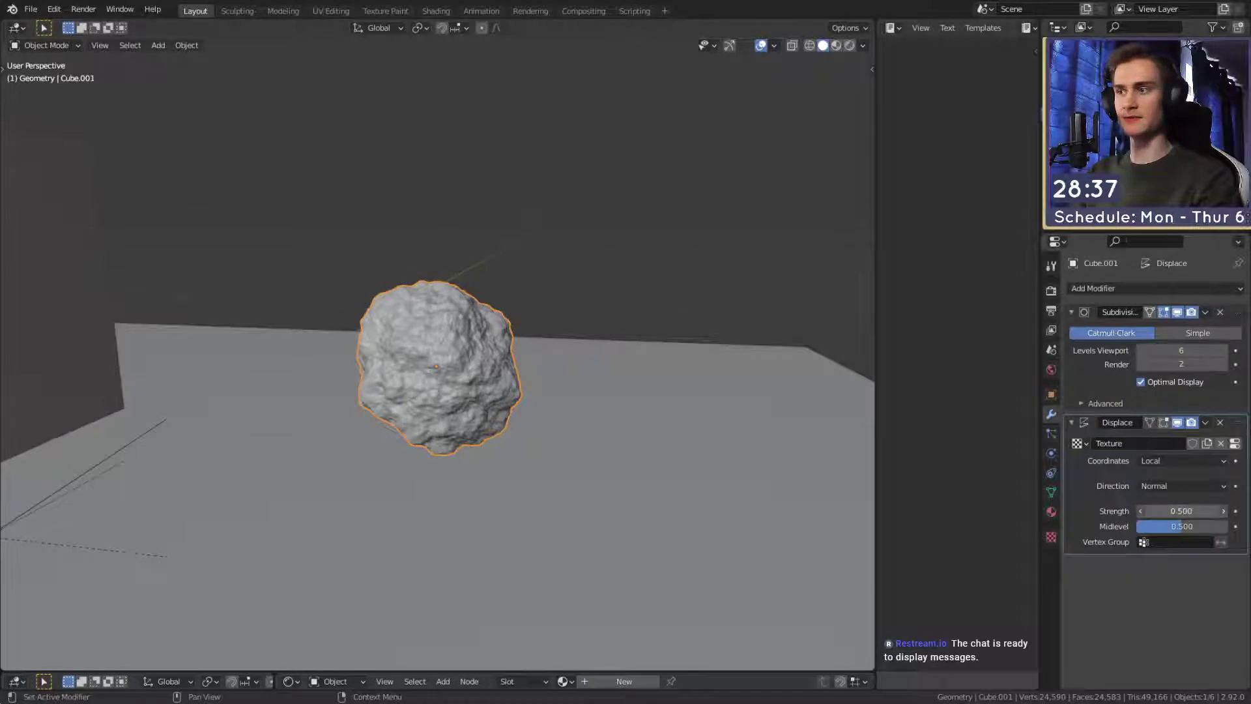
Set the rock's Displace strength to 0.900 and move the rock well off to one side of the tall block.
drag(1181, 511, 1218, 510)
middle_drag(566, 414, 573, 297)
click(490, 385)
shift+middle_drag(490, 385, 591, 390)
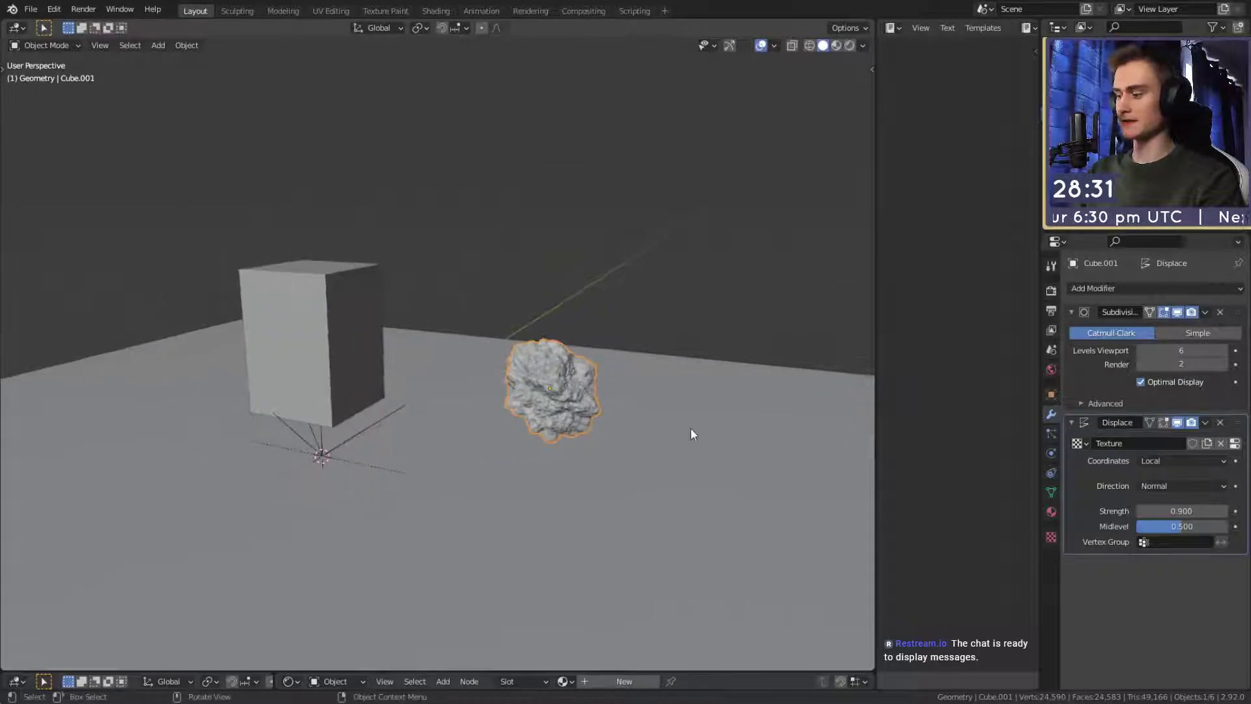
middle_drag(691, 434, 701, 424)
key(g)
click(749, 462)
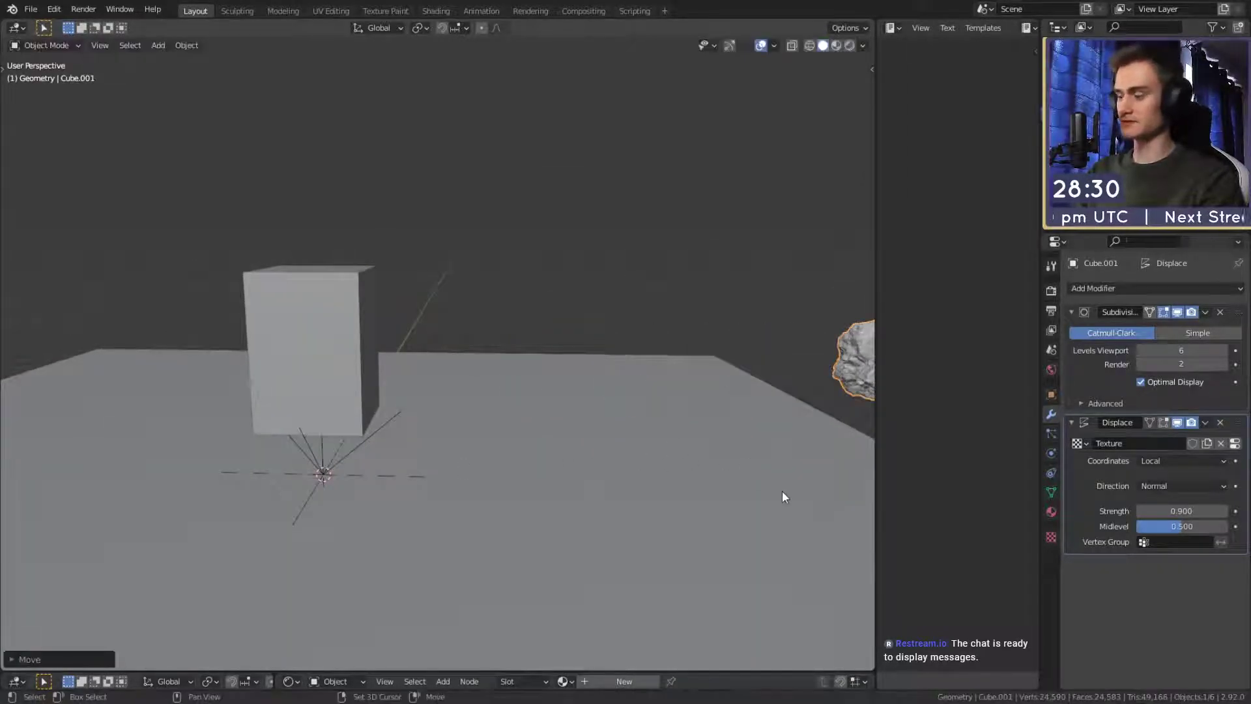
Duplicate the displaced rock and bring the copy over to the tall block.
key(shift+d)
click(289, 447)
middle_drag(521, 453, 398, 452)
key(g)
click(283, 385)
Rotate the duplicate rock and move it so it overlaps an upper corner of the tall block.
middle_drag(481, 410, 357, 458)
key(r)
click(601, 403)
key(g)
click(567, 431)
key(g)
click(611, 424)
Set the viewport display of the rock overlapping the block to Wire.
click(357, 458)
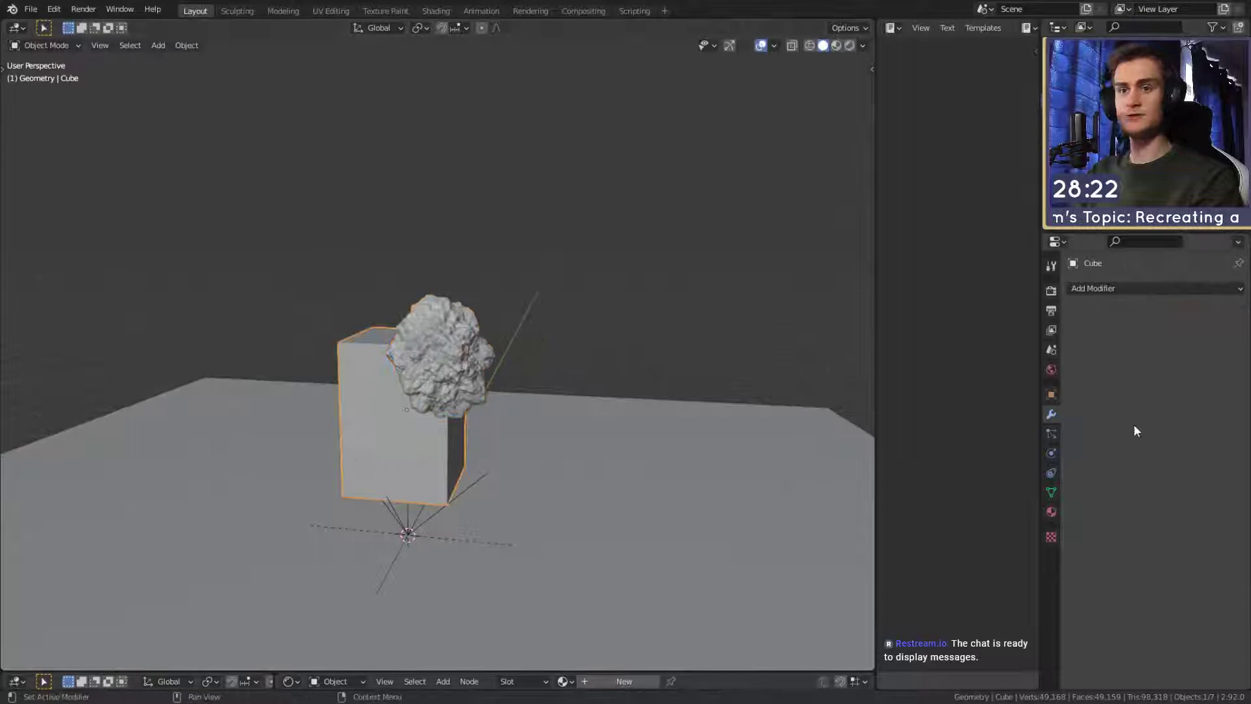
click(1109, 291)
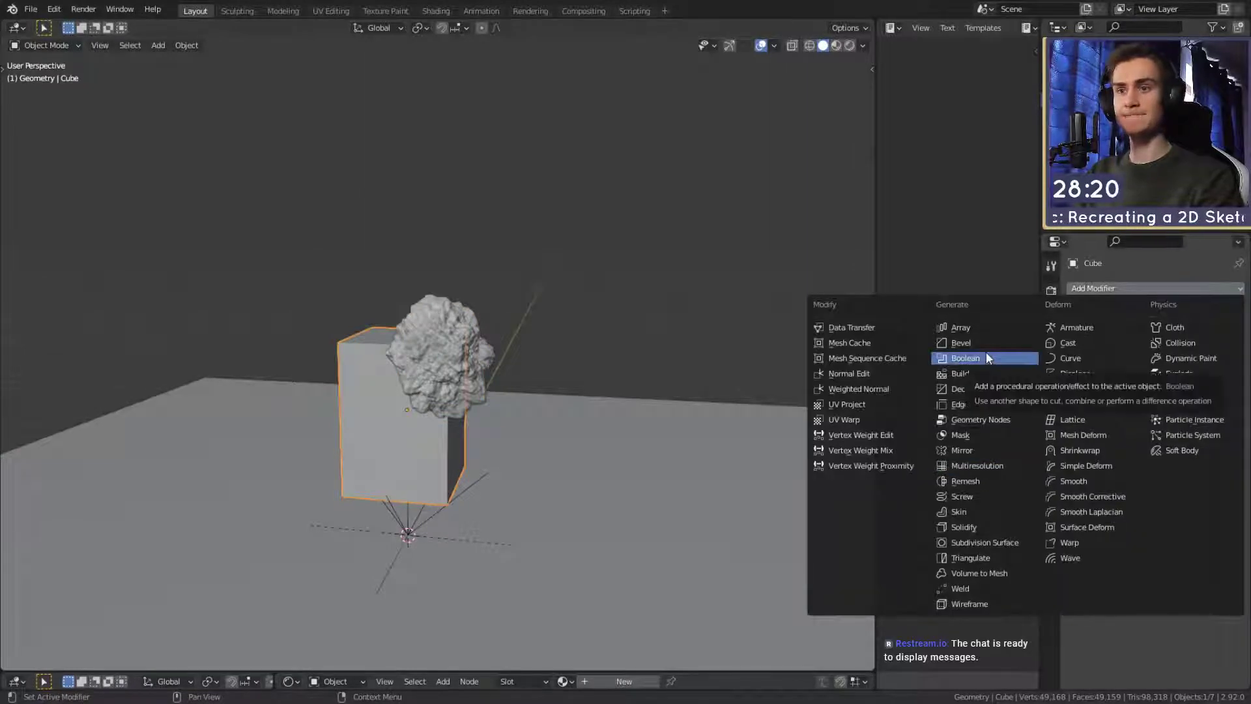
click(439, 355)
click(1051, 395)
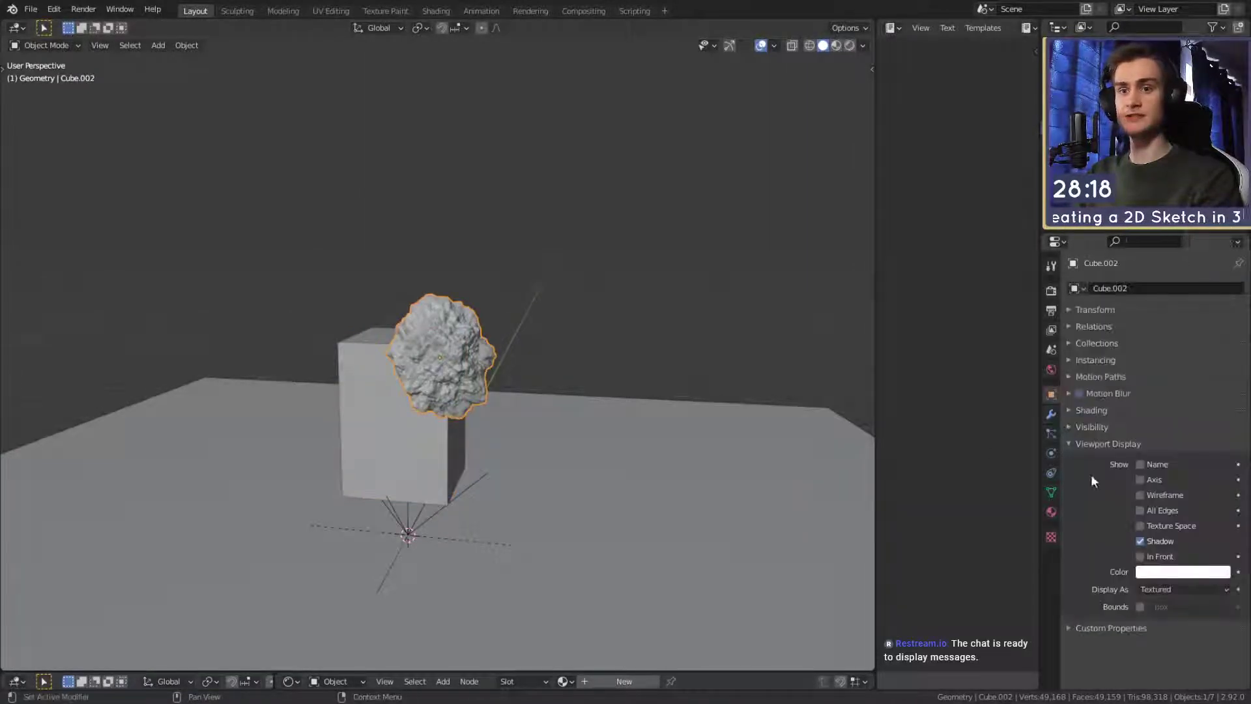
click(1162, 589)
click(1158, 620)
middle_drag(572, 433, 565, 357)
Add a Boolean modifier in Difference mode to the tall block, using the overlapping rock Cube.002 as the cutting object.
click(315, 482)
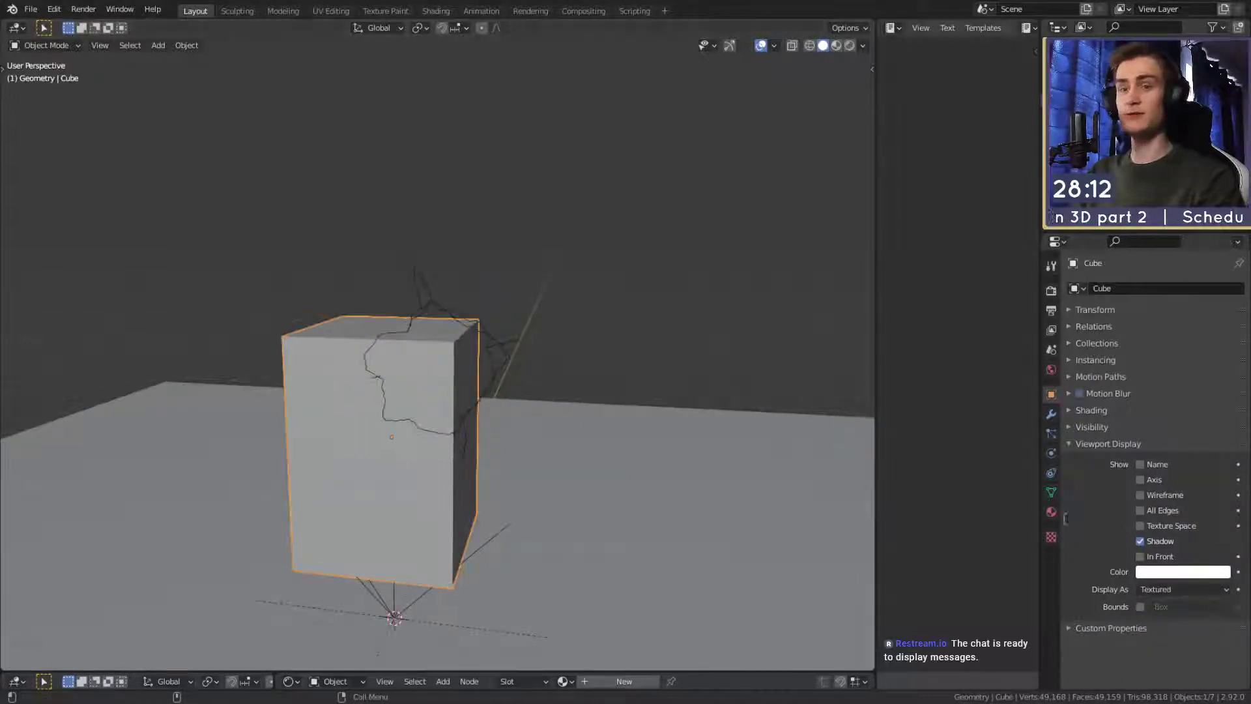
click(1051, 413)
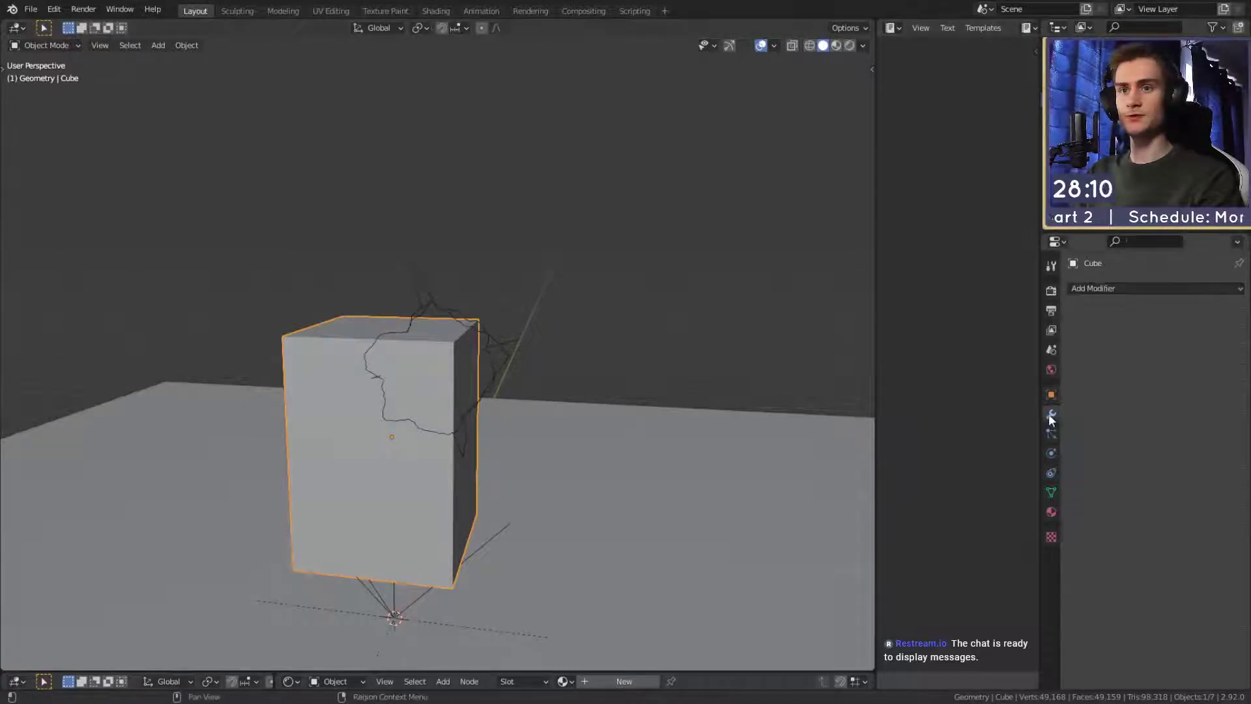
click(1155, 291)
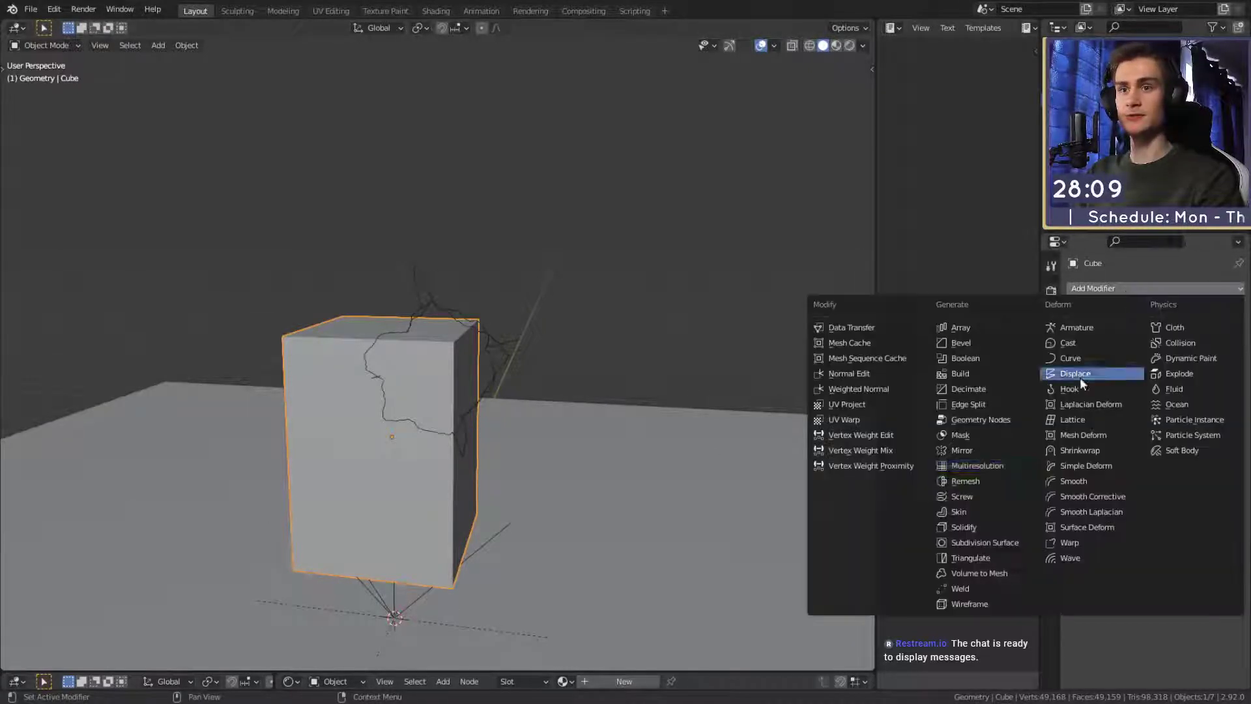
click(960, 356)
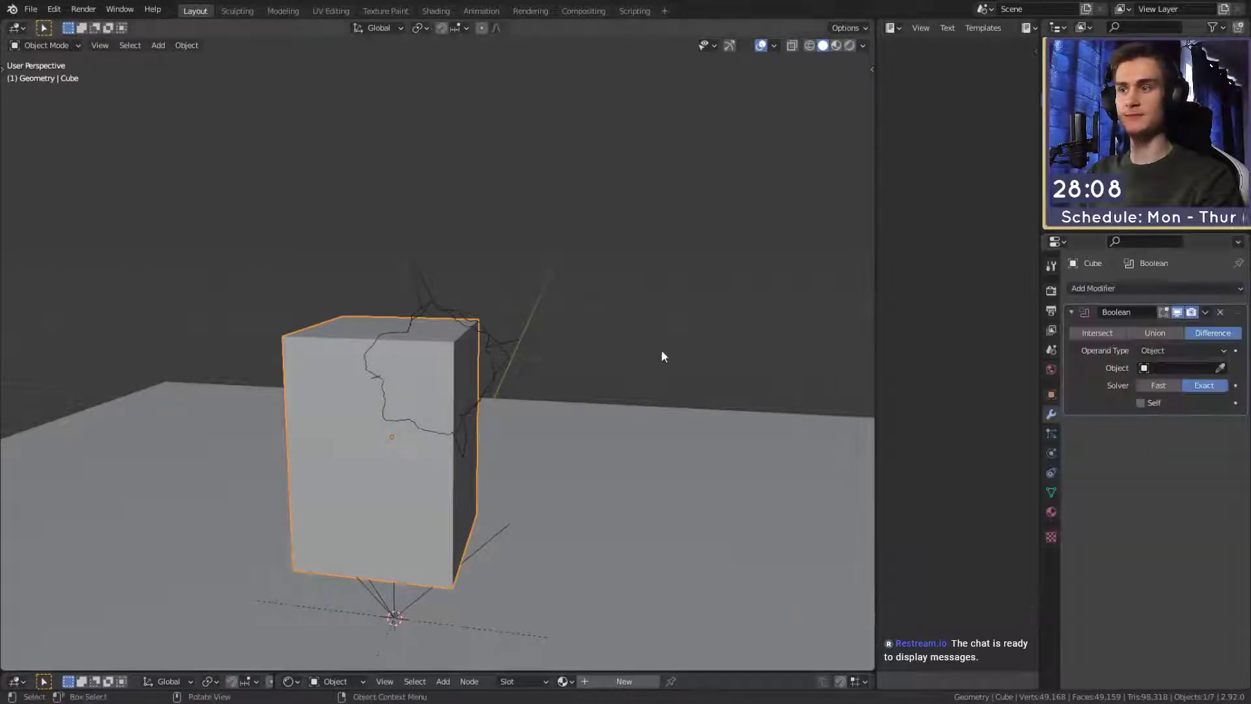
click(1220, 368)
click(432, 247)
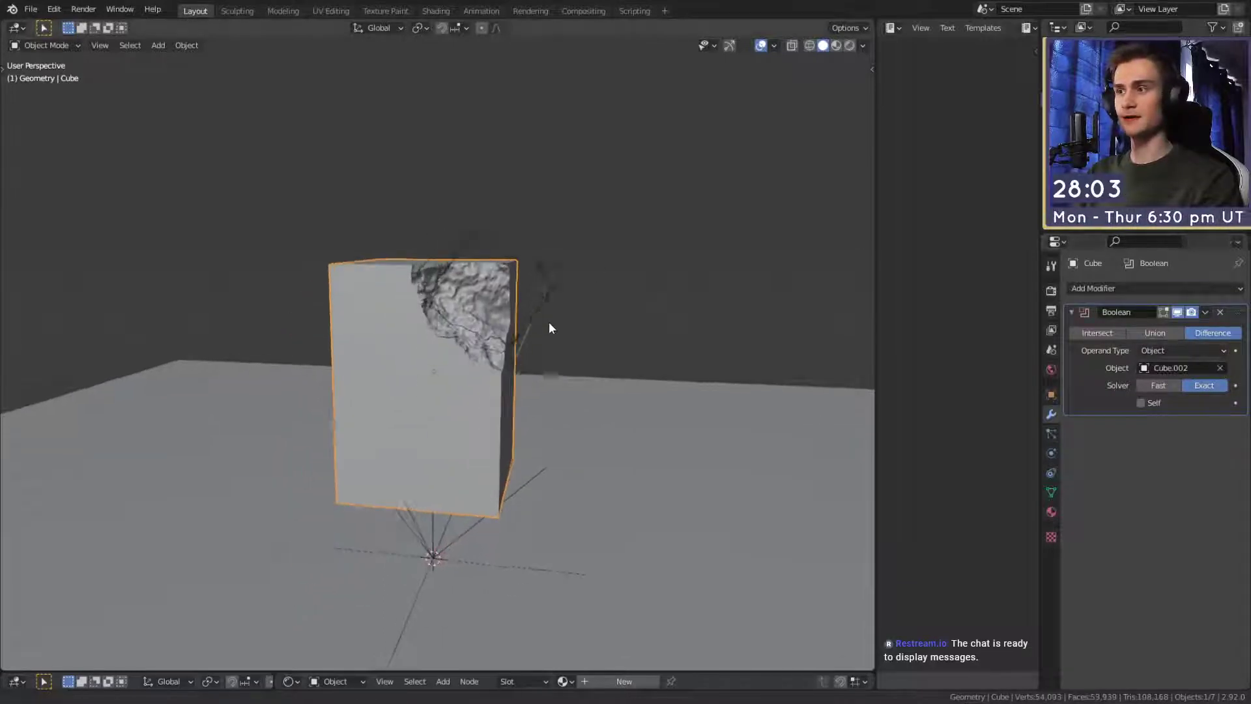
Rotate the wireframe rock cutter to change the shape of the broken upper corner.
middle_drag(550, 330, 543, 300)
click(381, 272)
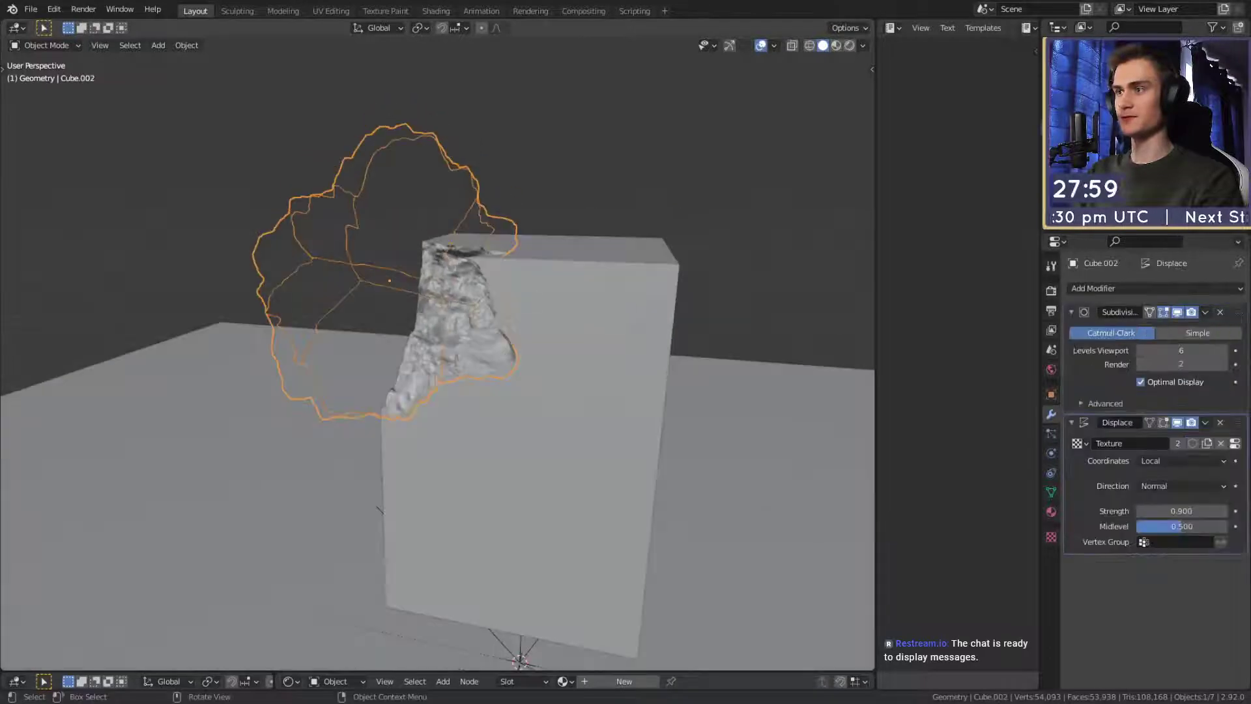
key(r)
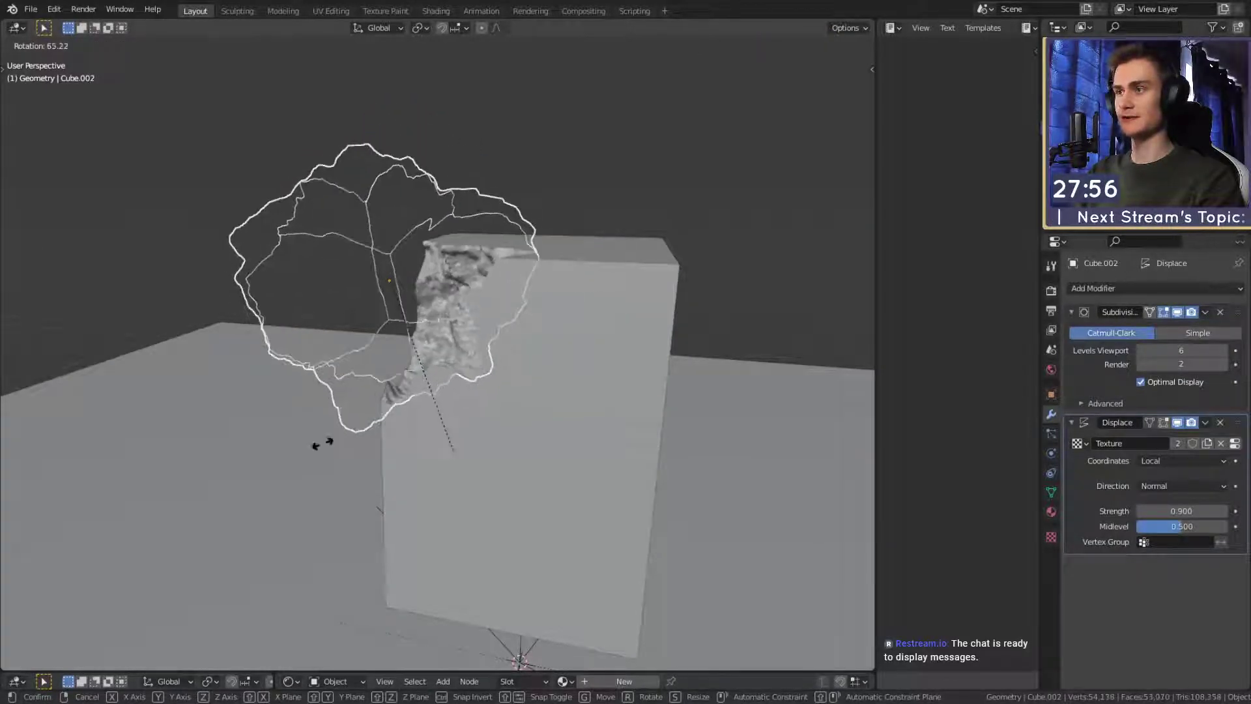
click(277, 422)
middle_drag(278, 422, 635, 380)
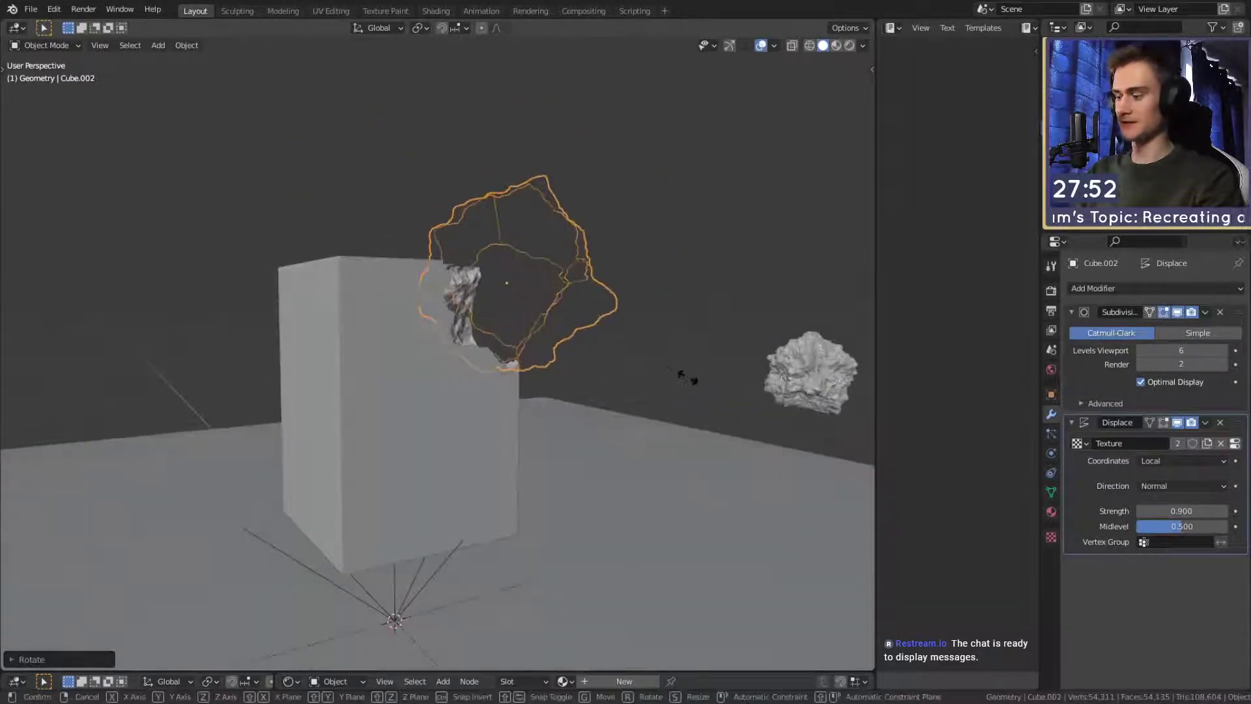
key(s)
key(z)
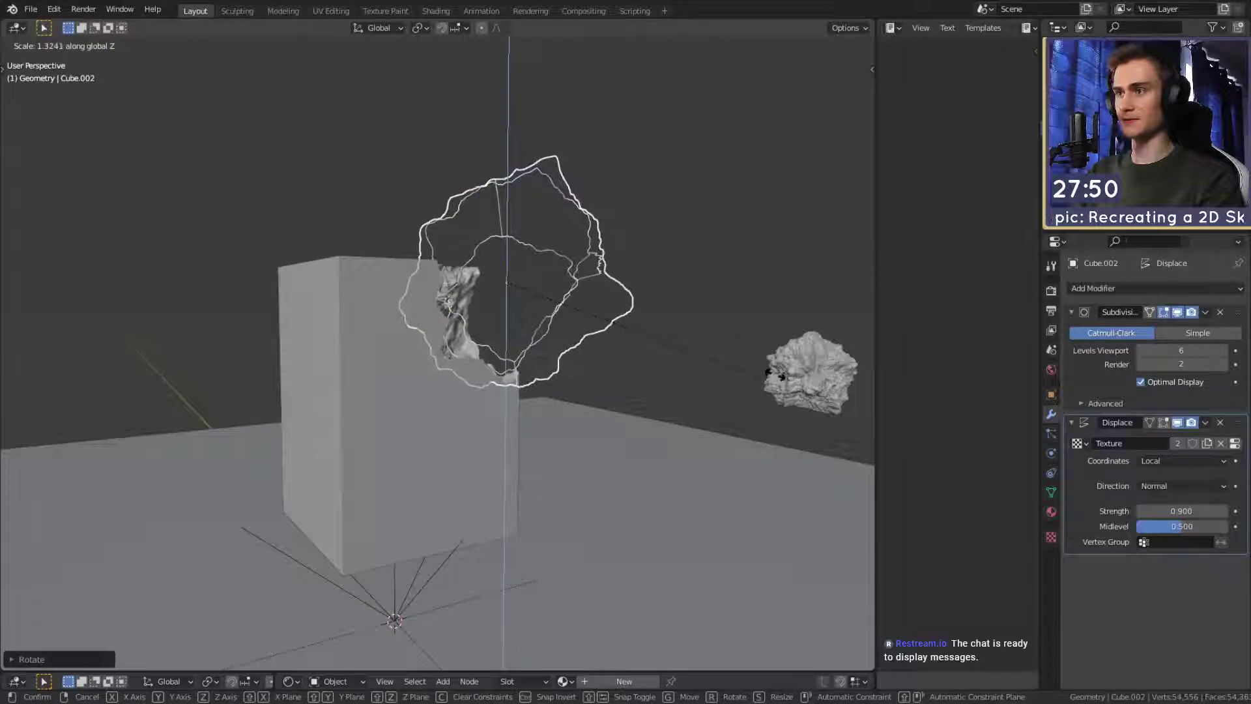
right_click(765, 379)
middle_drag(716, 365, 594, 370)
key(s)
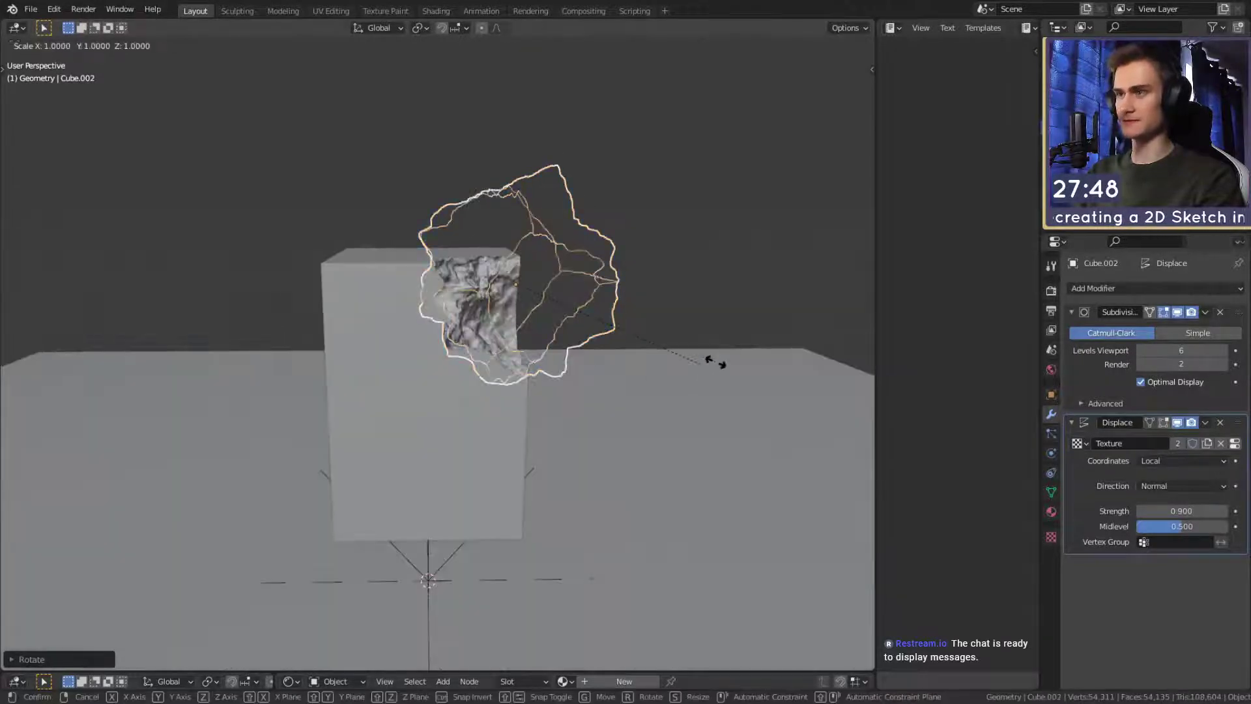
key(z)
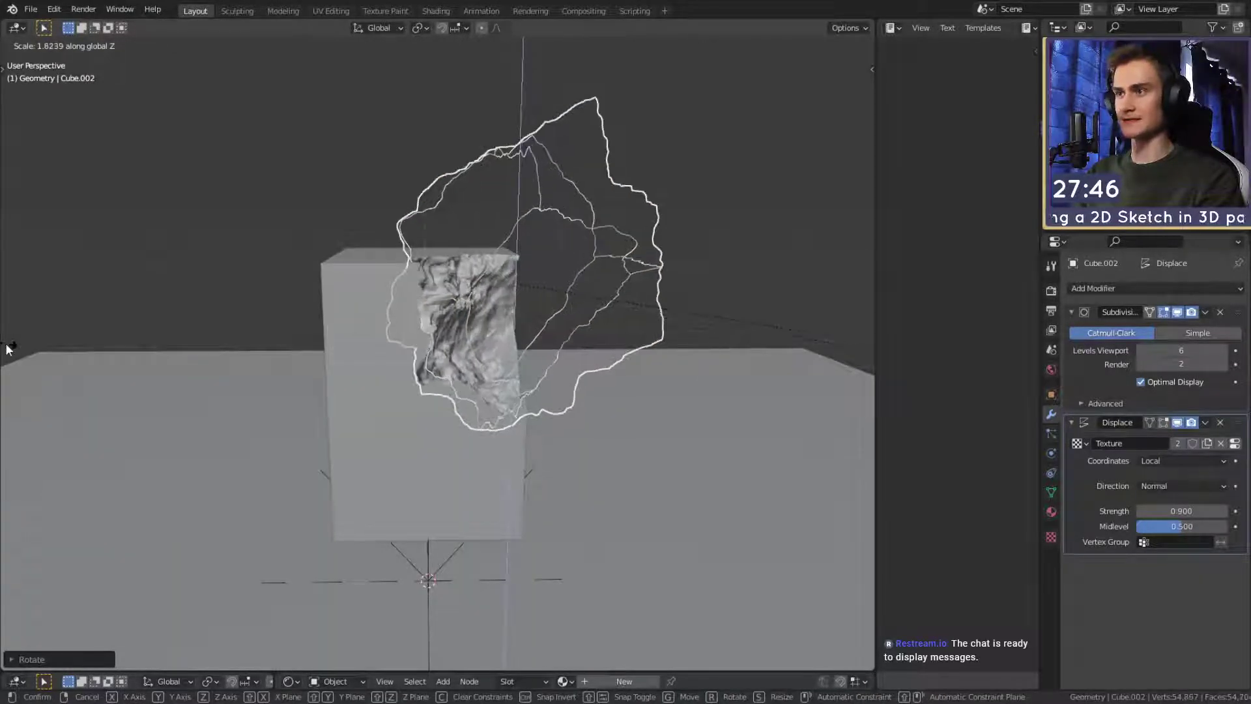
key(Escape)
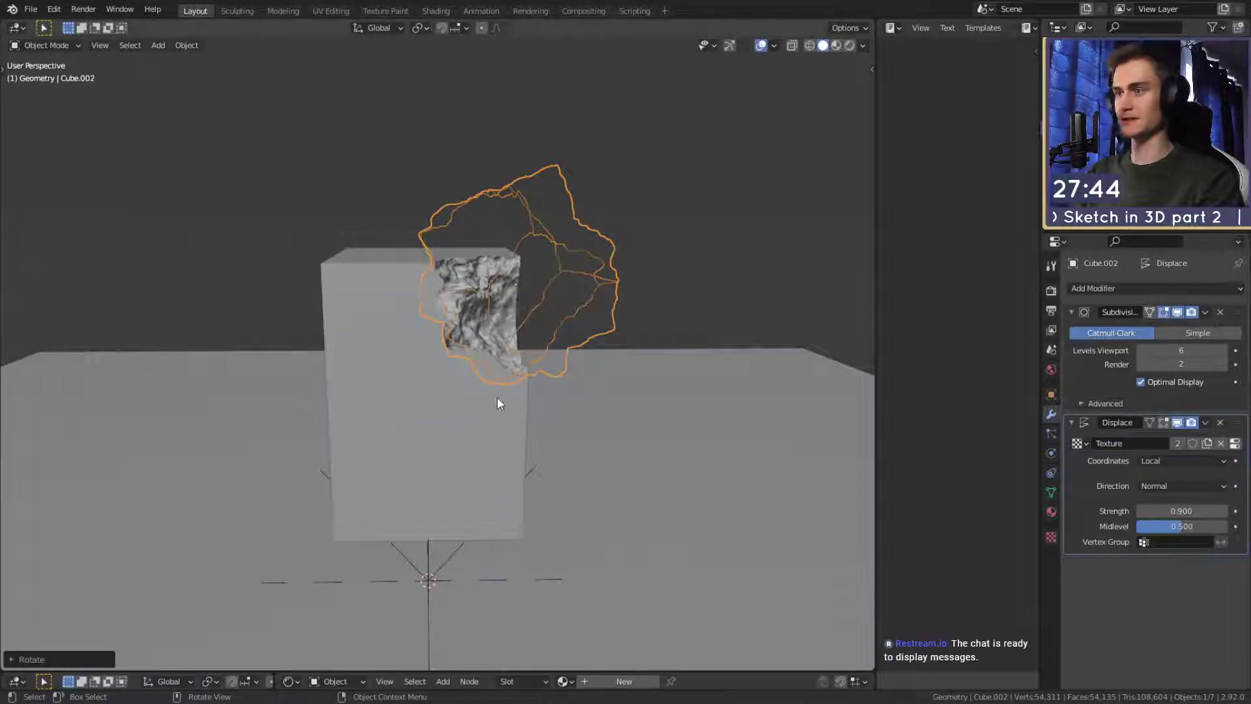
Stretch the upper rock cutter along the global Z axis so it cuts a taller piece out of the block.
middle_drag(498, 397, 533, 382)
key(s)
key(z)
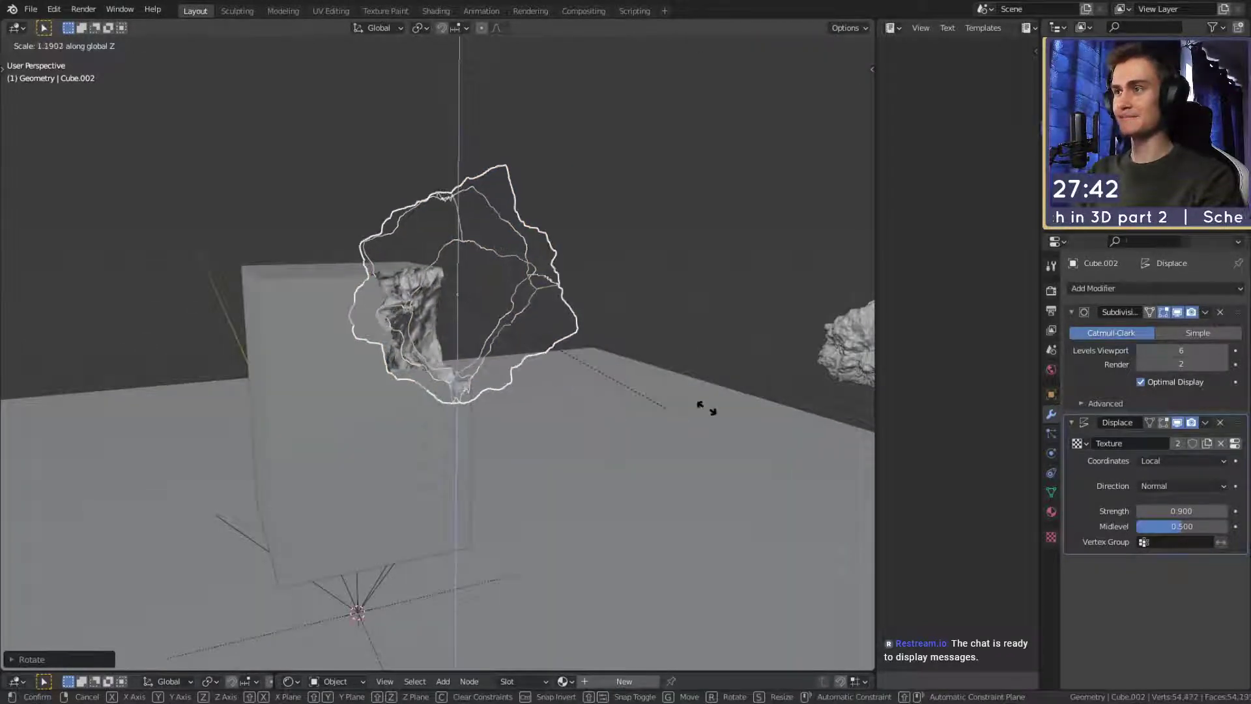
click(795, 394)
middle_drag(795, 393, 658, 351)
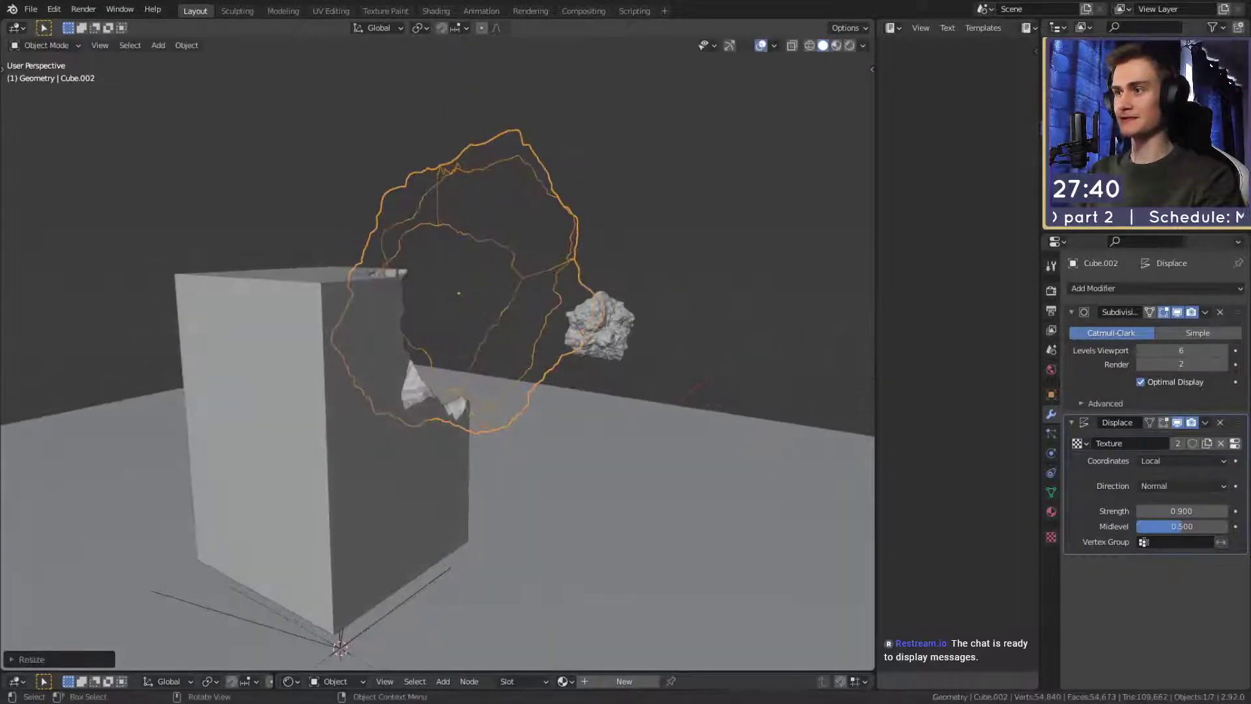
Rotate the stretched cutter and shift it to refine the cut at the block's upper corner.
key(r)
click(651, 262)
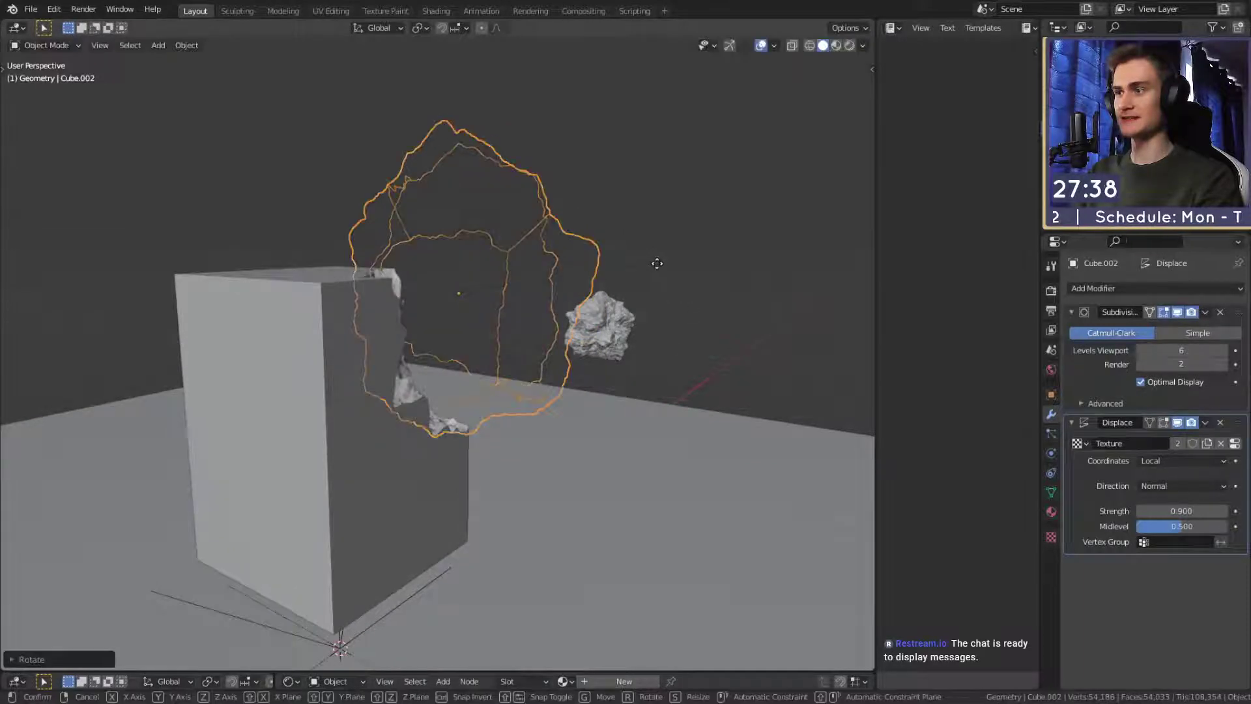
key(g)
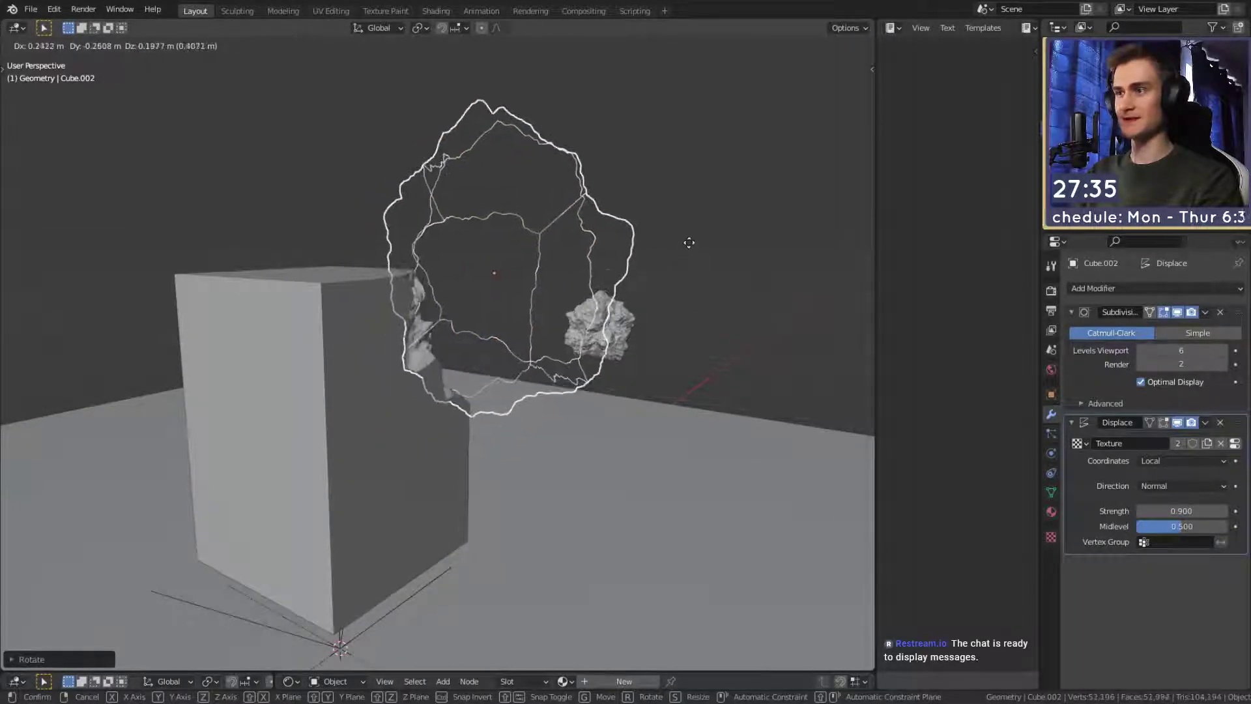
click(697, 360)
middle_drag(697, 360, 573, 407)
scroll(443, 399, up, 3)
scroll(519, 419, down, 4)
scroll(518, 419, up, 2)
Duplicate the upper cutter and place the copy near the lower front of the block.
click(640, 274)
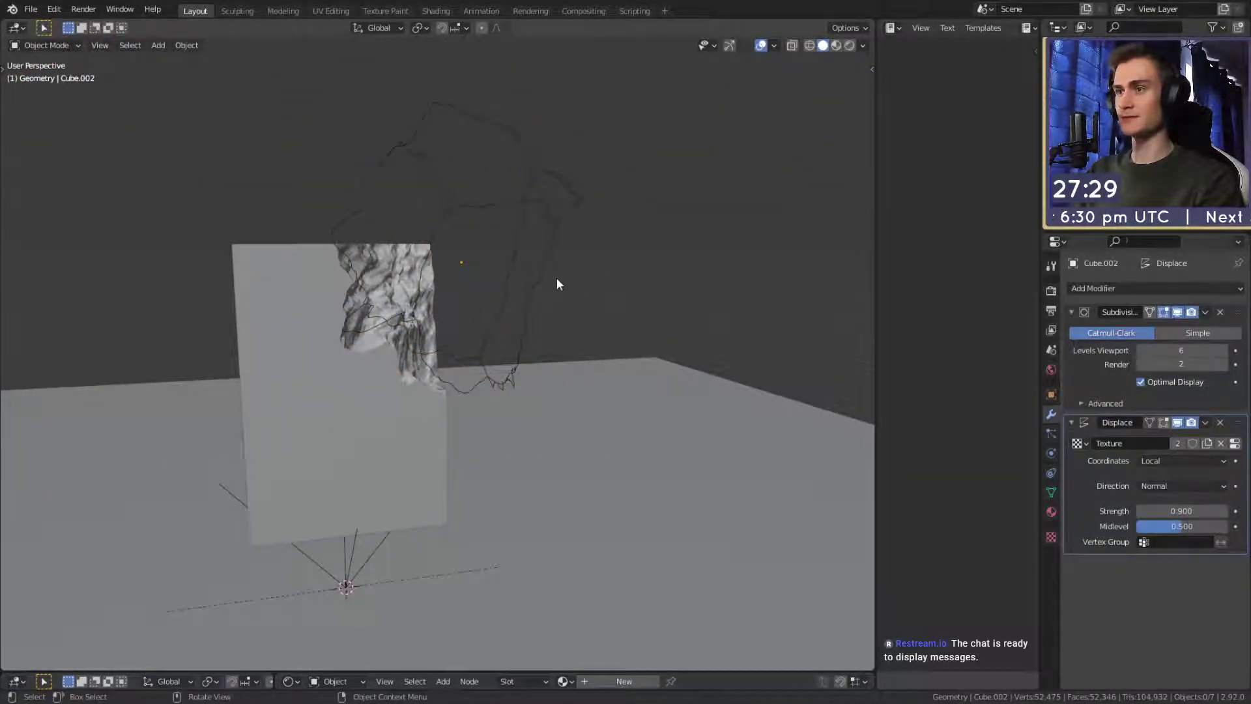
scroll(557, 279, down, 1)
drag(629, 204, 537, 295)
middle_drag(557, 312, 614, 335)
key(shift+d)
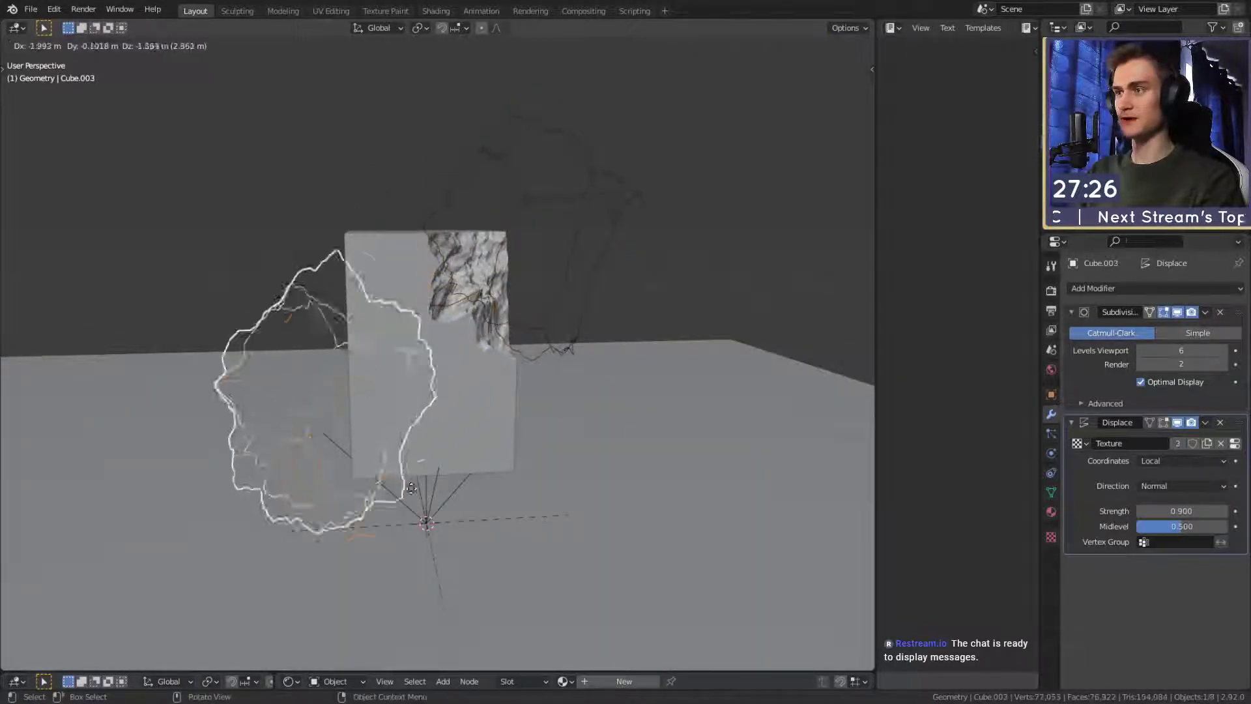
click(274, 456)
middle_drag(273, 456, 600, 369)
key(g)
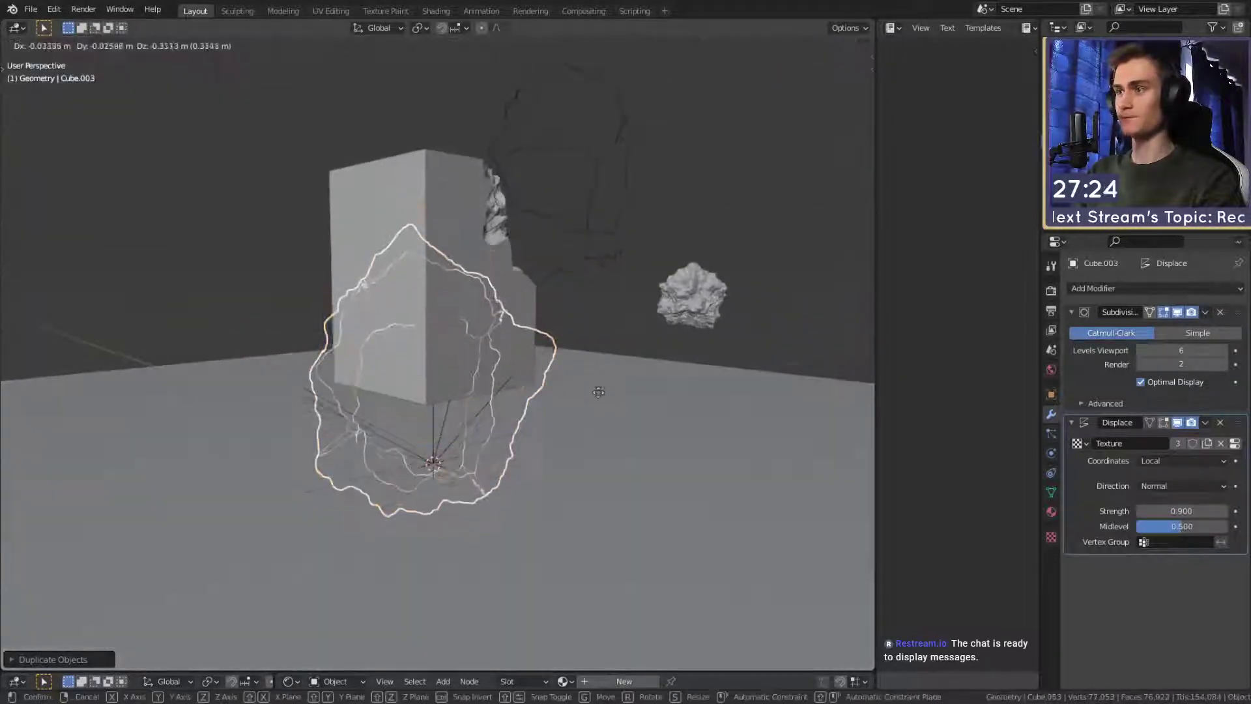
click(567, 407)
Rotate the duplicated cutter onto its side and position it at the block's bottom edge.
middle_drag(557, 420, 463, 409)
key(r)
click(441, 518)
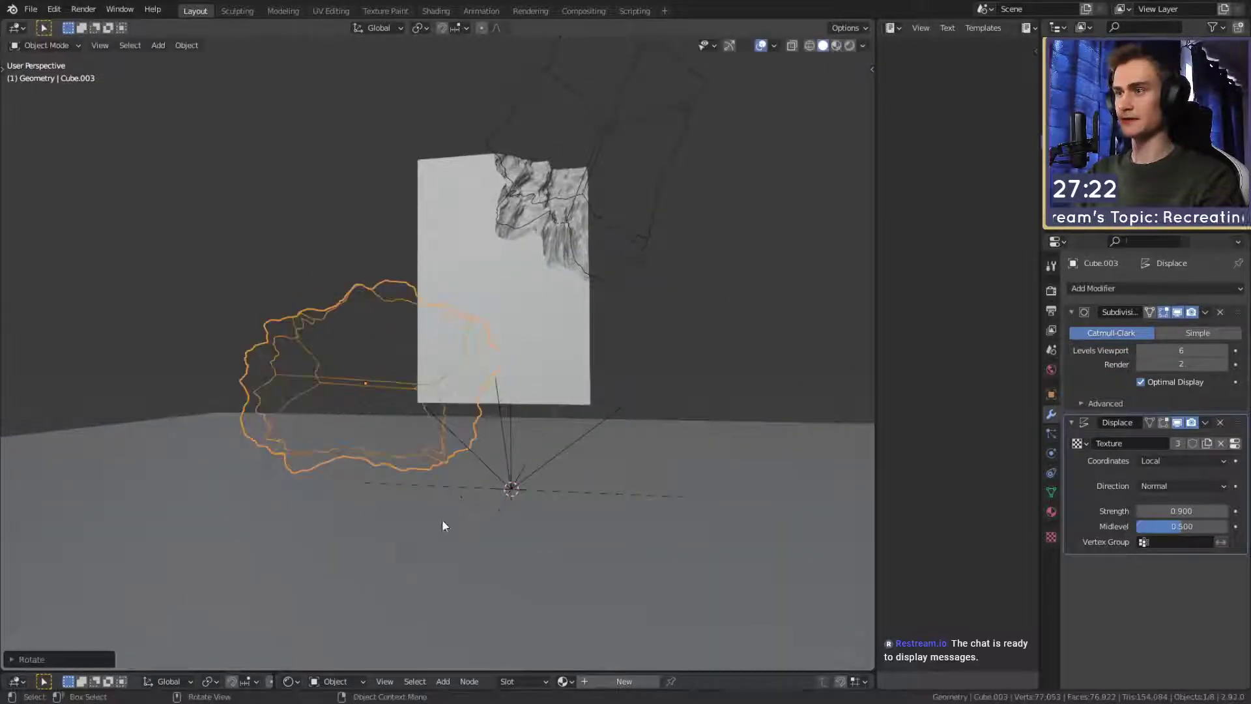
middle_drag(442, 518, 569, 429)
key(g)
click(581, 447)
key(r)
click(640, 413)
middle_drag(640, 411, 526, 382)
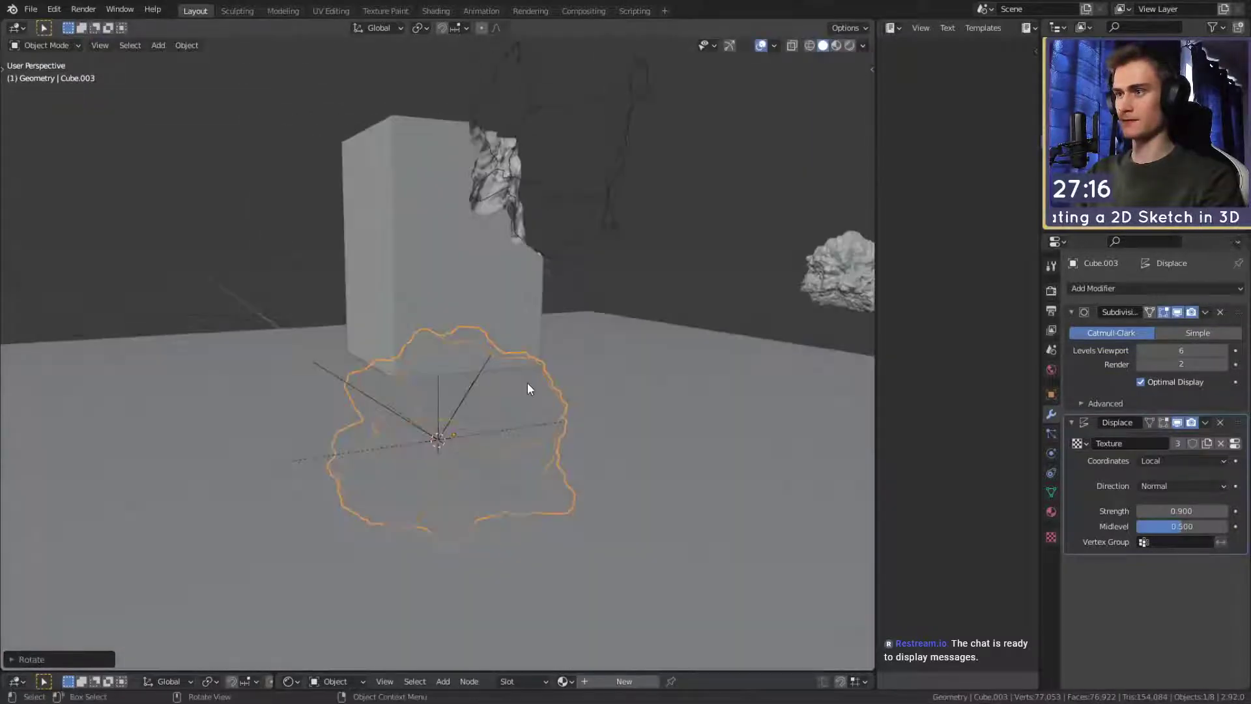
Add a second Boolean modifier in Difference mode to the block with the lower cutter Cube.003 as its object.
click(518, 338)
click(1106, 288)
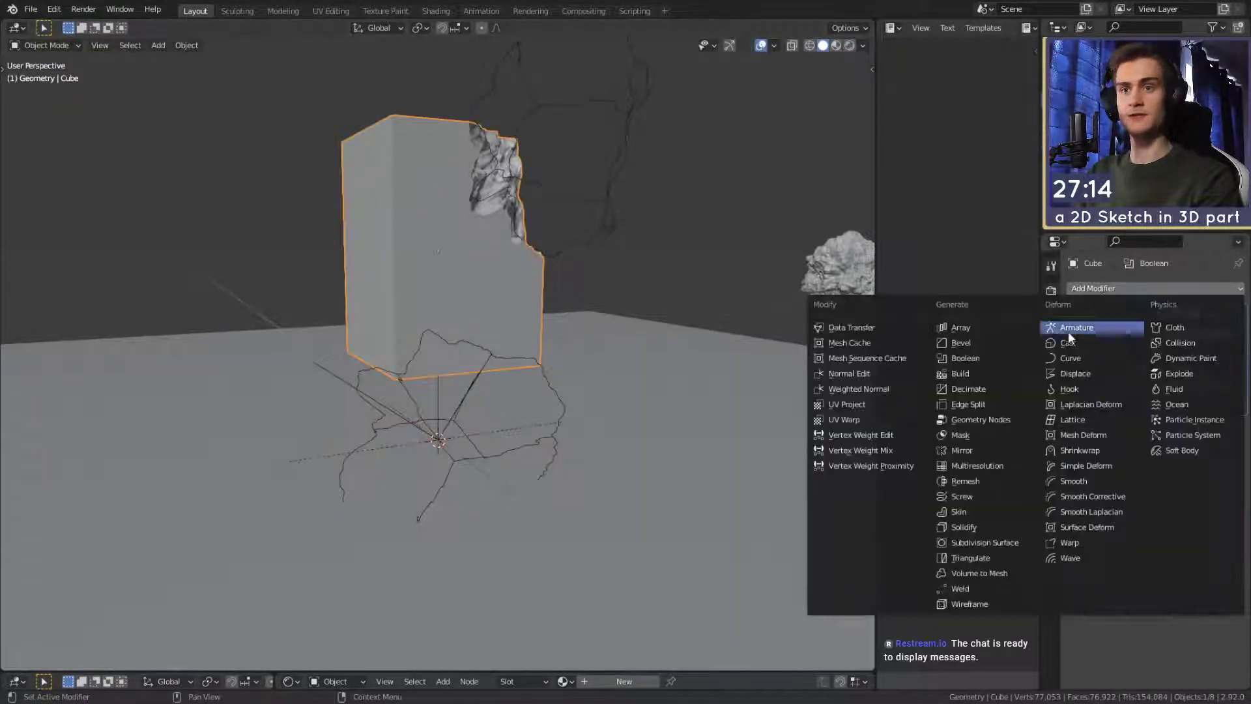
click(972, 368)
key(ctrl+z)
click(1144, 289)
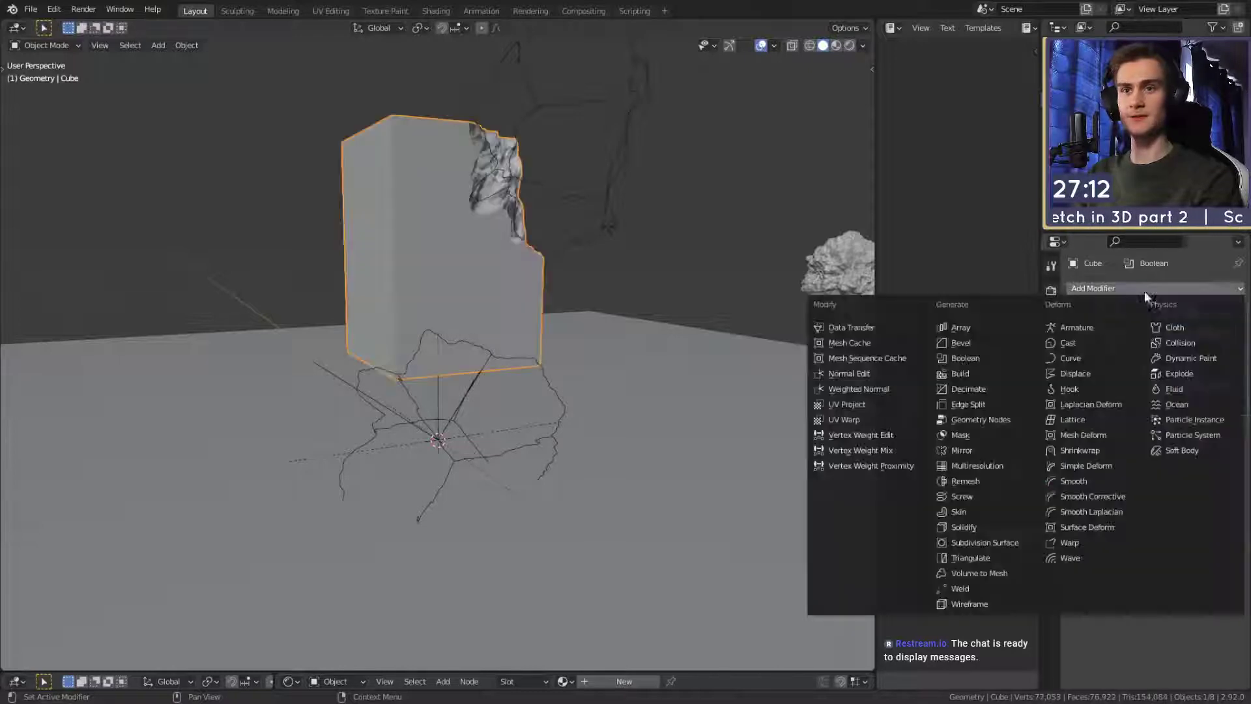
click(970, 360)
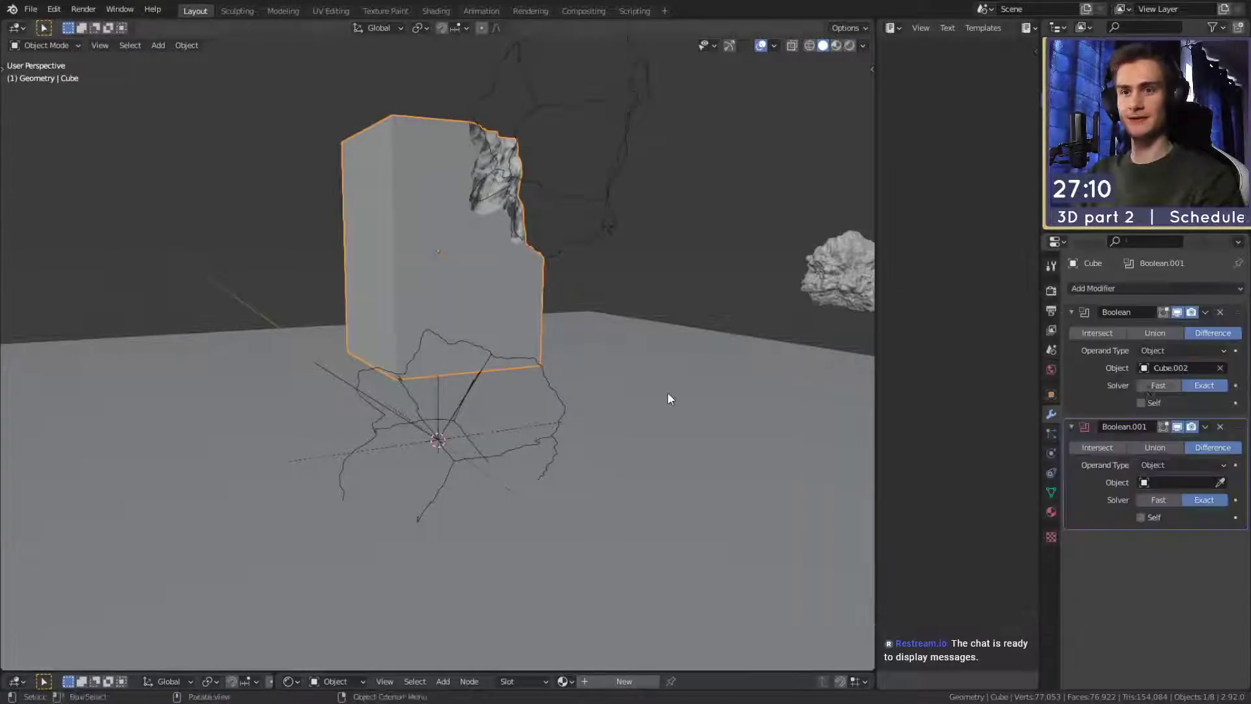
click(1219, 482)
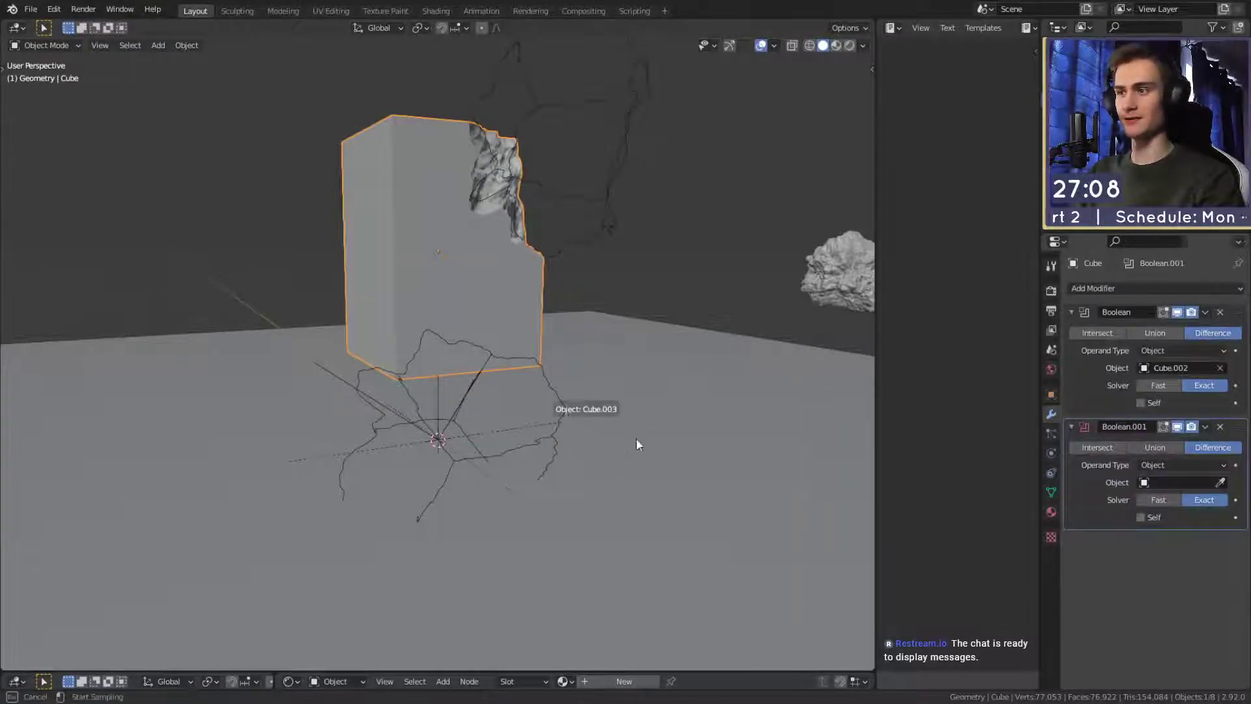
click(564, 422)
Move the lower cutter up into the block's base and across toward the lower corner opposite the upper cut.
middle_drag(568, 478, 565, 432)
click(507, 461)
key(g)
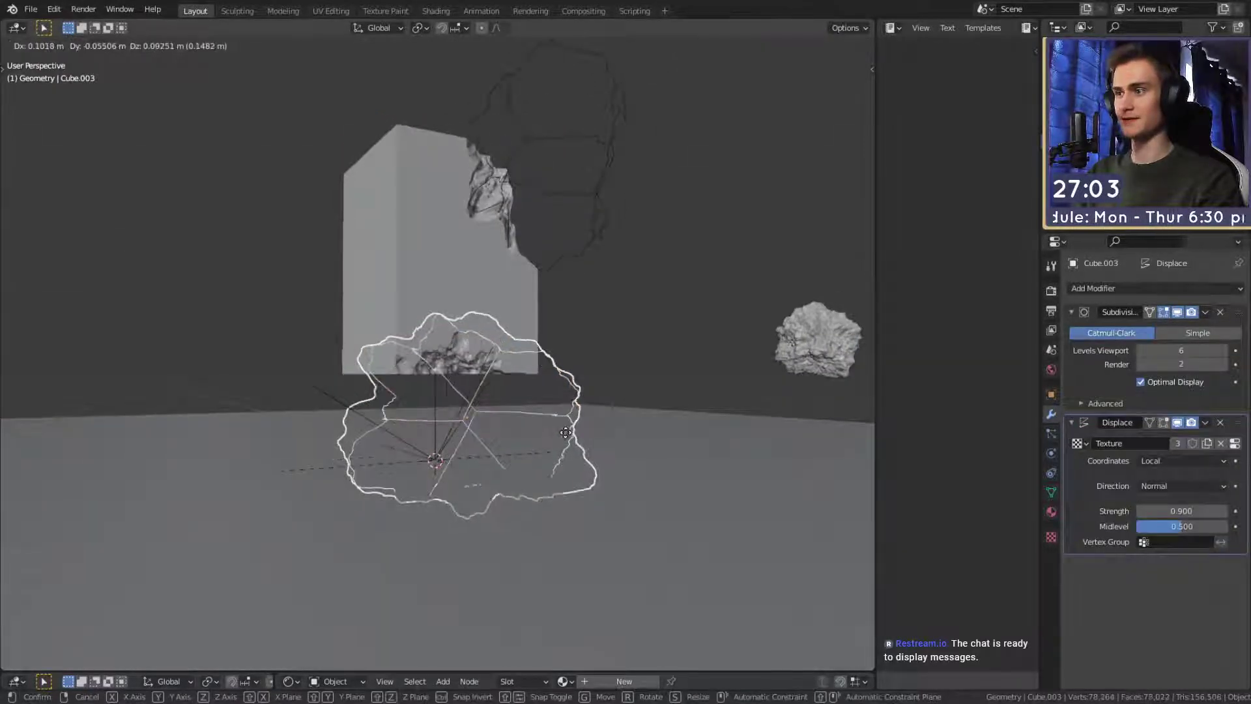
click(564, 431)
mouse_move(565, 432)
middle_down()
mouse_move(447, 422)
mouse_move(587, 423)
mouse_move(569, 423)
middle_up()
key(g)
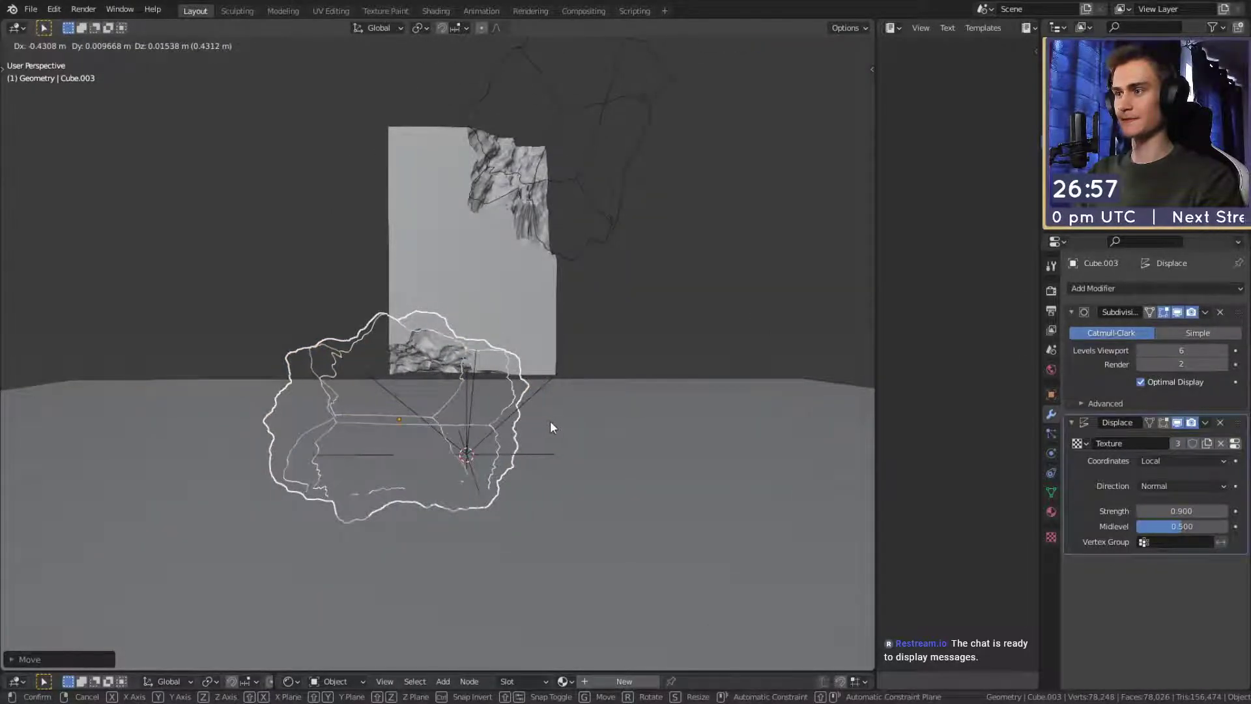
click(550, 420)
Nudge the lower cutter upward to adjust the cut in the block's base, and deselect it.
middle_drag(550, 421, 673, 411)
key(g)
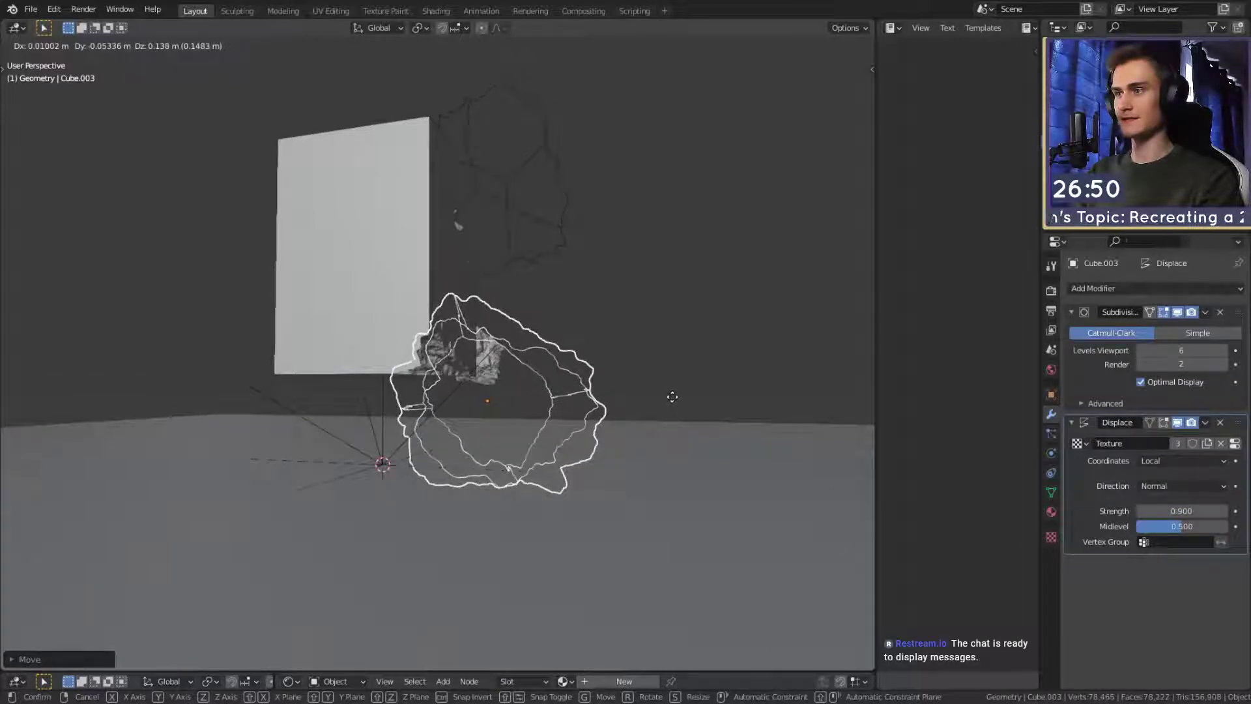
click(672, 397)
middle_drag(672, 397, 490, 441)
click(643, 283)
scroll(599, 464, down, 2)
scroll(432, 467, up, 3)
scroll(627, 455, down, 4)
scroll(498, 436, up, 2)
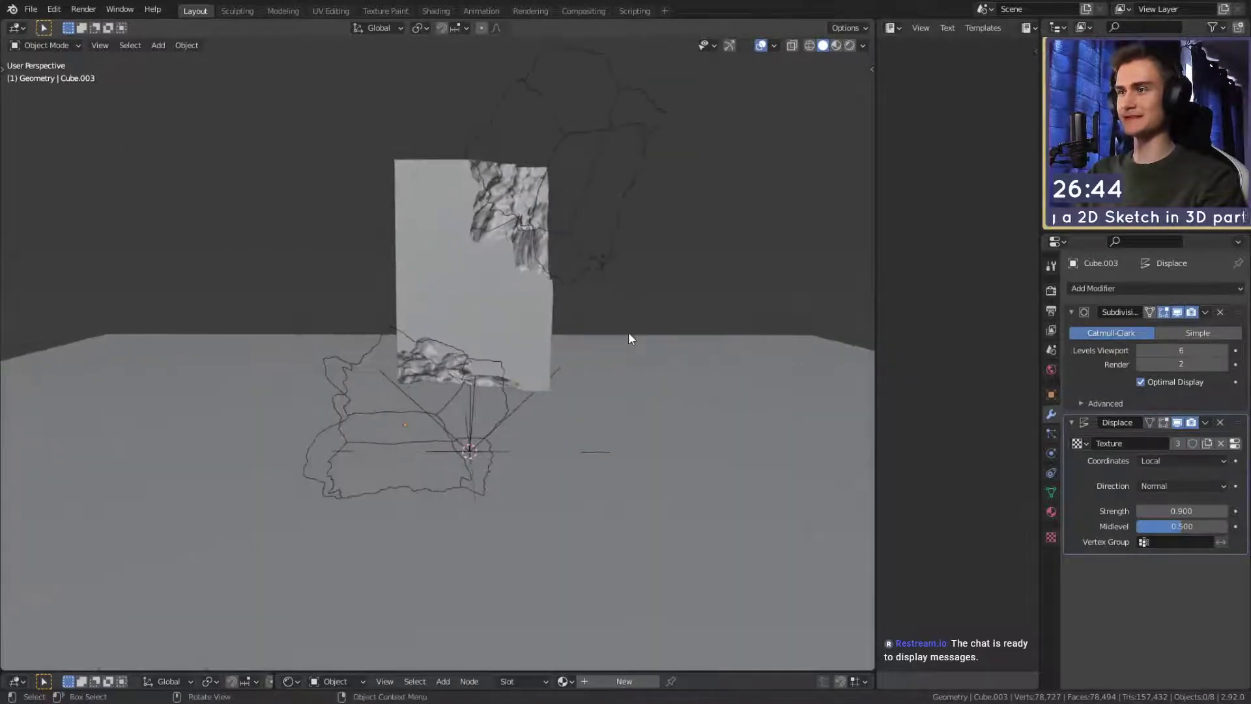
middle_drag(628, 339, 606, 399)
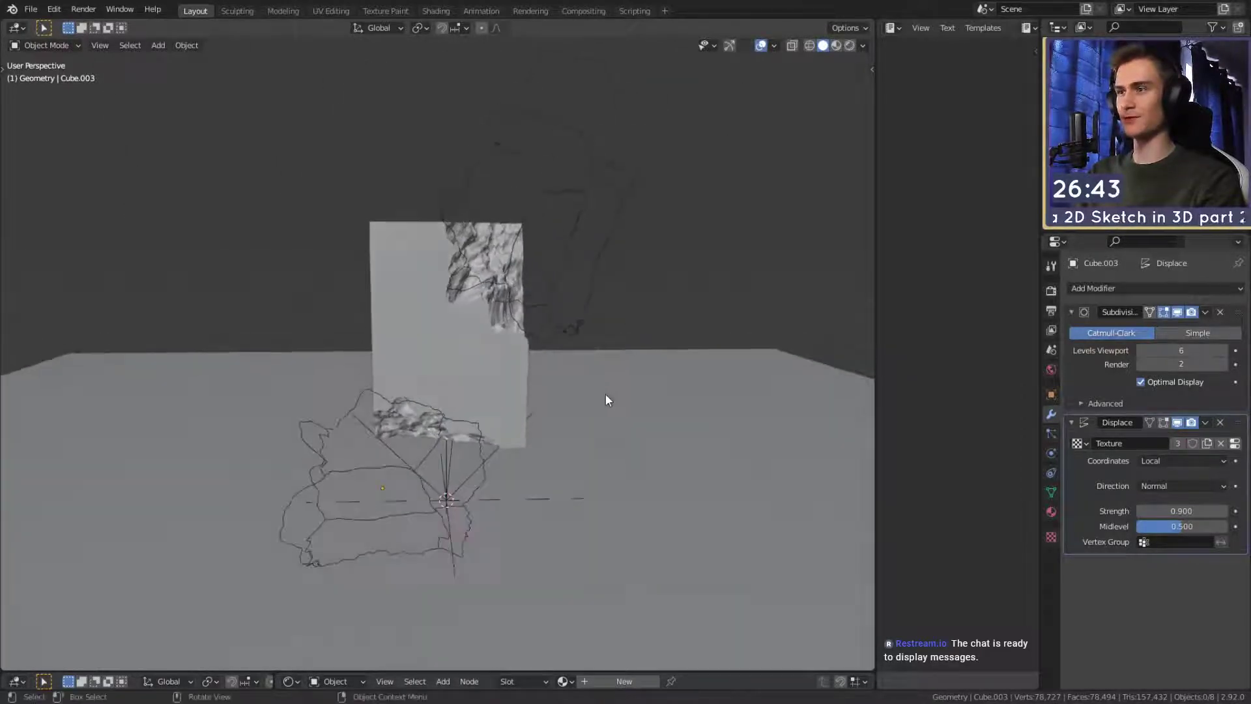
Duplicate the lower rock cutter and place the copy at the block's upper corner opposite the first cut.
click(375, 427)
key(shift+d)
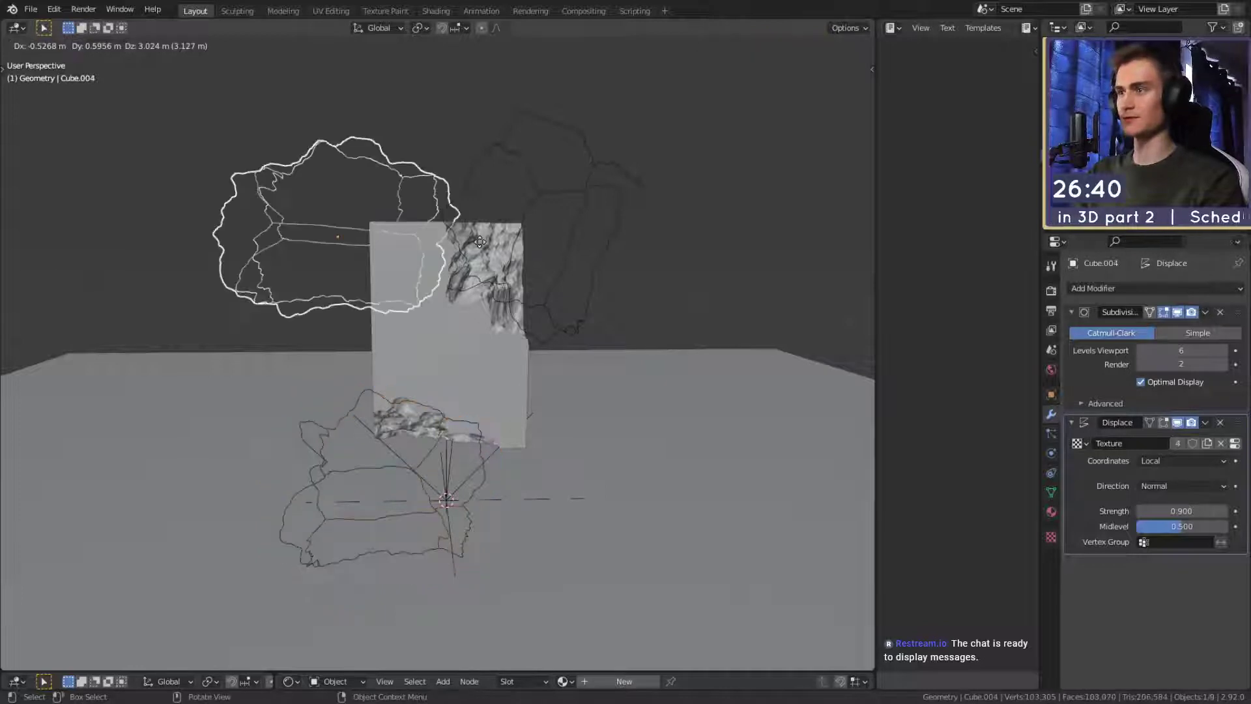
click(457, 239)
shift+middle_drag(459, 241, 458, 408)
Rotate the new cutter copy to a different orientation and reposition it against the block's uncut upper corner.
key(r)
click(476, 345)
key(g)
click(437, 283)
key(r)
click(485, 338)
key(g)
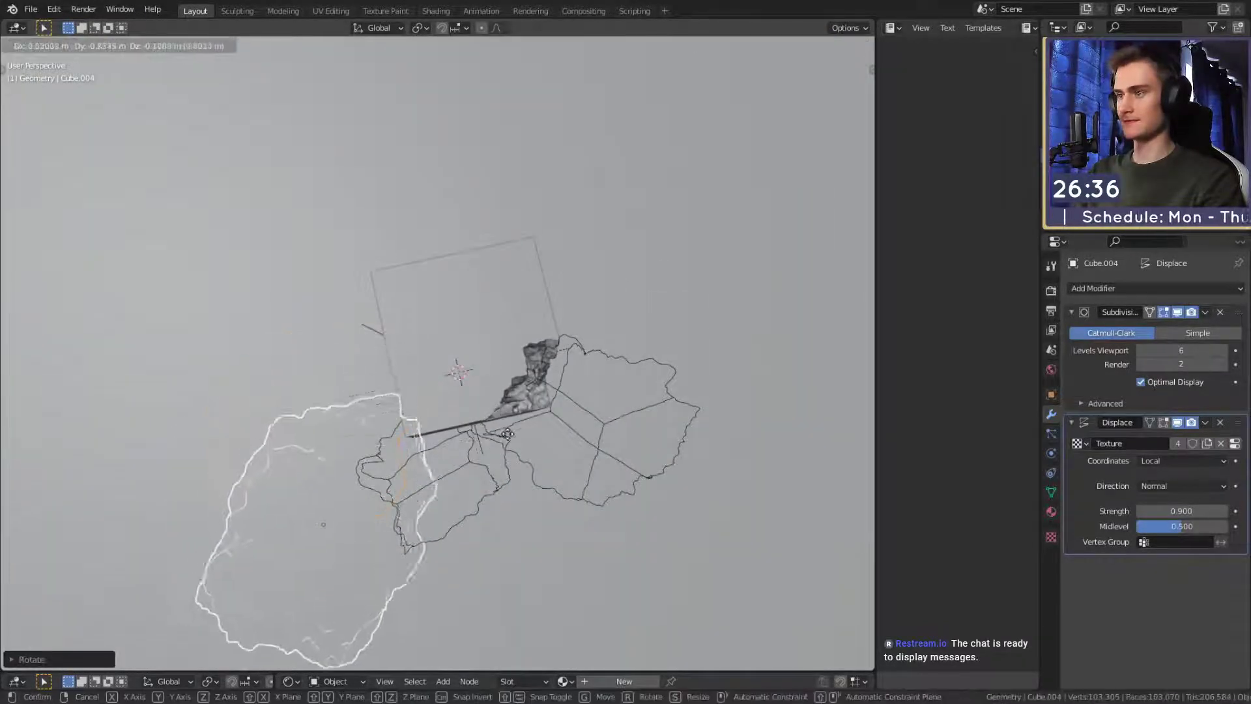
click(525, 482)
middle_drag(525, 482, 479, 357)
Add a third Boolean modifier in Difference mode to the block with the upper cutter Cube.004 as its object.
click(443, 294)
click(479, 357)
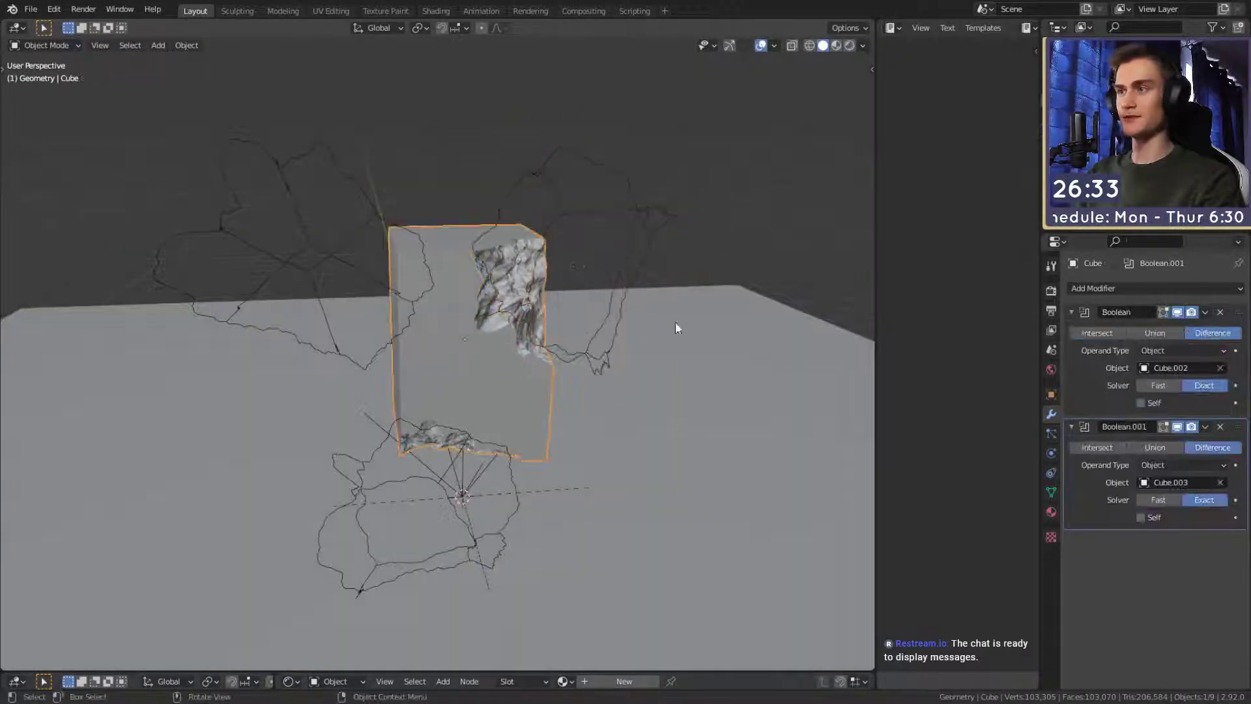
click(1130, 288)
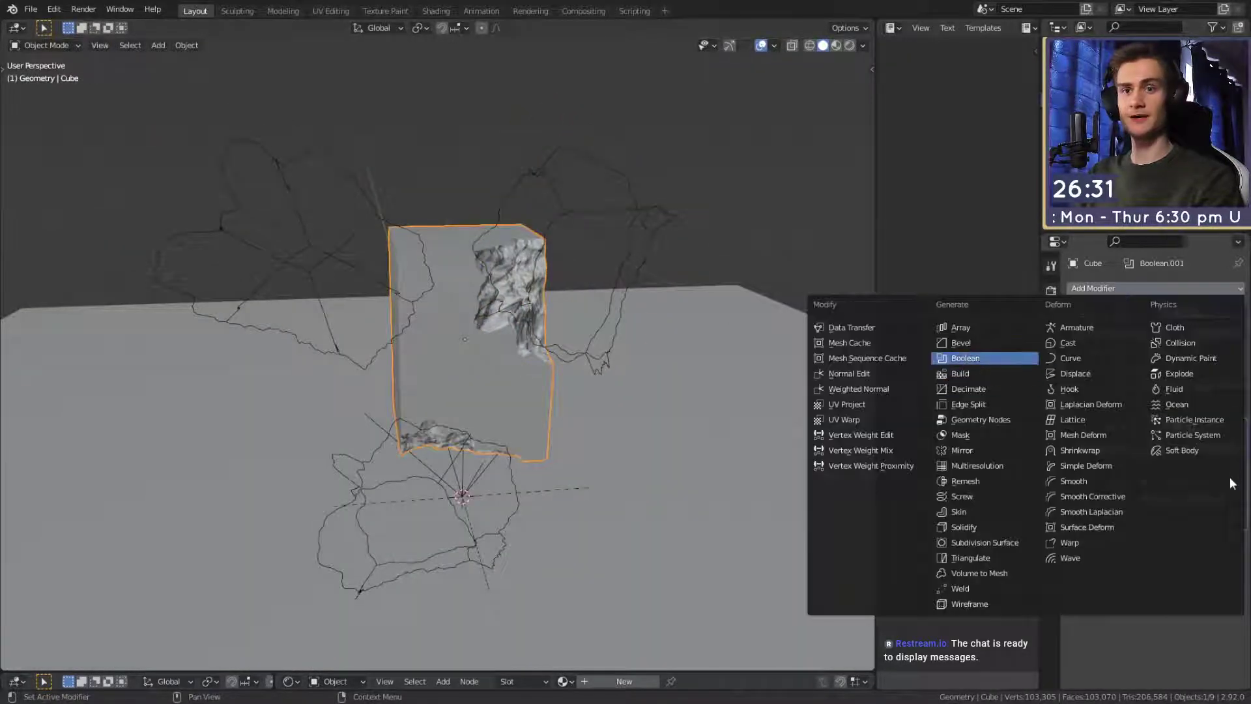
click(1220, 597)
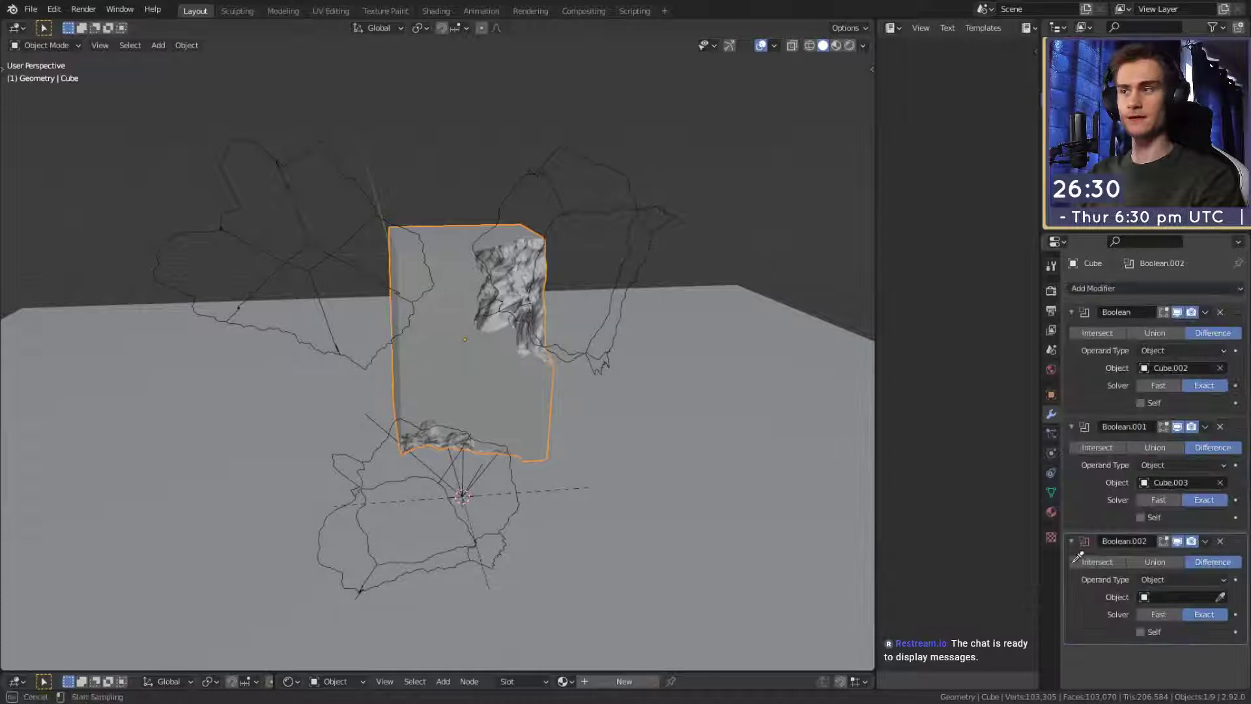
click(349, 177)
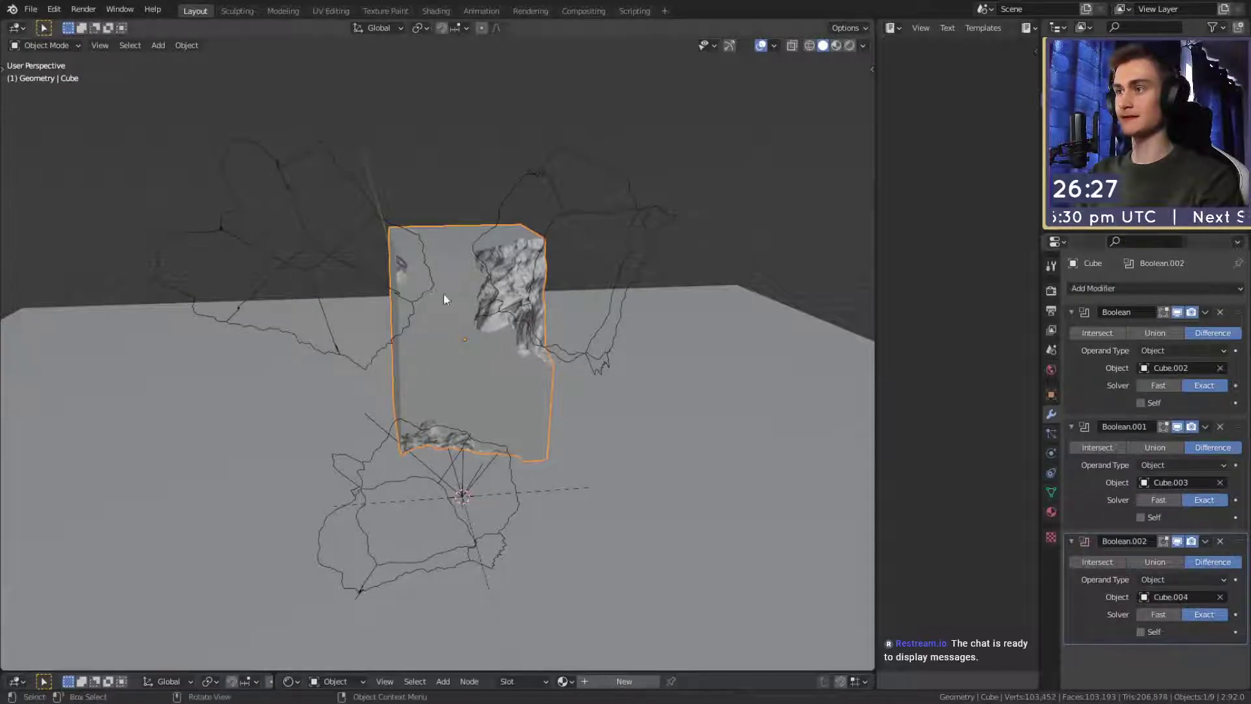
Move the cutter Cube.004 slightly toward the block so that it bites into the upper corner.
middle_drag(452, 348, 479, 355)
click(364, 267)
middle_drag(366, 269, 600, 291)
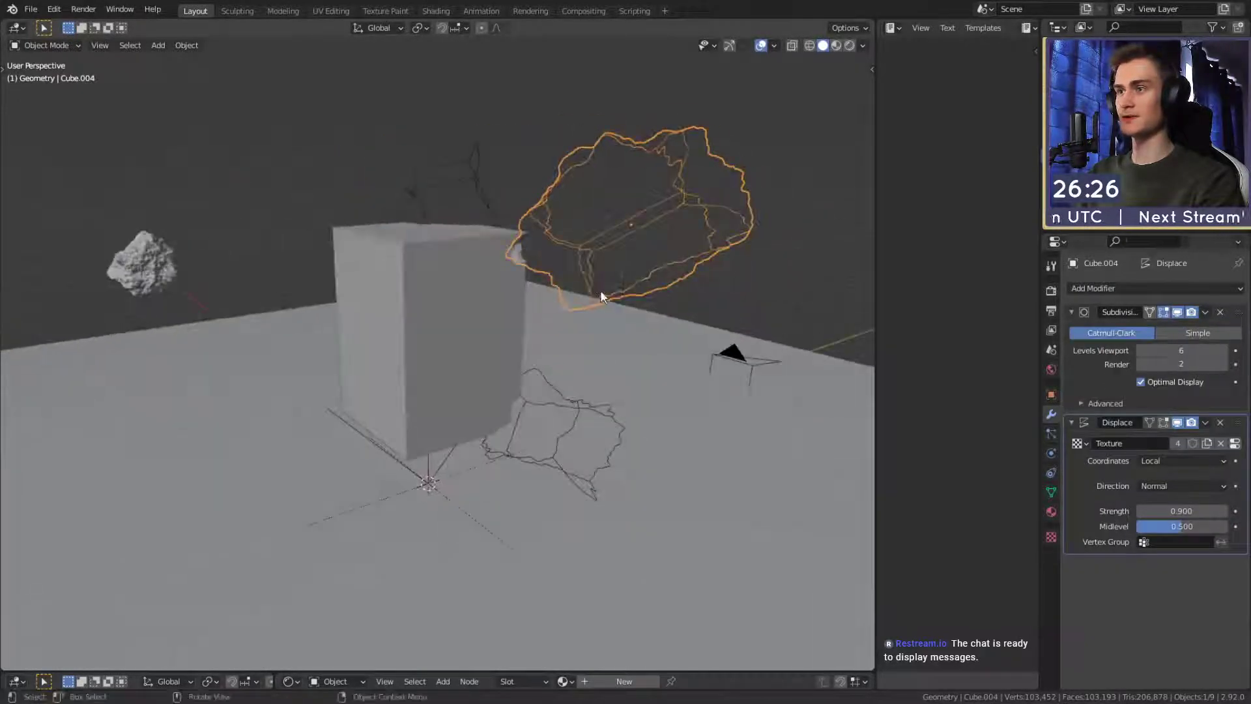
key(g)
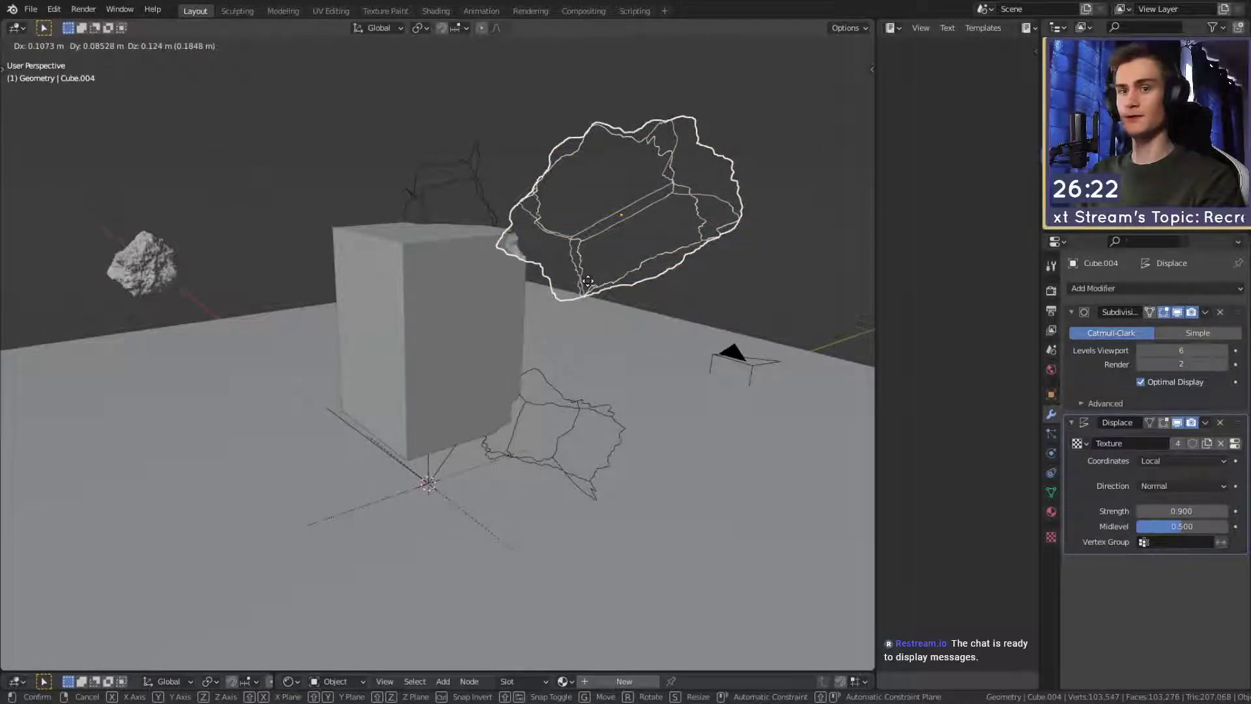
click(588, 281)
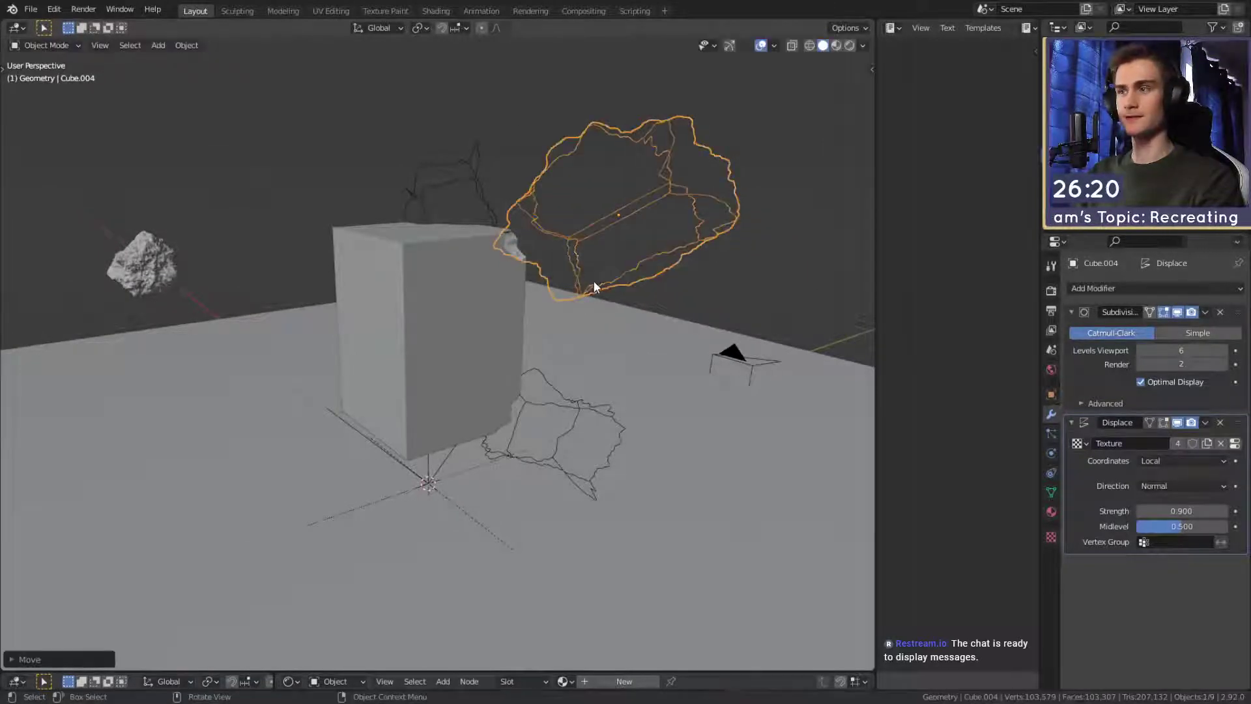
Rotate the cutter Cube.004 about the global Z axis beside the block's upper corner.
middle_drag(593, 285, 420, 310)
key(g)
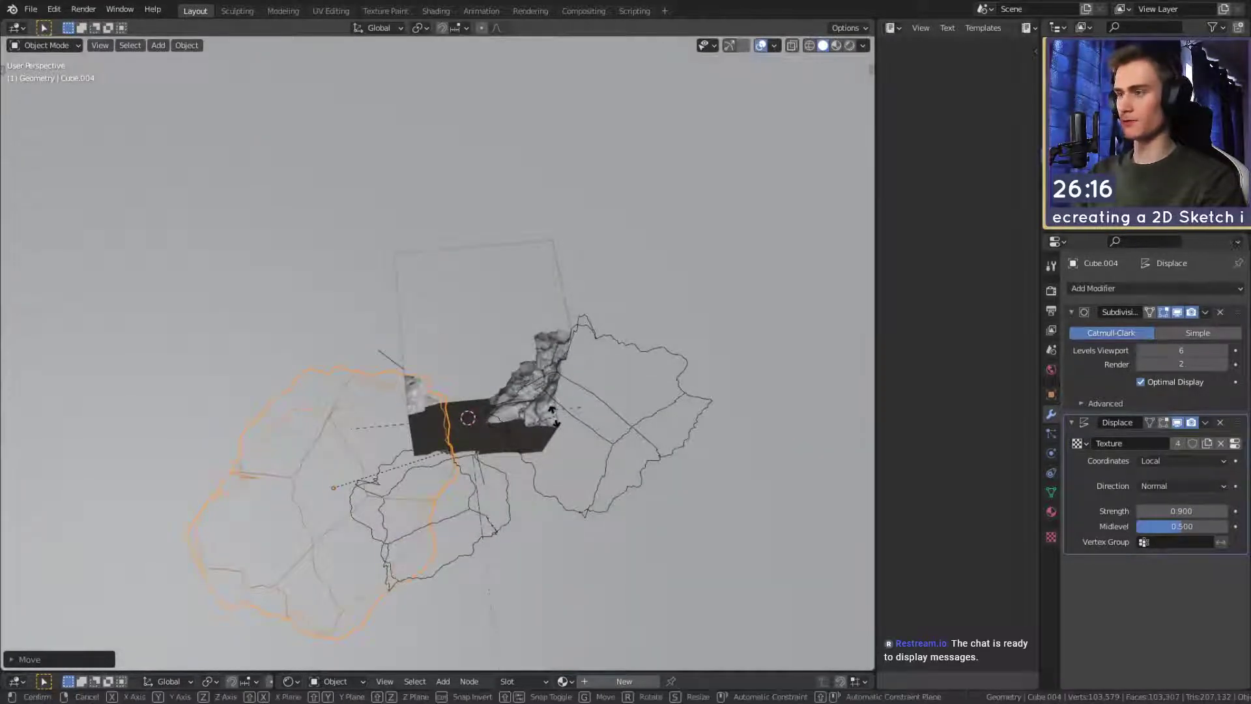
key(r)
key(z)
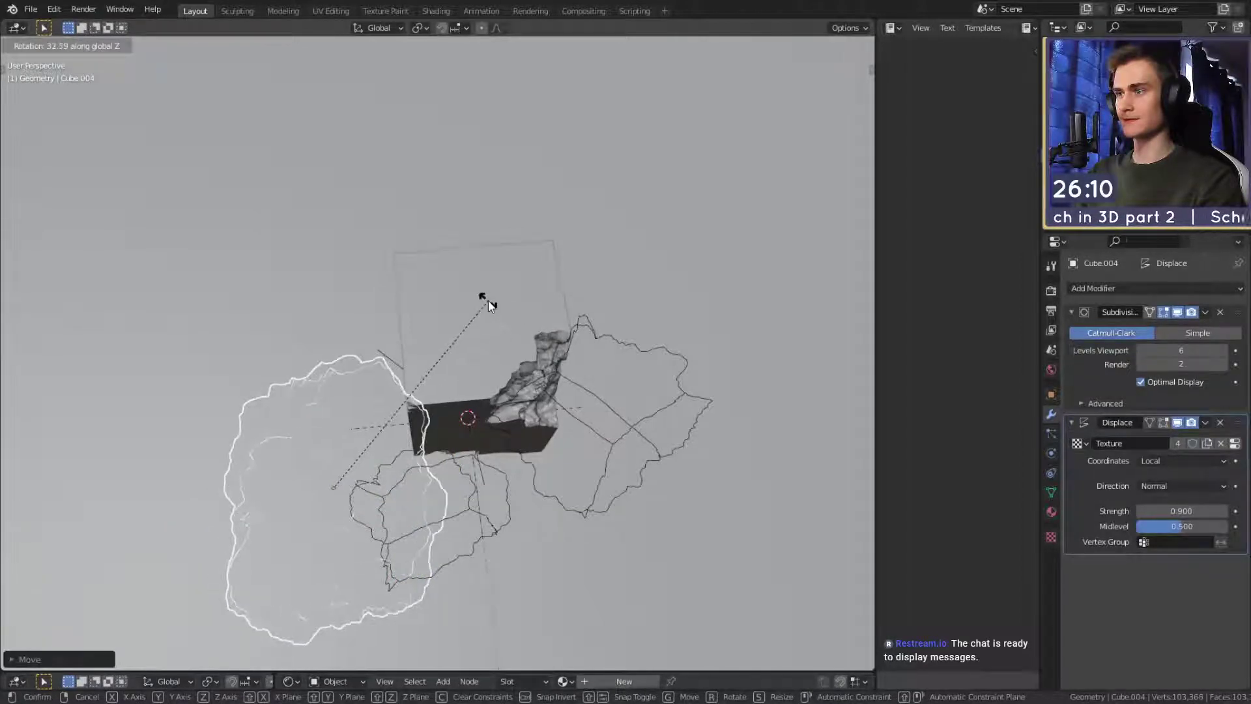
click(493, 308)
Move the cutter Cube.004 about 2 m across the block's upper side edge and rotate it by about 21°.
middle_drag(497, 480, 660, 381)
key(g)
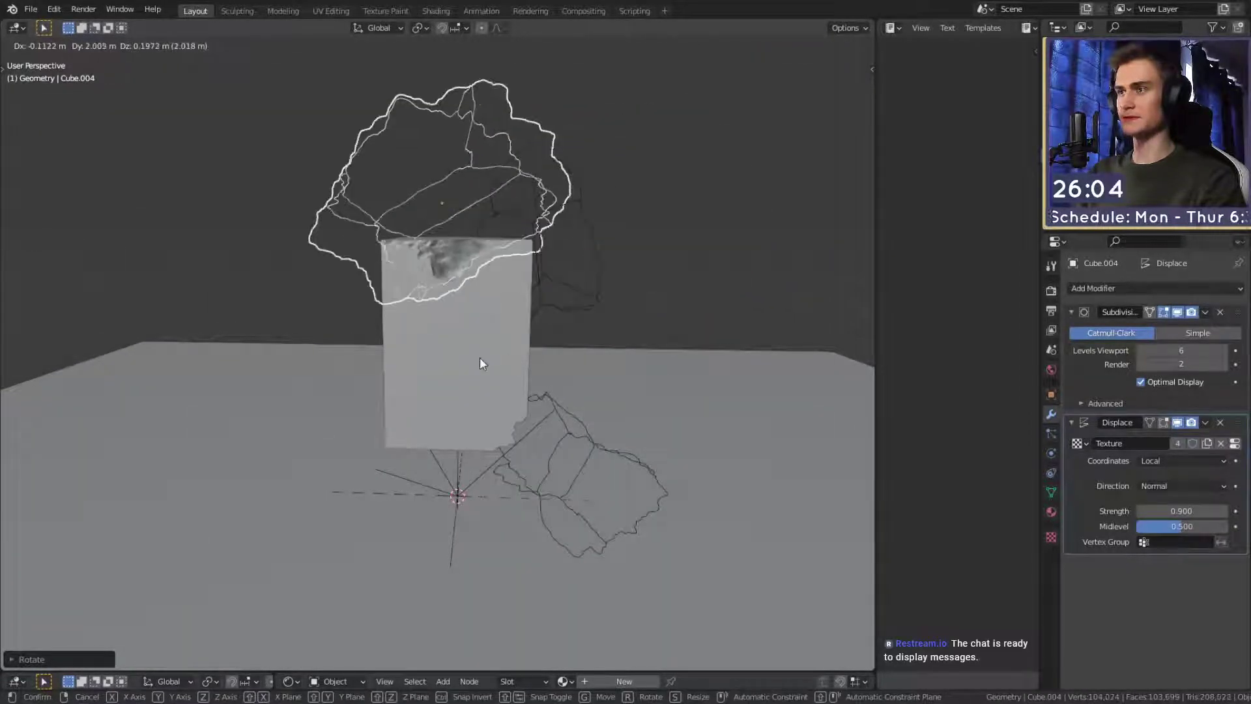
click(479, 357)
middle_drag(506, 354, 657, 275)
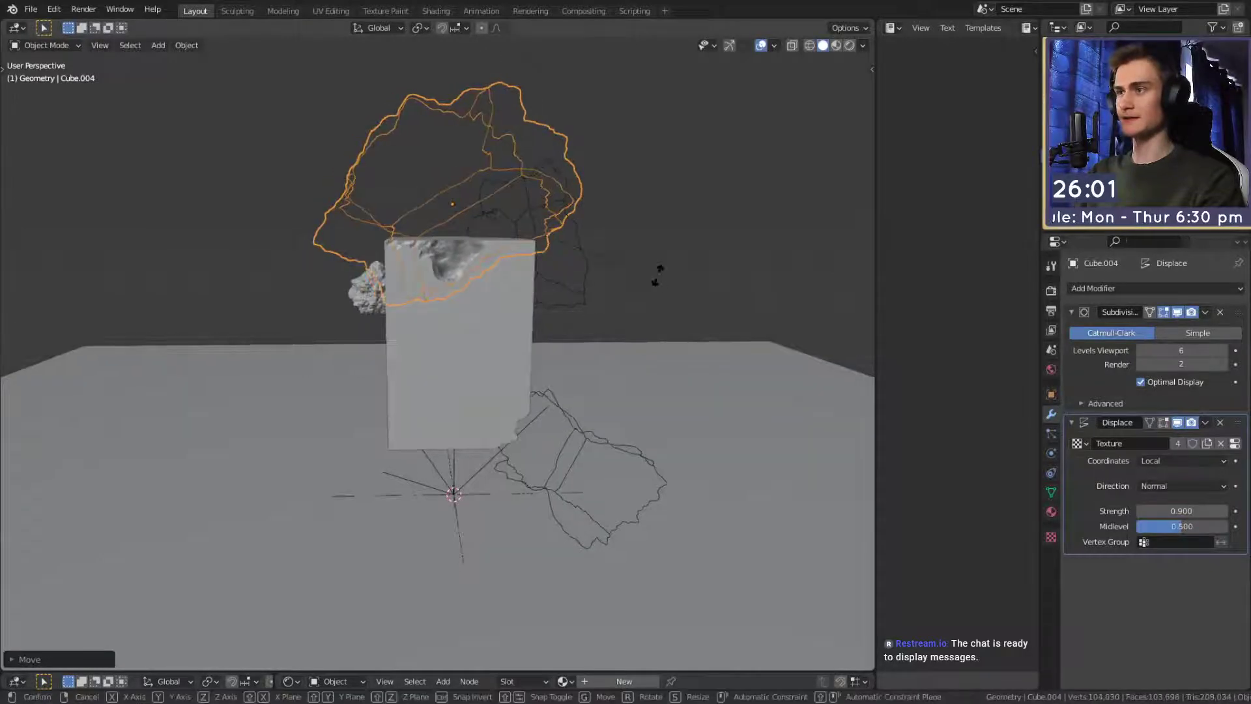
key(r)
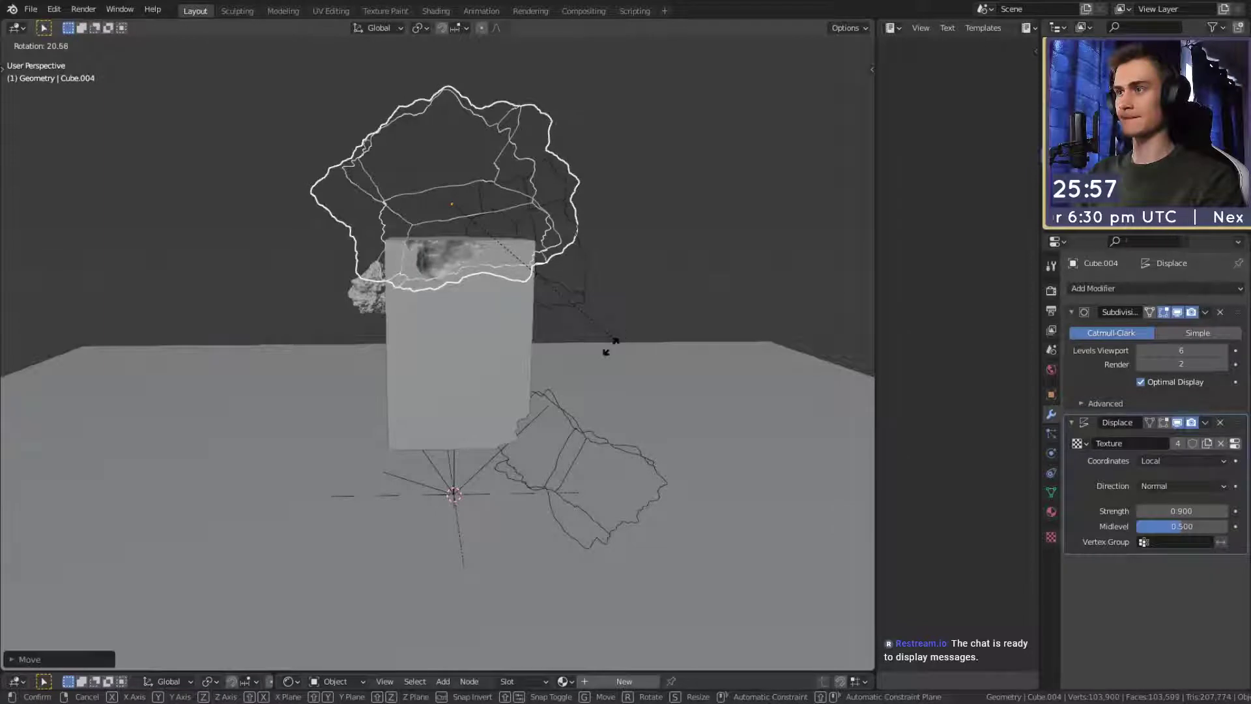
click(609, 347)
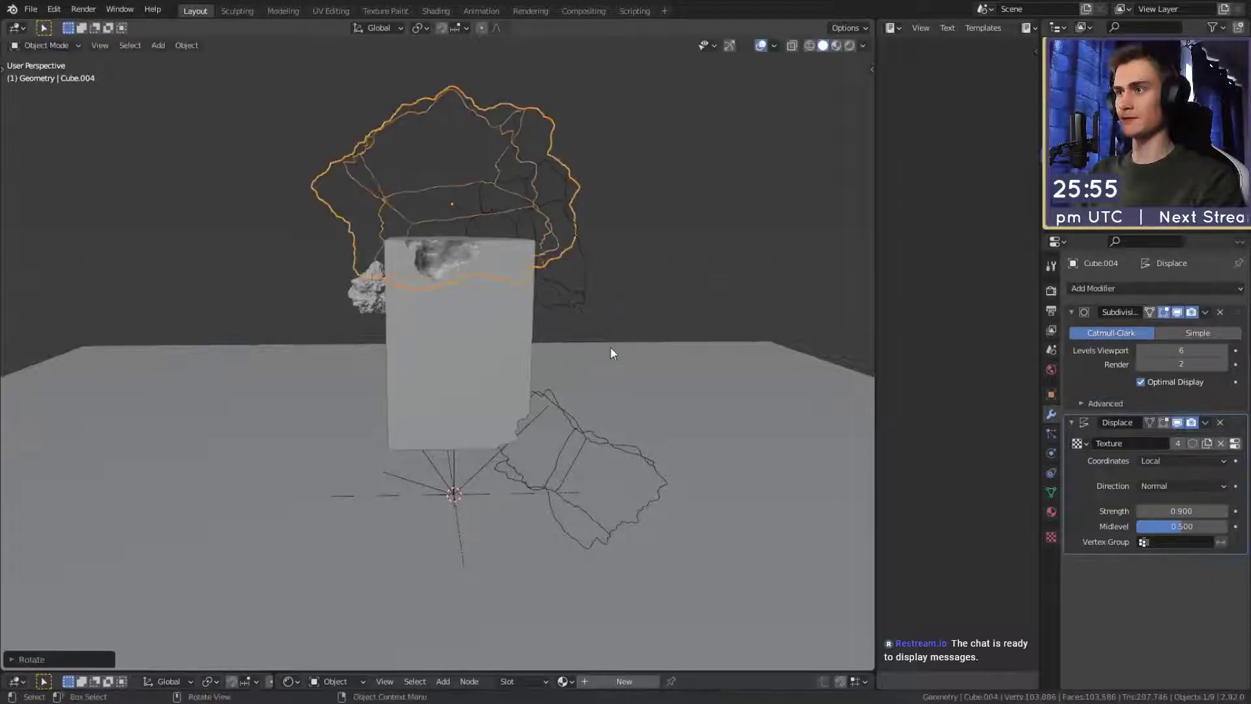
Rotate the cutter Cube.004 further in the front view, and by about -17° as seen from above.
middle_drag(610, 346, 561, 302)
key(r)
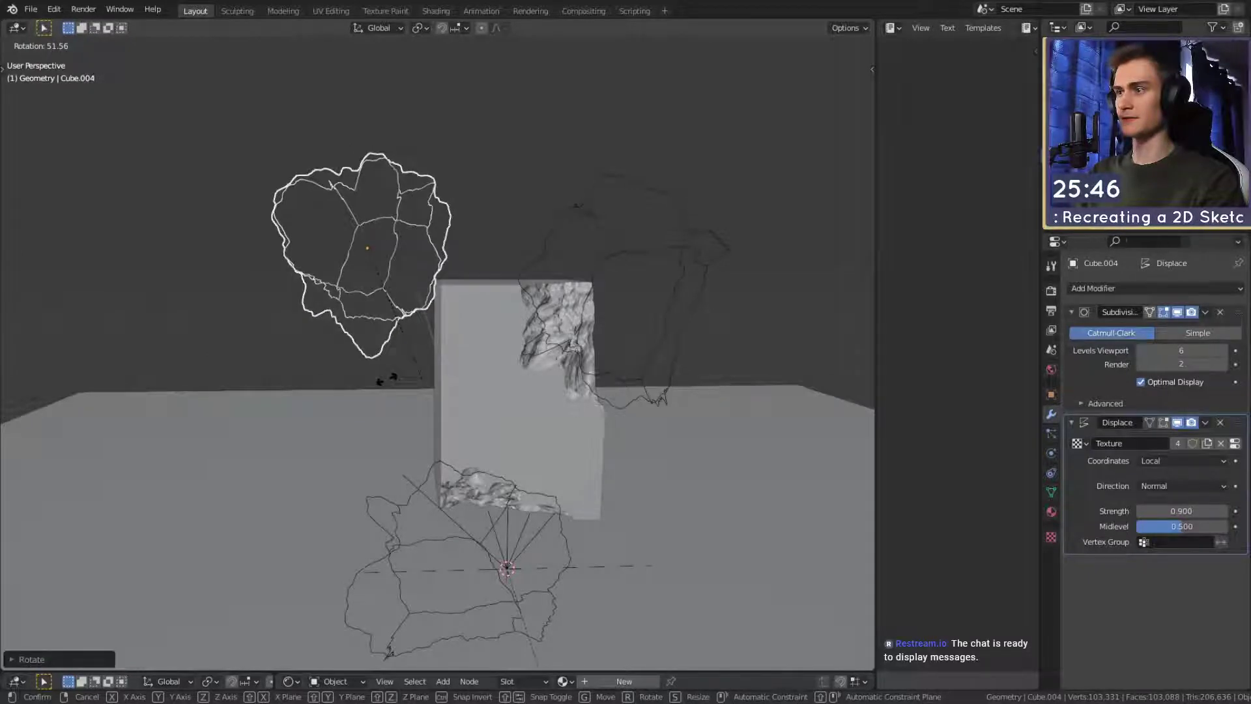
click(490, 342)
middle_drag(484, 334, 544, 405)
key(r)
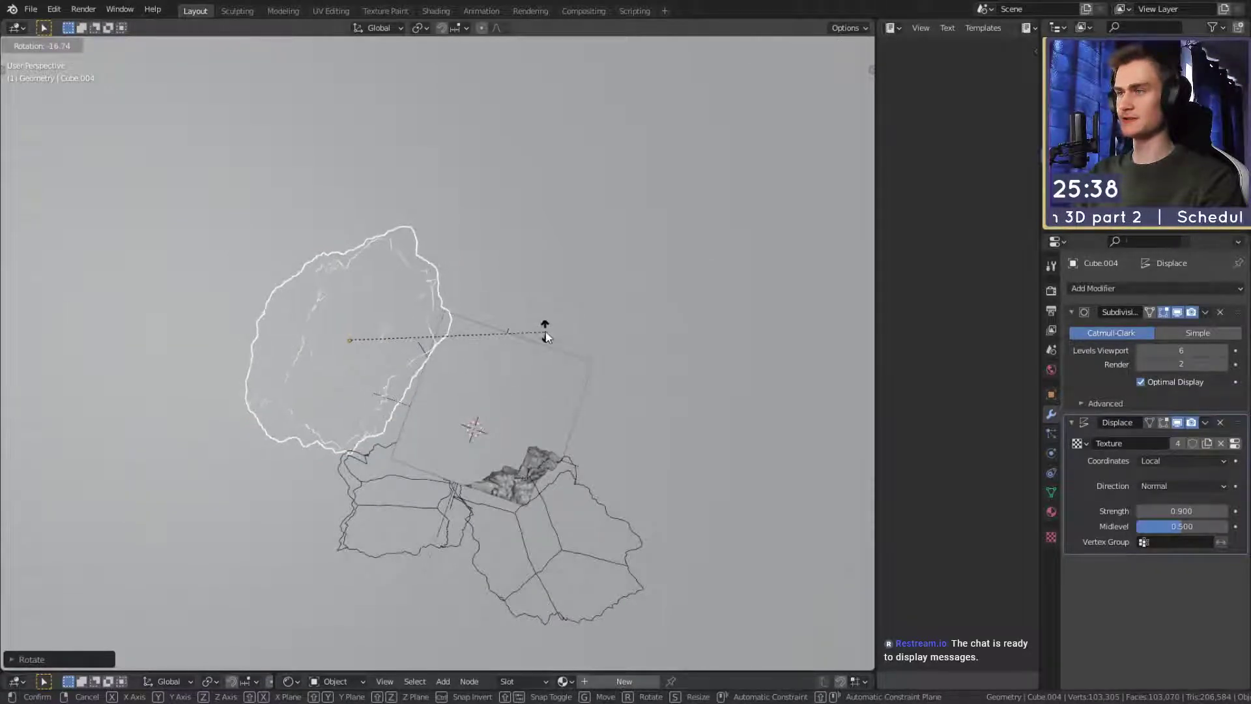
click(546, 337)
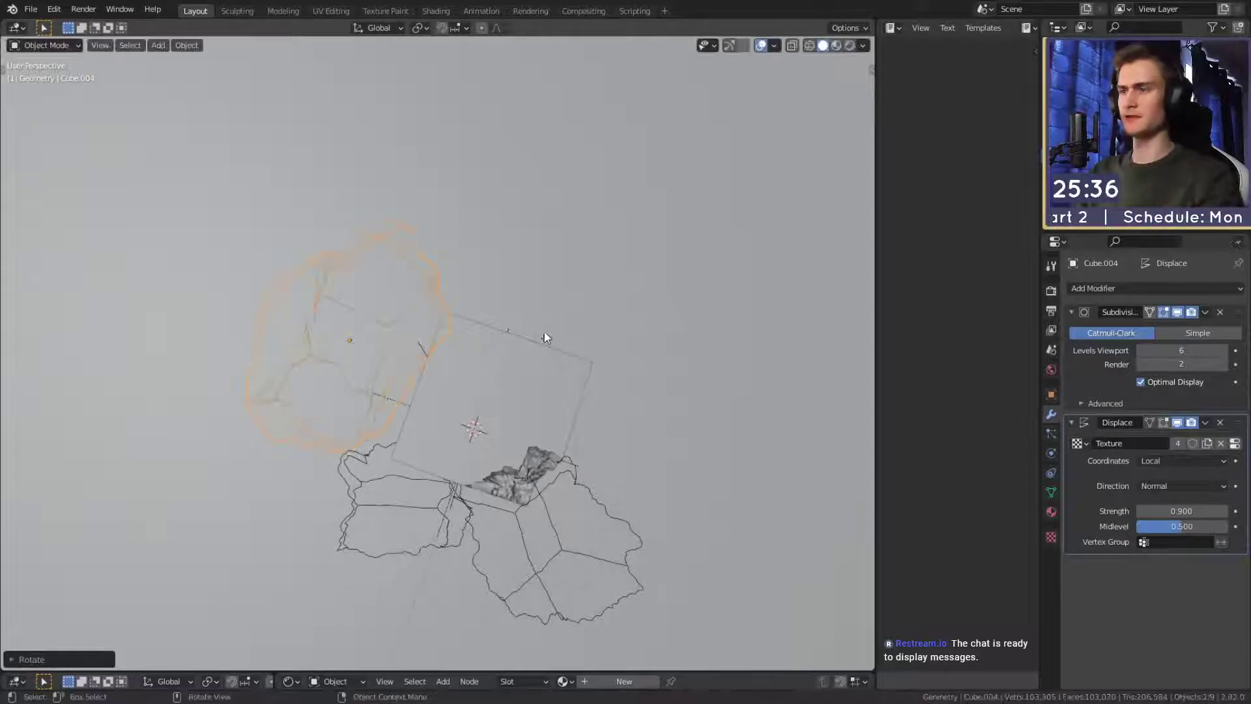
Move the cutter Cube.004 inward and down in small increments until it cuts into the block's upper side edge.
middle_drag(498, 411, 538, 280)
key(g)
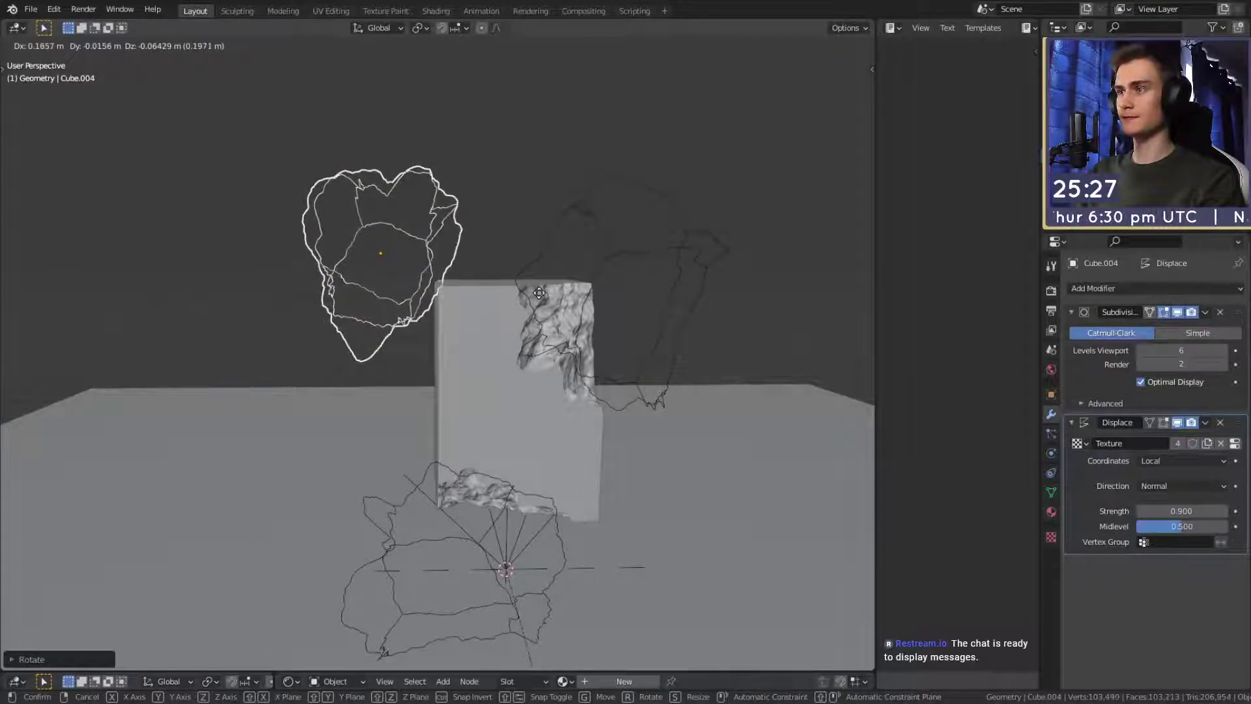
click(538, 292)
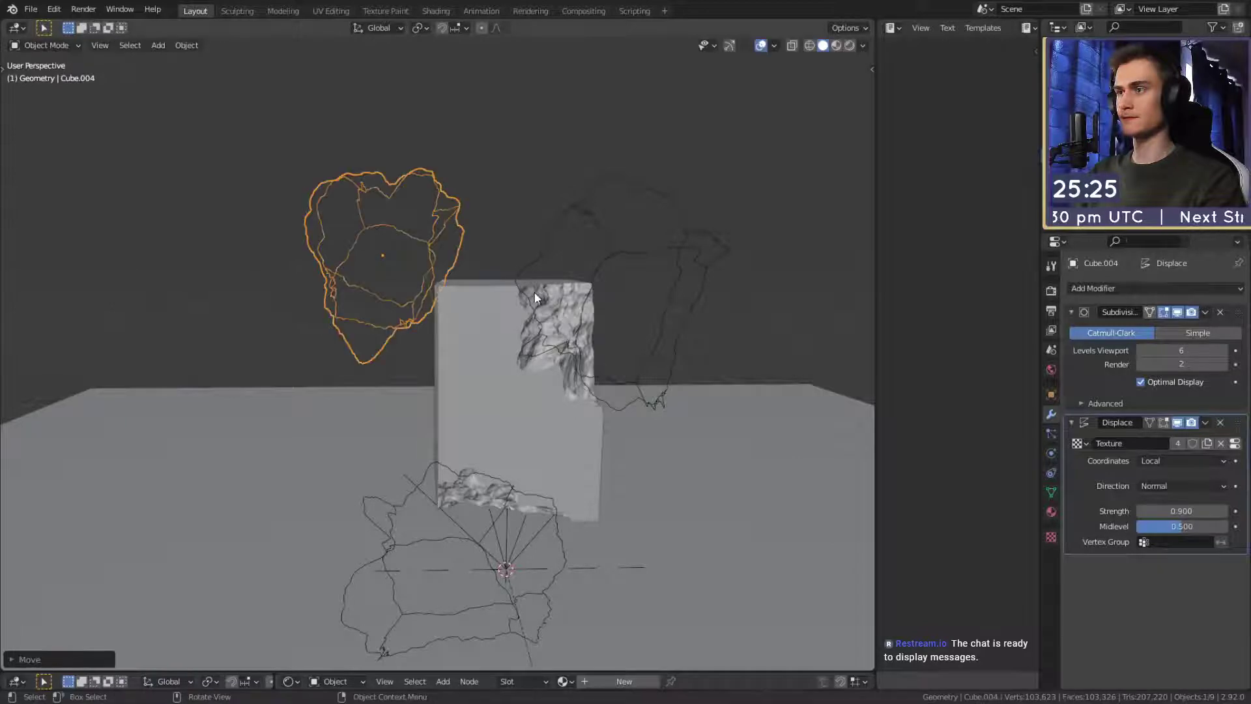
mouse_move(533, 292)
middle_down()
mouse_move(514, 299)
mouse_move(568, 303)
mouse_move(469, 288)
mouse_move(517, 291)
middle_up()
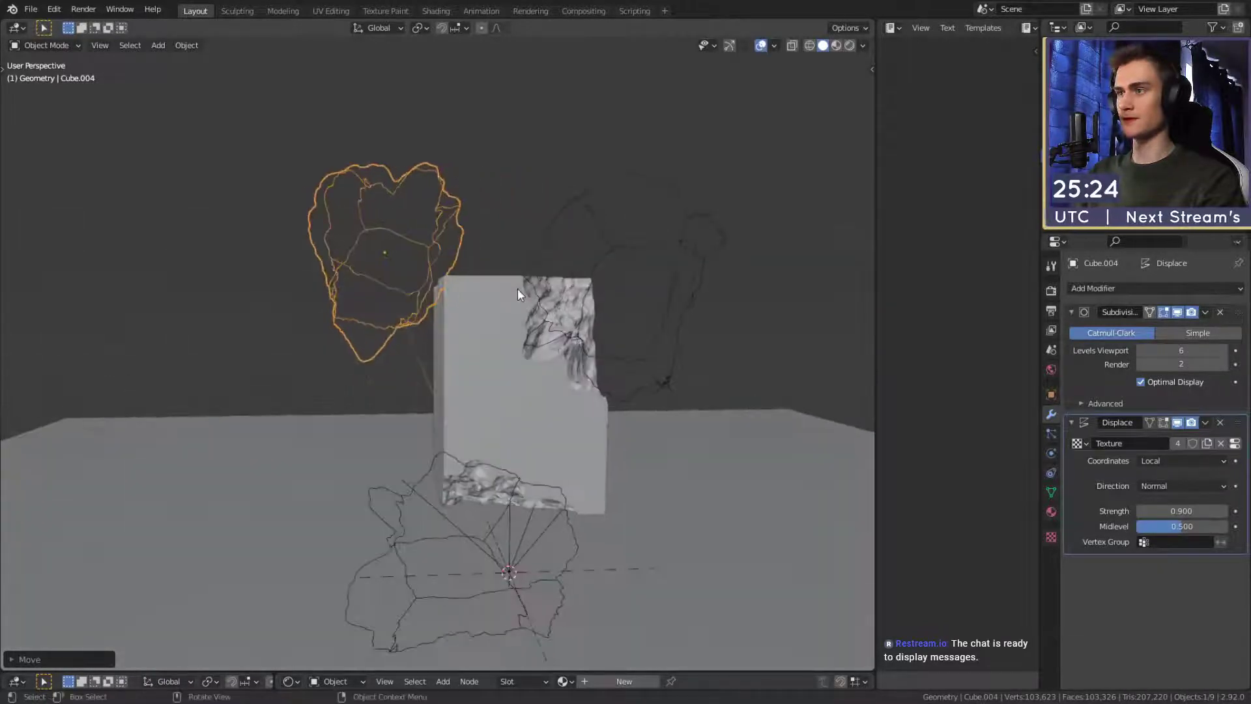
key(g)
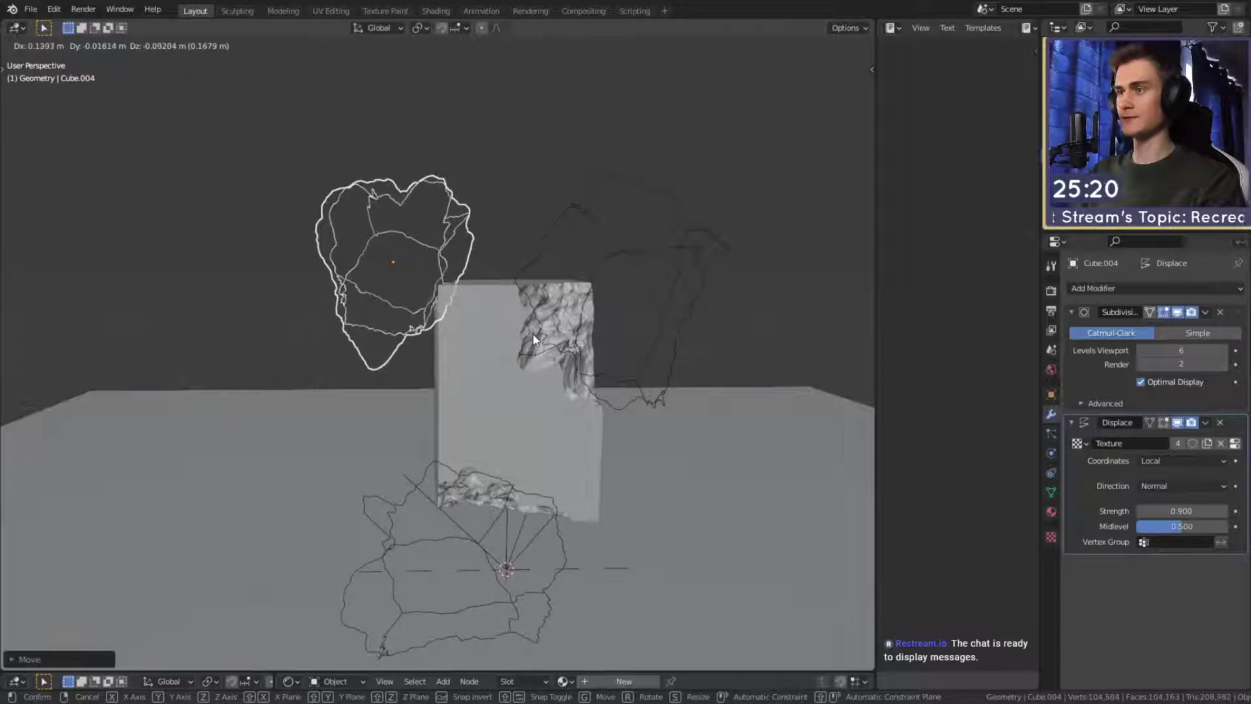
click(482, 326)
Shift the cutter Cube.004 by about -0.2 m along the global Y axis to adjust the upper edge cut.
middle_drag(627, 320, 564, 343)
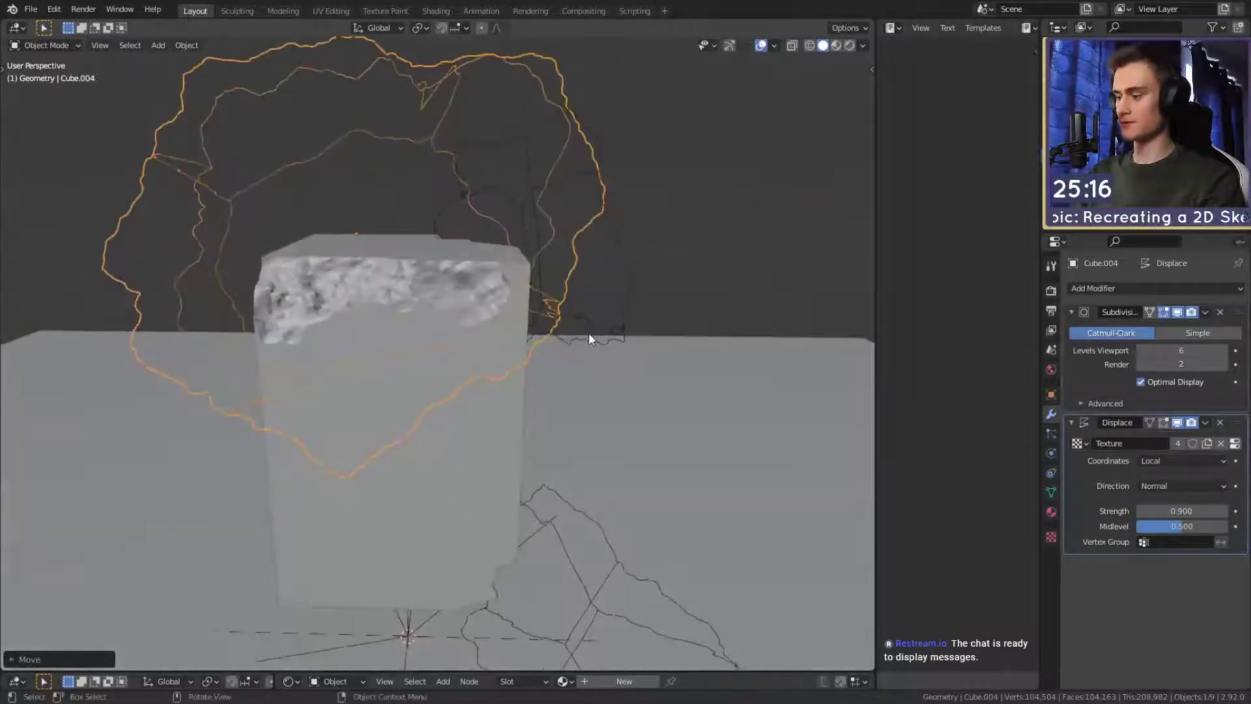
key(g)
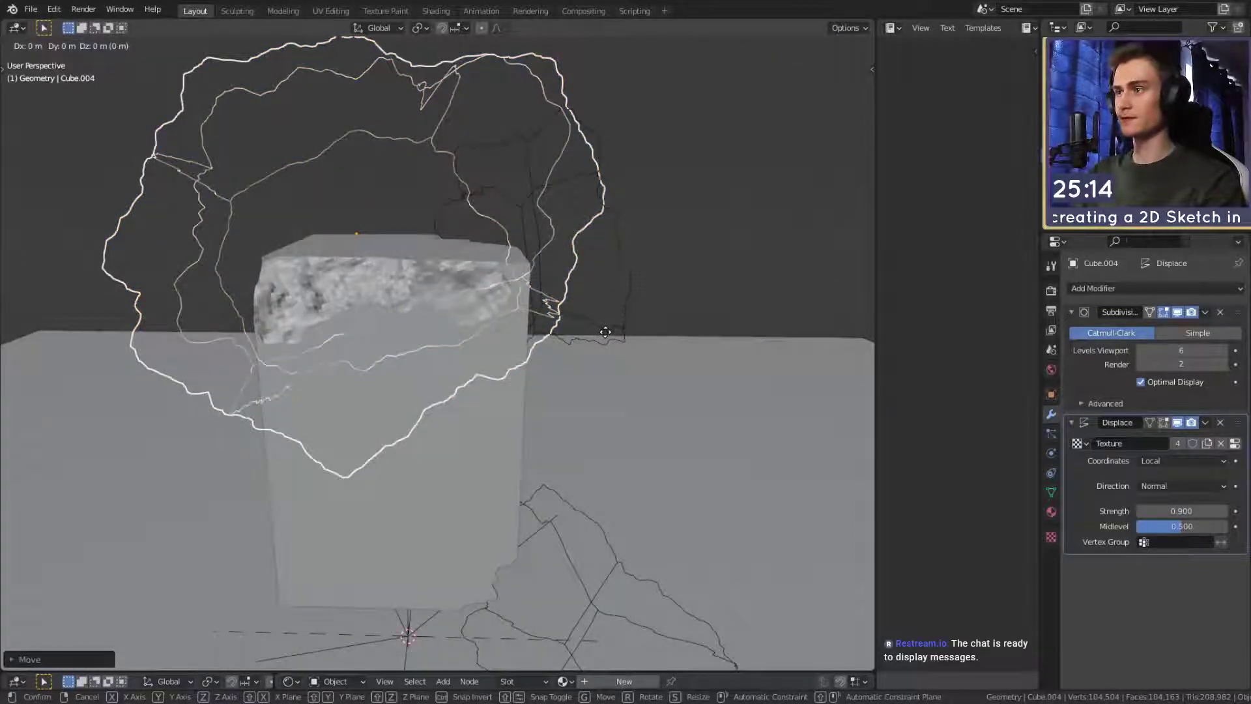
key(y)
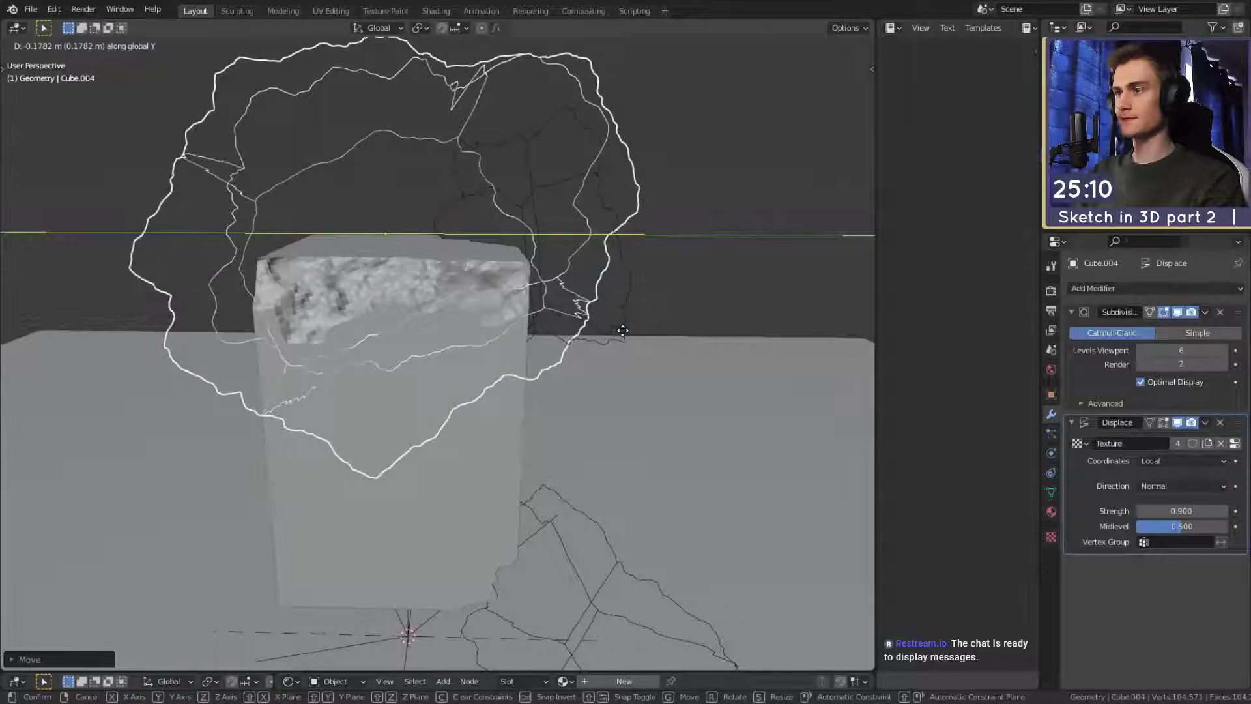
click(635, 346)
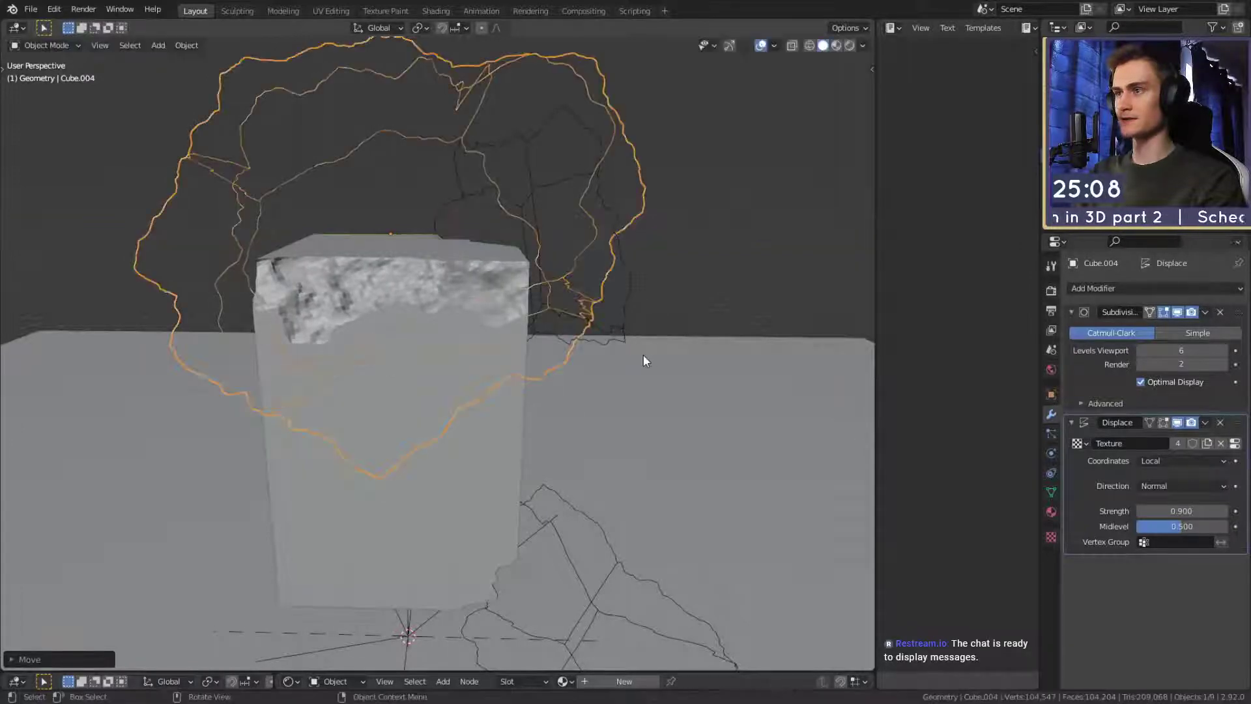
Check the upper edge cut from several sides and select the block.
middle_drag(642, 353, 480, 360)
scroll(521, 388, down, 3)
scroll(534, 397, up, 4)
middle_drag(534, 398, 626, 362)
click(507, 351)
click(514, 362)
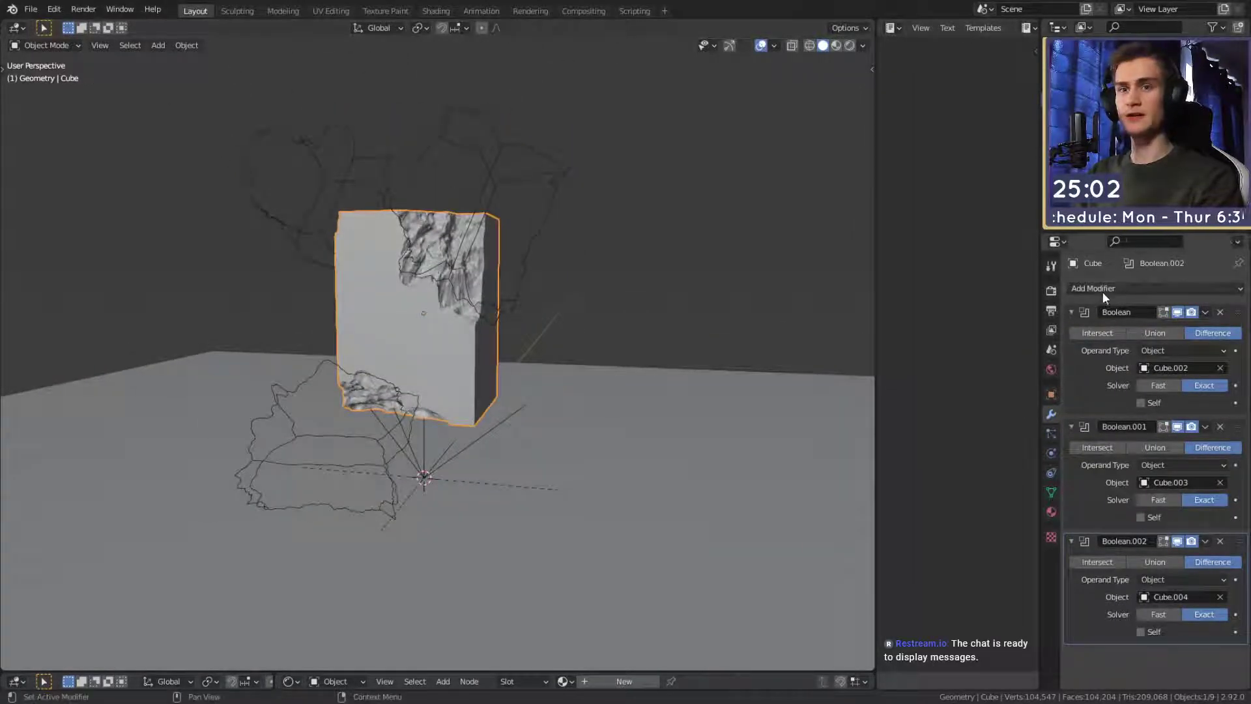
click(1101, 289)
click(967, 360)
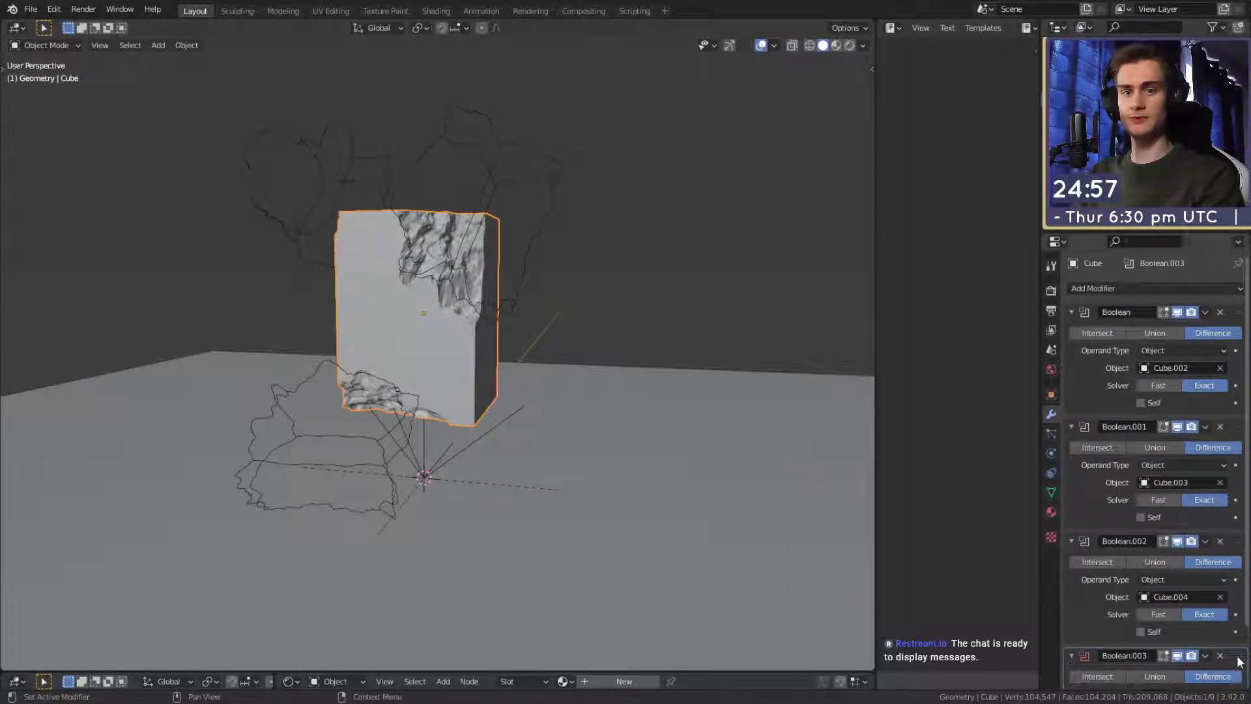
drag(1238, 656, 1231, 310)
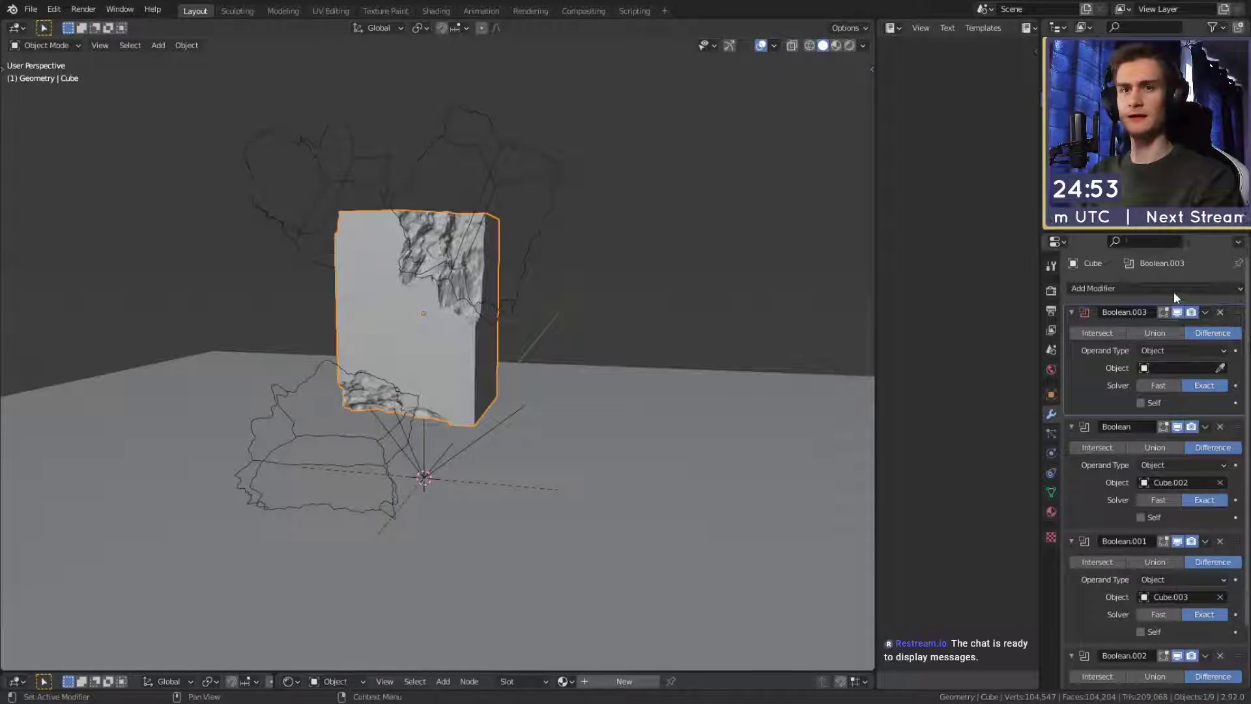
click(1220, 312)
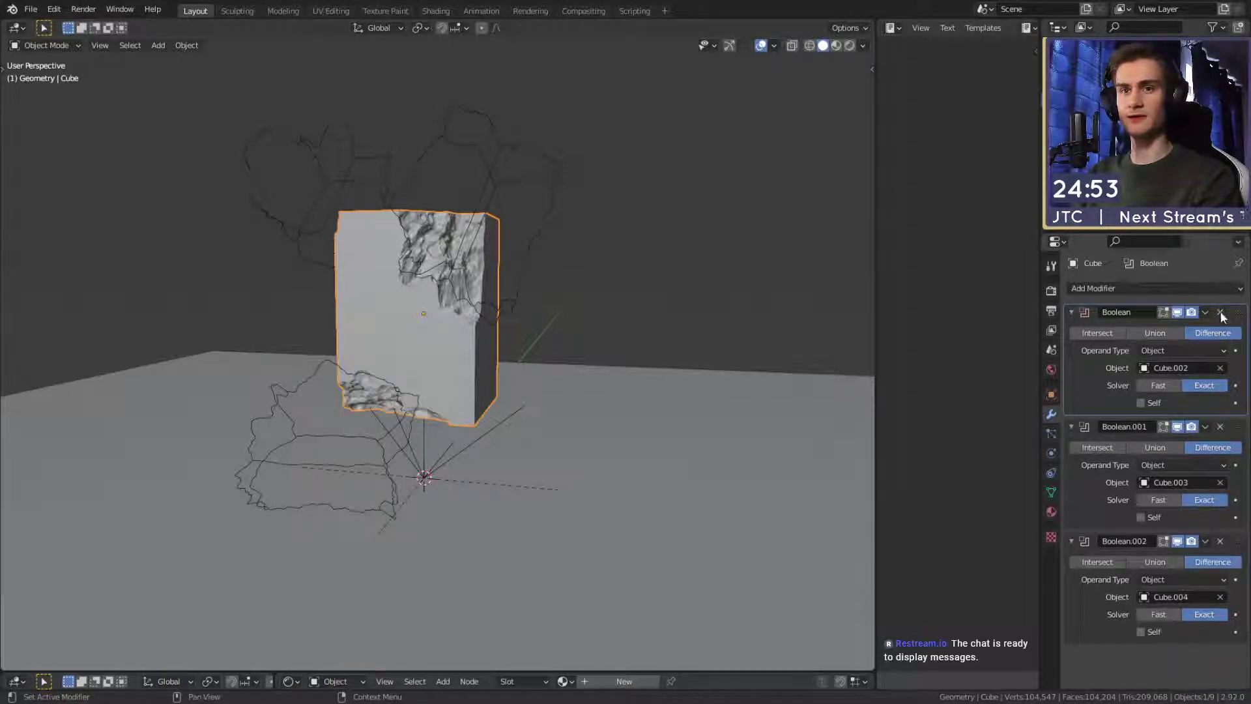
Disable the viewport display of the block's three Boolean modifiers and add a Bevel modifier at the start of the stack.
click(1177, 313)
click(1177, 427)
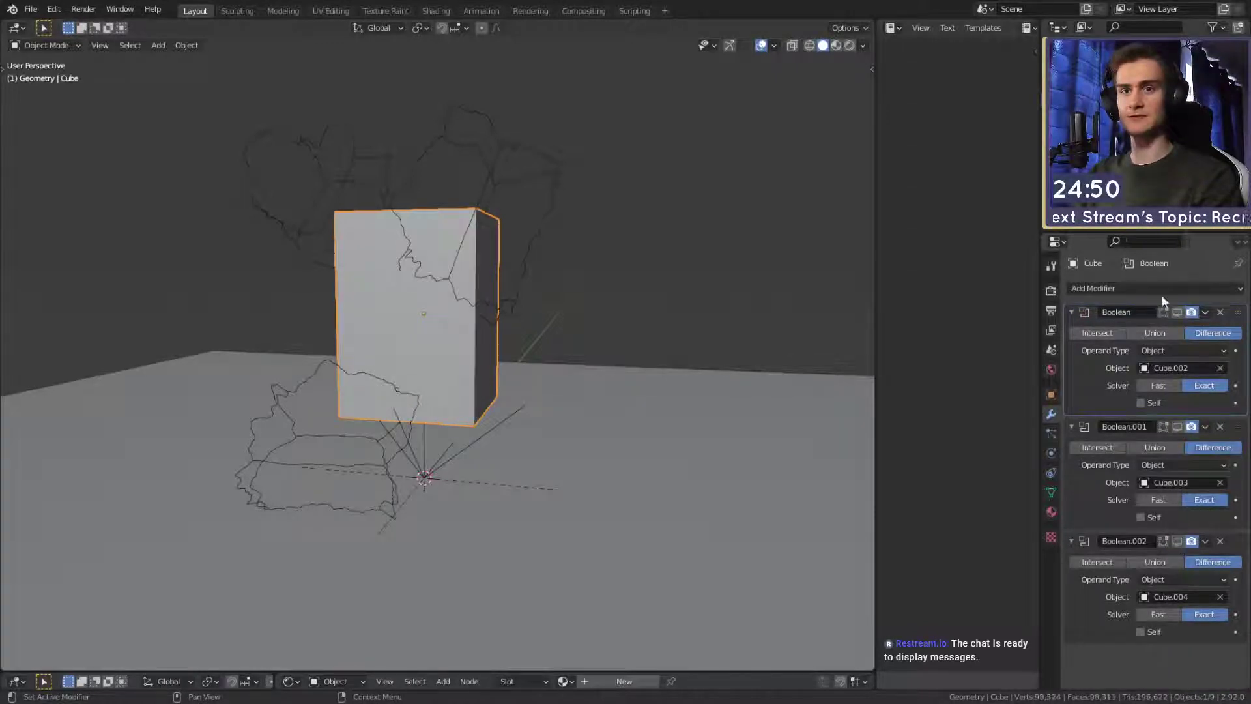
click(1144, 287)
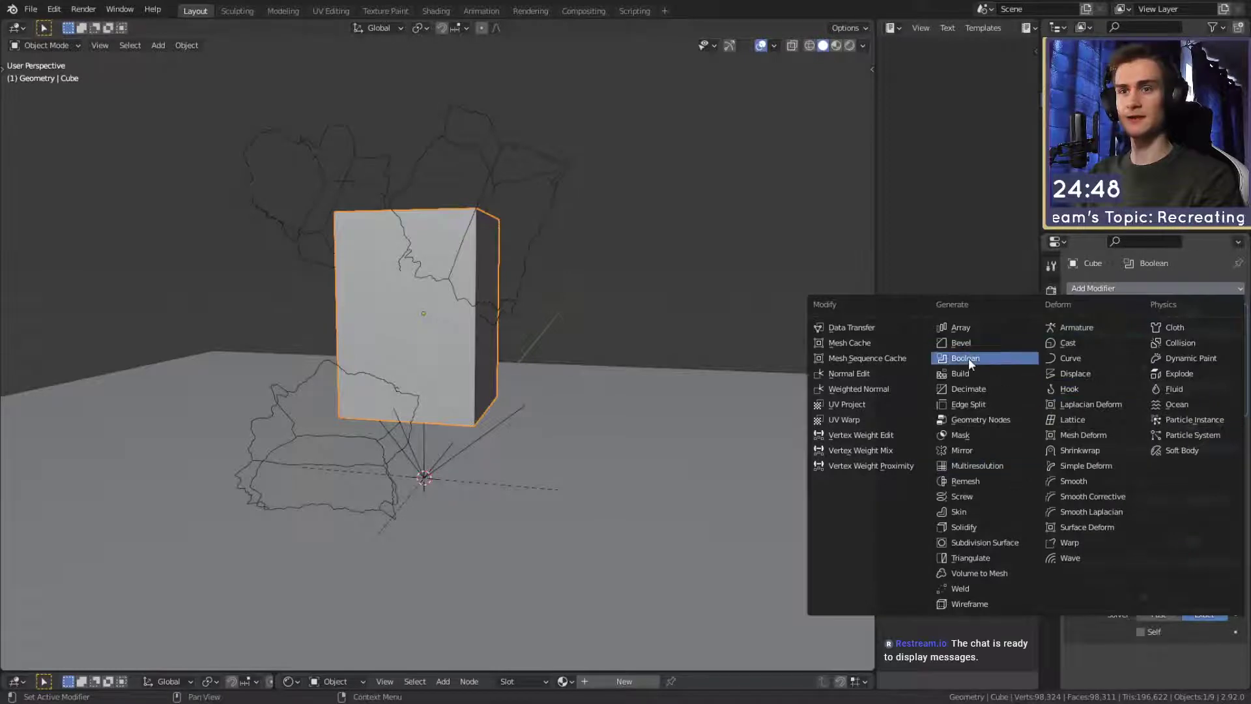
click(968, 341)
drag(1239, 656, 1216, 303)
Set the block's Bevel amount to 0.04 m.
scroll(540, 350, up, 3)
scroll(540, 352, up, 3)
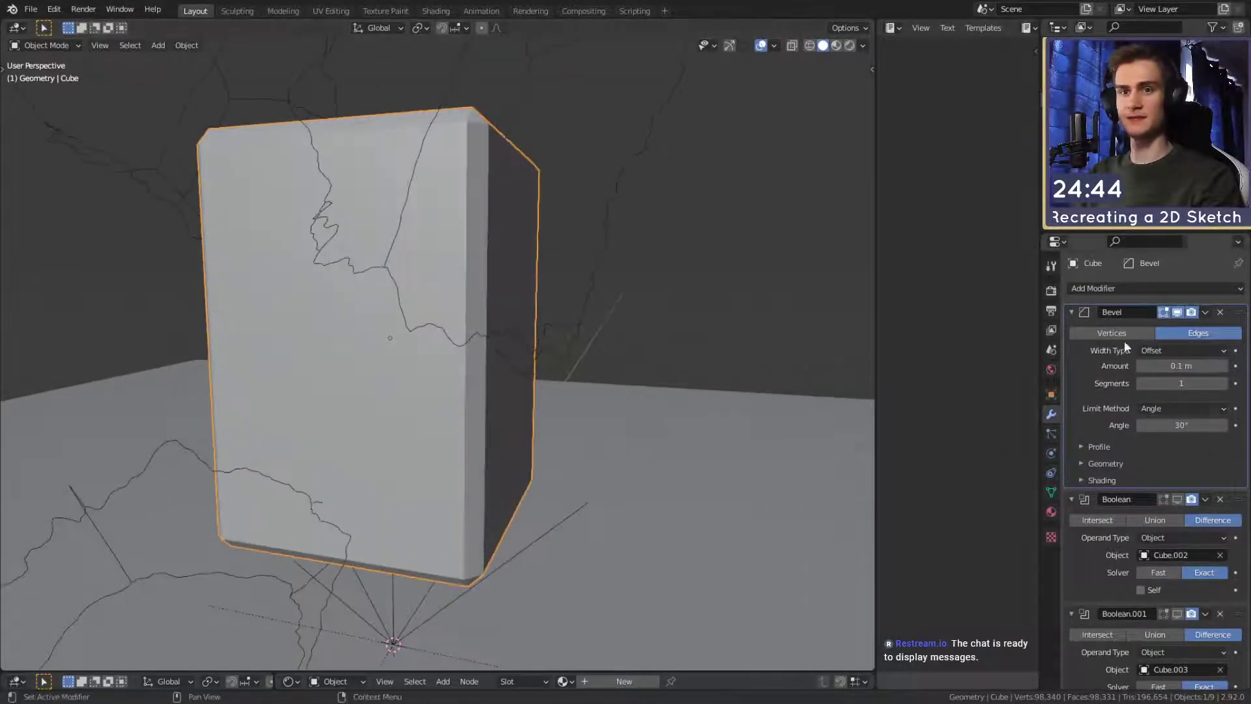
scroll(684, 351, down, 3)
scroll(600, 348, up, 1)
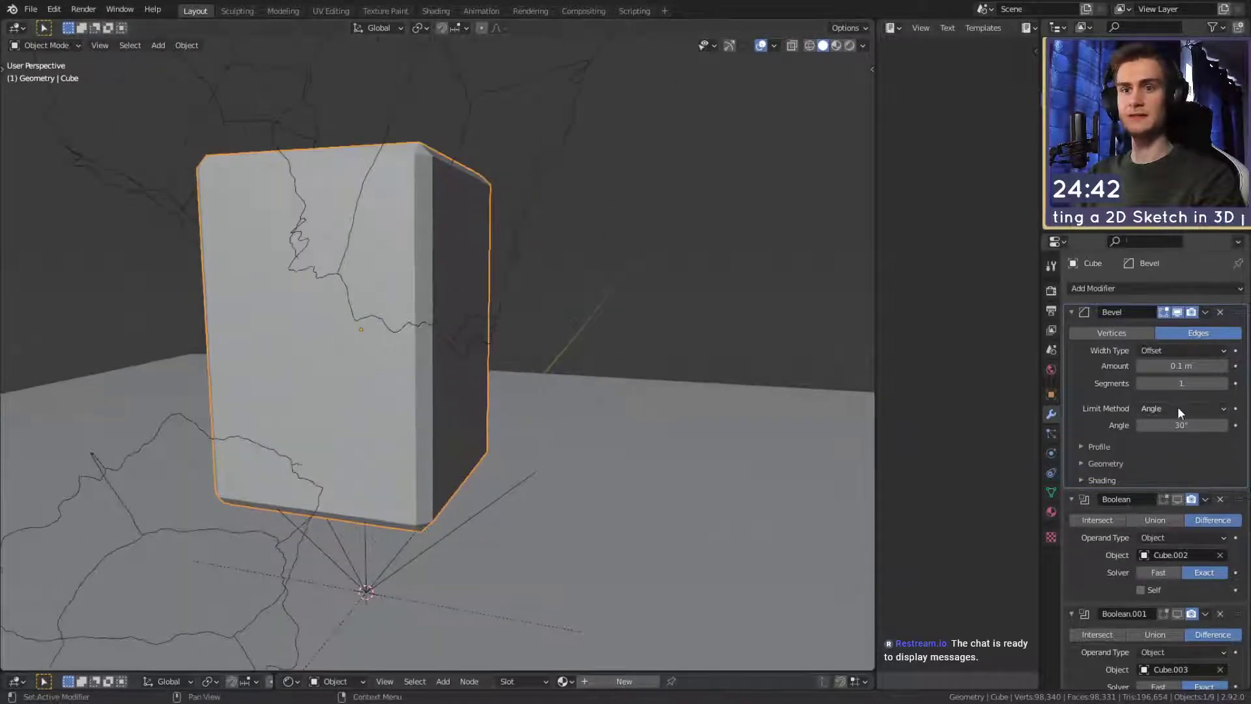
drag(1185, 366, 1161, 367)
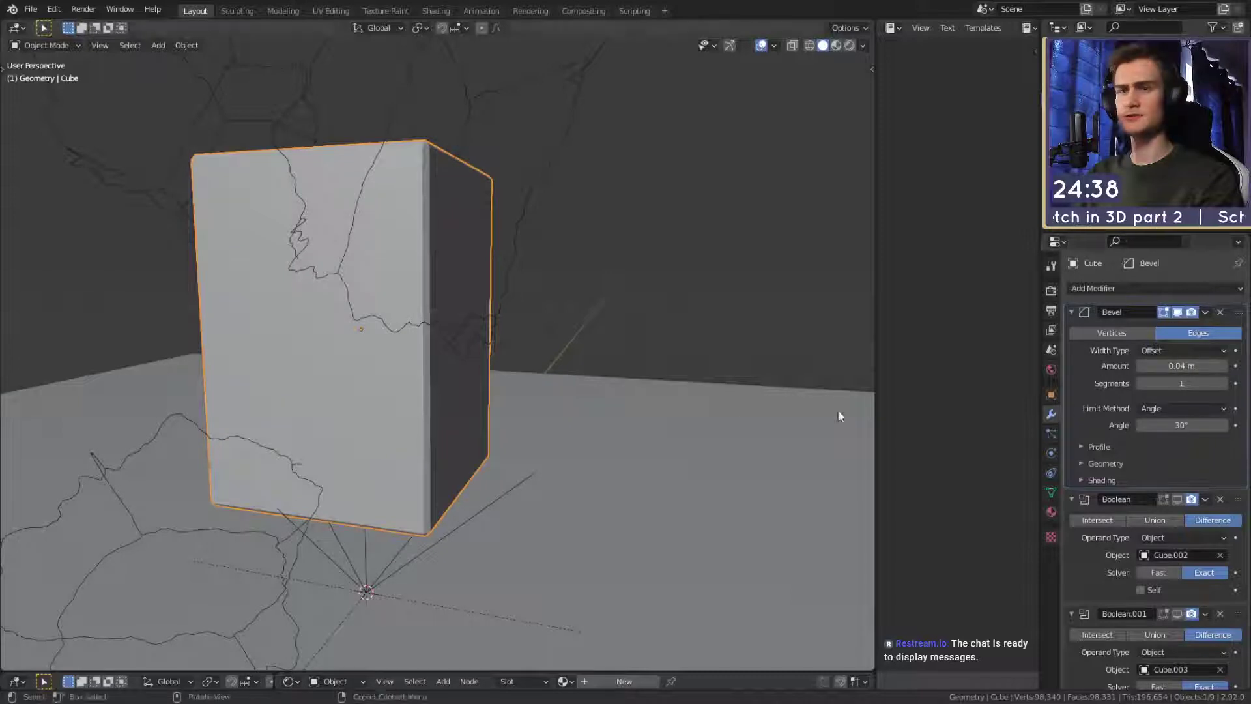
Switch the block's Bevel profile to Custom and add points to the curve to form a jagged, stepped shape.
shift+middle_drag(707, 412, 683, 402)
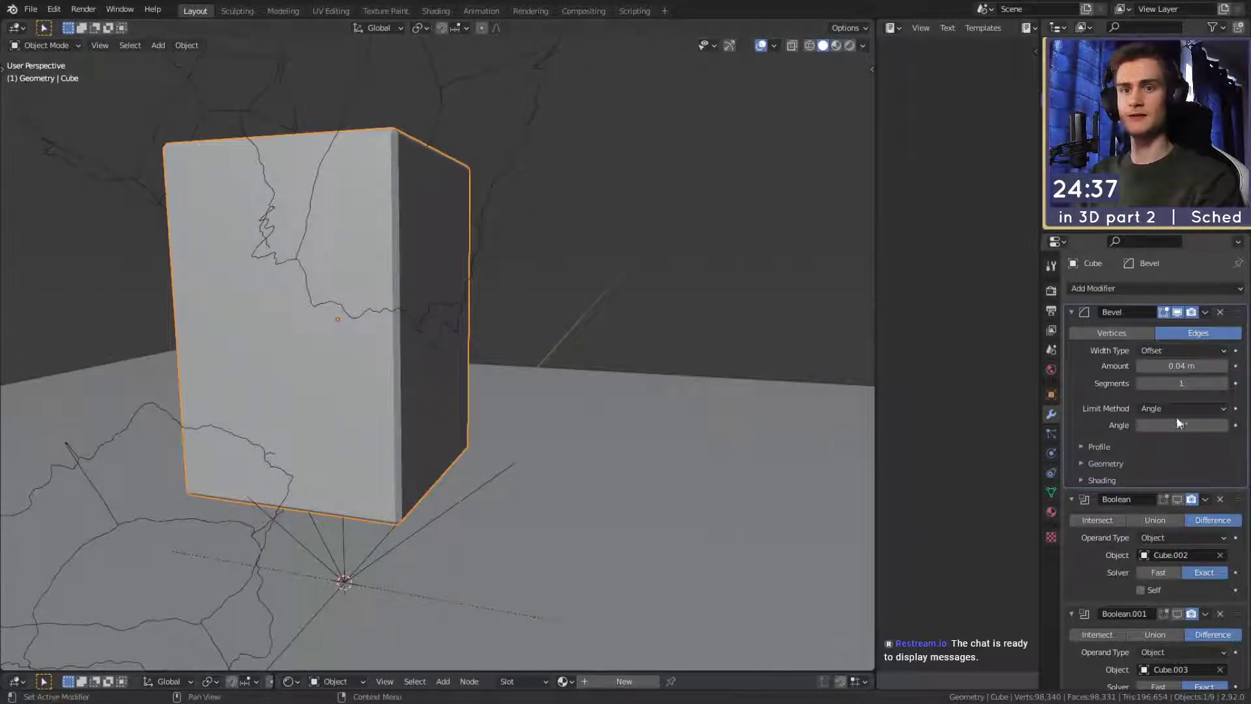
click(1085, 447)
scroll(1087, 445, down, 3)
click(1194, 384)
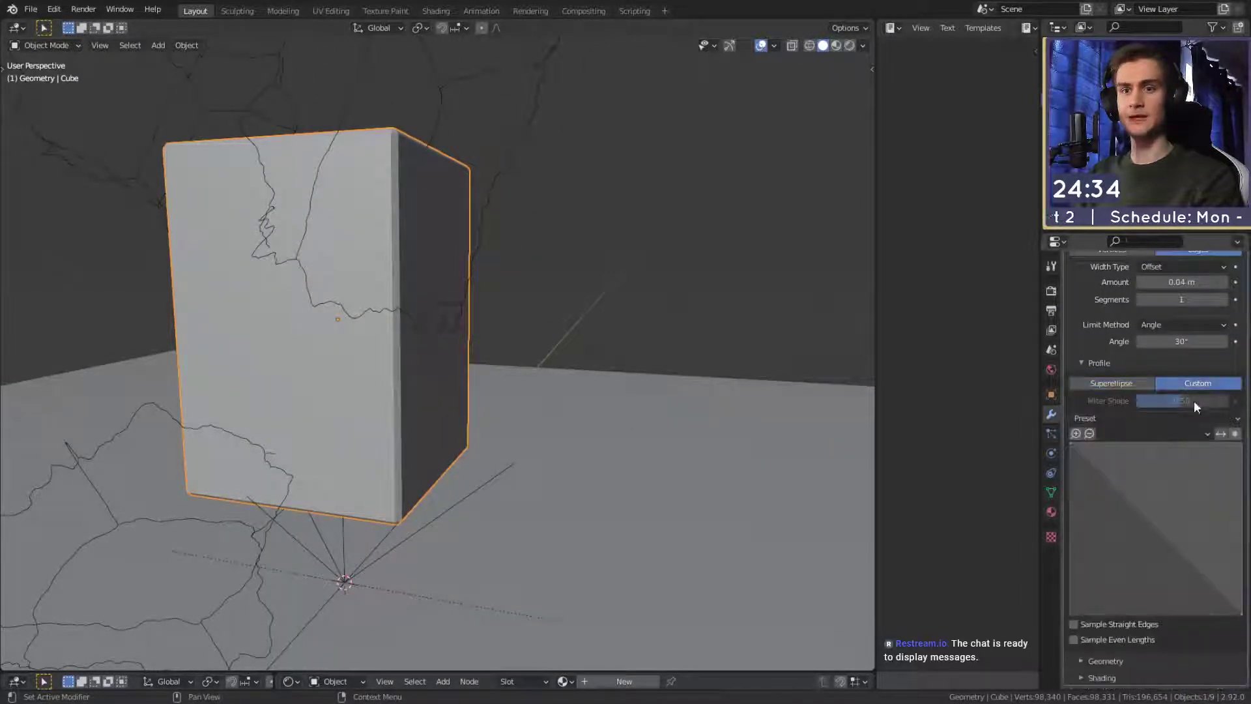
mouse_move(1111, 491)
mouse_down()
mouse_move(1106, 458)
mouse_move(1118, 489)
mouse_up()
drag(1138, 511, 1207, 572)
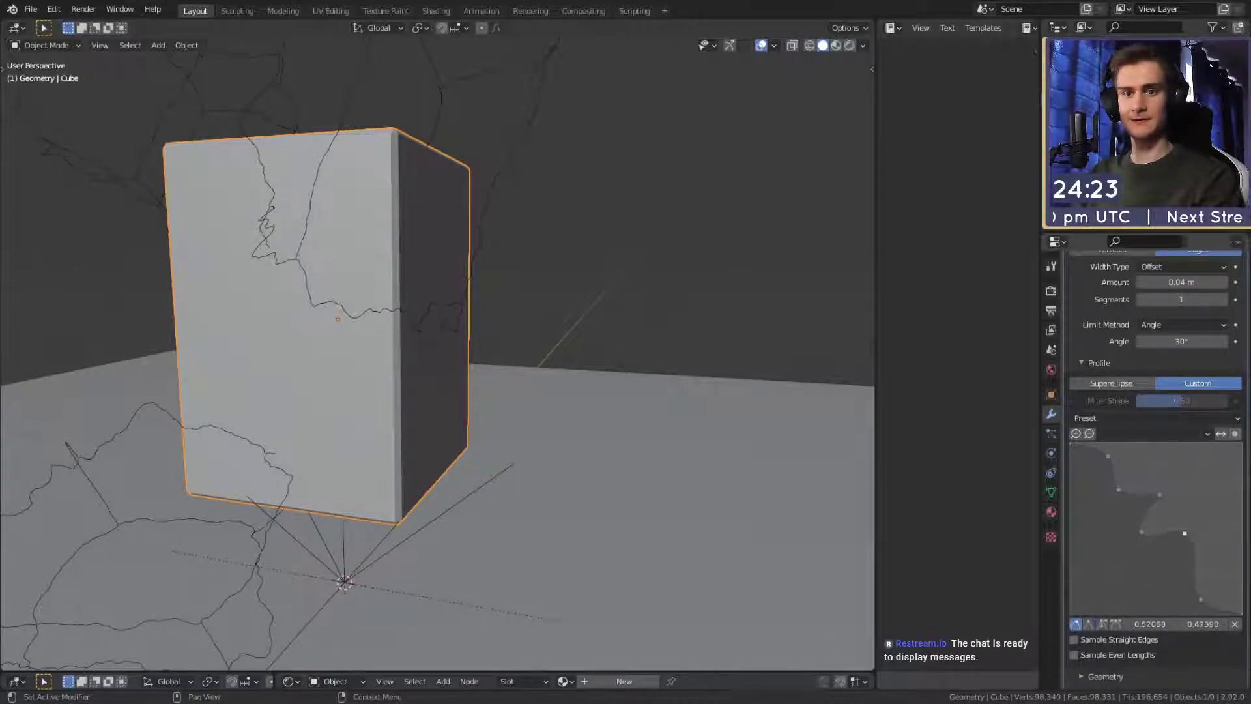
Give the profile curve's points vector handles for sharp corners and set the Bevel segments to 5.
click(1142, 532)
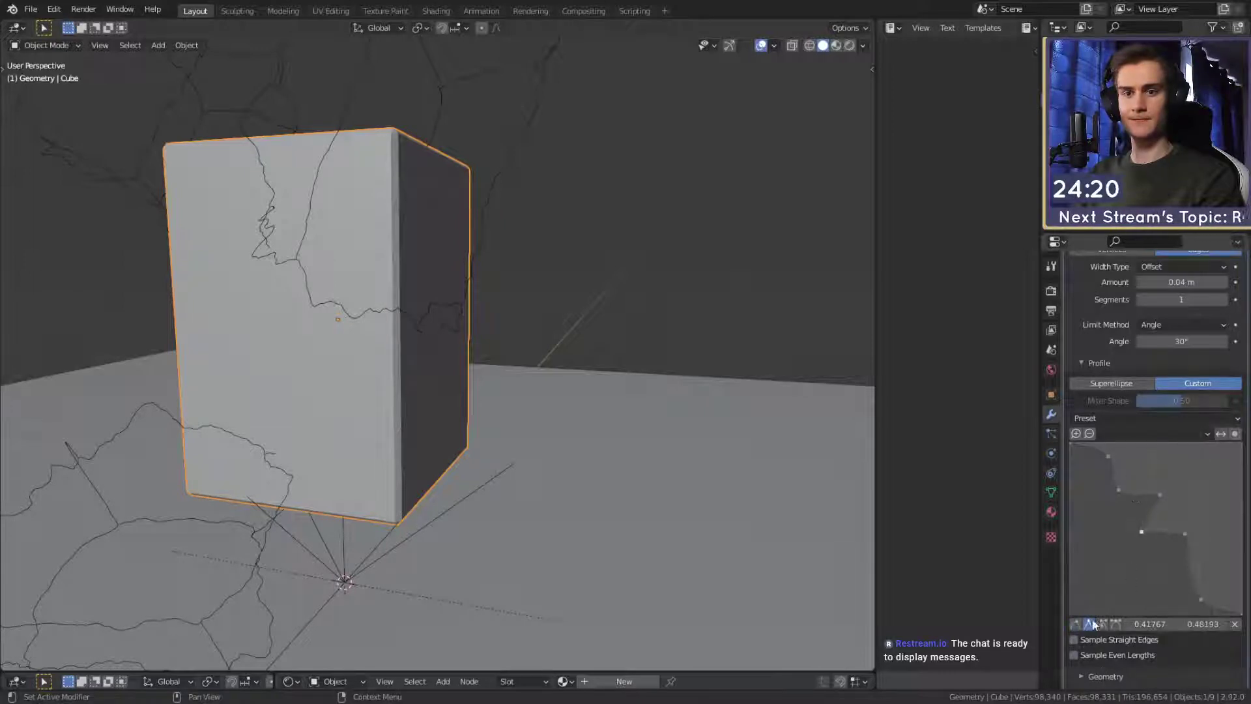
click(1108, 456)
click(1201, 598)
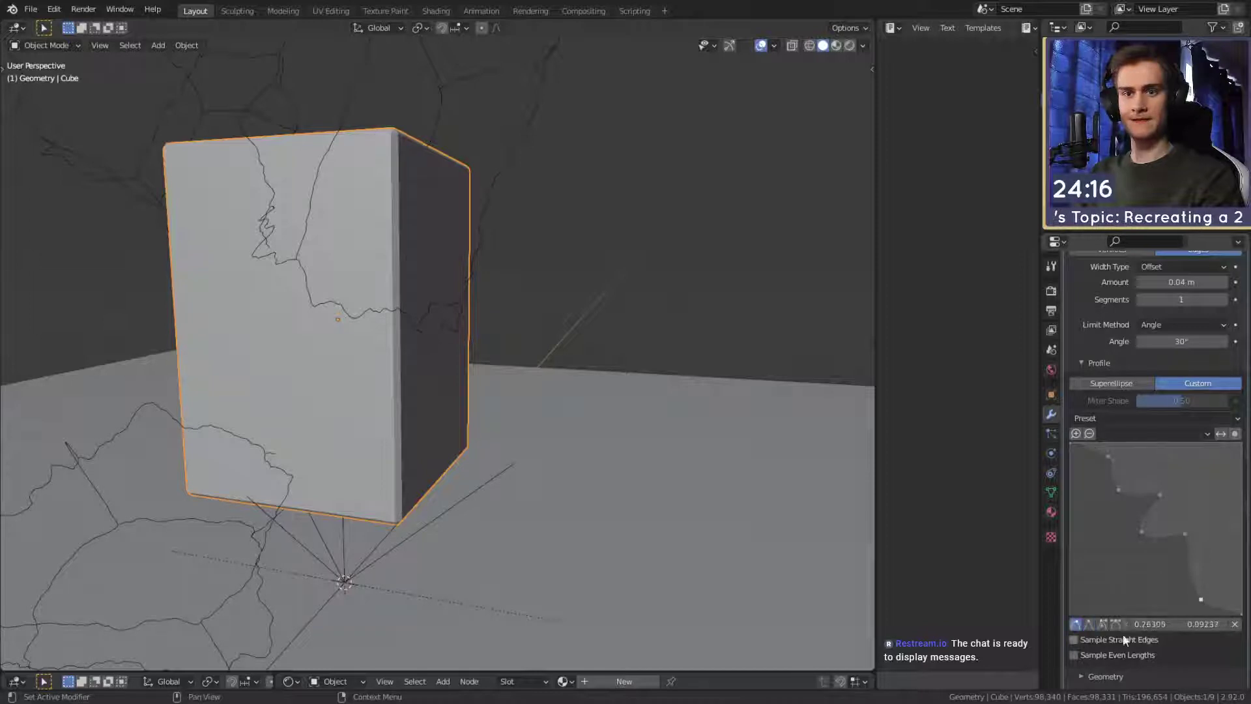
middle_drag(531, 349, 525, 330)
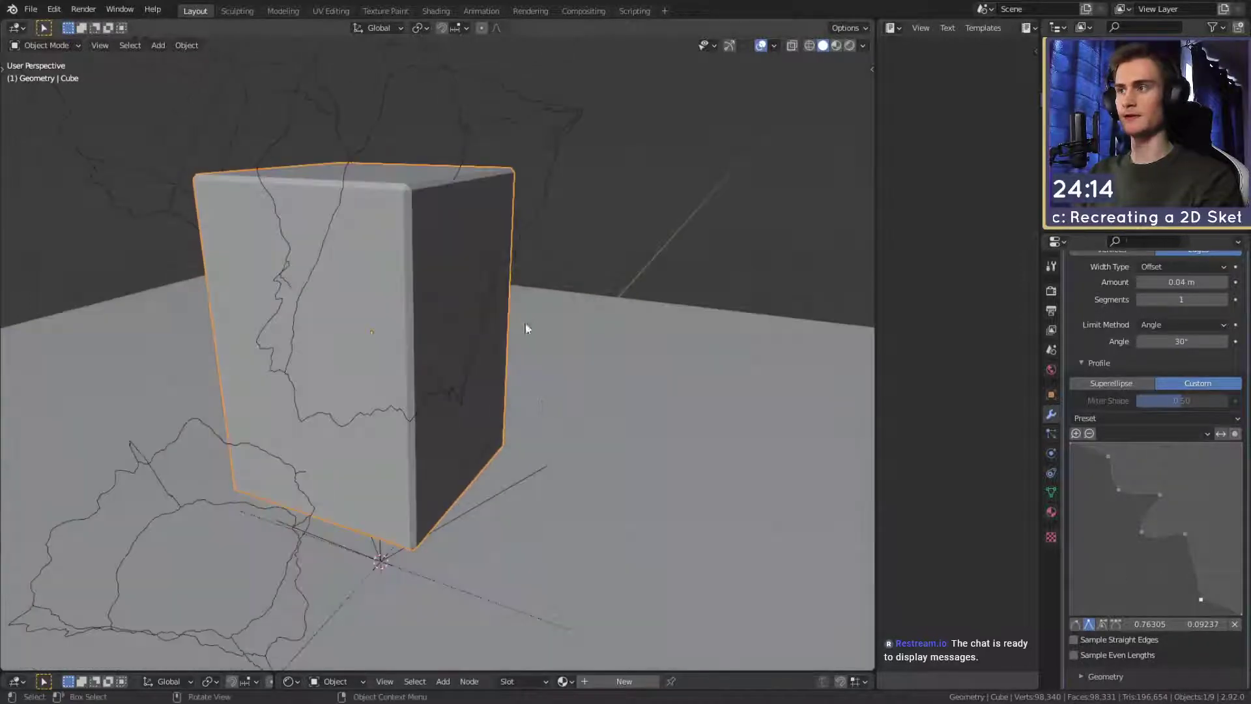
scroll(1120, 371, up, 3)
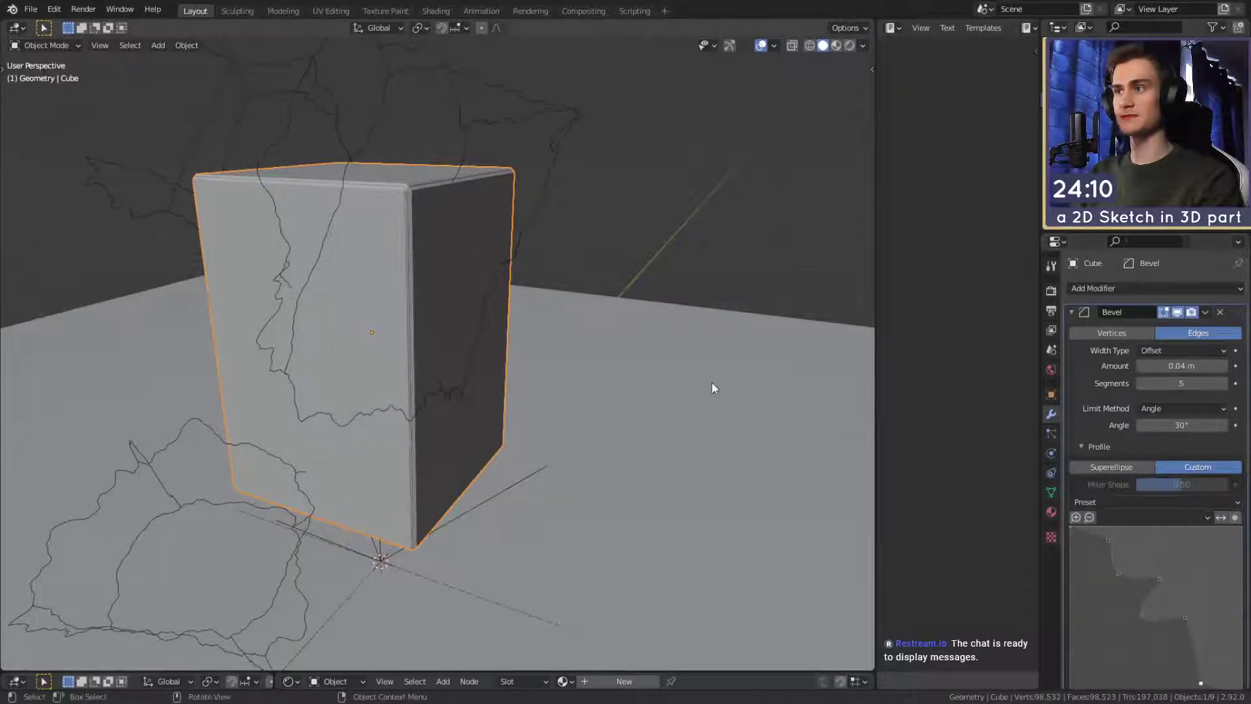
Reshape the custom Bevel profile by shifting its points into a more irregular outline while viewing the block's upper corner up close.
middle_drag(712, 385, 502, 417)
scroll(456, 390, up, 4)
shift+middle_drag(339, 280, 639, 388)
drag(1157, 575, 1166, 596)
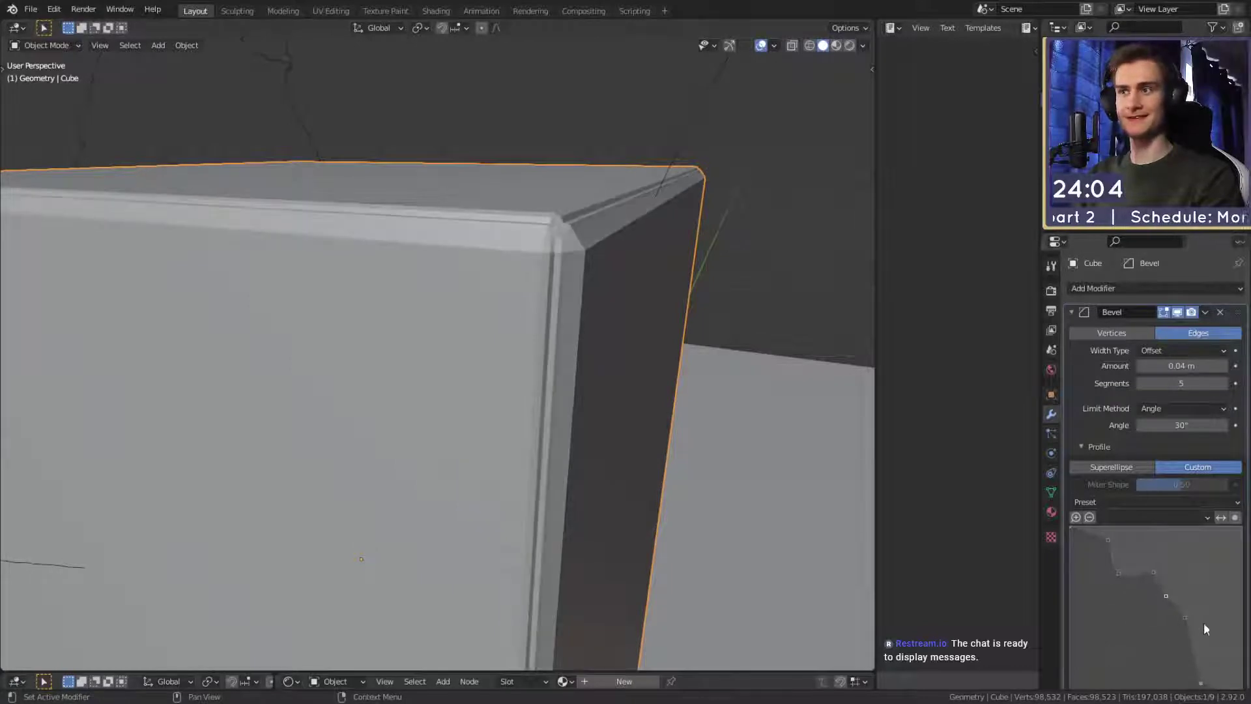
click(1184, 618)
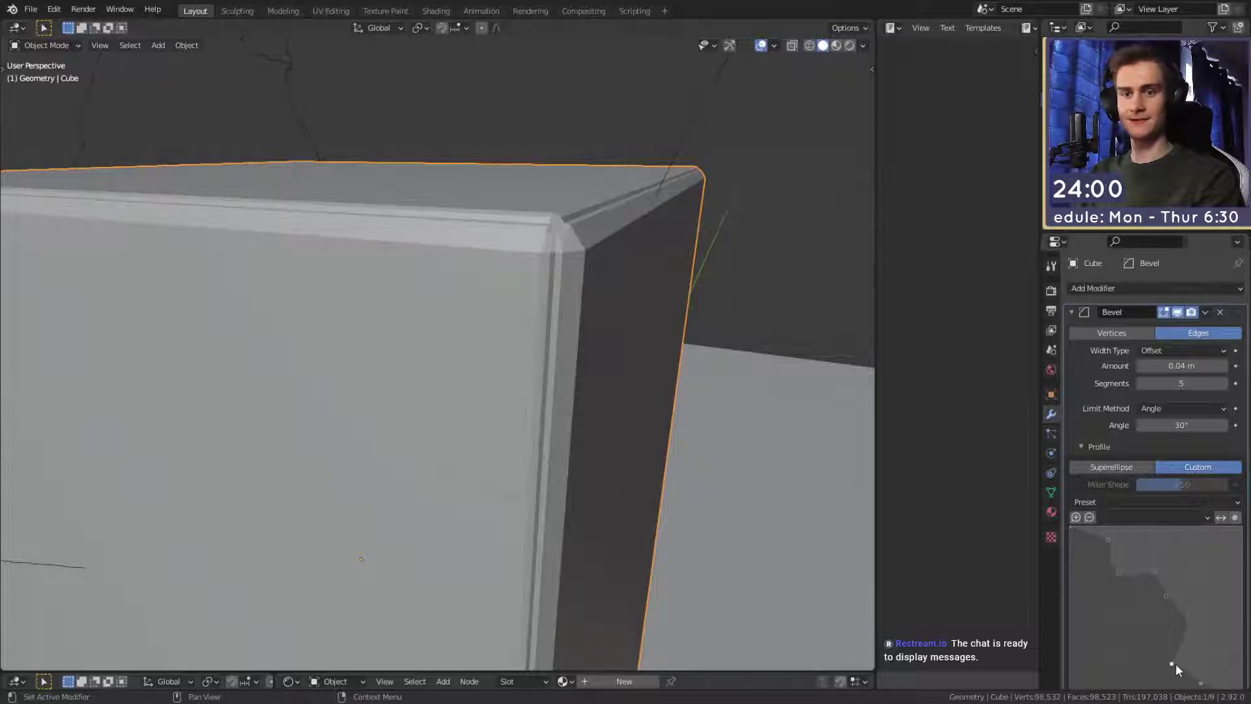
drag(1200, 682, 1213, 656)
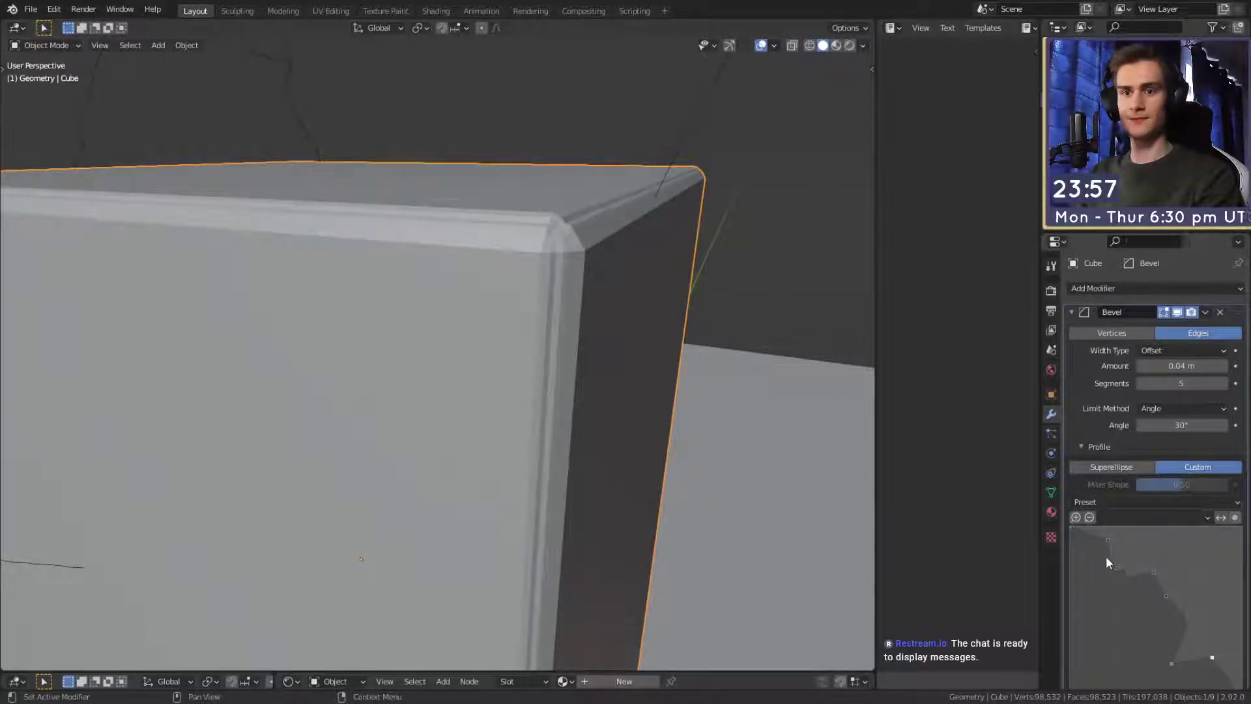
mouse_move(1108, 539)
mouse_down()
mouse_move(1123, 531)
mouse_move(1105, 535)
mouse_up()
Collapse the Bevel settings and save the file.
middle_drag(605, 263, 743, 444)
scroll(578, 405, down, 4)
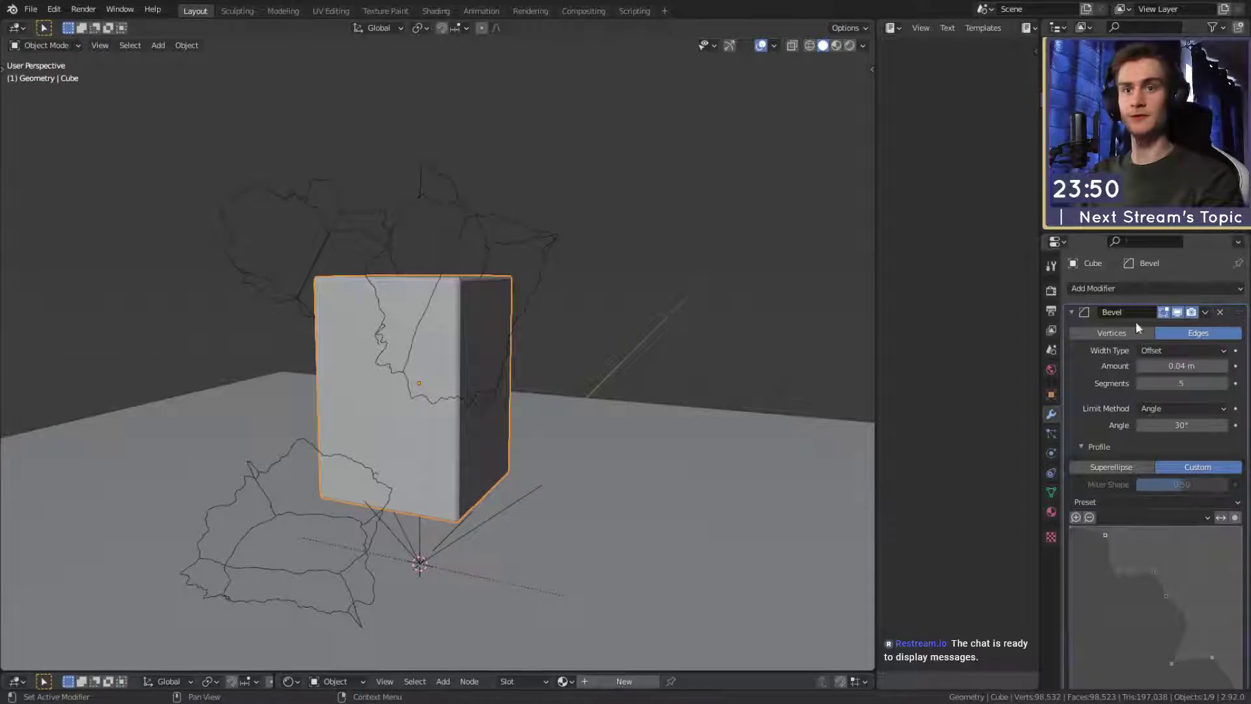
click(1071, 312)
click(33, 10)
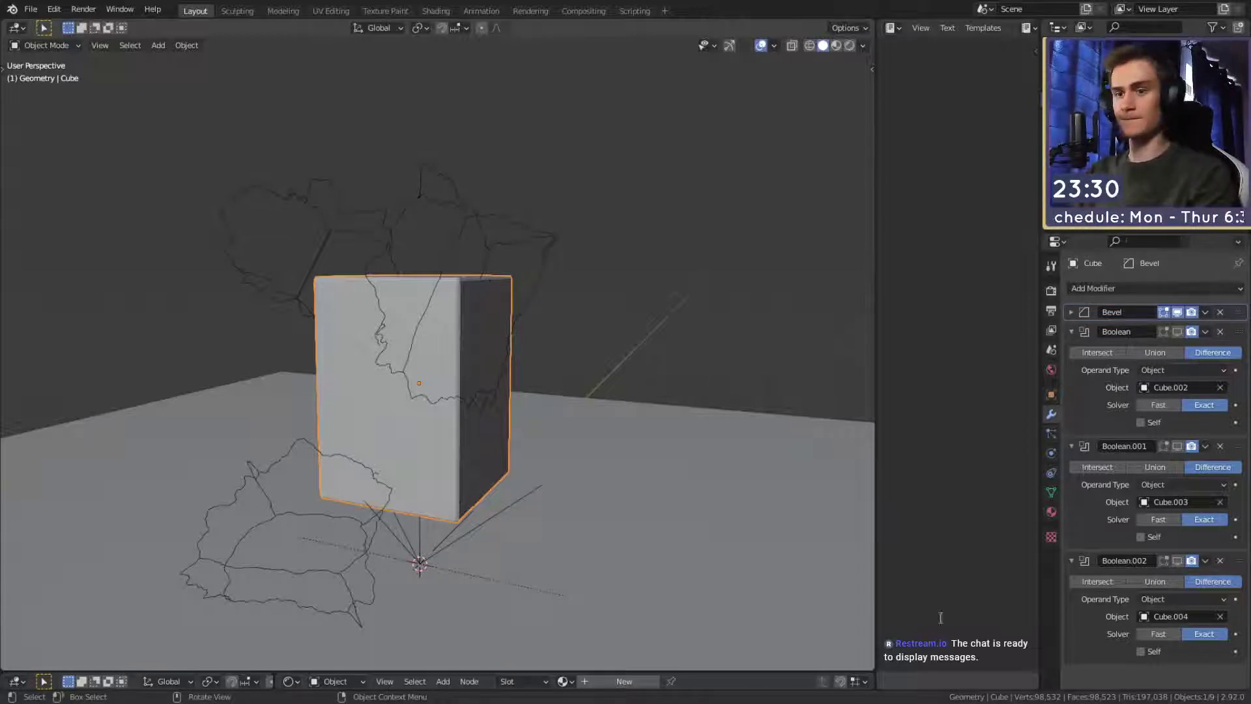
key(ctrl+s)
scroll(431, 392, down, 4)
scroll(469, 374, up, 3)
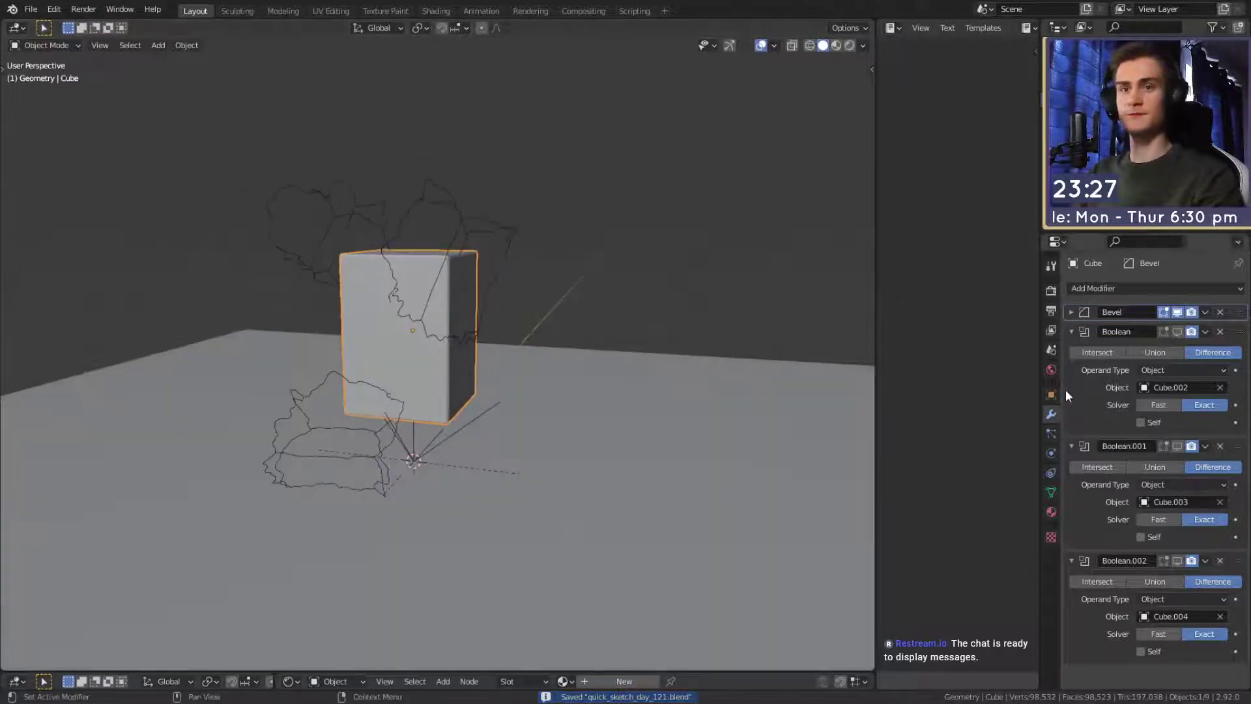
Collapse the three Boolean modifiers' settings and re-enable their viewport display so the cuts show on the bevelled block.
click(1070, 312)
click(1070, 313)
click(1070, 330)
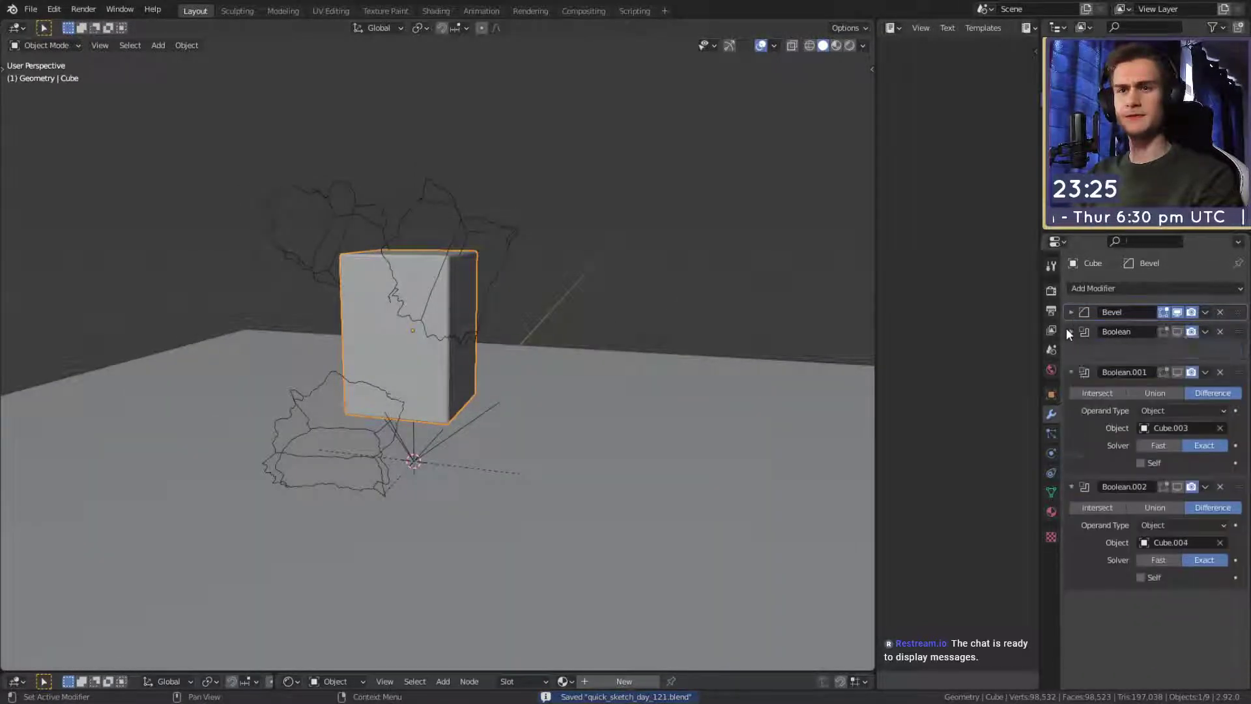
click(1073, 348)
click(1074, 368)
click(1175, 331)
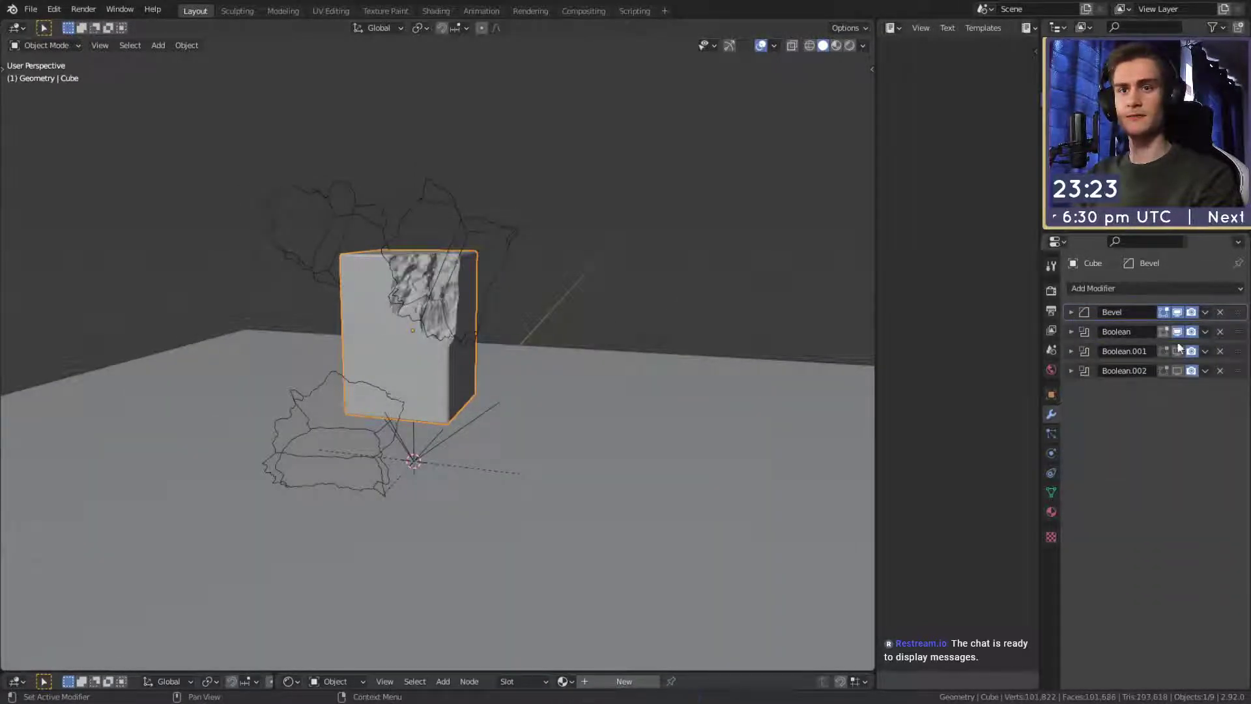
click(1178, 349)
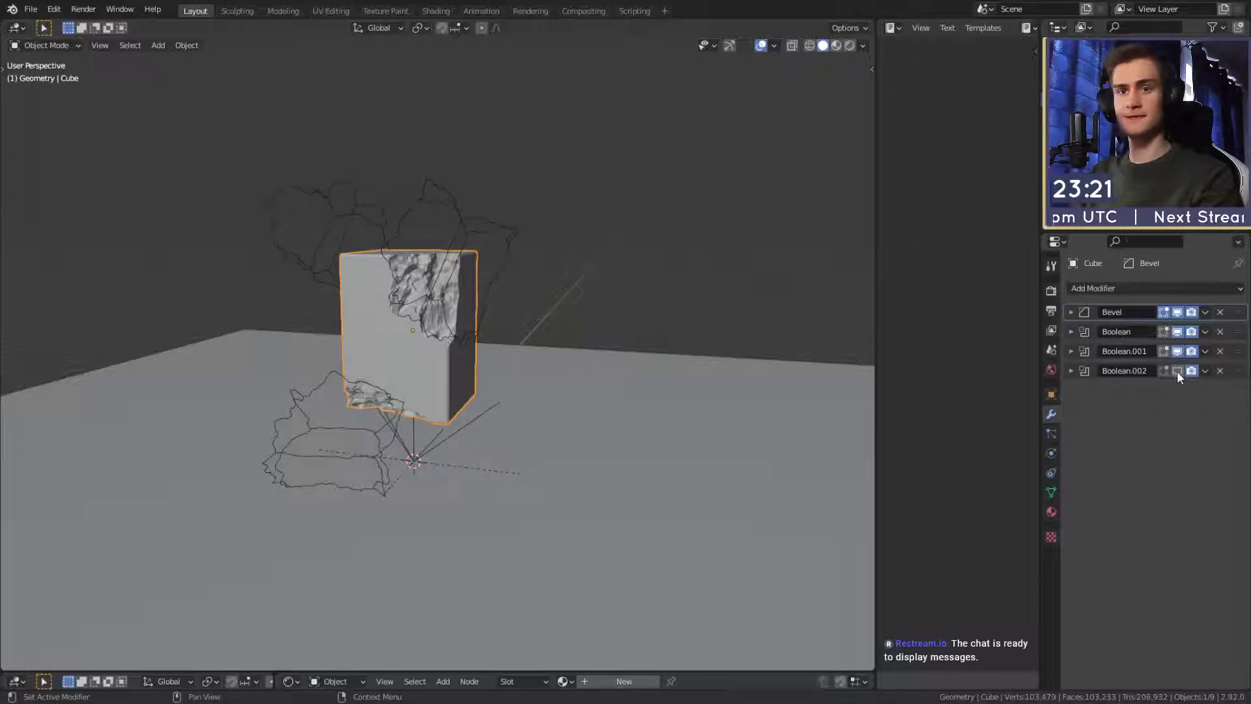
click(1177, 371)
Check the bevelled and cut block from the front and save the file again.
click(578, 339)
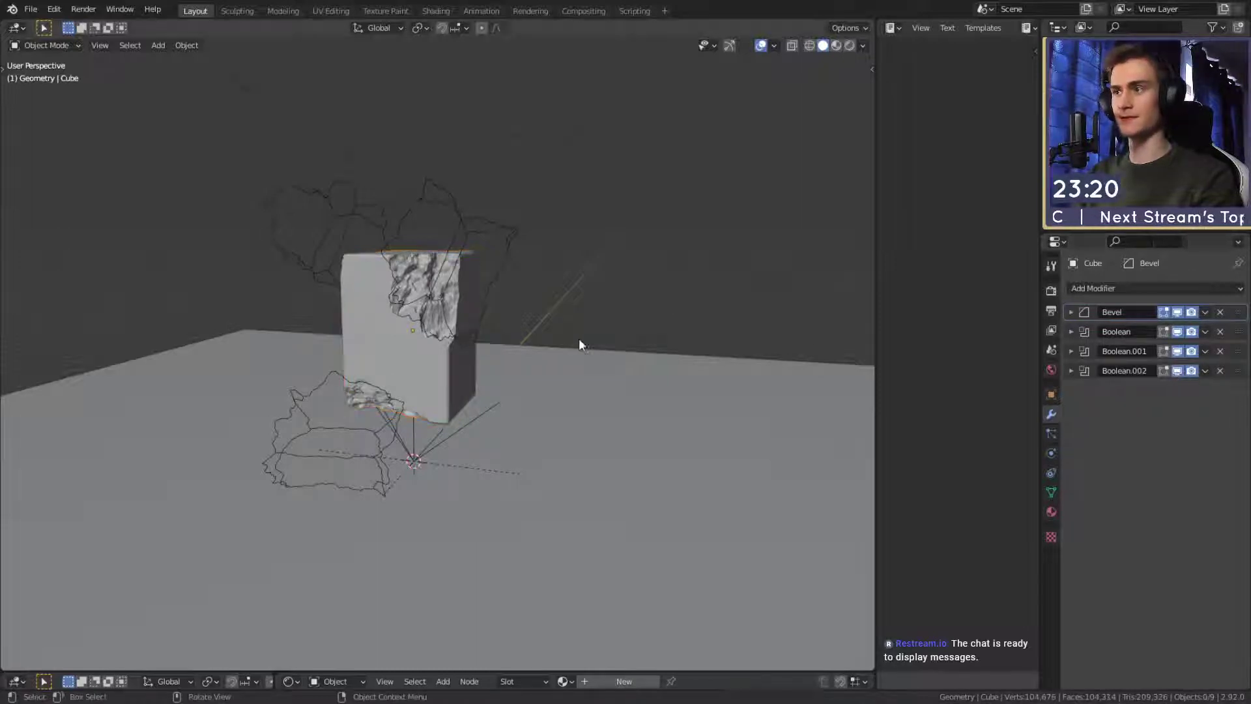
scroll(577, 340, up, 3)
middle_drag(565, 345, 781, 400)
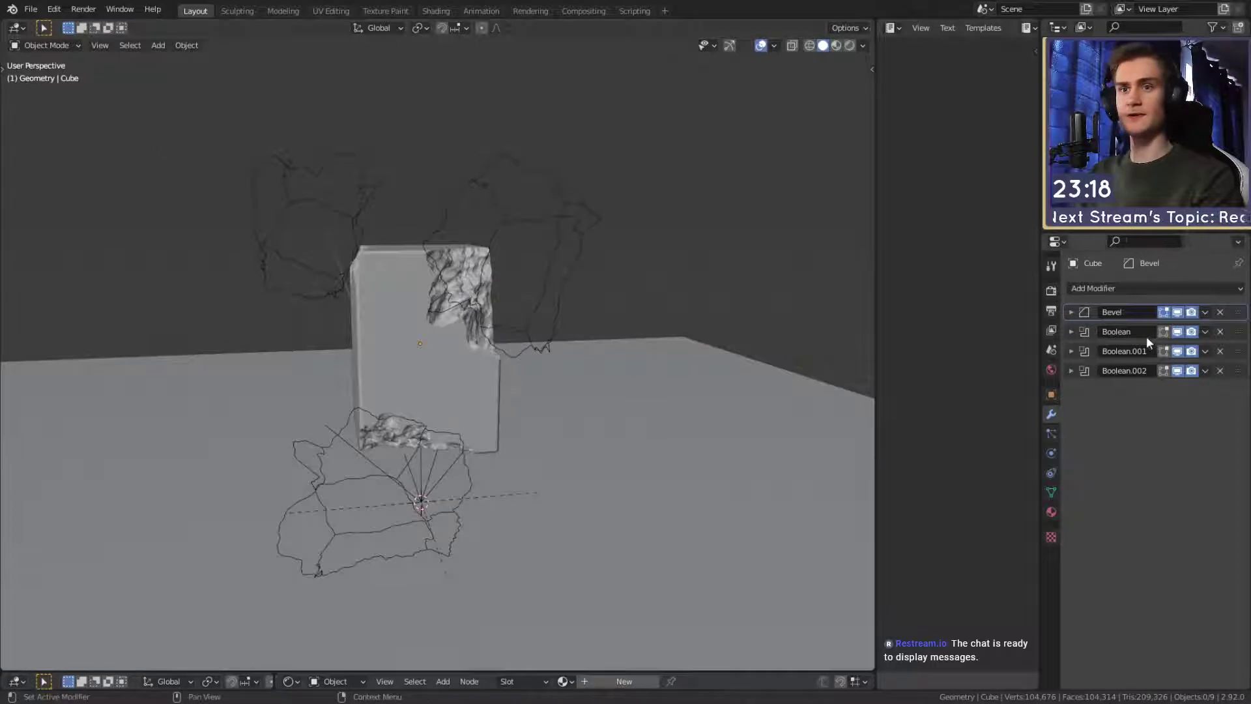
scroll(525, 336, down, 3)
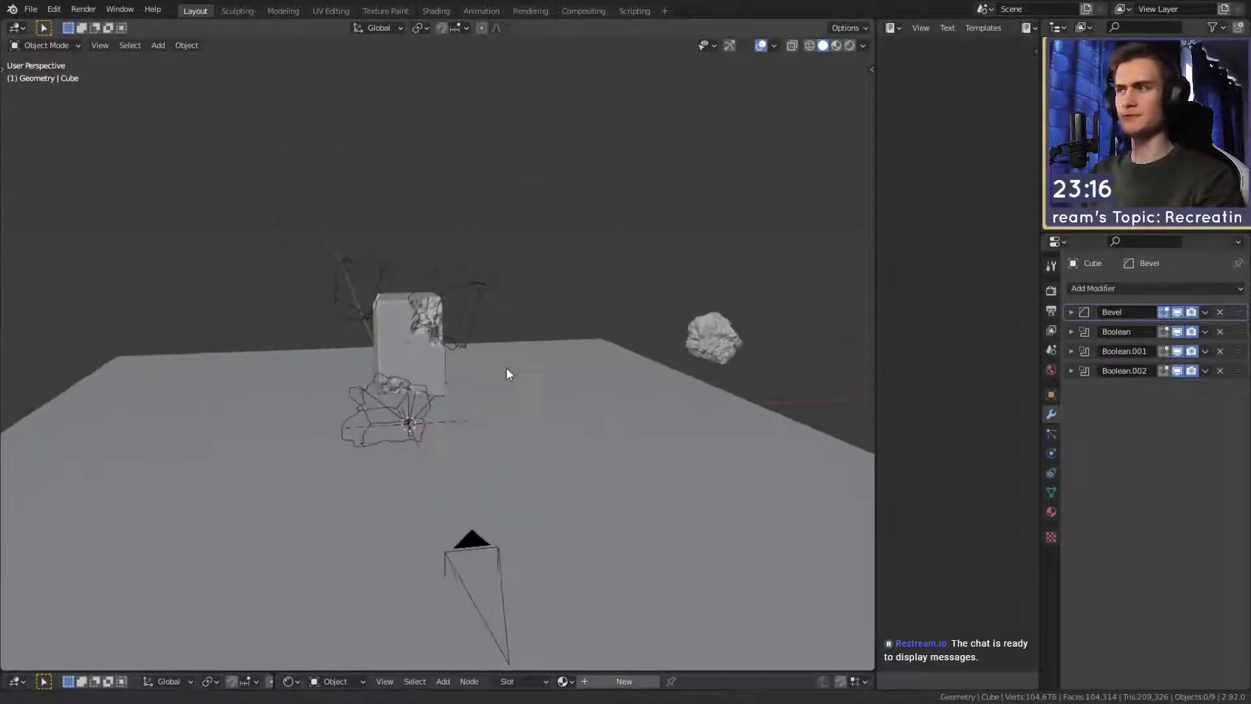
click(31, 9)
click(49, 101)
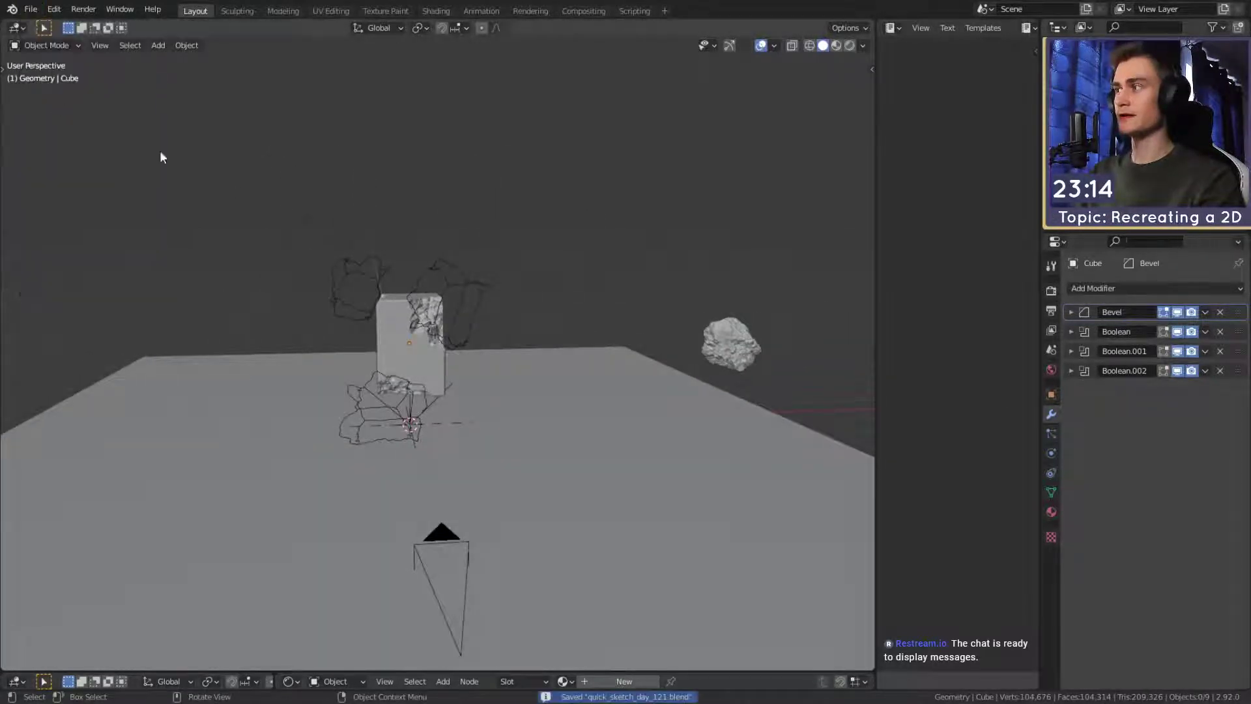
scroll(479, 328, up, 3)
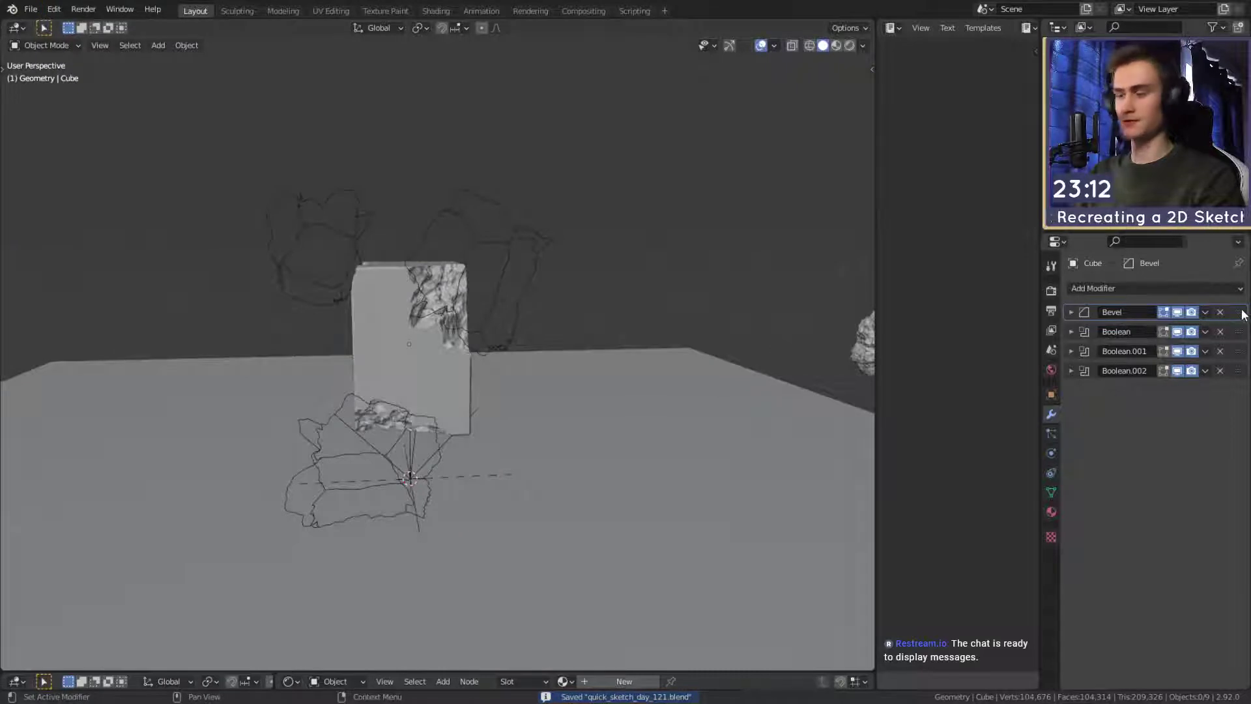
Apply the block's Bevel modifier and all three Boolean modifiers in stack order.
key(Delete)
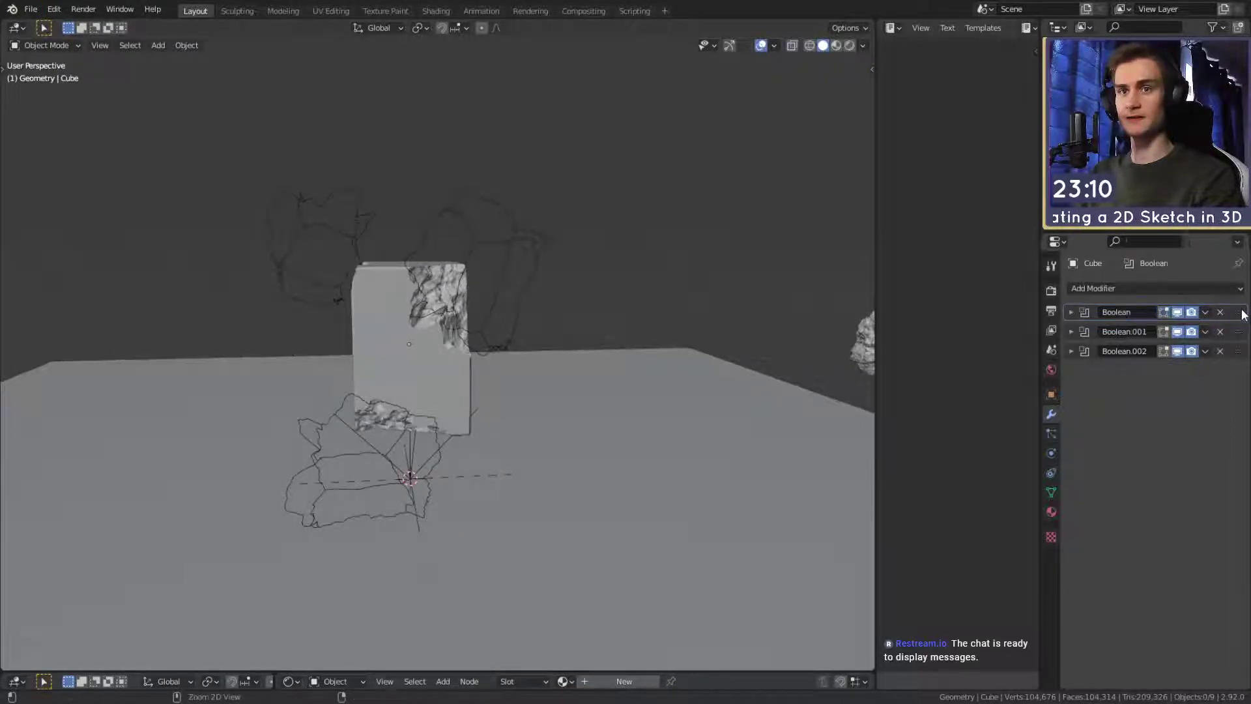
key(ctrl+a)
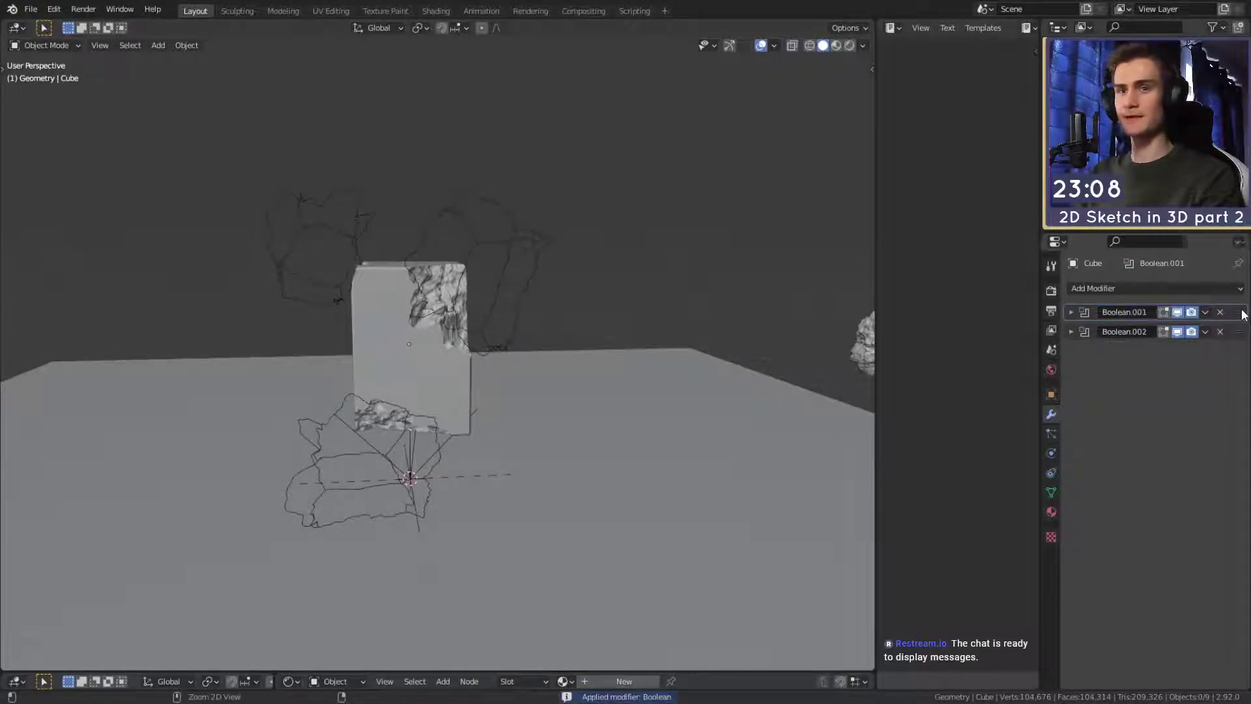
key(ctrl+a)
key(ctrl+a)
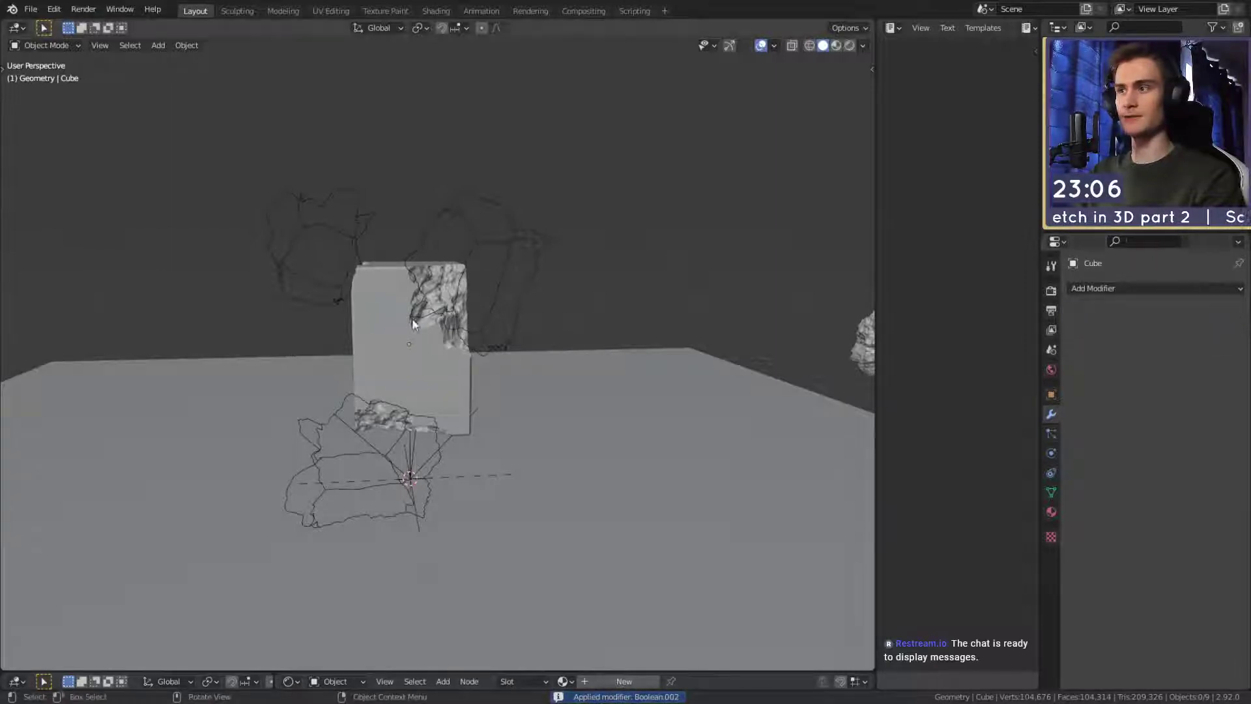
Delete the three rock-shaped cutter objects around the block.
drag(624, 166, 501, 258)
key(Delete)
drag(365, 158, 316, 225)
key(Delete)
drag(349, 420, 319, 450)
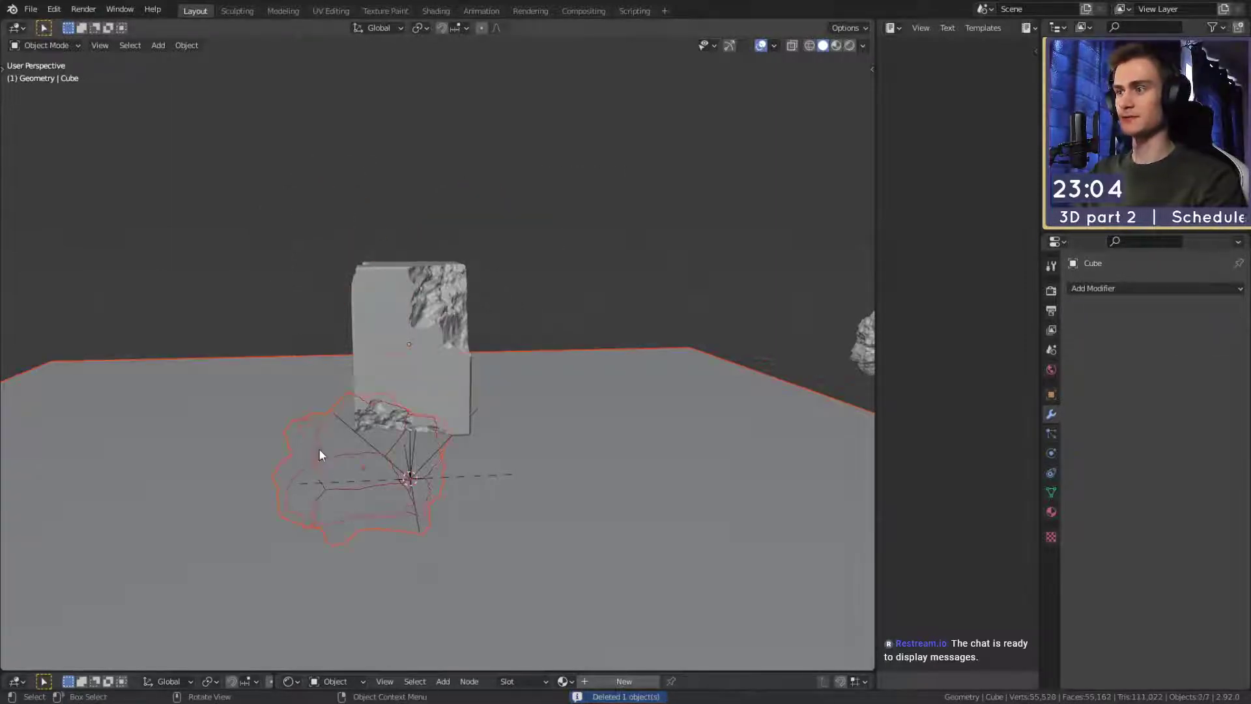
click(295, 348)
click(365, 456)
click(368, 452)
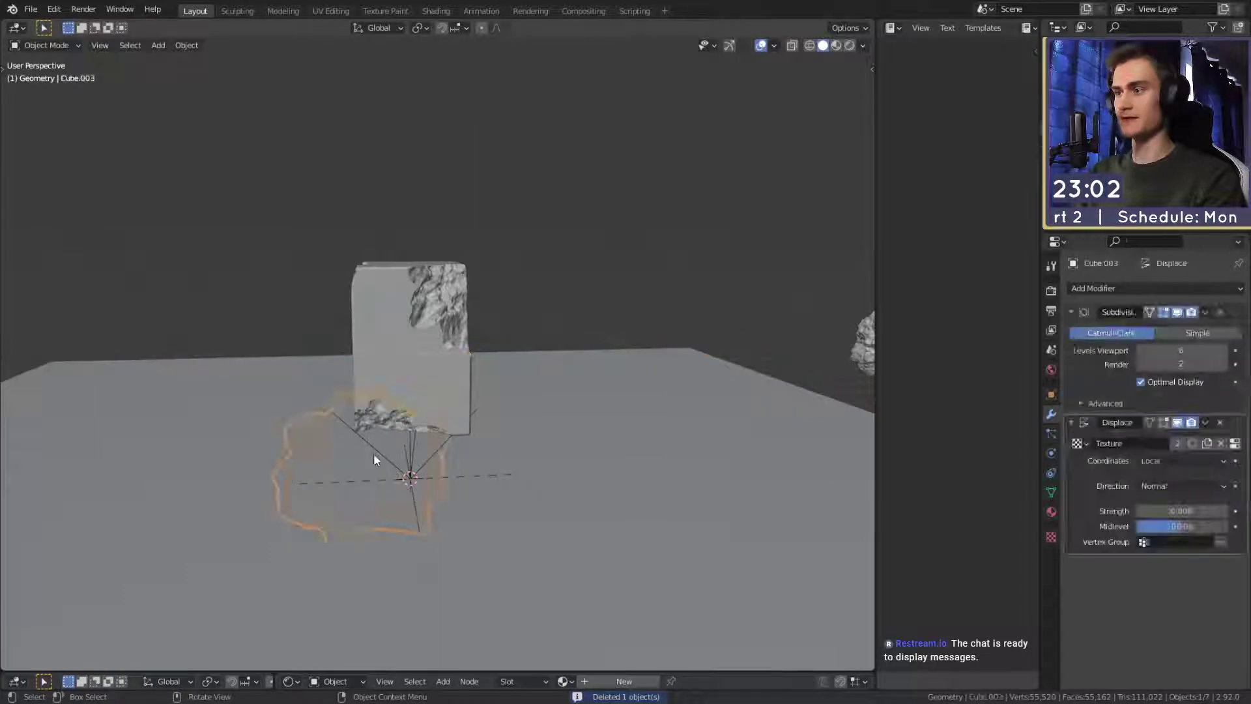
key(Delete)
Add a cube mesh at the 3D cursor beneath the broken block.
middle_drag(538, 413, 512, 303)
click(465, 357)
scroll(564, 318, up, 2)
scroll(675, 374, down, 3)
scroll(573, 352, up, 4)
click(564, 331)
key(shift+a)
mouse_move(515, 304)
click(580, 318)
middle_drag(611, 319, 640, 301)
shift+middle_drag(640, 301, 588, 331)
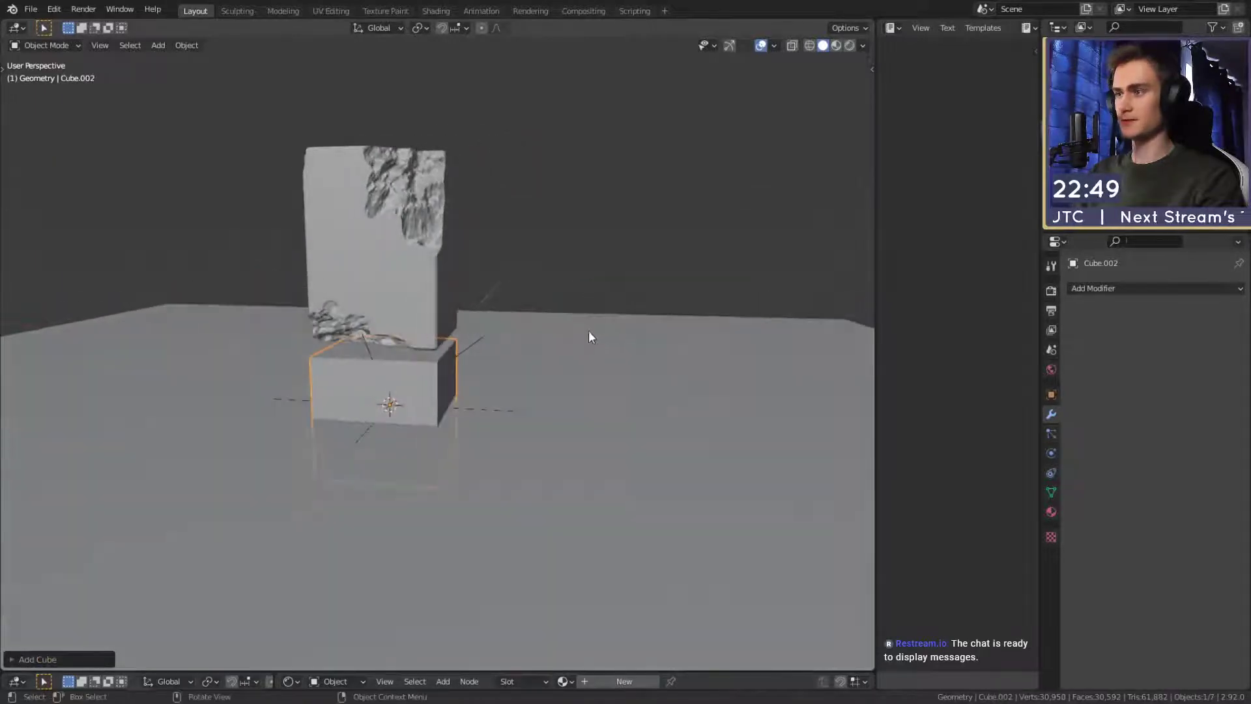
Scale the new cube down along X and Y only, keeping its height.
key(s)
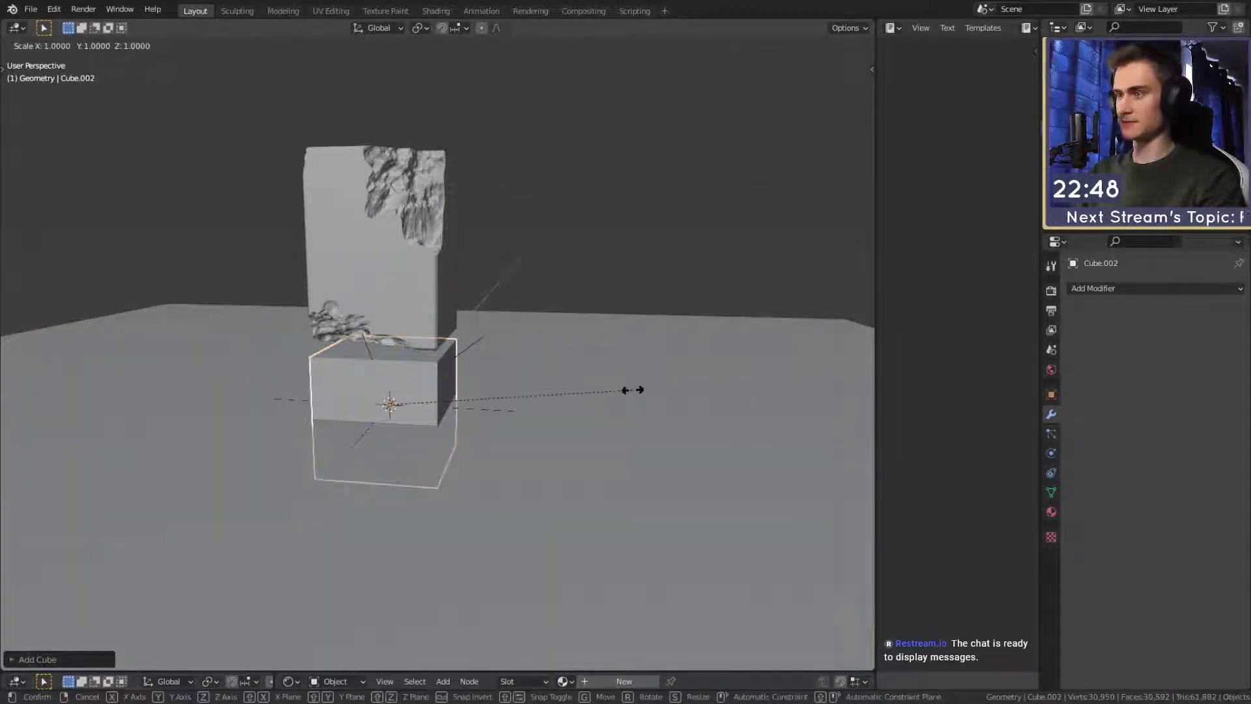
key(shift+z)
click(562, 387)
Link the modifiers of the displaced rock Cube.001 to the new cube and deselect both objects.
middle_drag(561, 387, 670, 373)
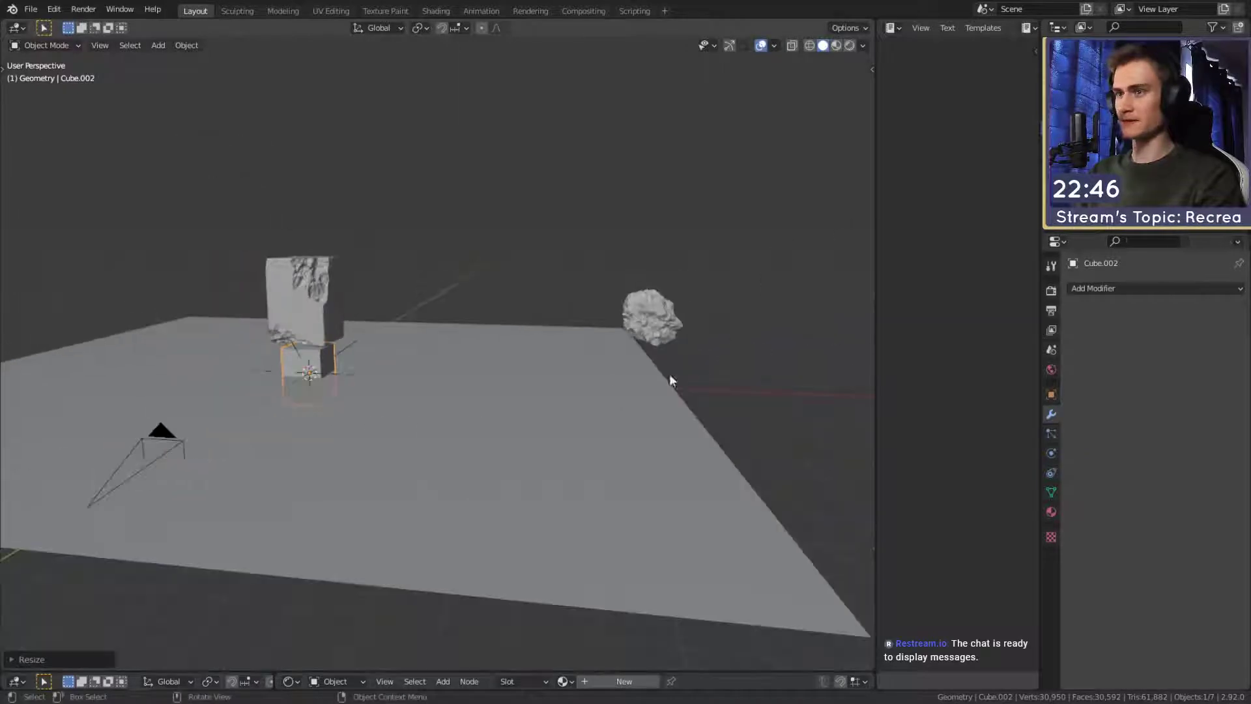
shift+click(656, 318)
key(ctrl+l)
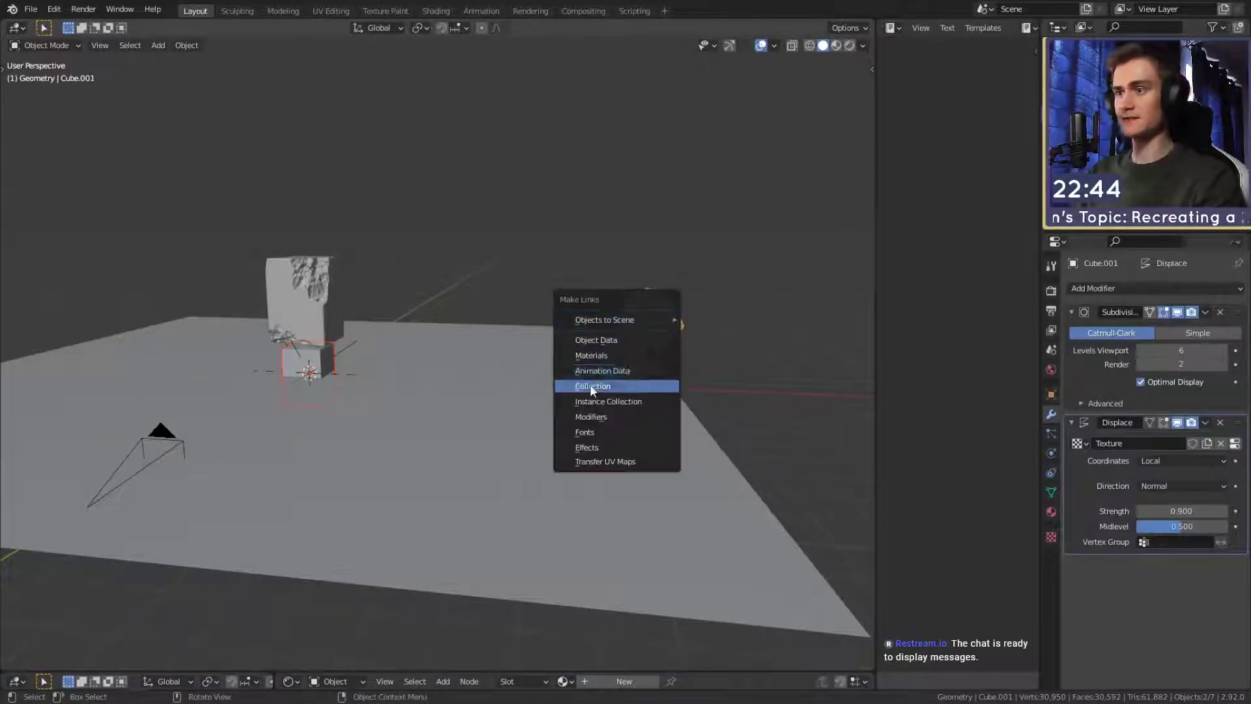
click(596, 419)
scroll(596, 420, up, 4)
shift+middle_drag(308, 378, 563, 381)
click(542, 260)
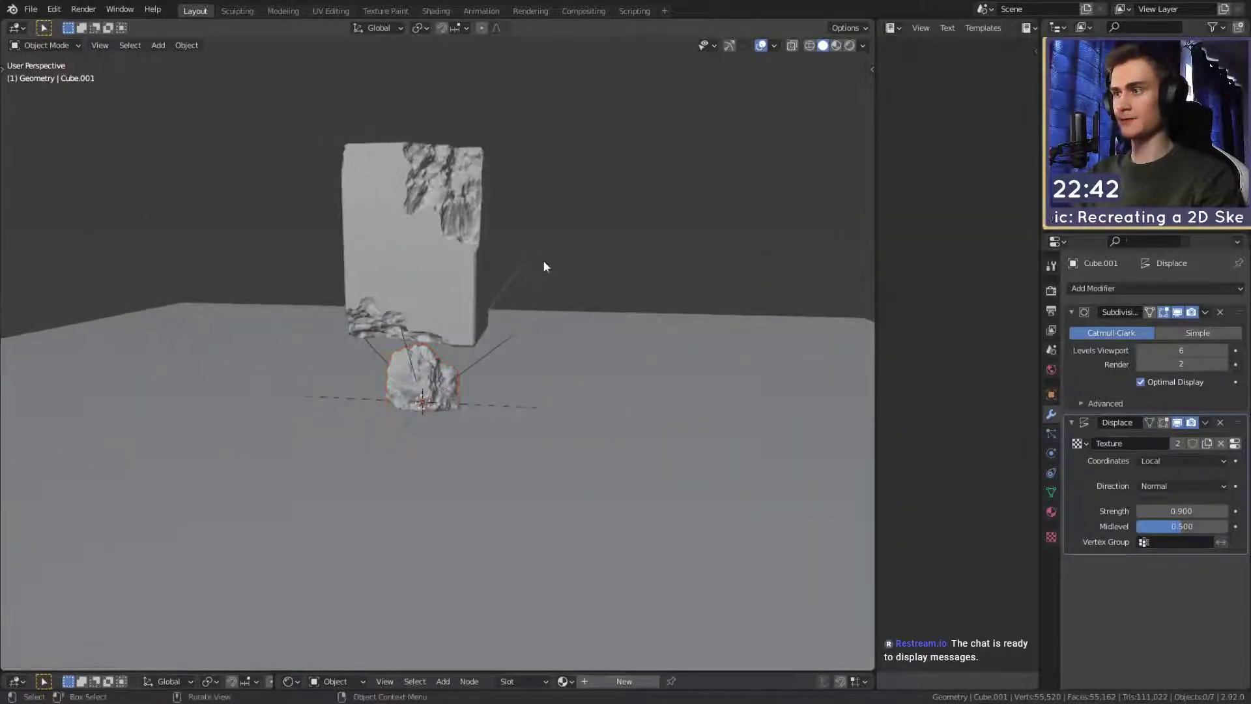
Set the Displace strength of the rock beneath the block to 1.650.
middle_drag(482, 395, 530, 416)
scroll(573, 405, up, 5)
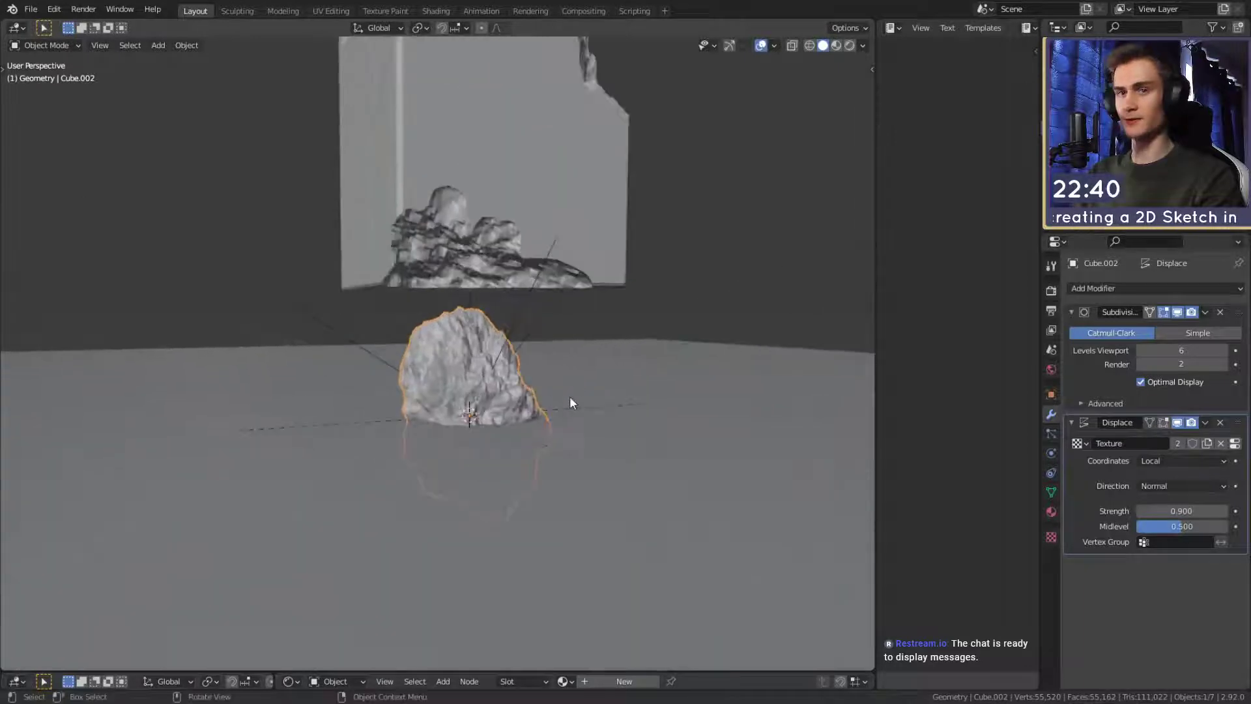
drag(1180, 511, 1208, 510)
Rotate the rock Cube.002 and shift it to sit as a base beneath the block.
middle_drag(764, 469, 678, 457)
key(r)
click(678, 432)
key(g)
click(674, 400)
Lower the broken block along the Z axis until it rests on the base rock.
middle_drag(674, 400, 540, 387)
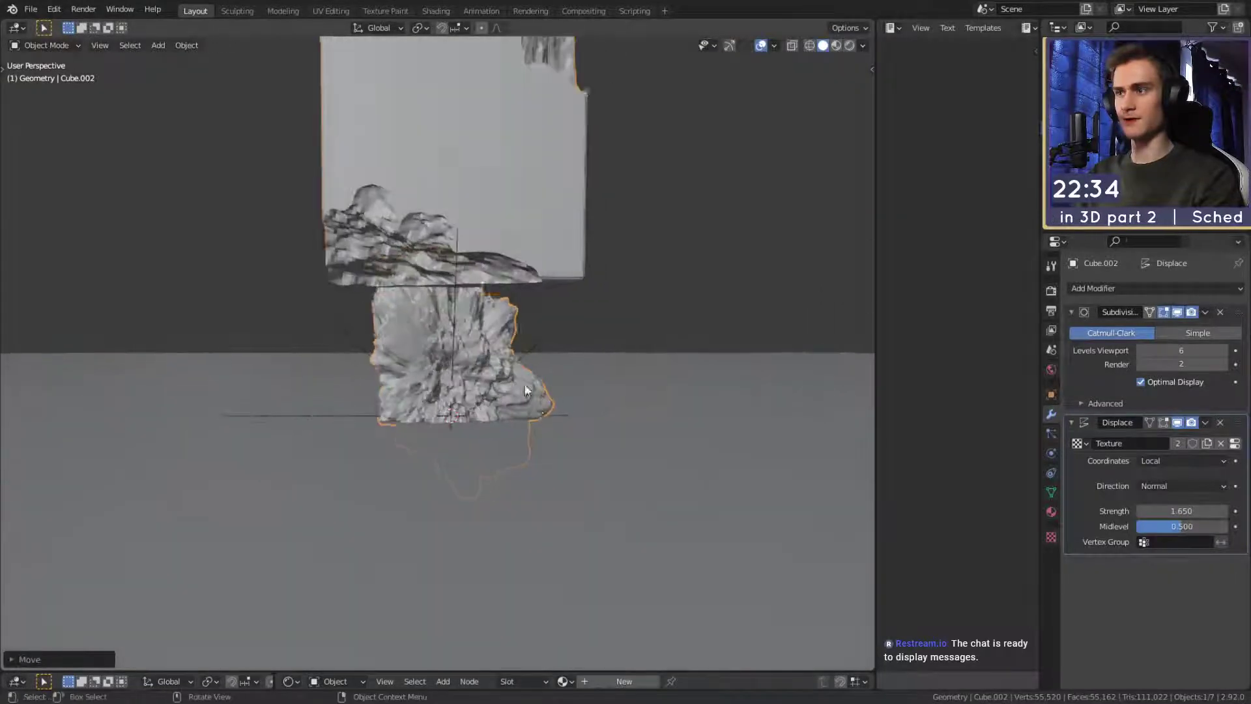
click(574, 225)
middle_drag(574, 225, 586, 244)
key(g)
key(z)
click(594, 345)
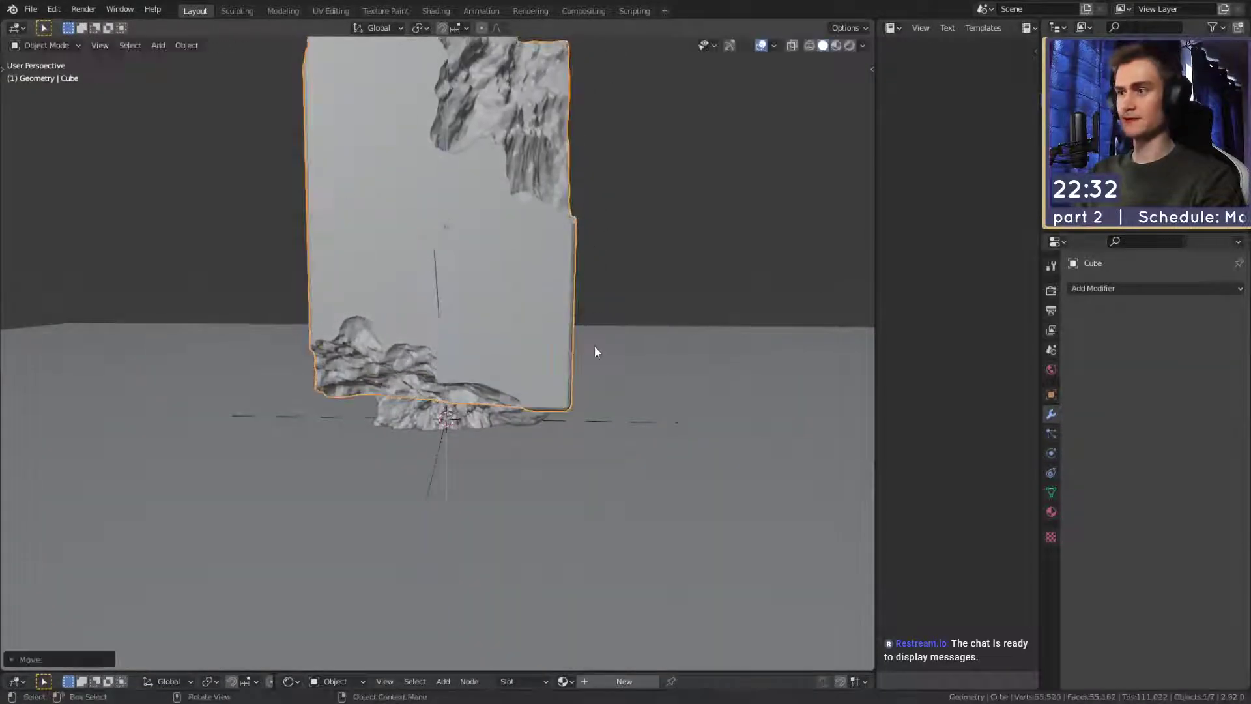
Adjust the broken block's placement along the X axis and deselect it.
scroll(596, 365, down, 4)
middle_drag(598, 379, 564, 359)
key(g)
key(x)
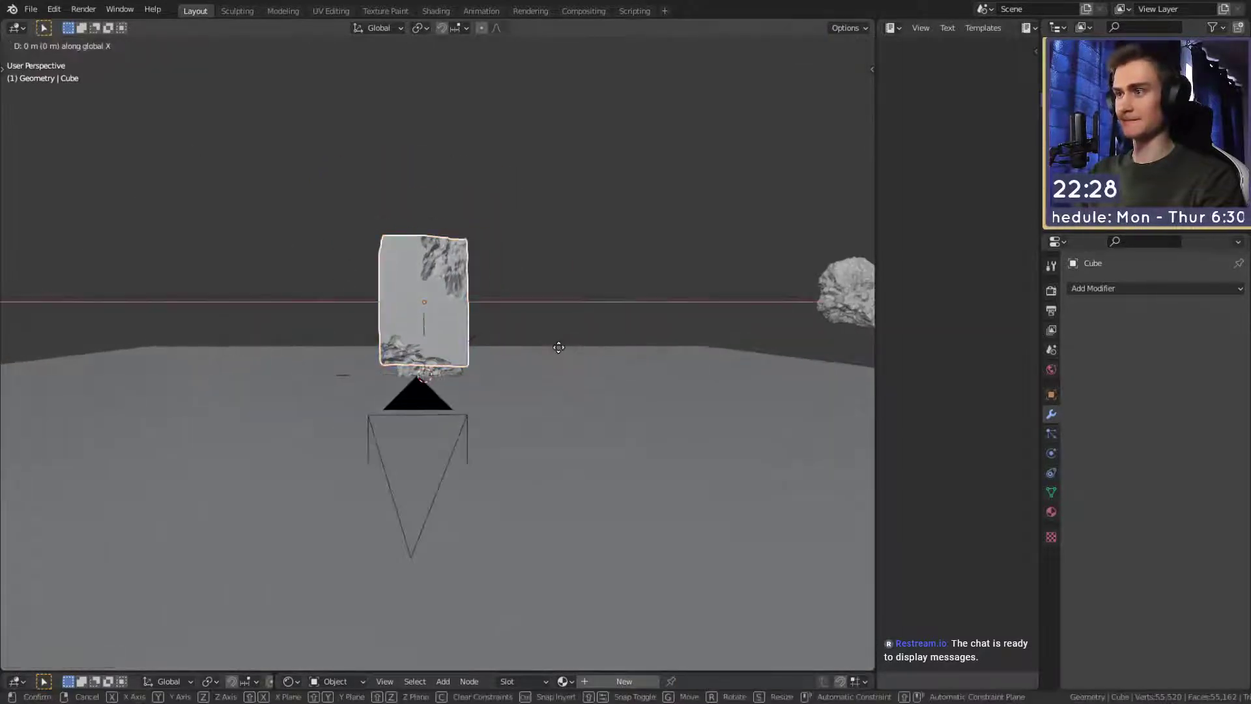
click(553, 301)
click(552, 301)
Save the scene file.
middle_drag(553, 300, 502, 425)
click(37, 12)
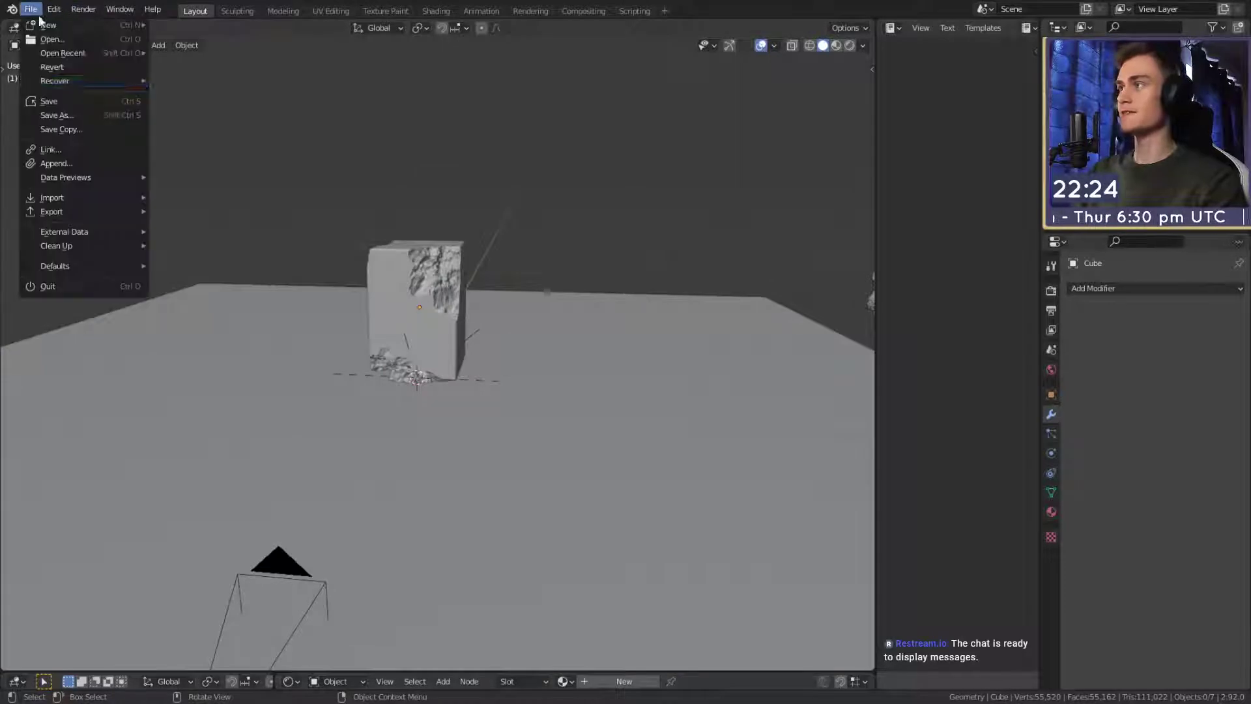
click(56, 101)
Select the camera and raise it slightly along the Z axis.
scroll(467, 358, down, 4)
middle_drag(467, 358, 494, 364)
scroll(494, 363, up, 3)
click(765, 221)
middle_drag(766, 221, 526, 345)
click(381, 409)
middle_drag(382, 409, 421, 392)
key(g)
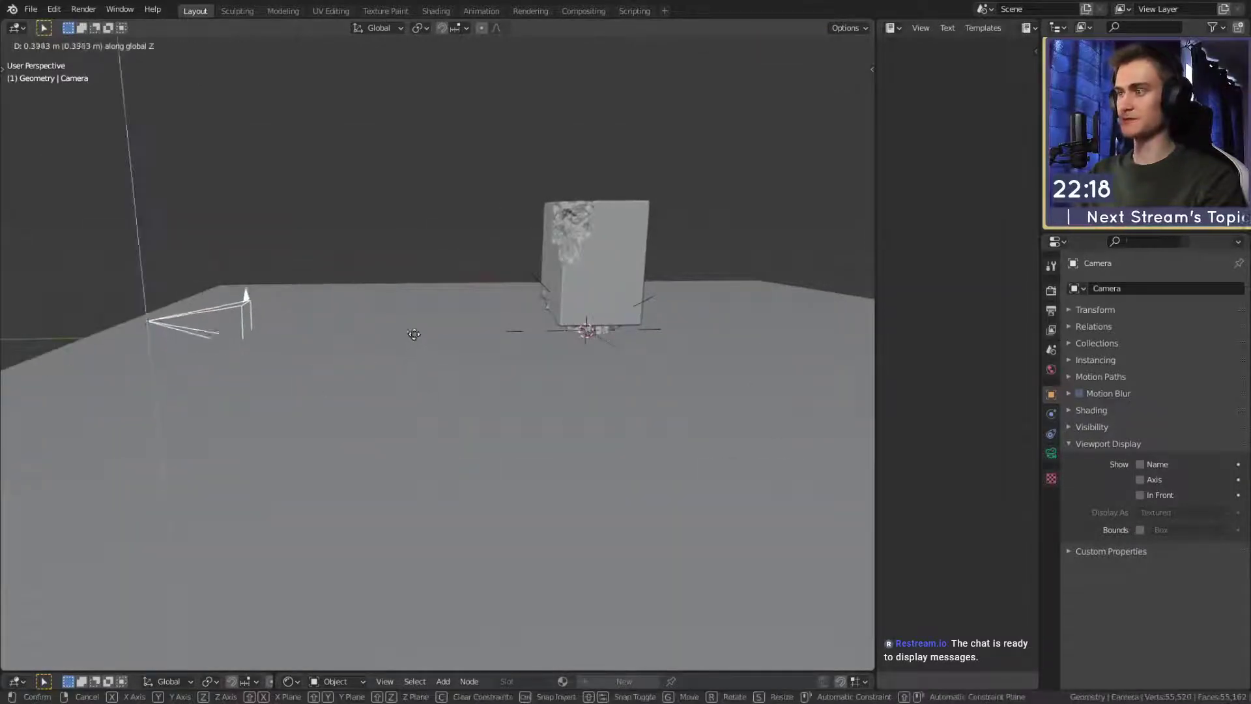
click(414, 340)
Enlarge the lower editors, switch the small camera viewport to rendered shading, and deselect the camera.
drag(482, 665, 482, 406)
key(z)
click(152, 522)
click(290, 137)
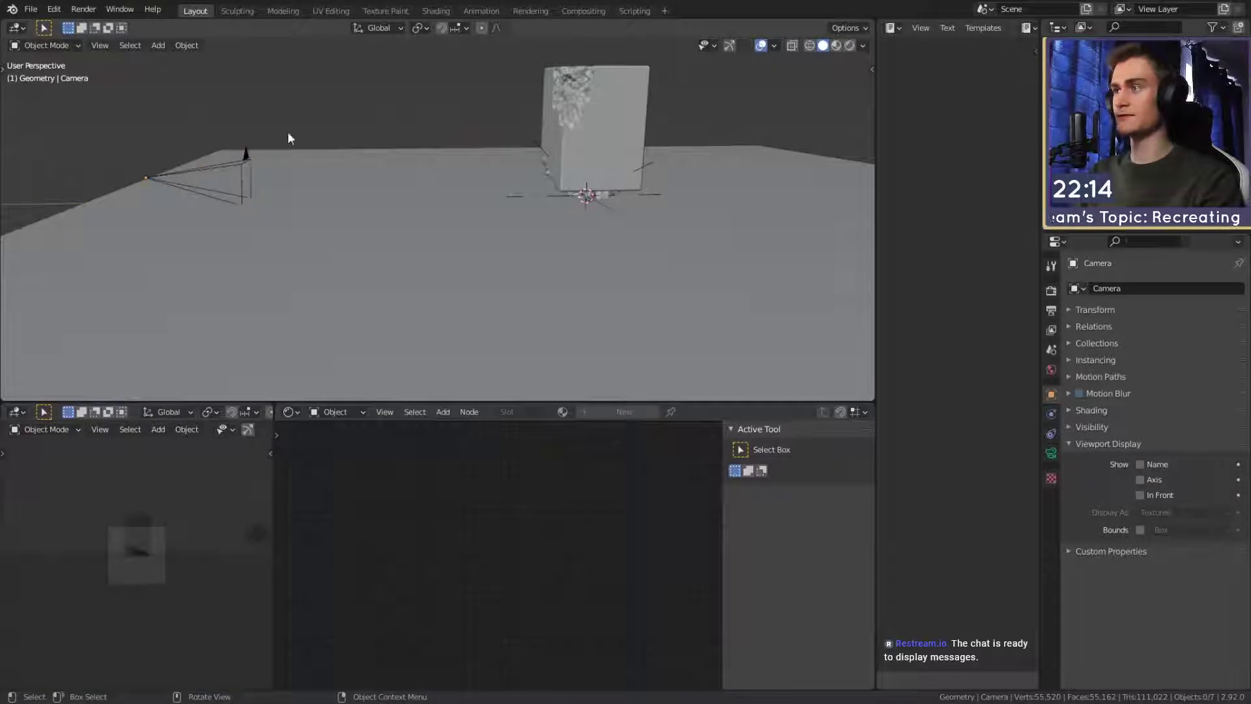
Set the camera's focal length to 30 mm.
click(245, 149)
click(1051, 452)
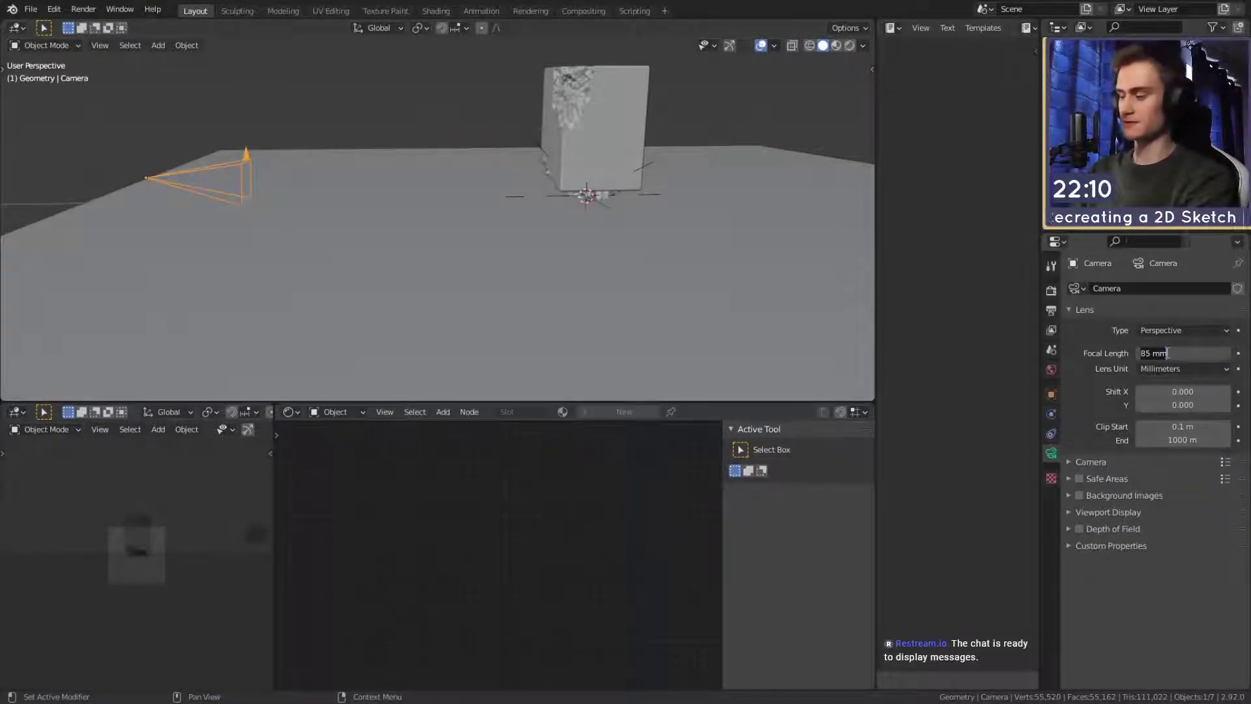
click(1166, 352)
text(30)
key(Return)
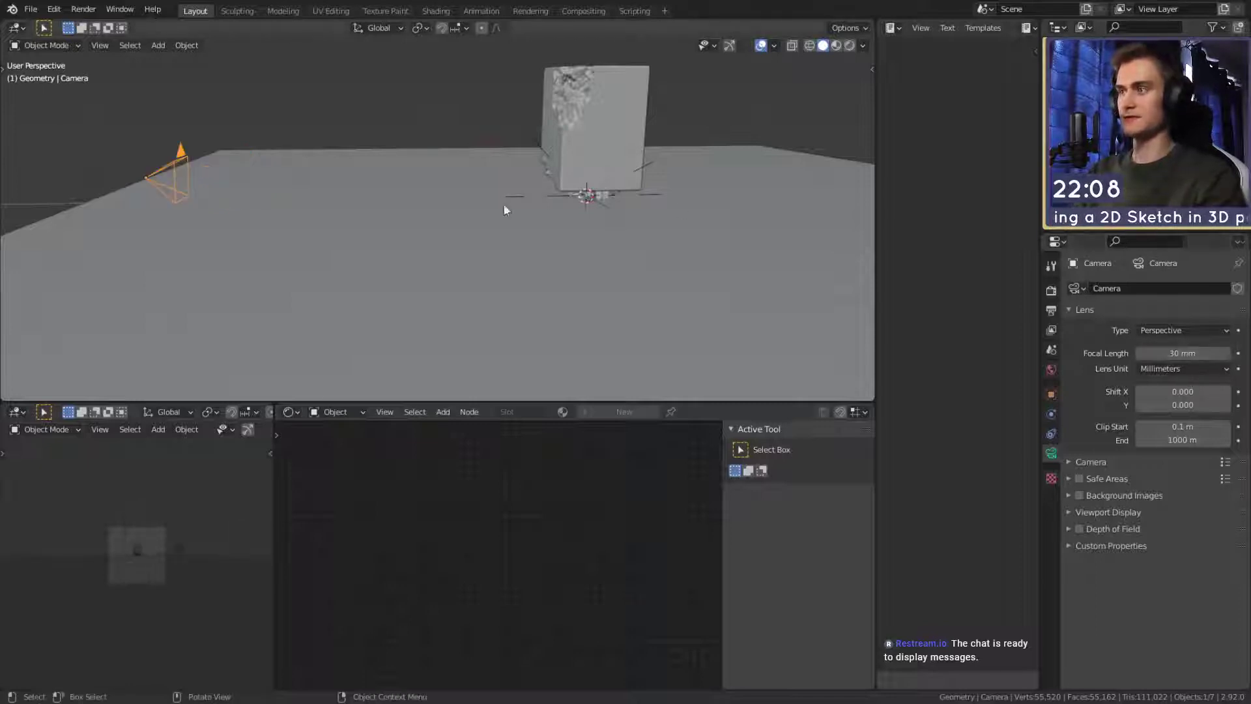
Raise the Focus empty about 1.7 m along the Z axis, to the upper part of the block.
shift+middle_drag(280, 187, 383, 174)
middle_drag(634, 201, 586, 238)
click(560, 225)
key(g)
key(z)
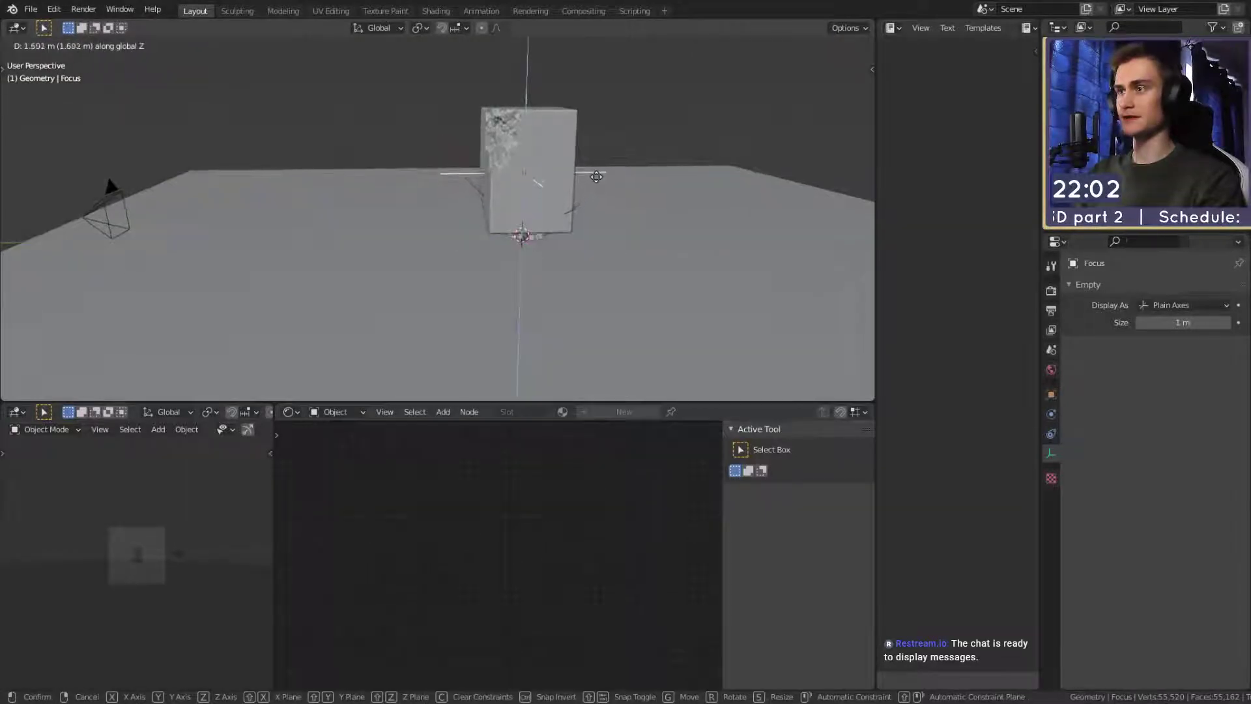
click(568, 181)
Move the camera along its local Z axis closer to the block.
click(110, 185)
middle_drag(110, 185, 388, 238)
key(g)
key(z)
key(z)
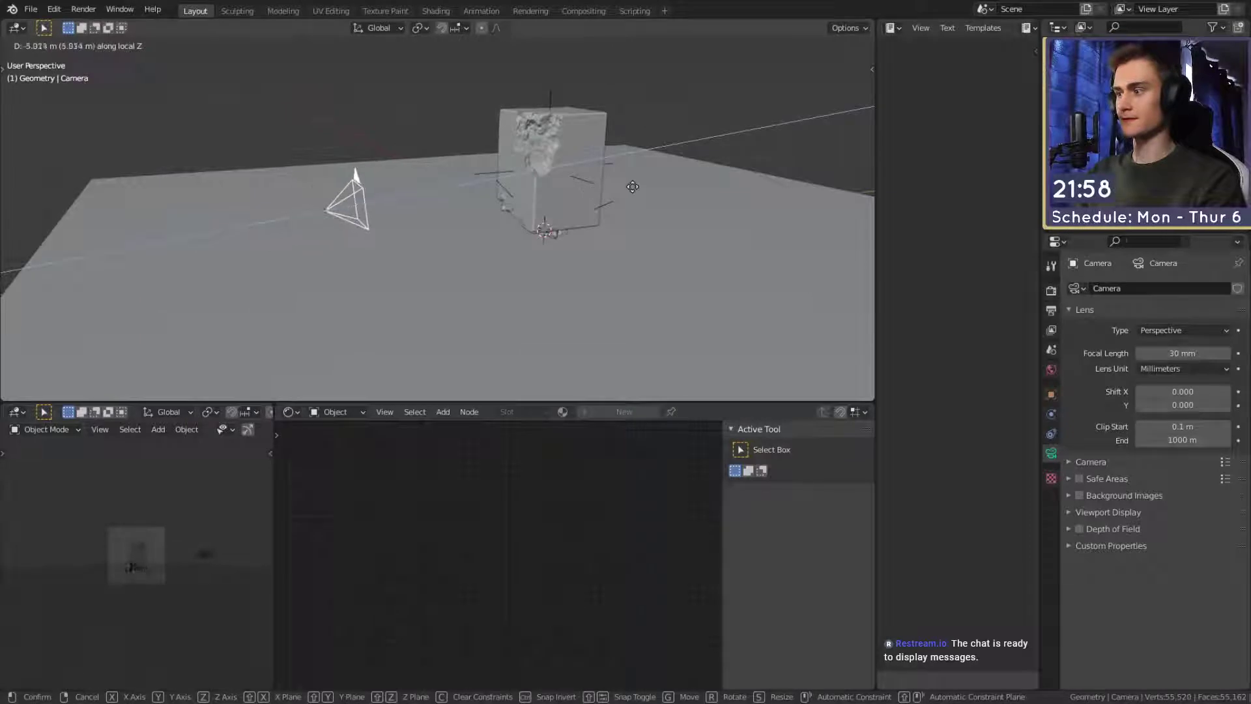
click(551, 200)
middle_drag(551, 200, 573, 257)
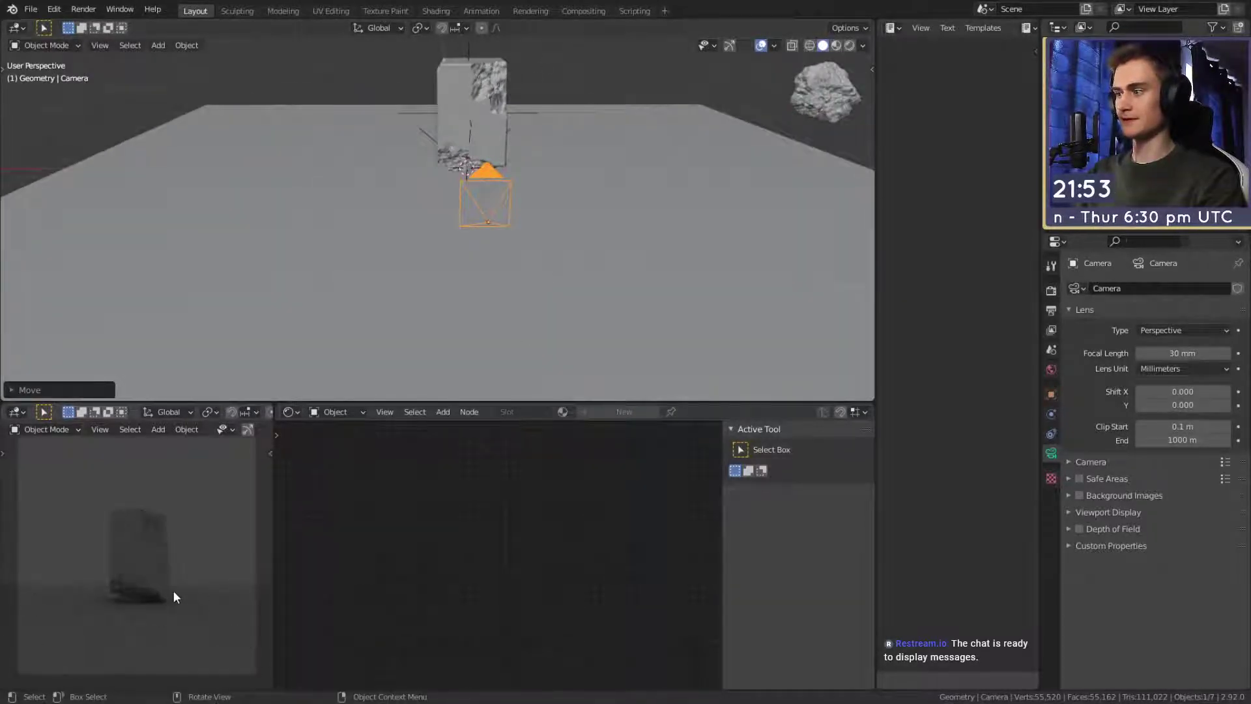
Rotate the broken block and its base rock together by about -17° around the Z axis.
scroll(173, 590, up, 2)
middle_drag(417, 365, 433, 254)
click(420, 244)
middle_drag(533, 228, 614, 256)
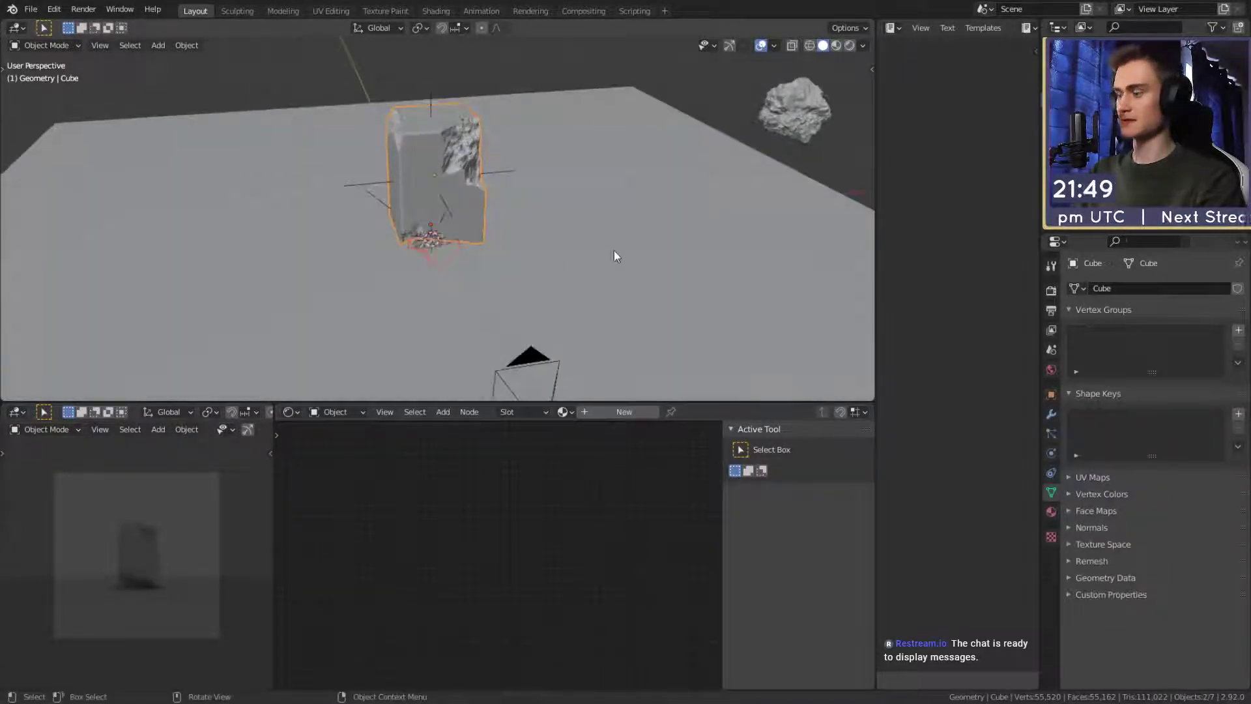
key(r)
key(z)
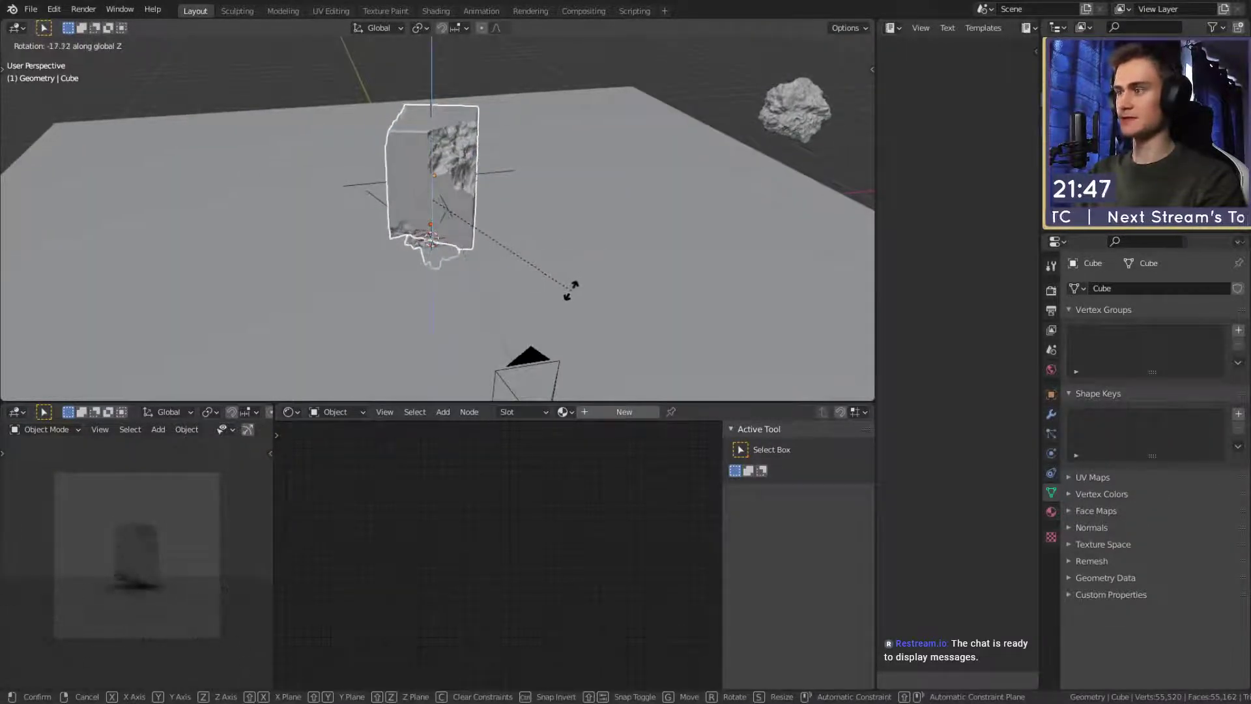
click(570, 291)
Deselect the block and base rock and save the scene file.
middle_drag(566, 290, 534, 133)
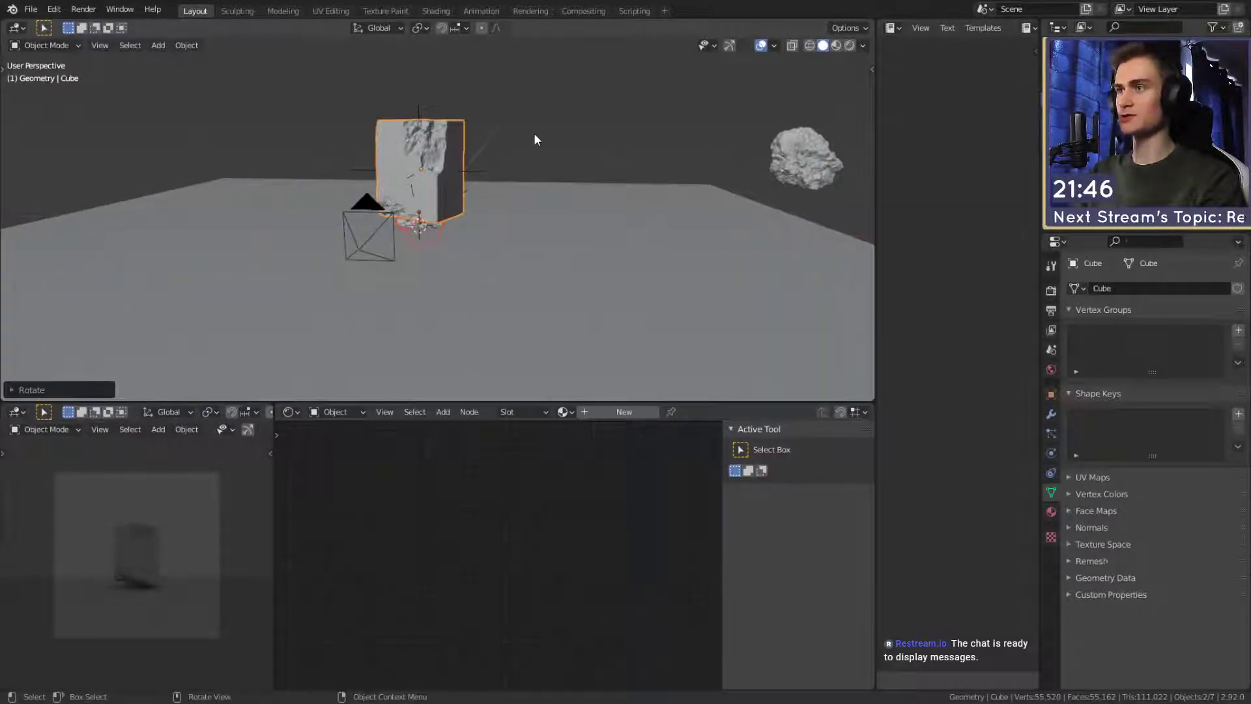
click(533, 139)
click(30, 9)
click(39, 96)
Create a new material for the broken block.
middle_drag(441, 236, 444, 411)
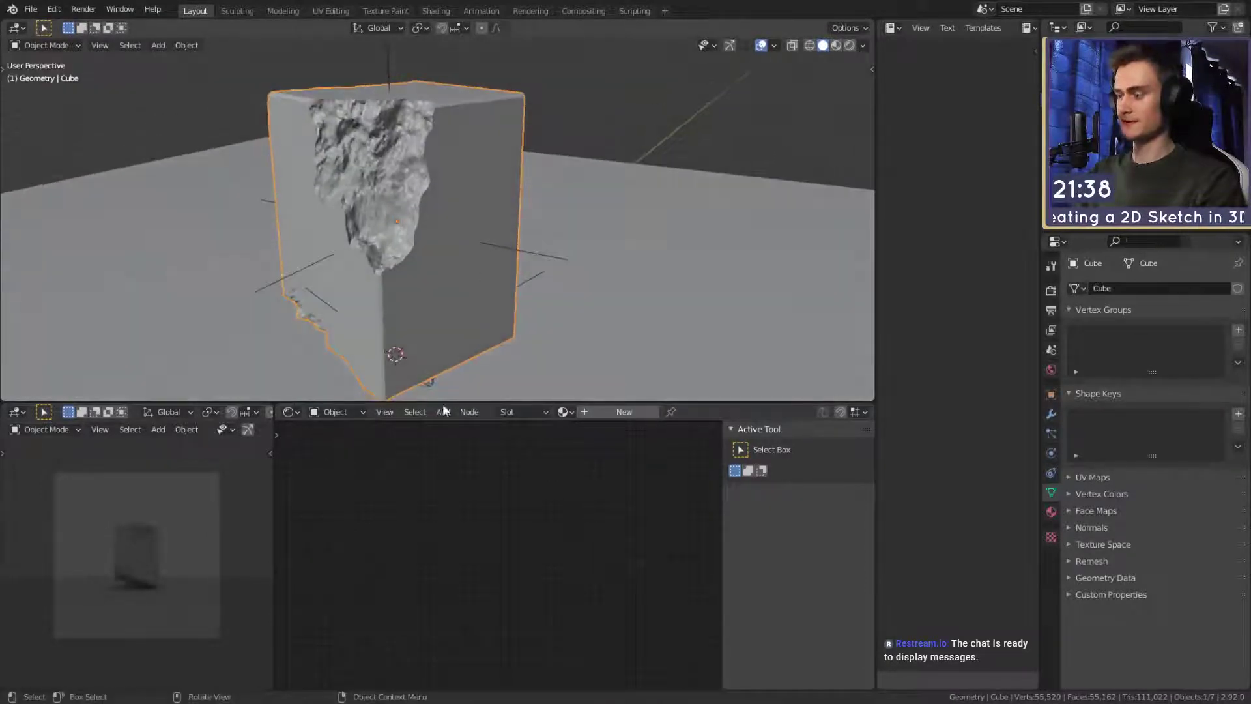
click(619, 412)
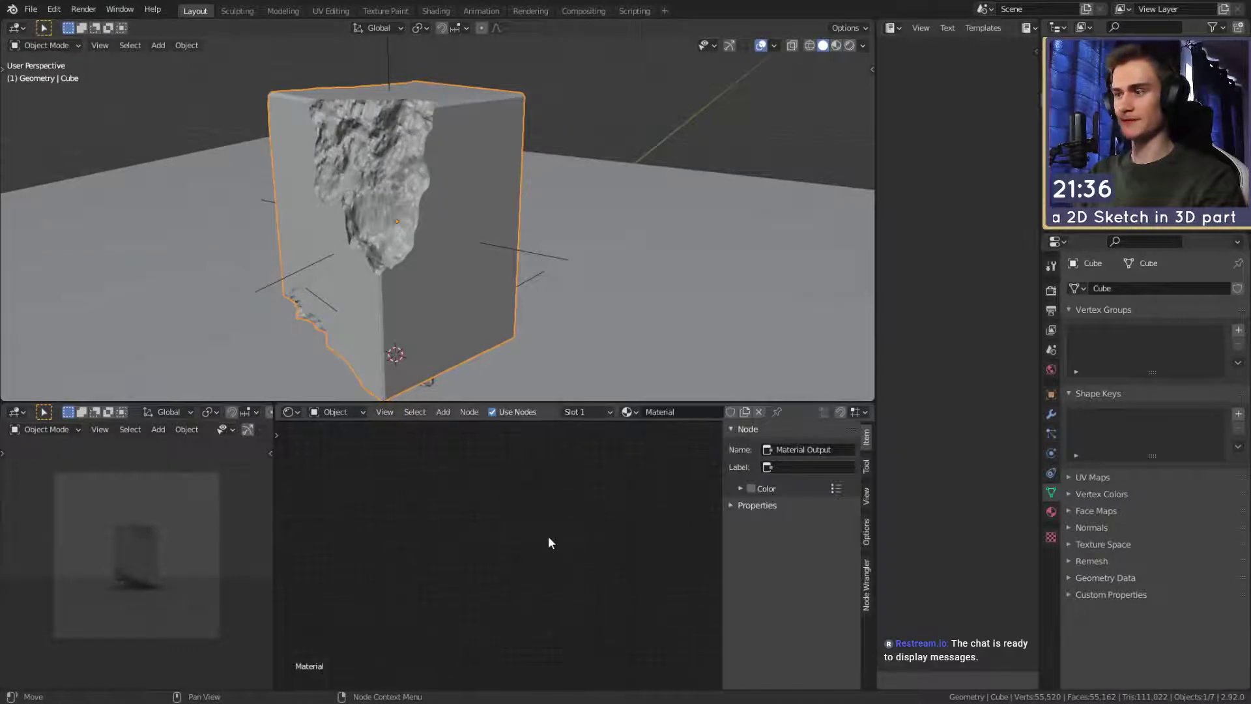
scroll(548, 536, down, 5)
middle_drag(481, 557, 594, 539)
Show the World shader nodes and set the colour of both Background nodes to black.
click(338, 443)
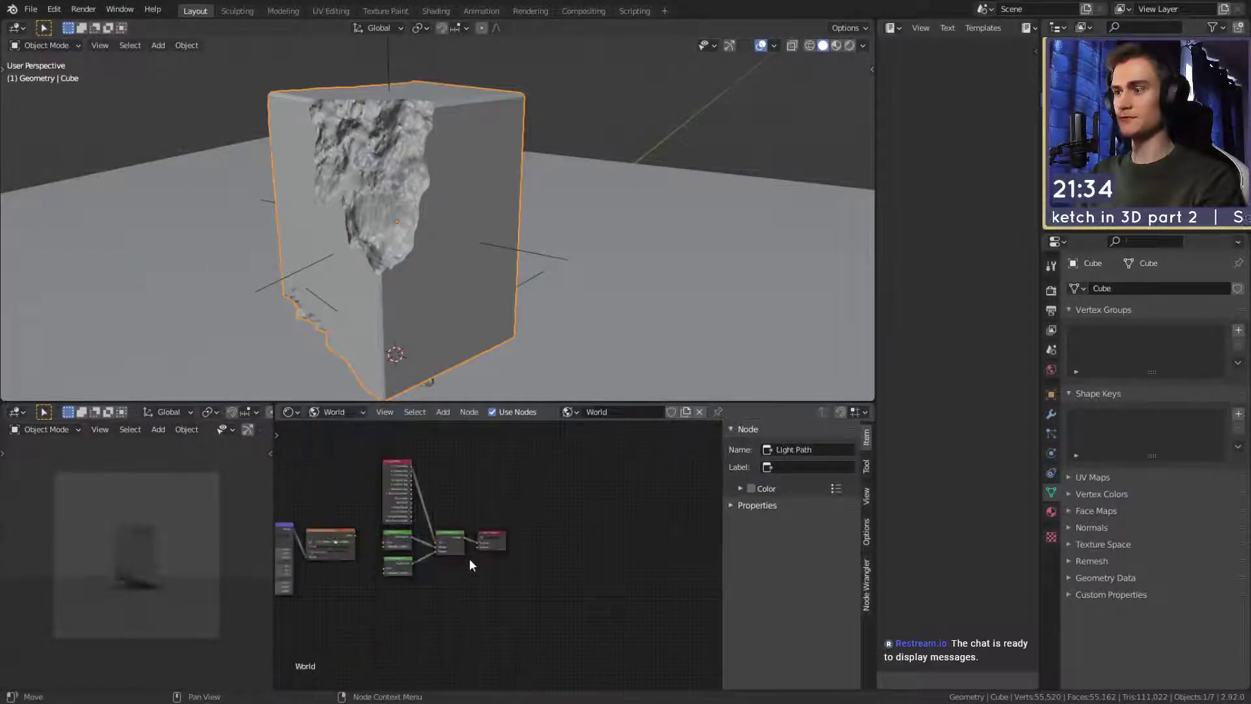
scroll(469, 558, up, 4)
click(576, 557)
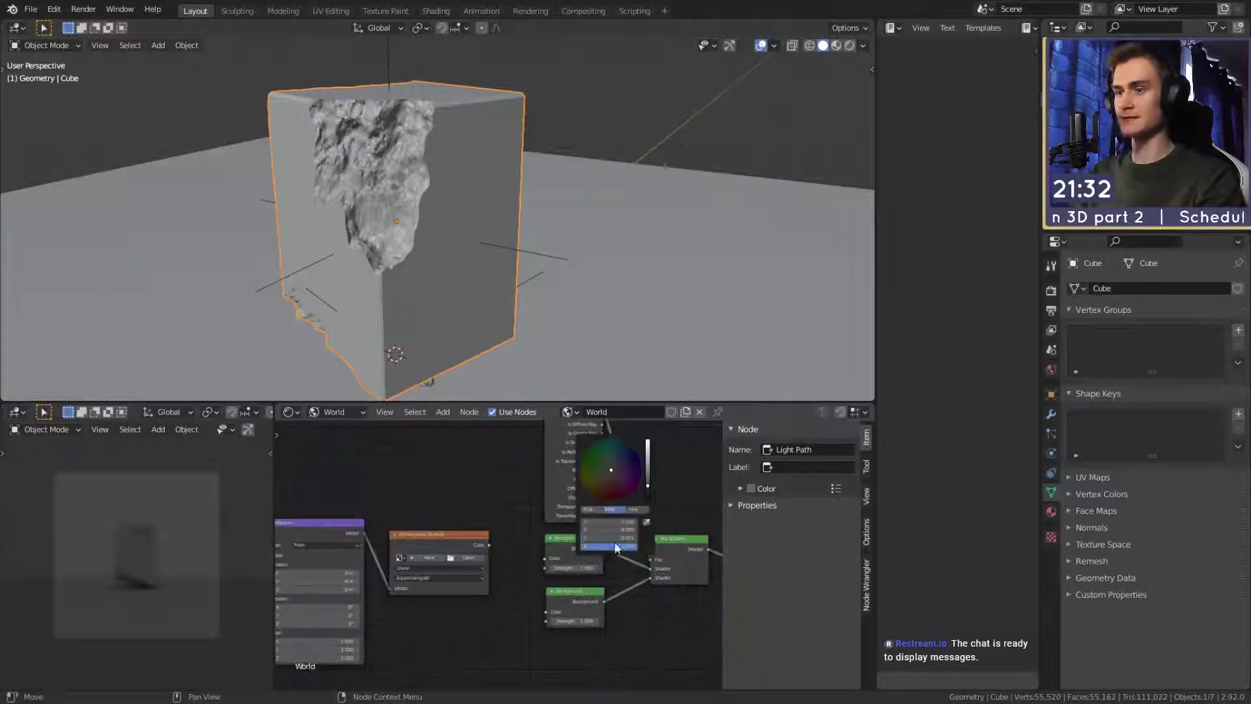
drag(647, 490, 658, 570)
click(585, 610)
shift+middle_drag(508, 198, 479, 192)
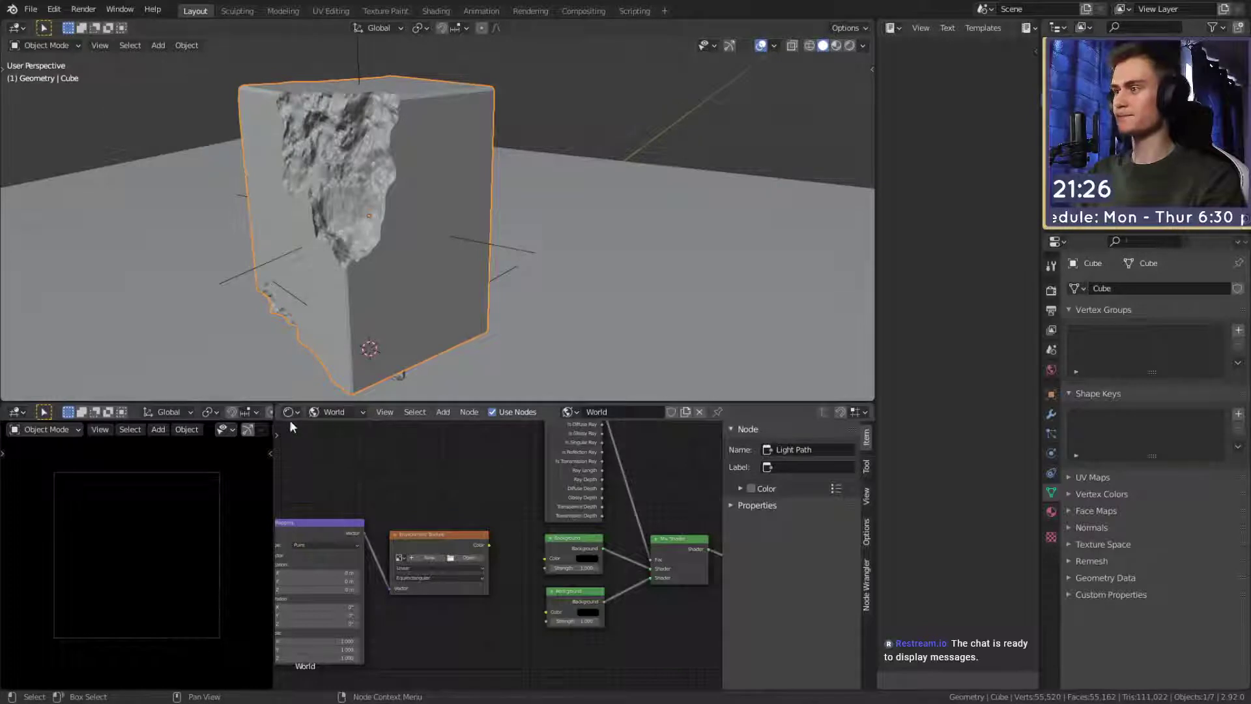
Return to the block's material nodes and add a Geometry node well ahead of the Principled BSDF.
click(343, 430)
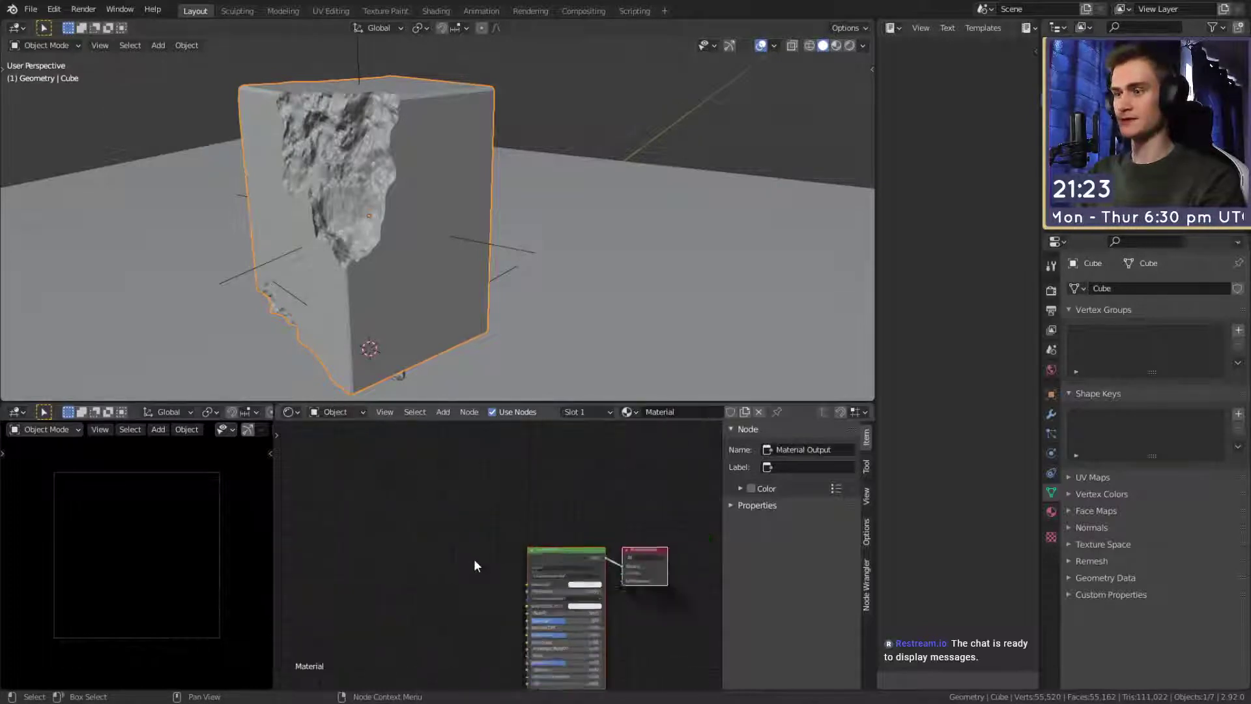
scroll(425, 538, up, 3)
key(shift+a)
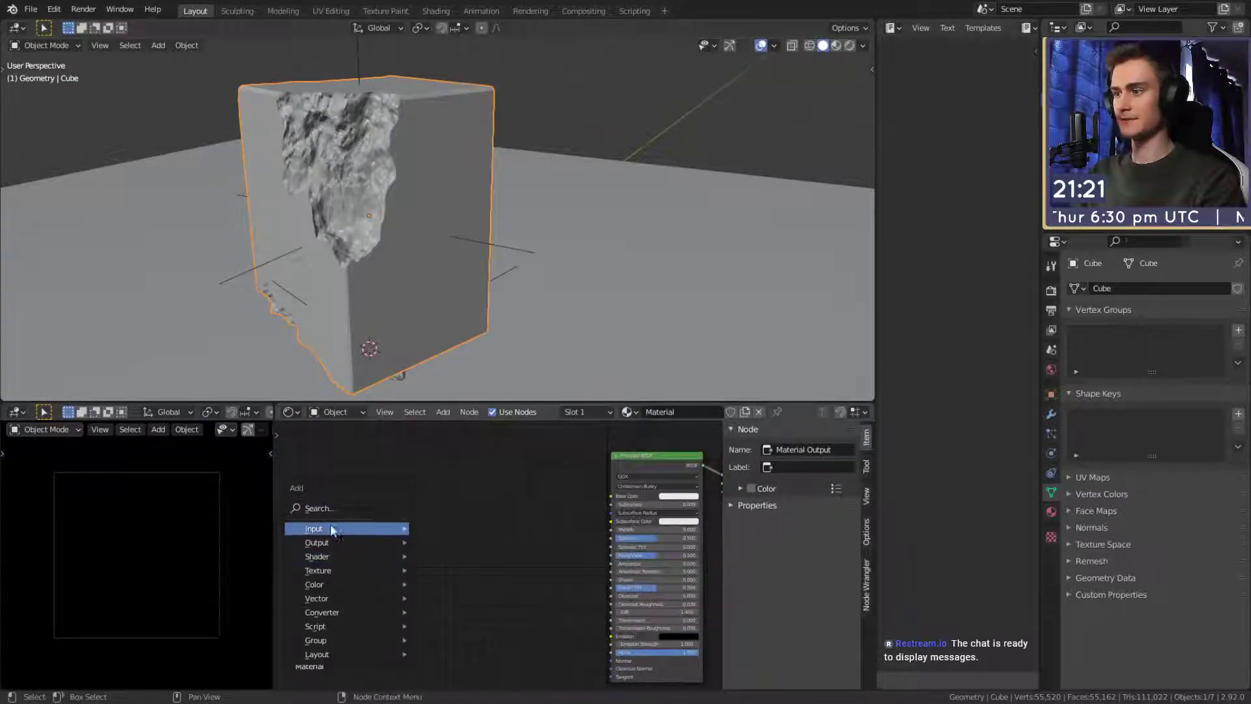
mouse_move(391, 528)
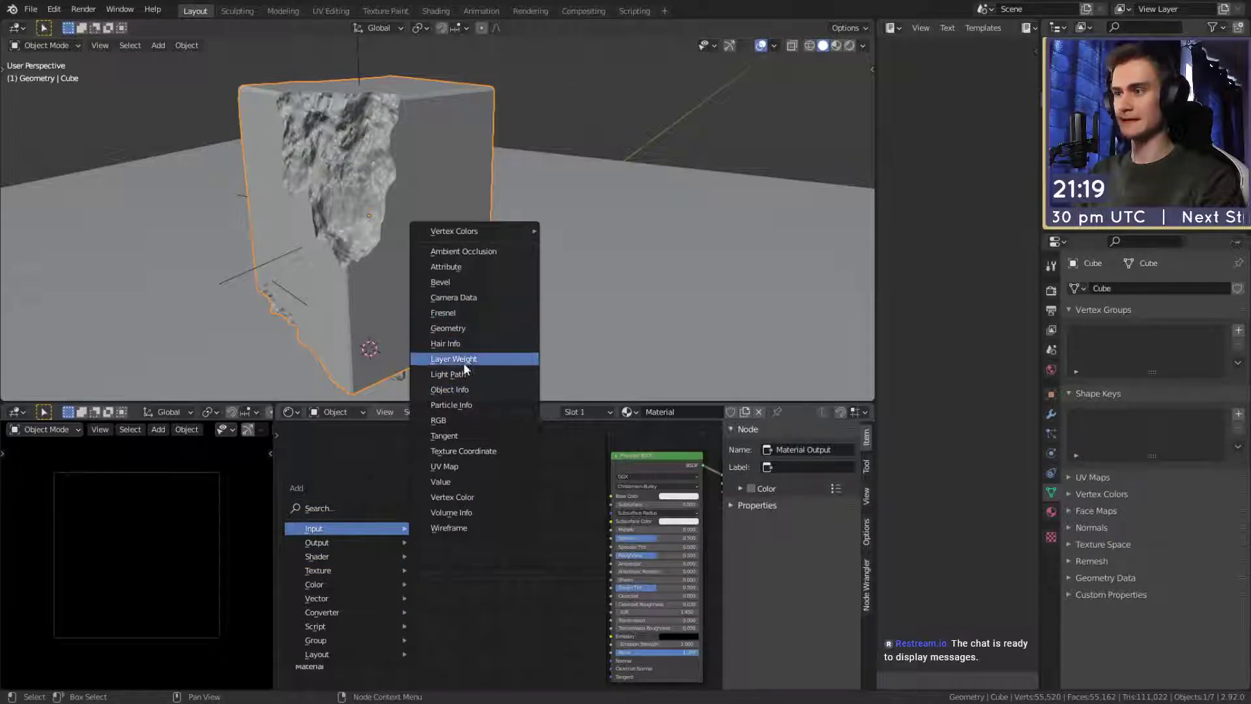
click(463, 328)
click(439, 483)
scroll(495, 557, up, 7)
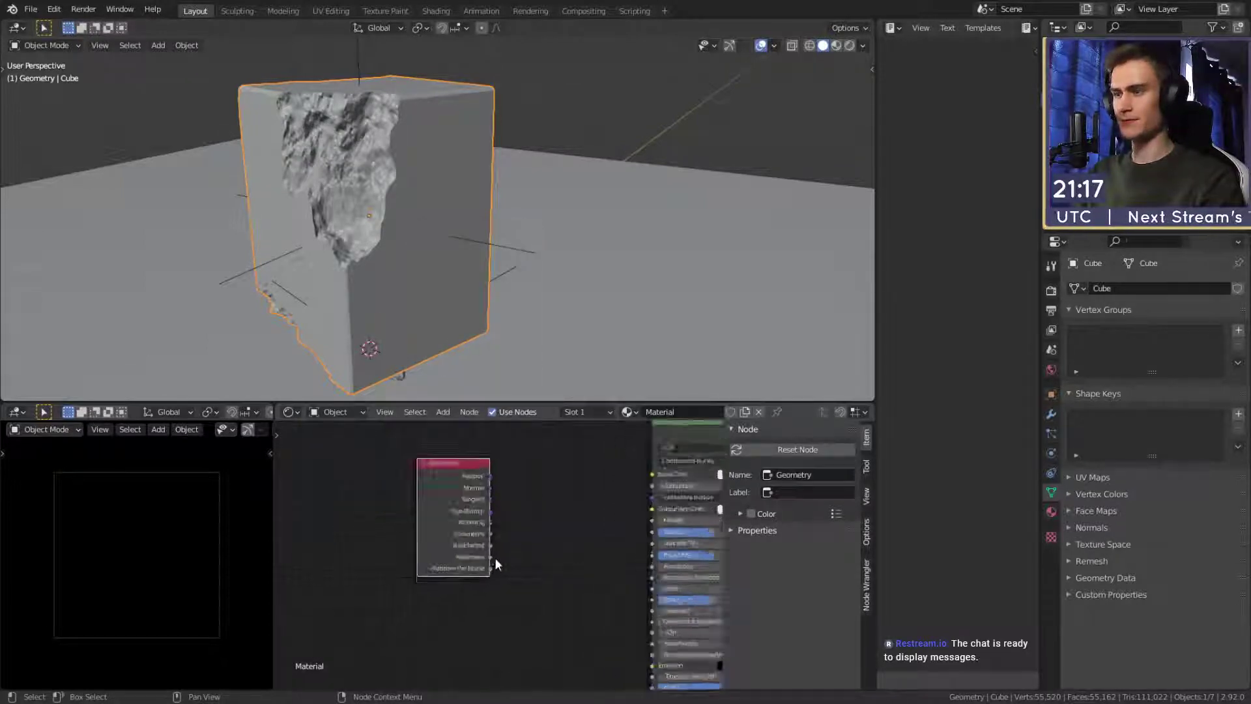
drag(424, 463, 310, 478)
scroll(339, 489, down, 6)
middle_drag(393, 504, 420, 553)
Preview the Geometry node's outputs on the block one after another until Pointiness is connected.
key(shift+a)
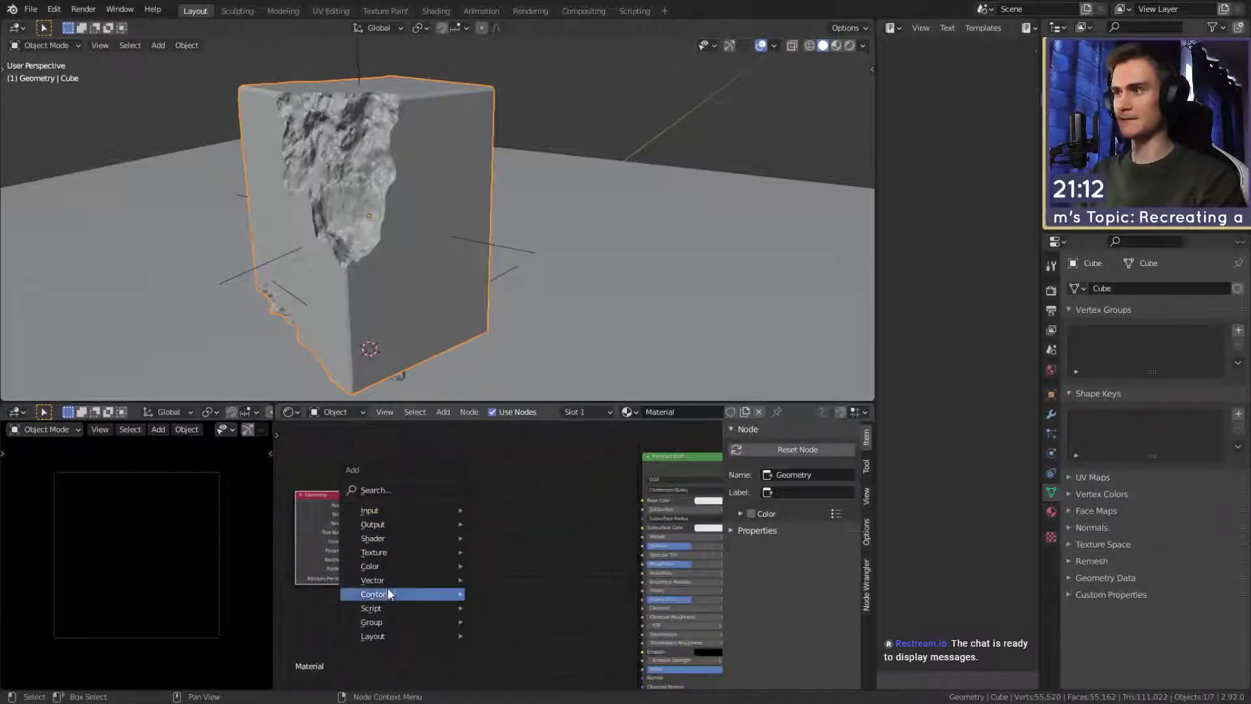
ctrl+shift+click(321, 507)
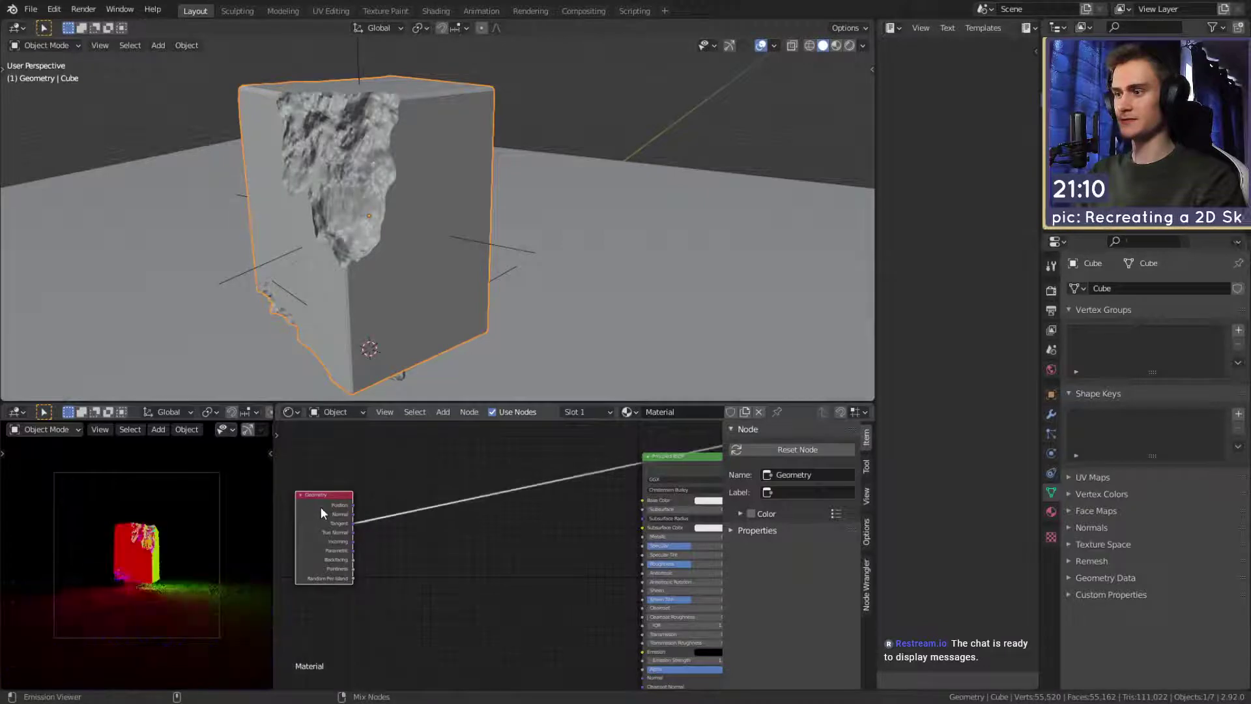
ctrl+shift+click(321, 507)
ctrl+shift+click(321, 507)
ctrl+shift+click(321, 507)
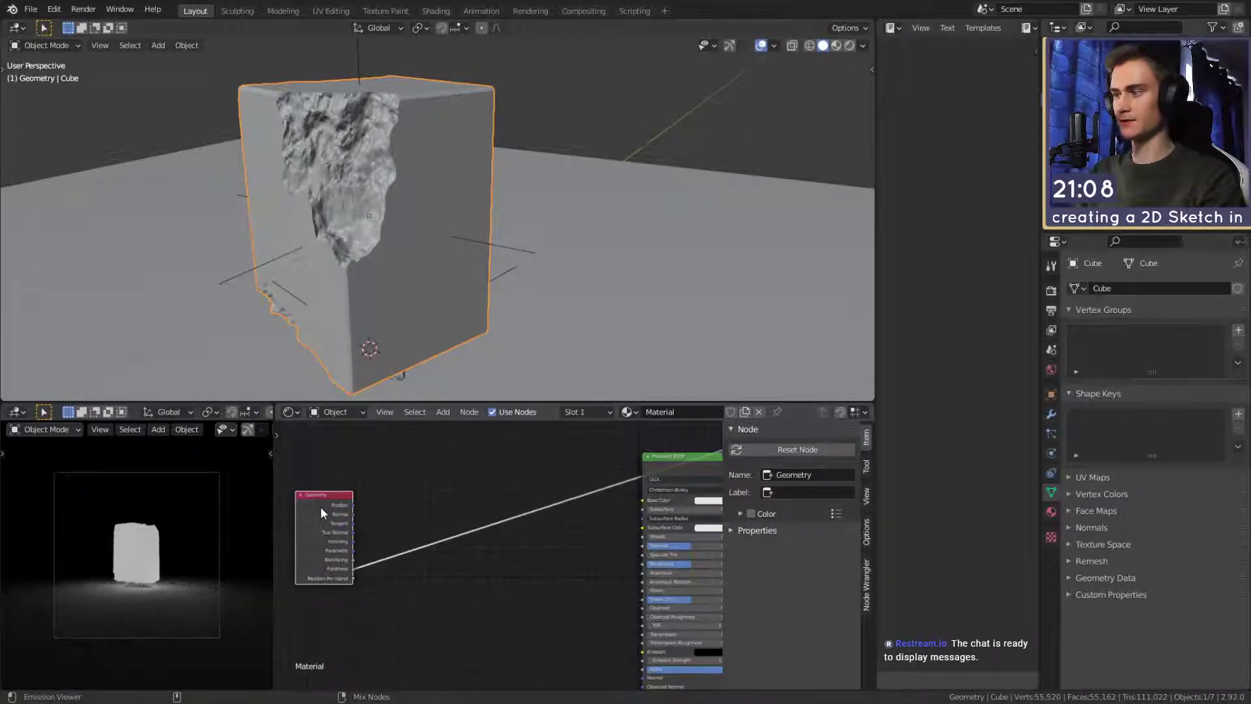
scroll(391, 553, up, 3)
middle_drag(421, 554, 486, 554)
scroll(141, 589, up, 1)
scroll(140, 592, up, 5)
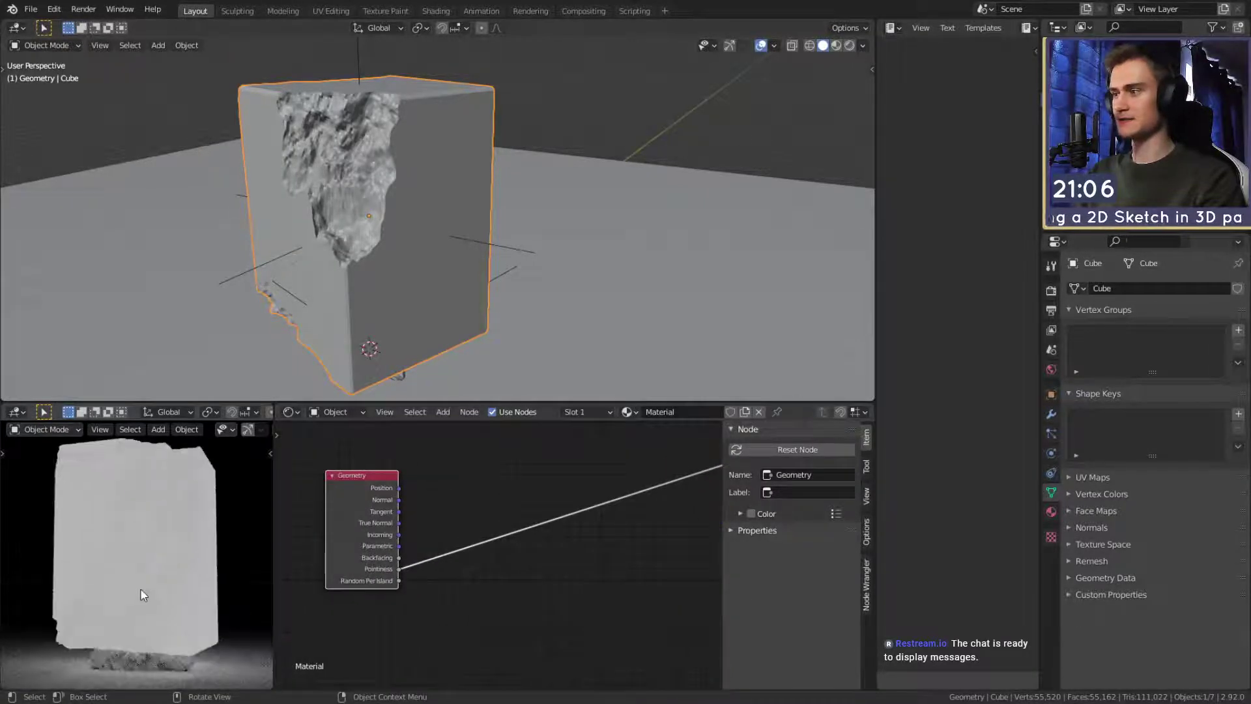
scroll(490, 535, down, 2)
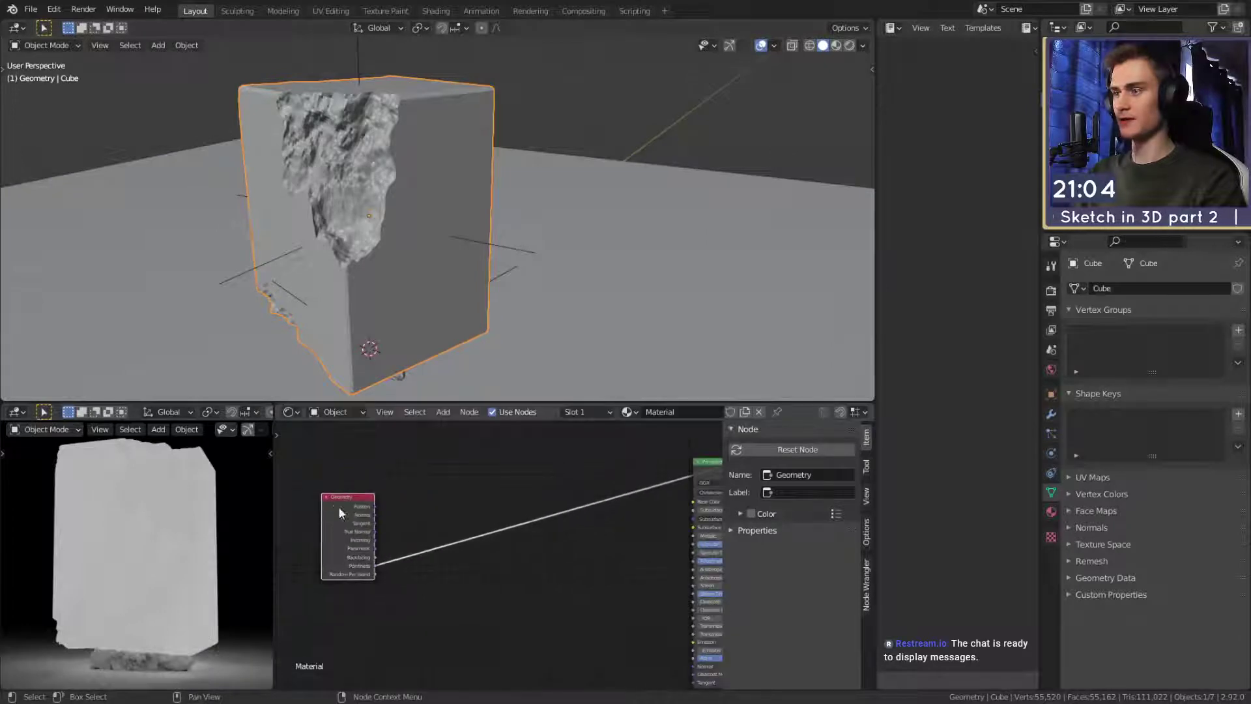
Insert a ColorRamp node on the link from the Geometry node's Pointiness output.
key(shift+a)
mouse_move(433, 595)
click(509, 426)
click(435, 482)
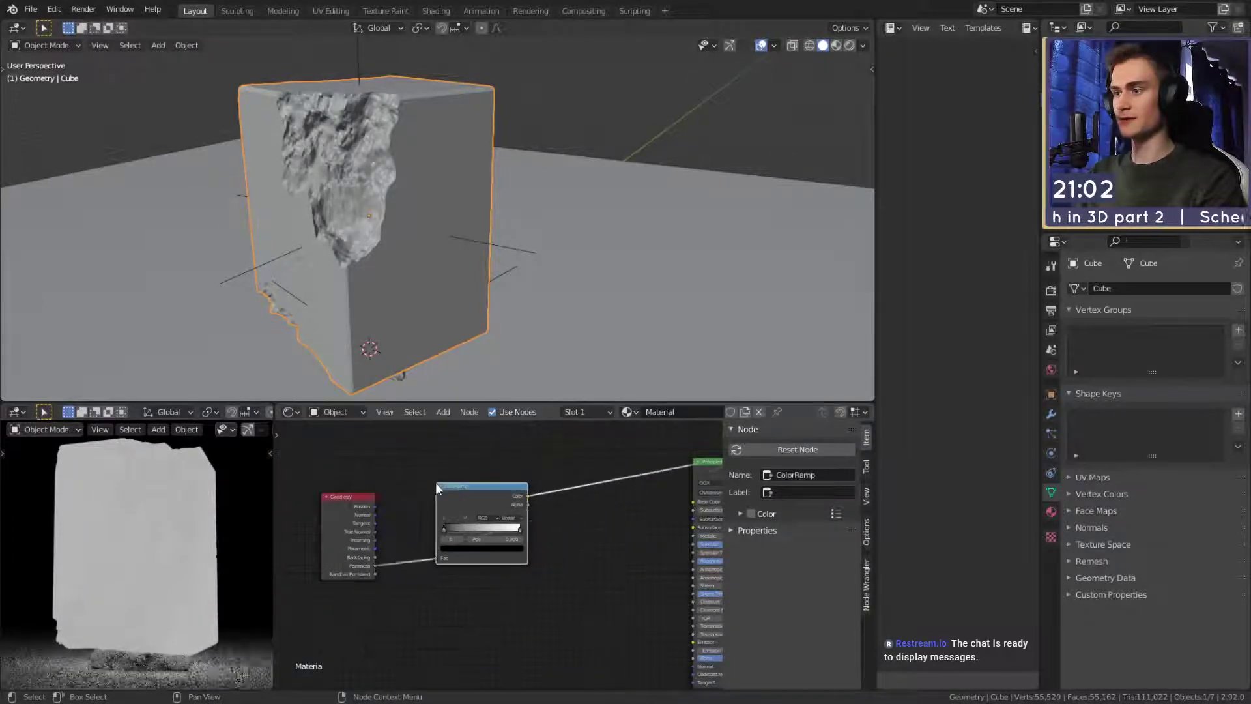
Tighten the ColorRamp's contrast by moving the black stop near the middle and the white stop to 0.550.
scroll(585, 535, up, 3)
drag(407, 531, 483, 533)
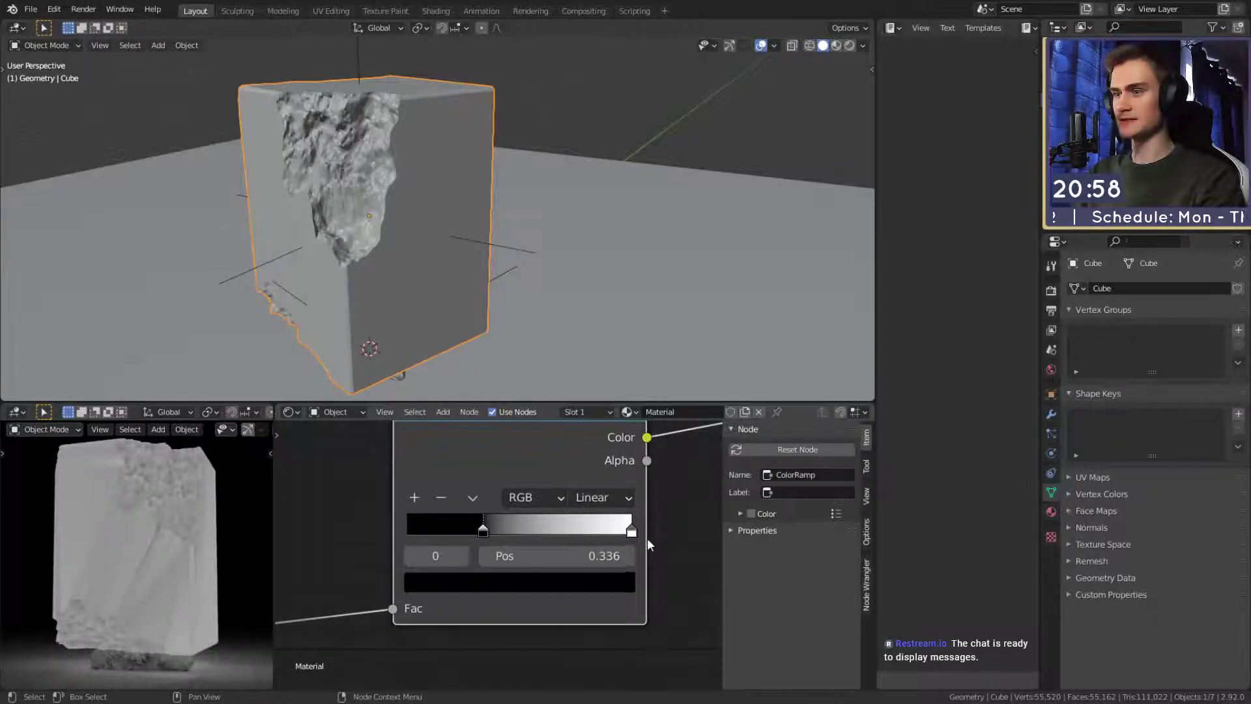
drag(632, 531, 531, 533)
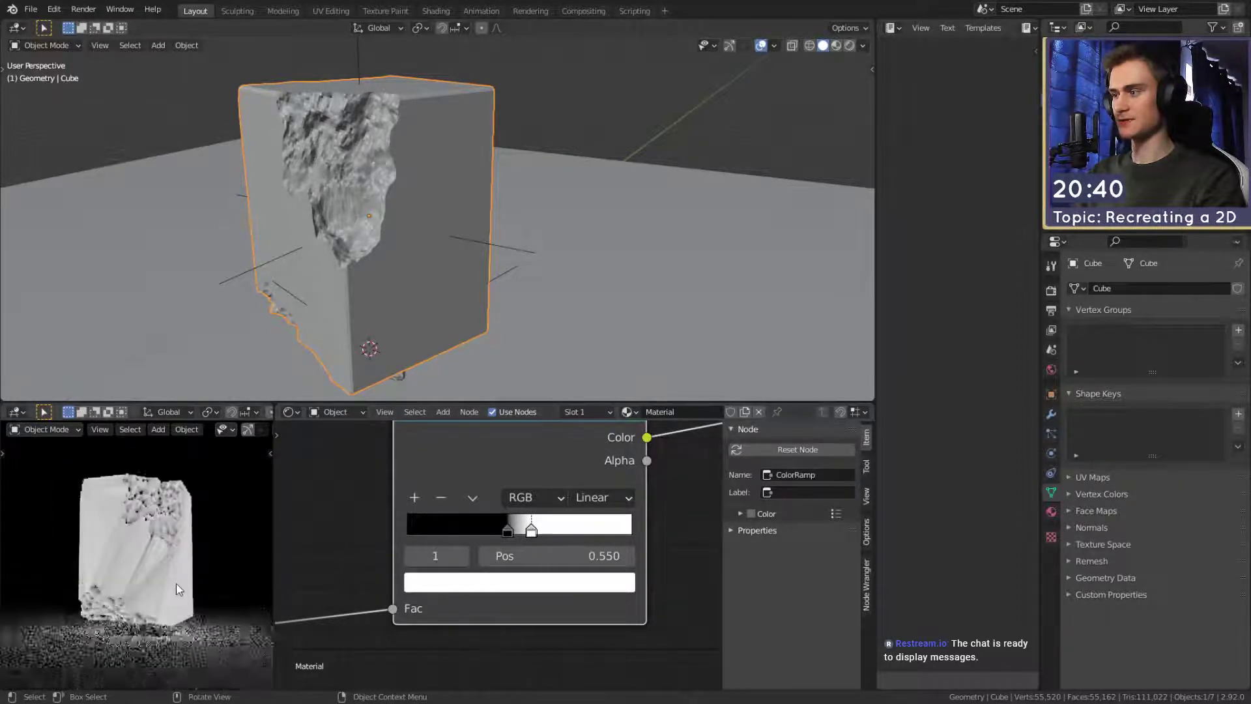
Examine how the Pointiness mask falls on the block's broken areas and edges in the rendered view.
scroll(448, 275, down, 4)
middle_drag(448, 275, 466, 253)
scroll(518, 268, up, 3)
shift+middle_drag(465, 253, 462, 275)
scroll(290, 531, down, 1)
scroll(189, 575, down, 4)
scroll(185, 576, up, 5)
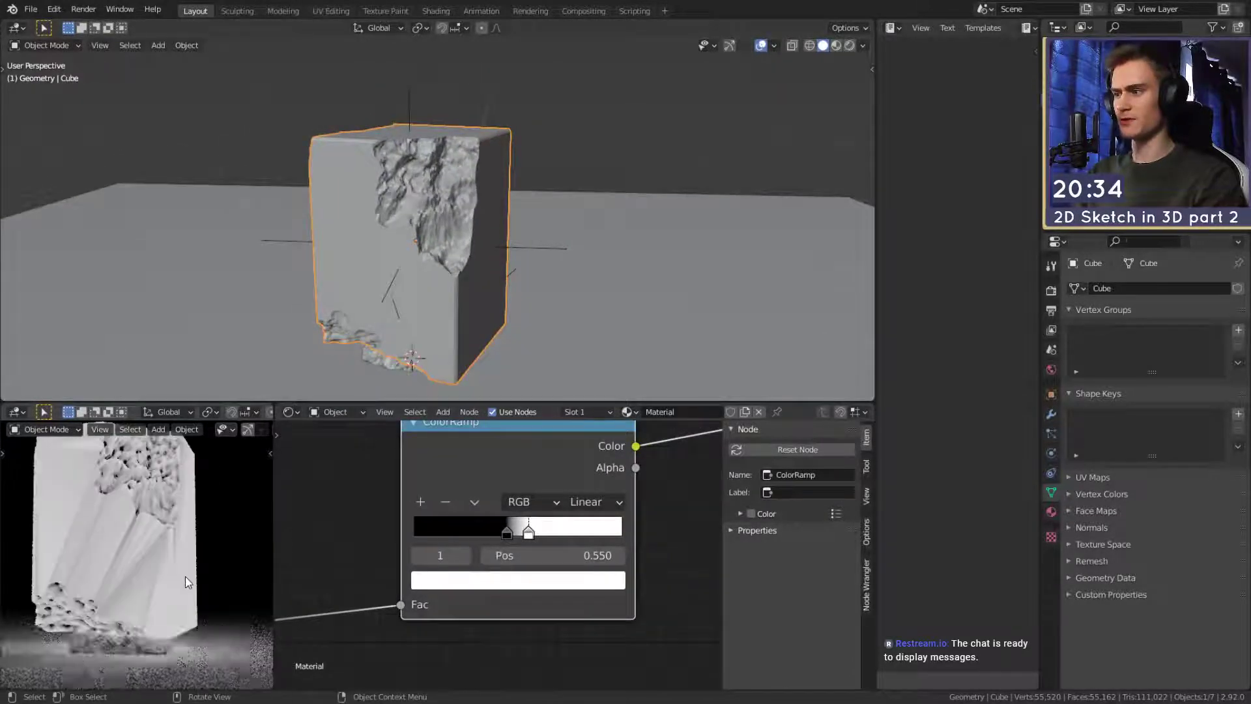
scroll(185, 576, down, 3)
scroll(607, 605, down, 3)
scroll(567, 560, down, 2)
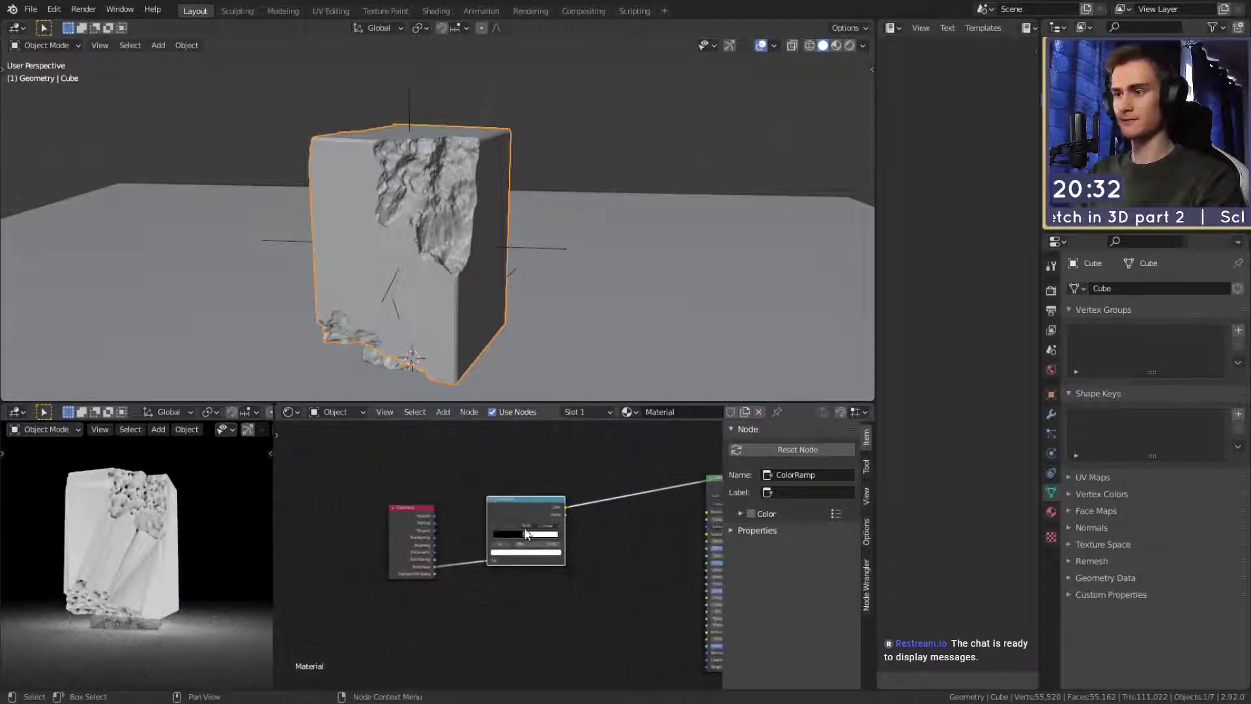
Move the Geometry and ColorRamp nodes aside together and delete the preview's viewer node.
drag(513, 504, 422, 531)
drag(482, 508, 453, 448)
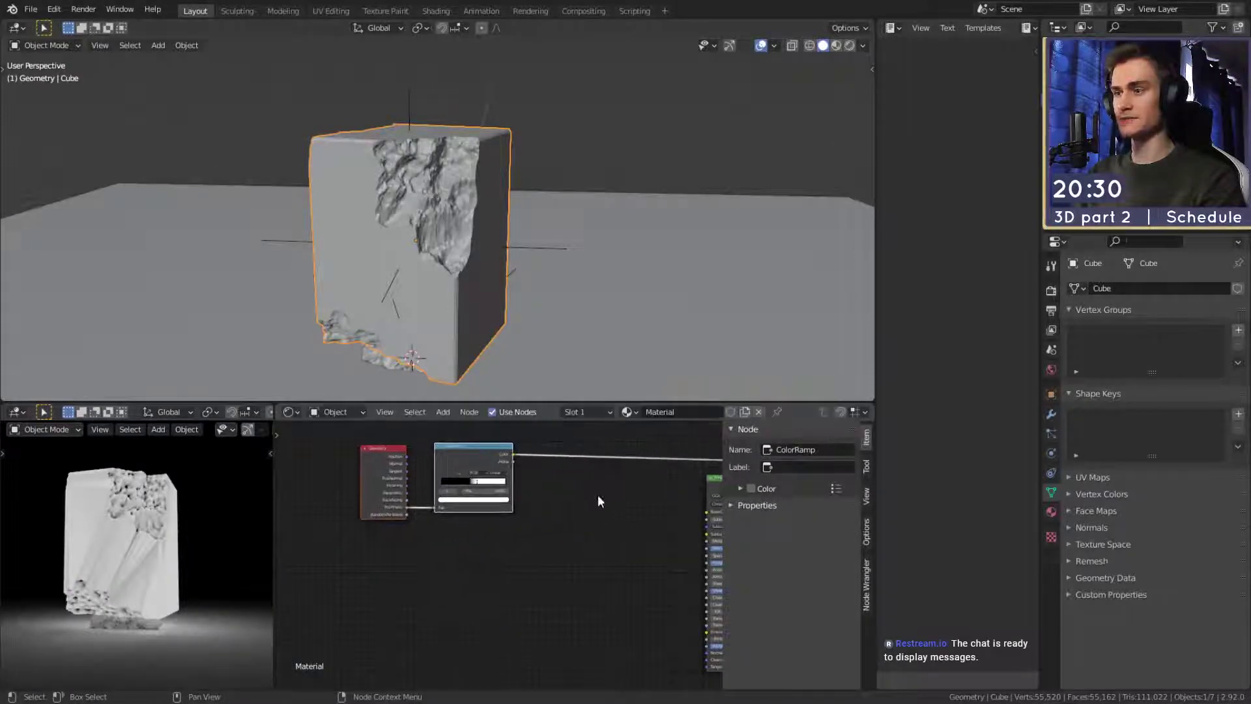
scroll(464, 488, up, 4)
middle_drag(600, 500, 352, 546)
drag(678, 456, 632, 514)
key(x)
Delete the Principled BSDF node from the block's material.
scroll(501, 543, down, 4)
middle_drag(385, 569, 442, 548)
drag(572, 491, 521, 566)
scroll(518, 541, up, 2)
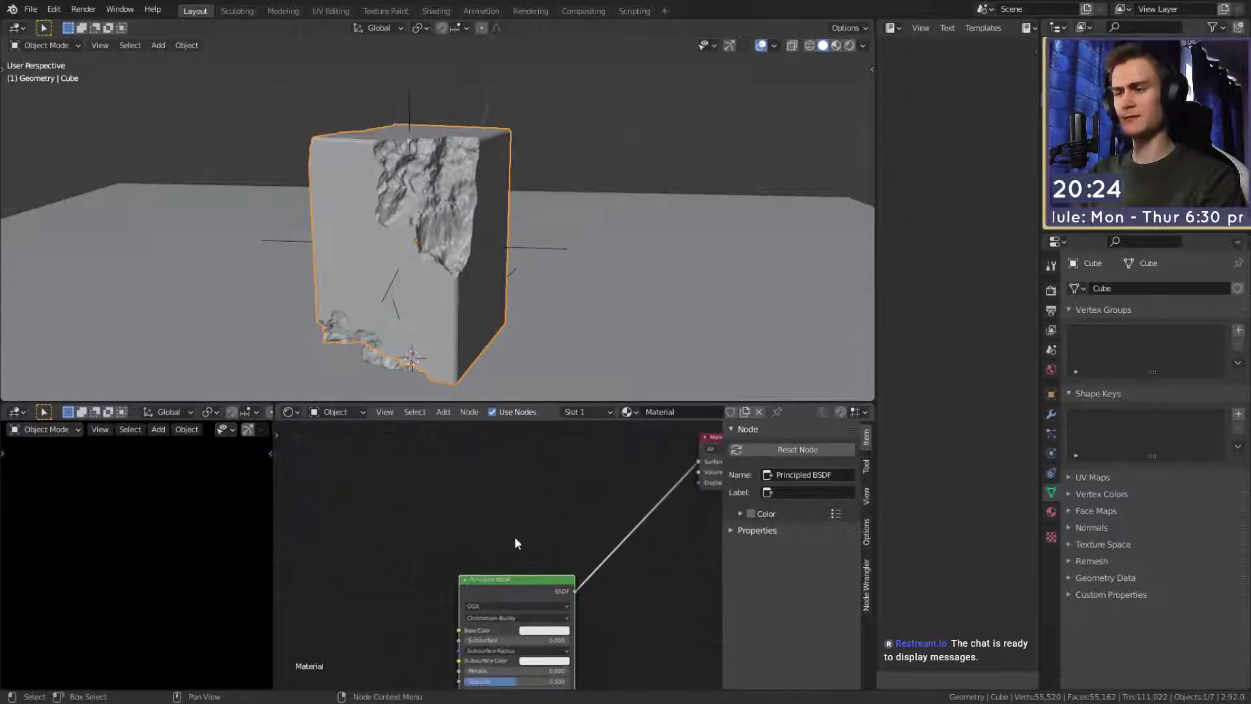
key(x)
Add an Emission shader to the block's material and connect it to the Material Output's Surface.
middle_drag(499, 520, 482, 545)
key(shift+a)
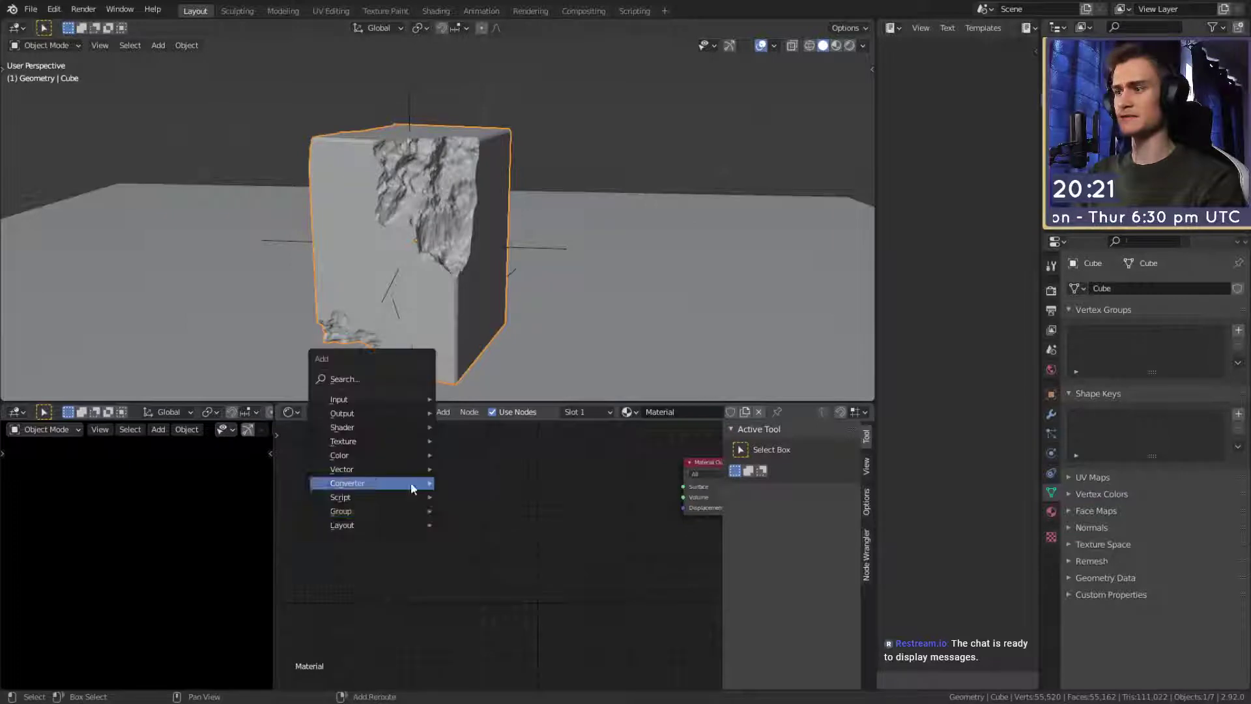
mouse_move(362, 427)
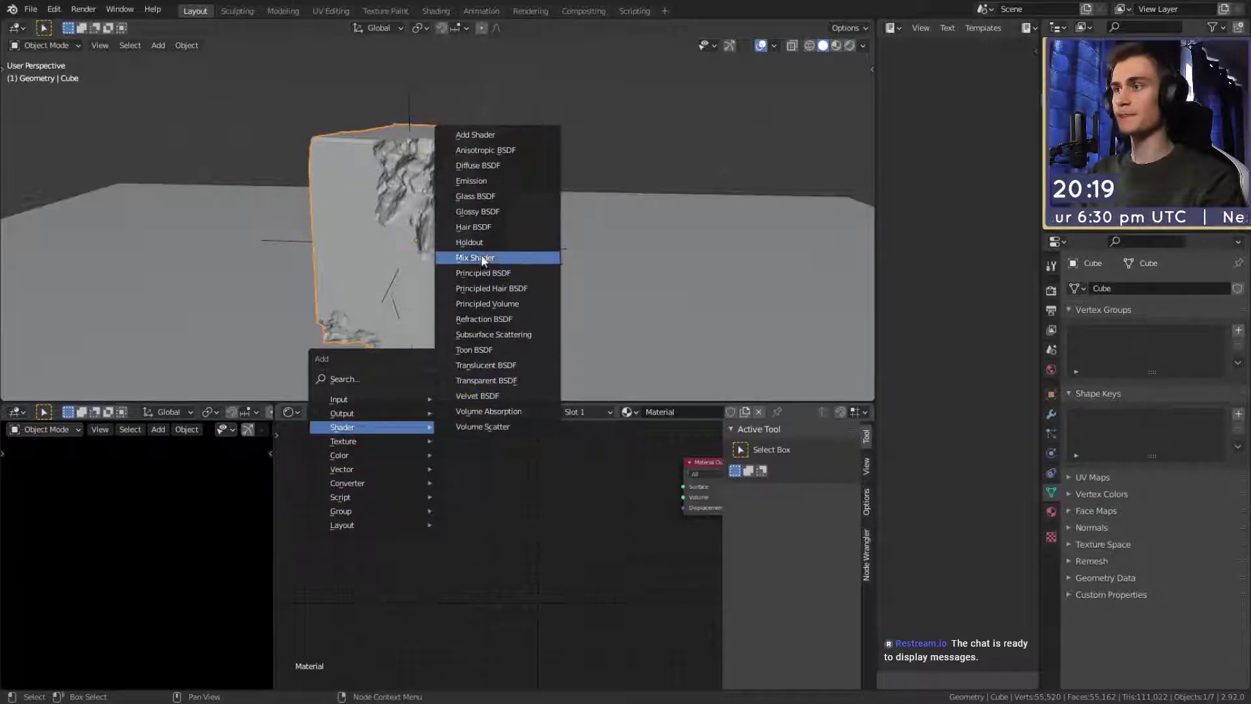
click(472, 182)
click(520, 484)
ctrl+shift+click(558, 494)
drag(558, 494, 490, 498)
Add a Diffuse BSDF below the Emission node and shift both shaders away from the Material Output.
middle_drag(551, 553, 549, 544)
key(shift+a)
mouse_move(486, 533)
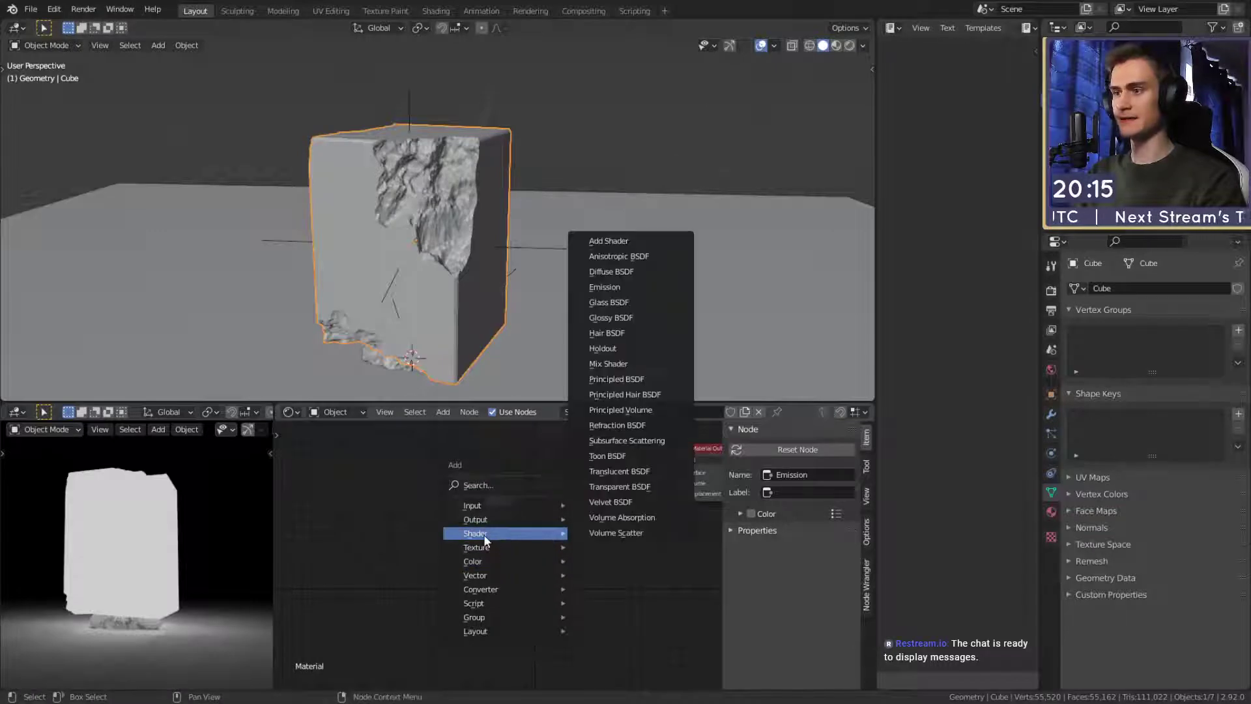
click(613, 271)
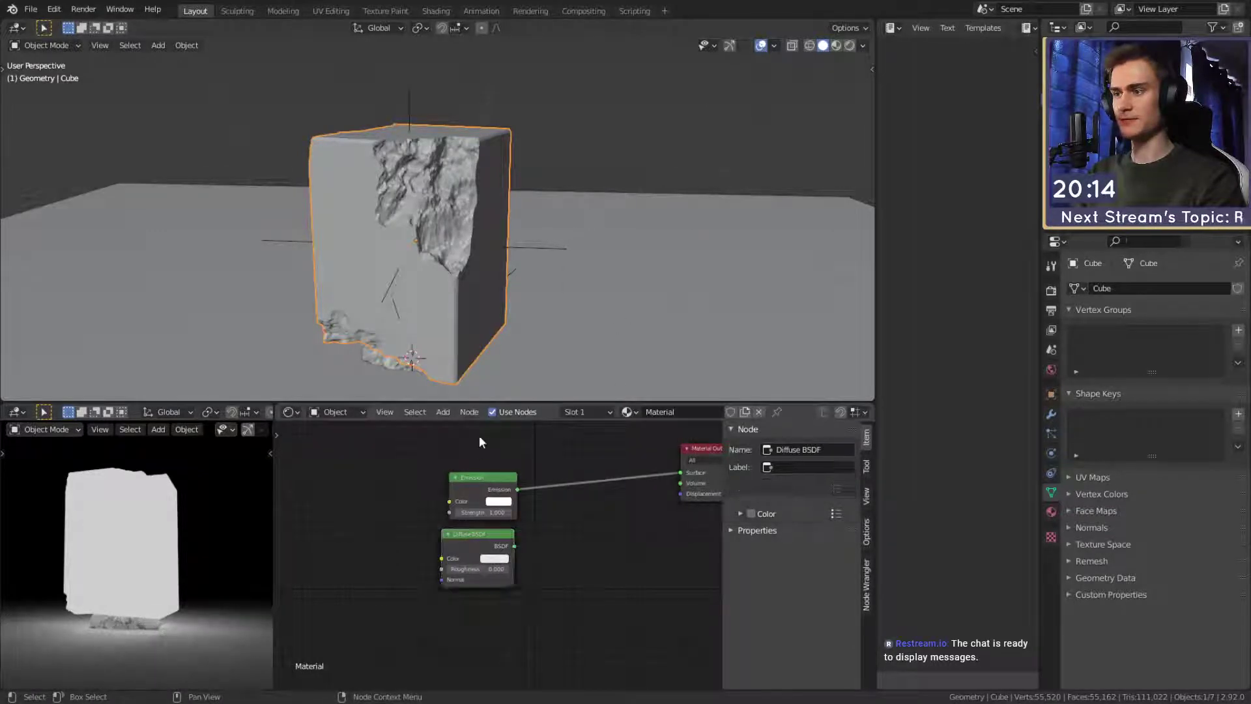
drag(470, 475, 348, 494)
Insert a Mix Shader between Emission and the Material Output and connect the Diffuse BSDF to its second shader input.
key(shift+a)
mouse_move(413, 540)
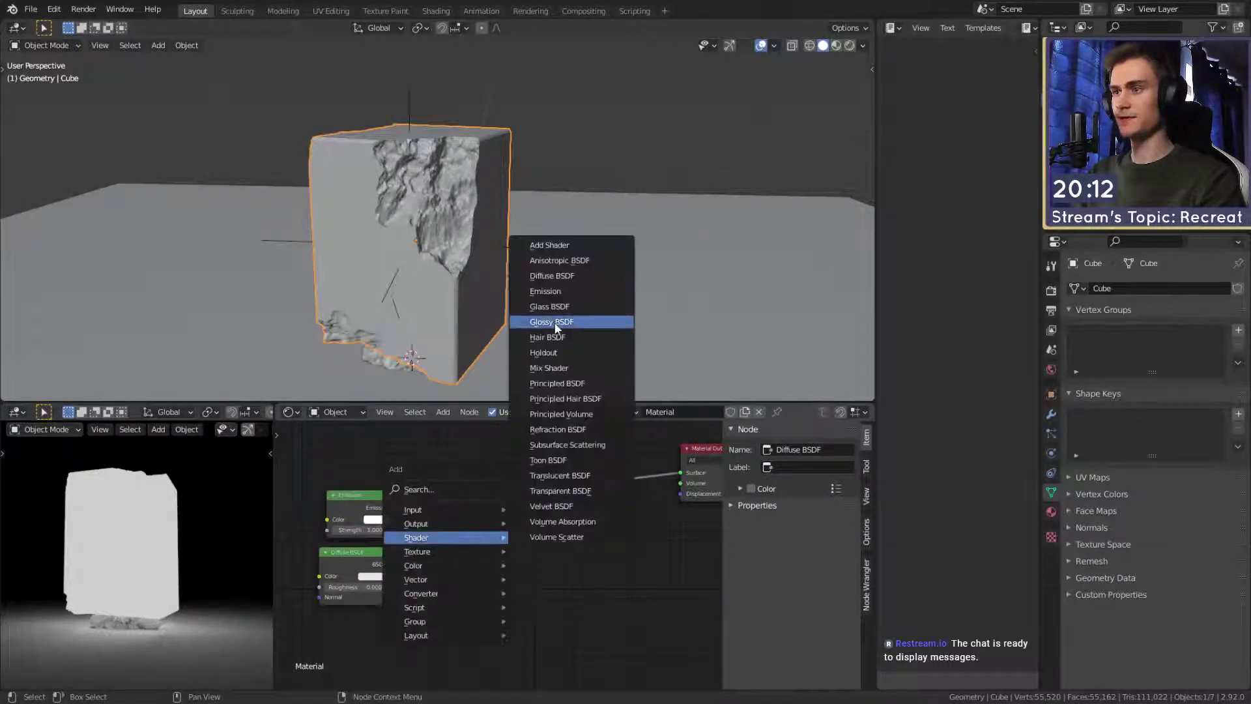
click(546, 368)
click(467, 493)
drag(393, 564, 476, 537)
Bring the Geometry and ColorRamp nodes beside the shaders and connect the ColorRamp's Color to the Mix Shader's Fac.
scroll(456, 554, down, 4)
middle_drag(388, 502, 481, 532)
drag(403, 486, 562, 558)
middle_drag(562, 558, 582, 500)
drag(482, 438, 355, 511)
key(g)
click(654, 539)
scroll(508, 557, up, 5)
Raise the Diffuse BSDF's color to pure white.
middle_drag(654, 542, 550, 546)
scroll(584, 500, down, 2)
middle_drag(583, 500, 594, 545)
scroll(586, 586, up, 4)
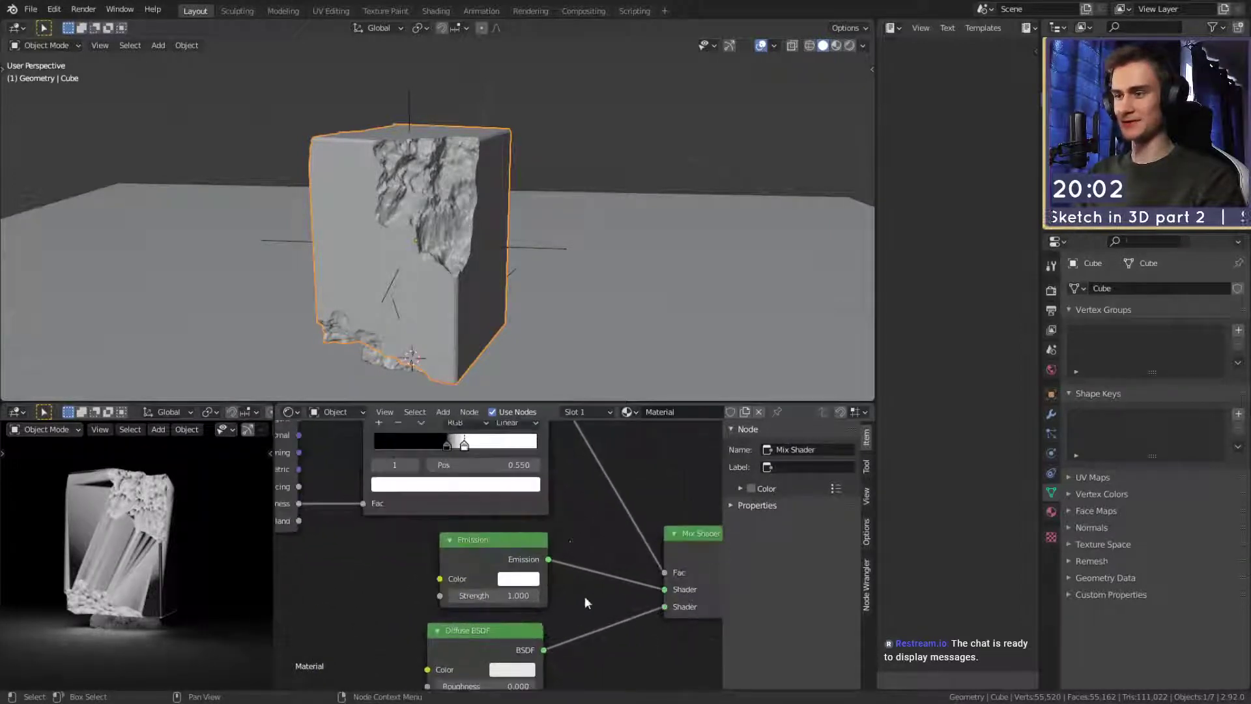
middle_drag(584, 596, 565, 506)
click(499, 580)
mouse_move(602, 374)
mouse_down()
mouse_move(602, 422)
mouse_move(607, 353)
mouse_up()
scroll(591, 577, down, 6)
middle_drag(595, 571, 575, 590)
scroll(567, 587, up, 5)
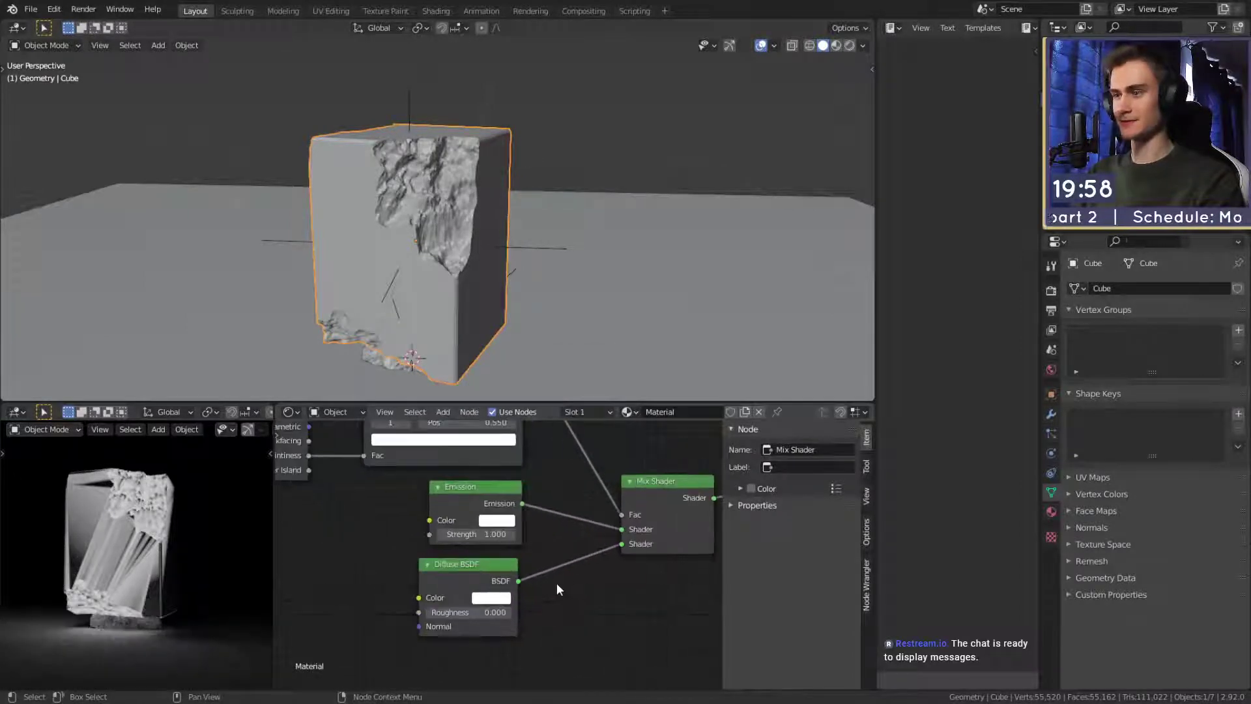
Swap the Mix Shader's inputs so the Diffuse BSDF feeds the first shader slot and Emission the second.
middle_drag(560, 521, 556, 565)
scroll(558, 588, down, 4)
click(485, 566)
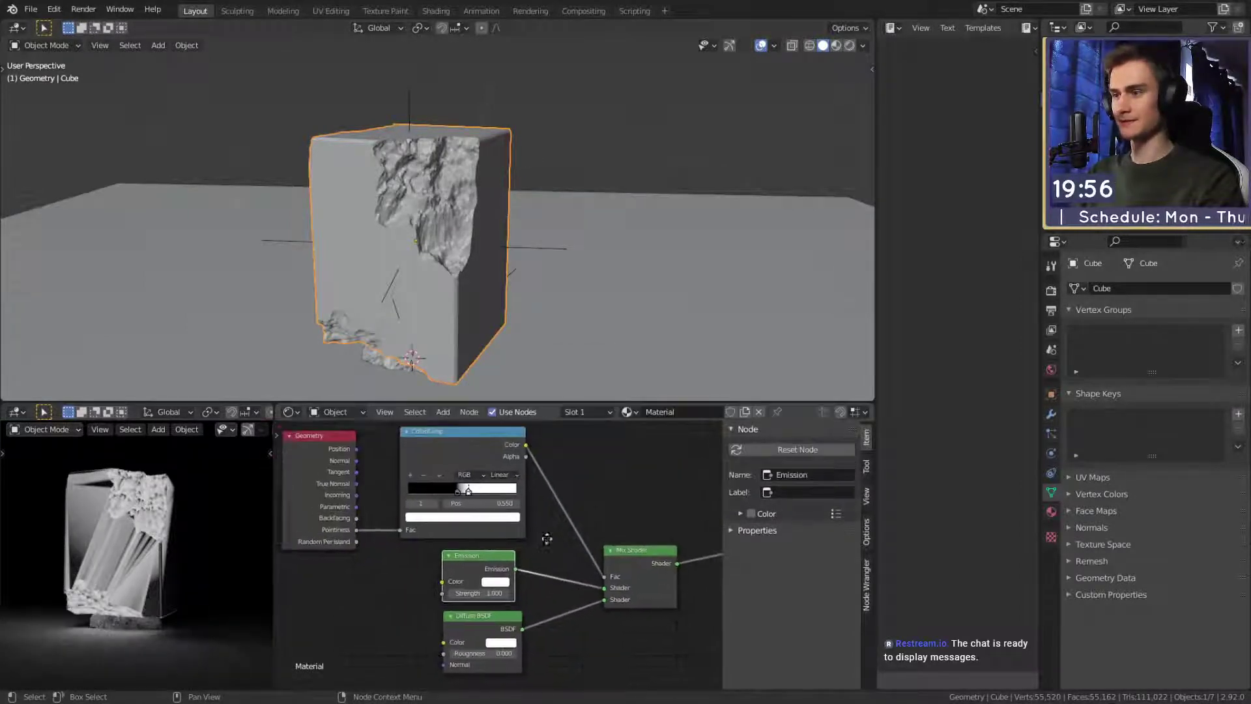
scroll(591, 586, up, 4)
middle_drag(713, 651, 612, 546)
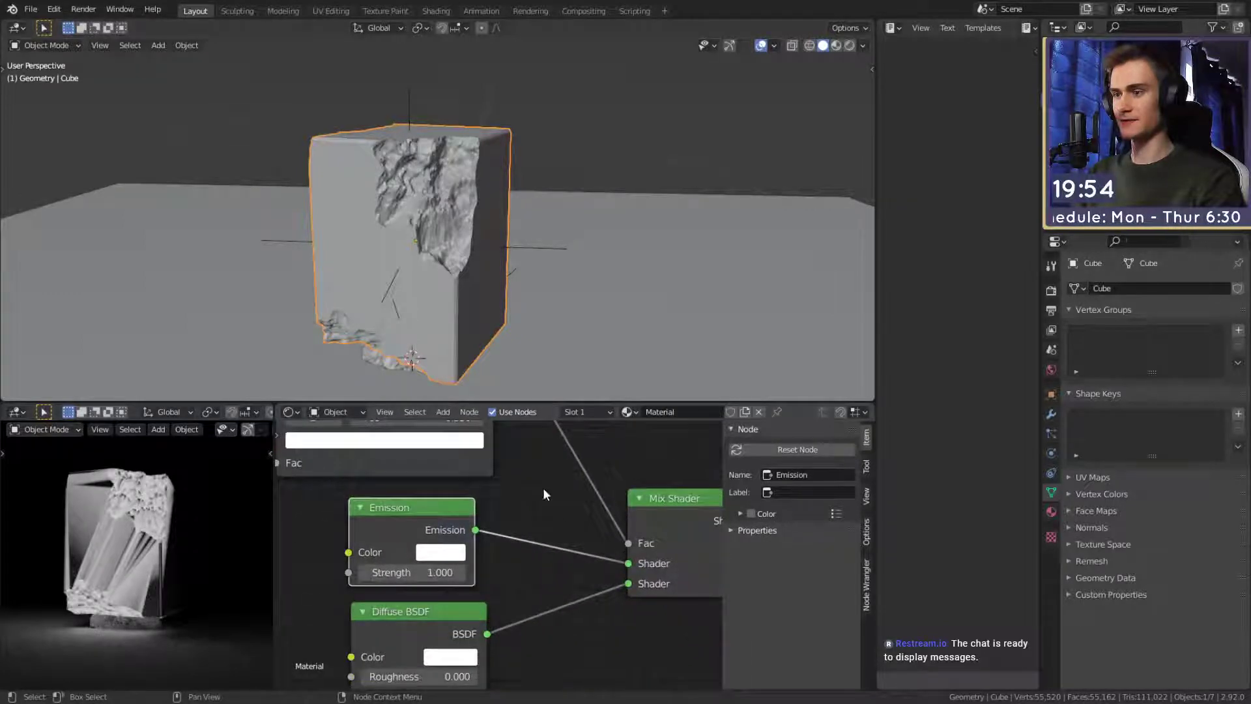
middle_drag(556, 501, 549, 492)
drag(621, 574, 621, 554)
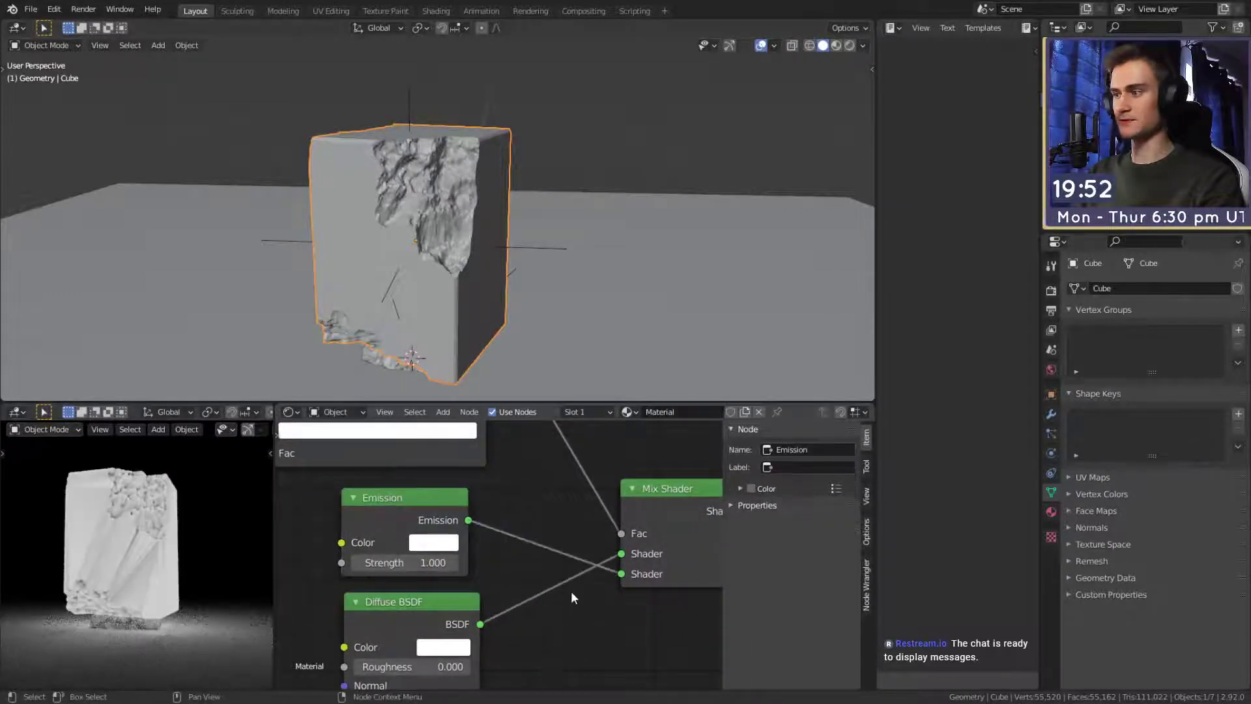
Set the Diffuse BSDF's color to fully saturated red to test where it affects the block.
scroll(570, 592, down, 2)
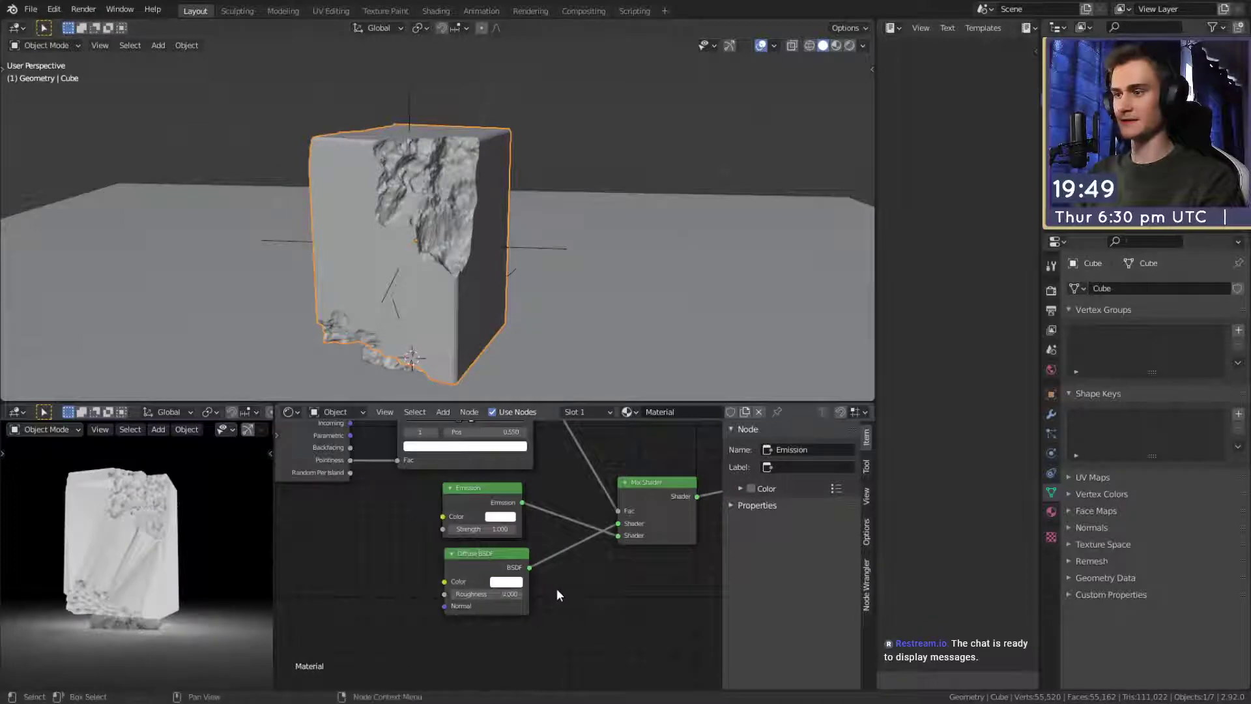
scroll(557, 595, up, 2)
click(511, 594)
drag(557, 421, 557, 477)
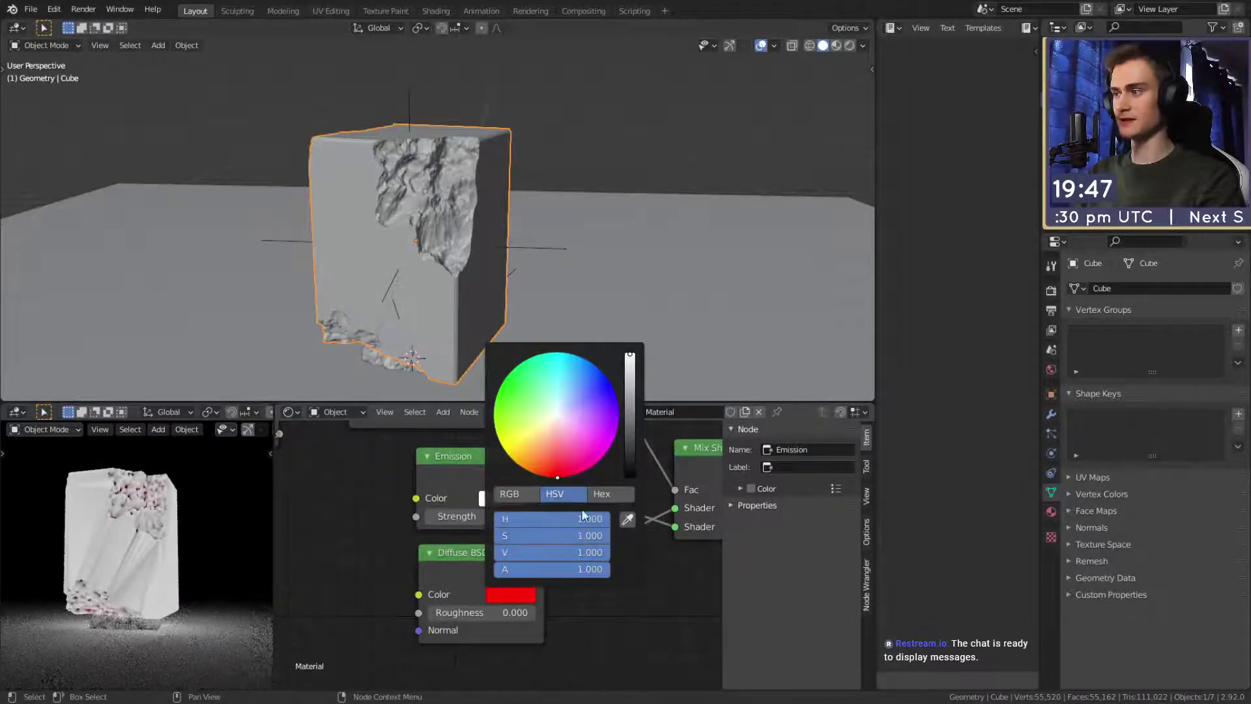
Rearrange the shader nodes so the Diffuse BSDF sits directly above the Emission node.
scroll(424, 567, down, 1)
drag(464, 554, 449, 452)
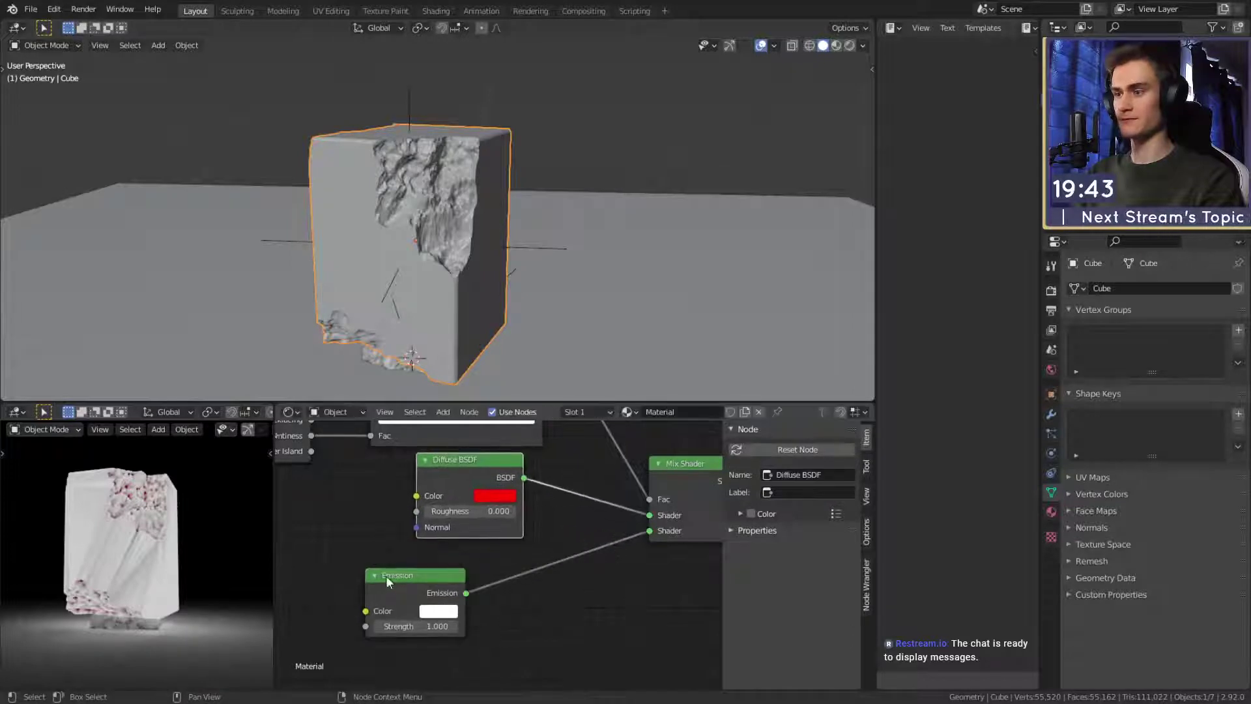
drag(405, 578, 464, 553)
drag(464, 482, 473, 481)
click(467, 480)
Make the Diffuse BSDF's color neutral grey with saturation 0 and a value of about 0.46.
click(498, 503)
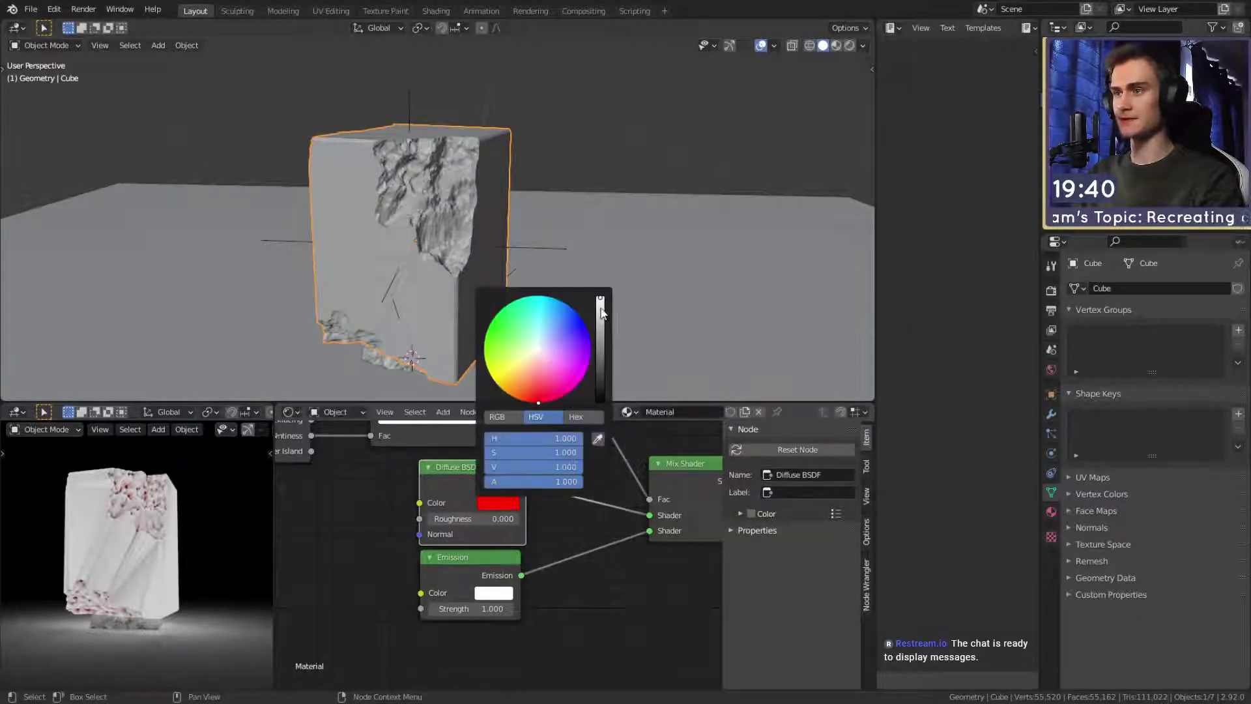
drag(545, 449, 485, 451)
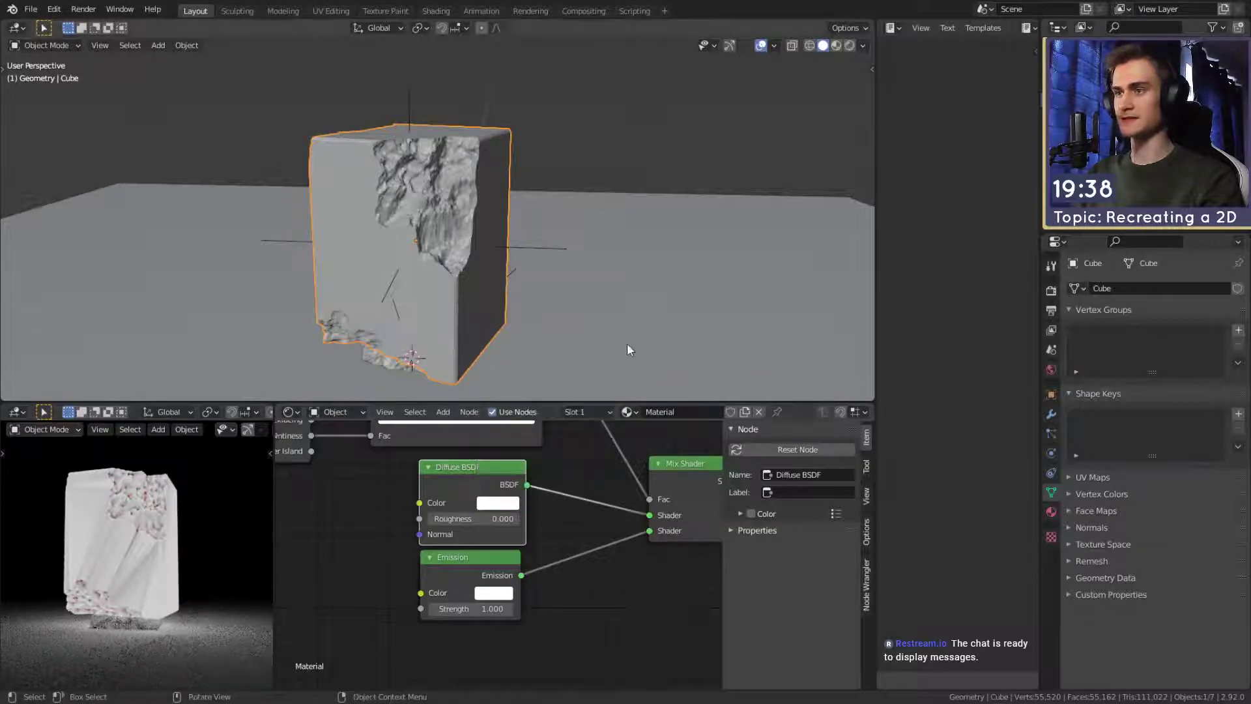
click(498, 503)
mouse_move(602, 305)
mouse_down()
mouse_move(600, 402)
mouse_move(600, 310)
mouse_up()
drag(568, 467, 541, 466)
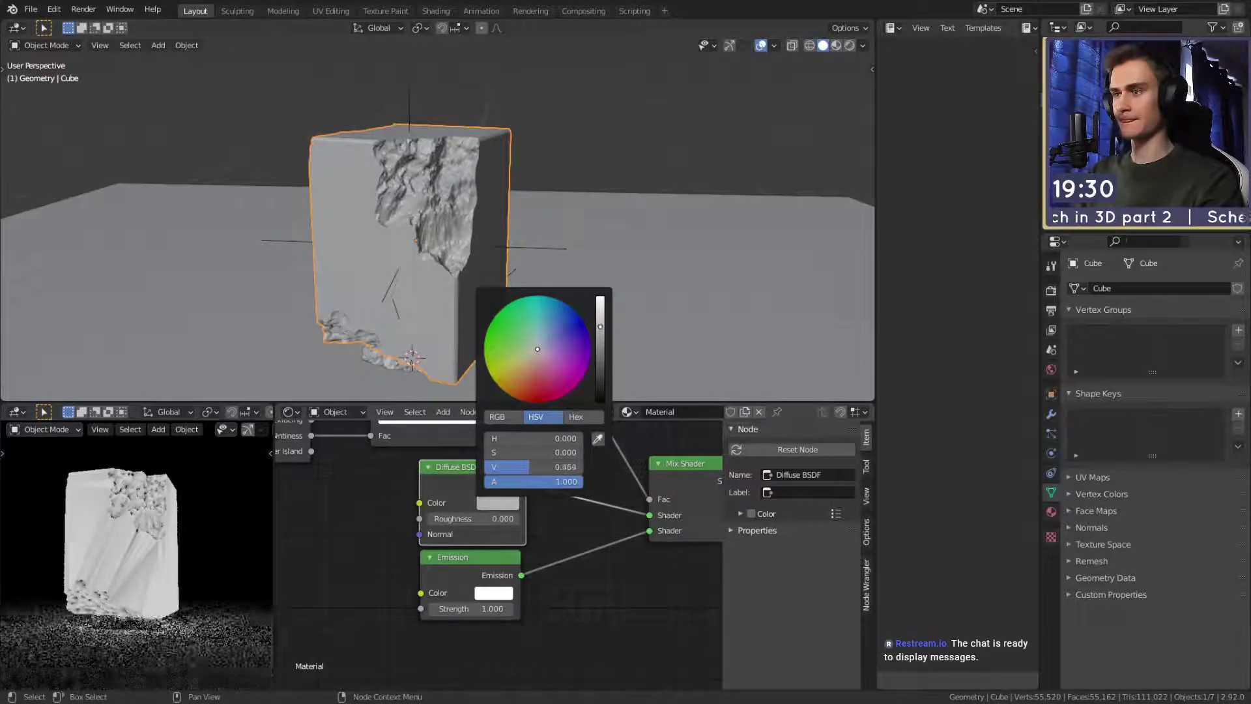
Select the small base rock under the block and save the file.
scroll(118, 601, down, 1)
scroll(135, 609, down, 2)
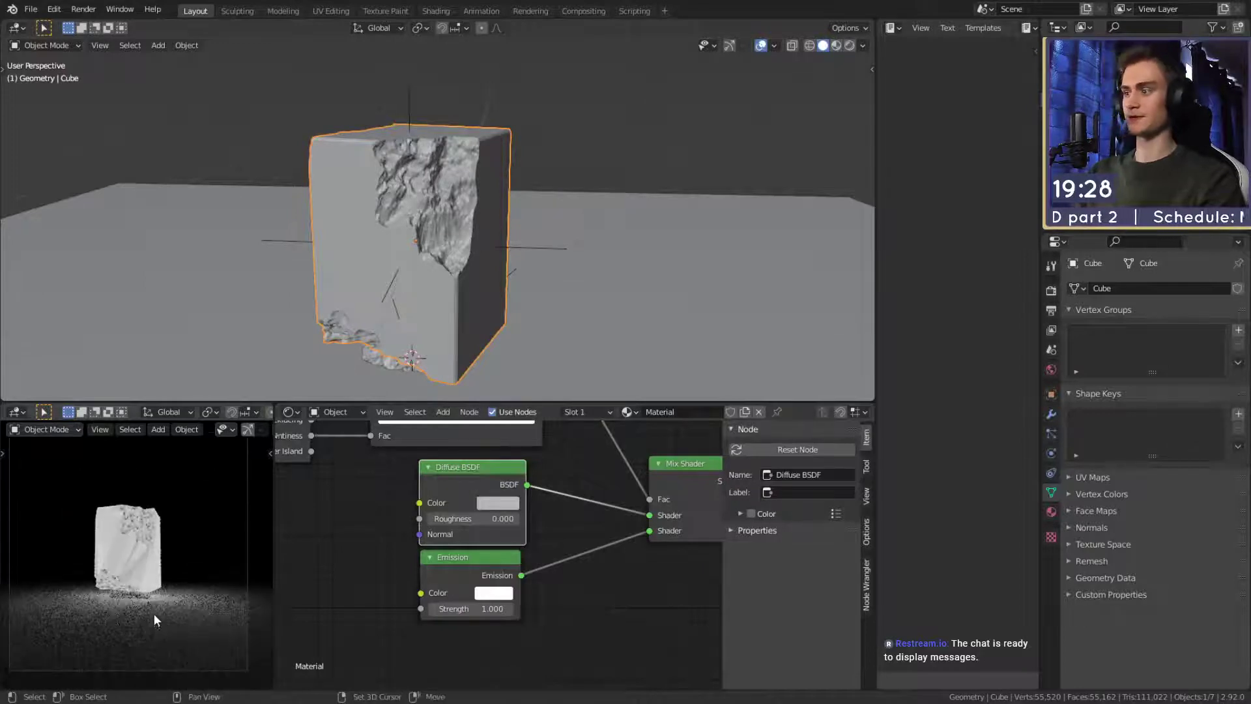
scroll(463, 268, up, 4)
middle_drag(463, 268, 456, 262)
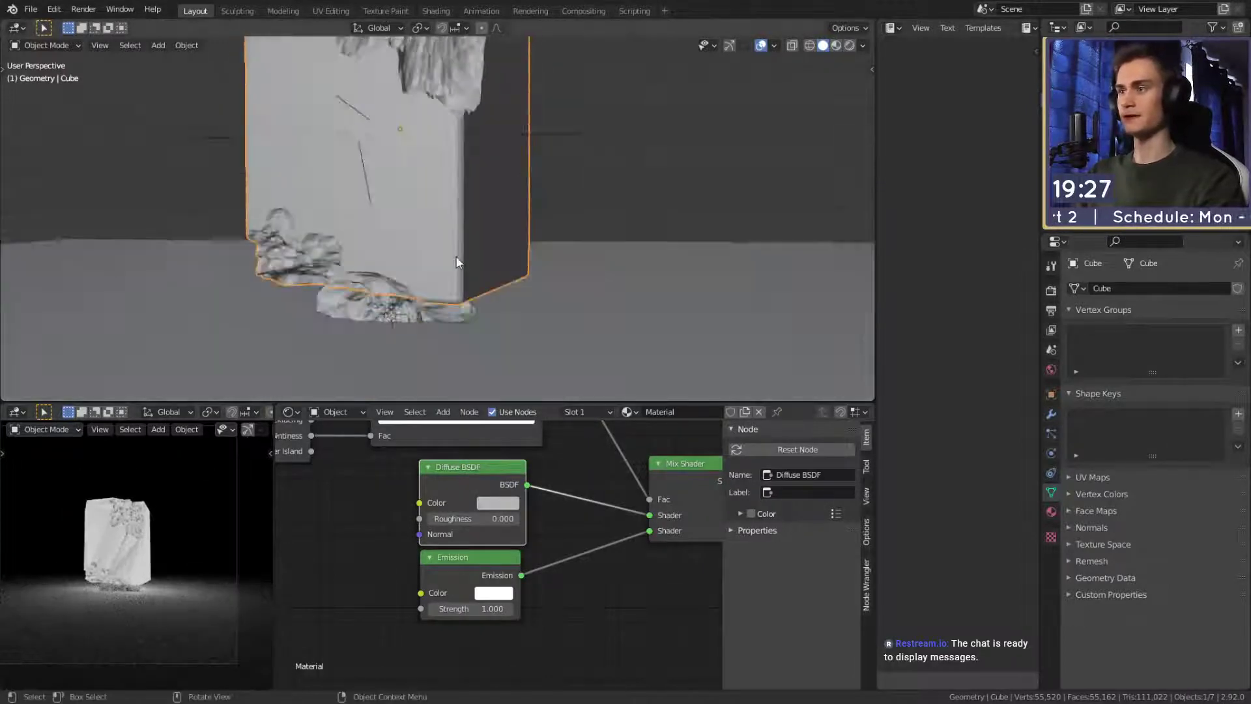
click(381, 317)
scroll(518, 303, down, 3)
middle_drag(519, 303, 511, 339)
scroll(511, 339, down, 2)
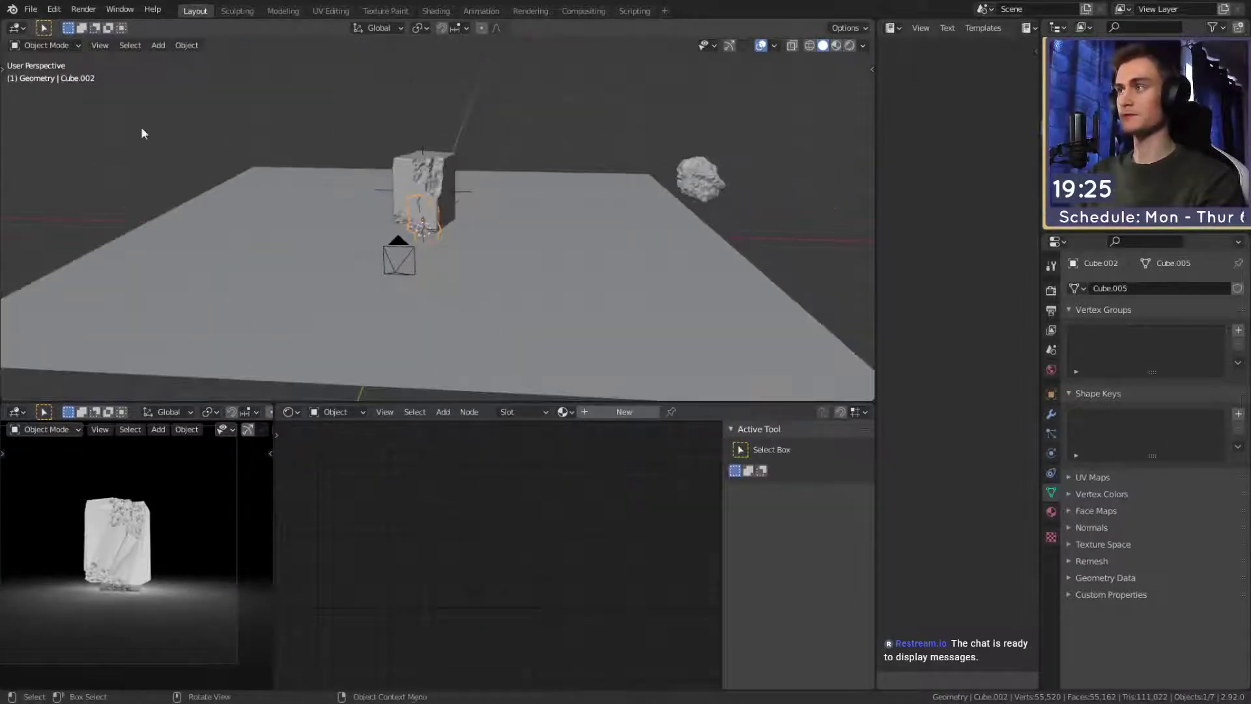
click(34, 13)
click(48, 102)
Try a level 2 Subdivision modifier on the ground plane and undo it.
click(584, 231)
middle_drag(583, 222, 550, 269)
key(ctrl+2)
click(1050, 413)
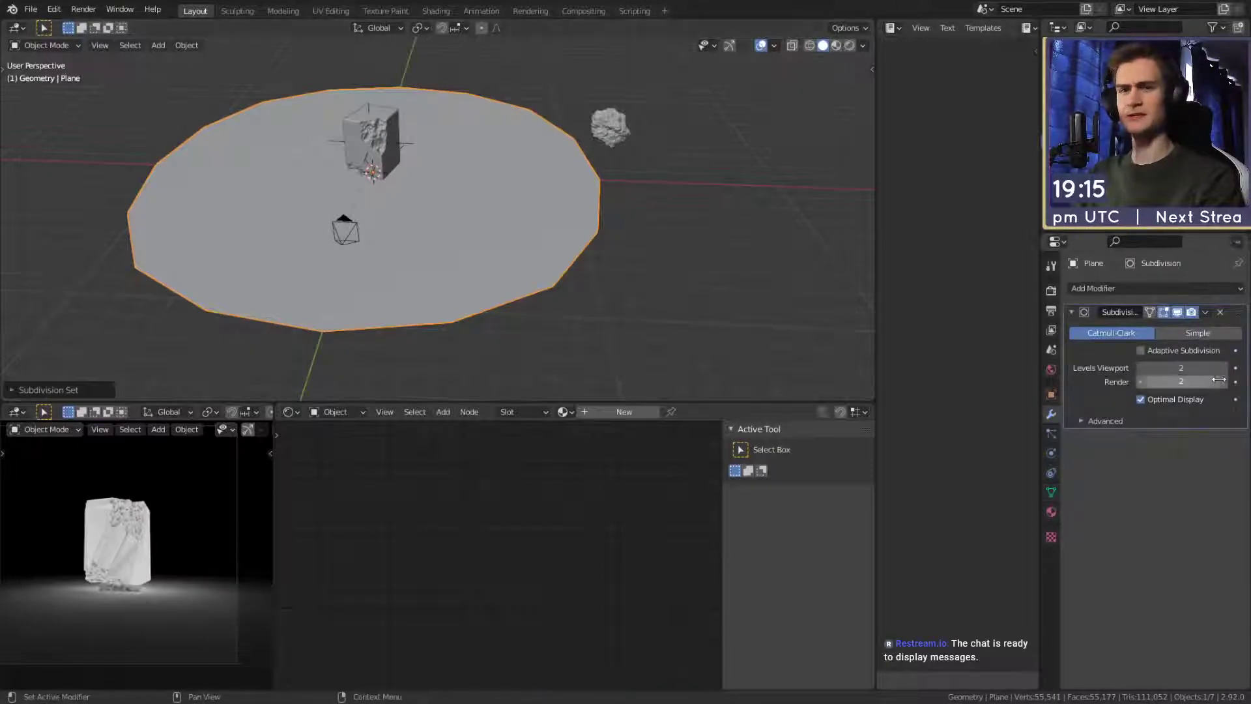
key(ctrl+z)
Save the file again and select the broken block to return to its material.
scroll(589, 251, up, 2)
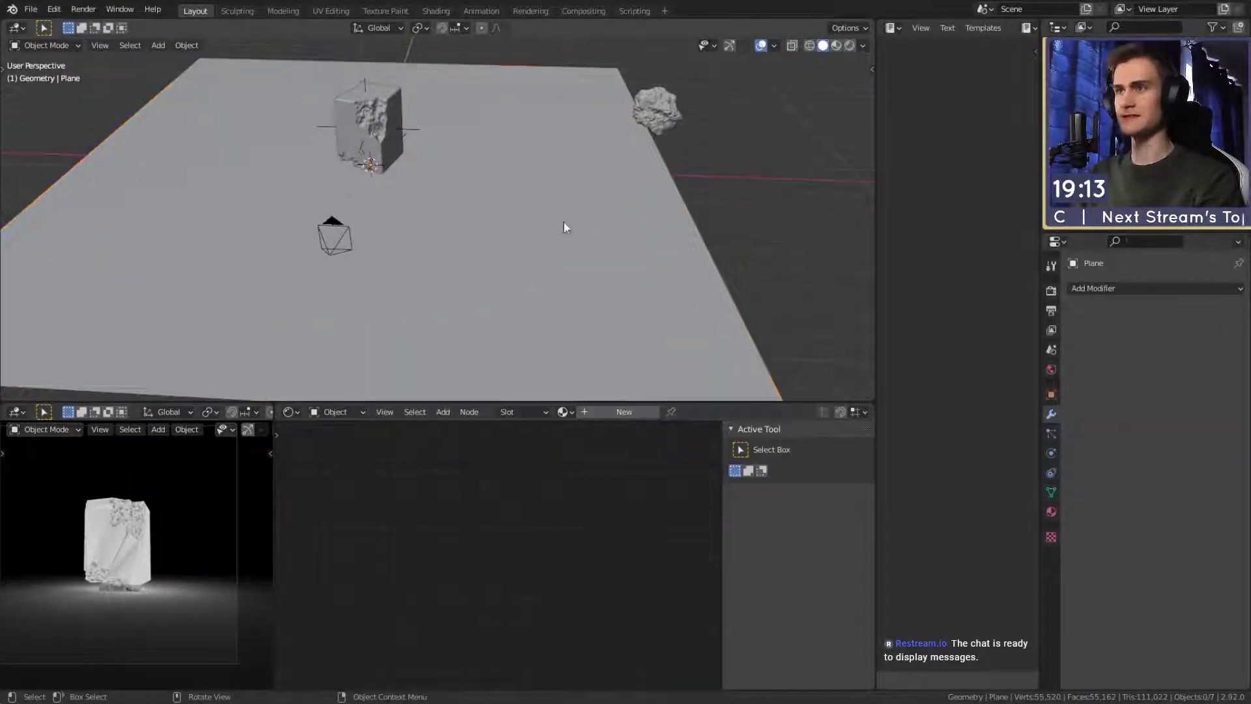
click(30, 8)
click(61, 100)
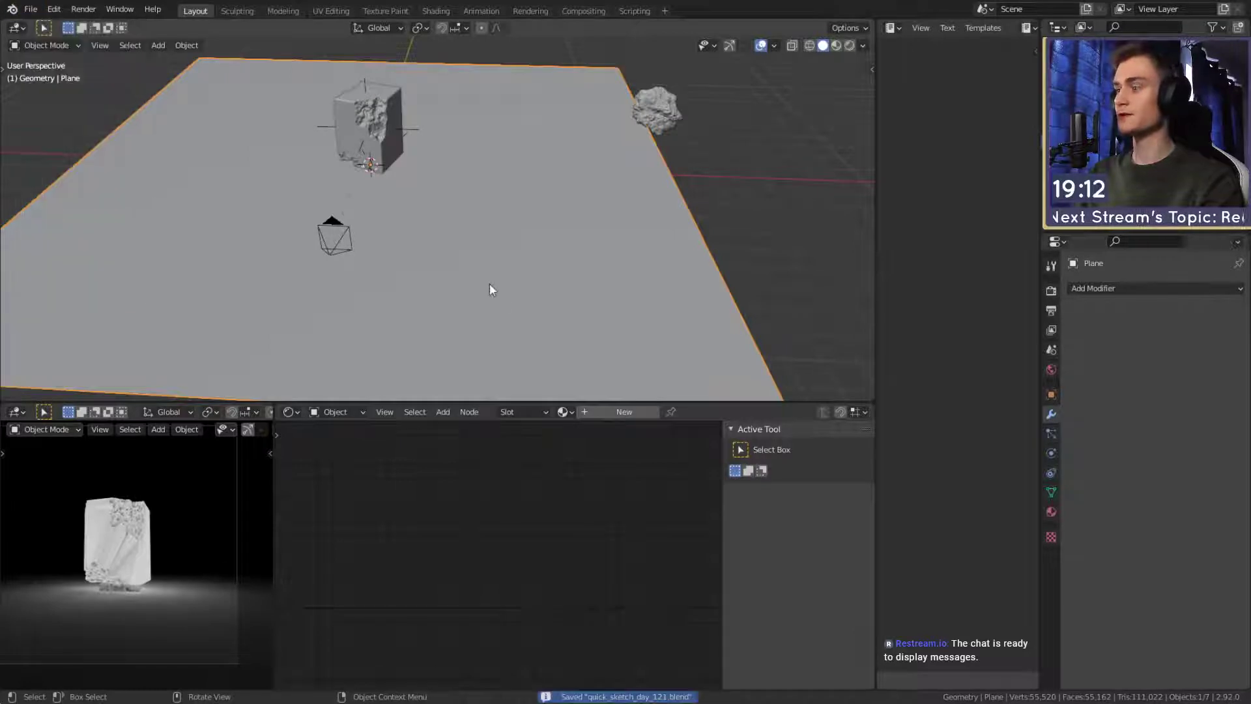
middle_drag(489, 282, 515, 245)
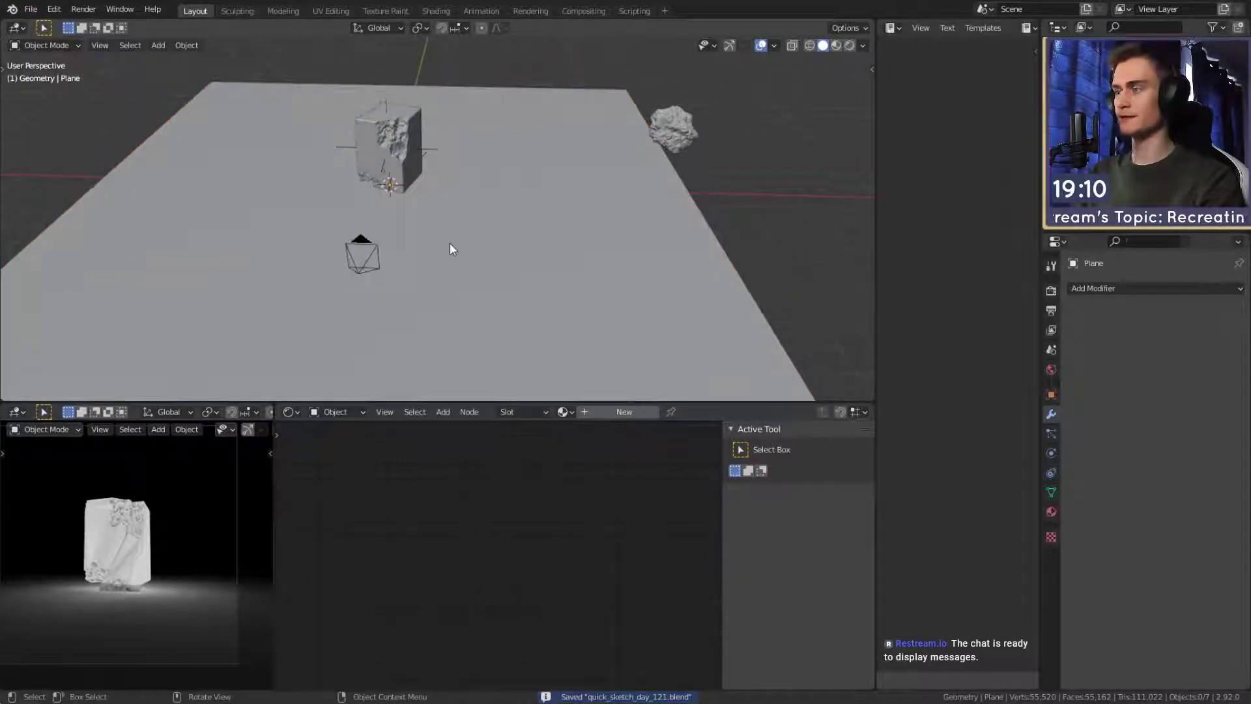
click(412, 173)
click(413, 176)
shift+middle_drag(446, 185, 467, 254)
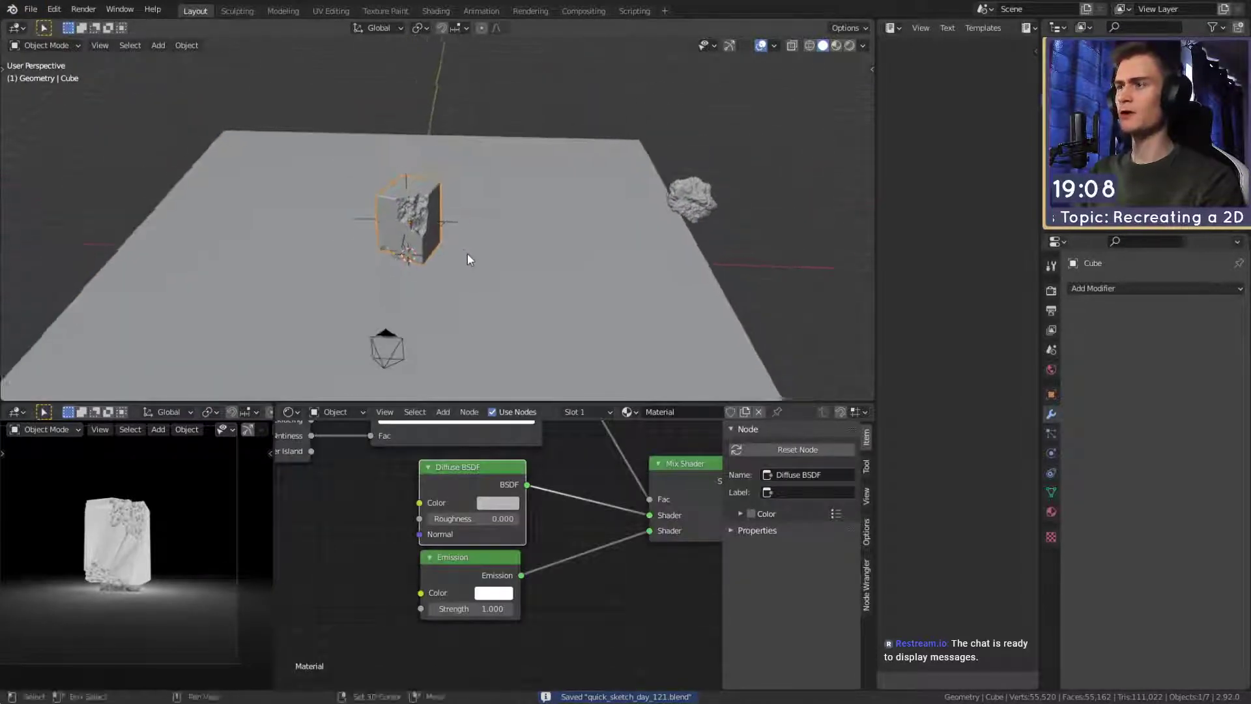
scroll(478, 260, up, 3)
middle_drag(469, 303, 513, 263)
scroll(514, 263, up, 2)
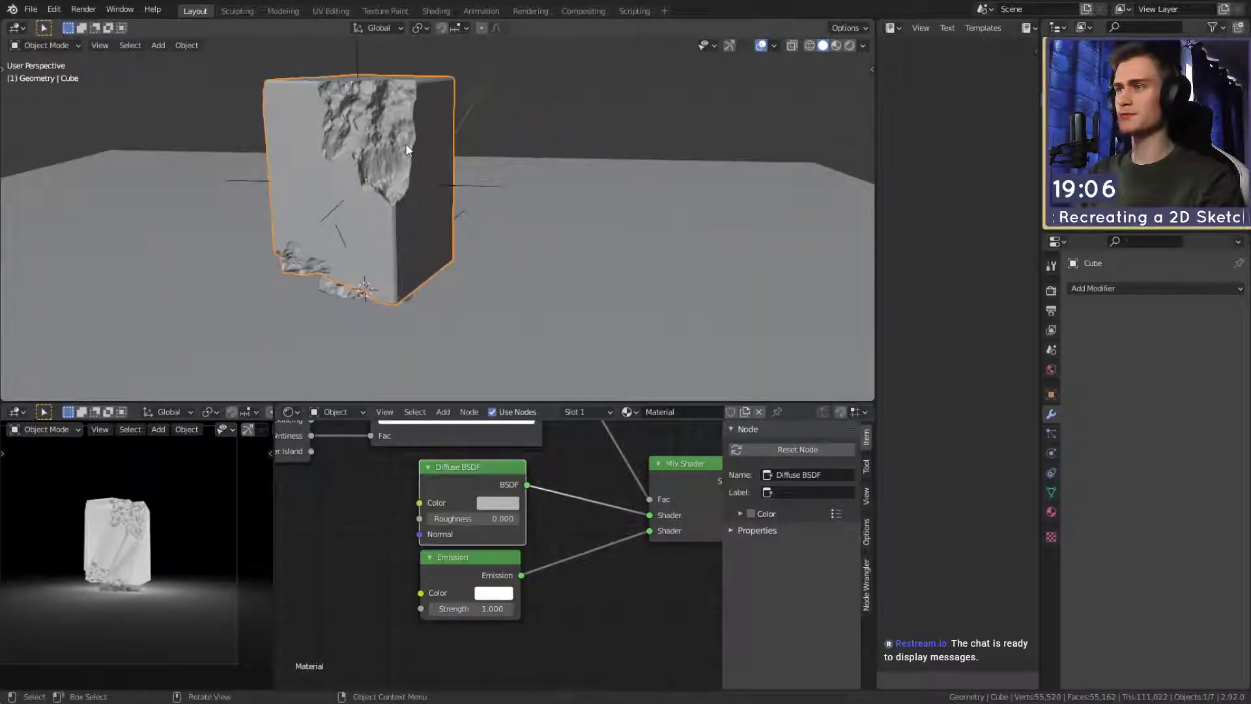
scroll(515, 550, down, 7)
middle_drag(568, 547, 647, 522)
scroll(485, 552, up, 5)
middle_drag(457, 552, 459, 549)
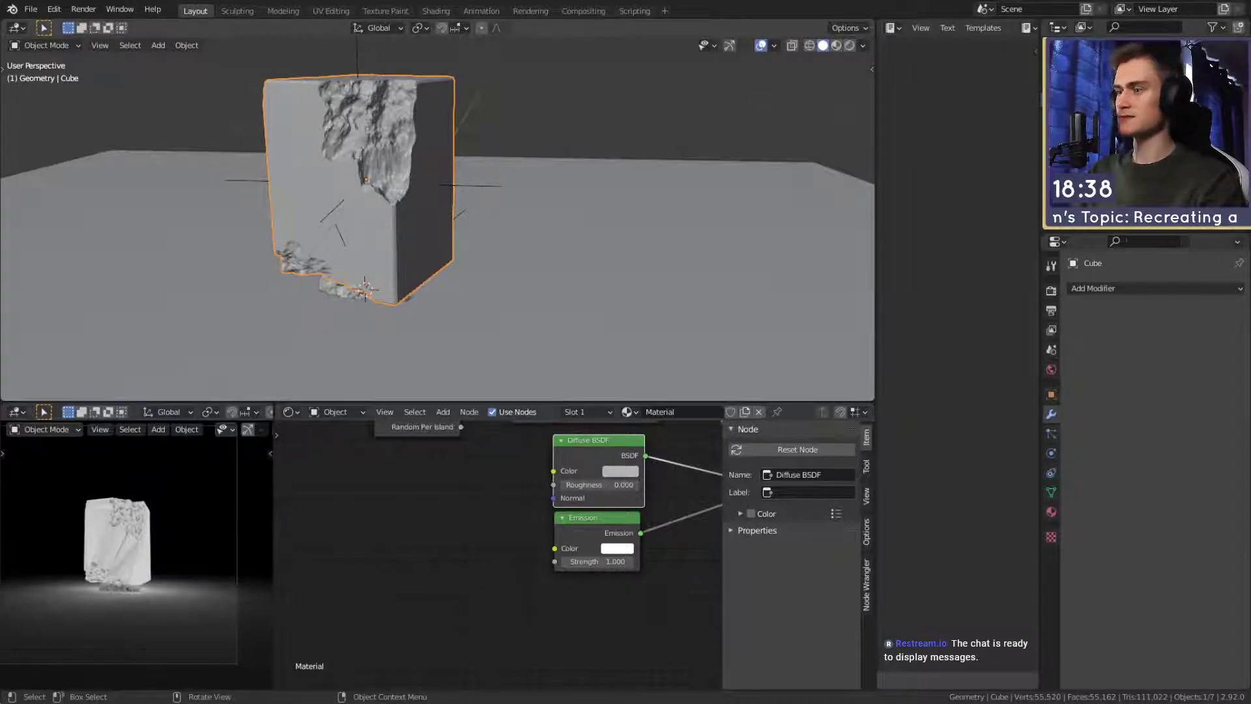
drag(422, 254, 374, 520)
drag(461, 532, 555, 548)
scroll(511, 588, down, 2)
middle_drag(511, 587, 599, 566)
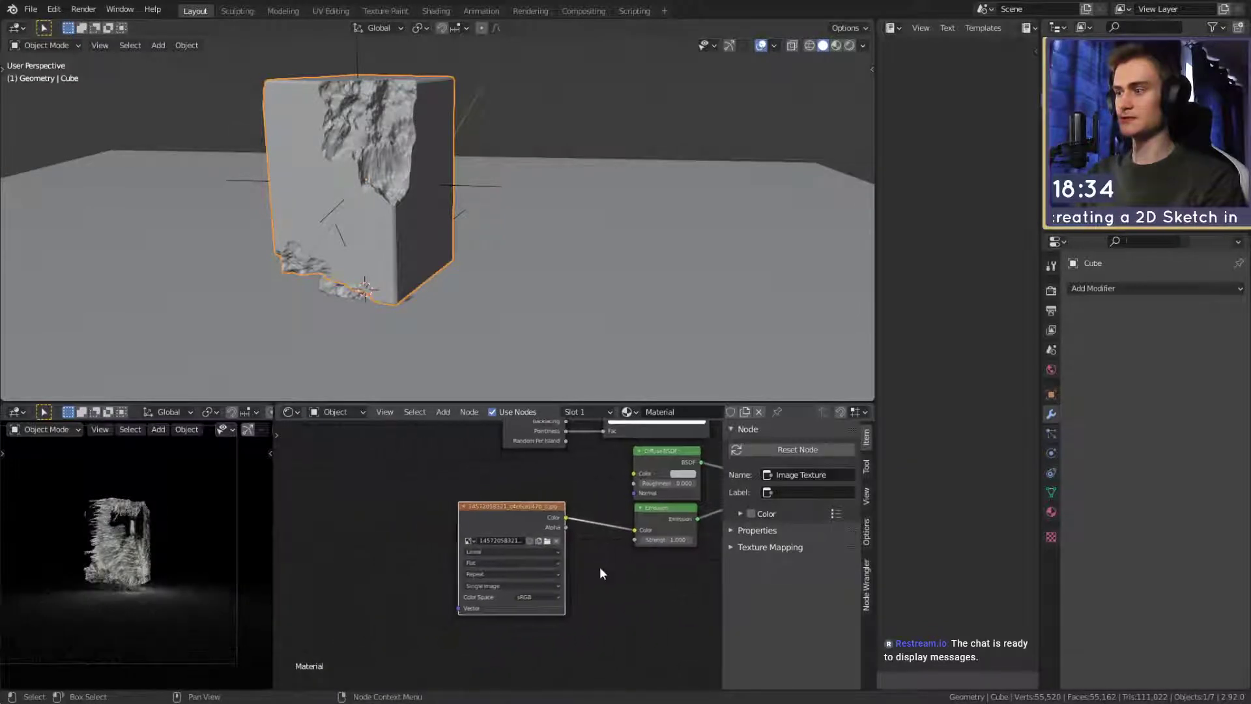
Add Mapping and Texture Coordinate nodes to the image texture and shift the texture nodes away from Emission.
scroll(600, 566, down, 1)
drag(498, 518, 491, 531)
key(ctrl+t)
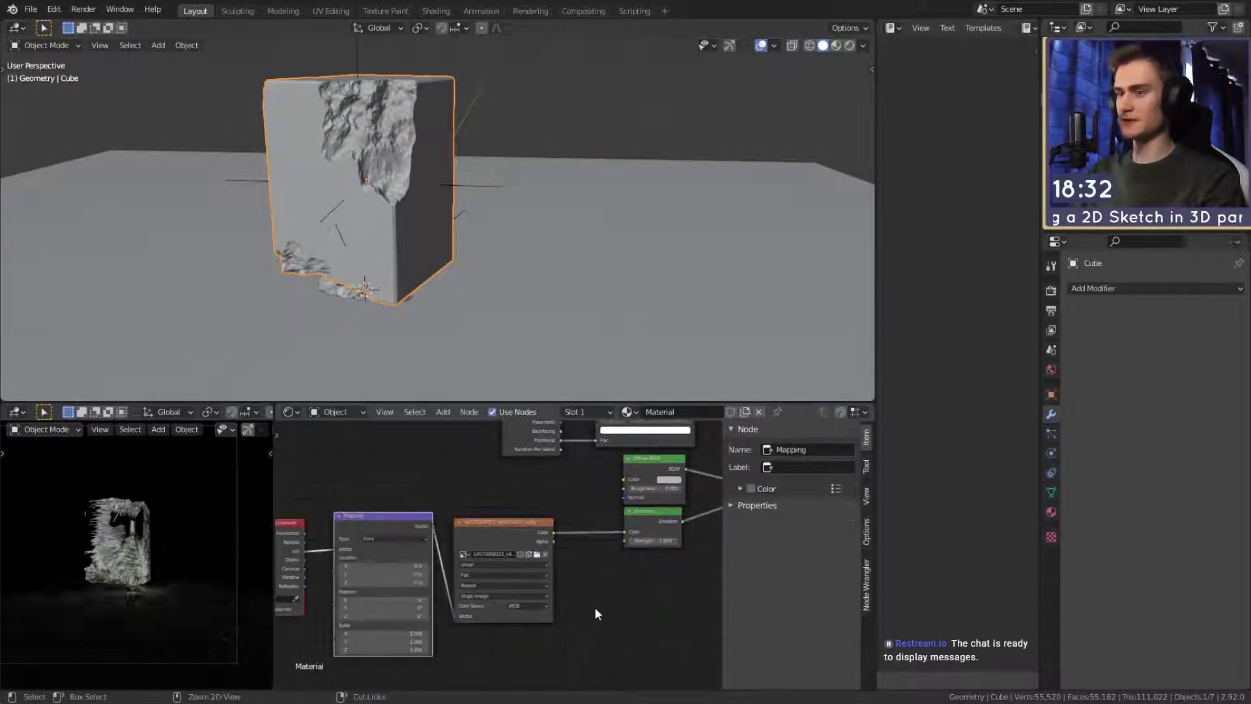
middle_drag(596, 607, 634, 574)
scroll(637, 548, up, 1)
drag(444, 503, 320, 503)
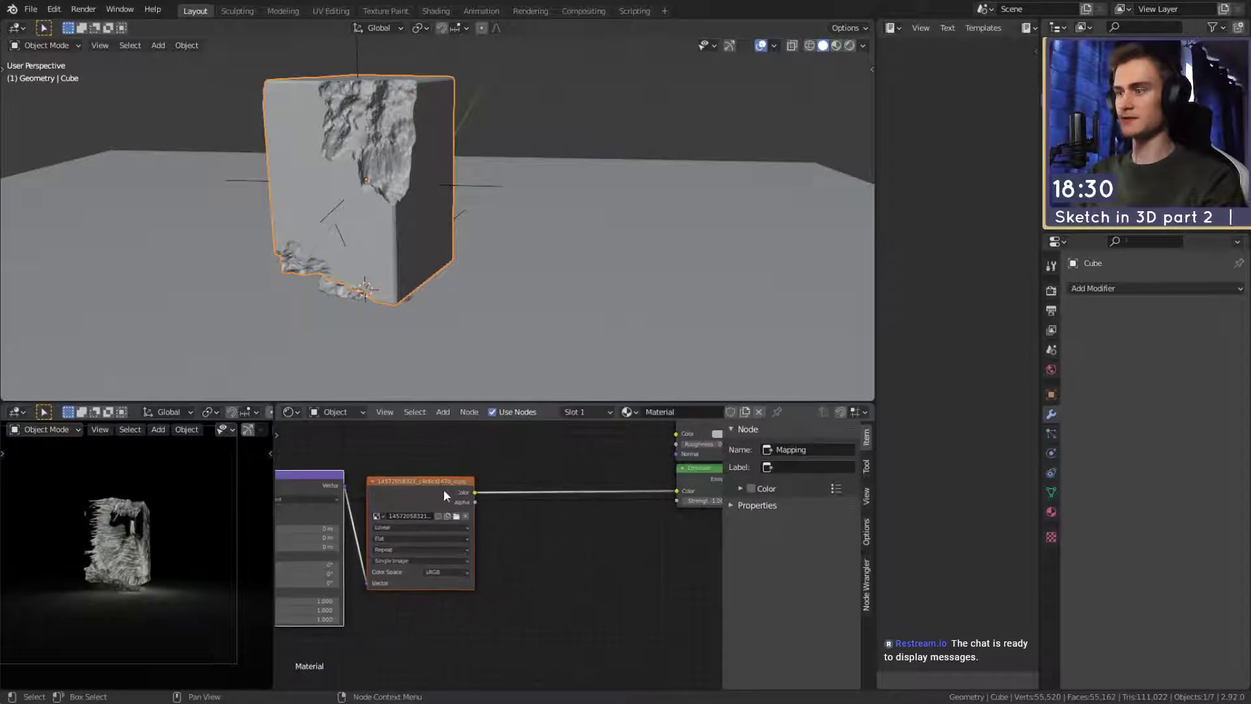
click(523, 516)
Insert a Hue Saturation Value node between the image texture and the Emission shader.
middle_drag(525, 516, 474, 513)
key(shift+a)
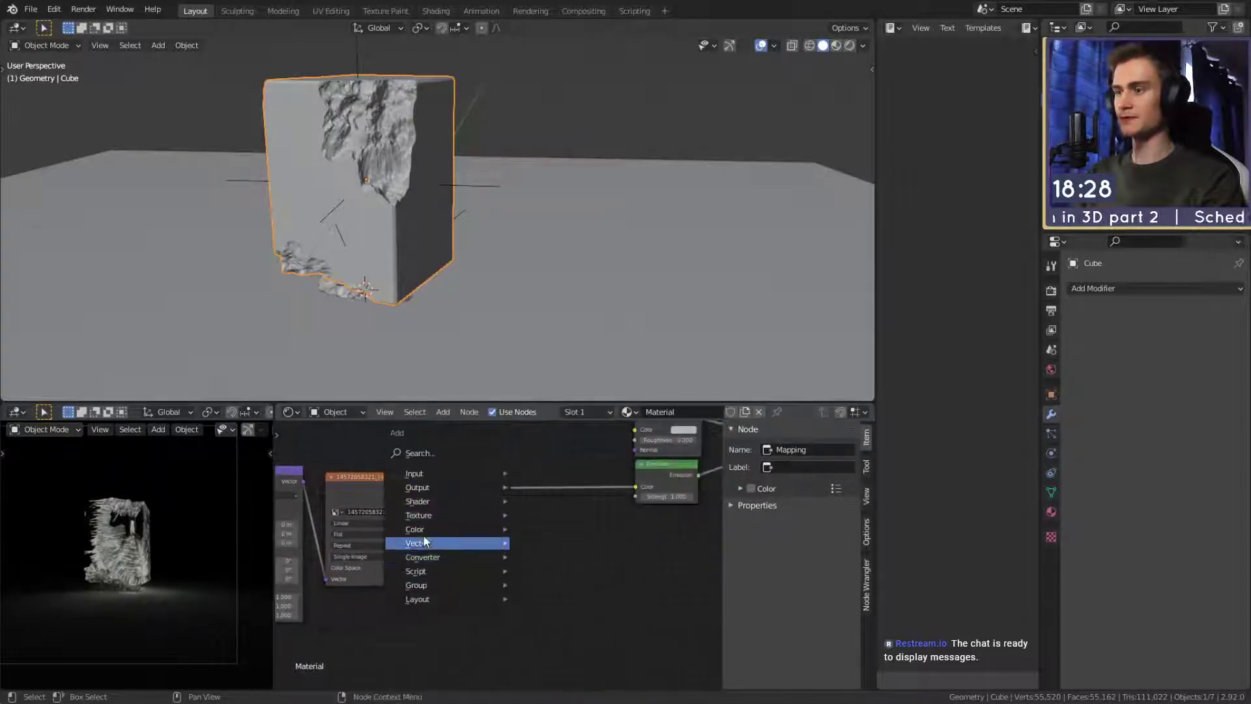
mouse_move(430, 528)
click(561, 558)
click(568, 539)
Set the Hue Saturation Value node's Saturation to 0.
scroll(572, 533, up, 2)
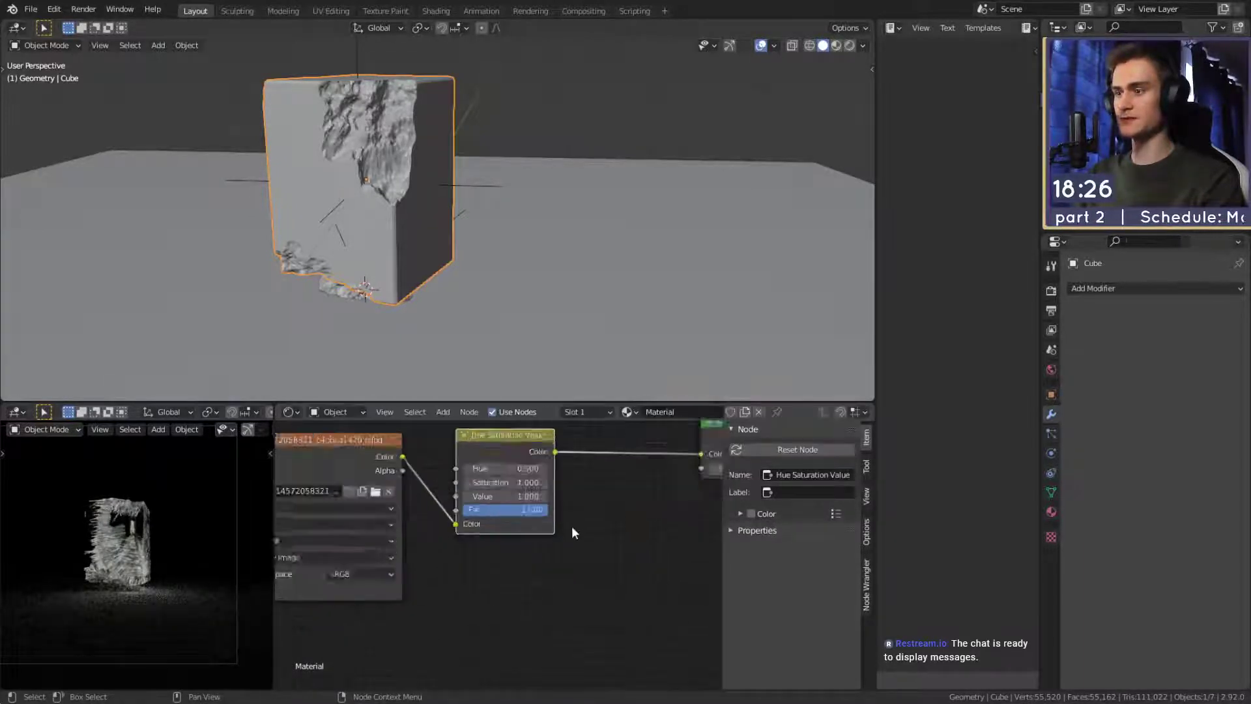
scroll(505, 544, up, 2)
click(513, 470)
text(0)
key(Return)
scroll(497, 550, down, 2)
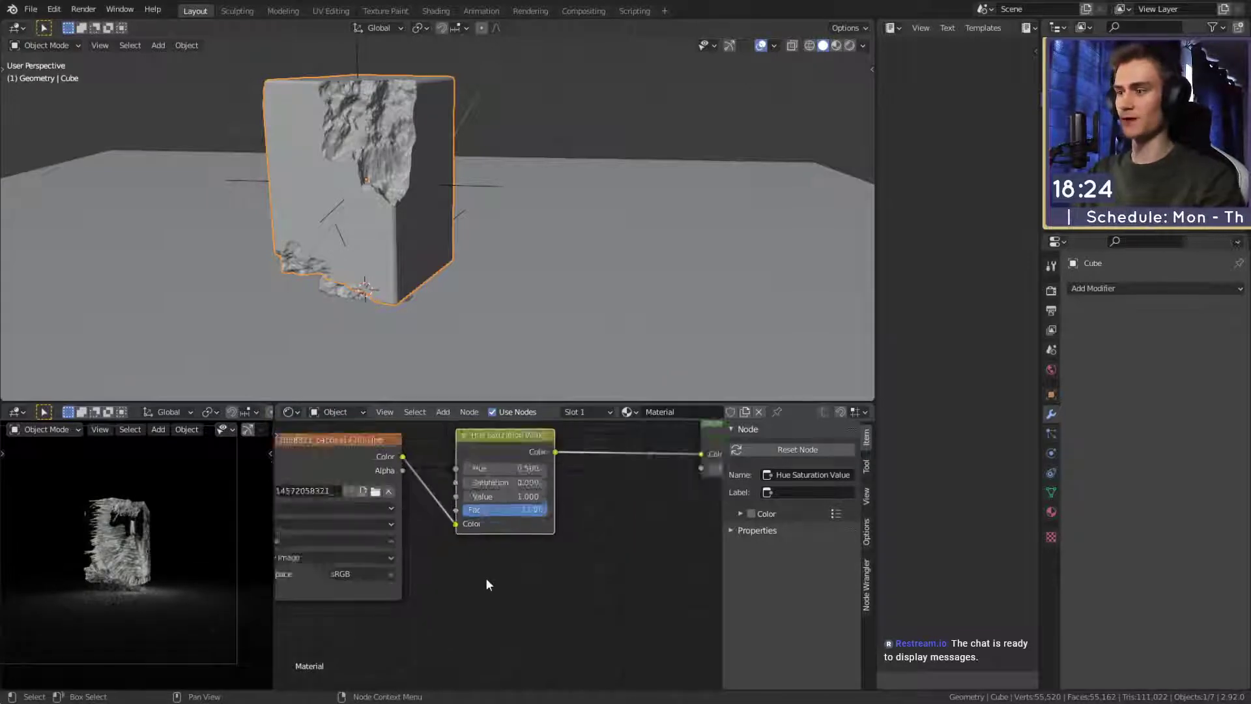
Set the Mapping node's scale to 0.400 on all axes and its location to X 0.55 m and Y 0.15 m.
scroll(488, 580, down, 4)
middle_drag(517, 586, 669, 568)
middle_drag(516, 631, 618, 631)
scroll(496, 541, up, 4)
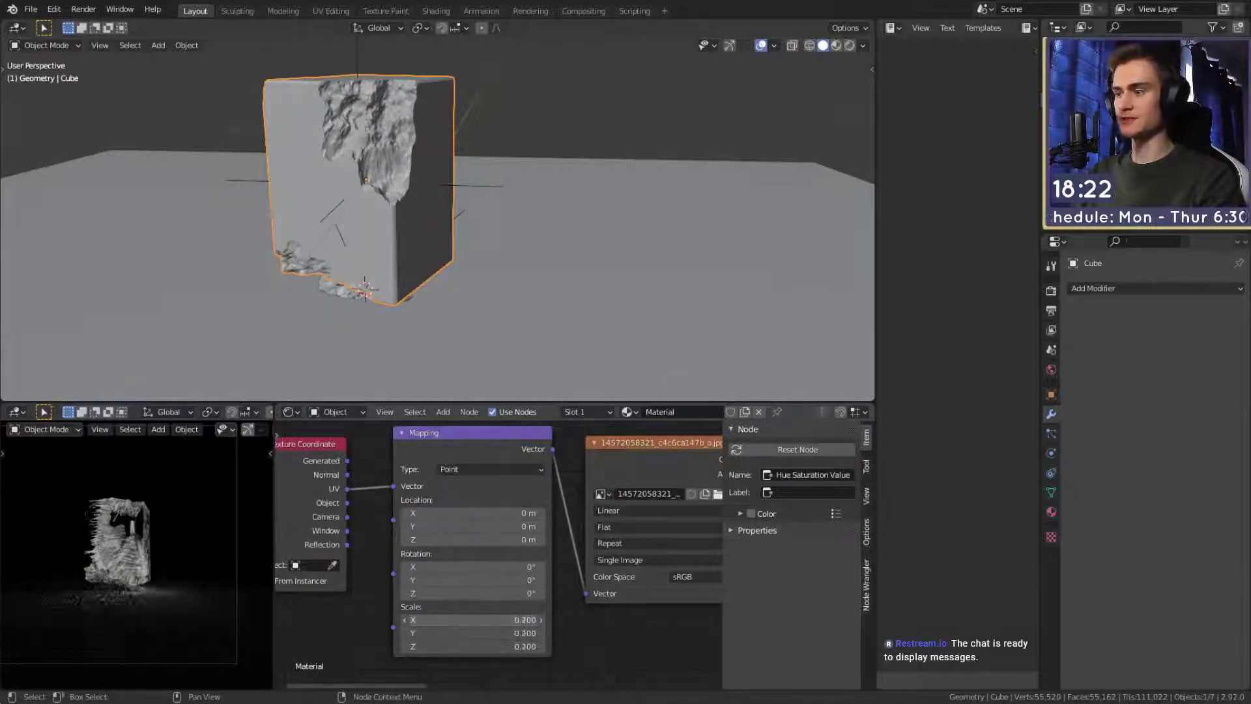
mouse_move(478, 620)
mouse_down()
mouse_move(459, 620)
mouse_move(486, 623)
mouse_up()
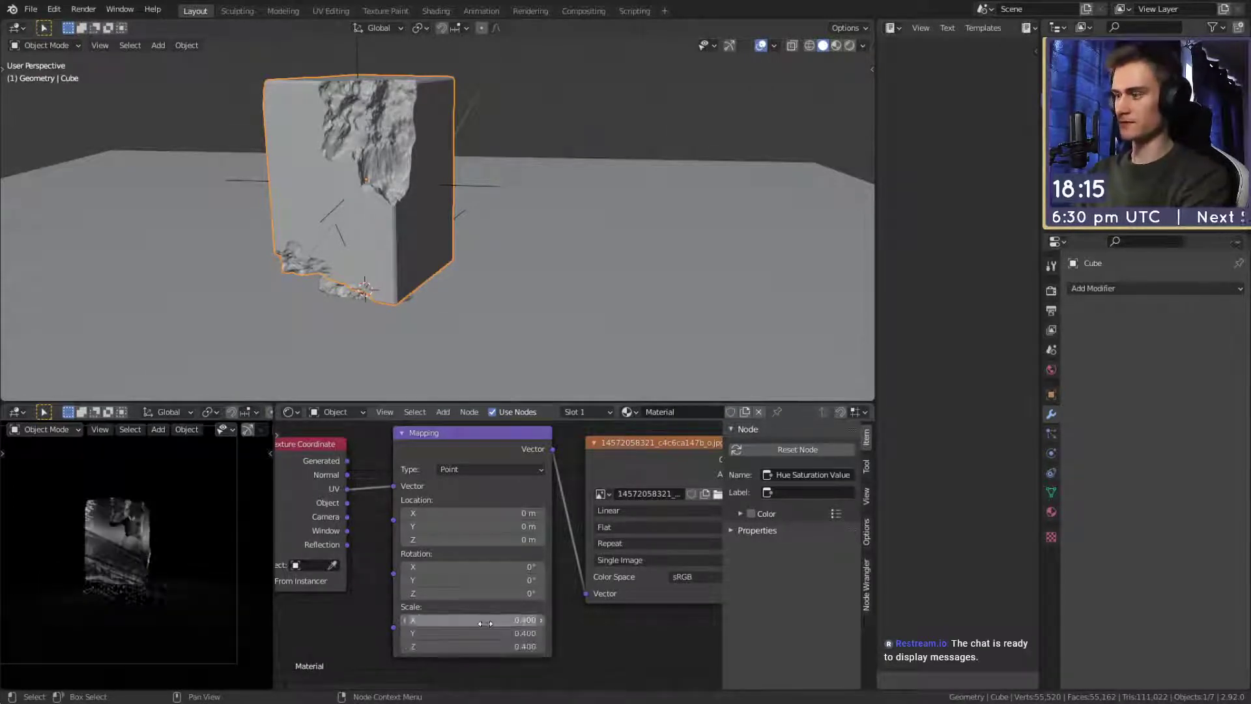
mouse_move(459, 515)
mouse_down()
mouse_move(492, 514)
mouse_move(476, 525)
mouse_up()
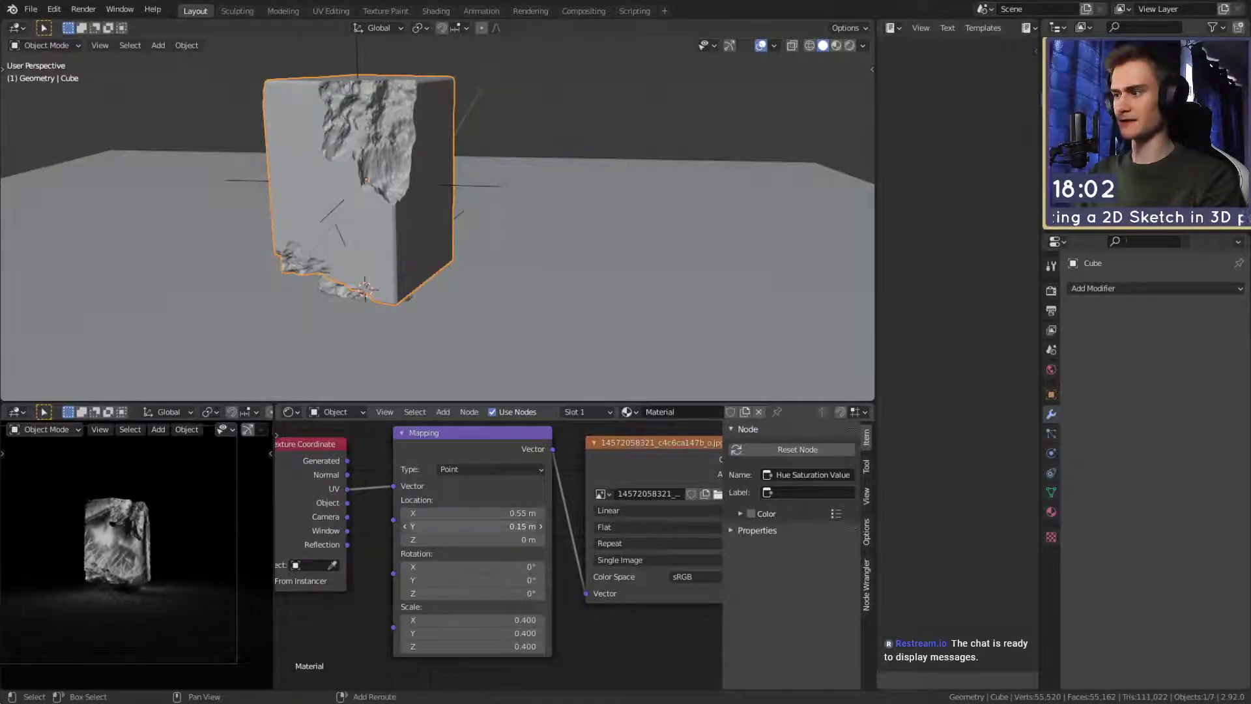
Move the block material's texture, mapping and Hue Saturation Value nodes as a group away from the Emission shader to make room.
scroll(569, 645, down, 2)
scroll(569, 639, down, 5)
middle_drag(569, 639, 511, 624)
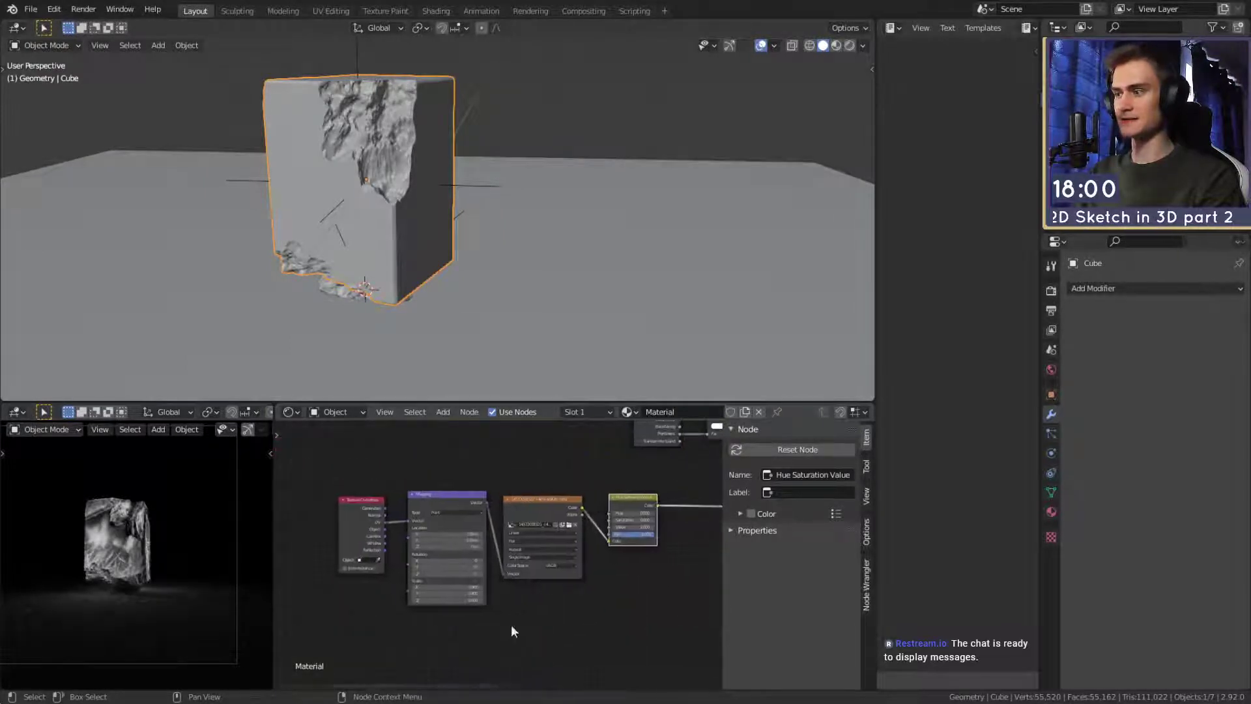
drag(555, 452, 547, 490)
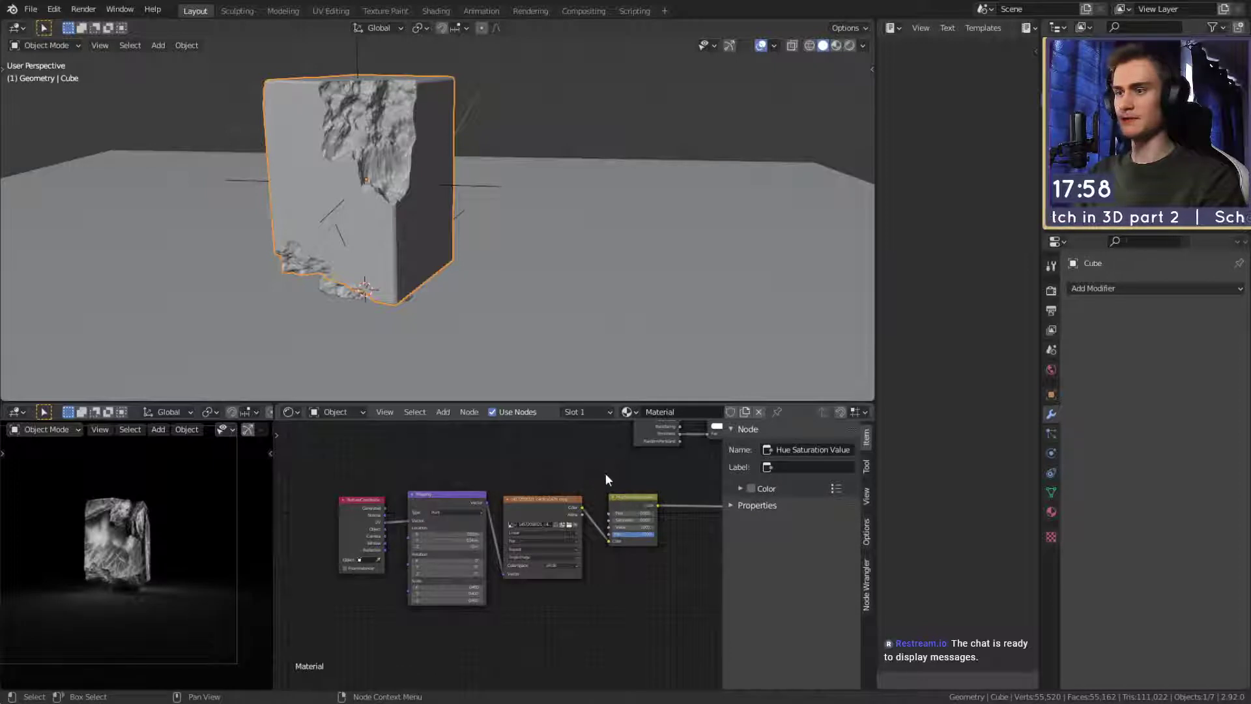
middle_drag(621, 481, 541, 482)
drag(568, 465, 316, 511)
drag(553, 498, 470, 492)
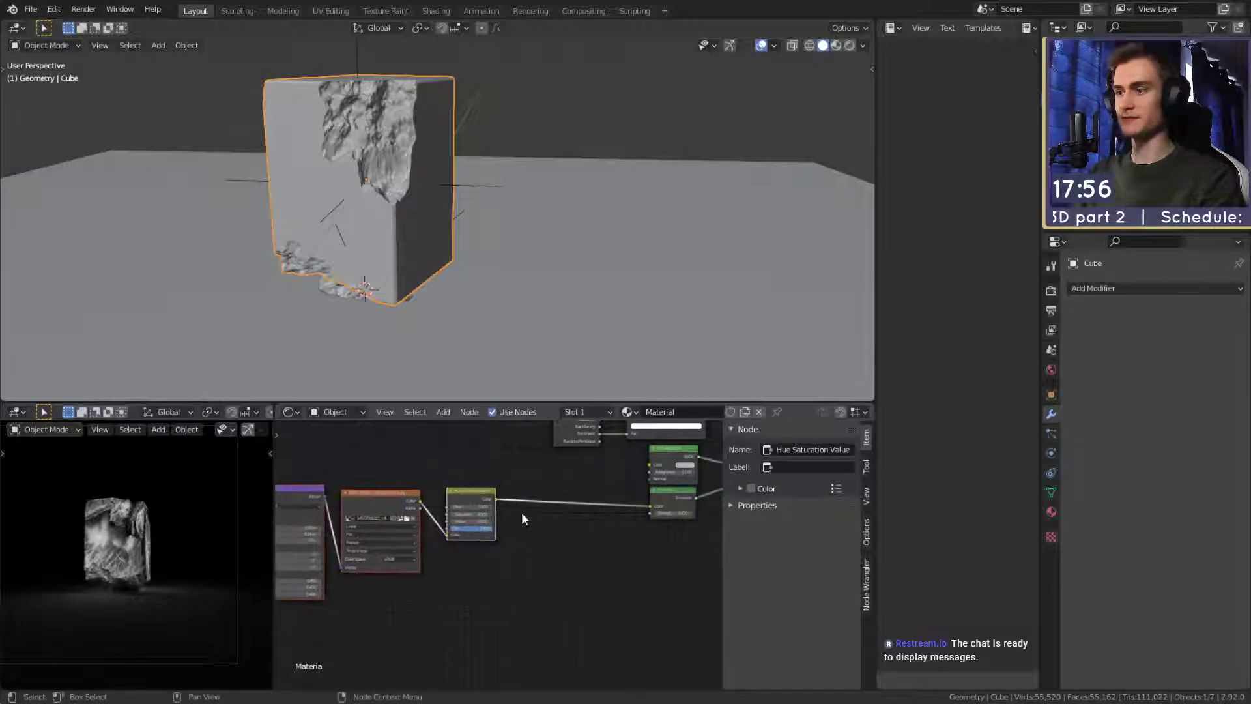
Insert a ColorRamp node between the Hue Saturation Value node and the Emission shader.
scroll(521, 518, up, 3)
middle_drag(558, 540, 505, 555)
key(shift+a)
mouse_move(490, 560)
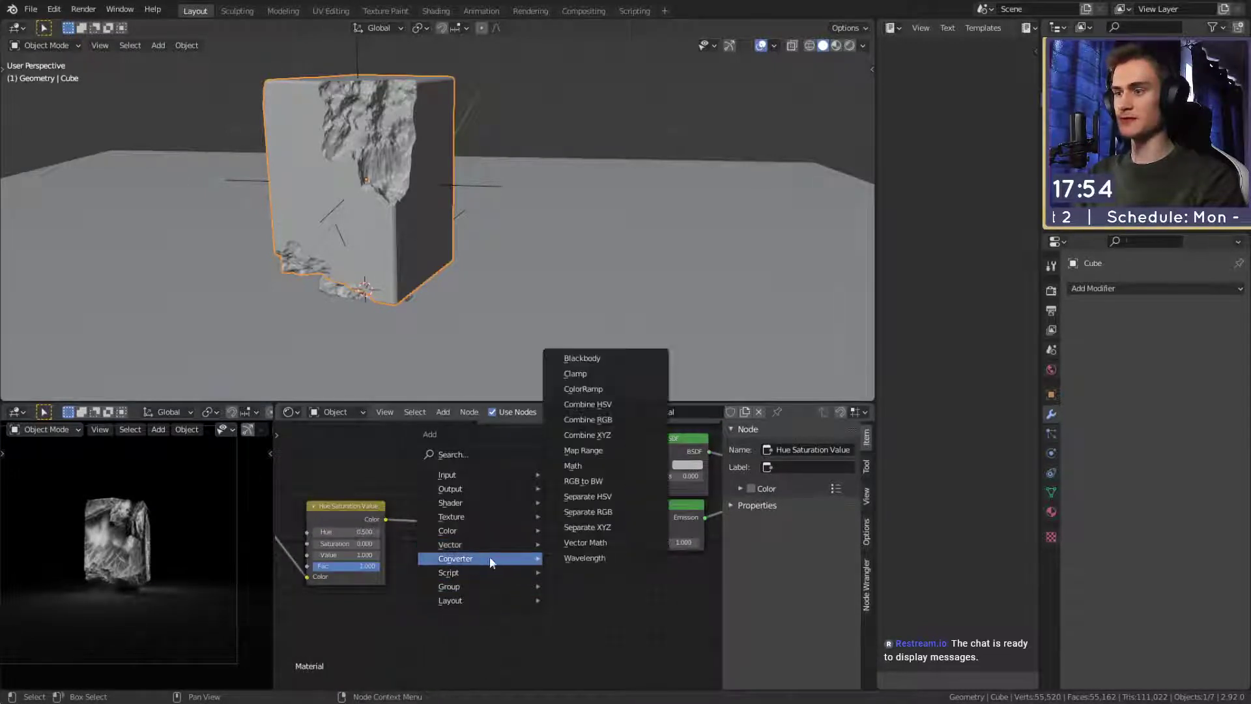
click(585, 389)
click(435, 495)
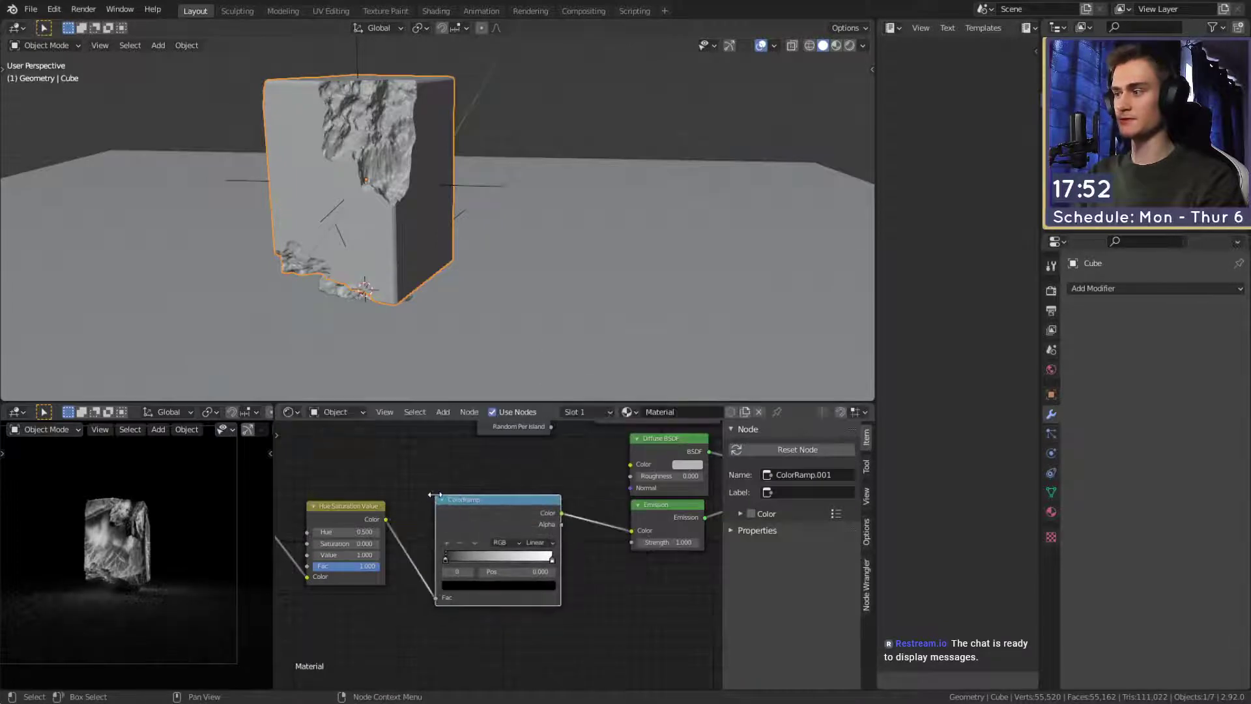
Move the new ColorRamp's white stop close to its black stop to brighten the block's emission texture.
scroll(536, 583, up, 4)
drag(577, 525, 274, 531)
scroll(520, 566, down, 6)
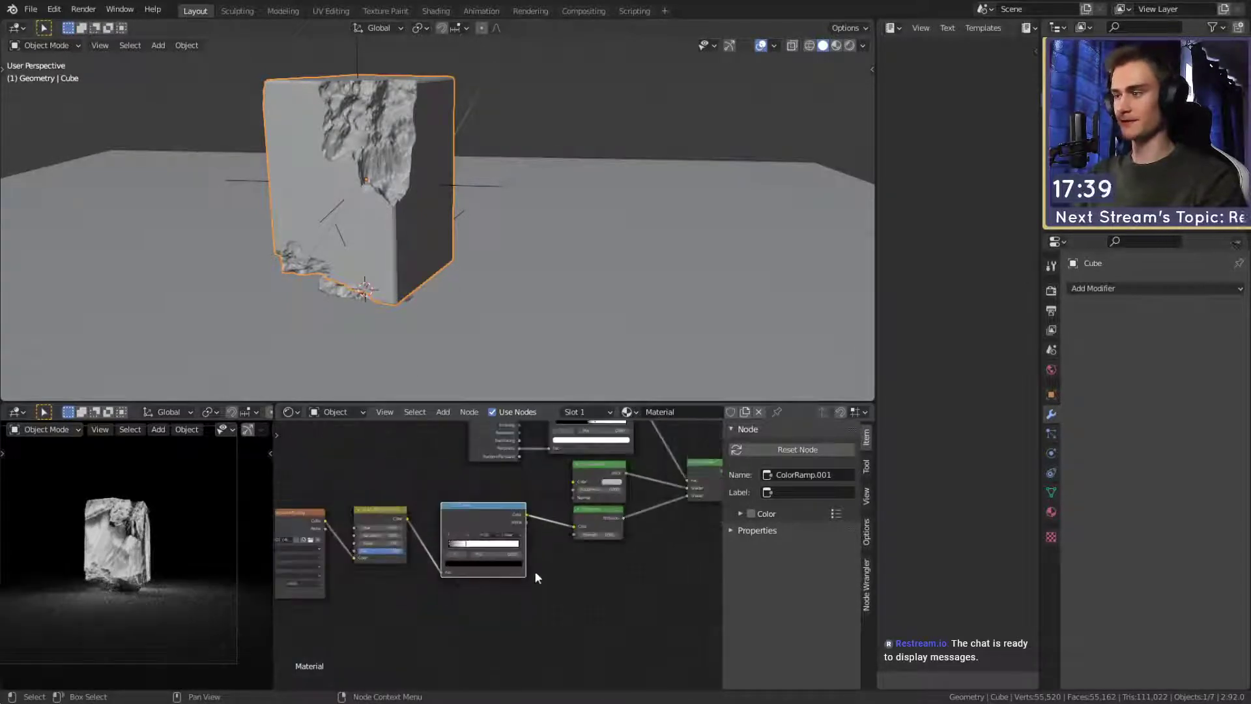
middle_drag(534, 570, 584, 557)
Select the ground plane and set its Principled BSDF Base Color to black and Roughness to 0.455.
scroll(461, 313, up, 3)
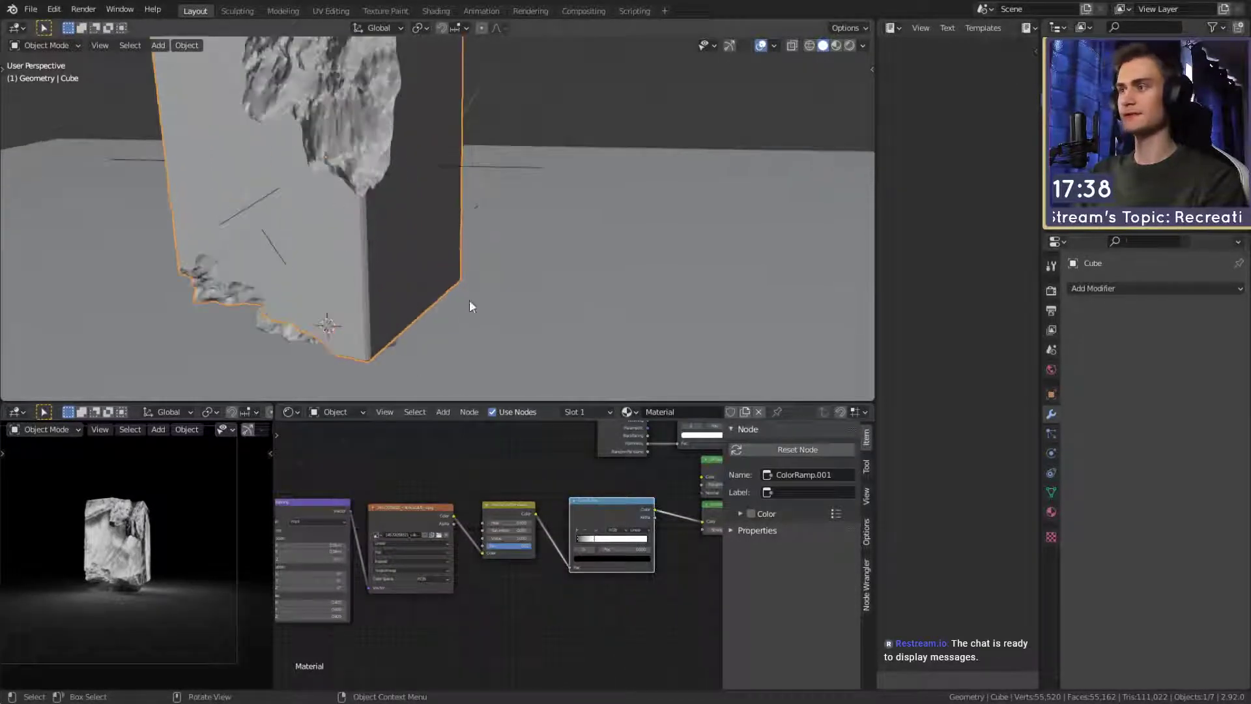
shift+middle_drag(469, 299, 528, 202)
scroll(509, 272, down, 6)
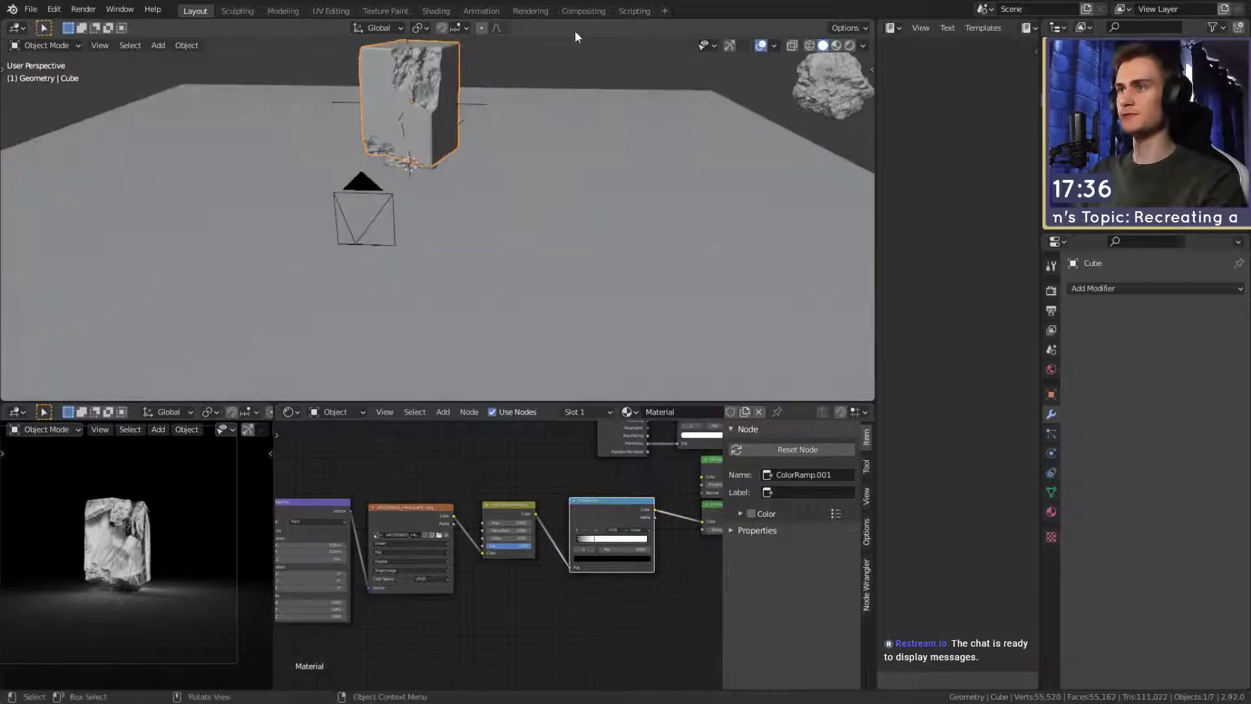
click(563, 183)
click(610, 413)
scroll(605, 558, down, 6)
middle_drag(580, 556, 433, 558)
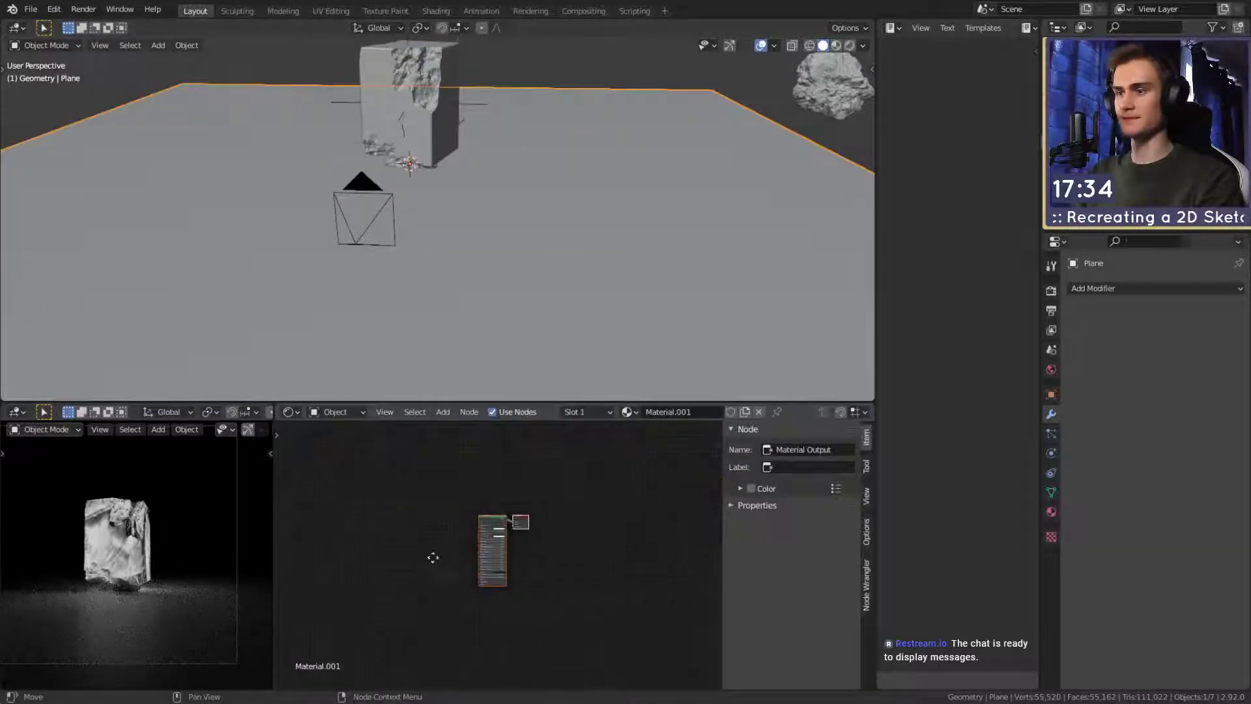
scroll(546, 555, up, 8)
scroll(556, 552, up, 3)
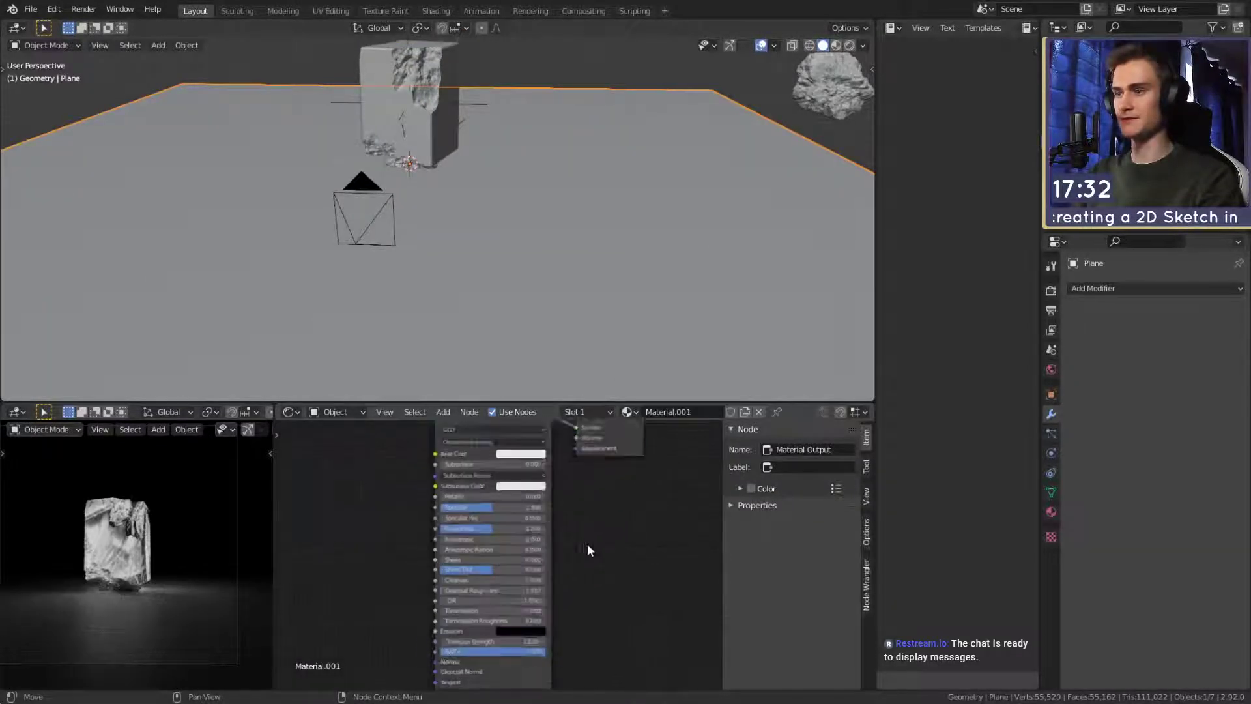
click(522, 445)
drag(585, 309, 586, 370)
scroll(637, 460, down, 1)
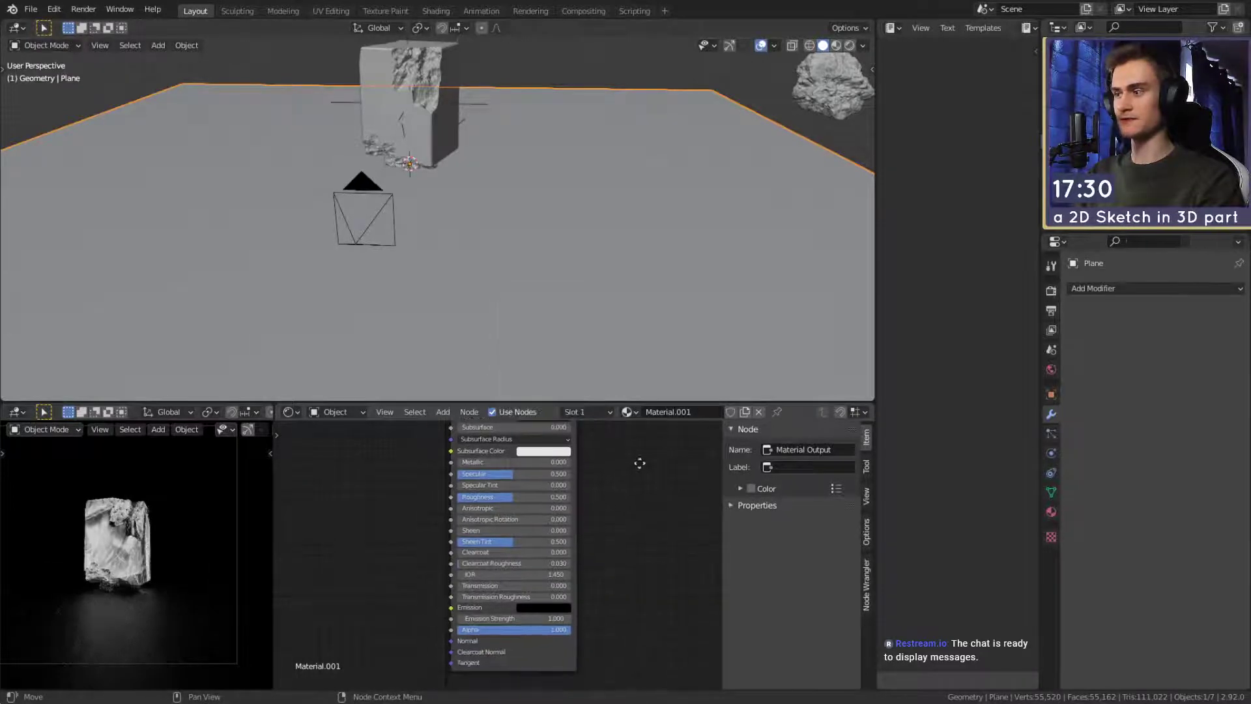
scroll(635, 546, up, 1)
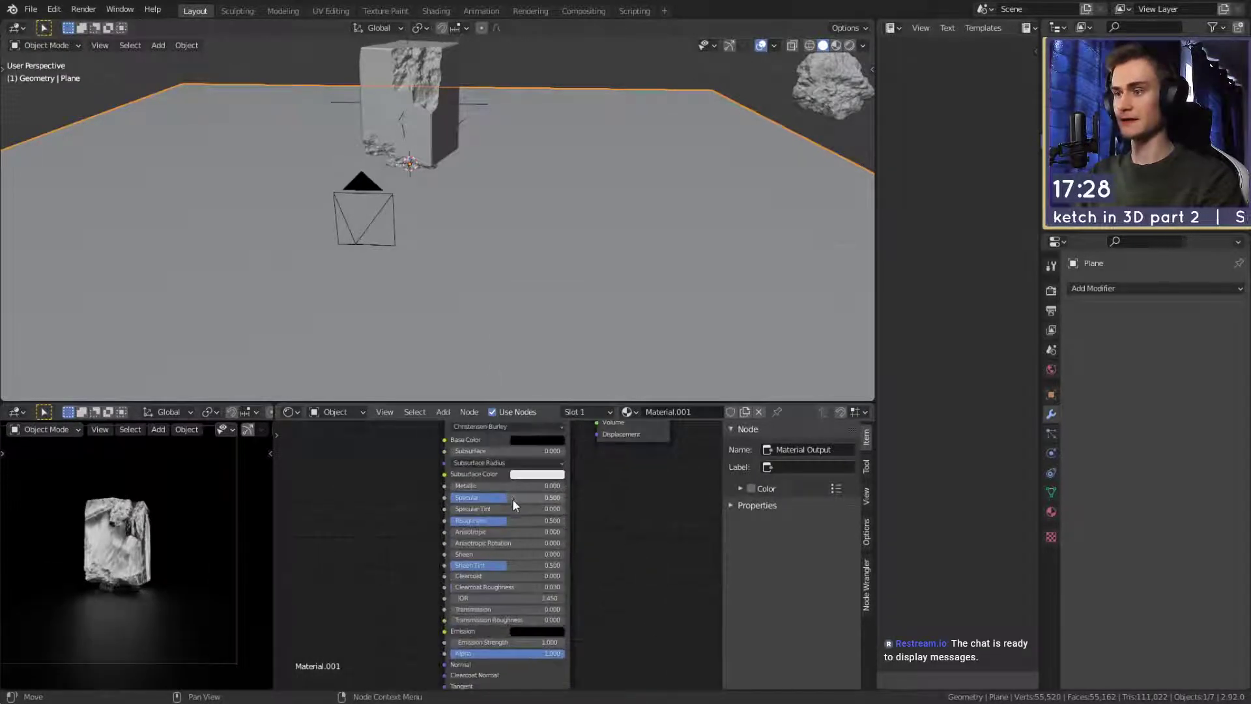
mouse_move(515, 521)
mouse_down()
mouse_move(462, 521)
mouse_move(502, 520)
mouse_up()
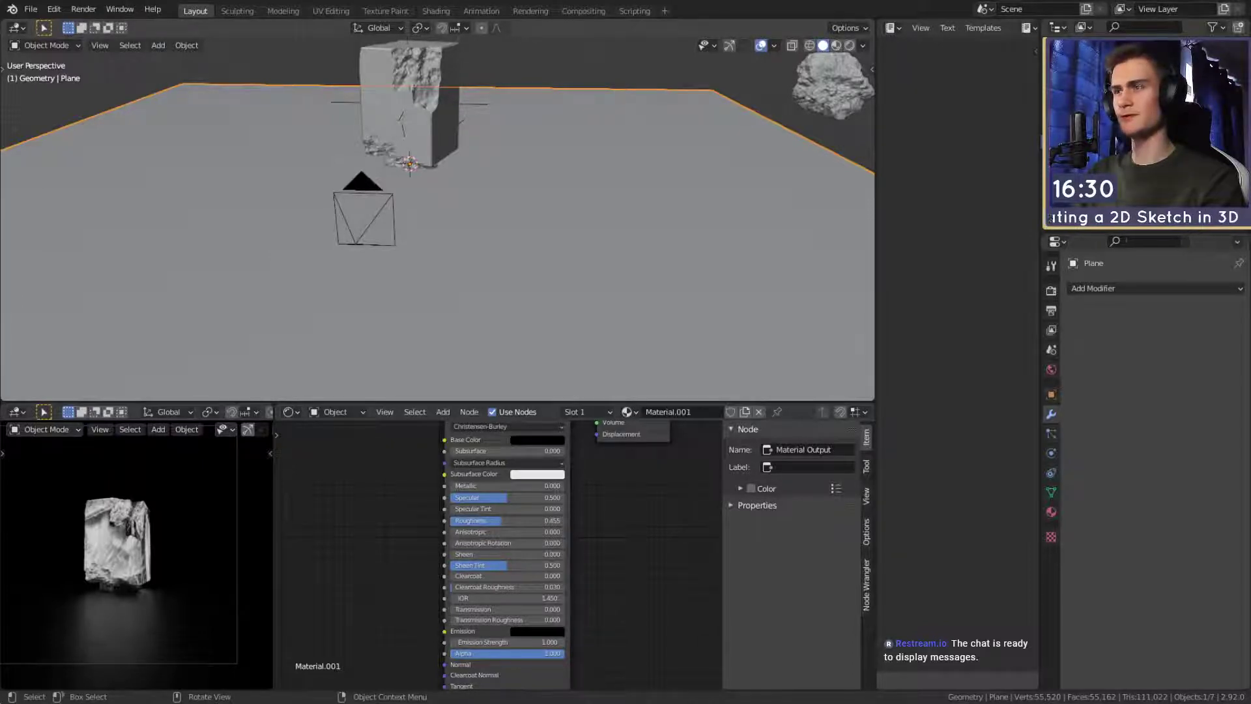
Add the brown_mud_leaves_01_rough_4k.png image texture to the ground material and connect its Color to Roughness.
drag(277, 596, 330, 594)
middle_drag(355, 539, 511, 478)
drag(559, 533, 596, 459)
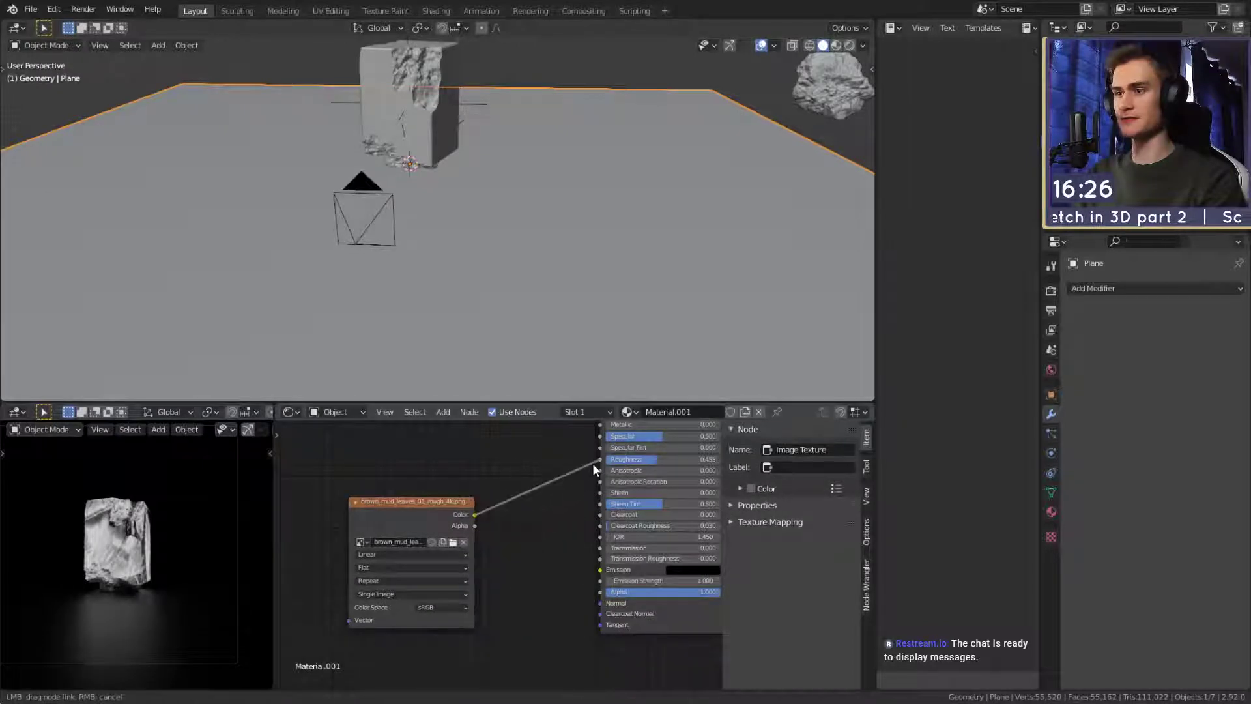
middle_drag(549, 523, 583, 534)
drag(442, 527, 398, 475)
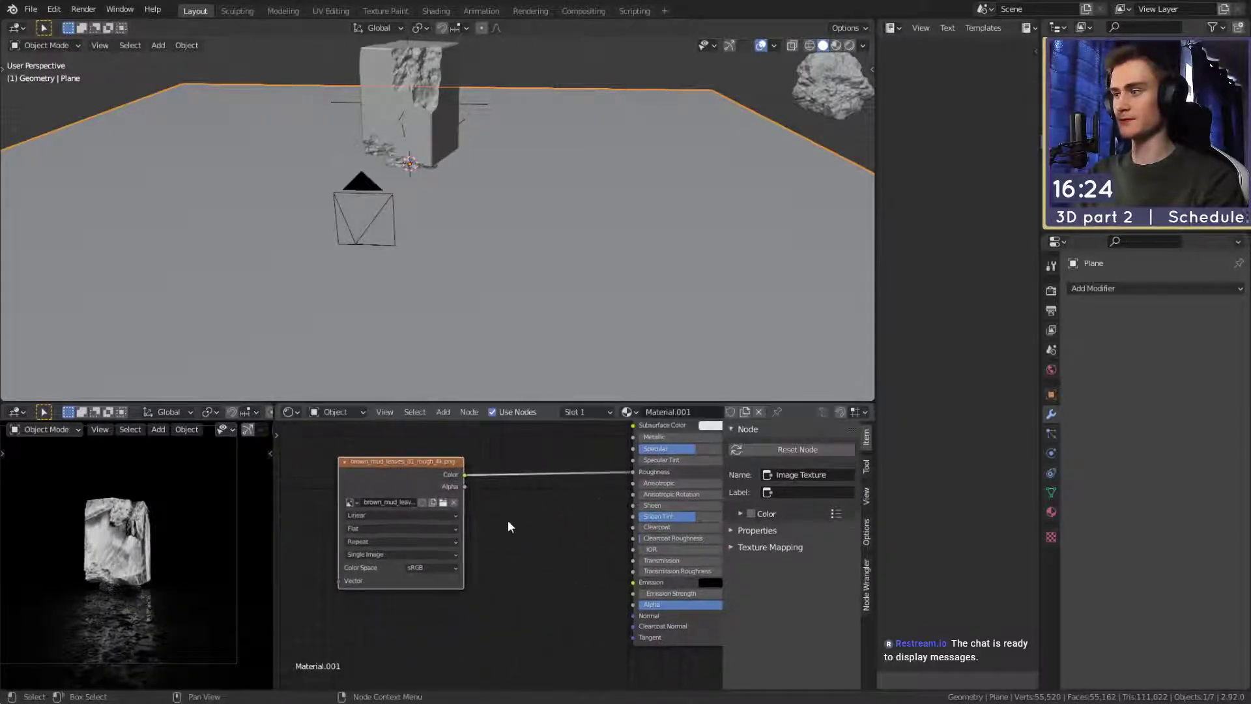
Add Mapping and Texture Coordinate nodes to the mud leaves texture and raise the scale on all axes to a little over 2.
scroll(508, 520, down, 4)
middle_drag(520, 513, 615, 509)
scroll(514, 485, up, 5)
key(ctrl+t)
scroll(597, 593, down, 3)
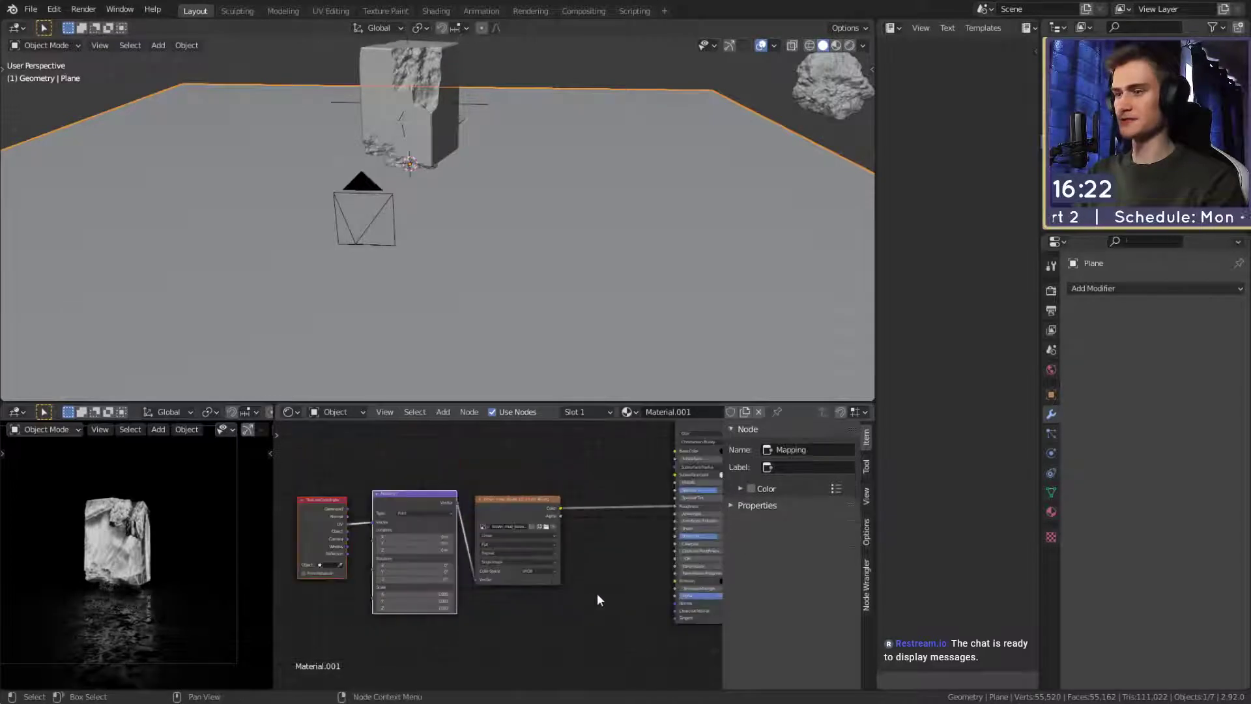
scroll(600, 606, up, 2)
shift+drag(482, 590, 551, 609)
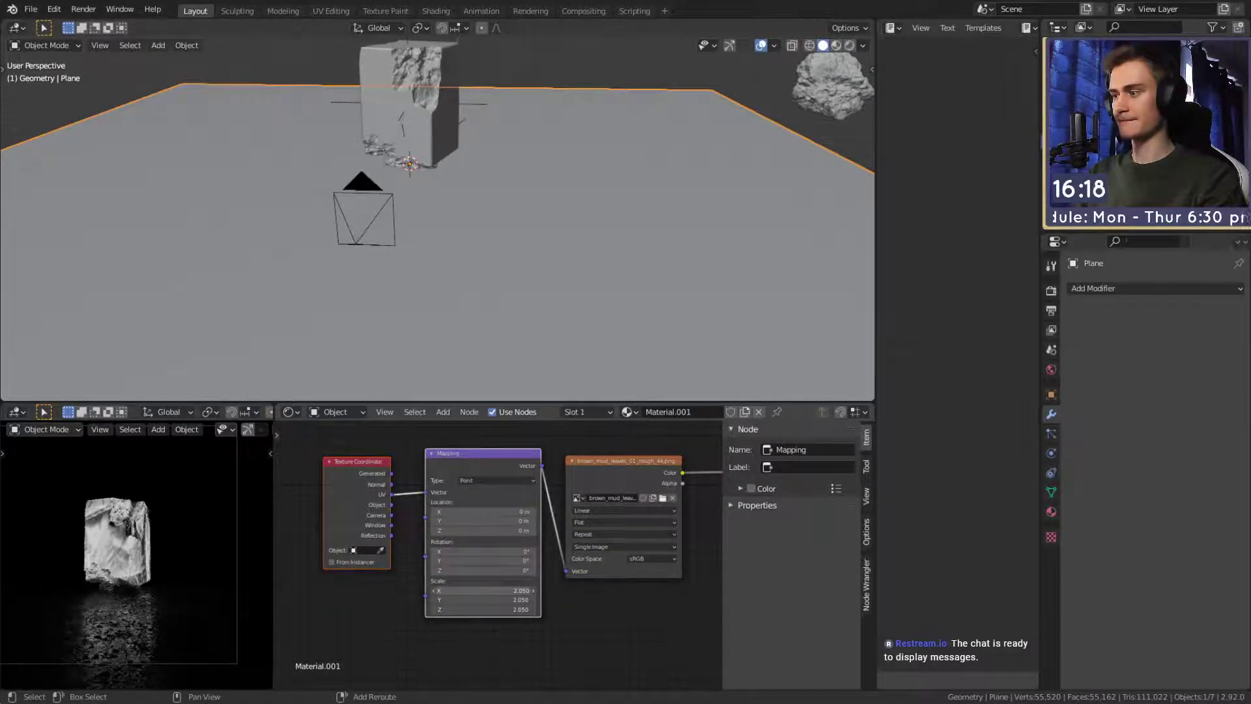
scroll(549, 602, down, 4)
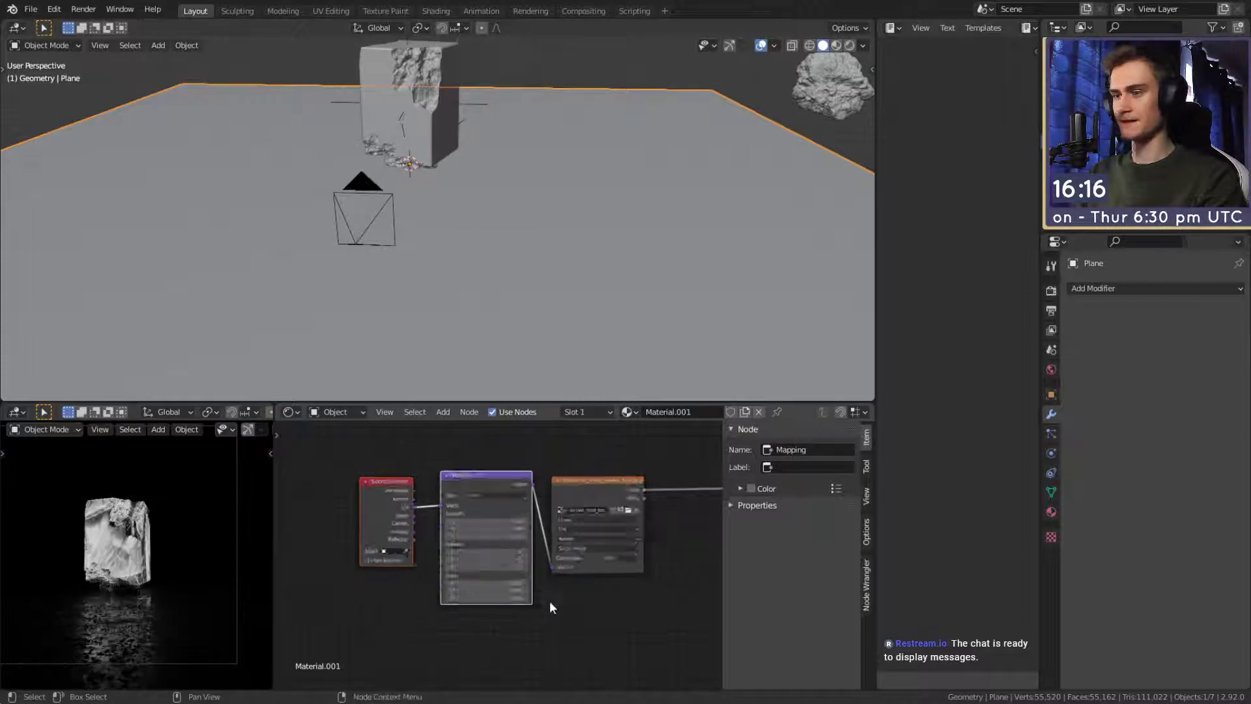
Move the ground's texture nodes aside and insert a ColorRamp node between the image texture and the Roughness input.
middle_drag(579, 594, 543, 604)
scroll(543, 604, up, 2)
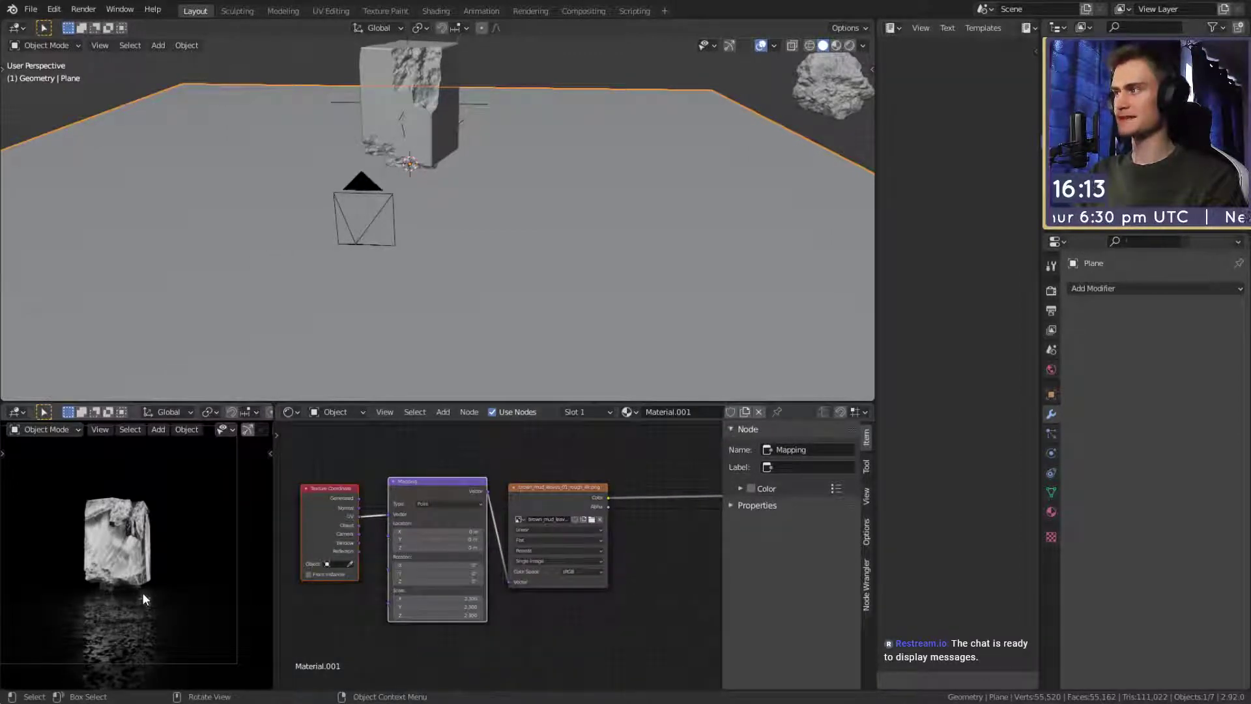
drag(552, 454, 342, 514)
drag(553, 491, 484, 480)
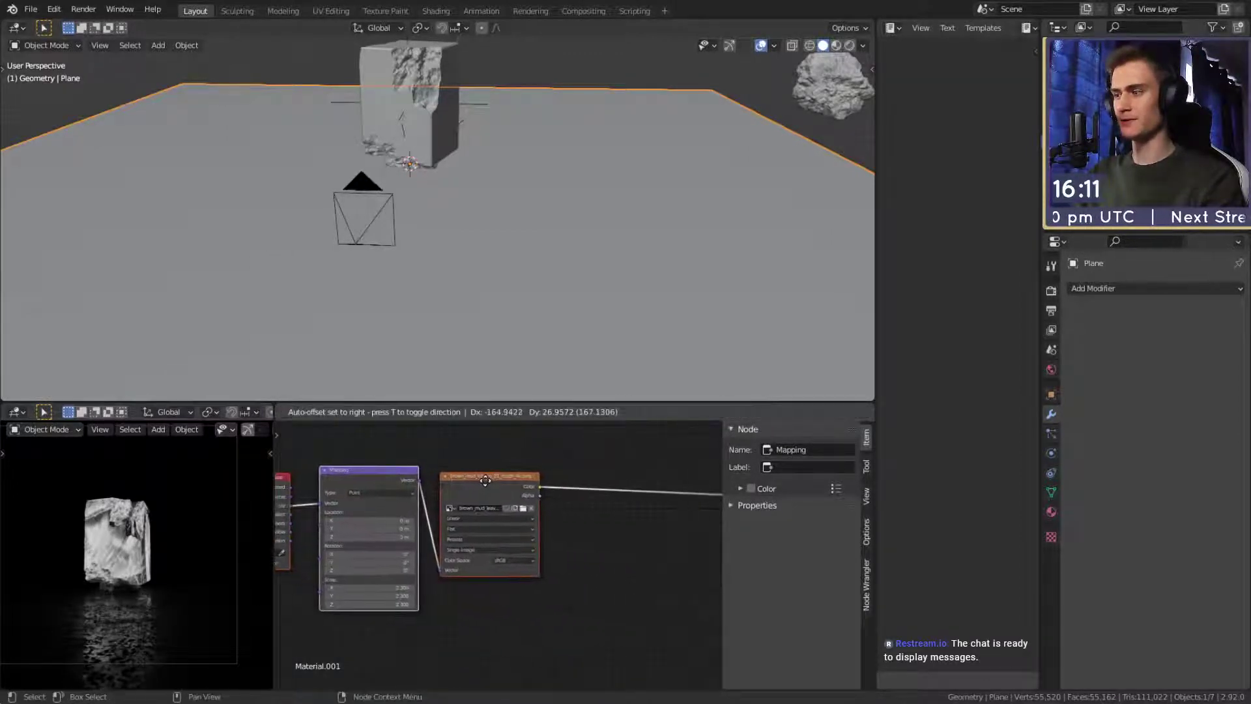
click(612, 521)
middle_drag(613, 526, 494, 522)
key(shift+a)
mouse_move(456, 523)
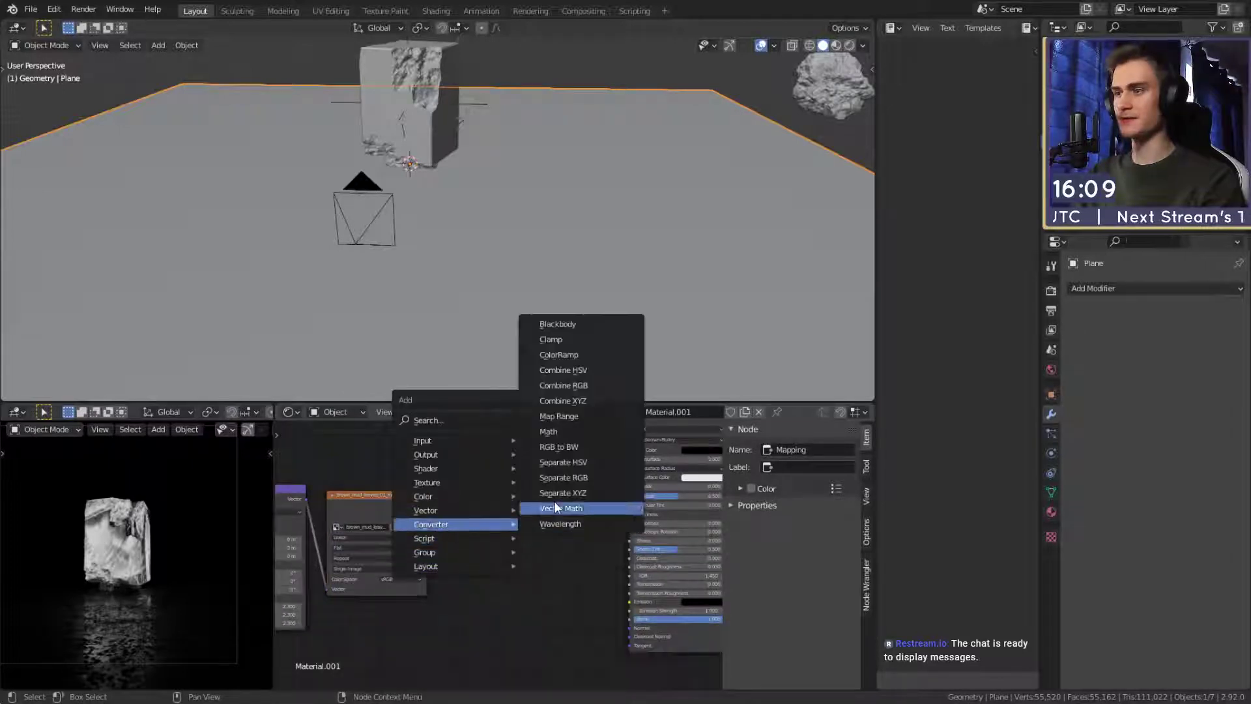
click(550, 357)
click(464, 565)
Try the ground ColorRamp's white stop at 0.500, return it to the end, and set the black stop to 0.209.
scroll(508, 586, up, 3)
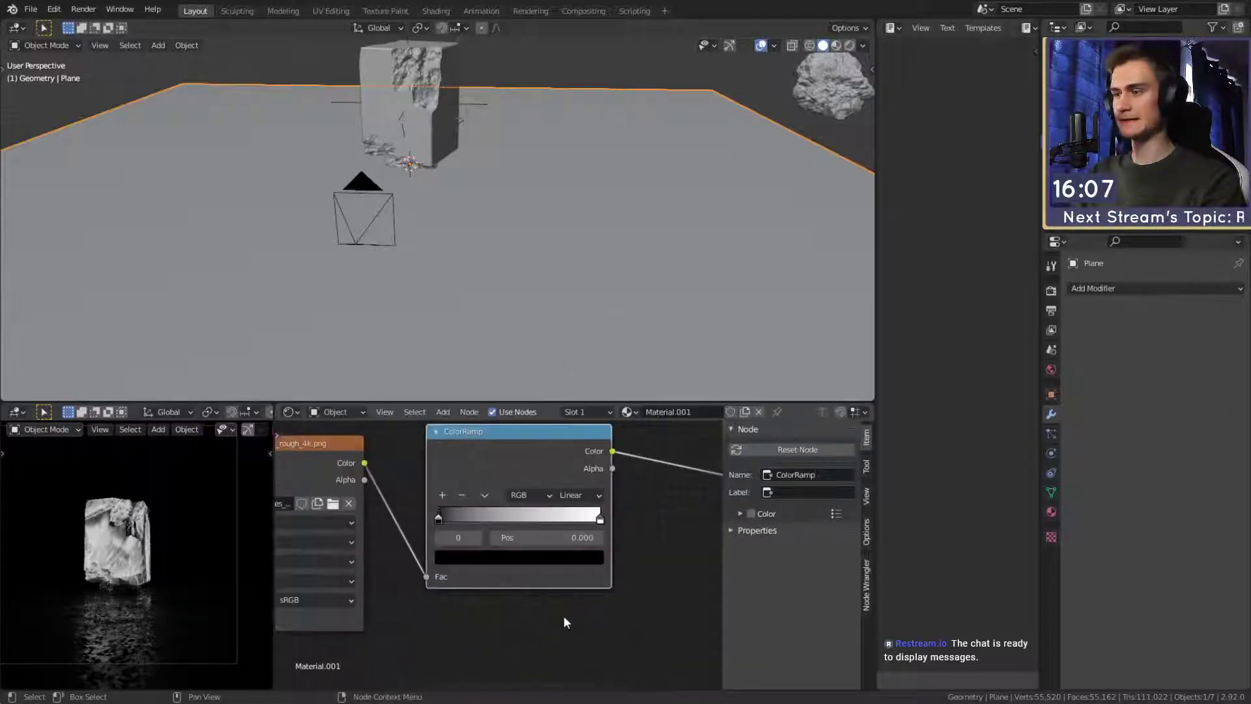
click(600, 519)
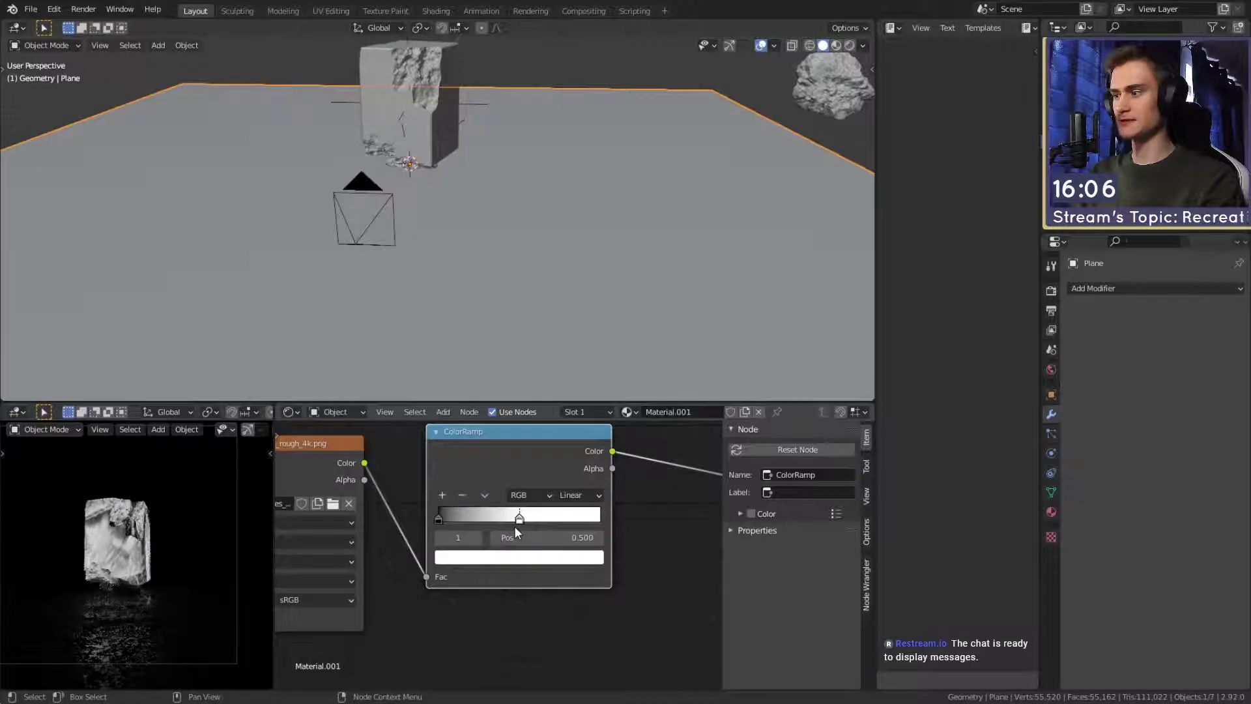
drag(438, 519, 473, 522)
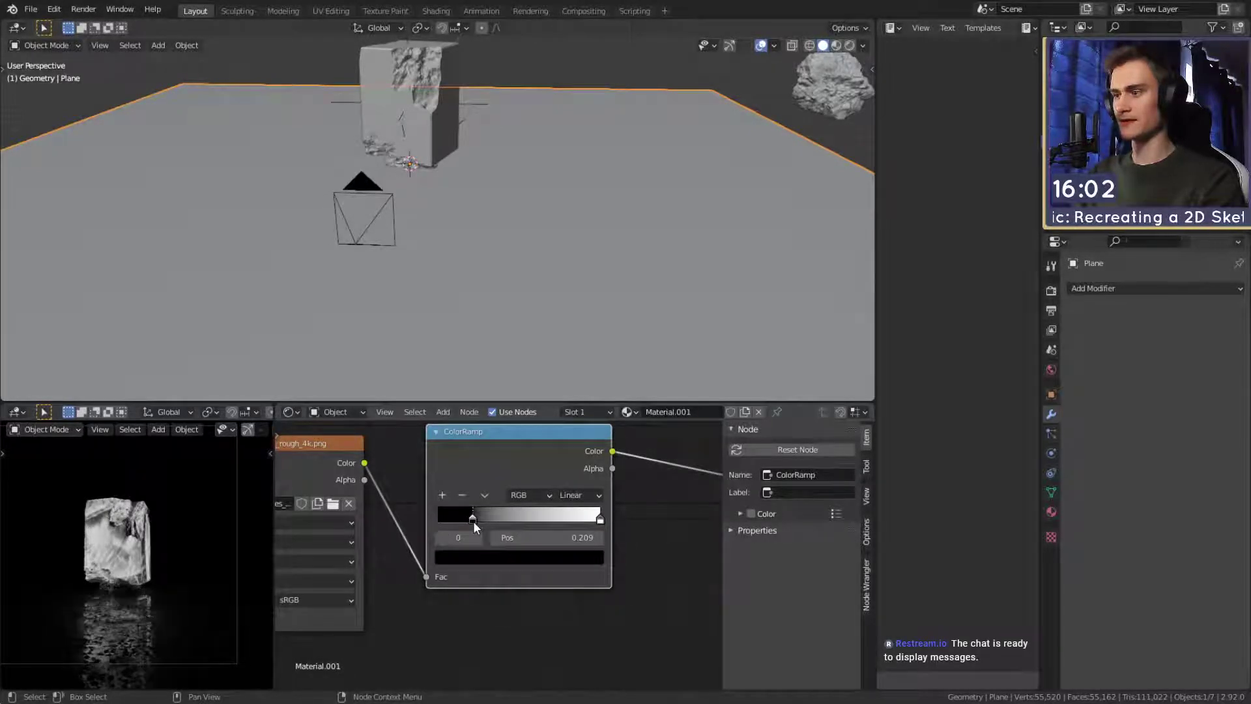
Examine the block's reflection on the ground up close in the rendered preview.
scroll(466, 639, down, 6)
middle_drag(465, 638, 527, 618)
scroll(526, 617, up, 5)
scroll(186, 619, up, 7)
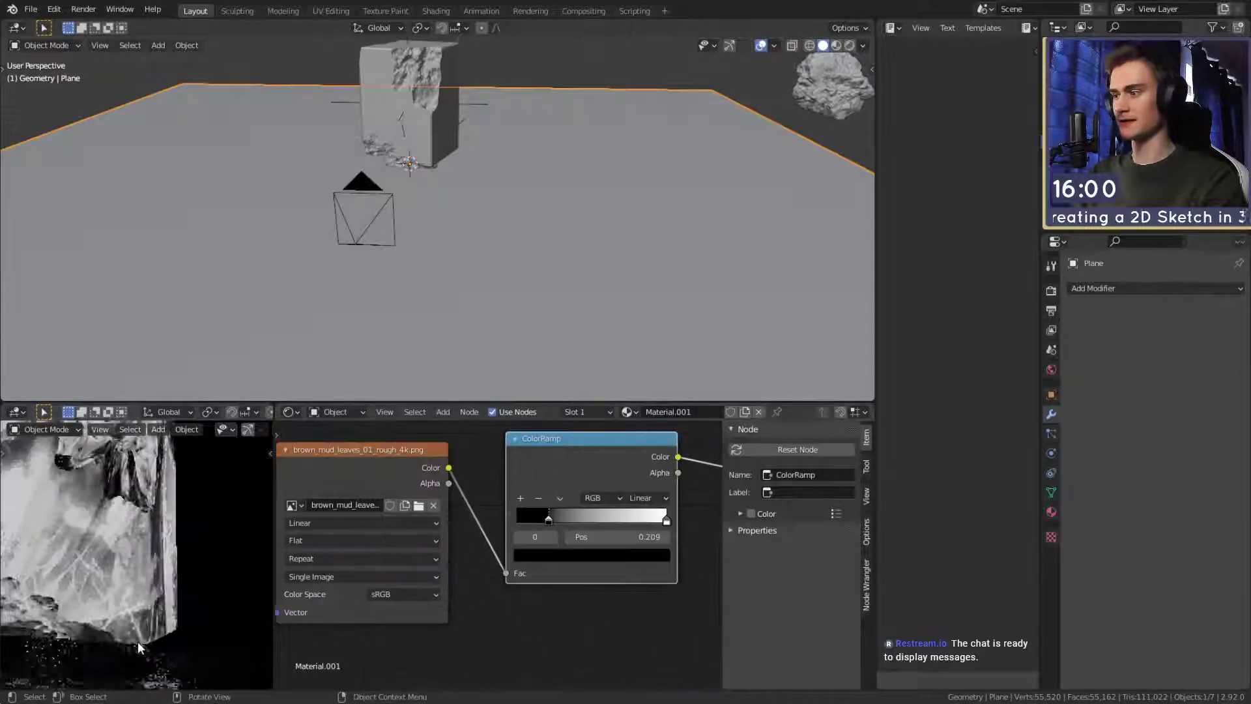
shift+middle_drag(183, 635, 186, 502)
shift+middle_drag(142, 583, 171, 502)
mouse_move(602, 613)
middle_down()
mouse_move(530, 636)
mouse_move(615, 625)
middle_up()
scroll(530, 636, up, 1)
scroll(529, 636, down, 4)
scroll(139, 604, down, 5)
scroll(492, 632, down, 2)
Replace the mud leaves texture and its mapping nodes with the mossy_rock_disp_4k.png image, connecting its Color to the ColorRamp's Fac.
click(575, 548)
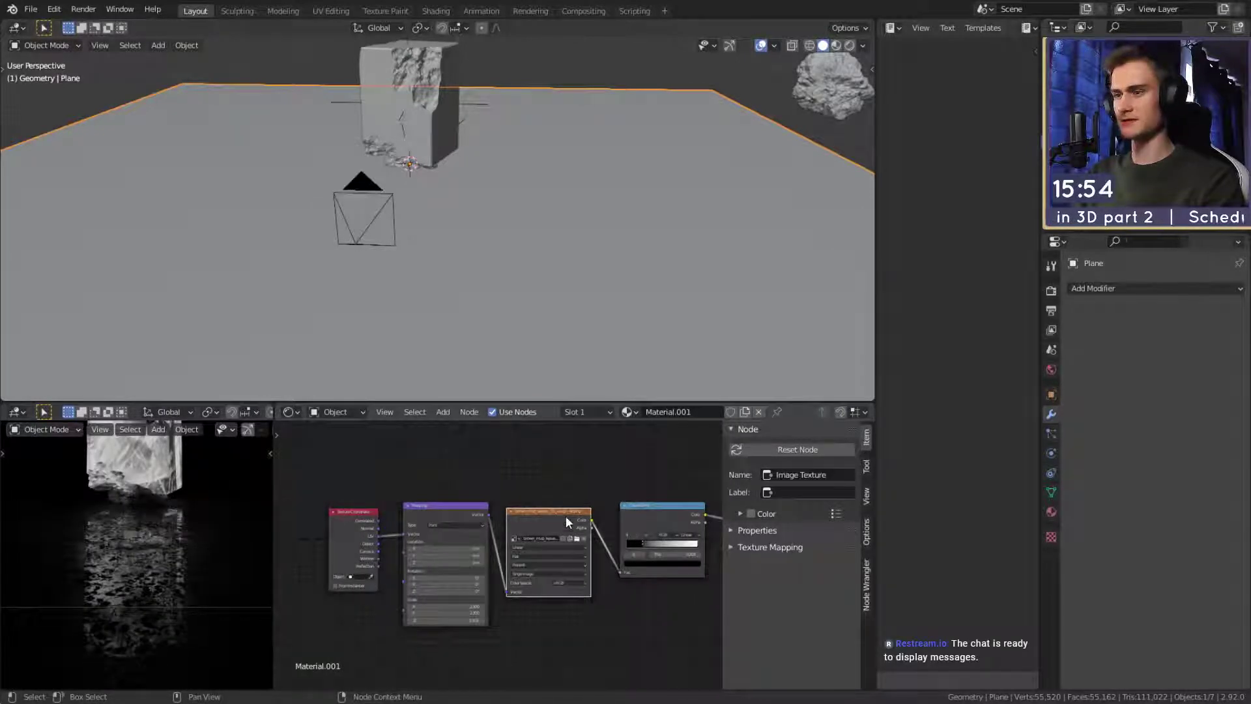
drag(612, 467, 326, 596)
key(x)
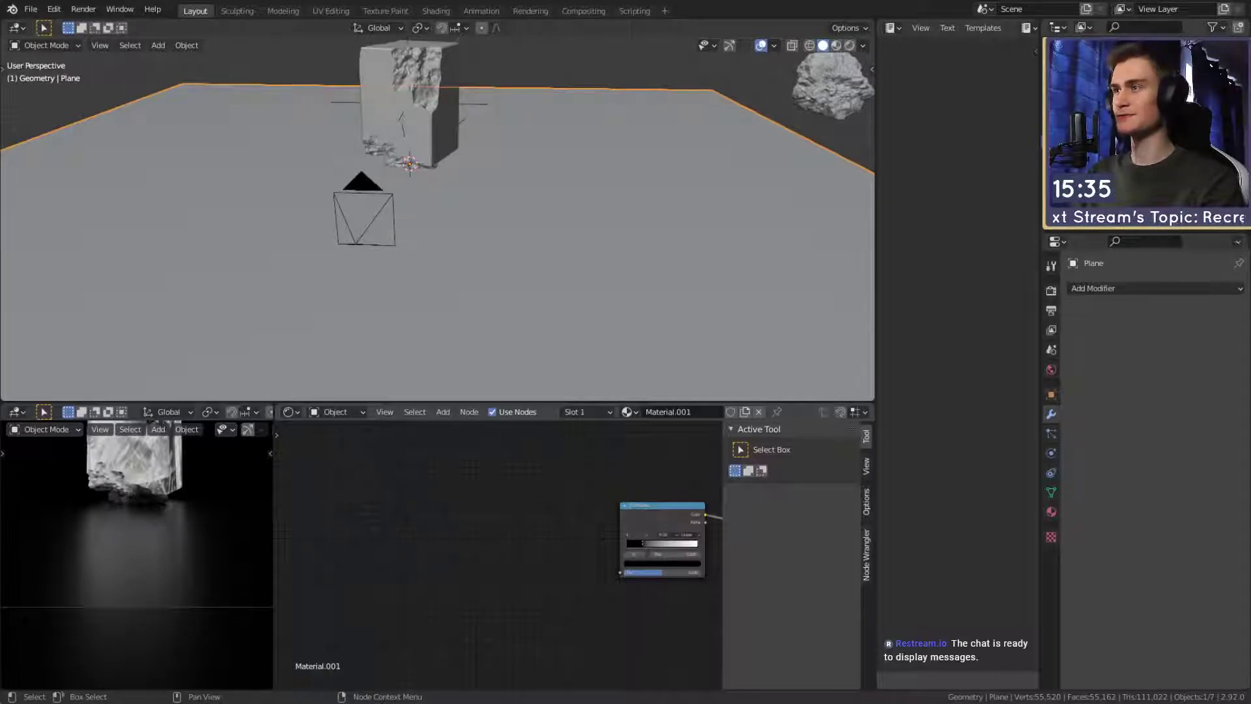
drag(0, 579, 620, 571)
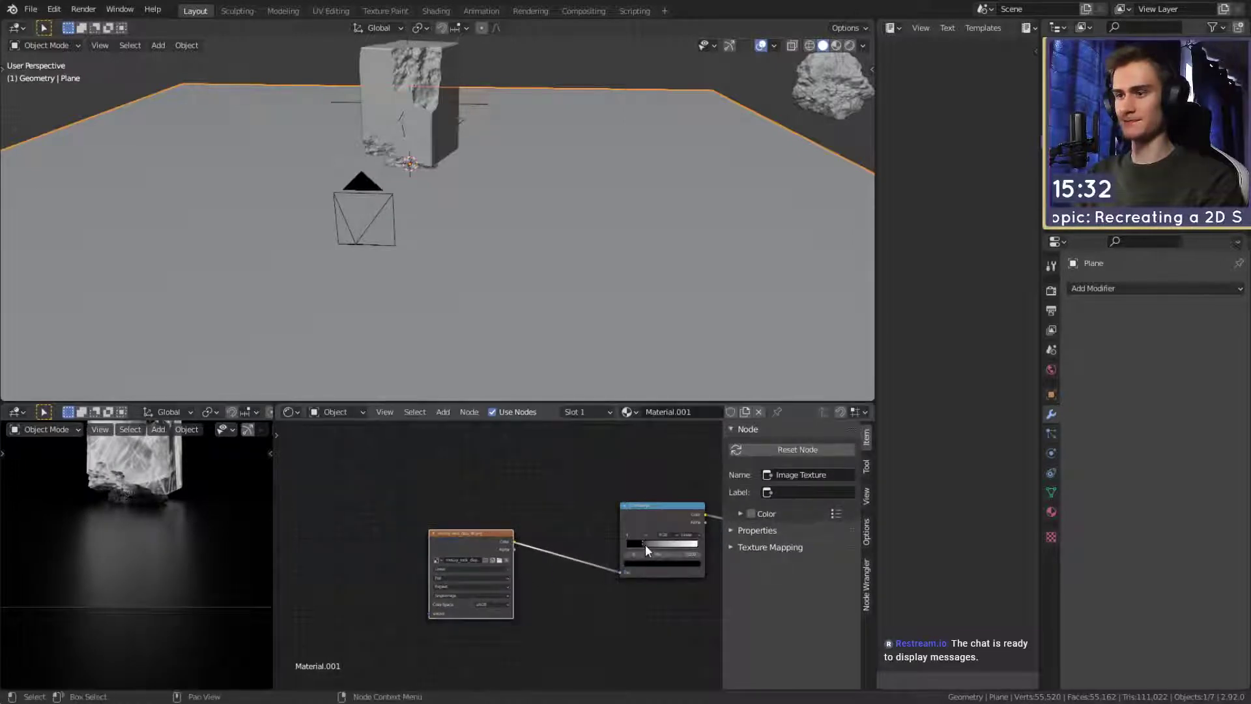
Set the ground ColorRamp's black stop to 0.186 and its white stop to about 0.37 to sharpen the roughness contrast.
click(643, 517)
middle_drag(559, 590, 426, 610)
scroll(502, 595, up, 5)
drag(506, 547, 436, 576)
scroll(402, 597, down, 3)
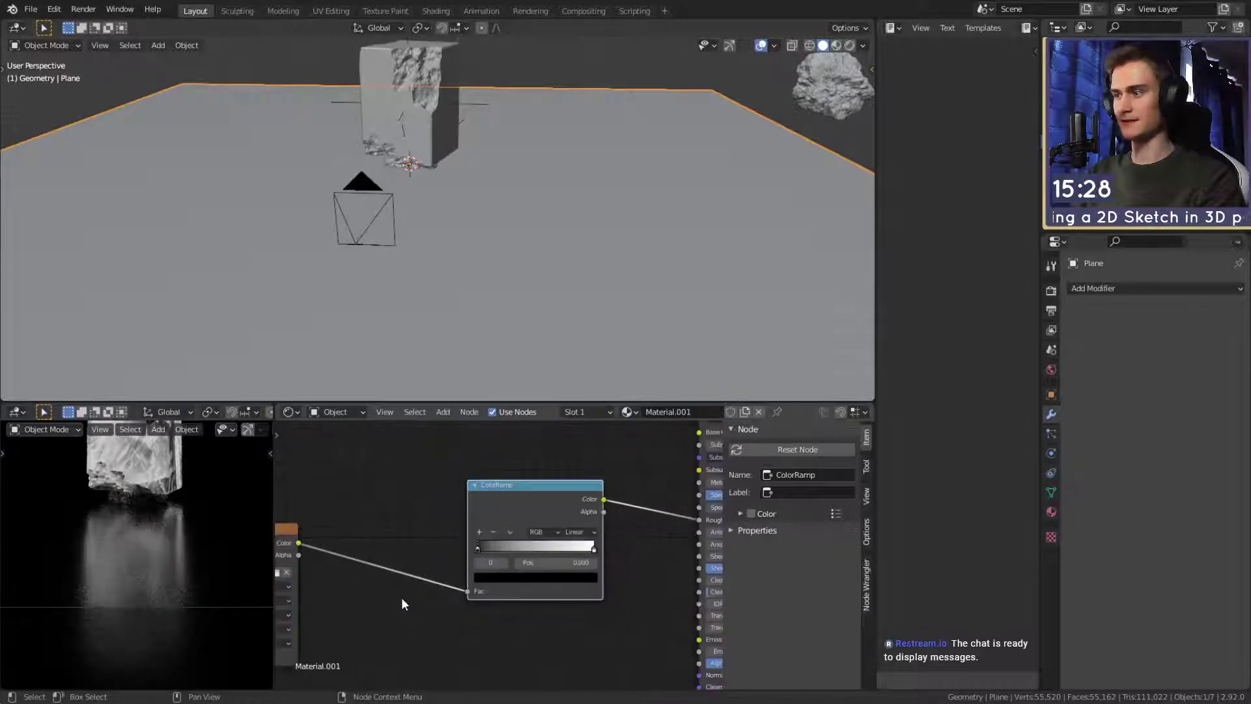
scroll(596, 562, up, 2)
mouse_move(401, 596)
middle_down()
mouse_move(597, 561)
mouse_move(390, 579)
middle_up()
scroll(390, 578, up, 1)
drag(461, 525, 482, 521)
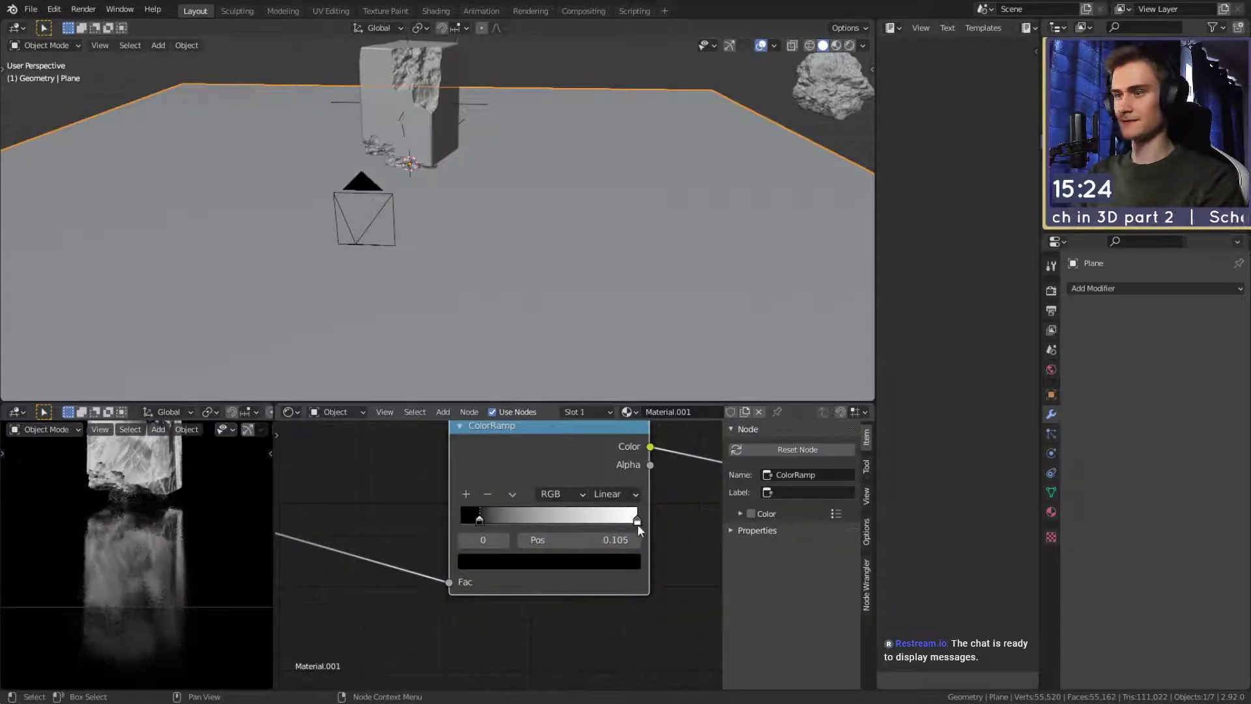
drag(637, 521, 488, 524)
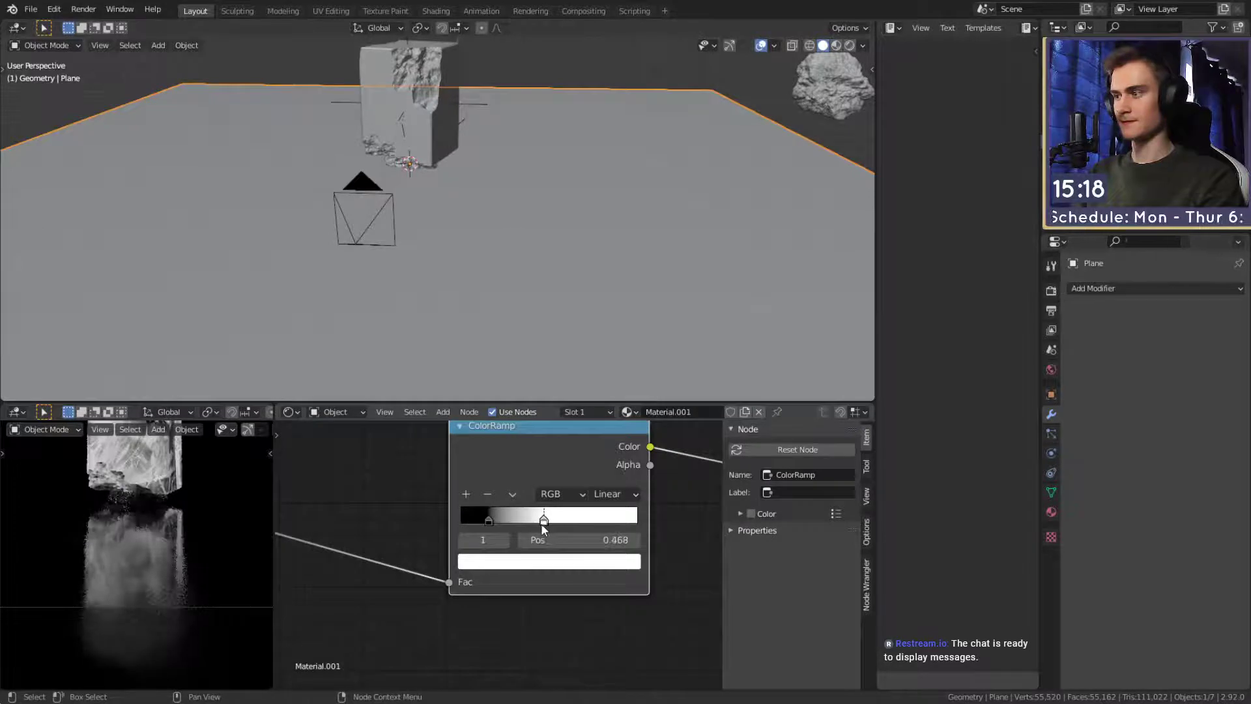
drag(544, 521, 495, 525)
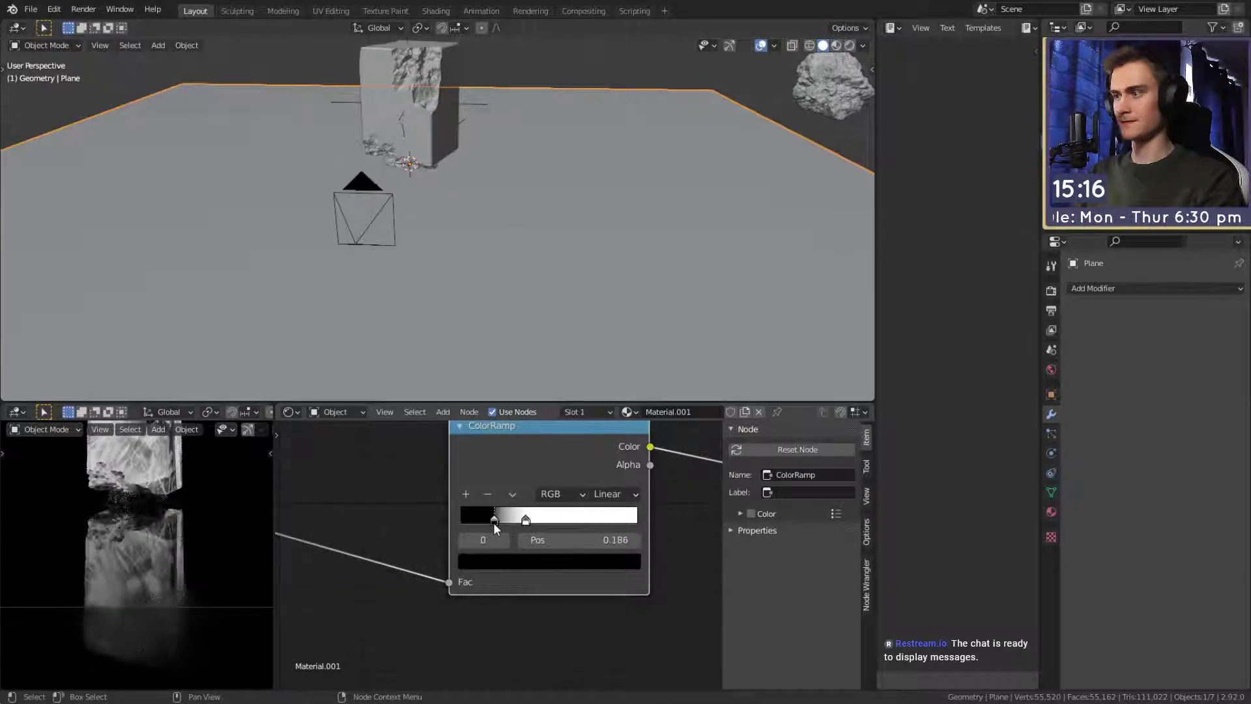
Add Mapping and Texture Coordinate nodes to the mossy rock texture and move the texture nodes closer to the ColorRamp.
middle_drag(389, 564, 588, 537)
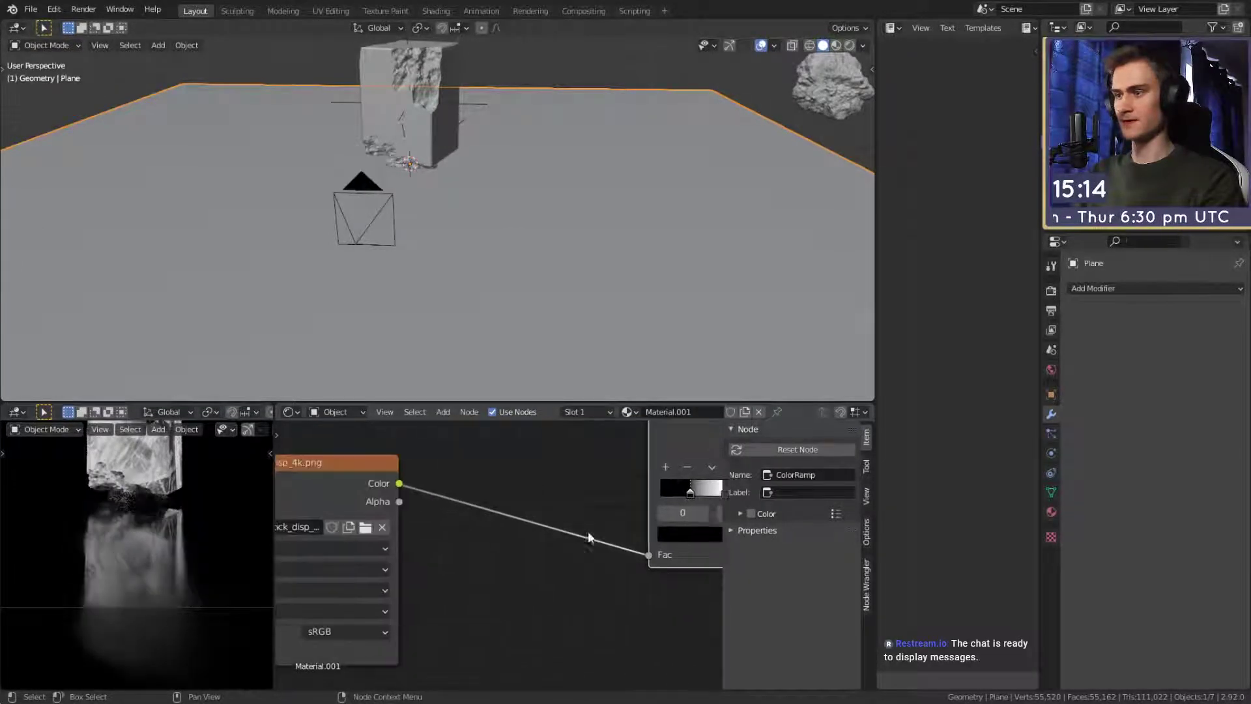
scroll(588, 536, down, 2)
click(540, 472)
key(ctrl+t)
scroll(623, 538, down, 2)
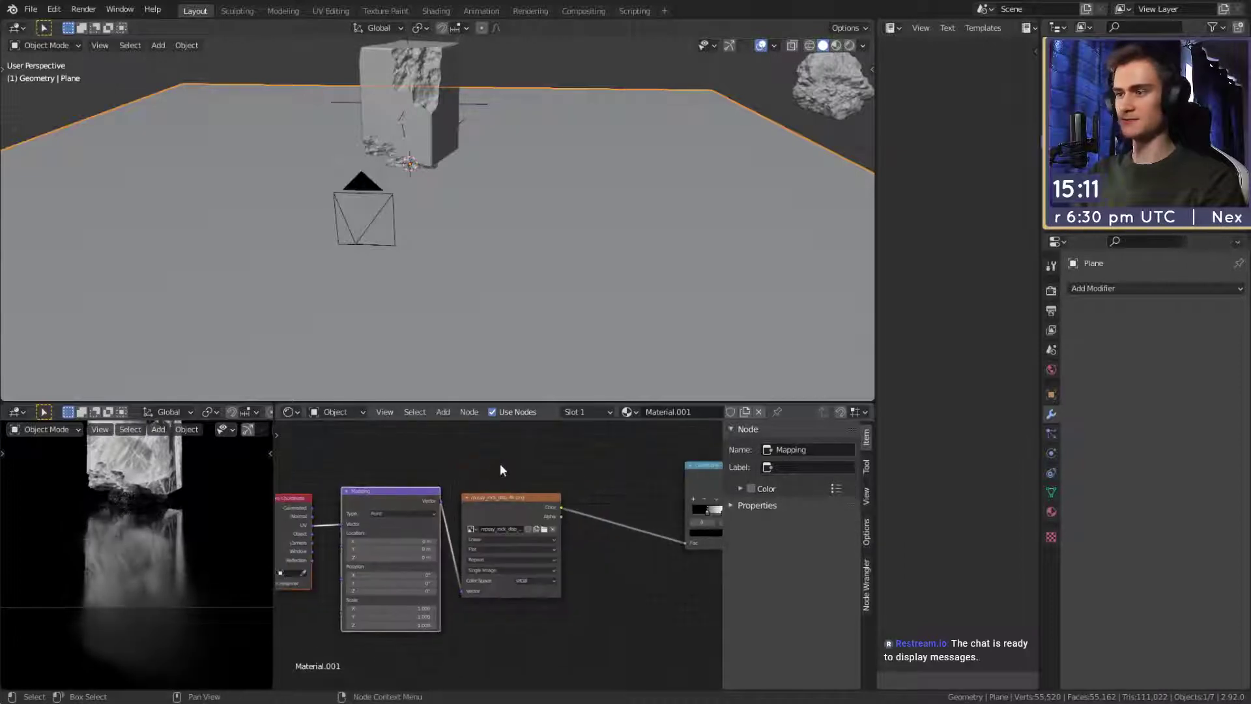
drag(500, 464, 287, 610)
drag(475, 502, 558, 470)
scroll(569, 603, up, 7)
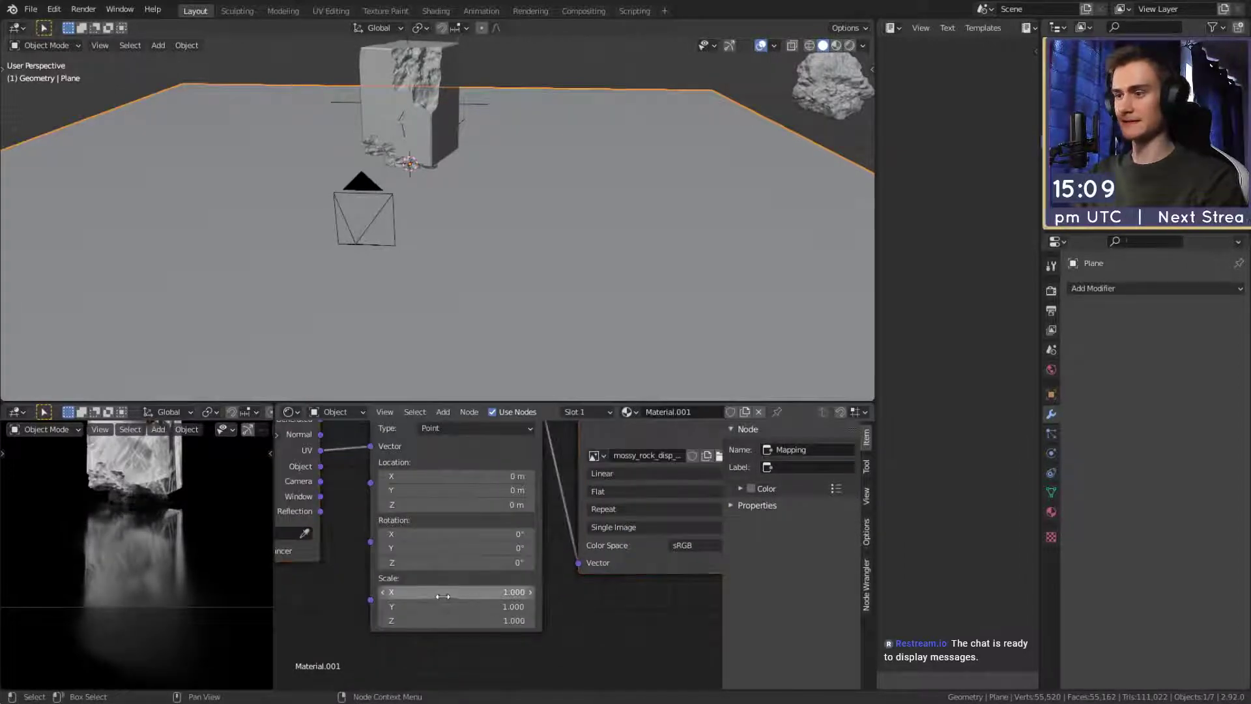
Try a Mapping scale of 7.5 on all axes, with the ground ColorRamp's black stop at 0.100 and white stop at about 0.48.
alt+drag(442, 596, 544, 596)
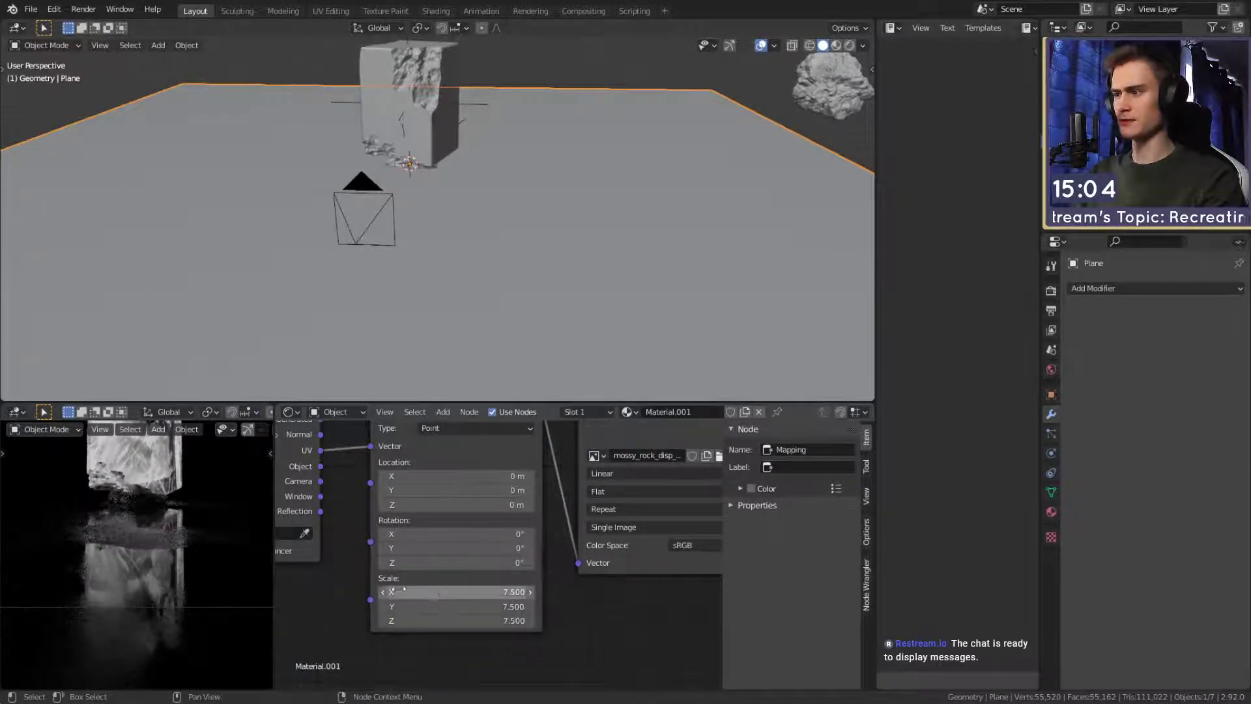
scroll(588, 592, down, 2)
middle_drag(587, 592, 462, 612)
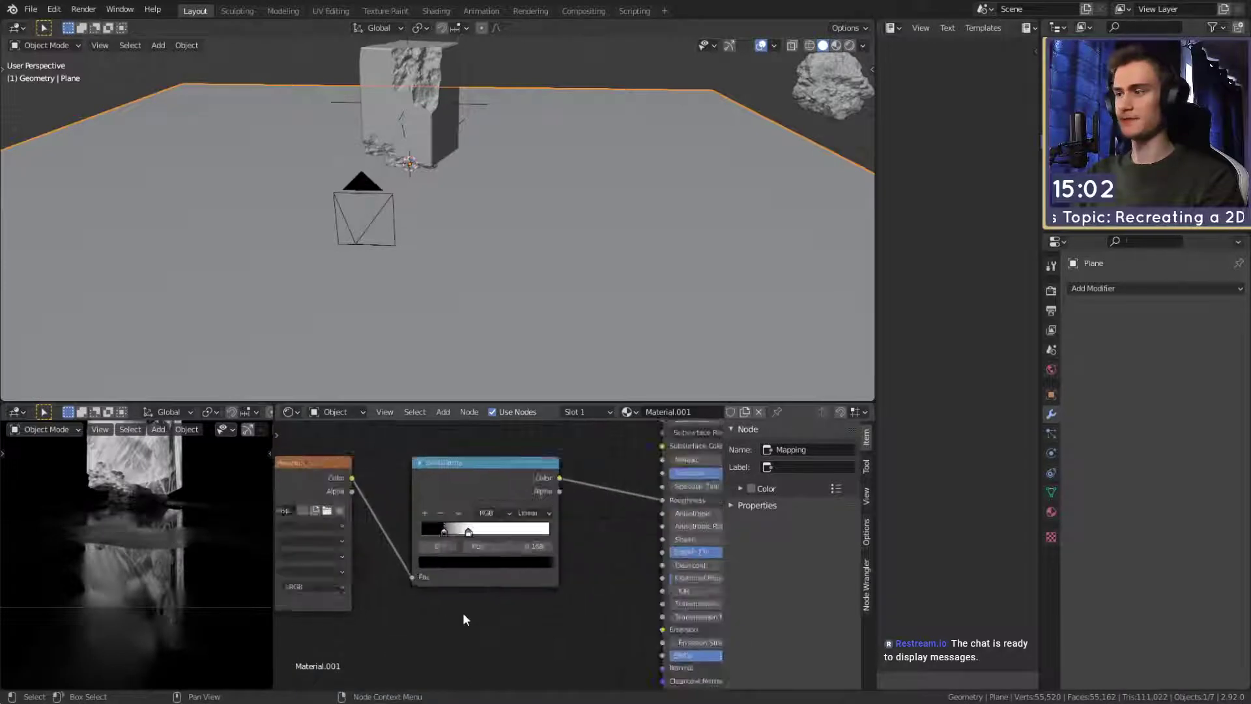
scroll(454, 533, up, 4)
drag(455, 530, 464, 523)
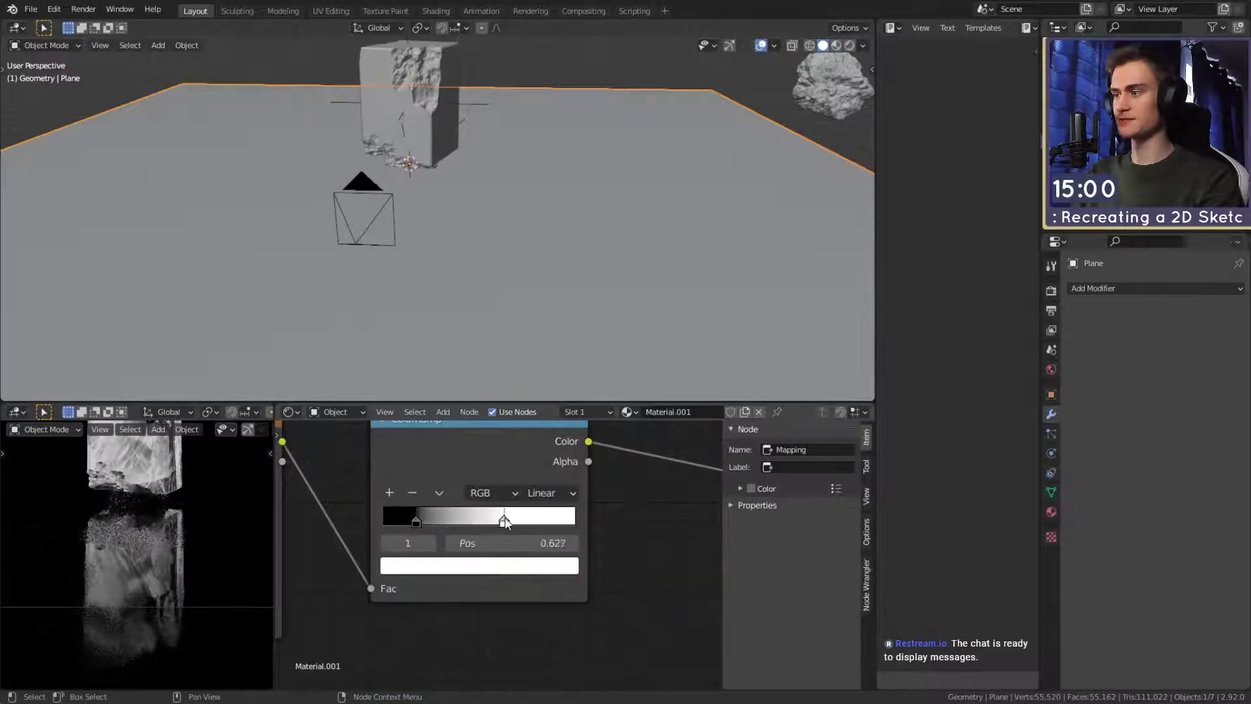
drag(544, 520, 401, 519)
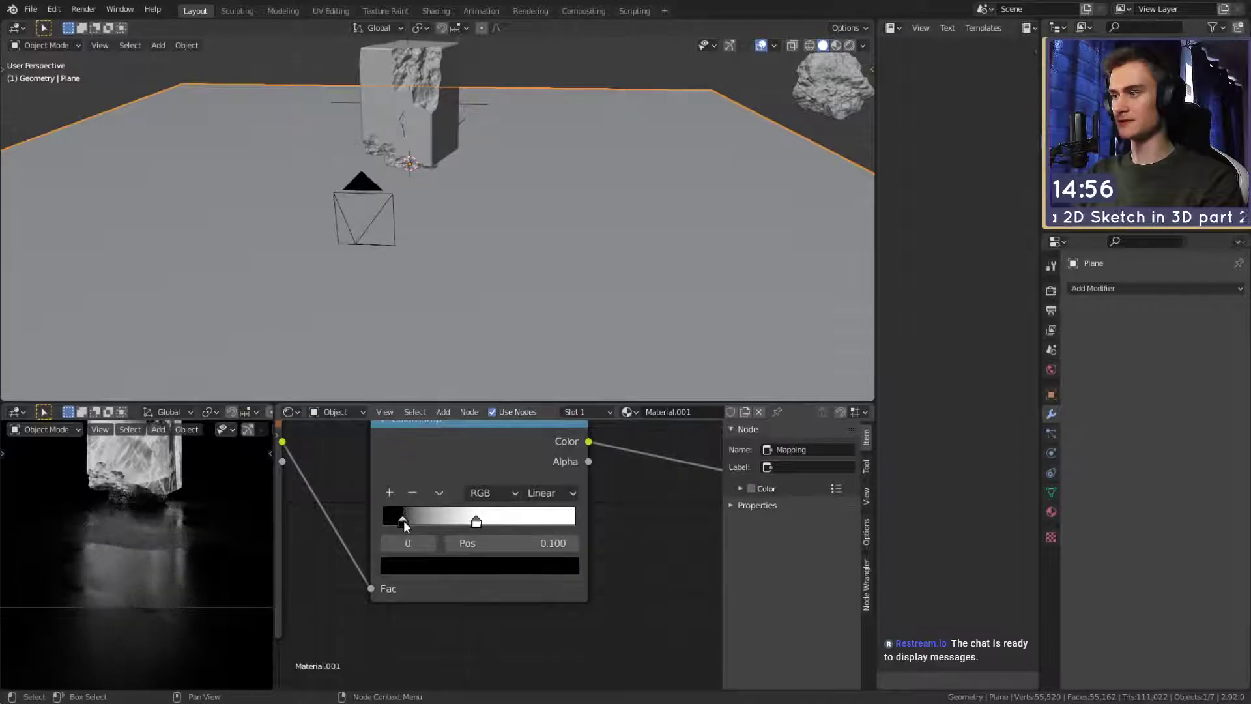
Set the mossy rock texture's Mapping scale to 12.2 on all axes and check the reflection in the rendered preview.
middle_drag(363, 608, 590, 607)
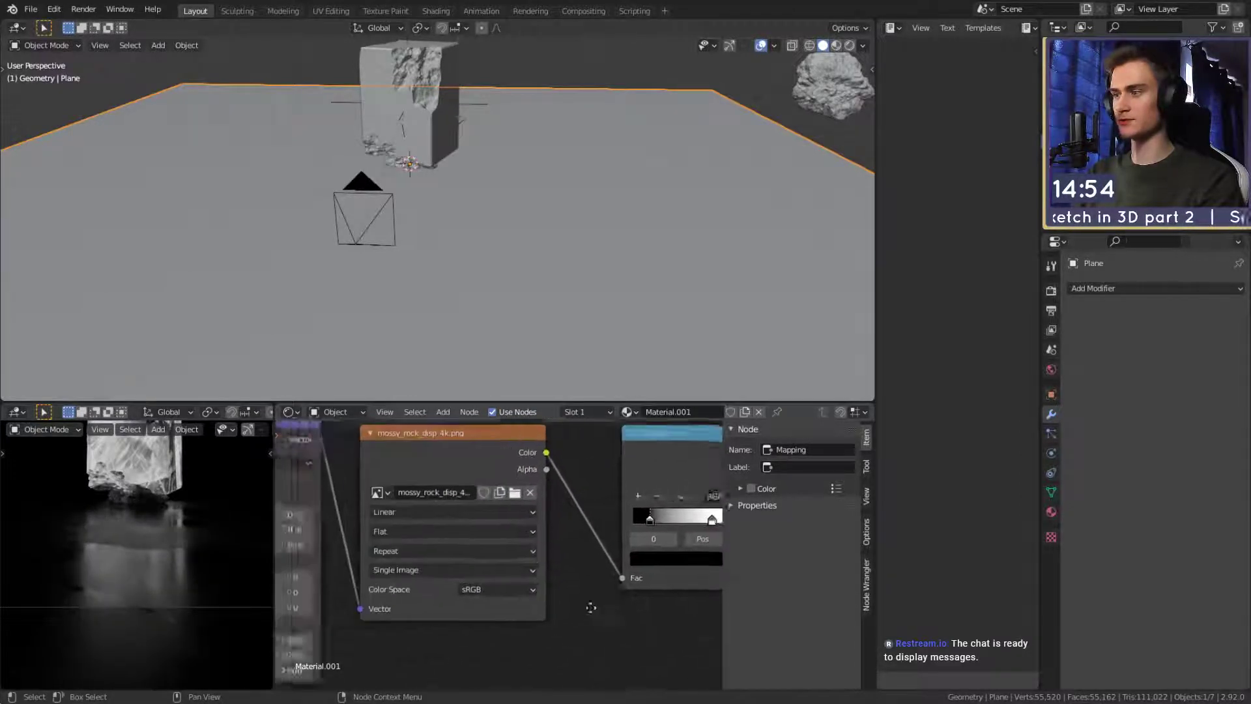
scroll(522, 615, up, 2)
middle_drag(423, 635, 605, 601)
scroll(606, 601, down, 2)
scroll(517, 615, up, 2)
middle_drag(518, 615, 594, 592)
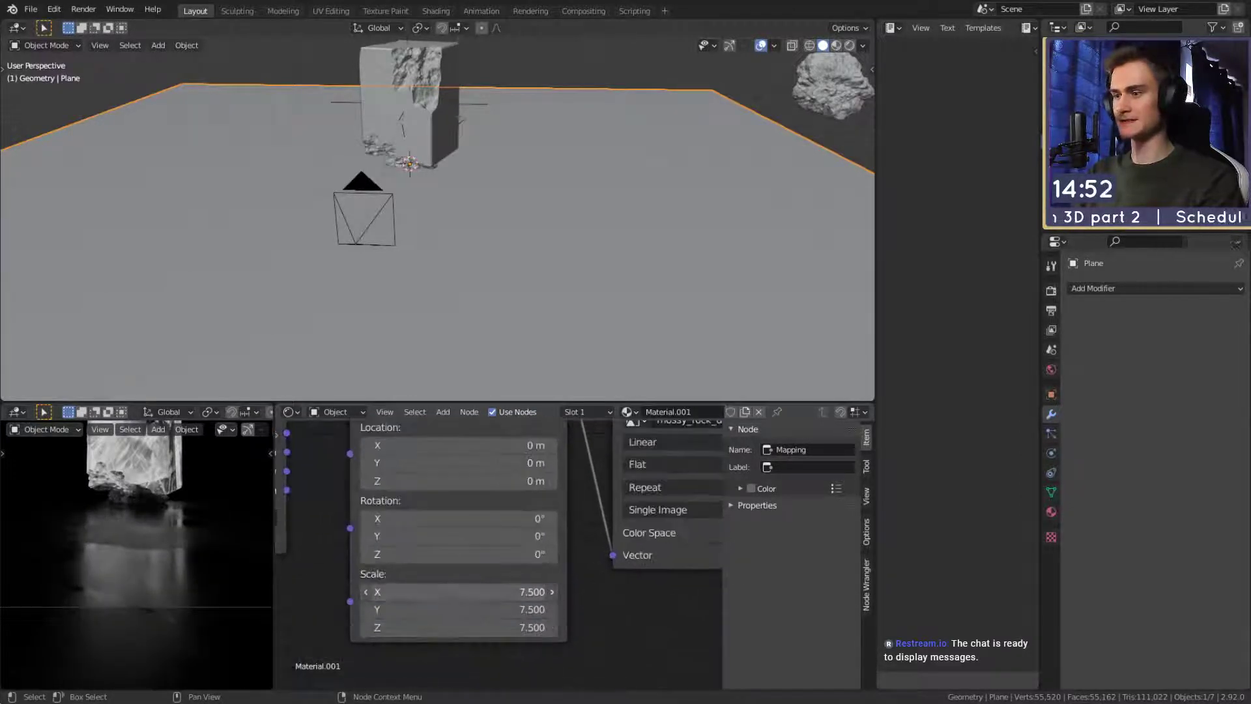
drag(458, 592, 764, 627)
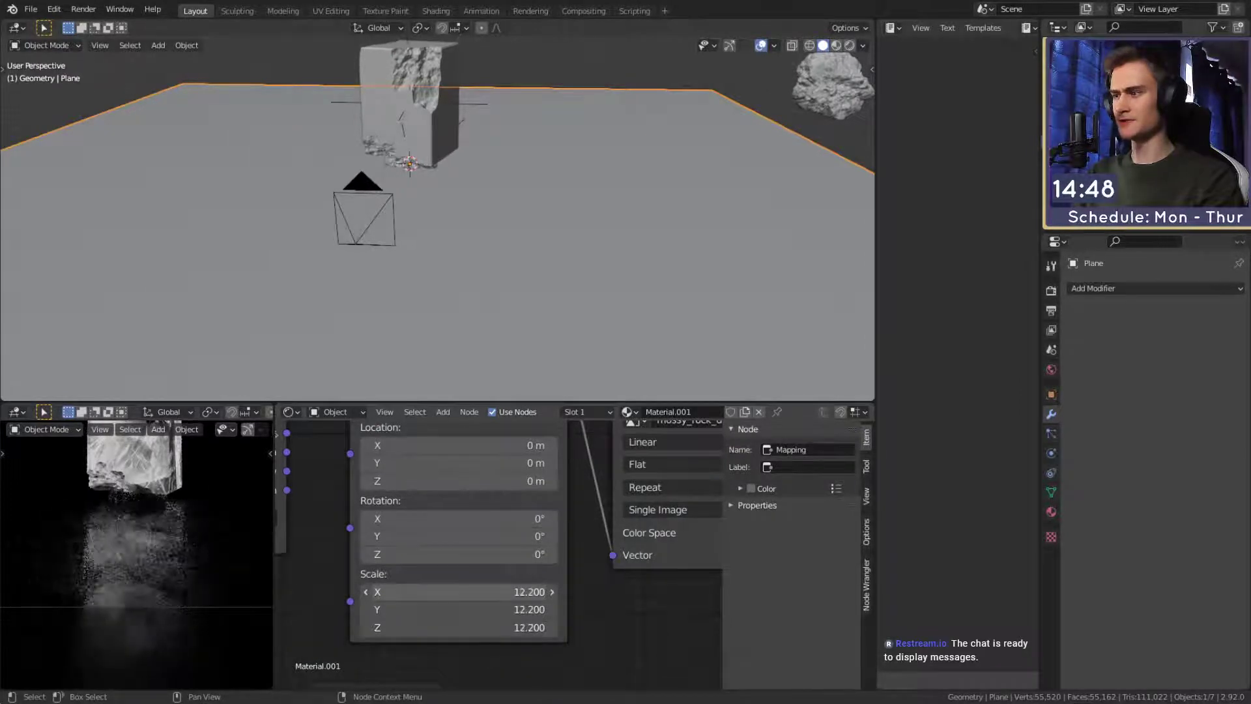
scroll(185, 529, down, 2)
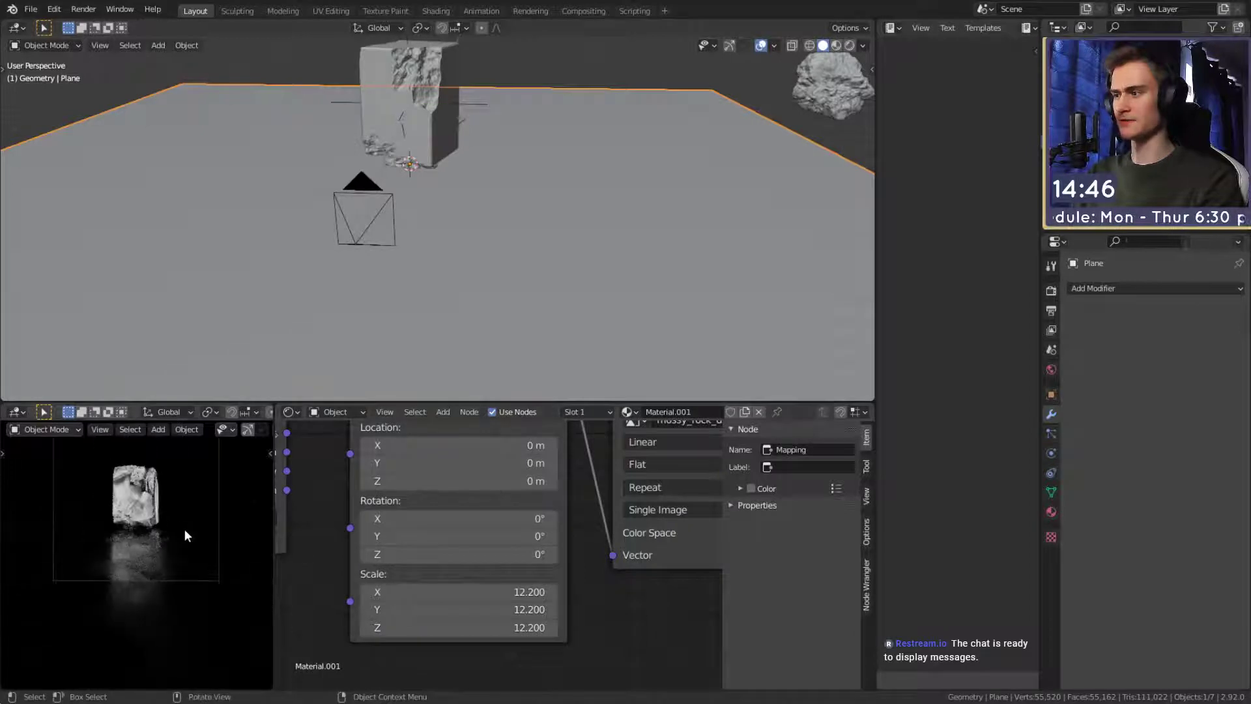
scroll(658, 611, down, 2)
scroll(658, 611, up, 2)
Set the ground ColorRamp's black stop to 0.118 and its white stop to 0.564.
middle_drag(658, 611, 482, 633)
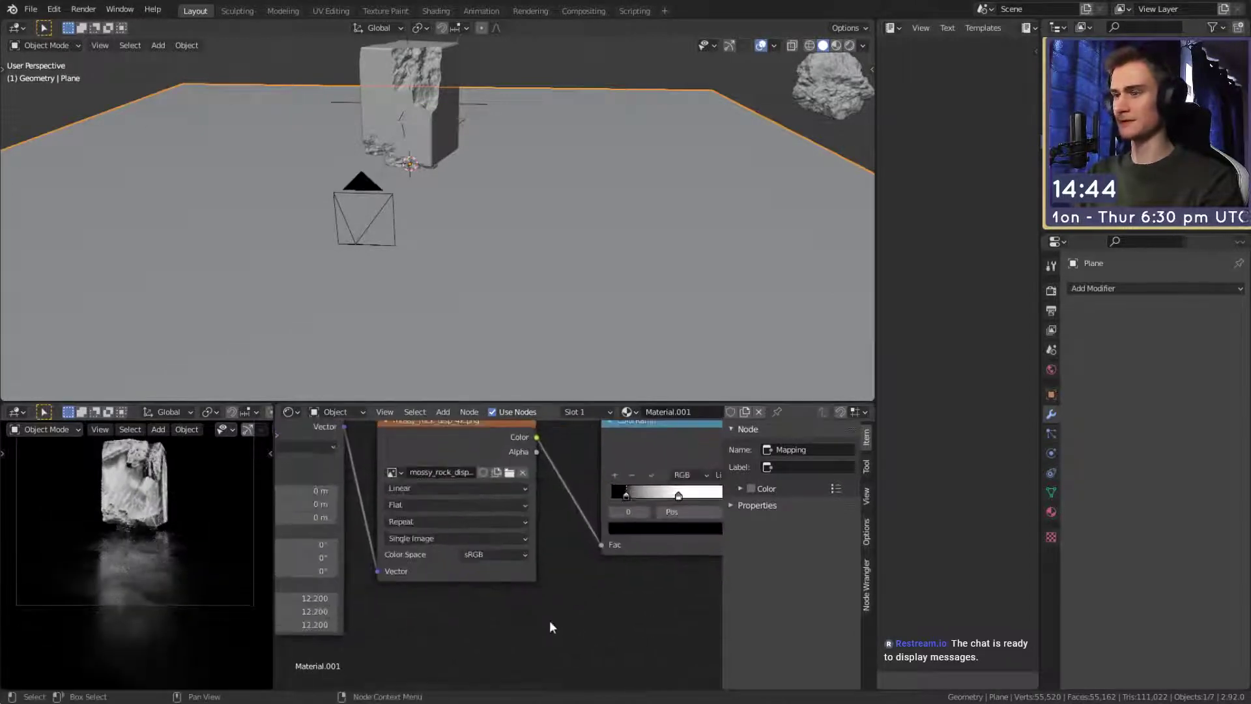
middle_drag(620, 589, 468, 622)
scroll(468, 606, up, 5)
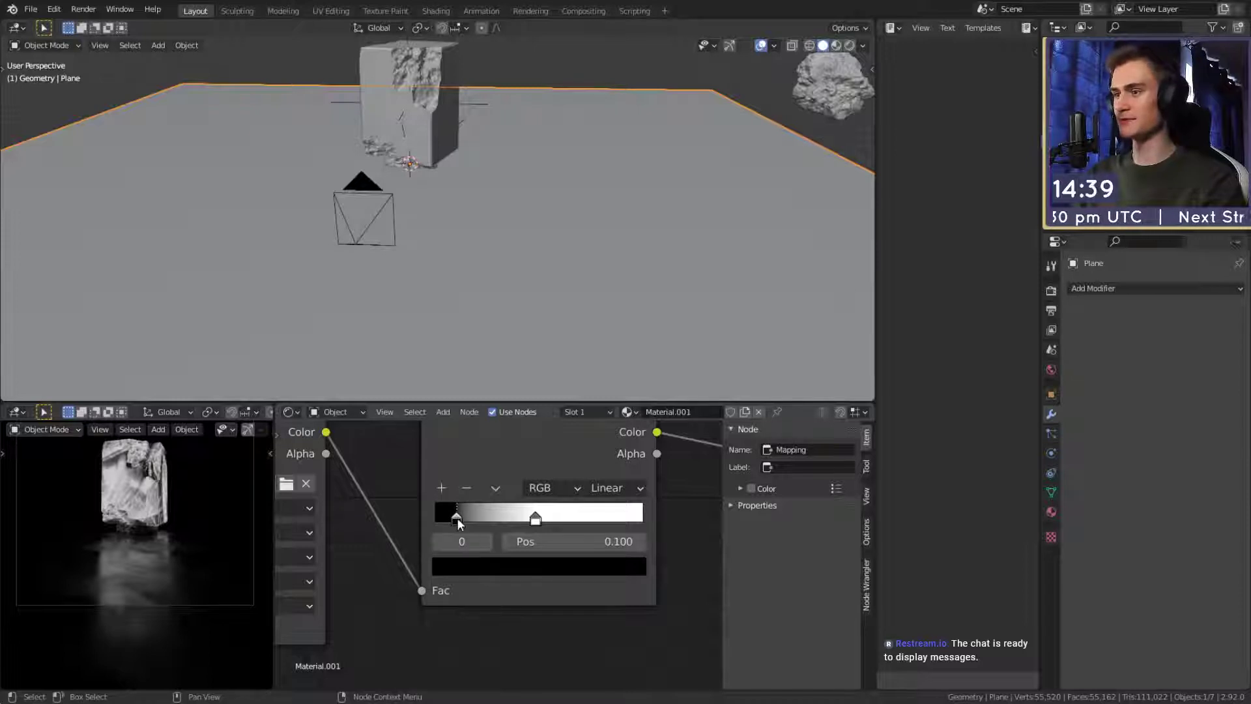
mouse_move(456, 518)
mouse_down()
mouse_move(472, 519)
mouse_move(459, 521)
mouse_up()
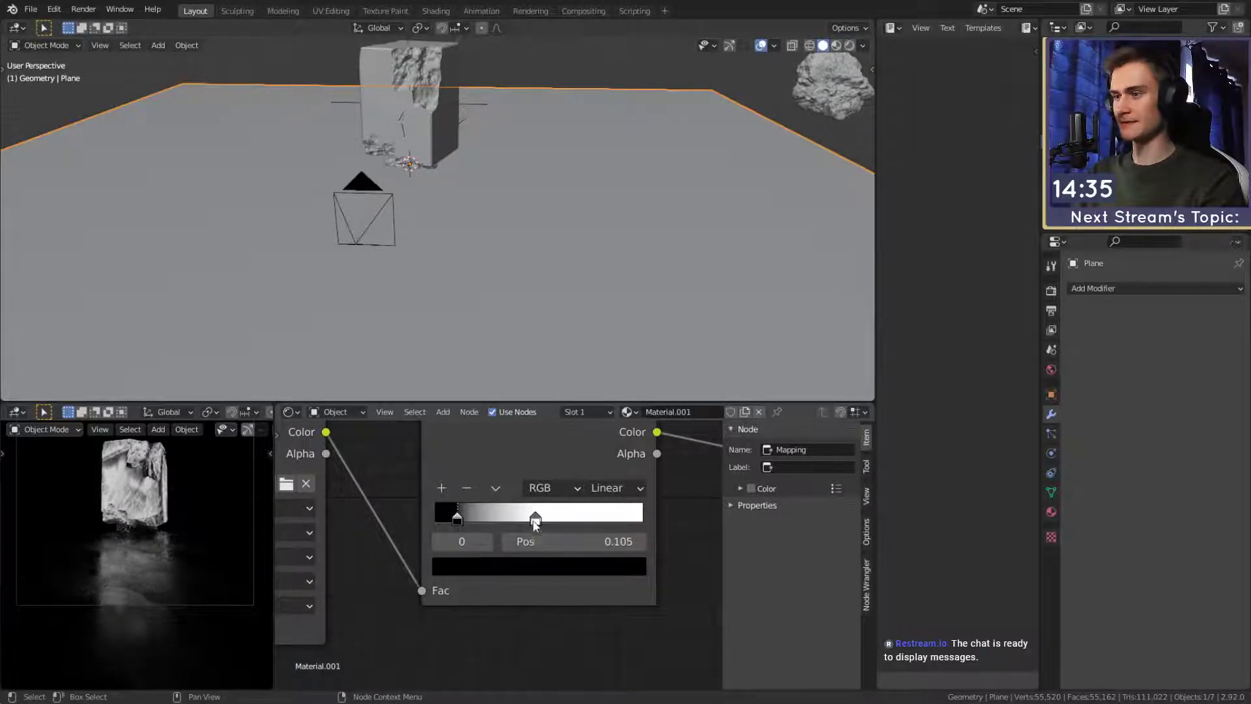
mouse_move(535, 520)
mouse_down()
mouse_move(555, 520)
mouse_move(502, 523)
mouse_move(552, 524)
mouse_up()
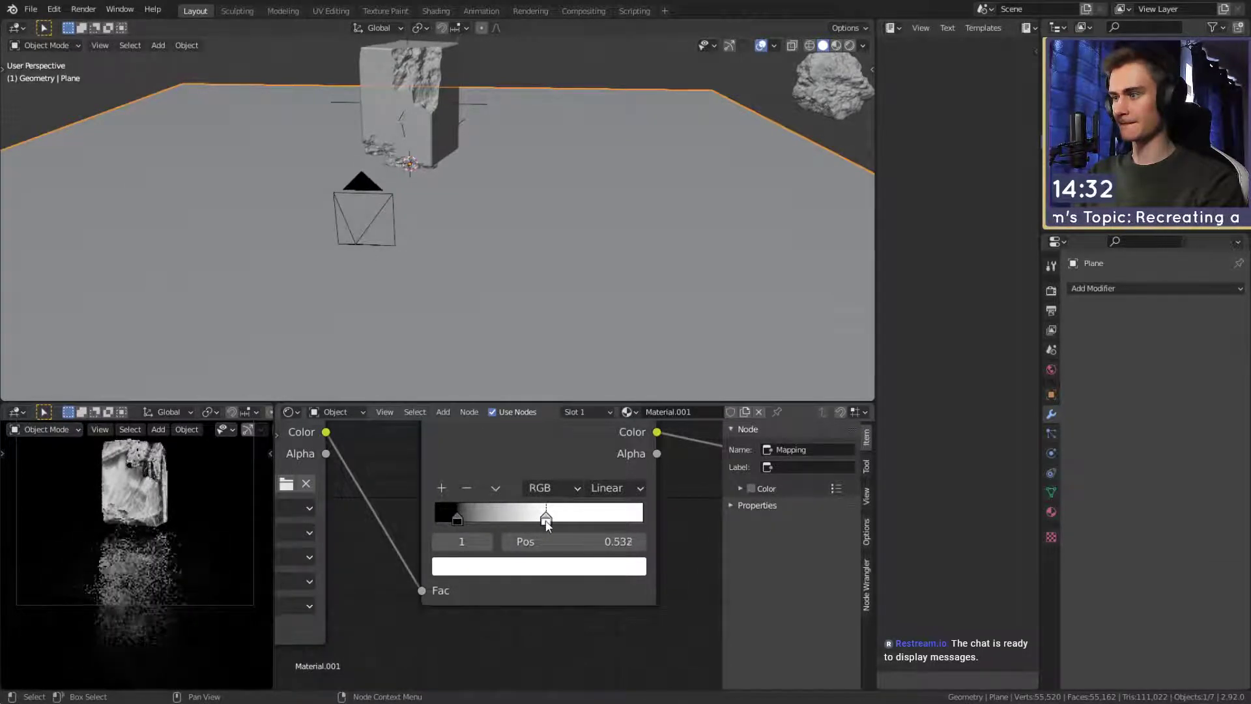
scroll(545, 622, down, 3)
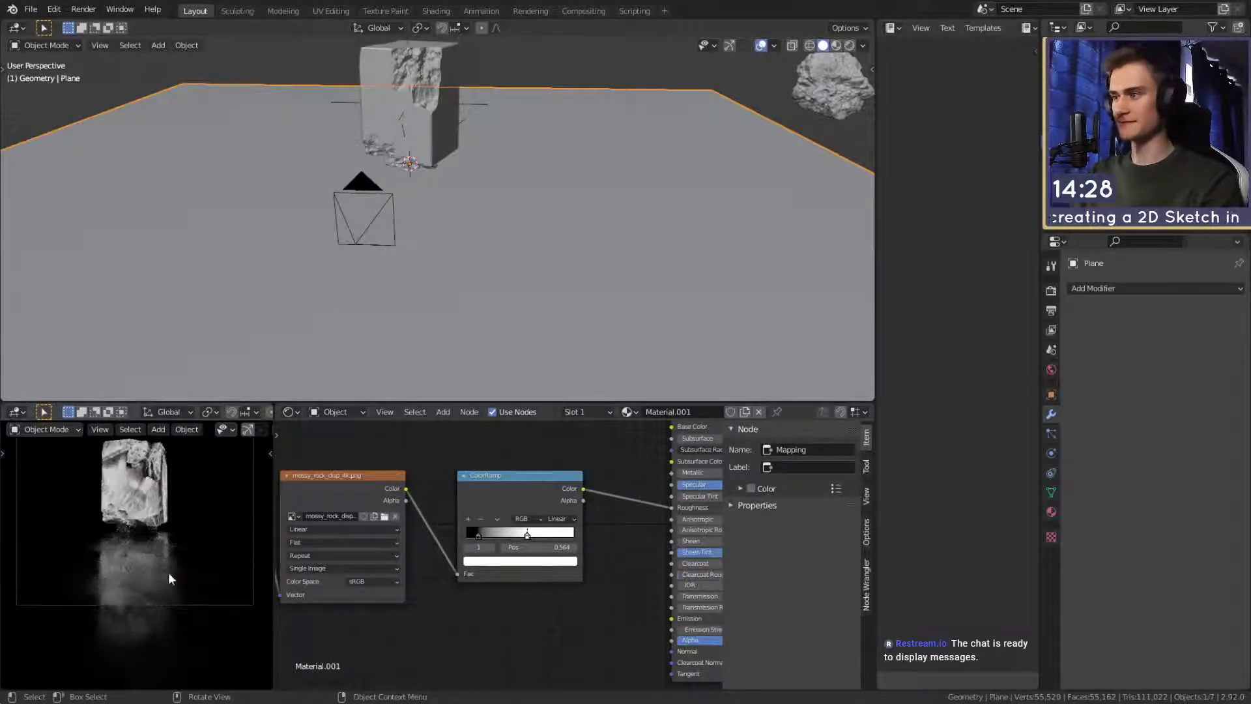
scroll(472, 586, up, 4)
drag(459, 523, 463, 522)
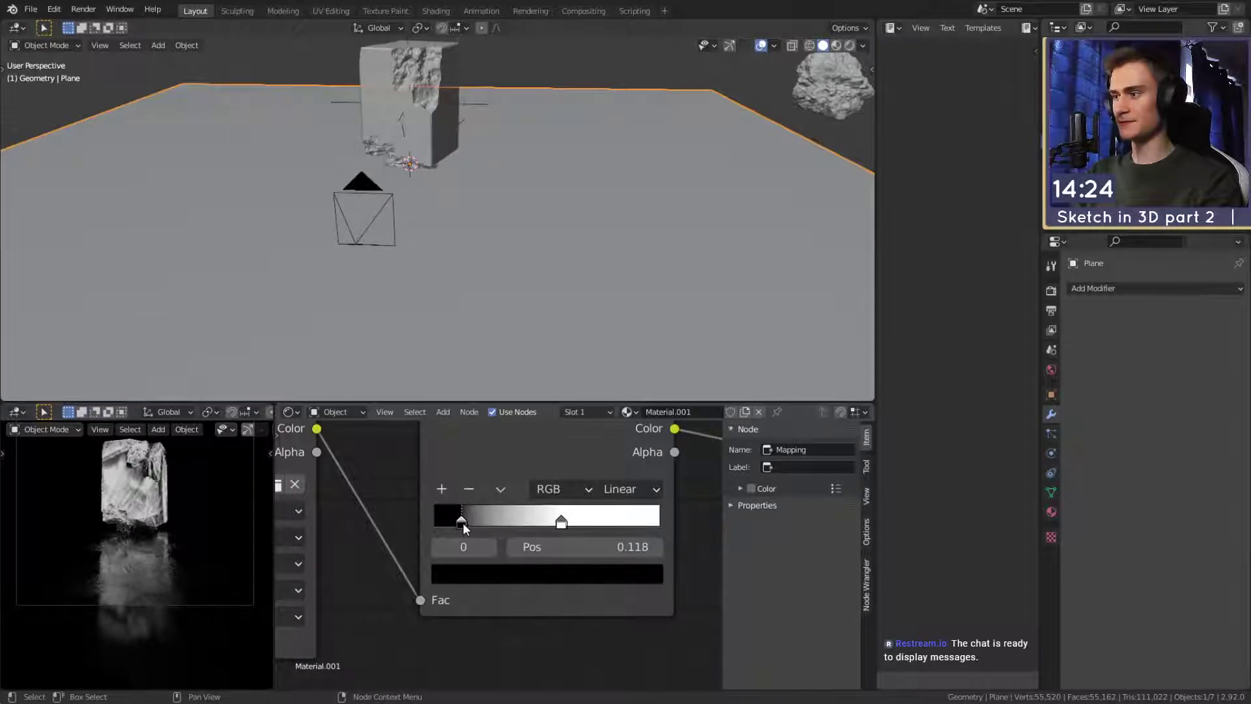
Move the ground material's Texture Coordinate, Mapping, mossy rock texture and ColorRamp nodes closer to the Principled BSDF node.
scroll(463, 524, down, 5)
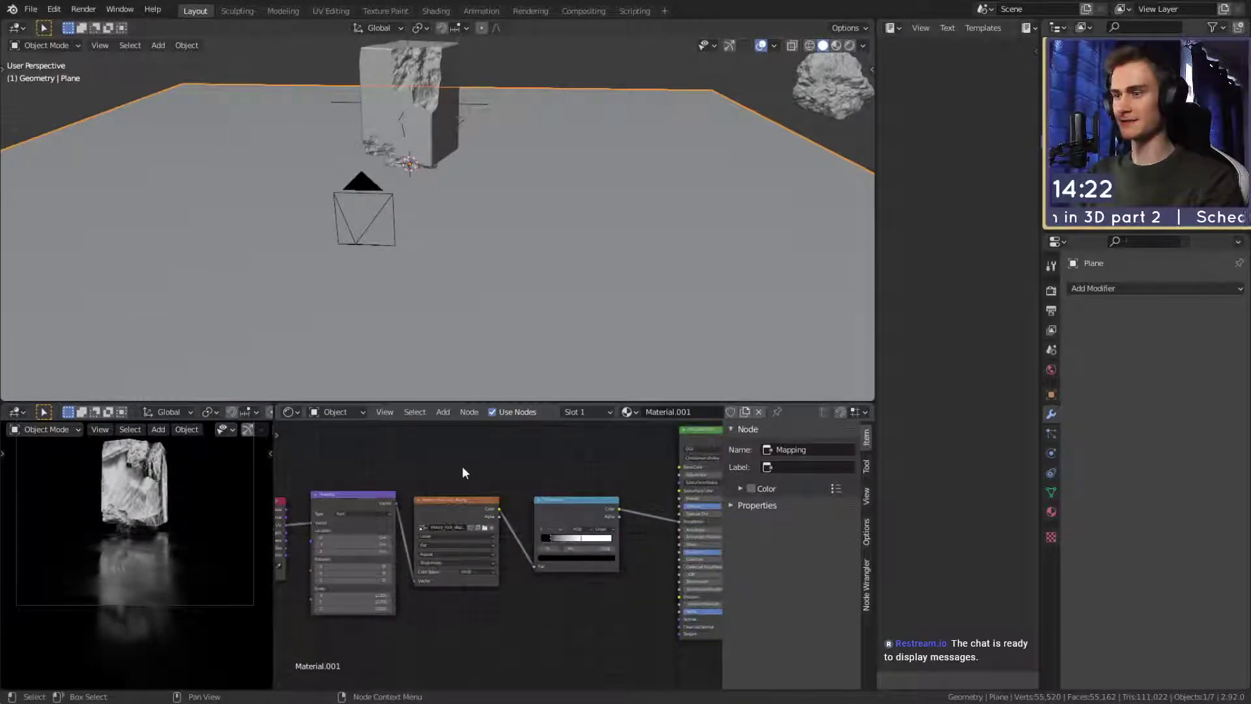
middle_drag(462, 468, 589, 455)
drag(588, 455, 362, 547)
drag(557, 509, 577, 509)
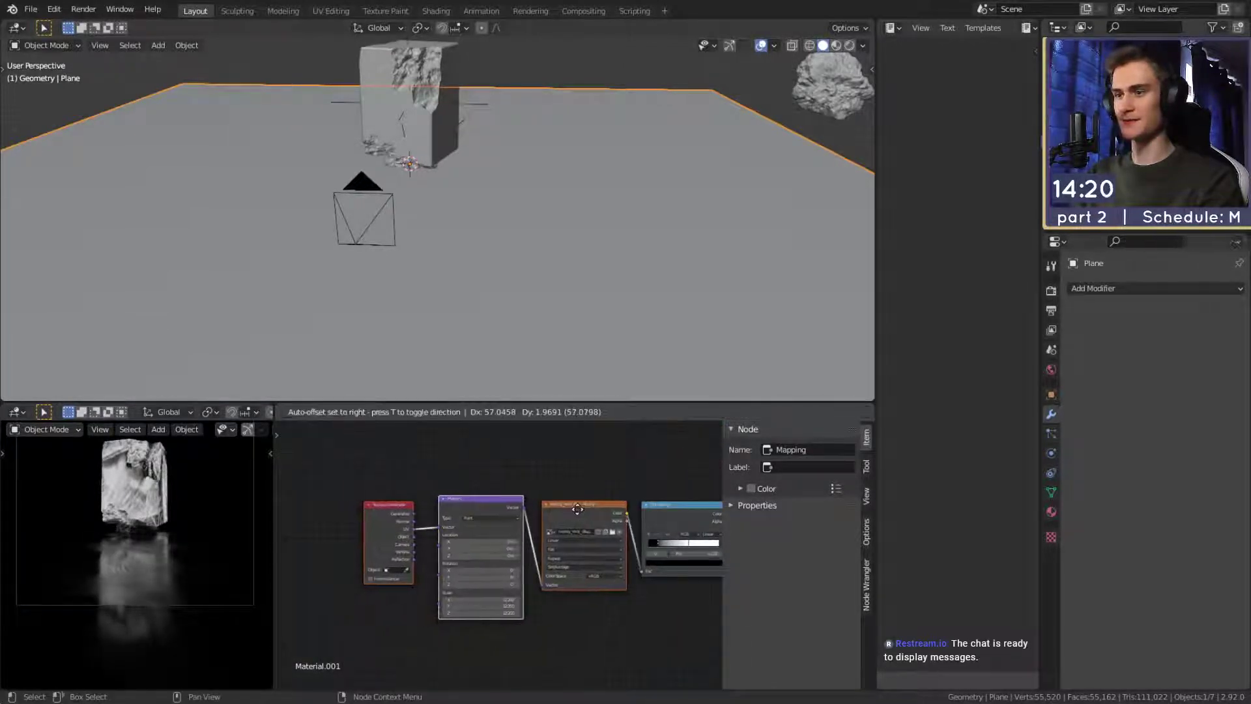
click(580, 476)
middle_drag(580, 476, 529, 476)
drag(629, 470, 355, 548)
middle_drag(514, 475, 388, 467)
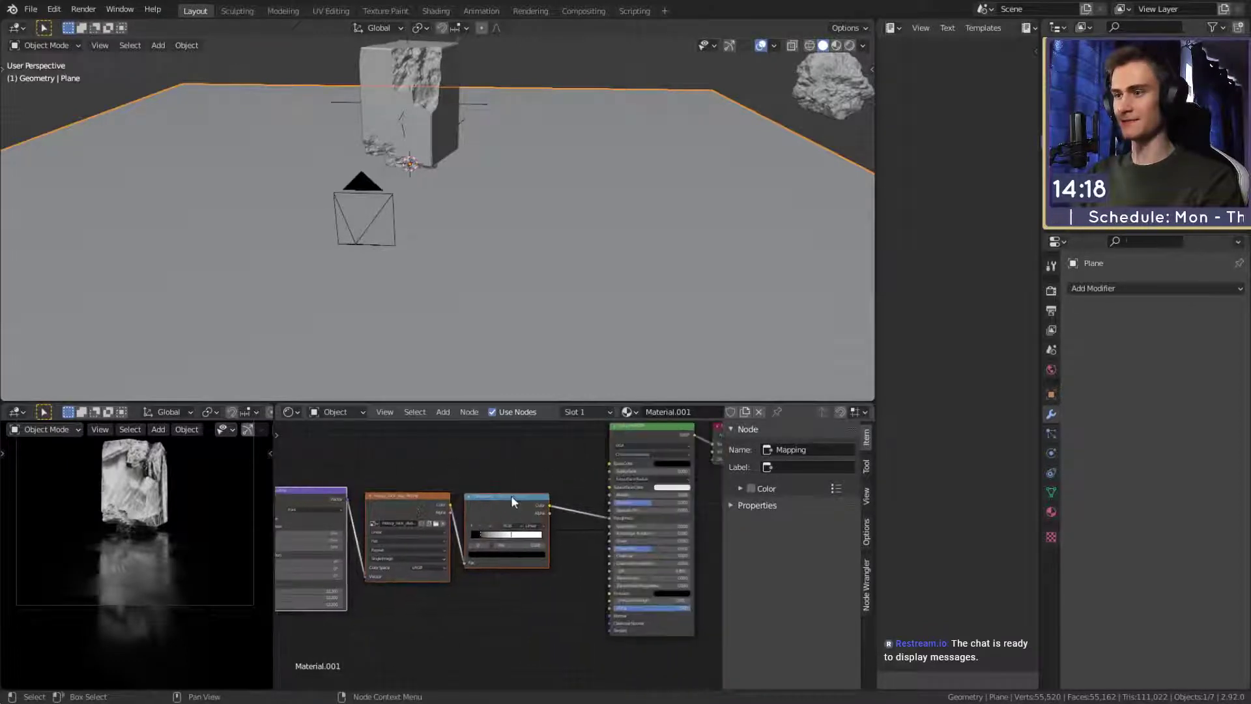
drag(500, 497, 530, 510)
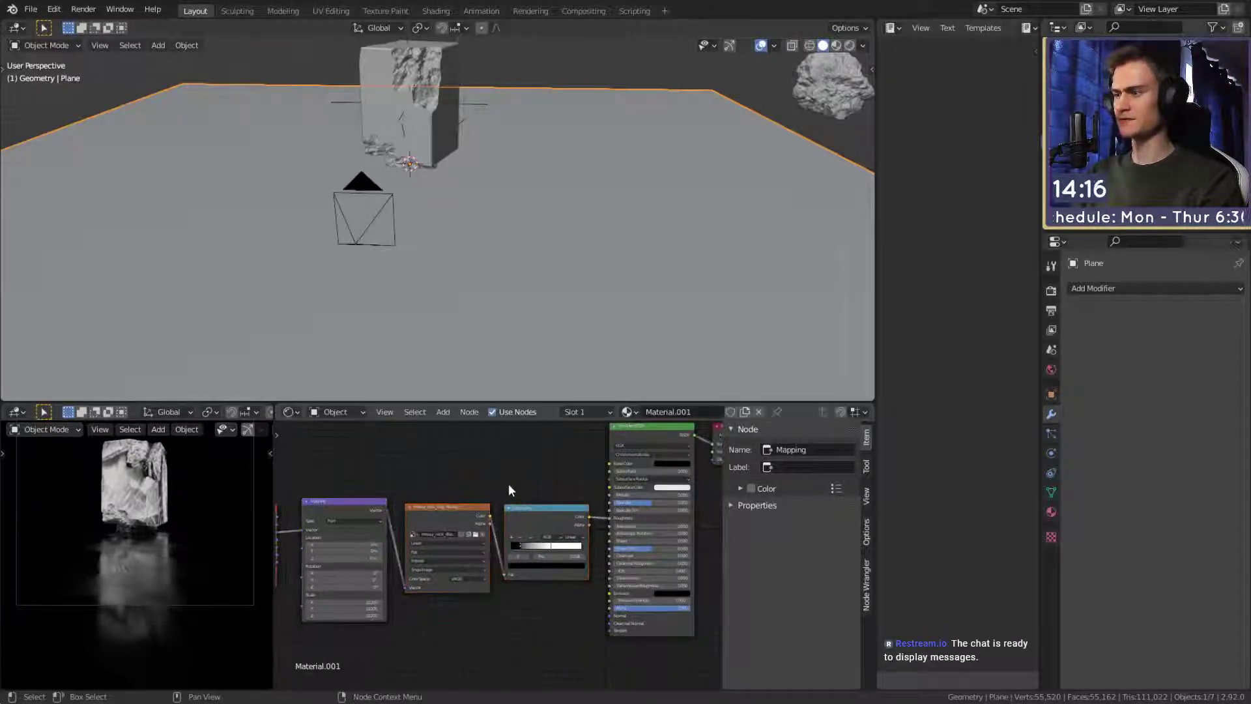
Save the file with the adjusted ground material.
middle_drag(508, 484, 424, 564)
scroll(424, 566, up, 1)
scroll(129, 553, down, 2)
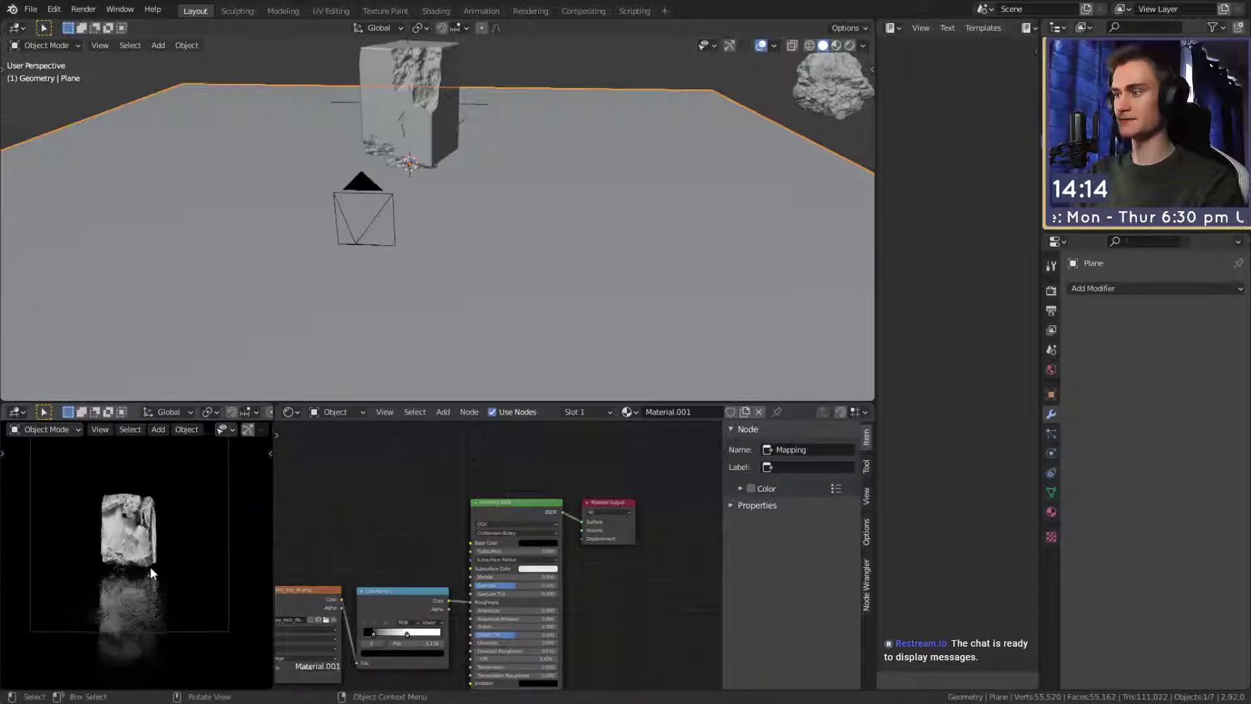
click(31, 9)
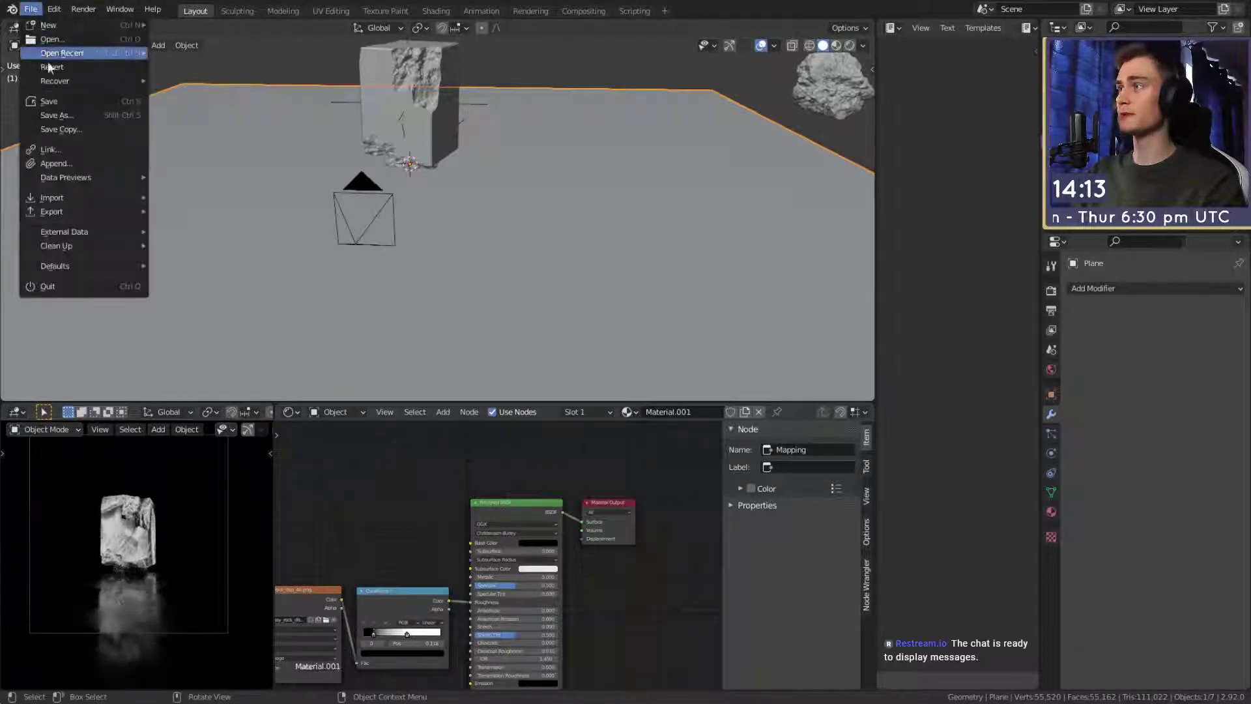
click(53, 101)
Link the ground plane's material to the rubble rock at the base of the block.
middle_drag(578, 71, 474, 304)
middle_drag(492, 102, 565, 260)
click(544, 210)
shift+click(680, 262)
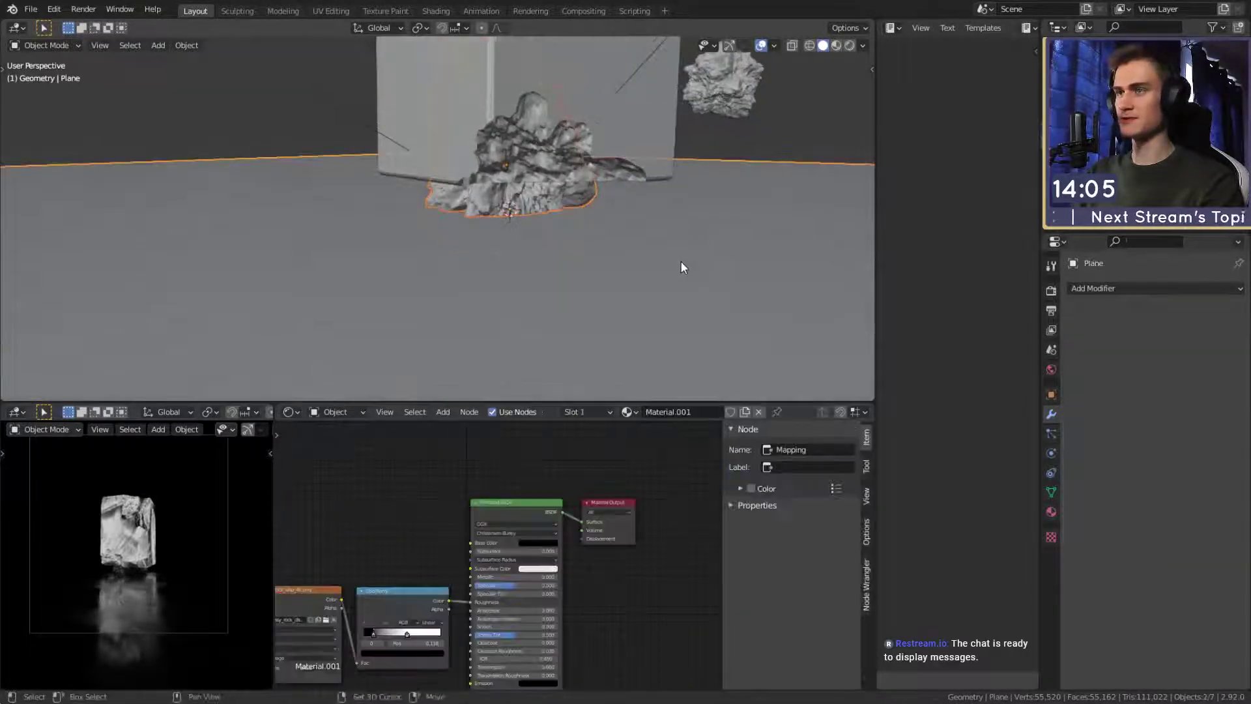
key(ctrl+l)
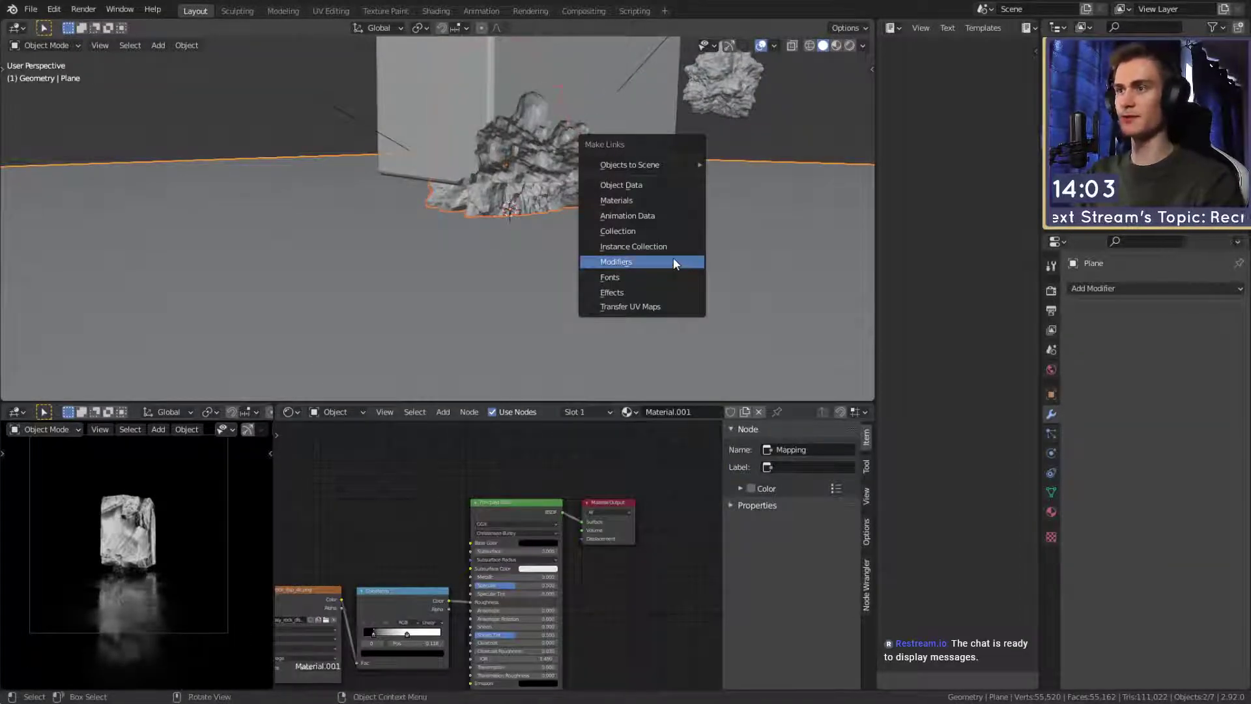
click(635, 201)
click(352, 151)
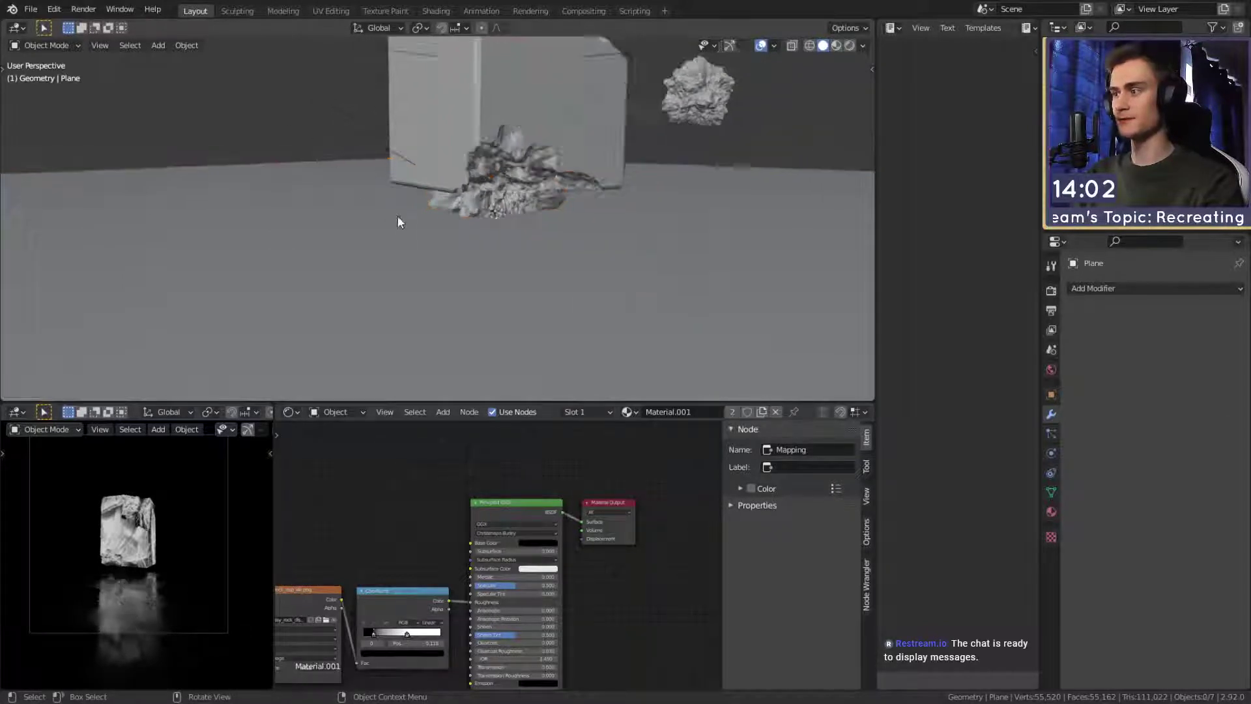
Make the rubble rock's material a single-user copy and set its Principled BSDF Base Color to white.
middle_drag(400, 217, 503, 243)
scroll(463, 233, up, 4)
click(396, 211)
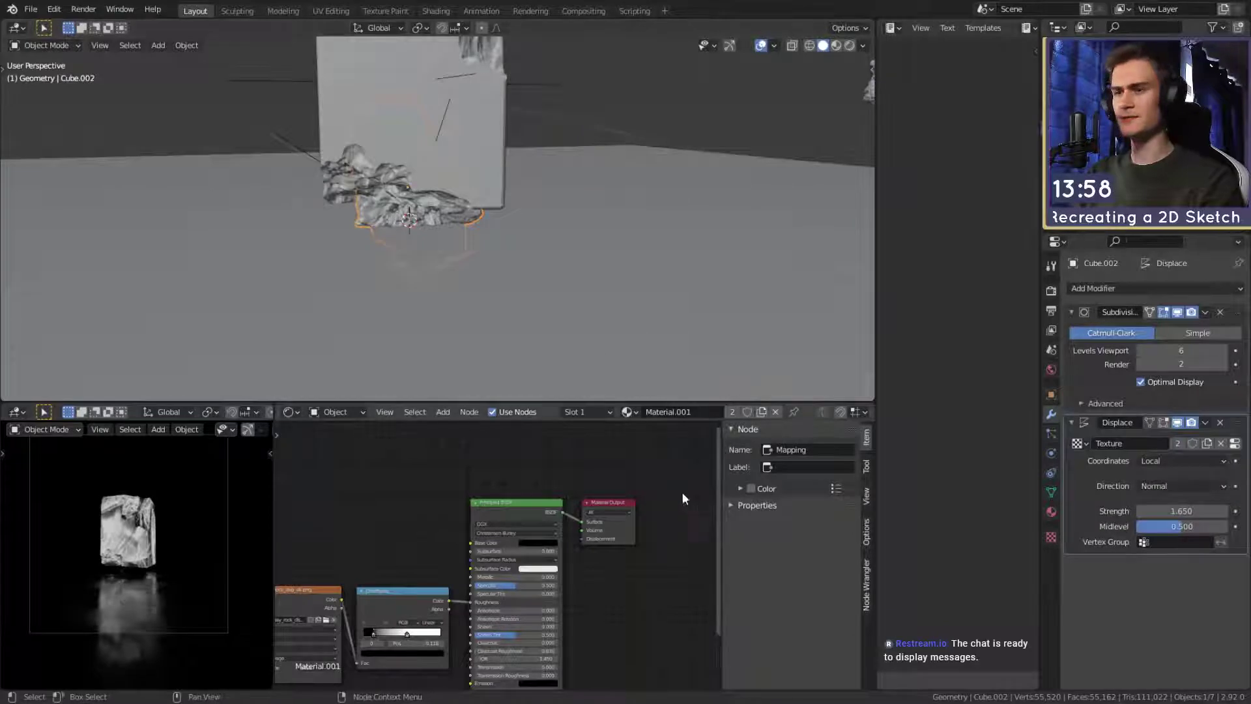
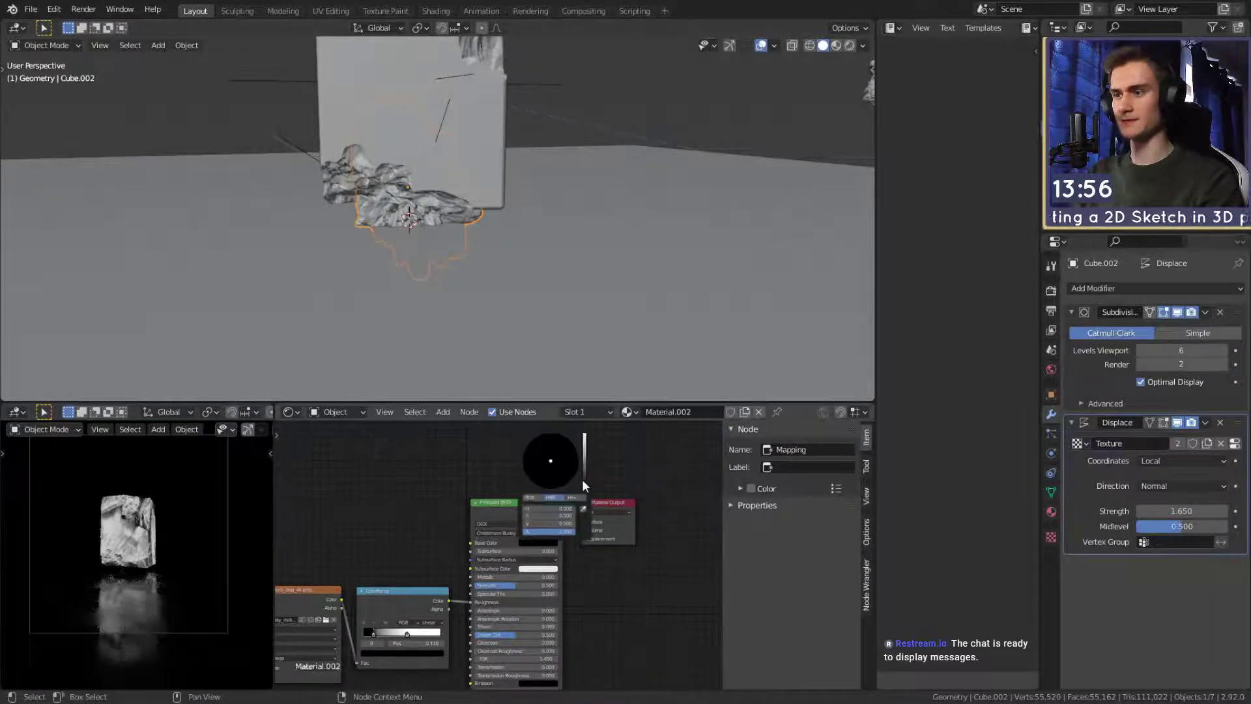
drag(584, 479, 585, 434)
scroll(137, 584, up, 9)
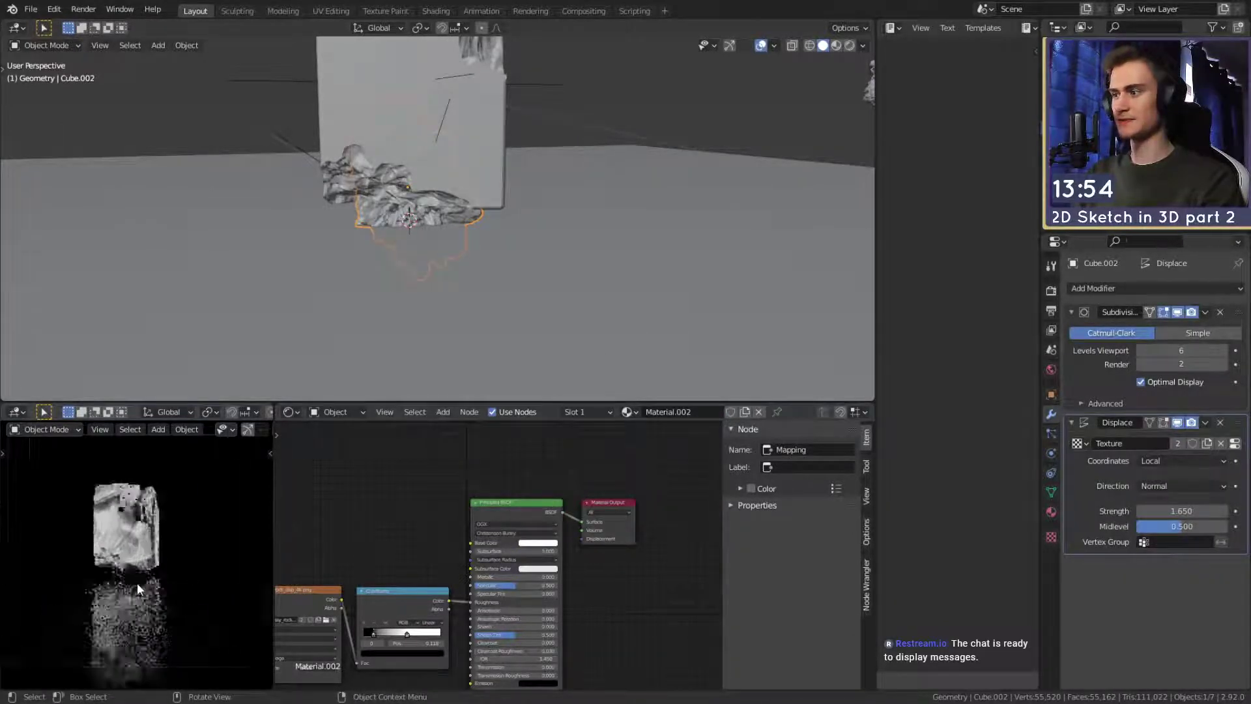
scroll(107, 610, down, 10)
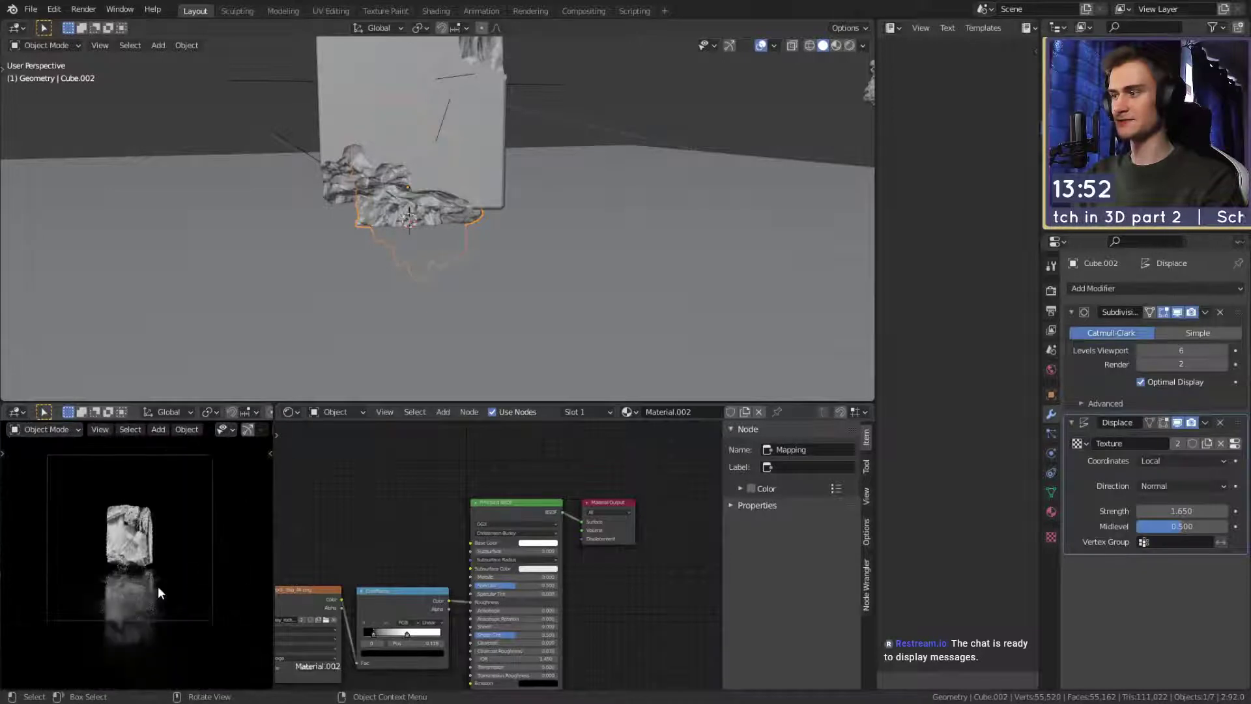
Save the file with the rubble rock's new material.
scroll(597, 244, down, 5)
shift+middle_drag(502, 319, 514, 297)
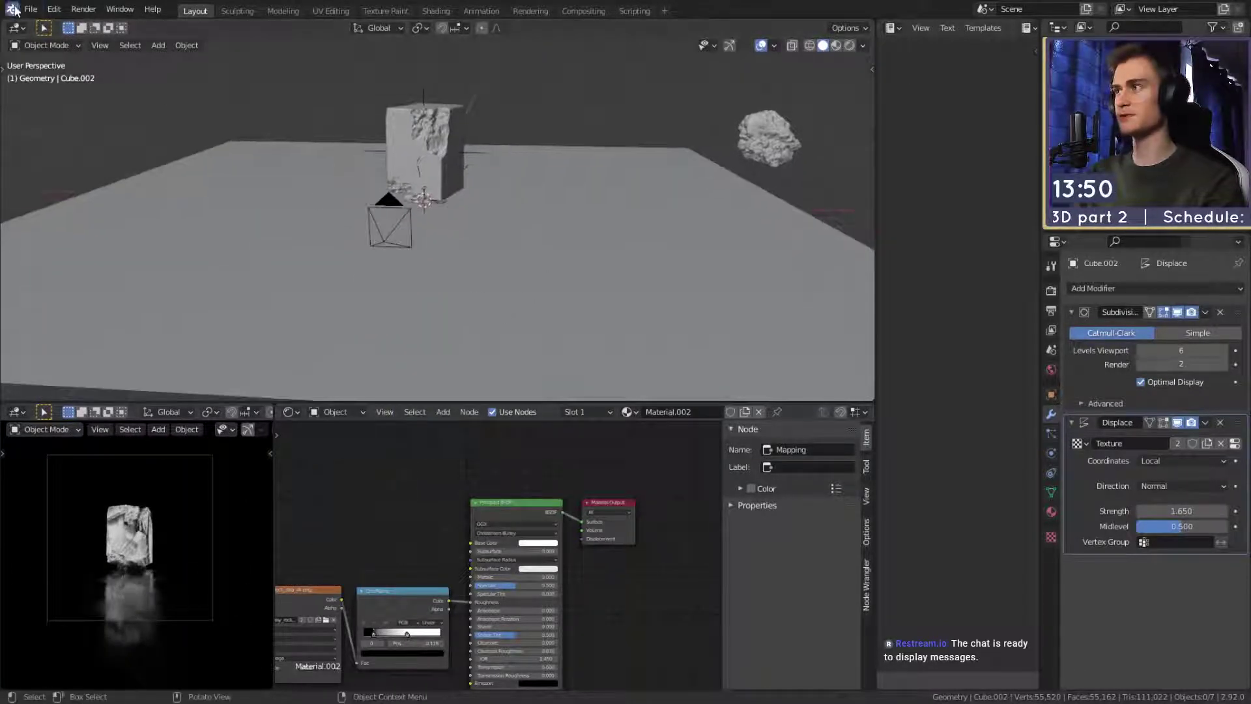
click(31, 9)
click(45, 103)
Set the block material's Emission strength to 5, raise it to 10, and check the glow and ground reflection in the rendered preview.
middle_drag(439, 245, 674, 244)
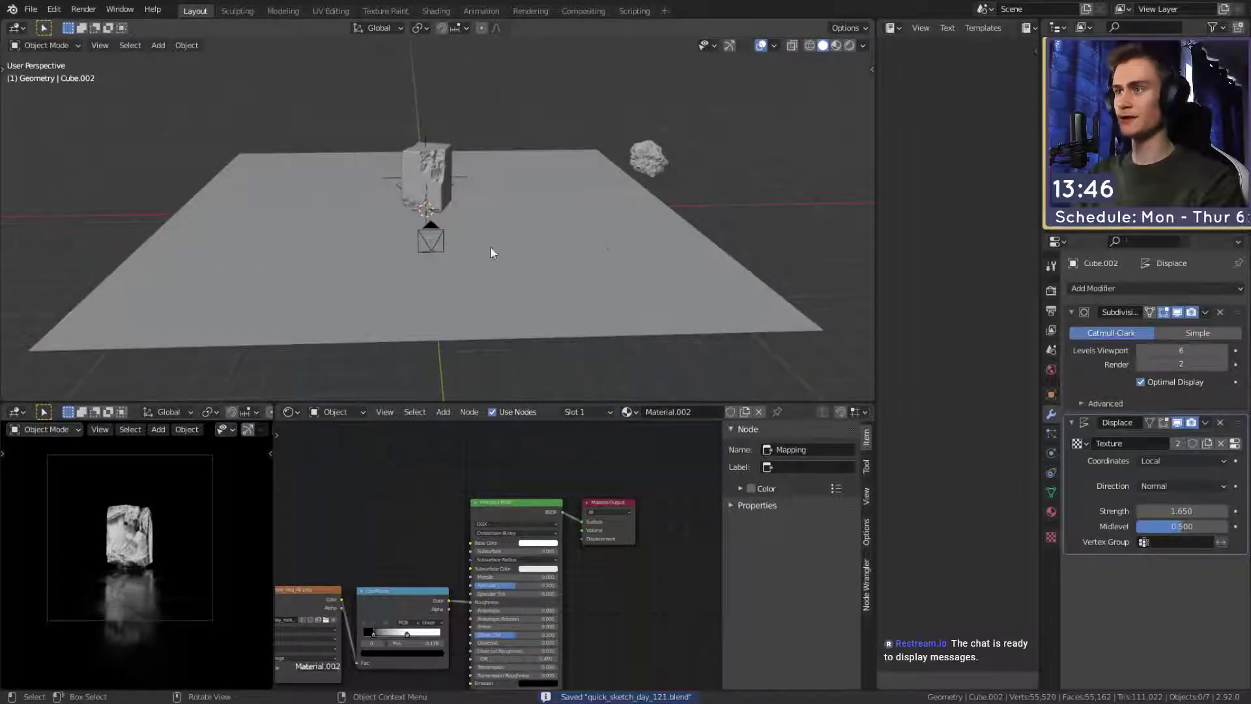
scroll(489, 251, up, 6)
middle_drag(497, 237, 473, 252)
scroll(482, 240, down, 5)
click(420, 222)
scroll(510, 489, down, 2)
middle_drag(511, 492, 690, 508)
scroll(578, 604, up, 3)
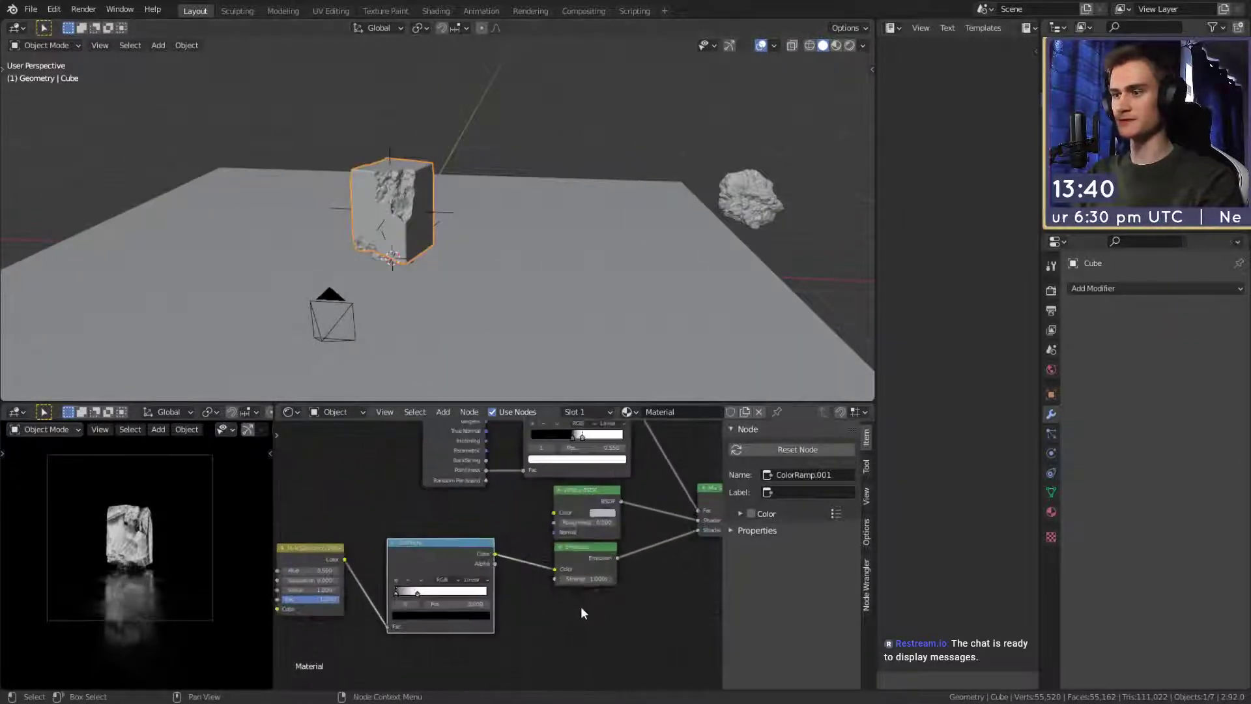
middle_drag(549, 622, 552, 602)
scroll(552, 602, up, 2)
text(5)
key(Return)
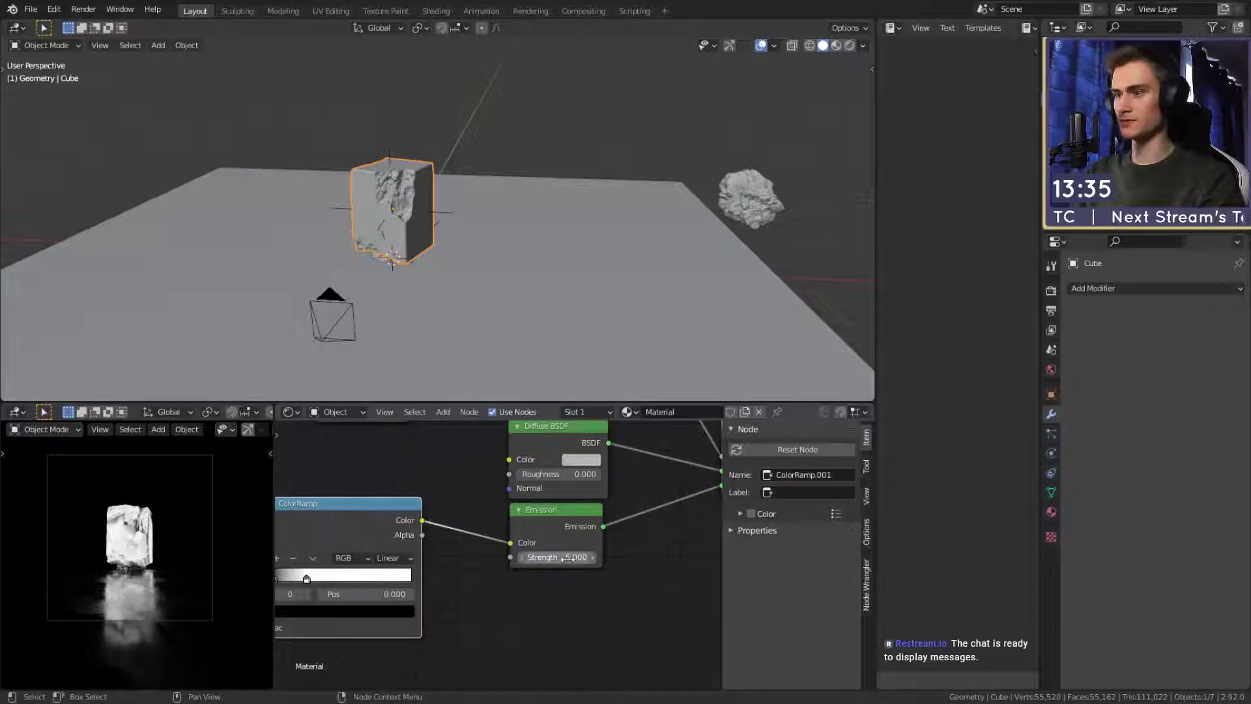
key(Return)
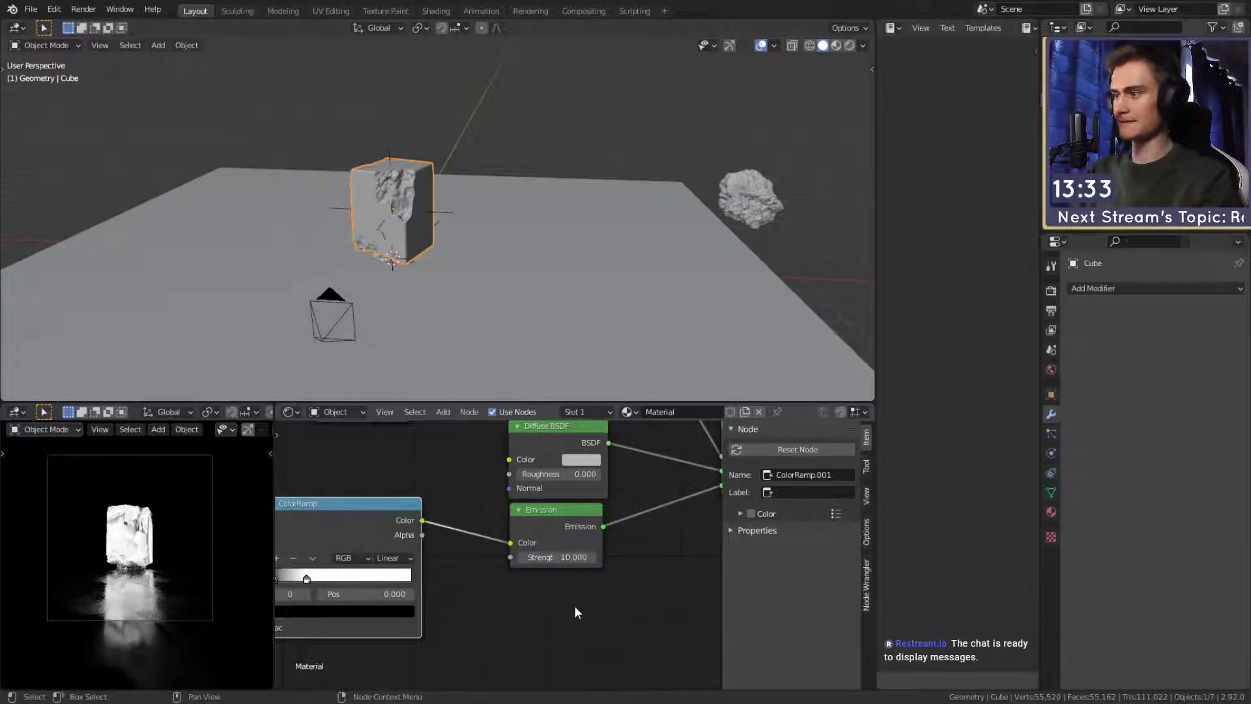
scroll(123, 577, up, 4)
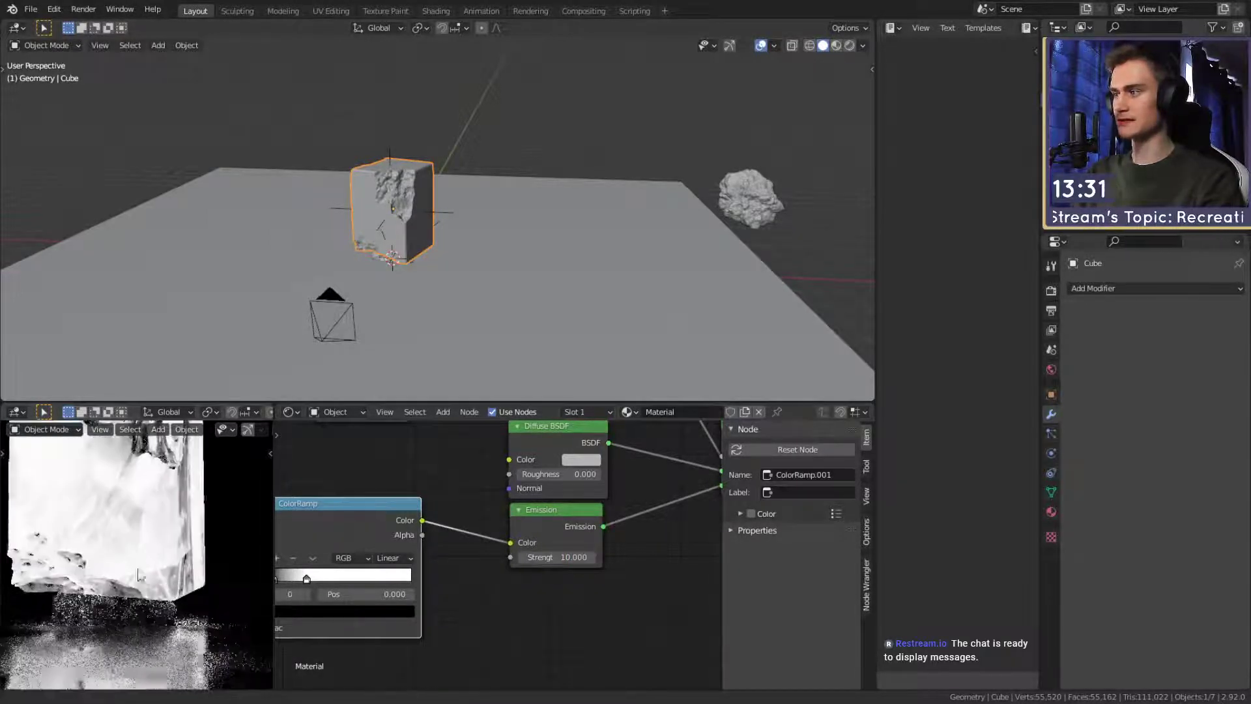
scroll(127, 554, down, 3)
scroll(137, 564, down, 2)
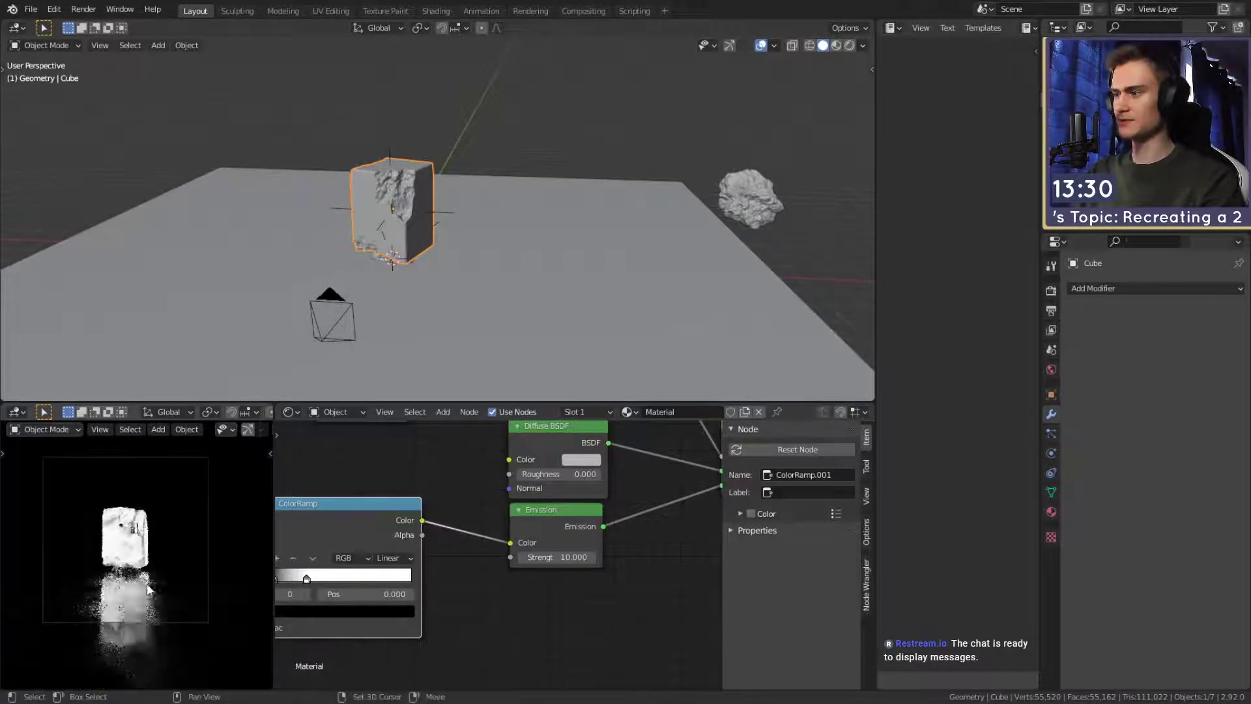
scroll(381, 280, down, 4)
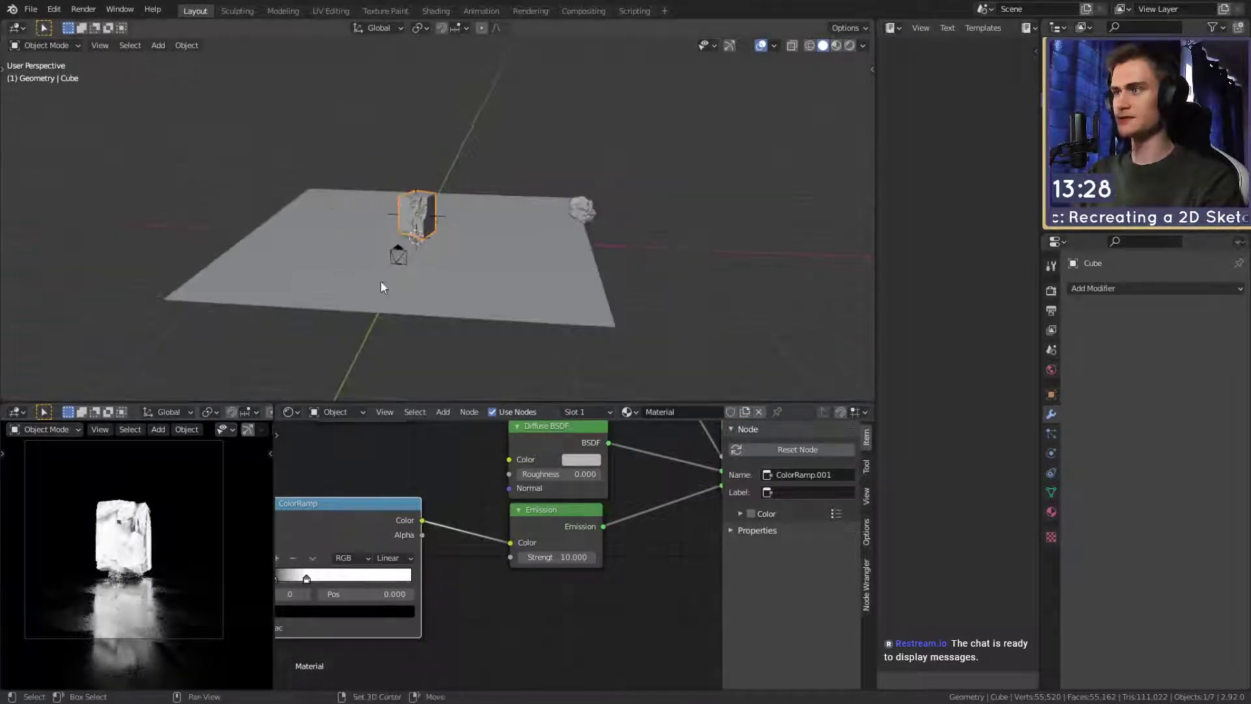
Deselect everything and save the file with the updated emission strength.
scroll(384, 283, up, 2)
middle_drag(385, 283, 532, 287)
scroll(498, 306, down, 2)
key(alt+a)
scroll(492, 309, down, 1)
scroll(495, 295, up, 1)
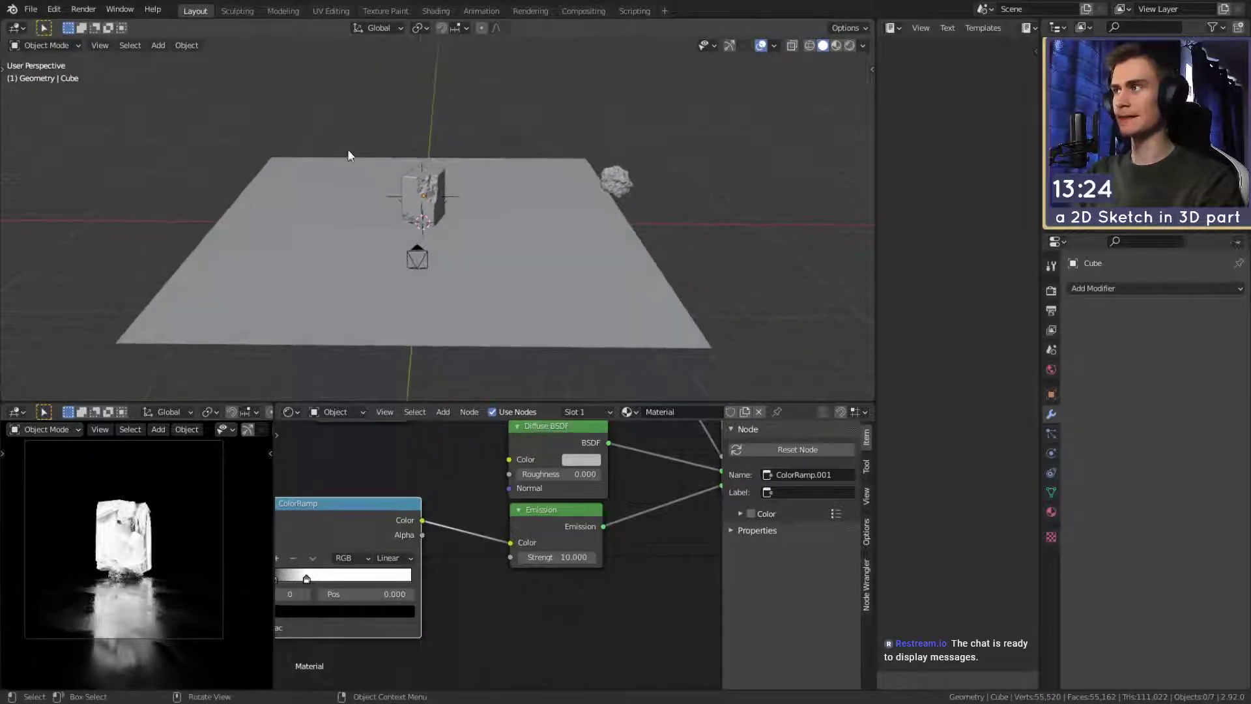
click(30, 9)
click(55, 106)
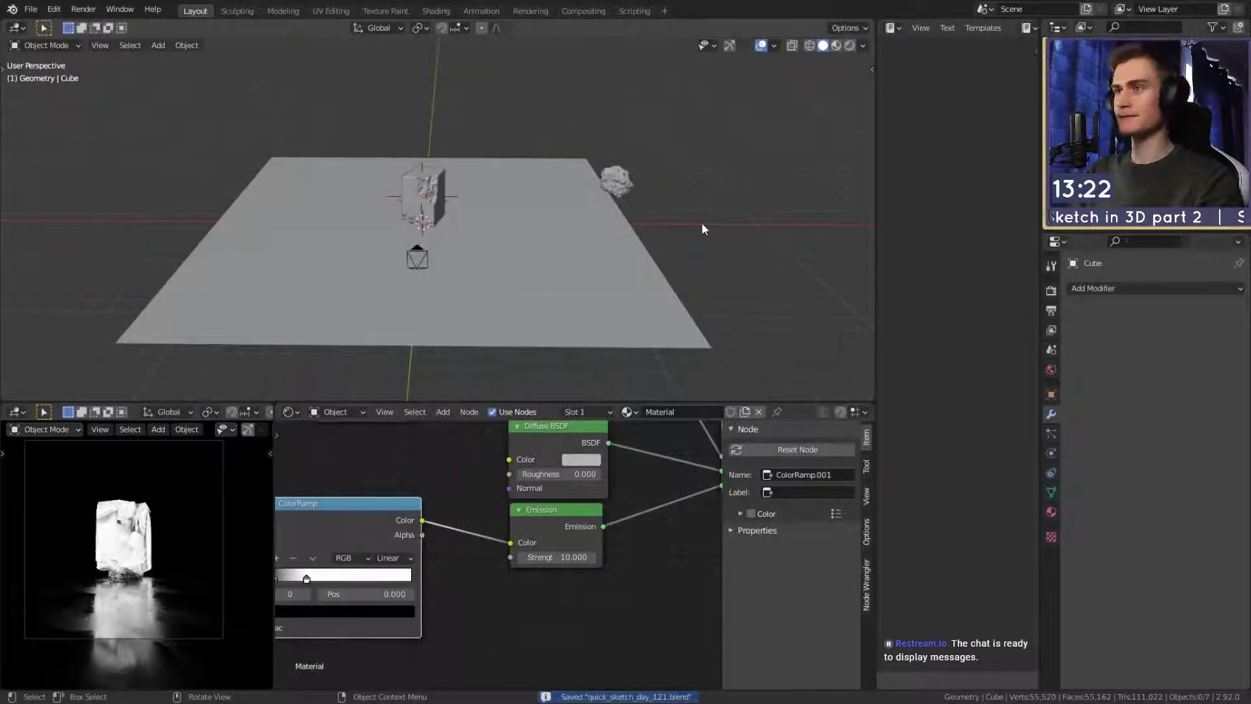
Move the displaced rock beside the ground plane farther away from the plane's edge.
scroll(495, 260, up, 2)
click(680, 183)
key(g)
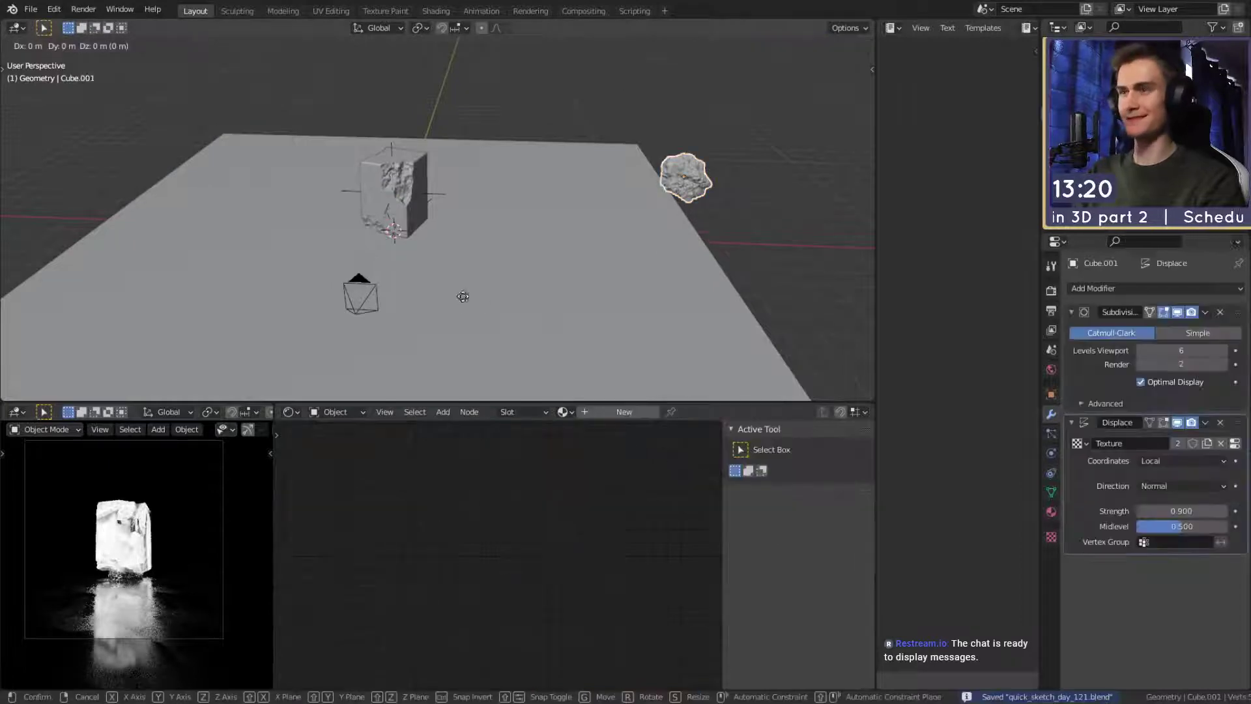
click(579, 287)
scroll(499, 230, down, 3)
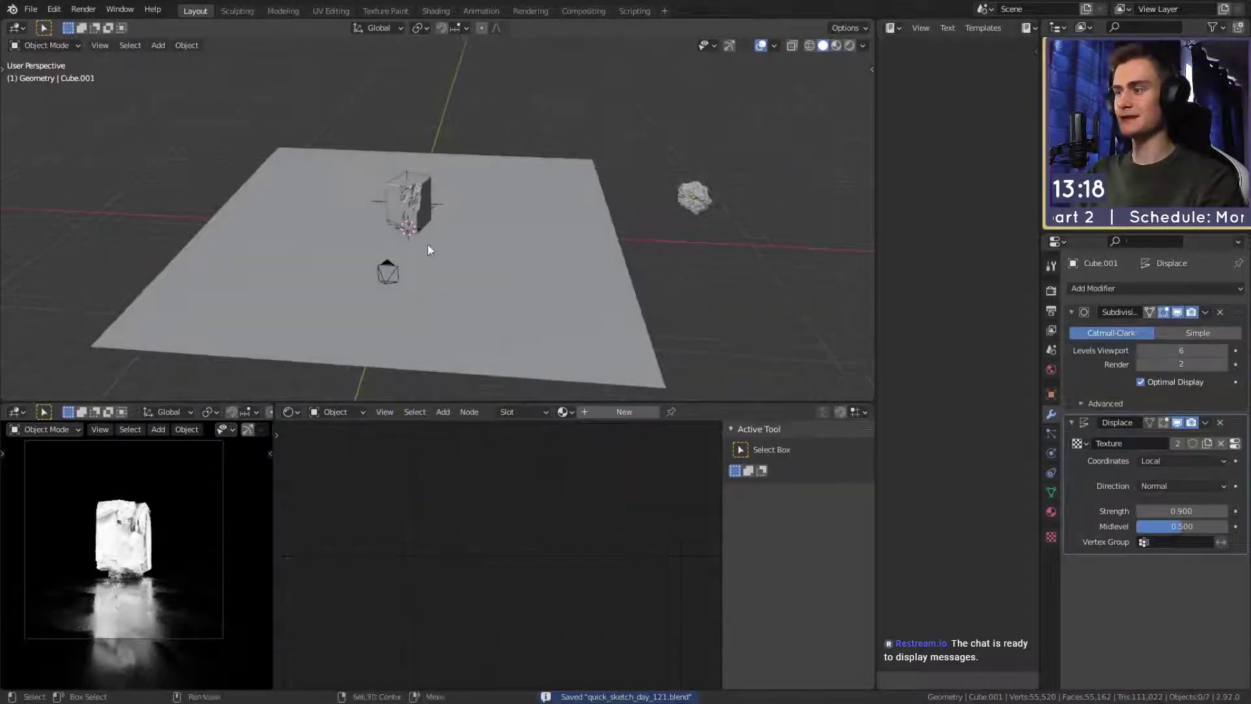
Add a mesh cylinder at the base of the block and raise it along the Z axis.
key(shift+a)
mouse_move(391, 244)
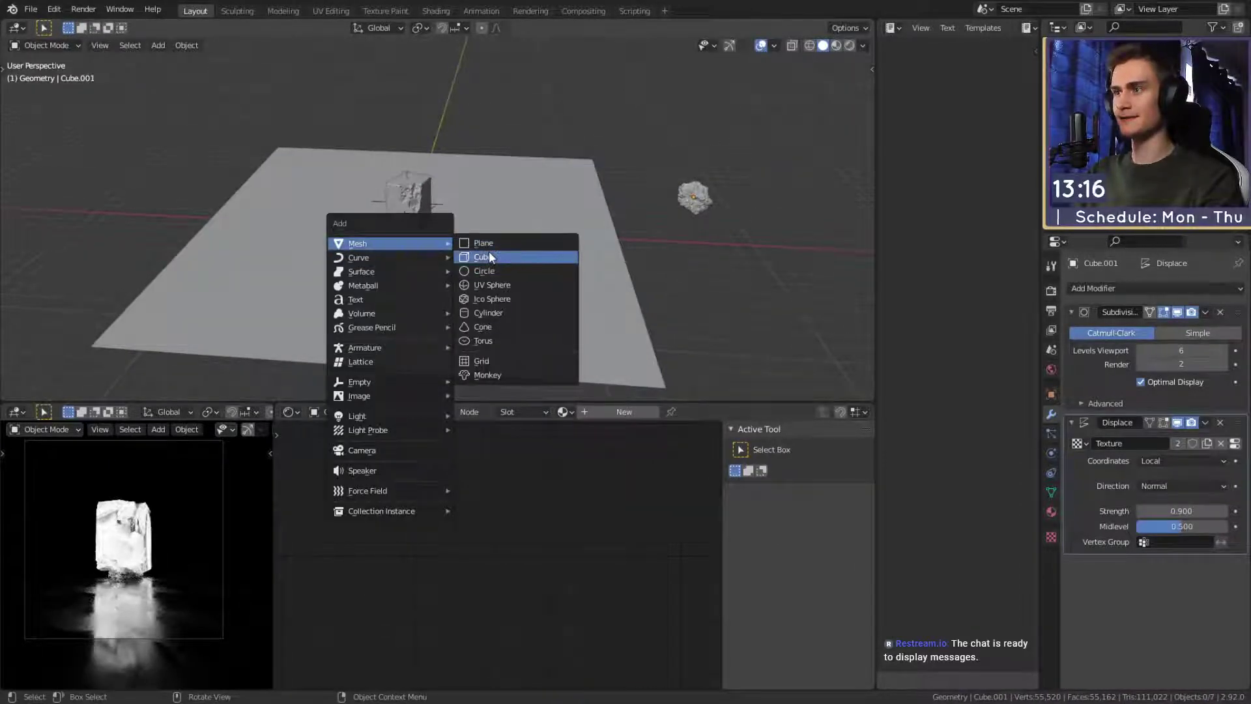
click(495, 314)
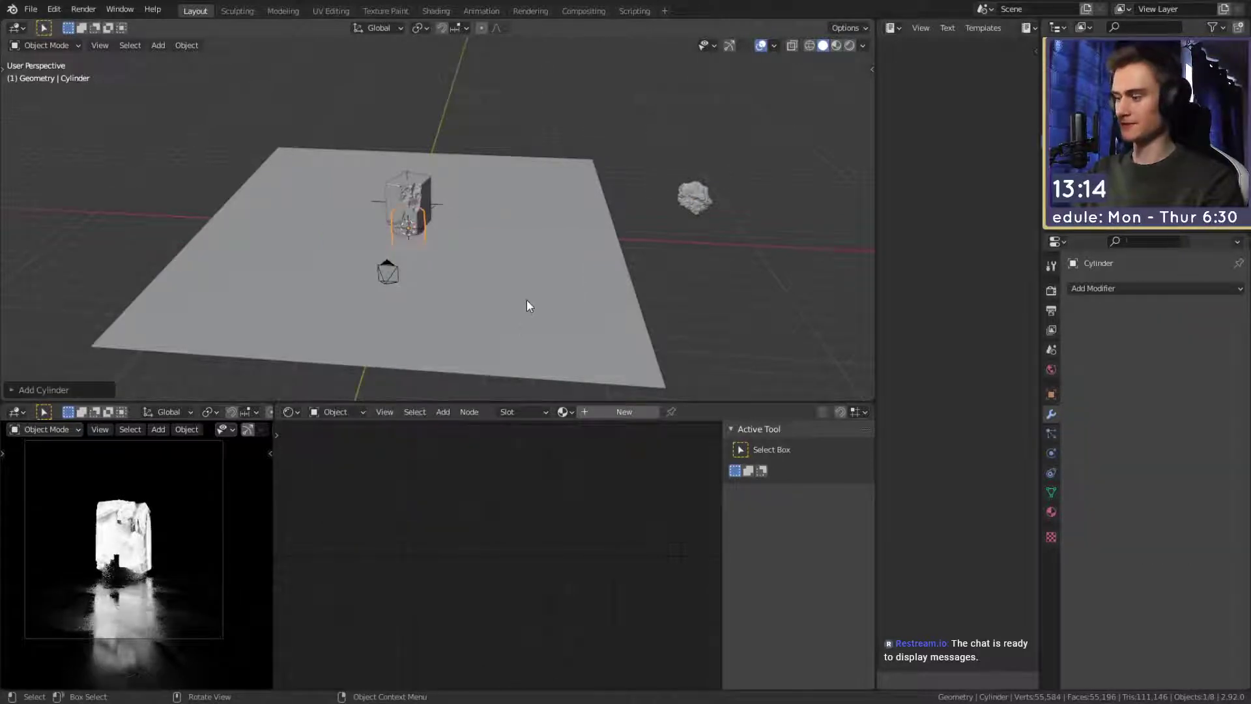
key(g)
key(z)
click(525, 272)
Enlarge the cylinder uniformly, then widen it only on the X and Y axes so it surrounds the block.
key(s)
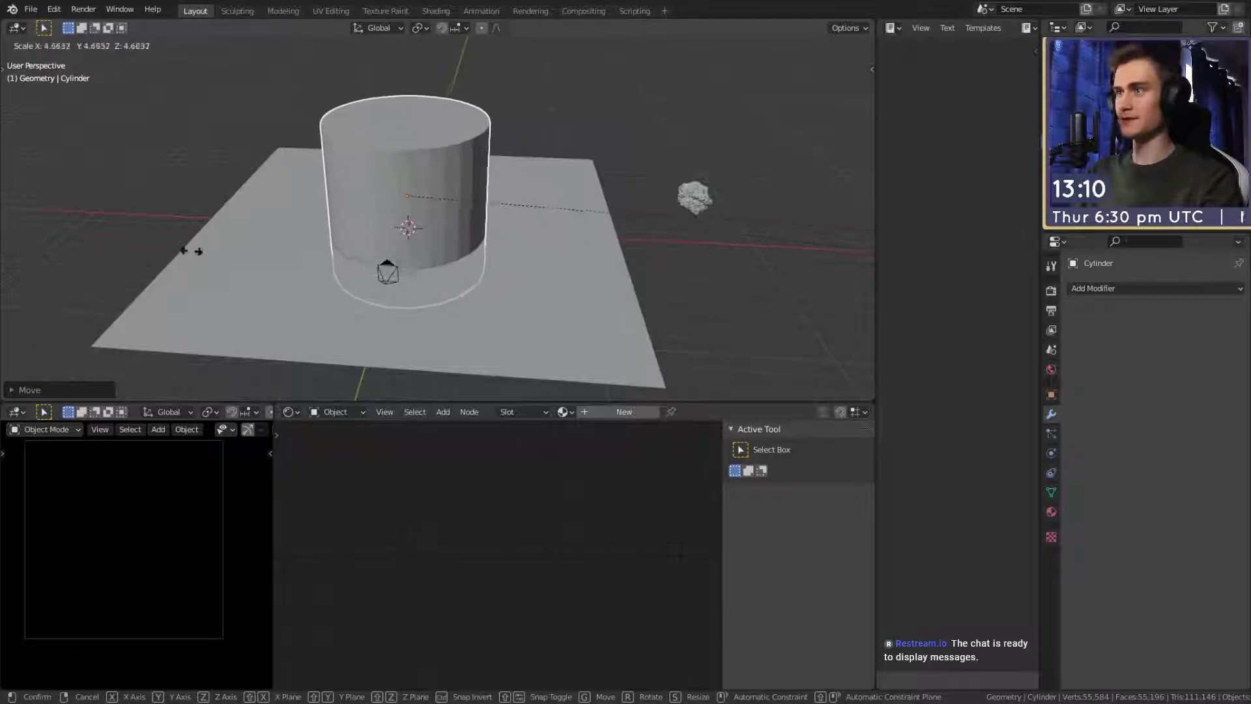
click(314, 252)
key(s)
key(shift+z)
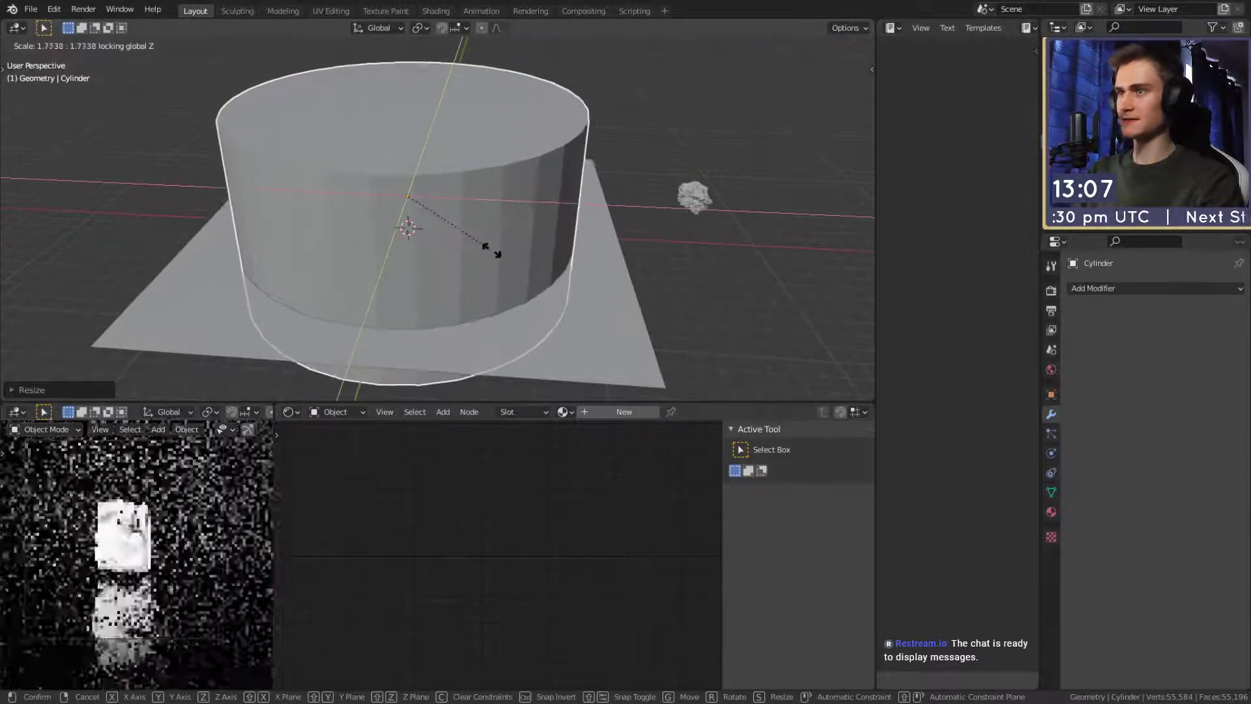
click(518, 251)
Delete the cylinder's top and bottom cap faces, leaving an open ring around the block.
middle_drag(518, 252, 456, 268)
key(Tab)
key(3)
click(429, 184)
middle_drag(430, 183, 428, 97)
shift+click(454, 223)
key(x)
click(391, 254)
middle_drag(390, 254, 420, 262)
Delete the cylinder wall faces on the camera side to open the ring toward the camera.
click(454, 286)
ctrl+click(427, 271)
shift+click(392, 297)
key(x)
click(385, 259)
key(Tab)
key(Tab)
click(478, 279)
key(x)
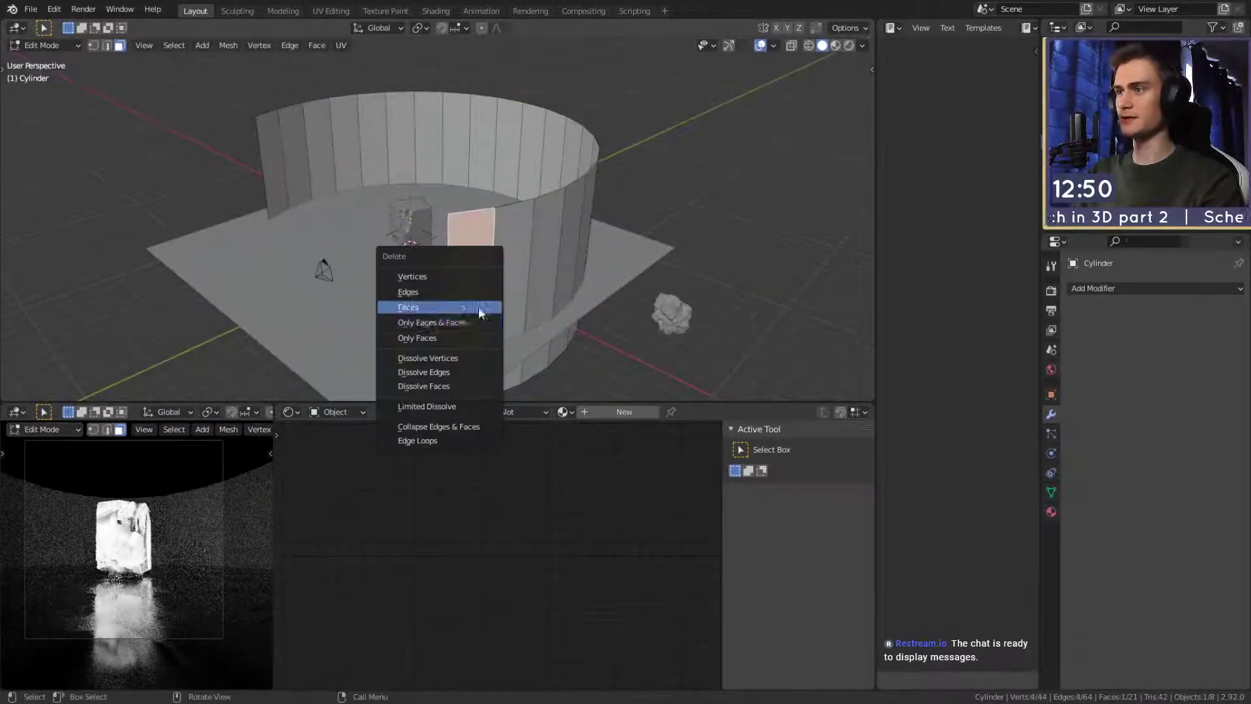
click(414, 312)
key(Tab)
Link the distant rock's materials and its Subdivision and Displace modifiers to the open cylinder wall.
middle_drag(414, 312, 473, 265)
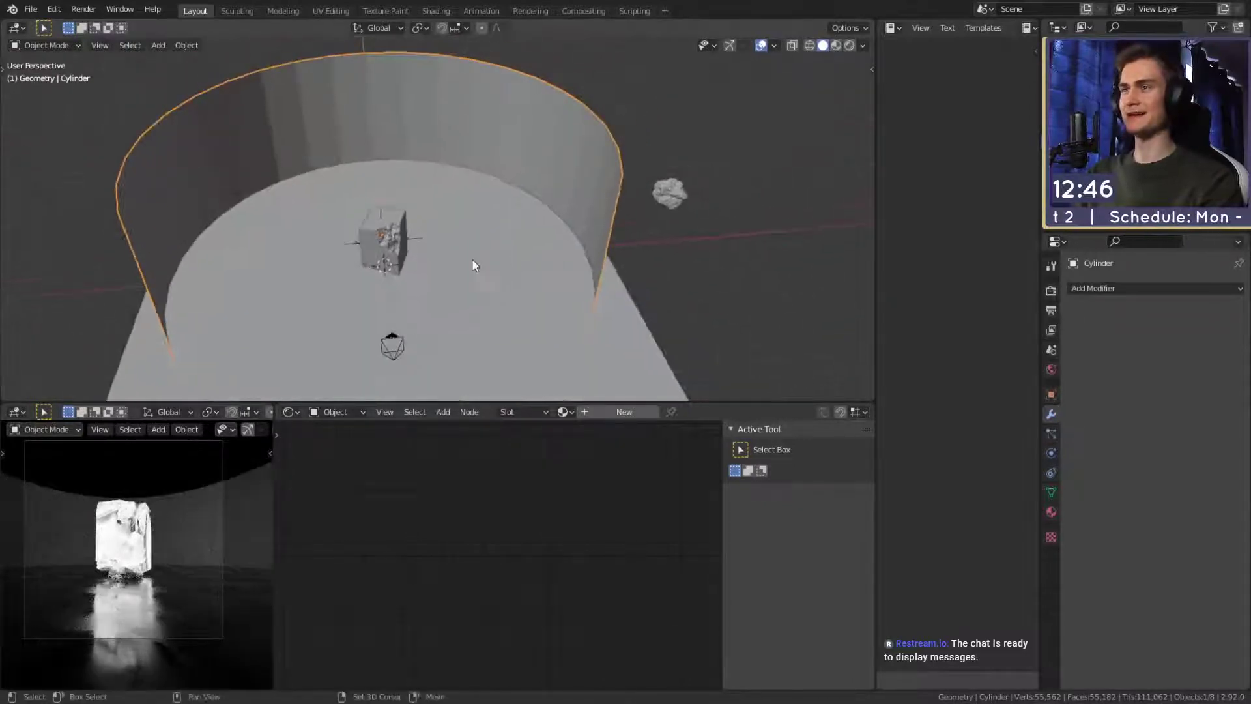
shift+click(663, 205)
key(ctrl+l)
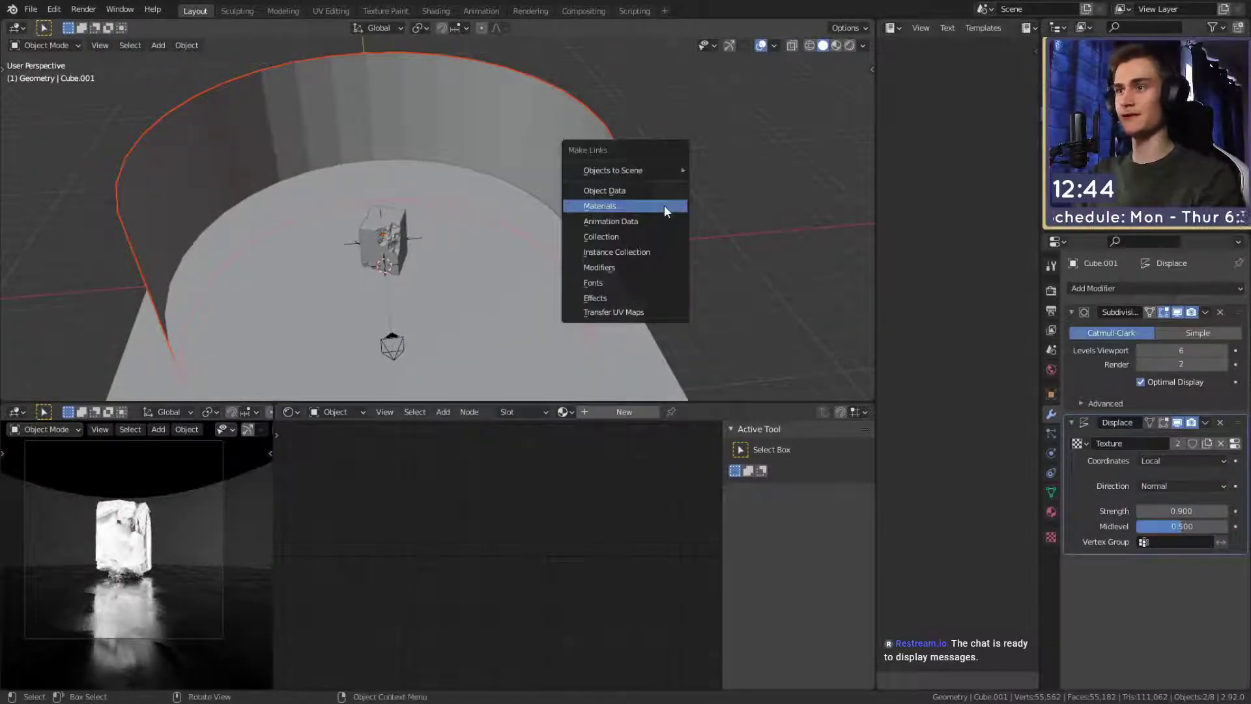
click(663, 204)
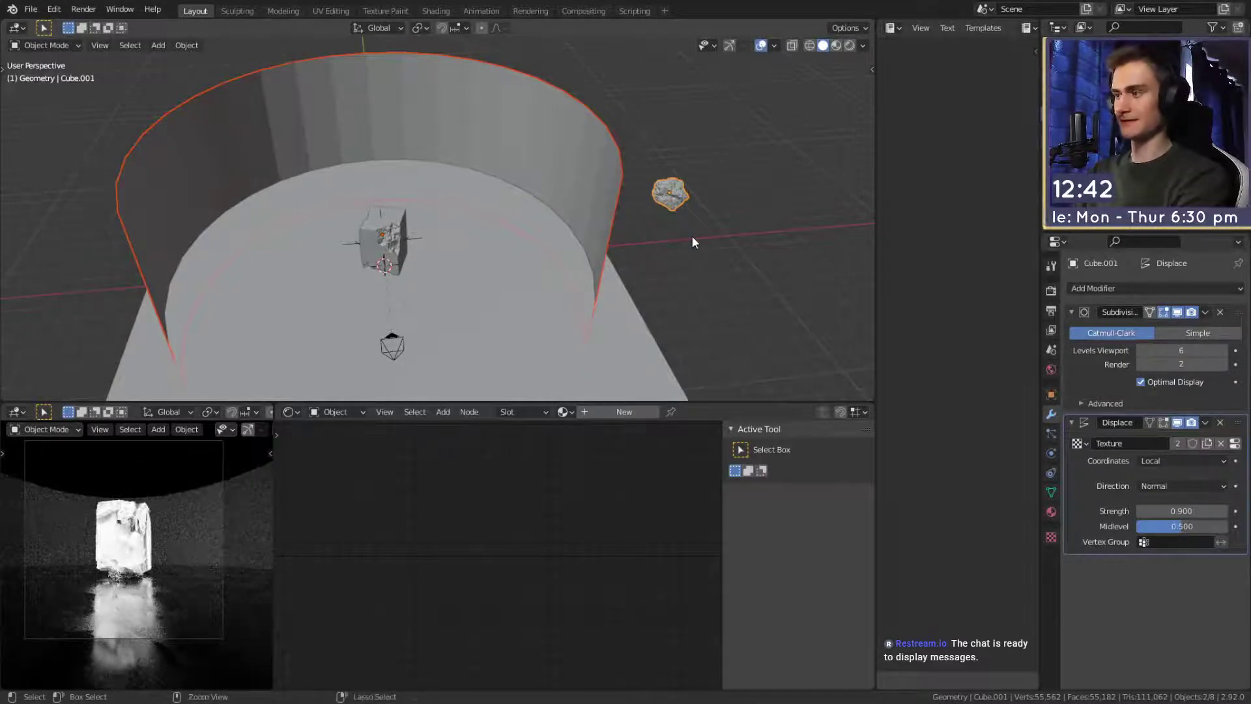
key(ctrl+l)
click(649, 283)
click(678, 301)
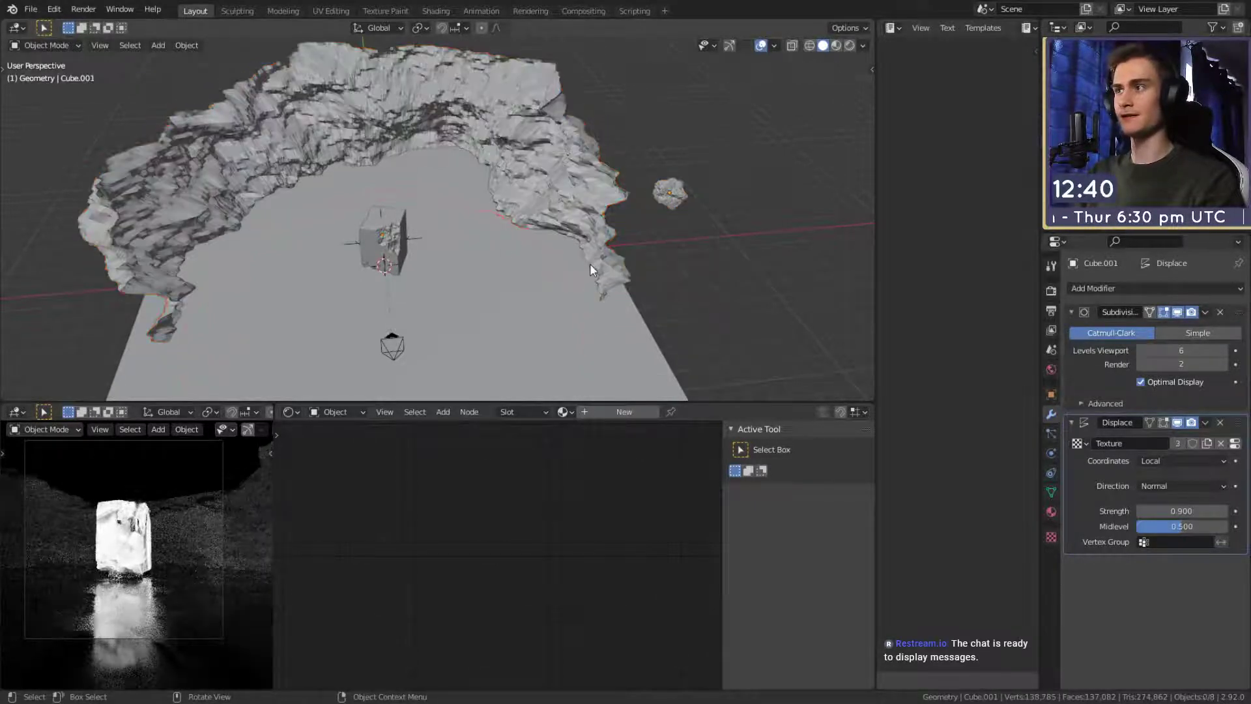
Select the cylinder wall's top edge loop and raise it about 7.6 m along the Z axis.
middle_drag(589, 263, 500, 238)
click(506, 180)
key(Tab)
scroll(493, 234, down, 3)
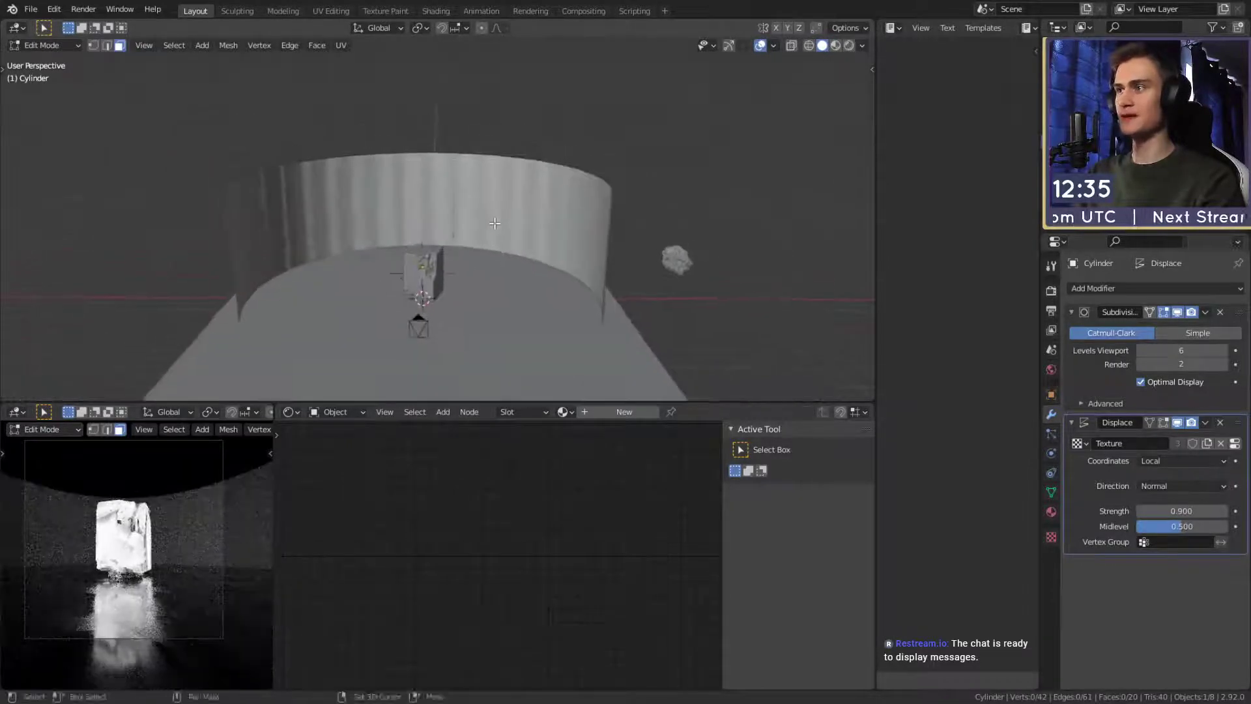
key(2)
alt+click(388, 150)
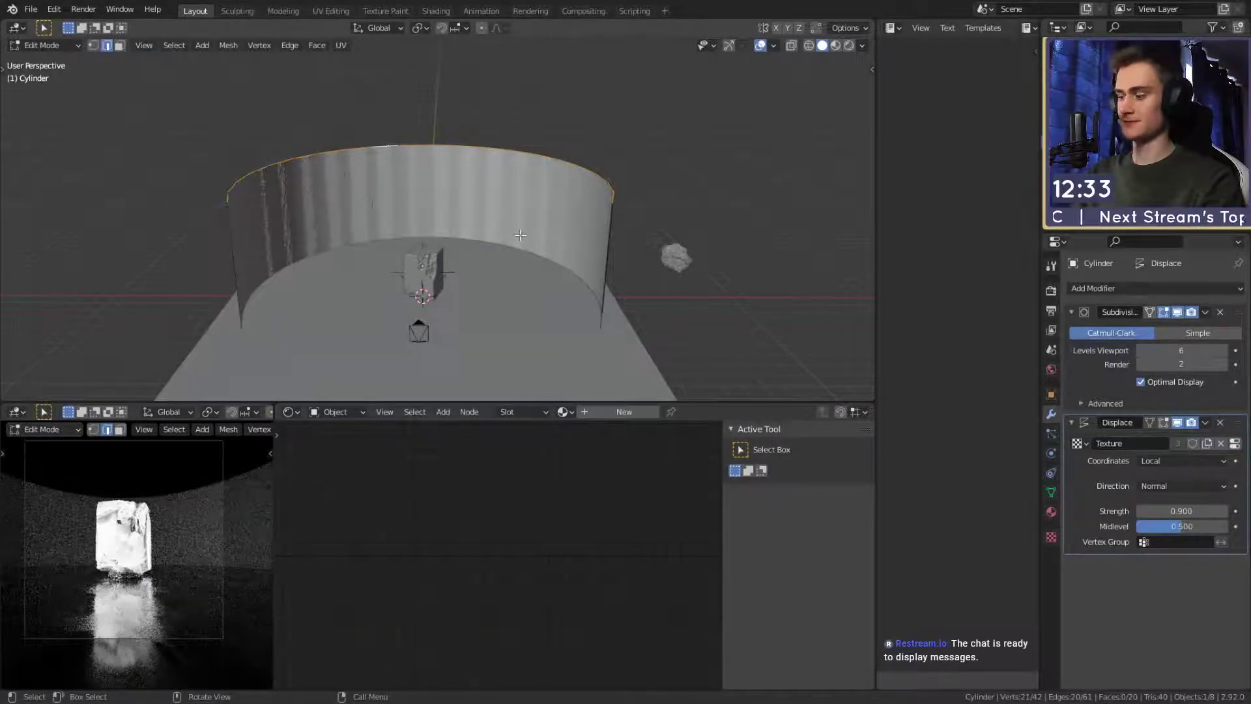
key(g)
key(z)
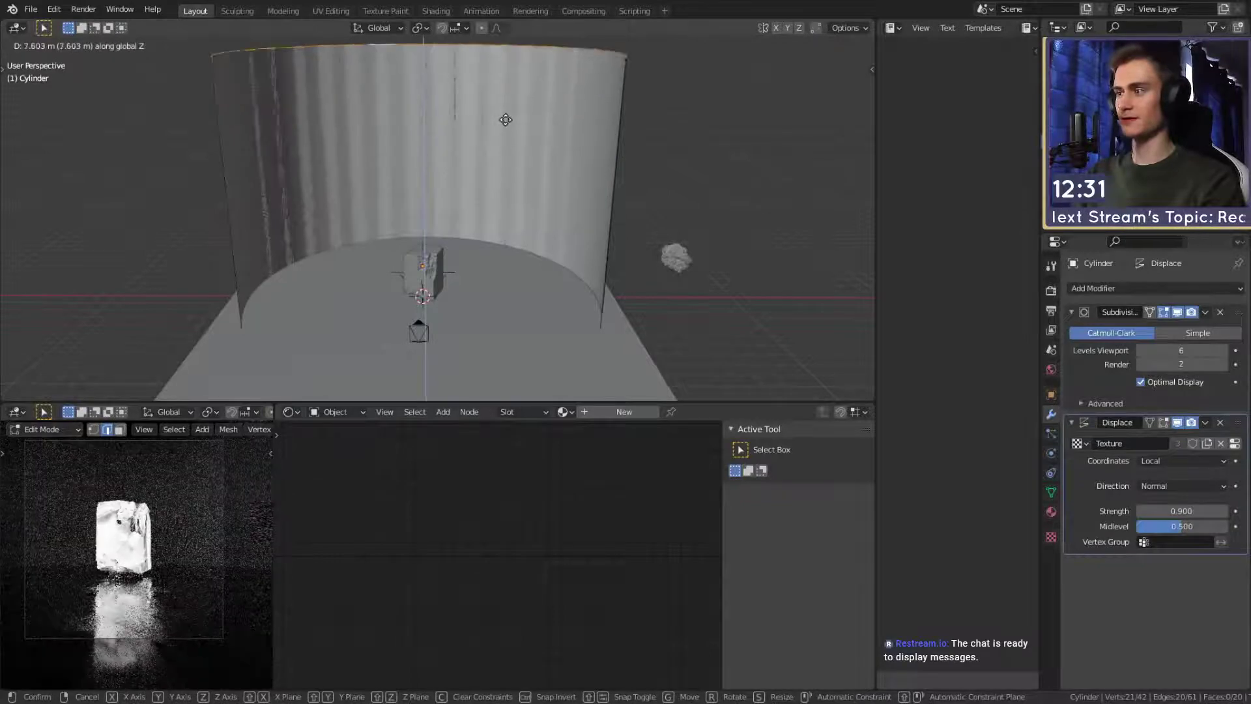
click(505, 122)
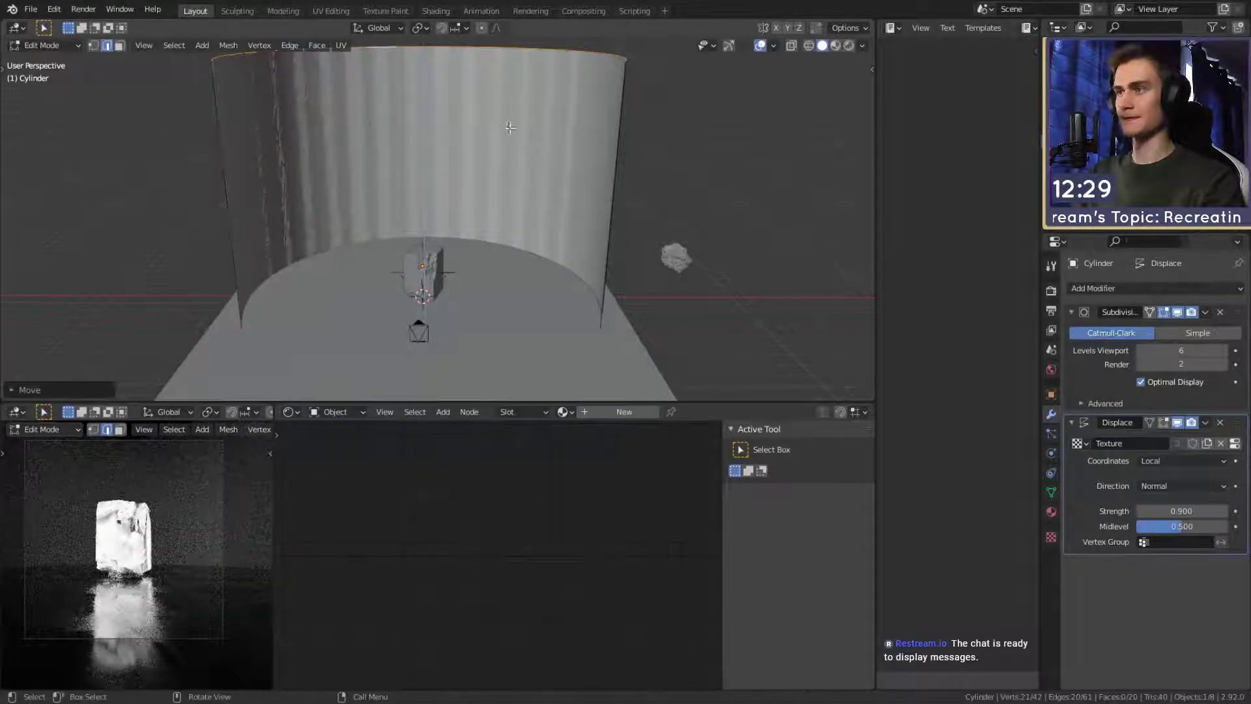
Raise the wall's top edge loop by about another 9.3 m along the Z axis.
middle_drag(504, 122, 490, 278)
scroll(505, 276, down, 4)
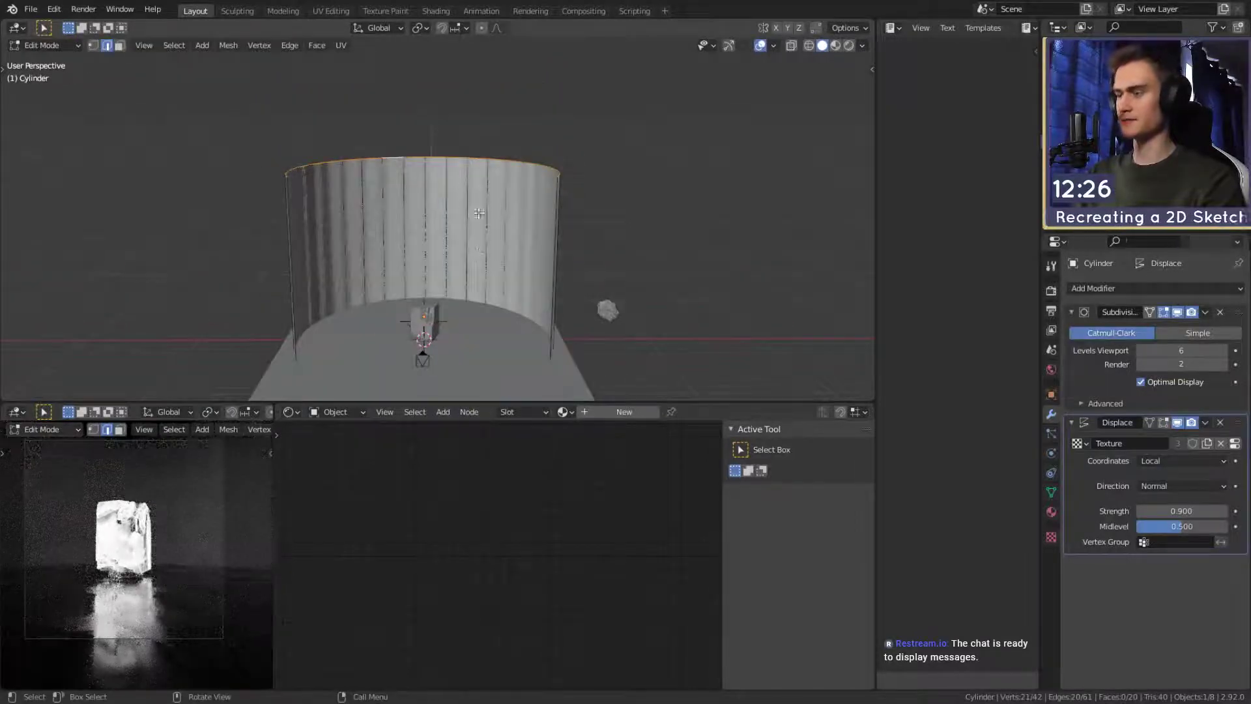
key(g)
key(z)
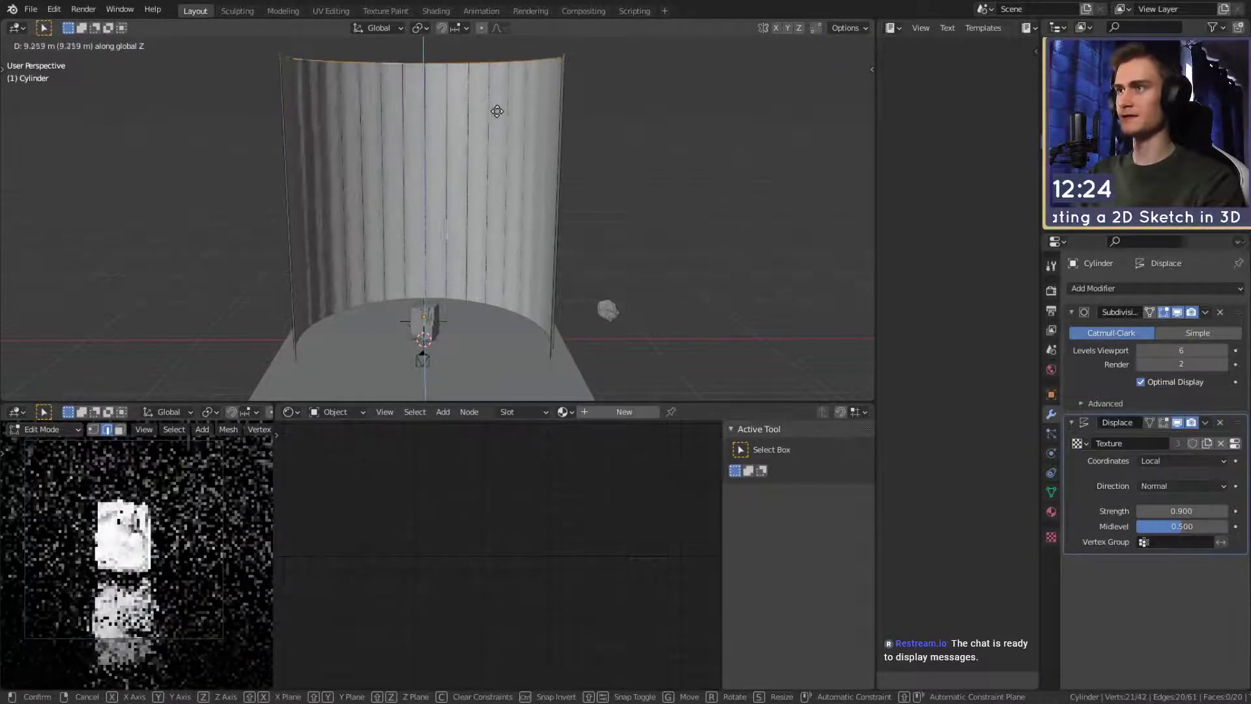
click(494, 111)
scroll(511, 256, up, 3)
scroll(503, 213, down, 2)
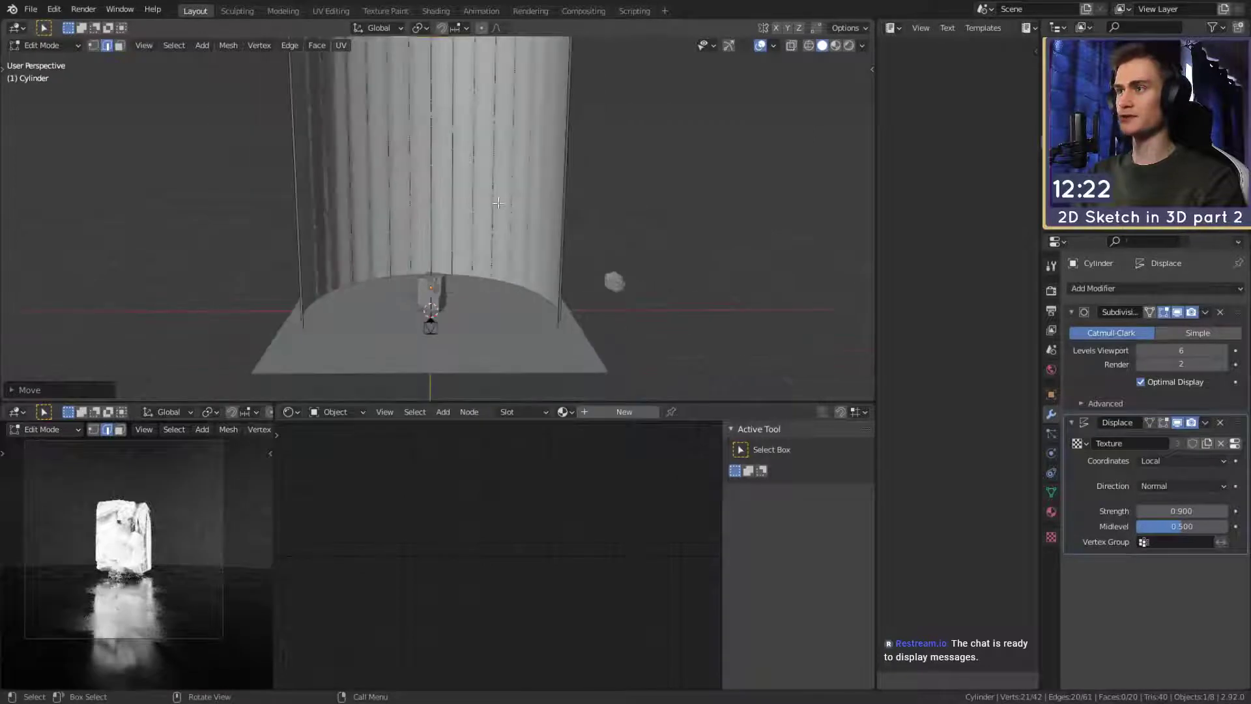
Add eight evenly spaced horizontal loop cuts to the cylinder wall and return to Object Mode.
shift+middle_drag(503, 214, 401, 262)
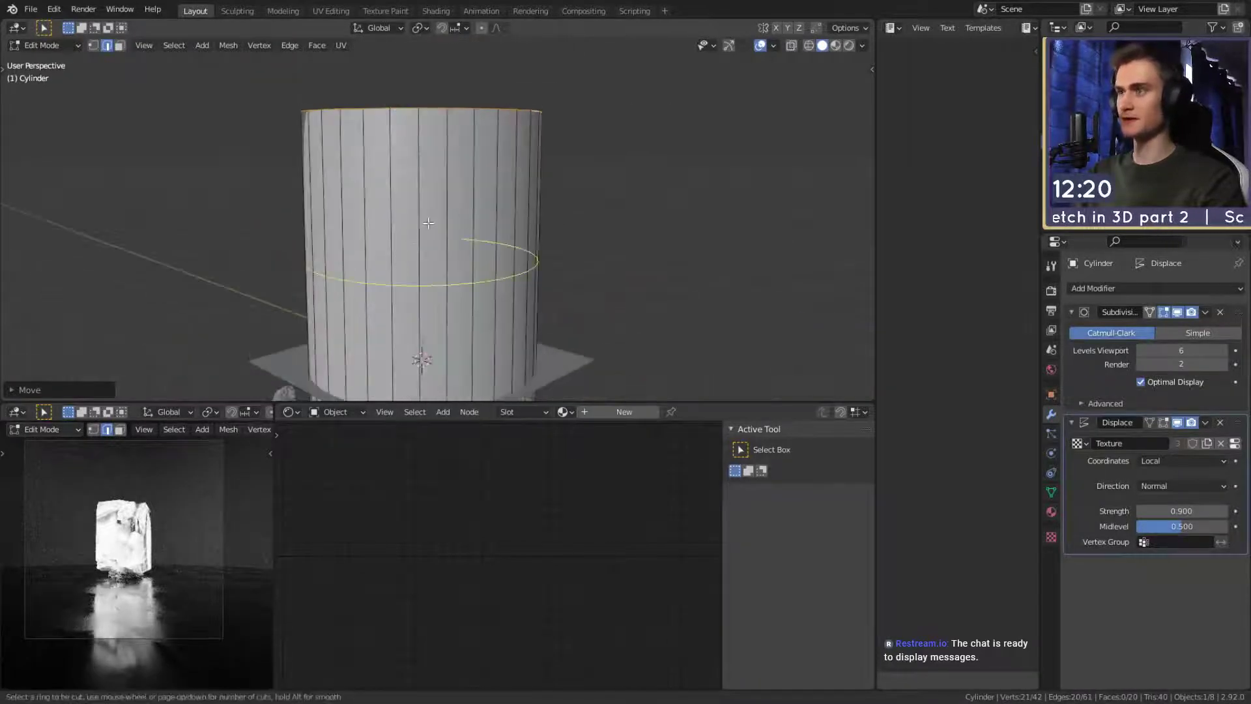
scroll(428, 223, up, 7)
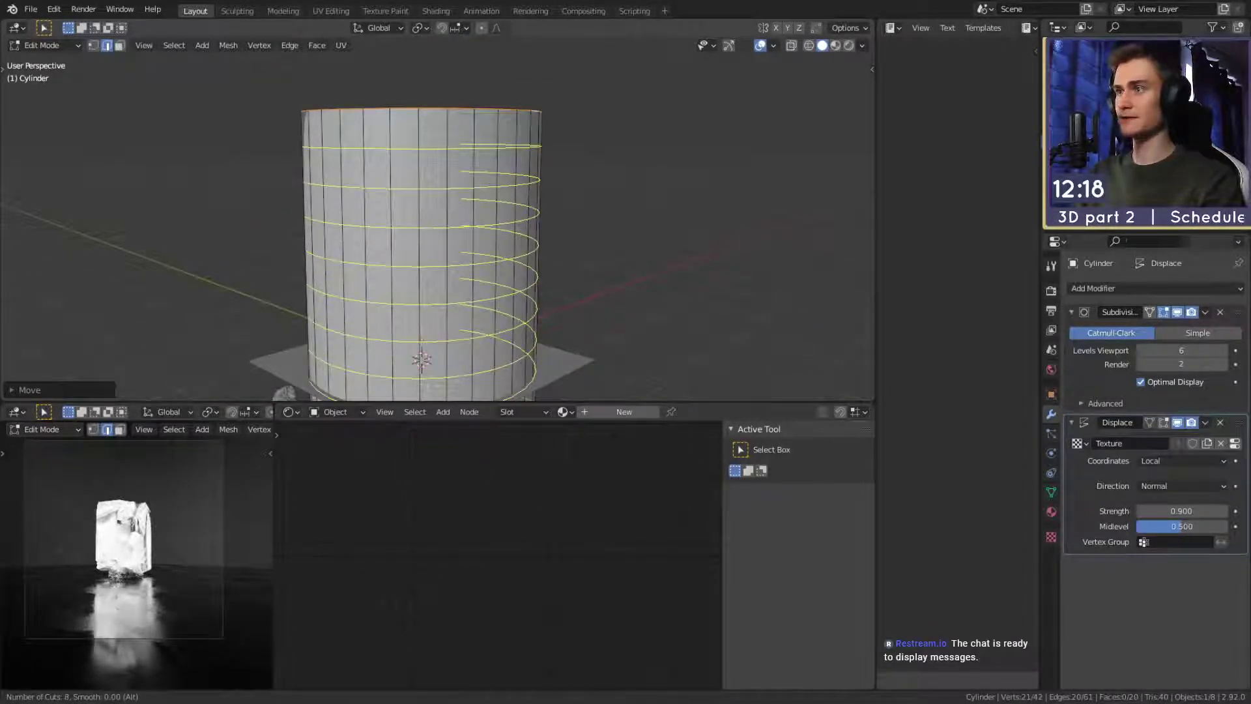
click(427, 224)
right_click(428, 224)
key(Tab)
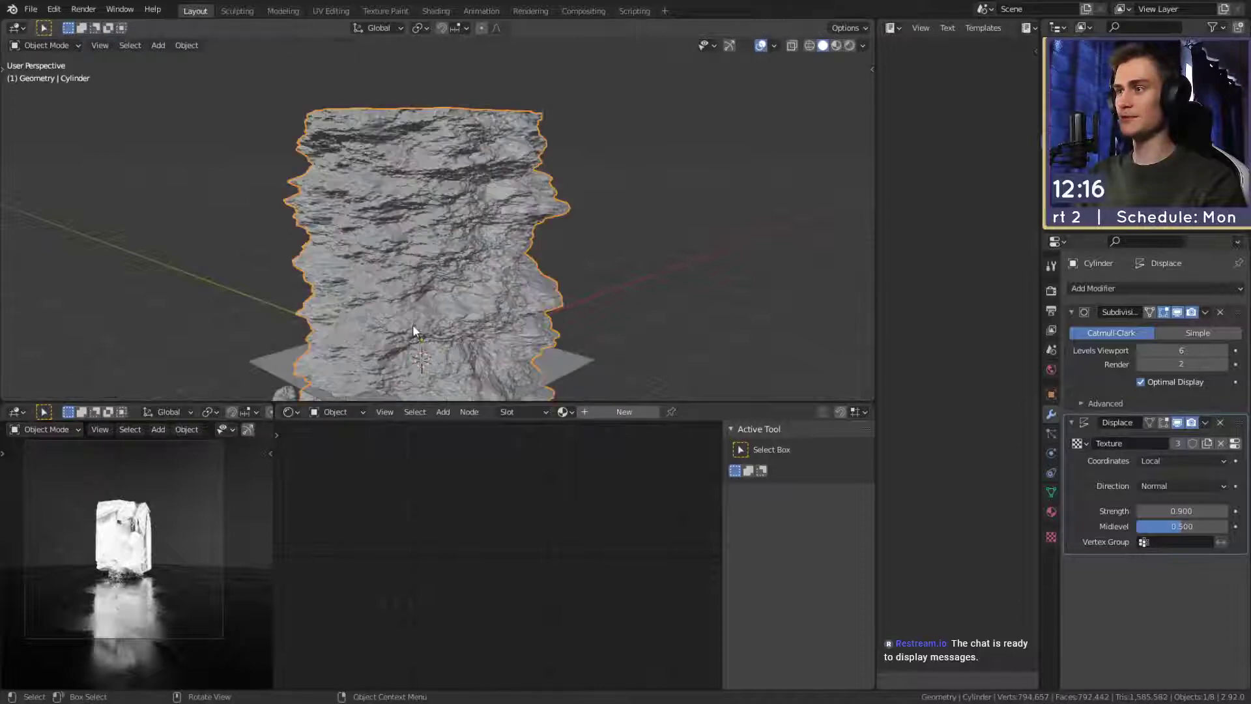
Try applying the cylinder wall's scale and check how the displacement looks on its inner side.
middle_drag(413, 323, 506, 274)
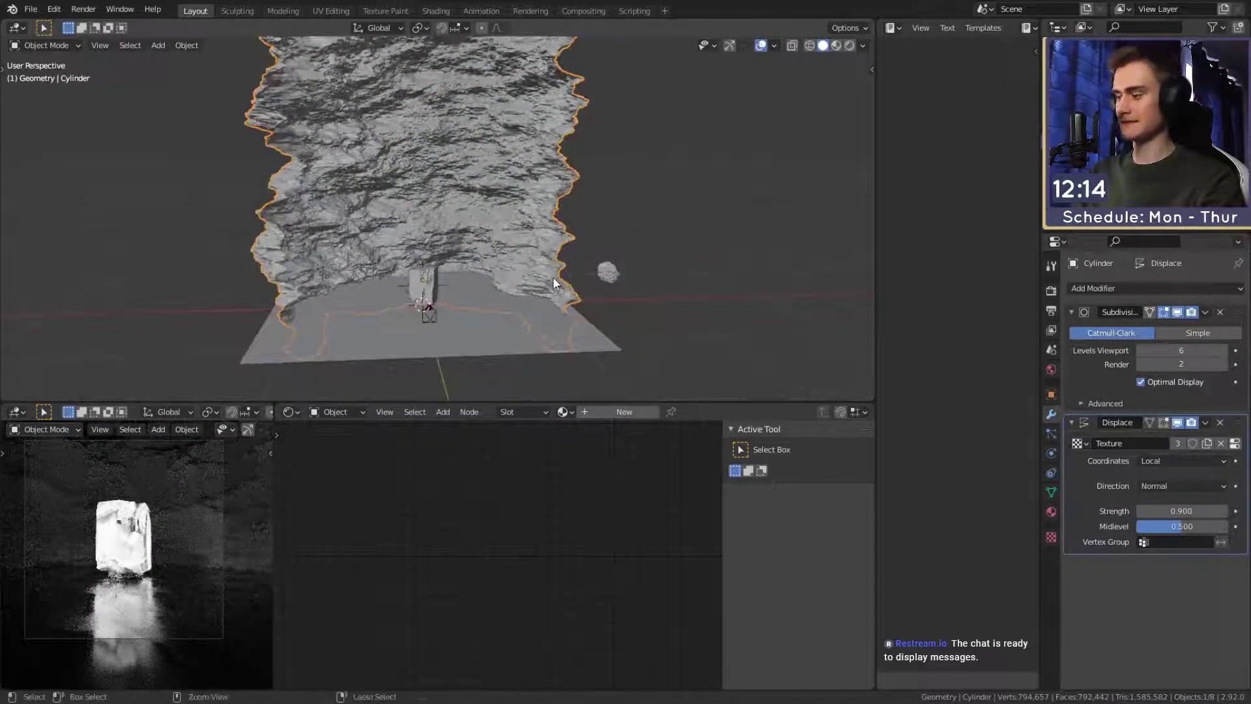
key(ctrl+a)
click(480, 277)
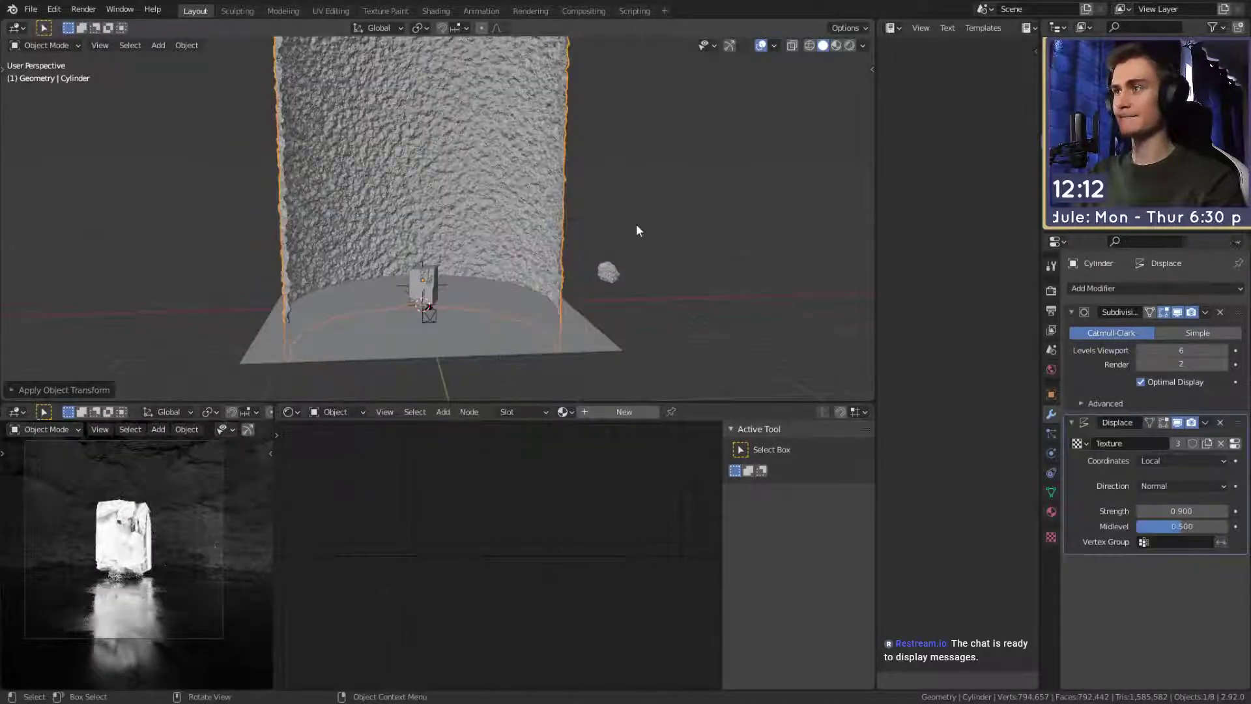
middle_drag(635, 225, 518, 232)
scroll(528, 228, up, 2)
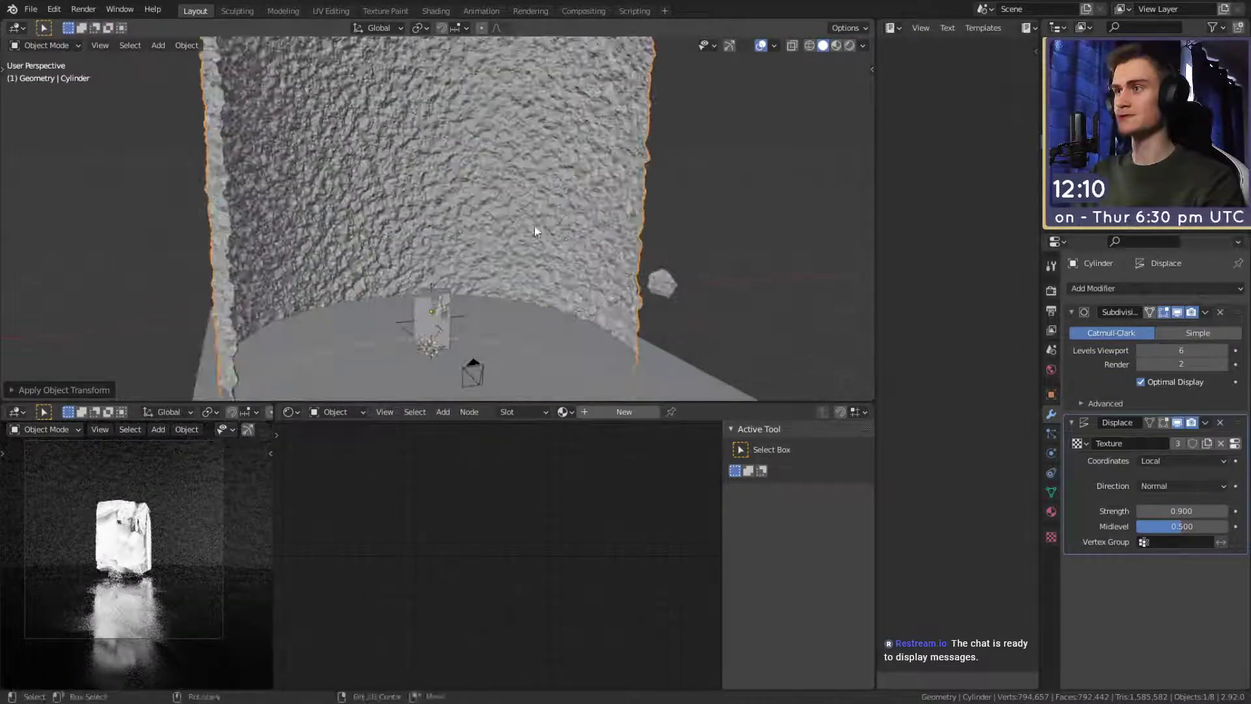
scroll(514, 242, up, 3)
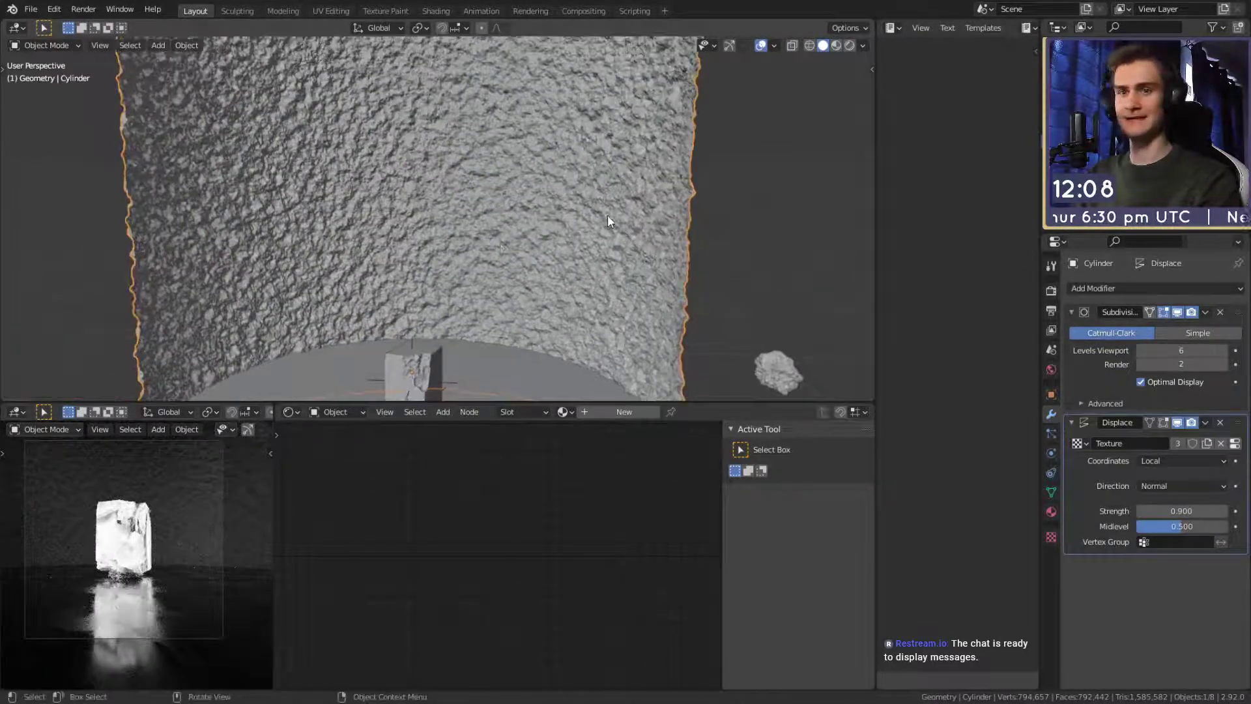
Try a larger Clouds size on the displacement texture, then undo it together with the applied scale.
click(1051, 536)
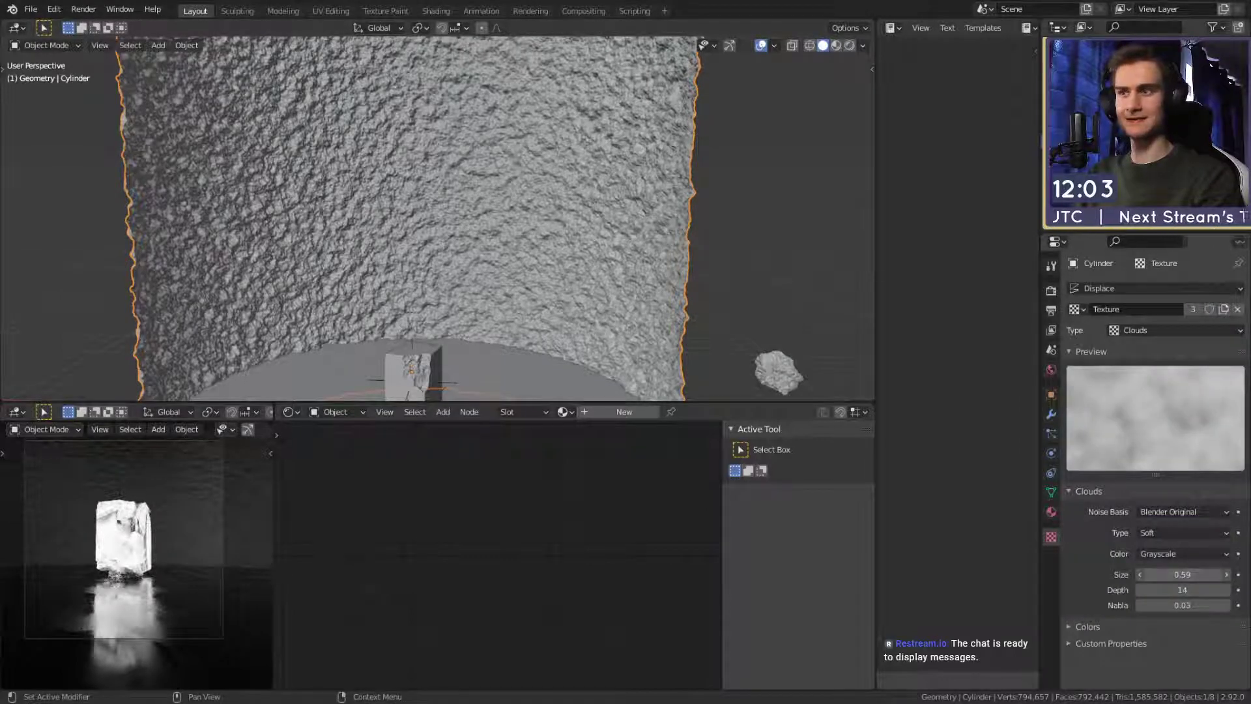
drag(1182, 574, 1228, 574)
drag(1164, 574, 1107, 574)
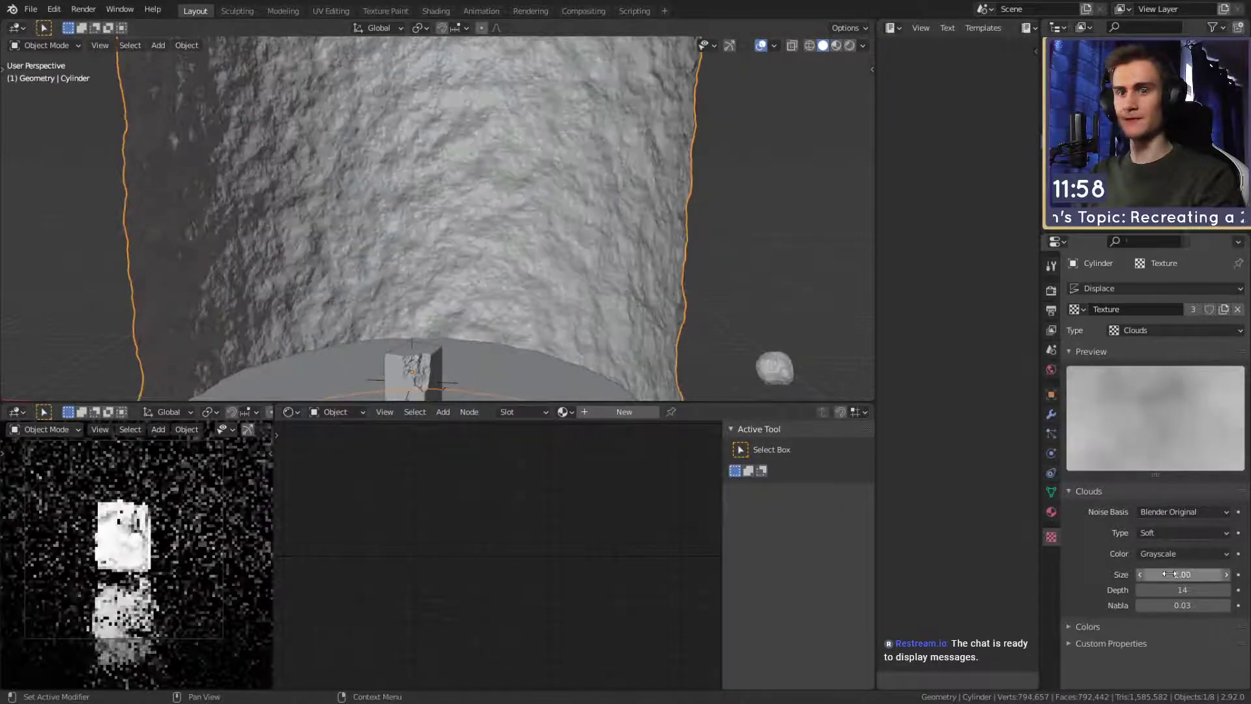
key(alt+a)
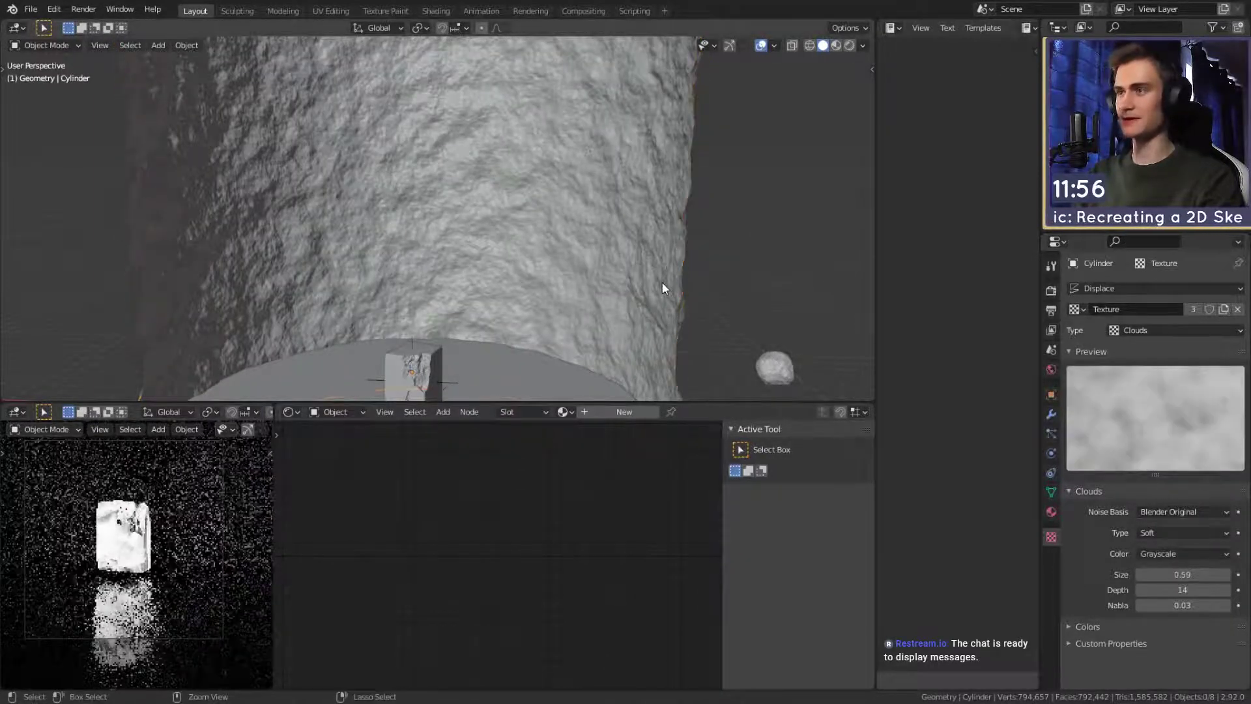
click(662, 282)
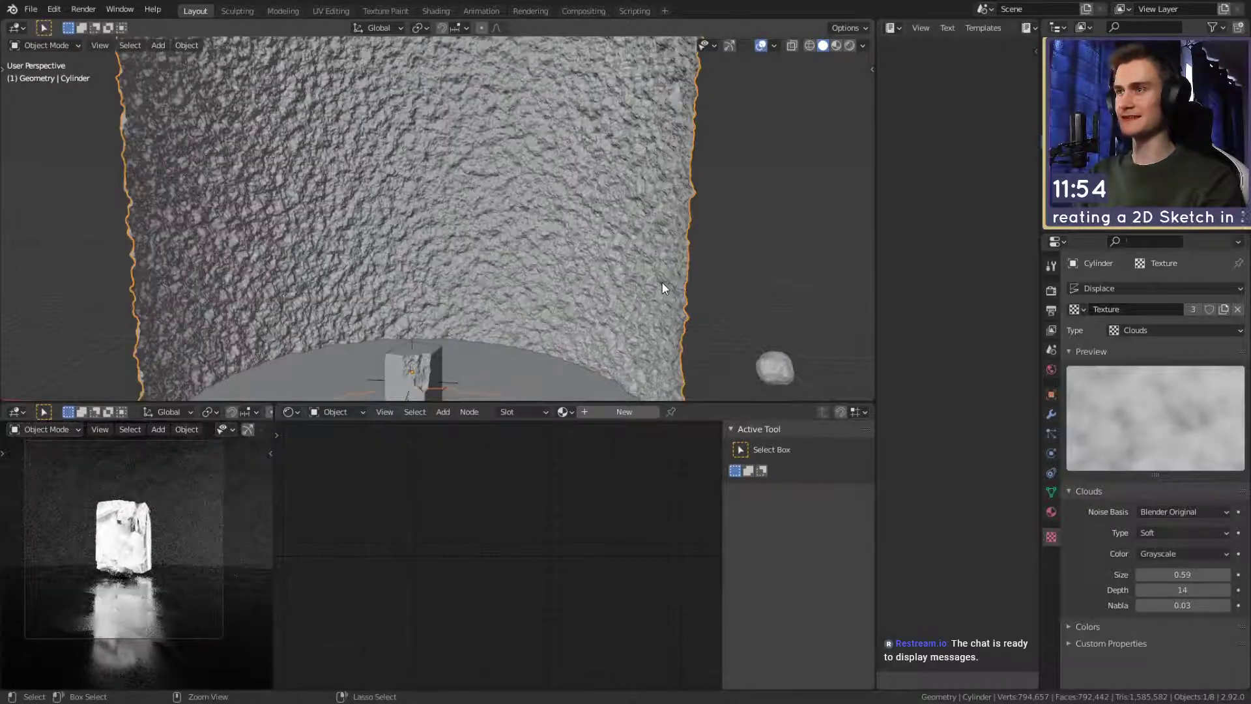
click(783, 232)
scroll(652, 259, down, 6)
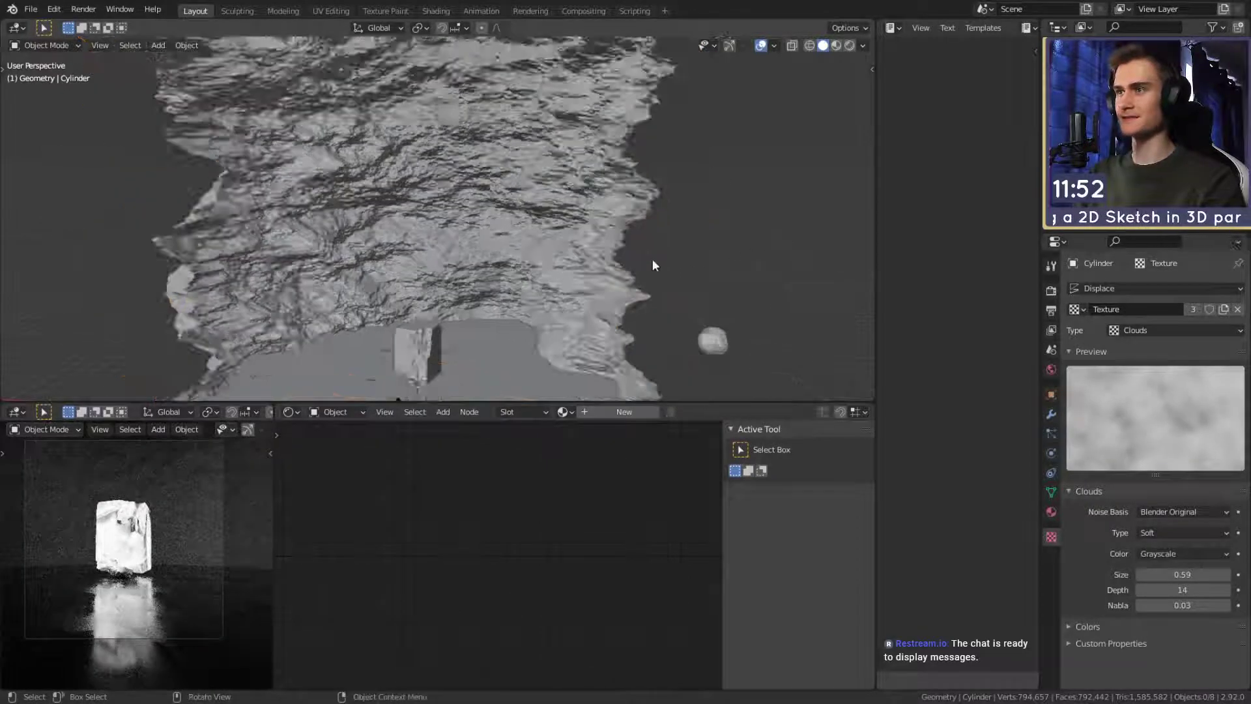
Link the ground plane's material to the displaced cylinder wall and deselect both objects.
middle_drag(652, 259, 656, 219)
scroll(550, 235, up, 4)
click(657, 219)
shift+click(596, 316)
key(ctrl+l)
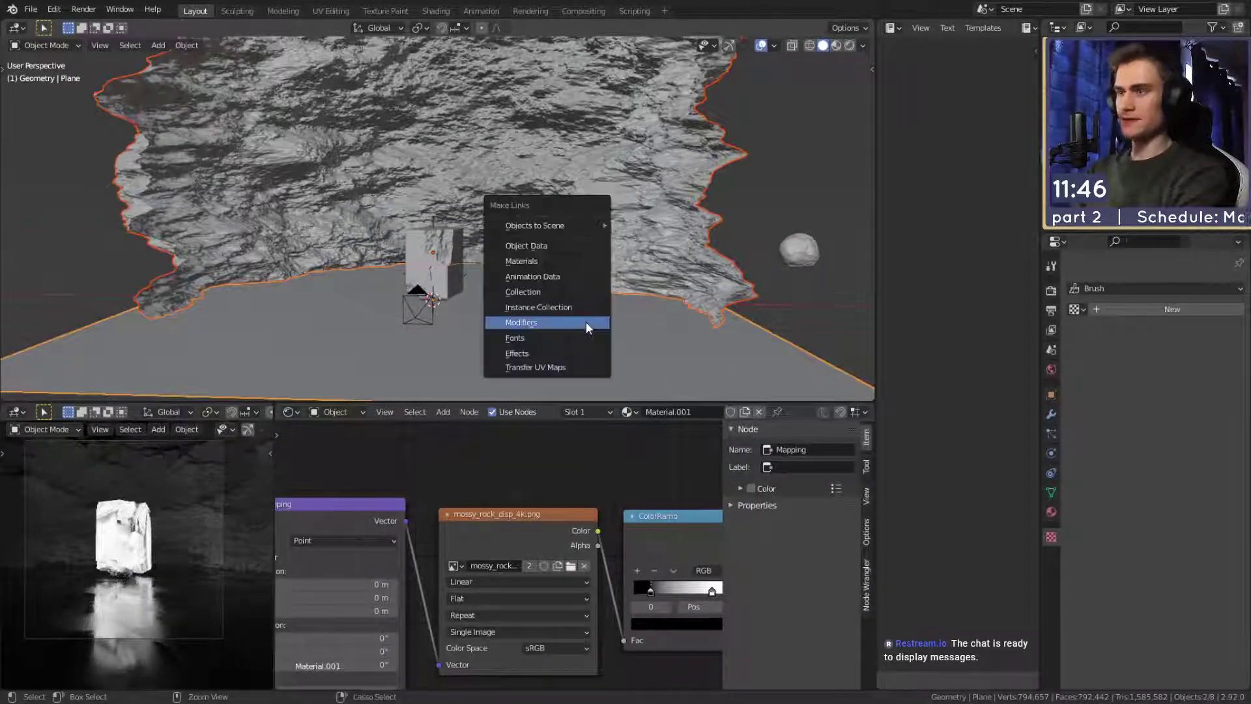
click(789, 179)
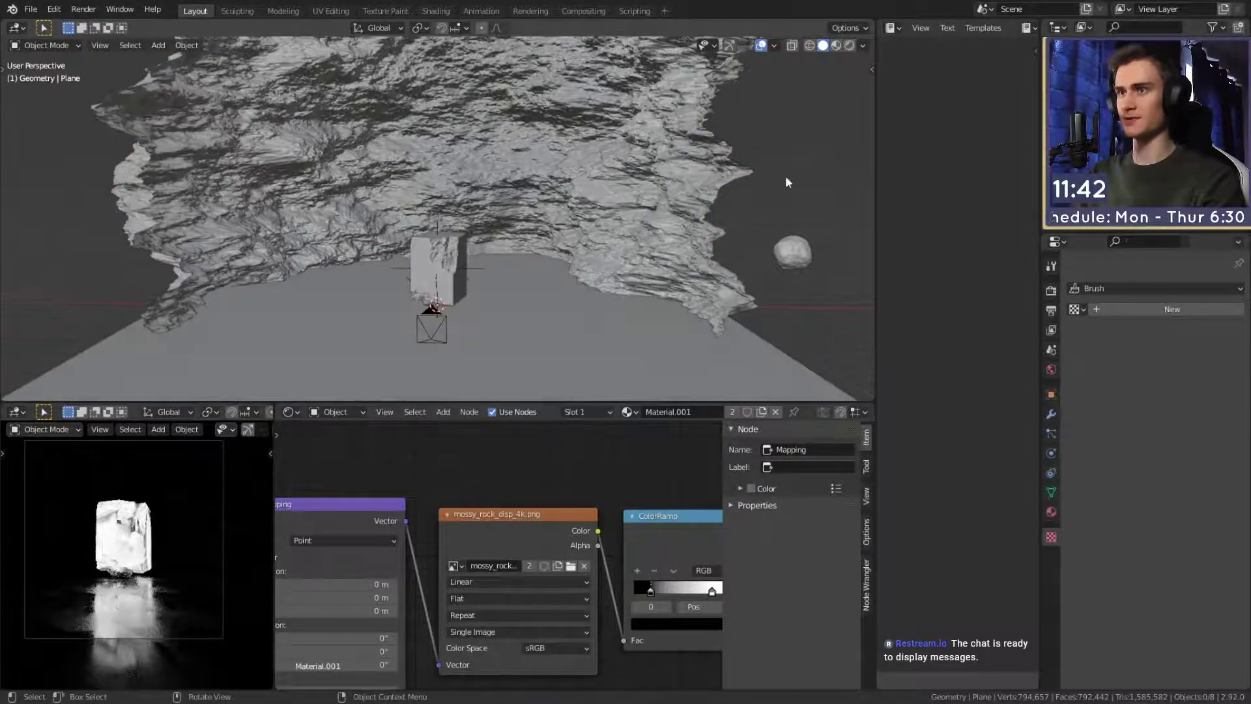
Lighten the Base Color of the cylinder wall's material from black to a dark grey and save the file.
click(682, 193)
middle_drag(607, 507, 517, 502)
click(517, 495)
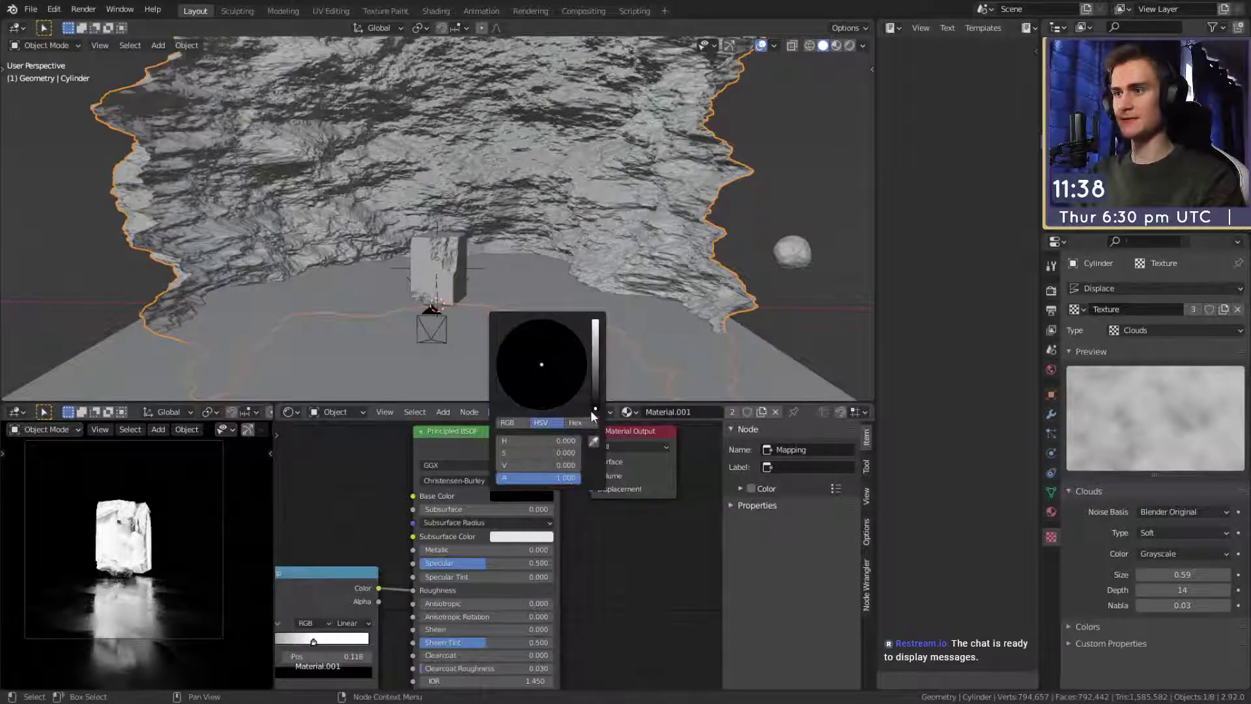
drag(595, 406, 595, 376)
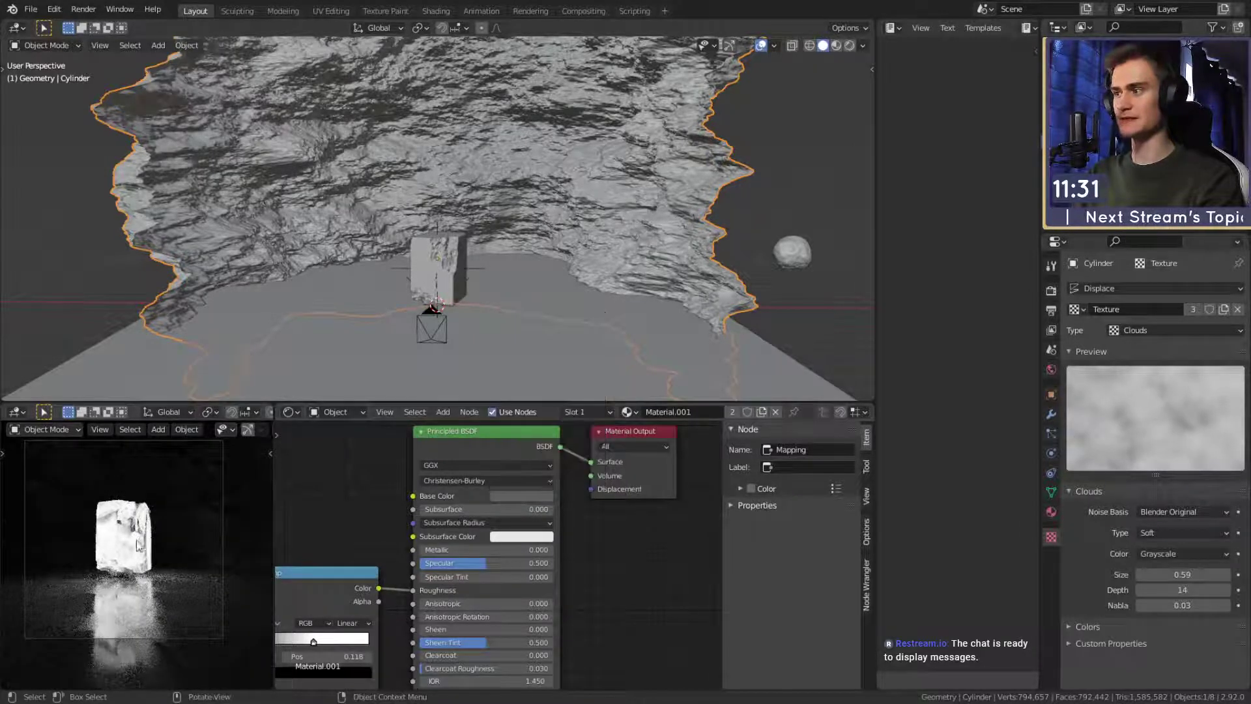
click(784, 193)
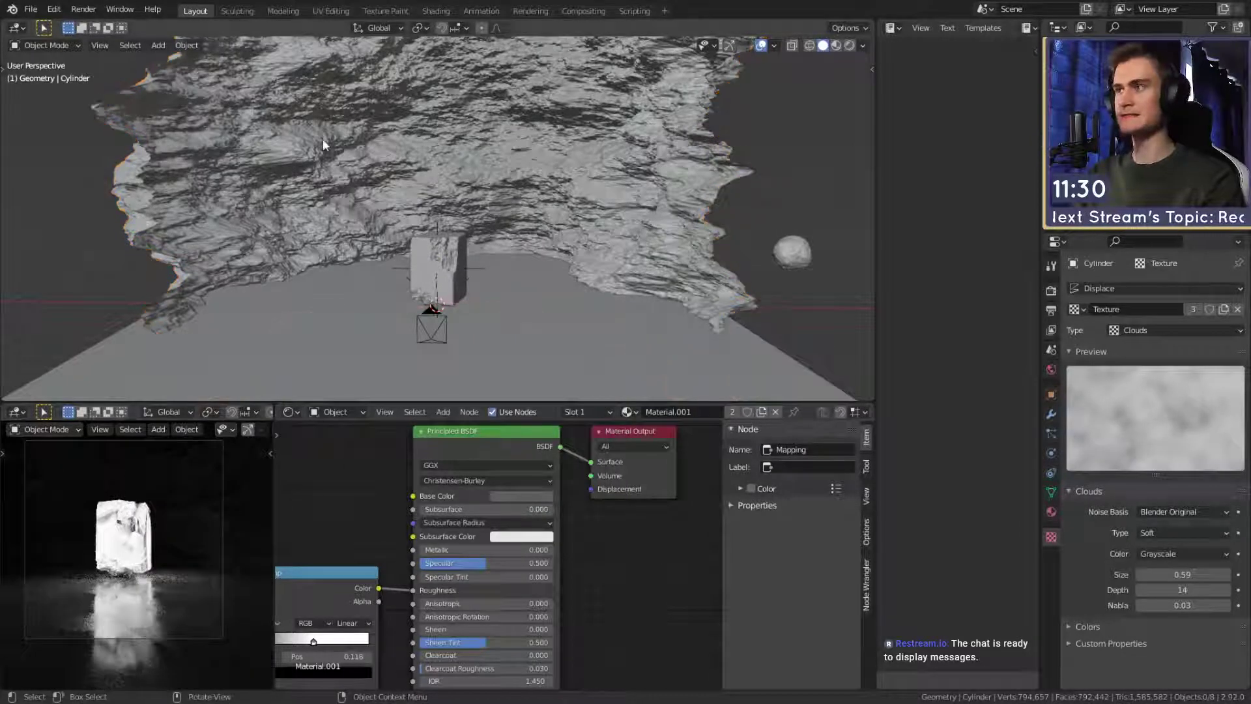
click(30, 10)
click(61, 102)
Try a Smooth modifier on the displaced cylinder wall with Factor 1 and Repeat 5.
middle_drag(67, 92, 470, 269)
click(641, 144)
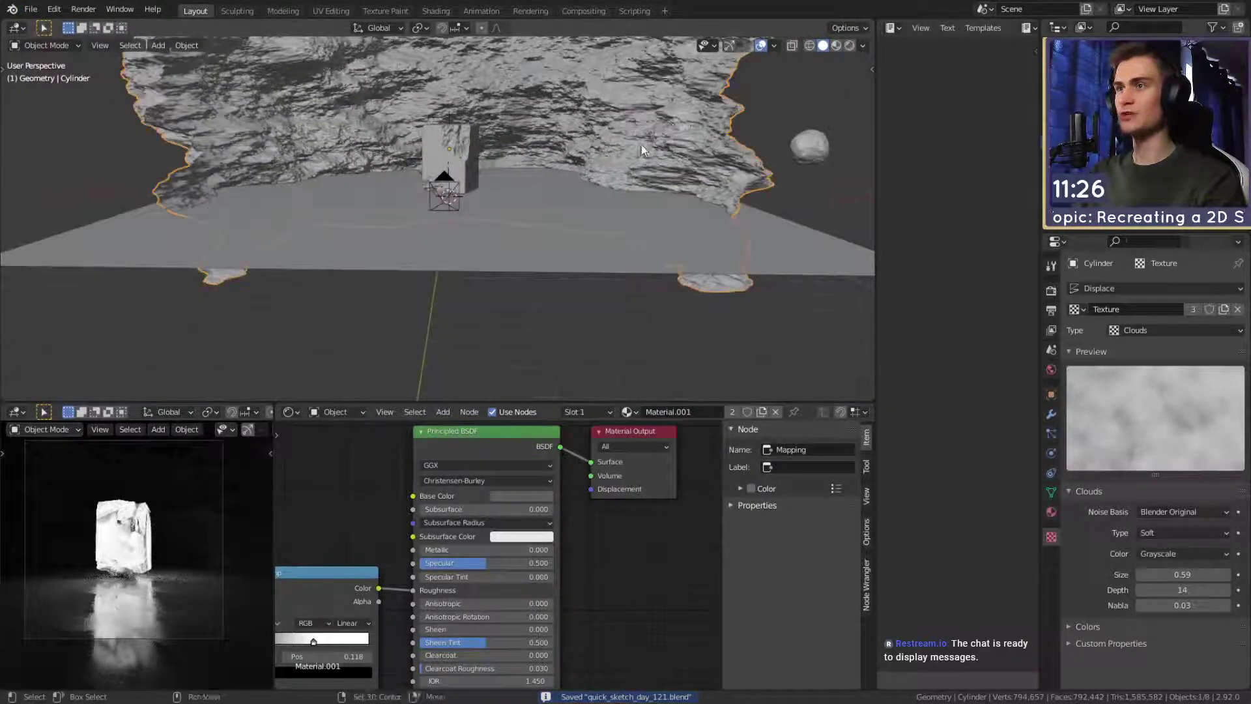
shift+middle_drag(641, 145, 605, 214)
scroll(617, 564, down, 3)
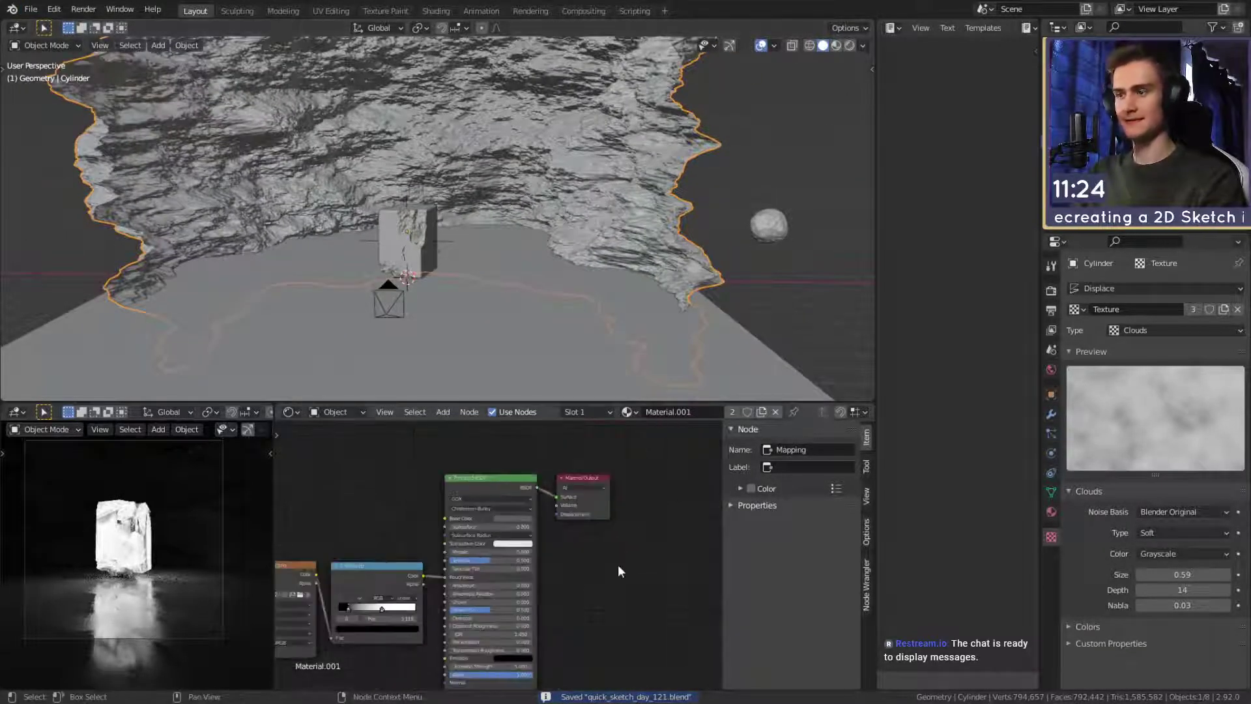
click(1051, 414)
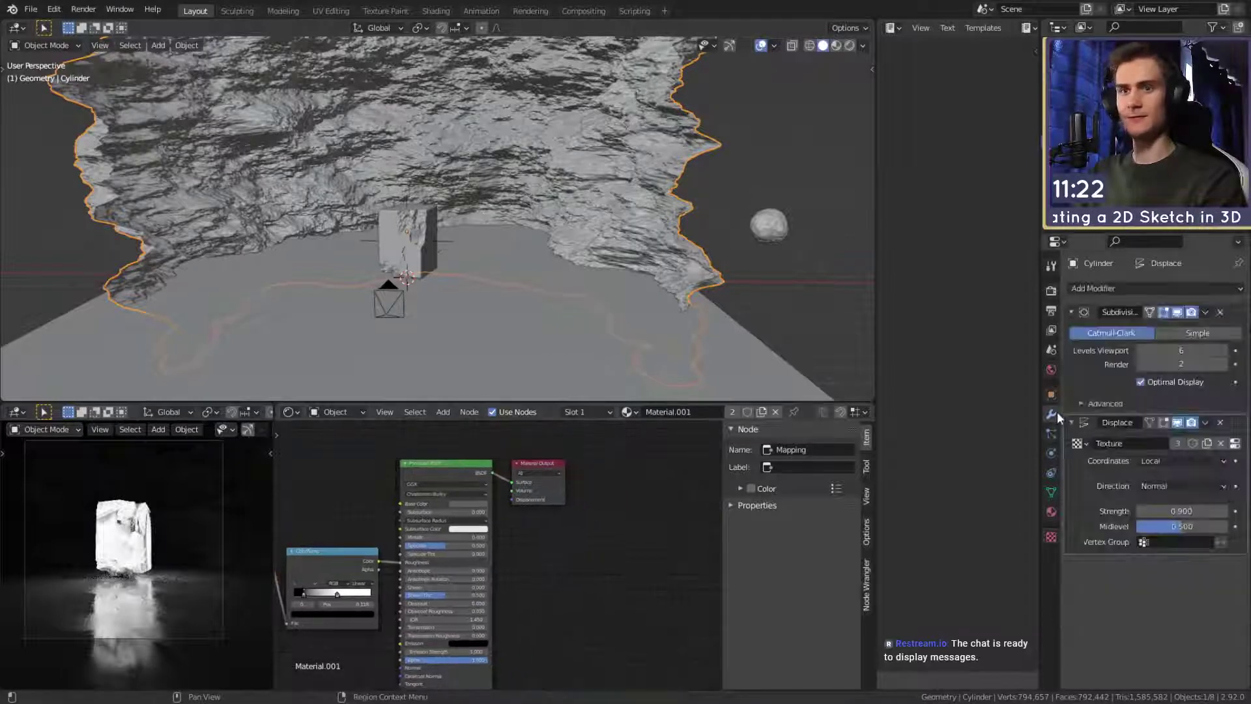
click(1105, 287)
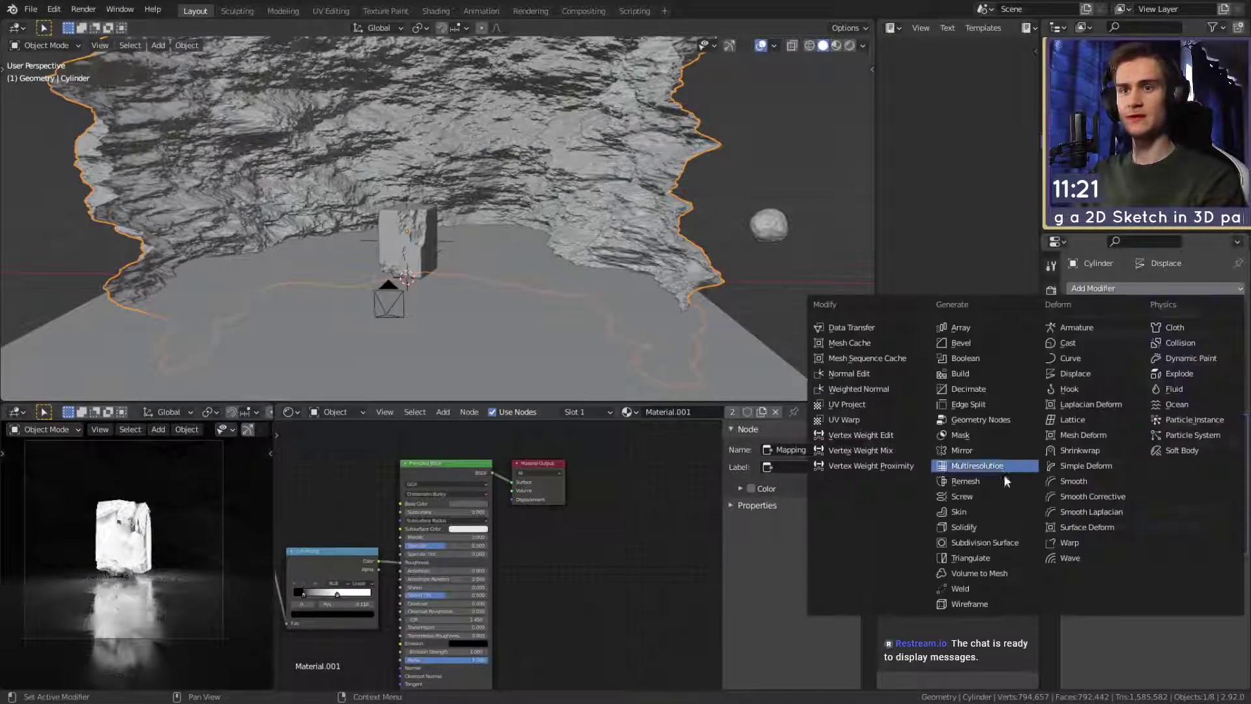
click(1076, 483)
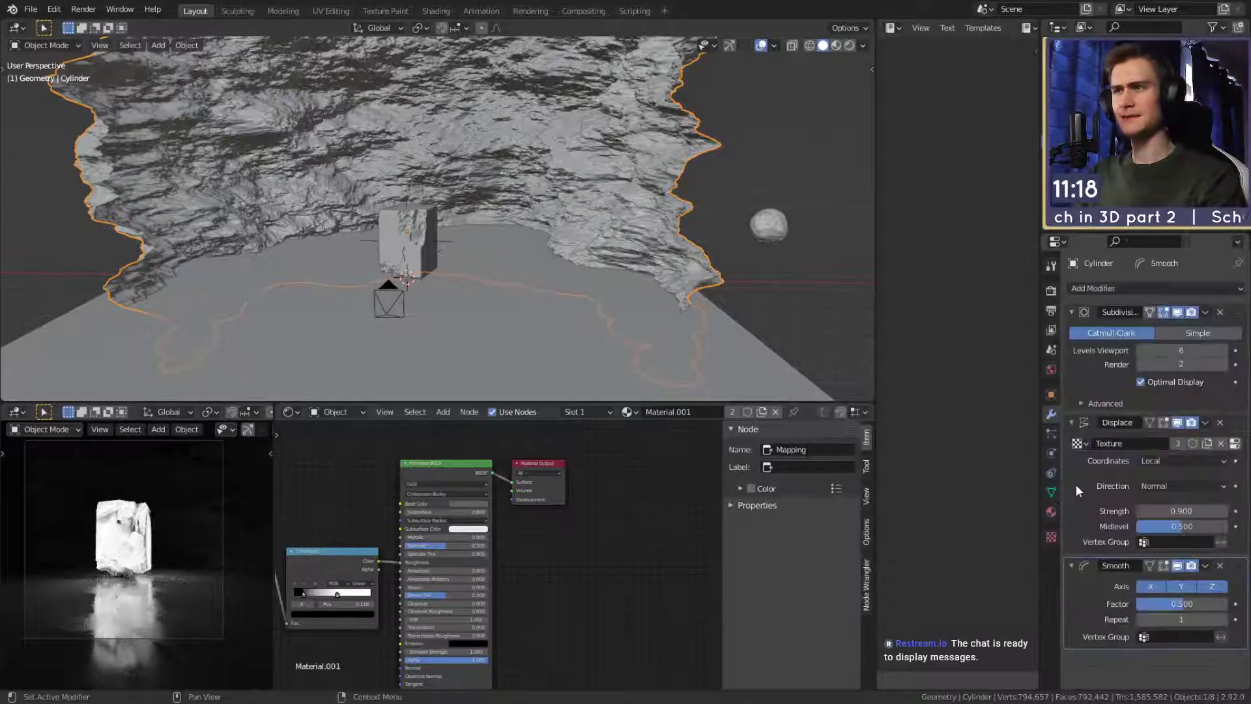
click(1183, 604)
text(1)
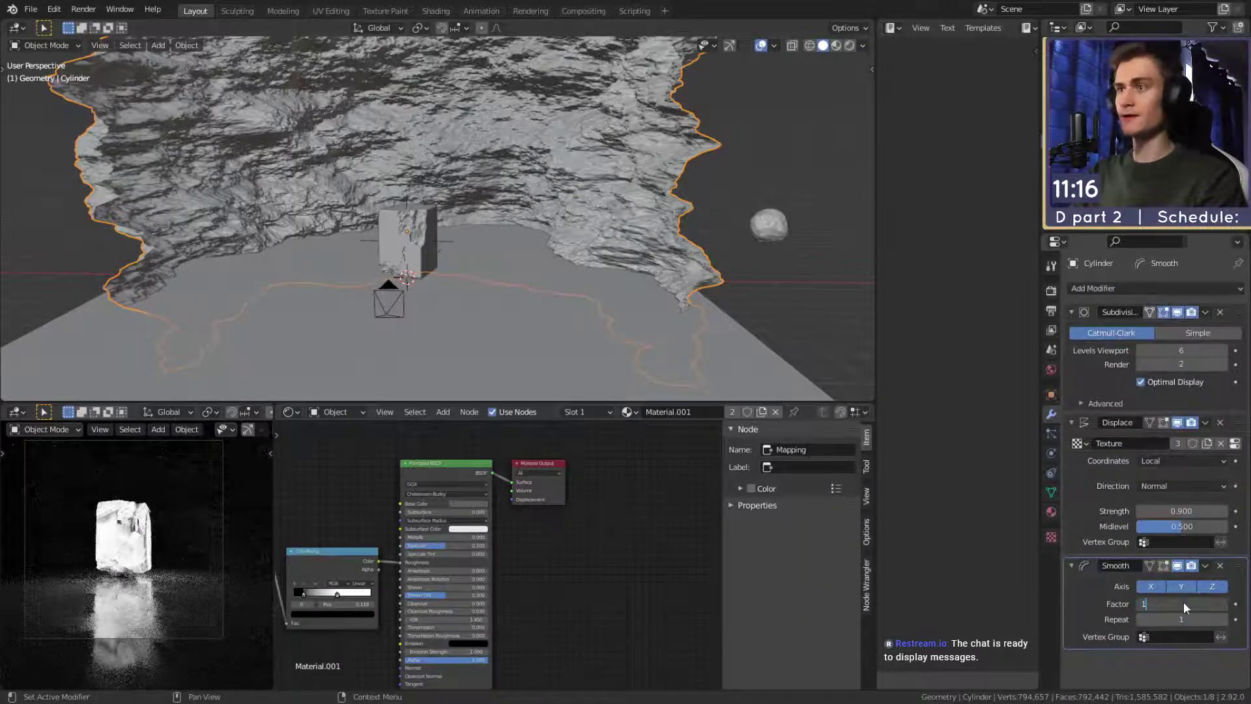
click(1180, 620)
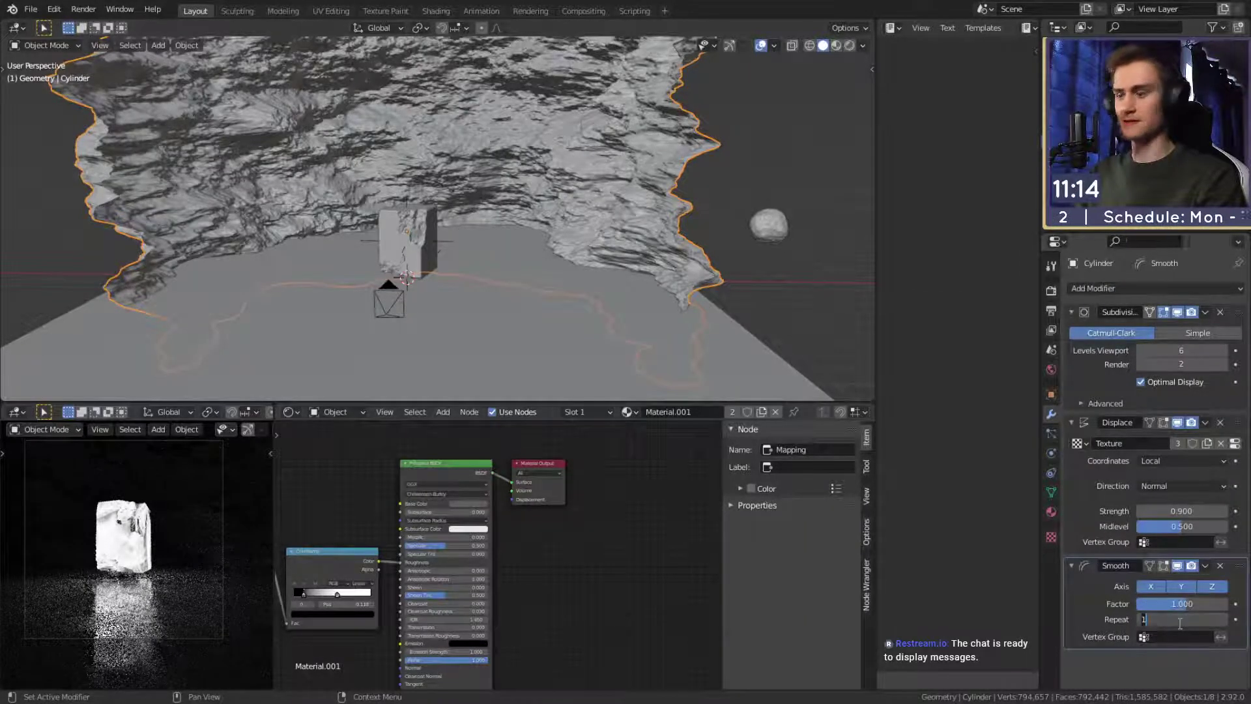
text(5)
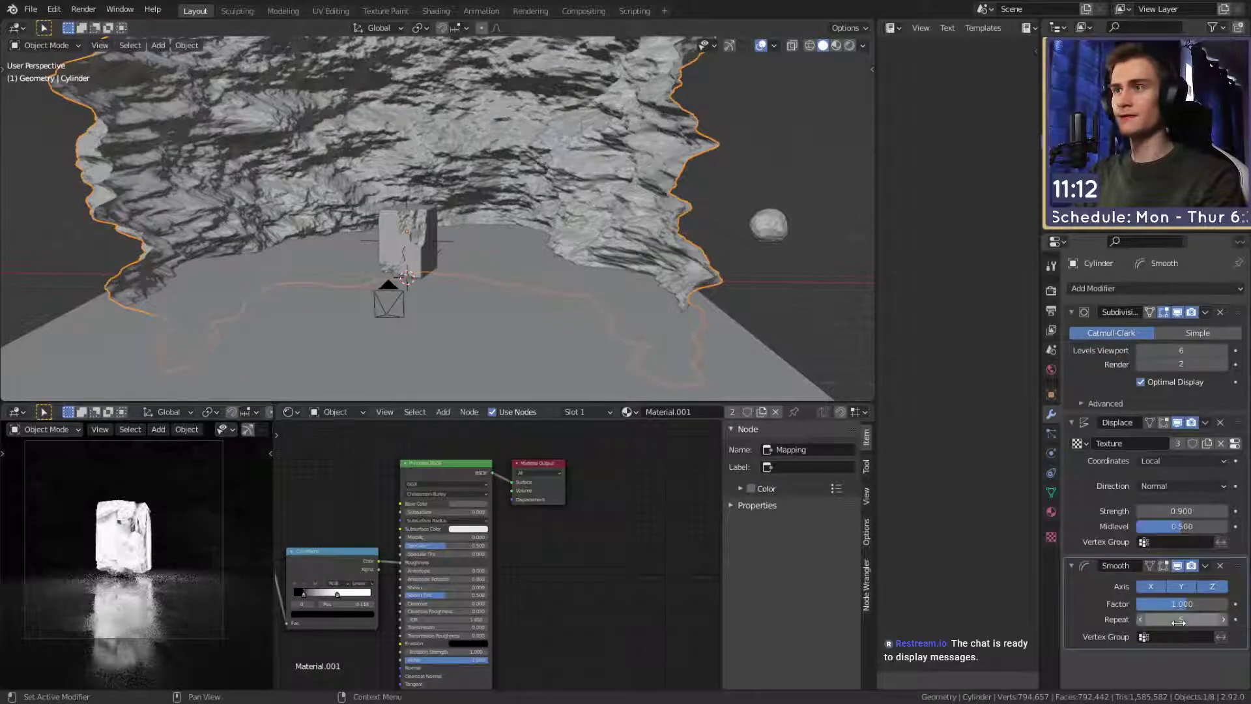
key(Return)
Apply Shade Smooth to the cylinder wall, remove its Smooth modifier and deselect it.
click(827, 328)
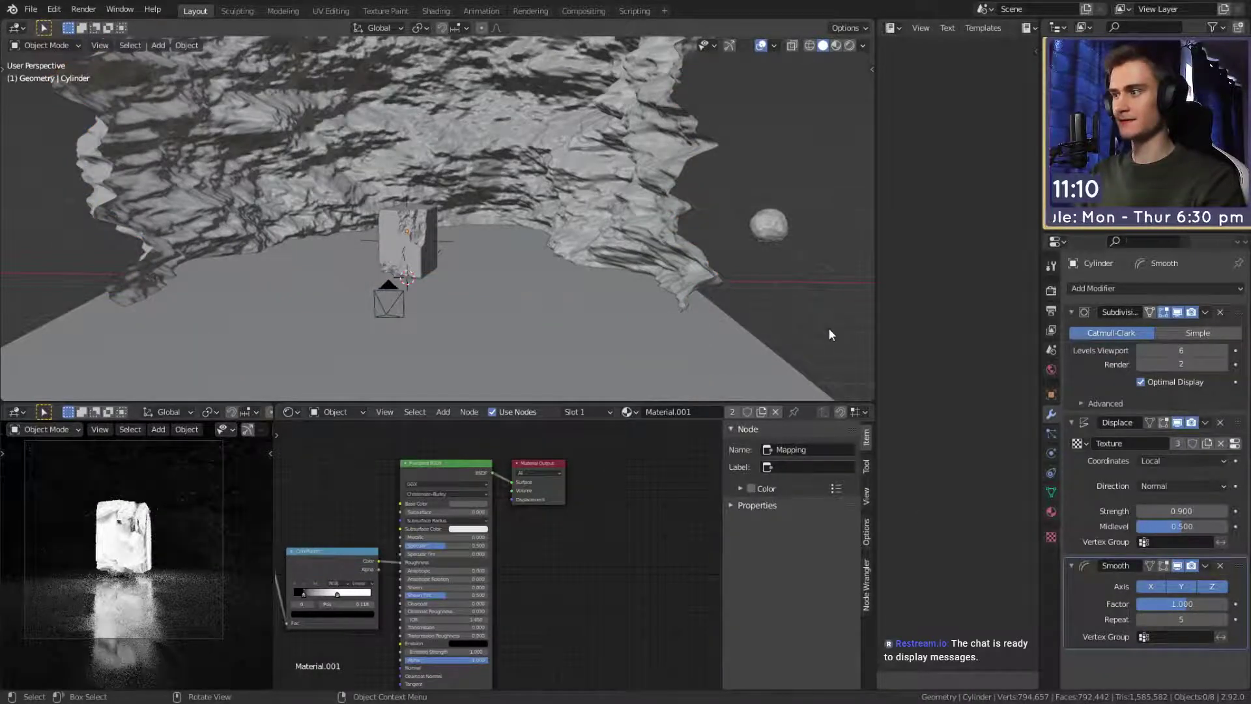
click(637, 187)
right_click(637, 187)
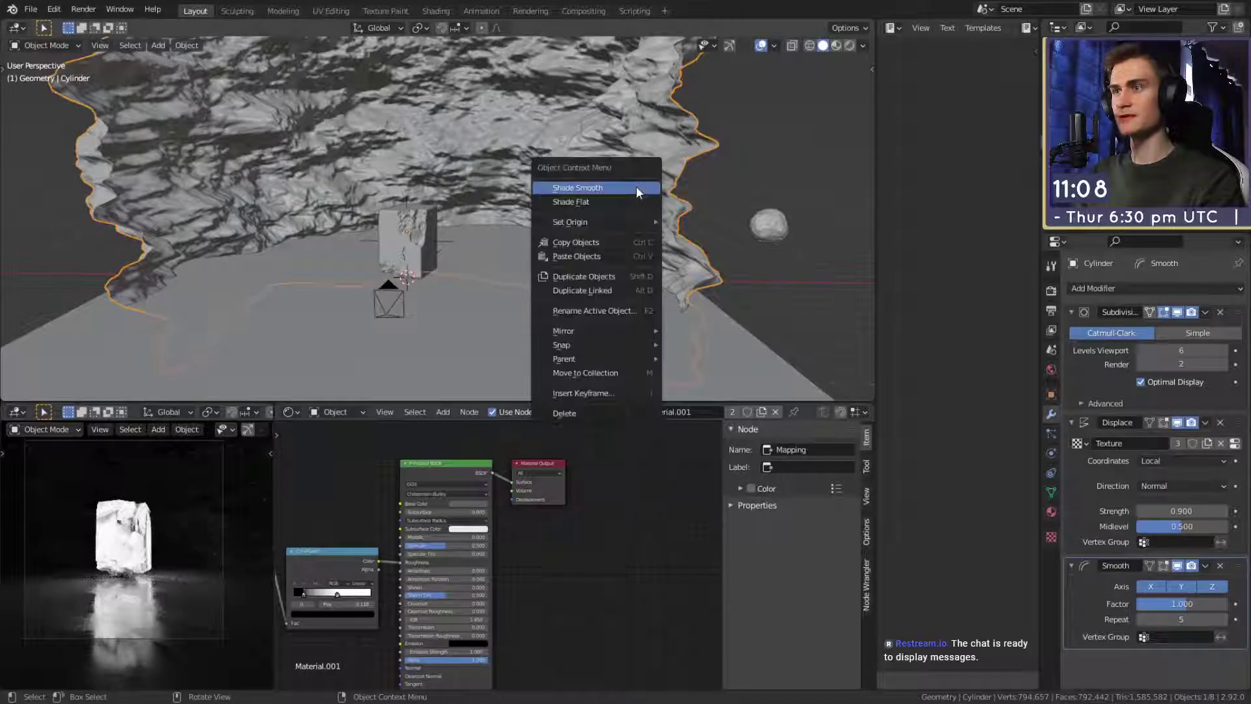
click(764, 170)
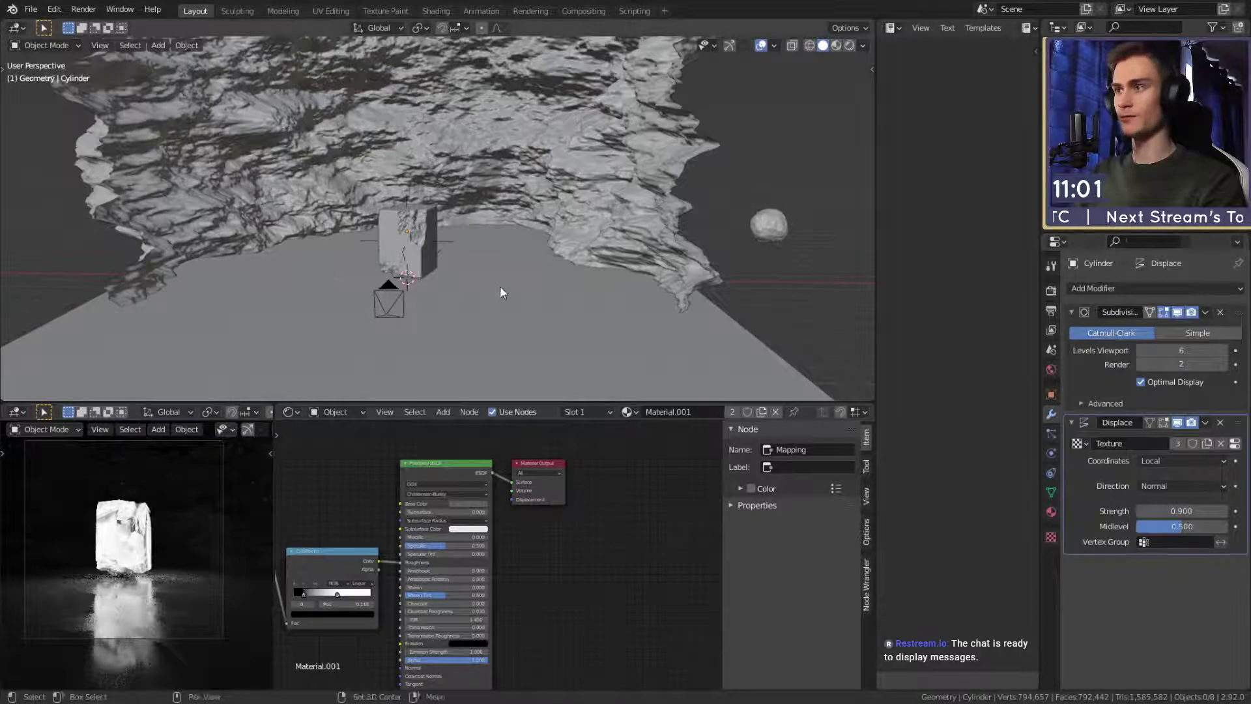
Save the file and check the rock wall around the block from different angles.
middle_drag(499, 286, 542, 242)
click(31, 9)
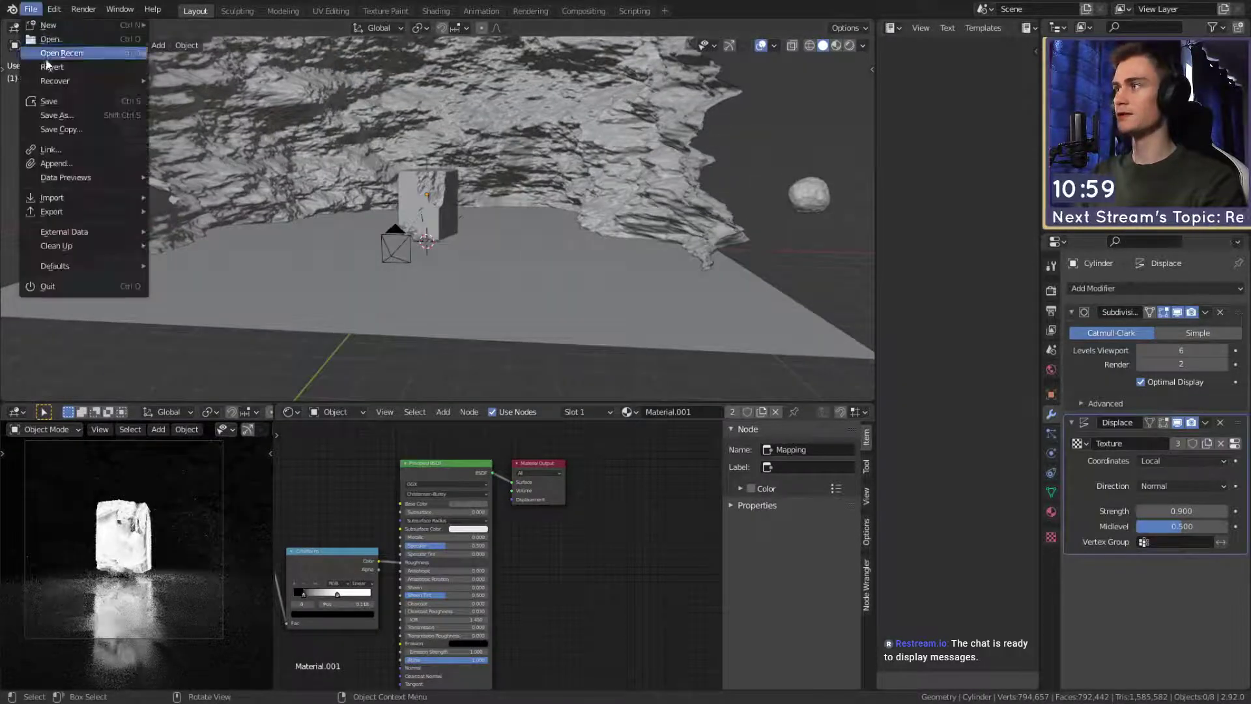
click(53, 95)
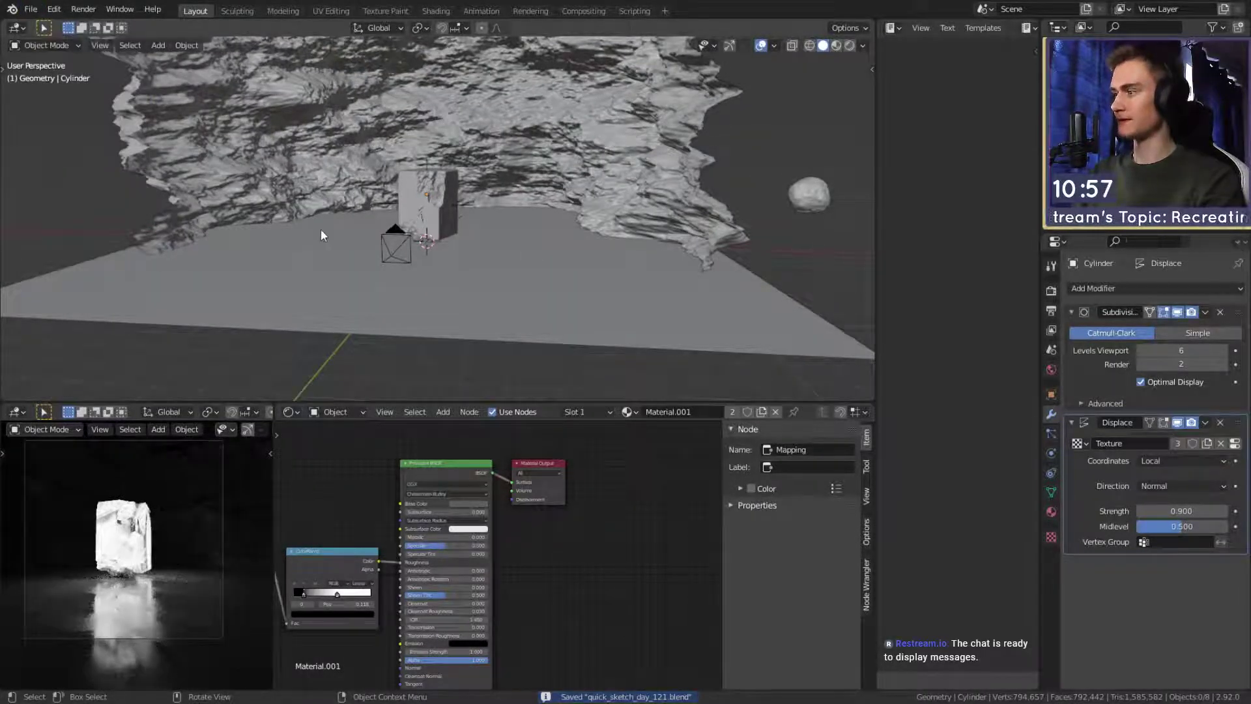
scroll(321, 229, down, 5)
middle_drag(320, 228, 499, 268)
scroll(358, 241, up, 2)
scroll(459, 248, up, 3)
click(31, 9)
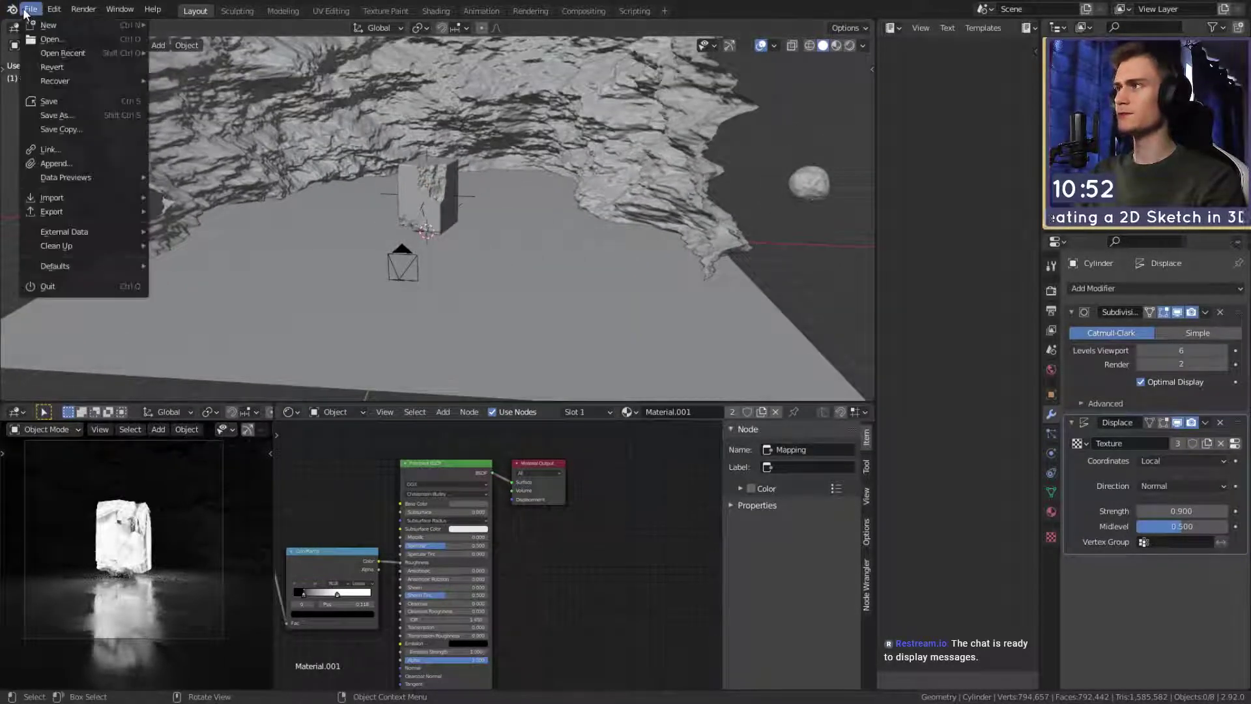
Try a new cylinder raised above the block and flattened along Z into a thin disc, and delete it.
shift+middle_drag(518, 175, 529, 238)
key(shift+a)
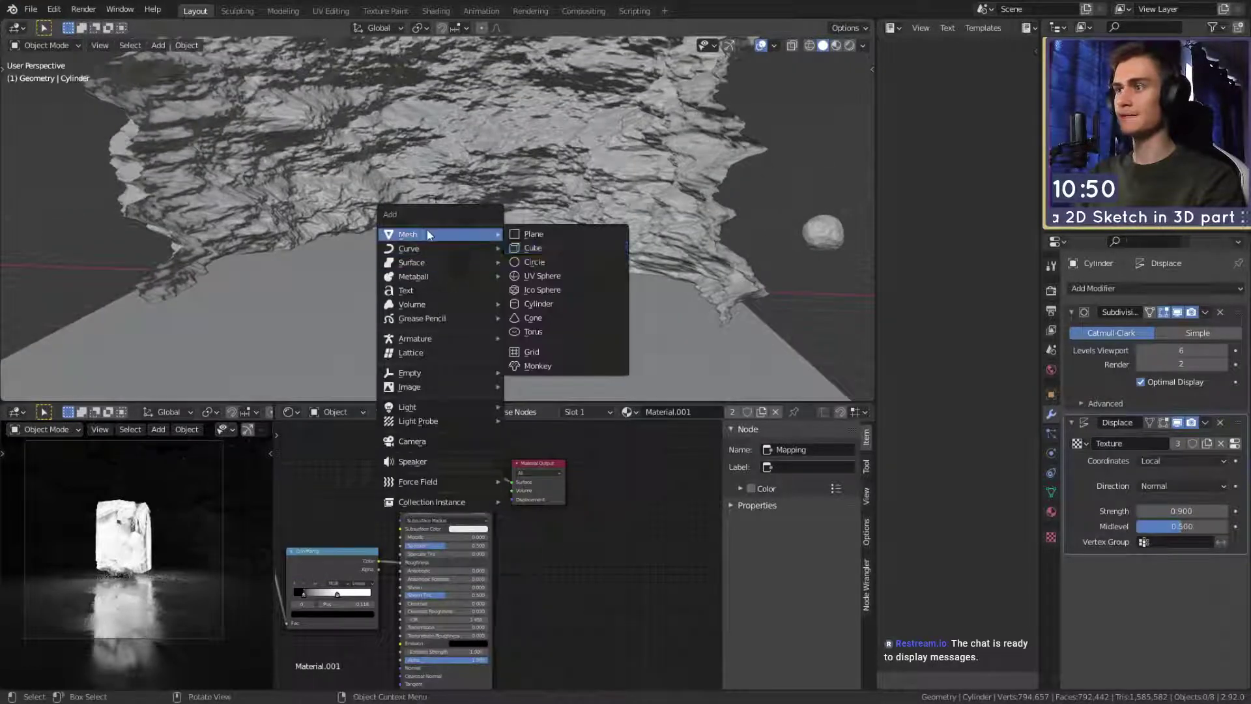
click(541, 304)
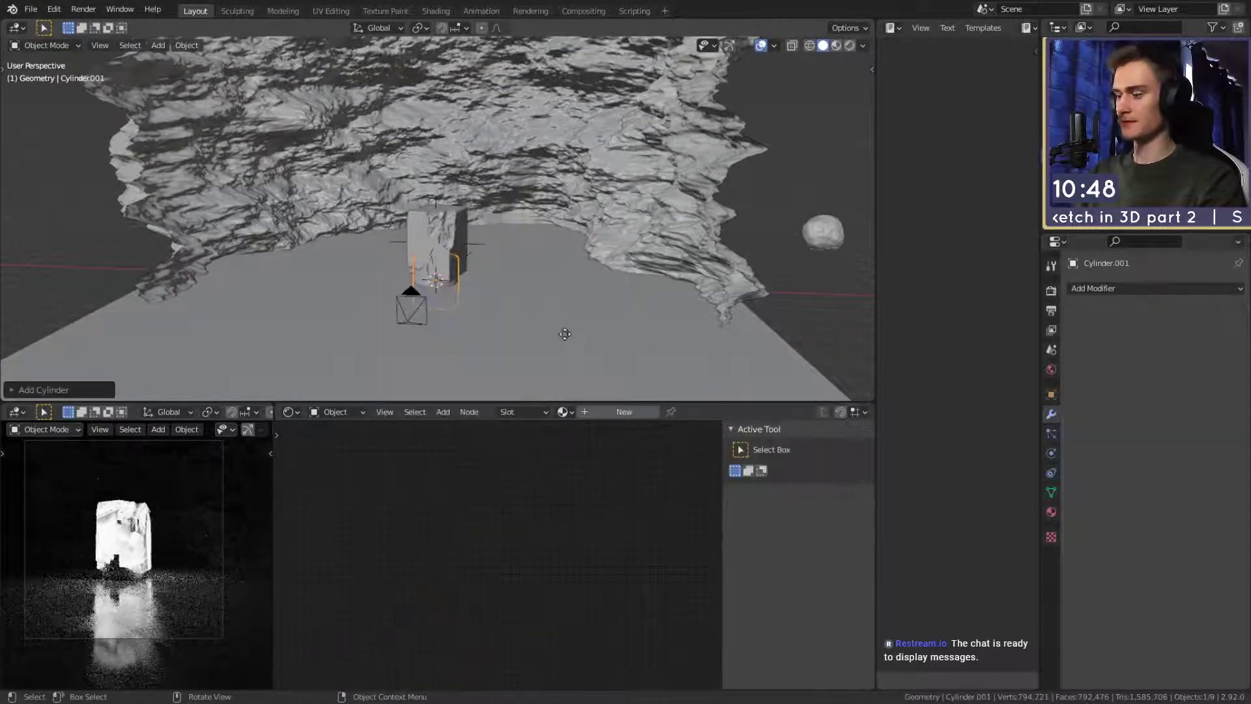
key(g)
click(655, 233)
key(s)
key(z)
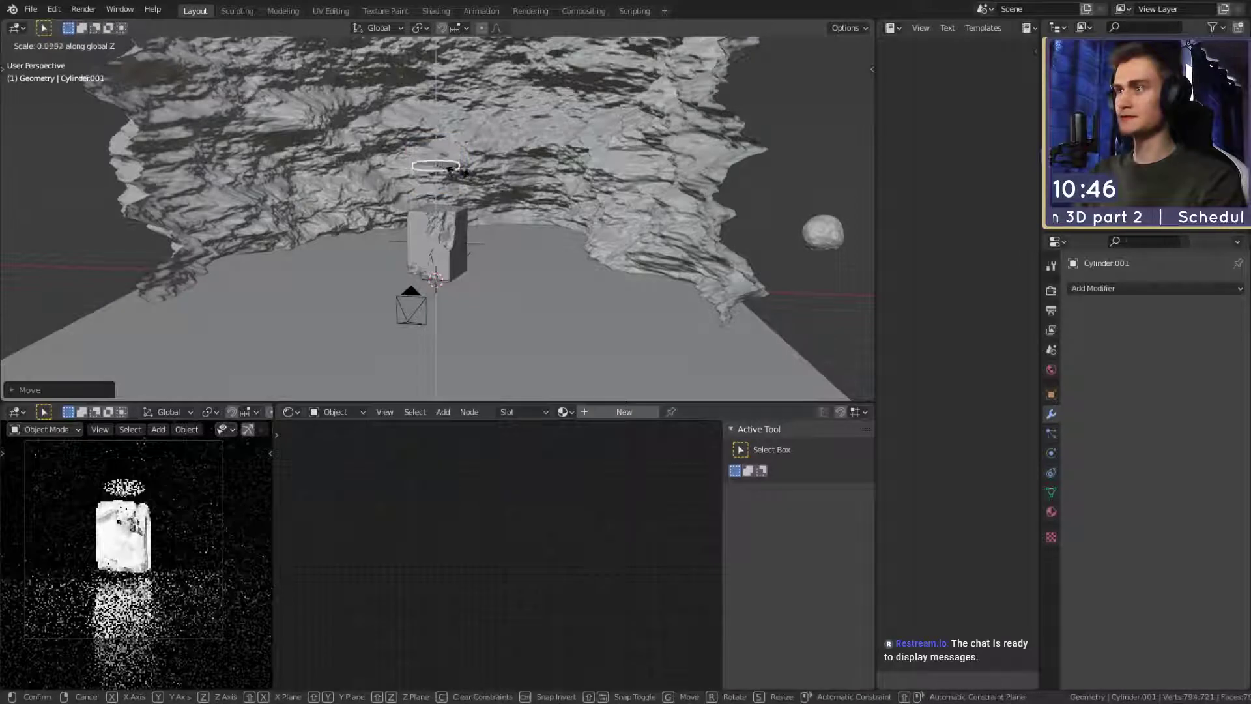
click(448, 168)
key(KP_Decimal)
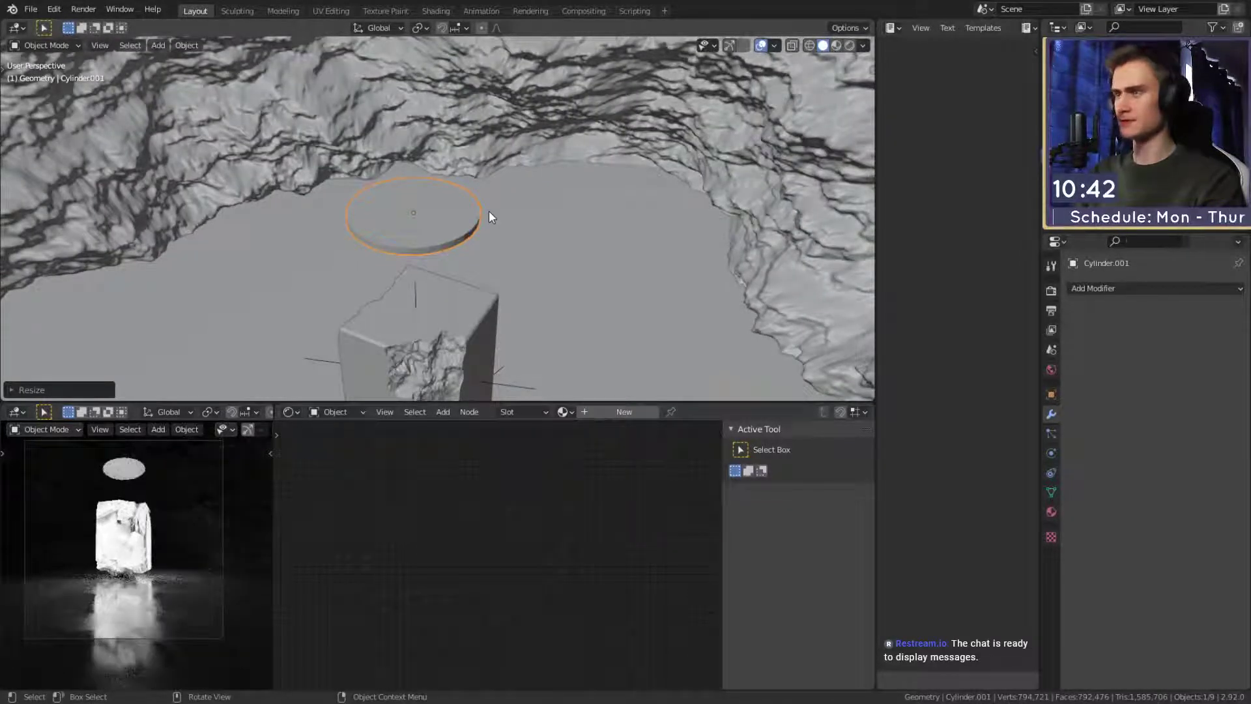
key(Delete)
Add a mesh circle and move it up along Z until it floats above the block.
key(shift+a)
mouse_move(509, 209)
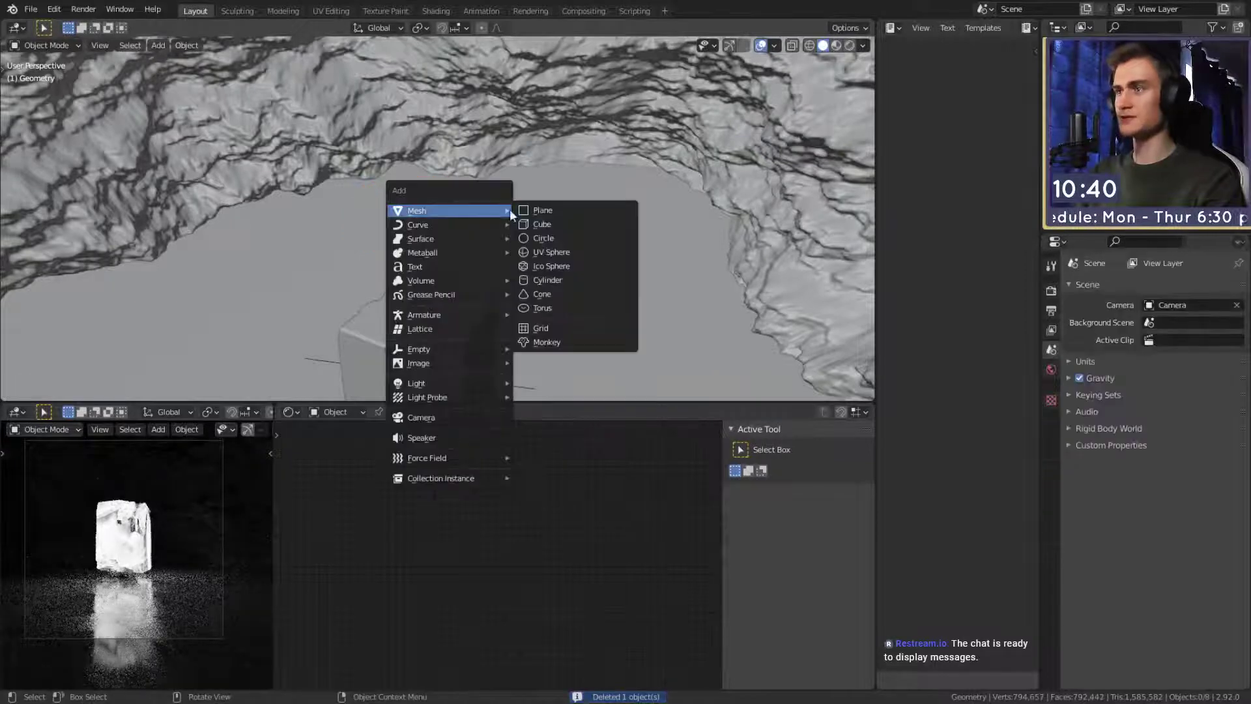
click(543, 239)
scroll(585, 294, down, 5)
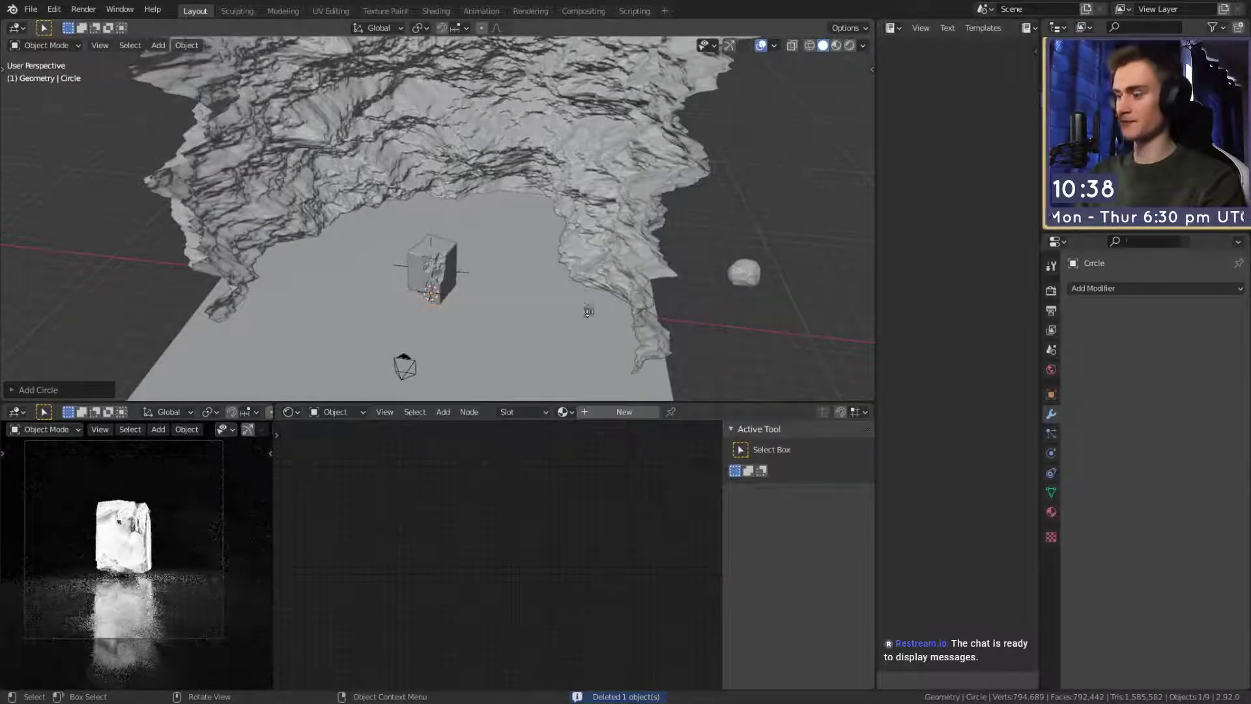
key(g)
key(z)
click(512, 223)
scroll(512, 223, up, 4)
mouse_move(512, 223)
middle_down()
mouse_move(518, 231)
mouse_move(497, 236)
middle_up()
Turn the circle into a flat ring by filling it, insetting the face and deleting the inner face.
key(Tab)
key(f)
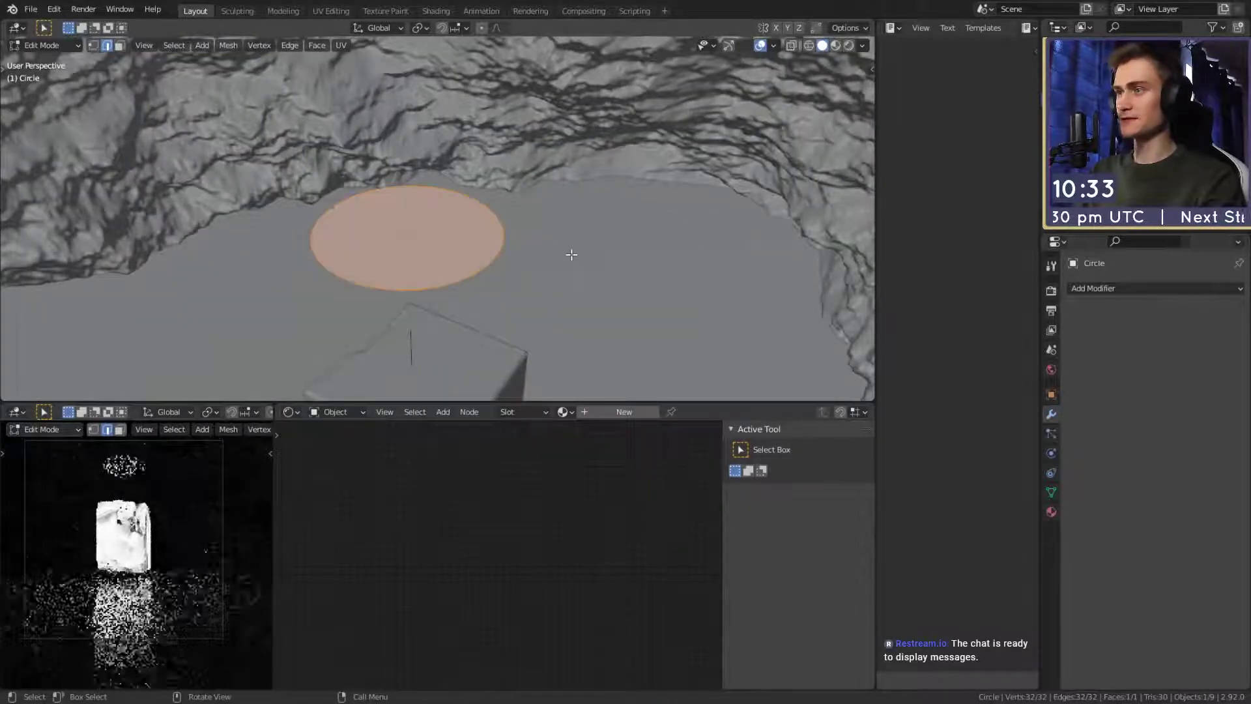
key(i)
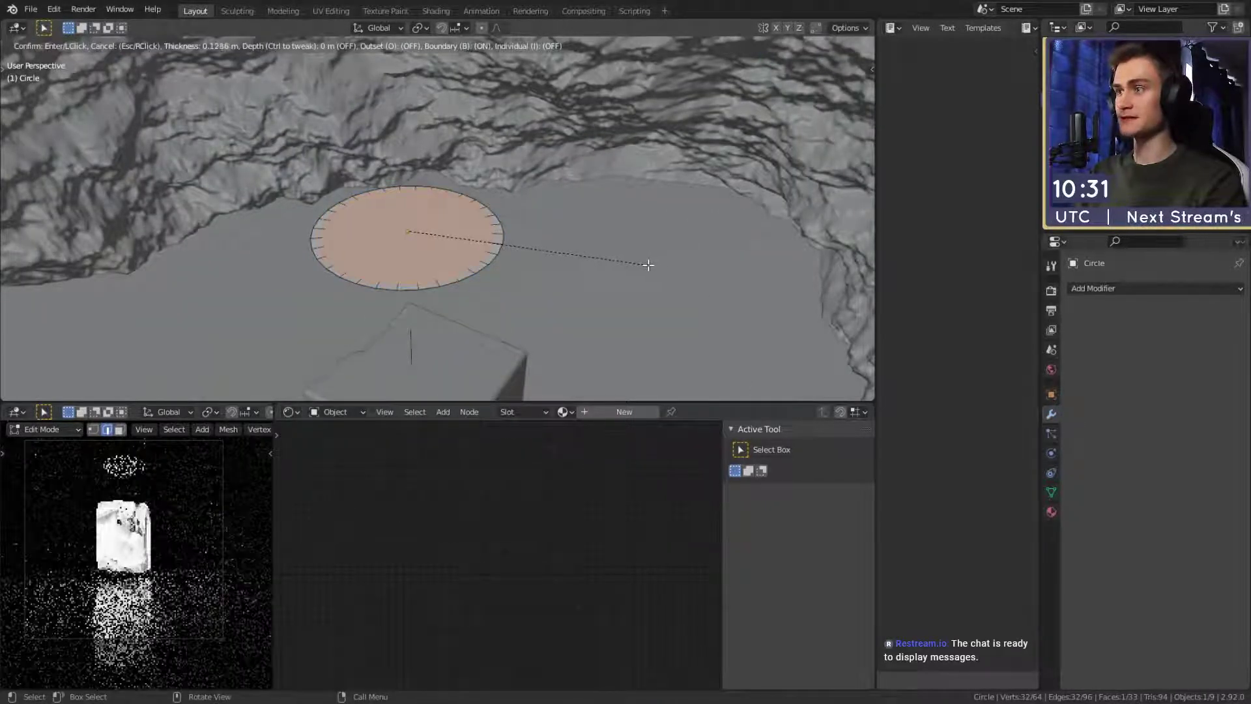
click(533, 257)
key(x)
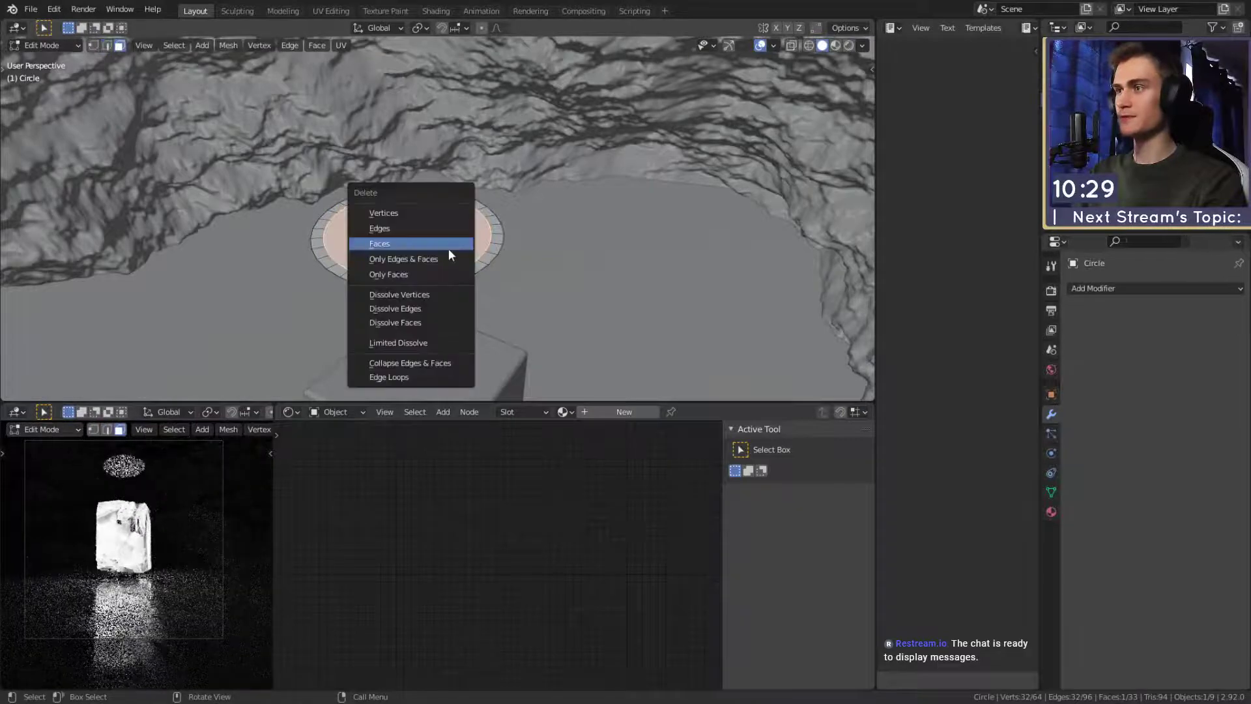
Delete the circle's inner face so only the outer ring of faces remains, and return to Object Mode.
click(448, 250)
key(Tab)
scroll(521, 287, down, 6)
middle_drag(534, 293, 557, 235)
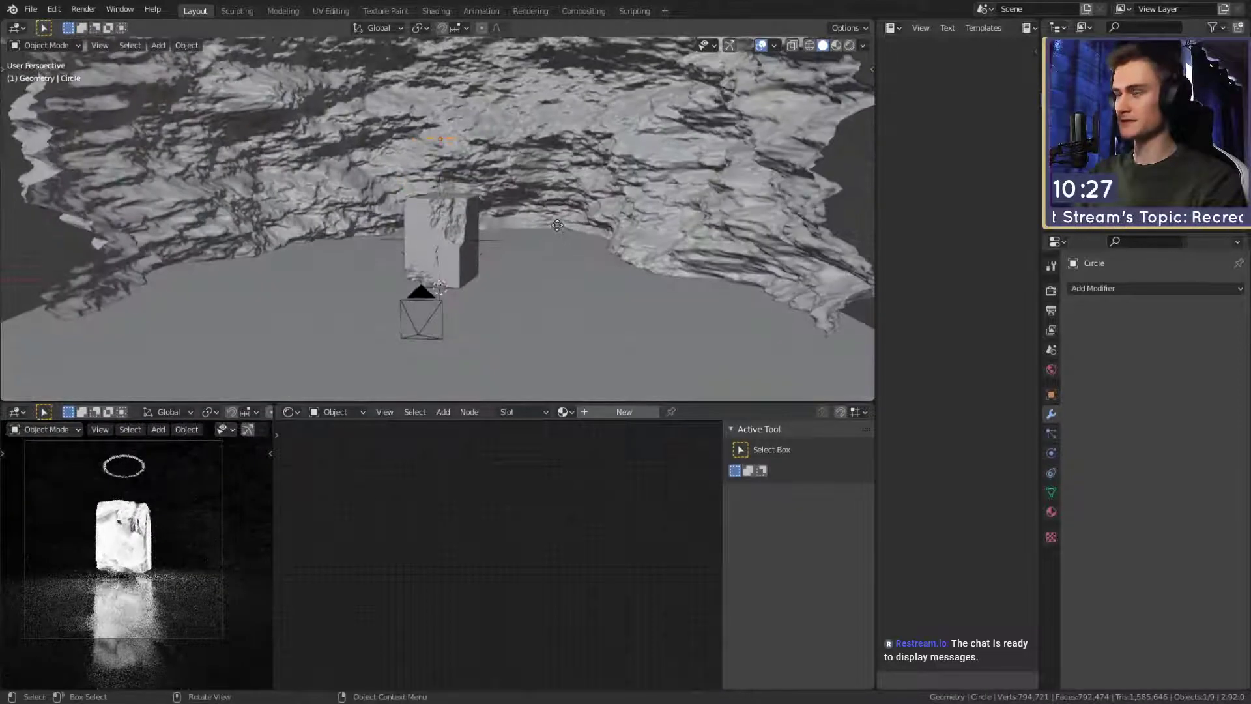
Lower the ring to just above the stone block and scale it up until it is much wider than the block.
key(g)
click(559, 260)
key(s)
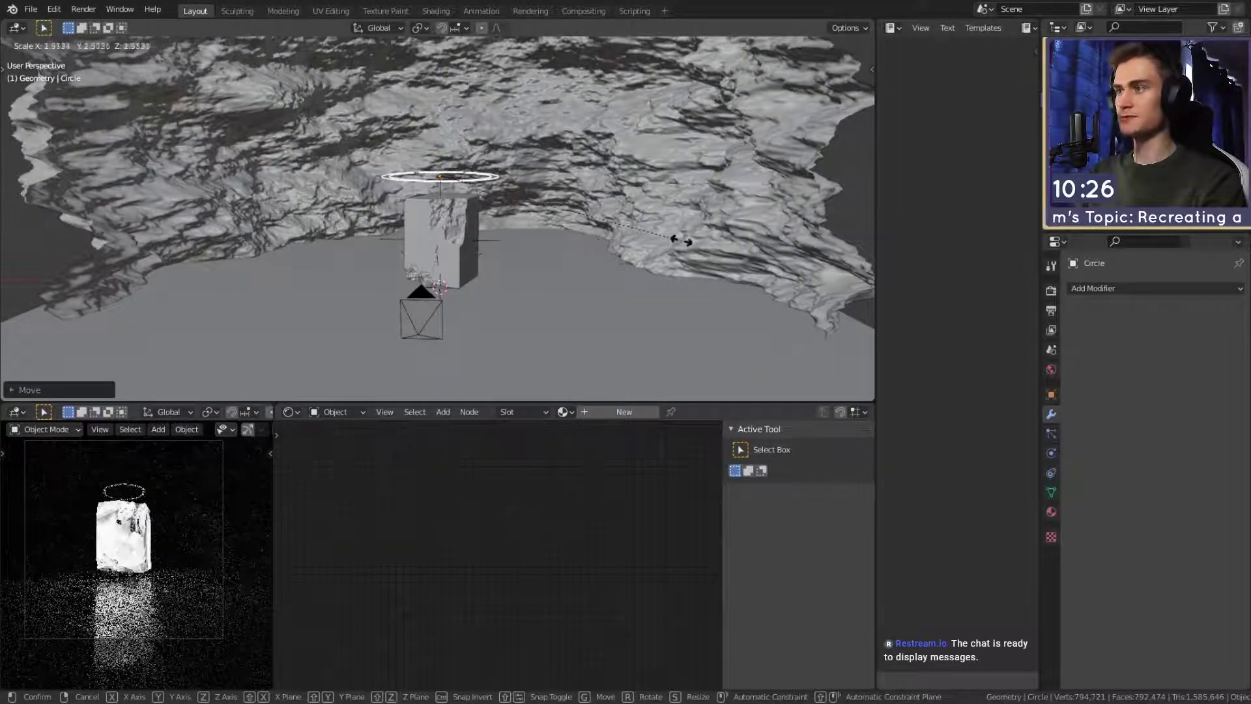
click(792, 244)
middle_drag(536, 196, 550, 230)
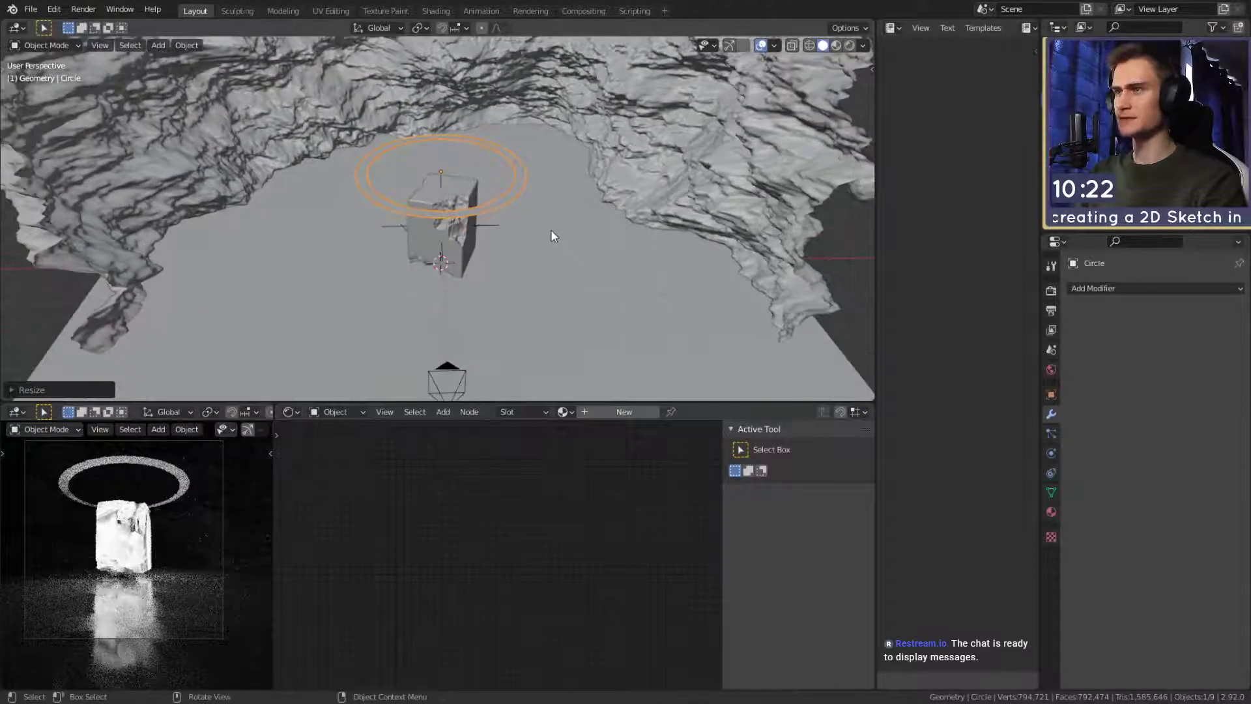
Thin the ring's band by scaling its inner edge loop outward by about 1.10 in Edit Mode.
scroll(552, 229, up, 4)
key(Tab)
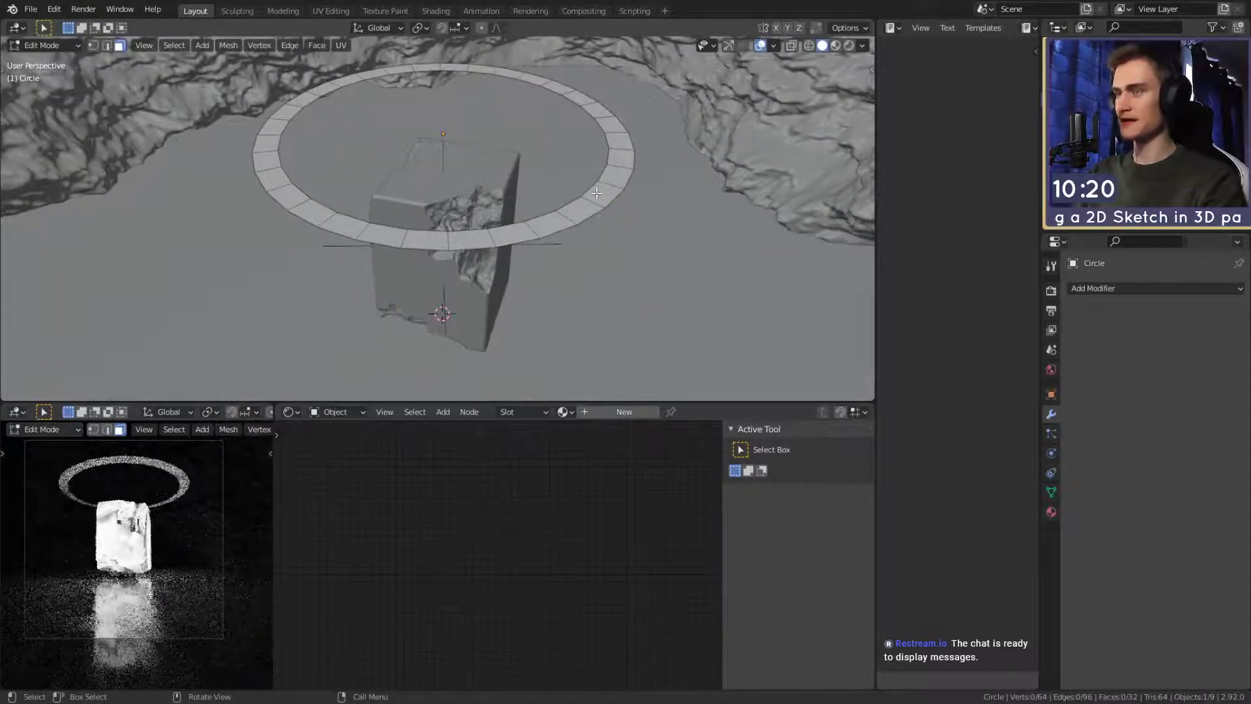
key(2)
alt+click(592, 187)
key(s)
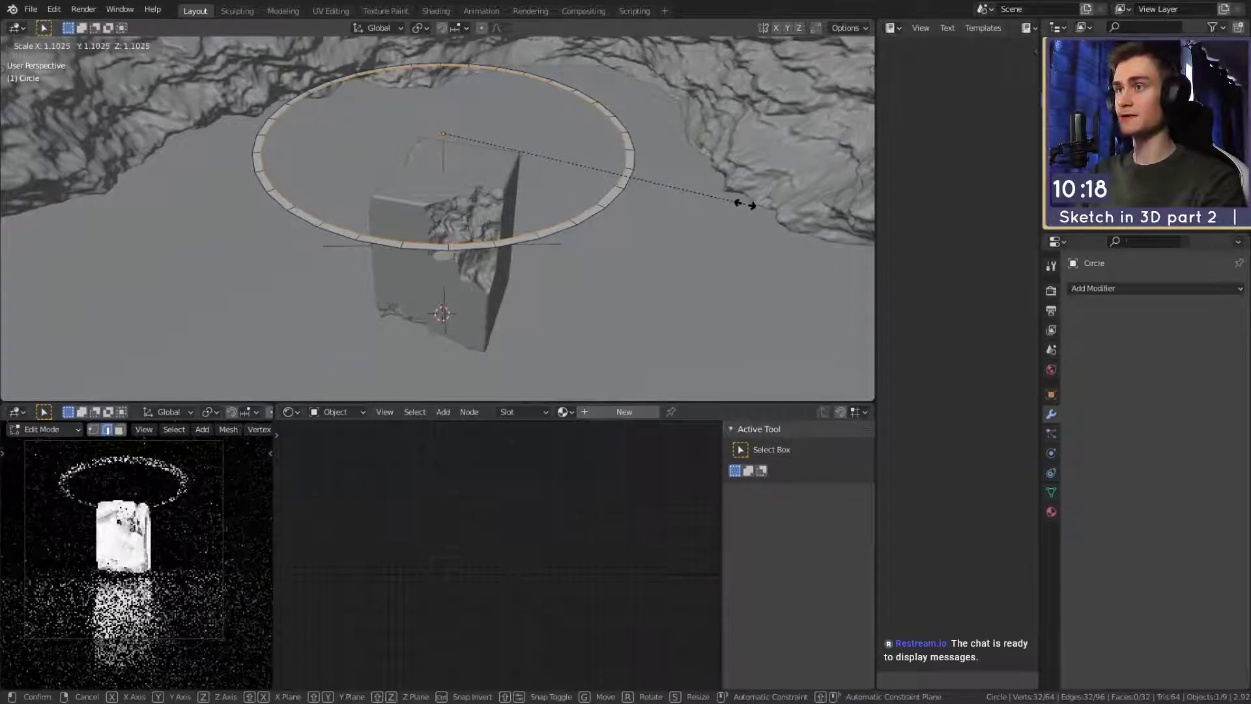
click(746, 204)
key(Tab)
Enlarge the whole ring further so it extends beyond the sides of the camera frame.
middle_drag(660, 245, 632, 217)
key(s)
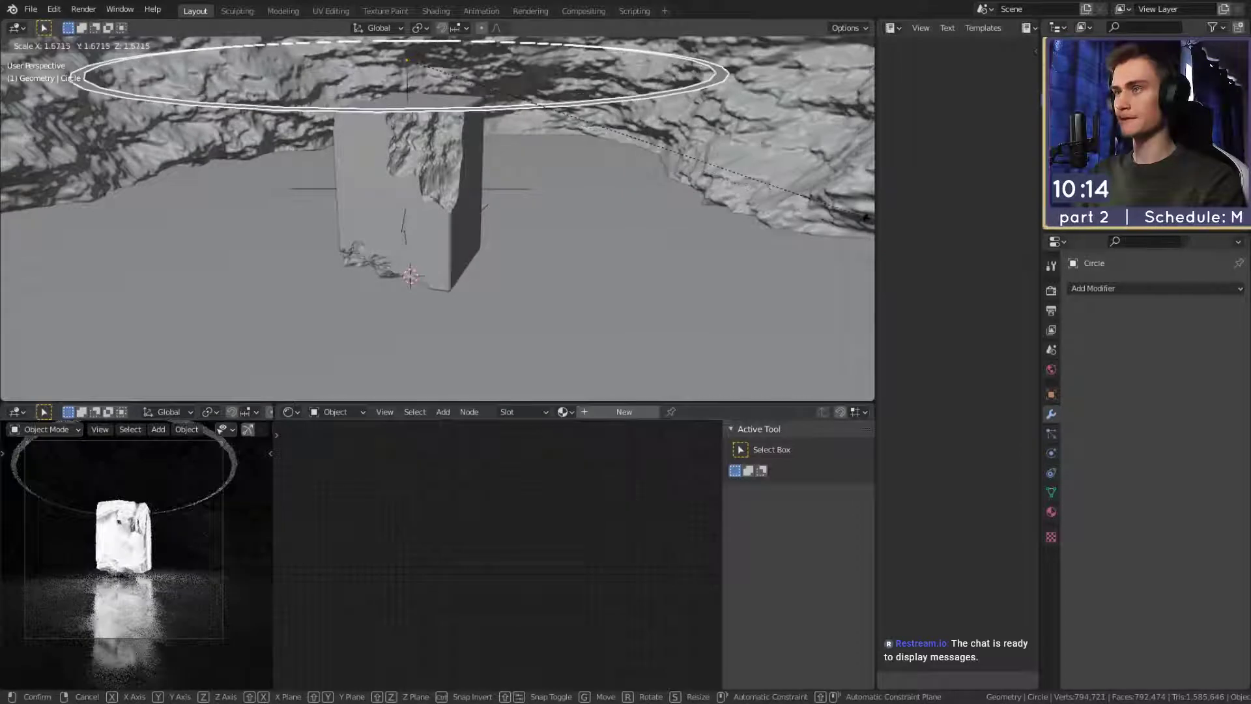
click(22, 225)
scroll(436, 252, down, 4)
middle_drag(436, 252, 512, 288)
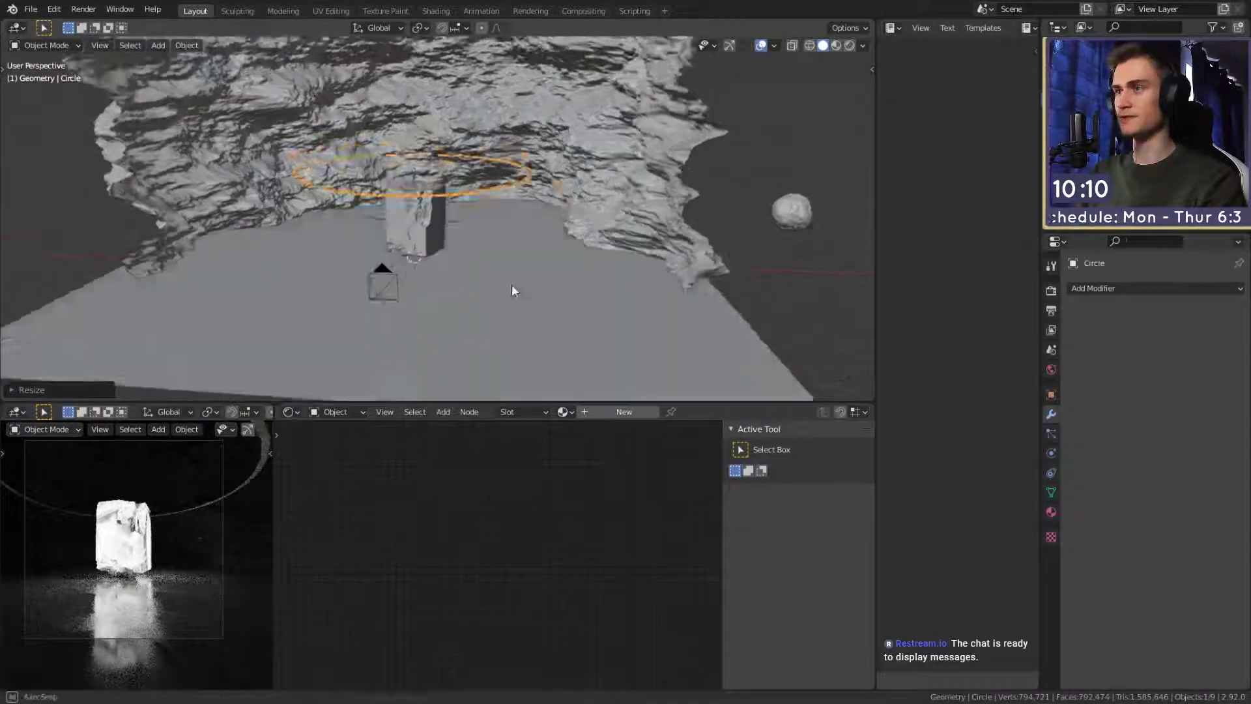
Add a Solidify modifier to the ring with offset 1 and thickness 0.02 m.
scroll(545, 270, up, 4)
click(1108, 288)
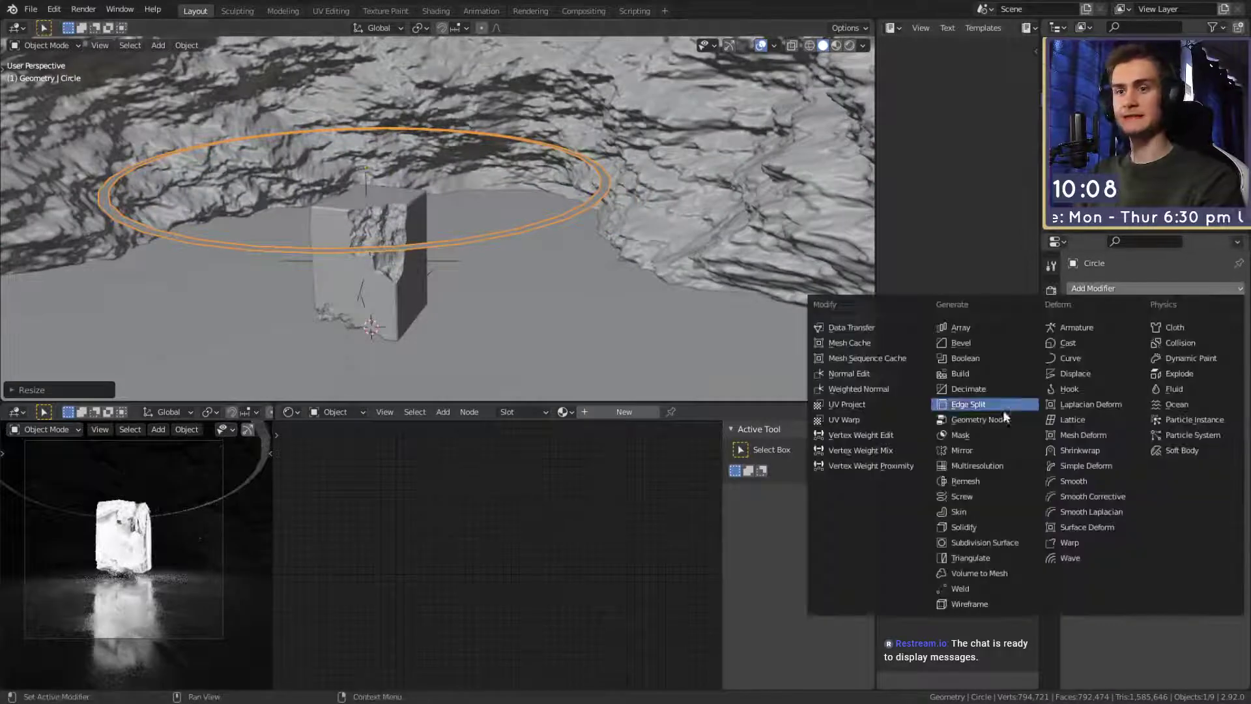
click(963, 526)
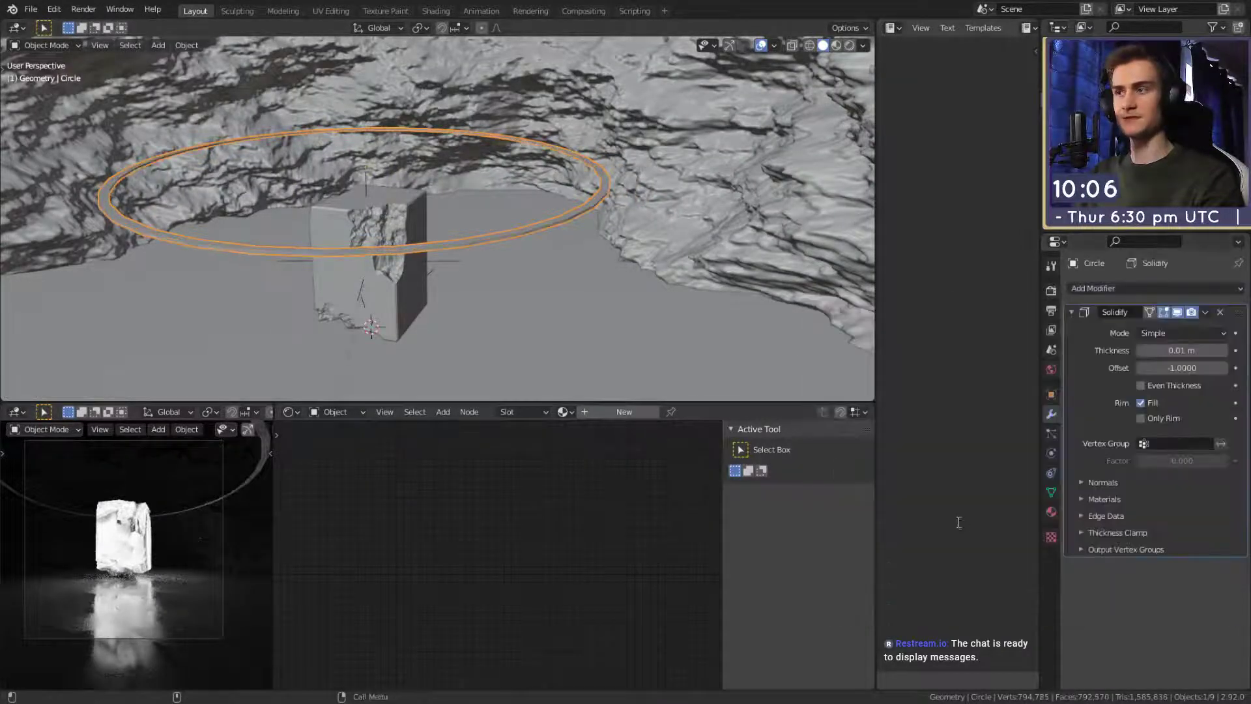
middle_drag(545, 300, 544, 256)
click(1182, 367)
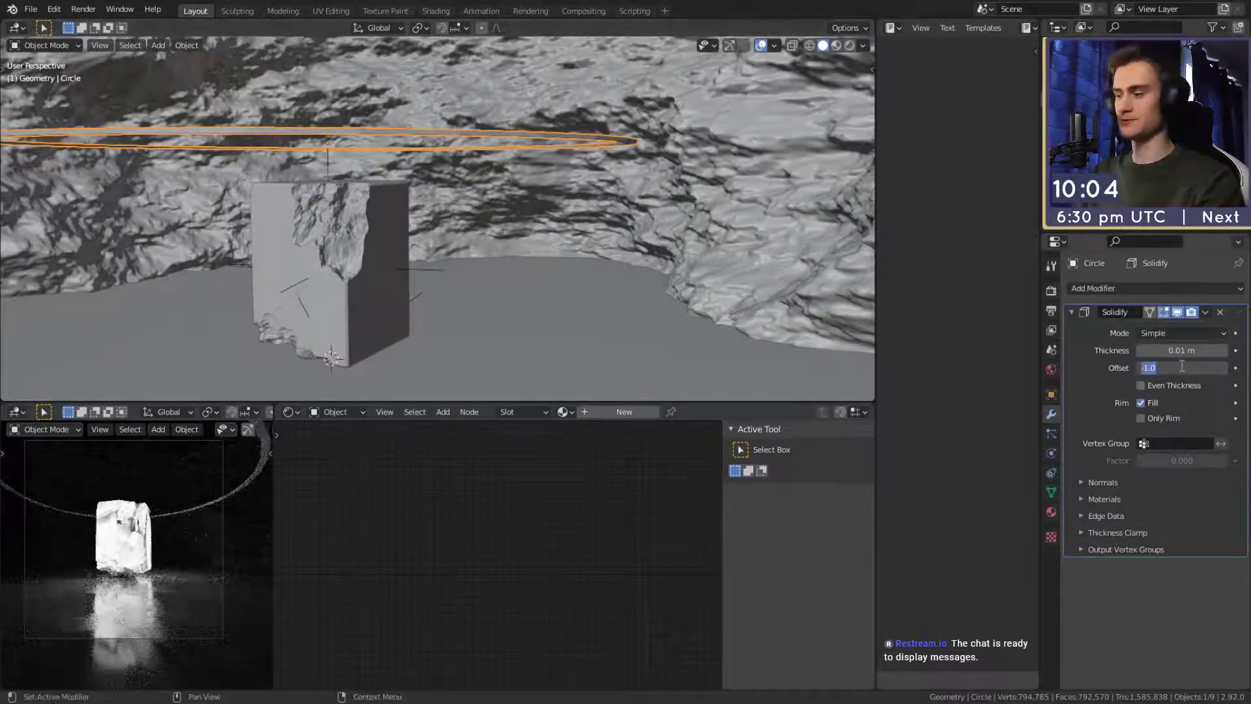
key(Return)
middle_drag(439, 194, 551, 234)
click(1224, 350)
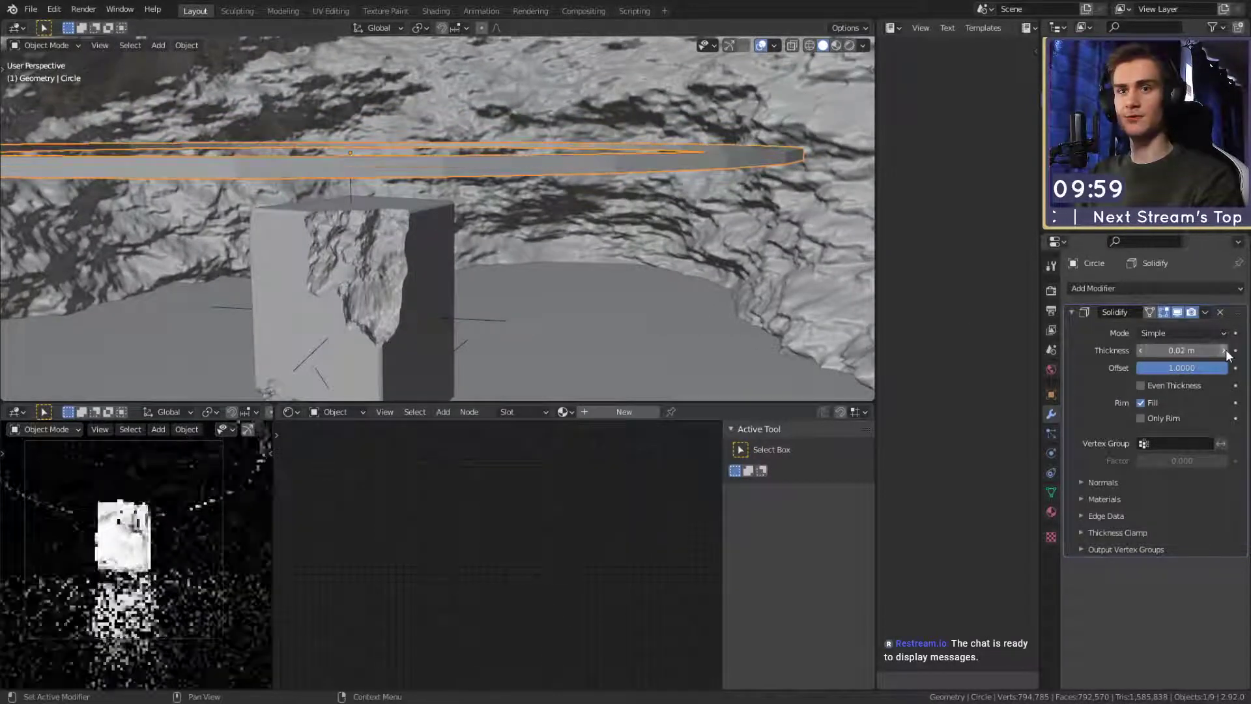
Add a Bevel modifier to the ring and set it to 3 segments.
click(1093, 289)
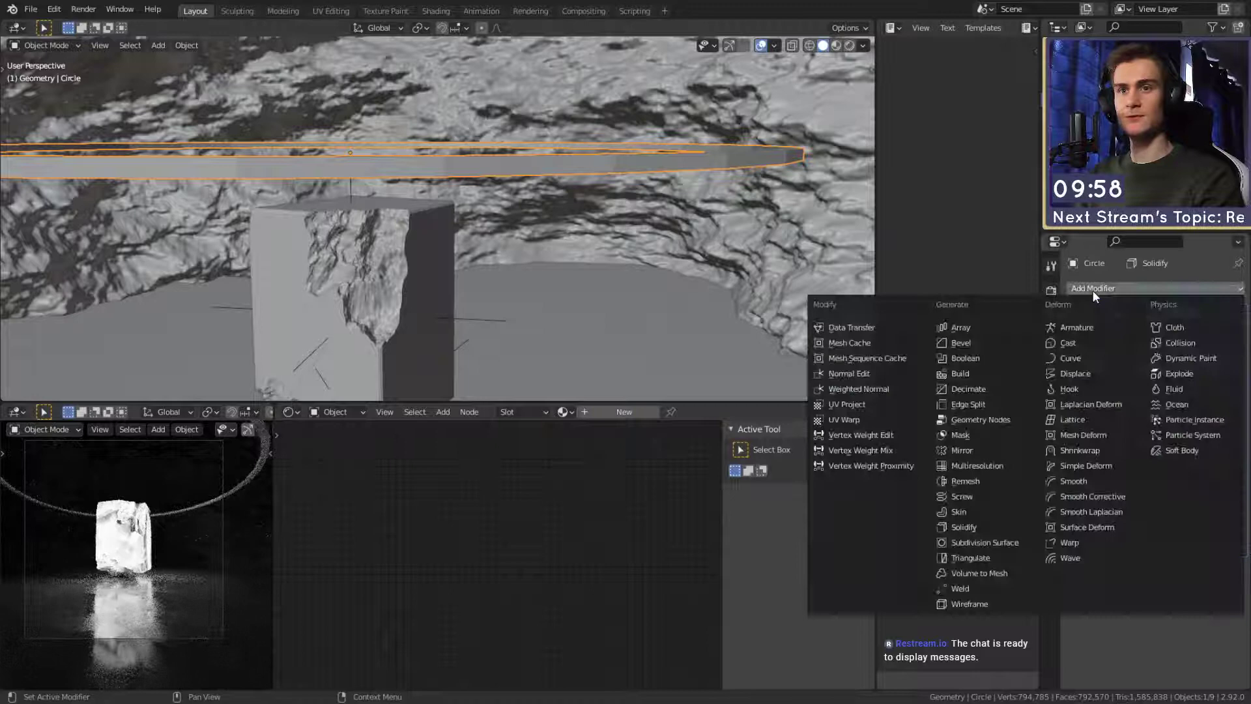
click(960, 343)
middle_drag(644, 257, 607, 253)
scroll(1125, 499, down, 2)
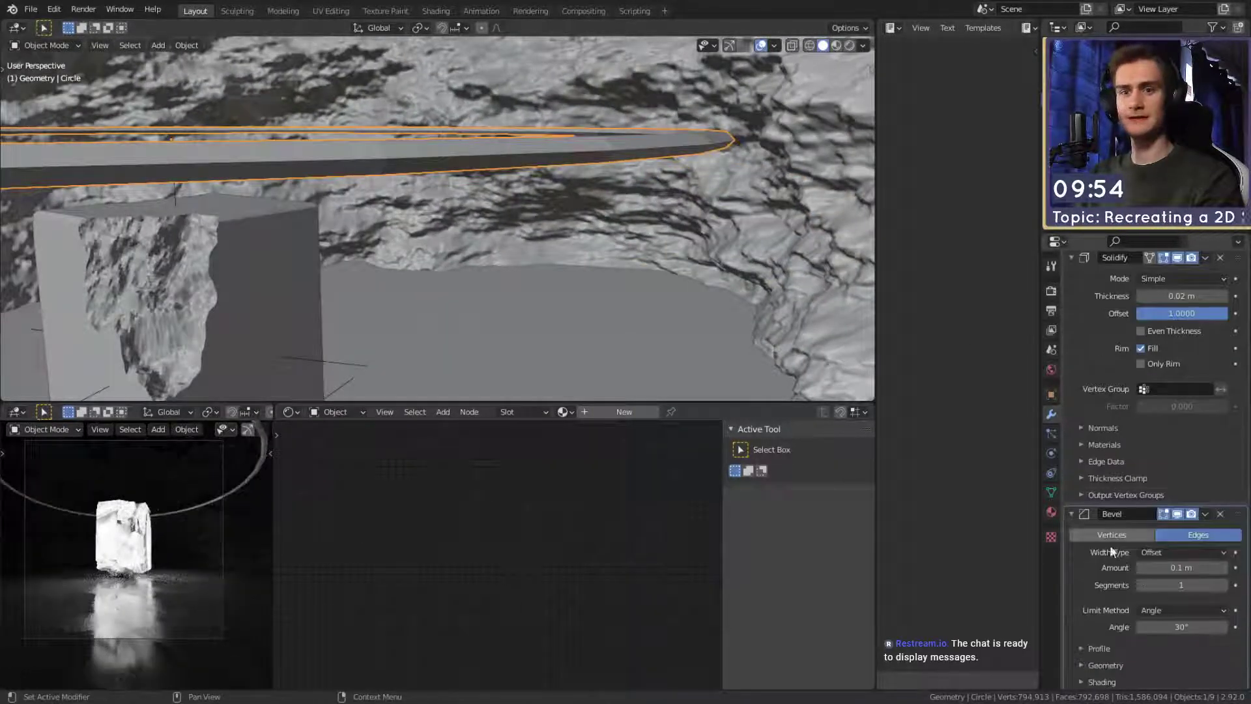
click(1224, 585)
click(1223, 585)
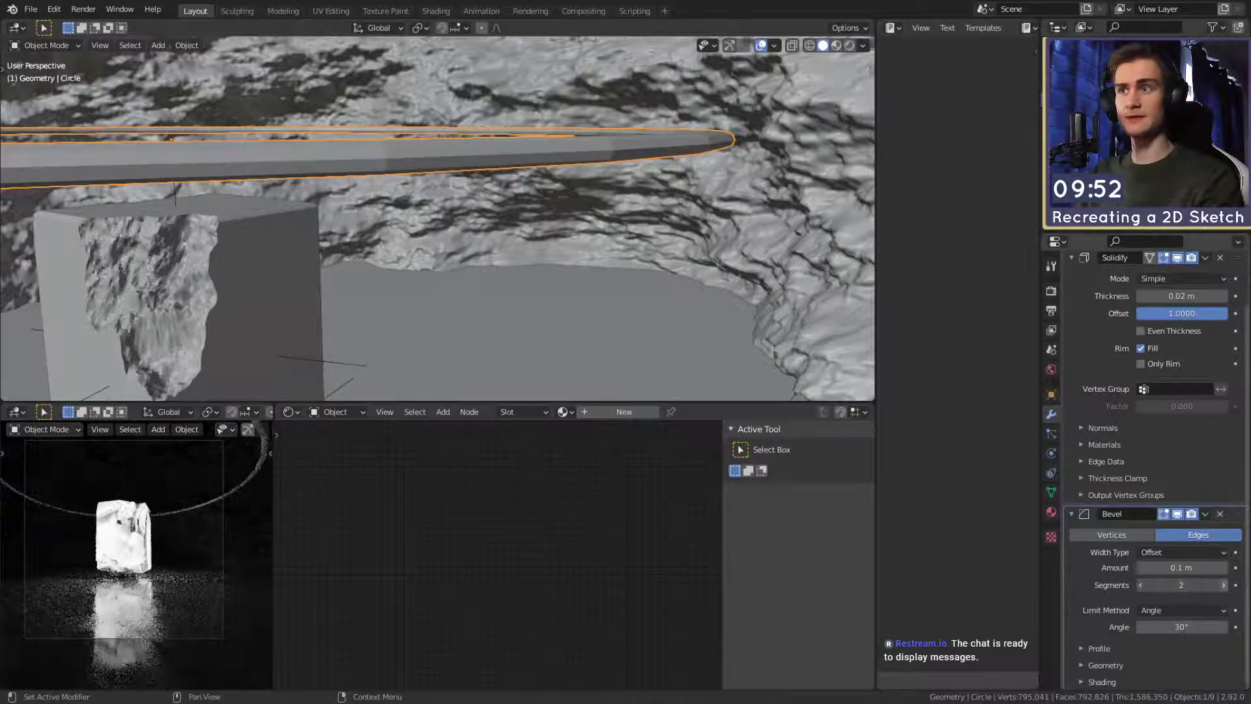
Change the bevel's width type to Percent and set the width to about 16.54%.
click(1139, 567)
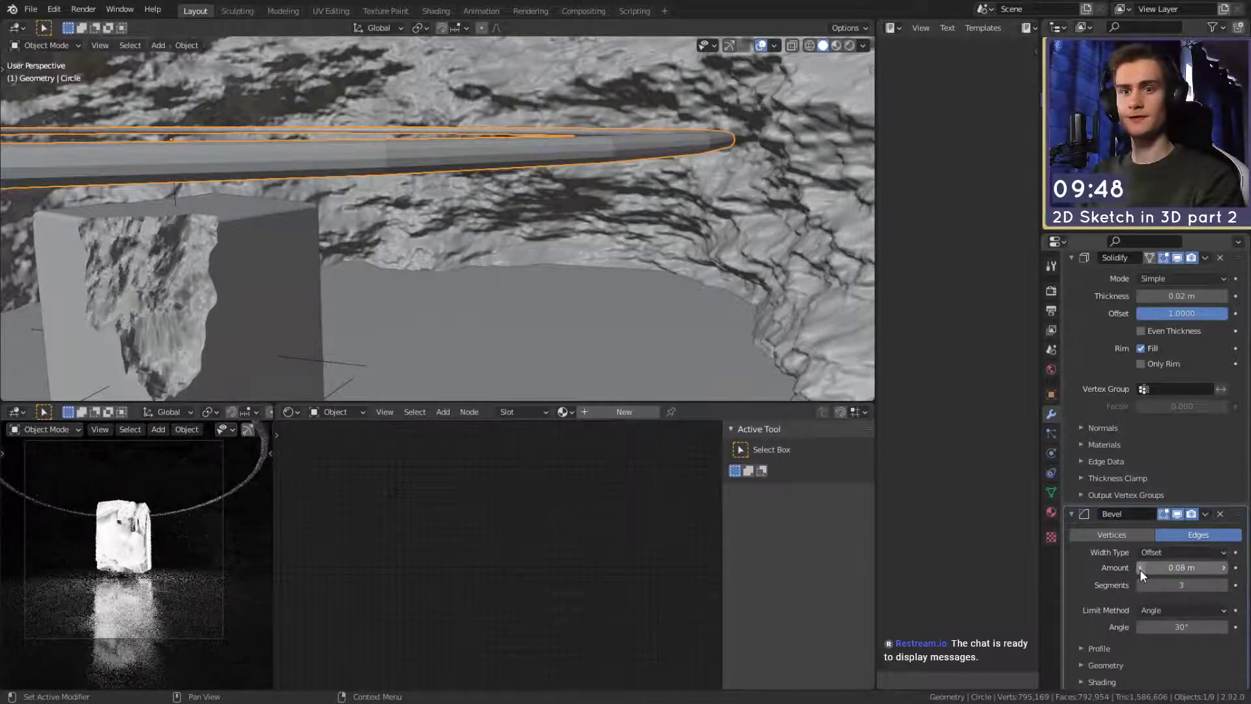
click(1139, 567)
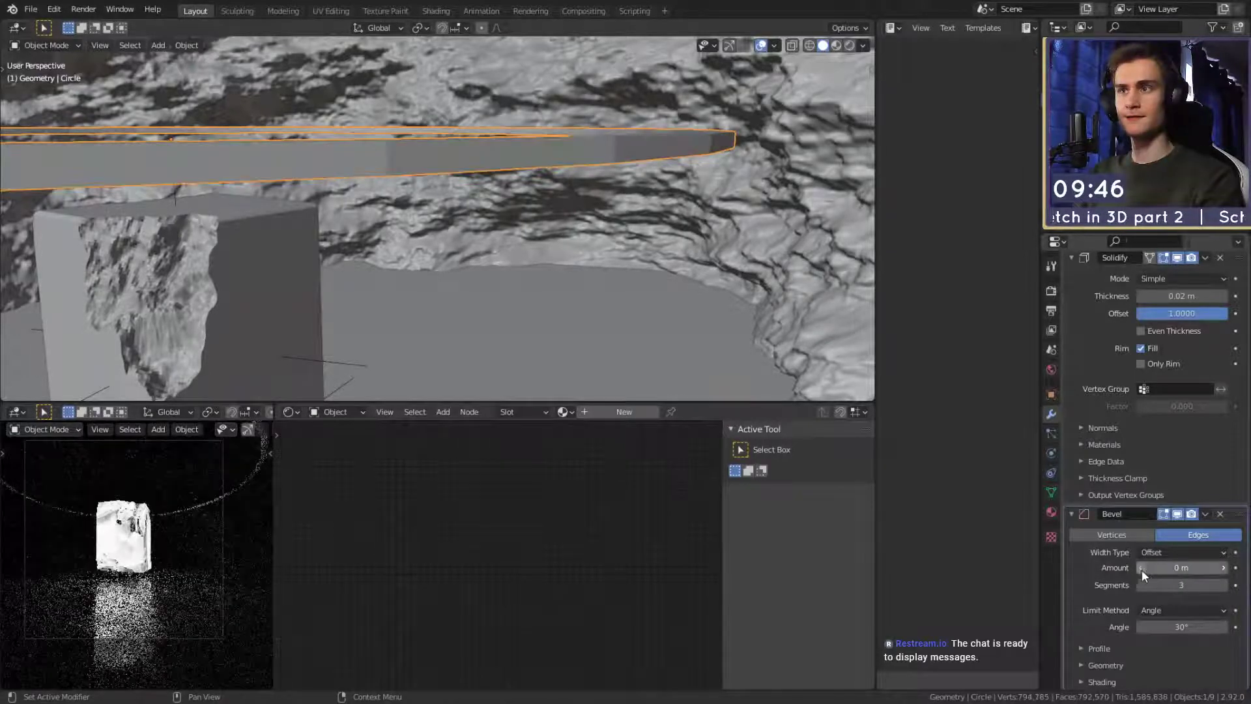
click(1171, 554)
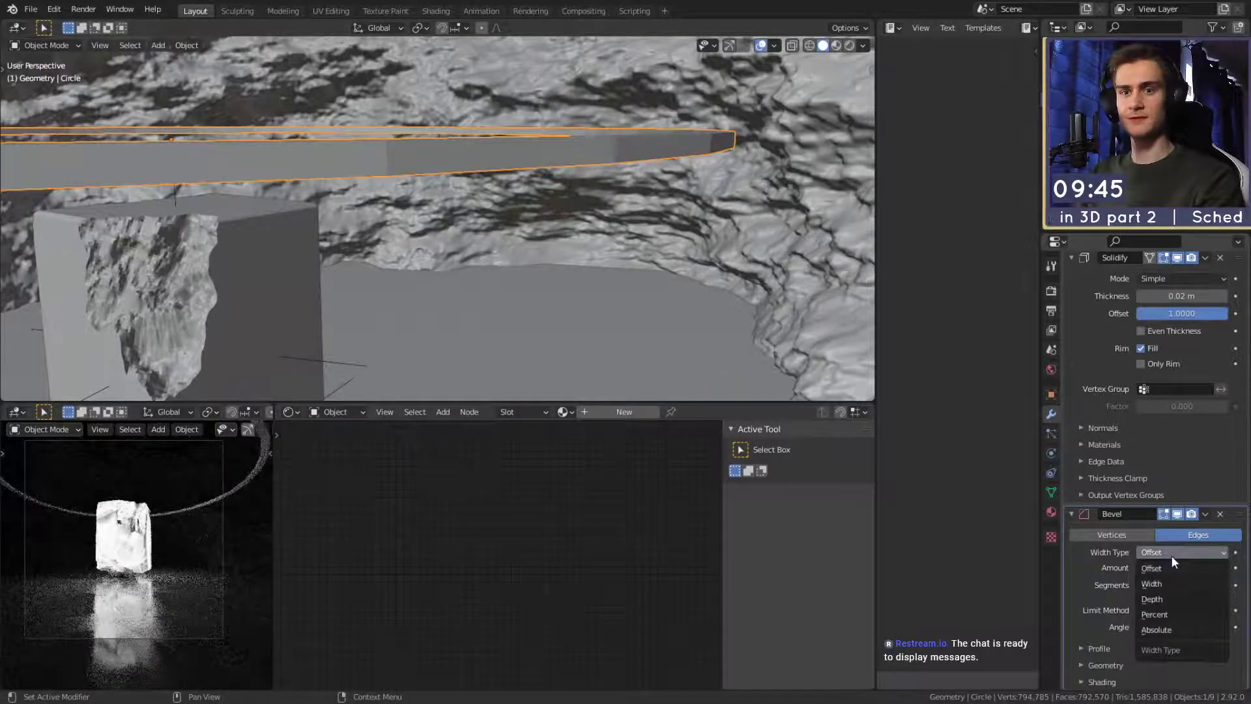
click(1163, 612)
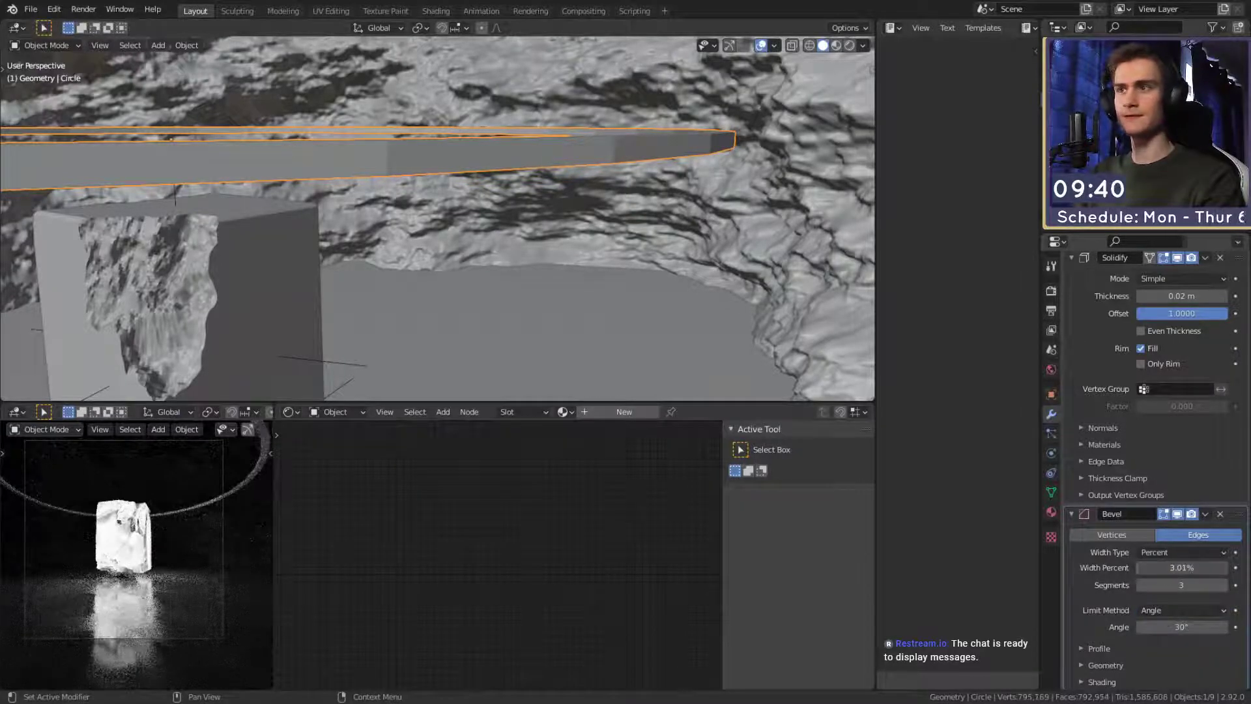
mouse_move(1166, 567)
mouse_down()
mouse_move(1219, 568)
mouse_move(1184, 567)
mouse_up()
scroll(538, 275, down, 5)
scroll(586, 270, up, 2)
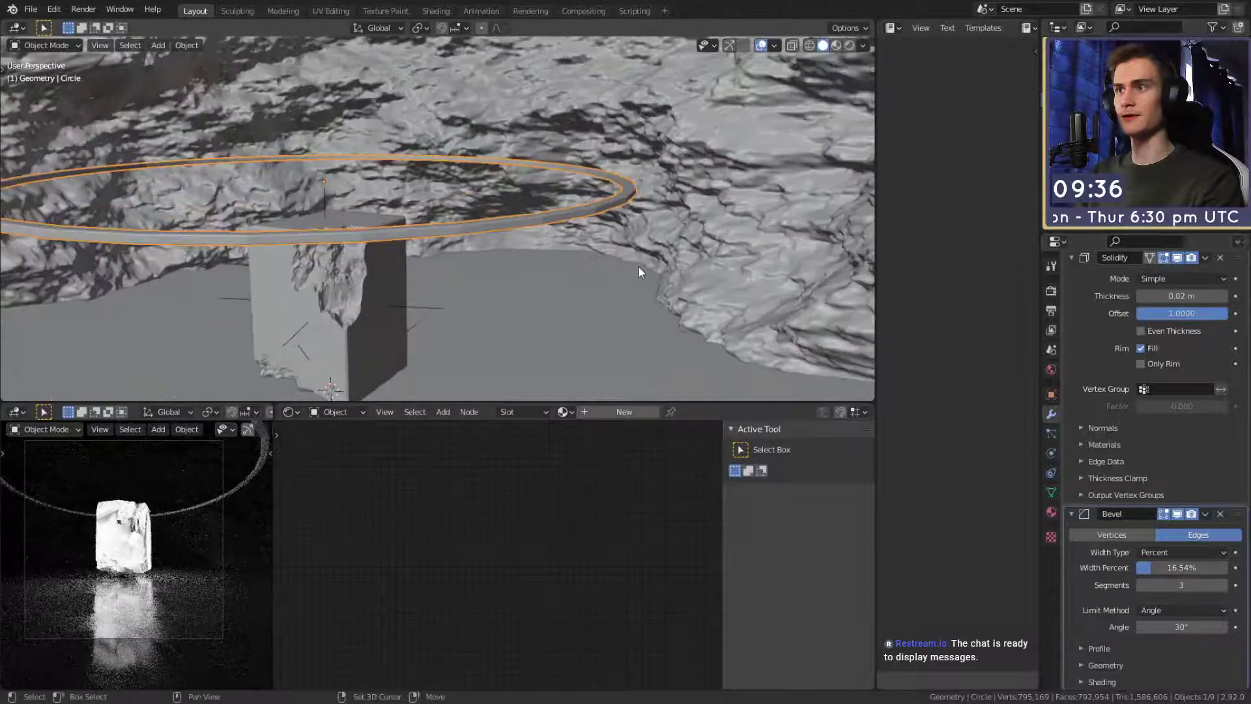
scroll(594, 284, up, 3)
mouse_move(639, 264)
shift+middle_down()
mouse_move(594, 284)
mouse_move(615, 291)
mouse_move(647, 259)
shift+middle_up()
scroll(615, 292, down, 3)
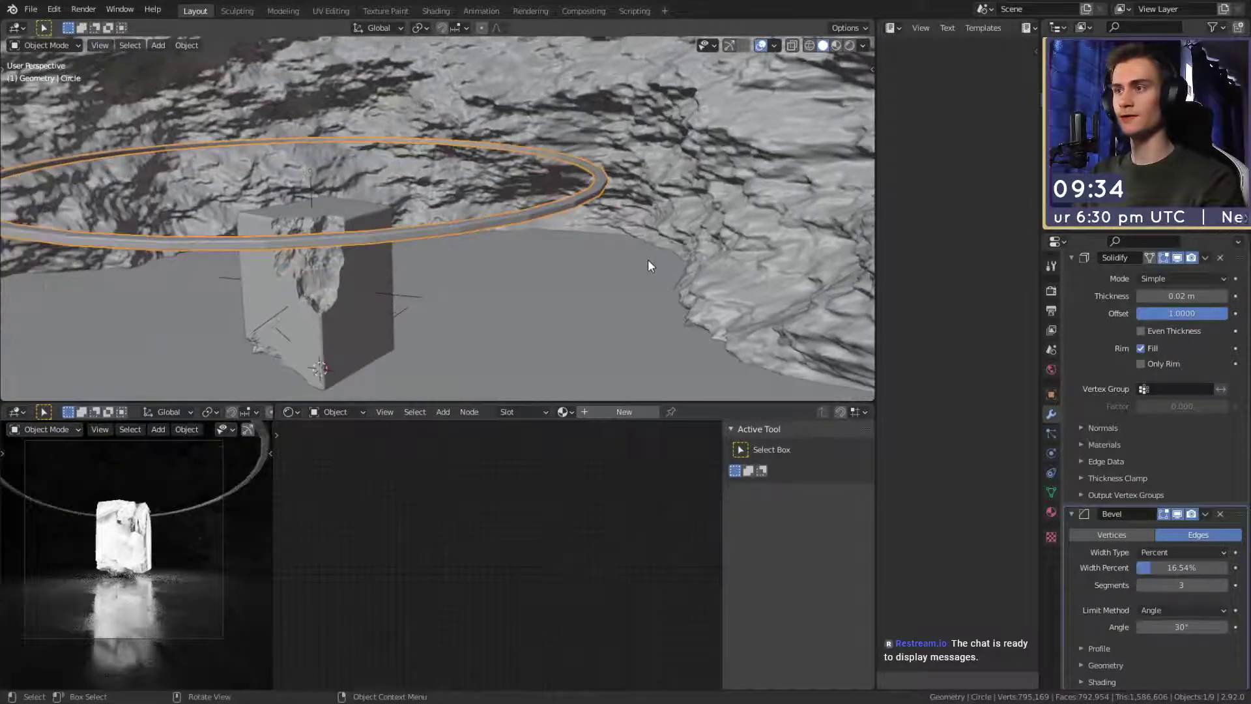
scroll(648, 259, up, 4)
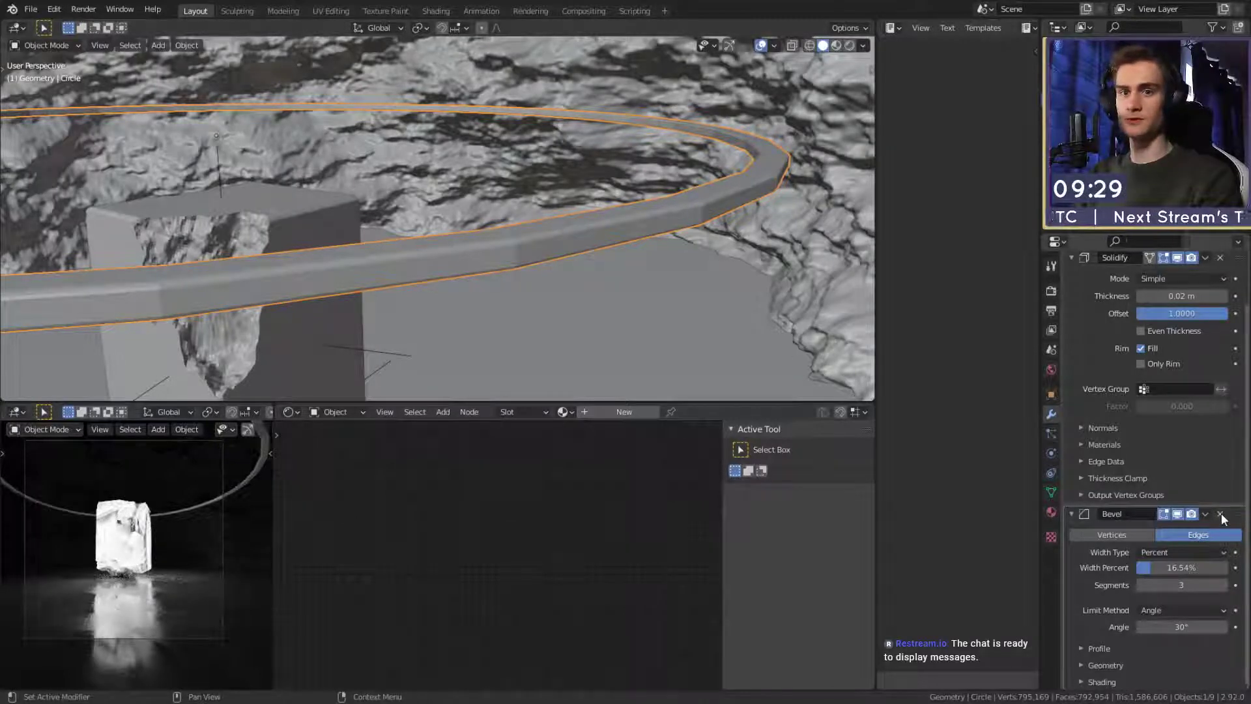
scroll(1086, 443, up, 2)
click(1104, 292)
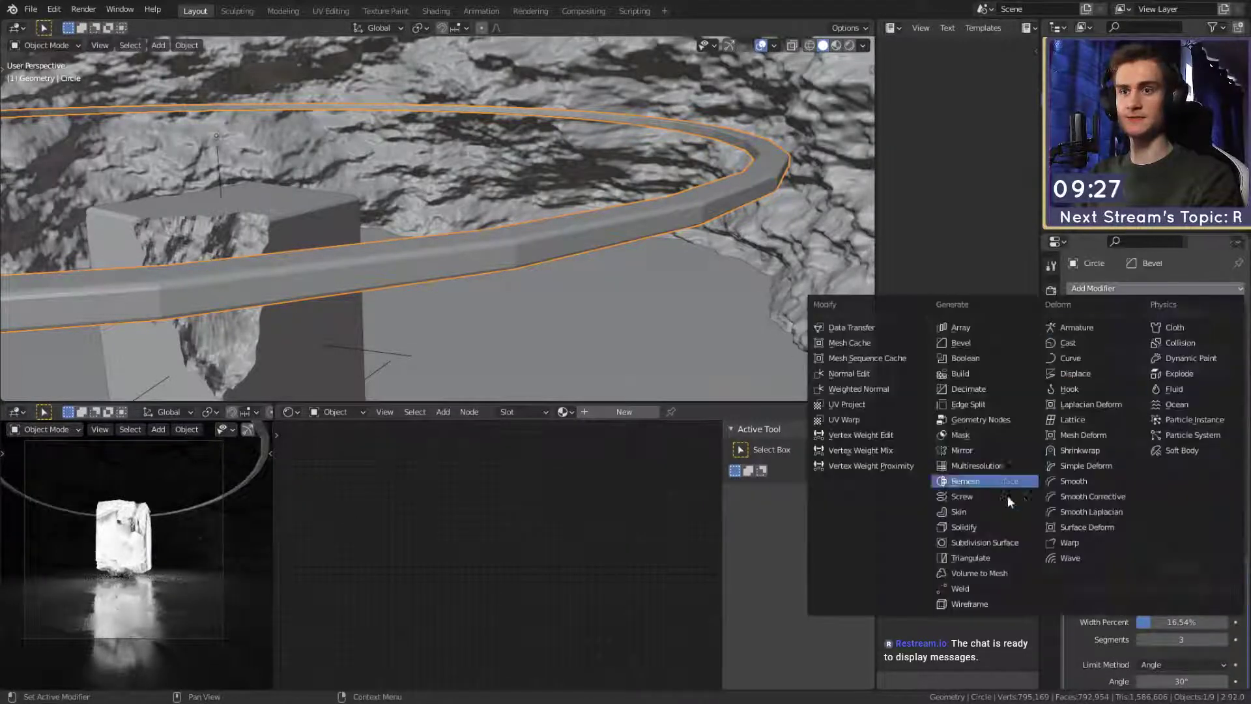
click(960, 526)
scroll(1231, 482, down, 8)
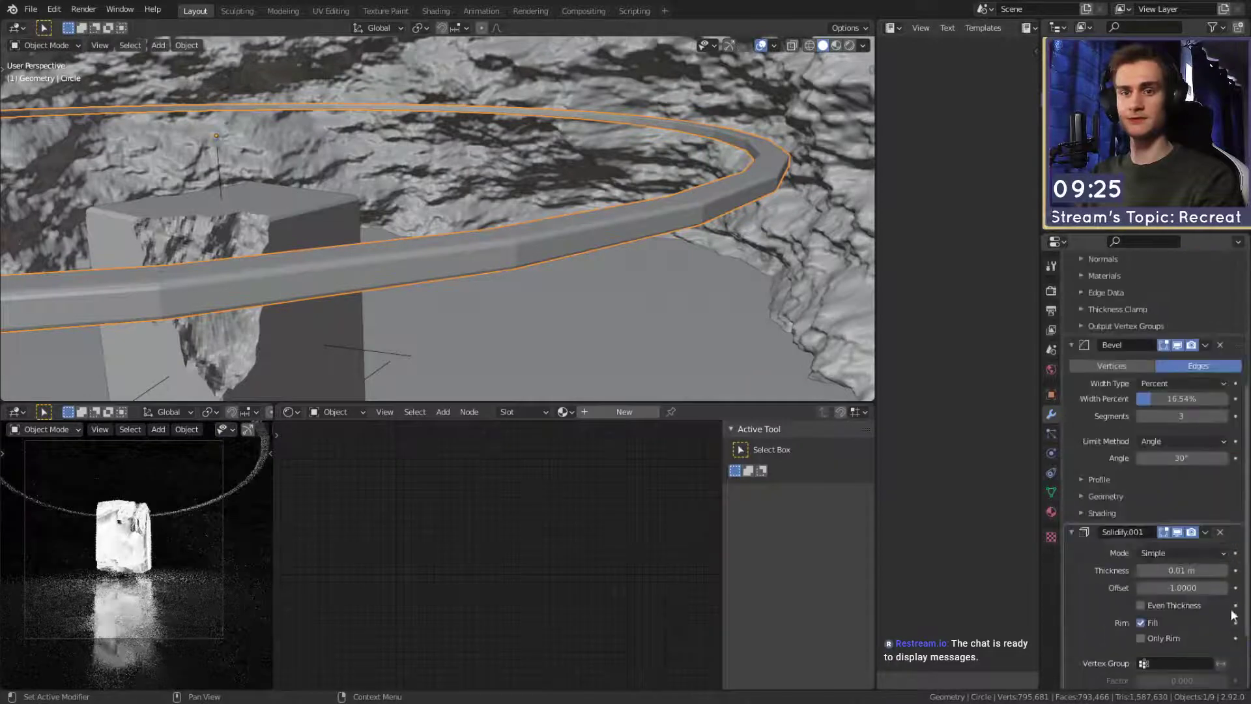
click(1219, 444)
scroll(1119, 353, up, 8)
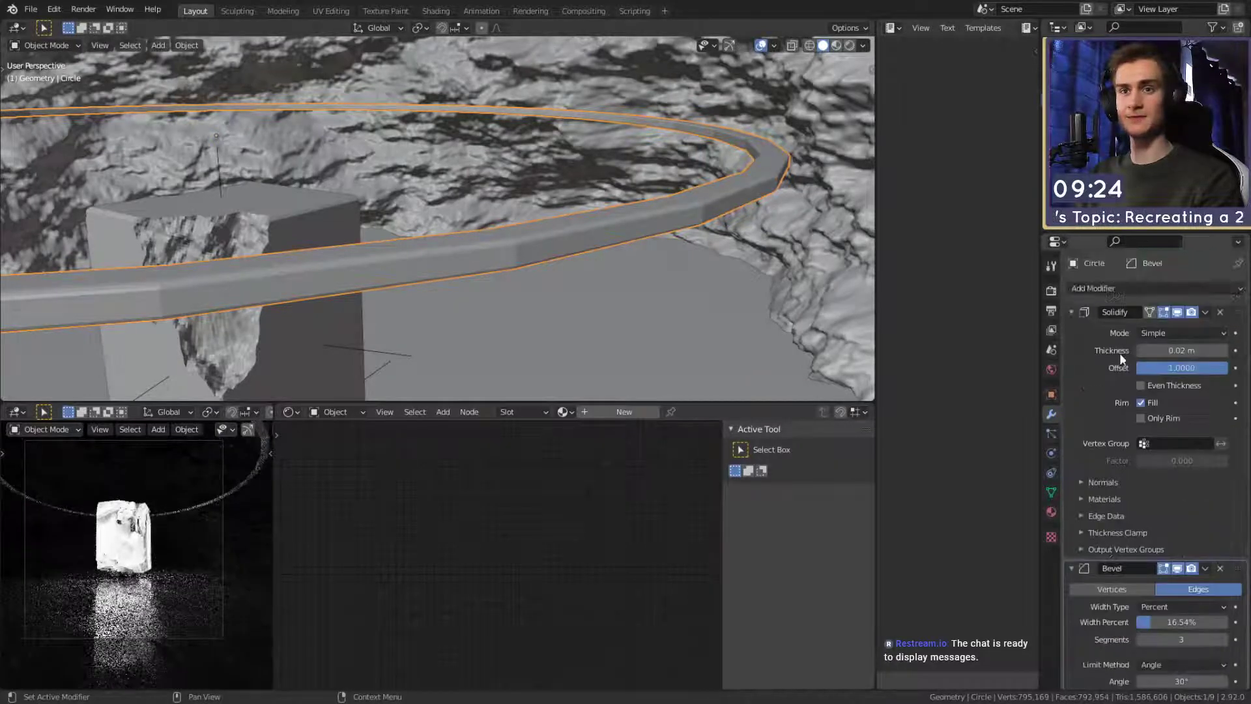
Add a Subdivision Surface modifier to the ring with viewport level 2, and shade the ring smooth.
click(1127, 287)
click(975, 545)
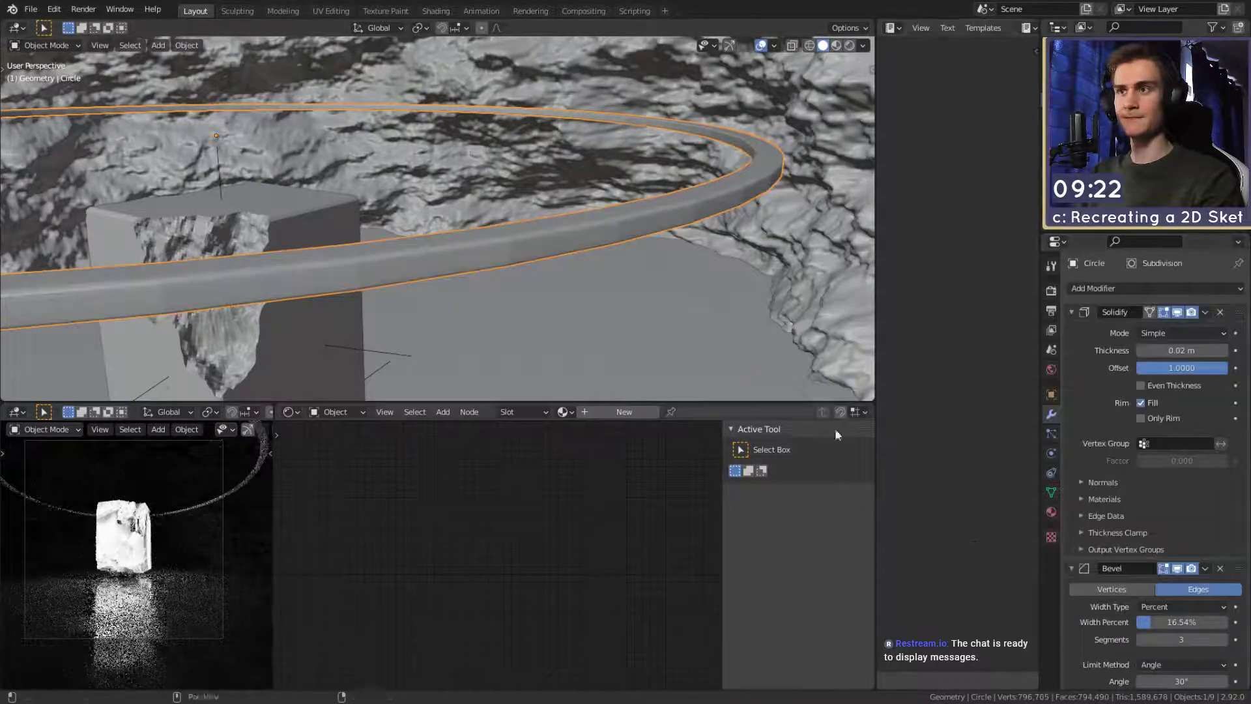
scroll(587, 293, down, 5)
middle_drag(565, 285, 603, 287)
scroll(1101, 594, down, 7)
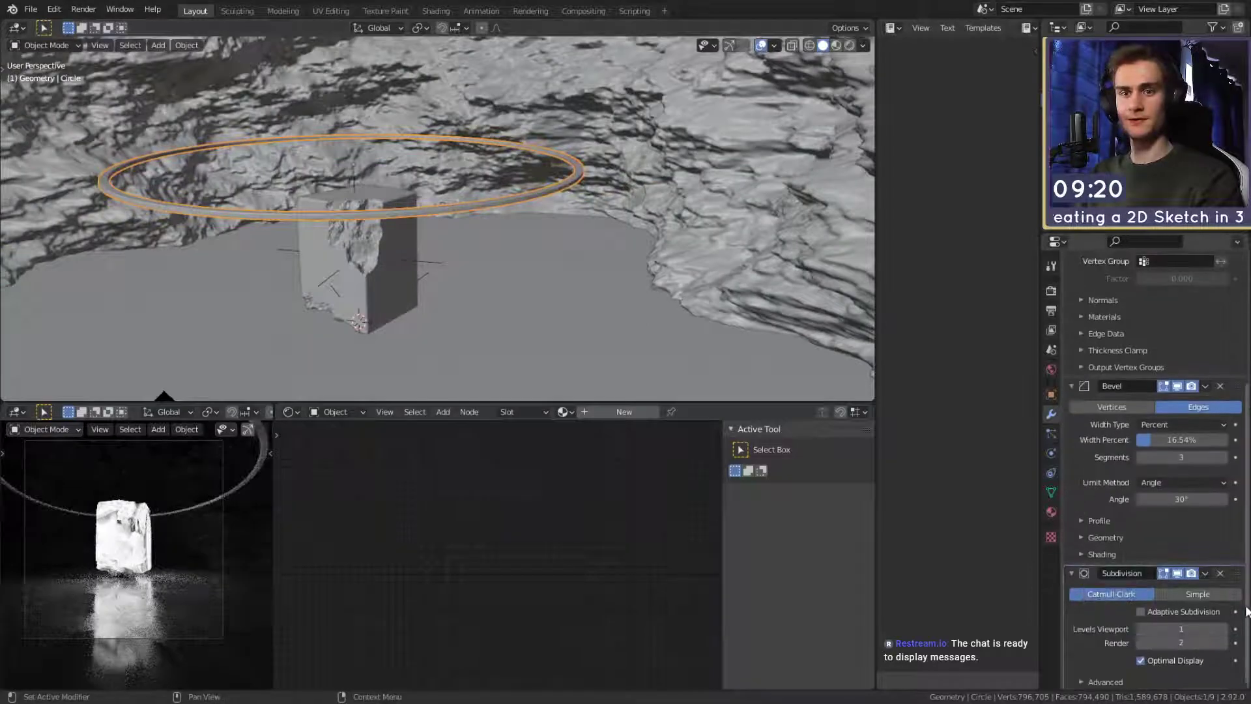
click(1226, 629)
scroll(455, 260, up, 5)
scroll(482, 262, down, 6)
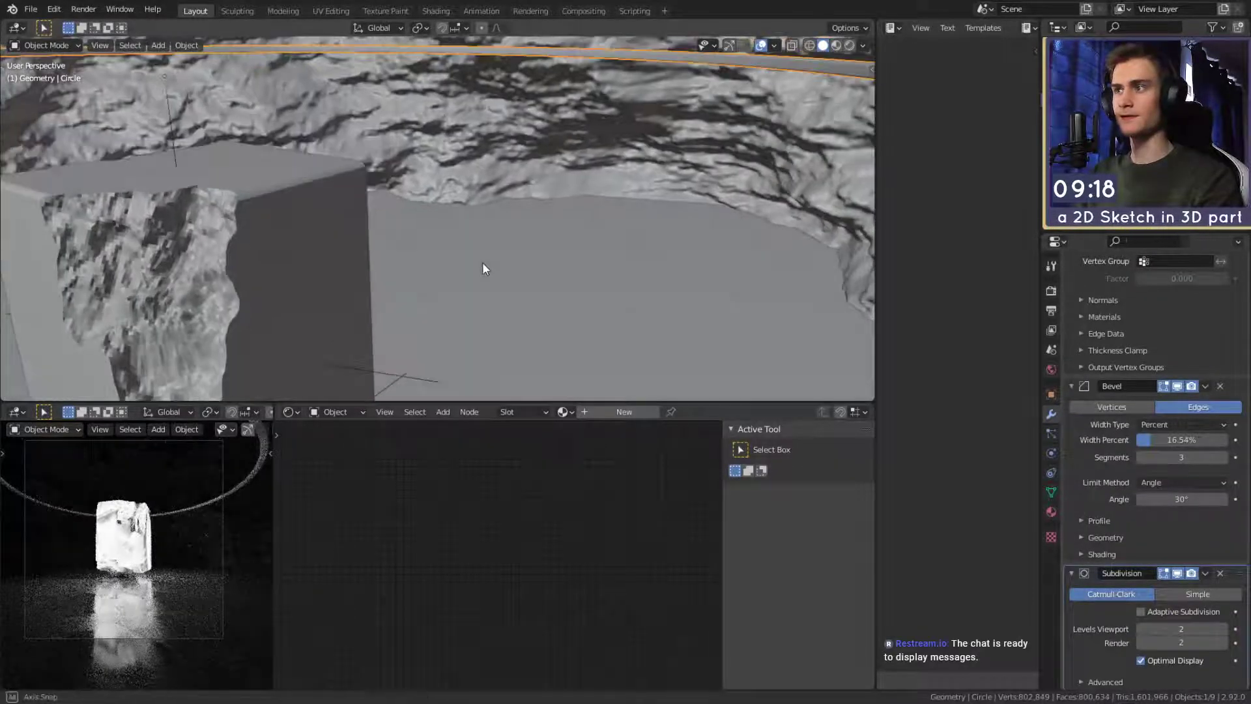
right_click(482, 261)
click(480, 255)
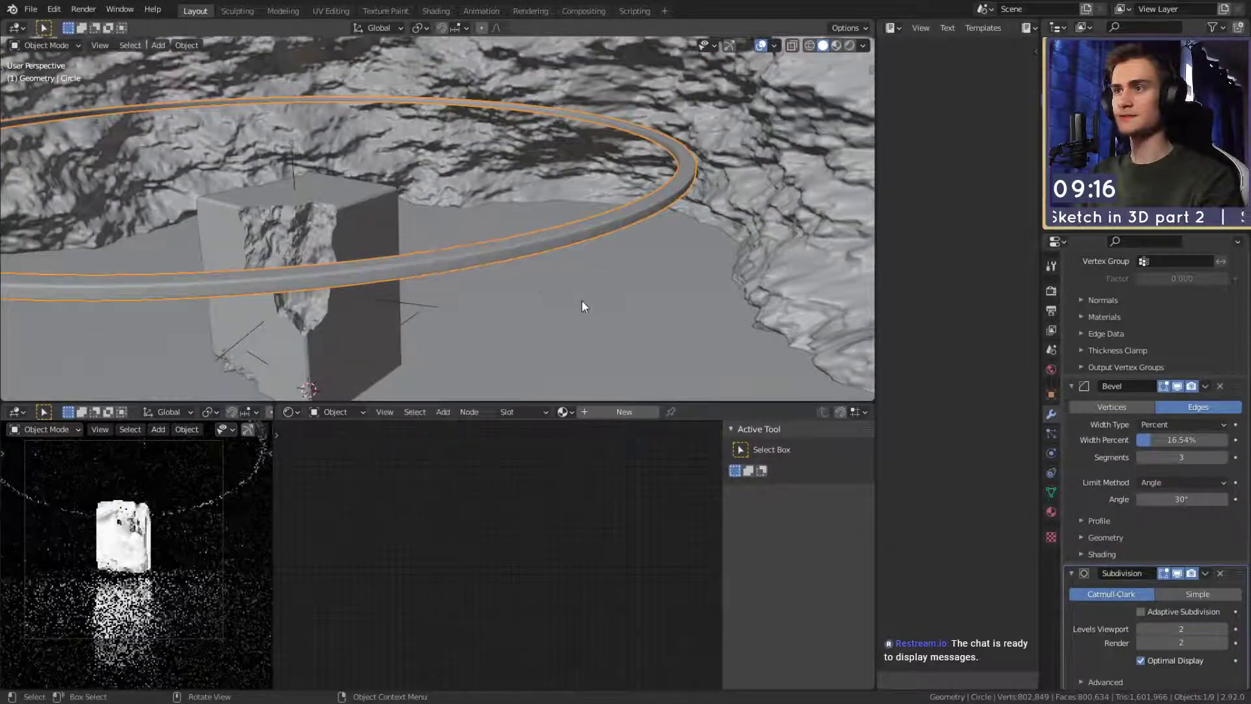
Duplicate the ring in place and scale the copy to about 0.68 as a smaller concentric ring.
scroll(582, 304, down, 6)
click(818, 255)
scroll(482, 260, down, 5)
middle_drag(481, 260, 559, 284)
scroll(499, 237, up, 3)
scroll(521, 242, up, 2)
click(530, 246)
key(shift+d)
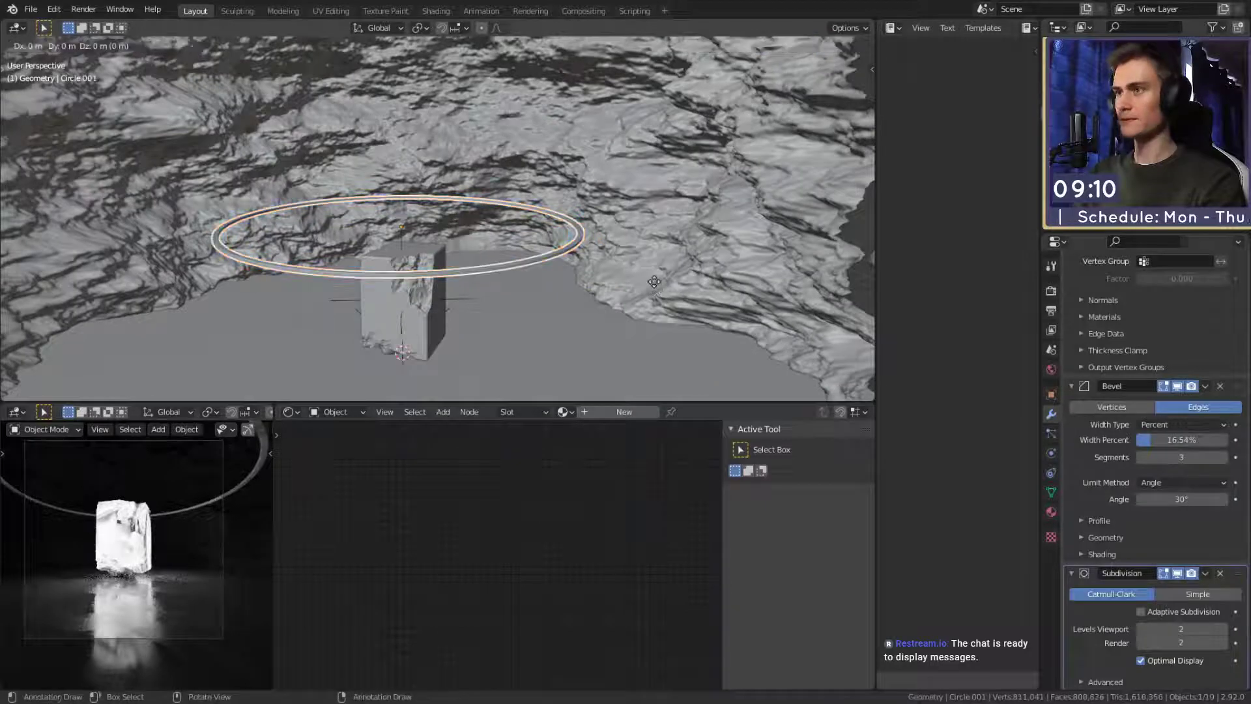
key(Escape)
key(s)
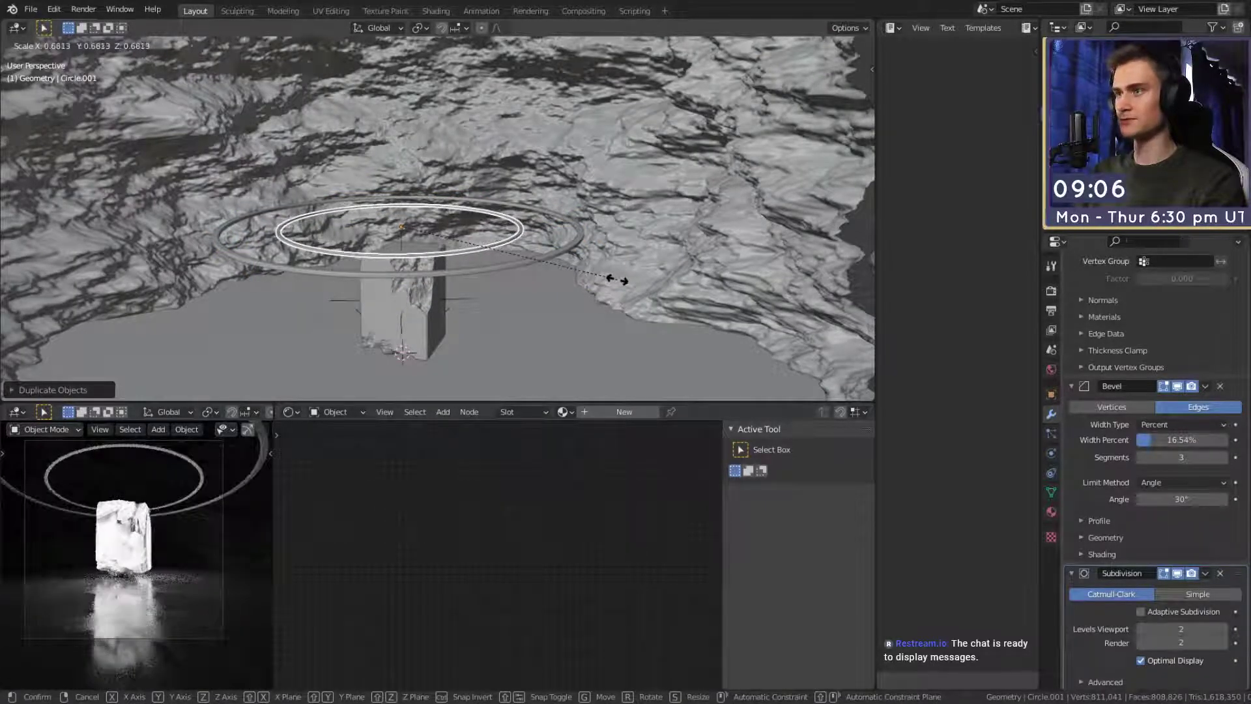
click(618, 280)
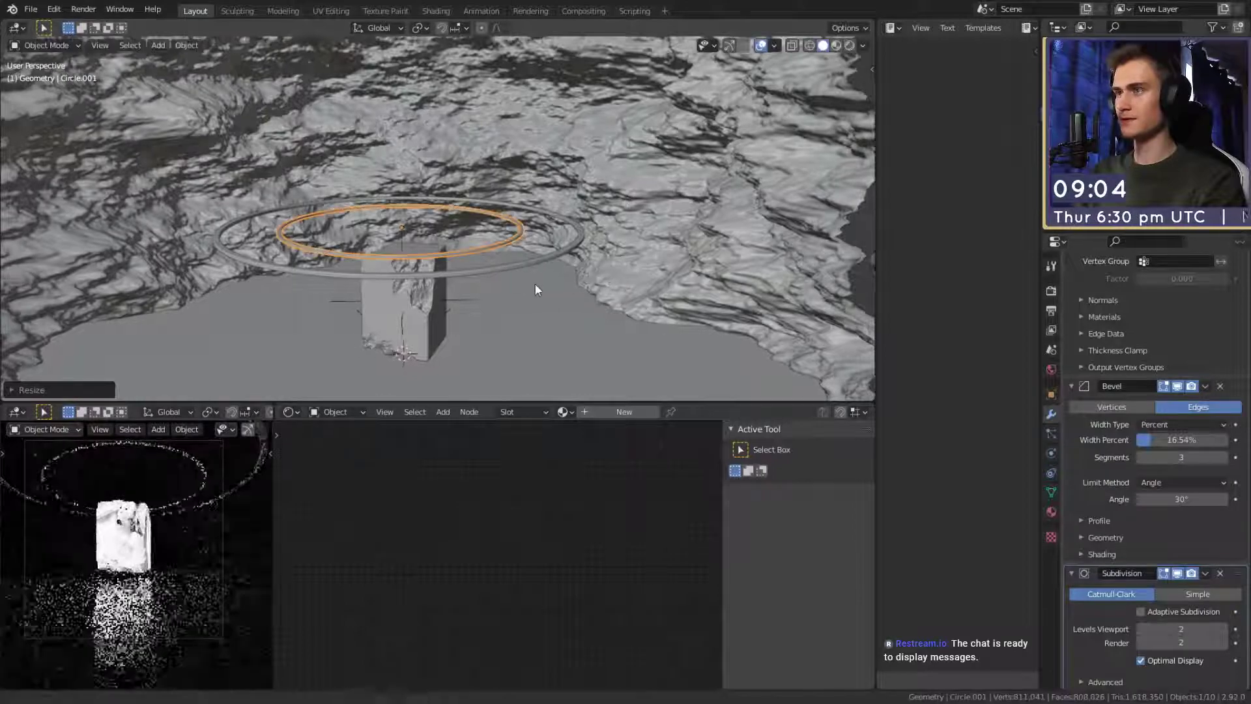
middle_drag(534, 283, 653, 284)
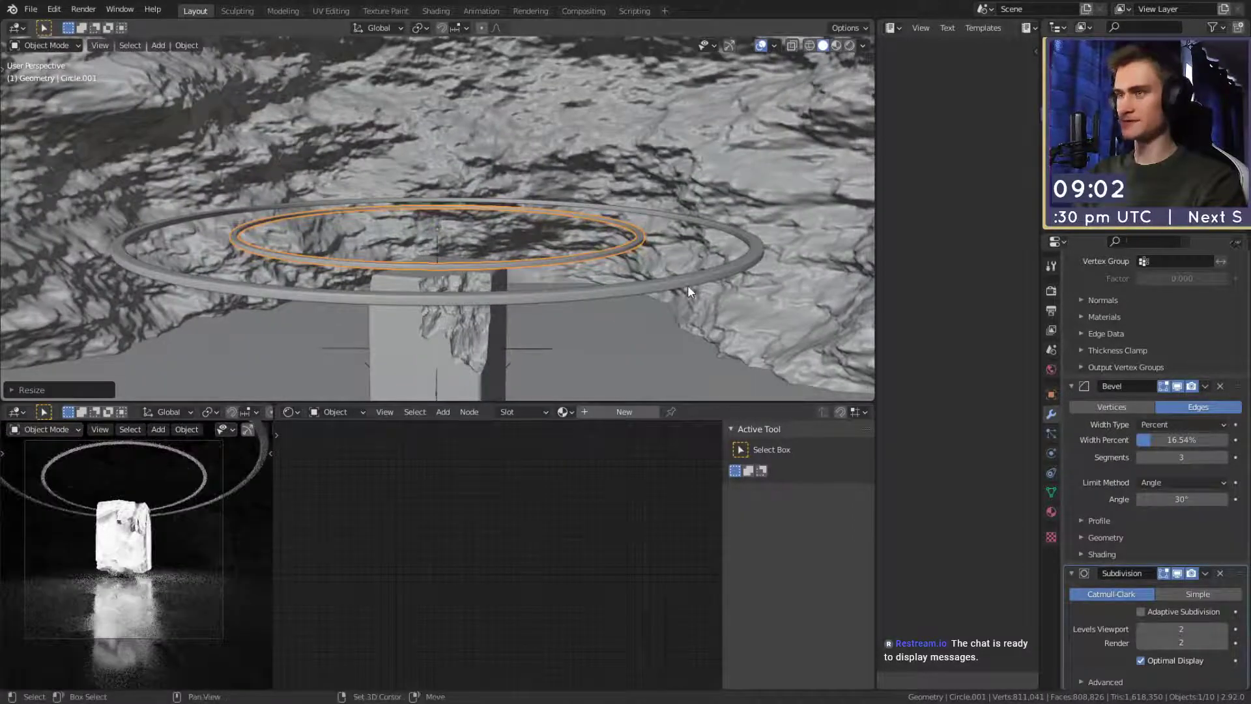
Duplicate the inner ring and scale the copy down to form a third, smallest concentric ring above the block.
key(shift+d)
key(s)
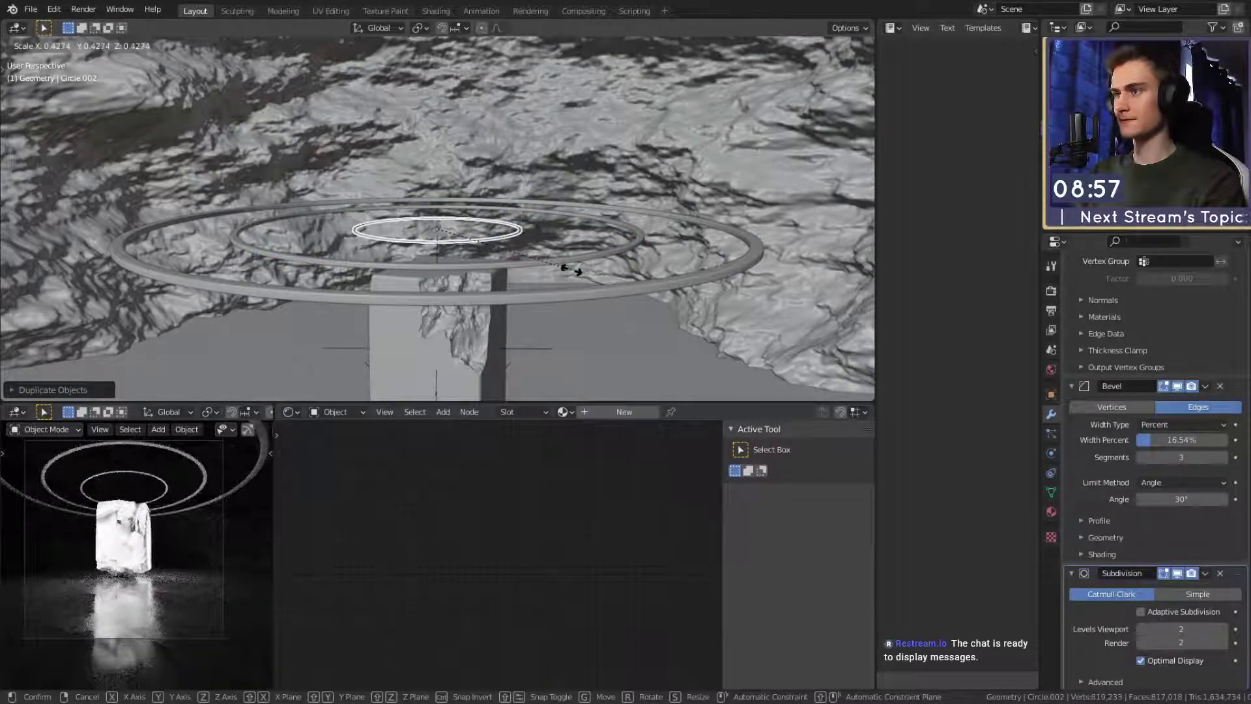
click(623, 271)
scroll(214, 553, down, 3)
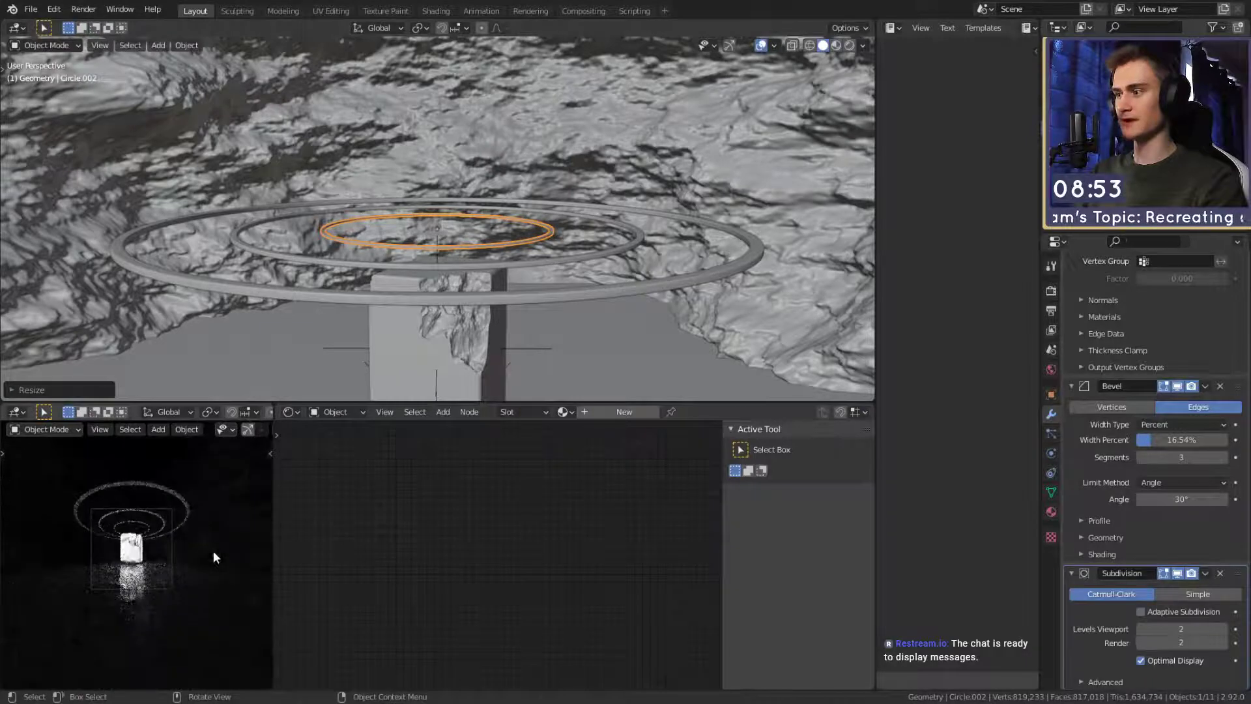
scroll(213, 553, up, 3)
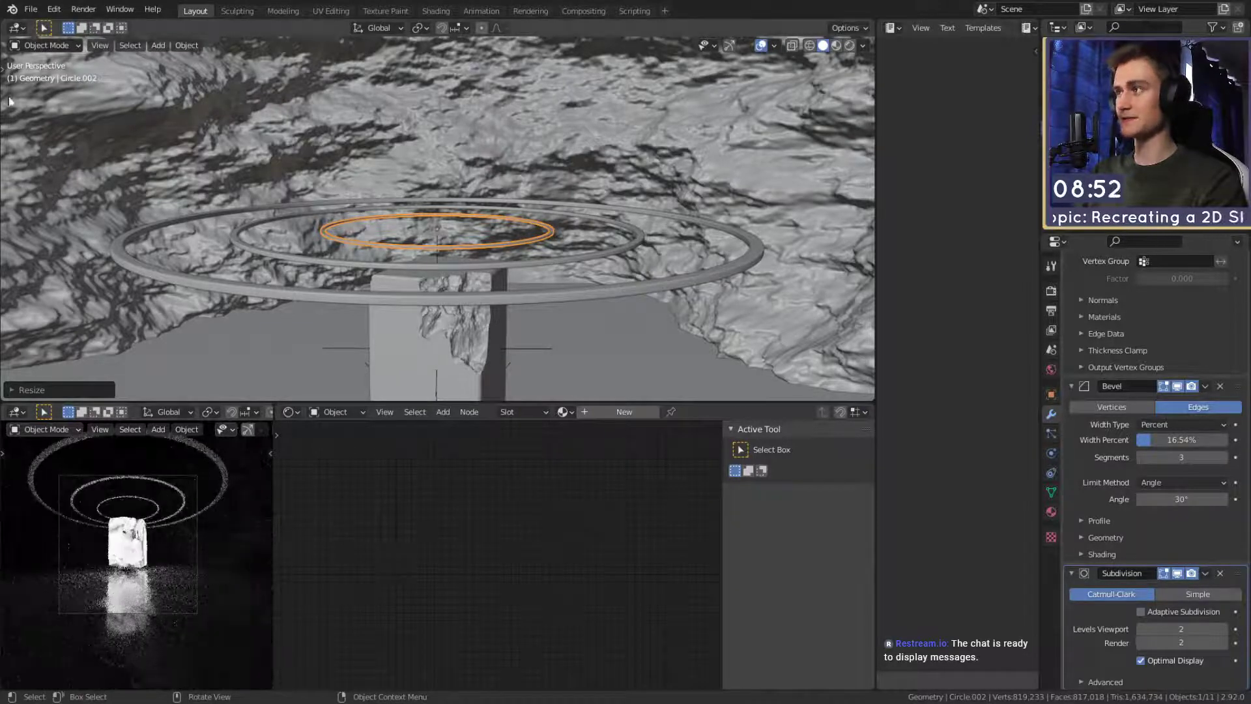
Save the scene file as quick_sketch_day_121.blend.
click(35, 13)
click(54, 101)
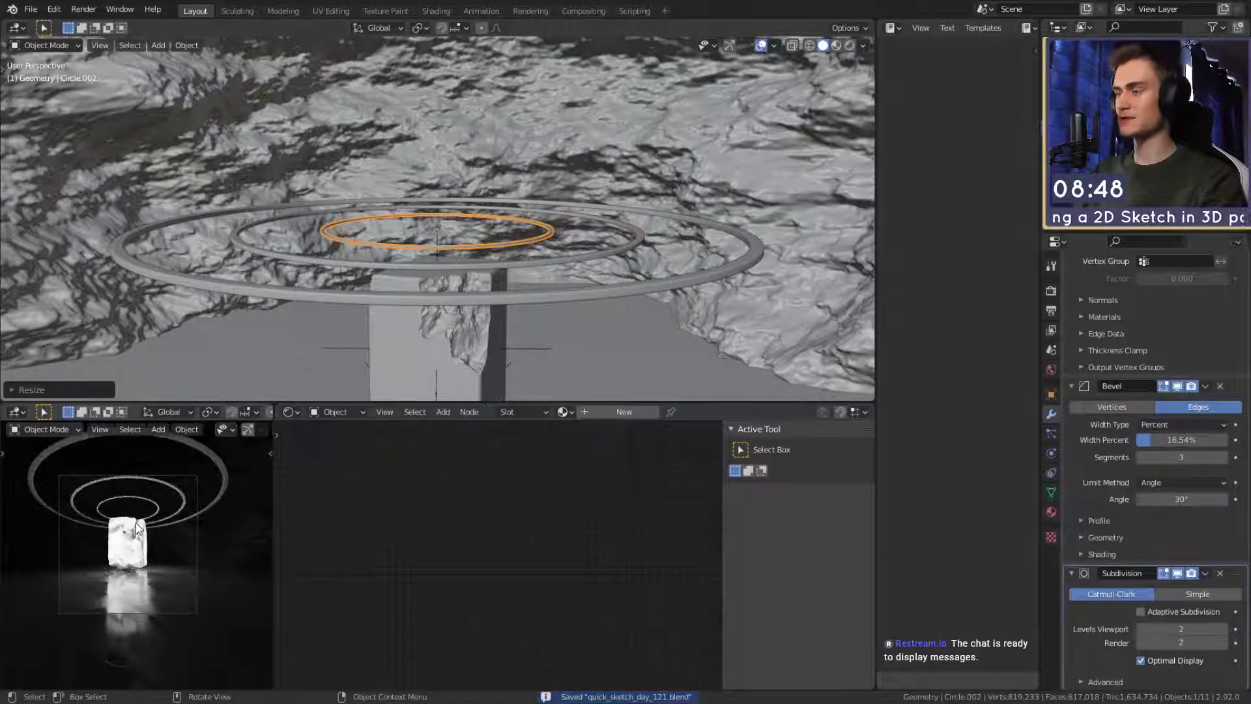
scroll(469, 268, down, 6)
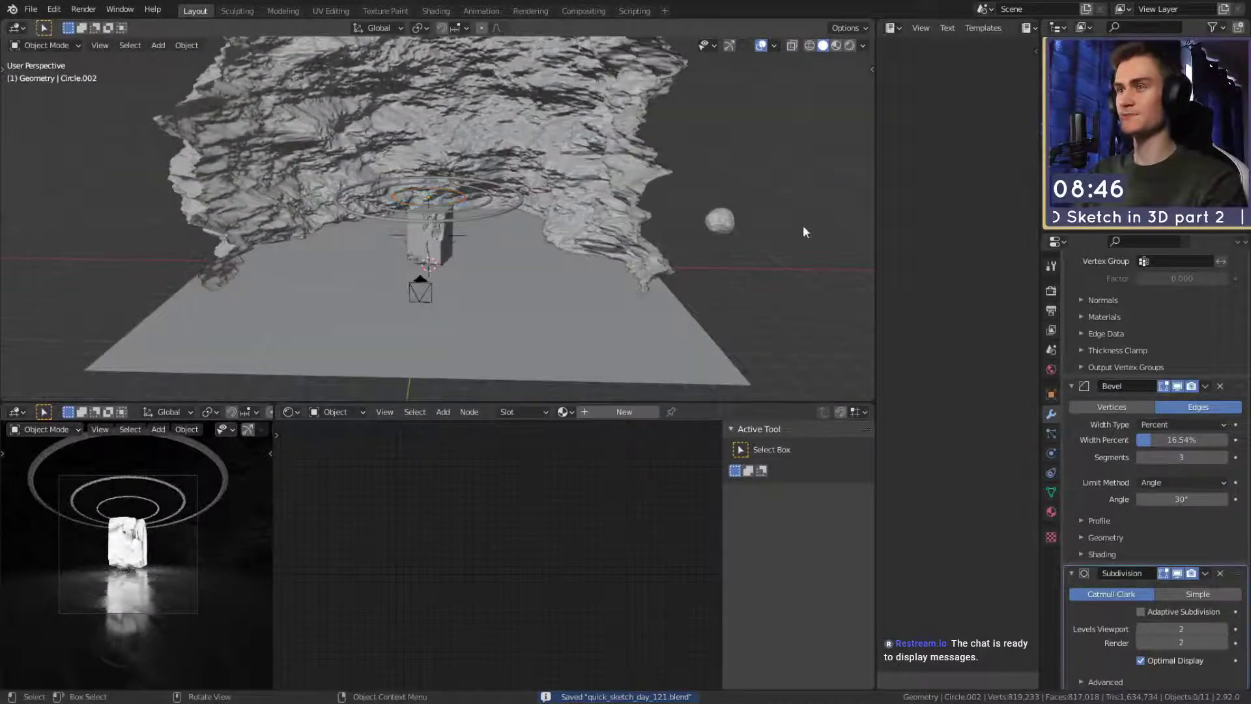
click(31, 9)
click(53, 102)
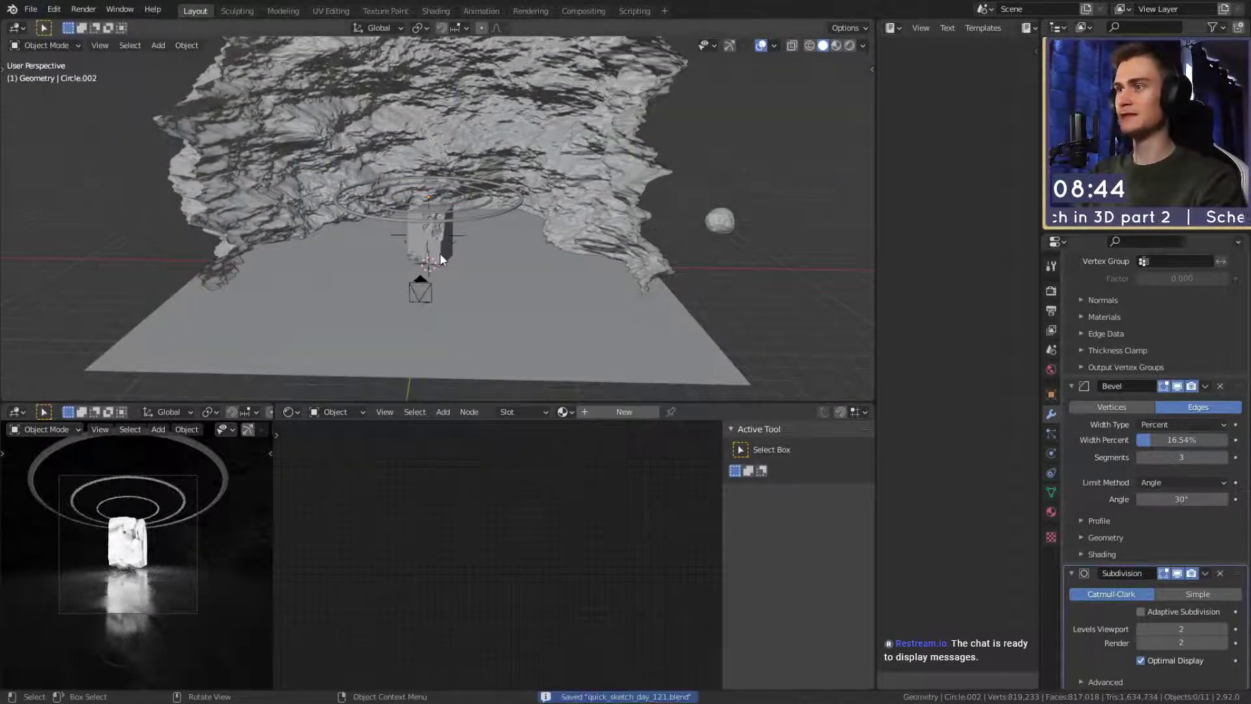
scroll(423, 250, up, 3)
scroll(419, 244, down, 3)
middle_drag(413, 248, 490, 291)
scroll(420, 243, up, 3)
scroll(455, 271, down, 3)
scroll(456, 274, up, 3)
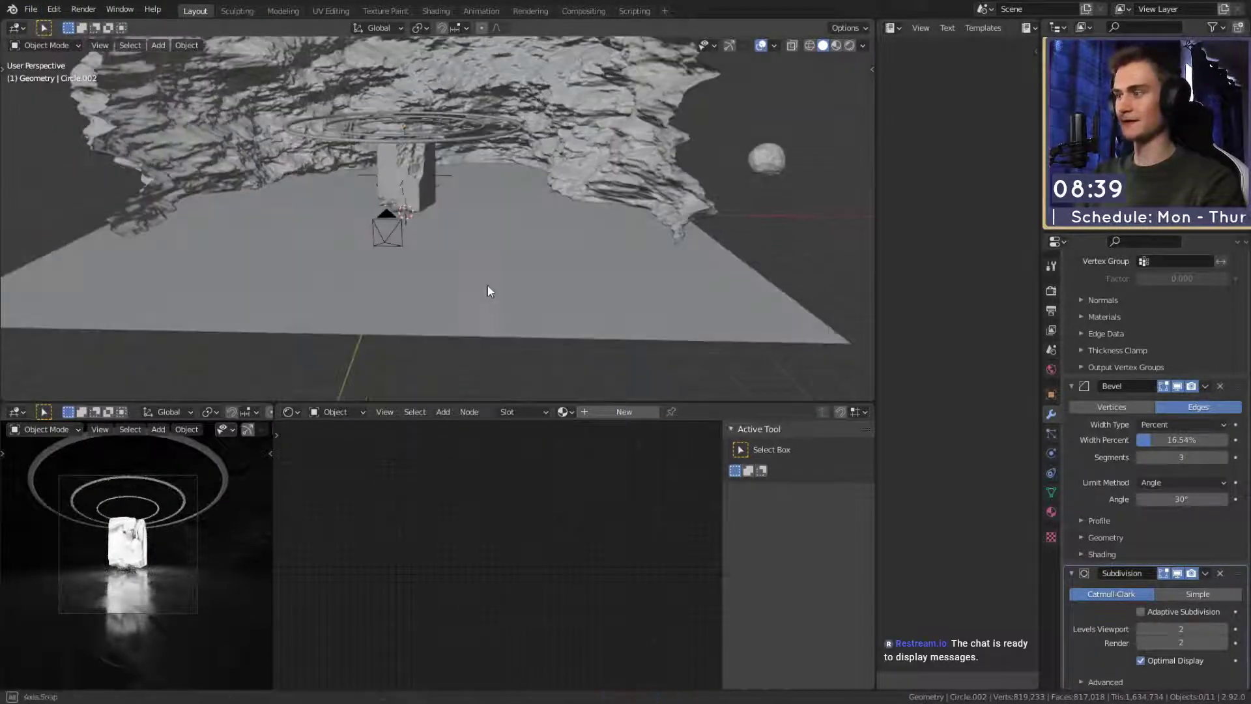
click(30, 9)
click(46, 129)
Add a cube at the stone block and raise its mesh 1 m along Z in edit mode.
middle_drag(712, 255, 508, 268)
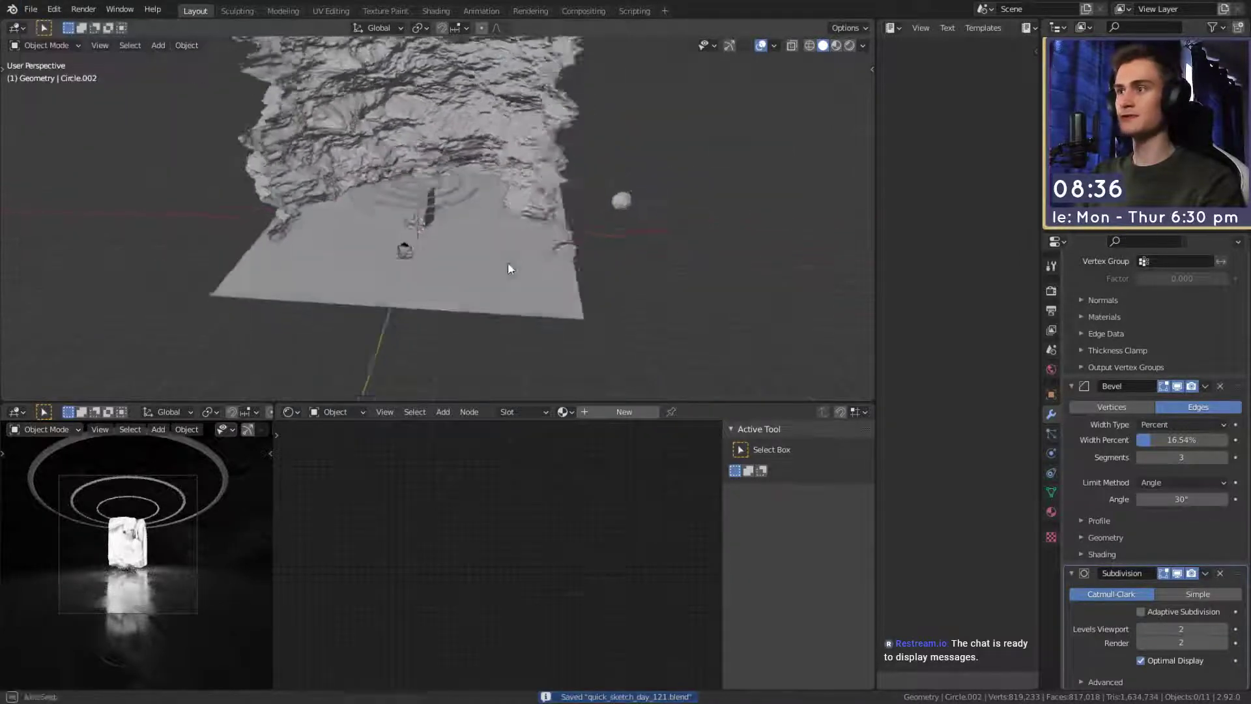
key(shift+a)
key(Escape)
key(shift+a)
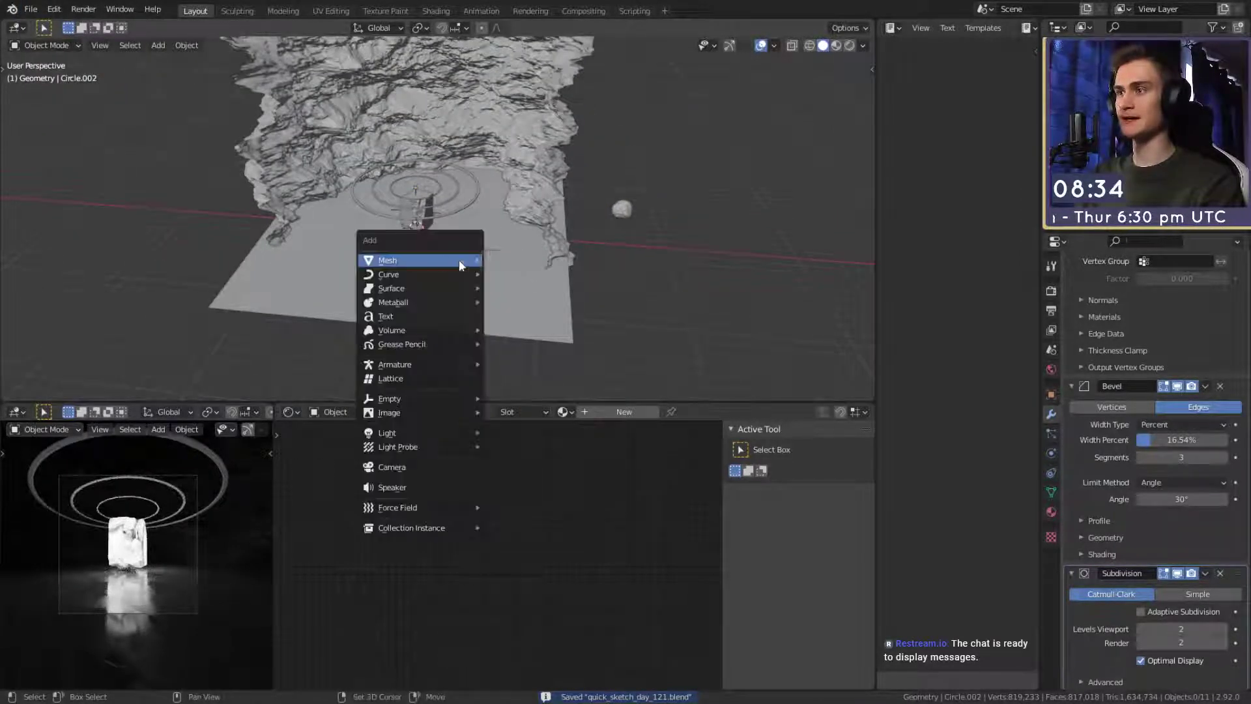
click(541, 273)
middle_drag(545, 271, 573, 280)
key(s)
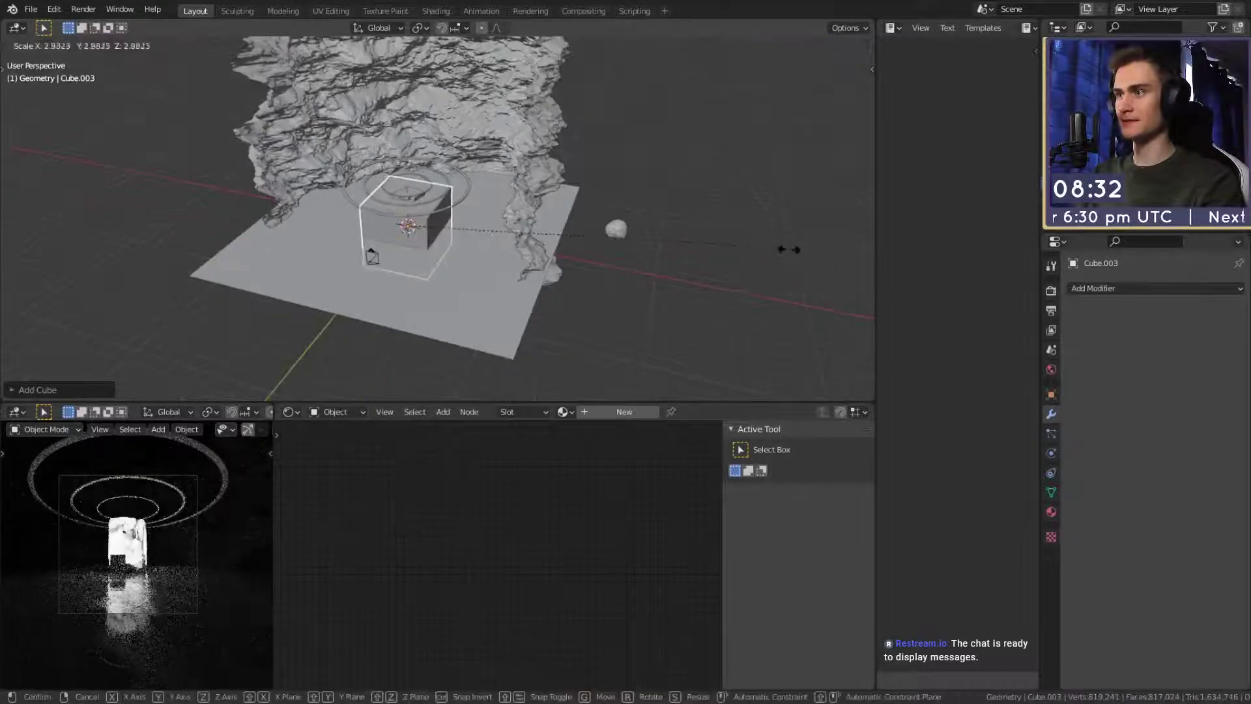
right_click(765, 258)
key(Tab)
key(g)
key(z)
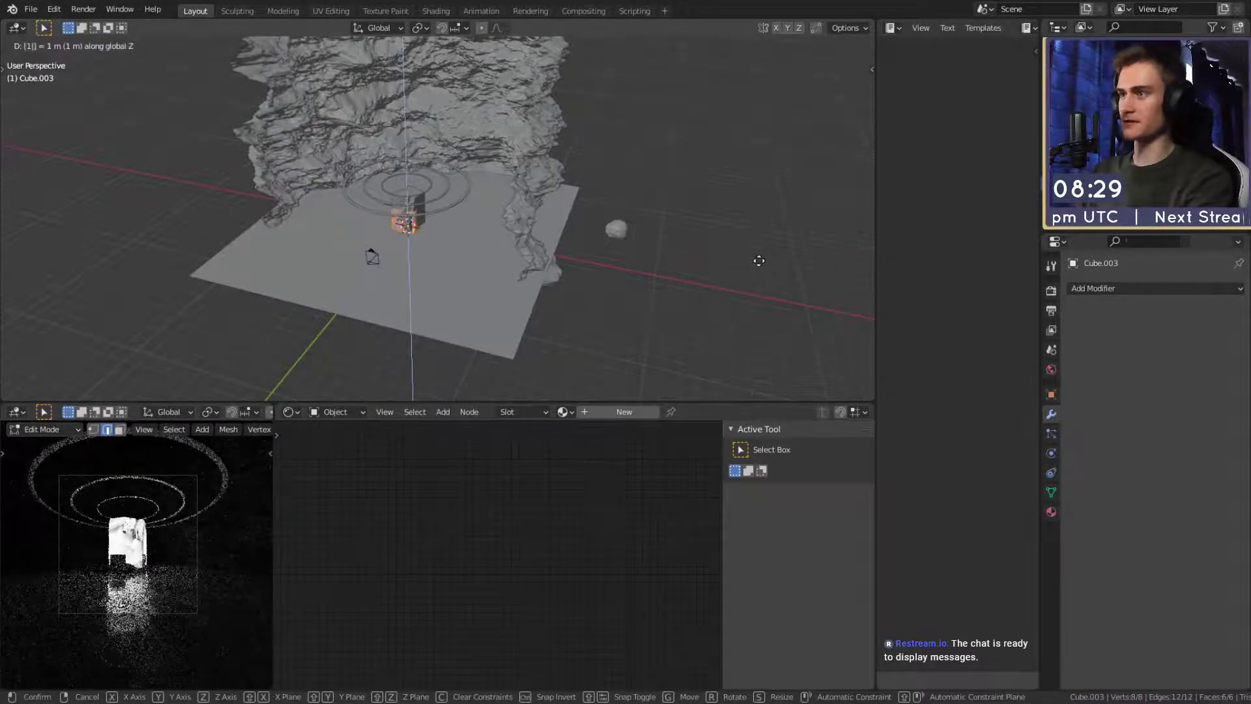
click(693, 256)
key(Tab)
Scale the cube up uniformly until it surrounds the block and rings, and nudge it slightly along Z.
key(s)
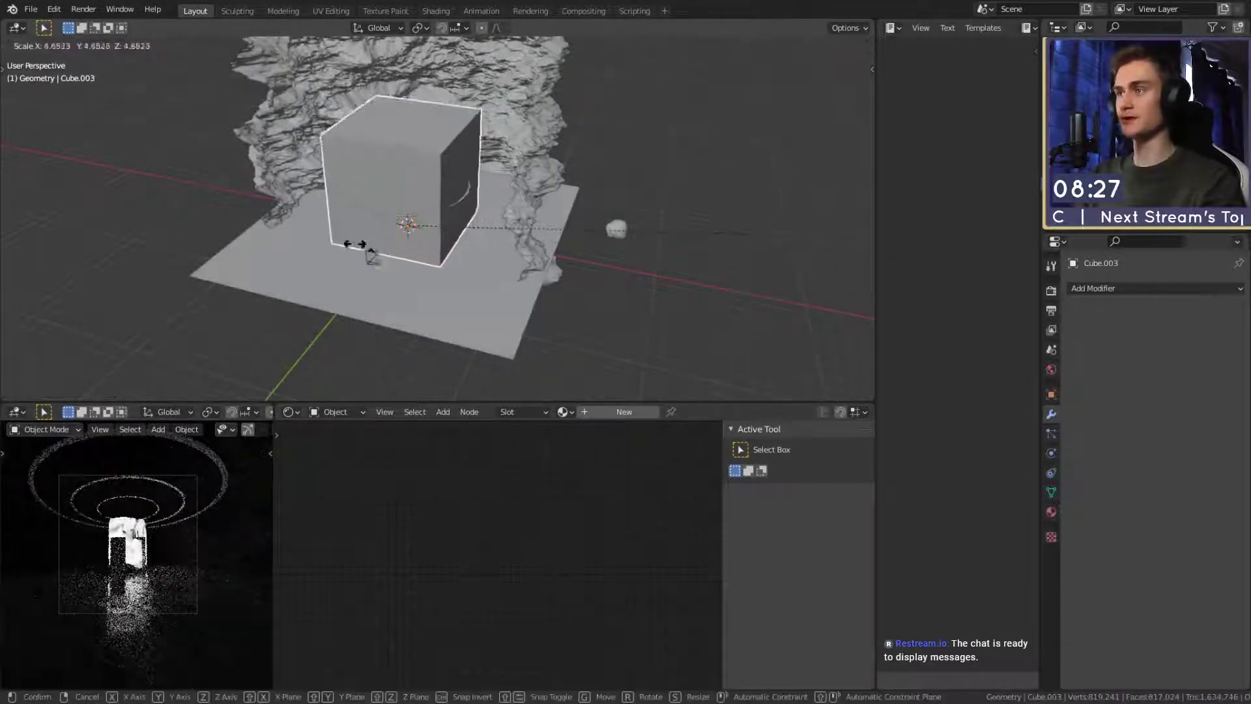
click(702, 227)
mouse_move(702, 226)
middle_down()
mouse_move(636, 206)
mouse_move(684, 212)
mouse_move(688, 196)
mouse_move(688, 217)
middle_up()
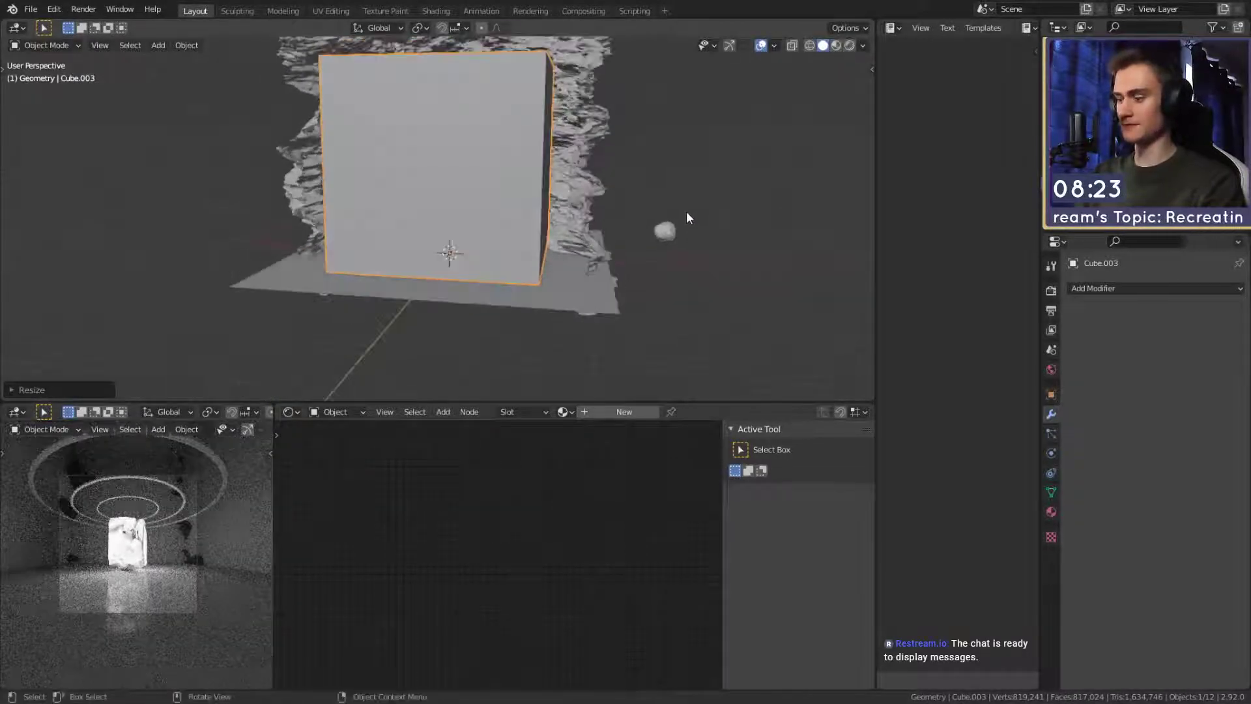
key(g)
key(z)
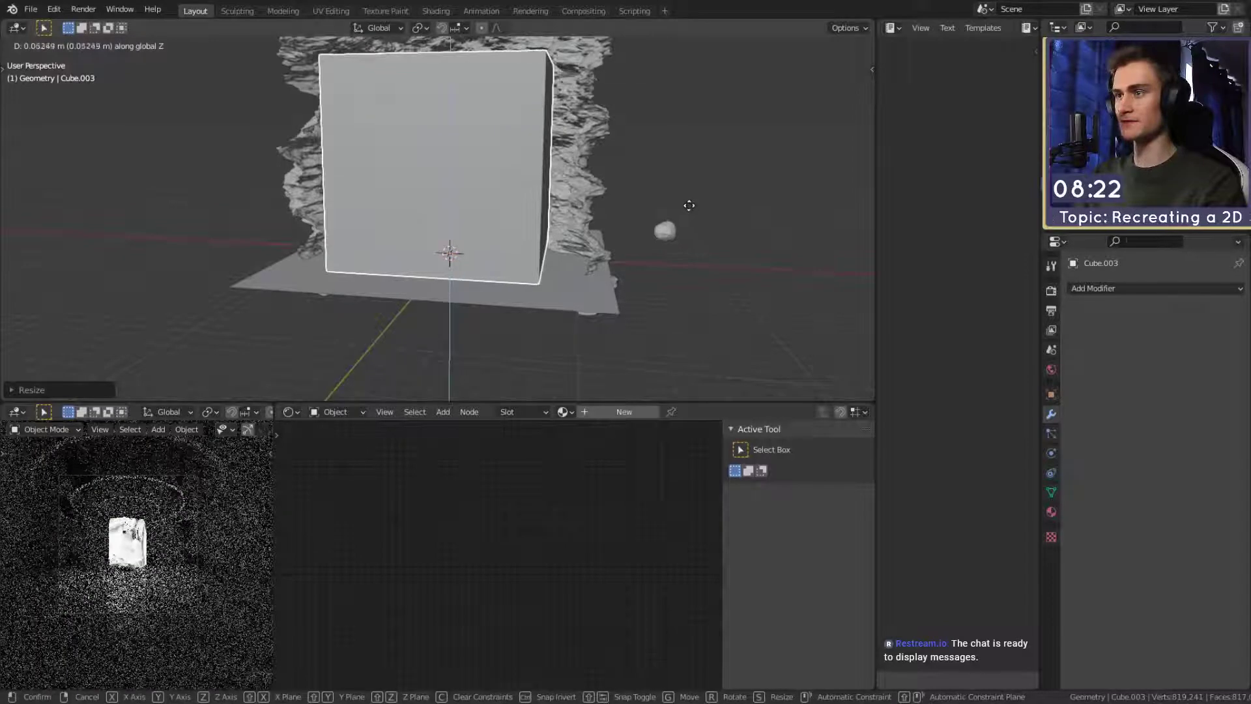
click(689, 206)
Scale the cube horizontally with its height locked so that it encloses the cave walls and floor.
middle_drag(690, 203, 627, 253)
key(s)
key(shift+z)
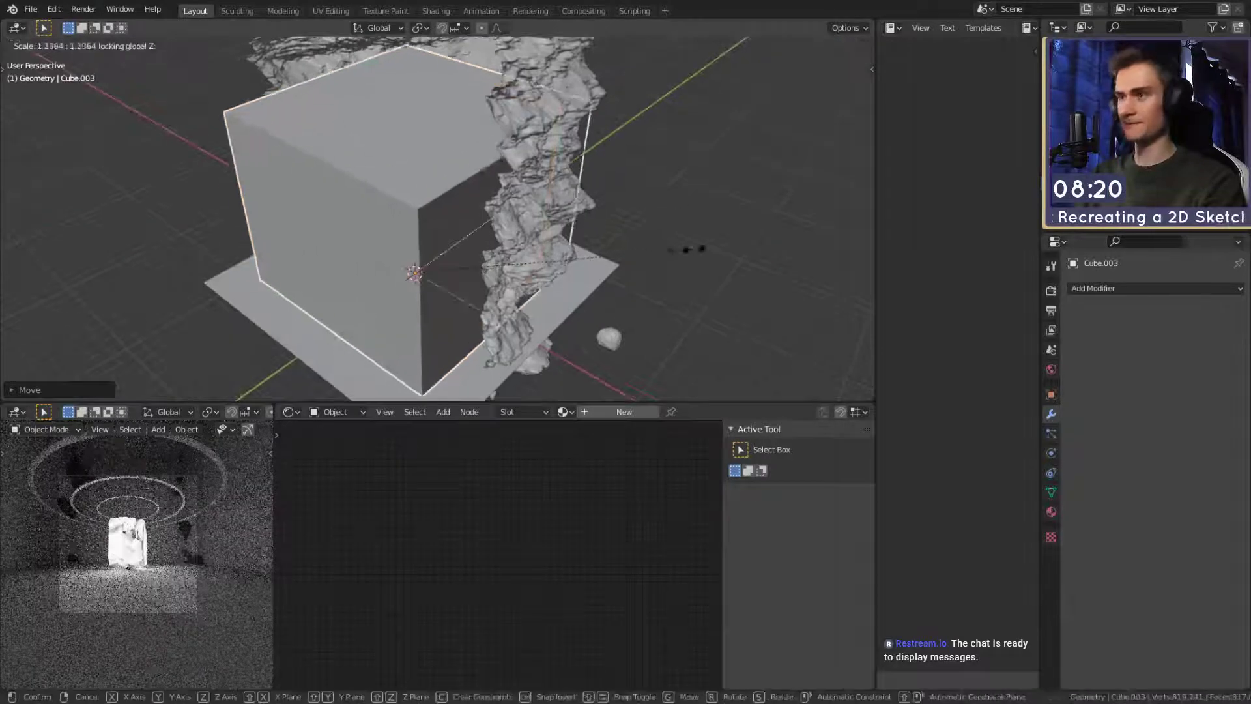
click(792, 258)
middle_drag(524, 290, 622, 240)
click(761, 211)
click(632, 188)
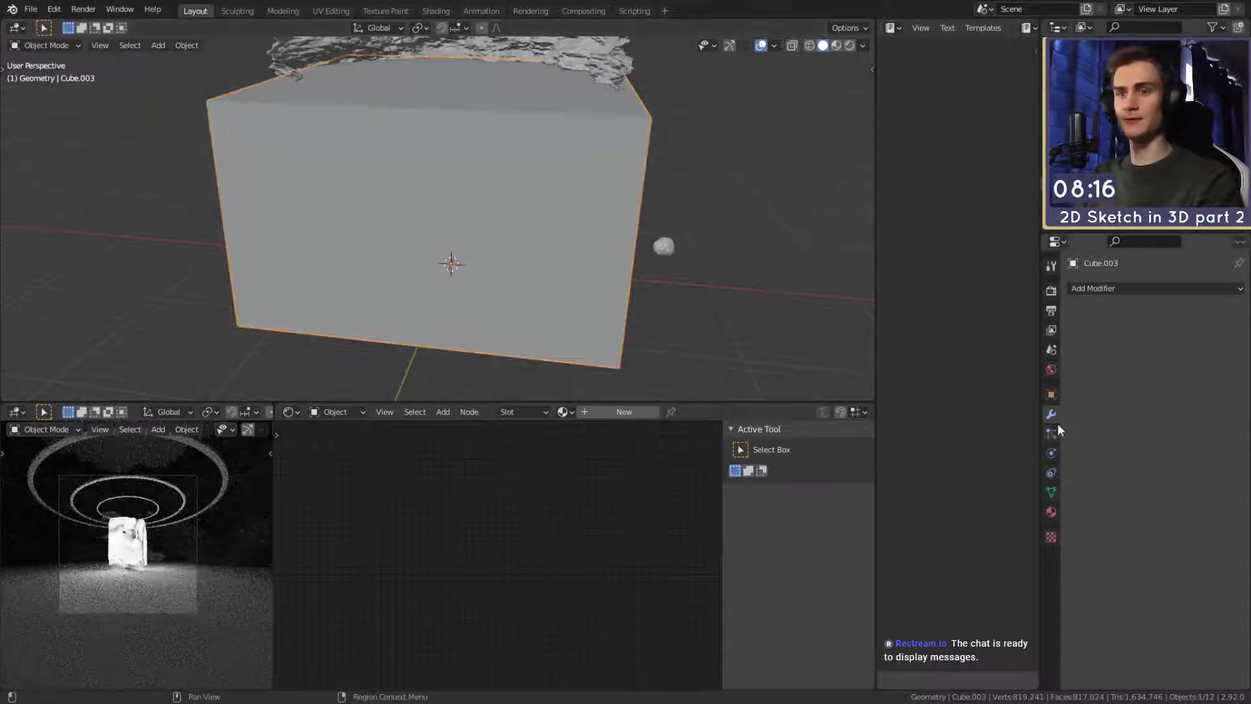
Set the enclosing cube's viewport display to Wire.
click(1051, 394)
click(1158, 595)
click(1156, 621)
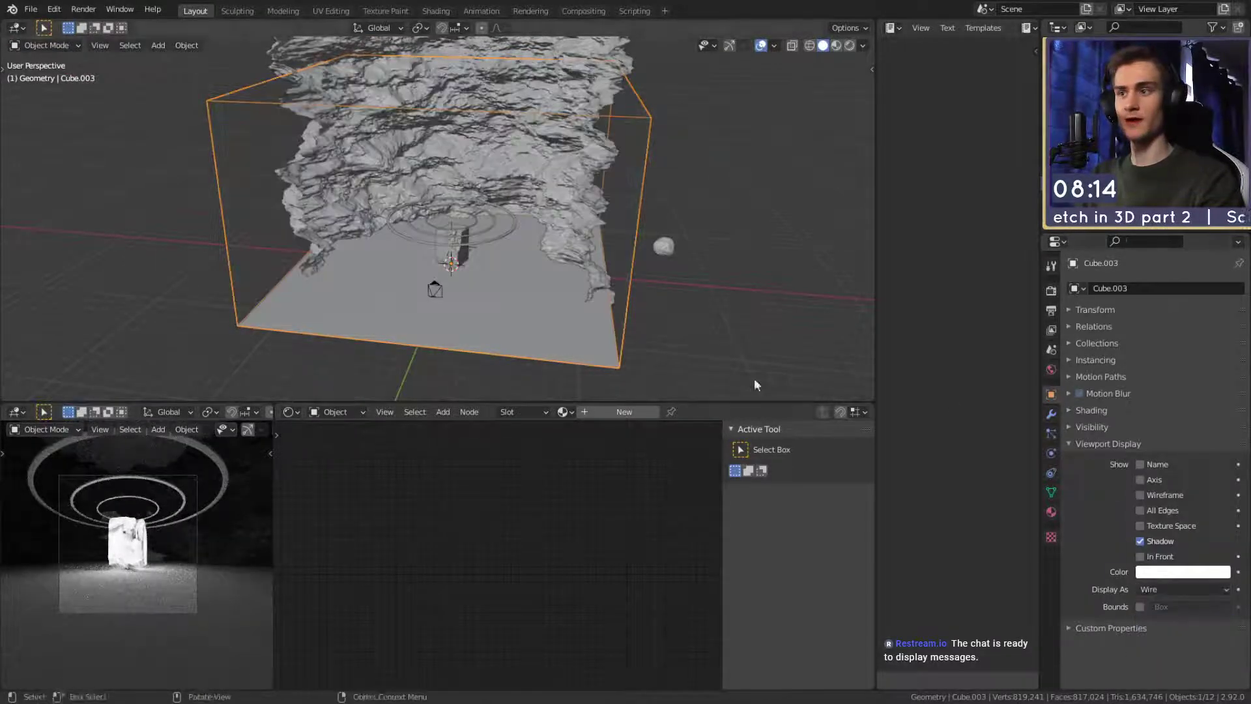
Create a material for the cube and replace its default shader with a Principled Volume feeding the output's Volume socket.
click(618, 411)
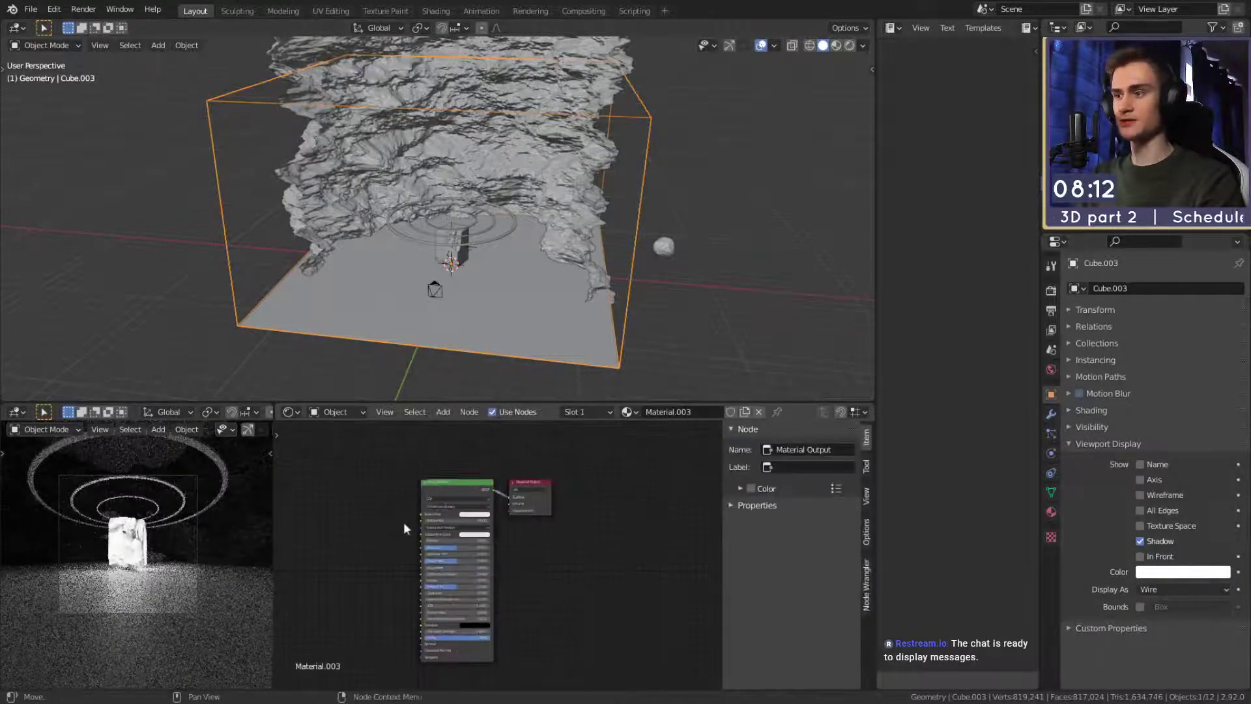
key(x)
key(shift+a)
mouse_move(379, 572)
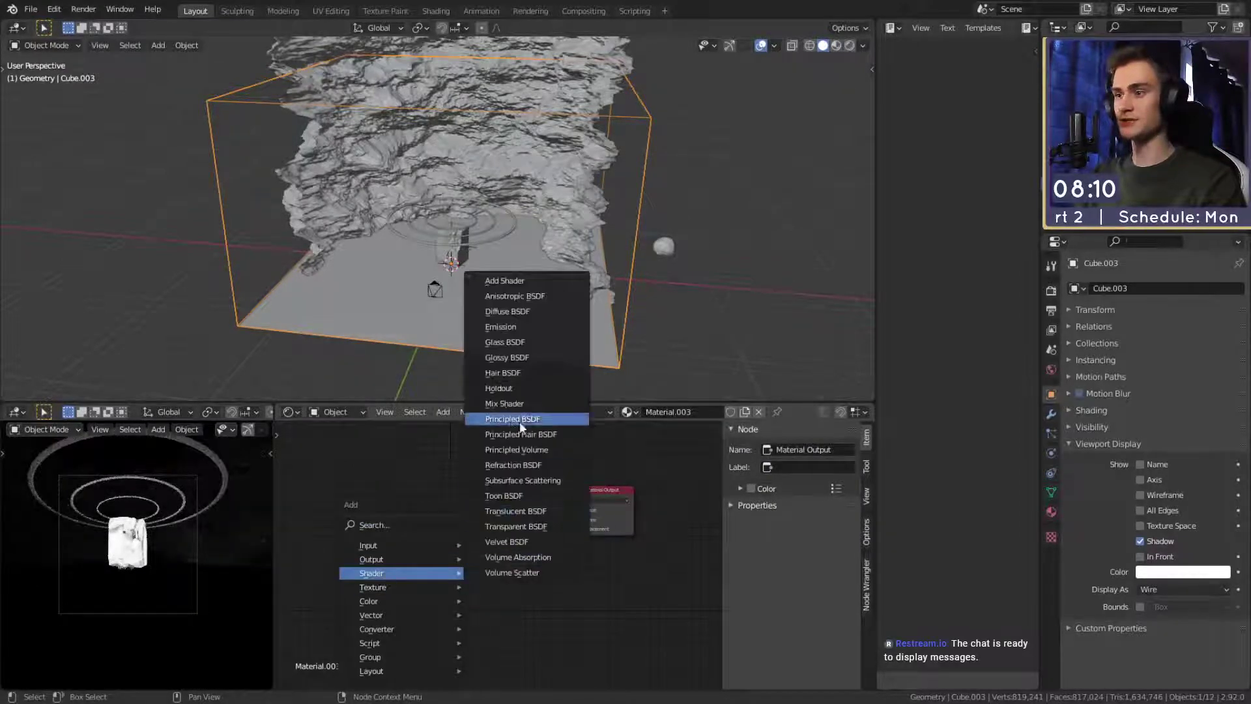
click(510, 452)
scroll(547, 557, up, 3)
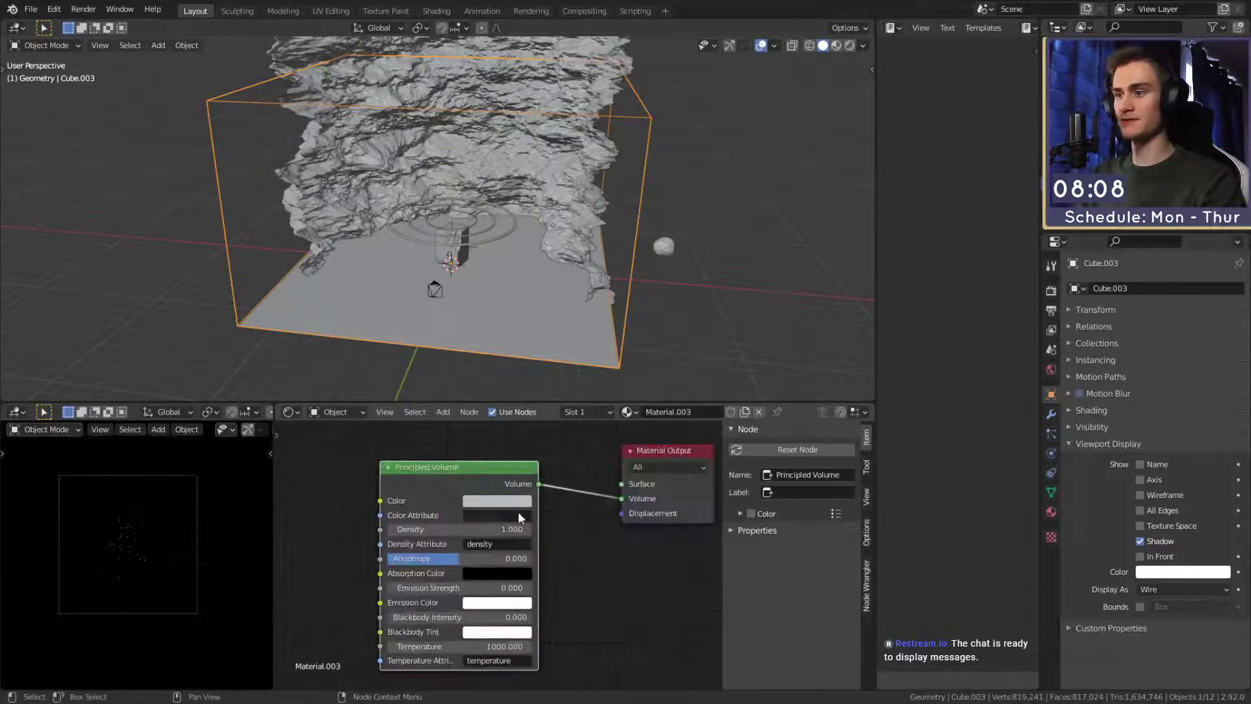
Set the Principled Volume's color and absorption color to white.
click(514, 501)
drag(578, 336, 577, 310)
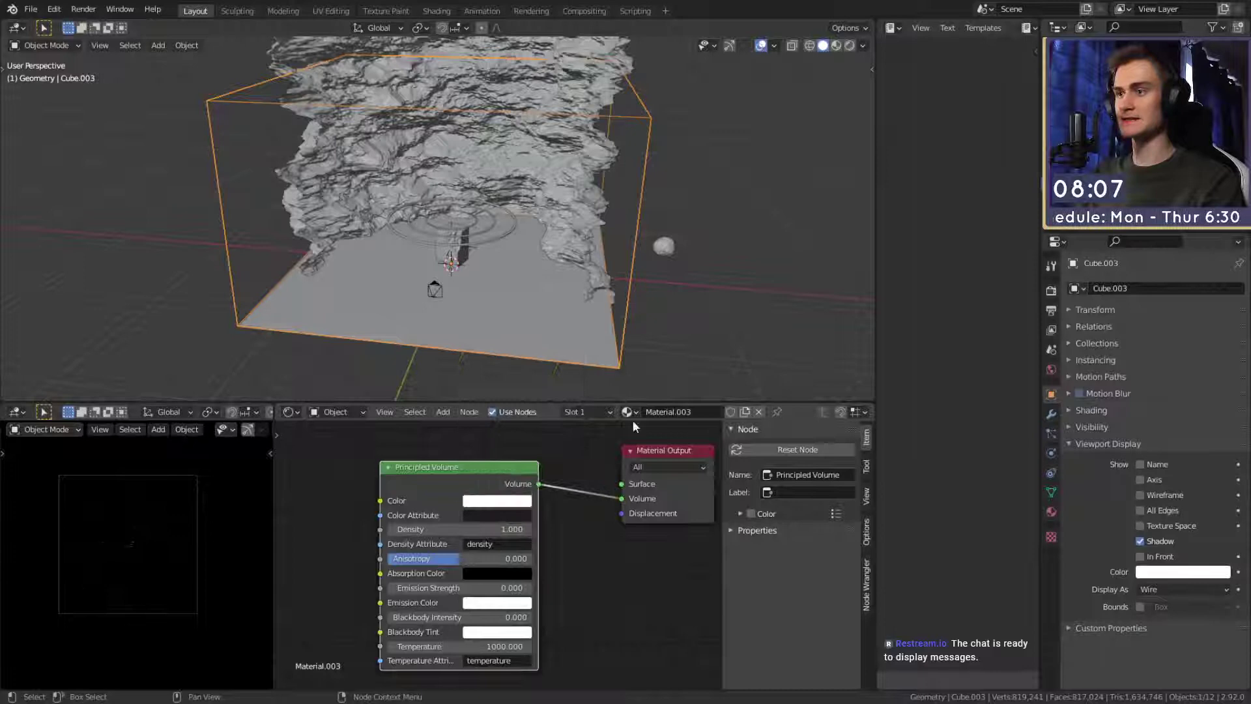
click(480, 573)
drag(572, 495, 573, 386)
scroll(589, 625, up, 2)
Set the Principled Volume's density to 0.01 and inspect the block in the rendered view.
click(431, 520)
text(1.0)
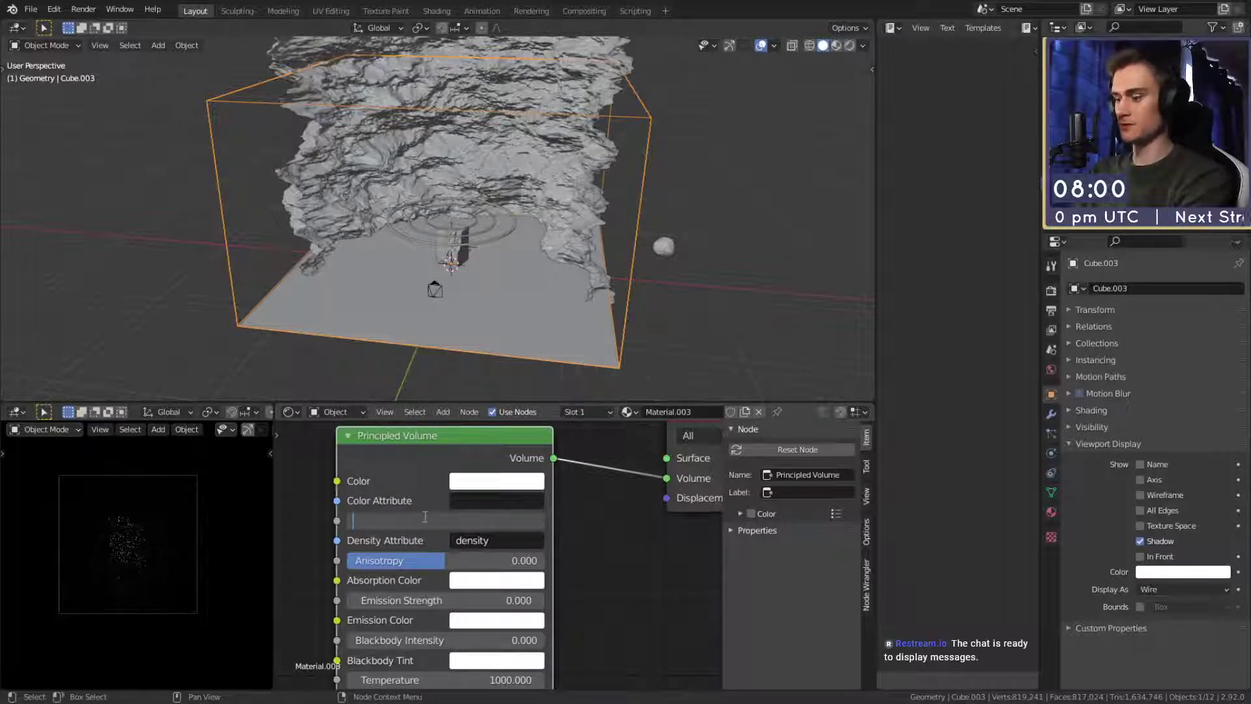
text(1)
key(Return)
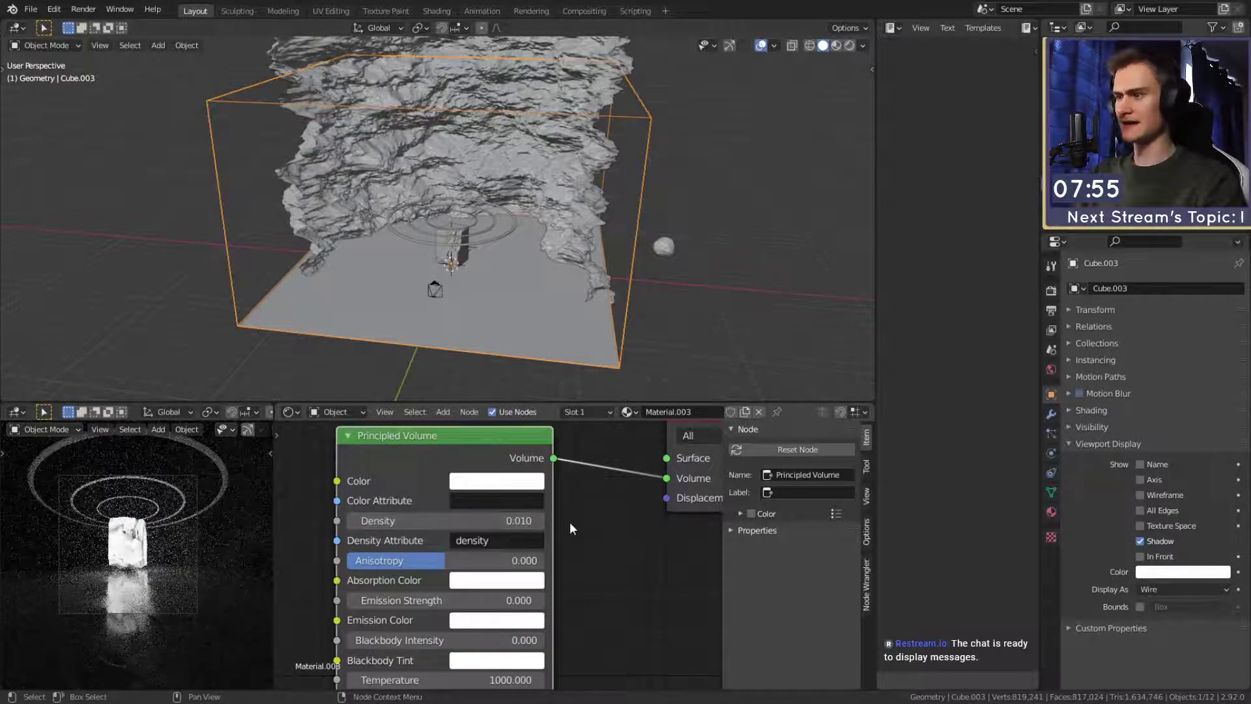
scroll(121, 500, up, 5)
scroll(121, 500, down, 3)
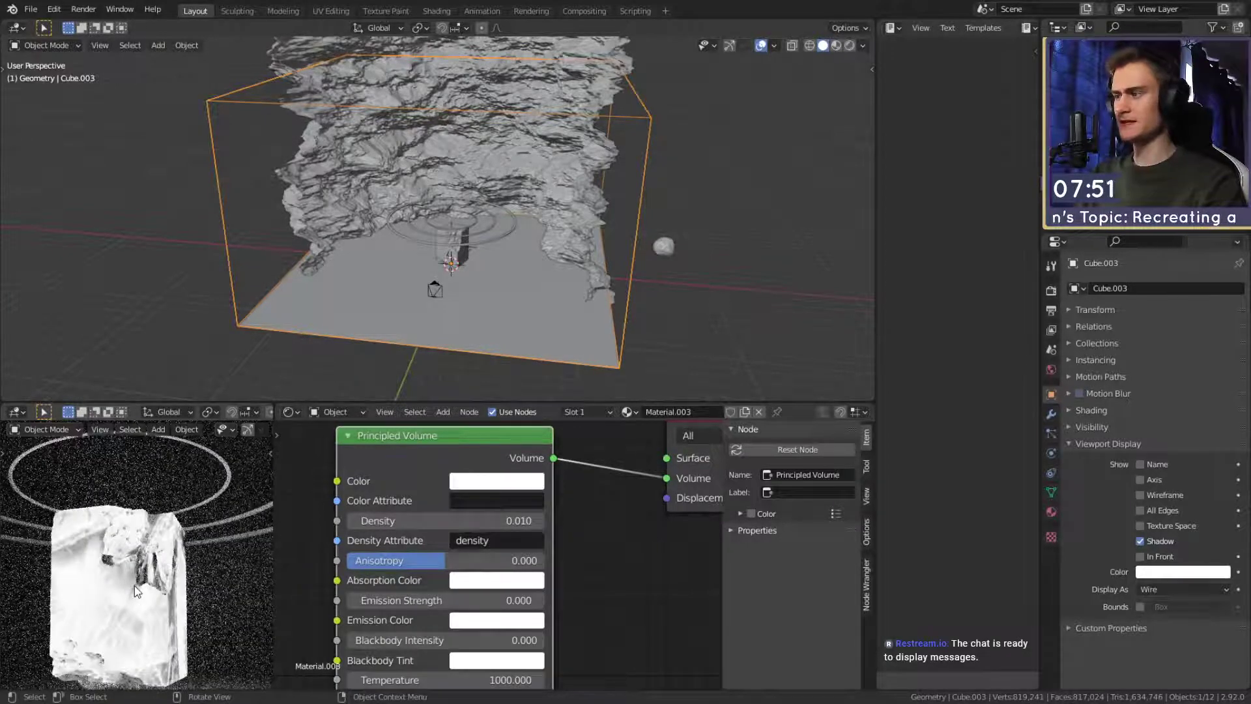
scroll(134, 585, down, 3)
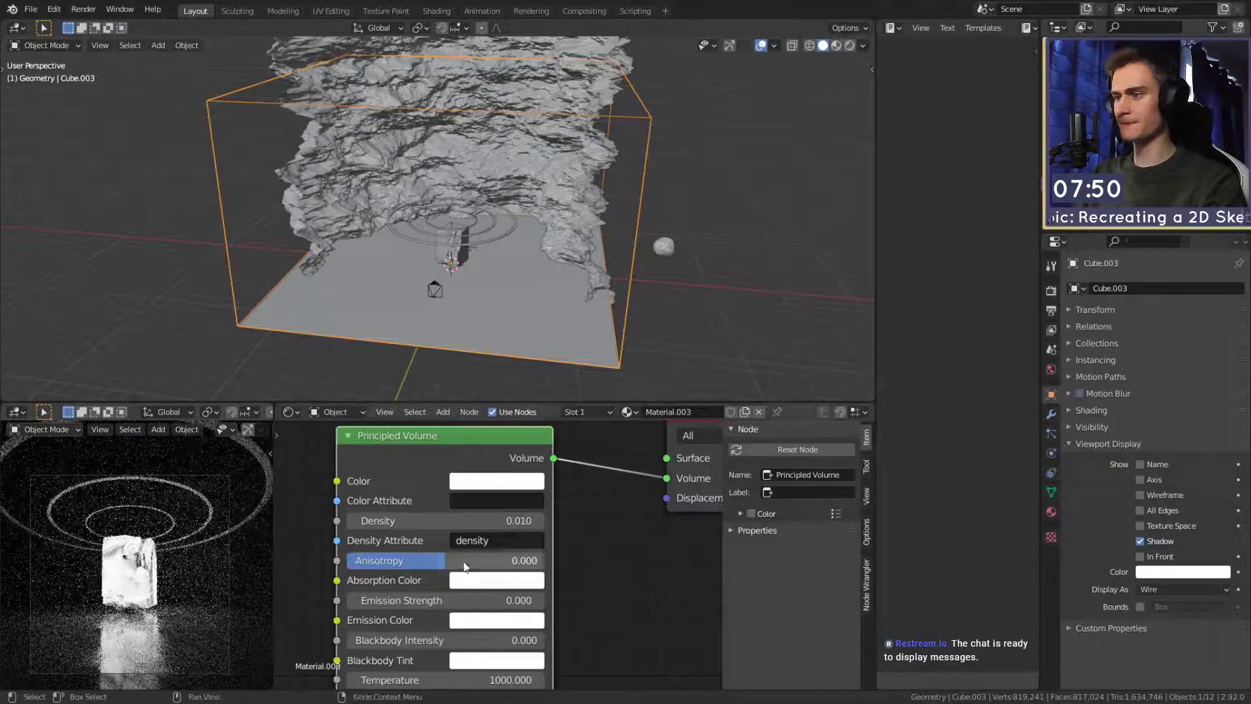
Lower the Principled Volume's density to 0.005.
click(419, 520)
text(0.00)
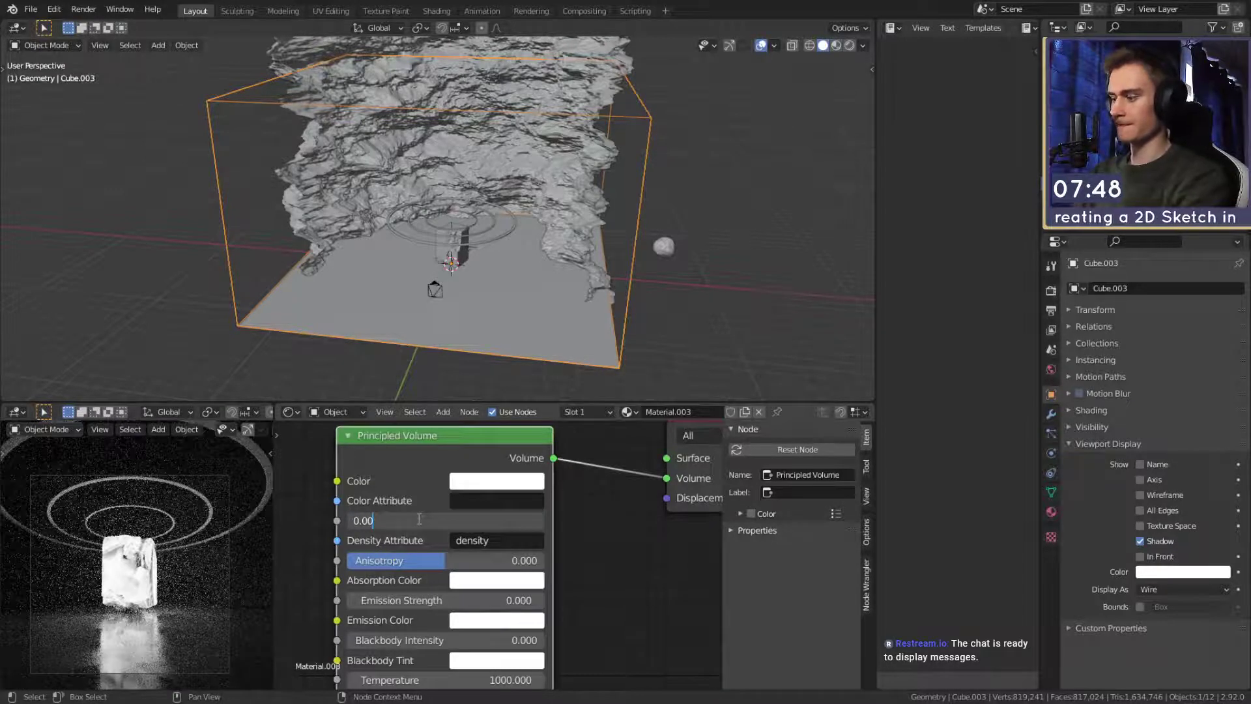
text(5)
key(Return)
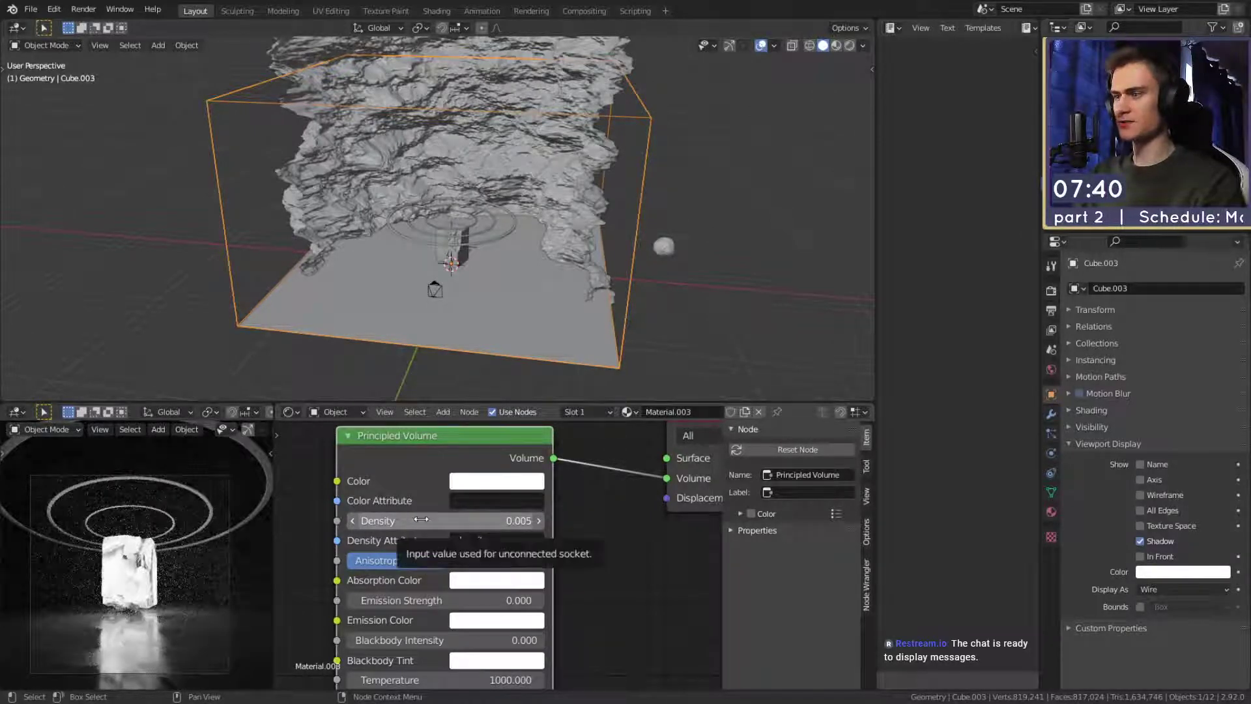
scroll(599, 498, down, 2)
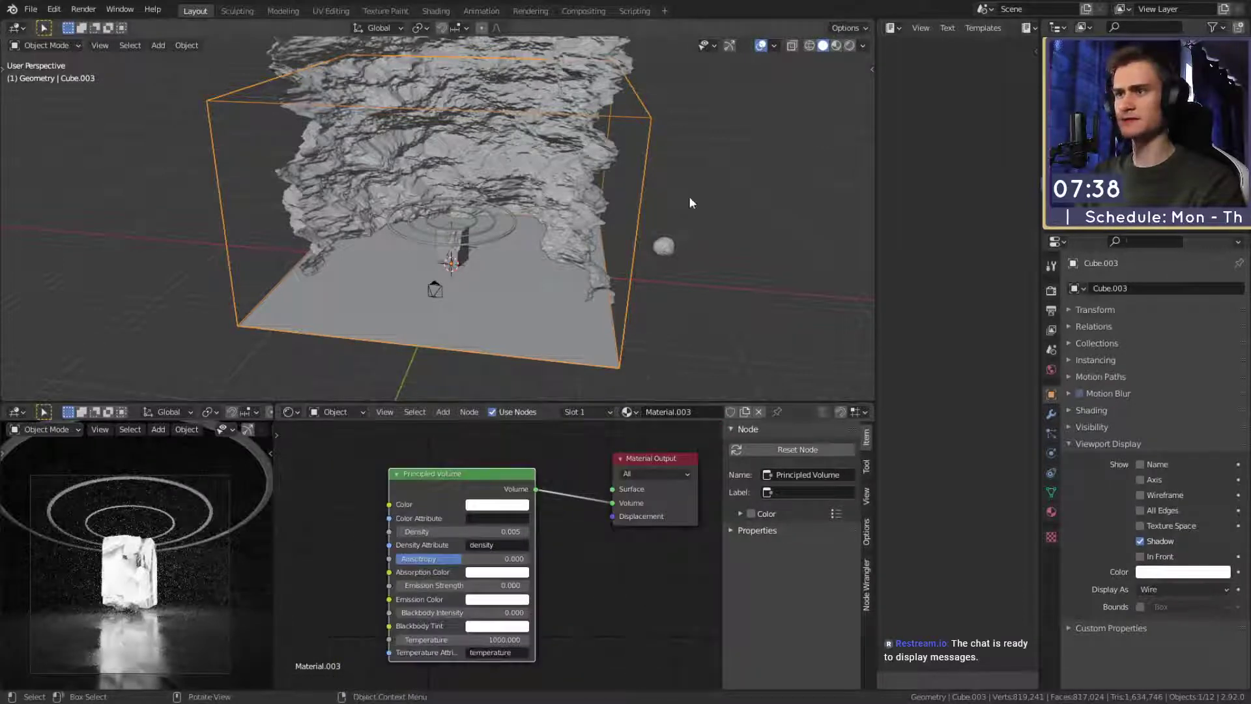
Delete the volume cube from the scene.
key(Delete)
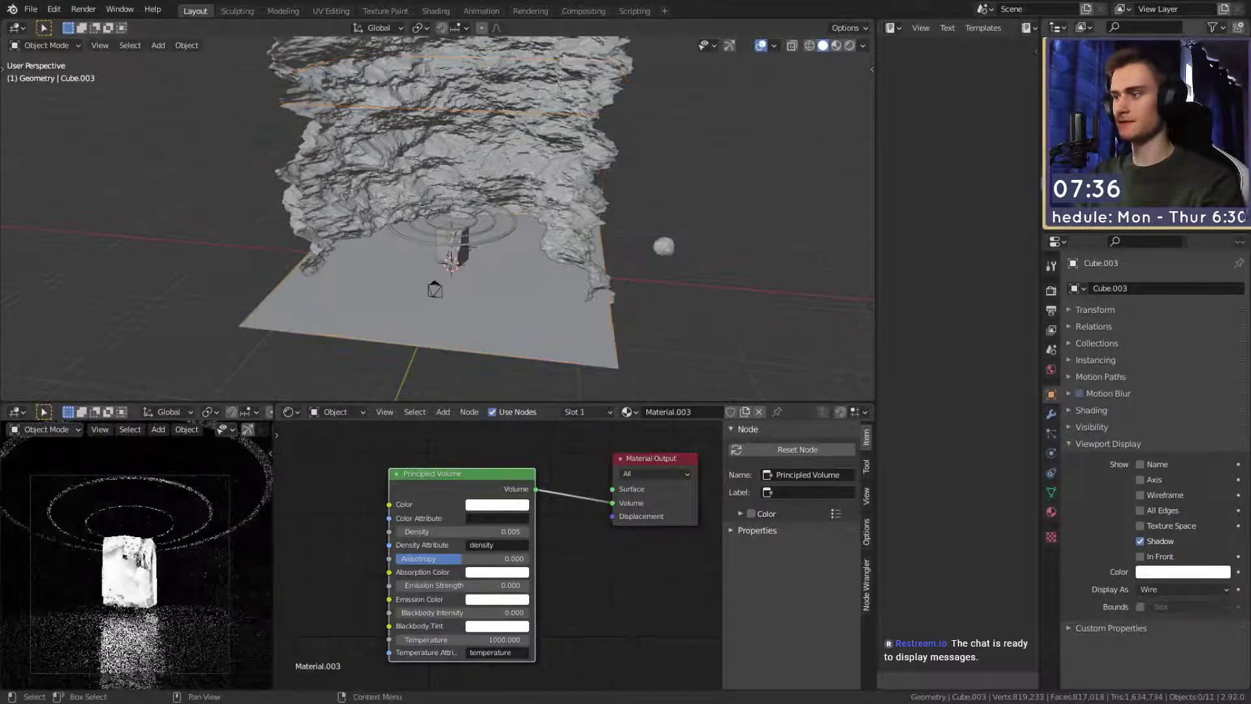
key(ctrl+z)
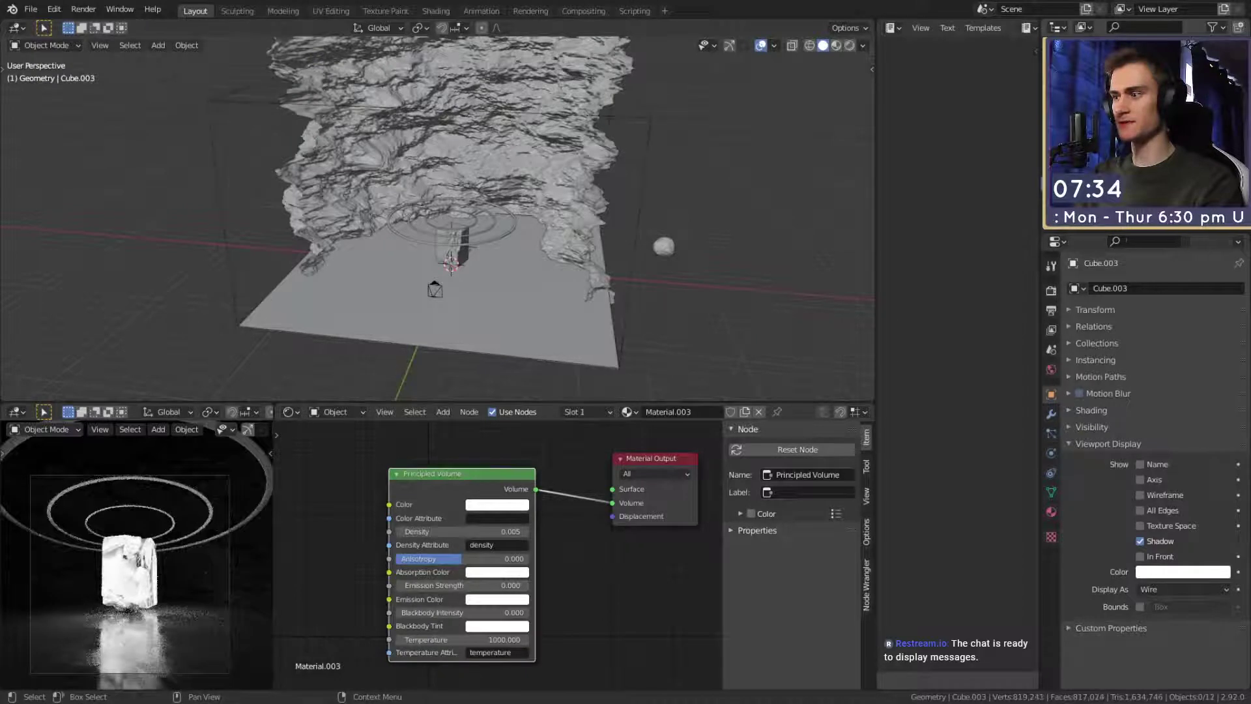
click(662, 299)
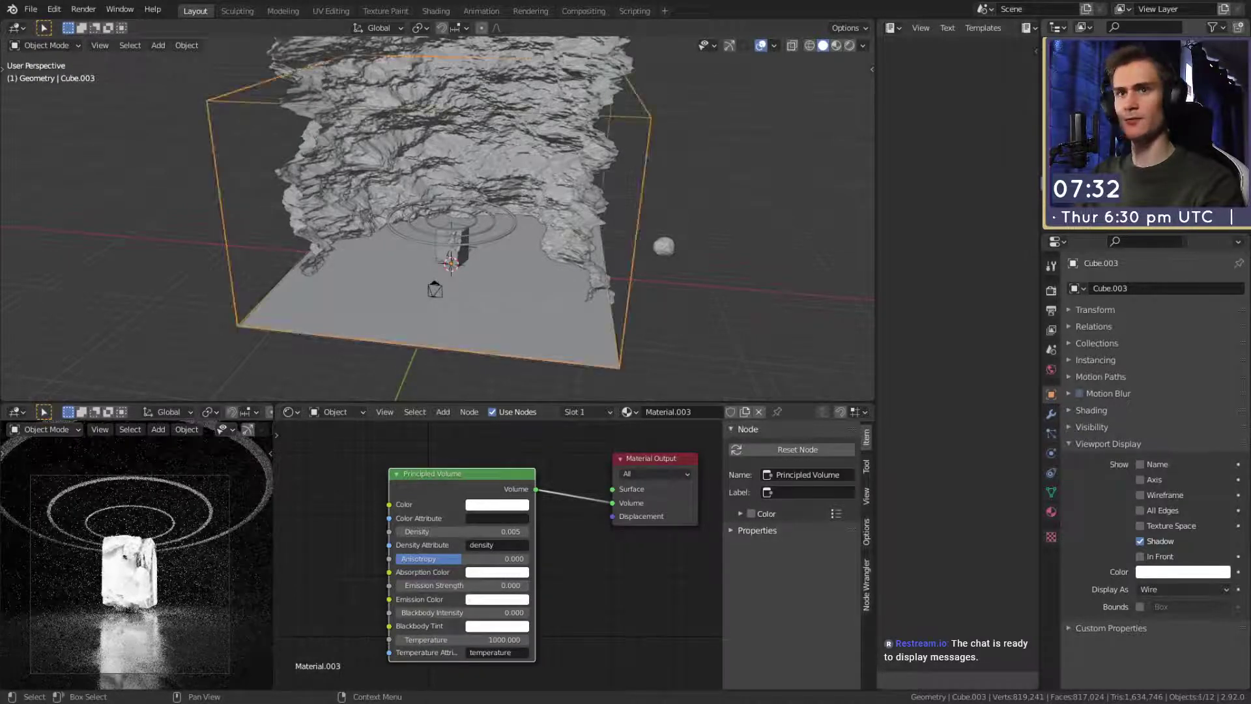
key(Delete)
Save the changes to the current scene file.
scroll(572, 289, down, 5)
scroll(571, 289, up, 4)
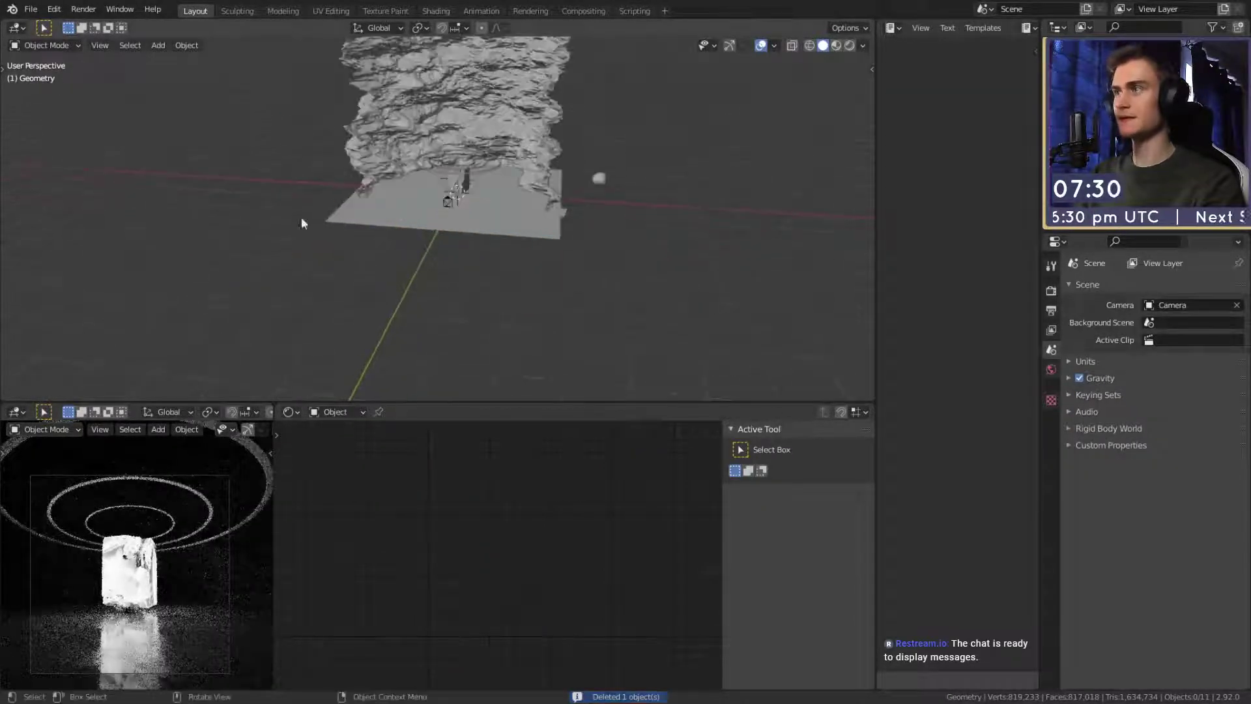
click(31, 9)
click(57, 104)
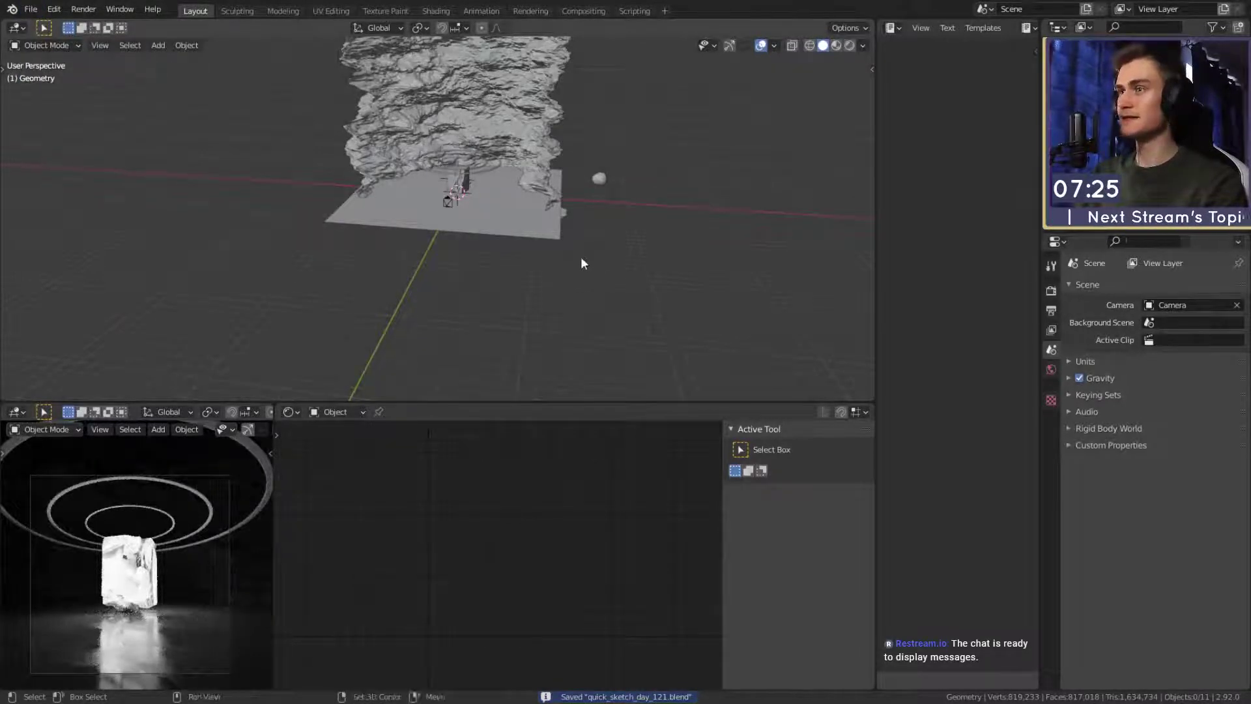
middle_drag(581, 256, 521, 273)
scroll(553, 267, up, 3)
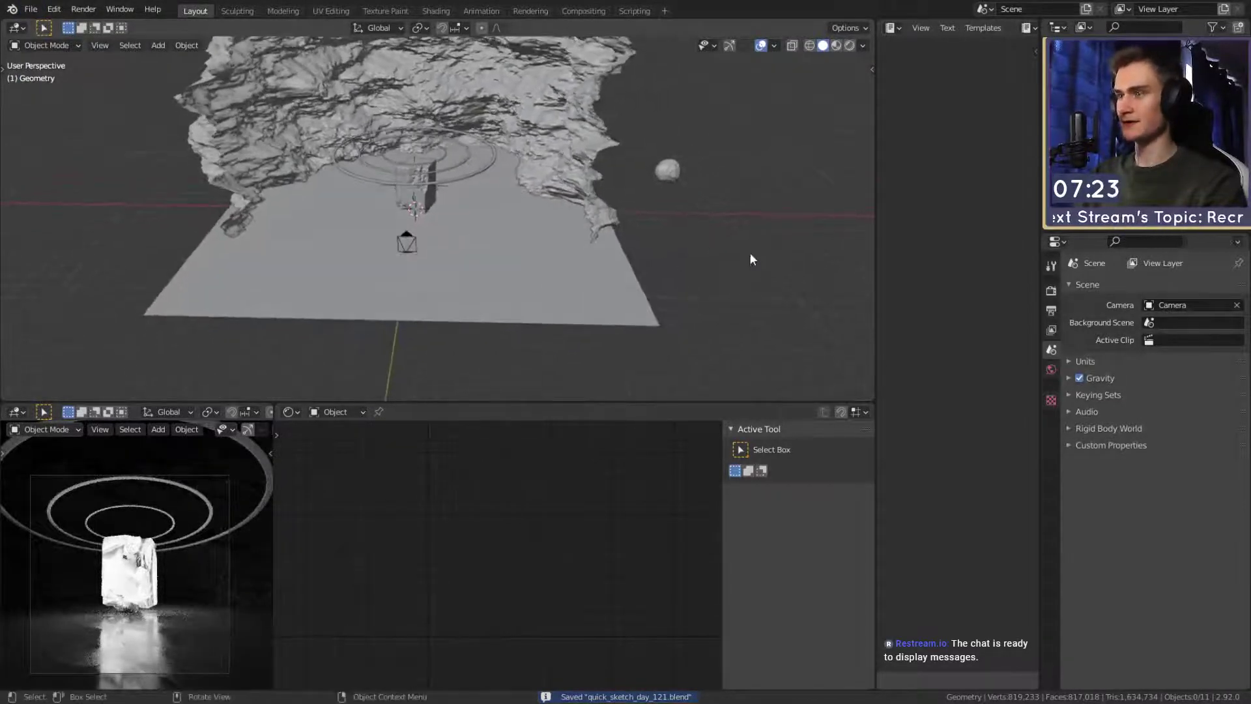
click(28, 9)
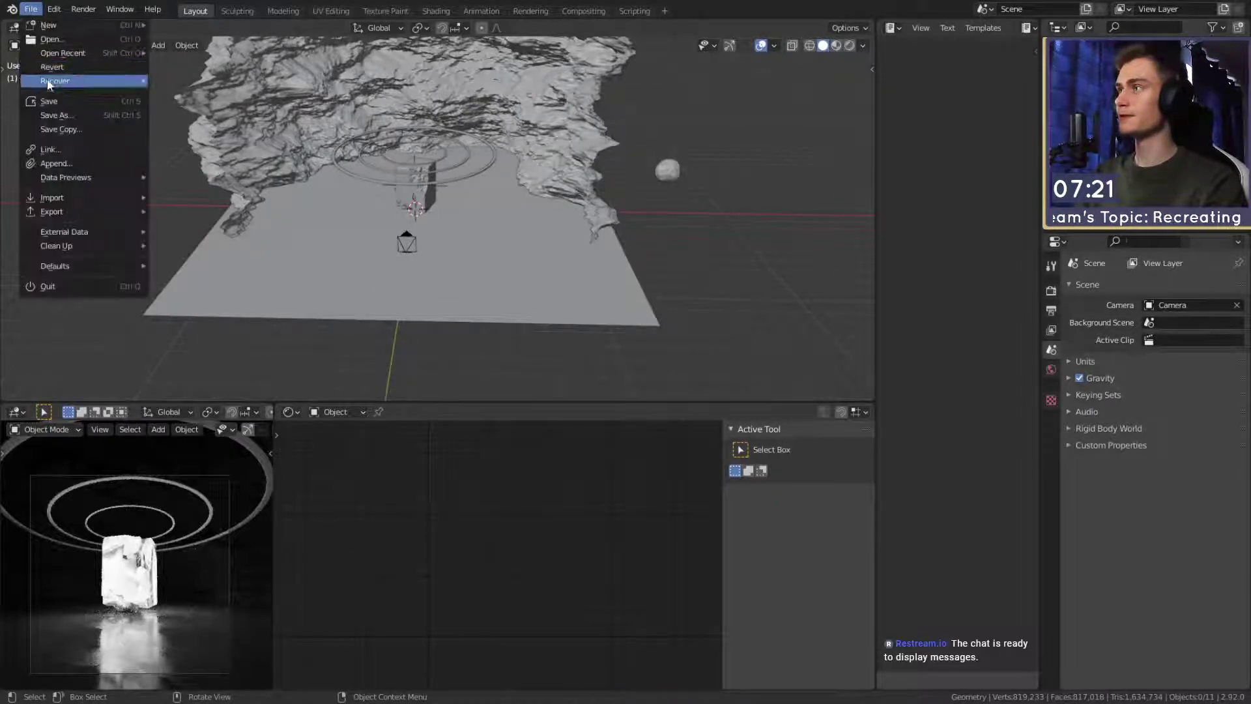
click(56, 102)
Append the rigged male figure and its row of control-shape objects to the cave scene.
shift+middle_drag(564, 257, 447, 326)
scroll(508, 215, up, 2)
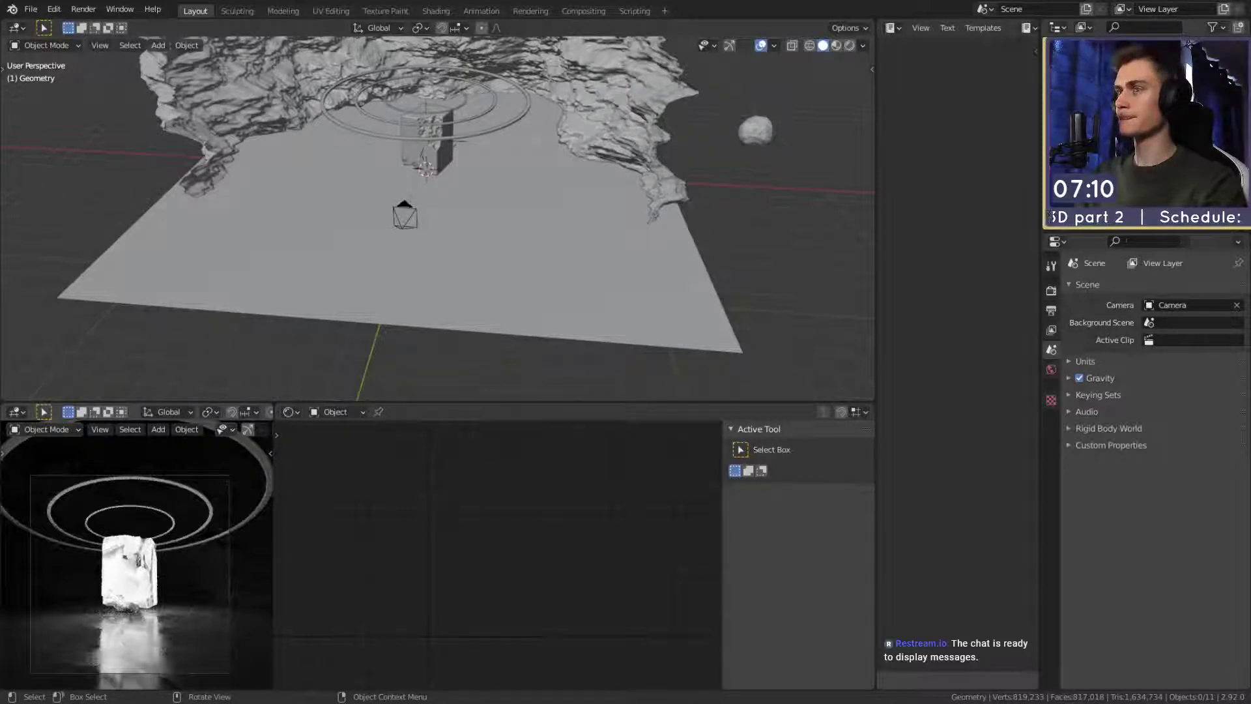
click(723, 263)
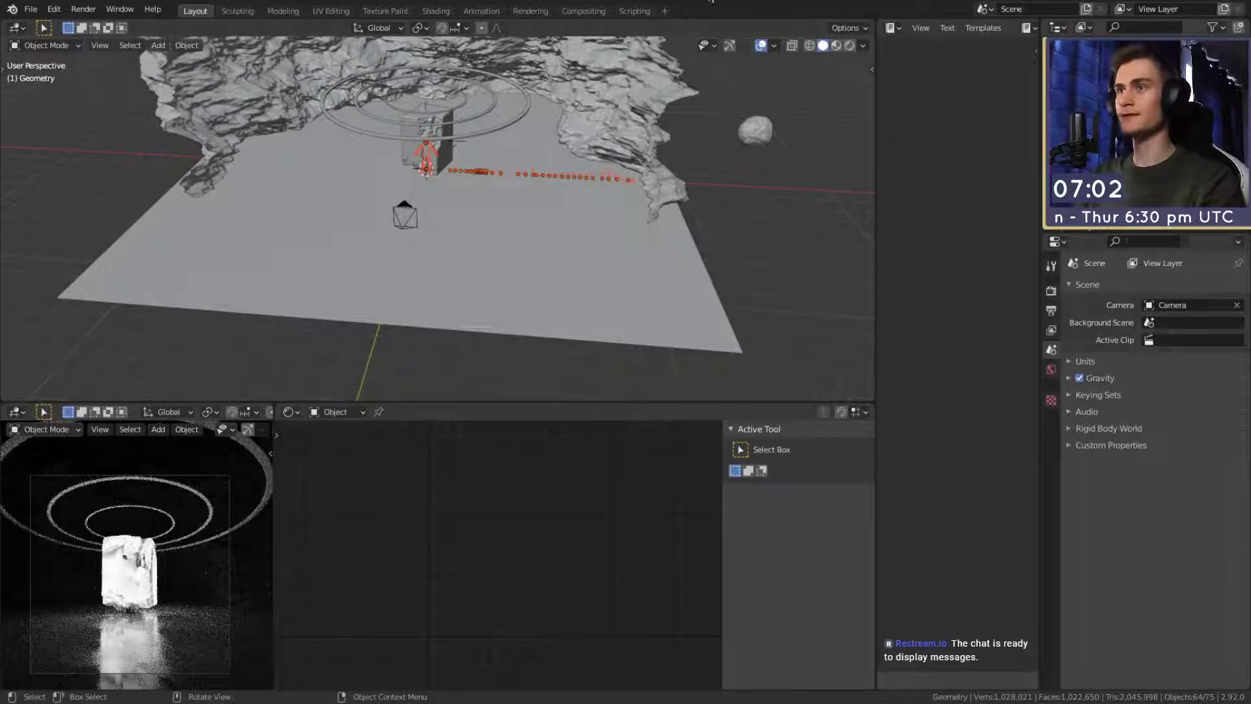
Move all the appended figure objects horizontally off the floor plane, past its front edge.
middle_drag(498, 214, 463, 198)
key(g)
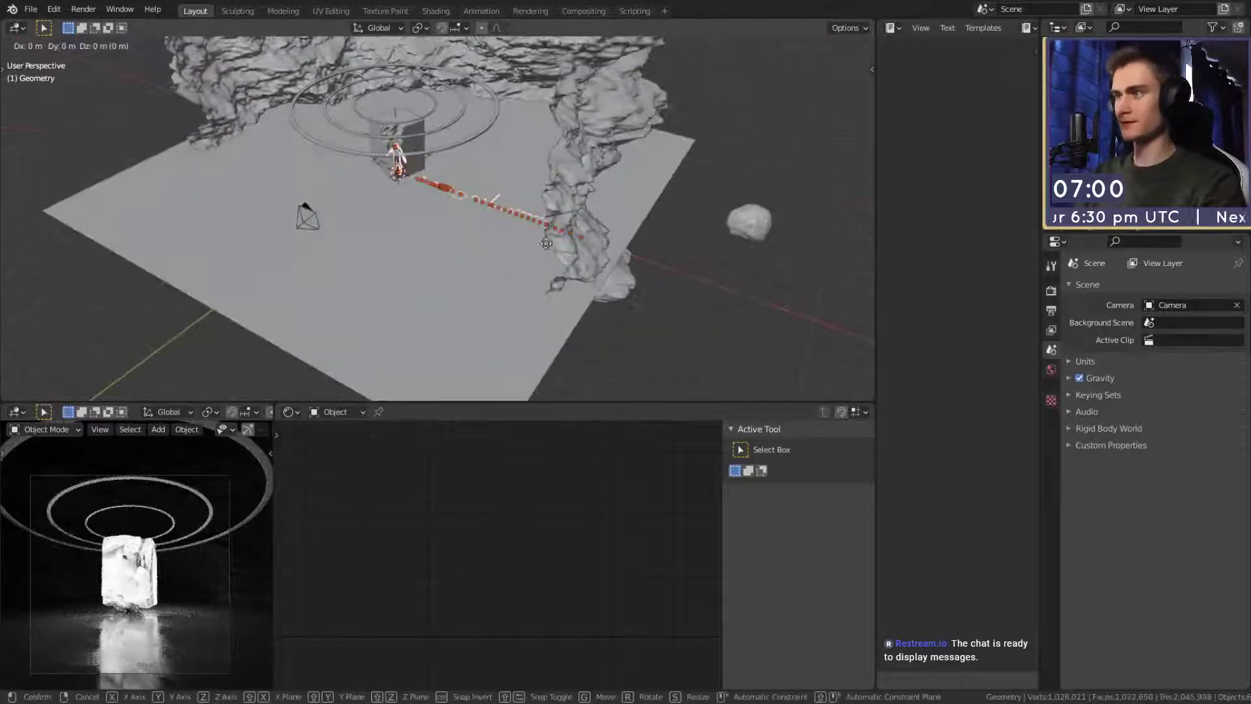
key(shift+z)
click(316, 399)
Delete the row of small control-shape objects lying beside the figure, keeping the figure and its rig.
shift+middle_drag(375, 293, 591, 225)
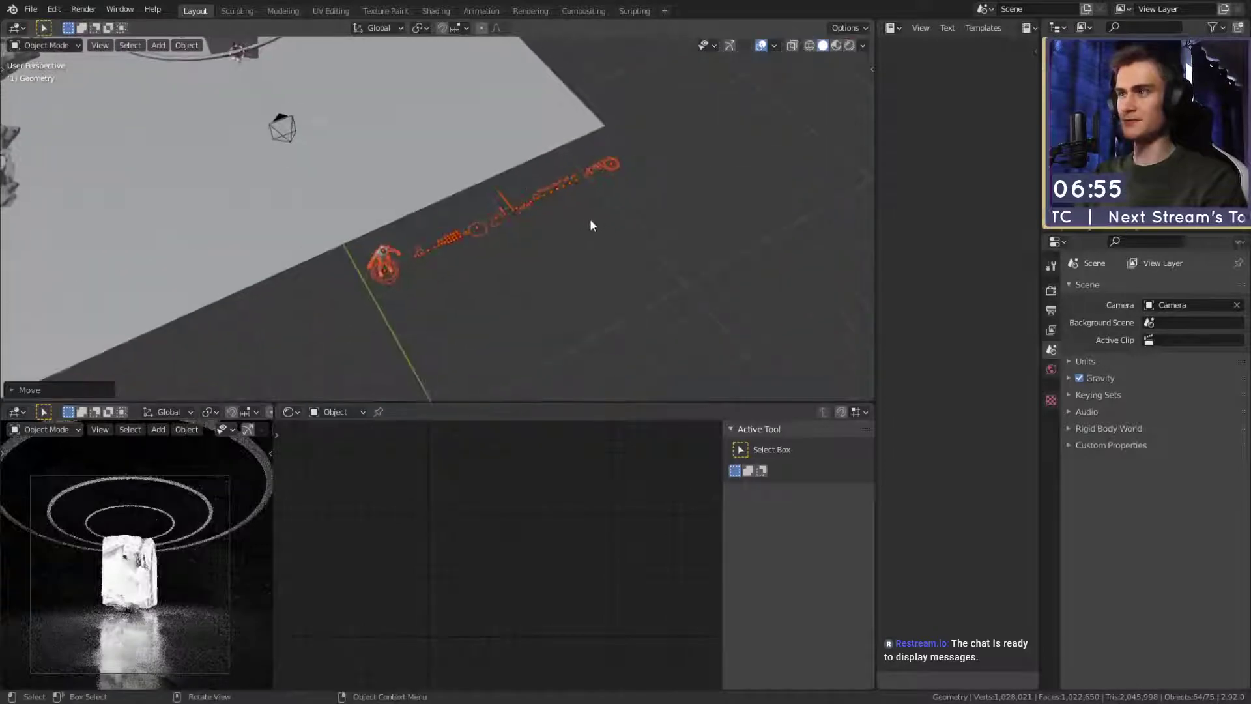
key(alt+a)
key(c)
drag(444, 248, 671, 166)
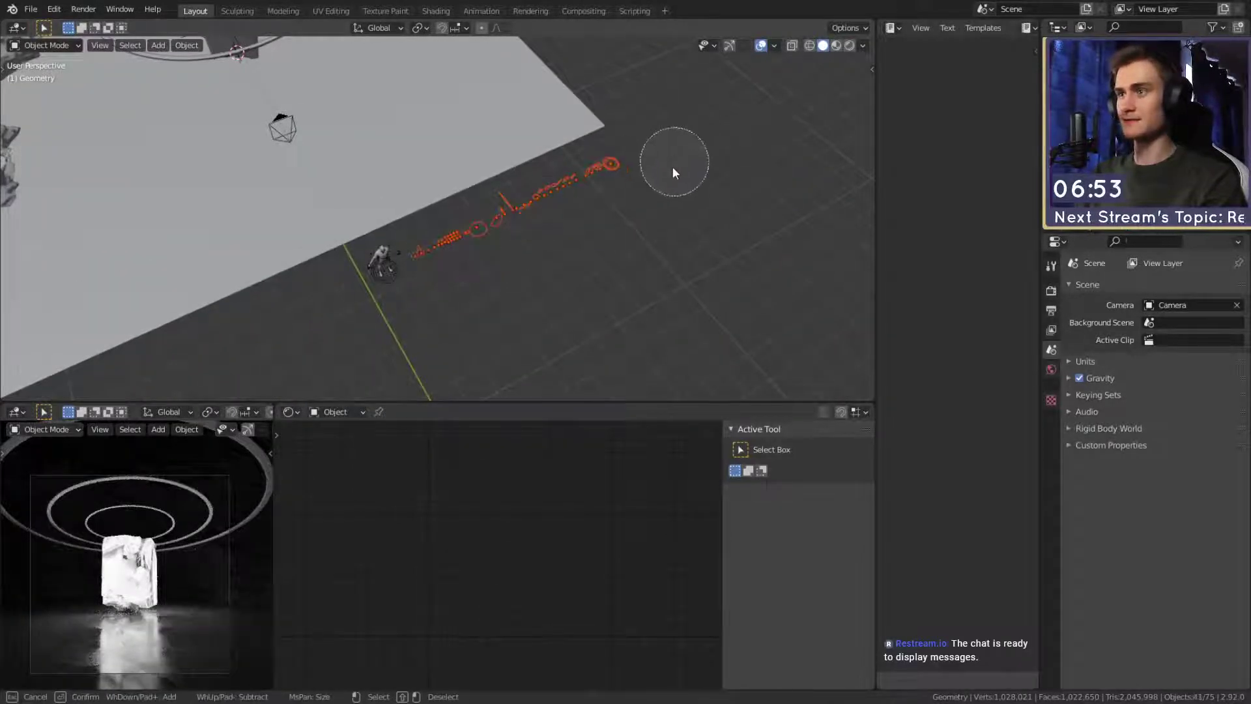
key(Escape)
key(Delete)
Delete the group of tooth objects that starts with LL1 from the figure's mouth.
mouse_move(585, 253)
middle_down()
mouse_move(511, 209)
mouse_move(467, 205)
mouse_move(478, 185)
middle_up()
scroll(468, 233, up, 8)
click(467, 239)
key(KP_Decimal)
scroll(478, 185, up, 8)
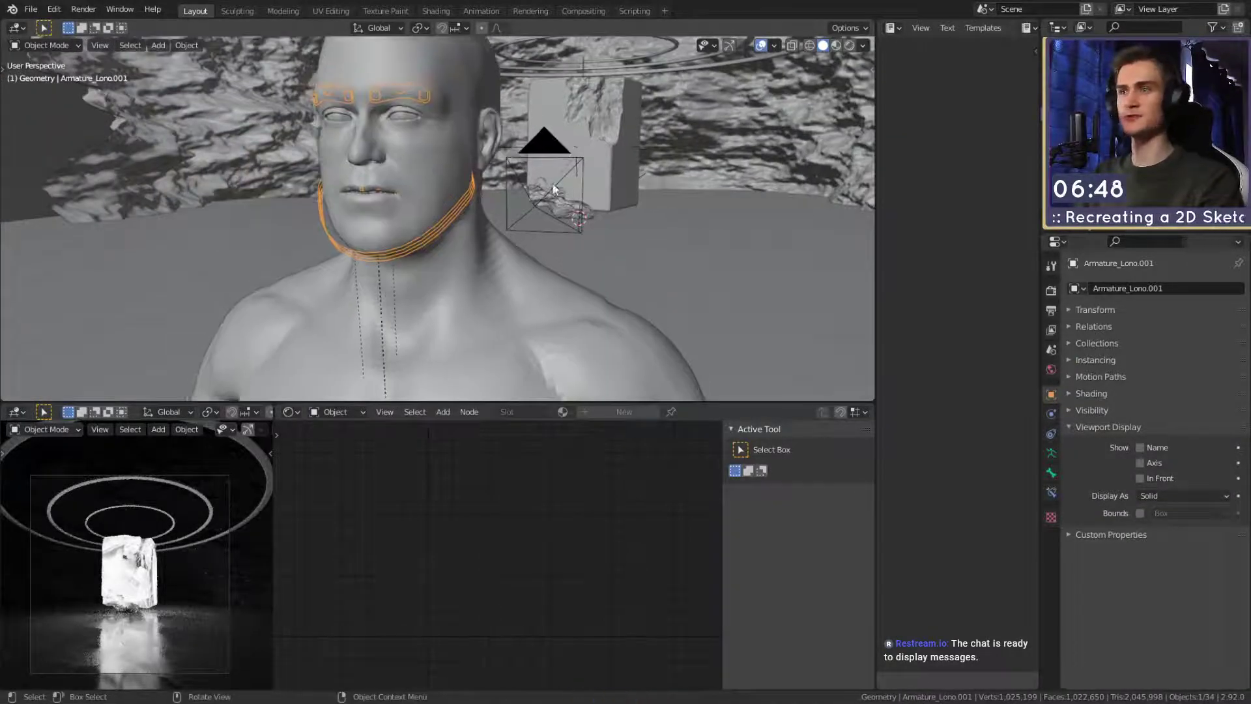
click(1107, 137)
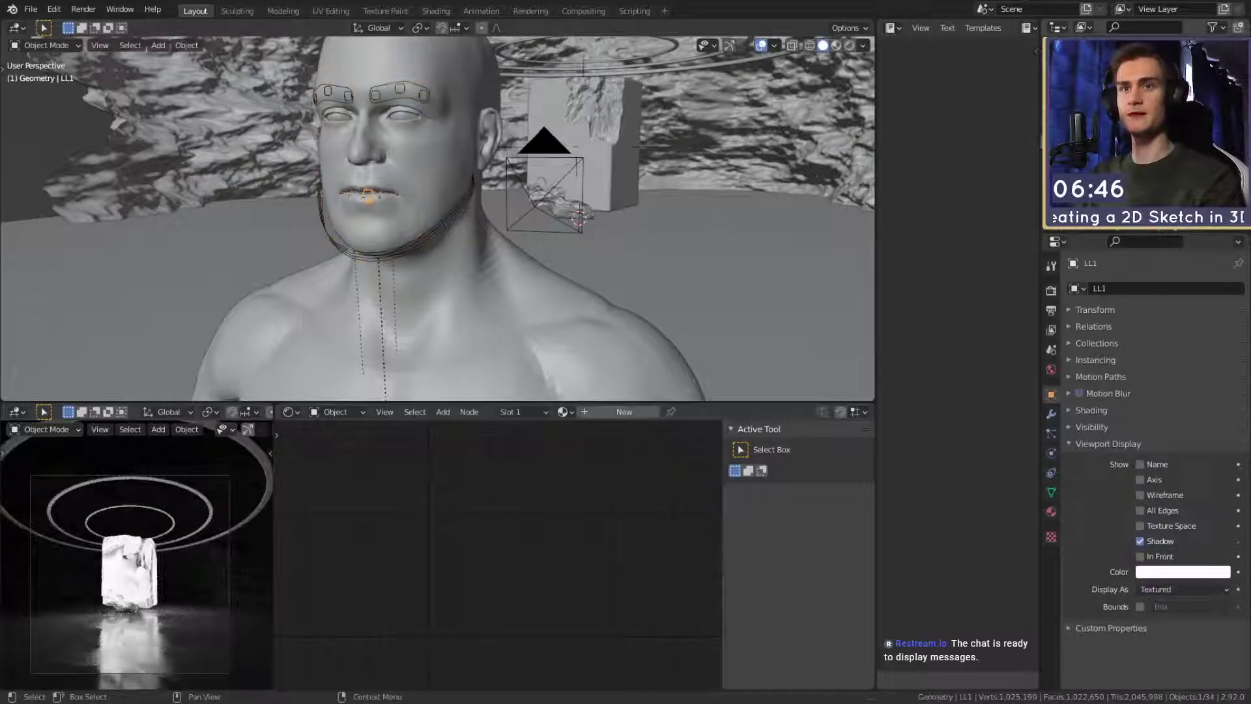
shift+click(1107, 195)
key(Delete)
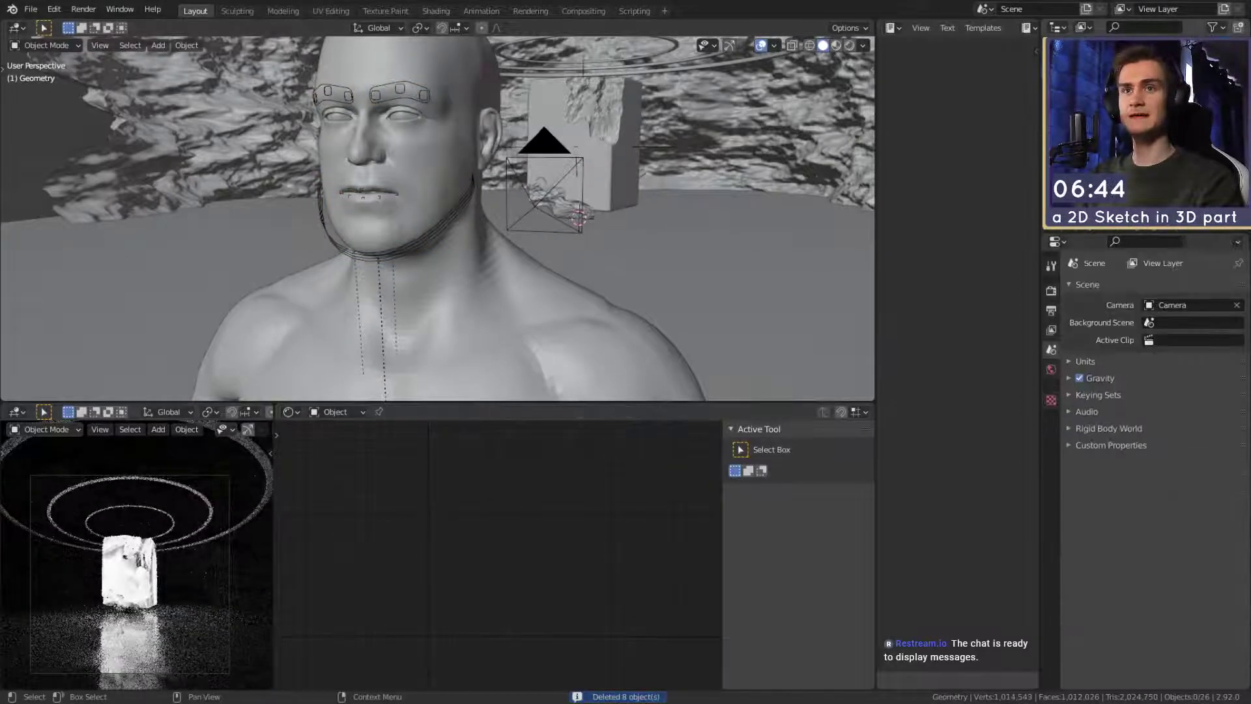
Delete the next group of mouth objects and the tongue object Zunge with its companions.
click(1107, 137)
key(Delete)
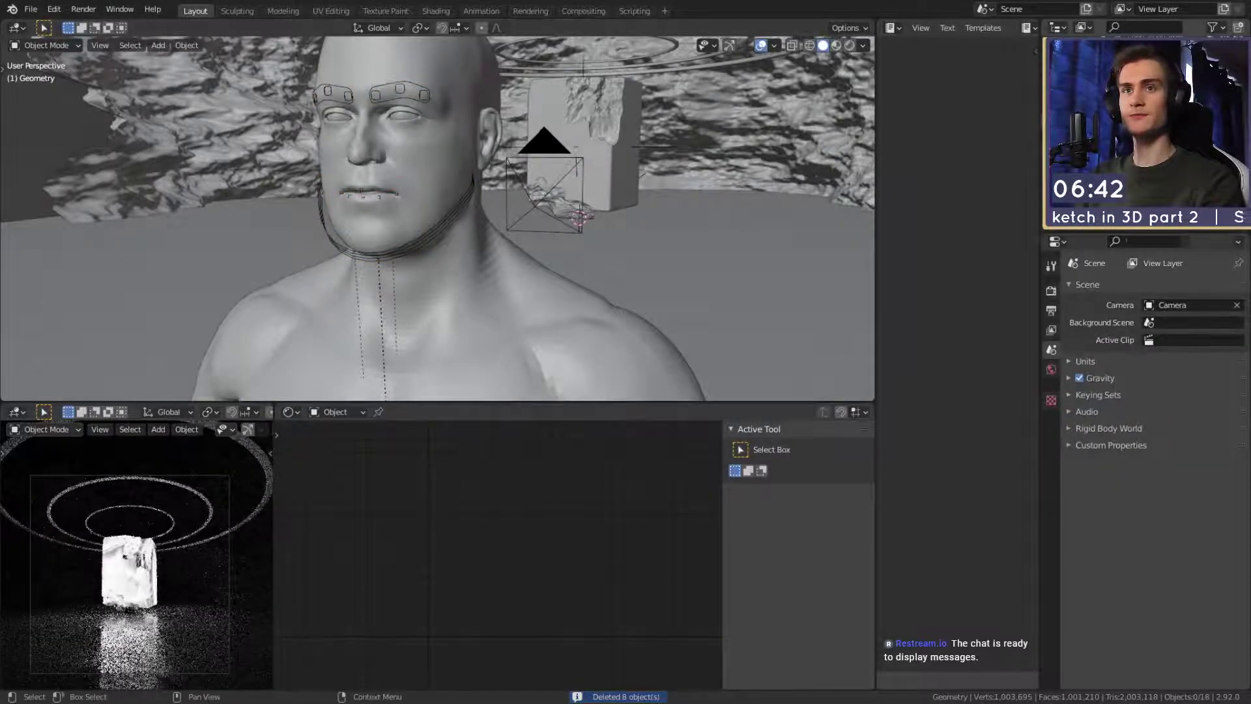
click(1107, 149)
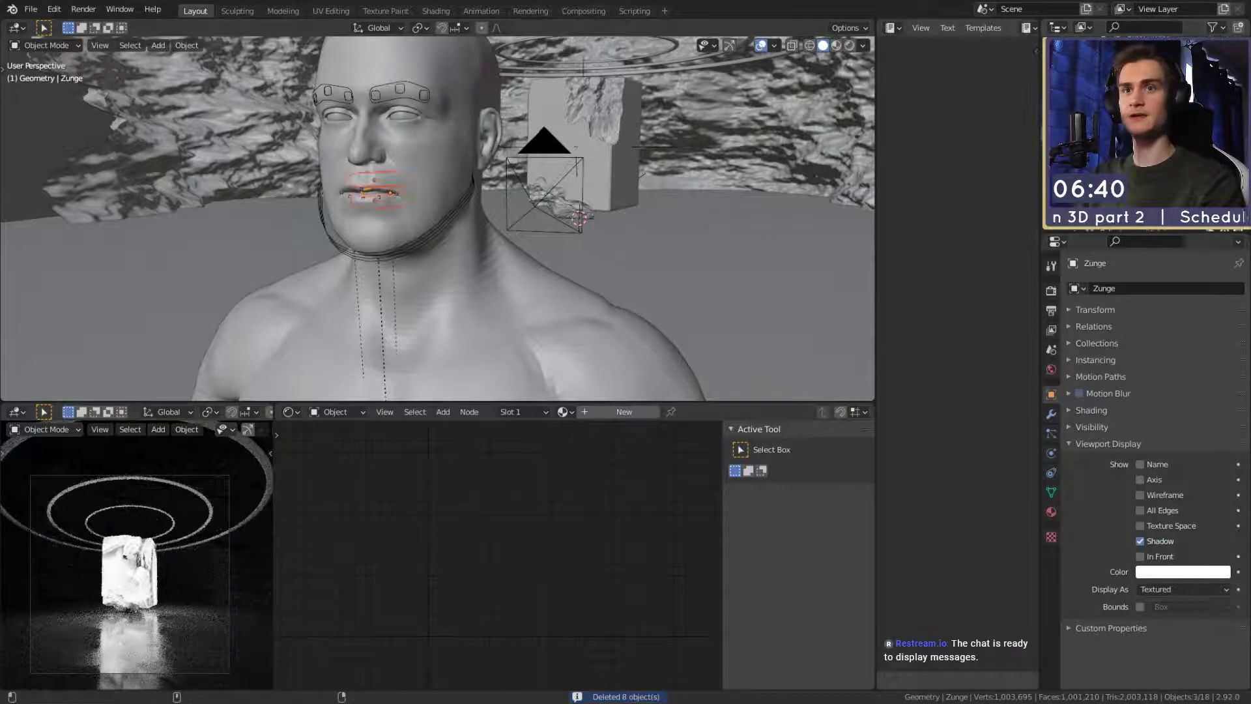
key(Delete)
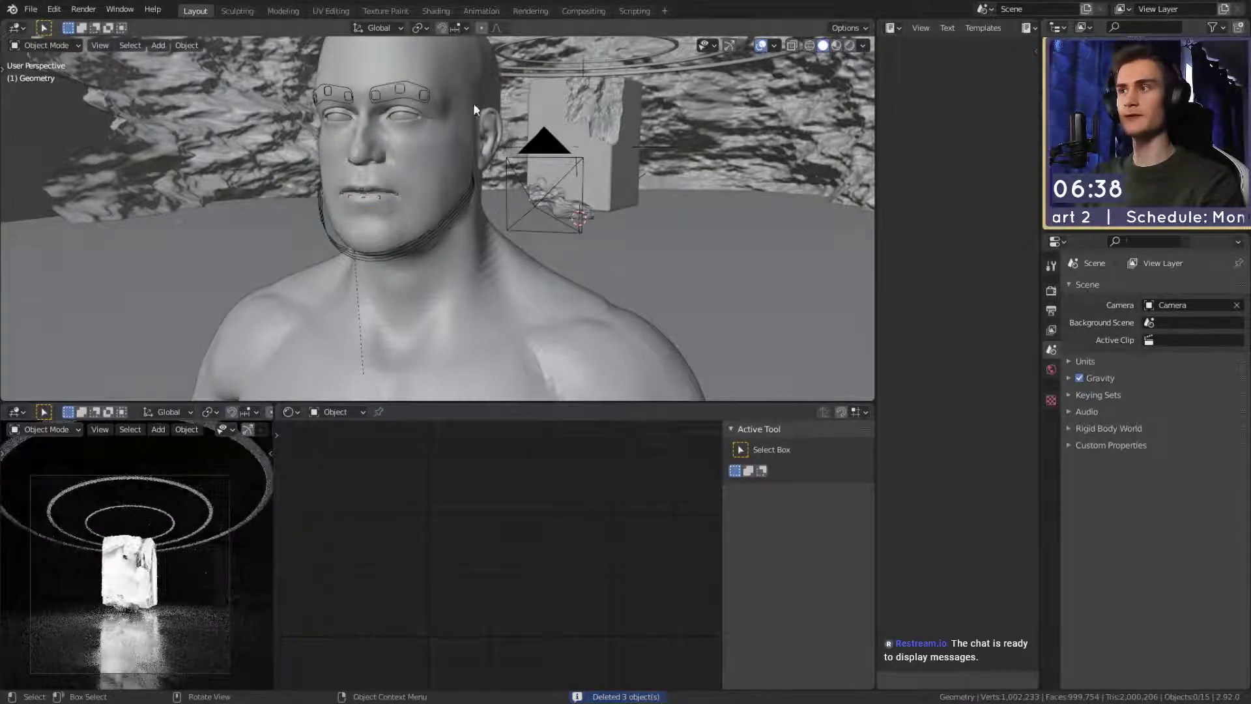
Remove the Subdivision modifier from both eye objects, Lono_Auge_links and Lono_Auge_rechts.
click(403, 114)
click(409, 113)
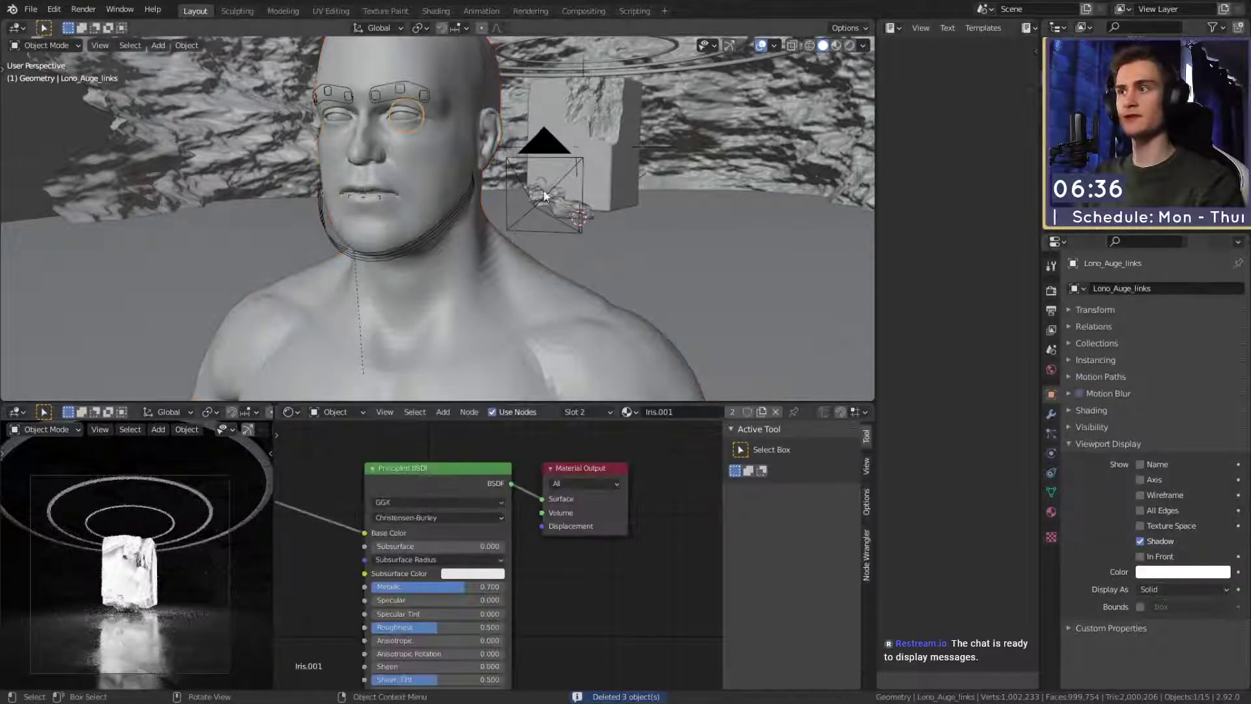
click(1050, 413)
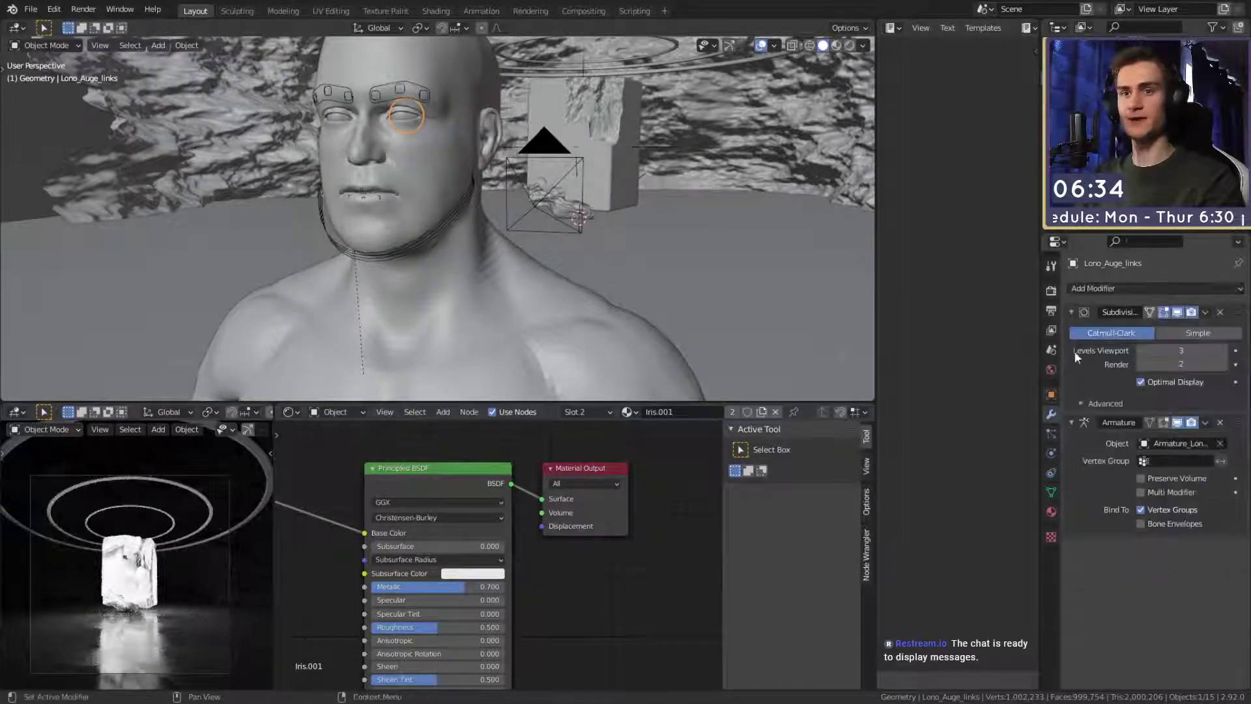
click(1220, 312)
click(338, 120)
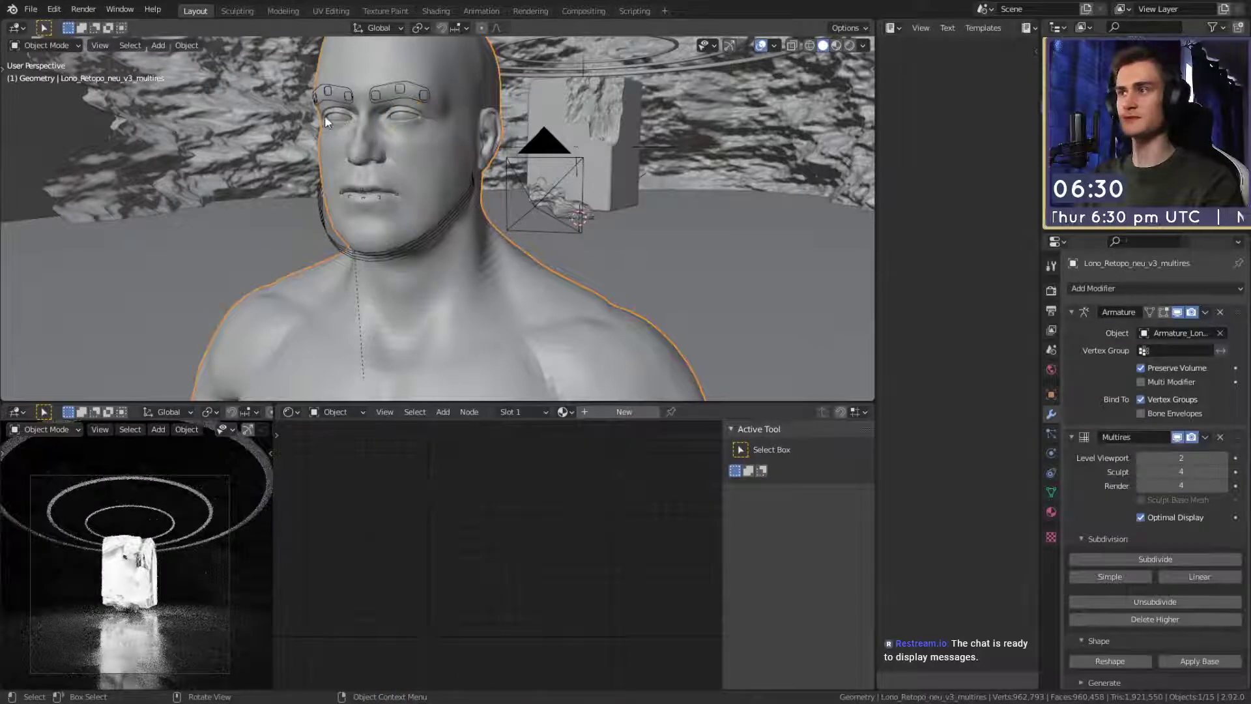
click(324, 116)
click(1222, 311)
Lower the Multires viewport level of the body mesh Lono_Retopo_neu_v3_multires by one.
scroll(545, 256, down, 6)
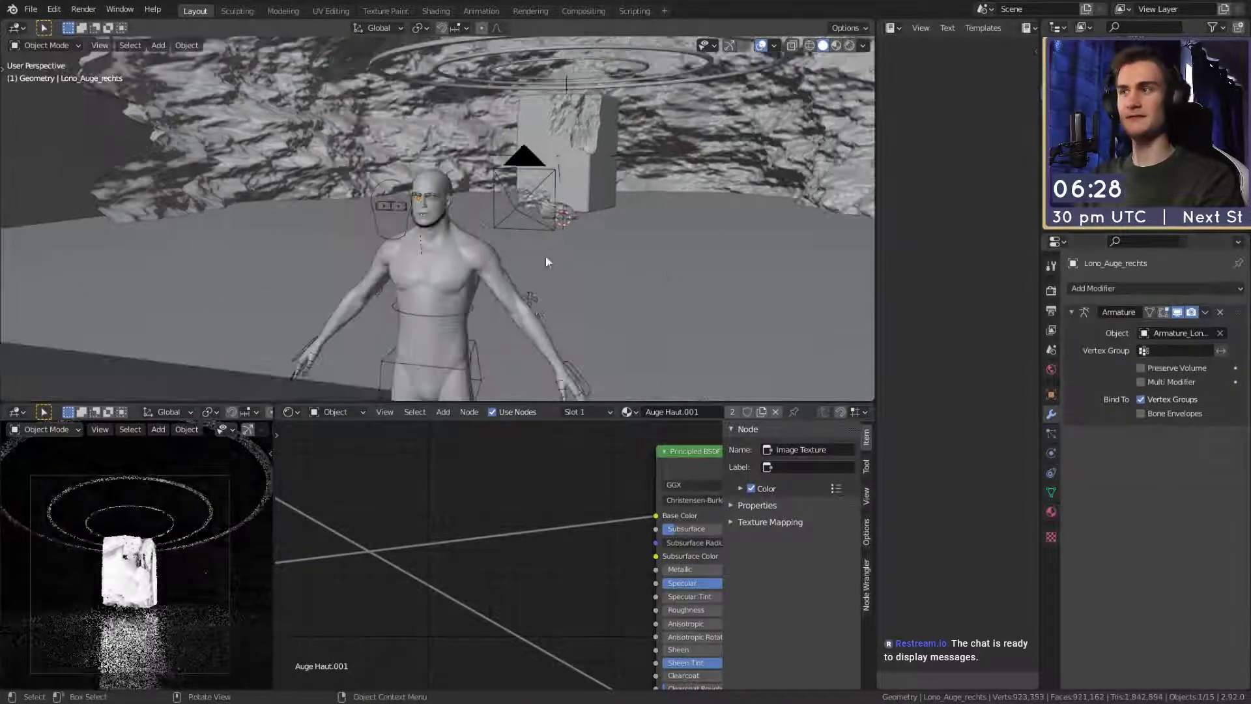
scroll(521, 247, down, 5)
click(459, 291)
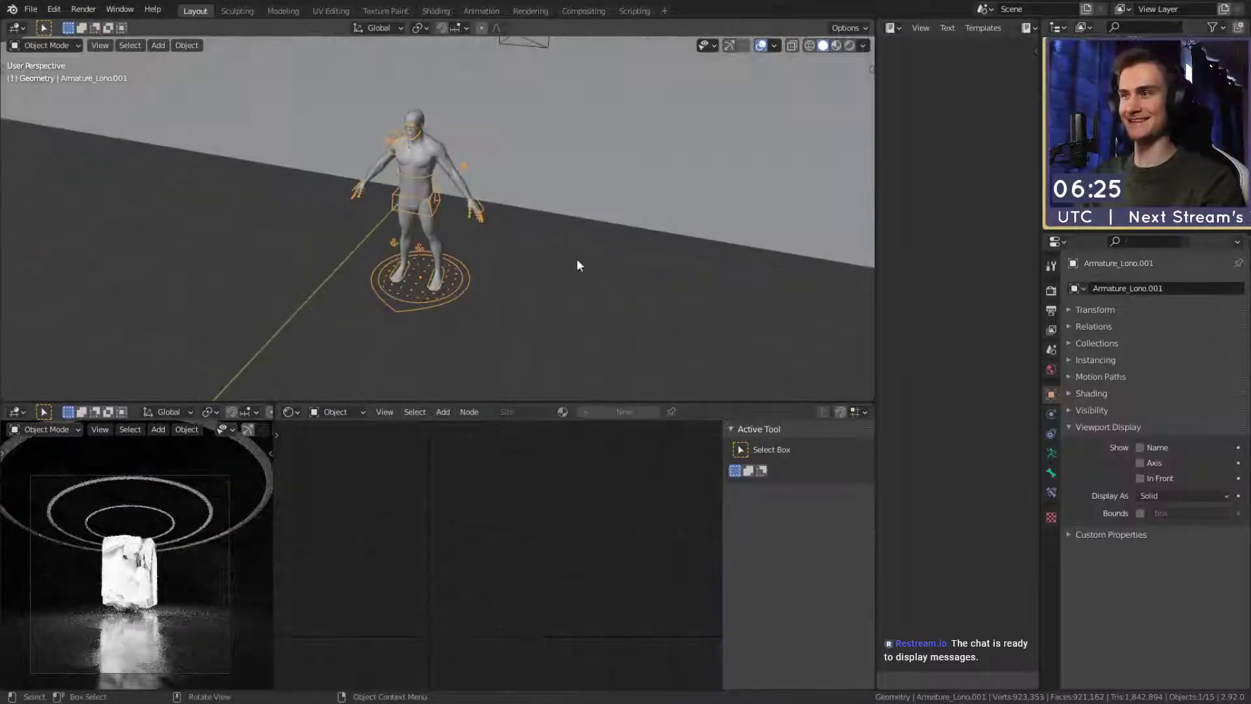
click(416, 159)
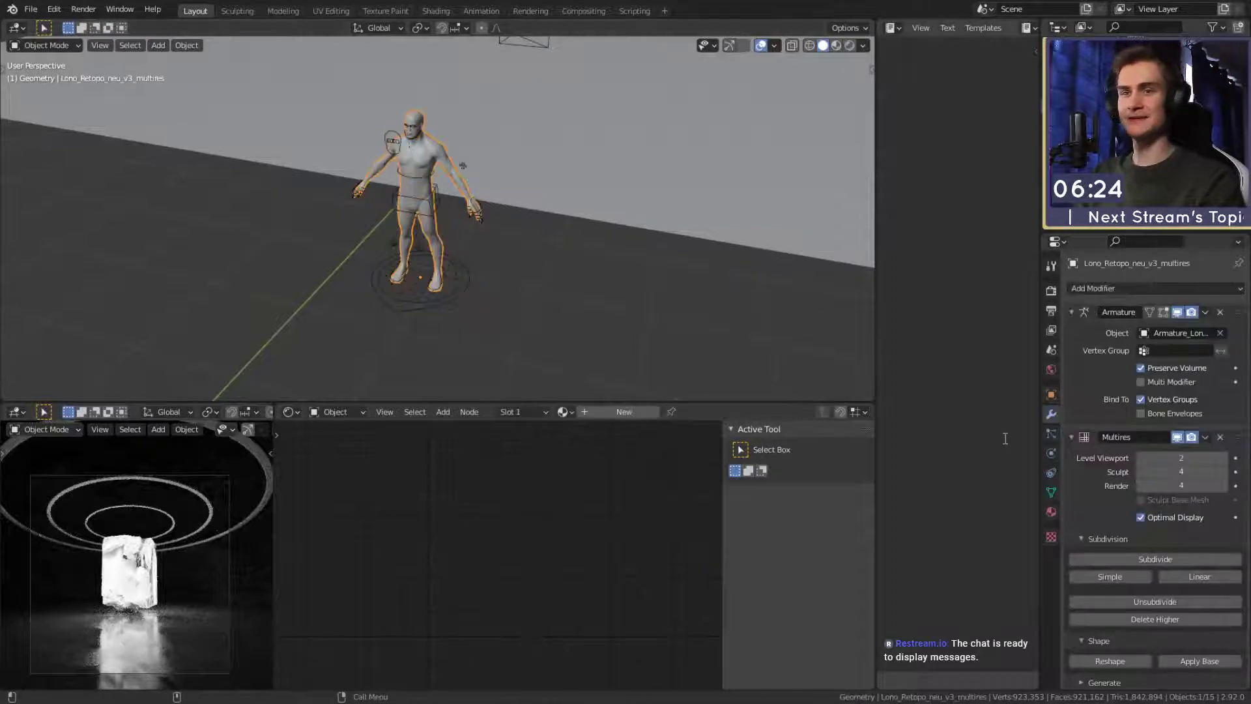
click(1140, 458)
Rotate the figure's armature 180° about the global Z axis.
mouse_move(528, 285)
shift+middle_down()
mouse_move(532, 311)
mouse_move(544, 295)
shift+middle_up()
click(481, 300)
click(475, 294)
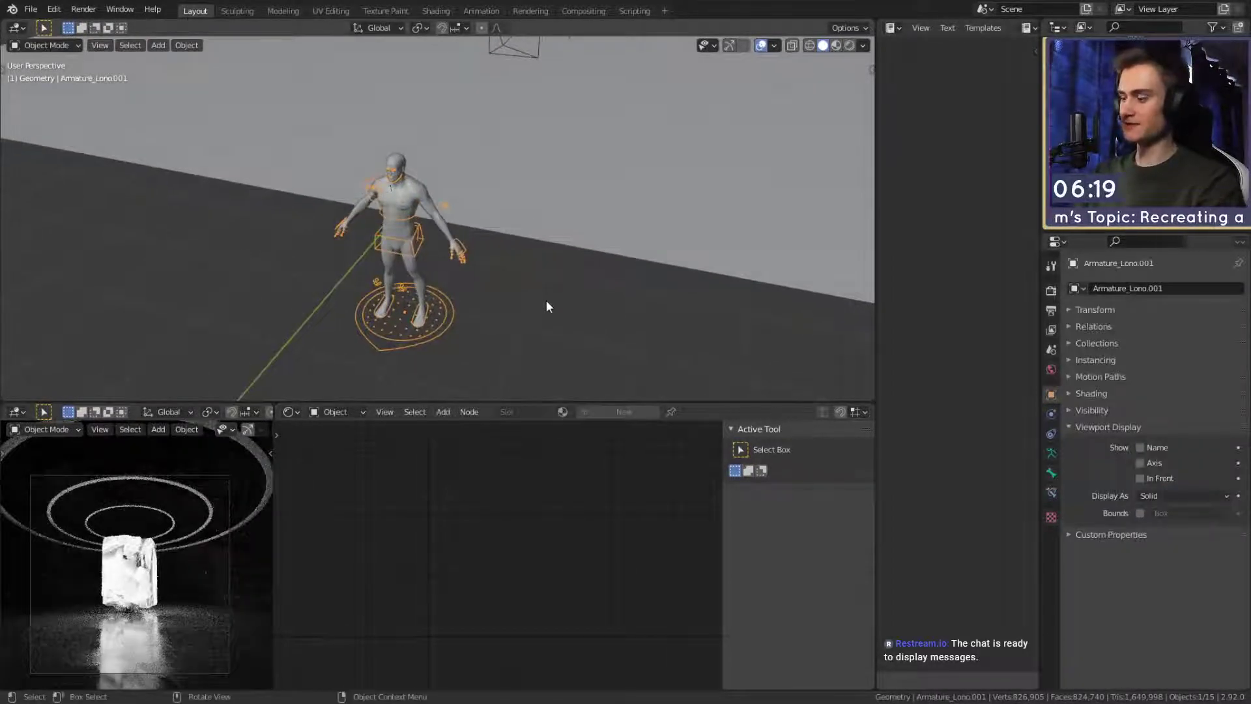
text(rz18)
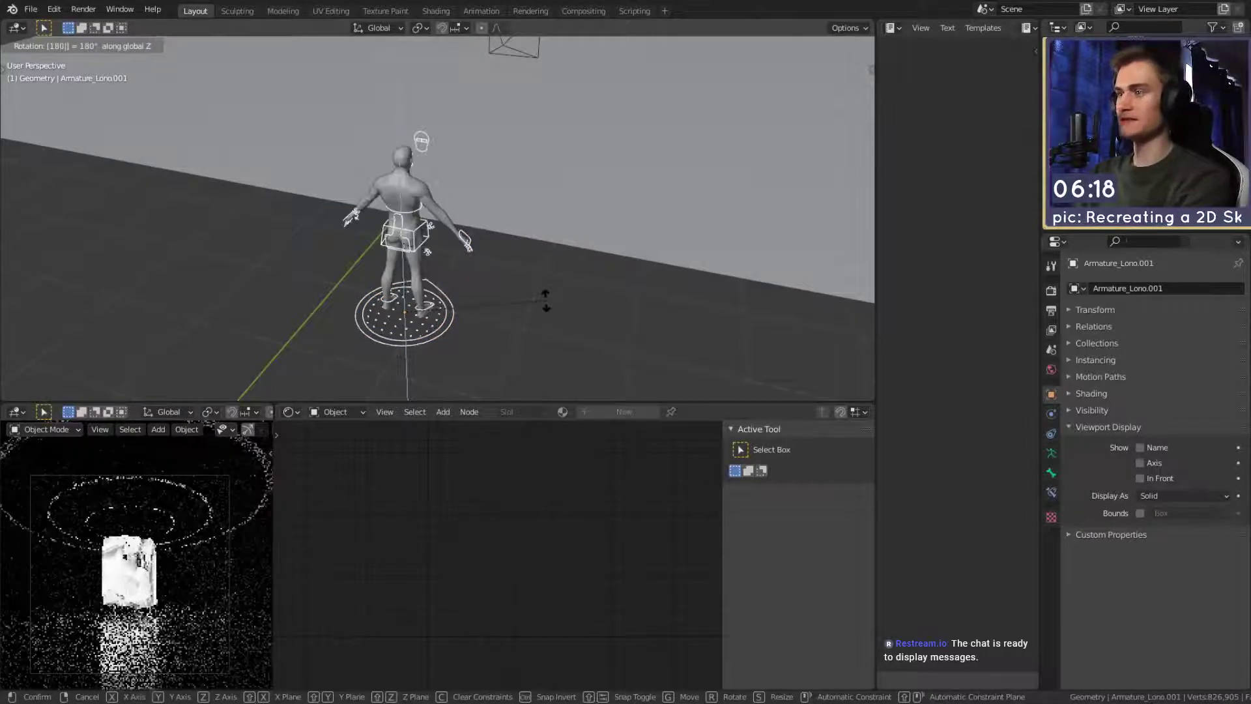
key(Return)
Move the armature horizontally onto the floor plane in front of the stone block.
middle_drag(546, 299, 419, 332)
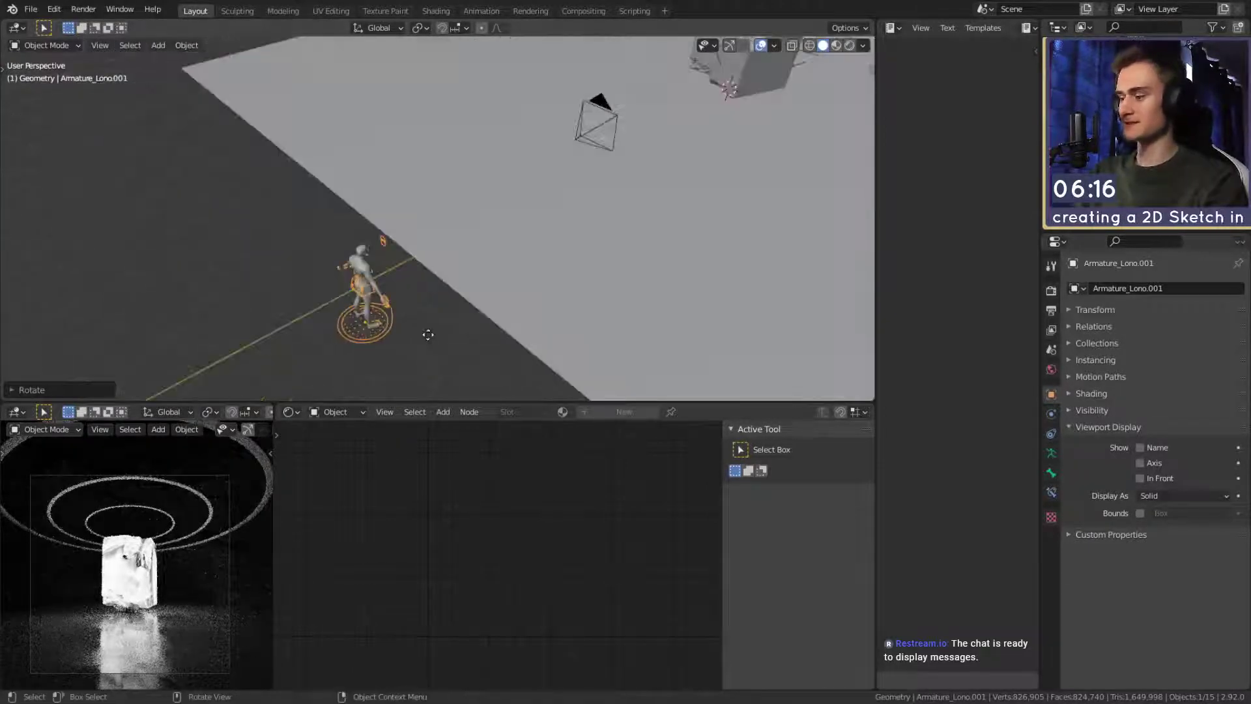
key(g)
key(shift+z)
click(771, 104)
shift+middle_drag(631, 221, 554, 254)
shift+middle_drag(554, 254, 706, 226)
Scale the figure's armature down until it reads as a small silhouette in front of the block.
key(s)
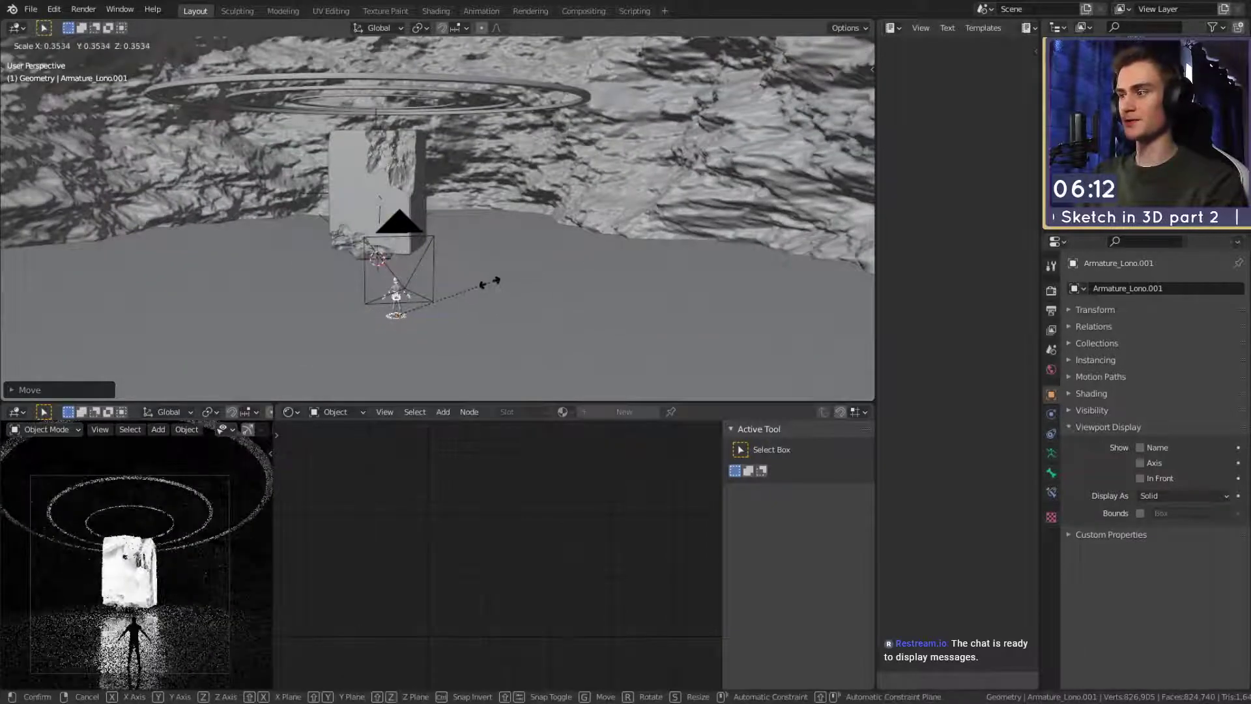
click(424, 346)
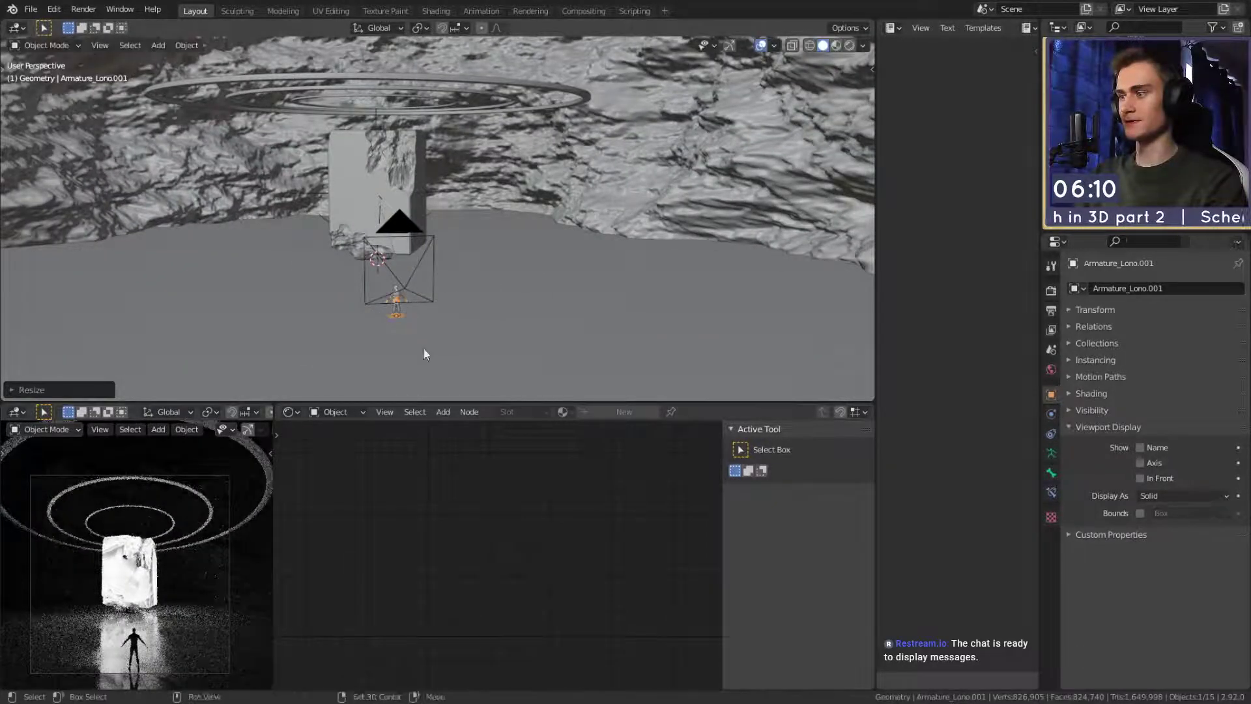
middle_drag(423, 347, 456, 261)
key(KP_Decimal)
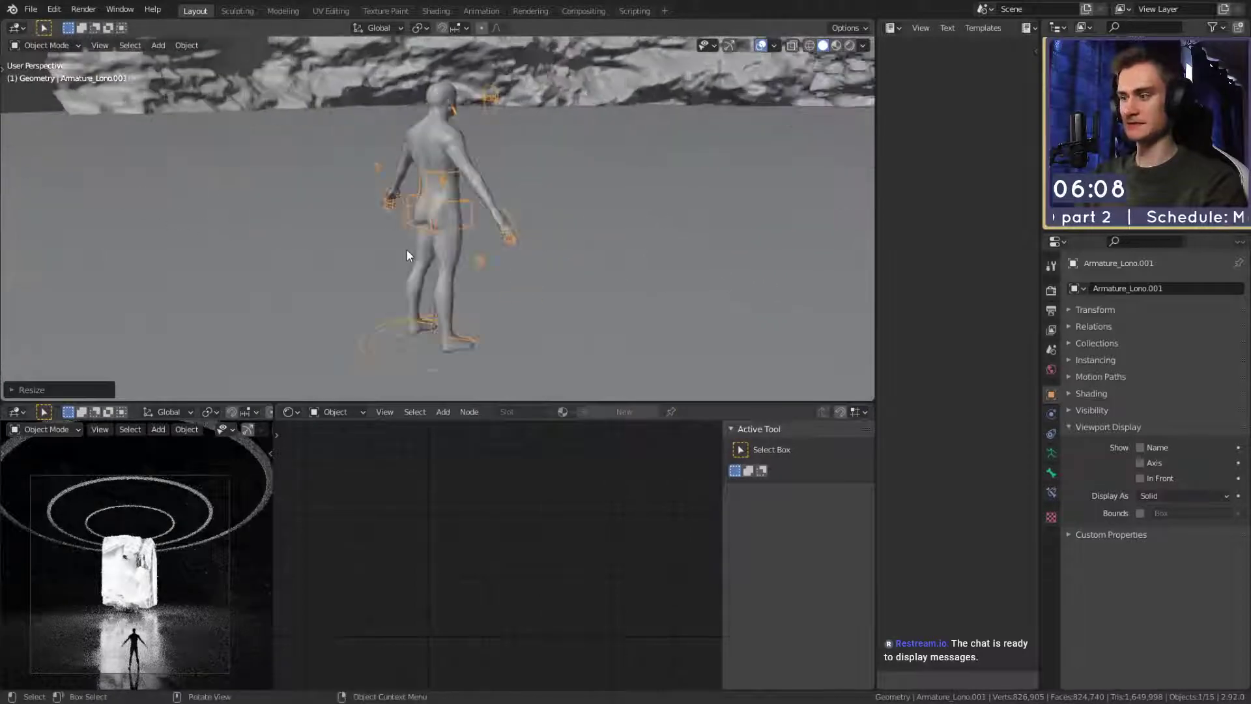
middle_drag(611, 240, 617, 232)
key(s)
click(461, 276)
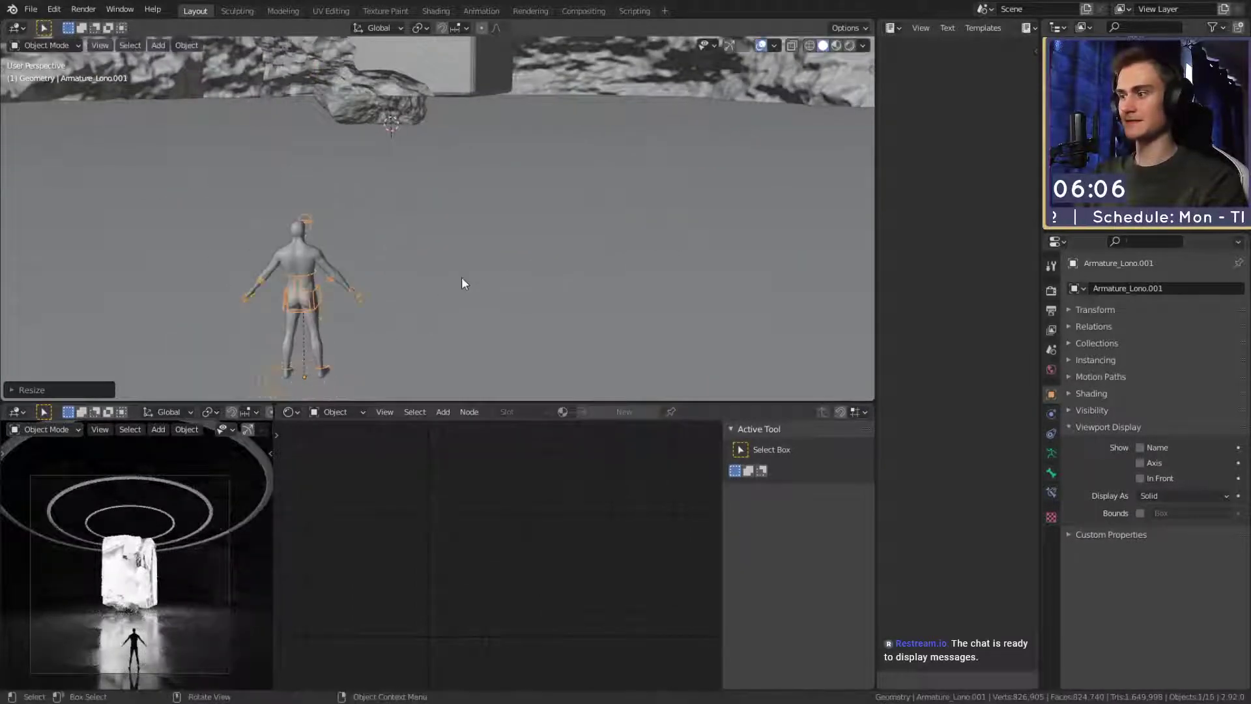
middle_drag(460, 273, 501, 250)
key(s)
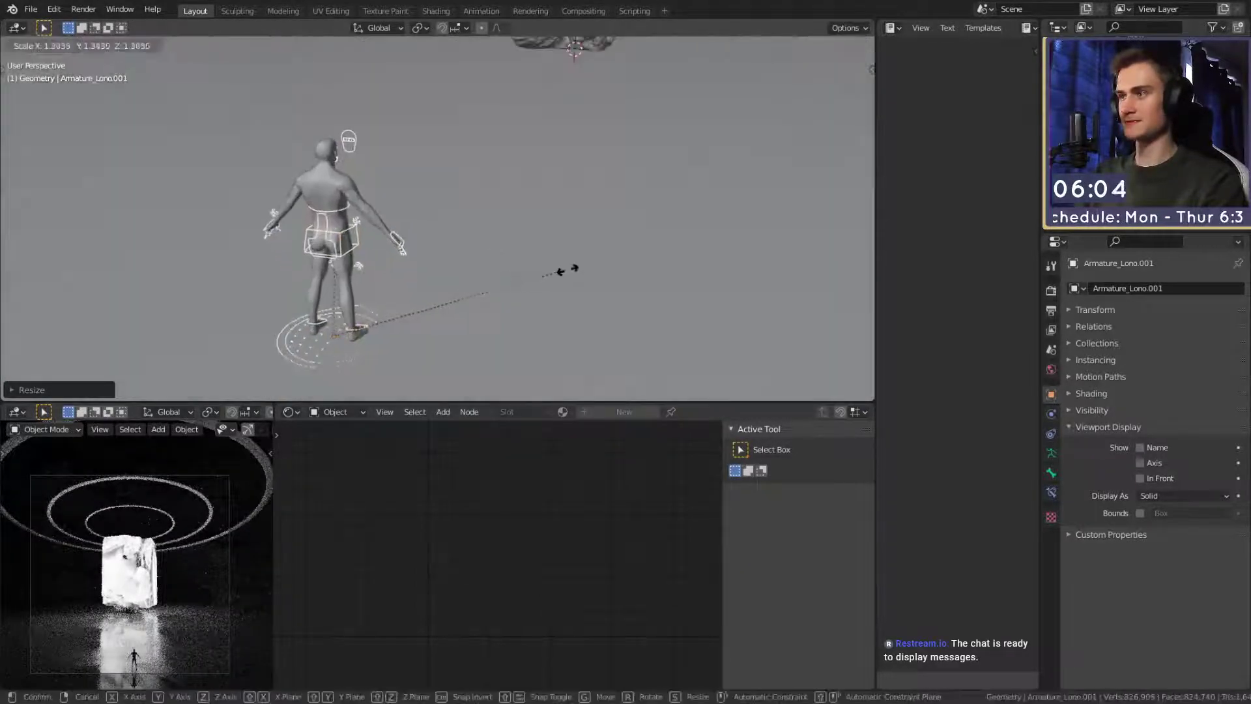
click(618, 273)
Move the figure's armature vertically to adjust how its feet meet the floor.
scroll(491, 286, down, 5)
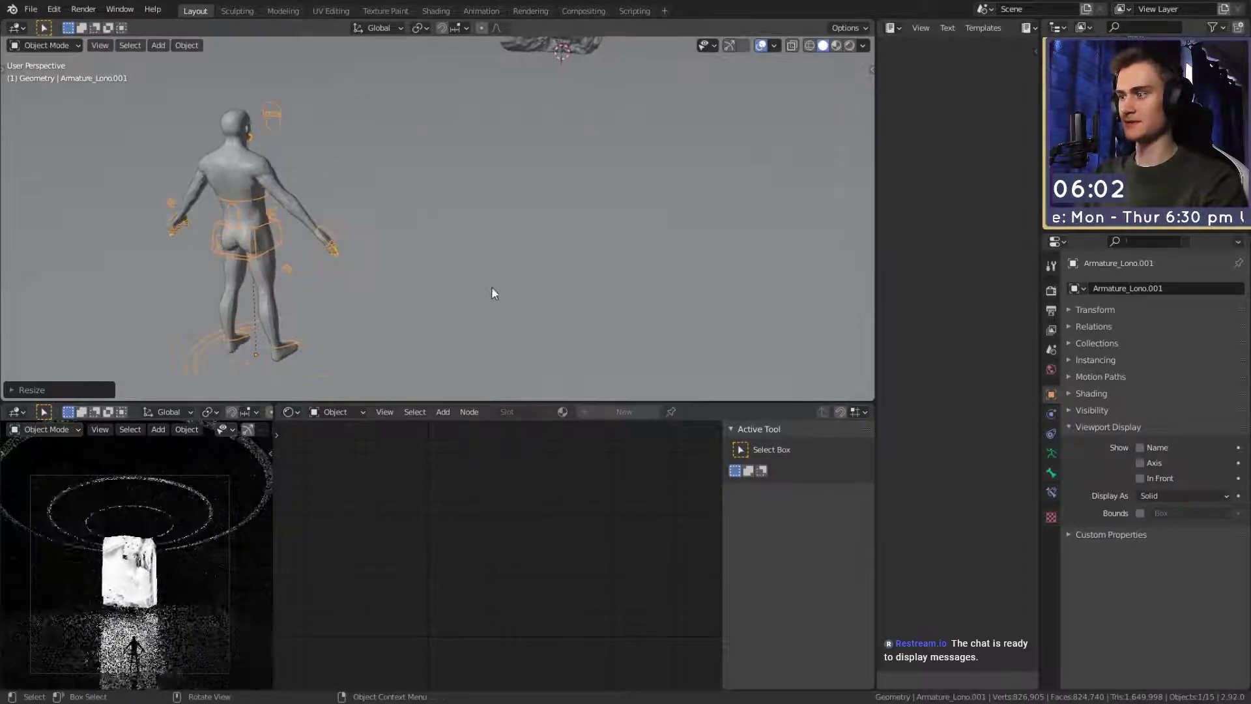
key(g)
key(z)
click(589, 201)
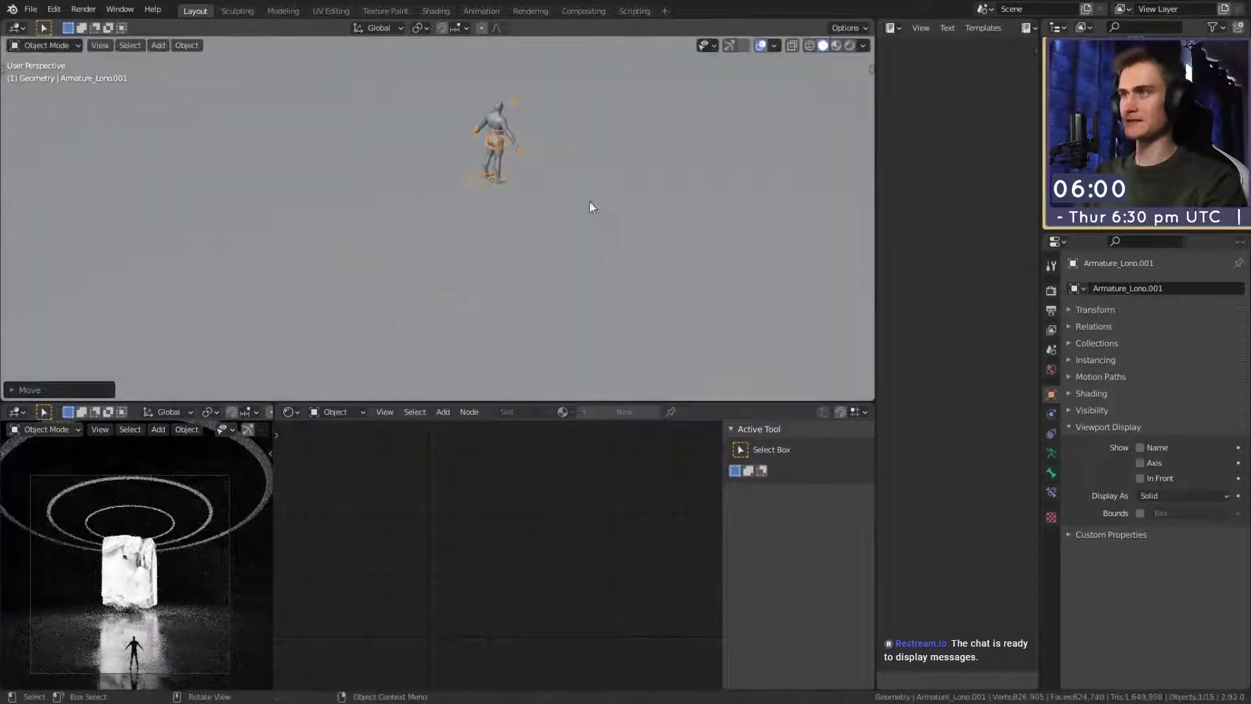
Slide the figure's armature horizontally across the floor, closer to the stone block.
middle_drag(589, 200, 547, 269)
key(g)
key(shift+z)
click(639, 215)
scroll(608, 233, down, 3)
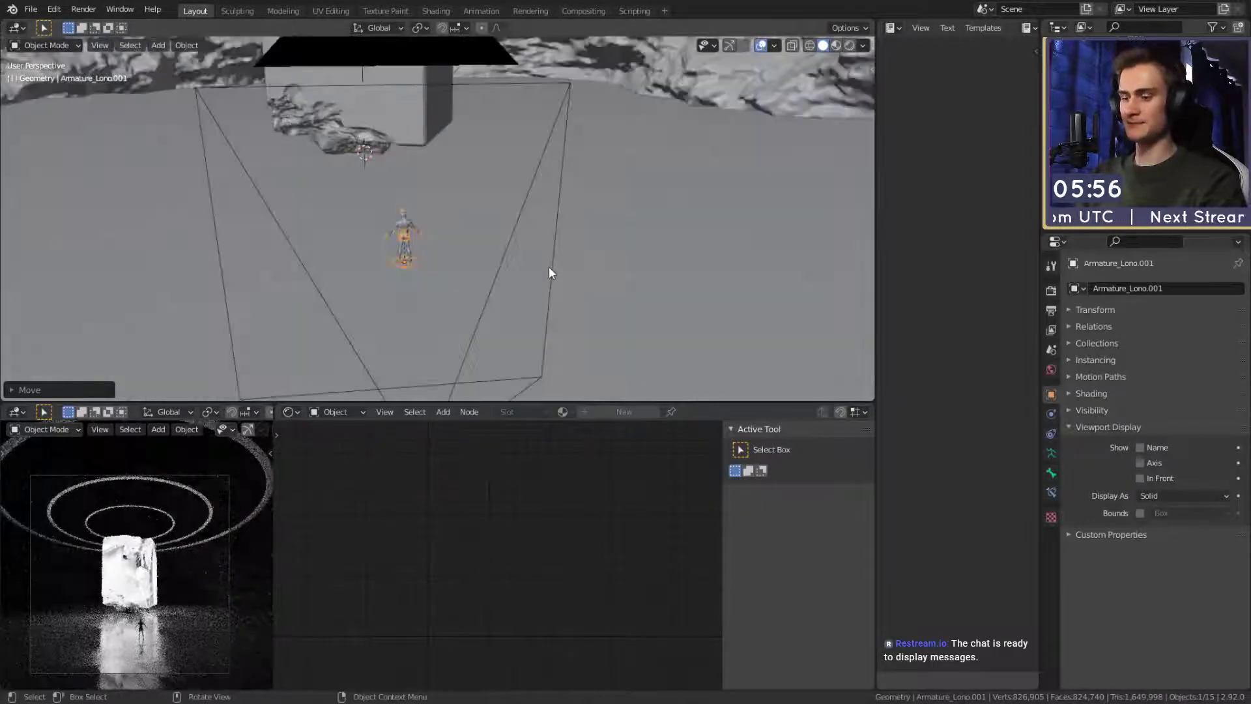
Switch the armature to Pose Mode and lower spine_control so that the figure crouches with bent knees.
key(KP_Decimal)
scroll(548, 266, up, 2)
middle_drag(476, 314, 435, 294)
scroll(564, 254, down, 3)
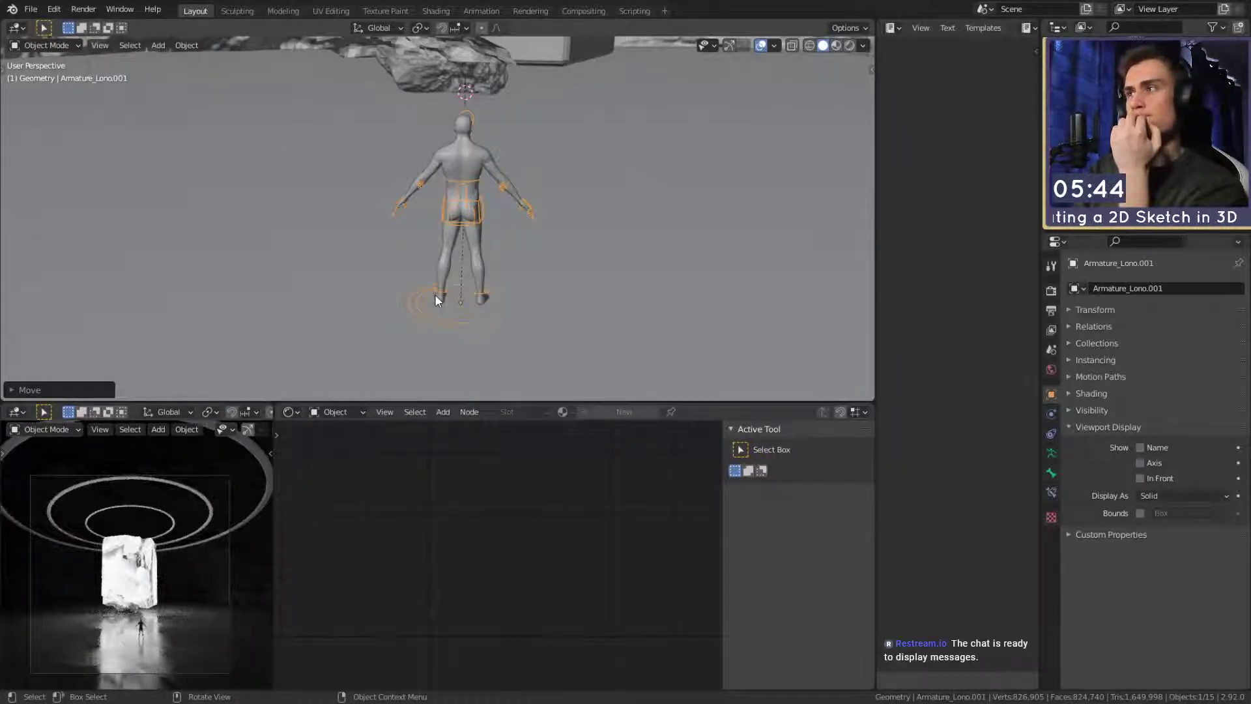
key(ctrl+Tab)
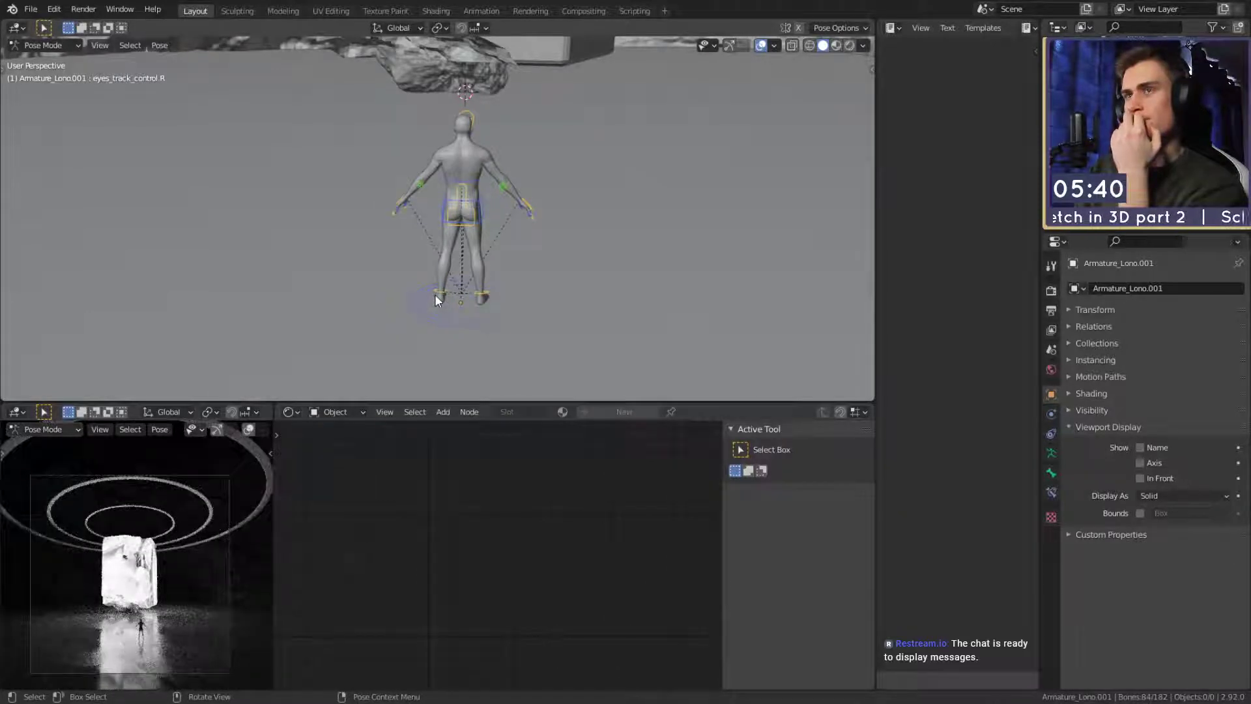
middle_drag(451, 225, 529, 215)
click(493, 157)
middle_drag(658, 190, 628, 187)
key(g)
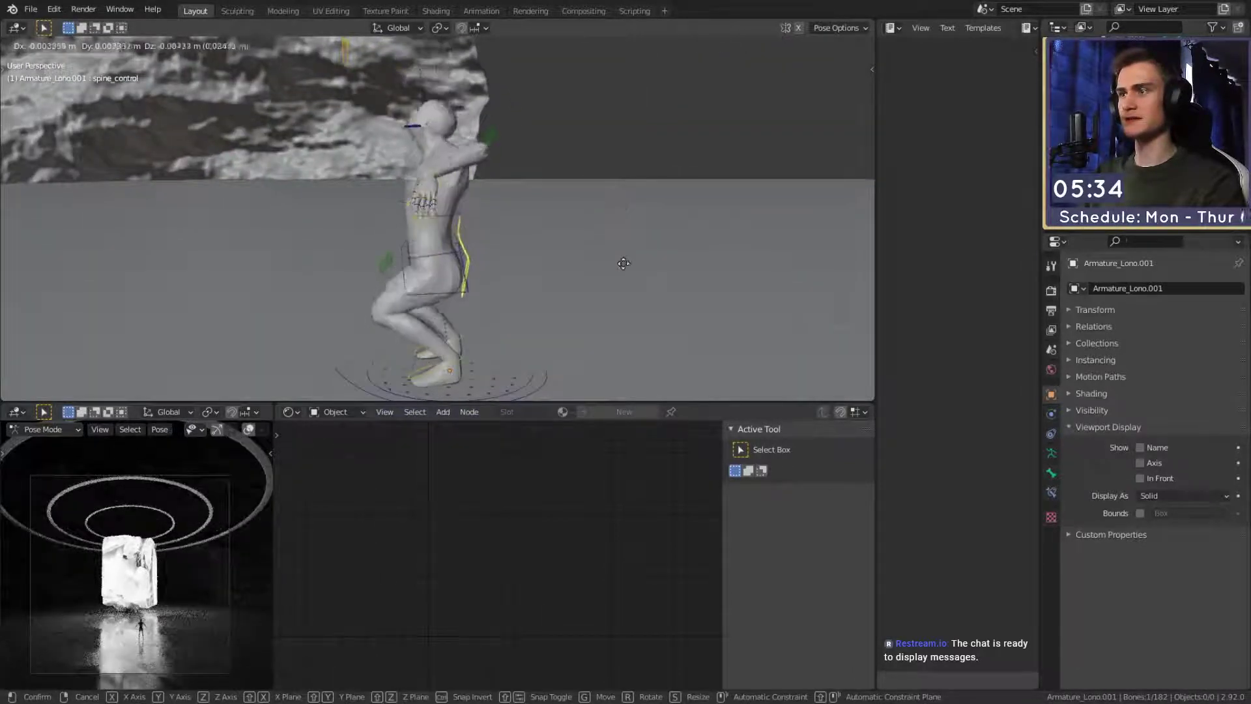
click(637, 296)
Rotate the hip-level spine bone about its local X axis to tilt the crouching figure's pelvis.
middle_drag(551, 299, 514, 255)
scroll(542, 200, up, 2)
click(486, 262)
key(r)
key(x)
key(x)
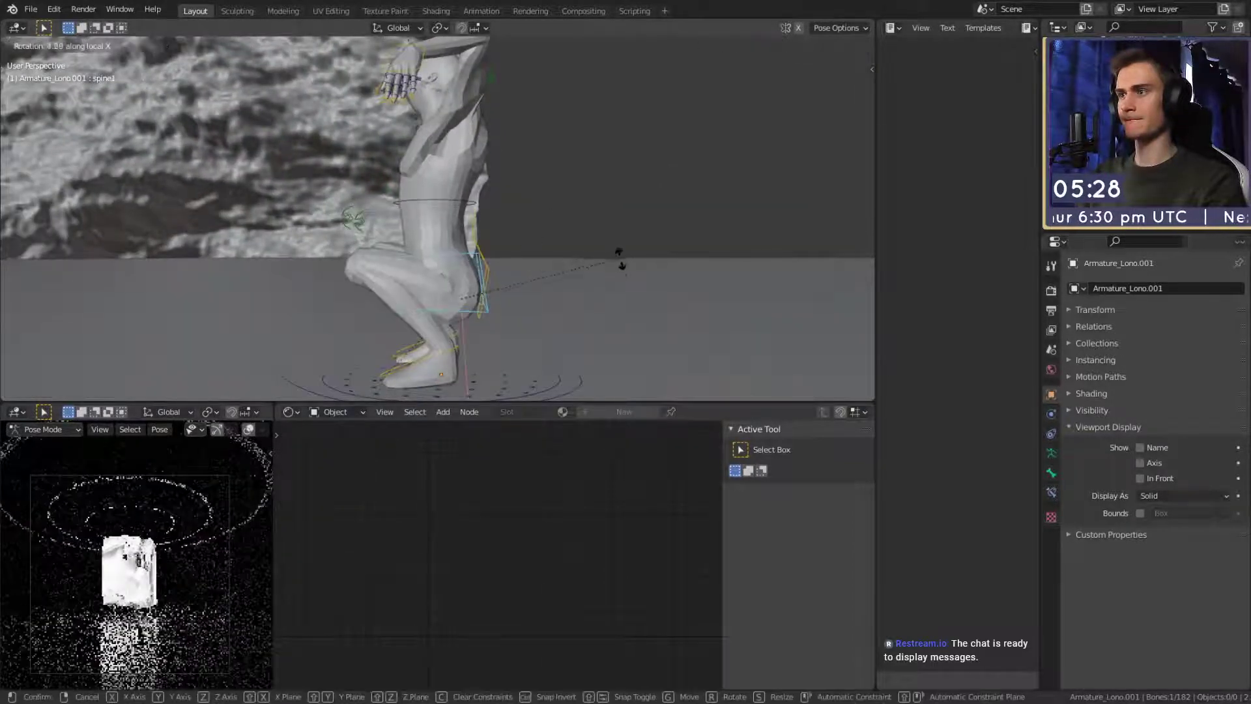
click(551, 256)
Rotate the torso control so that the figure's upper body and head lean forward.
click(454, 199)
key(r)
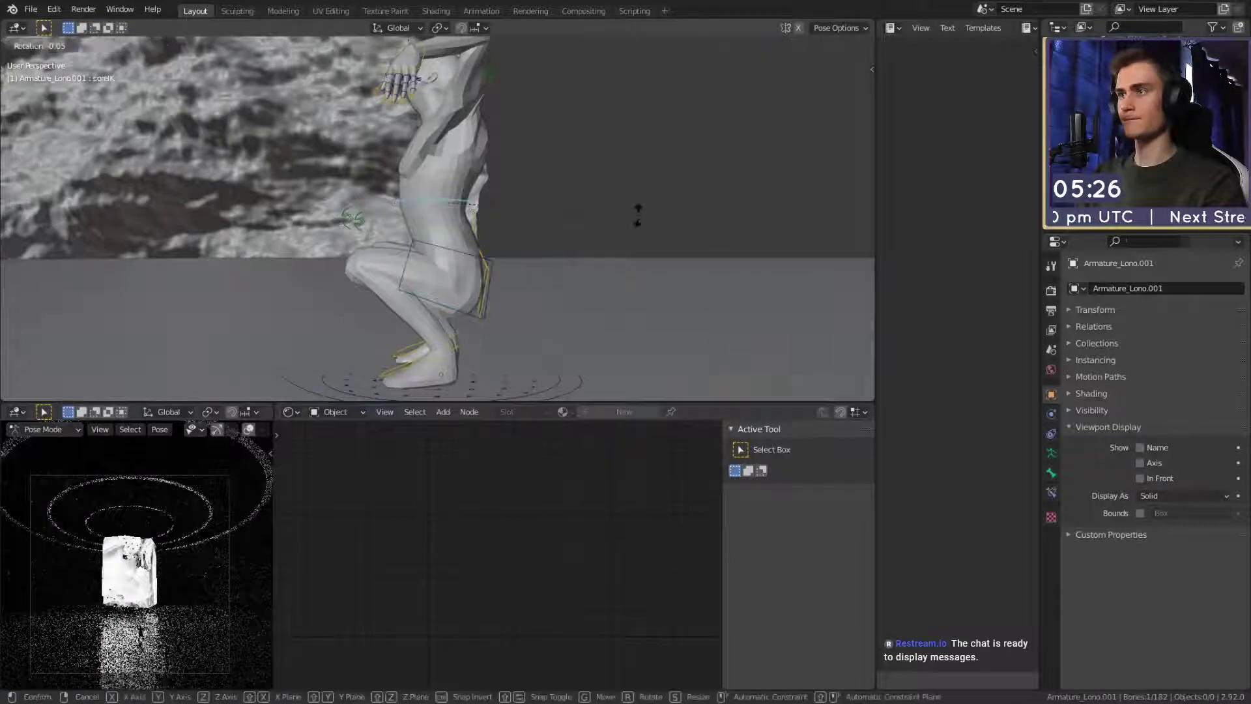
click(539, 111)
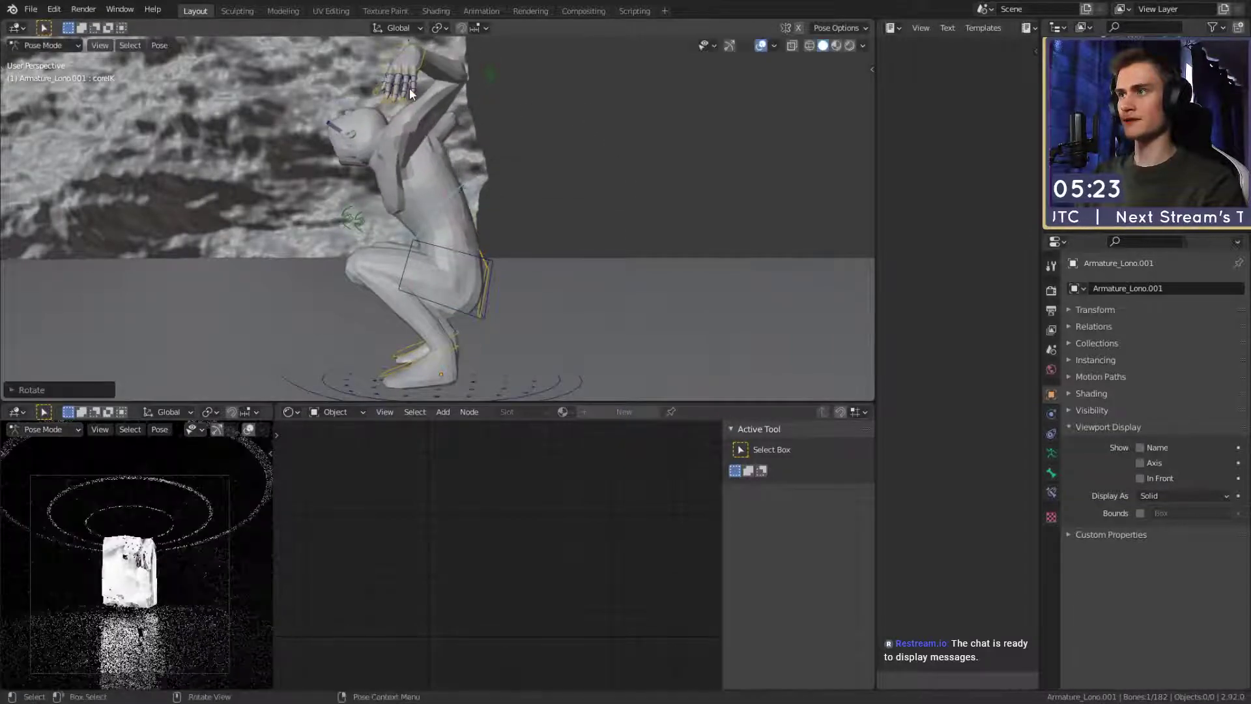
Lower the figure's left hand control from above the head toward the knees and reposition the armIK.L elbow target.
click(425, 65)
middle_drag(463, 89, 492, 112)
key(g)
click(408, 290)
middle_drag(516, 183, 471, 124)
click(417, 79)
key(g)
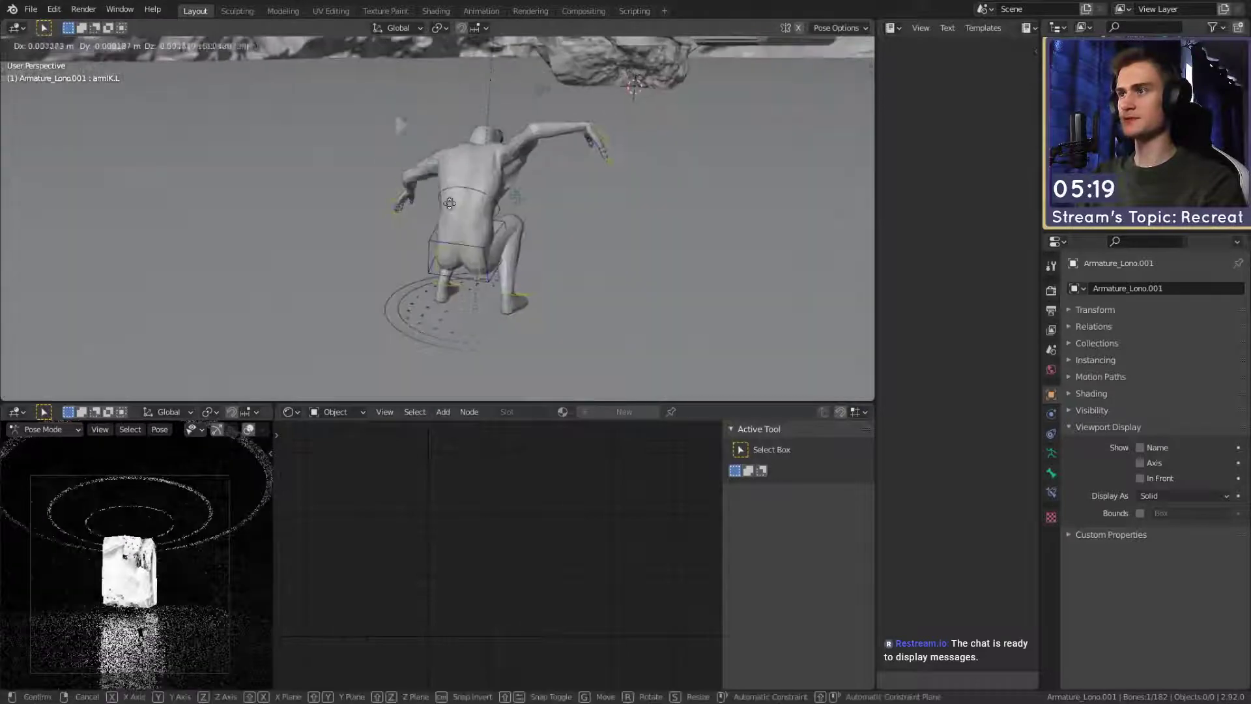
click(466, 260)
Move the handIK.L control in front of the knees and rotate it to turn the left hand.
middle_drag(490, 304, 599, 298)
click(320, 213)
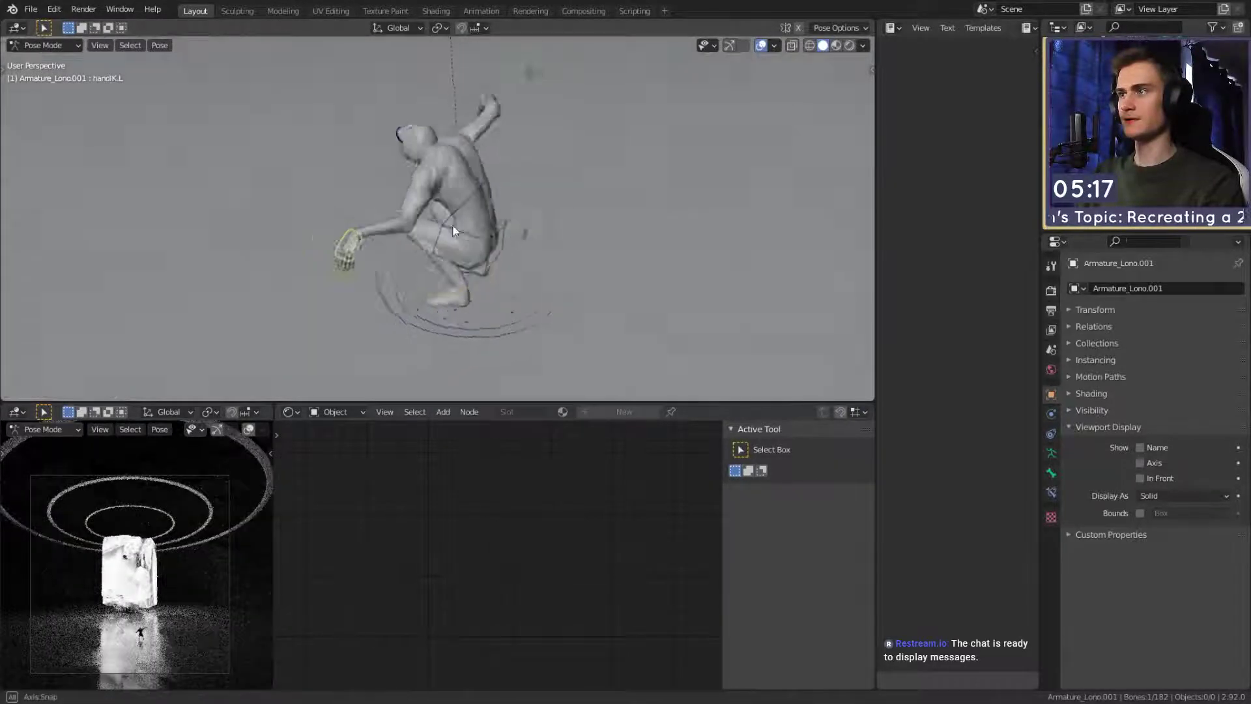
middle_drag(452, 224, 567, 286)
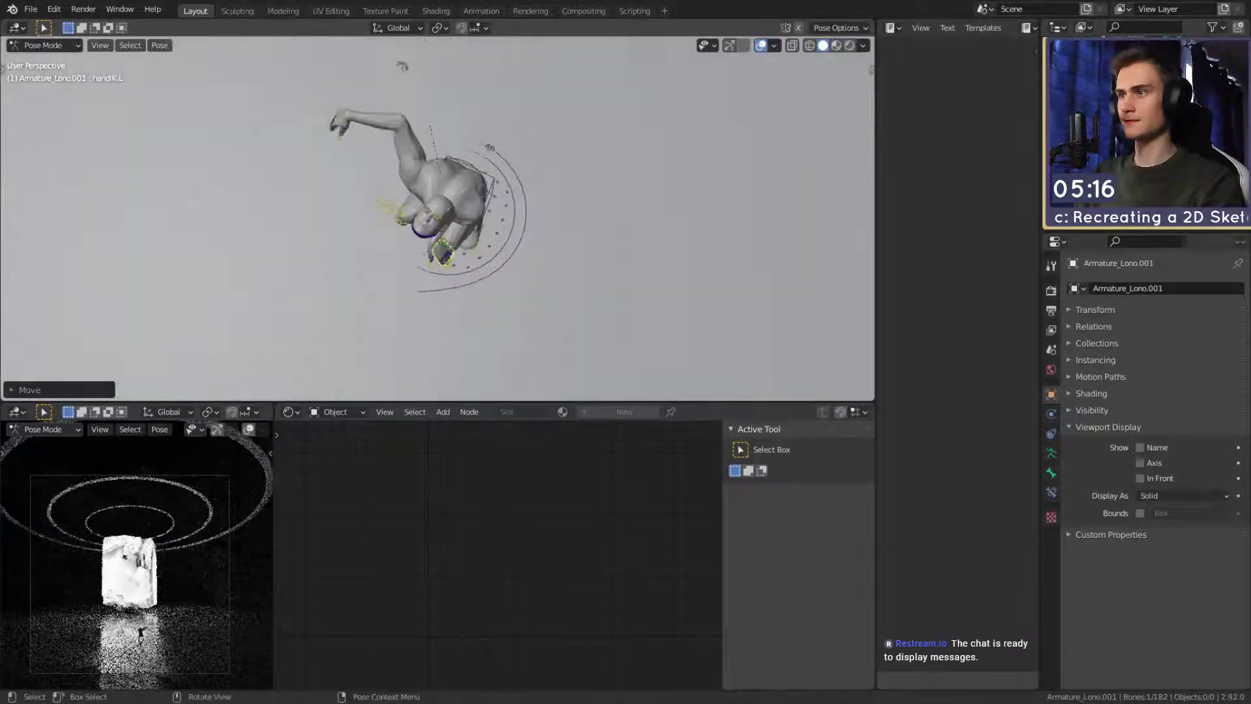
key(r)
click(358, 318)
middle_drag(364, 313, 595, 247)
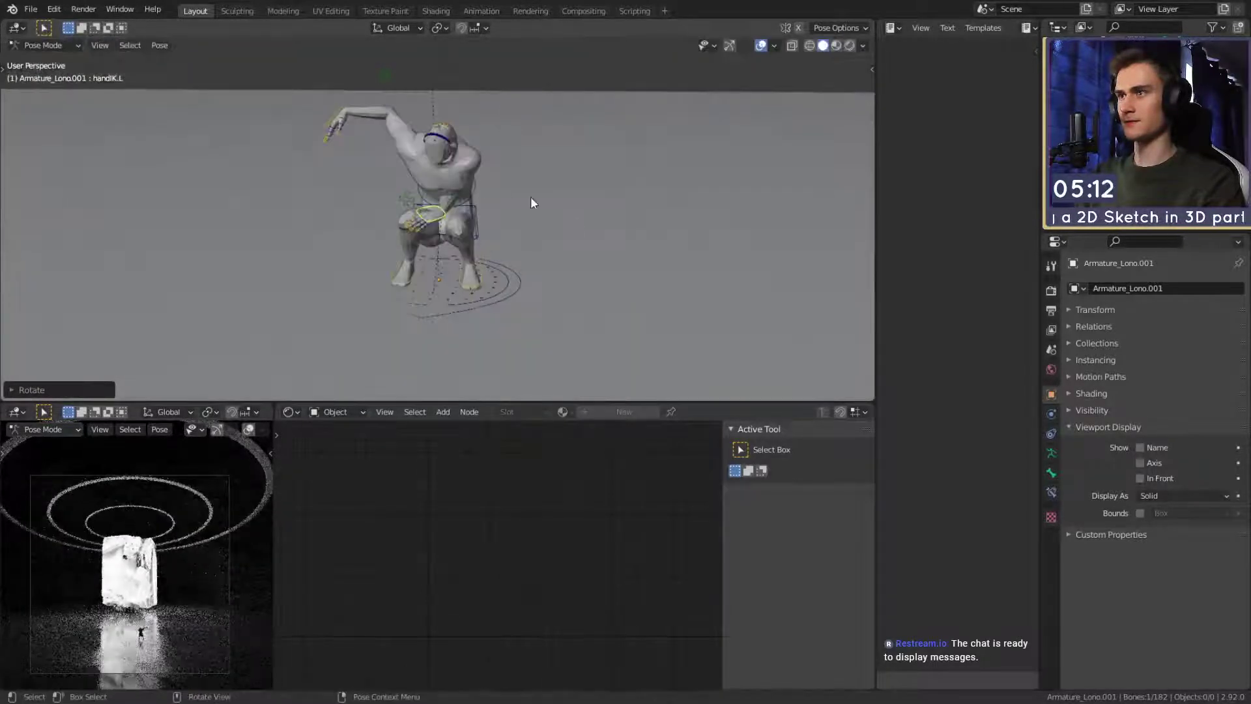
Move the armIK.L elbow target outward so that the left elbow points away from the body.
middle_drag(530, 197, 658, 228)
click(417, 215)
key(g)
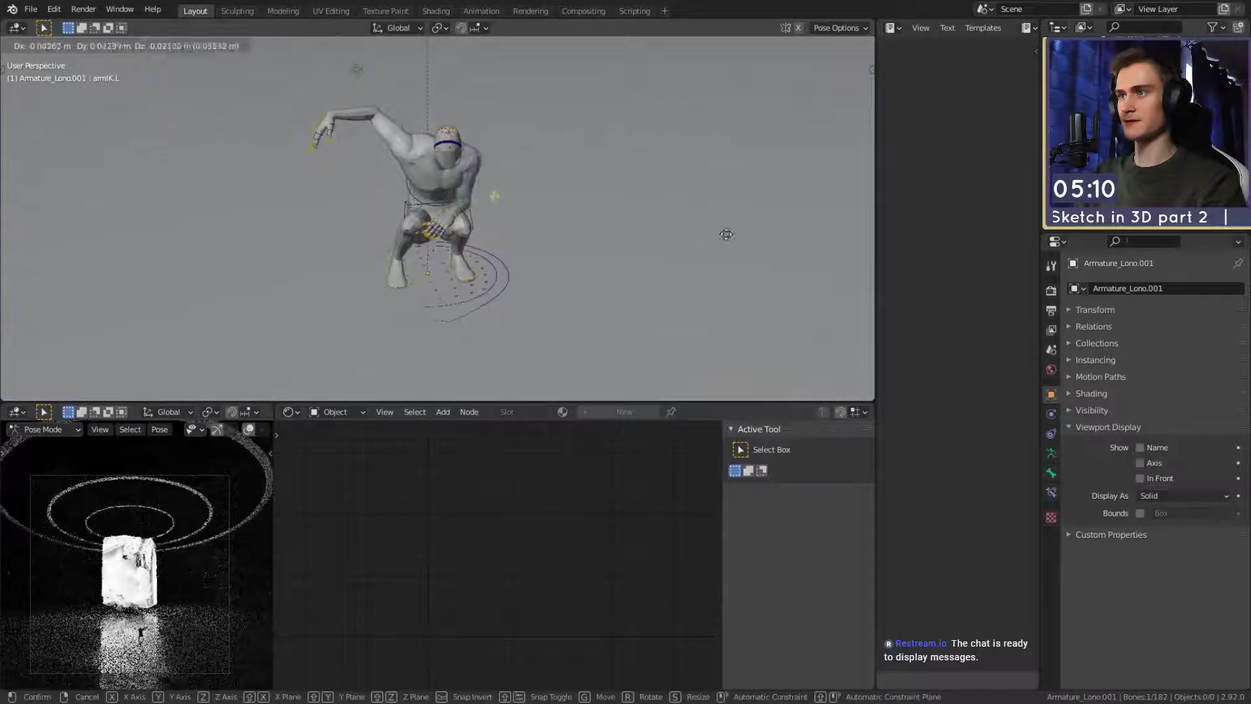
click(744, 245)
middle_drag(744, 245, 508, 267)
scroll(508, 246, up, 3)
click(407, 212)
key(g)
click(557, 216)
Reposition the legIK.L and right knee targets to adjust the direction of the crouching figure's knees.
click(446, 208)
key(g)
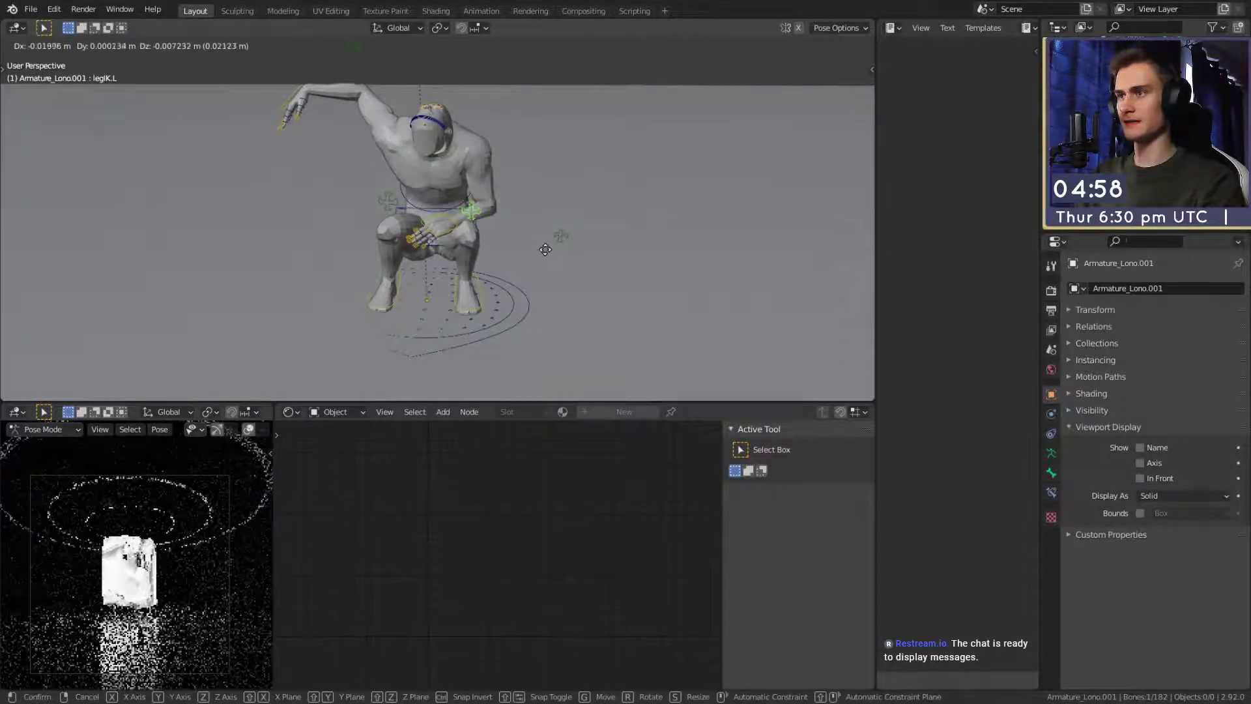
click(396, 216)
click(395, 209)
middle_drag(436, 222, 394, 290)
key(g)
click(439, 282)
Slide footIK.R across the floor toward the other foot and rotate it about the Z axis.
click(369, 289)
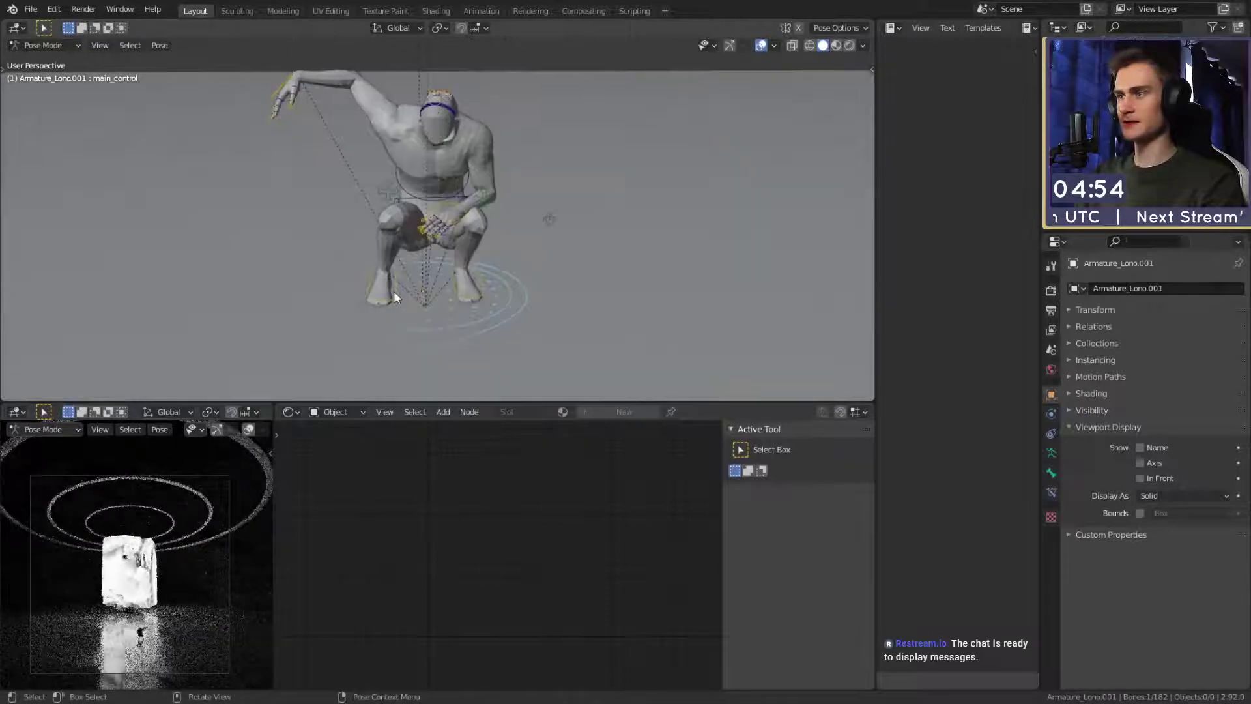
key(g)
key(shift+z)
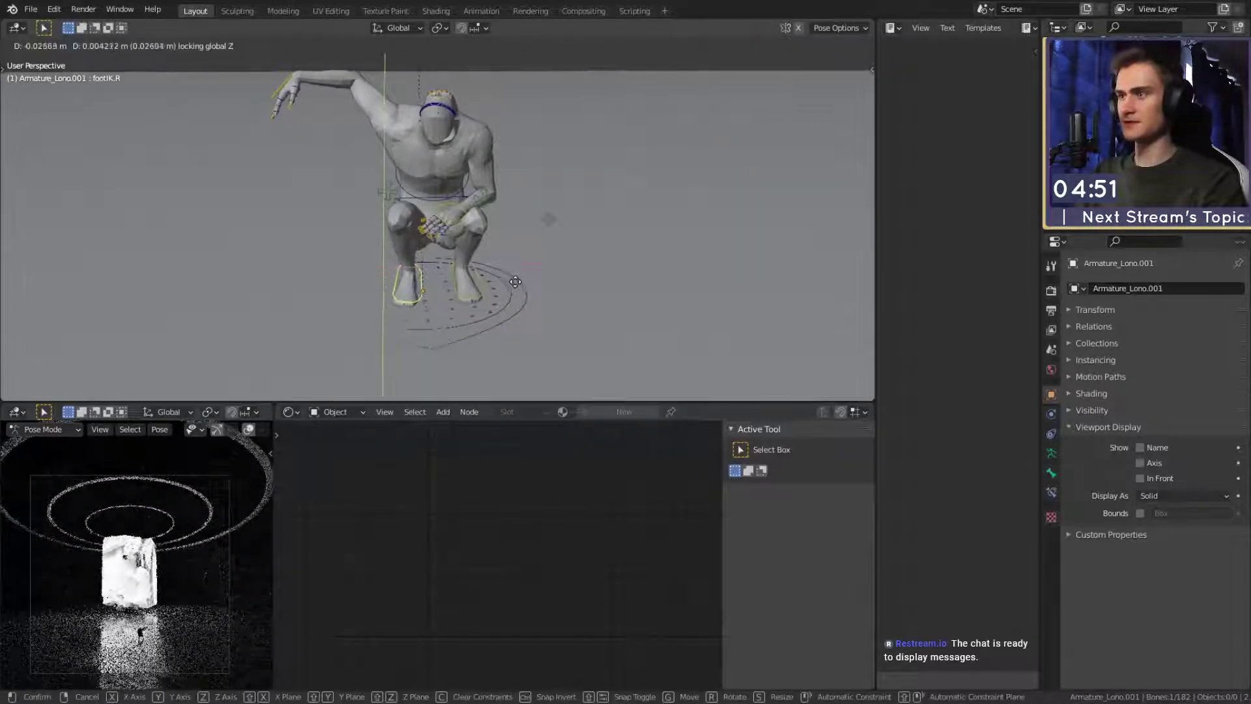
click(521, 281)
middle_drag(535, 271, 553, 295)
key(r)
key(z)
click(508, 308)
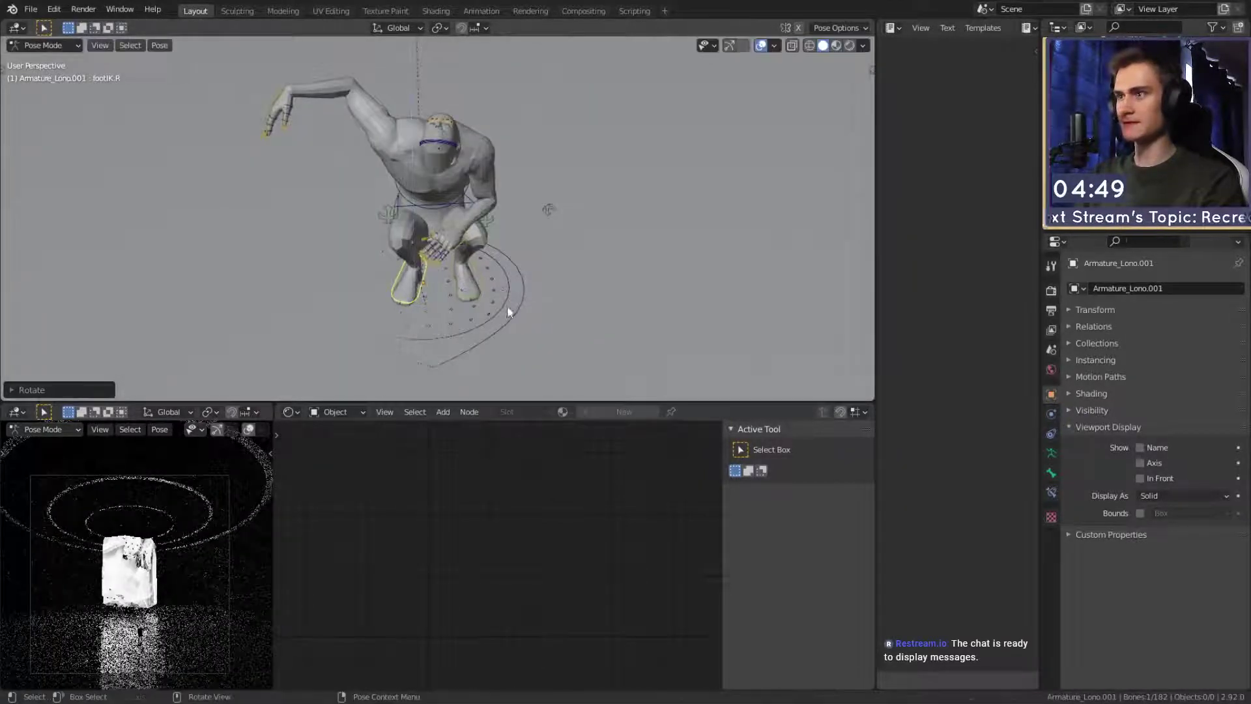
Slide footIK.L inward across the floor and rotate the left foot.
click(482, 277)
key(g)
key(shift+z)
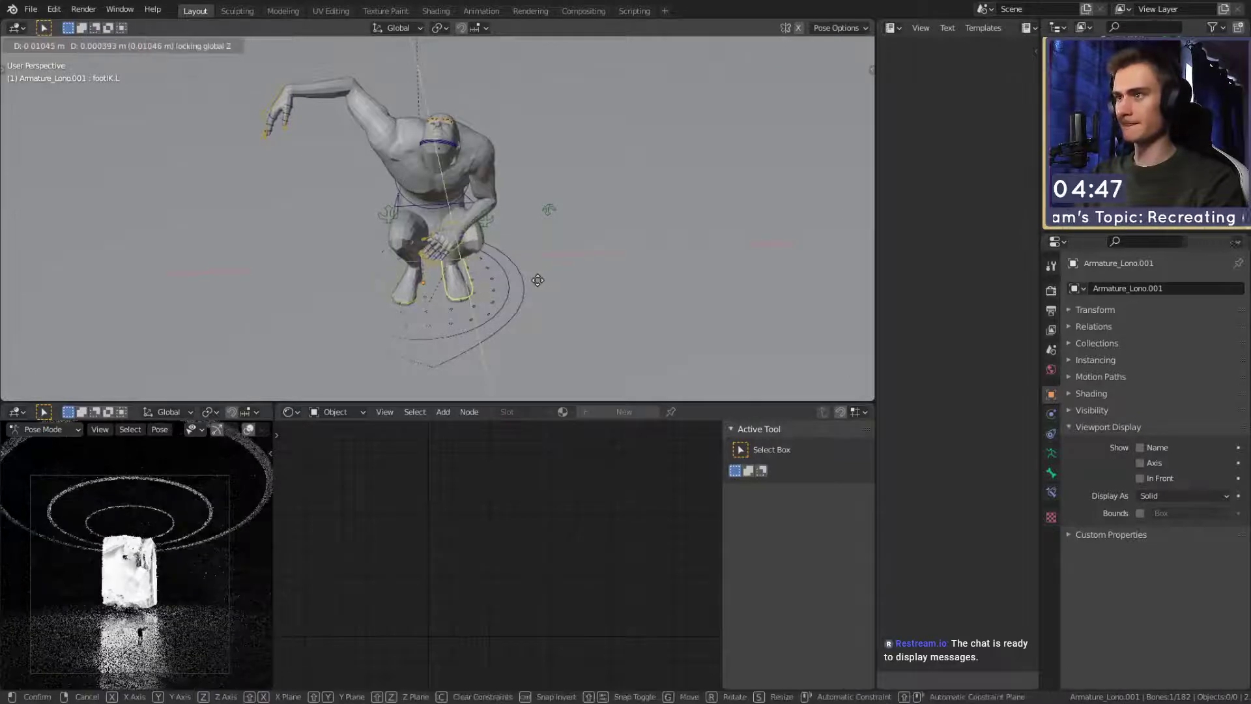
click(537, 280)
key(r)
click(546, 258)
Rotate the left hand control and move the hand closer to the left knee.
middle_drag(512, 239, 464, 228)
click(391, 209)
middle_drag(391, 209, 285, 116)
key(r)
click(471, 162)
key(g)
click(512, 203)
Lower the raised handIK.R control to in front of the knees and rotate the right hand.
click(234, 82)
scroll(287, 117, down, 3)
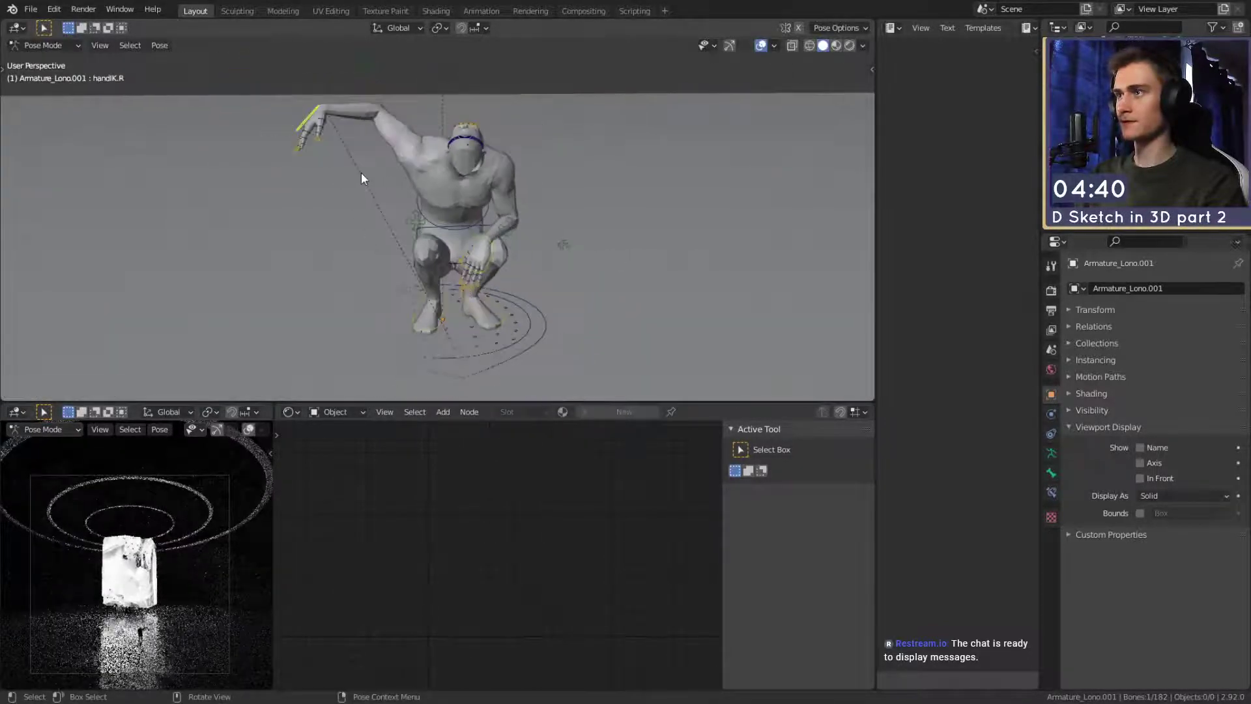
middle_drag(362, 174, 456, 189)
key(g)
click(521, 244)
middle_drag(521, 244, 606, 327)
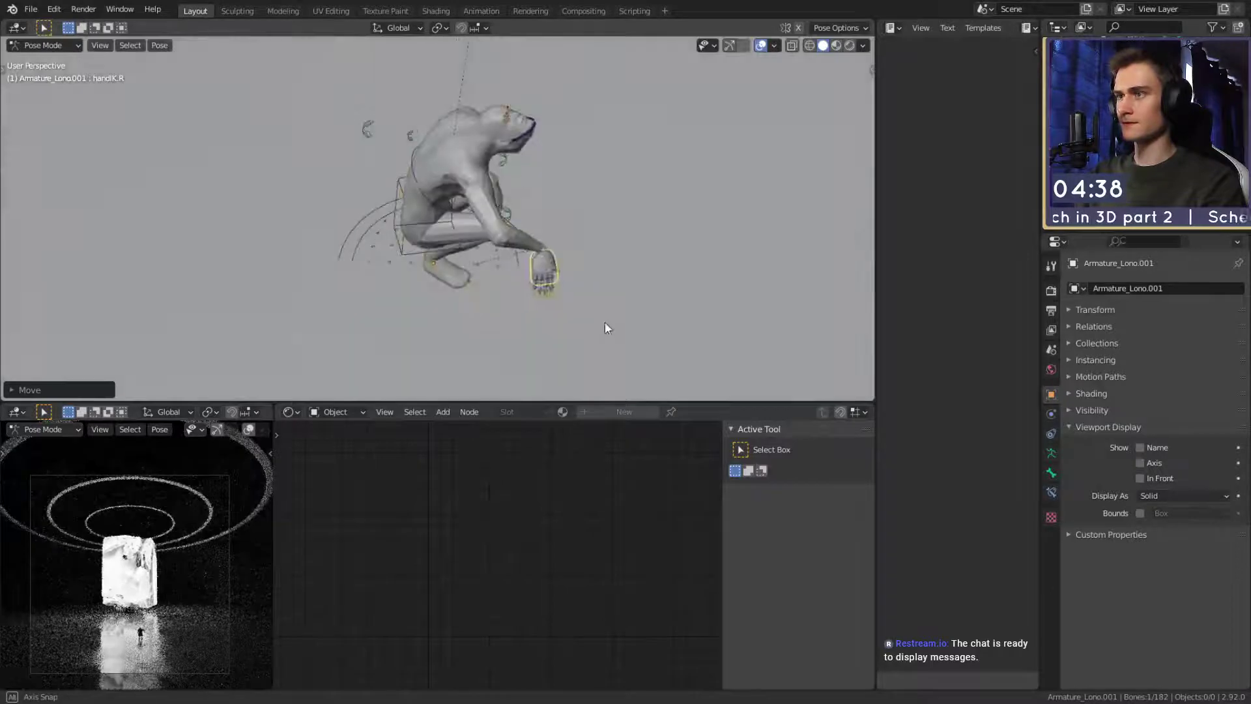
key(r)
click(641, 195)
middle_drag(641, 195, 568, 185)
key(r)
click(609, 157)
Move the armIK.R elbow target outward so that the right elbow spreads away from the torso.
scroll(560, 176, down, 2)
click(394, 97)
middle_drag(394, 96, 404, 163)
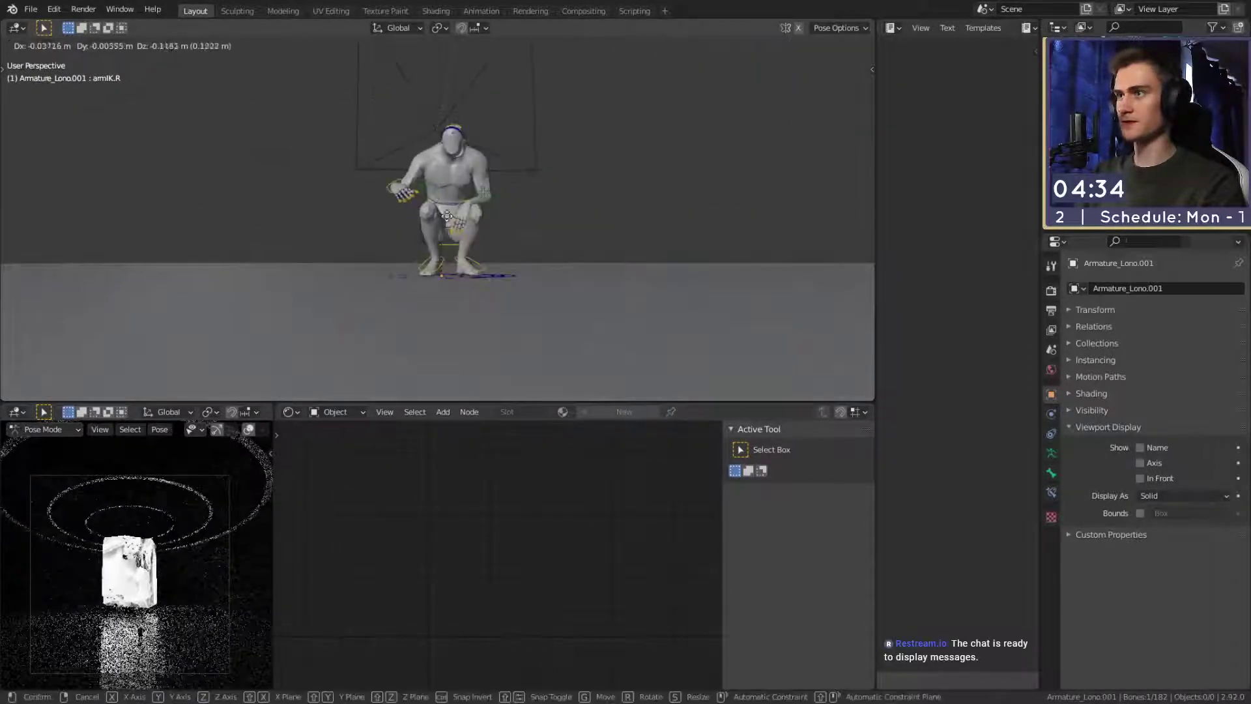
key(g)
click(365, 179)
scroll(364, 180, up, 4)
click(327, 155)
middle_drag(327, 155, 538, 239)
middle_drag(391, 163, 472, 196)
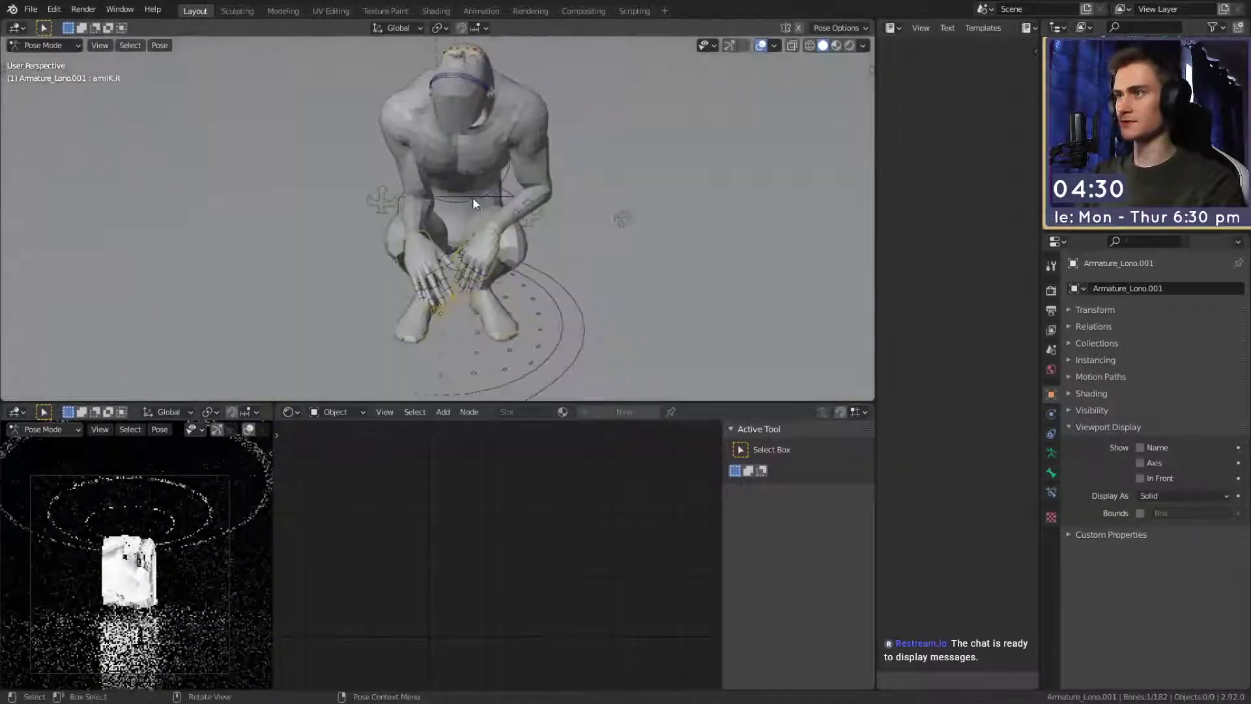
click(396, 194)
key(g)
click(400, 194)
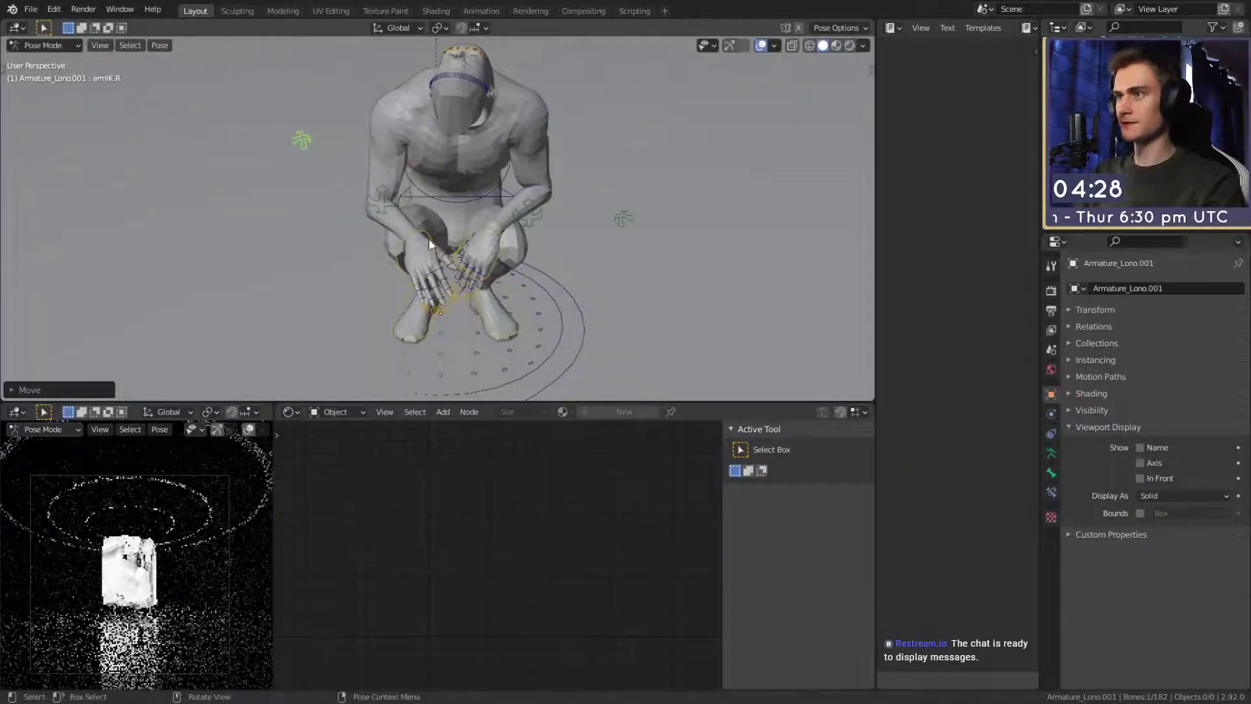
Rotate and reposition the right hand control to refine how the hand hangs between the knees.
click(429, 238)
middle_drag(471, 232, 597, 190)
key(r)
click(427, 228)
key(g)
click(545, 200)
key(r)
click(527, 272)
Adjust the hand position at the knees and shift the armIK.R elbow target.
middle_drag(526, 272, 547, 236)
click(487, 291)
click(419, 253)
key(g)
click(477, 252)
click(569, 229)
key(g)
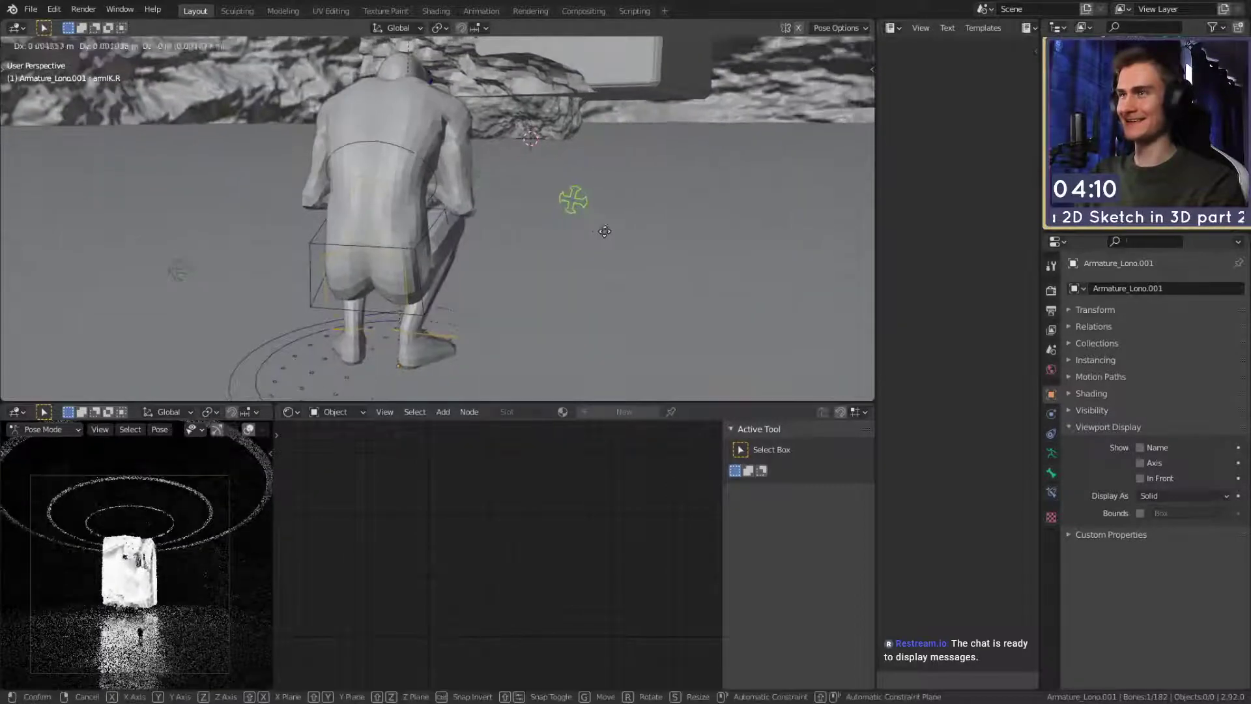
click(605, 231)
Move the head_track control so that the figure's head looks toward the stone block, and check the figure in the camera preview.
scroll(541, 173, down, 4)
shift+middle_drag(541, 173, 565, 271)
click(469, 161)
mouse_move(569, 167)
middle_down()
mouse_move(521, 182)
mouse_move(557, 172)
middle_up()
key(g)
click(549, 268)
scroll(549, 268, down, 3)
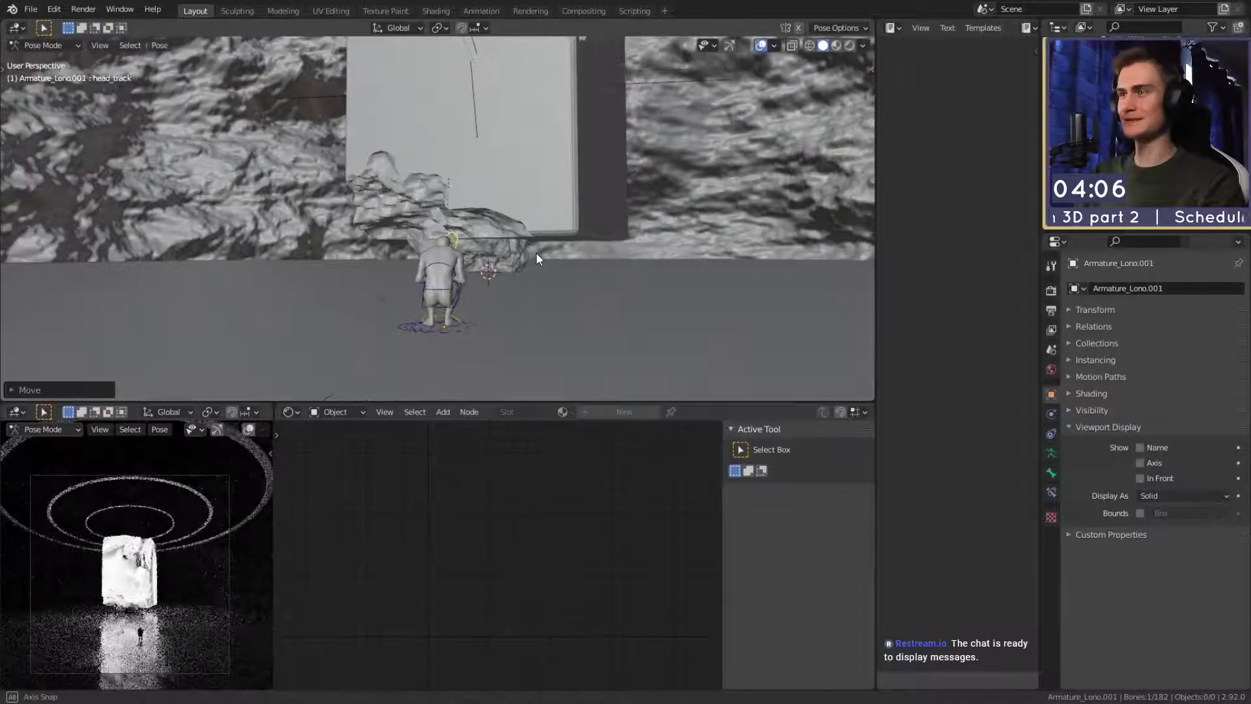
middle_drag(537, 253, 501, 232)
key(g)
click(545, 247)
scroll(552, 280, up, 4)
scroll(573, 264, up, 3)
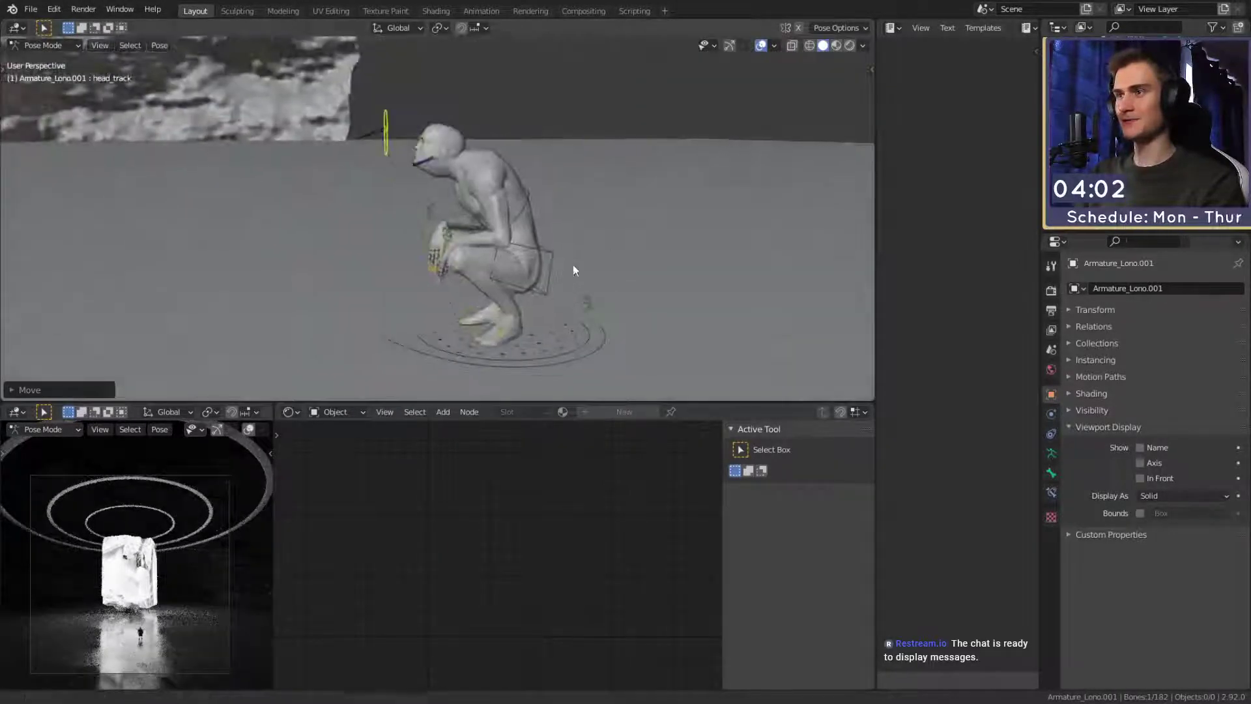
scroll(172, 577, up, 6)
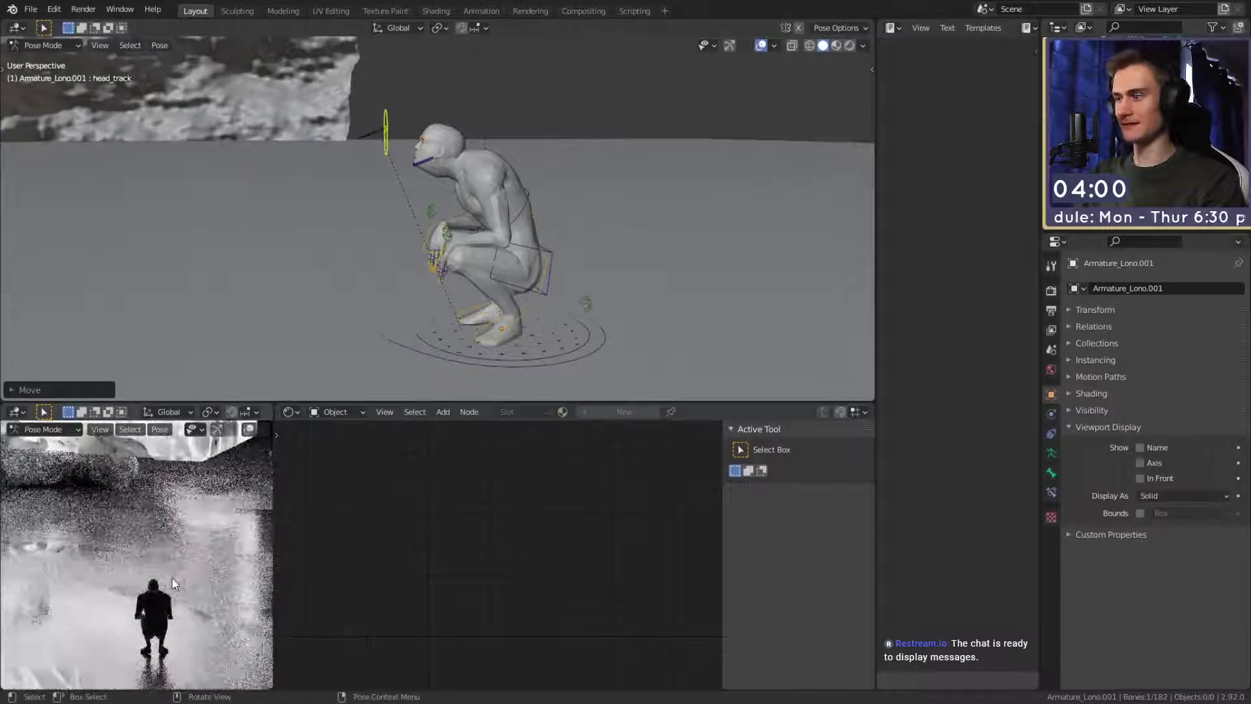
Rotate the neck_1 bone about the global X axis to adjust the lean of the neck.
shift+middle_drag(565, 280, 689, 257)
middle_drag(549, 185, 519, 206)
key(ctrl+Tab)
key(ctrl+Tab)
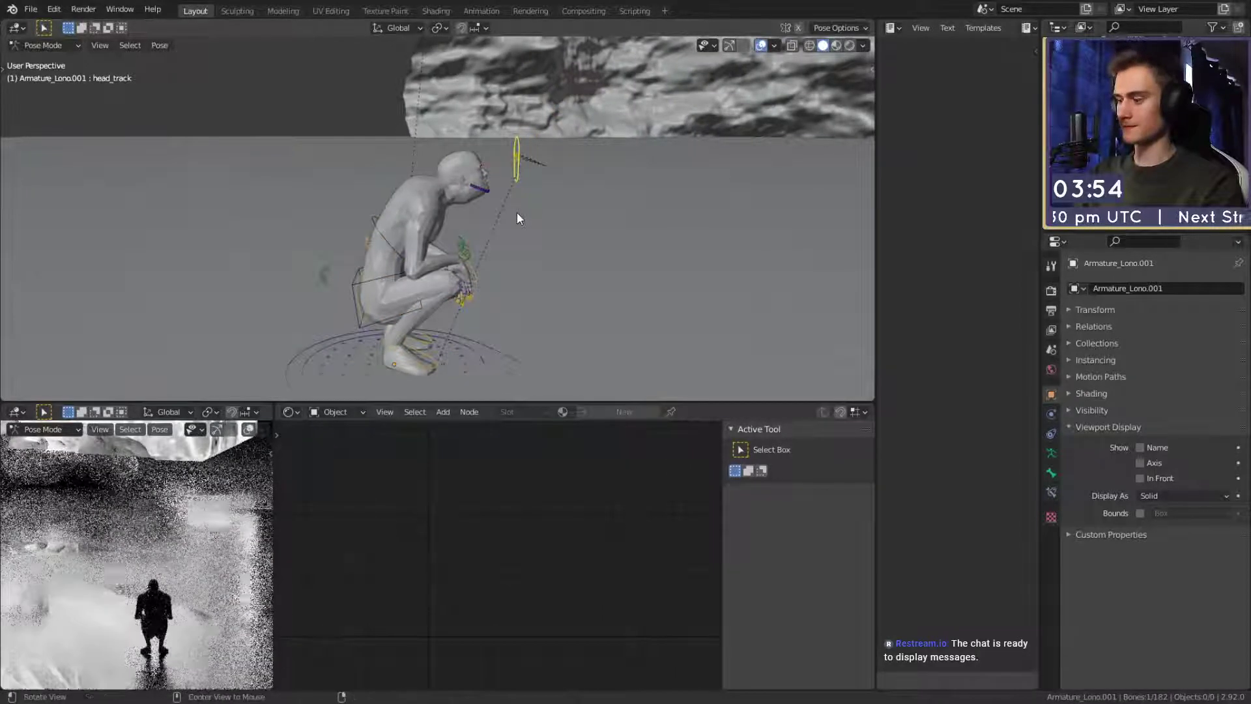
scroll(471, 194, up, 5)
click(501, 187)
key(r)
key(x)
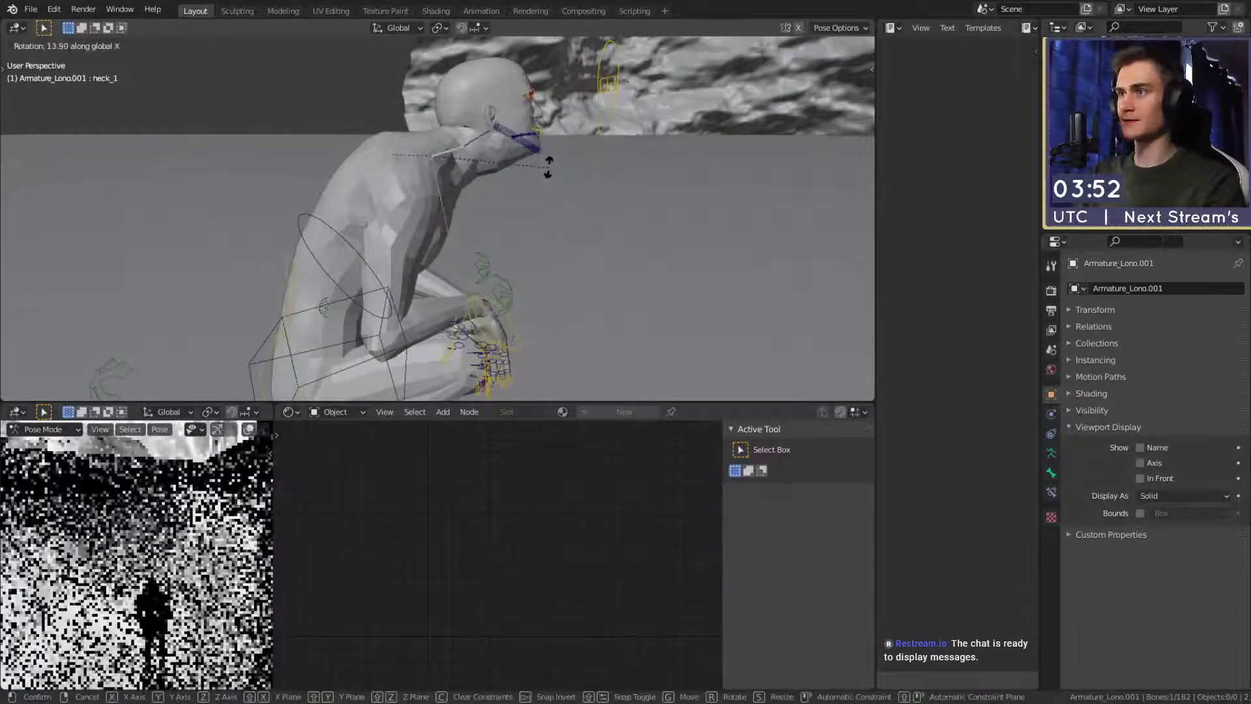
click(535, 142)
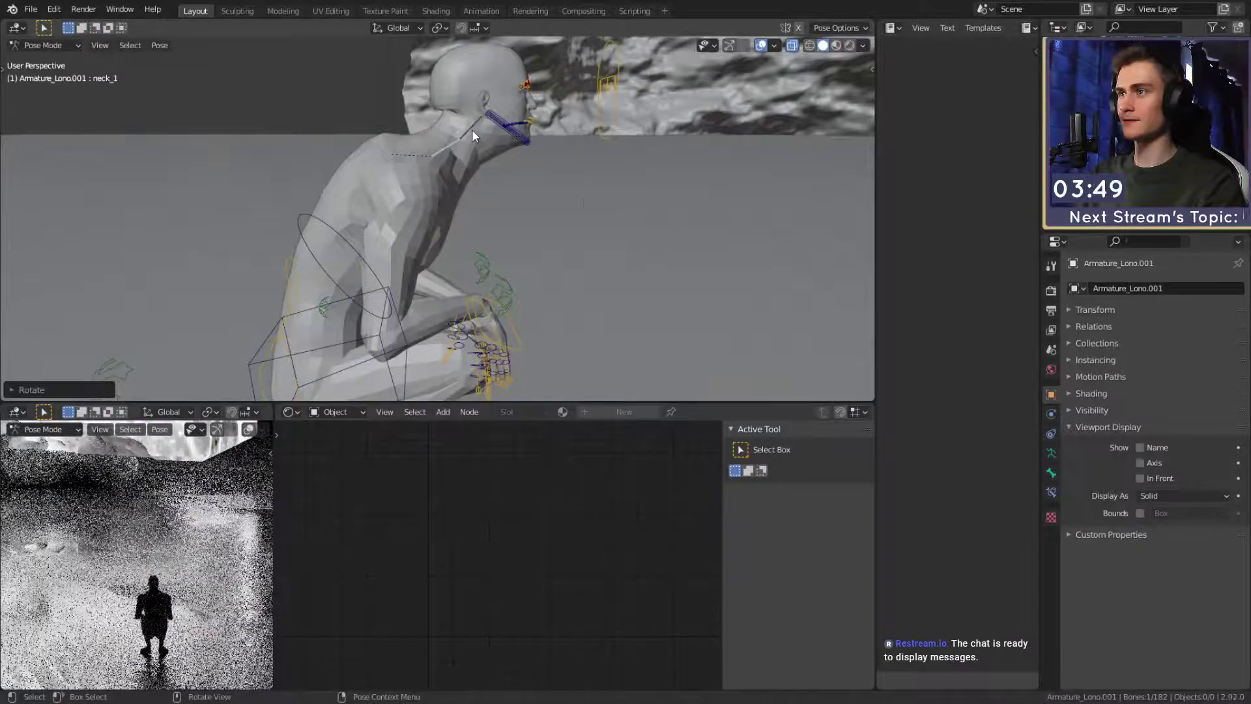
Rotate the neck_2 bone to refine the head's posture and return the armature to Object Mode.
click(471, 129)
key(ctrl+Tab)
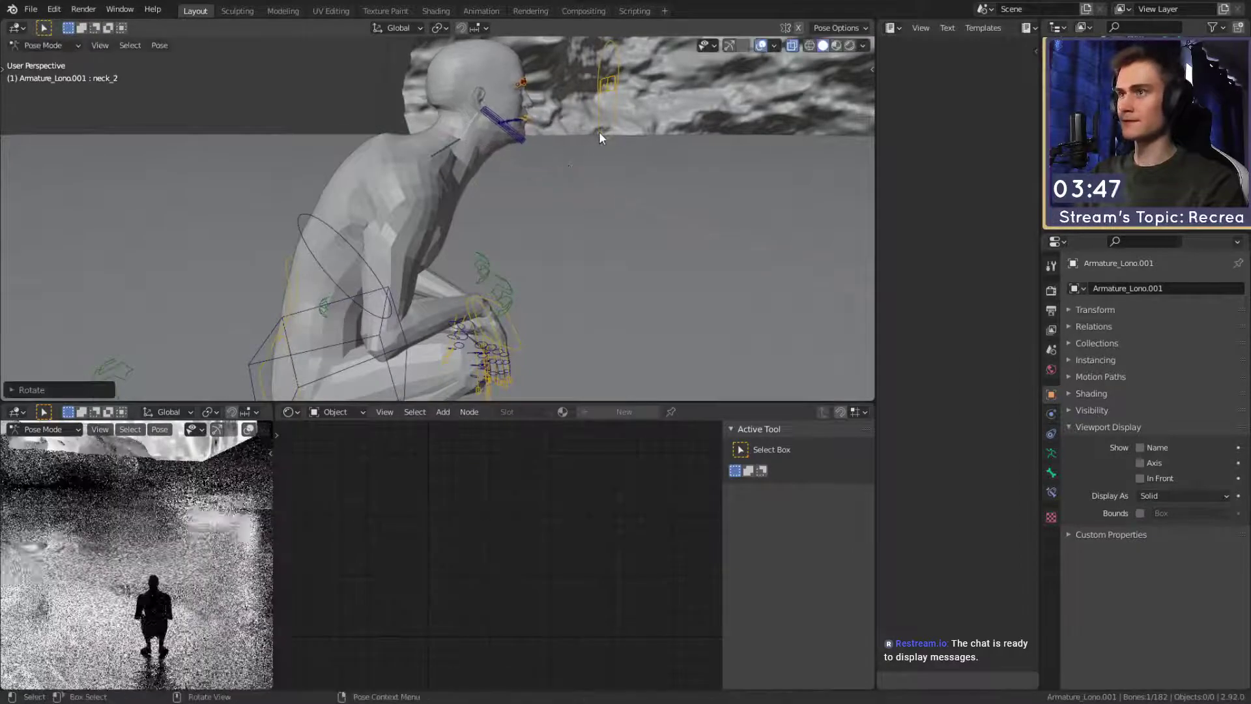
click(615, 142)
click(608, 139)
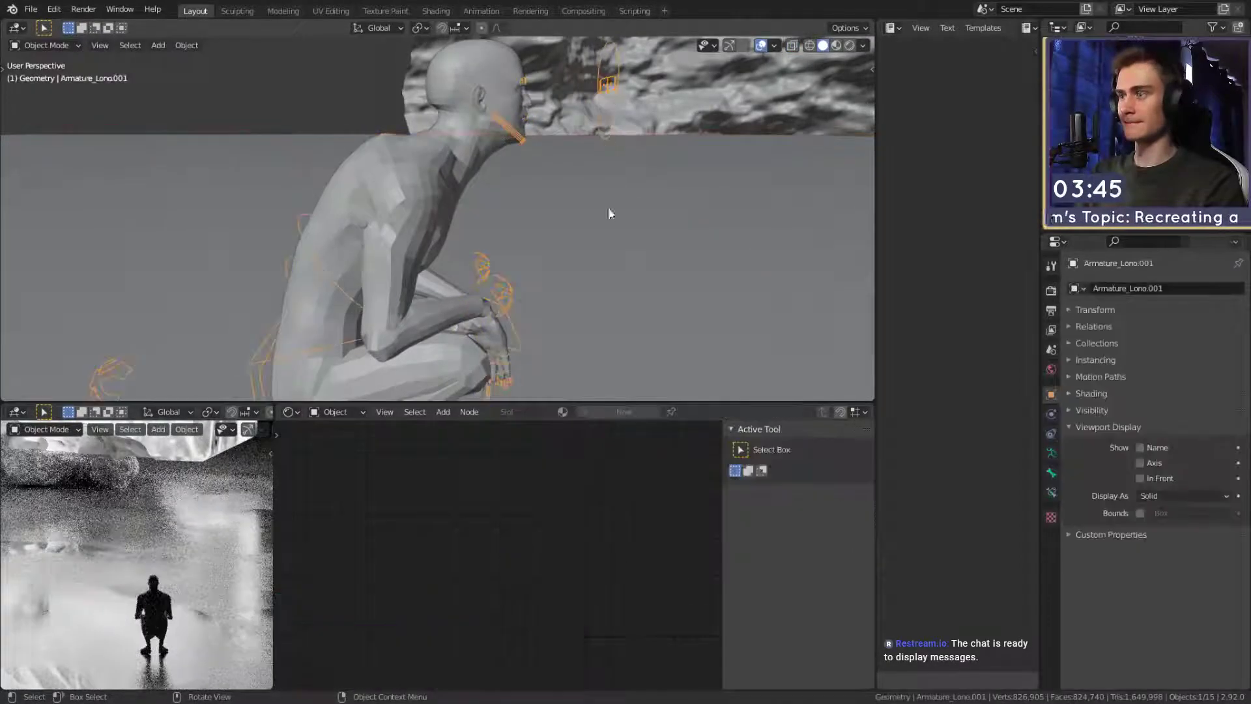
scroll(606, 208, down, 2)
middle_drag(605, 208, 619, 291)
key(ctrl+Tab)
key(r)
click(625, 174)
key(ctrl+Tab)
Rotate the whole armature about the global Z axis so that the crouching figure turns partly sideways.
scroll(573, 205, down, 7)
scroll(568, 210, down, 6)
scroll(514, 267, up, 6)
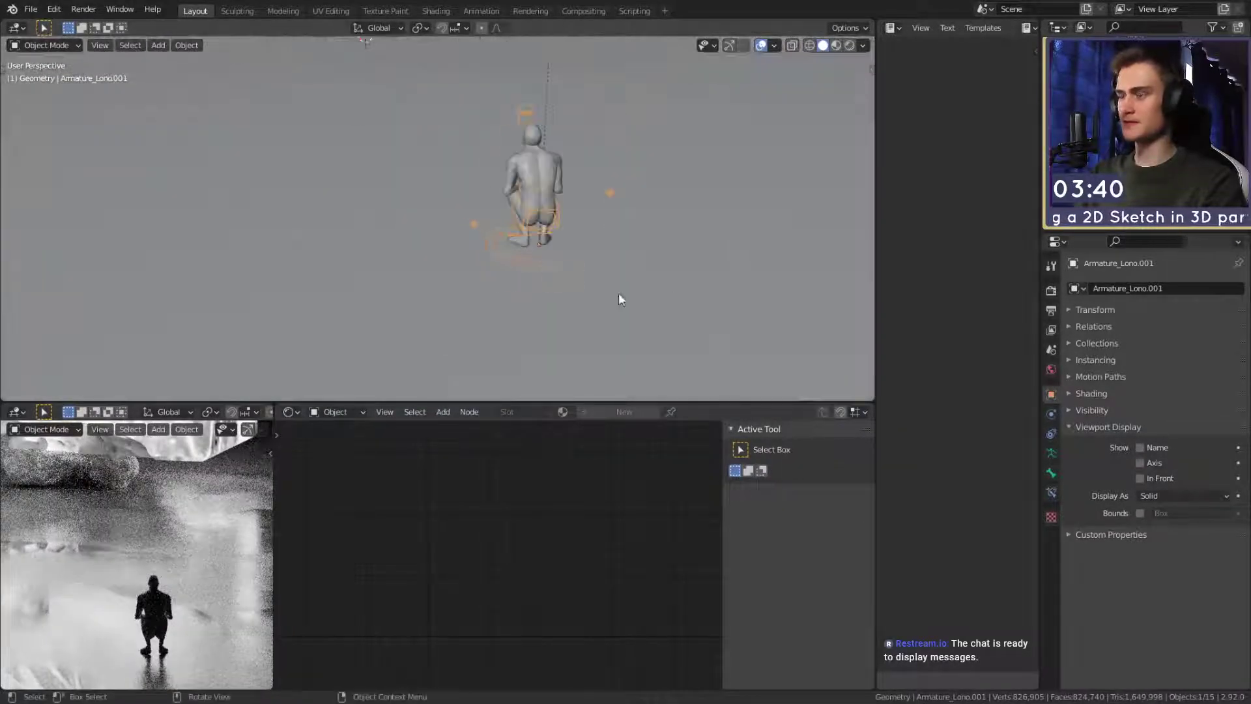
key(r)
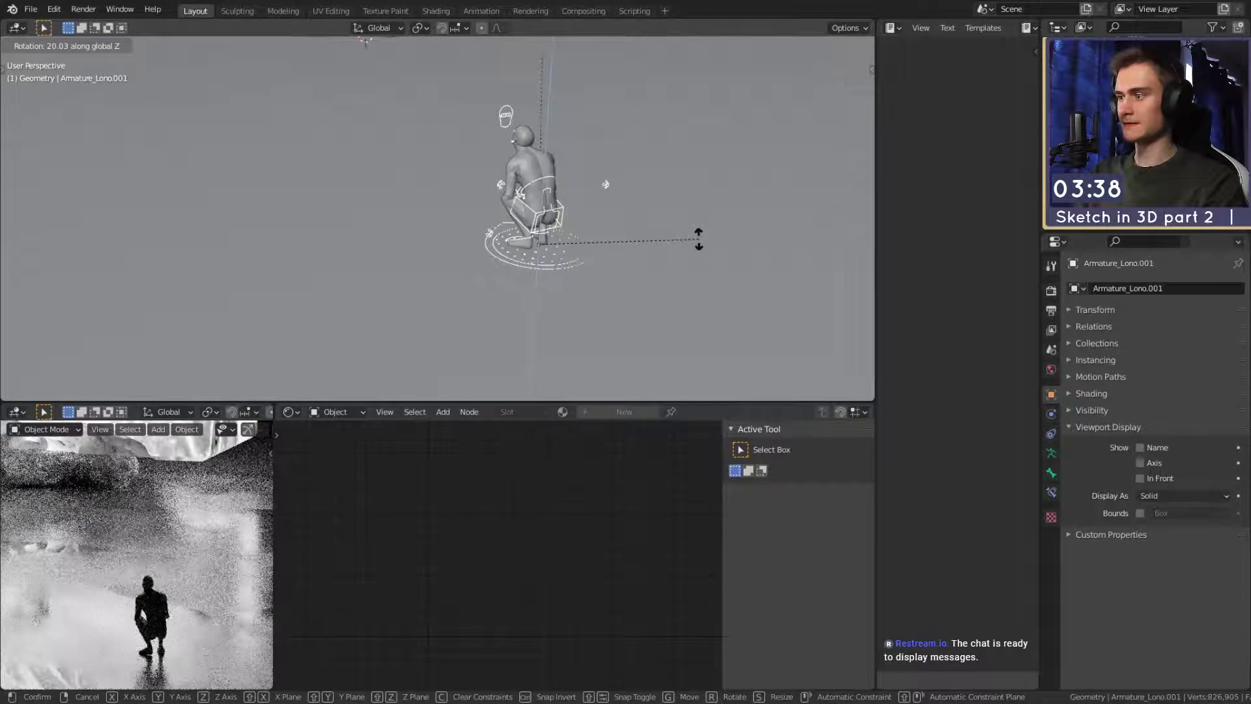
click(677, 196)
middle_drag(615, 265, 579, 219)
scroll(579, 219, up, 5)
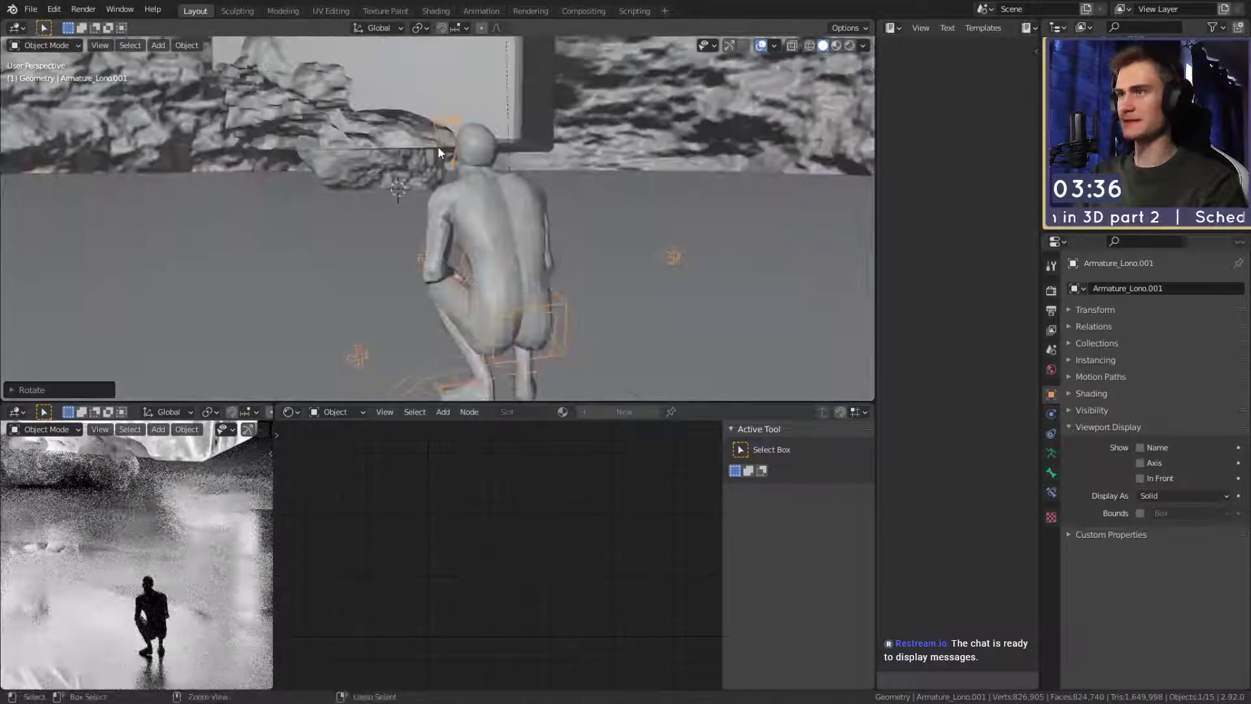
Move the head_track control in Pose Mode to redirect the figure's gaze, then return to Object Mode.
key(ctrl+Tab)
middle_drag(524, 168, 550, 162)
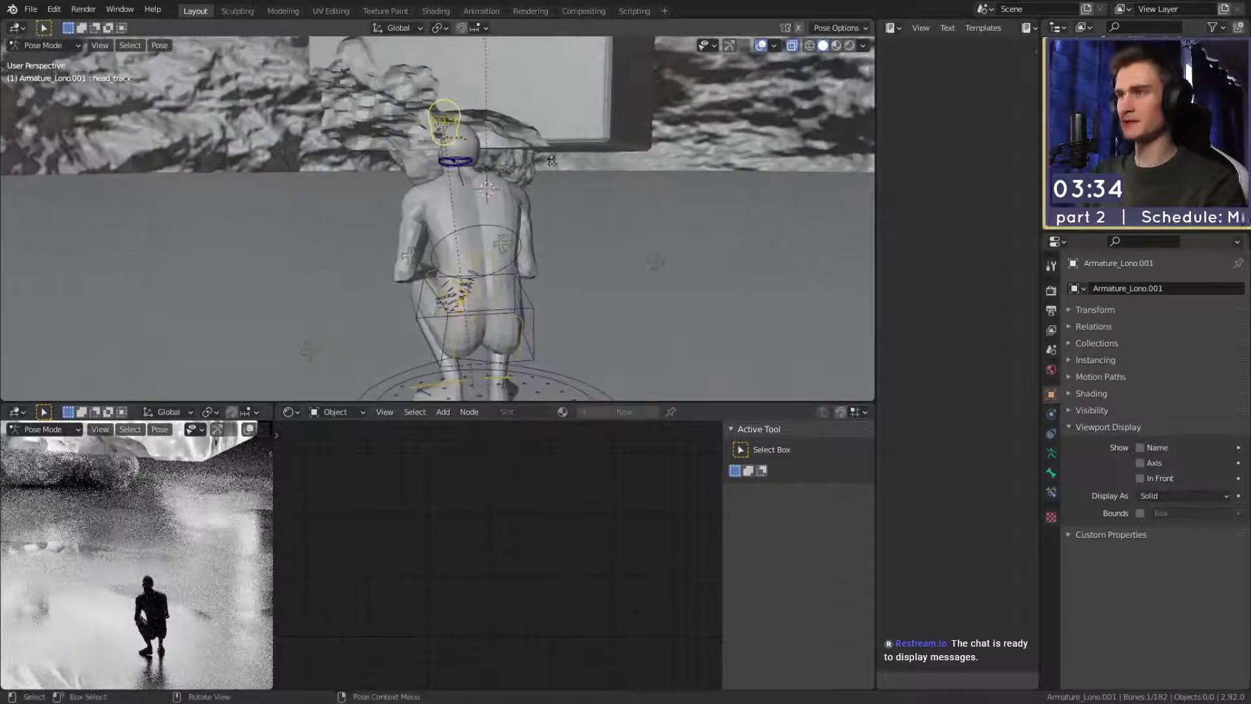
key(g)
click(547, 197)
key(ctrl+Tab)
Check the crouching figure's placement in the camera preview and save the Blender file.
scroll(548, 263, down, 5)
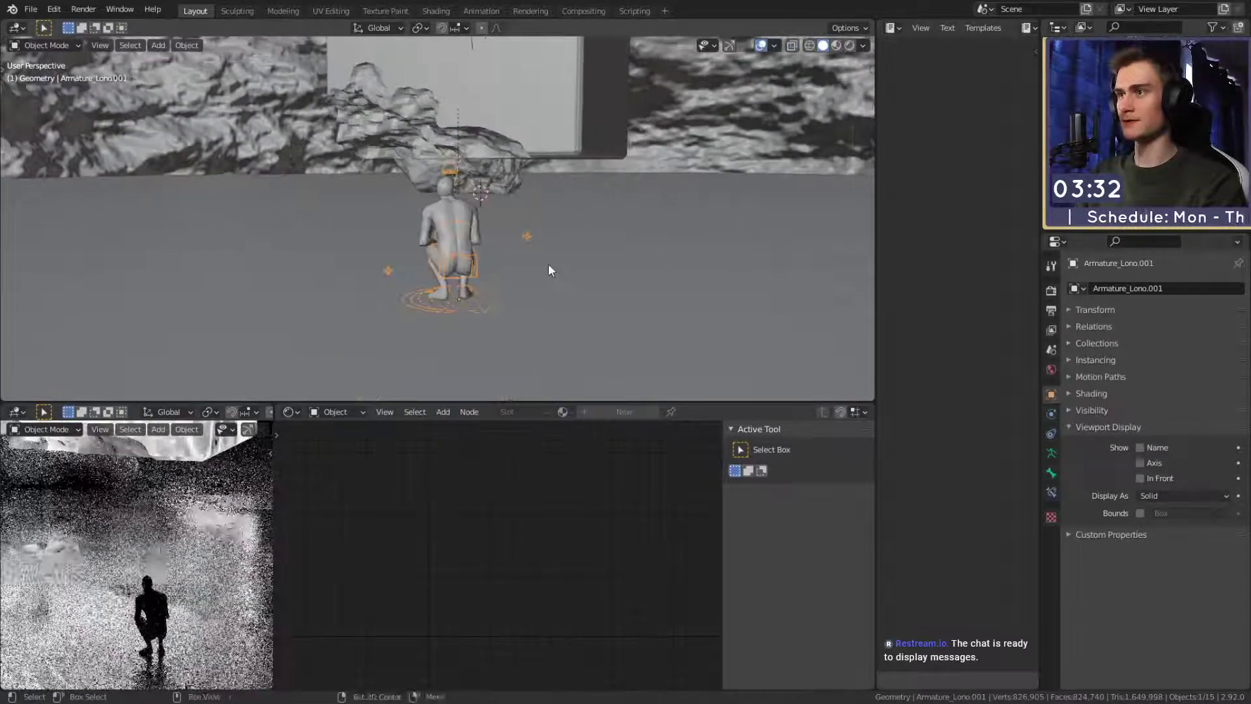
middle_drag(549, 264, 460, 247)
scroll(501, 263, down, 7)
scroll(177, 586, down, 6)
scroll(459, 265, up, 6)
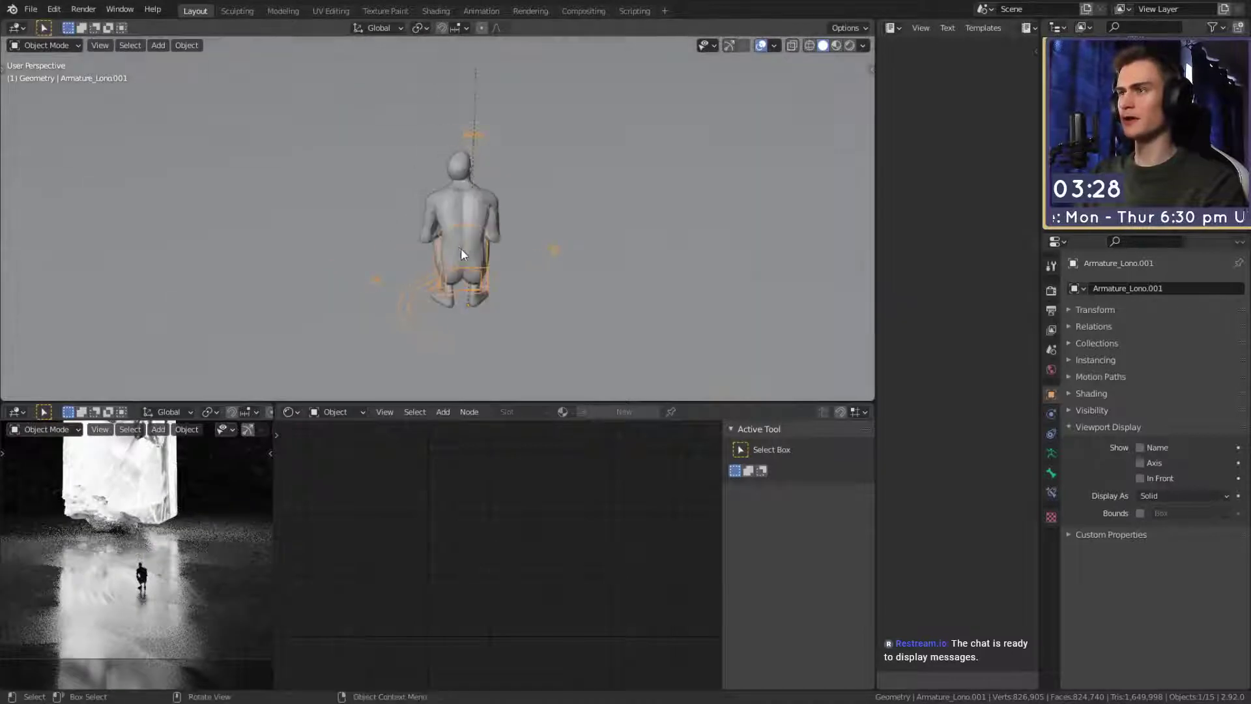
scroll(469, 247, down, 4)
click(31, 10)
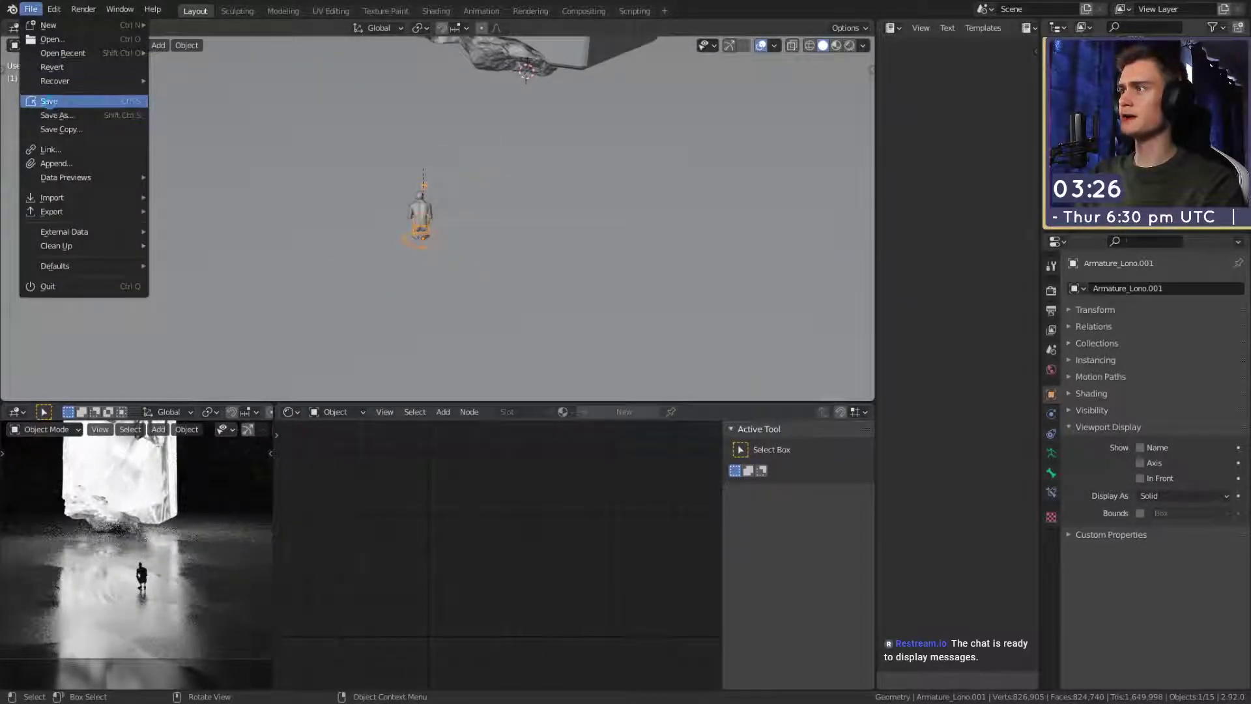
click(49, 103)
Import a standing human figure model into the cave scene.
scroll(423, 271, down, 3)
middle_drag(424, 271, 451, 274)
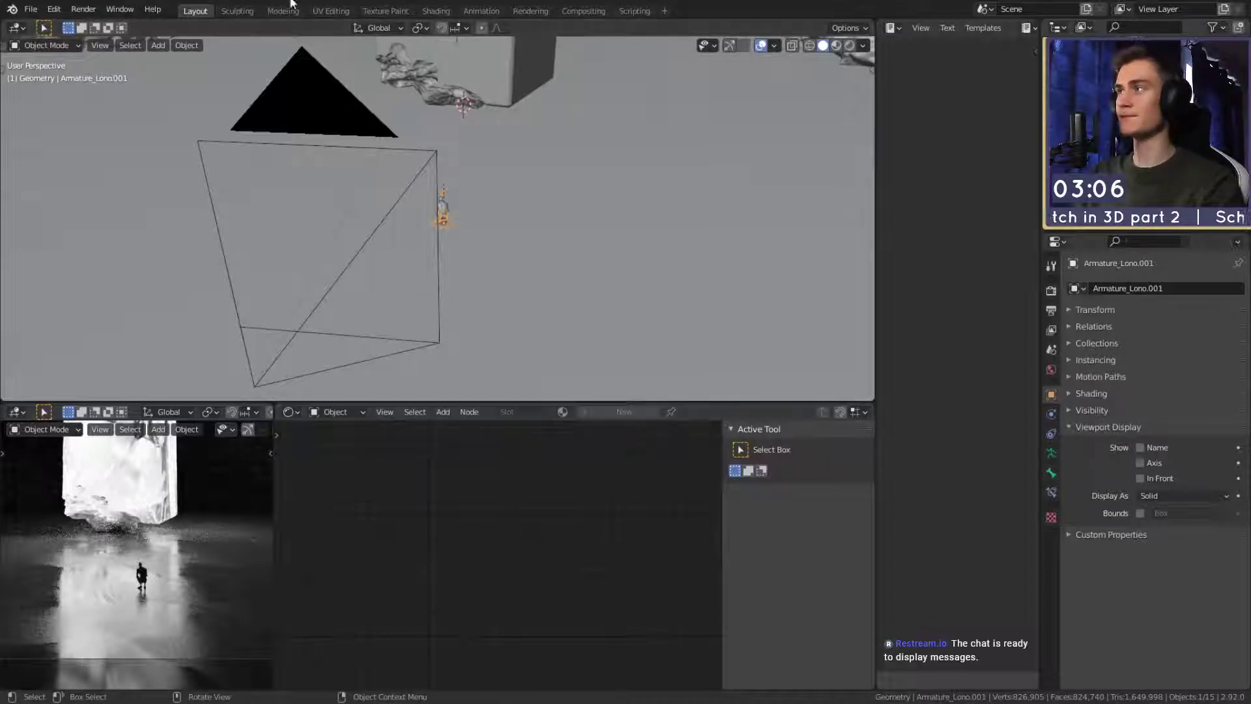
click(31, 10)
mouse_move(74, 201)
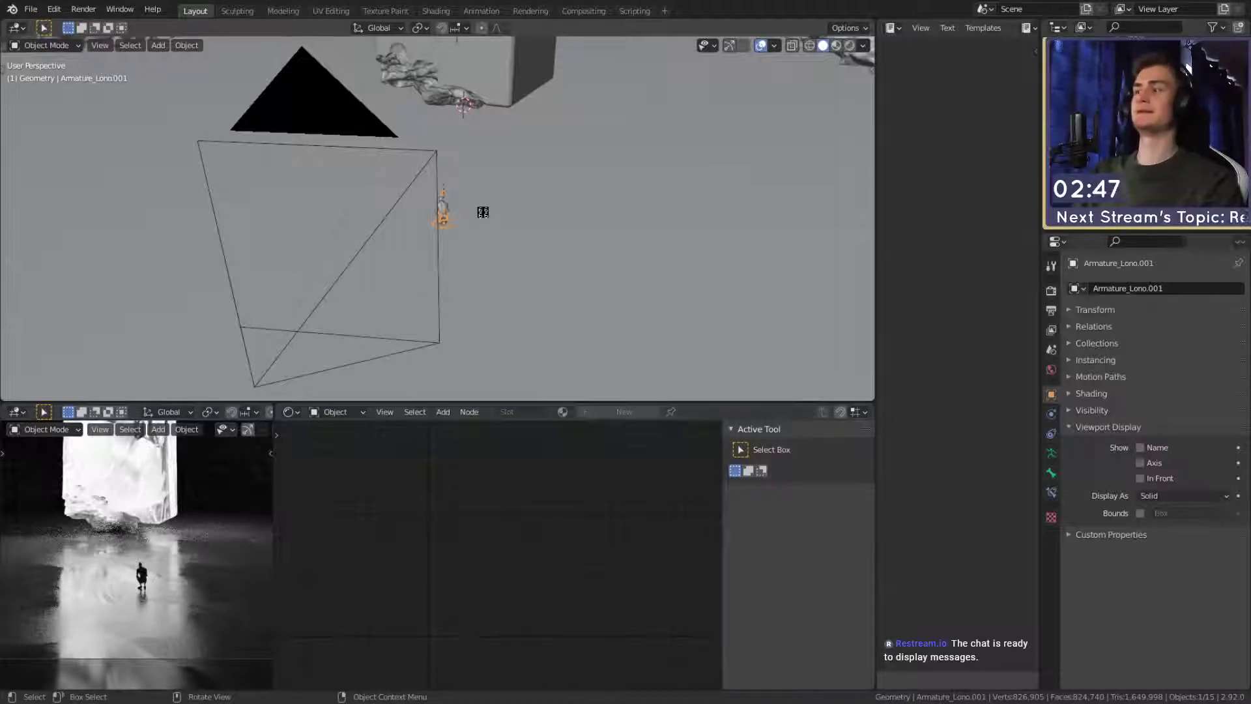
Scale down the oversized imported standing figure.
scroll(482, 211, down, 7)
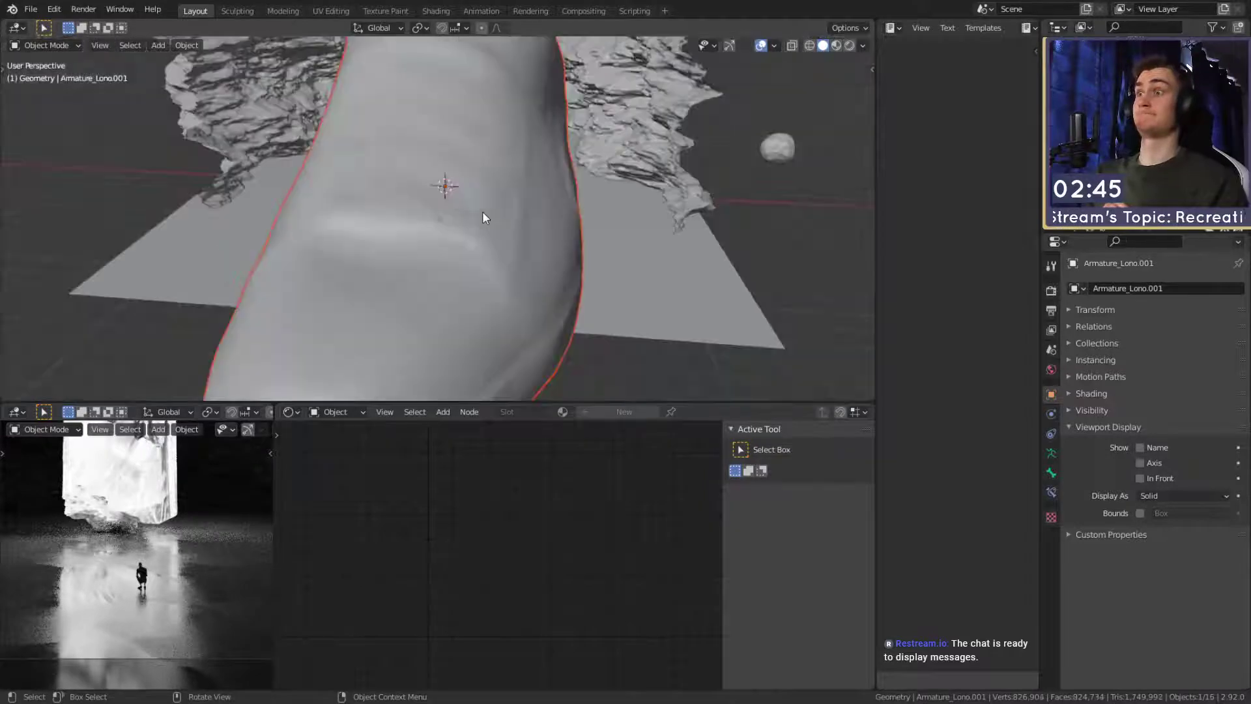
scroll(487, 162, down, 14)
middle_drag(487, 164, 519, 248)
scroll(506, 234, up, 4)
key(s)
click(439, 298)
shift+middle_drag(439, 298, 446, 198)
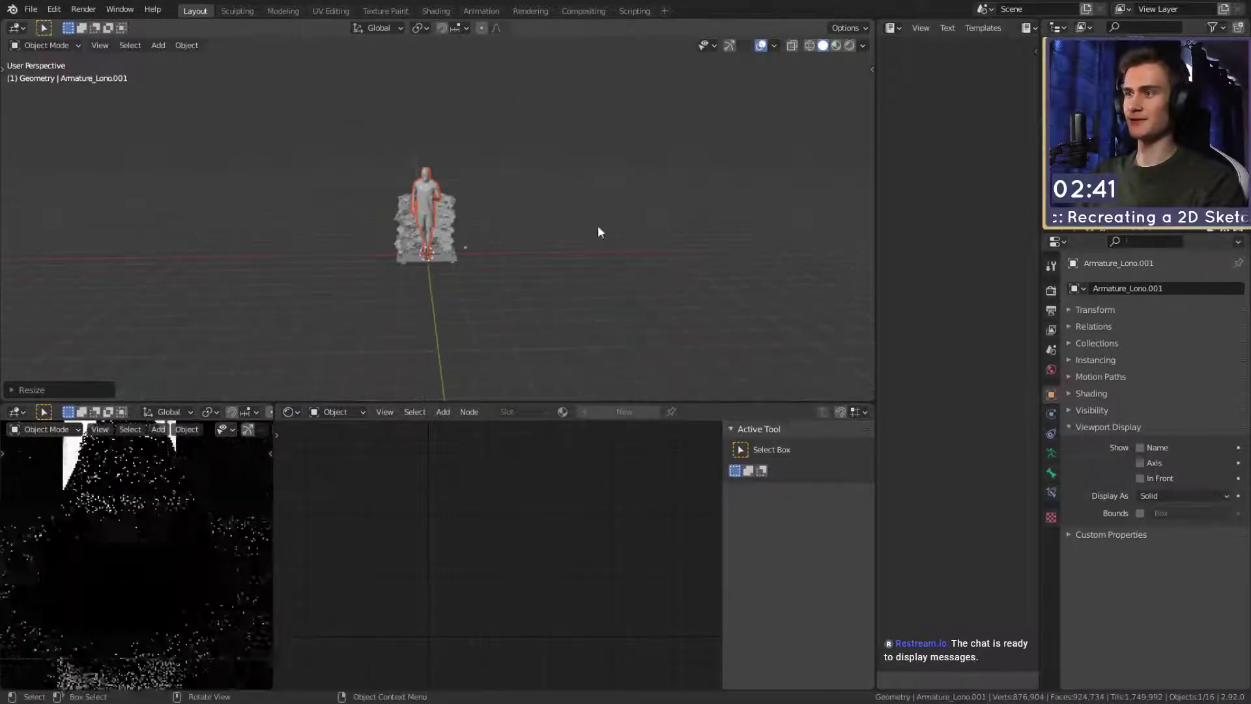
Scale the imported standing figure down further so it is smaller than the stone block.
key(s)
click(463, 266)
key(KP_Decimal)
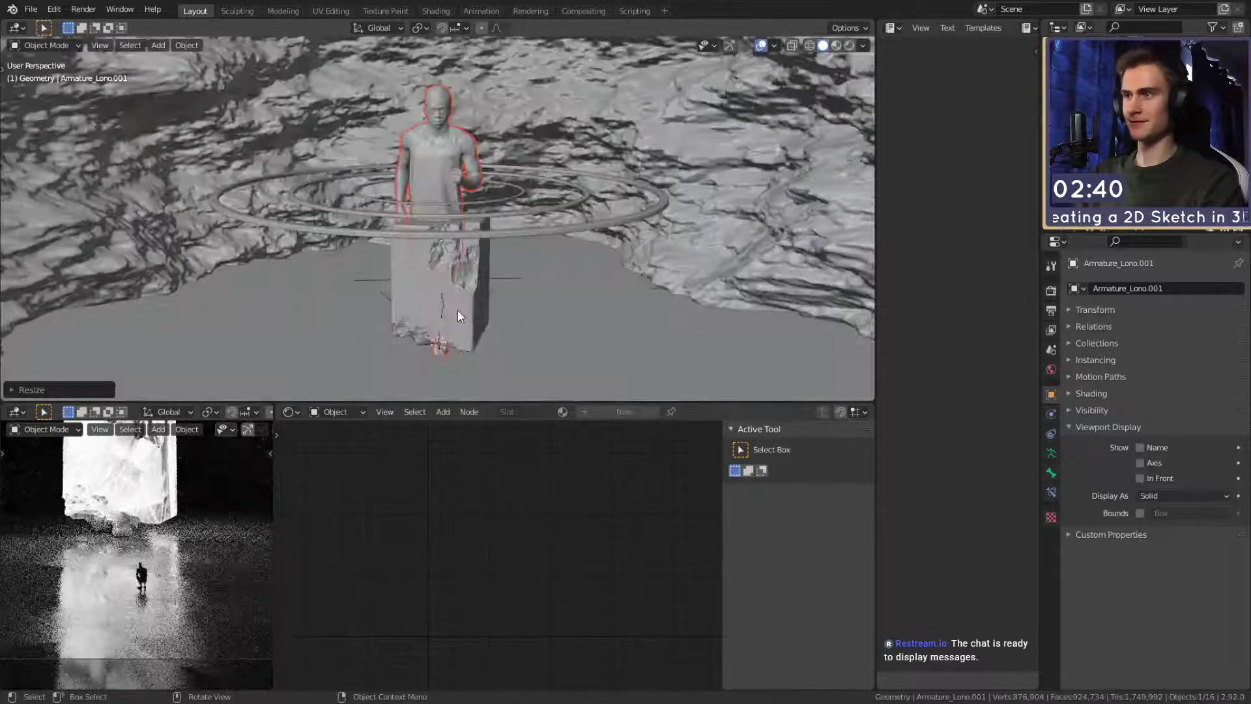
key(s)
click(519, 288)
shift+middle_drag(518, 306, 538, 259)
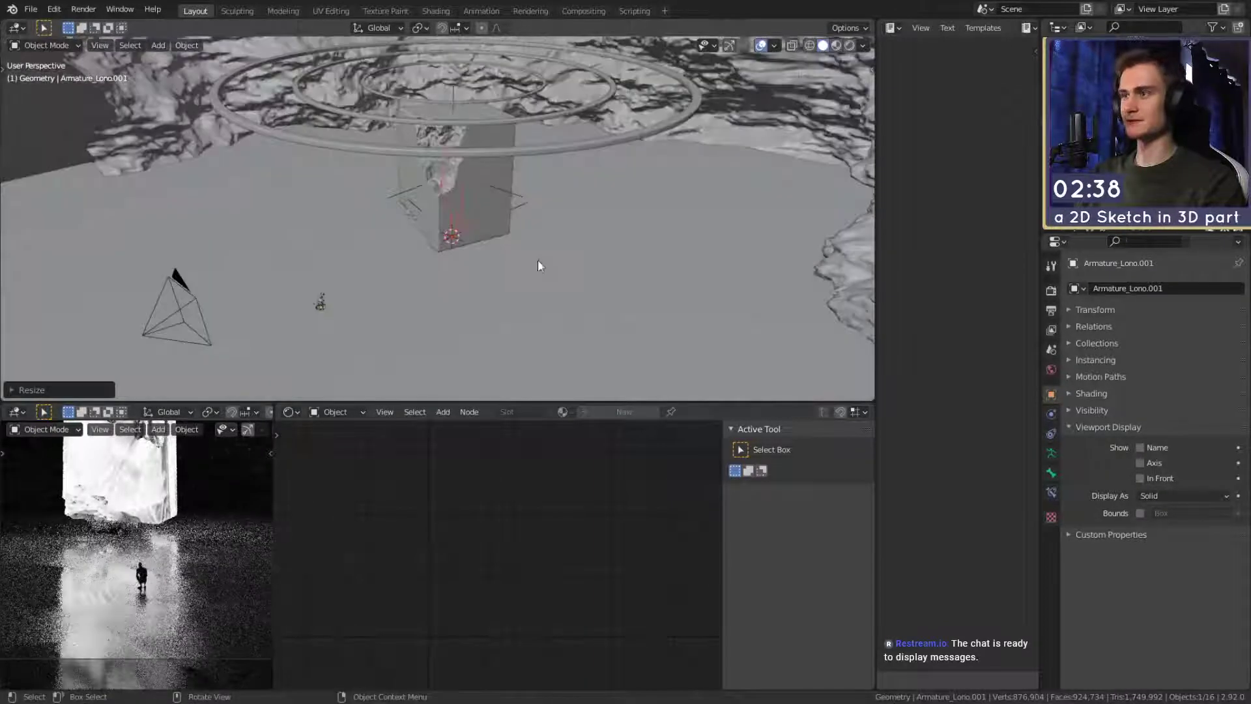
Move the standing figure across the floor beside the crouching figure and rotate it about the global Z axis to face the stone block.
key(g)
key(shift+z)
click(396, 333)
shift+middle_drag(396, 333, 553, 315)
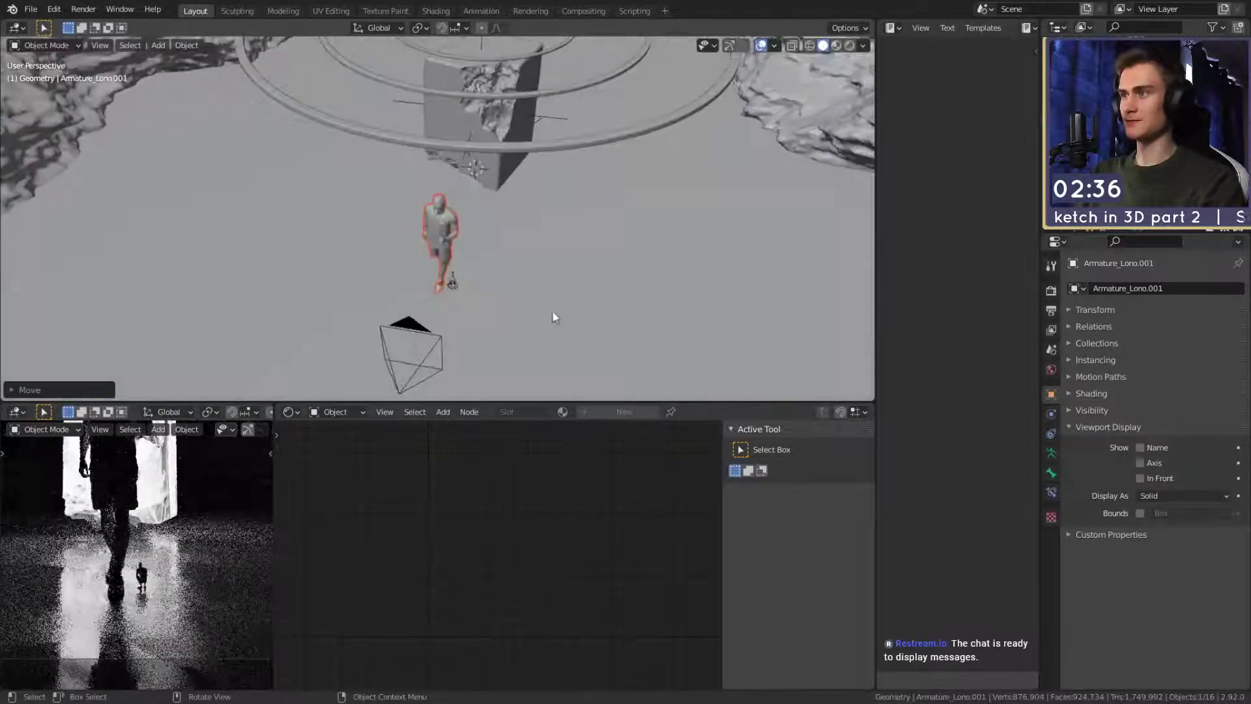
key(r)
key(z)
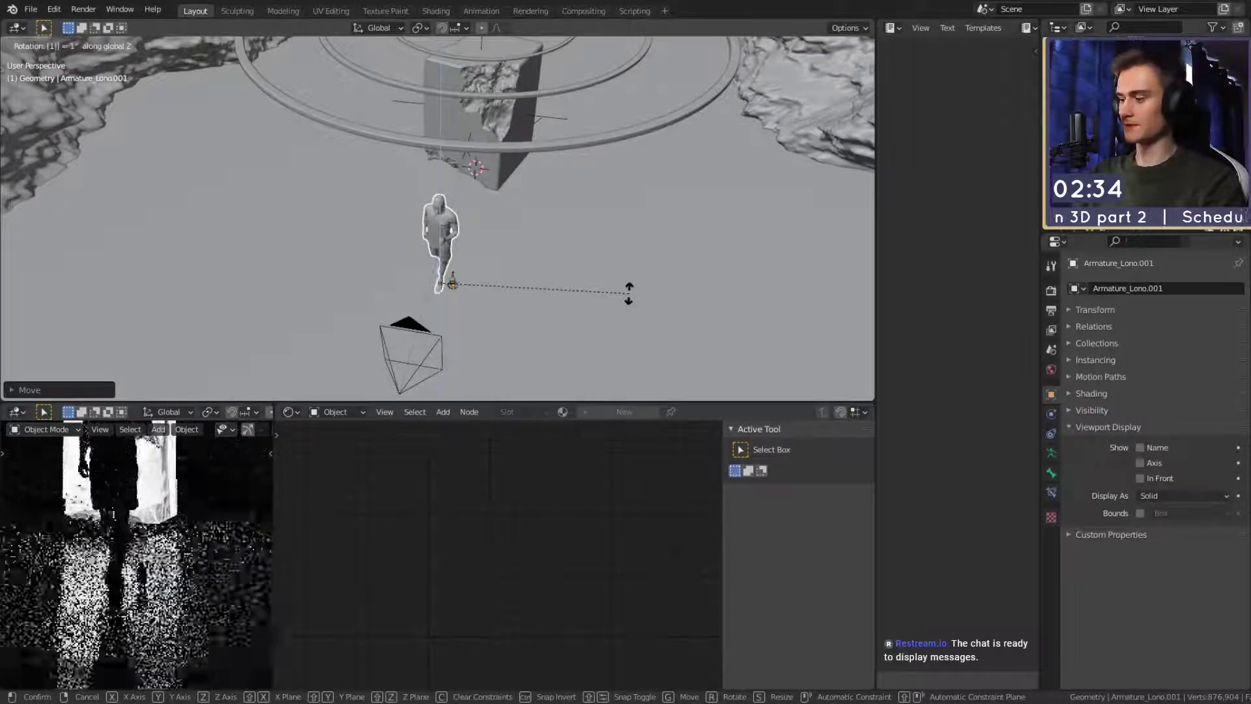
click(628, 292)
key(KP_Decimal)
middle_drag(600, 295, 710, 251)
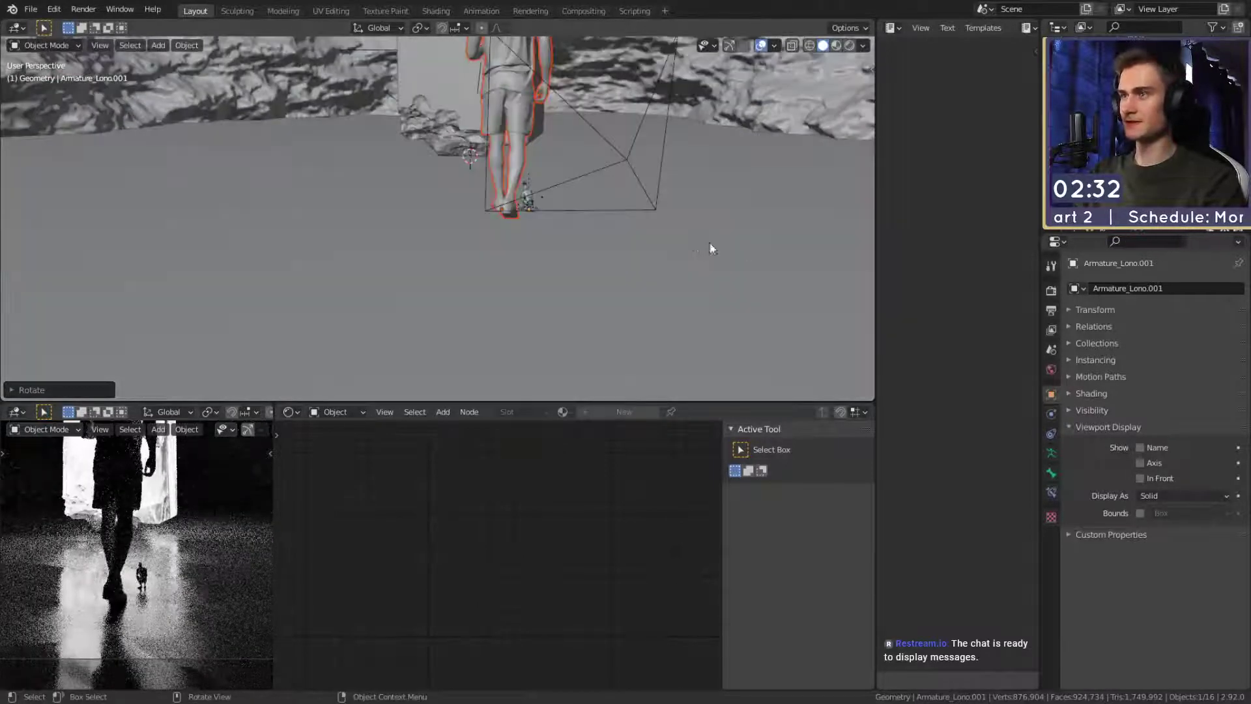
Scale the standing figure to the crouching figure's proportions and shift it along the floor closer to the stone block.
key(s)
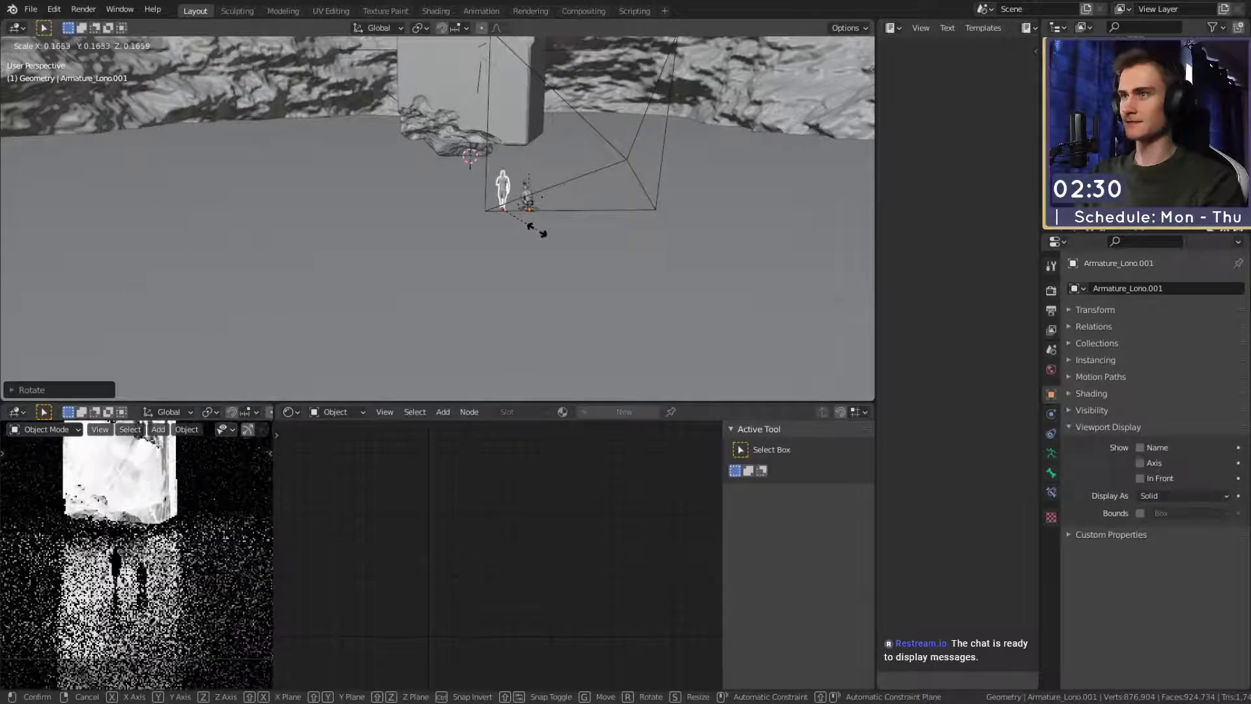
click(553, 233)
key(KP_Decimal)
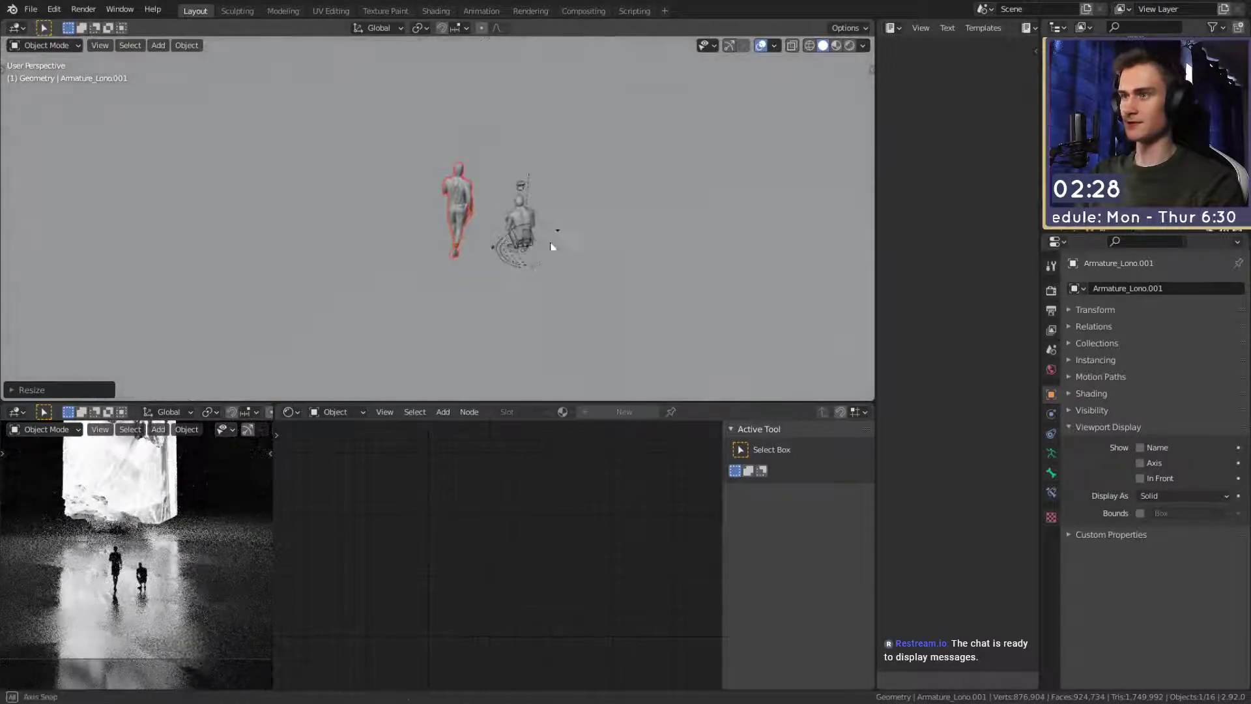
key(g)
key(z)
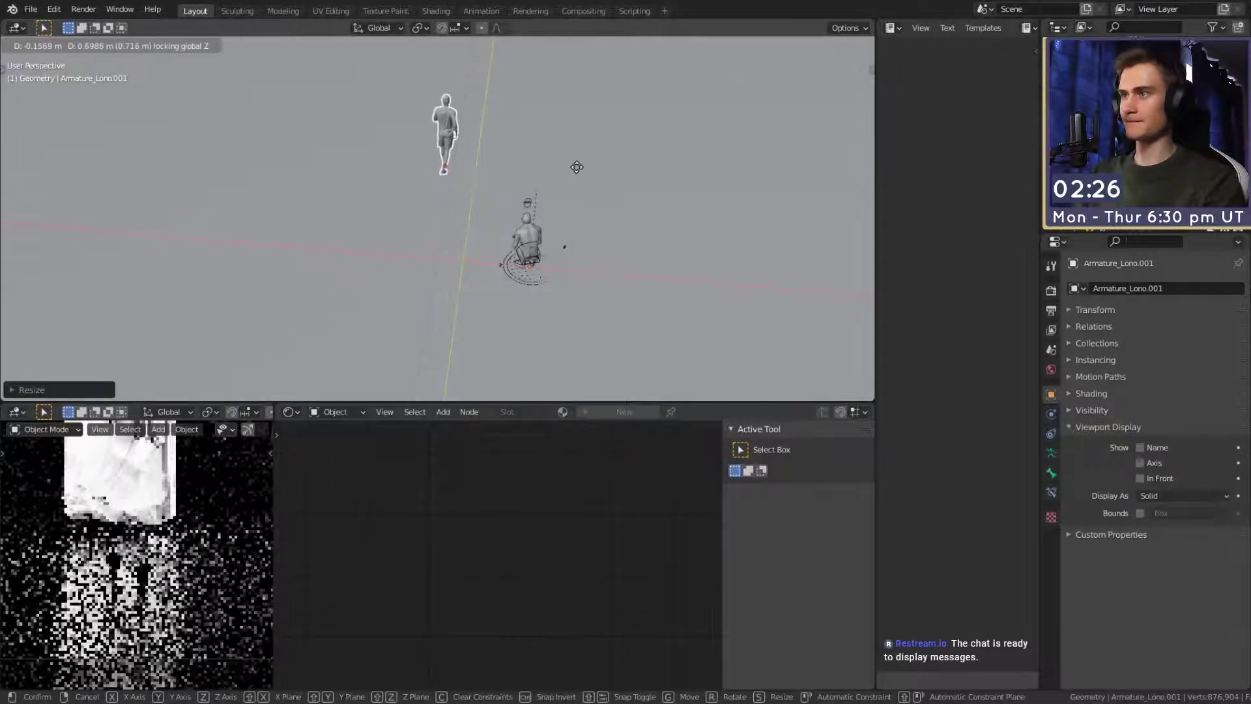
click(583, 187)
key(s)
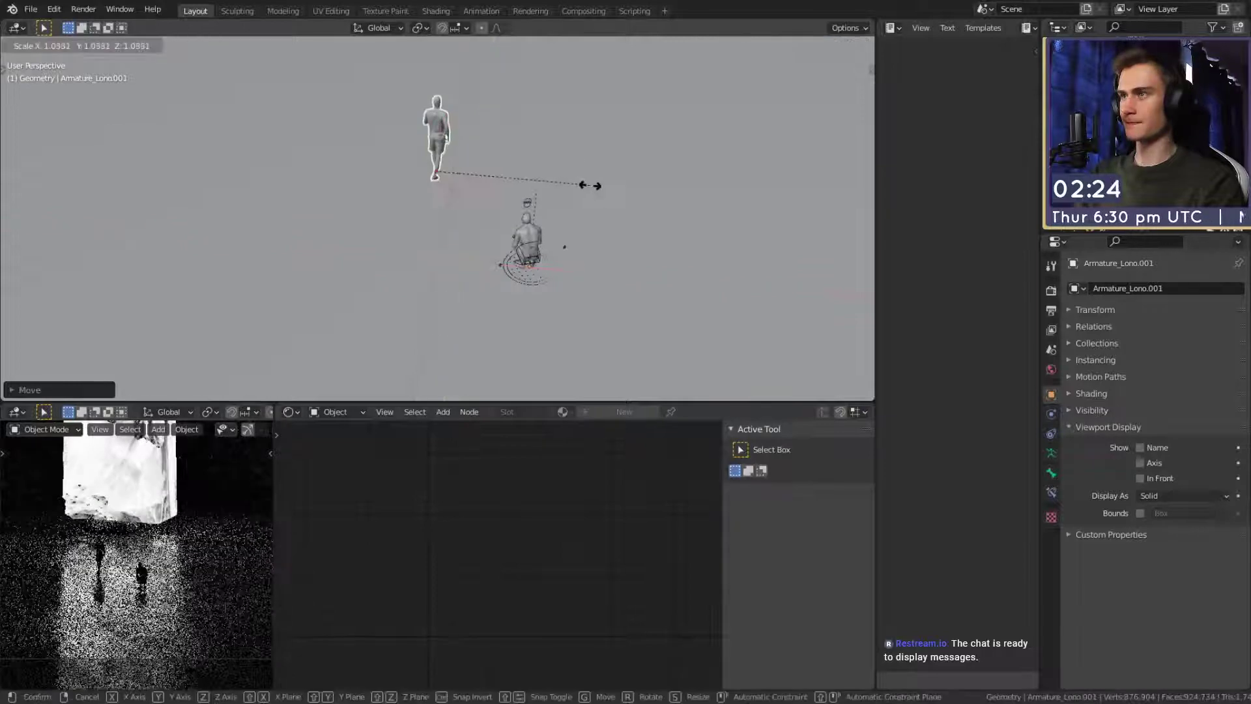
click(596, 185)
mouse_move(596, 221)
middle_down()
mouse_move(596, 194)
mouse_move(564, 197)
mouse_move(572, 214)
mouse_move(608, 217)
middle_up()
Rotate the standing figure about 14 degrees around the global Z axis and save the Blender file.
key(r)
key(z)
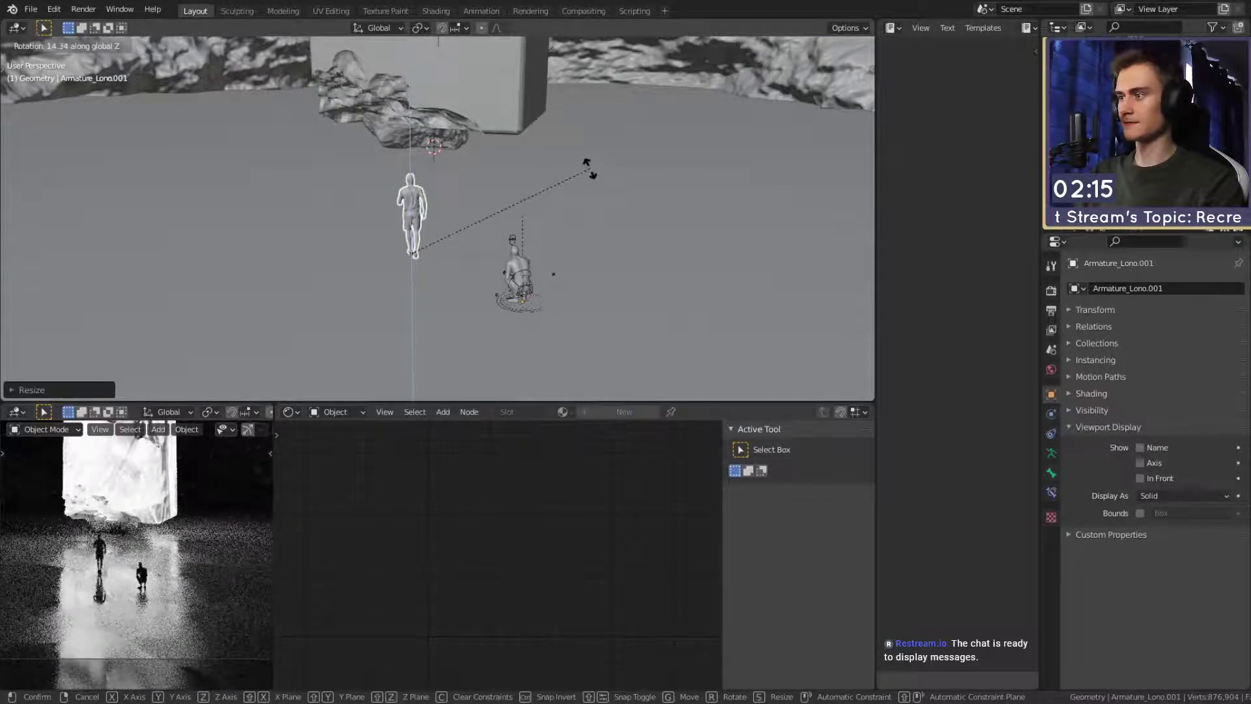
click(588, 171)
scroll(506, 237, down, 6)
middle_drag(506, 237, 490, 271)
click(12, 10)
mouse_move(31, 9)
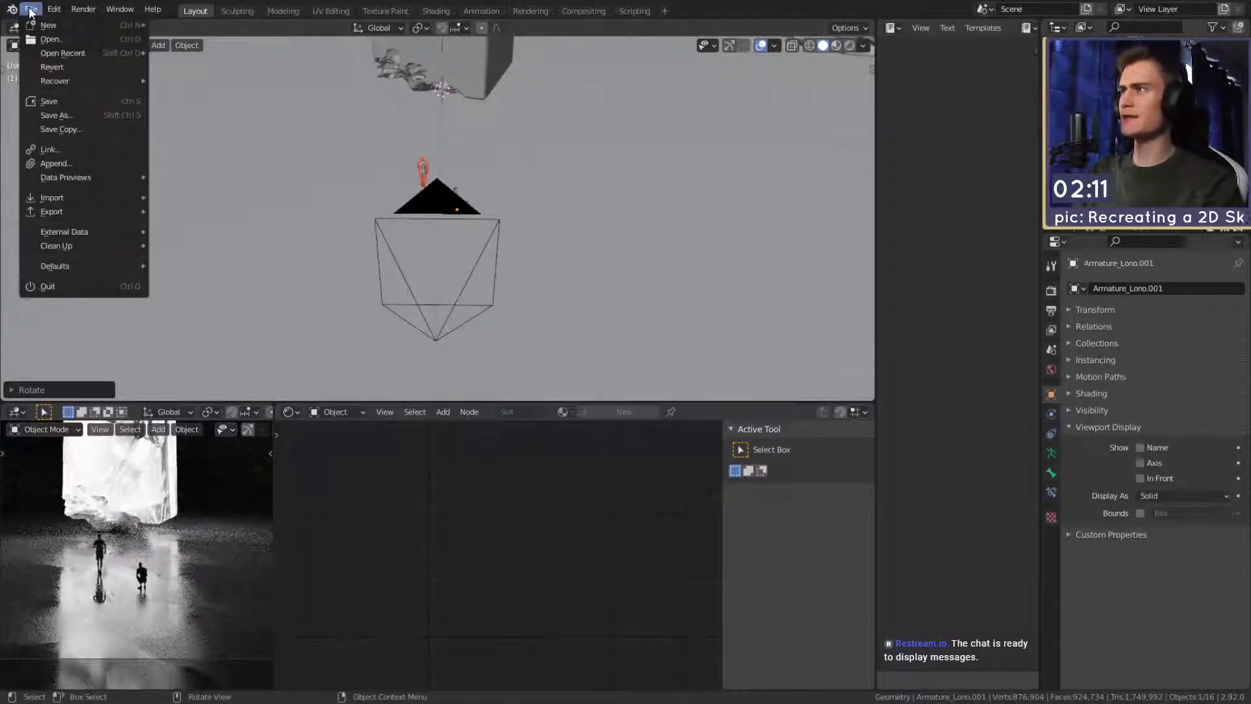
click(49, 103)
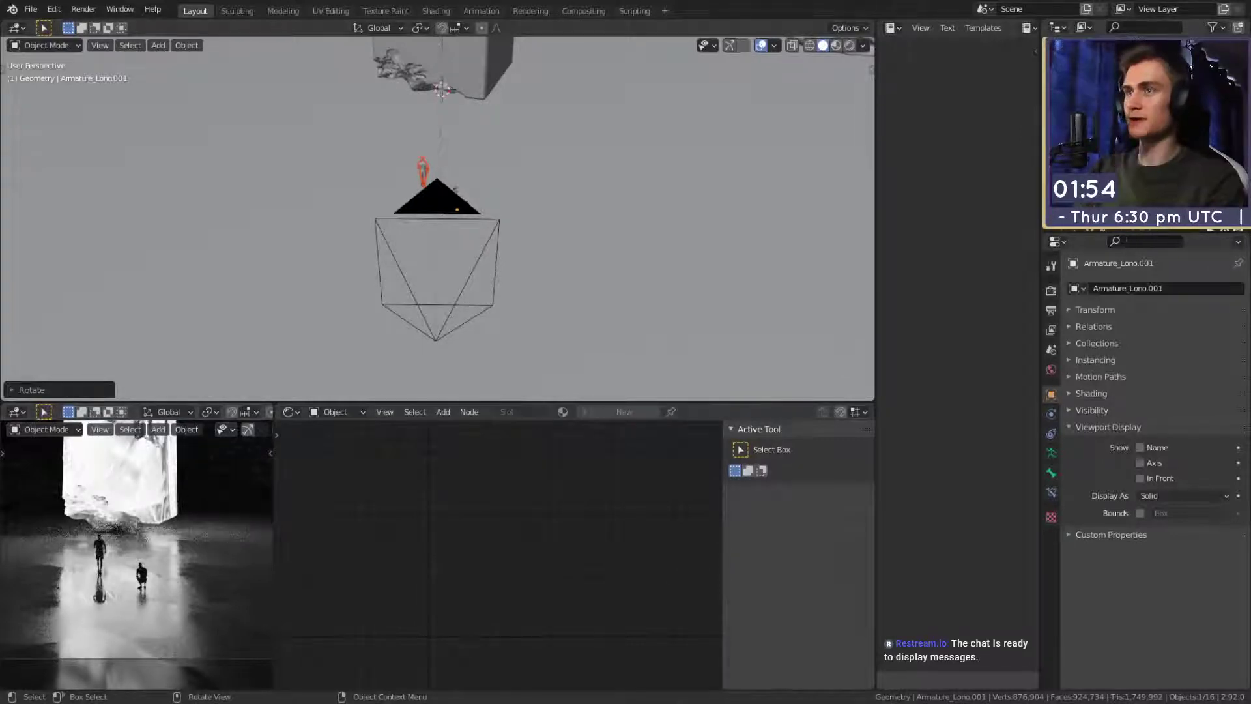
Delete the crouching figure's Male_Human_Basemesh collection while keeping its objects in the scene.
click(470, 226)
scroll(470, 225, up, 5)
scroll(449, 228, down, 4)
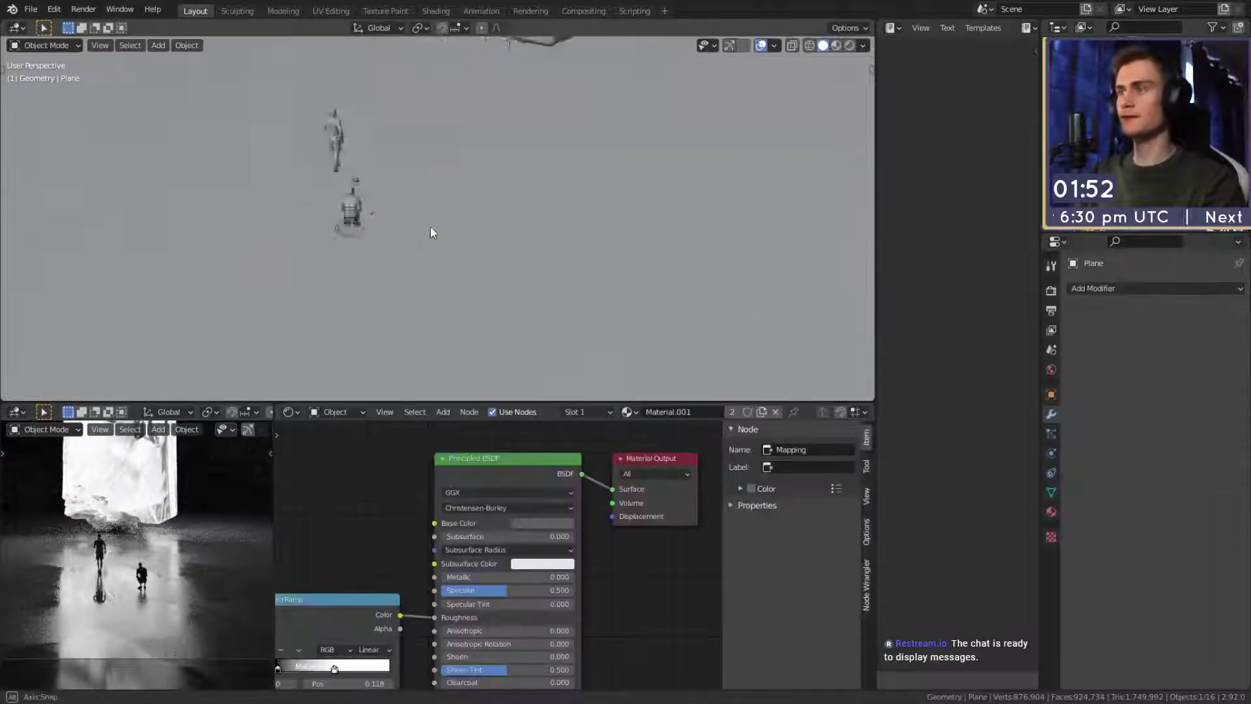
click(343, 231)
key(KP_Decimal)
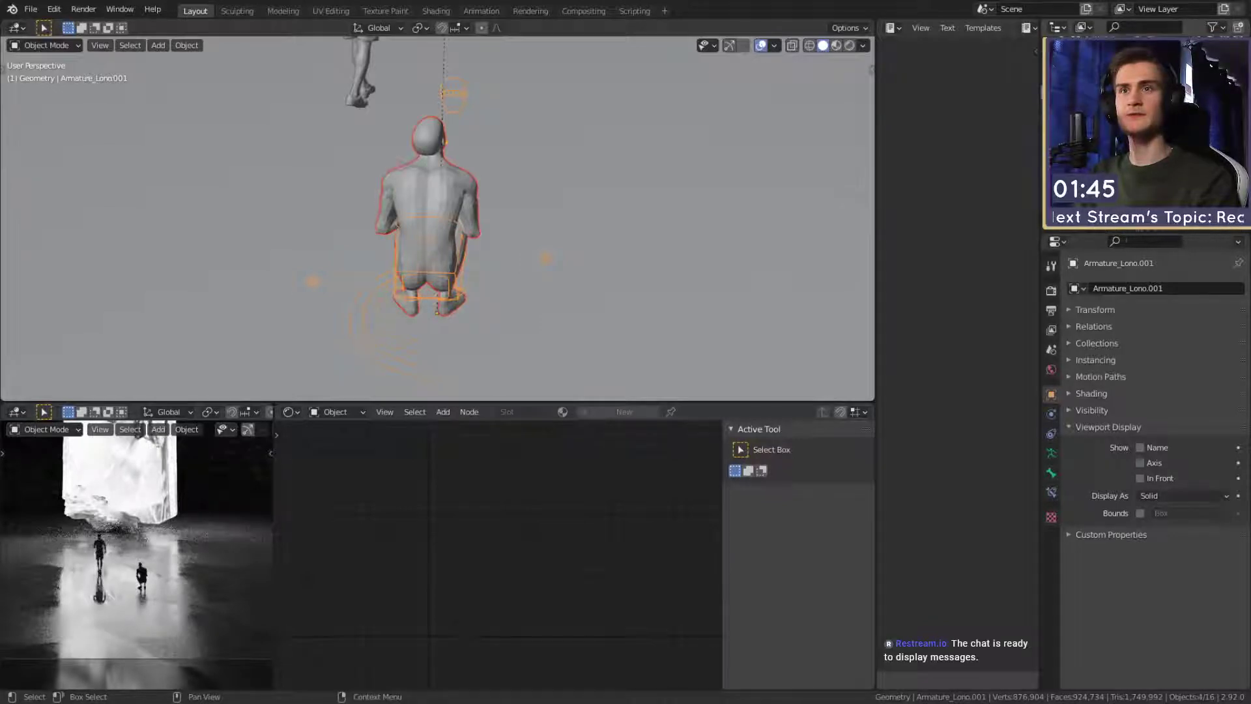
right_click(1096, 78)
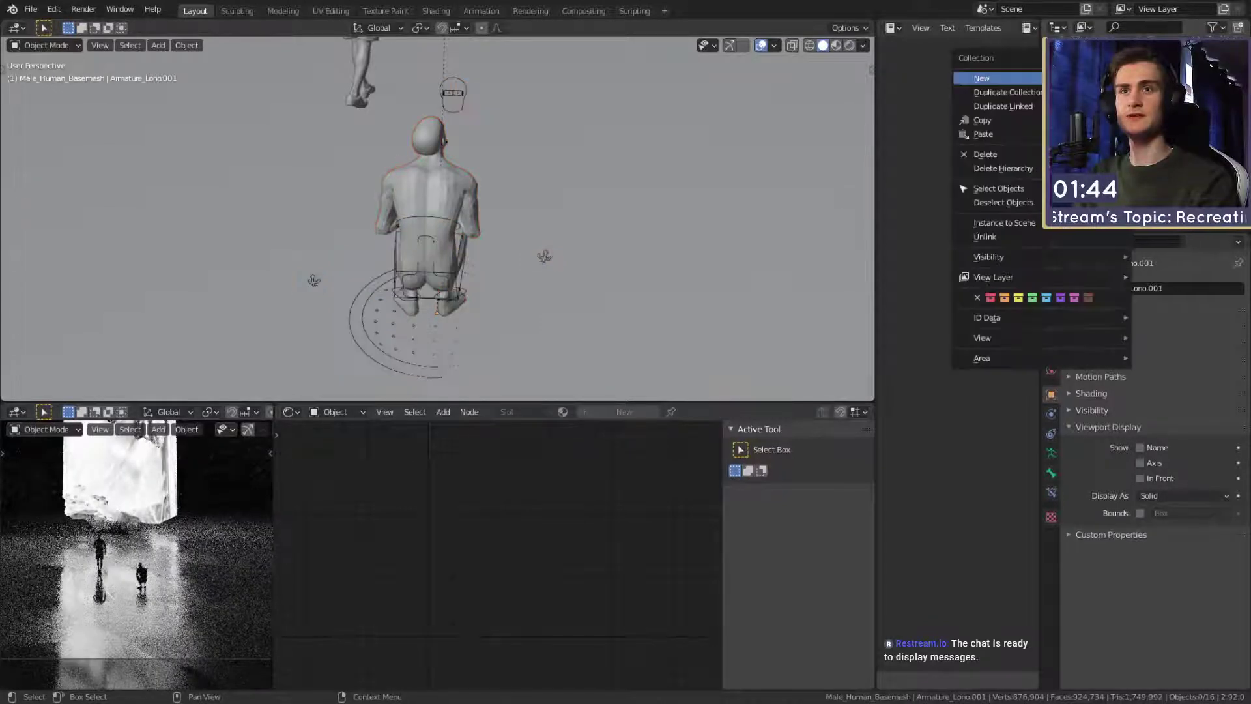
click(996, 159)
Duplicate the crouching figure with its rig and place the copy on the floor nearer the camera.
click(1101, 78)
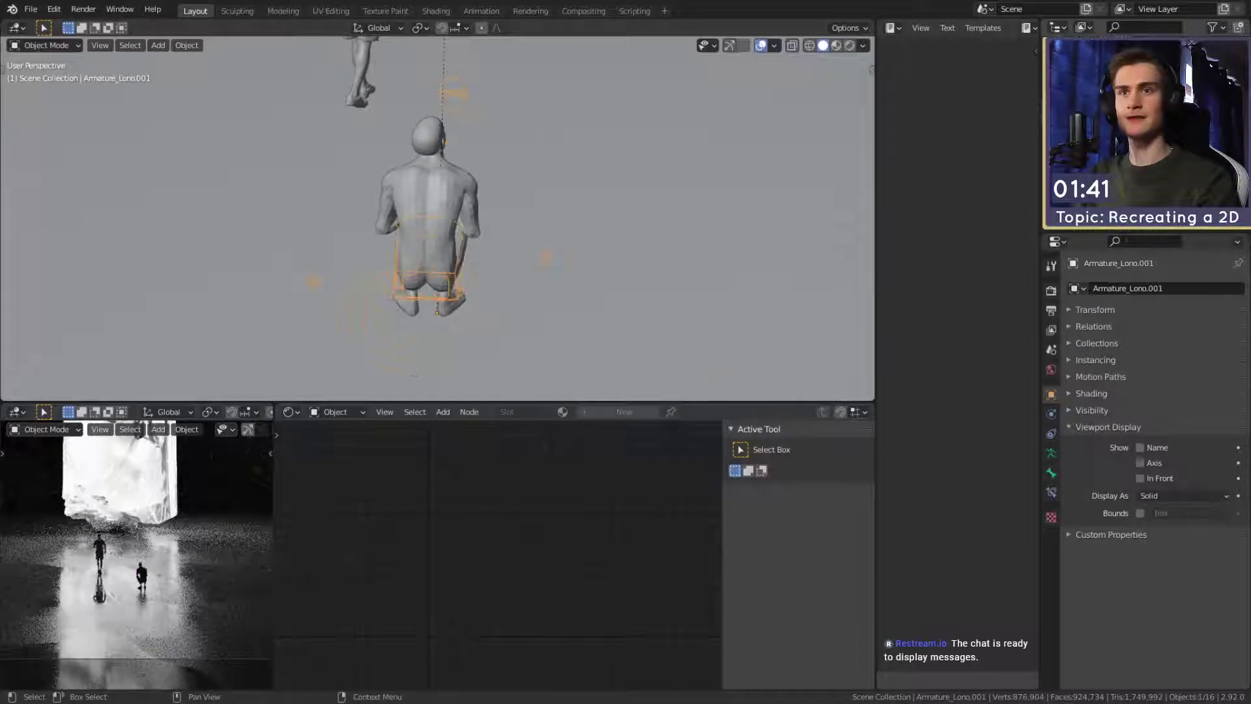
scroll(628, 271, down, 3)
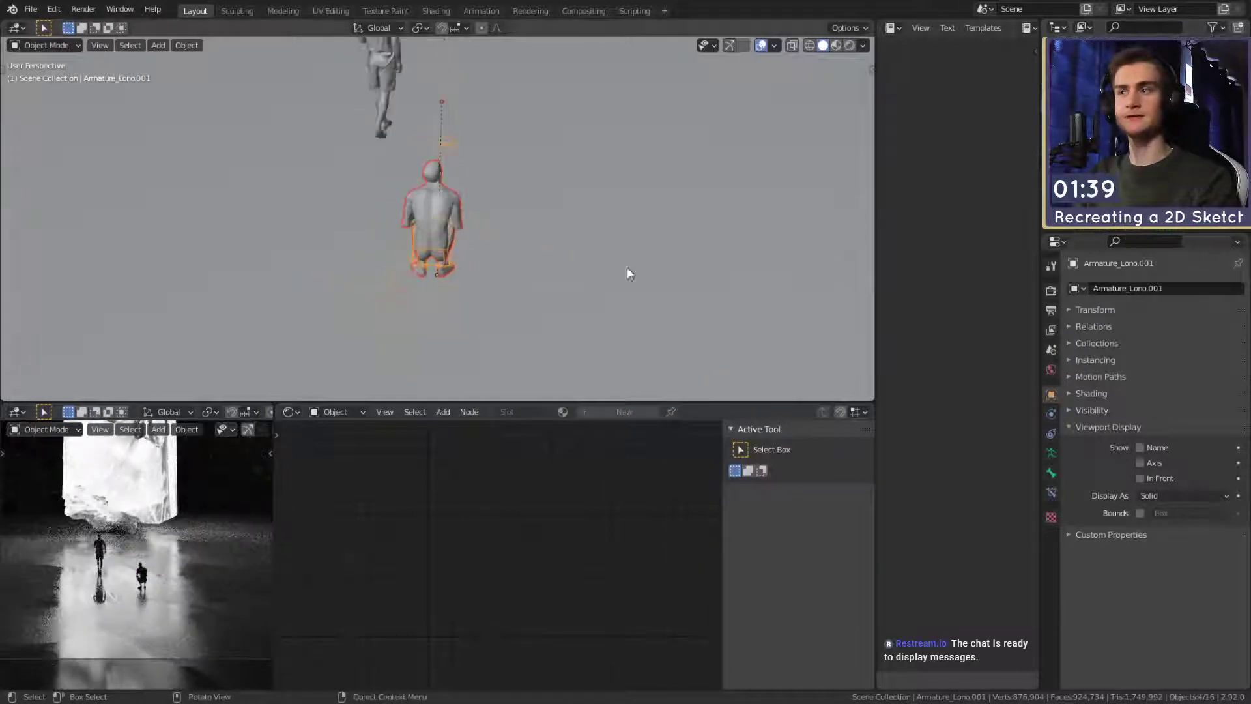
shift+middle_drag(628, 271, 611, 241)
key(shift+d)
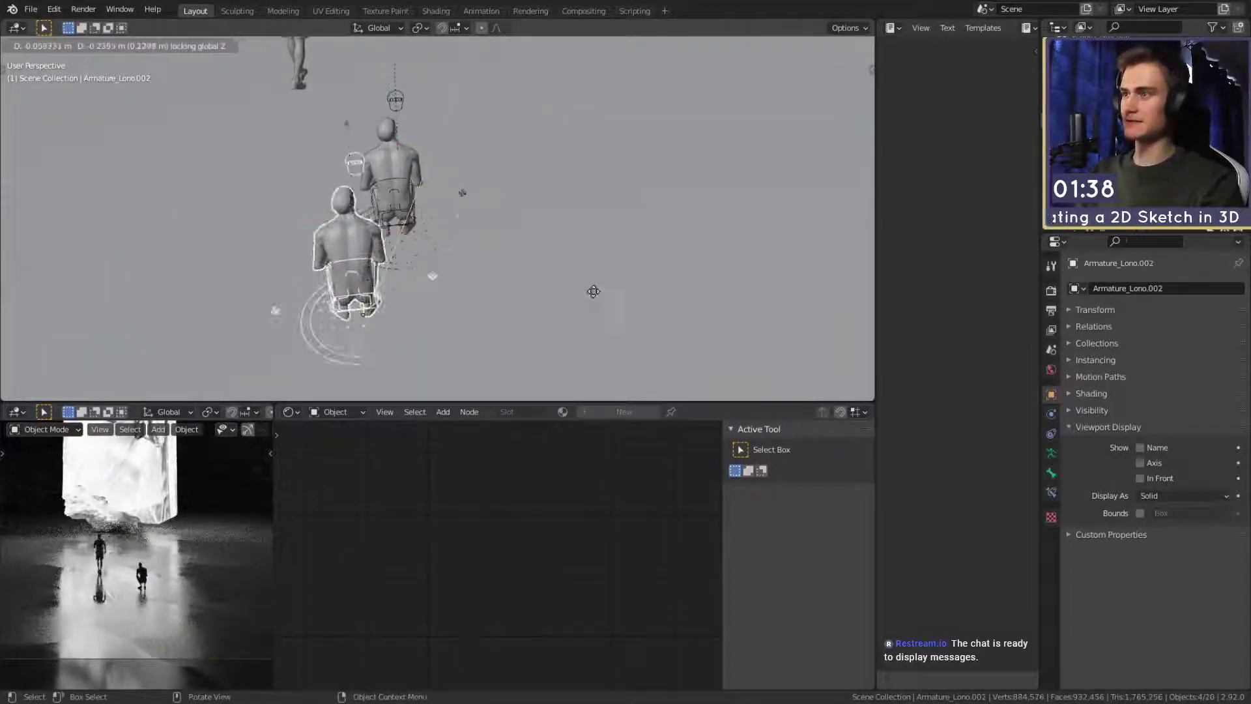
click(483, 389)
middle_drag(483, 389, 522, 292)
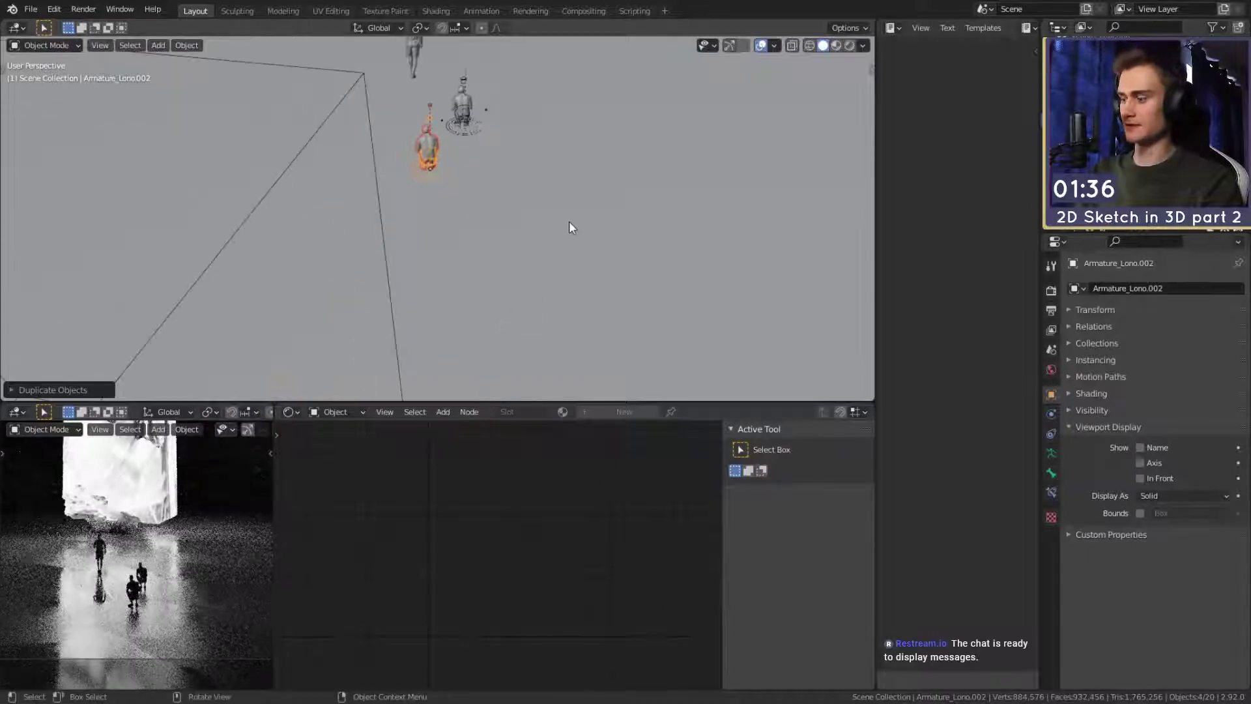
key(g)
key(shift+z)
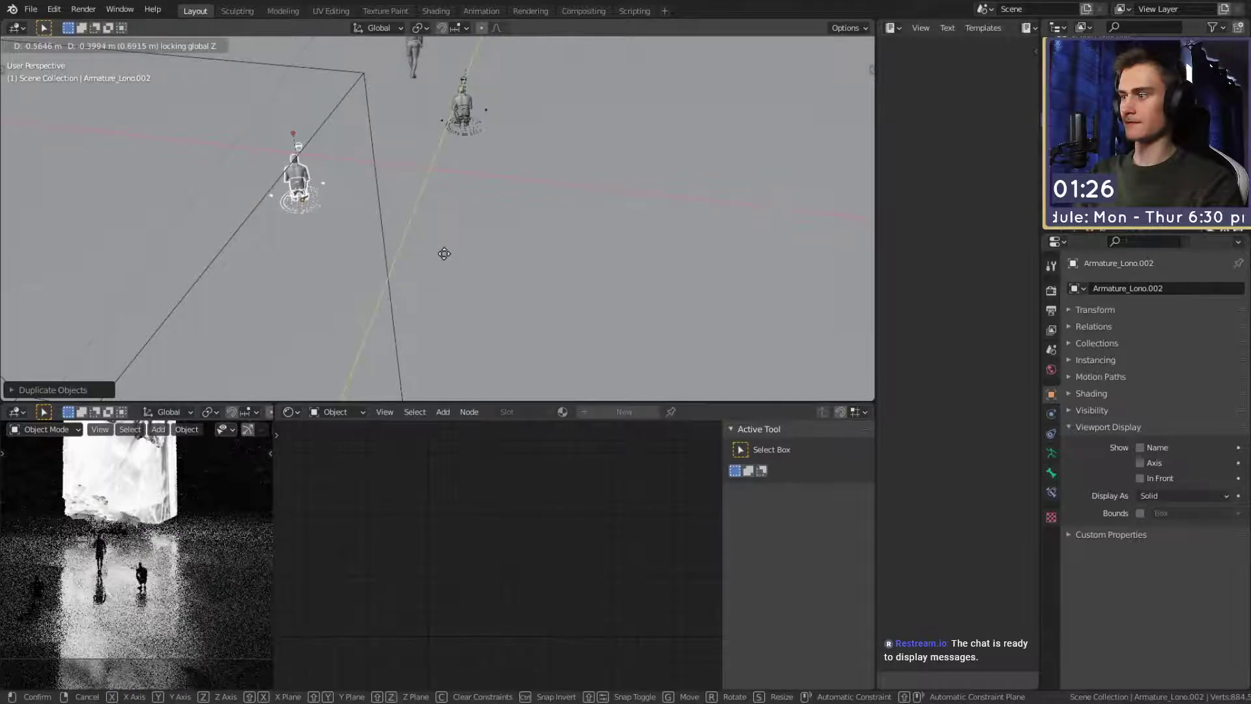
click(544, 248)
middle_drag(544, 254, 519, 248)
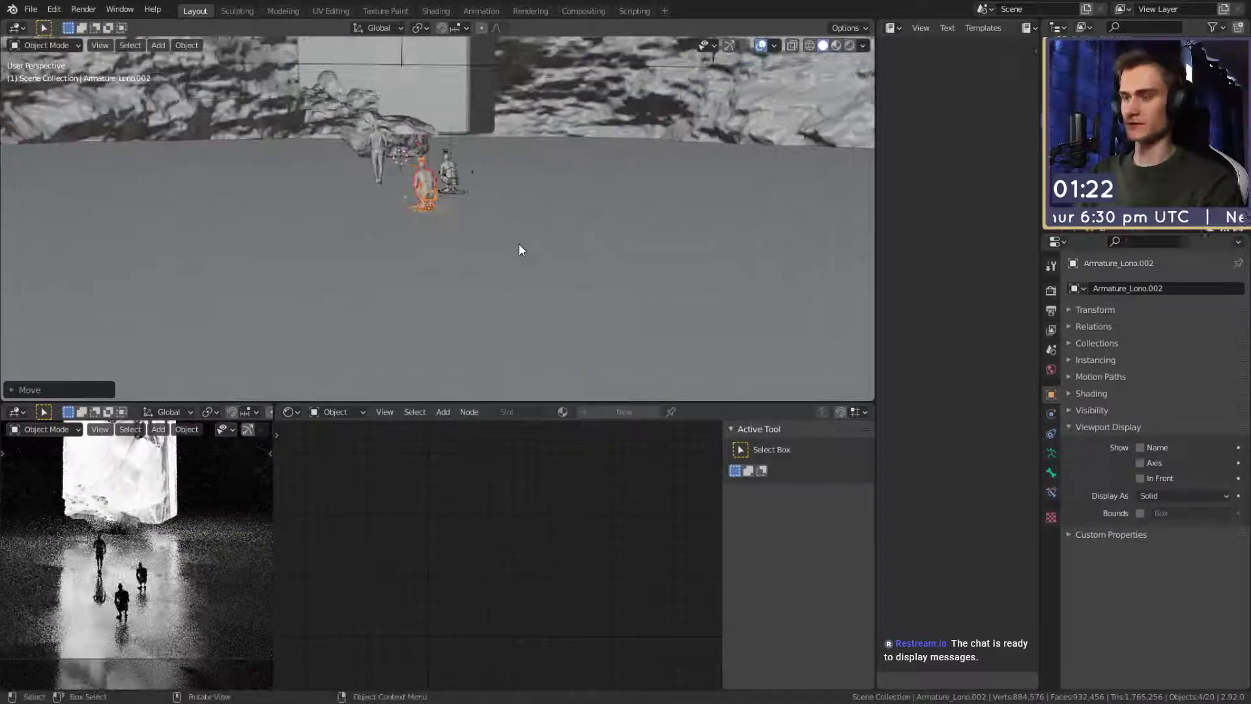
In Pose Mode, raise the duplicated figure's spine_control bone to bring the body from a crouch to standing.
key(KP_Decimal)
key(ctrl+Tab)
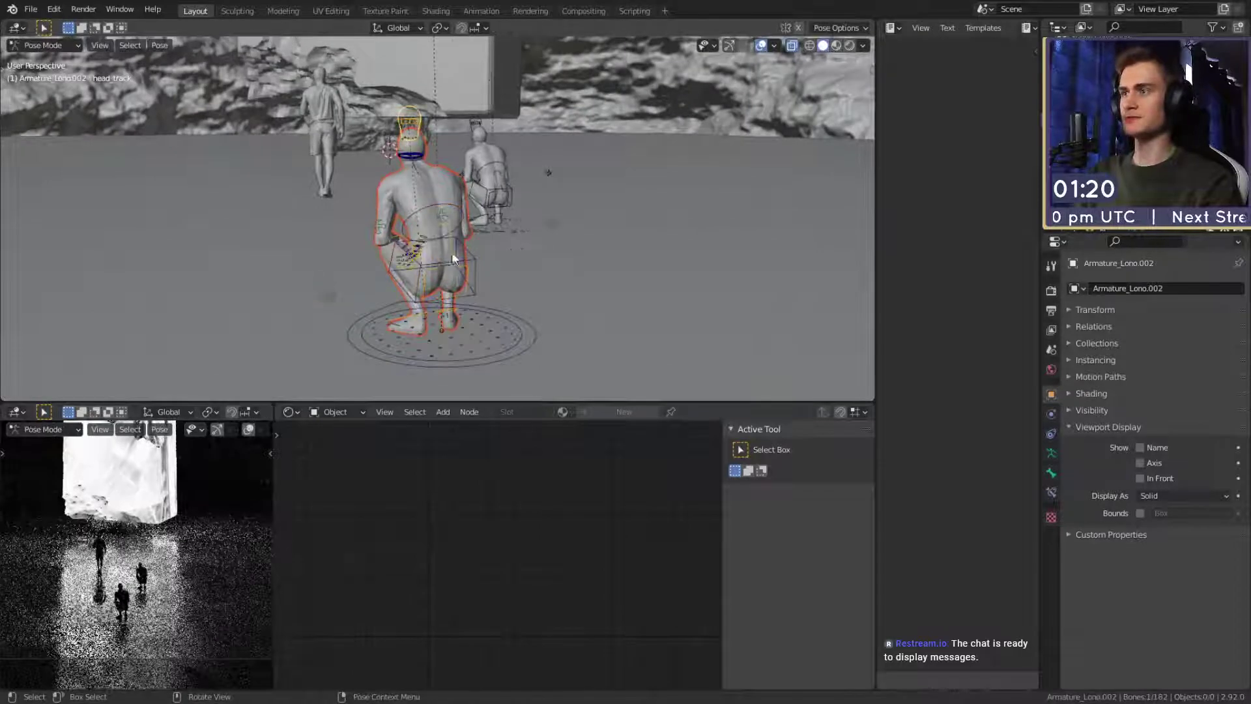
click(458, 270)
middle_drag(459, 269, 625, 253)
key(g)
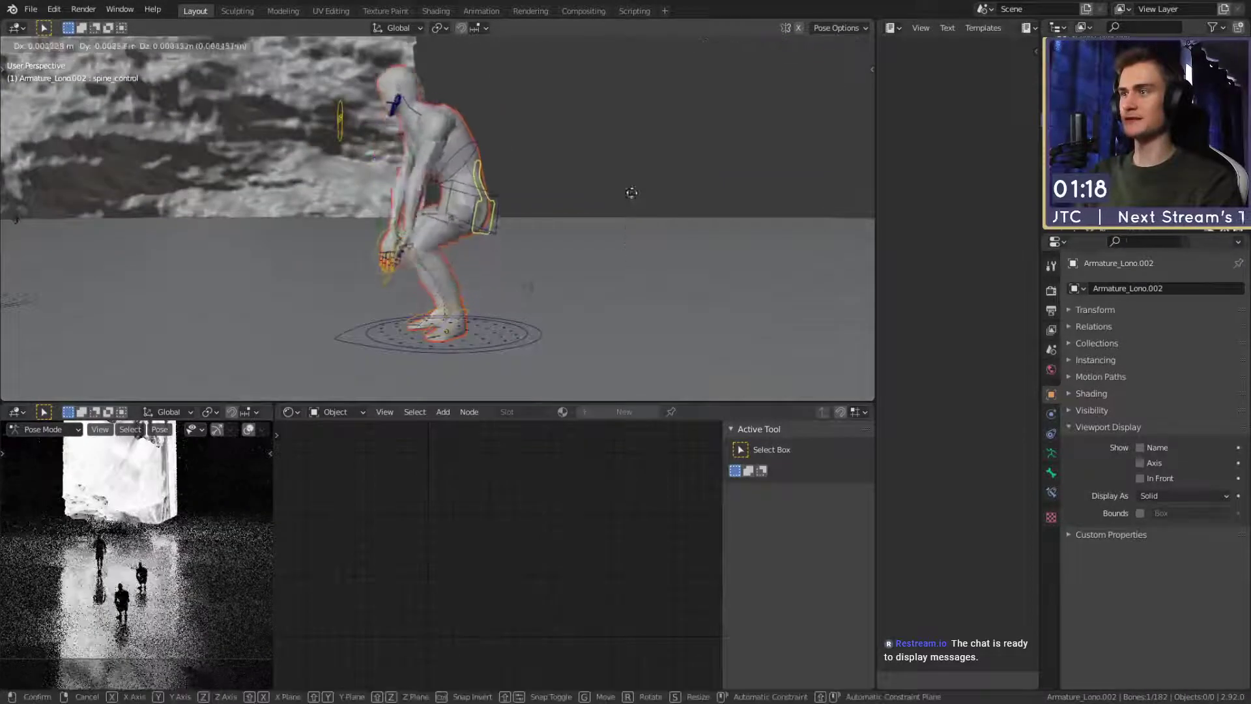
click(620, 150)
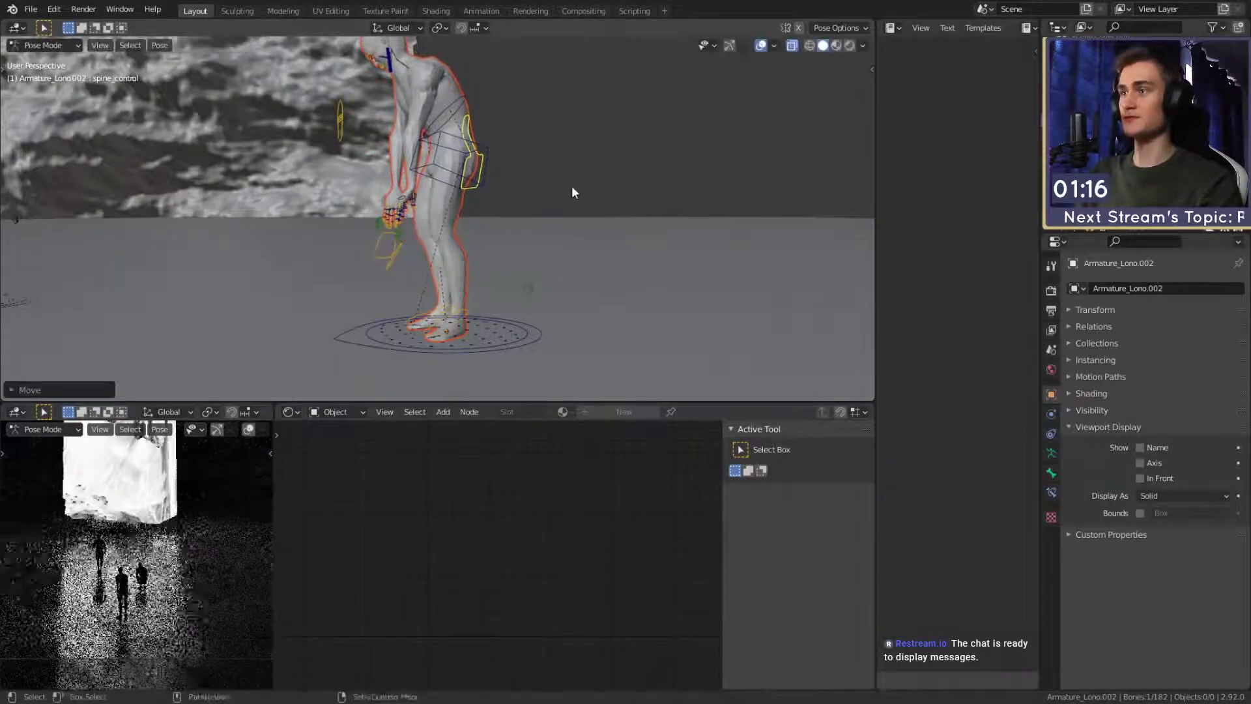
middle_drag(572, 186, 424, 182)
Raise both hand controls of the duplicated figure so its arms reach out in front of it.
shift+click(384, 259)
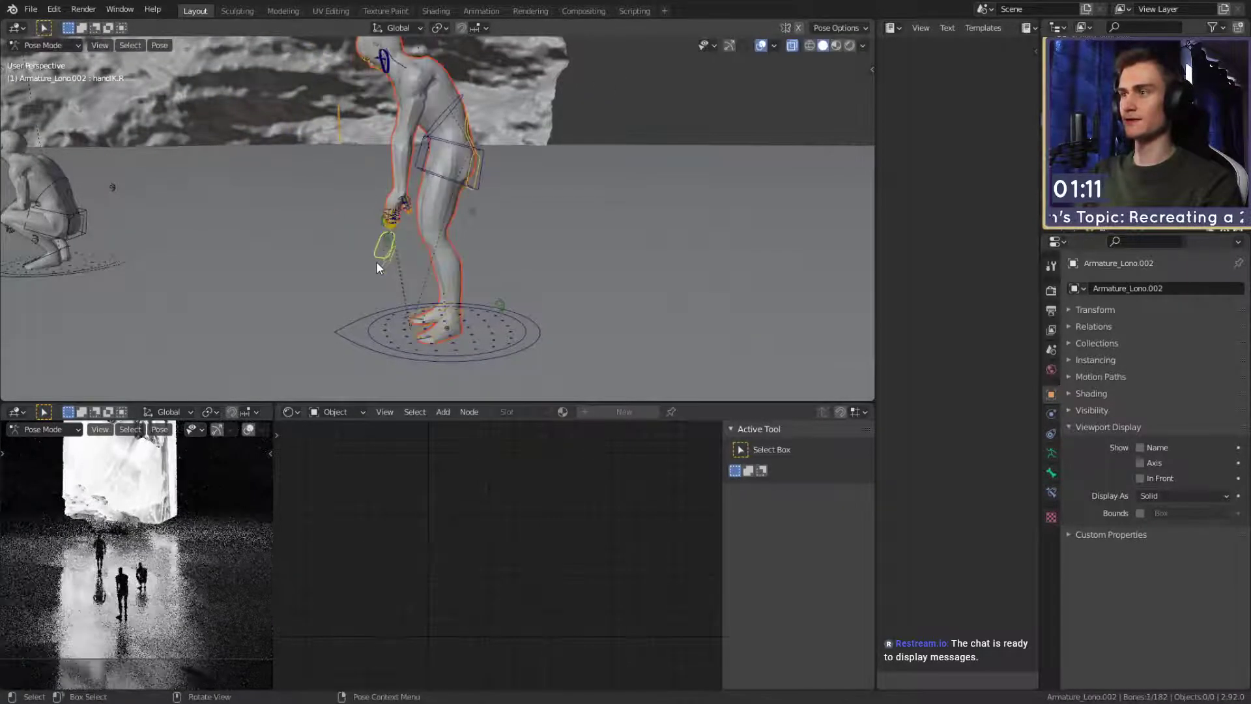
shift+click(384, 262)
key(g)
click(420, 188)
middle_drag(417, 182, 638, 206)
key(g)
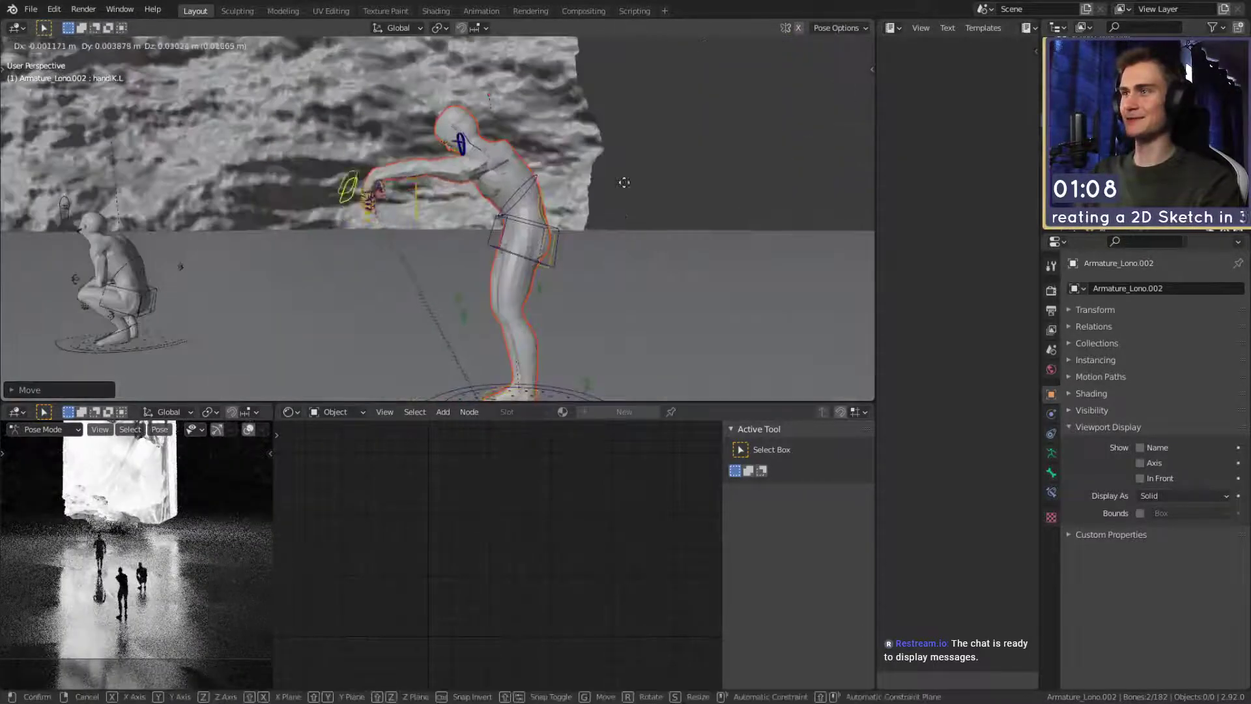
click(617, 189)
middle_drag(456, 209, 532, 199)
scroll(542, 275, up, 2)
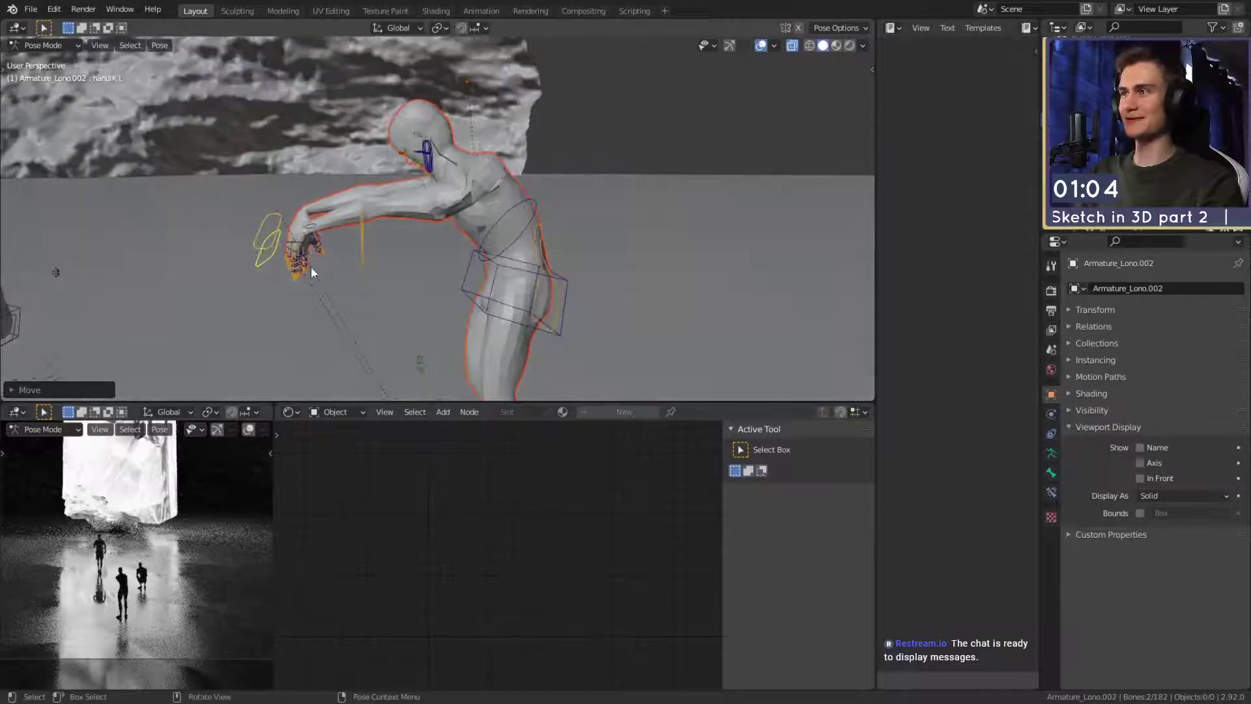
Move the duplicated figure's head_track control upward so that it looks up.
click(359, 256)
middle_drag(360, 258, 452, 301)
key(g)
click(383, 171)
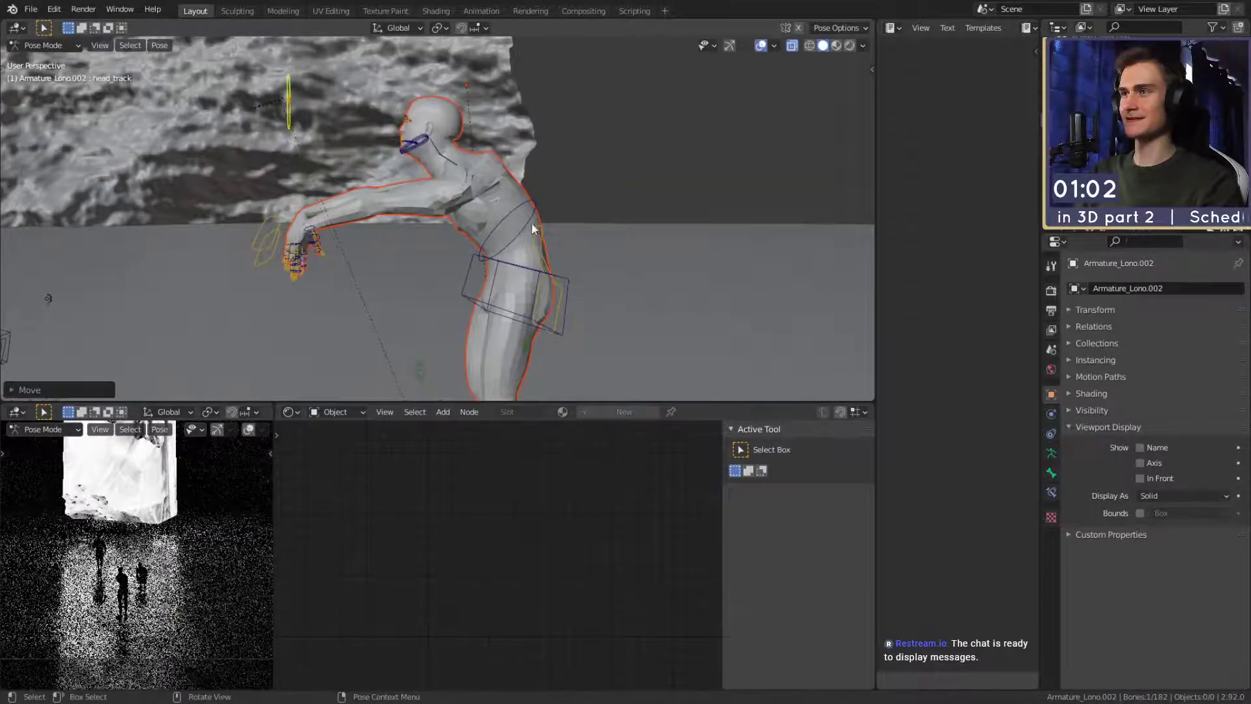
middle_drag(384, 172, 540, 215)
Rotate the duplicated figure's spine1 bone about global X and its core control about local X to straighten the torso.
scroll(451, 225, up, 2)
click(452, 226)
key(r)
key(x)
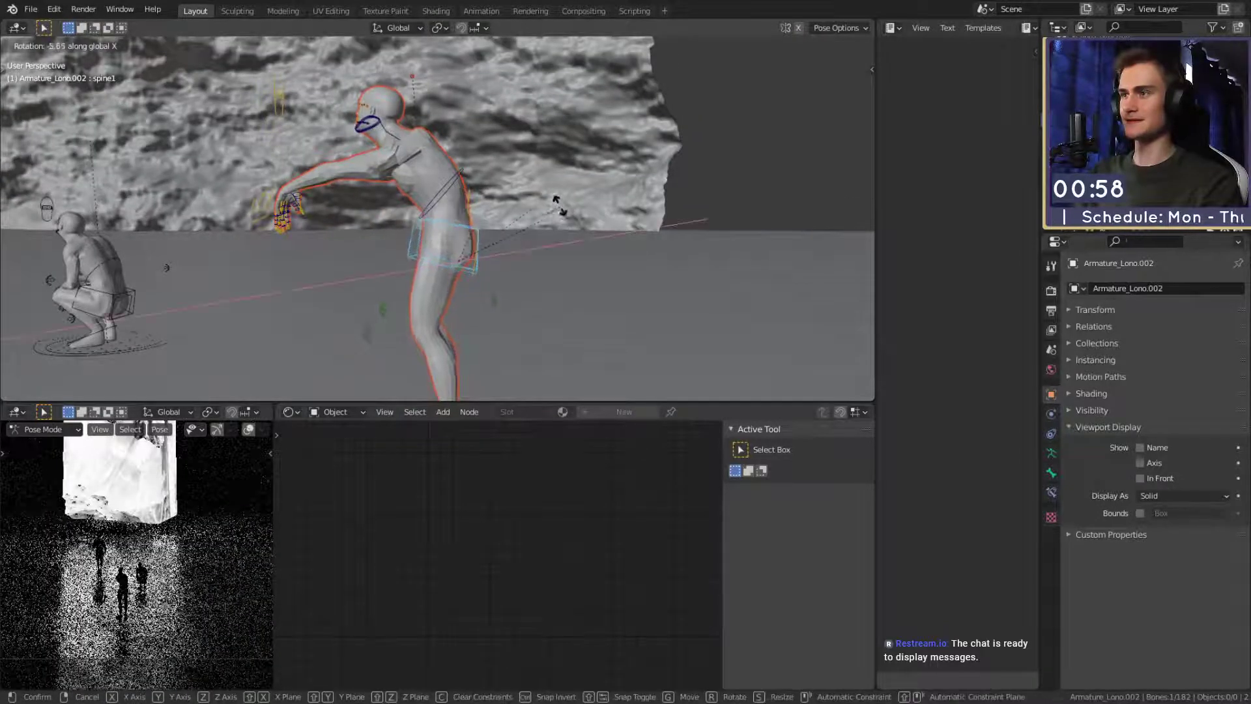
click(551, 188)
click(455, 186)
key(r)
key(x)
key(x)
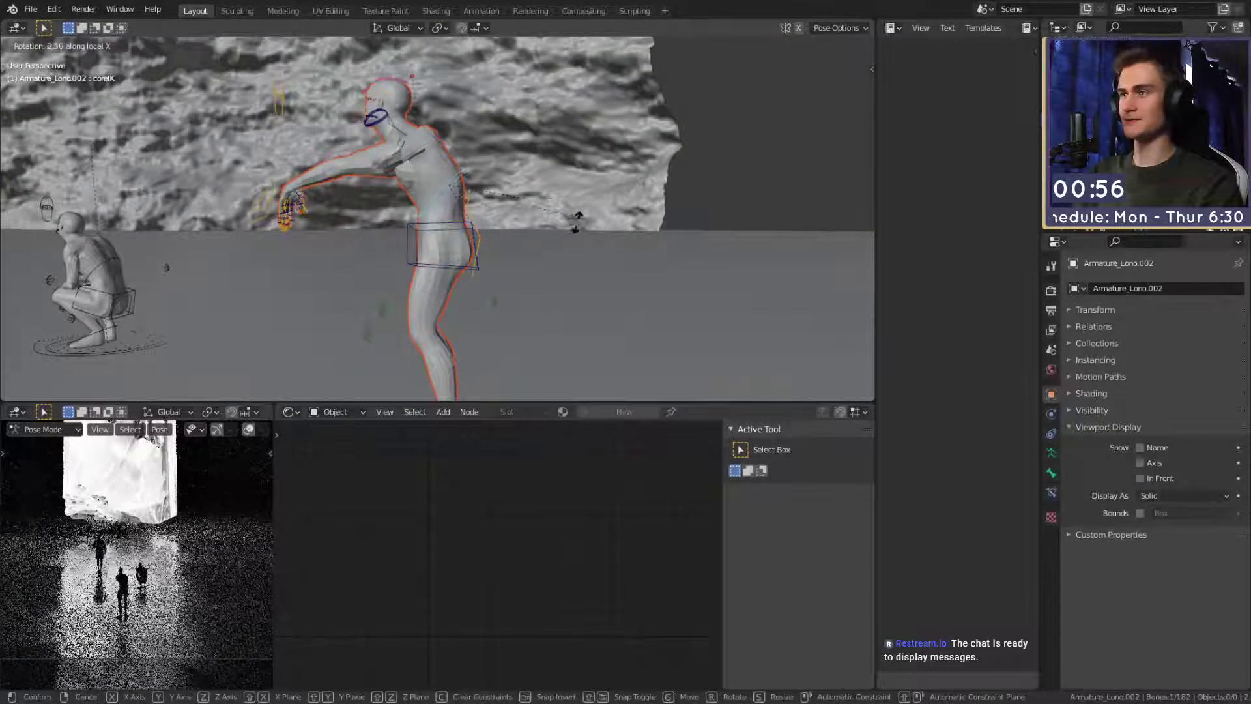
click(551, 272)
middle_drag(540, 224, 464, 209)
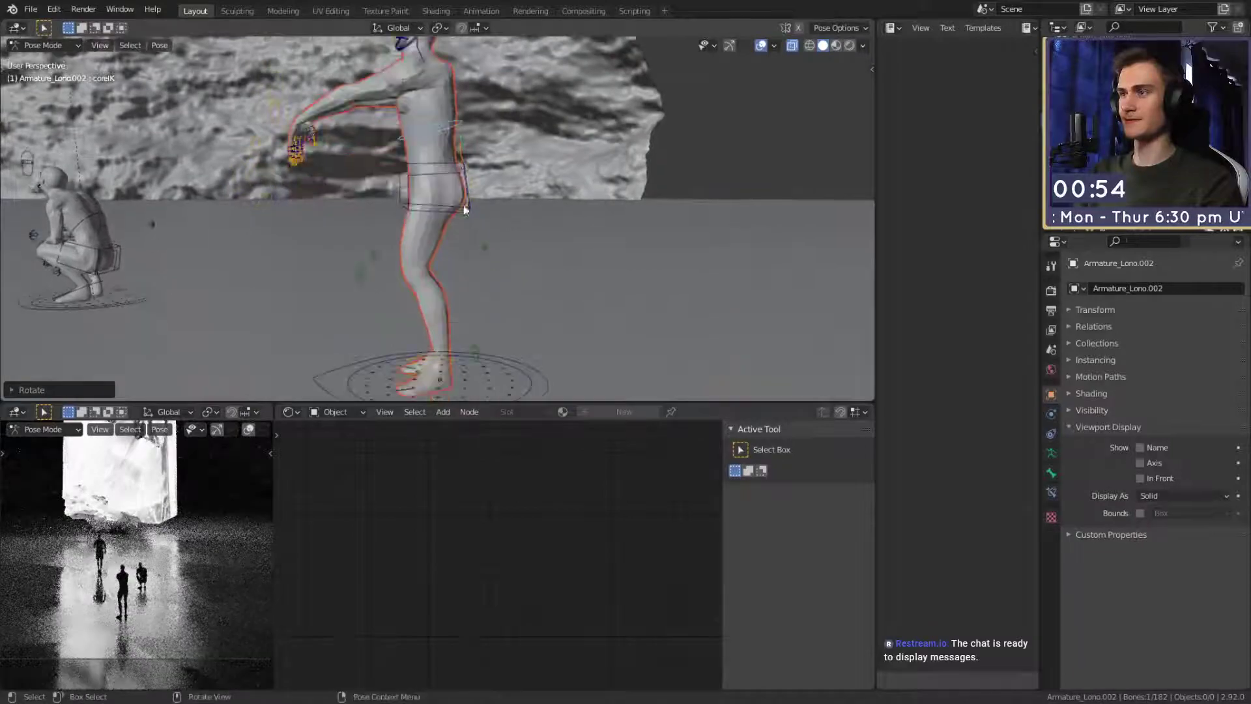
Raise the duplicated figure's spine_control bone slightly to straighten its legs.
click(469, 160)
middle_drag(475, 163, 562, 306)
key(g)
click(522, 172)
Raise the armIK.L and armIK.R elbow targets of the duplicated figure to shoulder height.
click(537, 364)
middle_drag(537, 364, 604, 340)
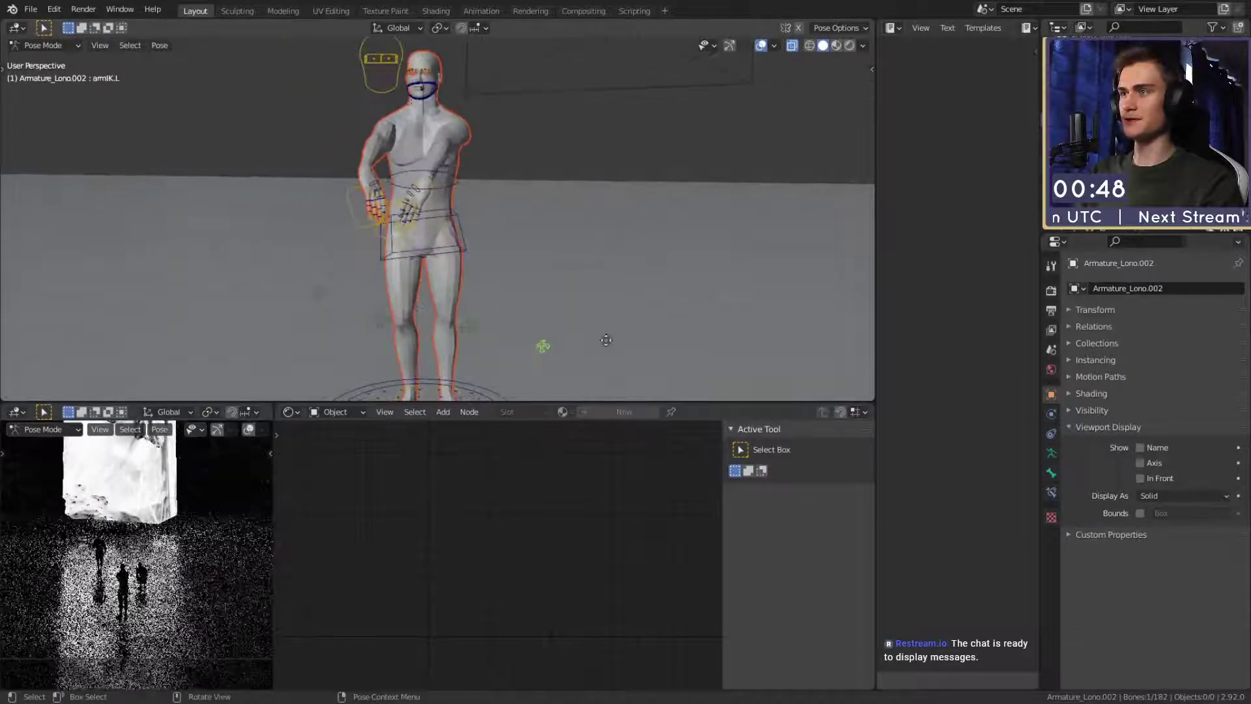
key(g)
click(638, 124)
click(318, 291)
key(g)
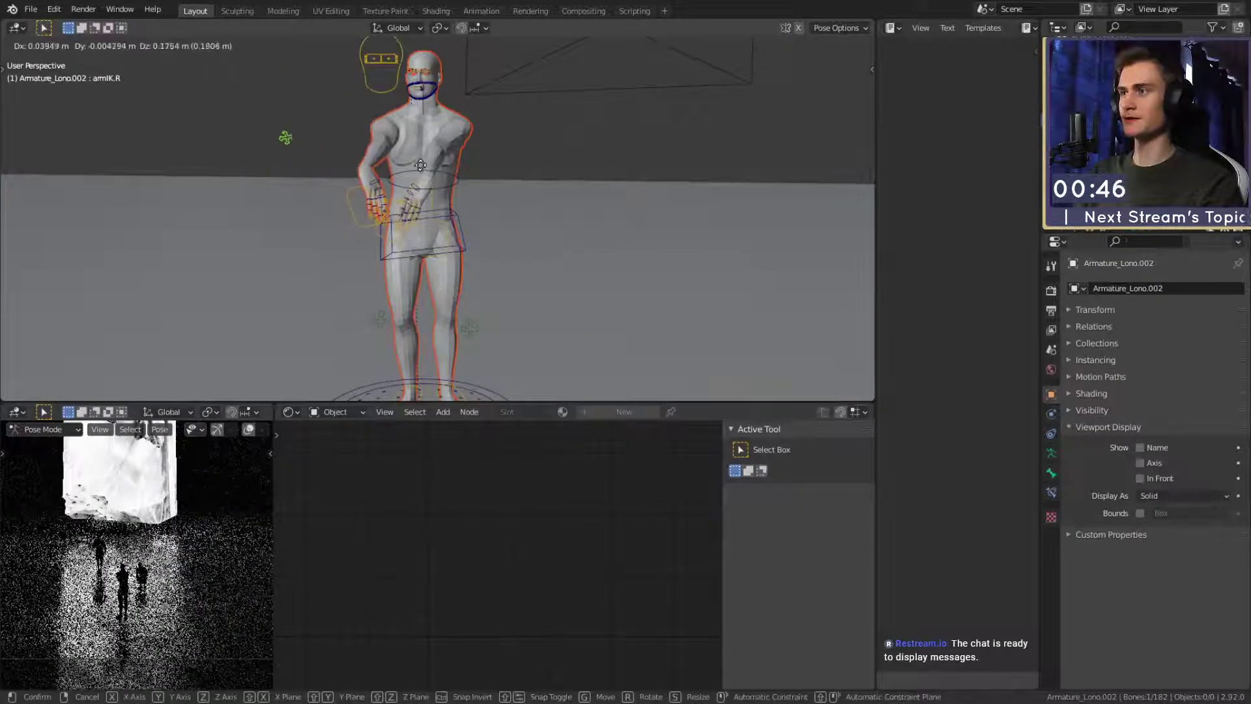
click(420, 165)
middle_drag(479, 171, 459, 274)
Move the duplicated figure's handIK.L control outward so the left arm is held away from the body.
click(432, 316)
key(g)
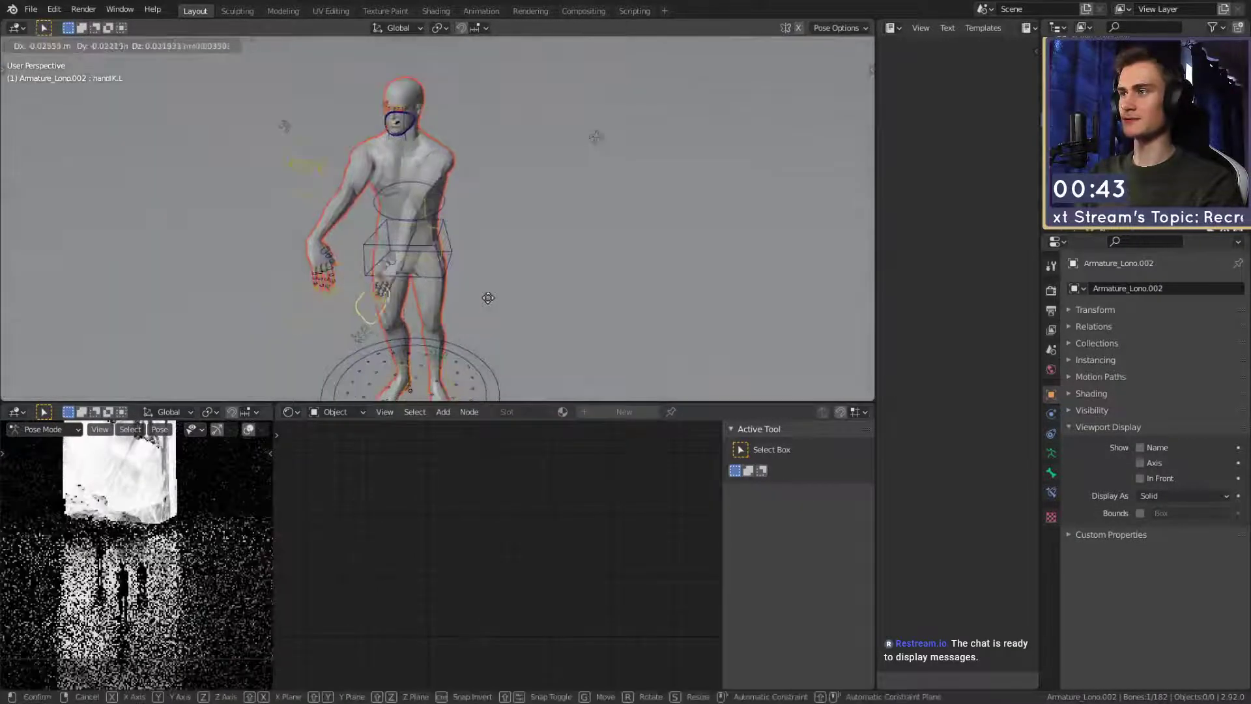
click(569, 226)
middle_drag(569, 226, 612, 277)
key(g)
click(495, 248)
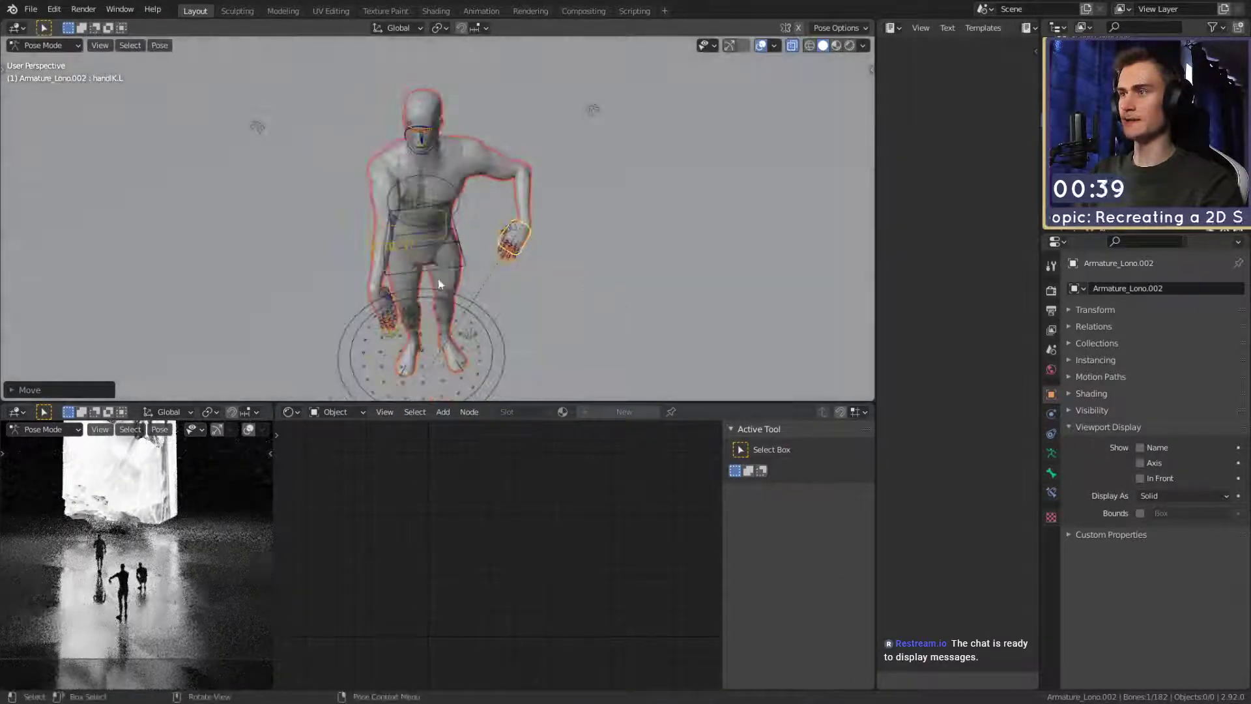
Move the duplicated figure's handIK.R control so the right arm is also held away from the body.
middle_drag(439, 284, 556, 244)
middle_drag(627, 224, 637, 234)
click(590, 188)
key(g)
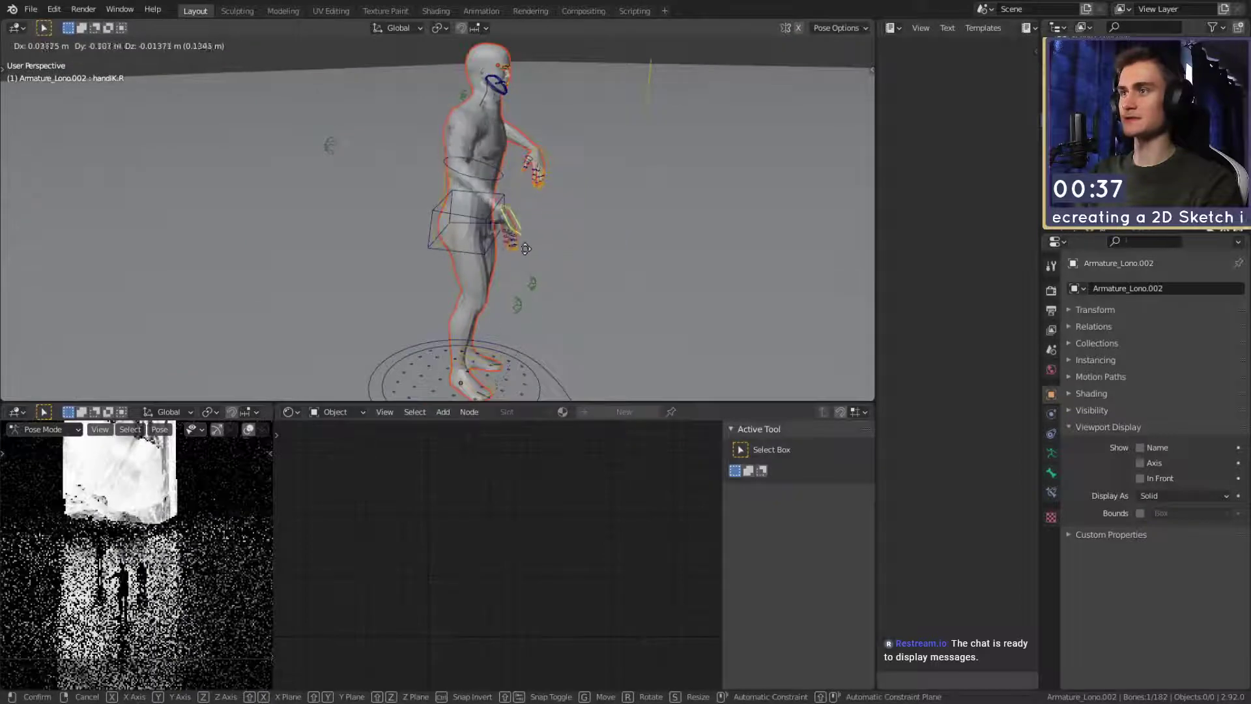
click(524, 253)
Rotate the duplicated figure's neck_2 and neck_1 bones to push the head forward, and readjust neck_2 about its local X axis.
middle_drag(525, 252, 495, 256)
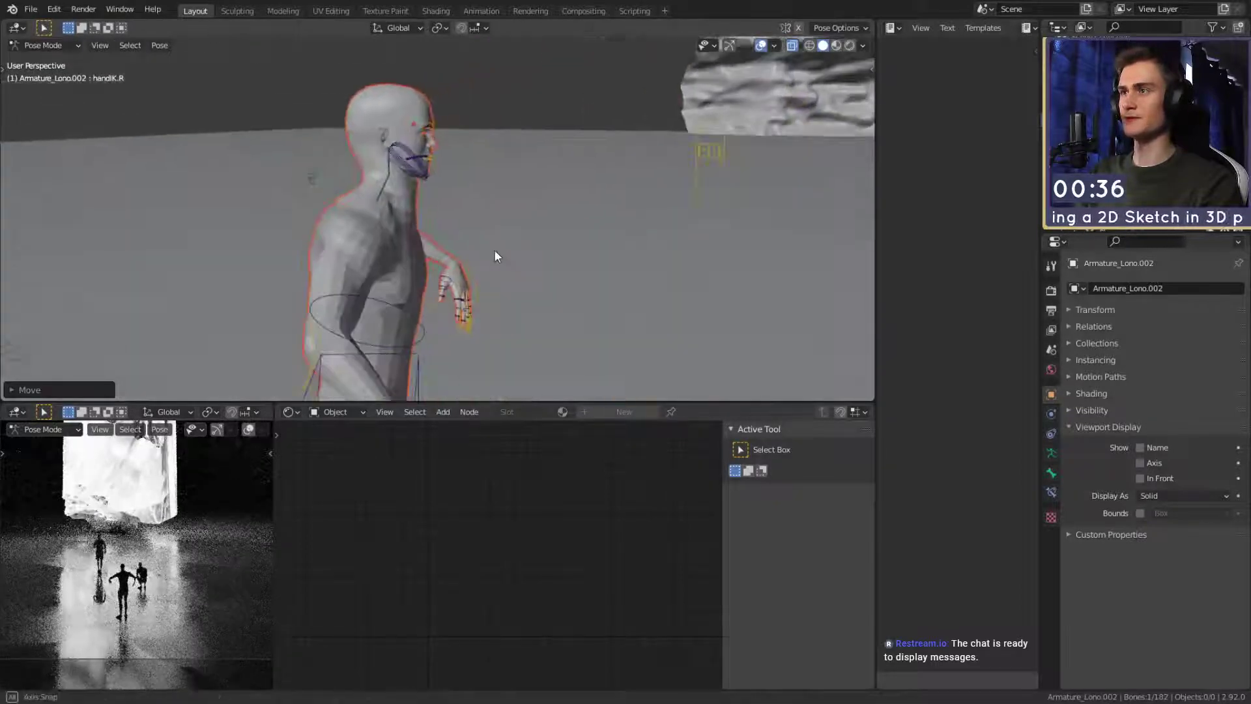
click(385, 167)
key(r)
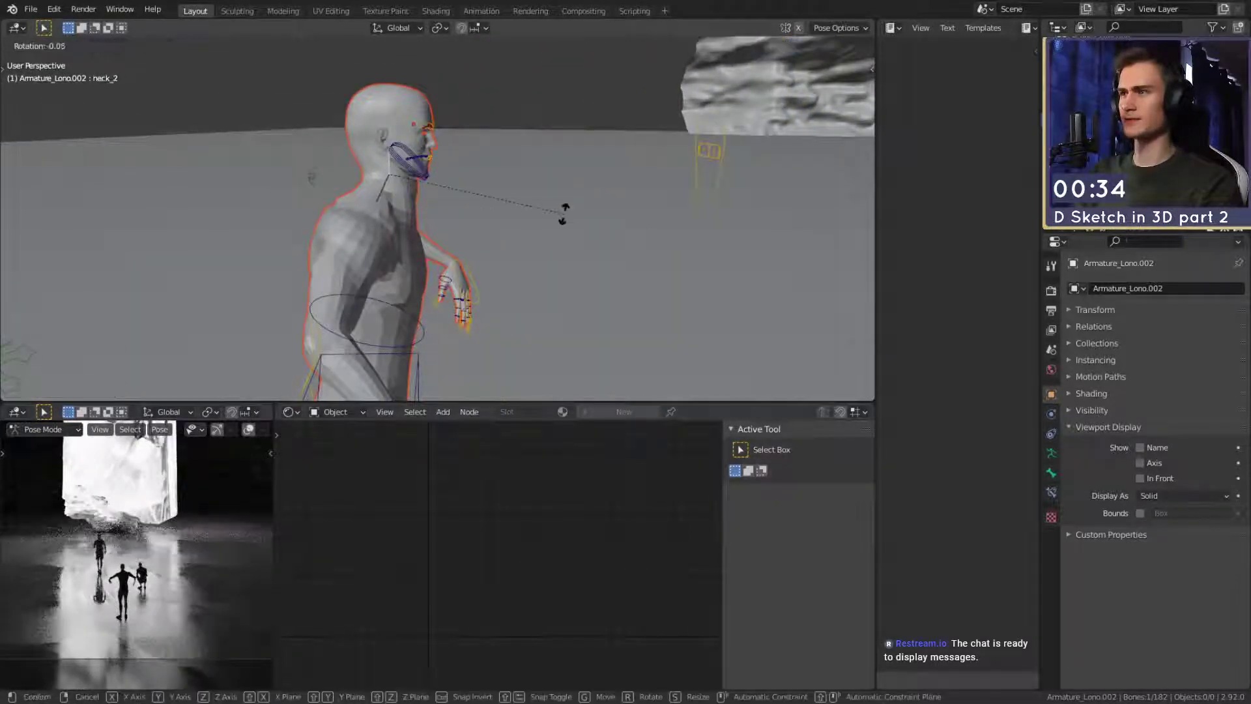
click(449, 244)
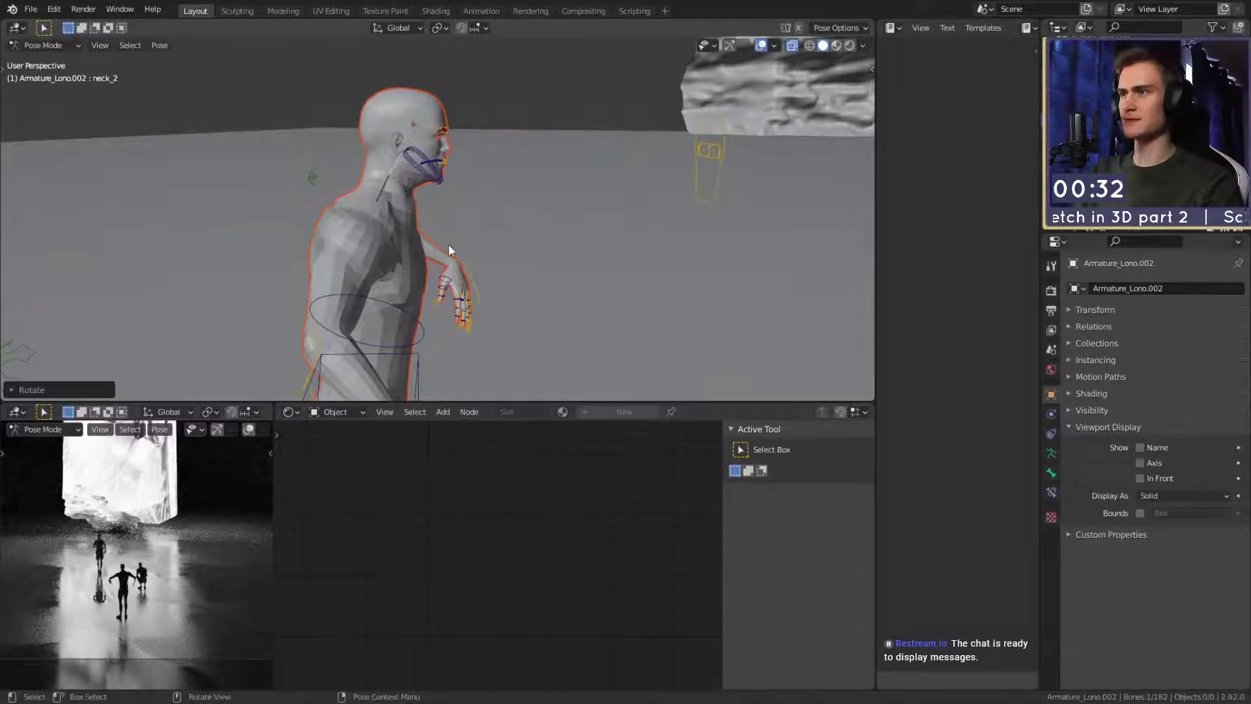
click(393, 188)
key(r)
click(512, 245)
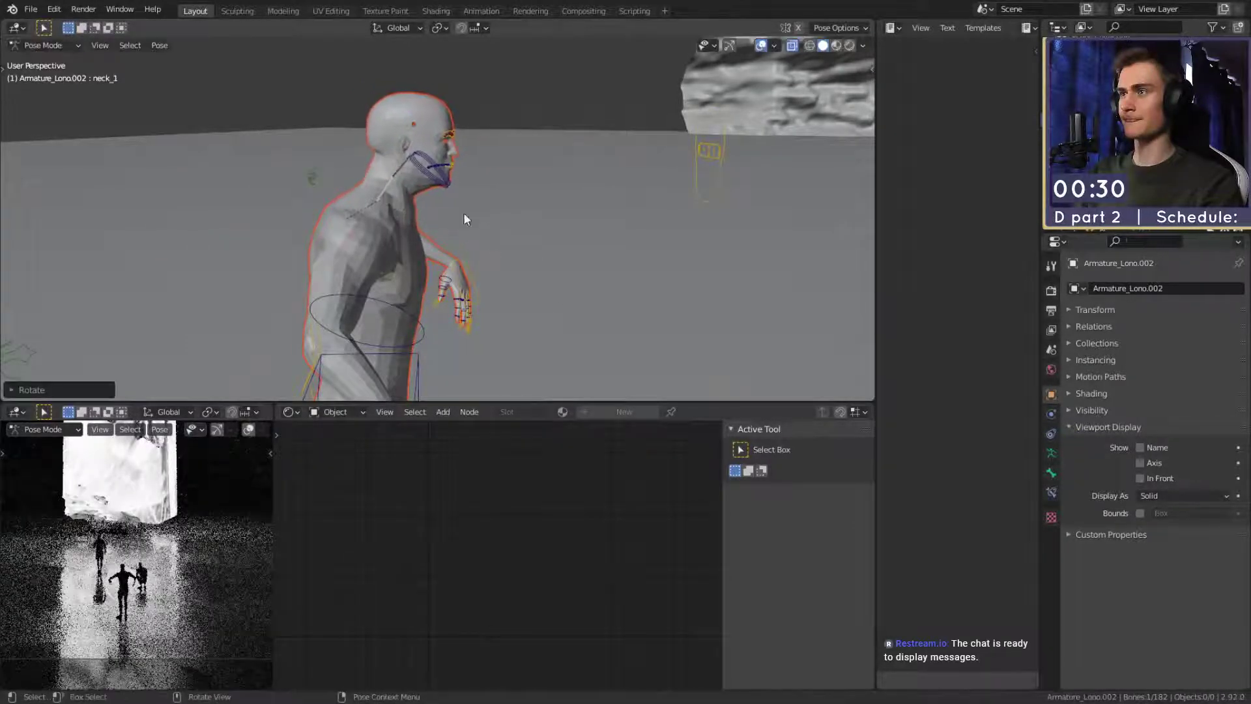
click(411, 170)
key(r)
key(x)
key(x)
click(537, 182)
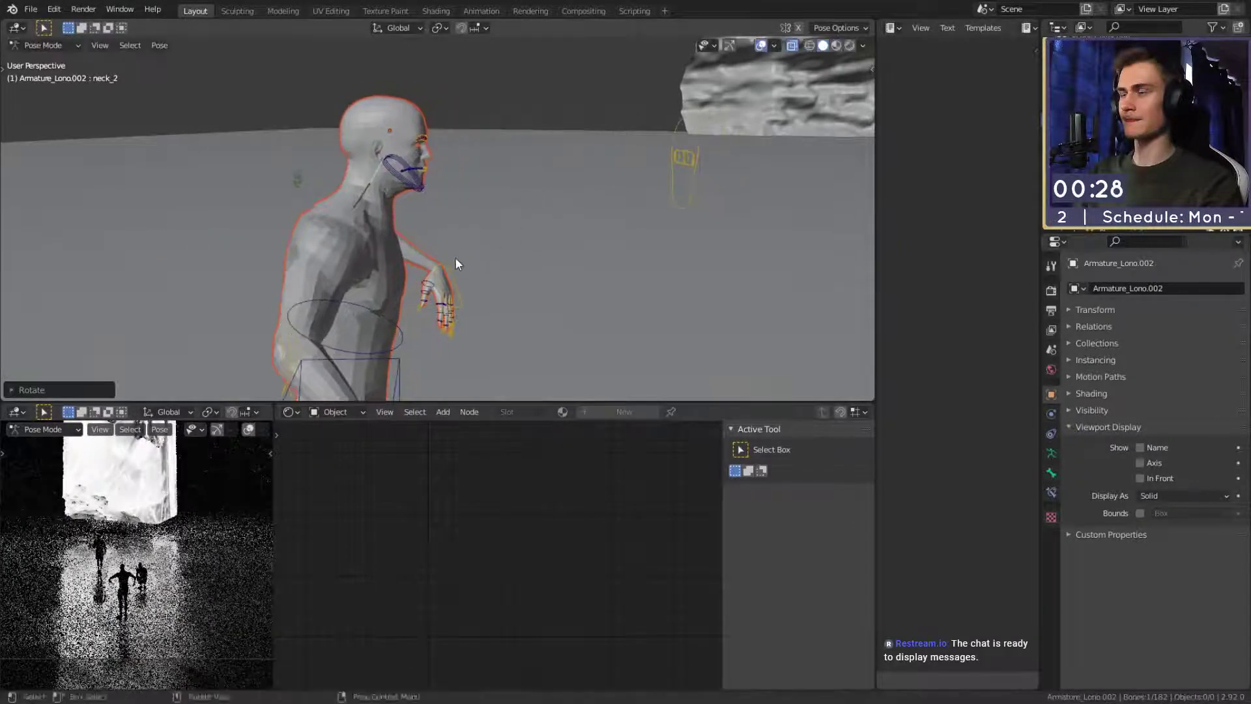
Rotate the standing figure's hip control to adjust the torso's stance.
middle_drag(454, 261, 498, 271)
scroll(560, 270, down, 3)
scroll(554, 277, up, 2)
click(497, 183)
scroll(521, 209, down, 4)
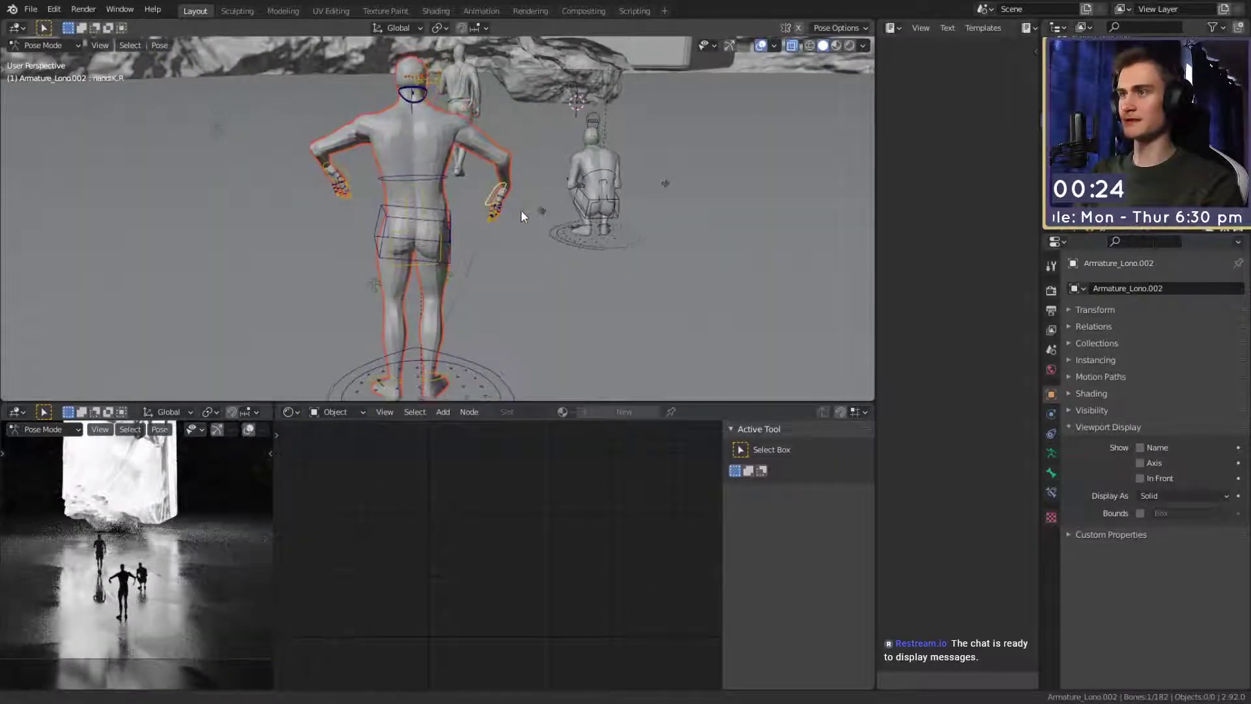
shift+middle_drag(490, 319, 491, 247)
scroll(479, 189, up, 2)
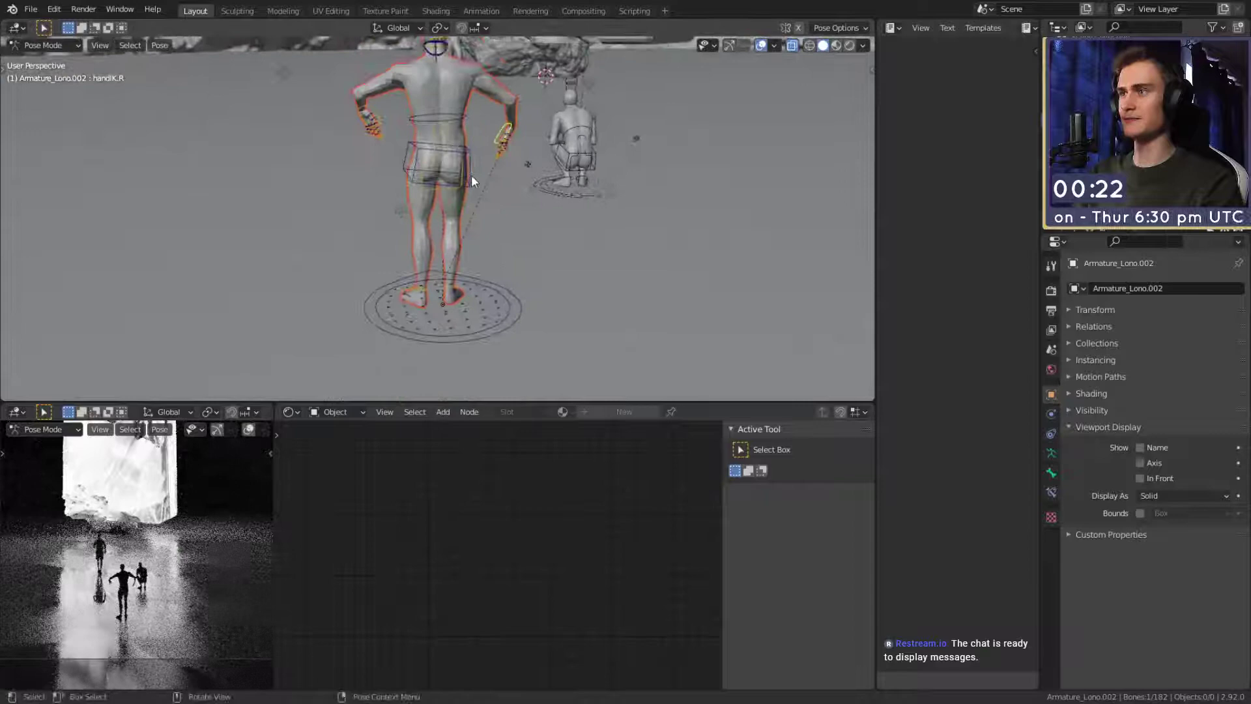
click(452, 135)
middle_drag(548, 150, 545, 189)
key(r)
click(521, 176)
Move the standing figure's footIK.R control to place the right foot in front of the left.
click(459, 284)
key(g)
key(z)
click(512, 270)
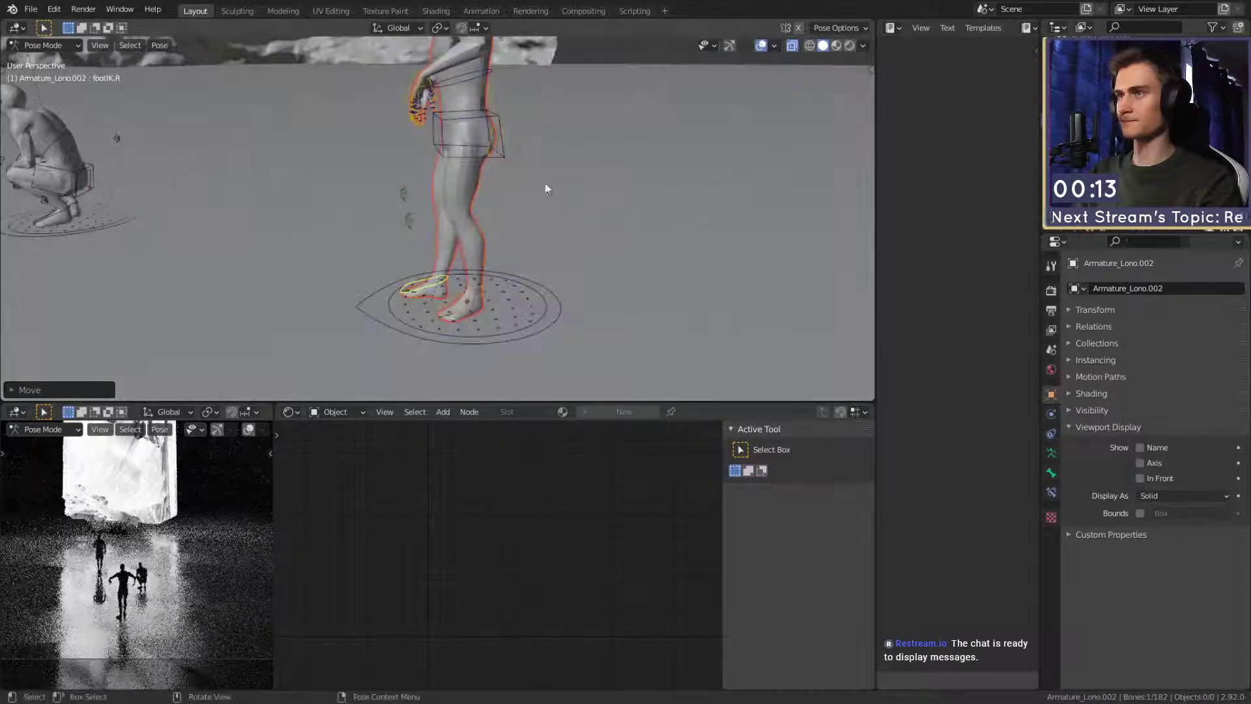
Move and rotate the standing figure's controls to bring the right arm up into a raised pose.
click(492, 106)
middle_drag(493, 106, 405, 243)
key(g)
click(542, 128)
click(516, 201)
middle_drag(587, 217, 525, 164)
key(g)
click(534, 192)
key(r)
click(513, 94)
Refine the rotation and position of the raised right hand so it reaches above the head.
middle_drag(514, 94, 588, 272)
key(r)
click(450, 98)
middle_drag(450, 98, 628, 241)
key(g)
click(526, 229)
key(g)
click(503, 199)
key(r)
click(506, 171)
Move and rotate the standing figure's handIK.L control to rest the left hand against the hip.
click(406, 210)
key(g)
click(641, 226)
key(r)
click(520, 183)
key(g)
right_click(528, 243)
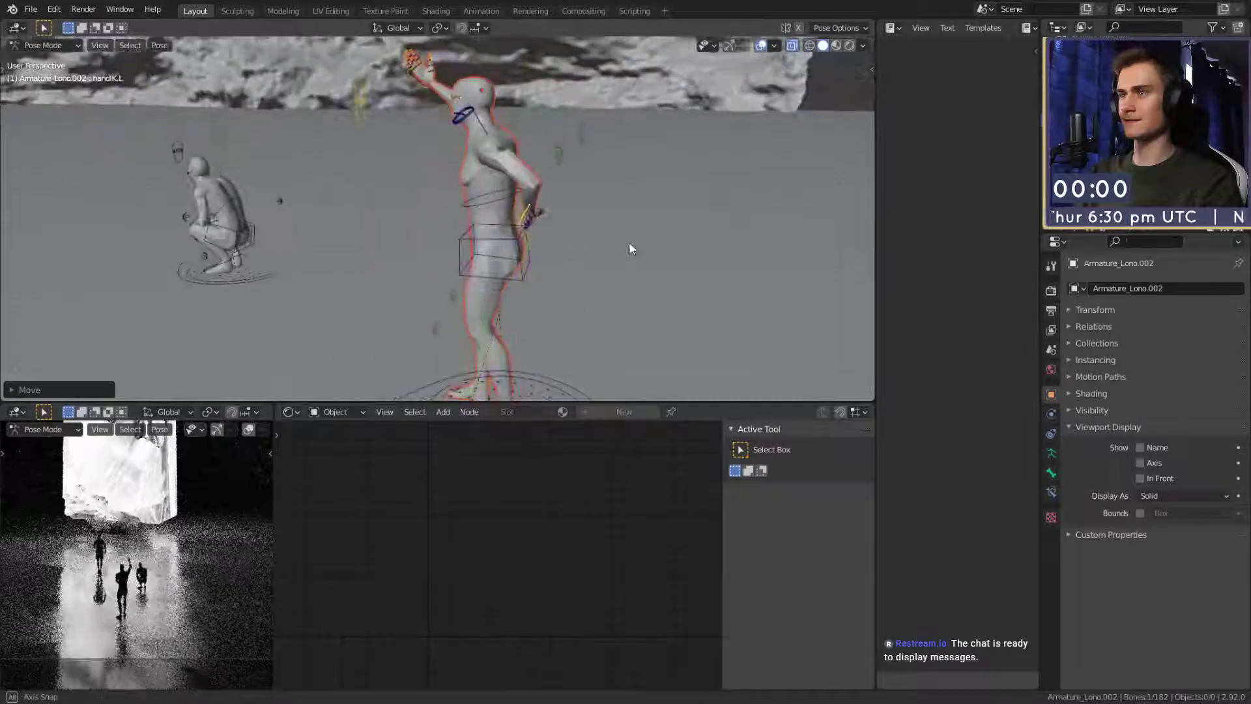
key(g)
click(617, 181)
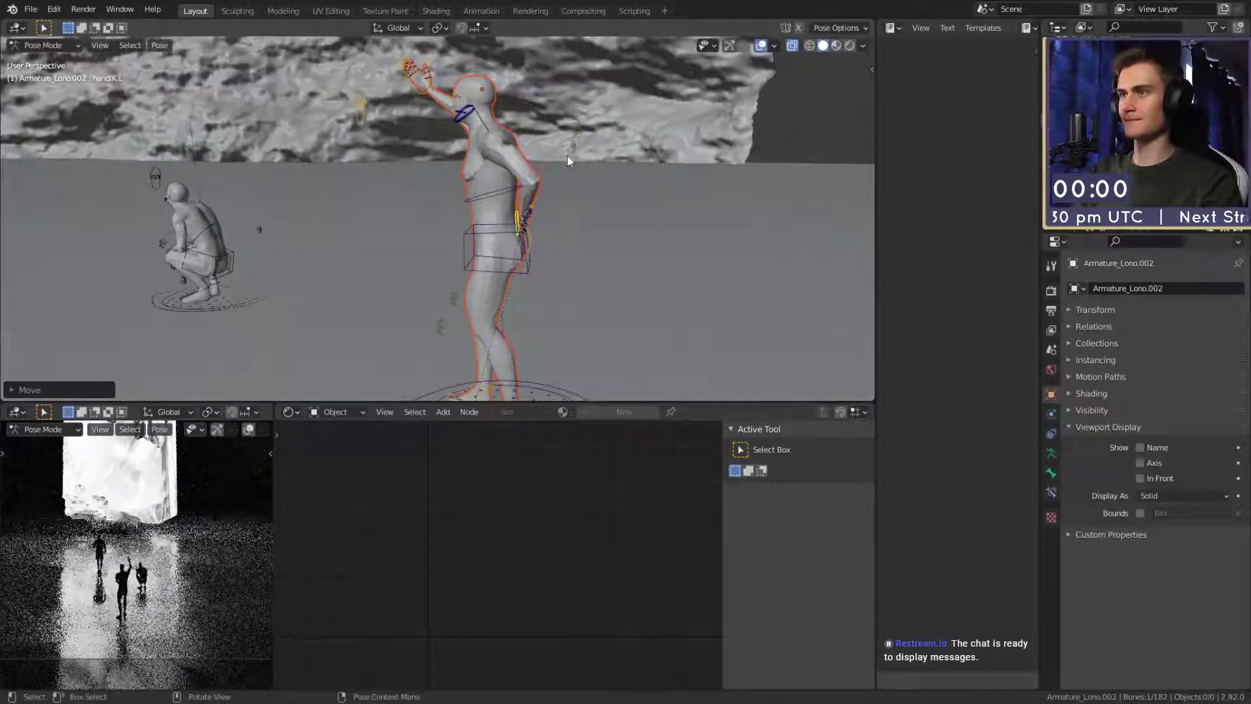
Reposition the left arm's elbow target to adjust how the bent left arm points.
click(561, 155)
middle_drag(607, 175, 554, 224)
key(g)
click(560, 225)
Return the posed armature to Object Mode and save the file.
middle_drag(628, 176, 583, 271)
ctrl+middle_drag(491, 254, 554, 288)
ctrl+middle_drag(518, 270, 507, 309)
key(ctrl+Tab)
middle_drag(511, 290, 500, 287)
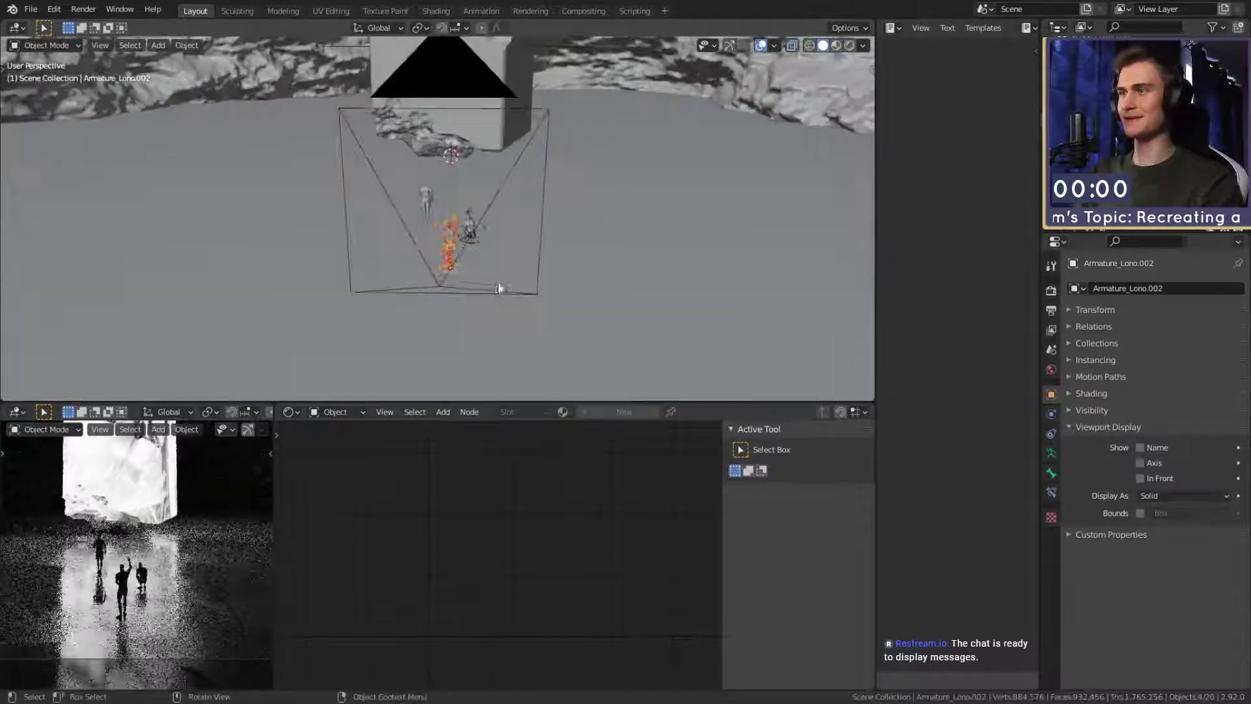
click(31, 9)
click(54, 101)
Examine the overall composition of figures, block and rings in the scene and the rendered camera preview.
scroll(471, 252, down, 3)
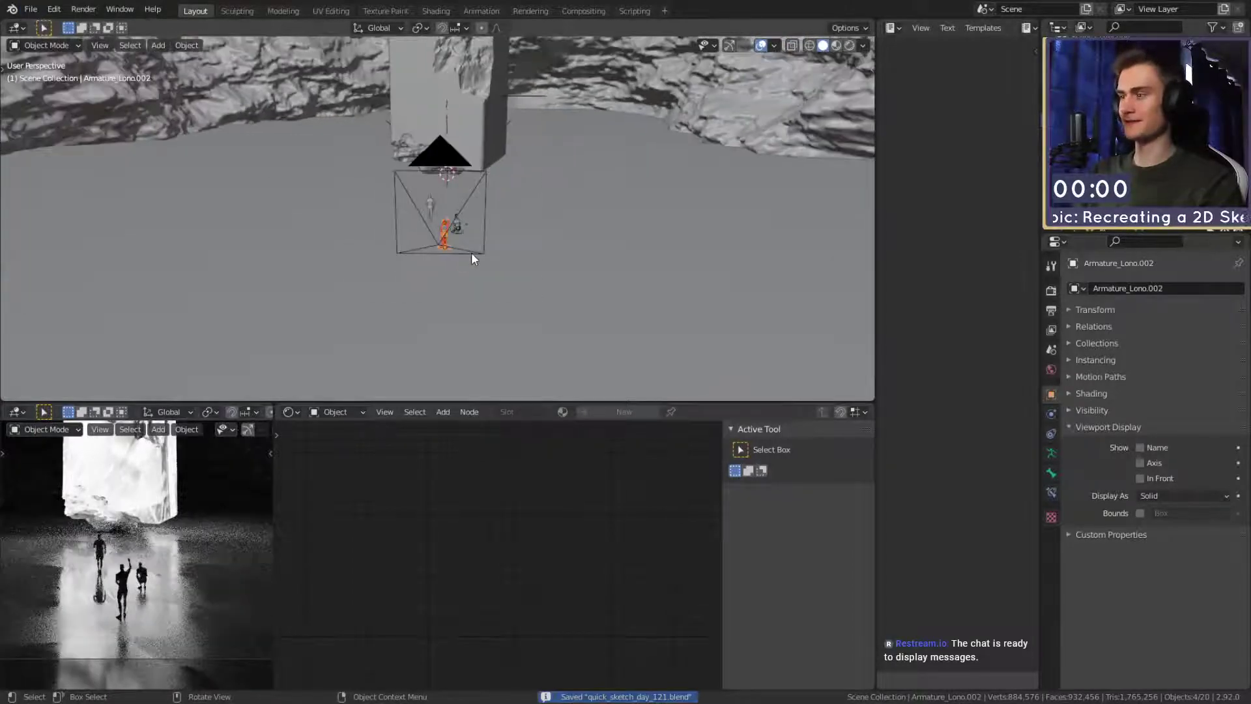
scroll(64, 521, down, 3)
scroll(81, 577, up, 3)
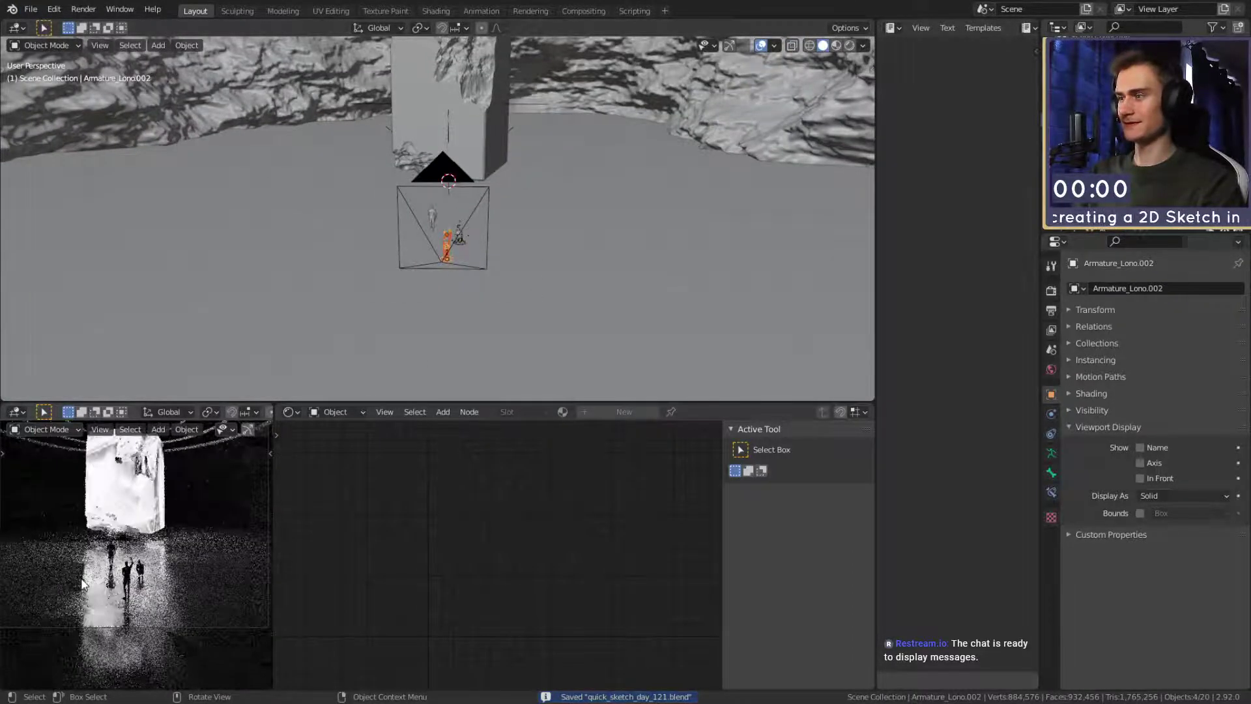
scroll(81, 577, down, 3)
shift+middle_drag(81, 578, 80, 607)
scroll(465, 232, down, 3)
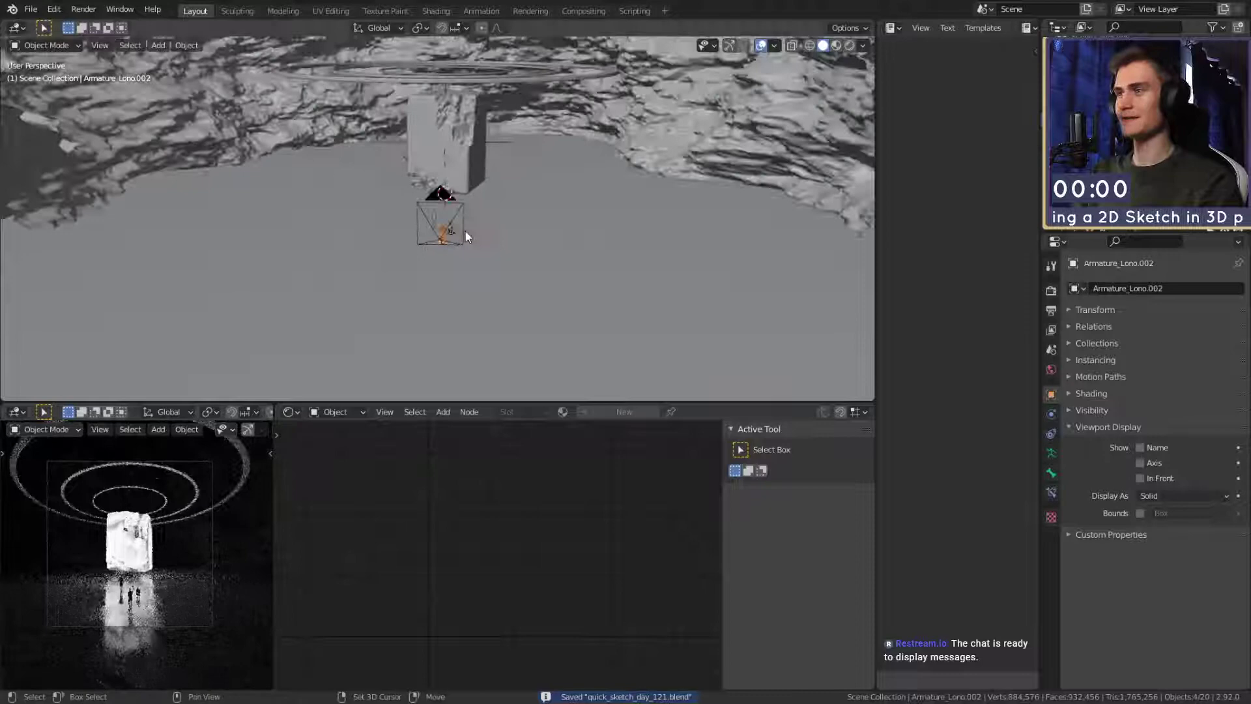
shift+middle_drag(465, 231, 462, 316)
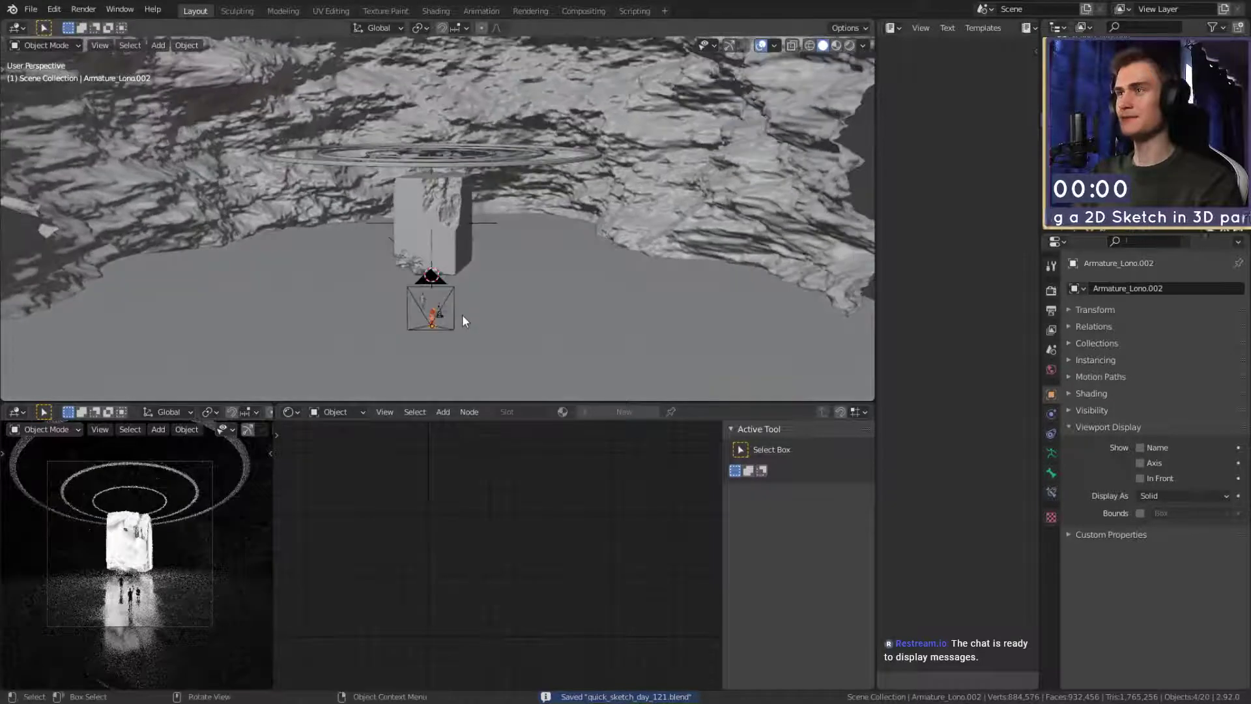
Snap the 3D cursor to the middle ring above the stone block.
scroll(466, 293, up, 3)
middle_drag(472, 270, 476, 299)
click(520, 127)
shift+middle_drag(518, 159, 508, 216)
right_click(430, 269)
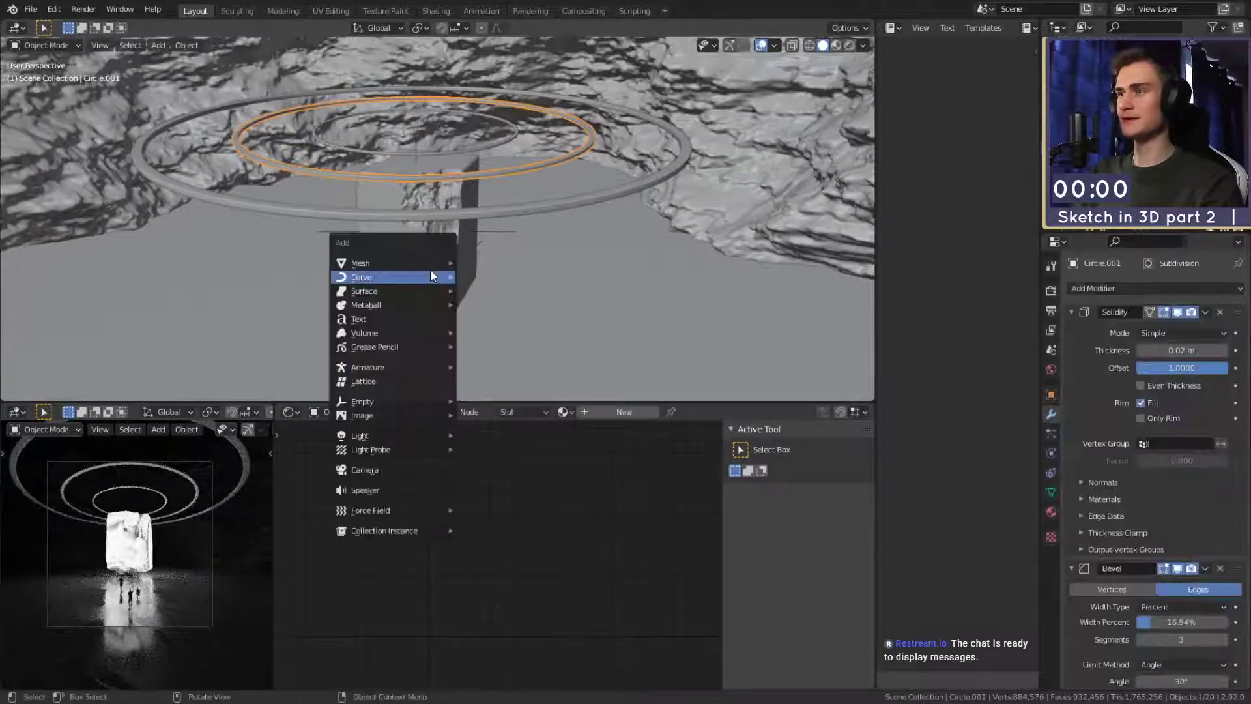
key(shift+s)
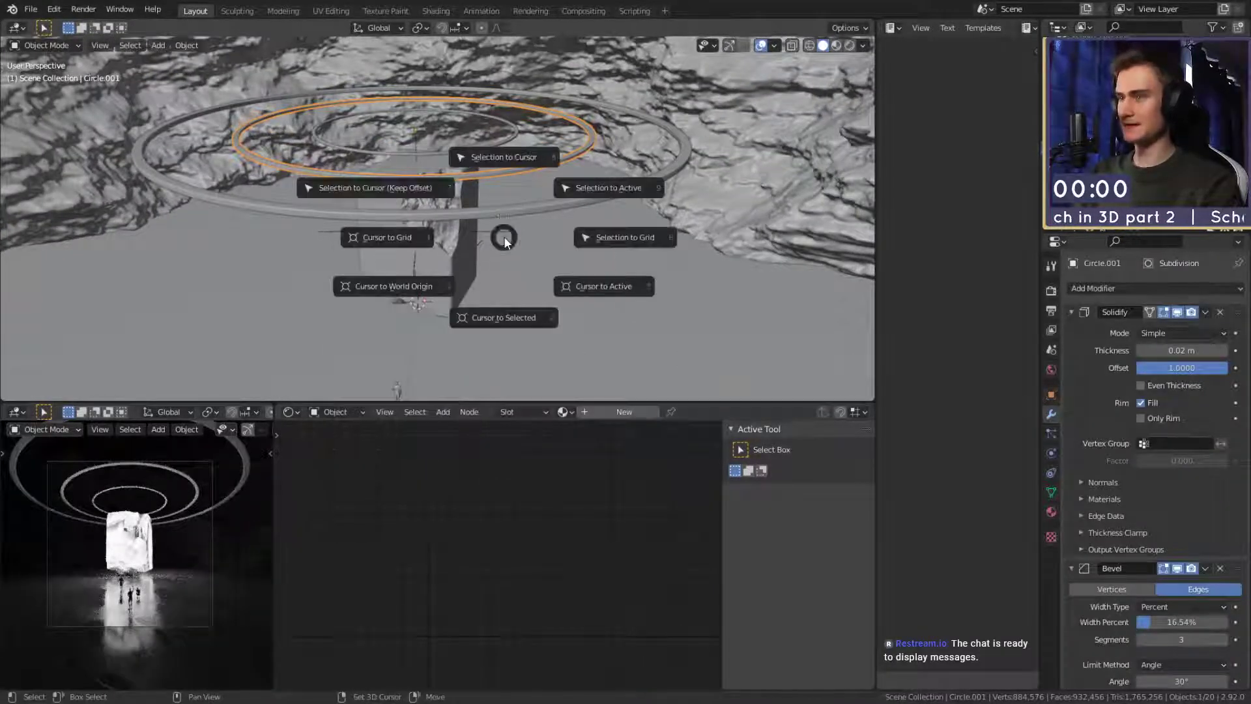
click(494, 326)
Add a UV sphere at the centre of the rings and scale it down.
key(shift+a)
mouse_move(450, 239)
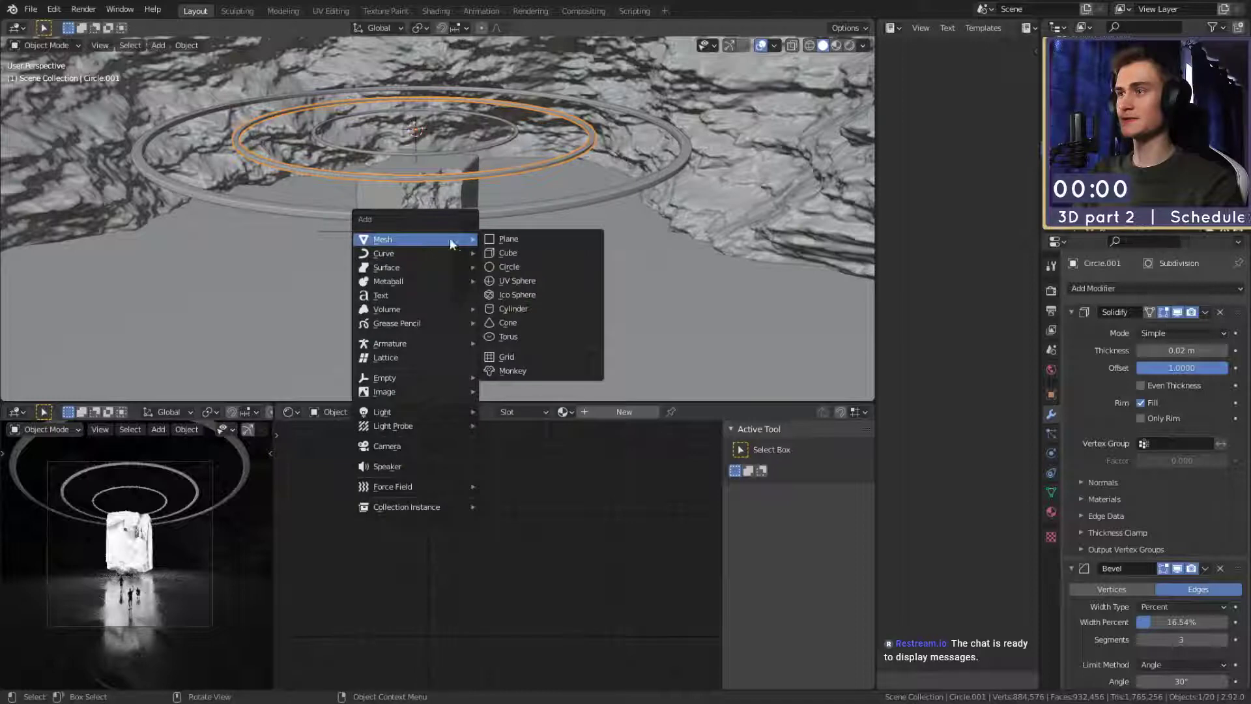
click(513, 281)
key(s)
click(485, 222)
right_click(432, 138)
click(432, 138)
shift+middle_drag(497, 169, 502, 260)
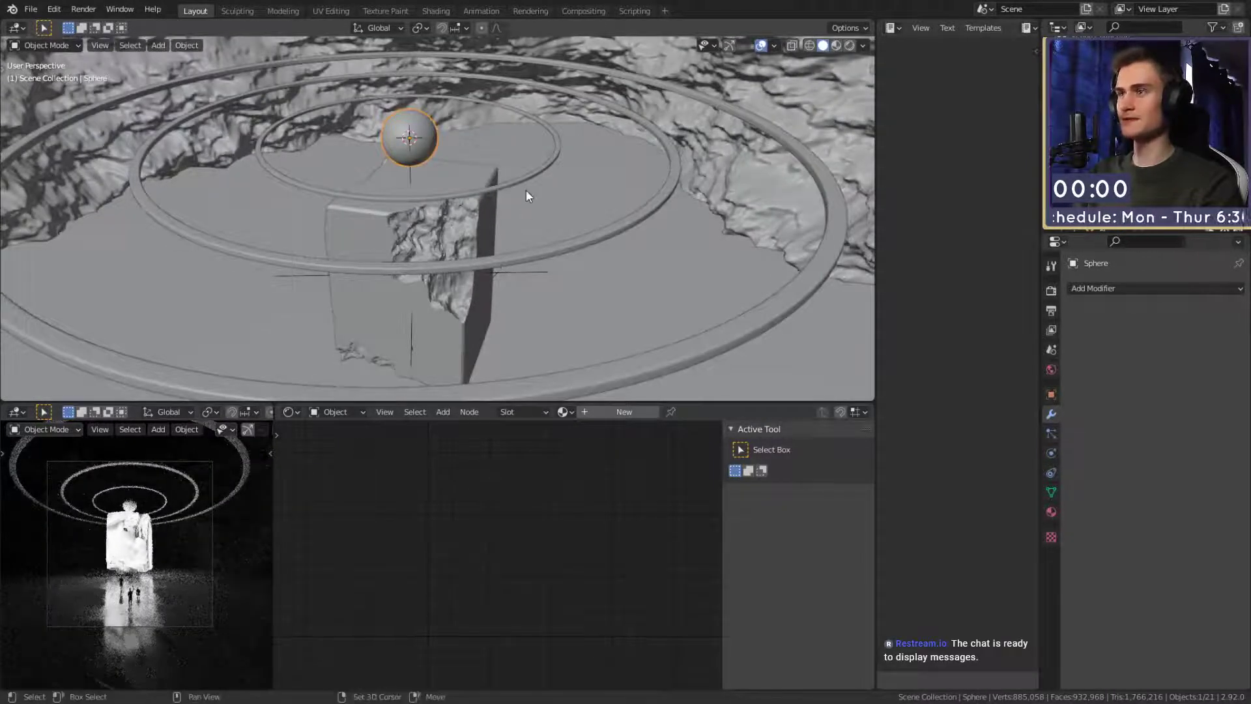
Create a new material for the outermost ring.
click(541, 169)
middle_drag(541, 170, 632, 325)
click(638, 326)
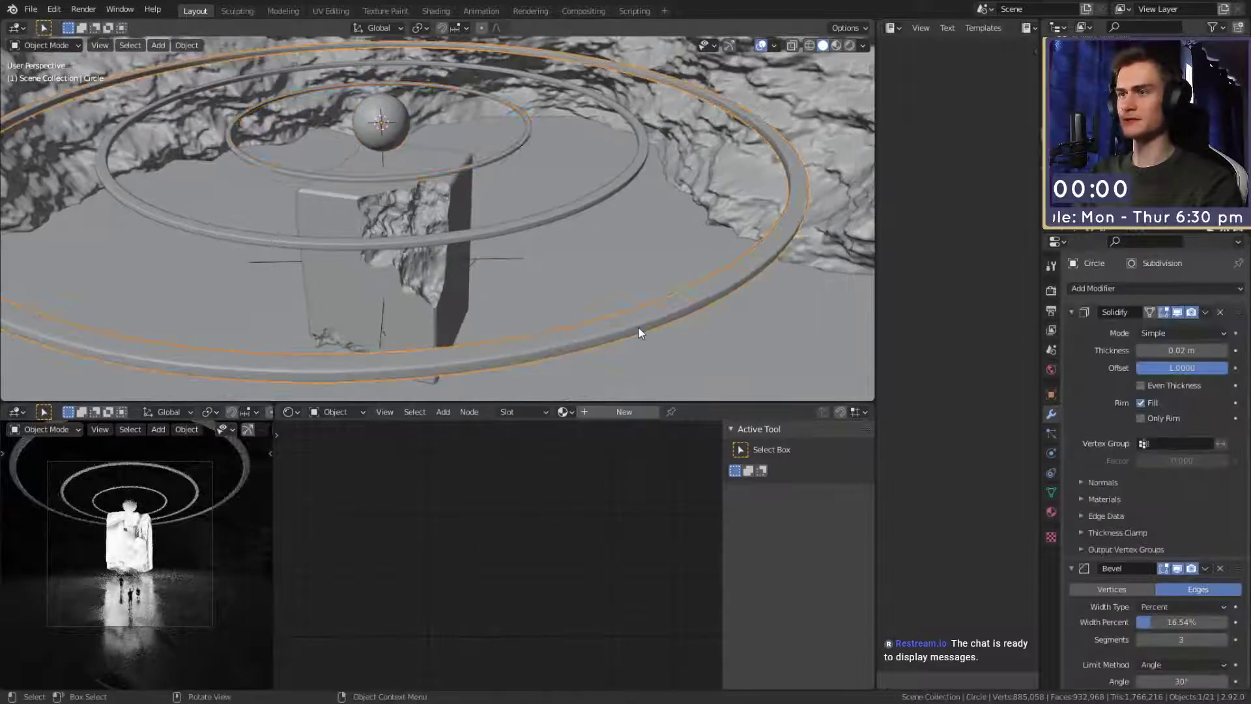
click(604, 412)
scroll(611, 561, up, 1)
scroll(599, 587, up, 3)
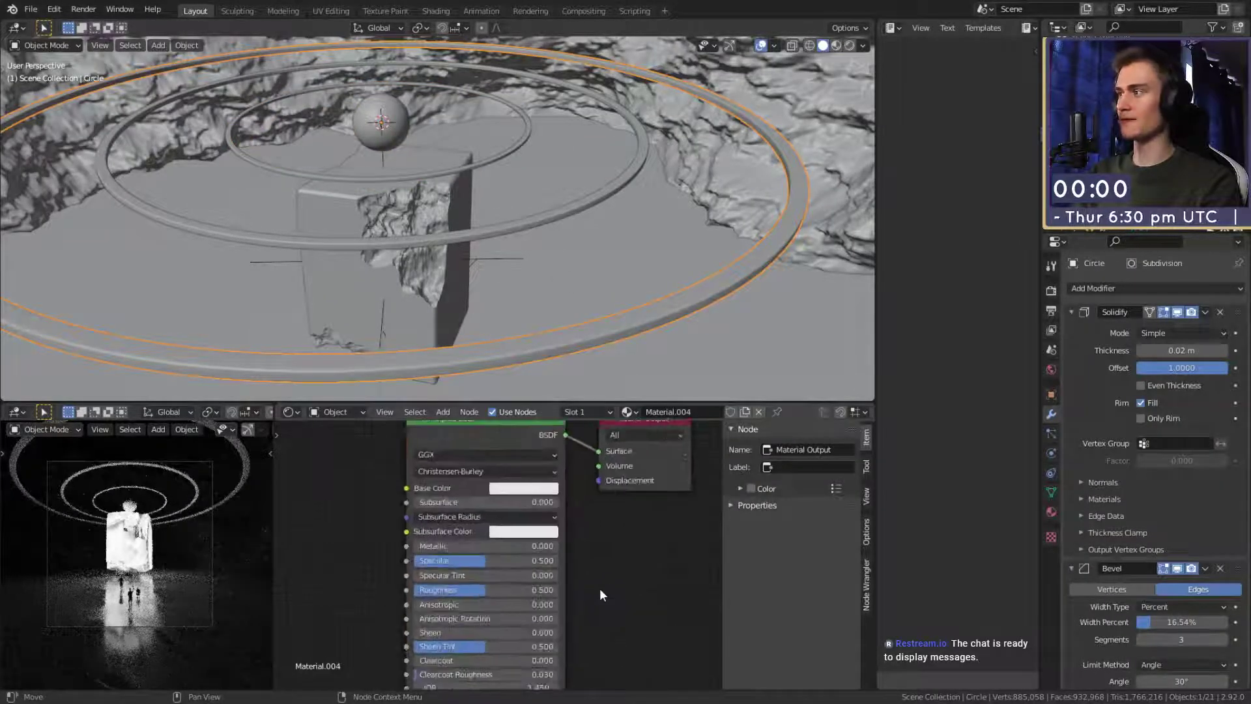
Delete the sphere at the centre of the rings and save the file.
key(Delete)
middle_drag(397, 131, 506, 271)
scroll(514, 283, down, 3)
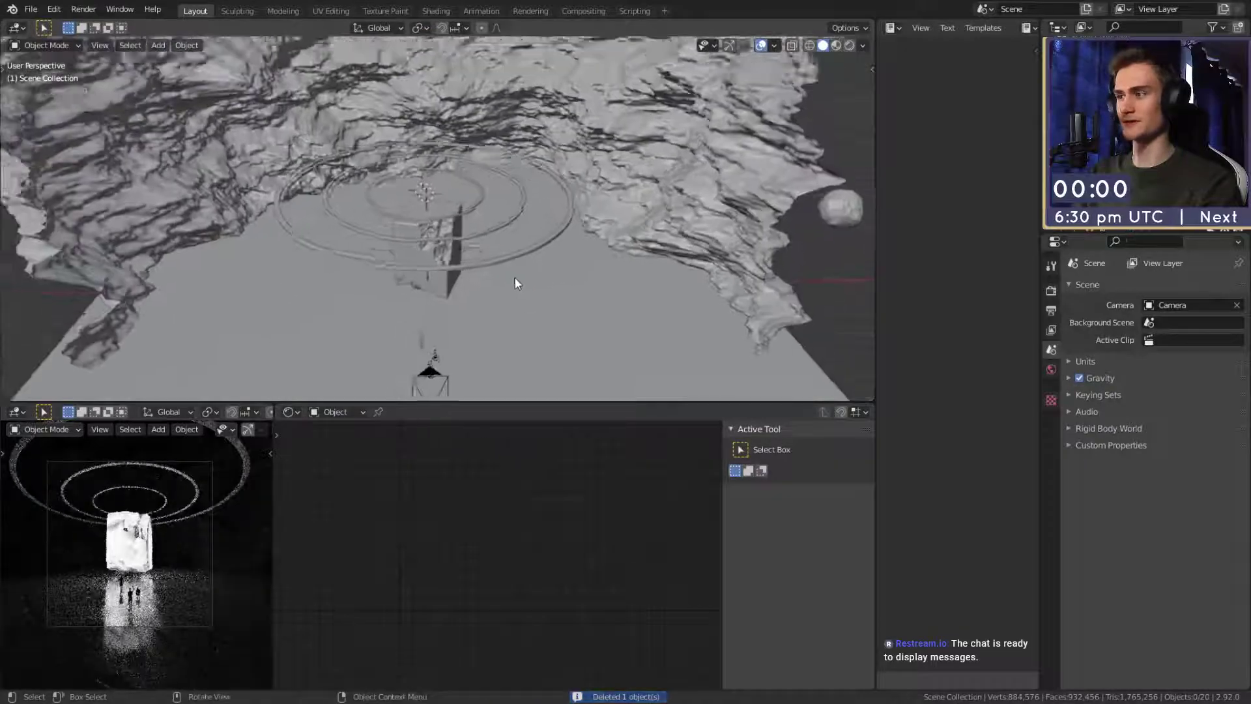
scroll(518, 273, up, 3)
key(ctrl+z)
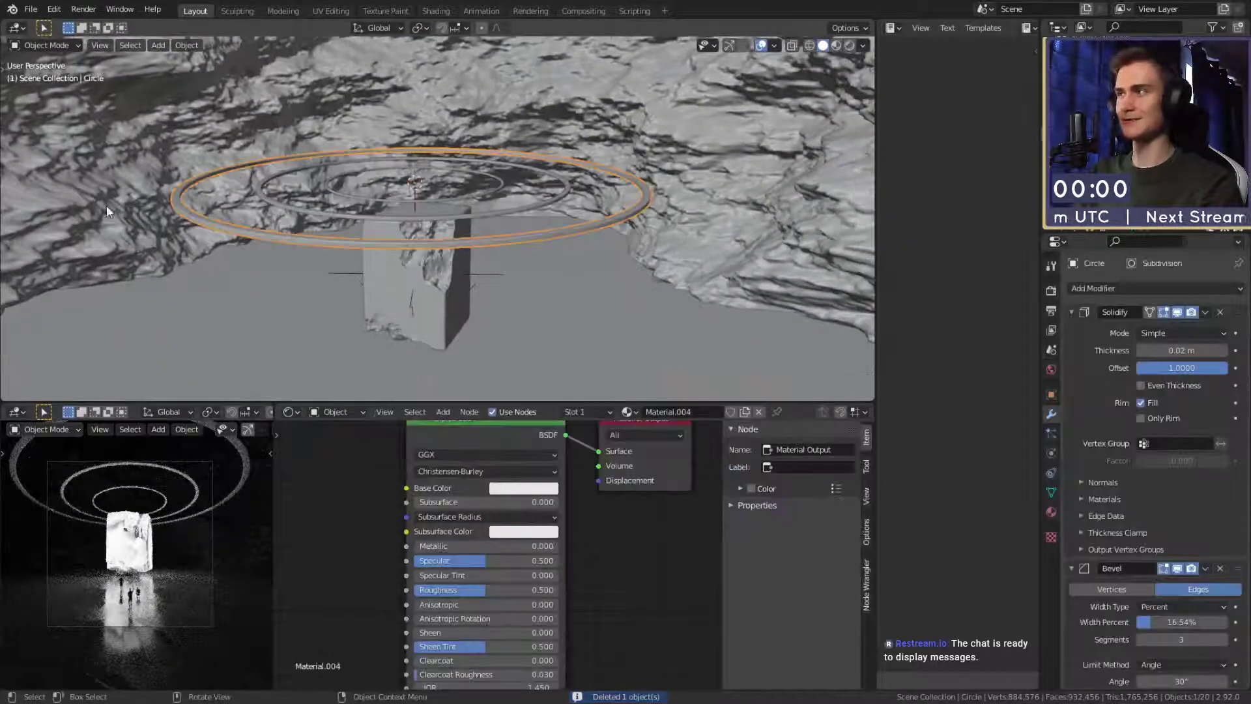
click(30, 9)
click(46, 107)
Set the outer ring material's Metallic to 1.000, and unlink the material from the ring.
scroll(490, 263, down, 4)
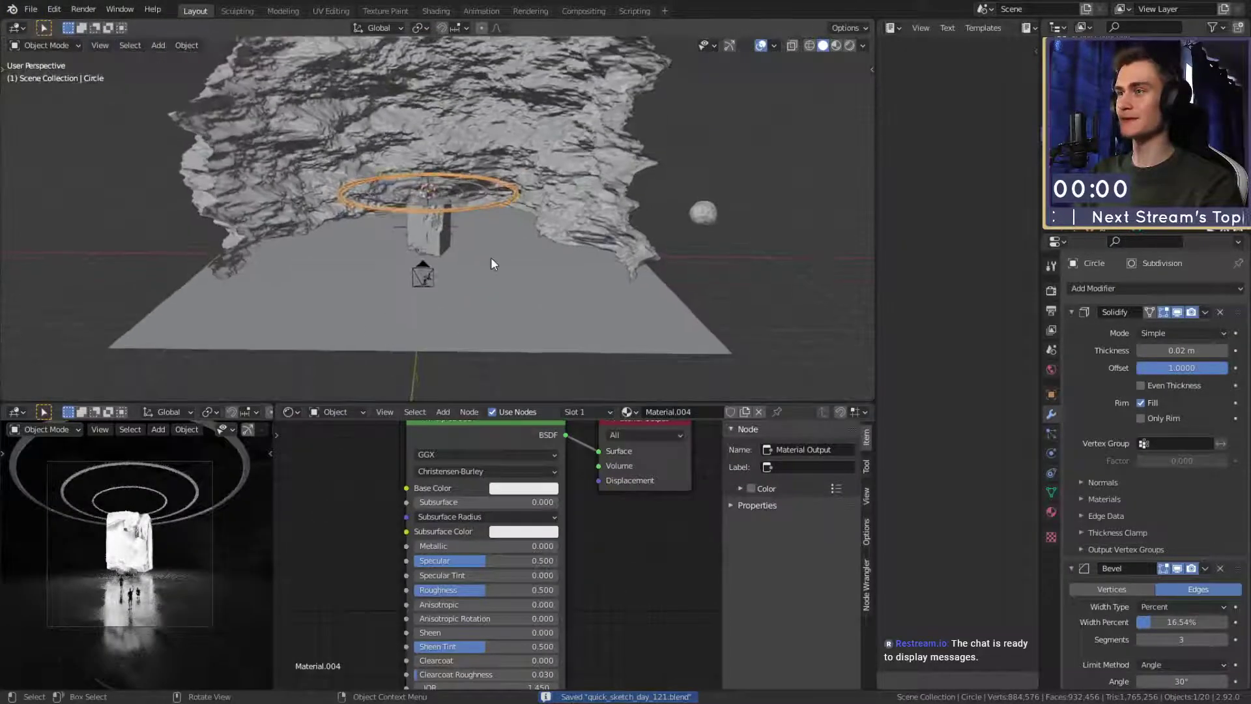
scroll(490, 263, up, 4)
scroll(566, 588, down, 3)
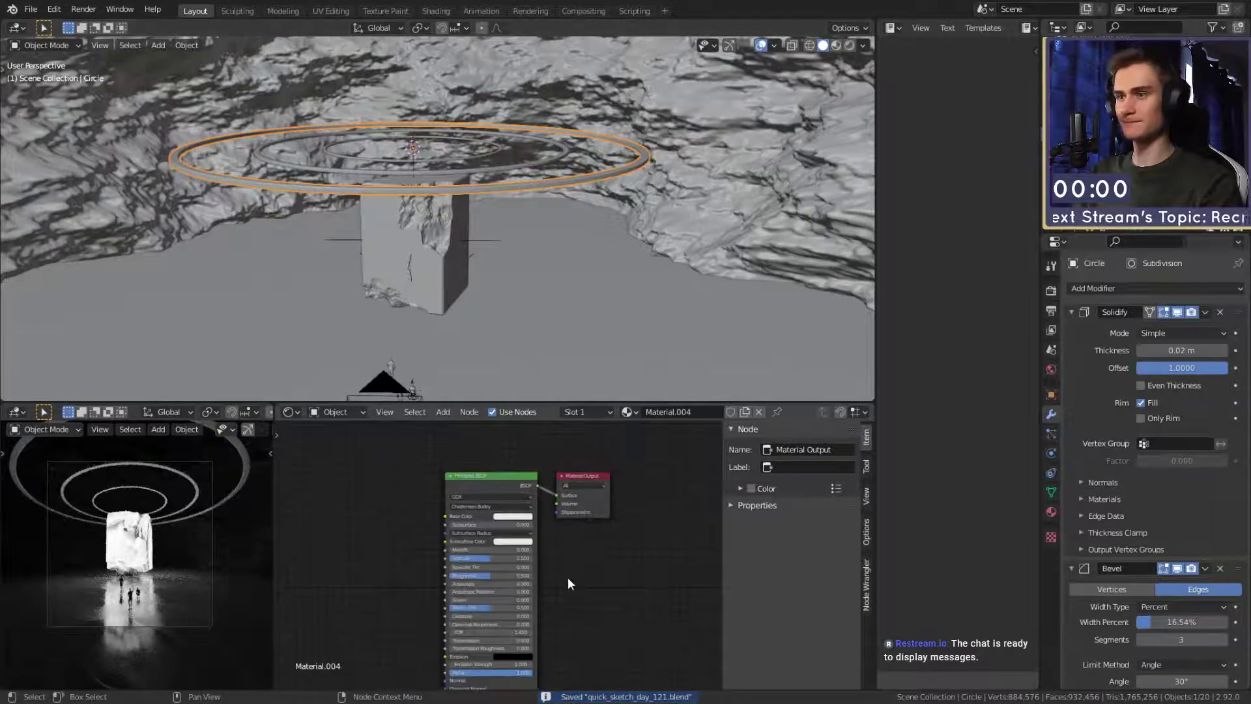
drag(470, 550, 533, 550)
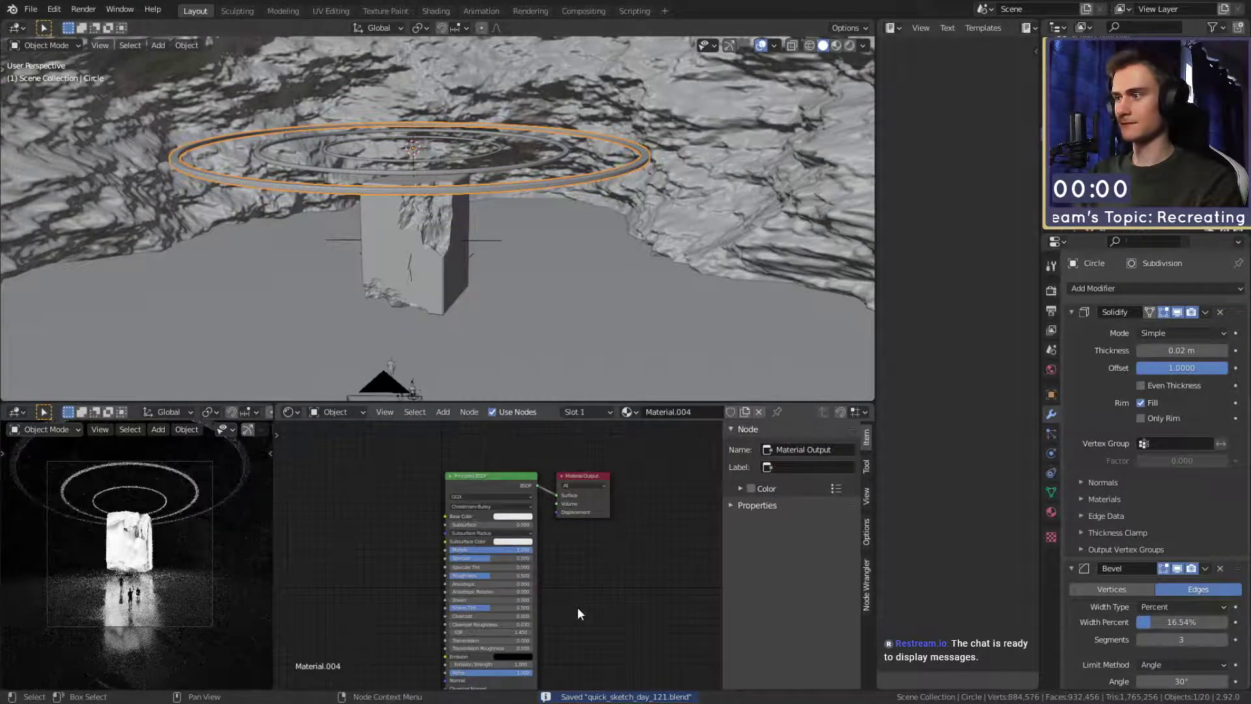
click(758, 412)
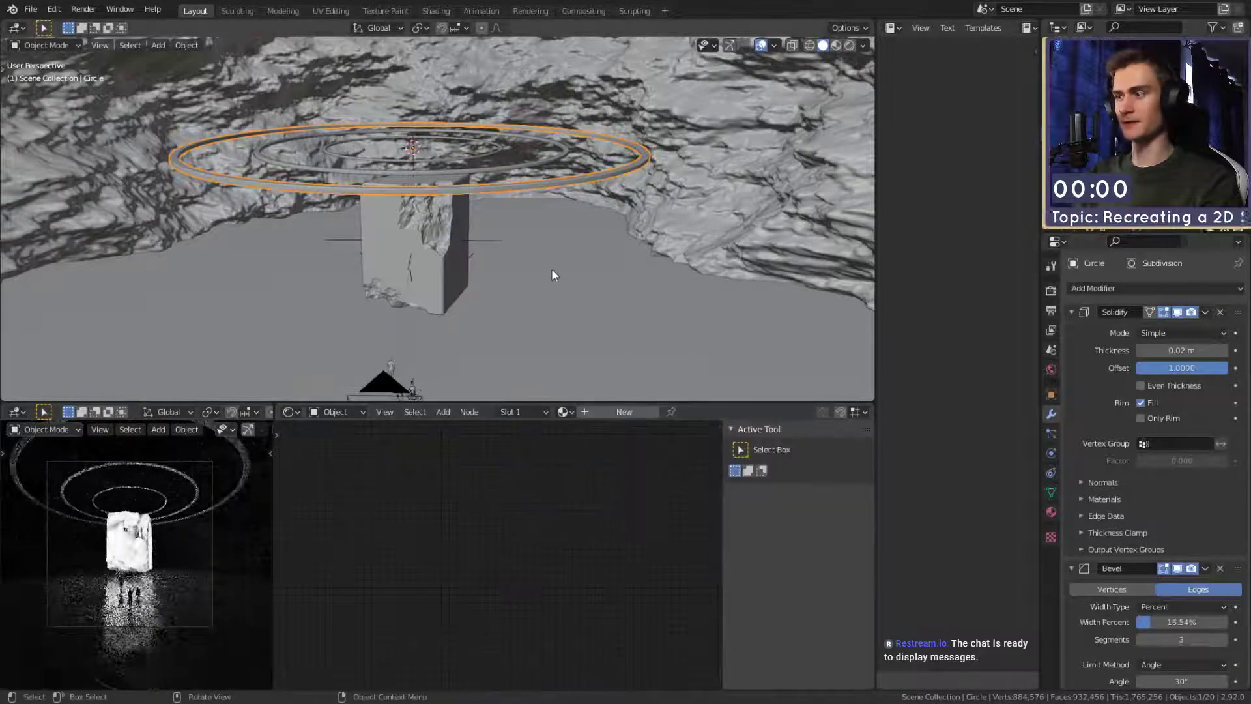
Save the scene file with the outer ring's material unlinked.
scroll(551, 269, down, 5)
click(31, 9)
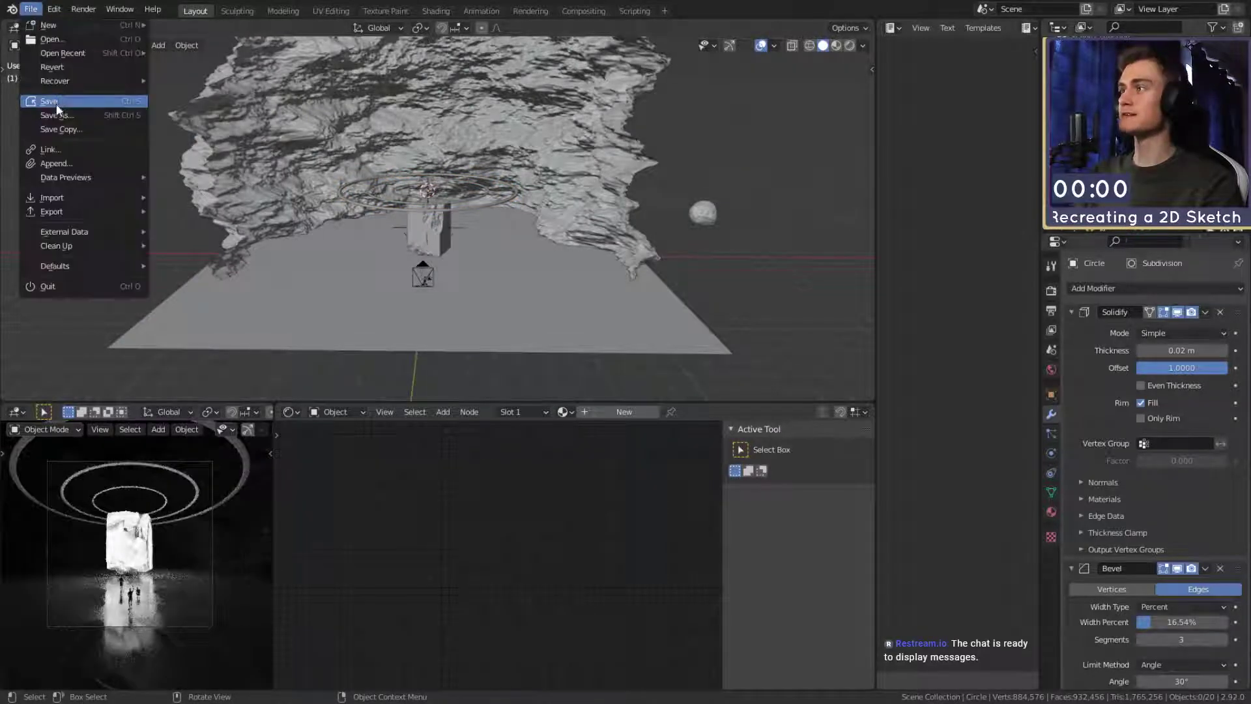
click(26, 99)
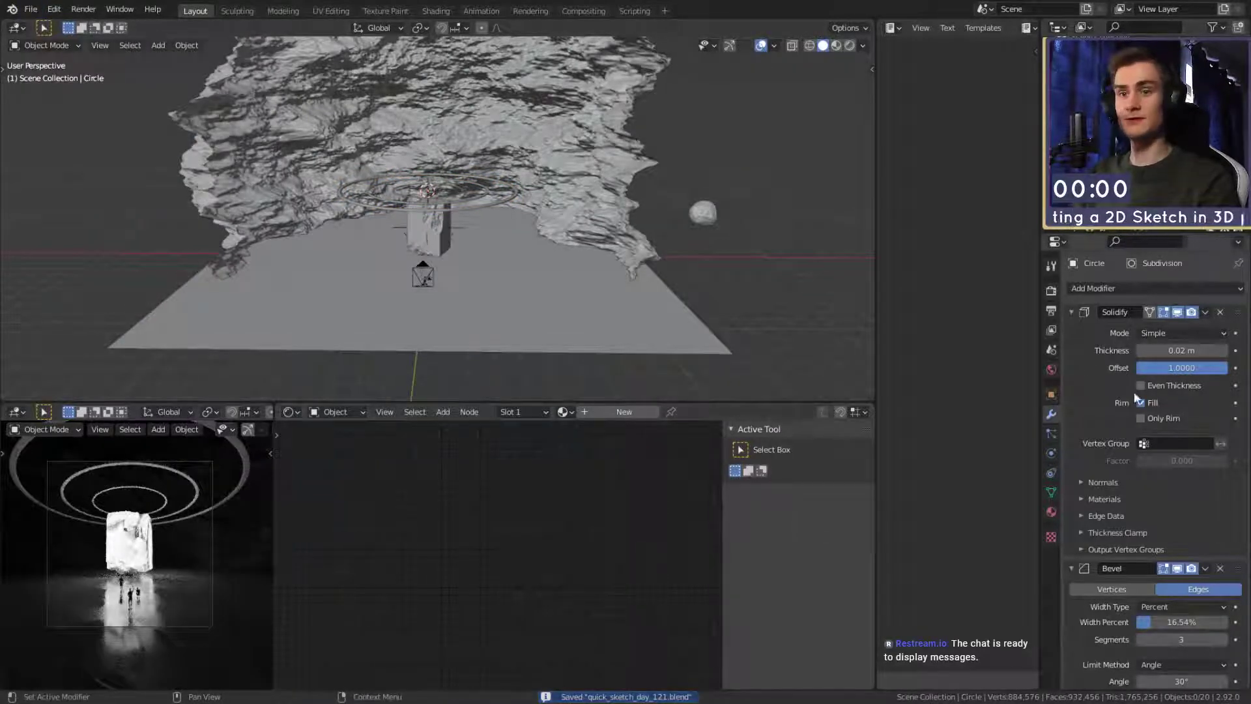
Set the render resolution percentage to 50%.
click(1051, 310)
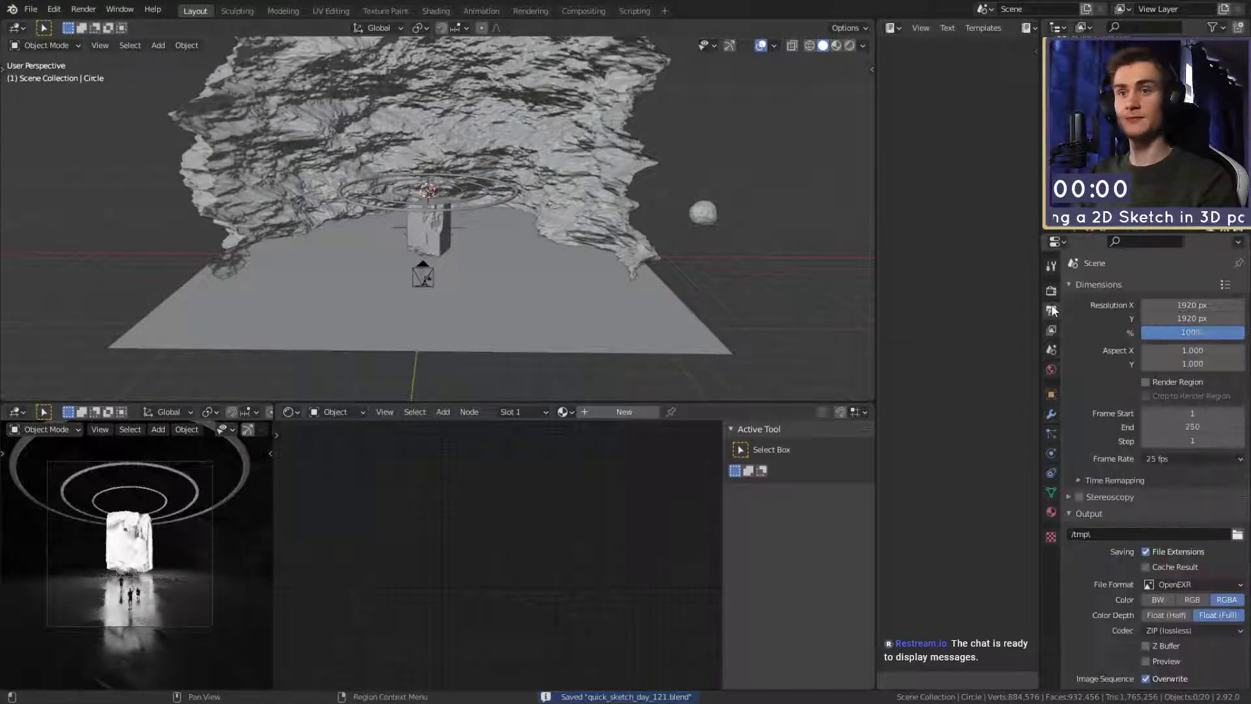
click(1189, 332)
text(50)
key(Return)
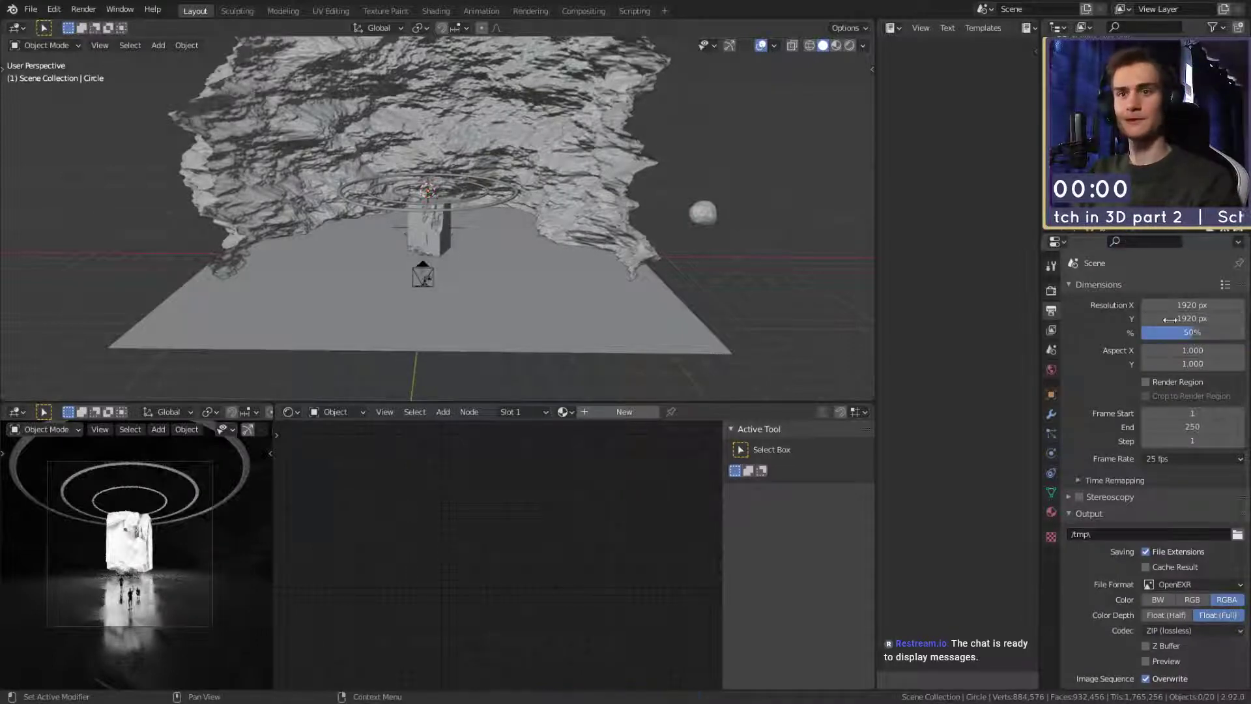
Check the render sampling settings and save the file.
click(1051, 291)
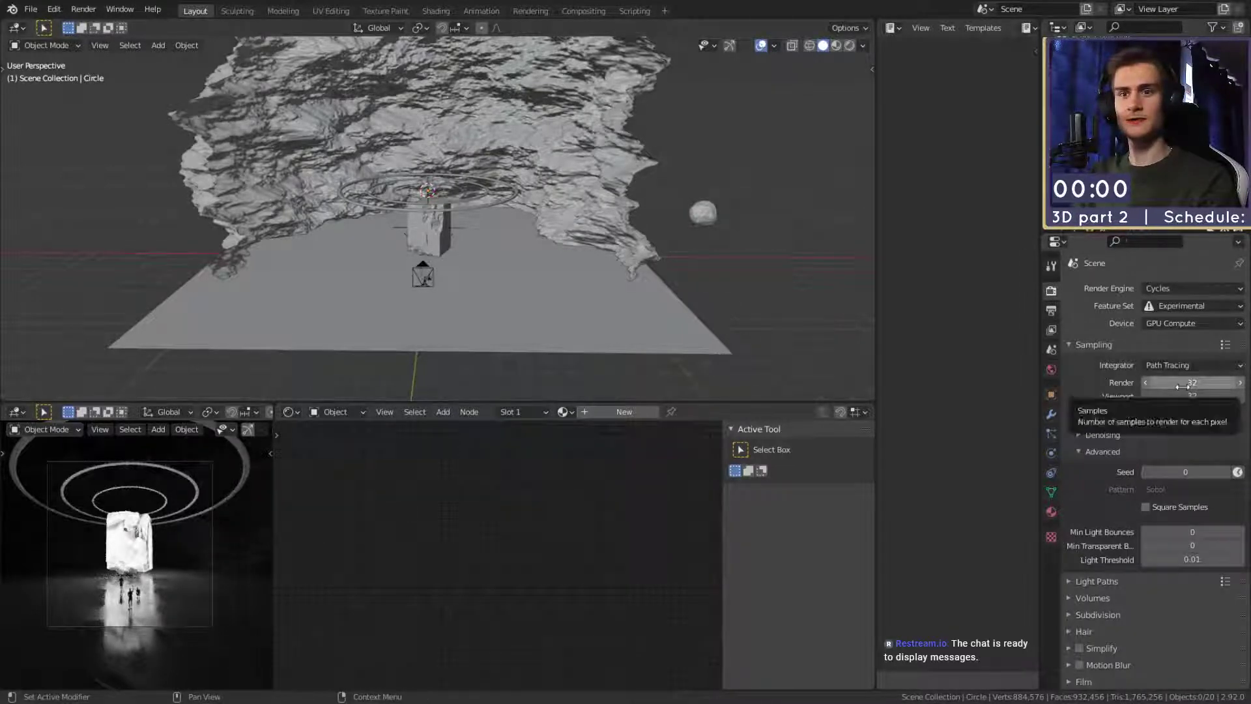
click(31, 9)
click(52, 102)
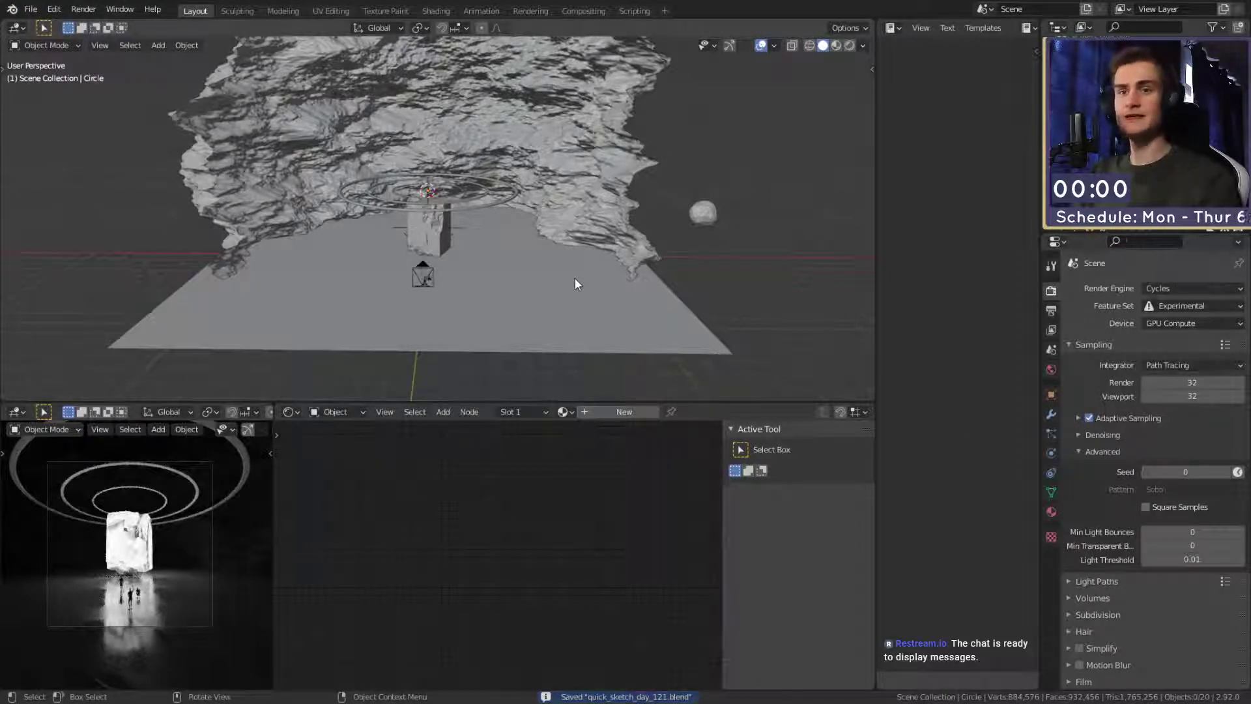
Review the output settings and the view layer's render passes.
click(1051, 310)
click(1051, 329)
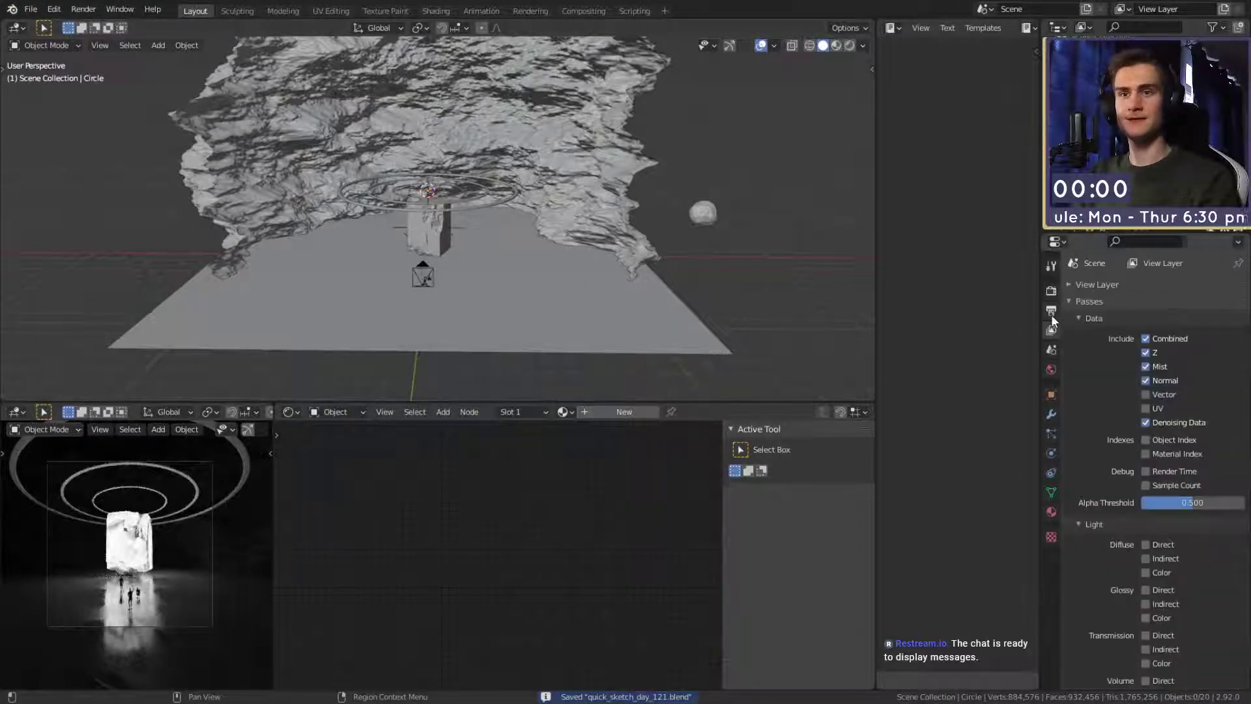
Set the render level of the cave wall's Subdivision modifier to 6.
click(1050, 290)
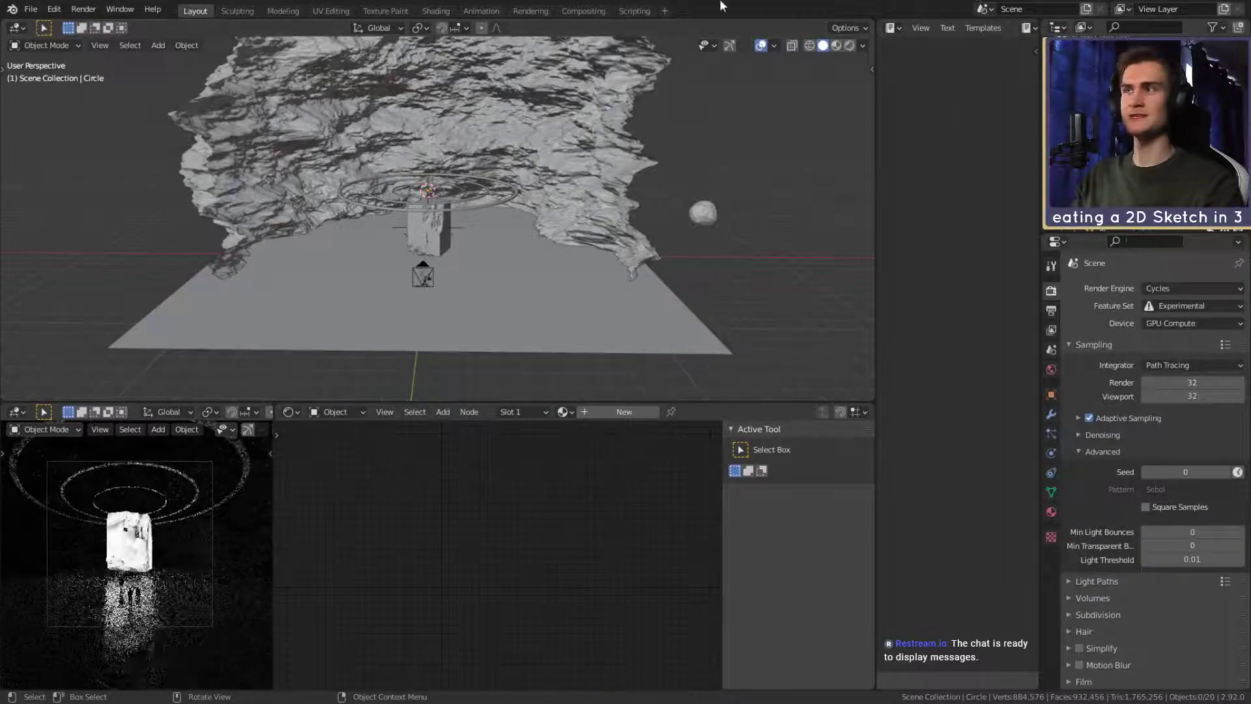
click(552, 163)
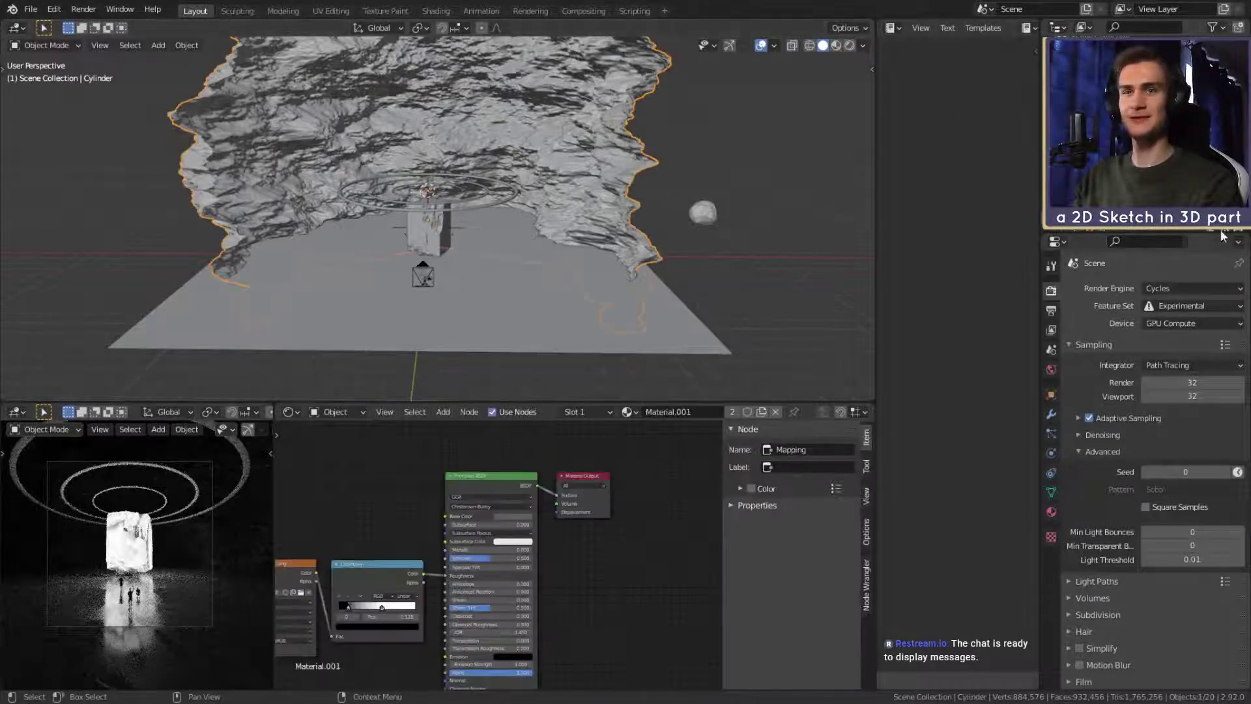
click(1050, 414)
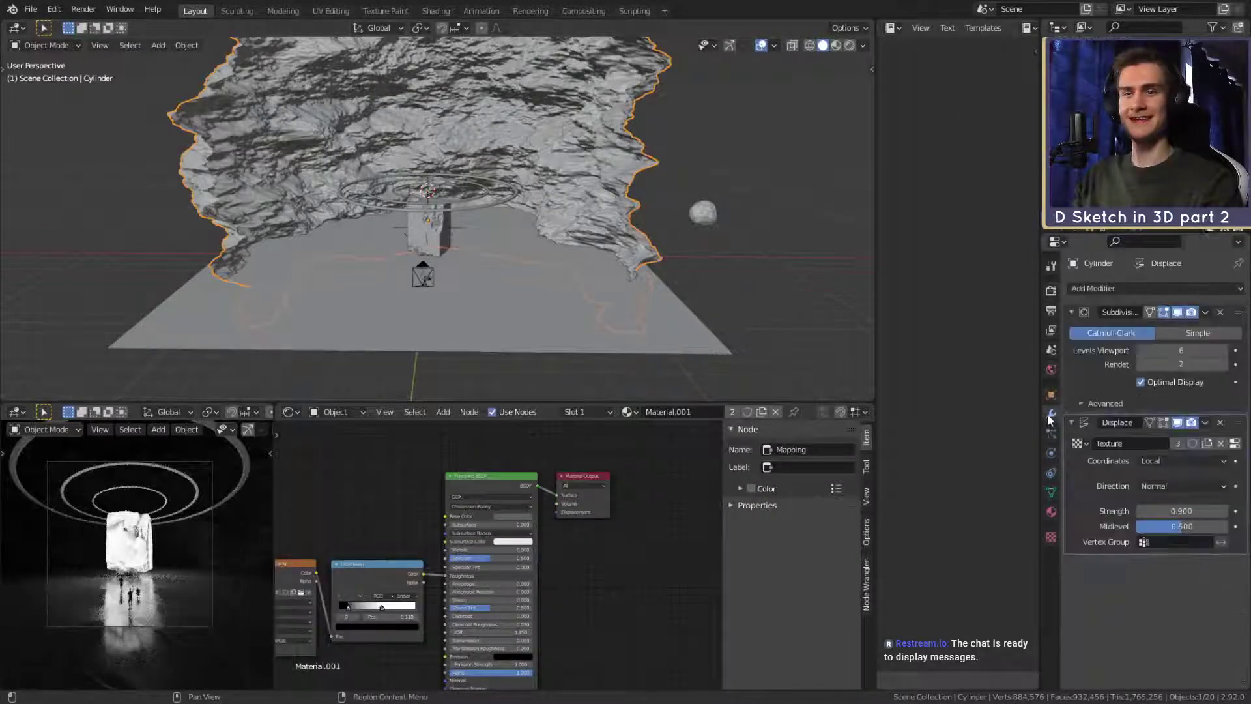
click(1222, 364)
click(1222, 365)
click(1222, 364)
click(1222, 364)
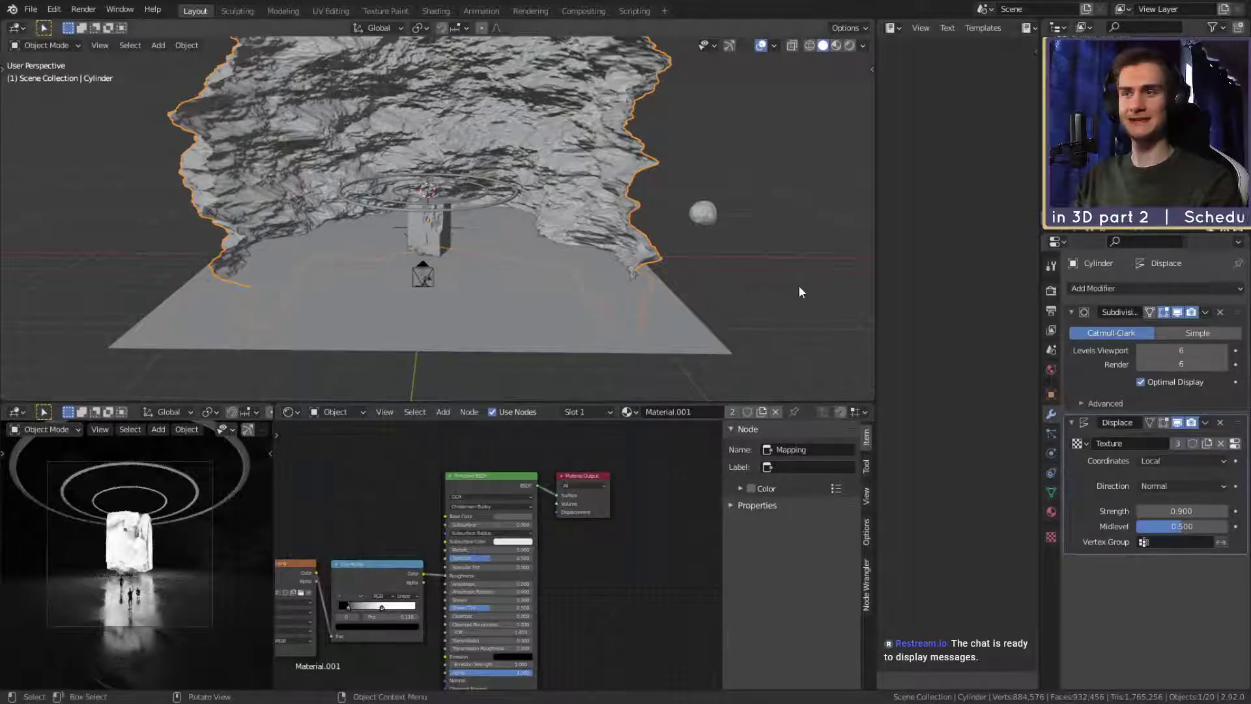
Save the scene file with the cave wall's updated subdivision render level.
click(798, 284)
click(31, 9)
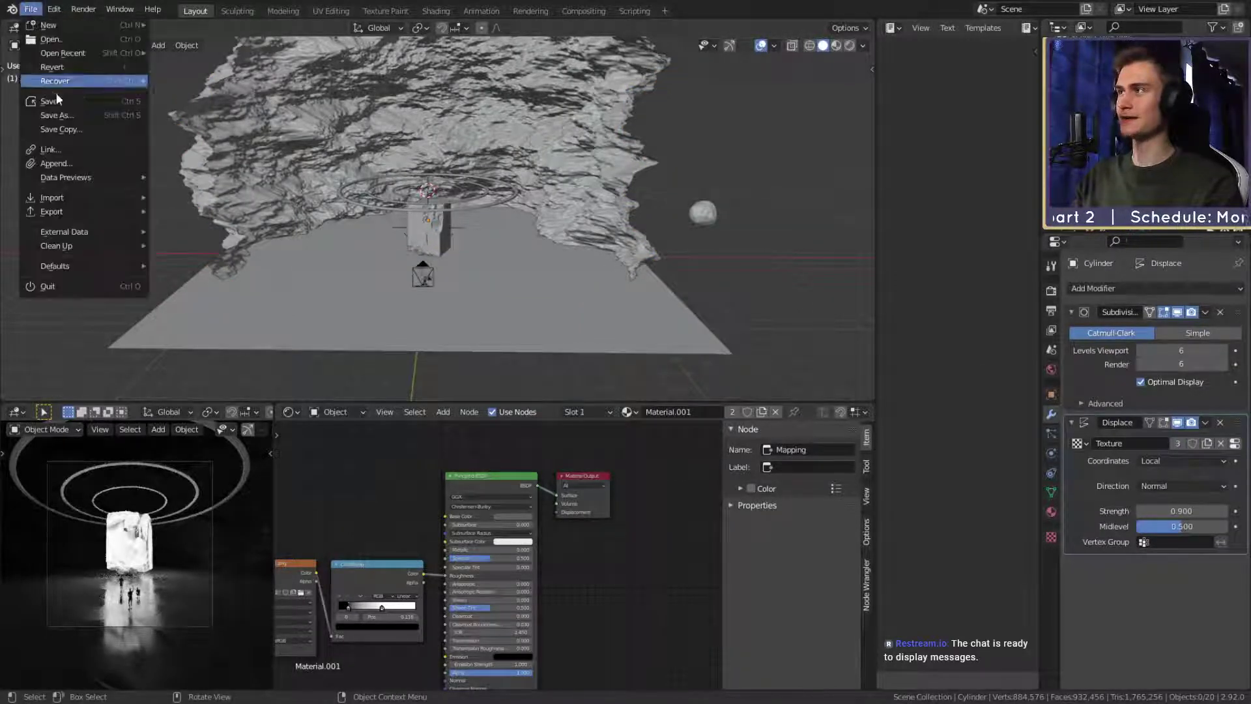
click(56, 102)
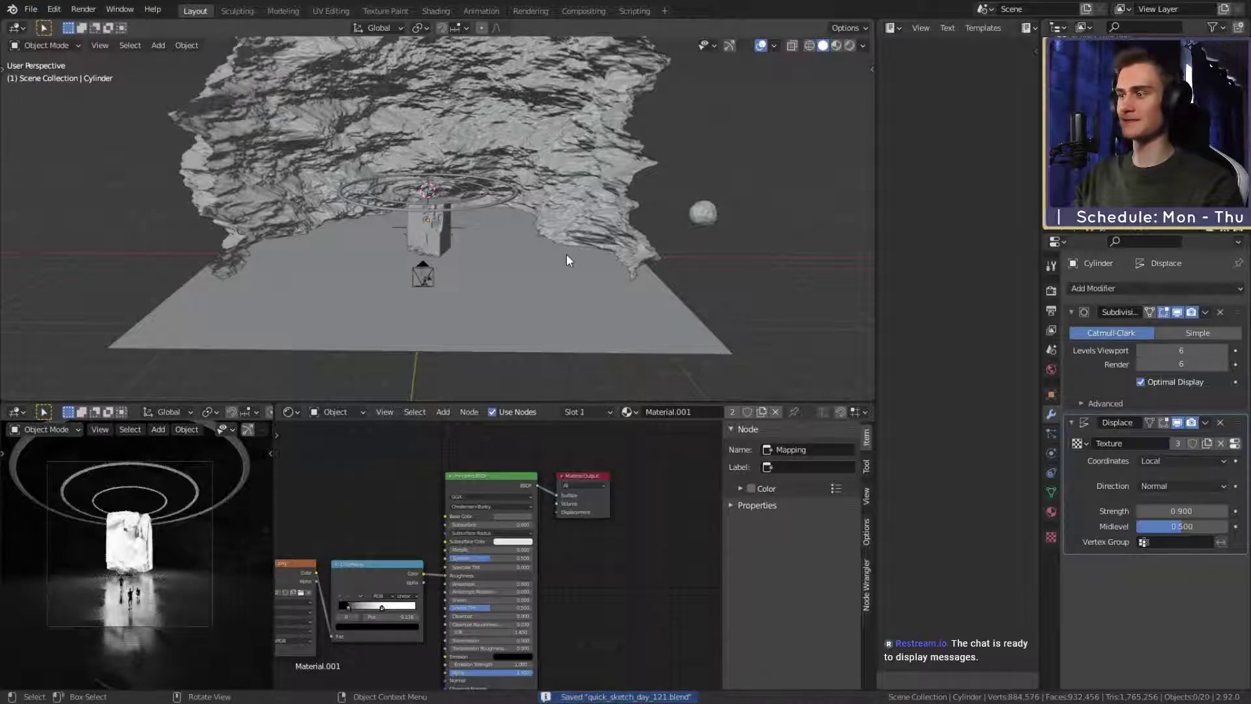
click(83, 9)
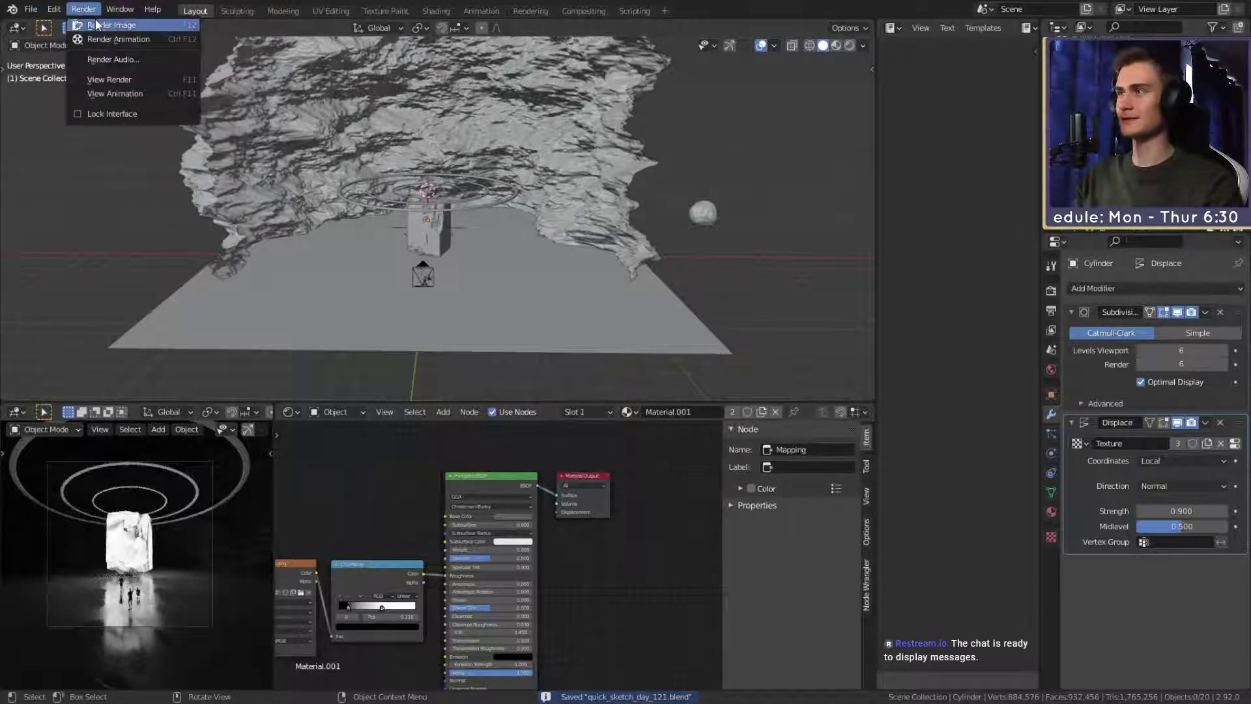
click(588, 373)
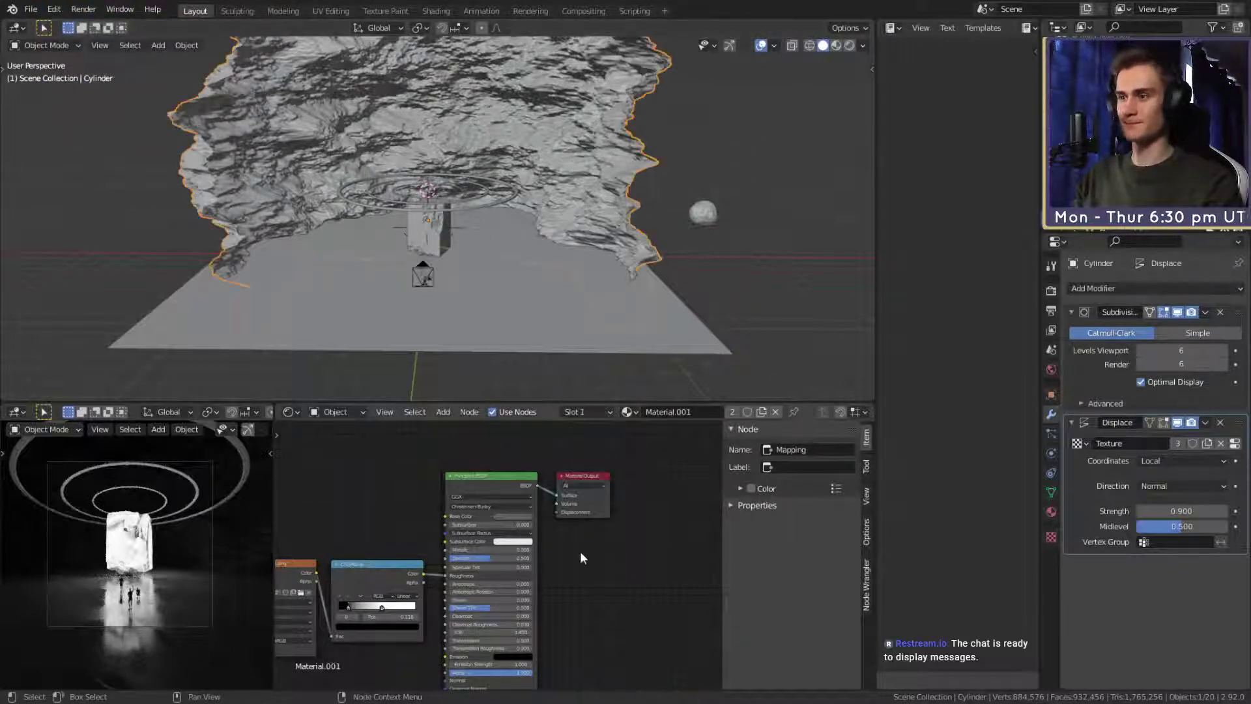
click(31, 9)
click(49, 102)
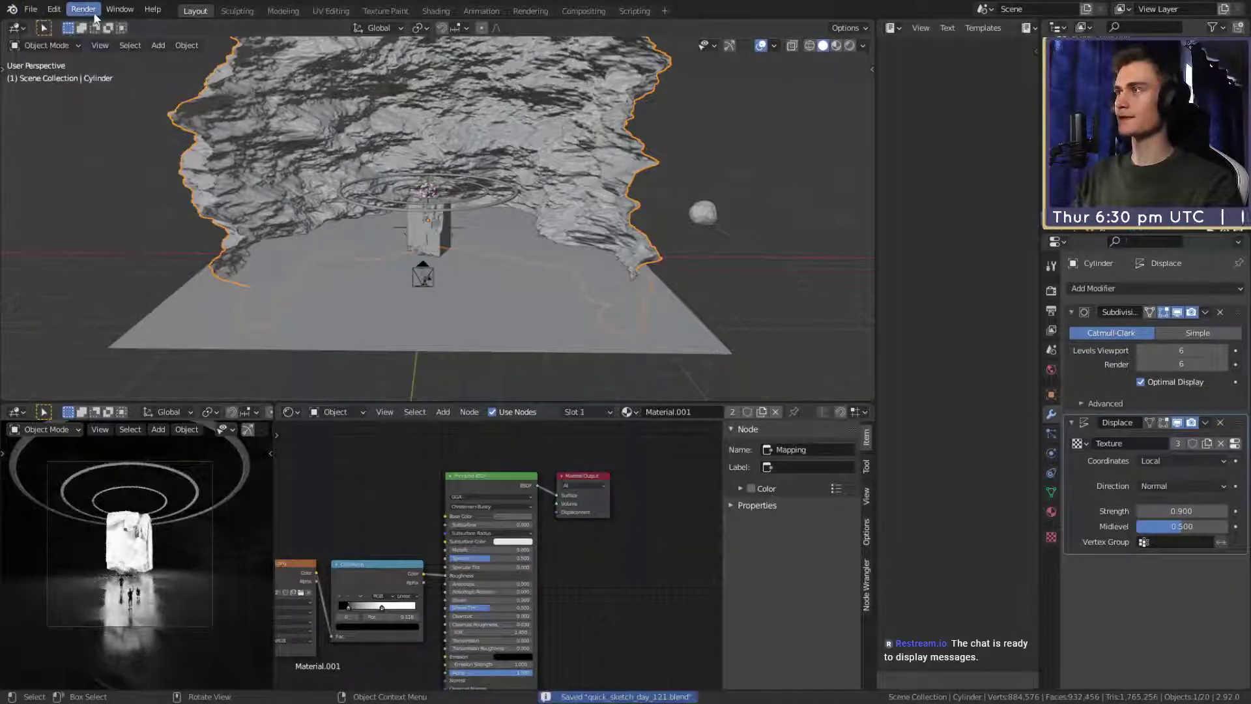
Render a still image of the scene.
middle_drag(554, 549, 561, 513)
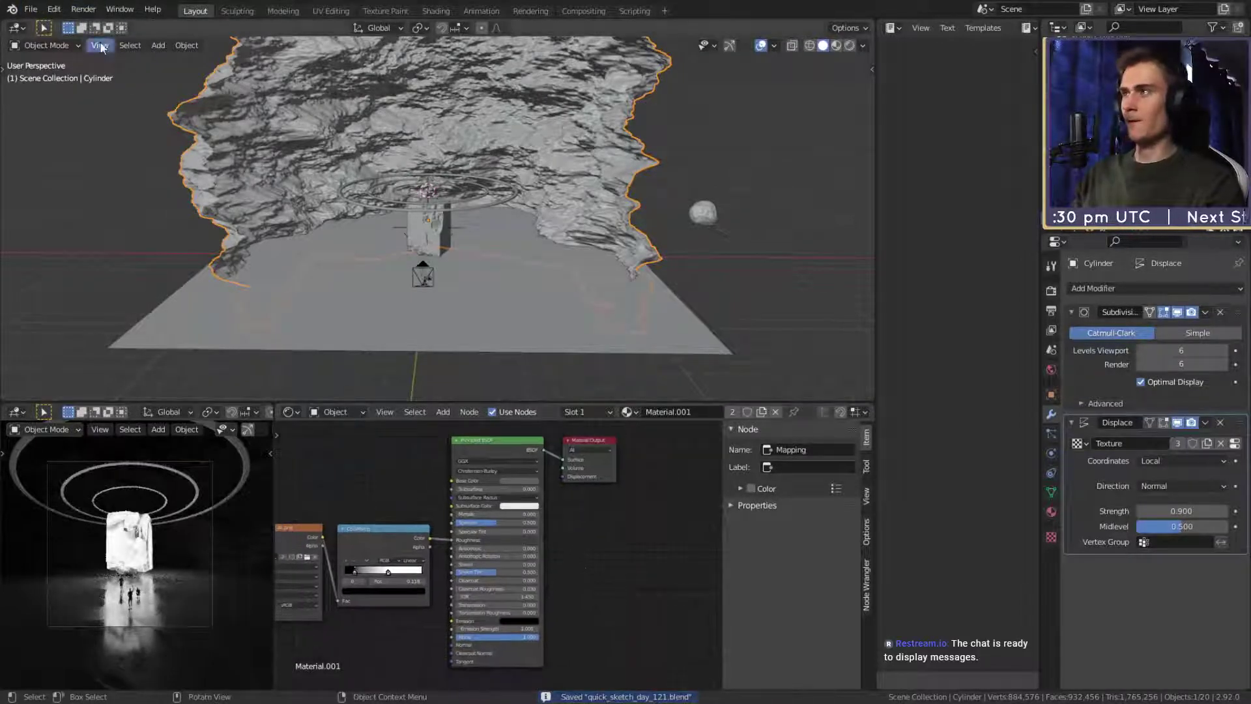
click(83, 9)
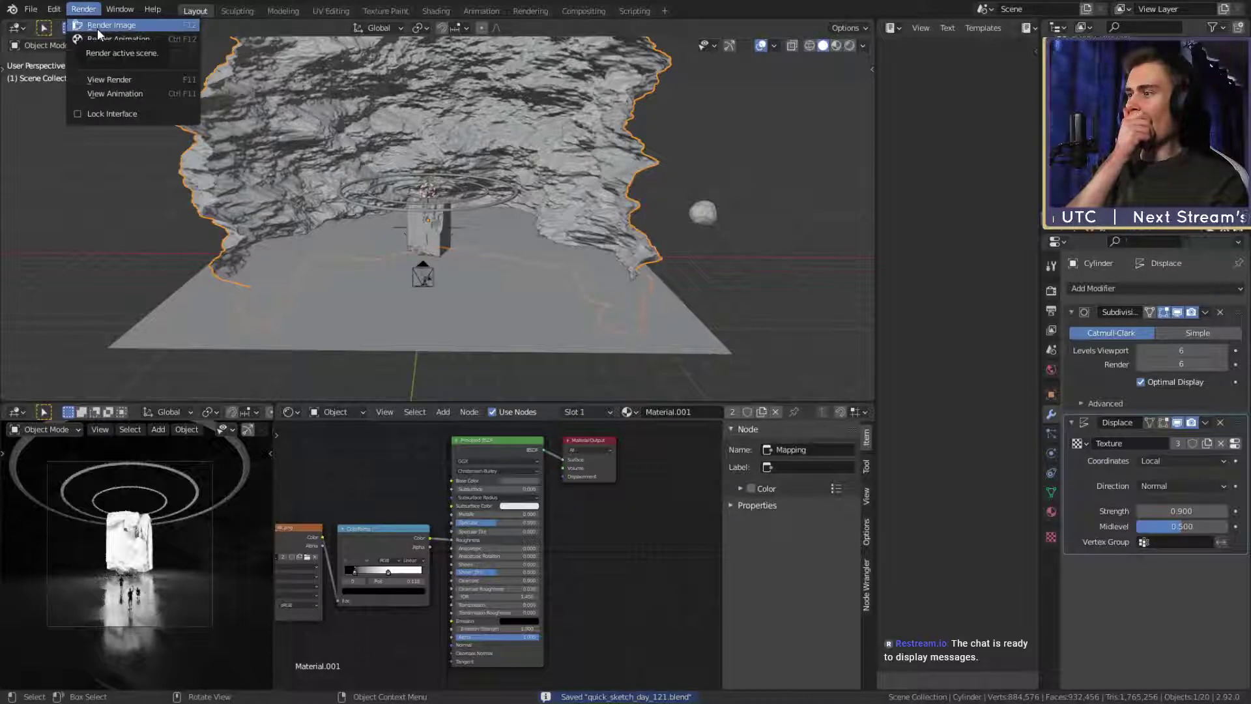
click(98, 29)
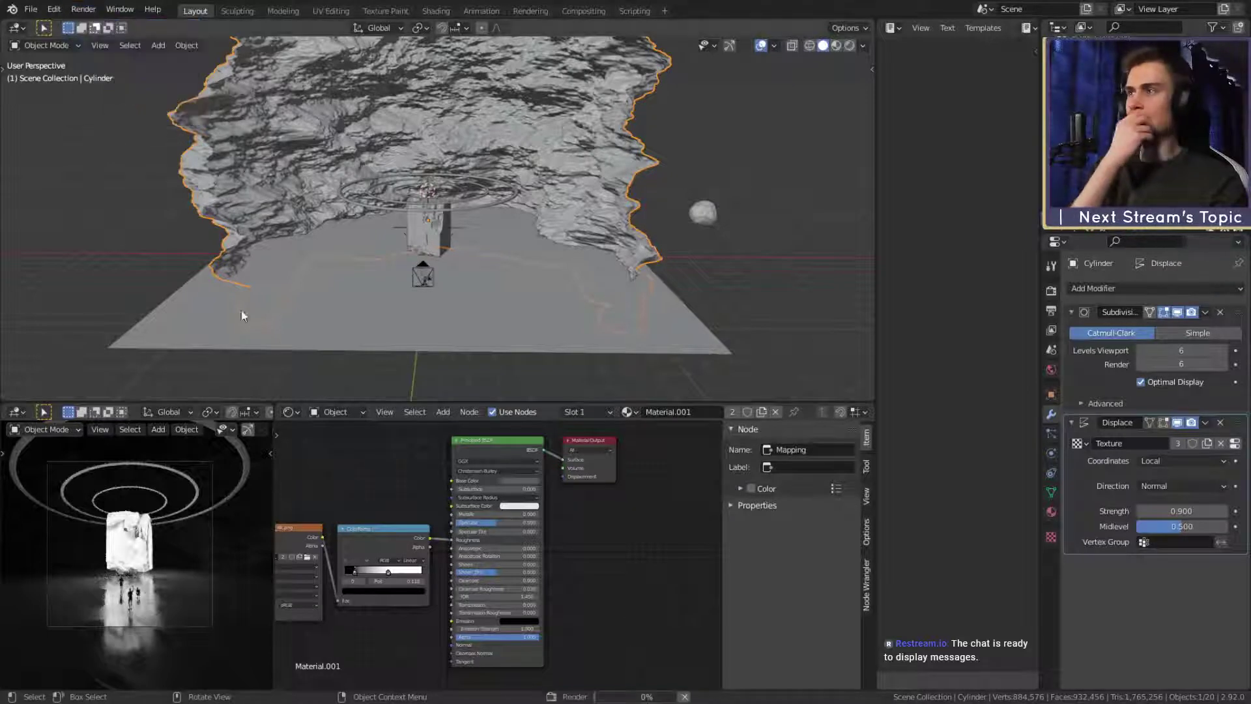
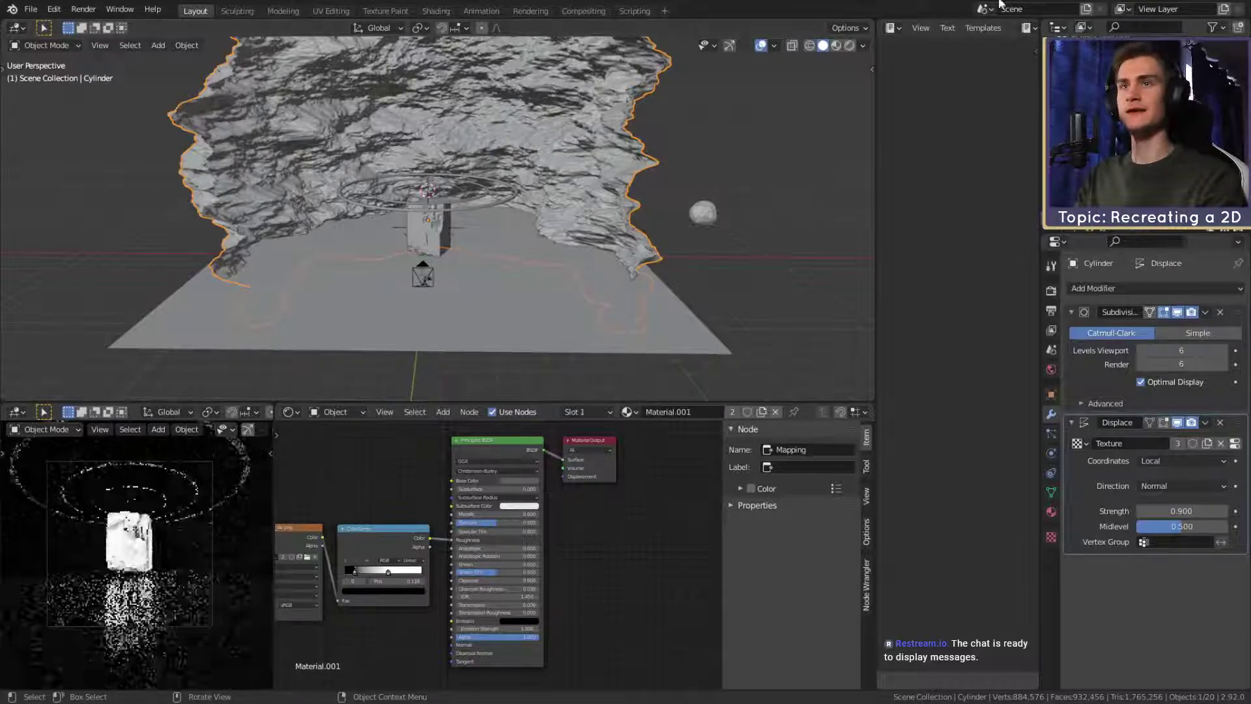
Save the scene file once the render has finished.
scroll(547, 243, down, 3)
scroll(587, 286, up, 3)
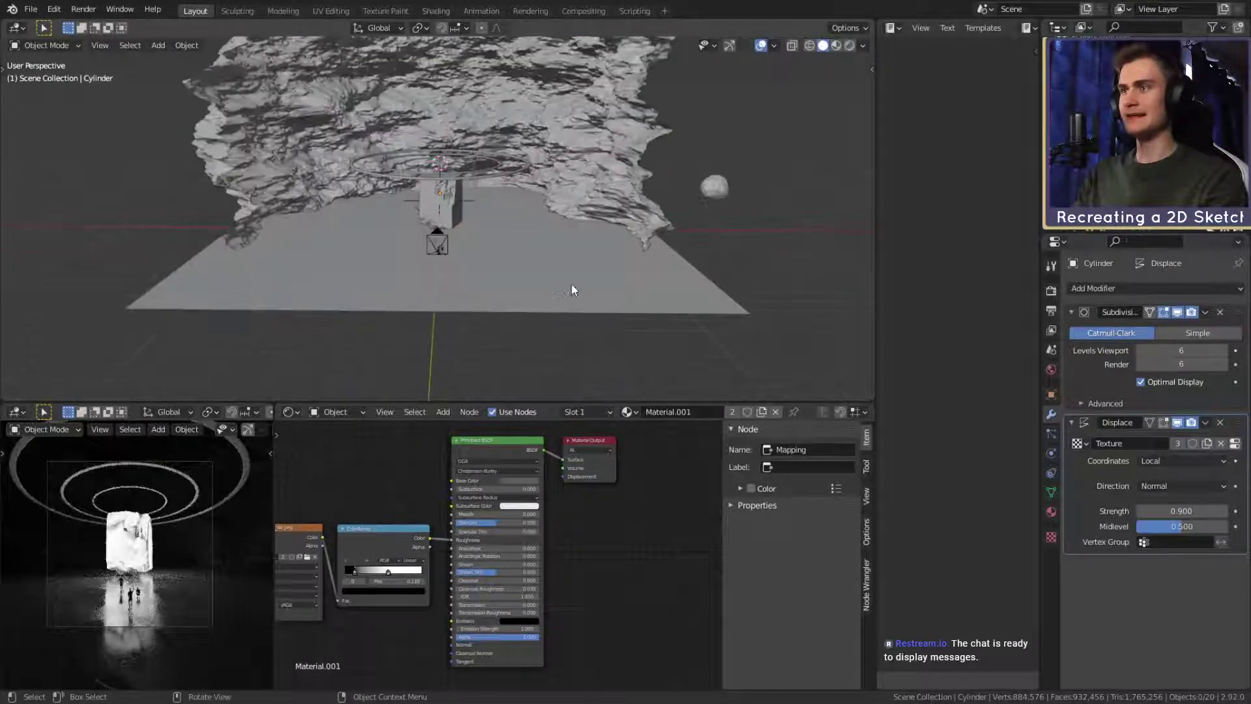
click(30, 9)
click(64, 103)
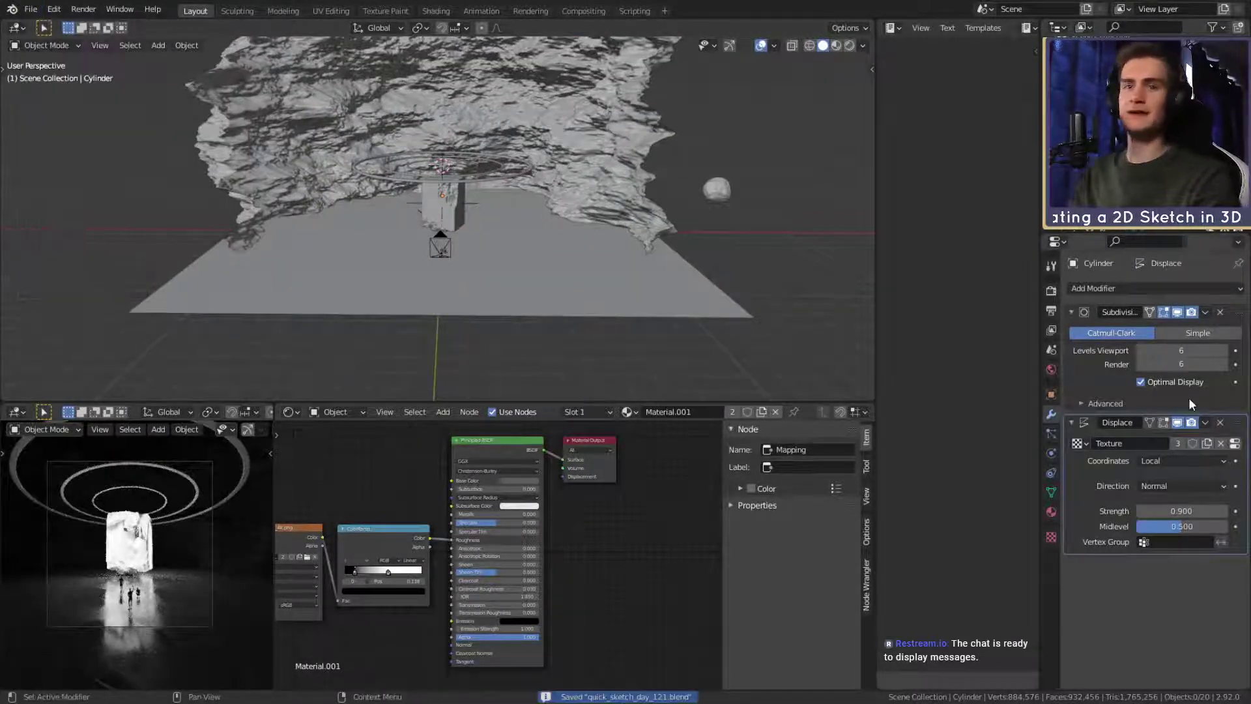
Switch the shader node editor to the compositor and move the Denoise node slightly closer to the Render Layers node.
scroll(422, 549, down, 1)
key(shift+F3)
scroll(464, 543, down, 4)
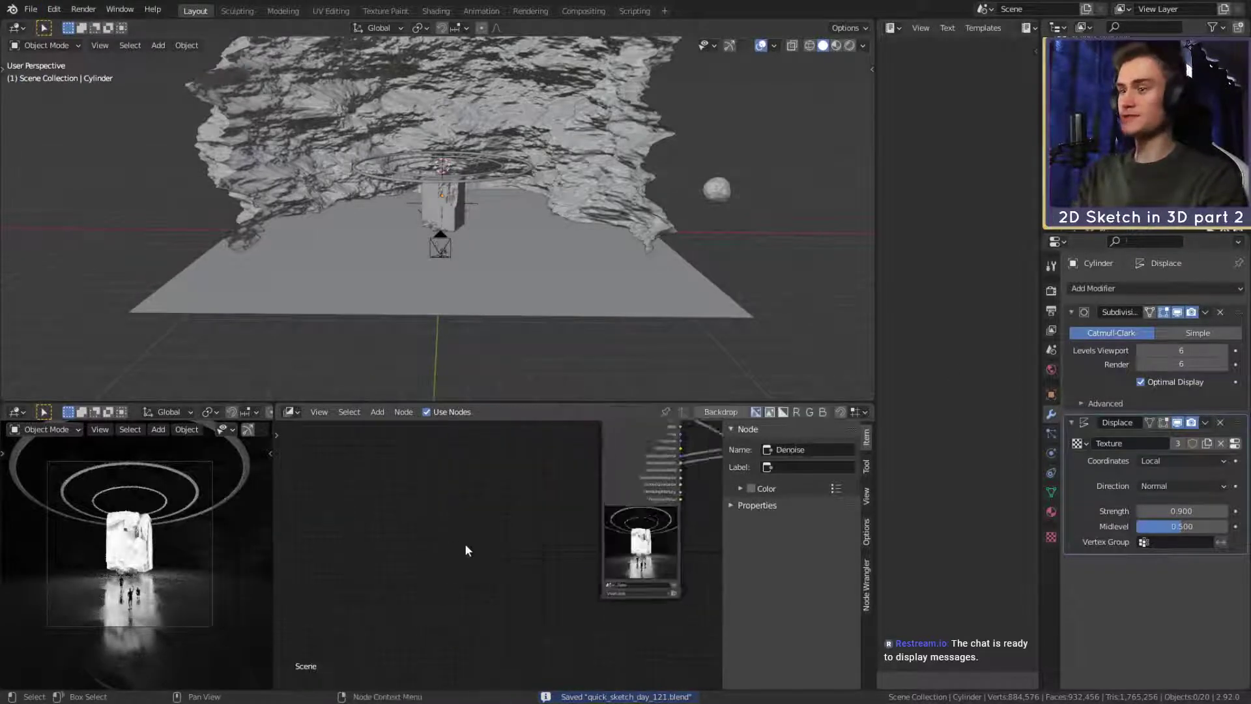
middle_drag(515, 540, 330, 593)
scroll(534, 545, up, 6)
middle_drag(523, 535, 494, 560)
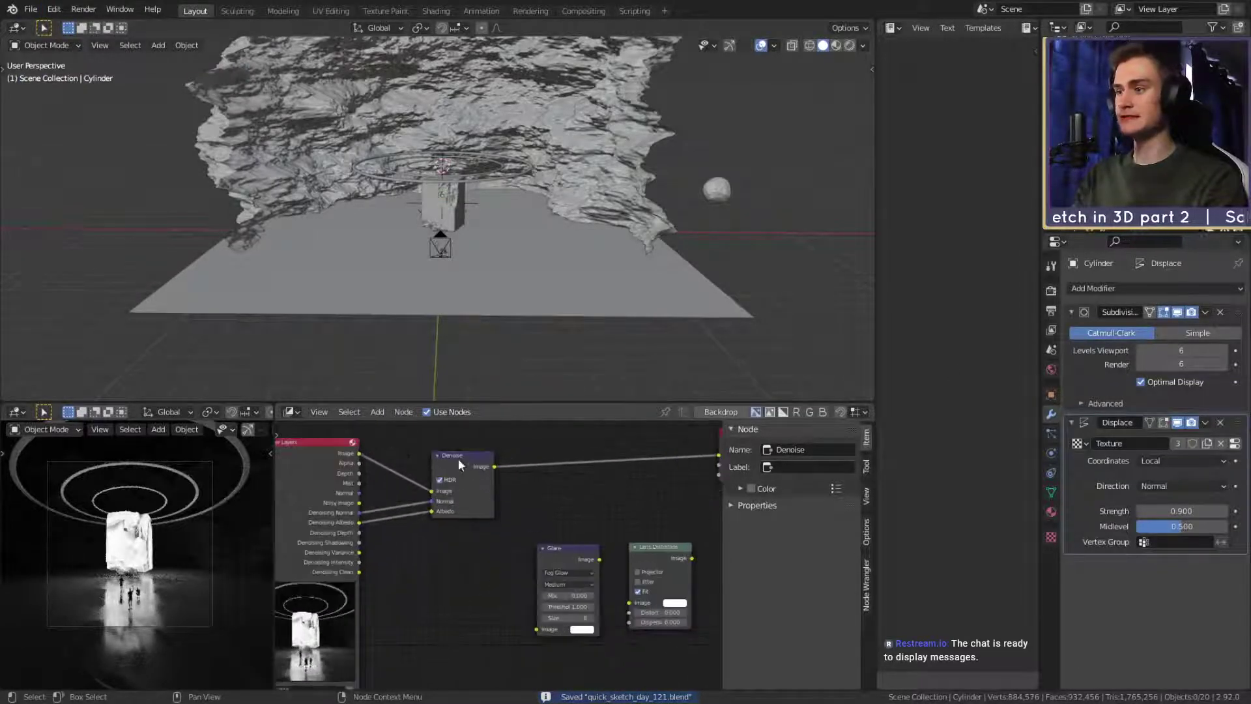
drag(458, 460, 436, 447)
click(517, 491)
Insert the unconnected Glare node into the link between the Denoise node and the Composite output.
middle_drag(563, 517, 487, 541)
drag(489, 572, 490, 452)
scroll(567, 519, up, 3)
middle_drag(567, 520, 627, 576)
scroll(627, 576, up, 3)
drag(498, 459, 474, 460)
scroll(586, 481, down, 4)
middle_drag(586, 481, 597, 518)
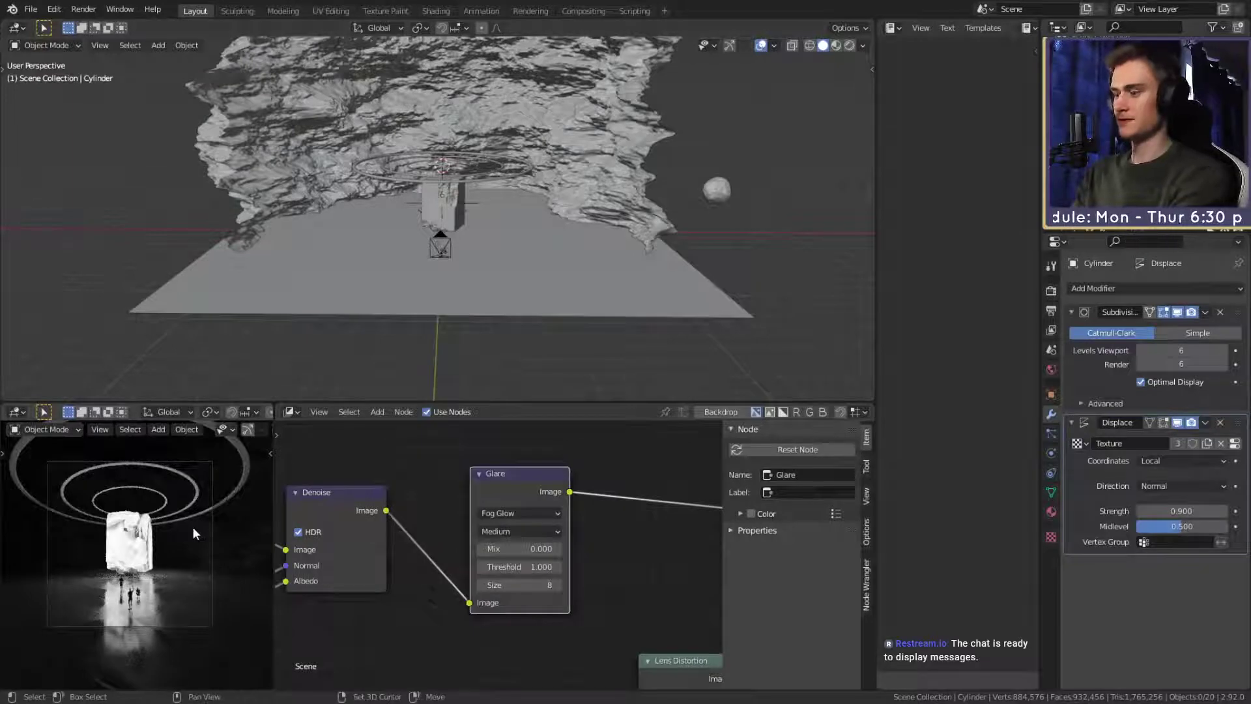
Change the camera viewport to an Image Editor and display the Render Result in it.
key(shift+F10)
click(163, 412)
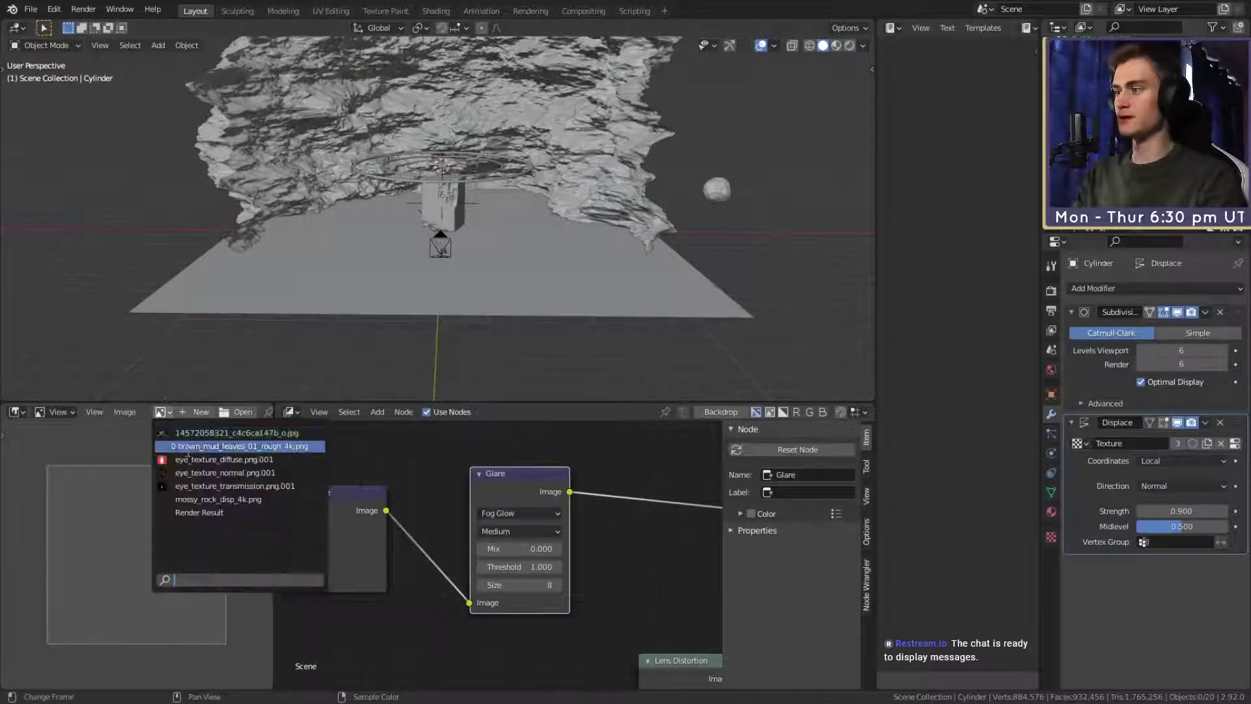
click(207, 511)
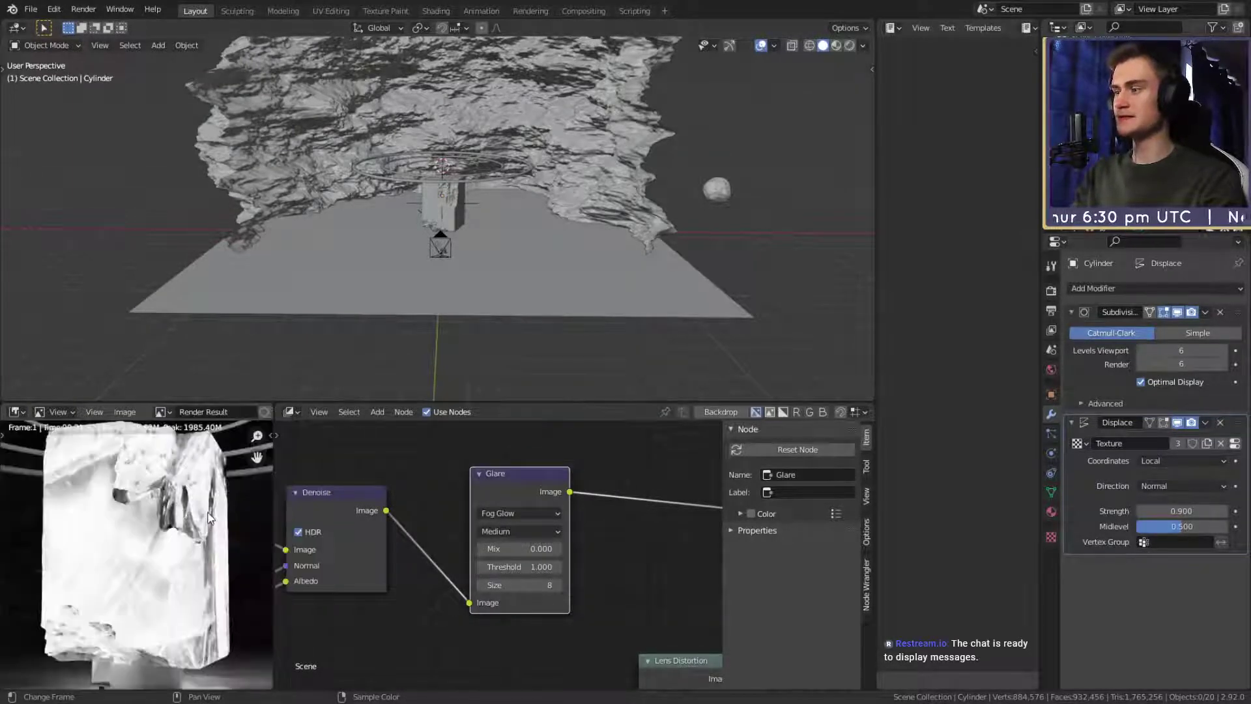
scroll(176, 549, up, 1)
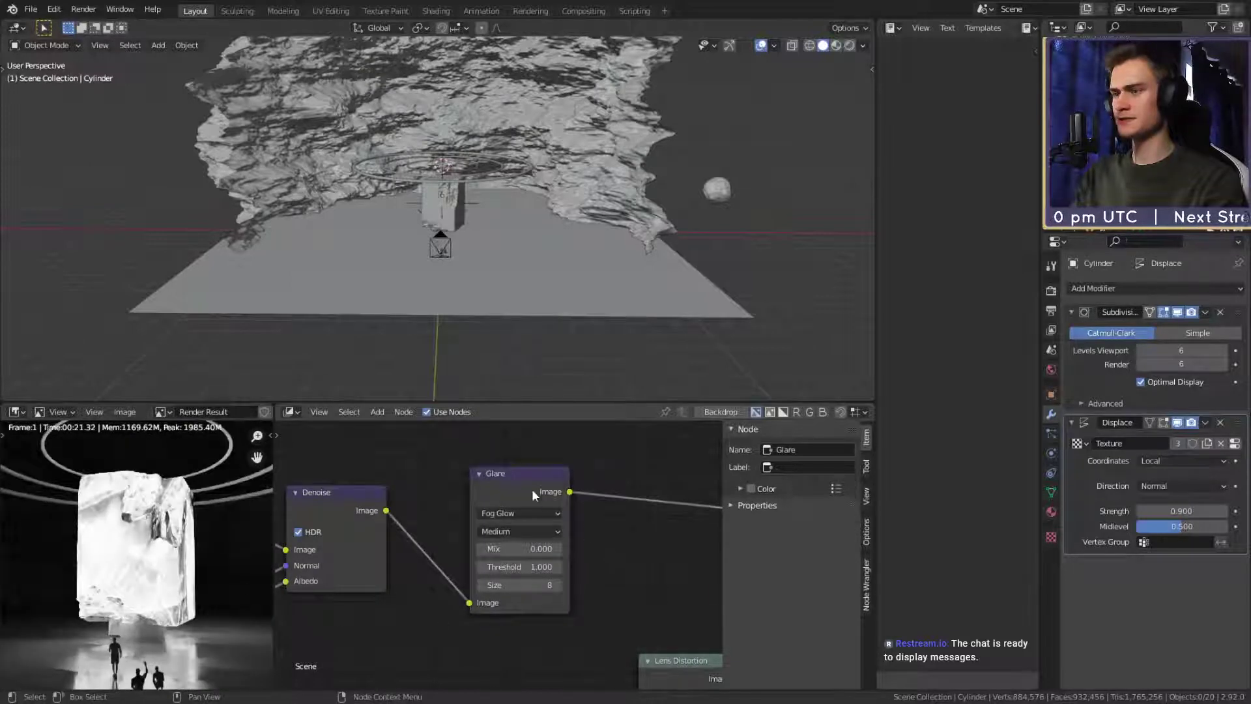
Mute and unmute the Glare node to compare its effect on the render, keeping its threshold at 1.0.
key(m)
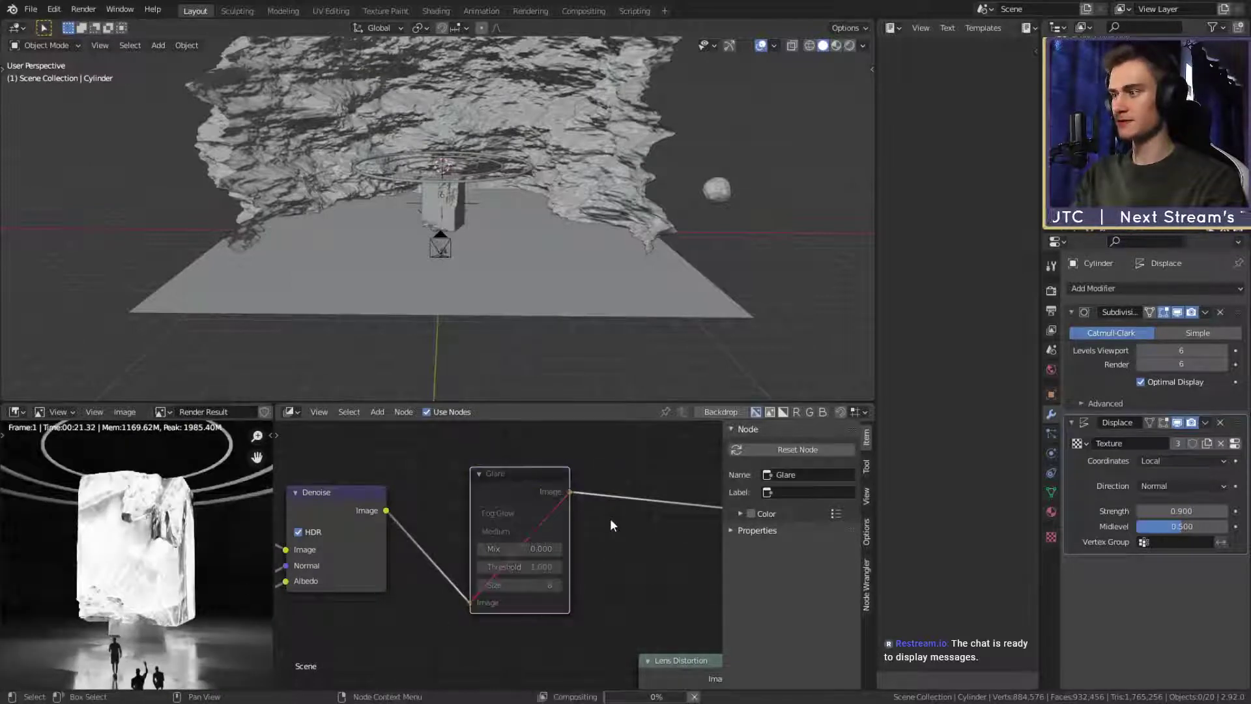
key(m)
click(532, 566)
text(1.0)
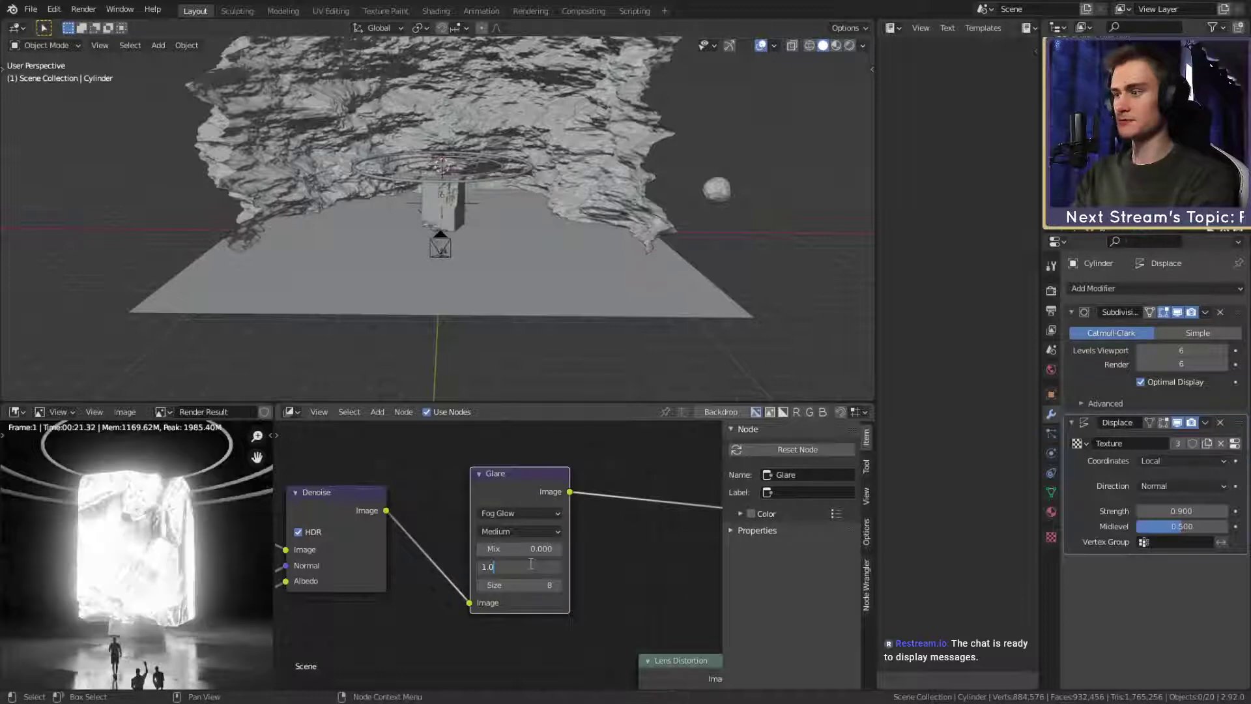
key(Return)
scroll(122, 572, down, 4)
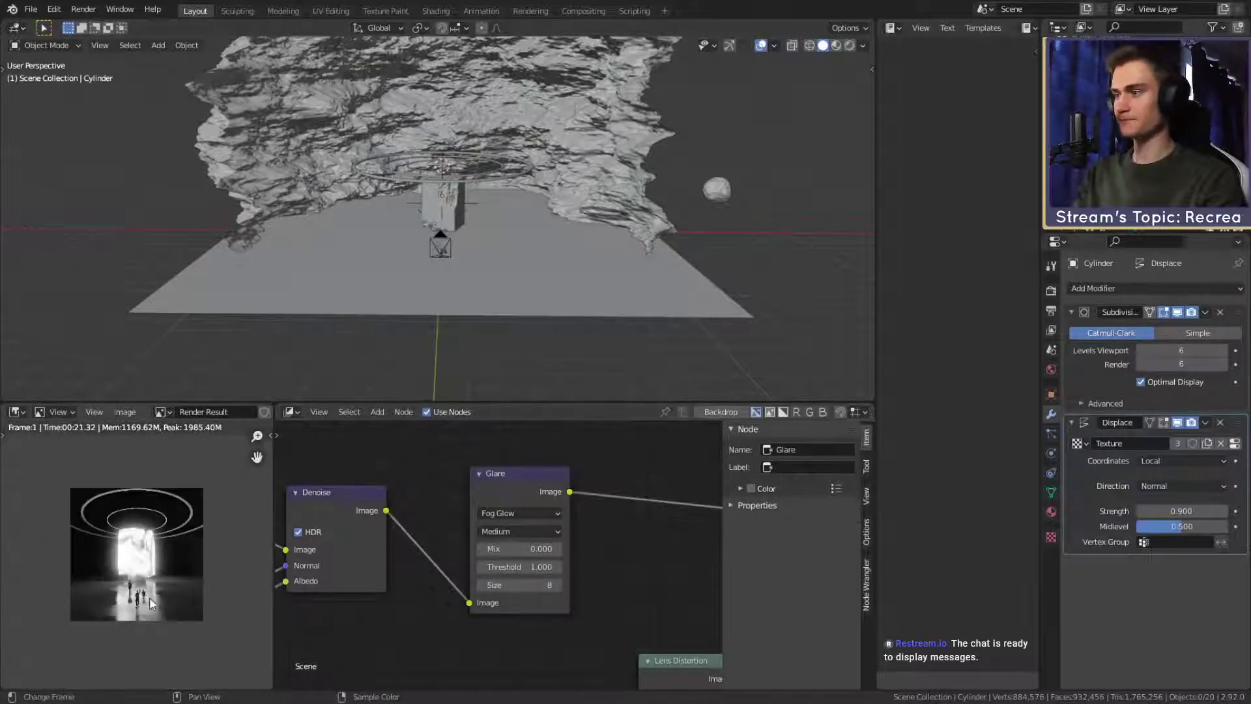
scroll(150, 597, up, 4)
Try a threshold of 2 on the Glare node.
click(518, 565)
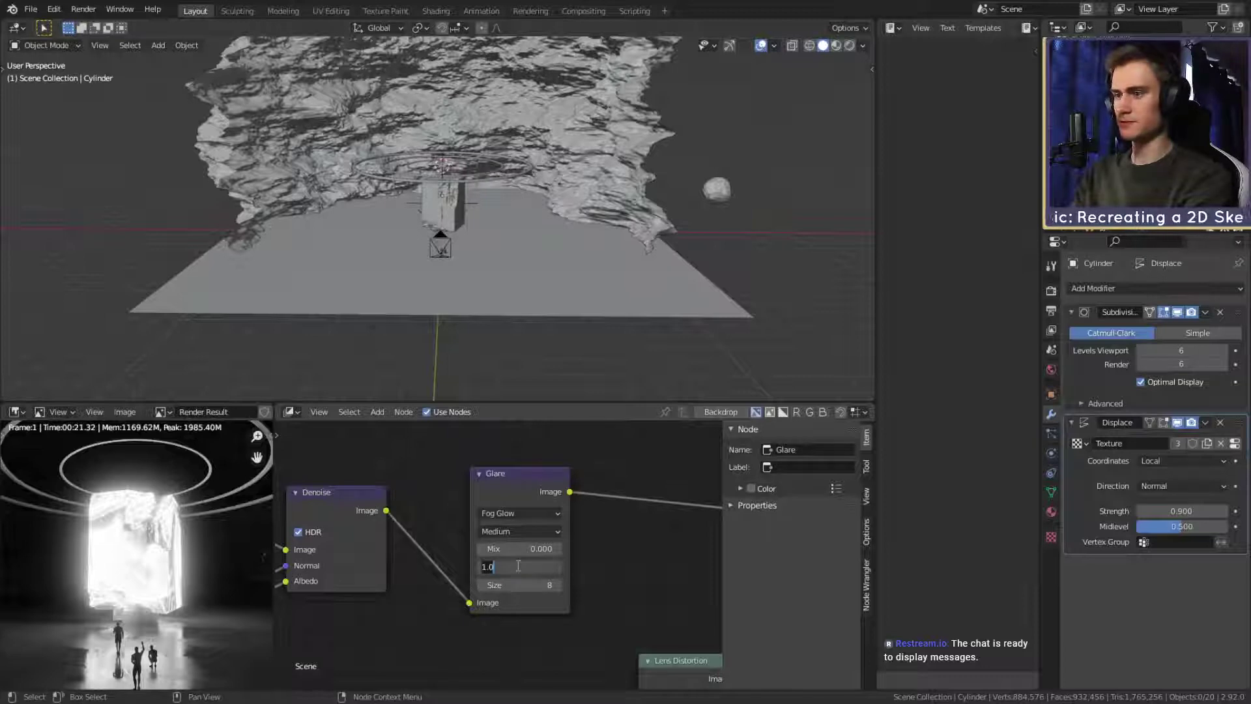
text(2)
key(Return)
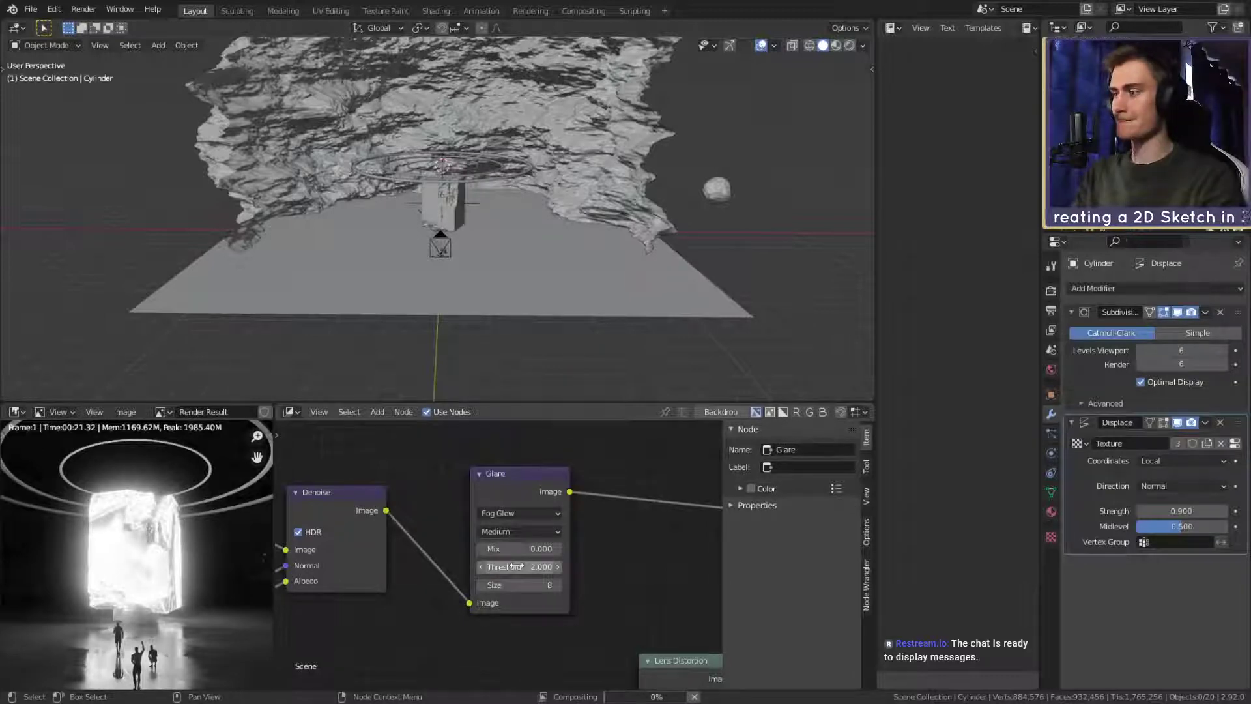
Set the Glare node's threshold to 3, check the glow in the render result, and save the scene file.
click(518, 566)
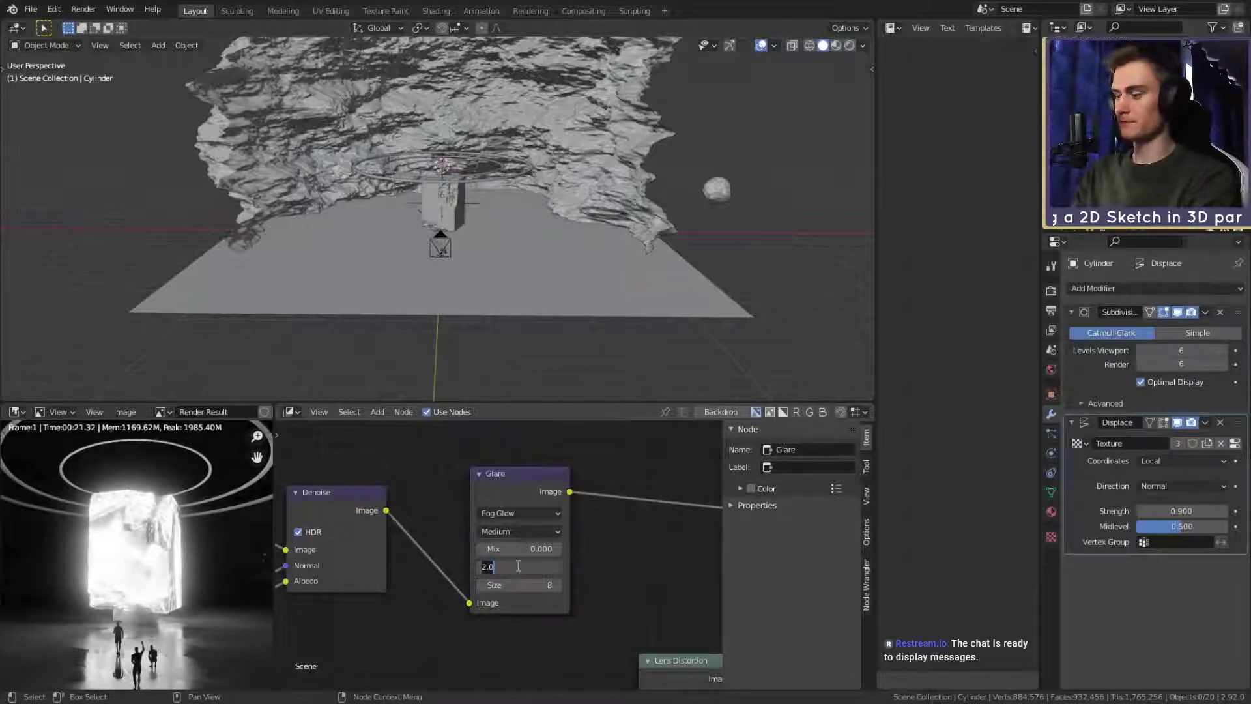
text(3)
key(Return)
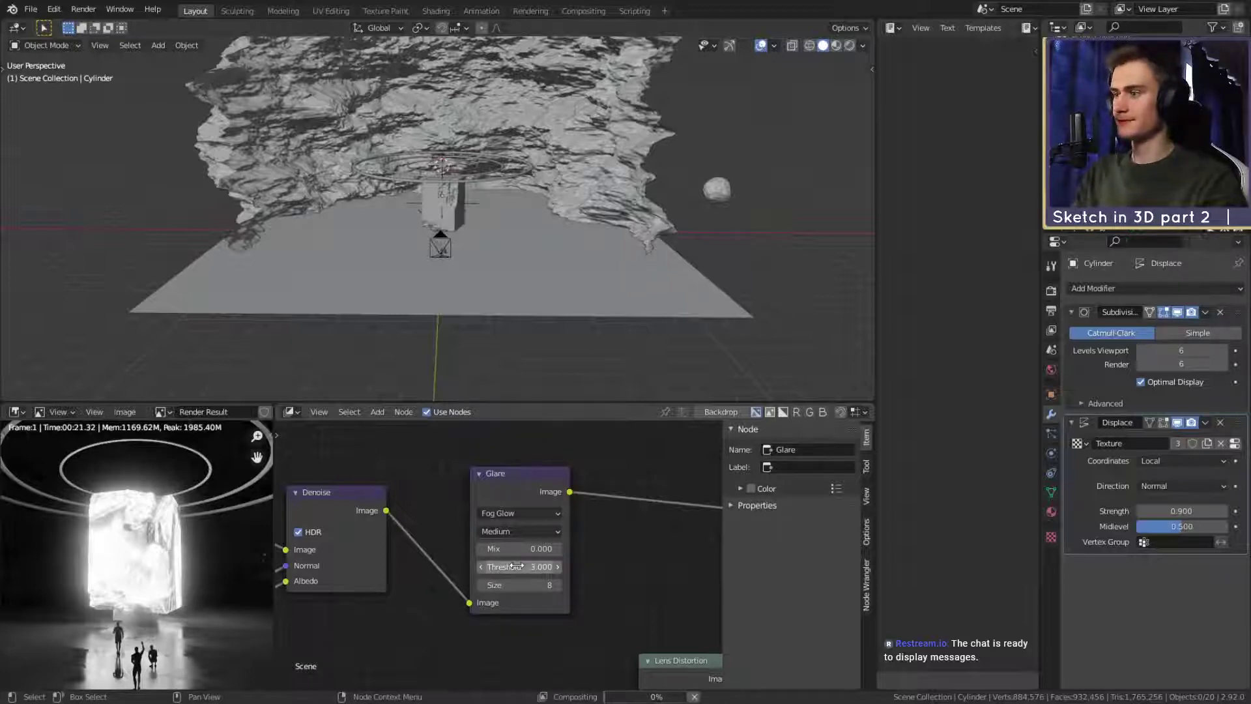
scroll(193, 540, down, 5)
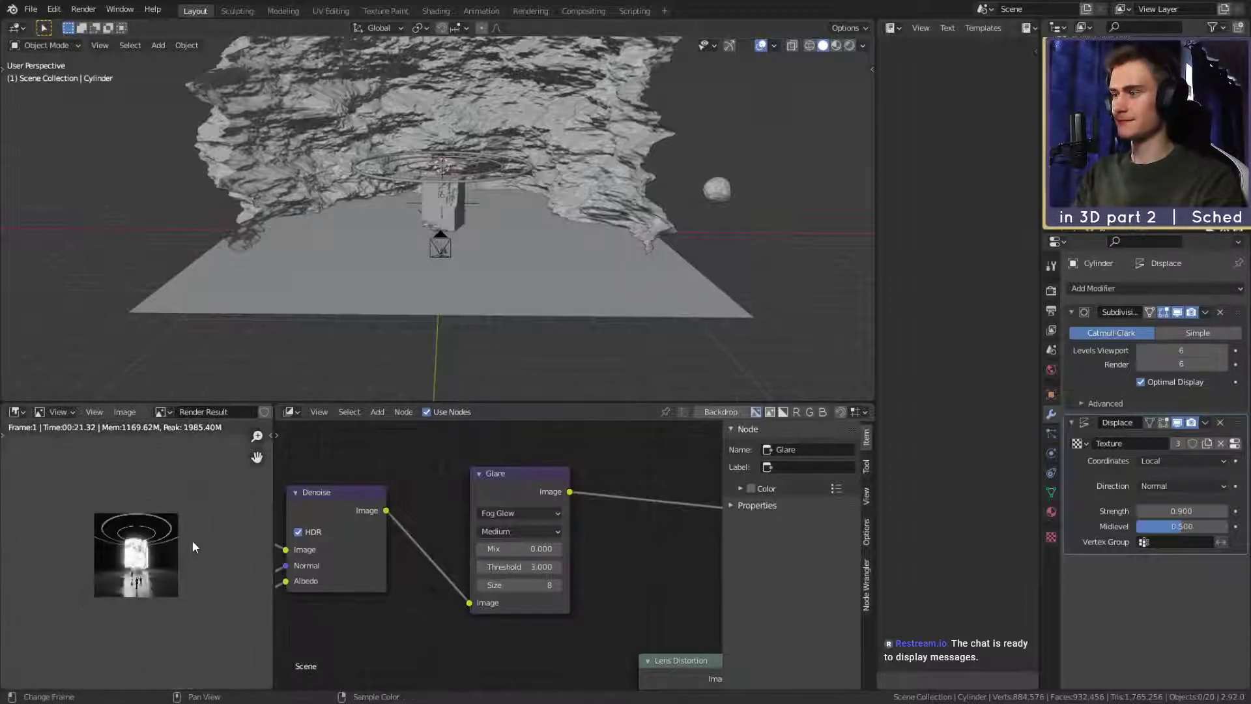
scroll(191, 543, up, 2)
scroll(190, 541, down, 5)
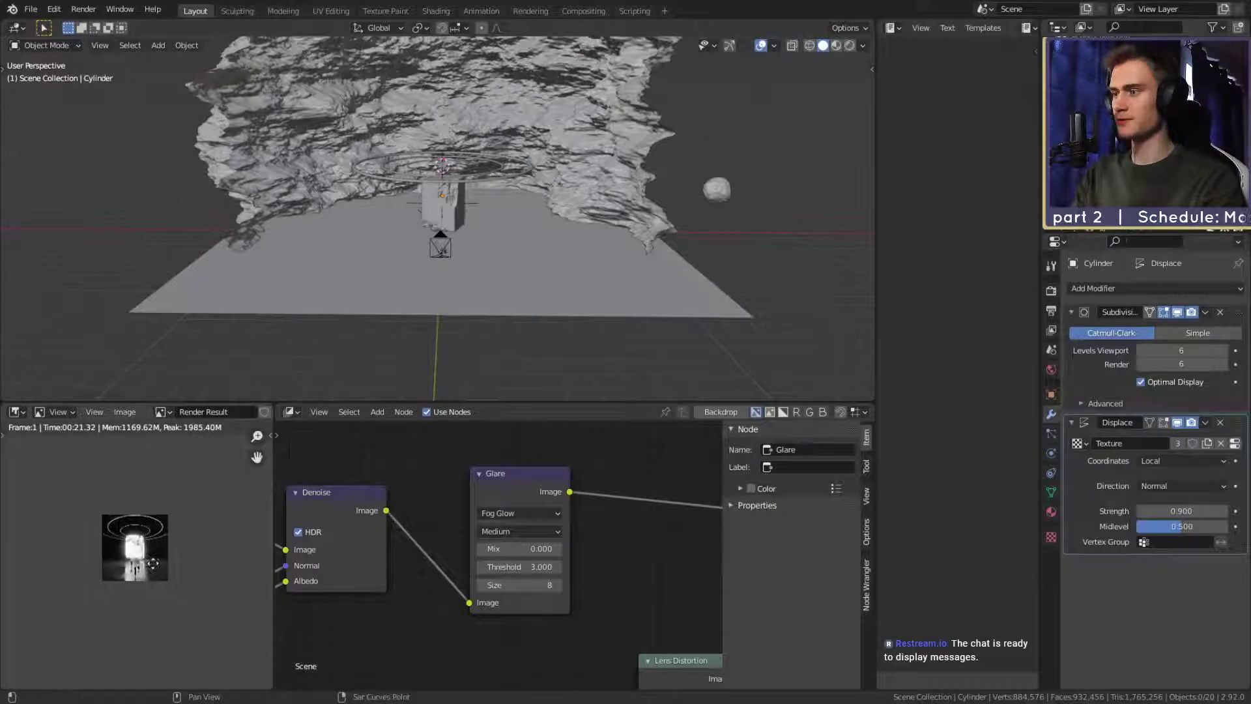
scroll(190, 541, up, 5)
scroll(569, 567, down, 2)
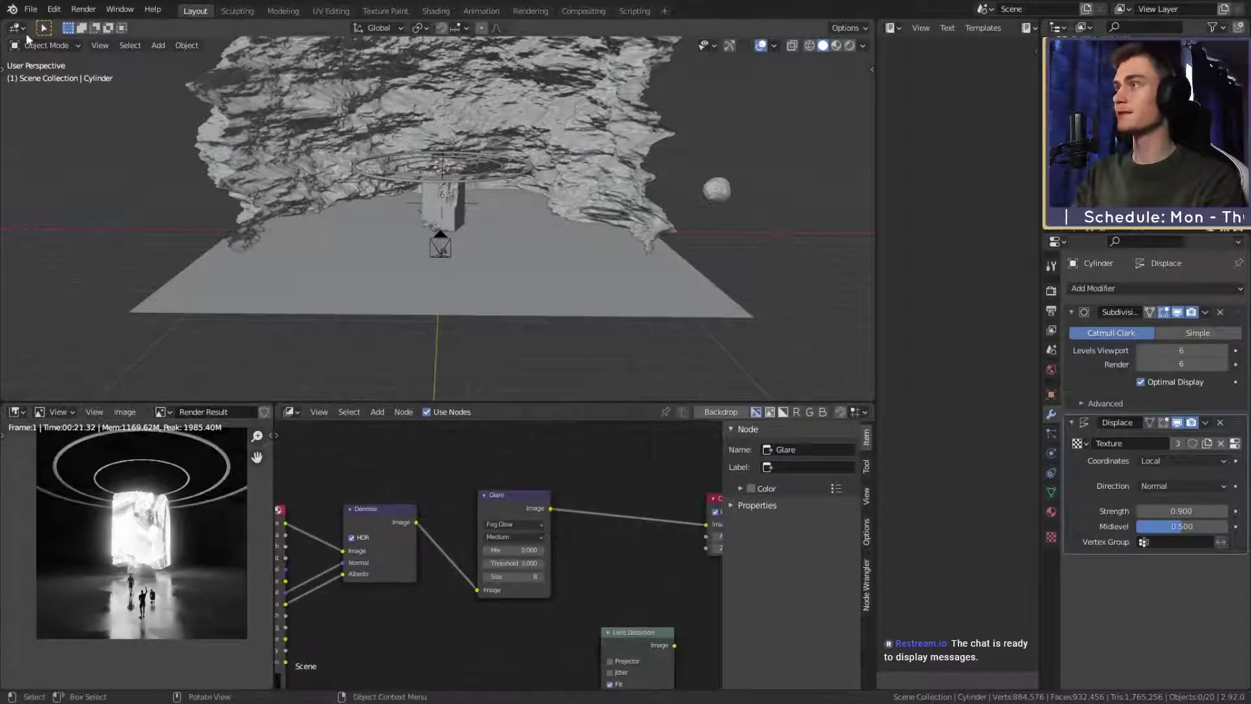
click(31, 9)
click(54, 99)
Try the High quality setting on the Glare node and return it to Medium.
scroll(642, 596, up, 2)
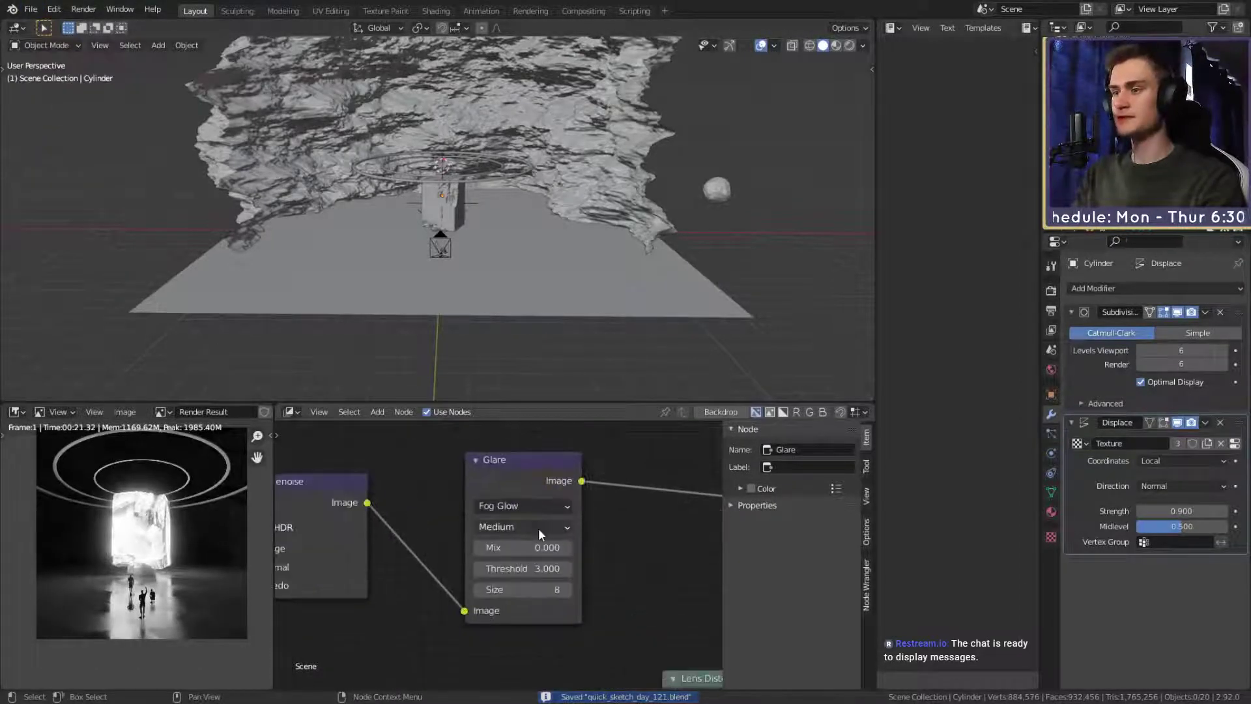
click(538, 528)
click(498, 547)
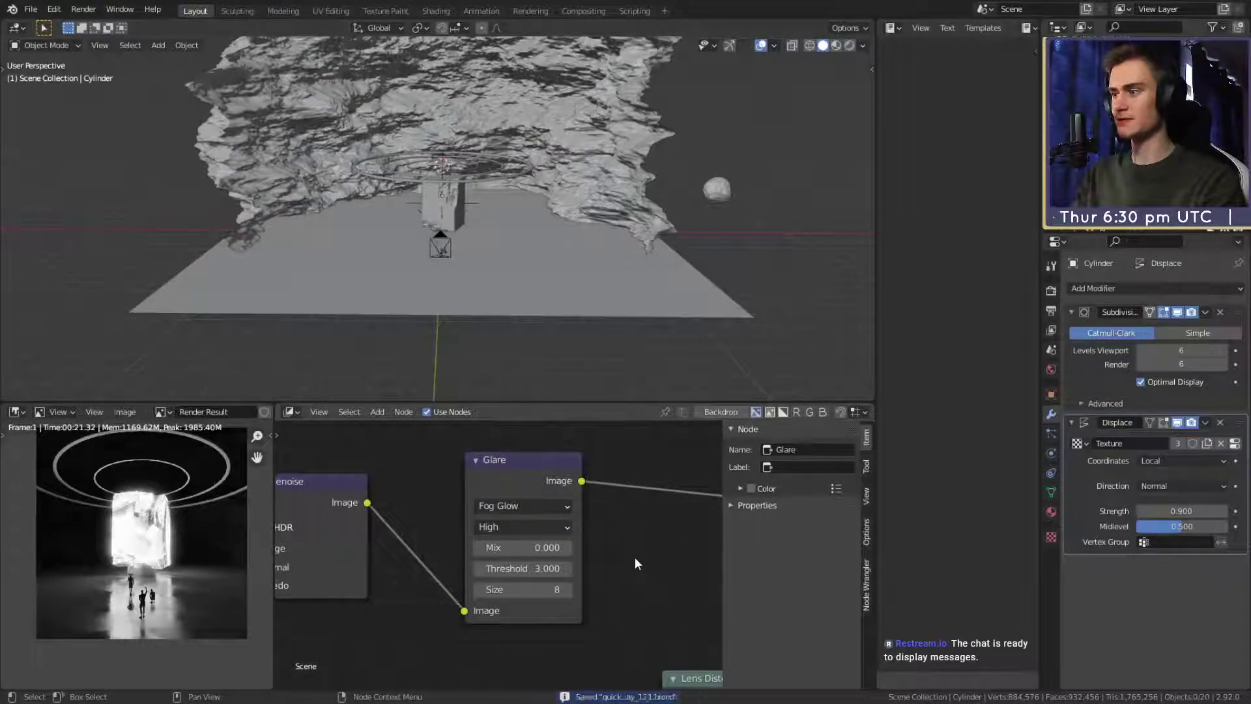
click(506, 525)
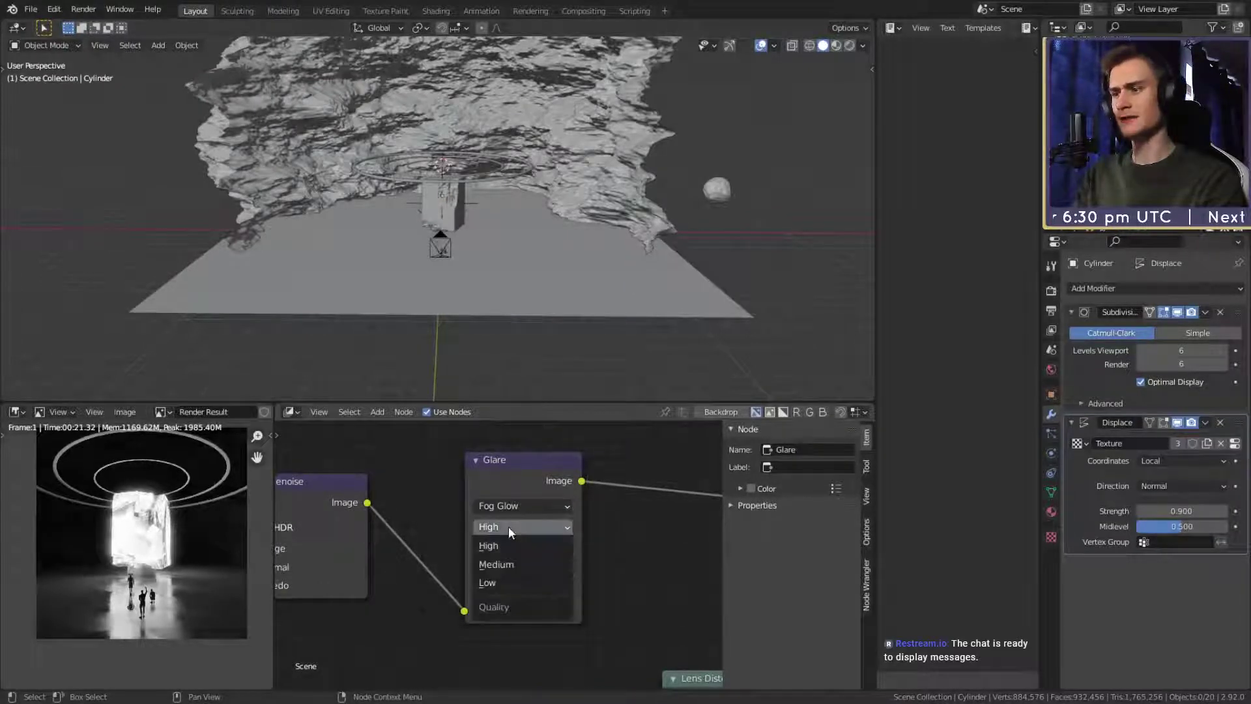
click(499, 564)
Save the current scene file.
click(30, 9)
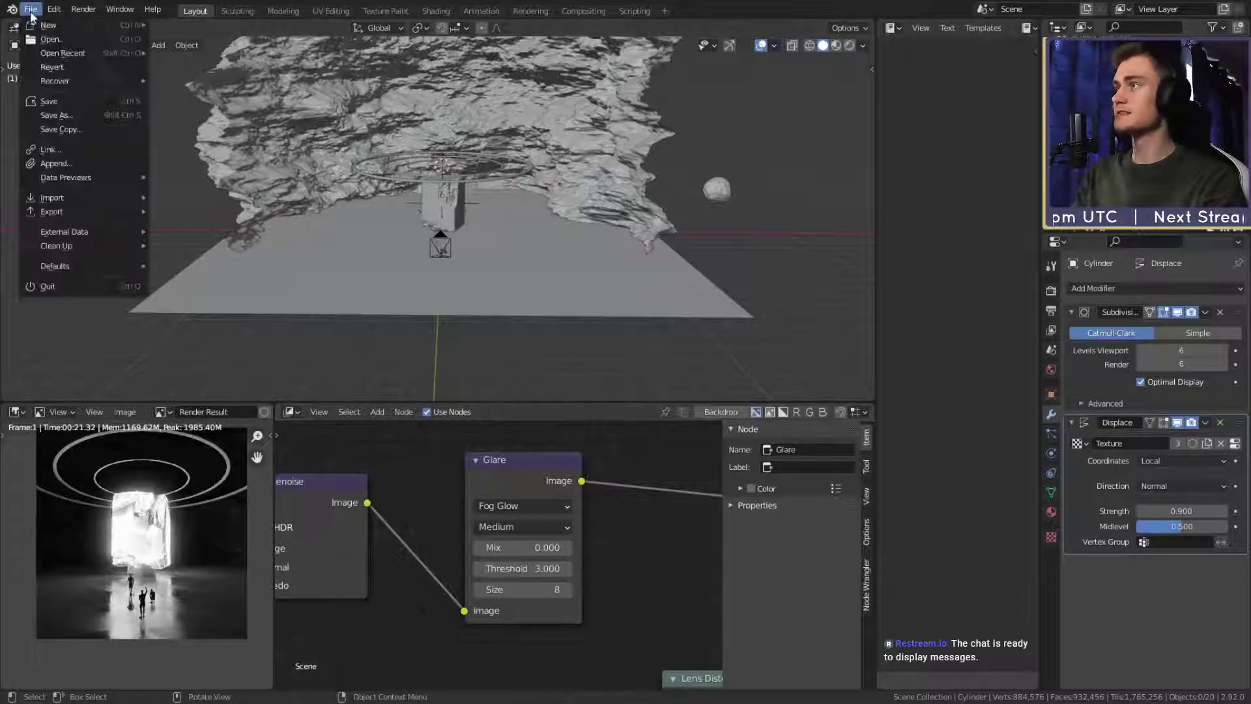
click(56, 101)
scroll(612, 568, down, 6)
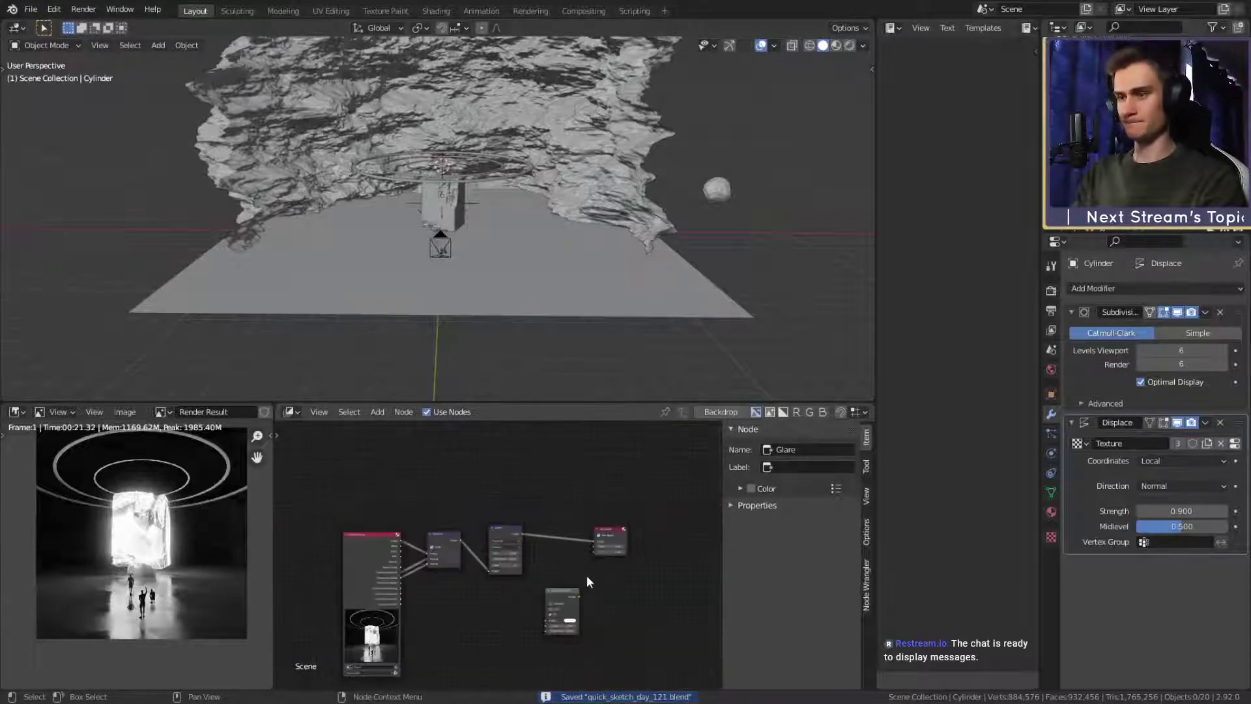
click(30, 9)
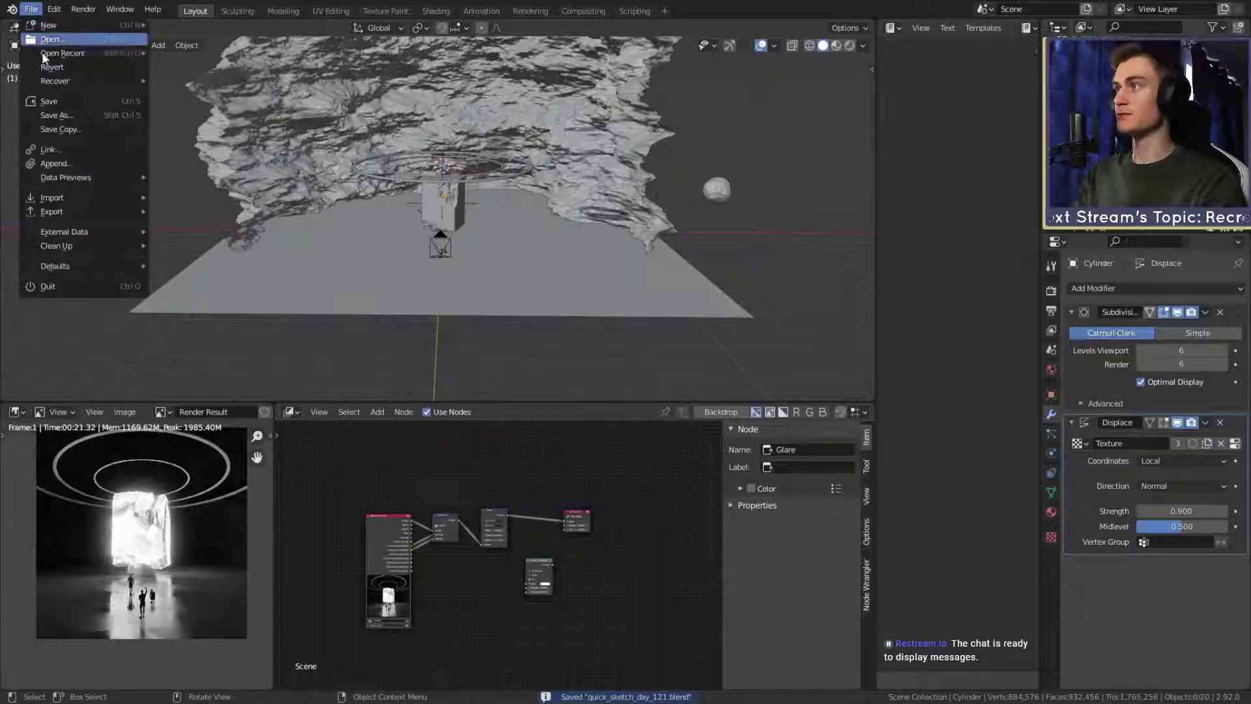
click(57, 101)
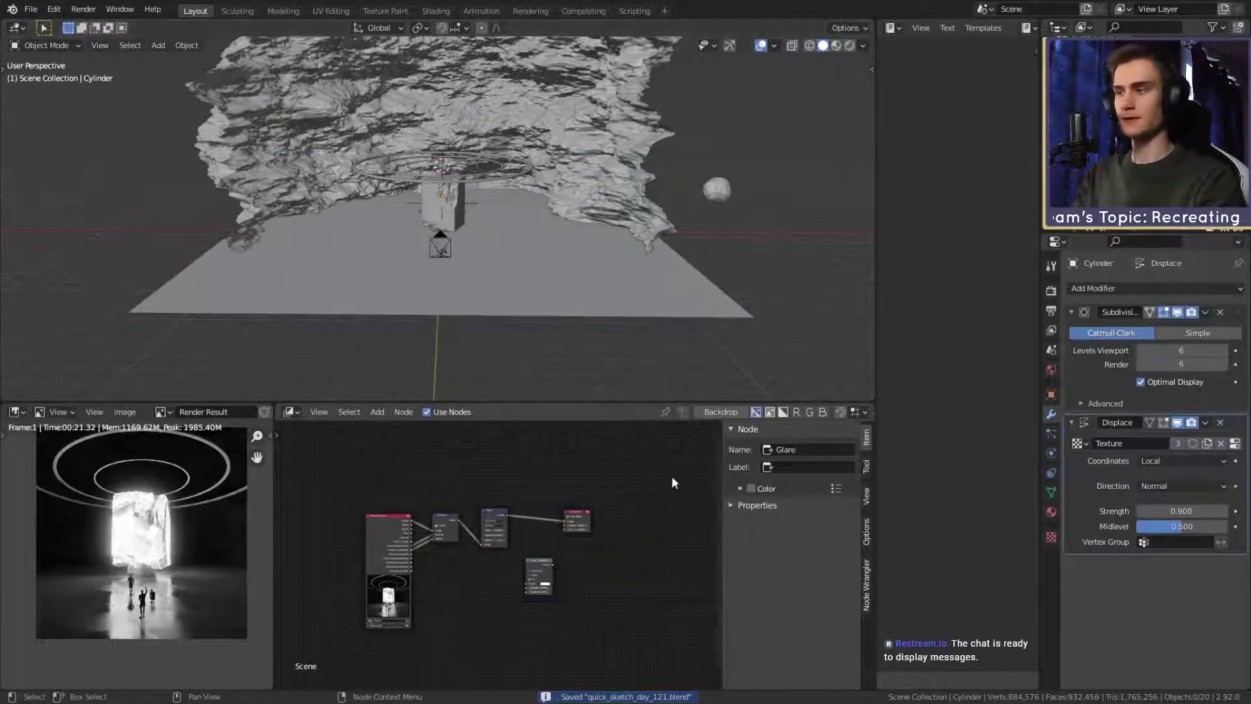
Set the Cycles render samples to 256.
click(1049, 310)
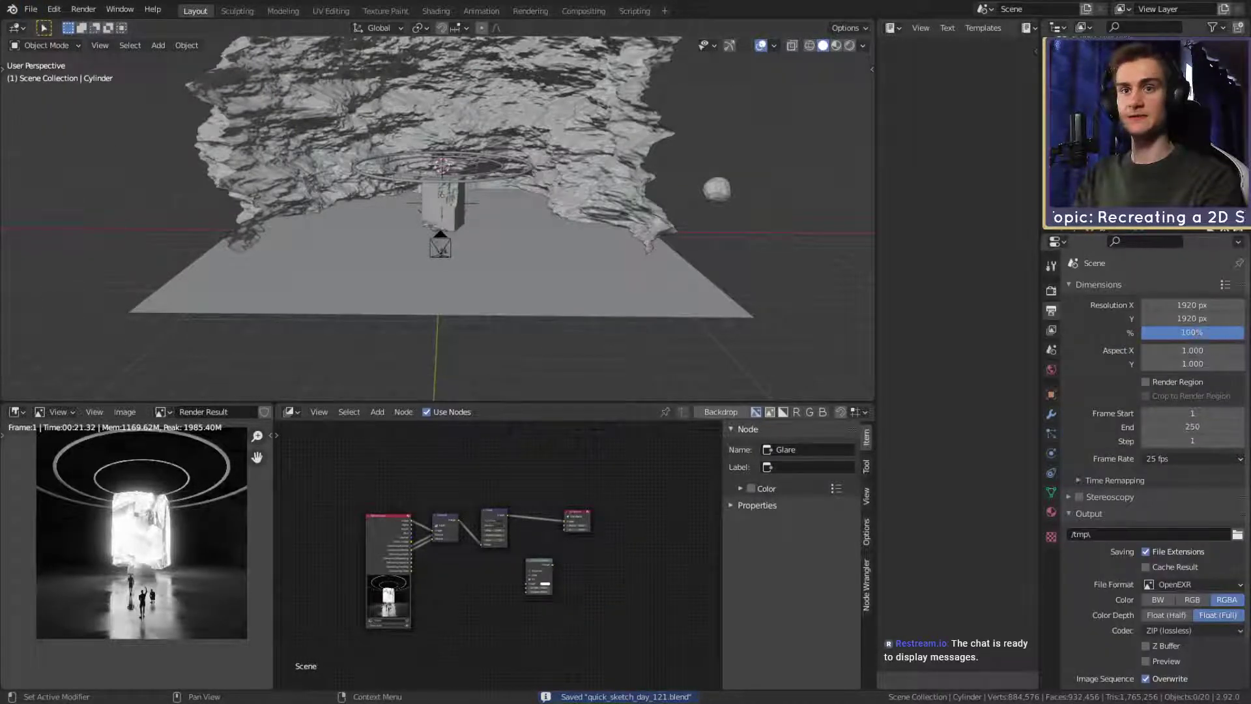
click(1051, 291)
double_click(1196, 382)
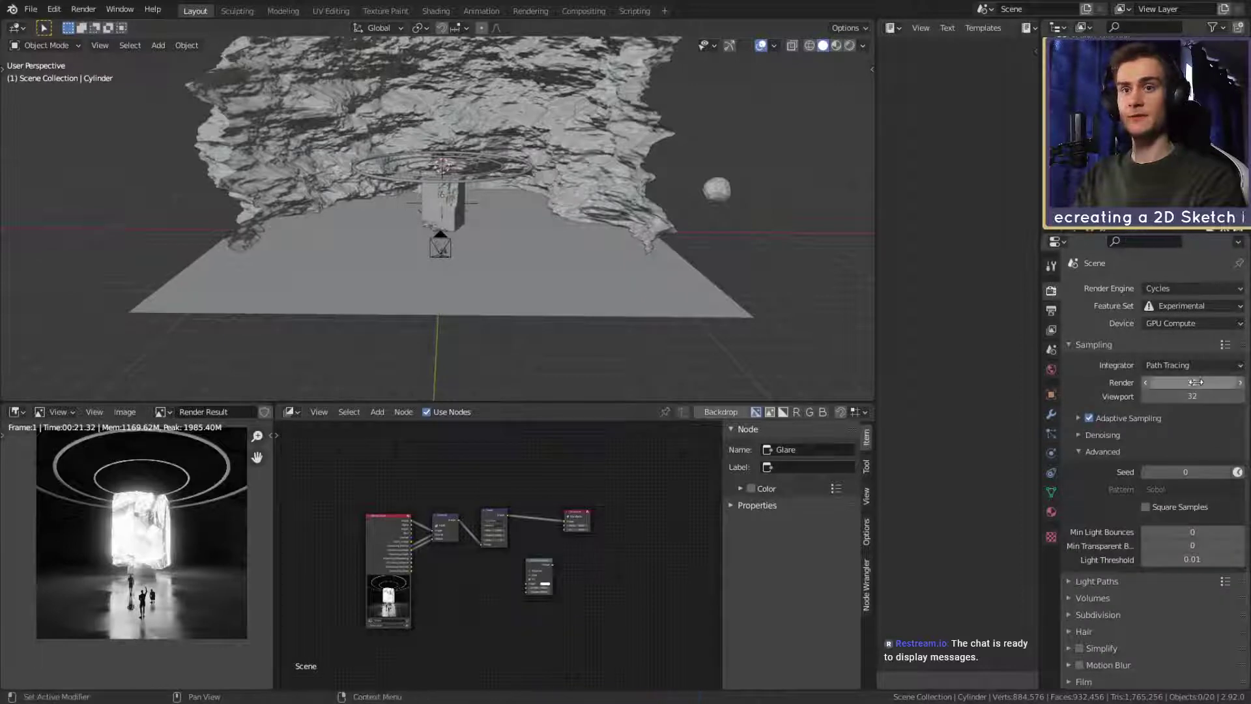
text(128)
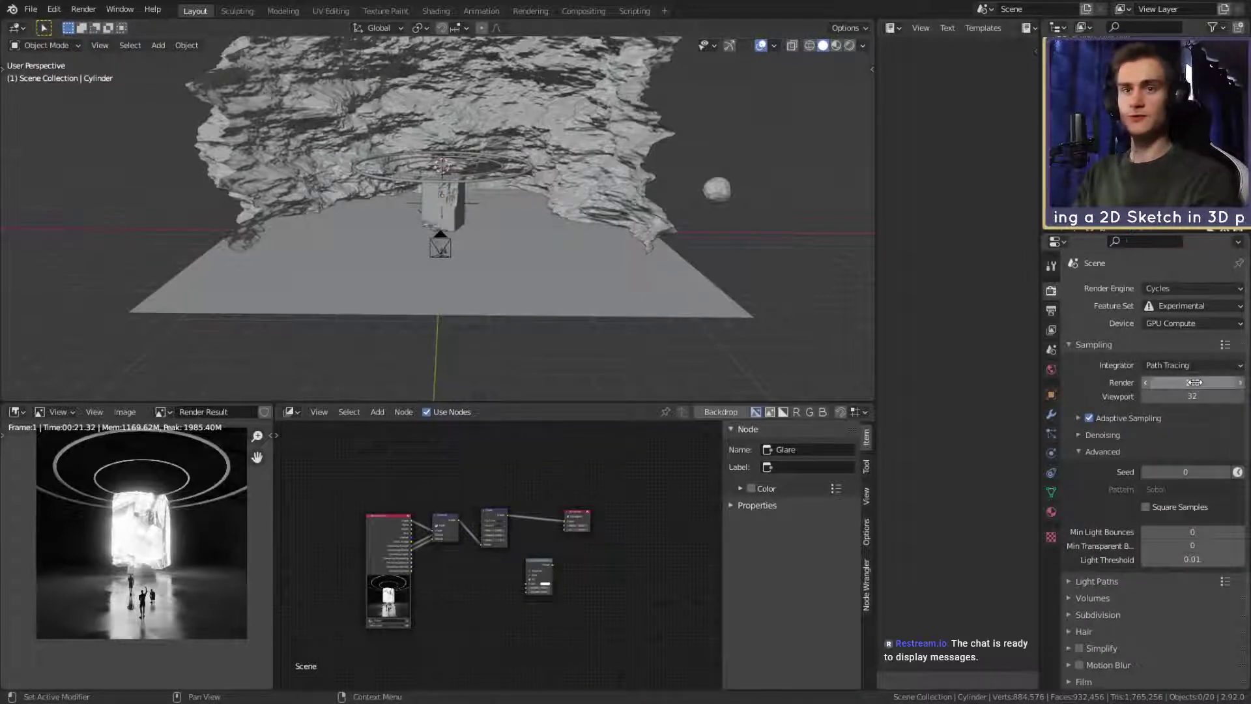
key(BackSpace)
key(BackSpace)
key(BackSpace)
text(256)
key(Return)
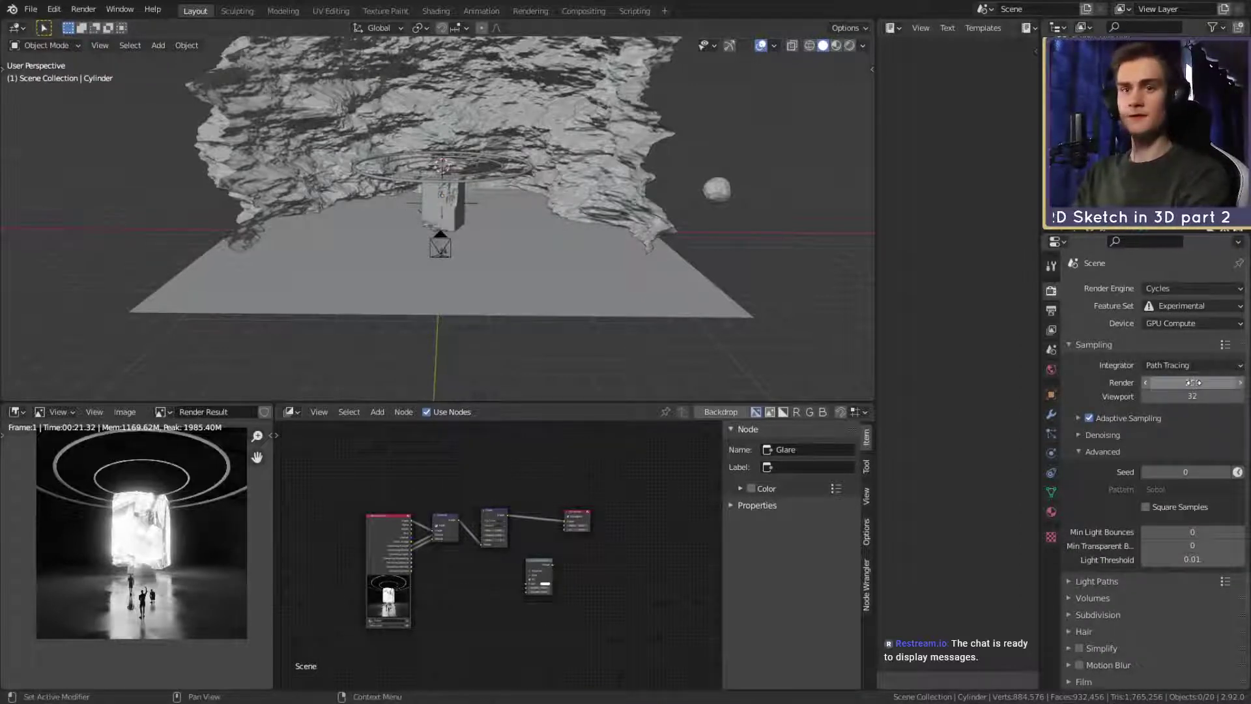
Render the final image, saving the scene file both before and after the render.
click(30, 9)
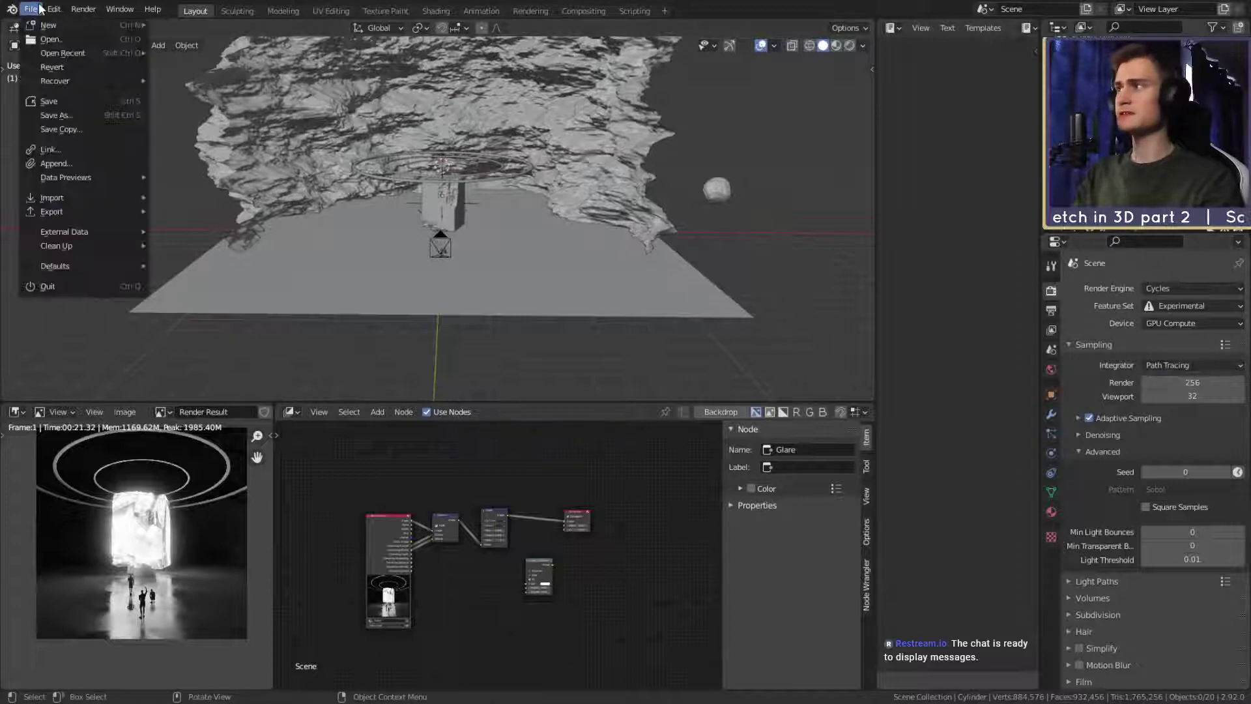
click(57, 98)
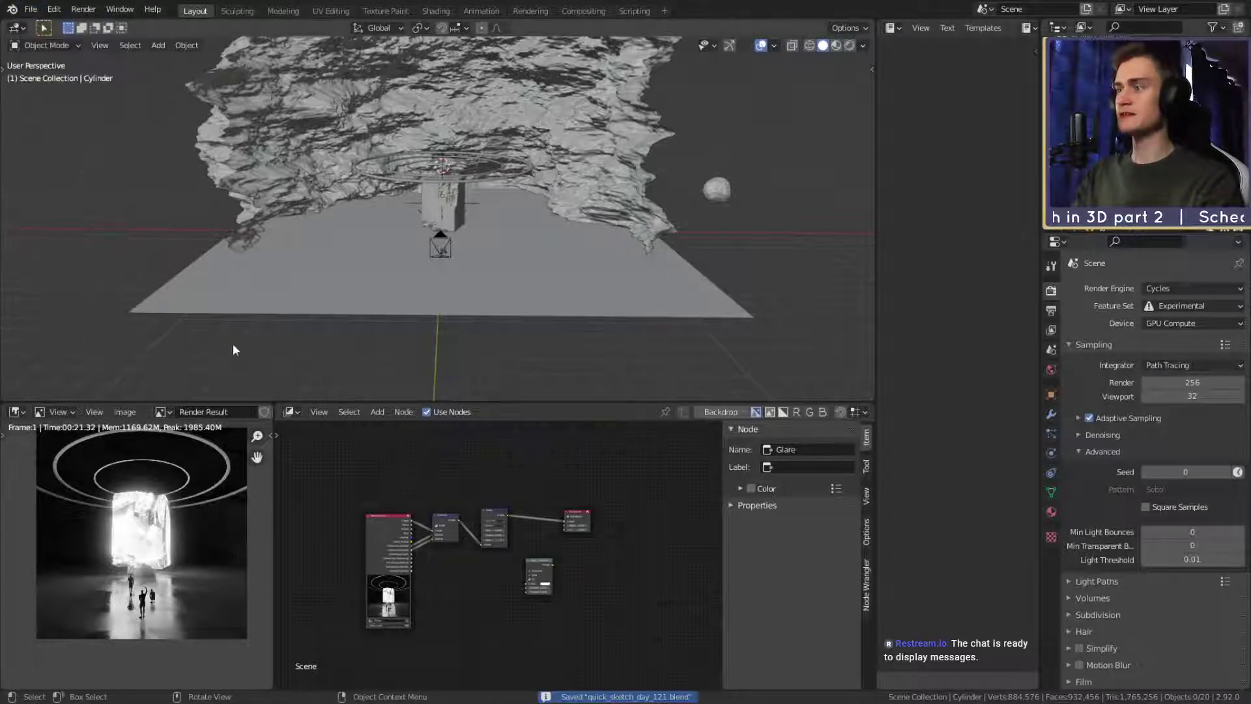
click(84, 10)
click(90, 26)
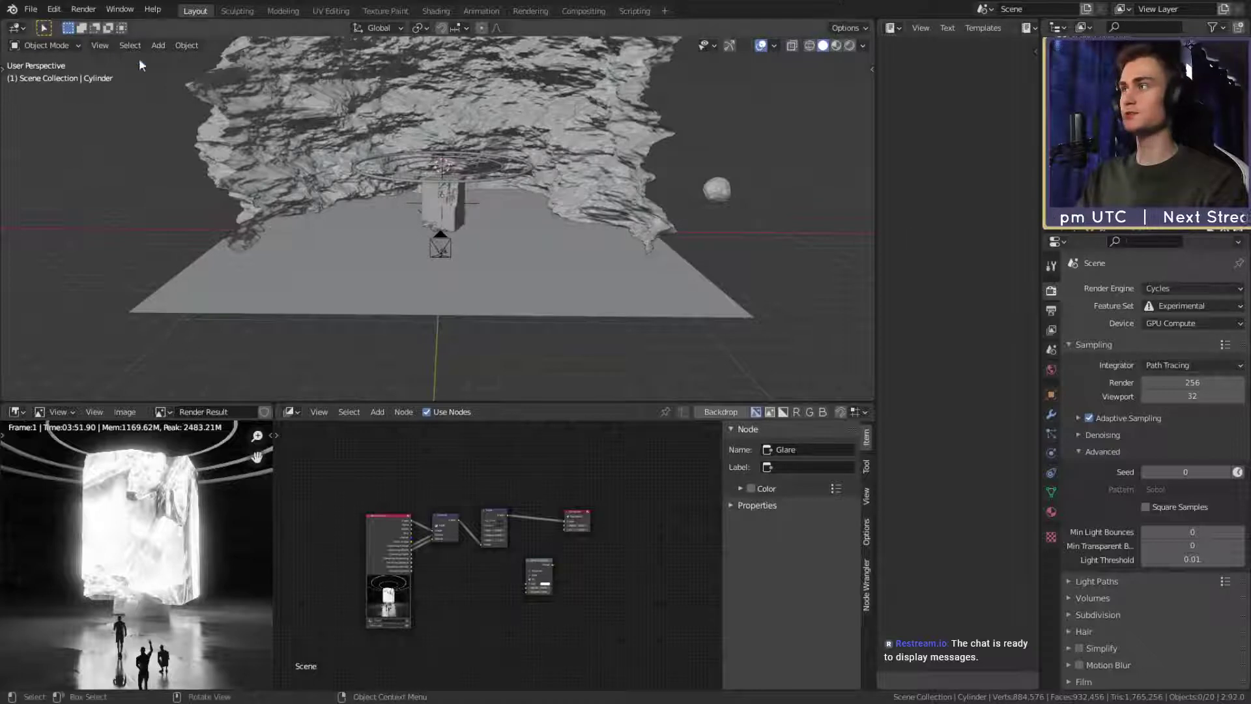
click(30, 9)
click(60, 110)
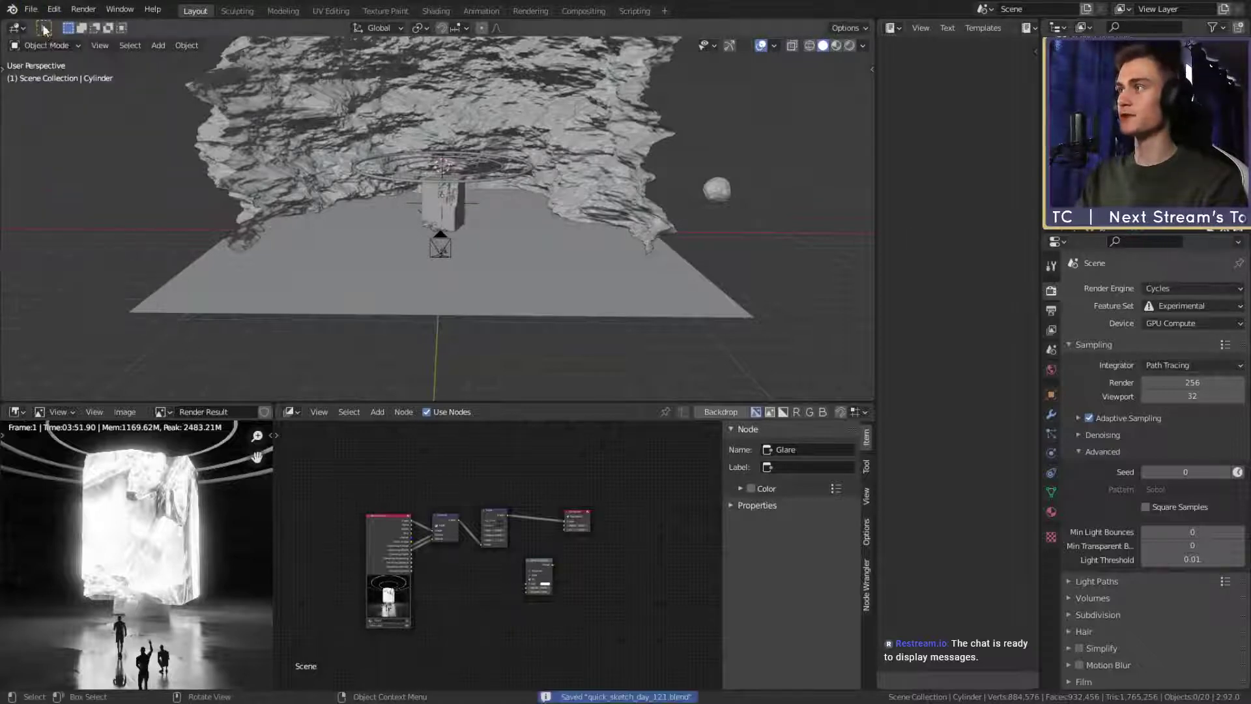
Open the recent file 3d_recreation_noodle_girl_v1a.blend.
click(31, 9)
mouse_move(73, 52)
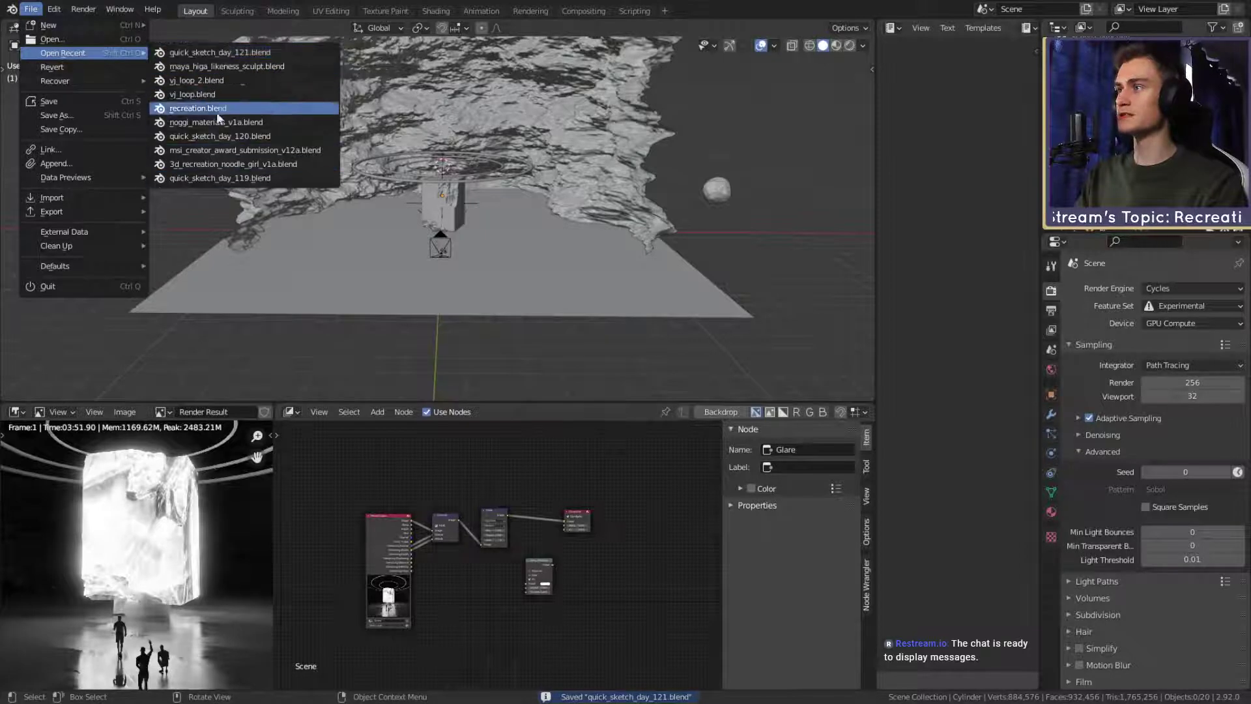
click(226, 164)
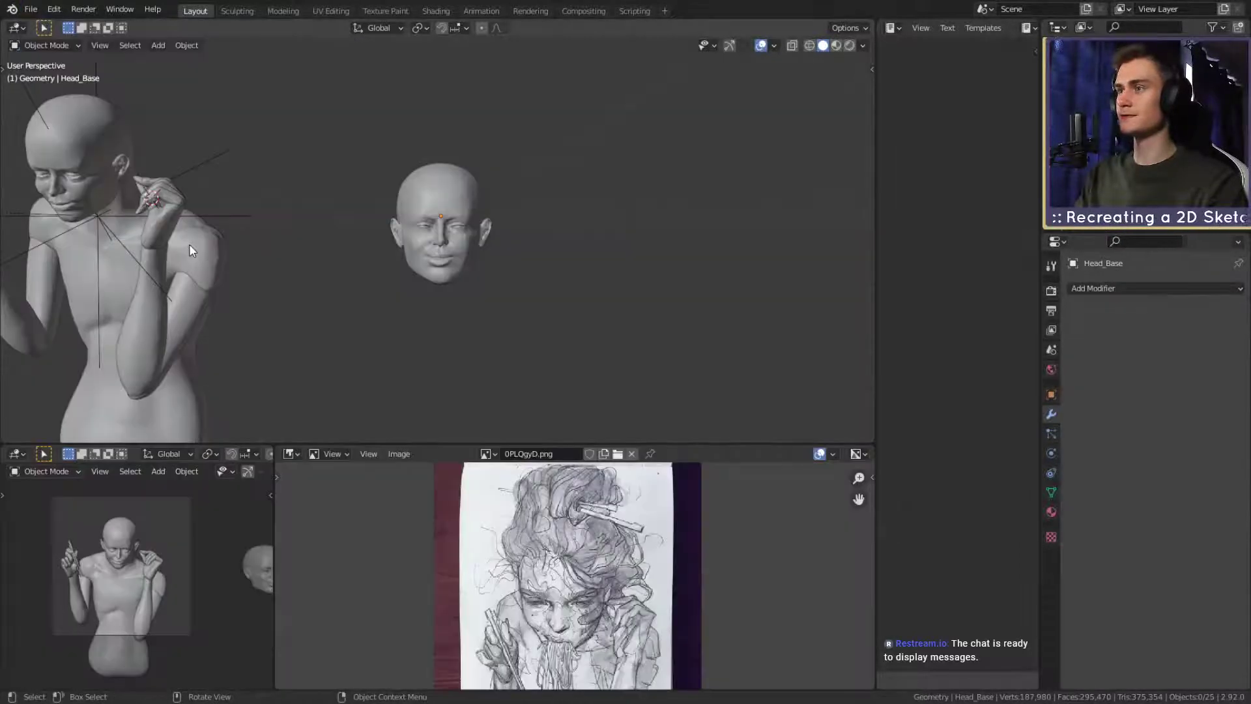
Examine the separate Head_Base mesh and the posed figure beside it from several distances and angles.
key(KP_Decimal)
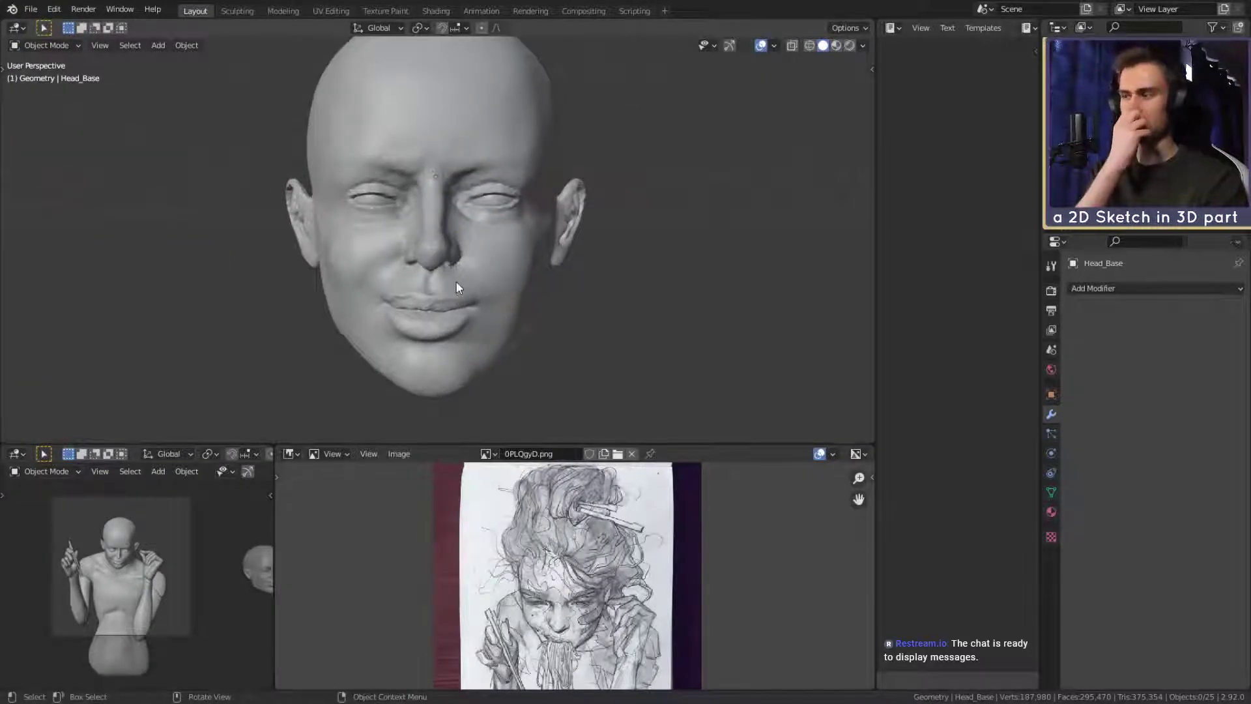
scroll(445, 273, down, 9)
scroll(553, 258, up, 5)
shift+middle_drag(385, 279, 287, 282)
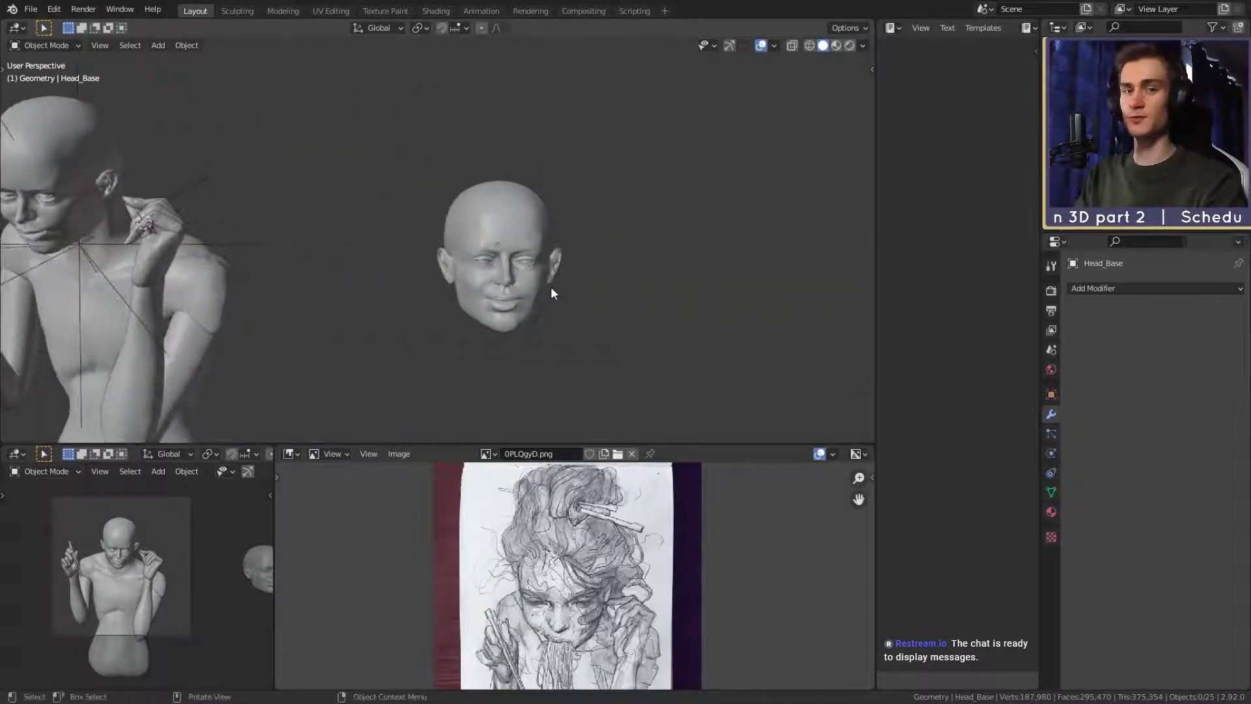
mouse_move(549, 279)
middle_down()
mouse_move(510, 283)
mouse_move(548, 291)
middle_up()
scroll(536, 280, up, 2)
scroll(549, 289, up, 1)
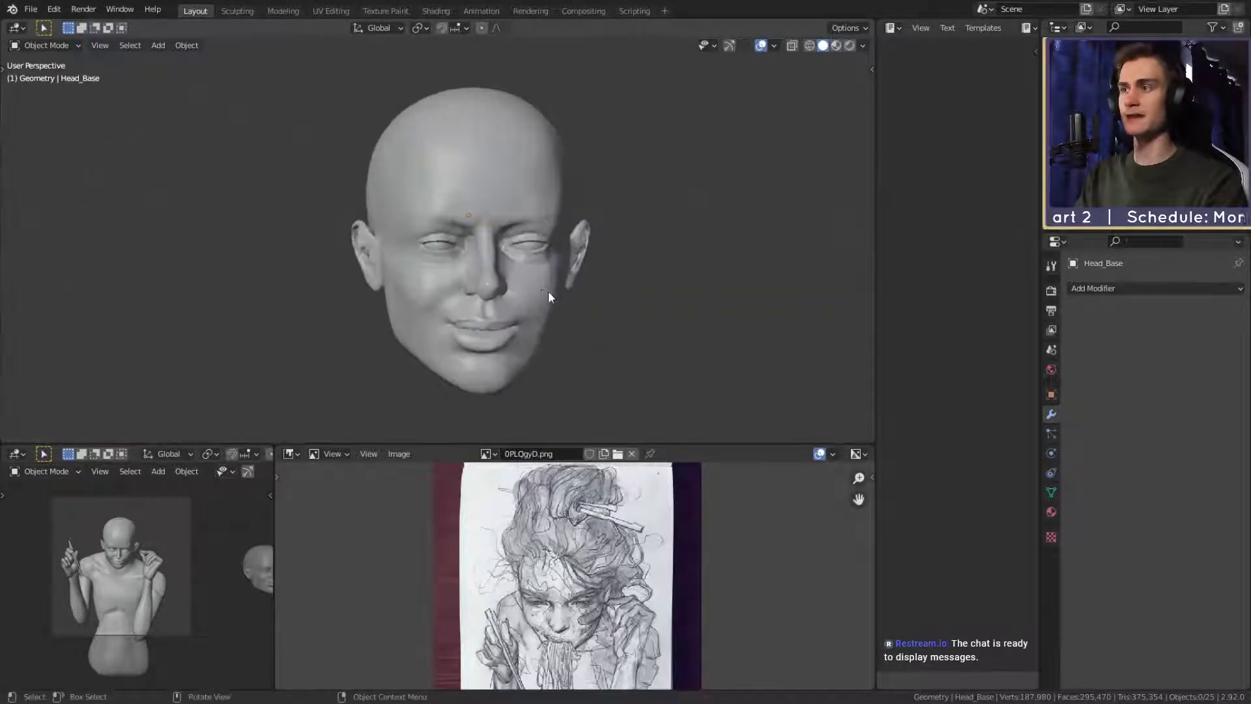
scroll(548, 288, down, 1)
scroll(546, 284, down, 2)
shift+middle_drag(309, 264, 743, 286)
middle_drag(537, 280, 506, 291)
scroll(515, 289, down, 2)
shift+middle_drag(677, 285, 565, 279)
scroll(671, 286, up, 1)
scroll(452, 293, up, 1)
scroll(545, 280, up, 3)
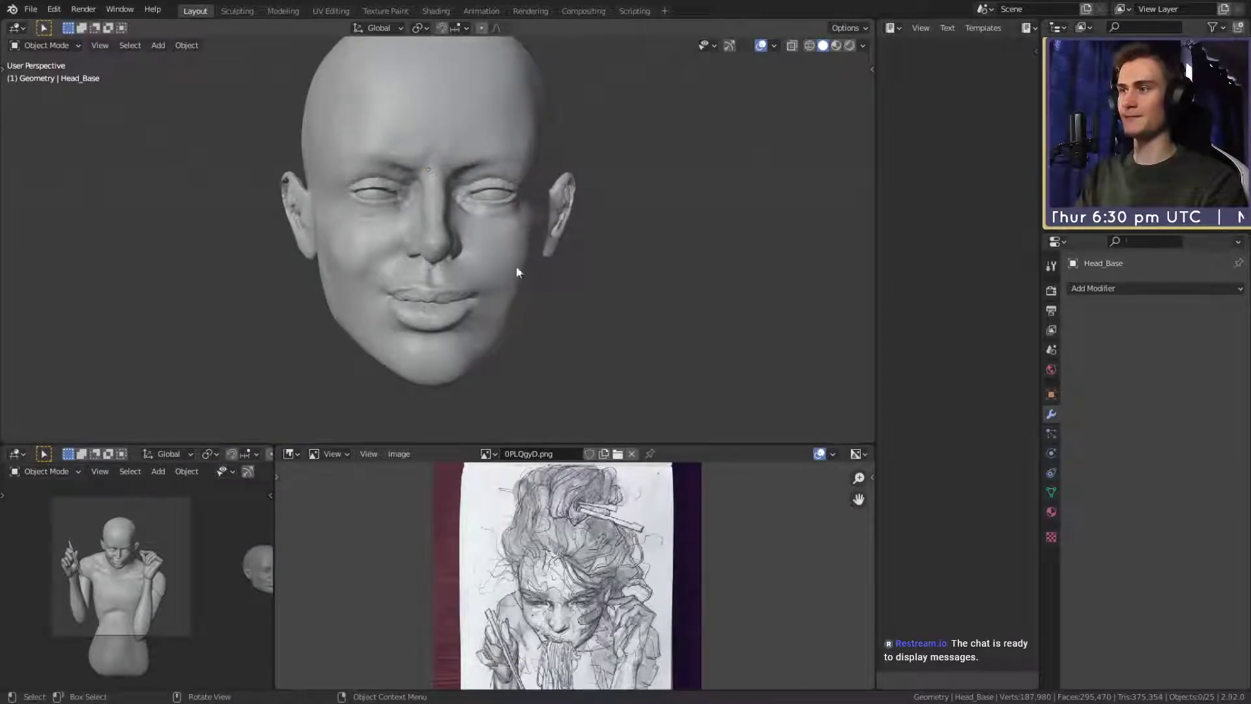
Inspect the facial features and proportions of the Head_Base mesh from the front and slightly turned views.
middle_drag(490, 252, 540, 248)
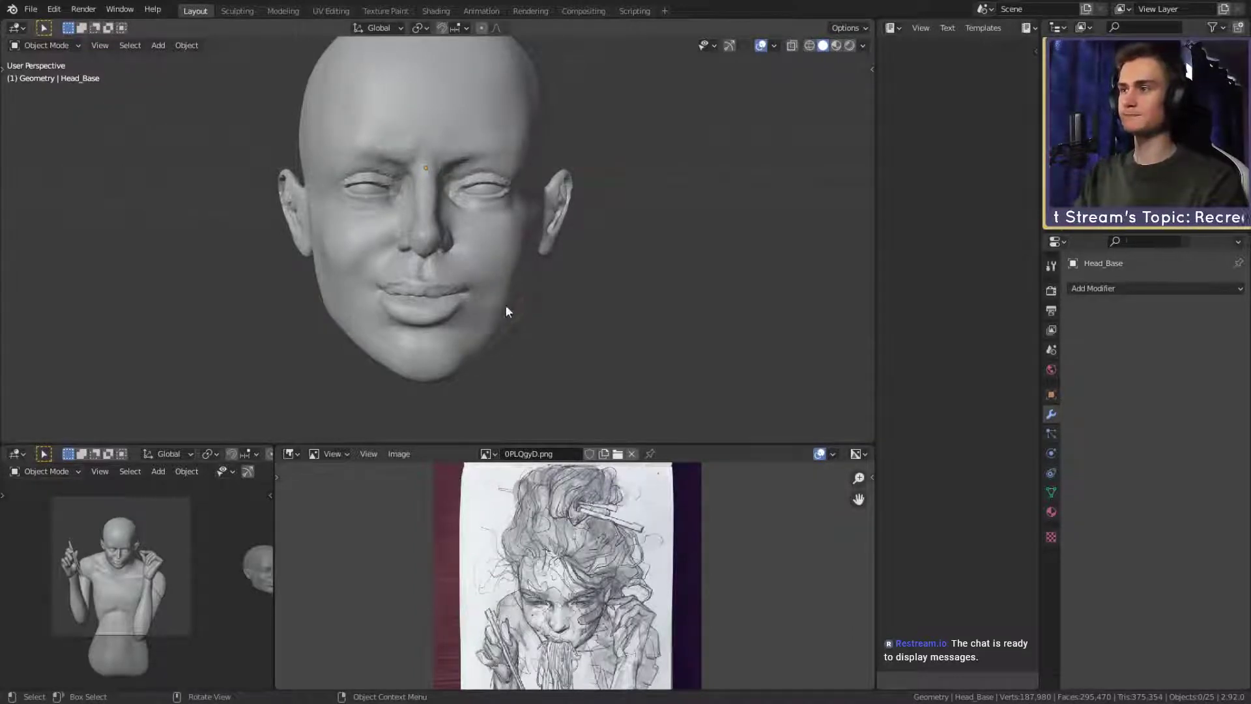
mouse_move(506, 307)
middle_down()
mouse_move(427, 332)
mouse_move(529, 312)
mouse_move(509, 309)
middle_up()
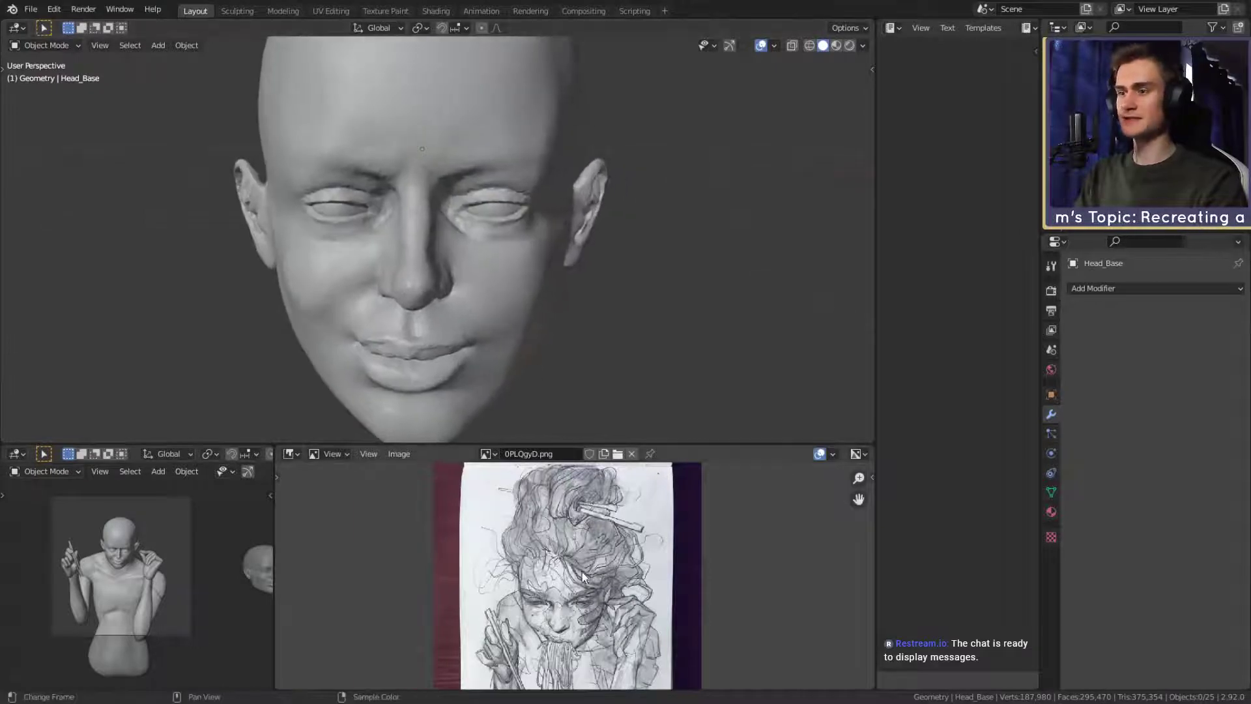
scroll(577, 335, down, 5)
middle_drag(577, 335, 508, 261)
scroll(441, 319, up, 4)
scroll(502, 303, down, 4)
scroll(507, 294, up, 3)
shift+middle_drag(507, 261, 470, 301)
scroll(506, 314, down, 3)
scroll(497, 315, up, 2)
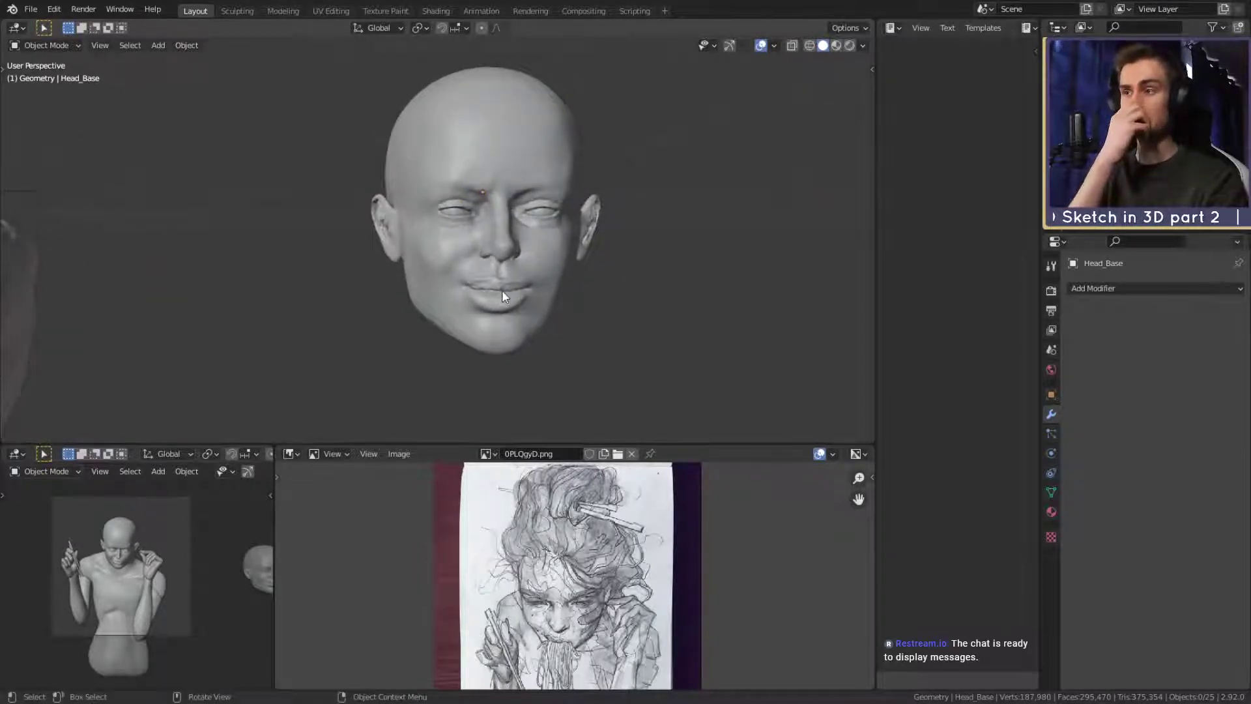
middle_drag(556, 269, 471, 283)
scroll(508, 275, up, 2)
shift+middle_drag(556, 296, 526, 271)
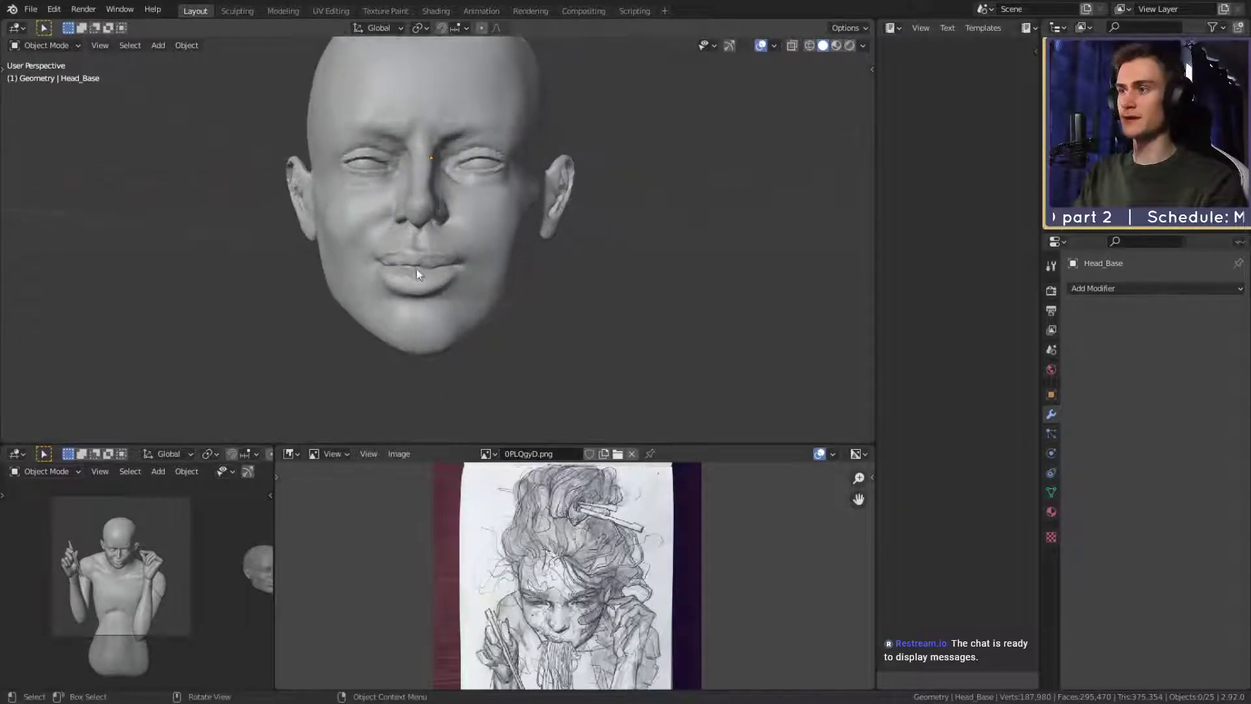
Compare the head mesh with the face in the pencil reference sketch.
scroll(579, 567, down, 3)
scroll(576, 587, up, 4)
middle_drag(575, 599, 597, 559)
scroll(596, 559, up, 3)
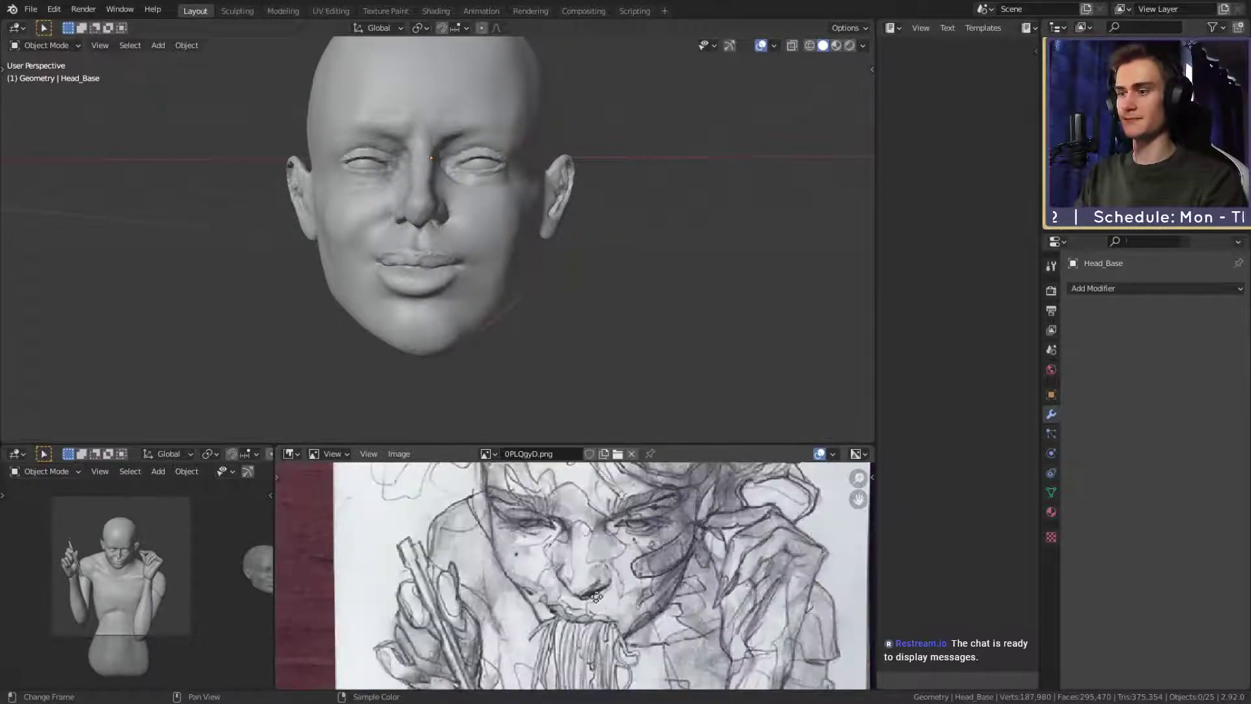
scroll(587, 567, down, 4)
scroll(553, 301, down, 5)
middle_drag(552, 301, 524, 299)
scroll(522, 298, up, 3)
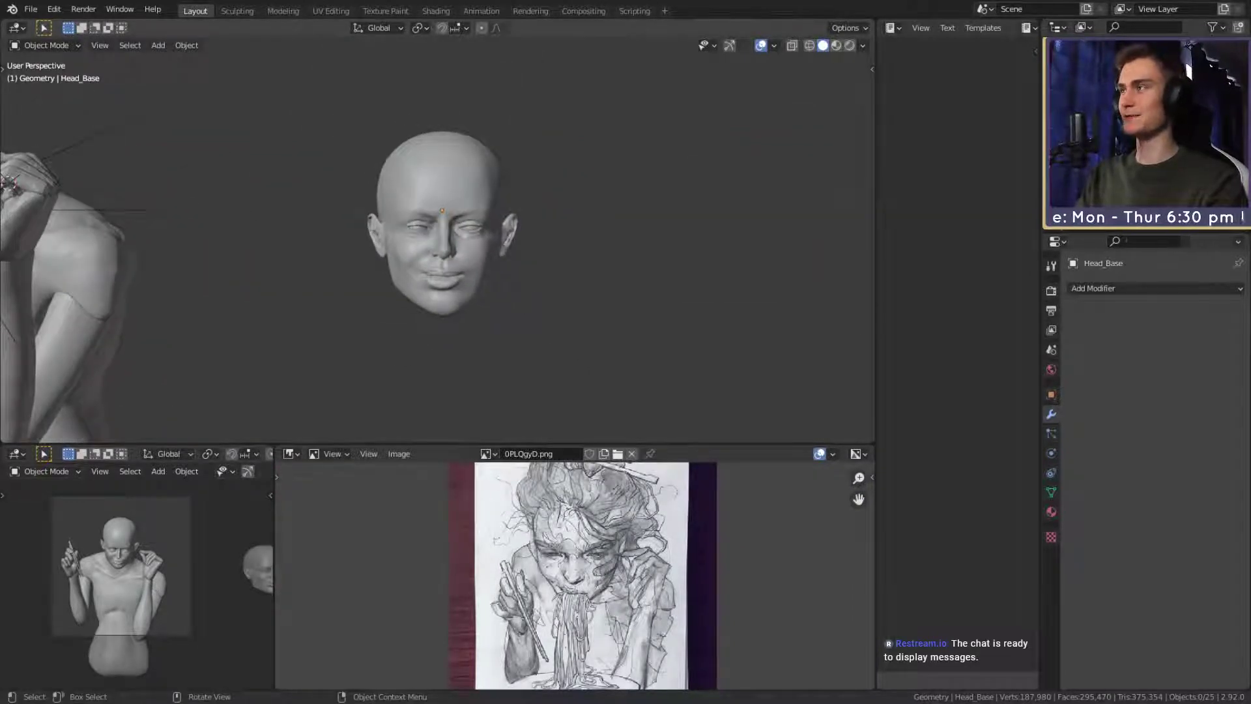
Switch to Photoshop and add a Selective Color adjustment layer clipped to the render layer Ebene 1.
click(30, 9)
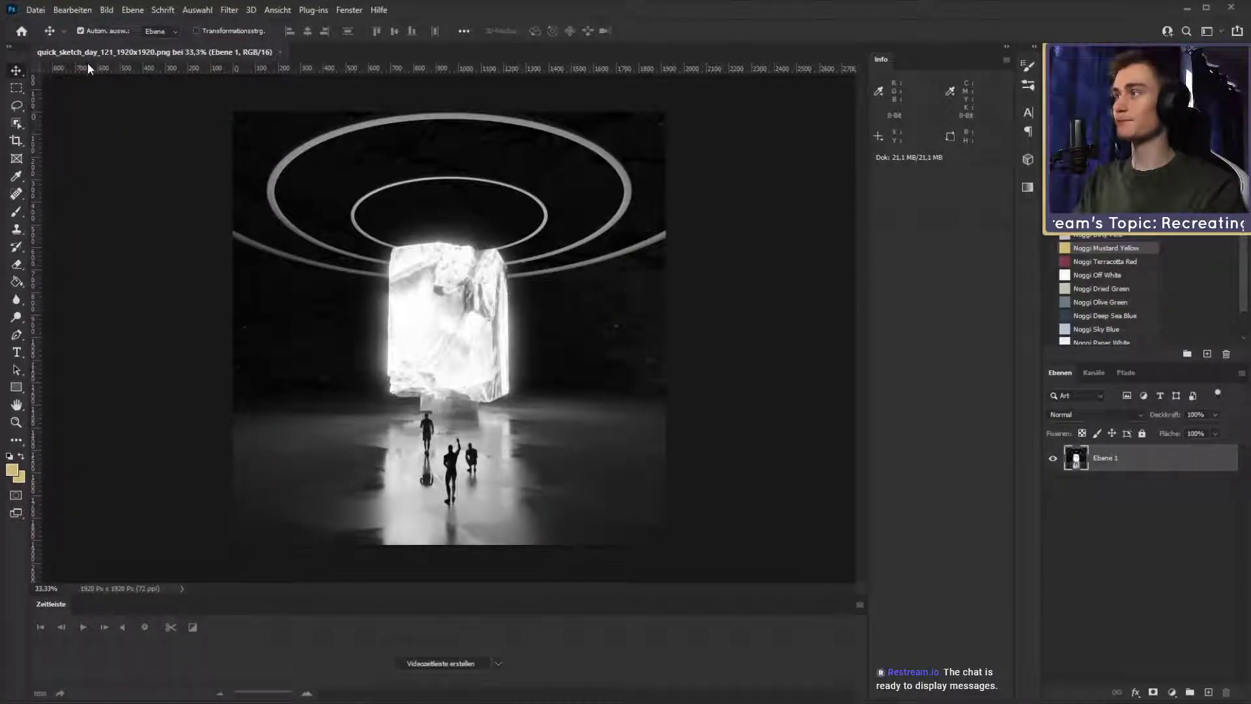
click(1170, 566)
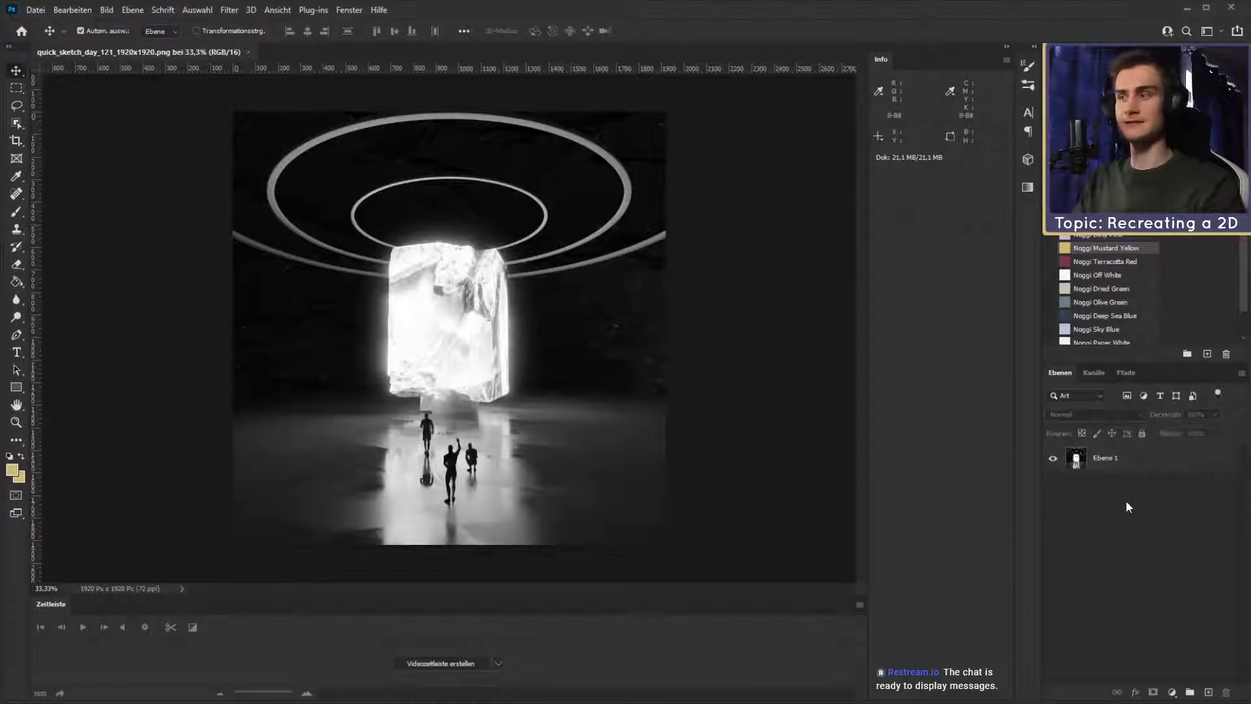
click(1107, 459)
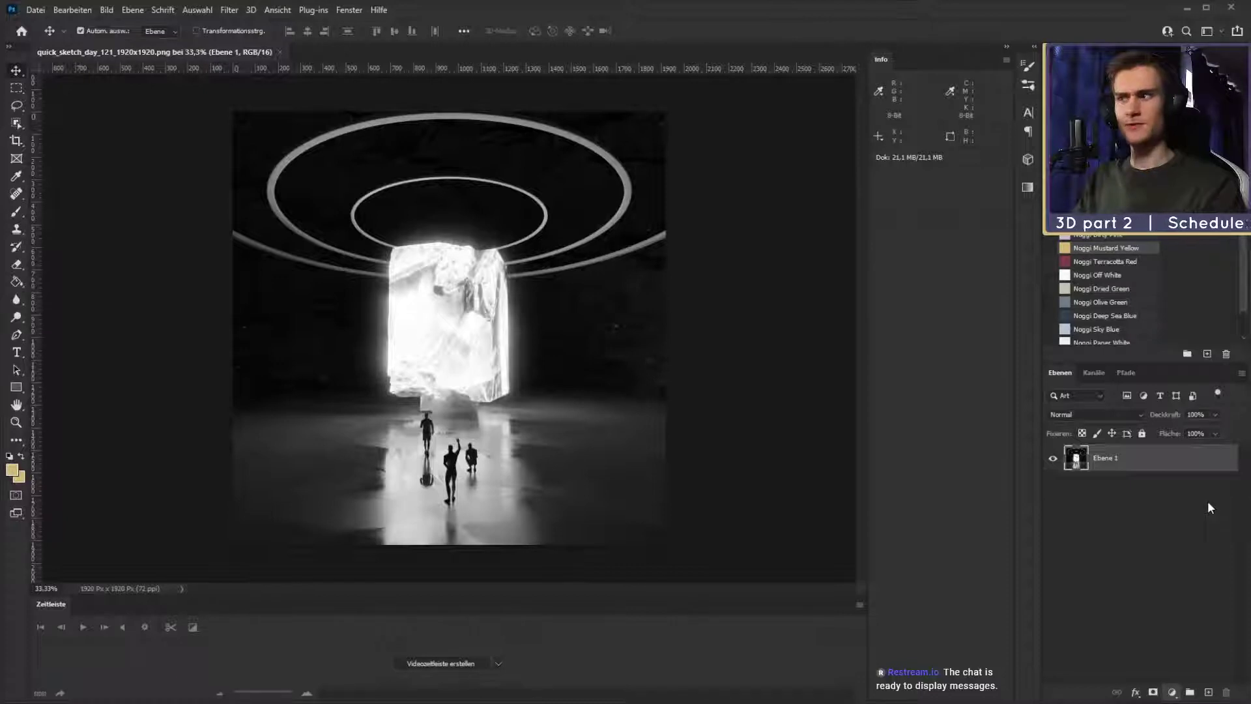
click(1227, 677)
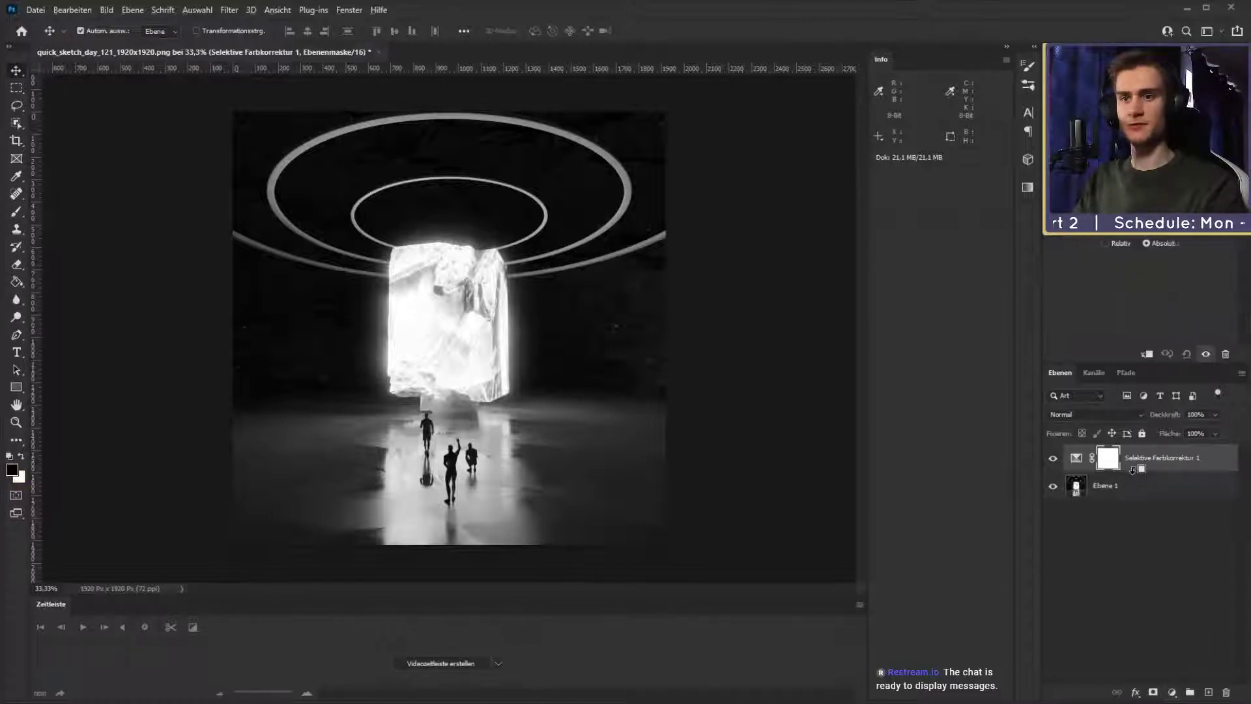
alt+click(1140, 471)
click(1087, 459)
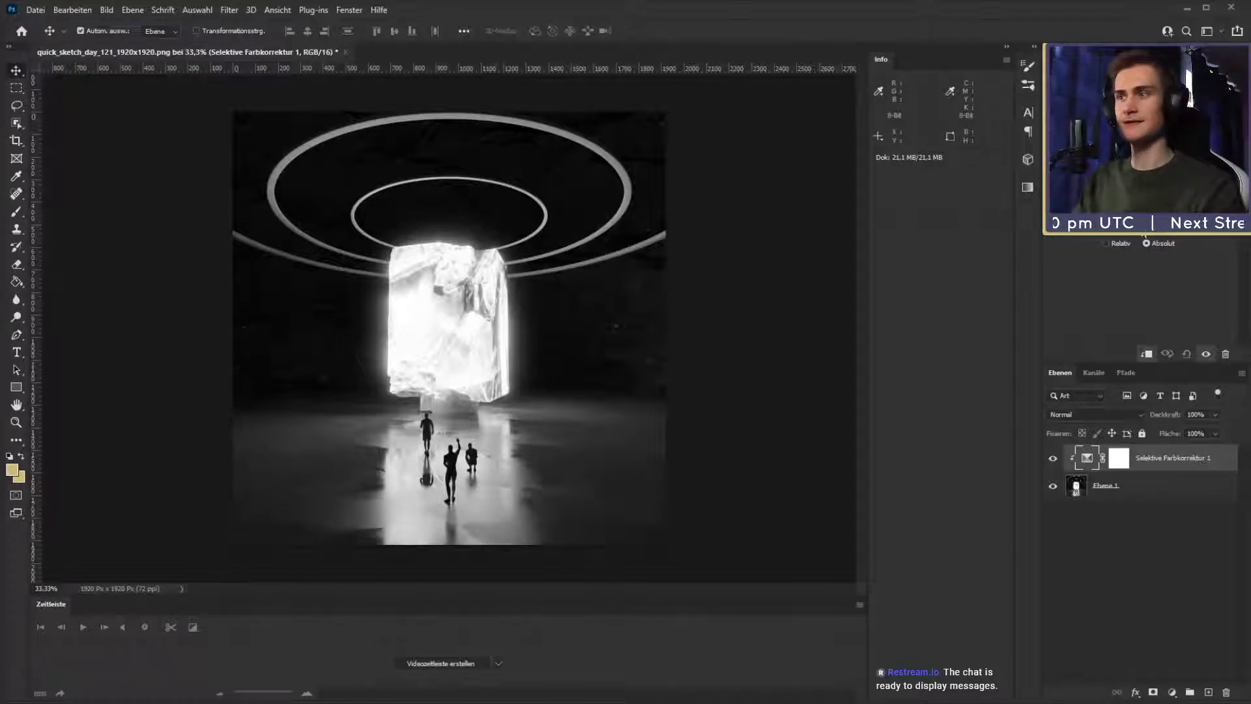
Adjust the Selective Color values to deepen the render's dark areas and brighten its light areas.
drag(1140, 232, 1148, 236)
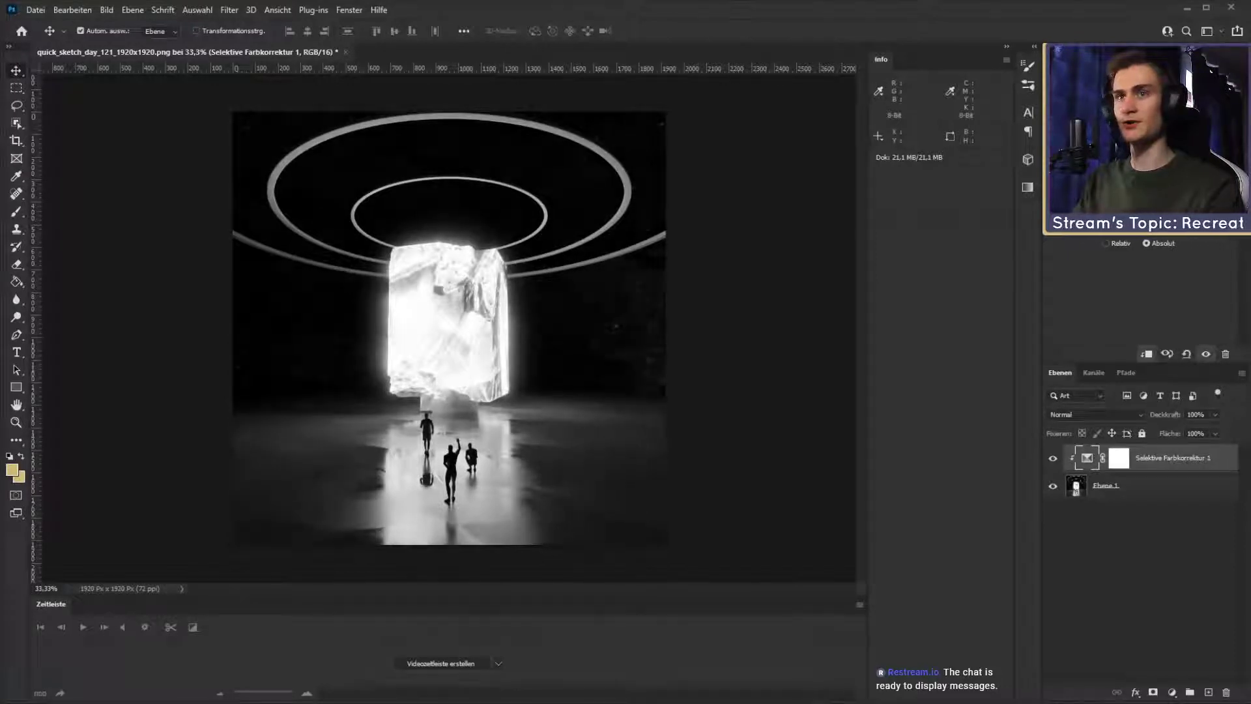
drag(1146, 236, 1128, 236)
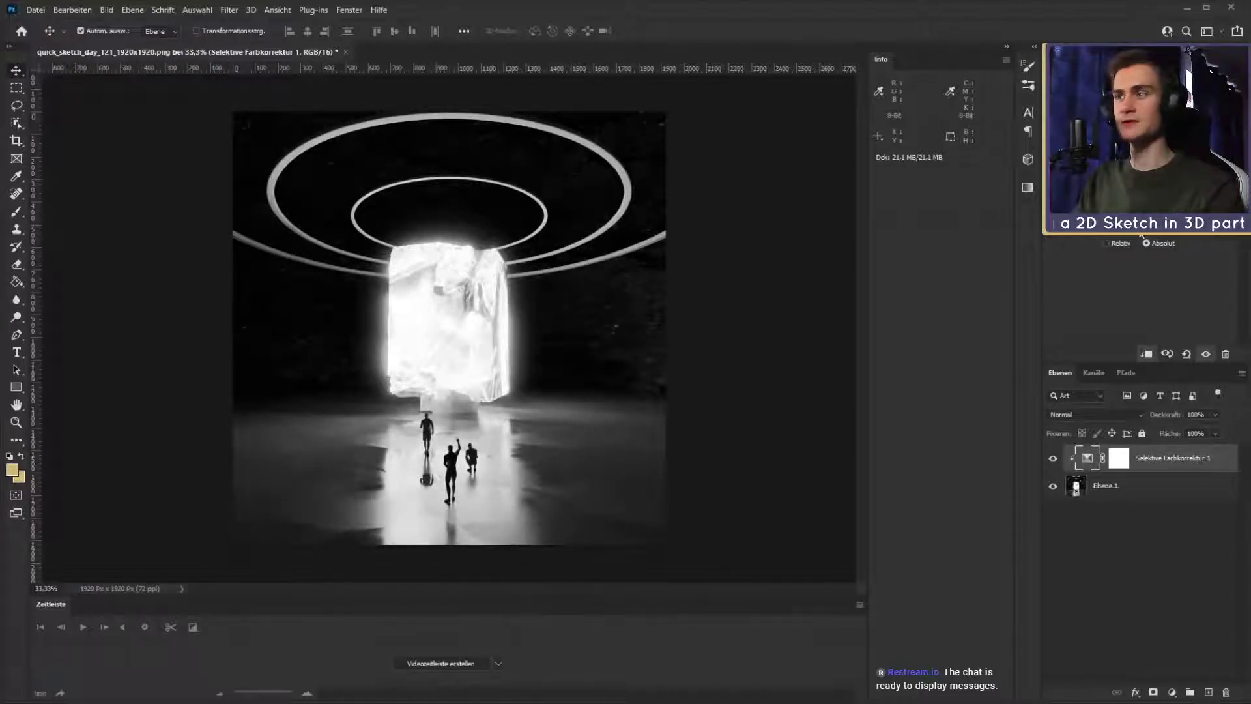
drag(1131, 233, 1136, 235)
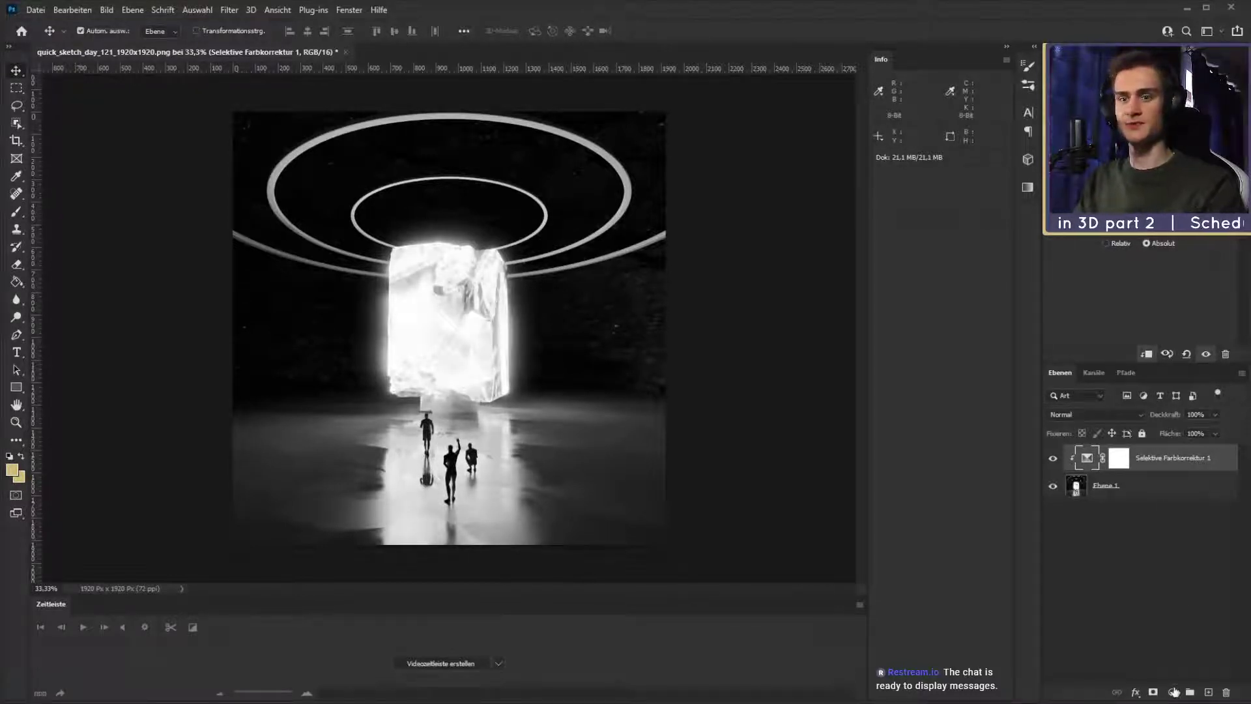
Add a Brightness/Contrast adjustment layer clipped above the Selective Color layer and slightly adjust its values.
click(1172, 496)
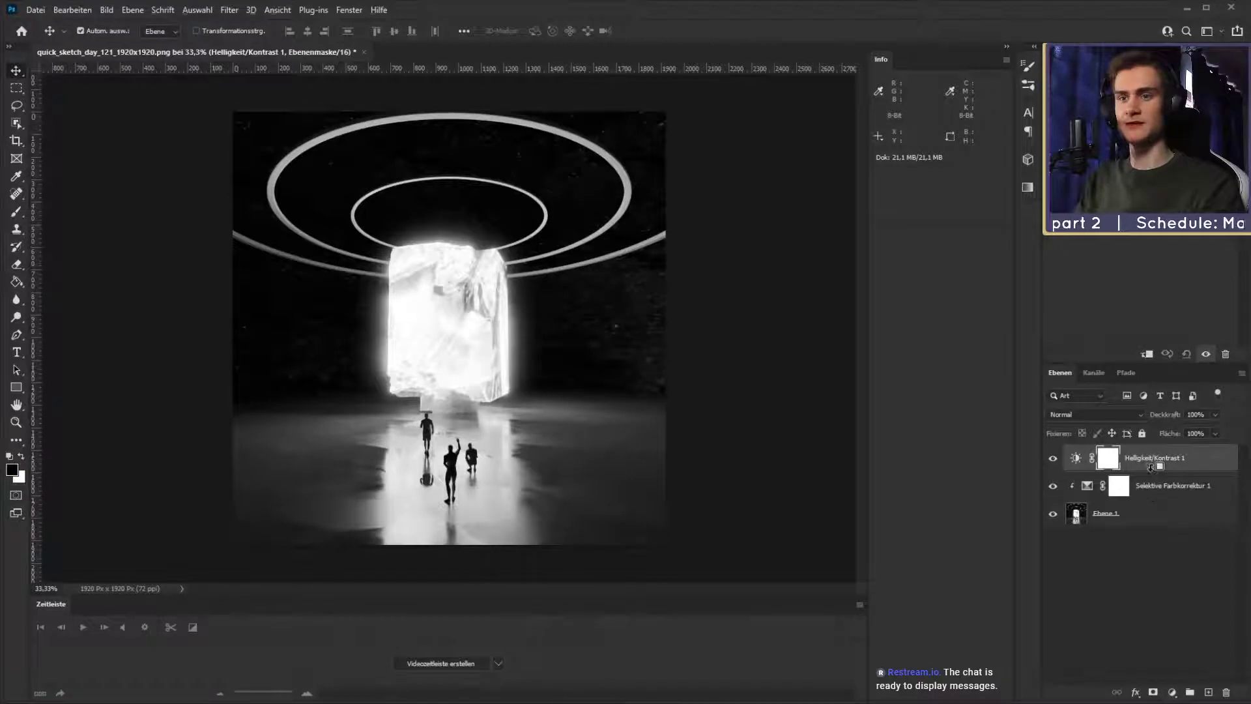
alt+click(1152, 470)
click(1088, 460)
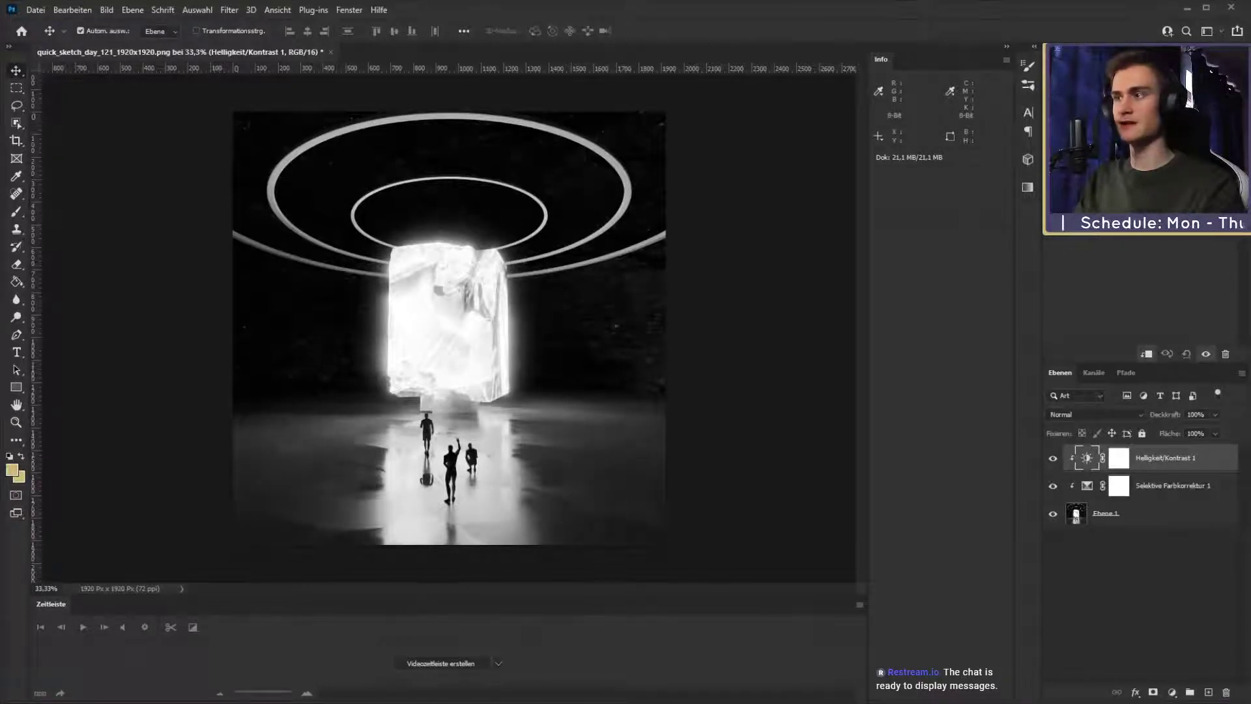
mouse_move(1150, 148)
mouse_down()
mouse_move(1170, 148)
mouse_move(1151, 148)
mouse_up()
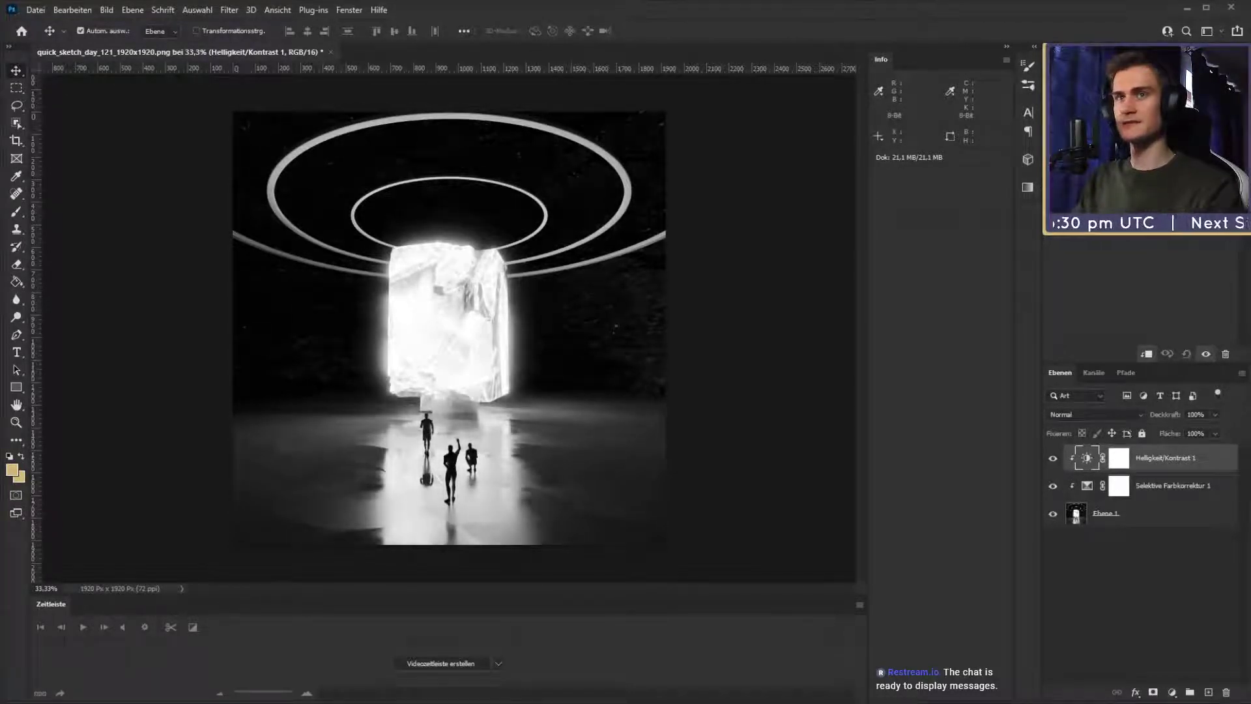
Place the SmudgesLarge001_OVERLAY_VAR2_3K texture above the adjustment layers and set its blend mode to Linear Dodge (Add).
click(1110, 515)
click(1118, 457)
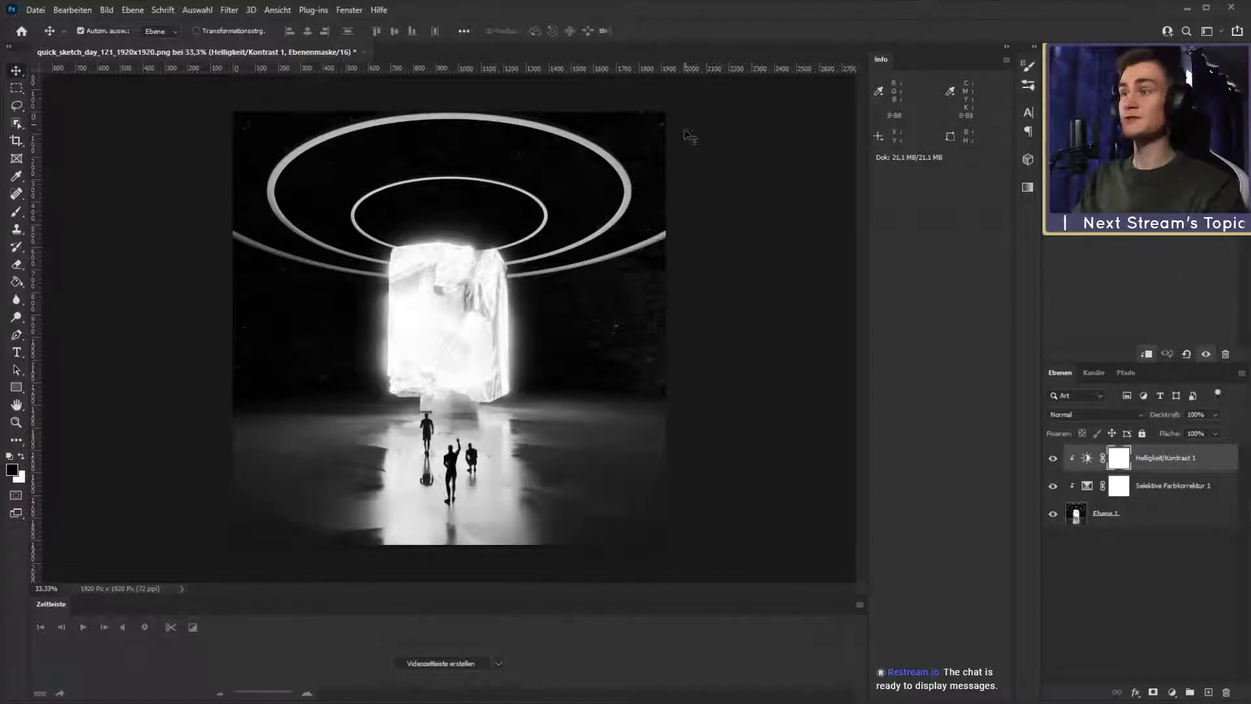
click(1054, 615)
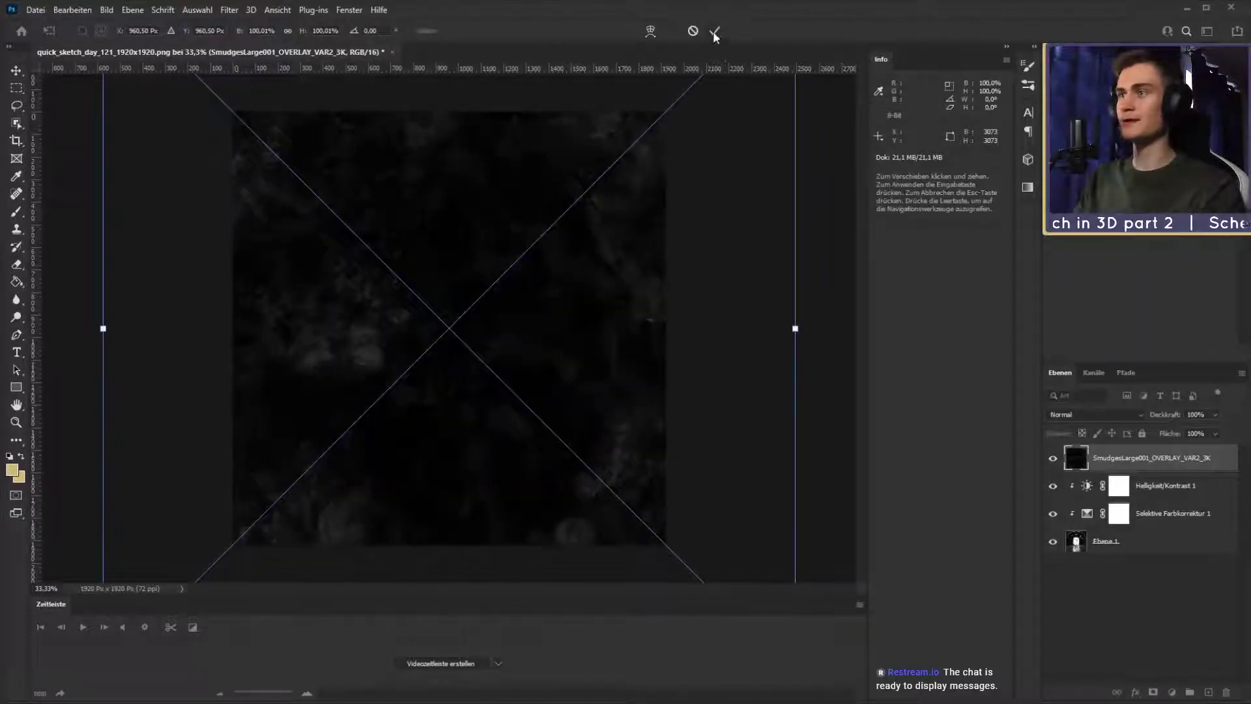
click(714, 33)
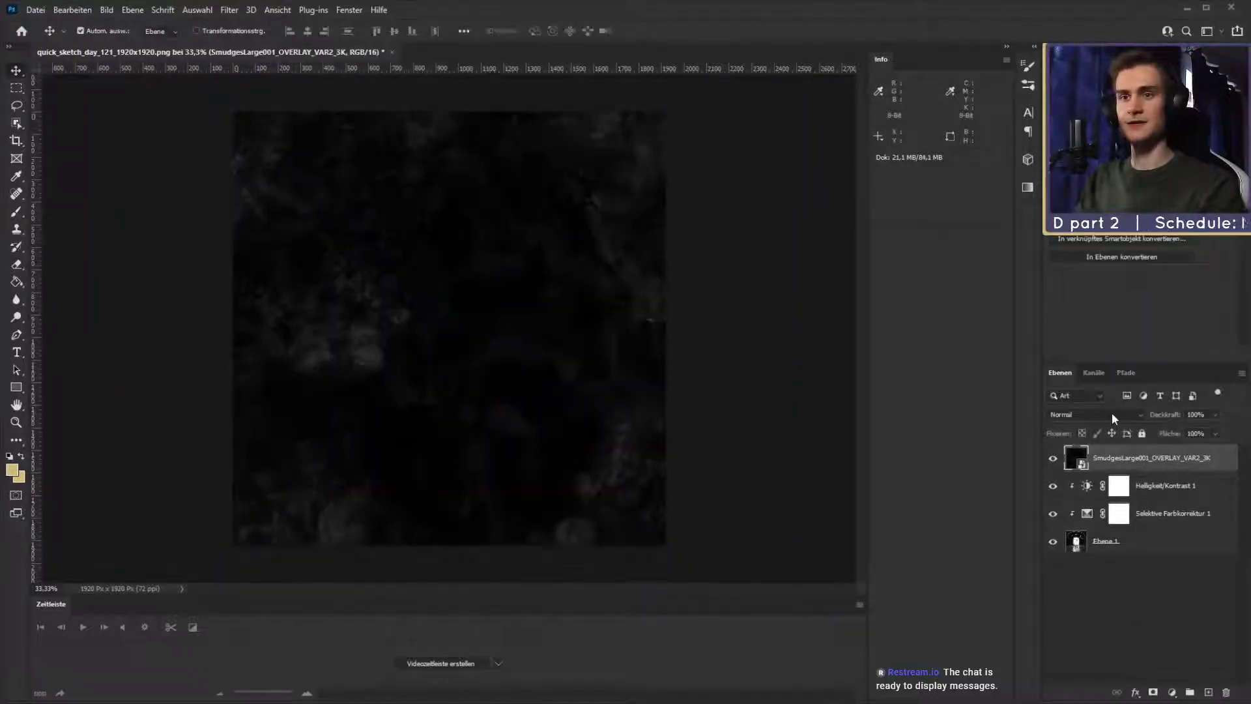
click(1134, 415)
click(1116, 496)
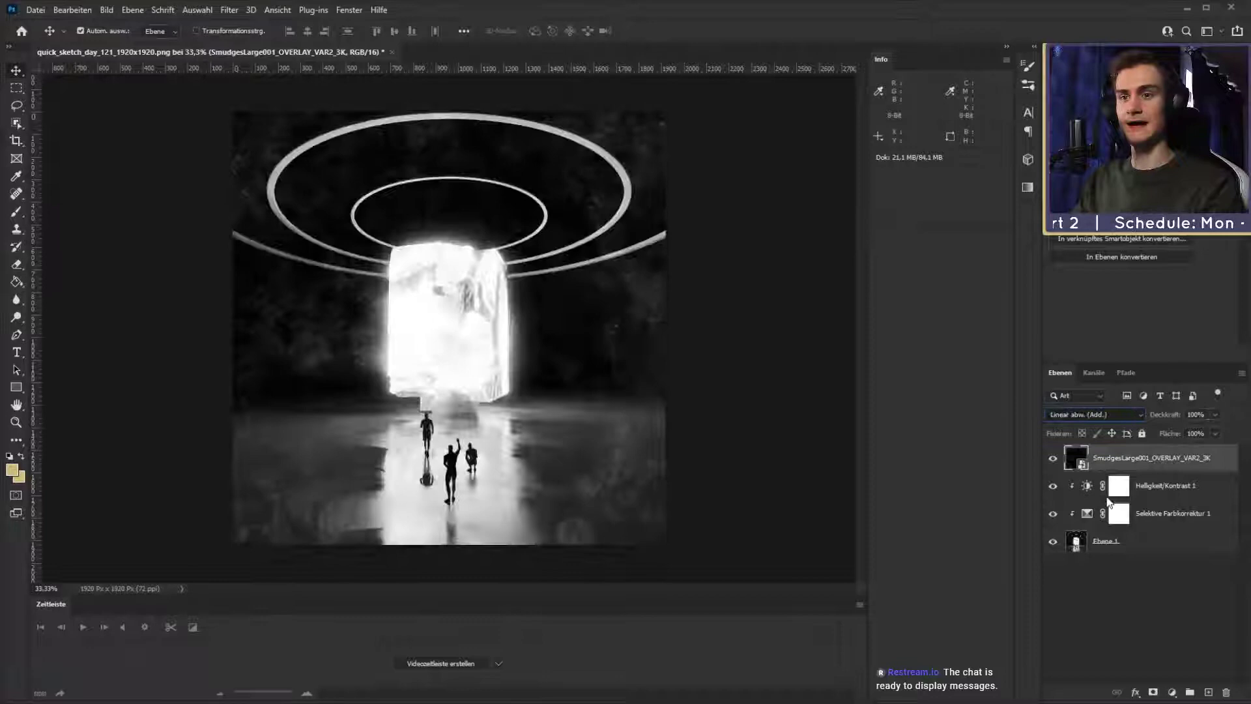
Reduce the smudges overlay layer's opacity to 50%.
click(1132, 583)
click(1147, 458)
click(1197, 415)
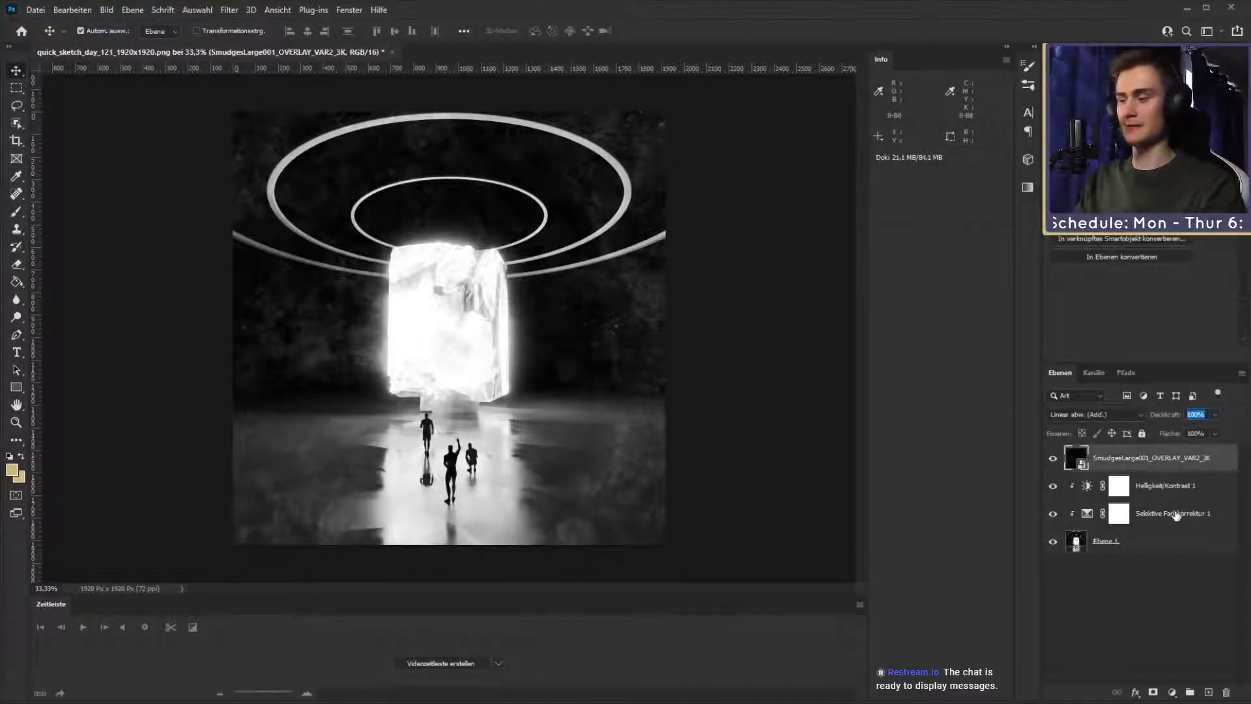
text(50)
key(Return)
click(1168, 576)
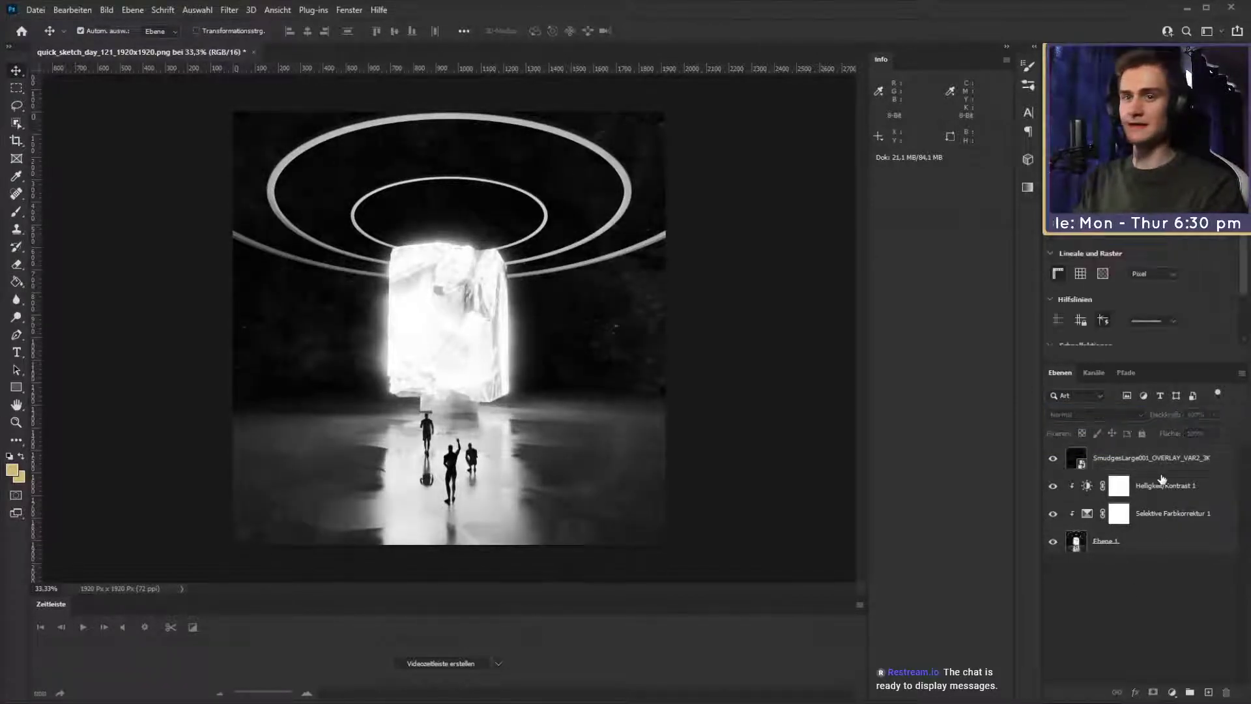
Scale the smudges overlay to about 82% and rotate it about 15.8°, keeping the whole image covered.
click(1162, 462)
key(ctrl+t)
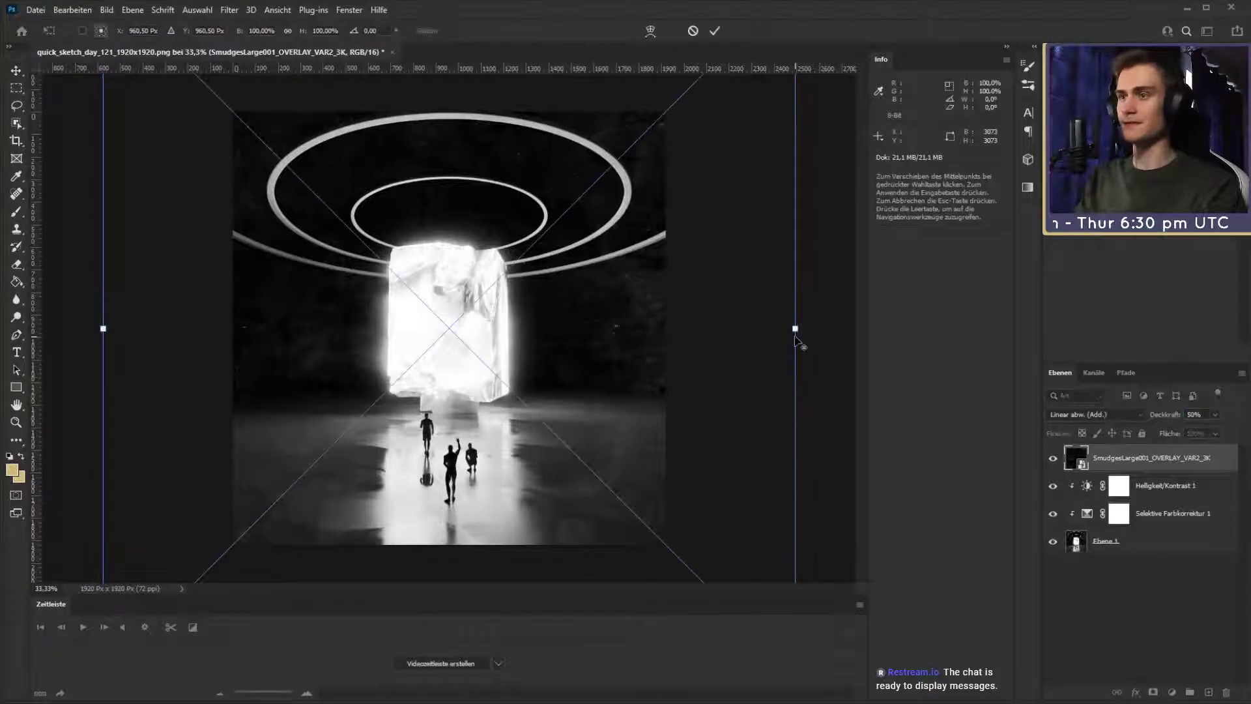
alt+drag(795, 330, 716, 411)
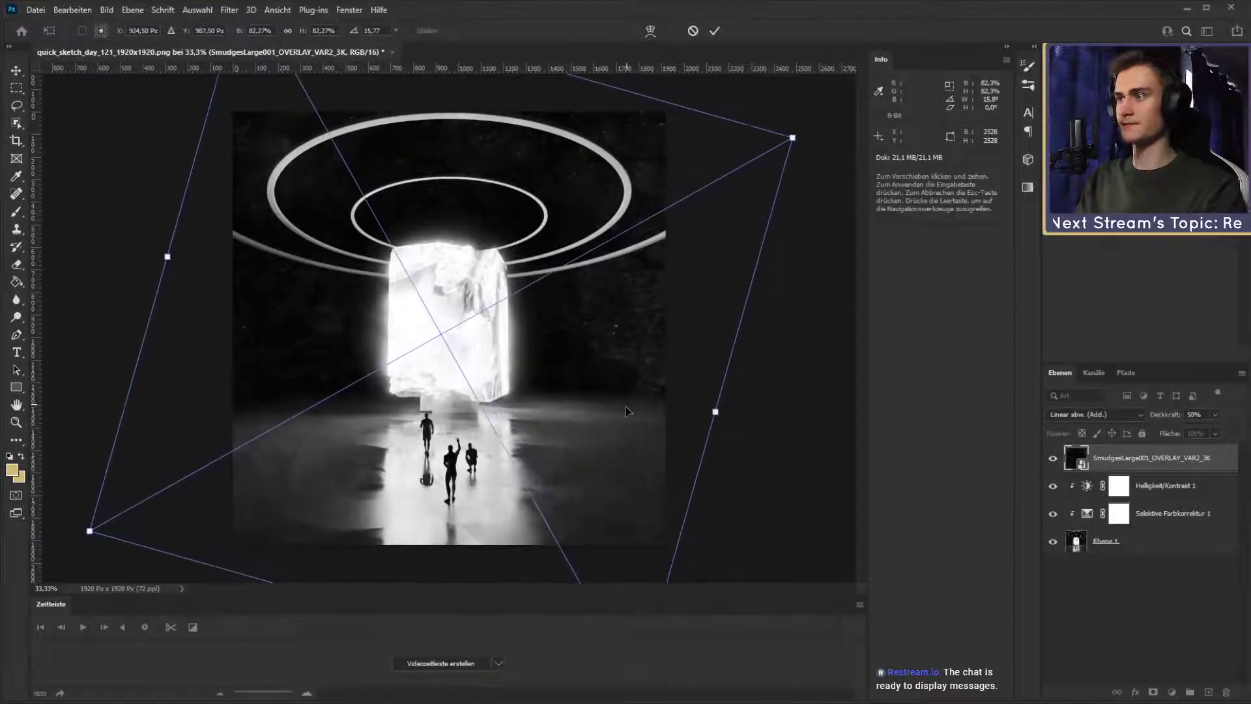
drag(627, 411, 629, 411)
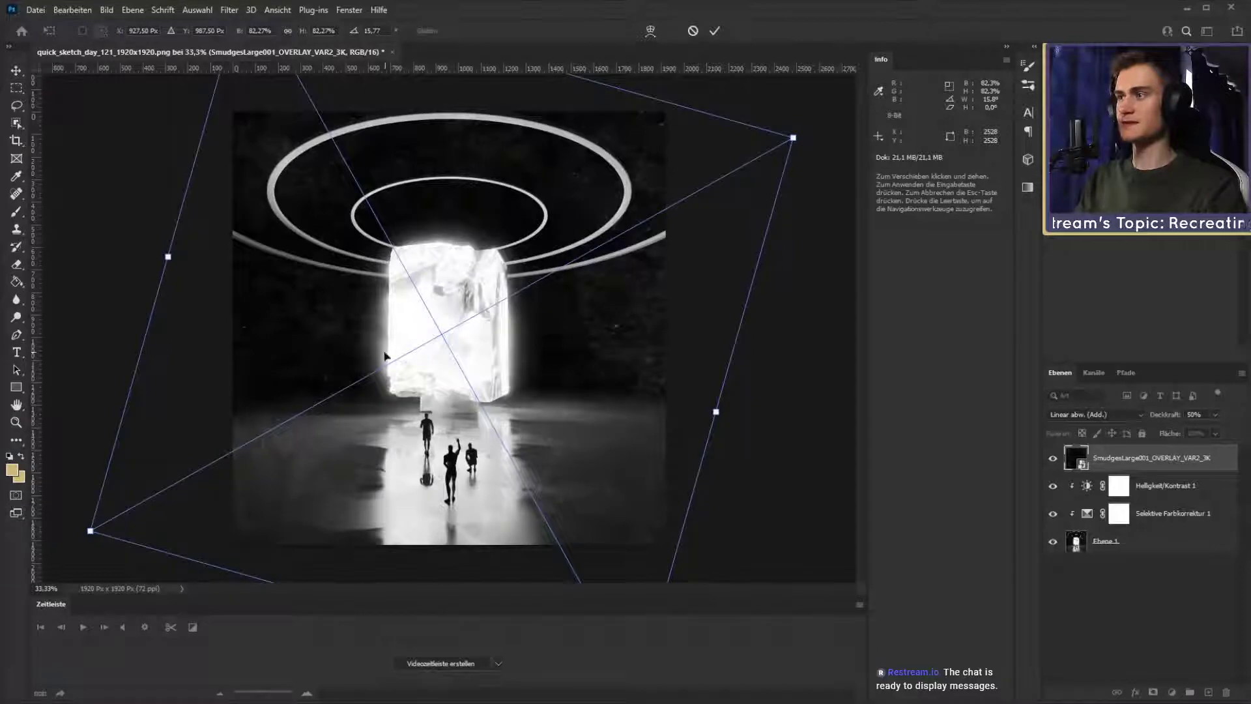
click(715, 31)
Examine the smudge texture up close around the glowing block, the rings and the floor, and deselect the layer.
key(z)
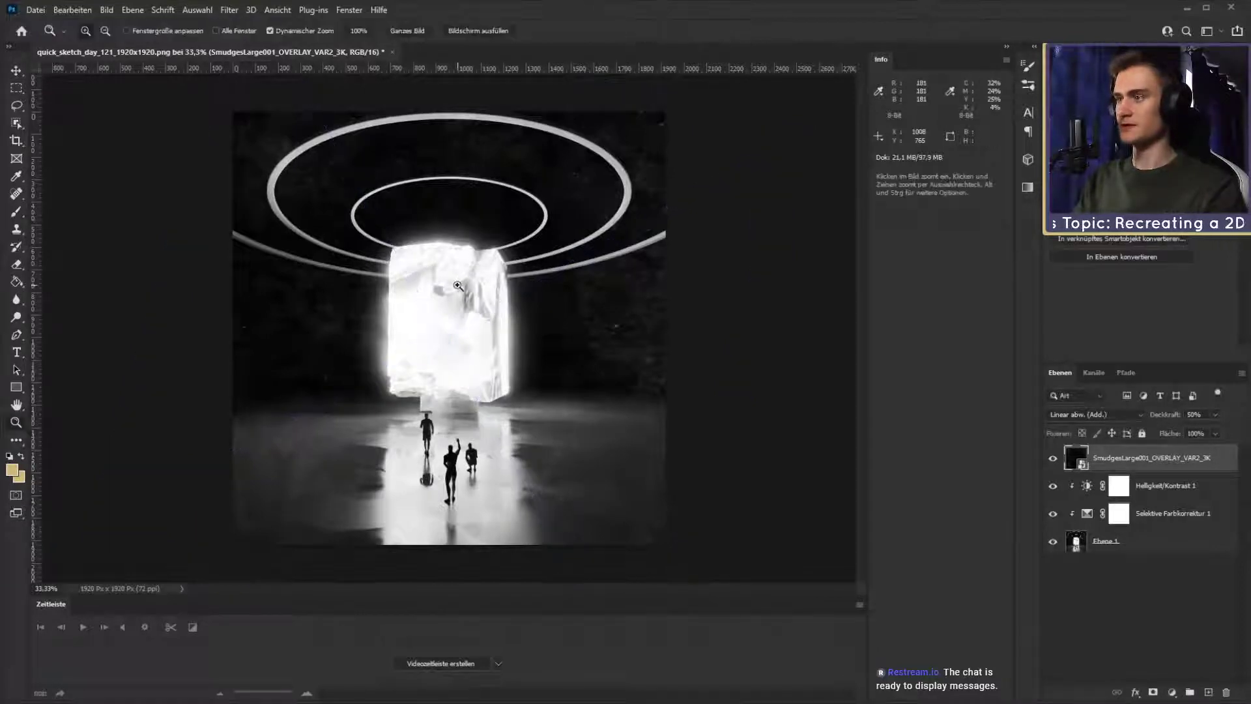
drag(374, 308, 433, 307)
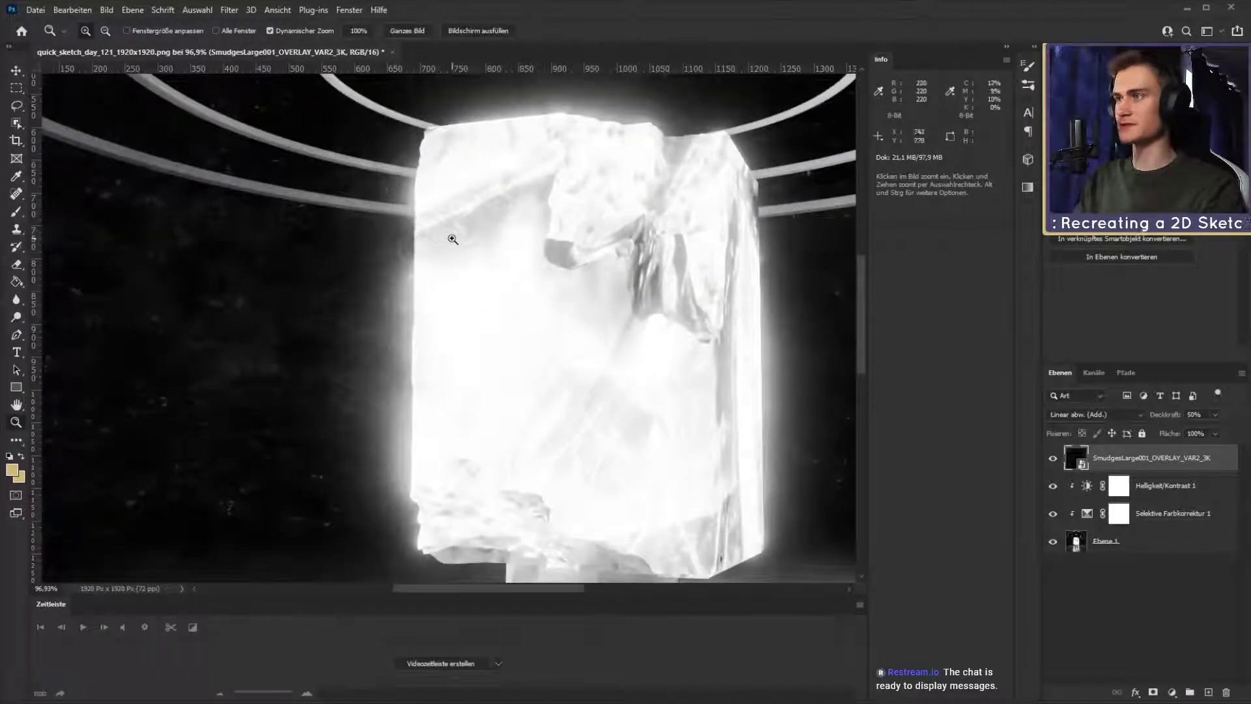
scroll(525, 234, up, 4)
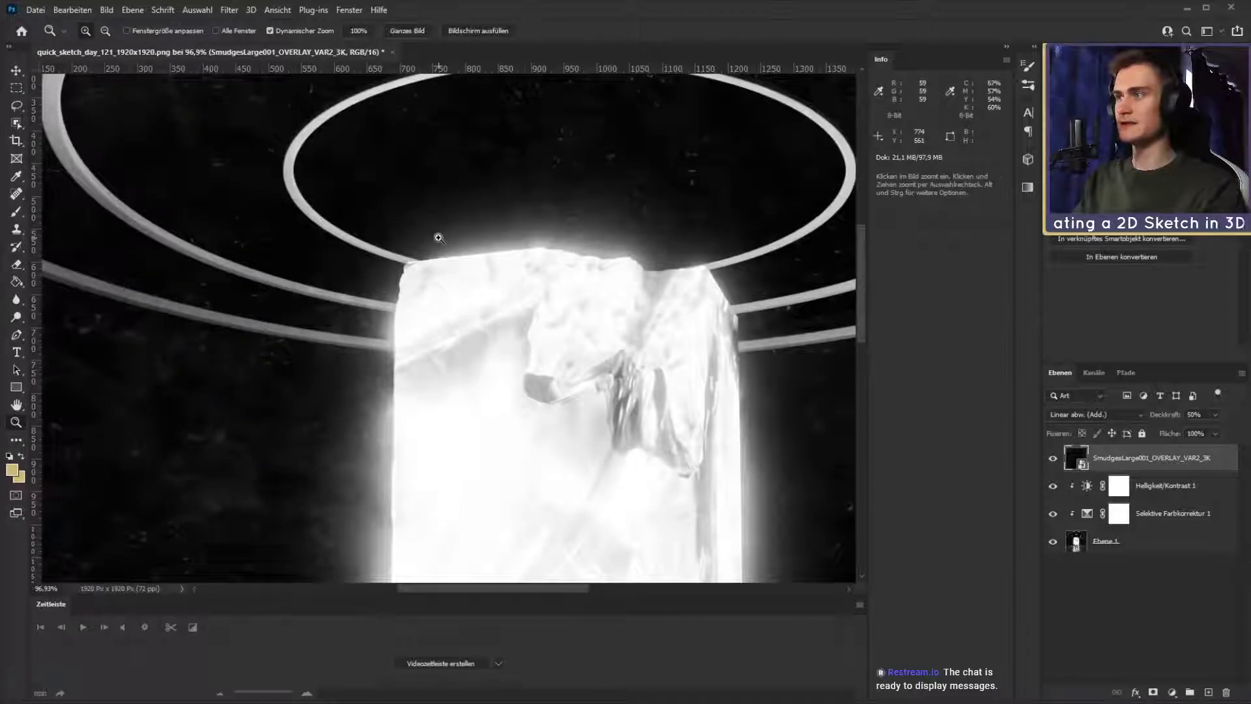
scroll(495, 305, down, 3)
scroll(495, 305, left, 2)
drag(534, 372, 551, 171)
drag(588, 305, 556, 308)
drag(645, 296, 526, 255)
drag(560, 263, 528, 264)
drag(589, 324, 542, 330)
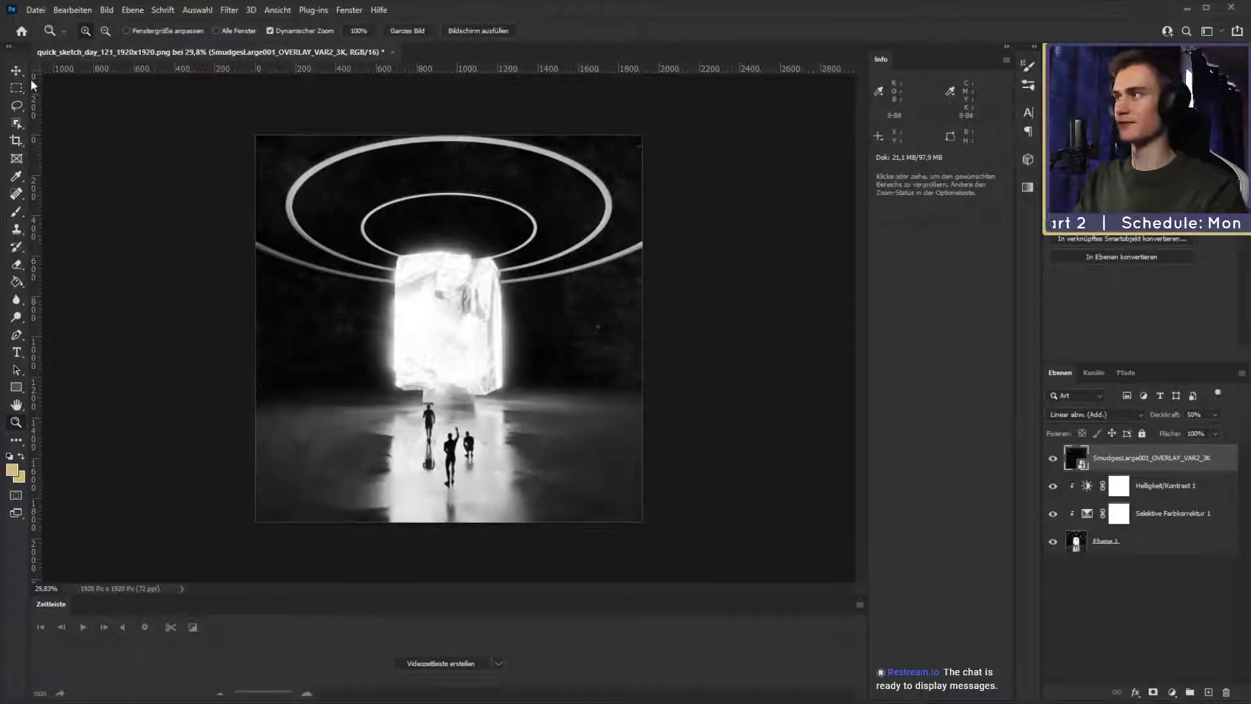
key(v)
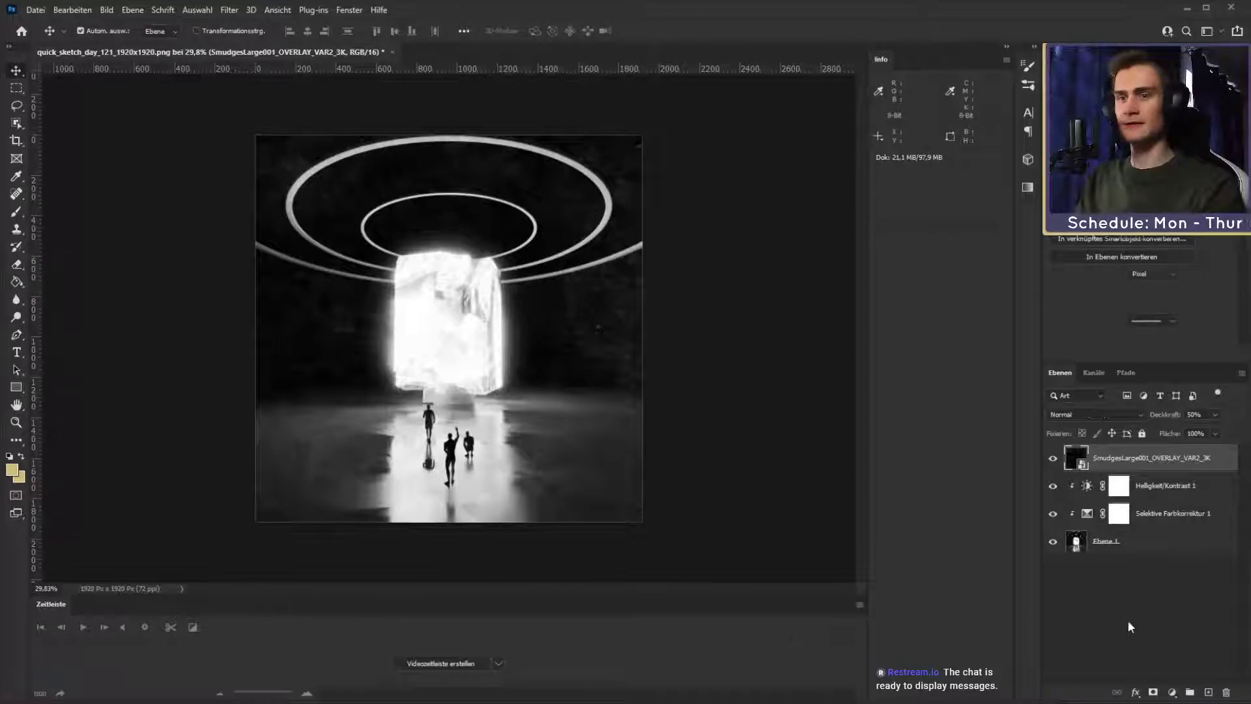
click(1128, 620)
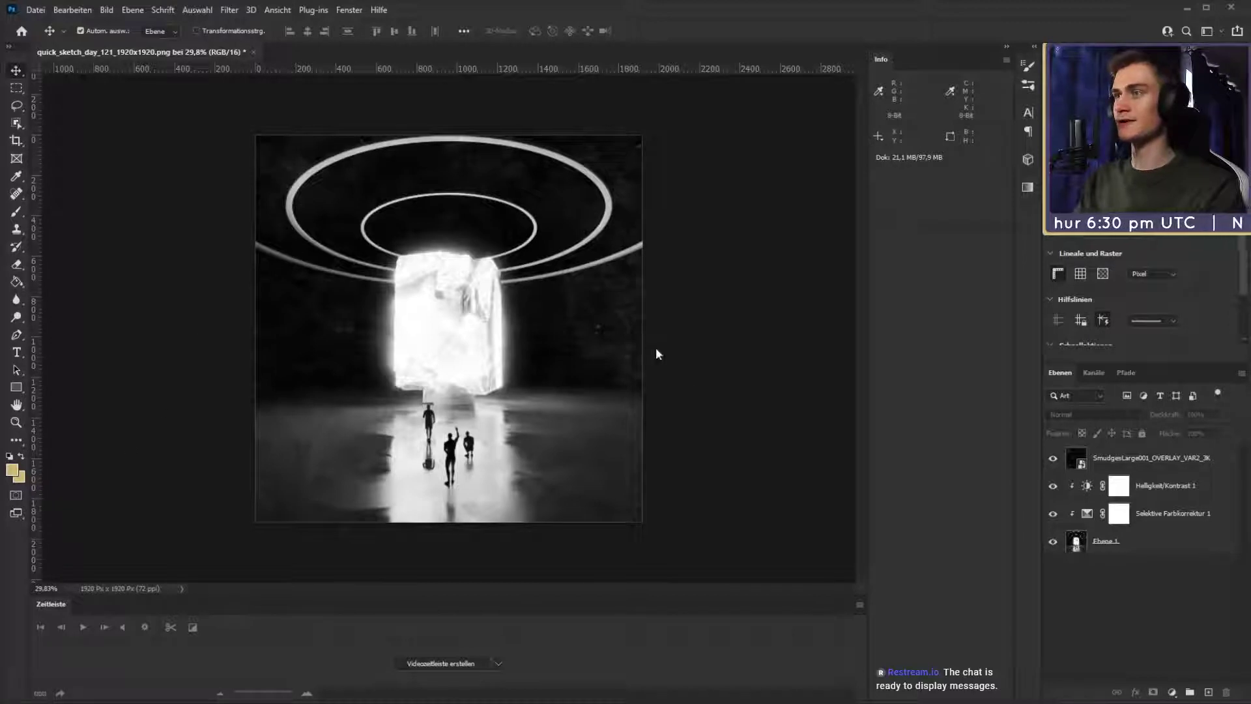
Save the composition as the Photoshop document quick_sketch_day_121_1920x1920.psd.
key(ctrl+s)
click(682, 231)
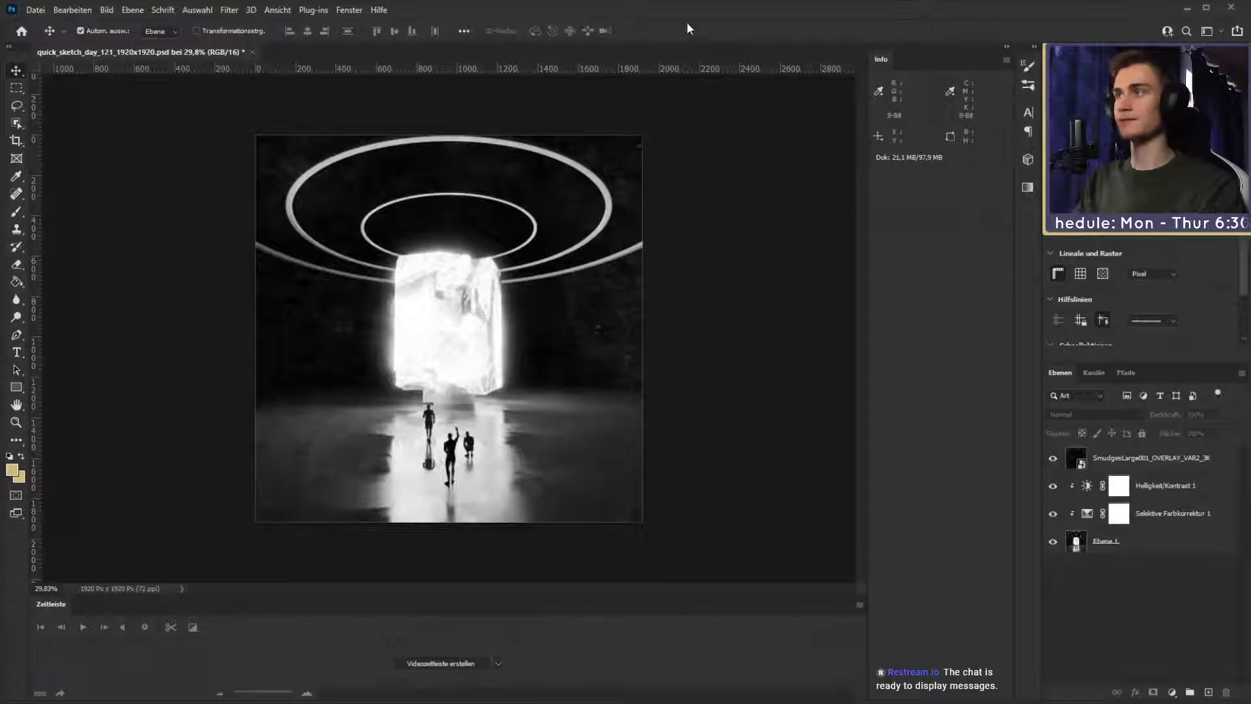
key(ctrl+s)
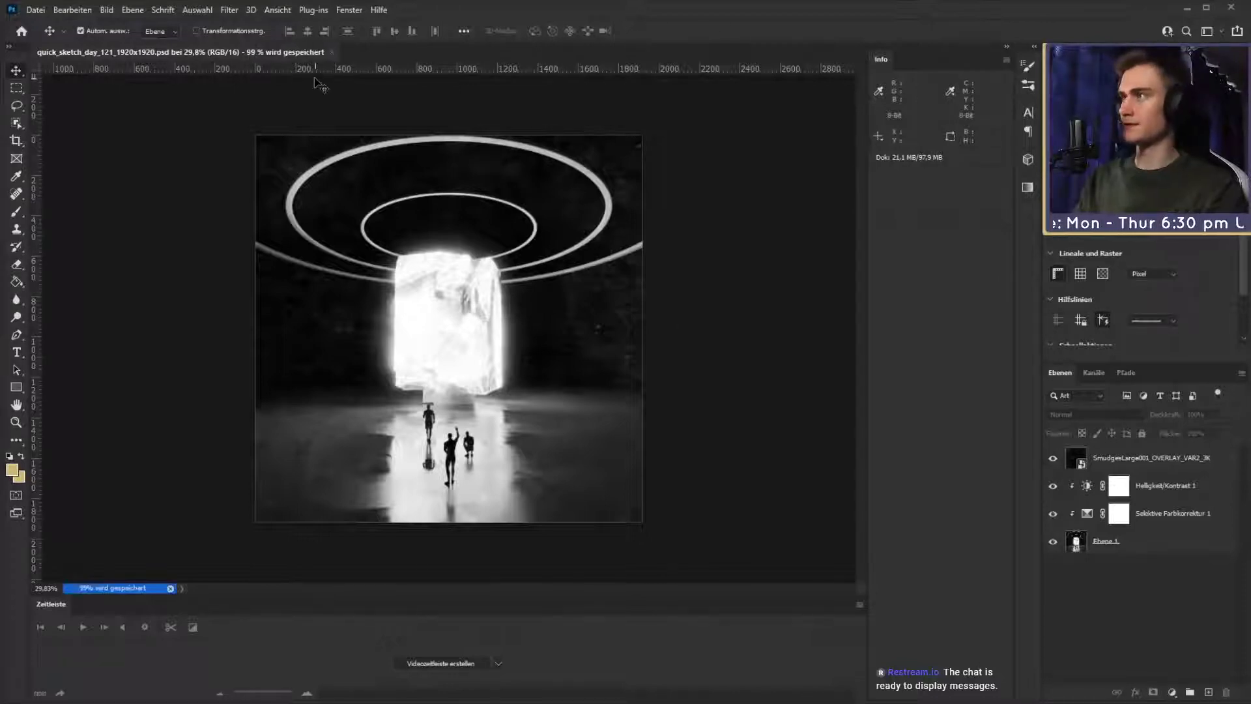
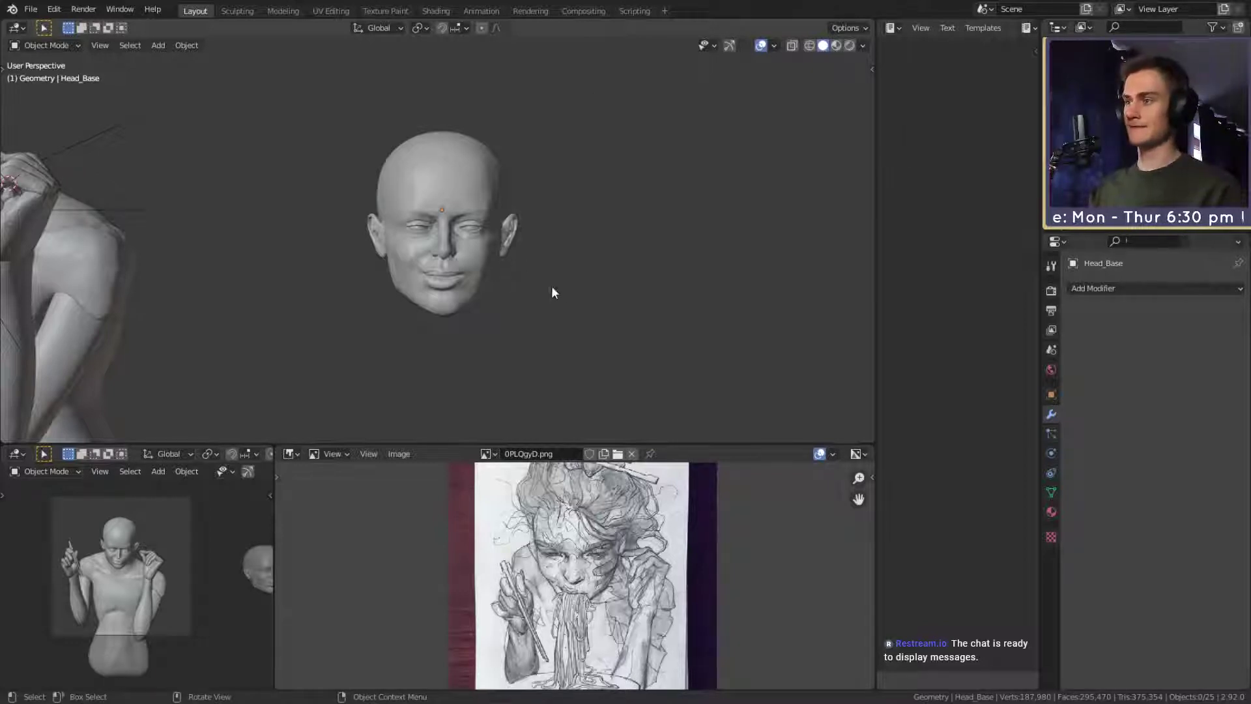
Switch to Blender, select the Head_Base mesh and open it for sculpting in the Sculpting workspace.
middle_drag(548, 297, 509, 288)
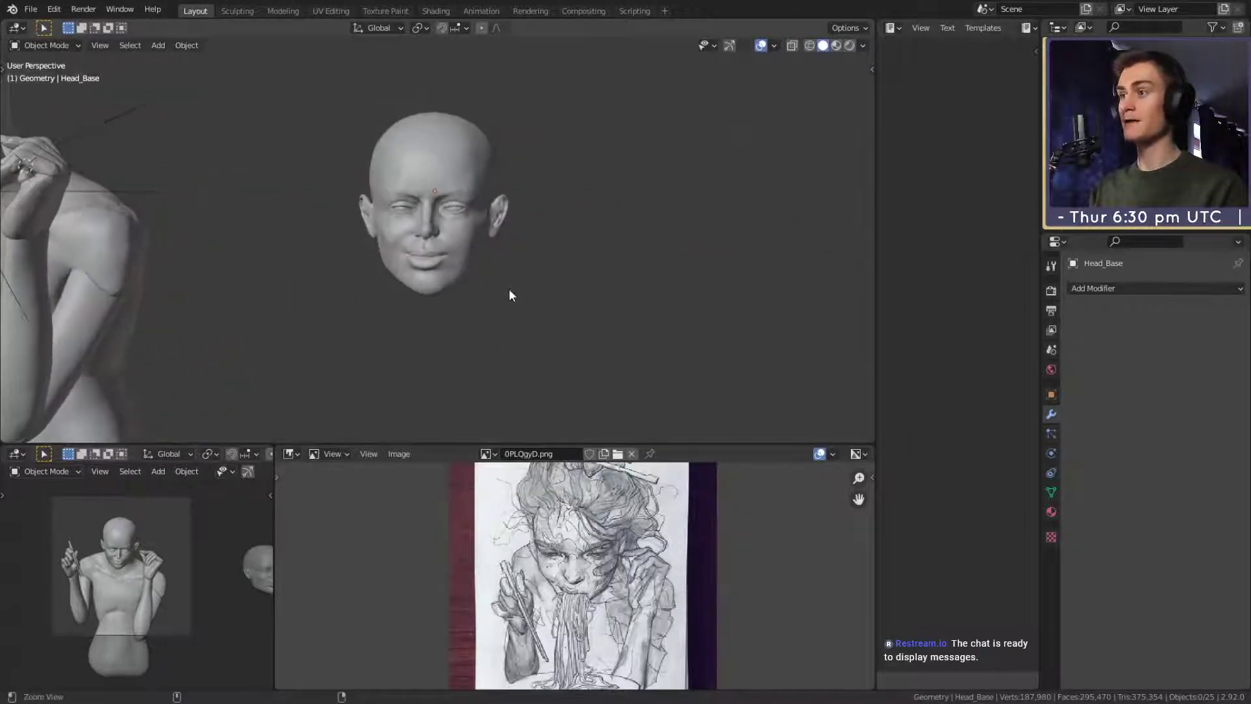
scroll(541, 240, up, 5)
middle_drag(541, 239, 491, 226)
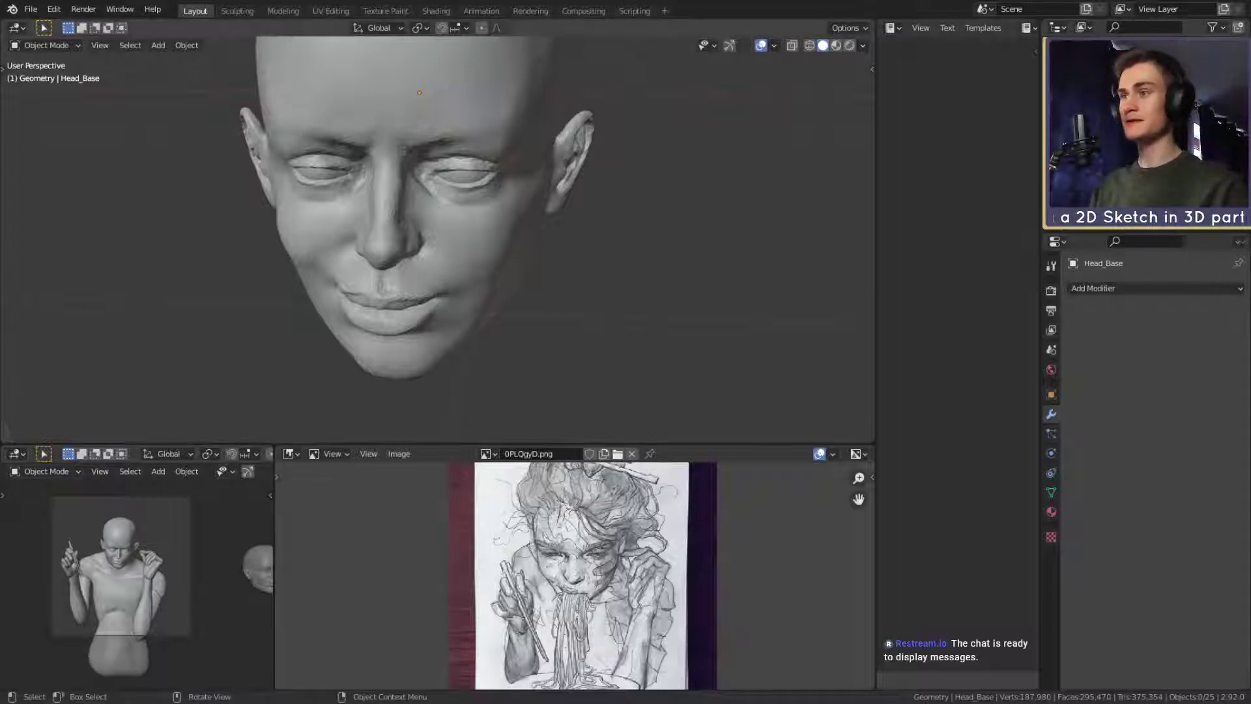
alt+drag(591, 224, 522, 232)
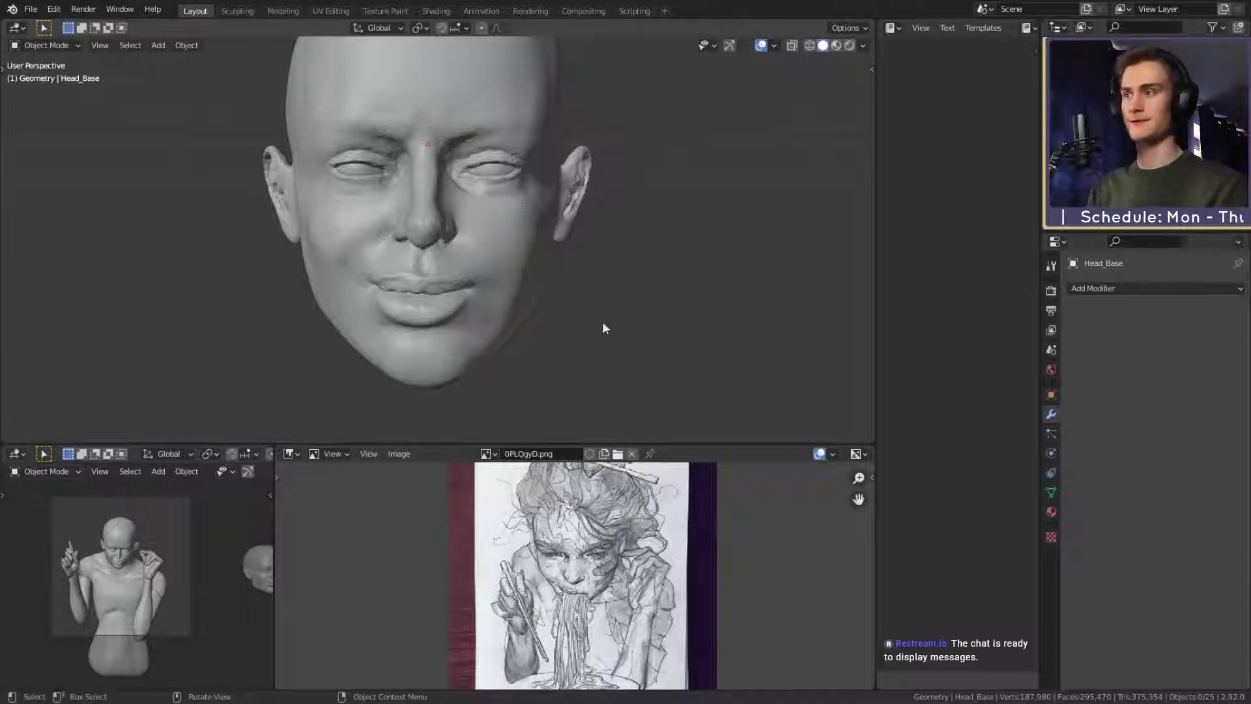
click(542, 254)
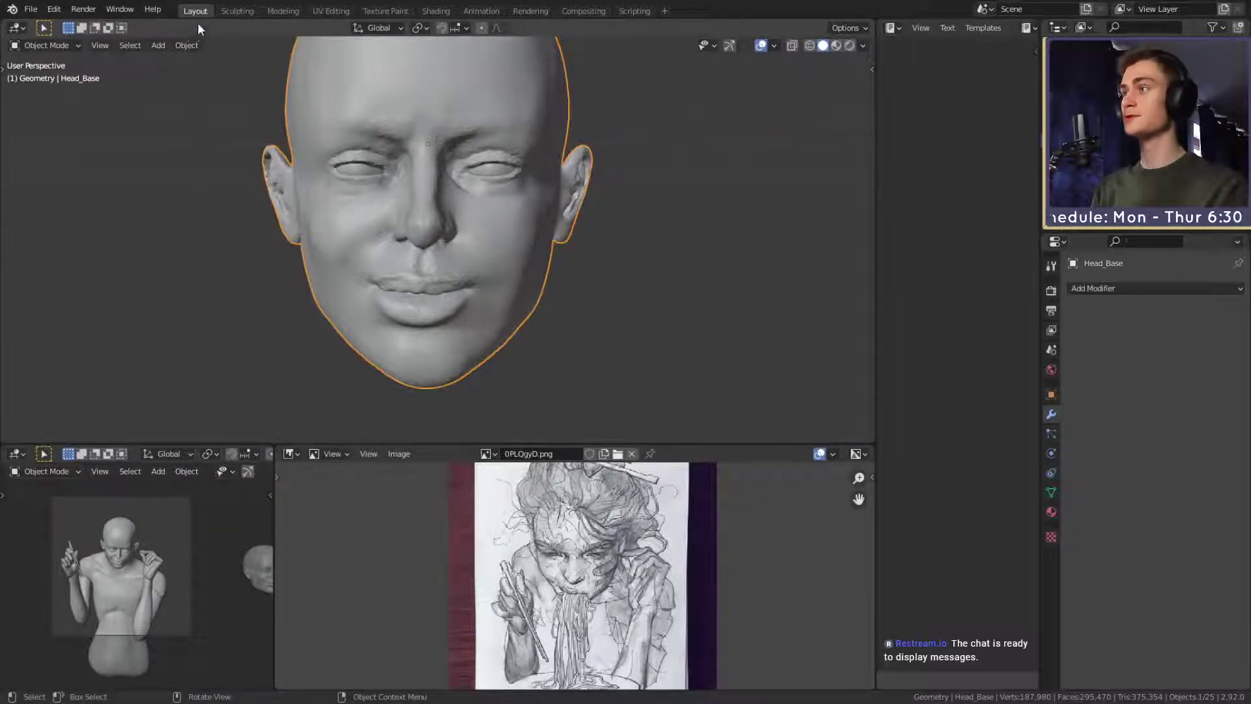
click(237, 10)
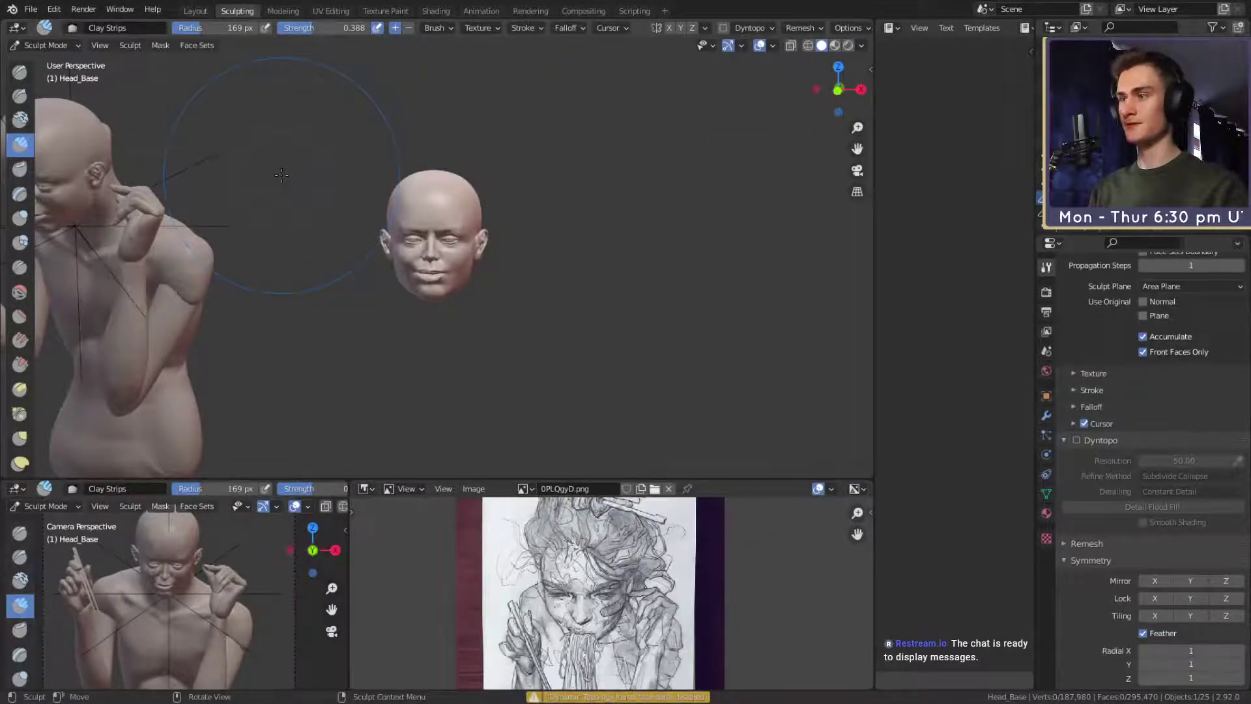
key(KP_Decimal)
middle_drag(469, 254, 566, 256)
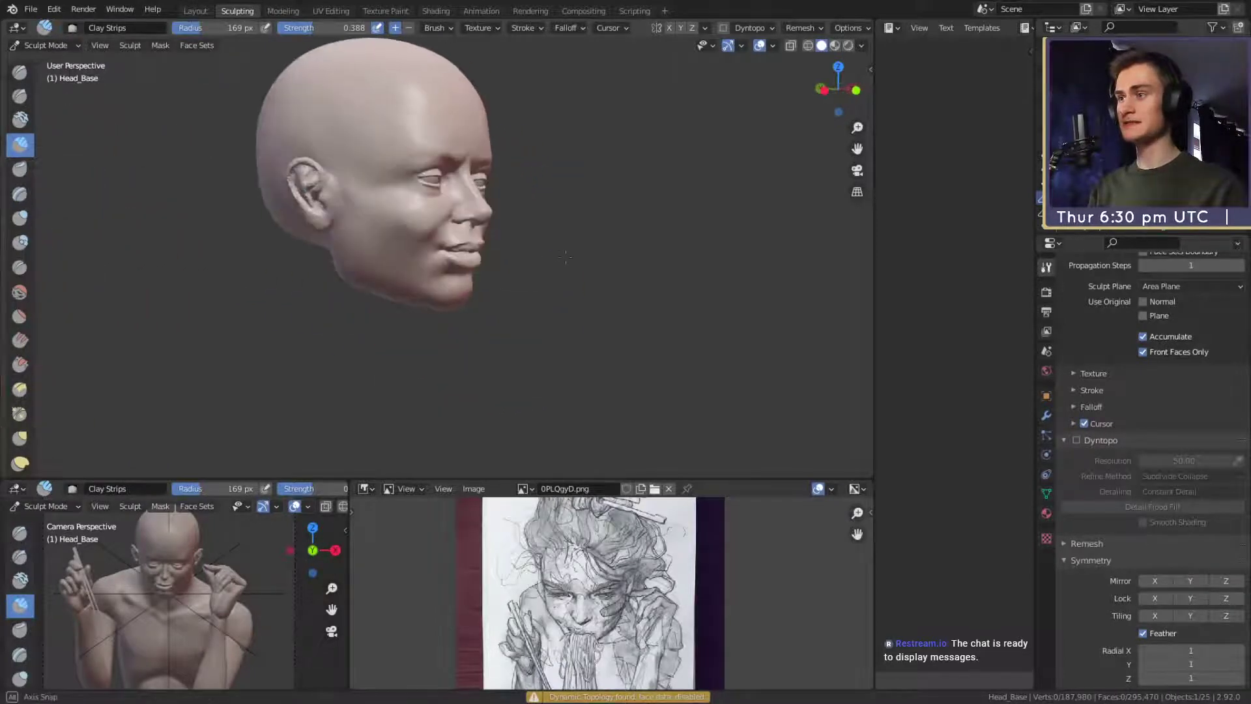
Pull the corner of the mouth slightly forward in side view using the Grab brush with a 173 px radius.
scroll(567, 236, up, 5)
key(g)
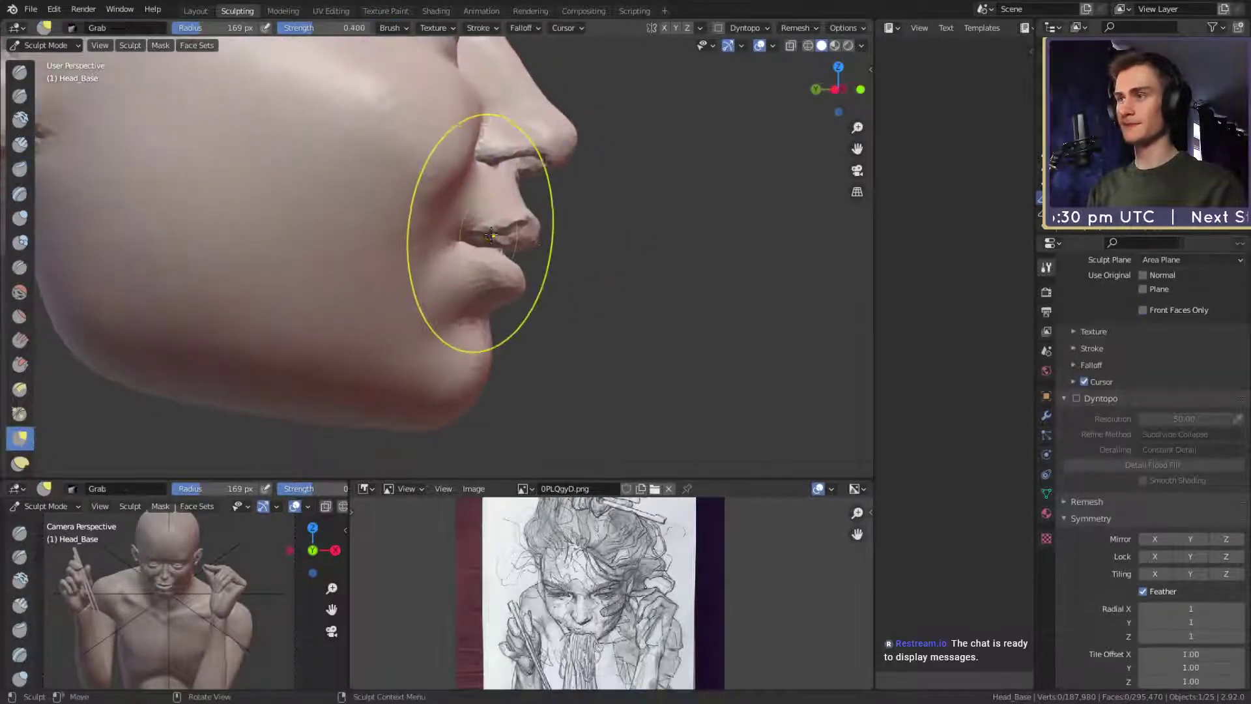
key(f)
click(509, 236)
key(f)
click(458, 239)
drag(458, 240, 478, 240)
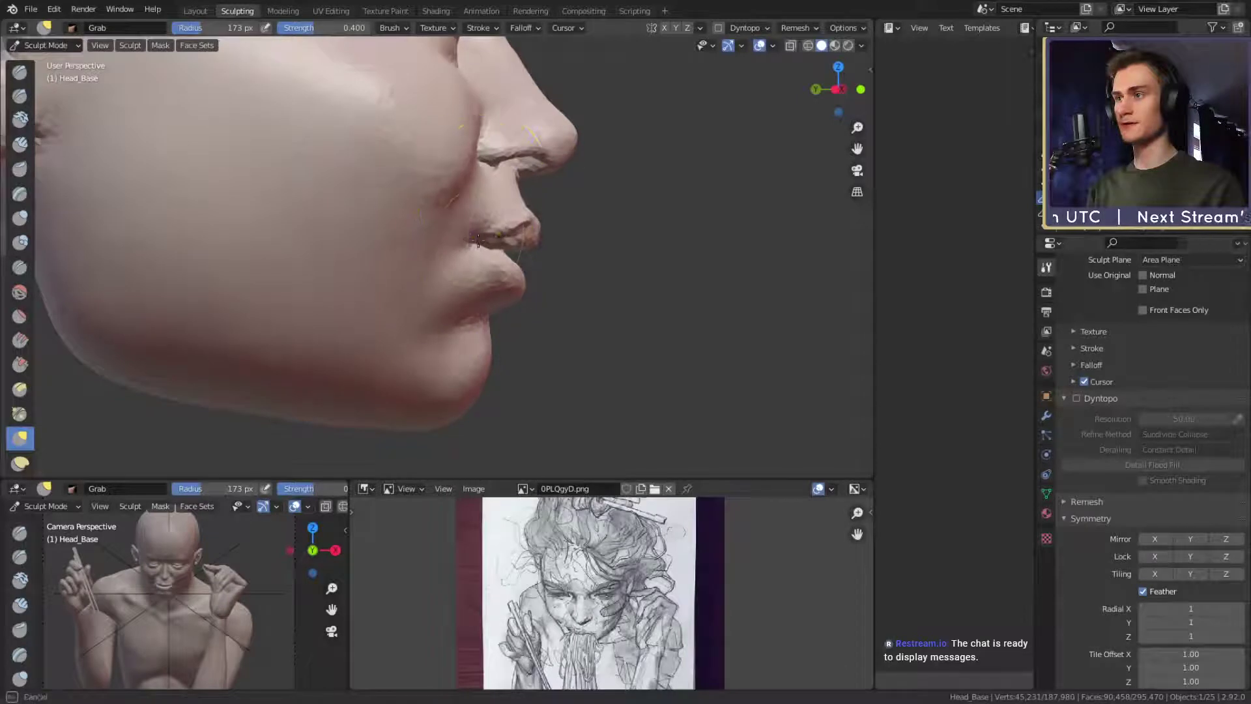
Enlarge the Grab brush to a 191 px radius and nudge the lips slightly forward and up.
middle_drag(479, 241, 524, 246)
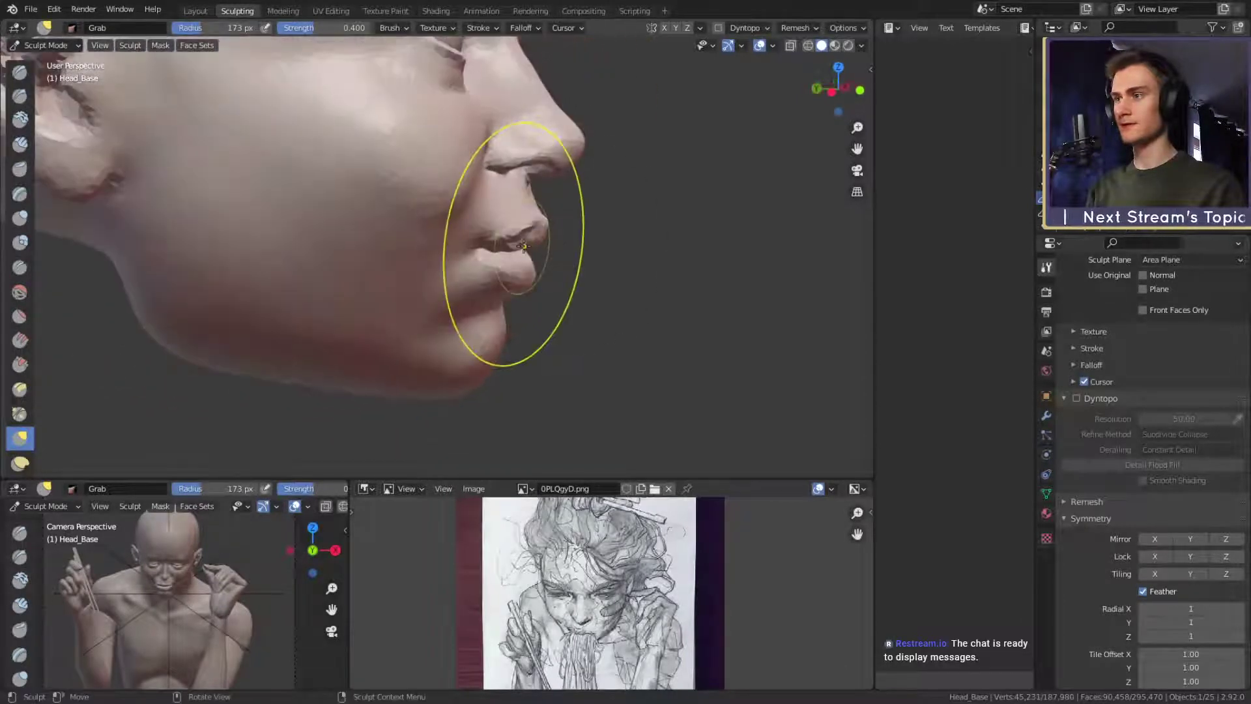
key(f)
click(619, 254)
drag(500, 256, 507, 250)
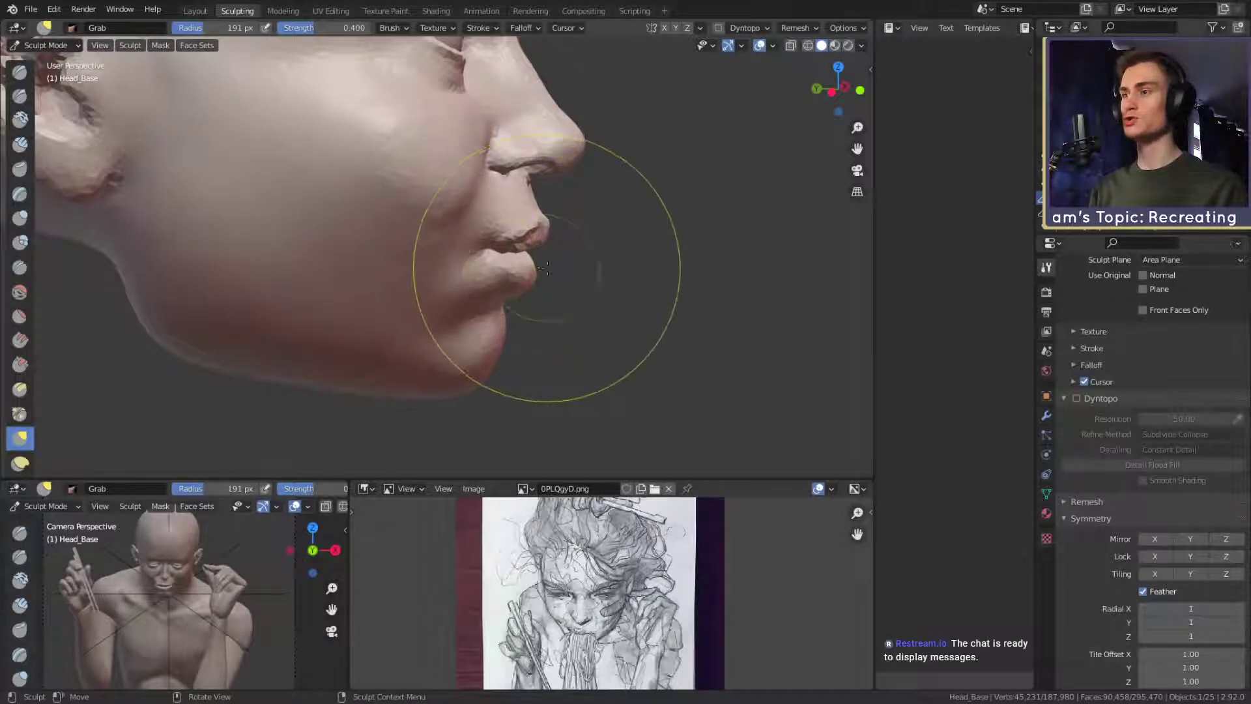
Reshape the corner of the mouth using the Grab brush at a 215 px radius.
middle_drag(544, 268, 402, 276)
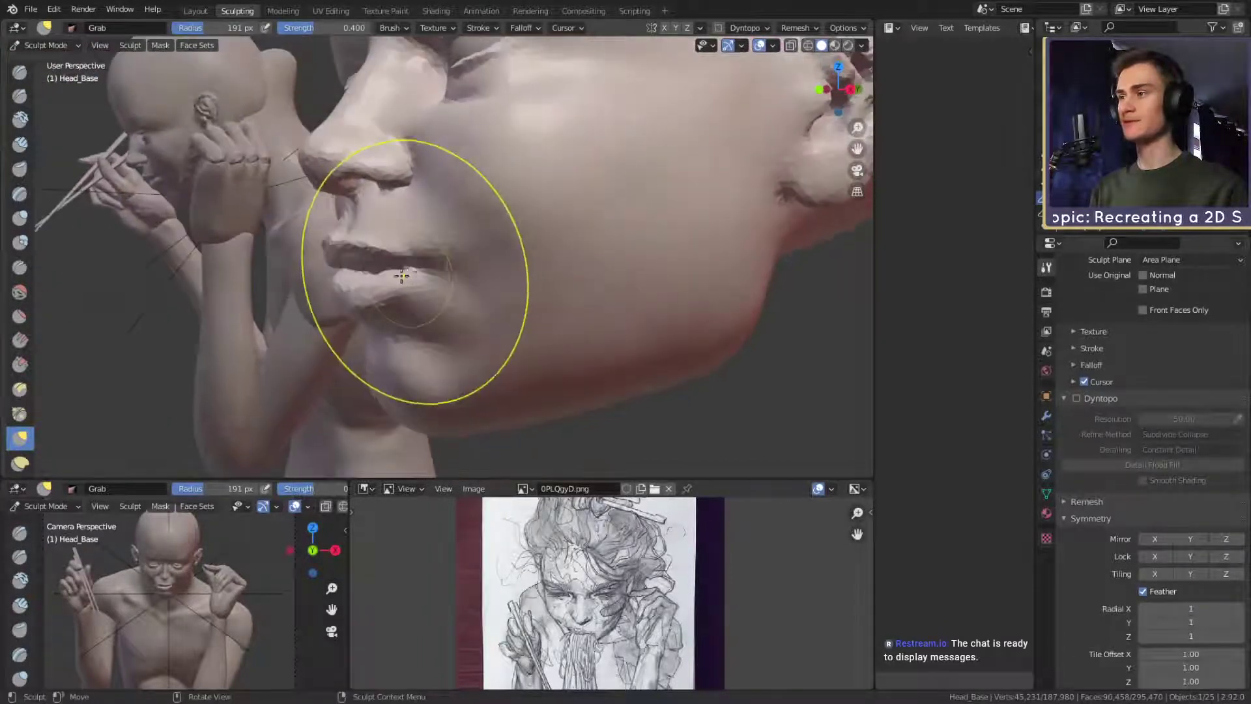
key(f)
click(525, 286)
drag(407, 270, 420, 269)
middle_drag(420, 269, 576, 256)
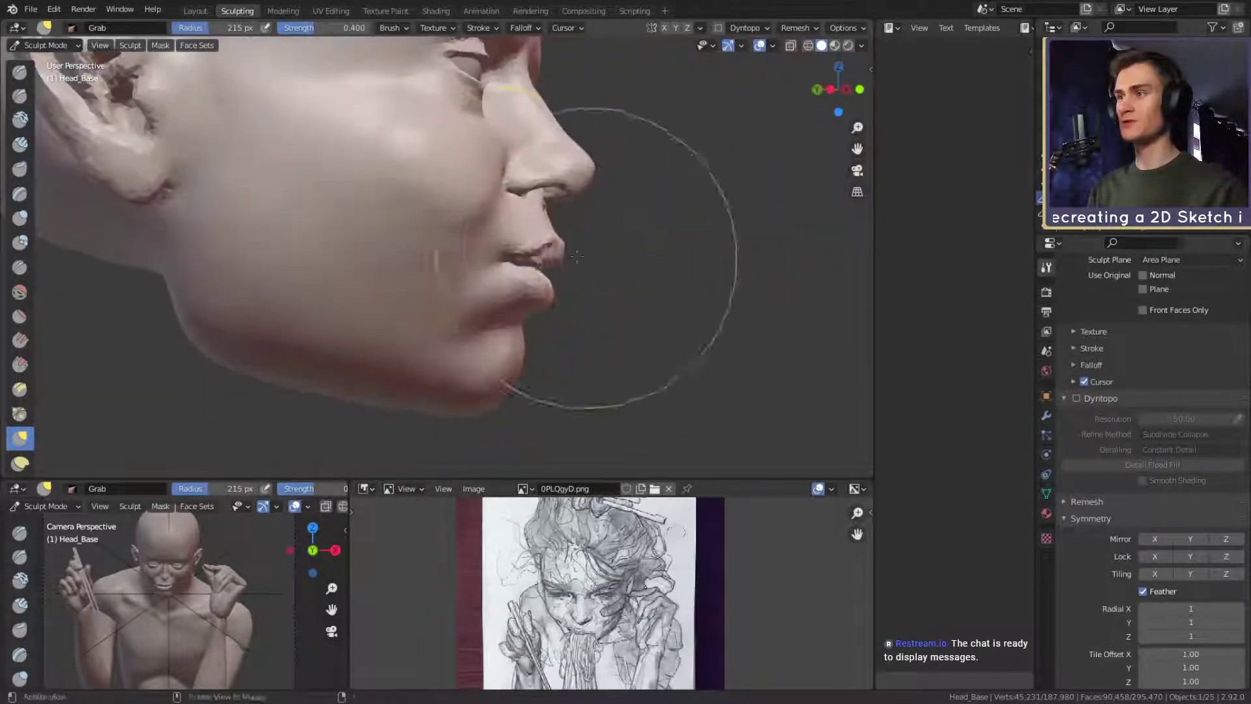
Build up the cheek above the mouth corner using the Clay Strips brush at a 38 px radius.
middle_drag(447, 224, 409, 237)
key(c)
click(438, 237)
key(f)
click(391, 239)
mouse_move(375, 240)
mouse_down()
mouse_move(396, 243)
mouse_move(420, 220)
mouse_move(393, 247)
mouse_move(452, 223)
mouse_up()
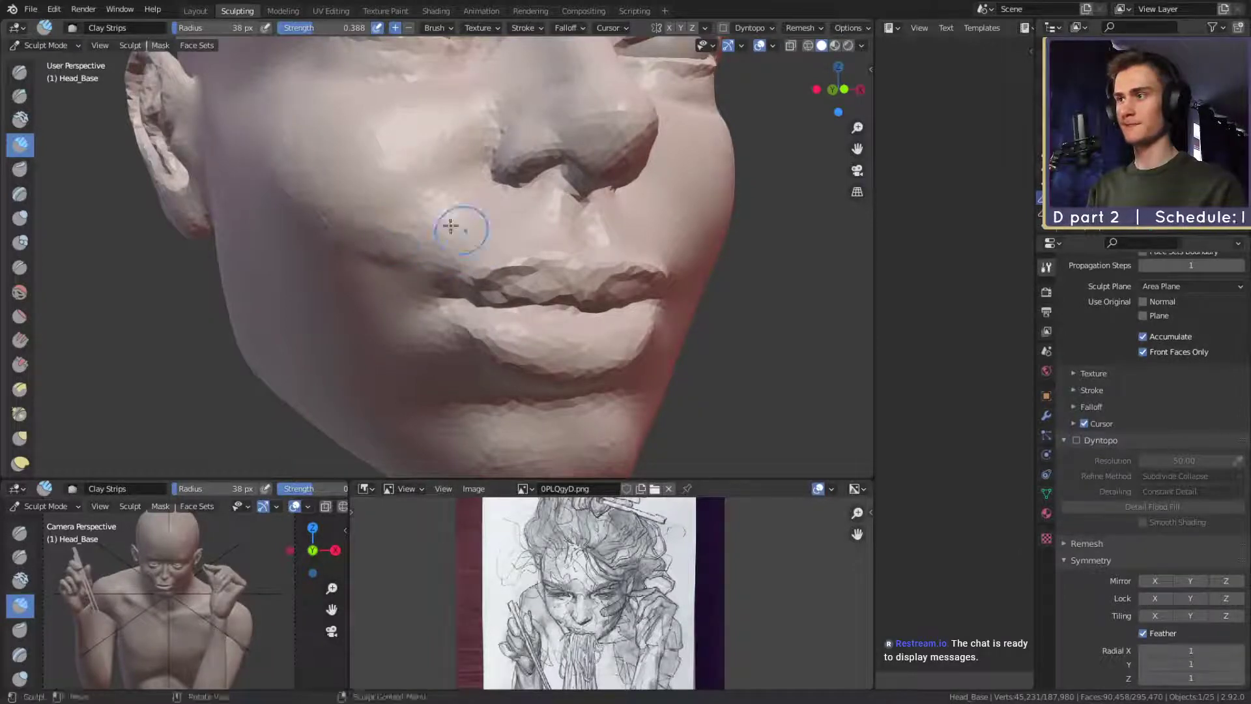
key(f)
mouse_move(452, 189)
shift+middle_down()
mouse_move(438, 248)
mouse_move(437, 228)
mouse_move(456, 237)
mouse_move(495, 221)
mouse_move(530, 231)
mouse_move(480, 245)
mouse_move(514, 290)
mouse_move(525, 235)
mouse_move(523, 267)
shift+middle_up()
key(f)
click(461, 239)
Pull the cheek beside the nostril into shape using the Grab brush at radii of 195 and 190 px.
key(g)
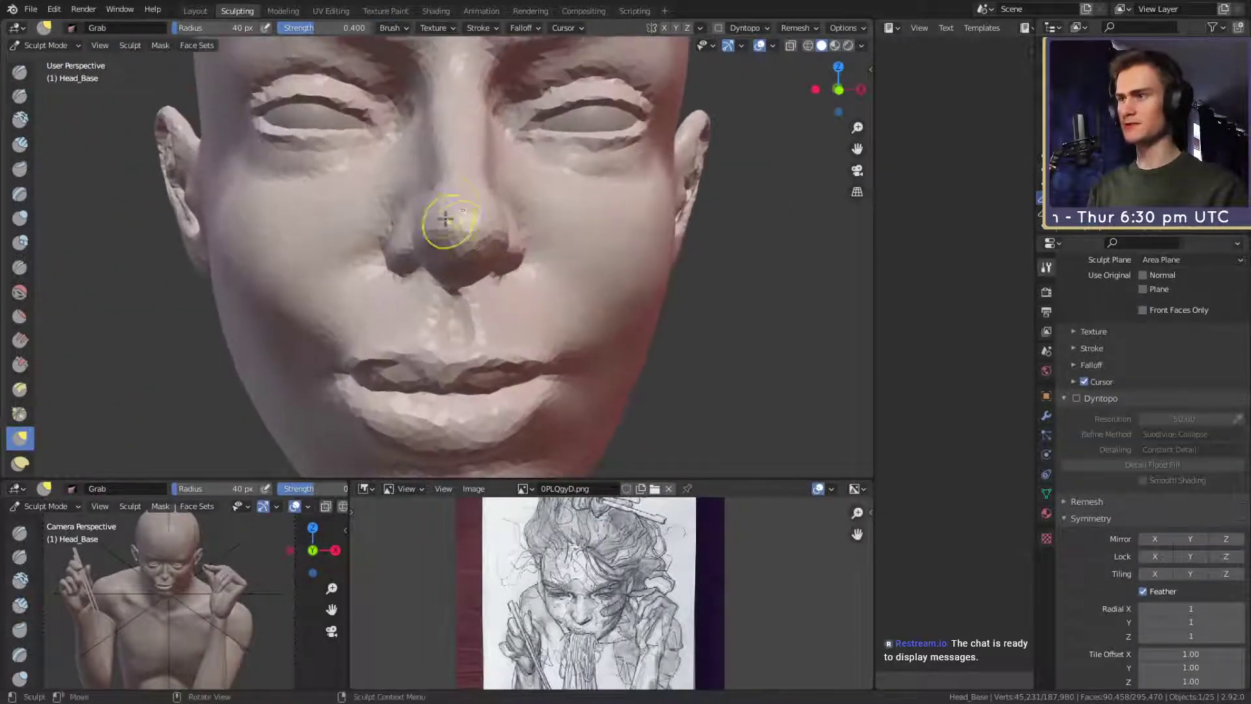
key(f)
click(508, 217)
shift+middle_drag(504, 217, 437, 229)
key(f)
click(456, 238)
key(f)
click(449, 238)
key(f)
click(439, 235)
drag(439, 236, 434, 232)
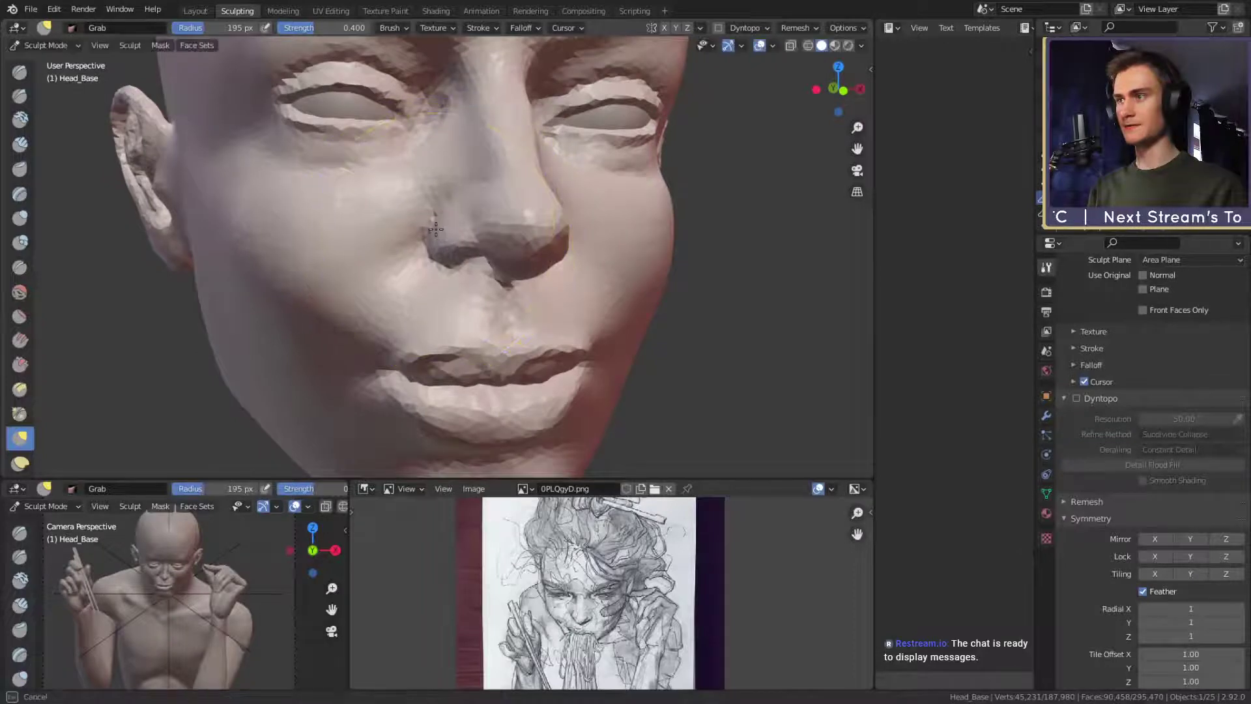
key(f)
click(435, 232)
mouse_move(435, 232)
middle_down()
mouse_move(508, 237)
mouse_move(461, 246)
mouse_move(478, 241)
mouse_move(470, 233)
mouse_move(528, 251)
mouse_move(517, 280)
middle_up()
key(f)
click(480, 252)
Carve the crease around the nostril's outer edge using the Crease brush at a 24 px radius.
scroll(517, 290, down, 4)
scroll(512, 296, up, 3)
mouse_move(503, 237)
middle_down()
mouse_move(504, 208)
mouse_move(483, 245)
middle_up()
scroll(483, 245, up, 3)
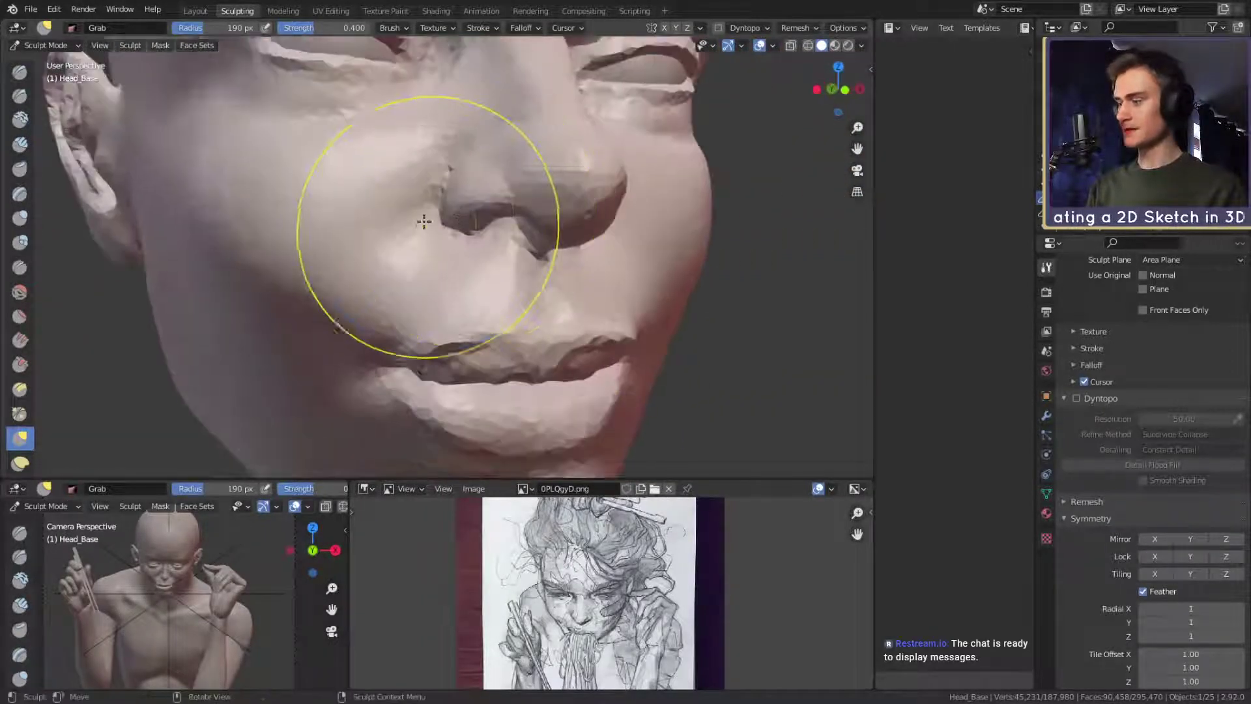
key(shift+c)
click(327, 221)
mouse_move(444, 181)
mouse_down()
mouse_move(377, 253)
mouse_move(451, 174)
mouse_up()
scroll(452, 171, down, 6)
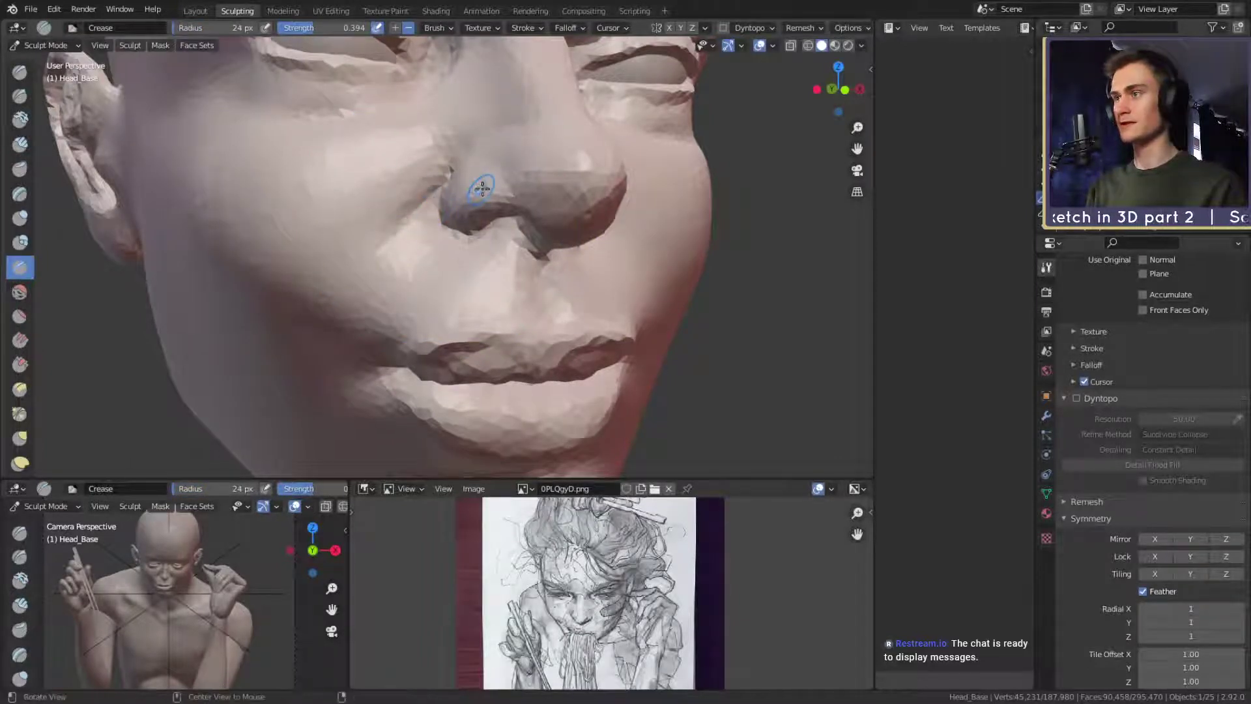
Smooth the cheek surface beside the nostril with a 63 px brush radius.
scroll(509, 197, up, 7)
middle_drag(508, 197, 439, 218)
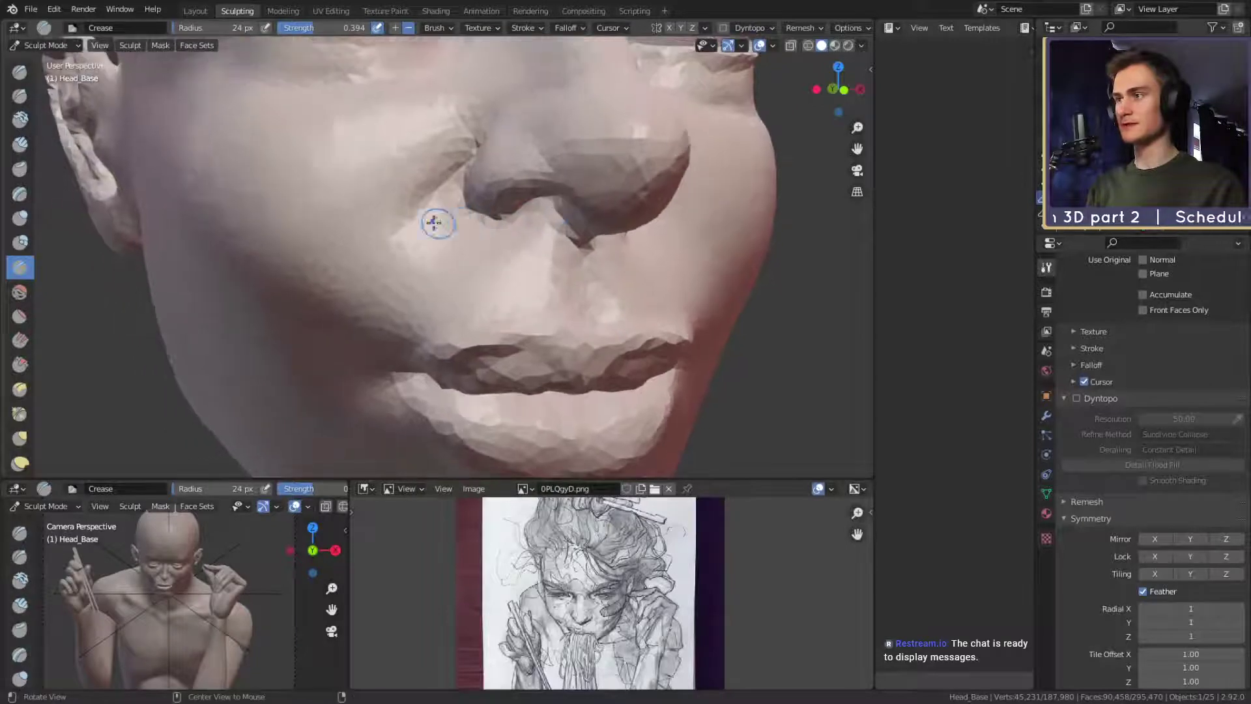
key(f)
click(425, 217)
shift+drag(425, 217, 418, 209)
scroll(451, 168, down, 6)
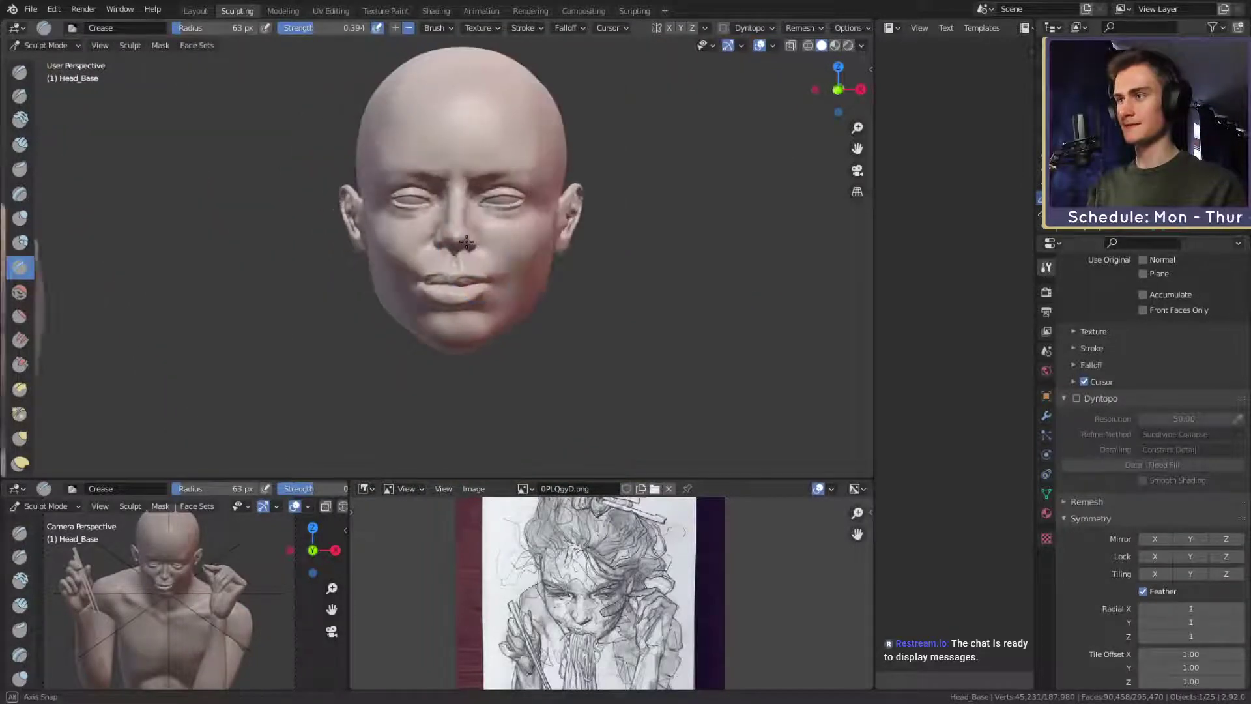
Sculpt the skin around the mouth corners and lower lip with Clay Strips, using radii of 43 and 26 px.
scroll(503, 254, up, 3)
middle_drag(503, 254, 324, 112)
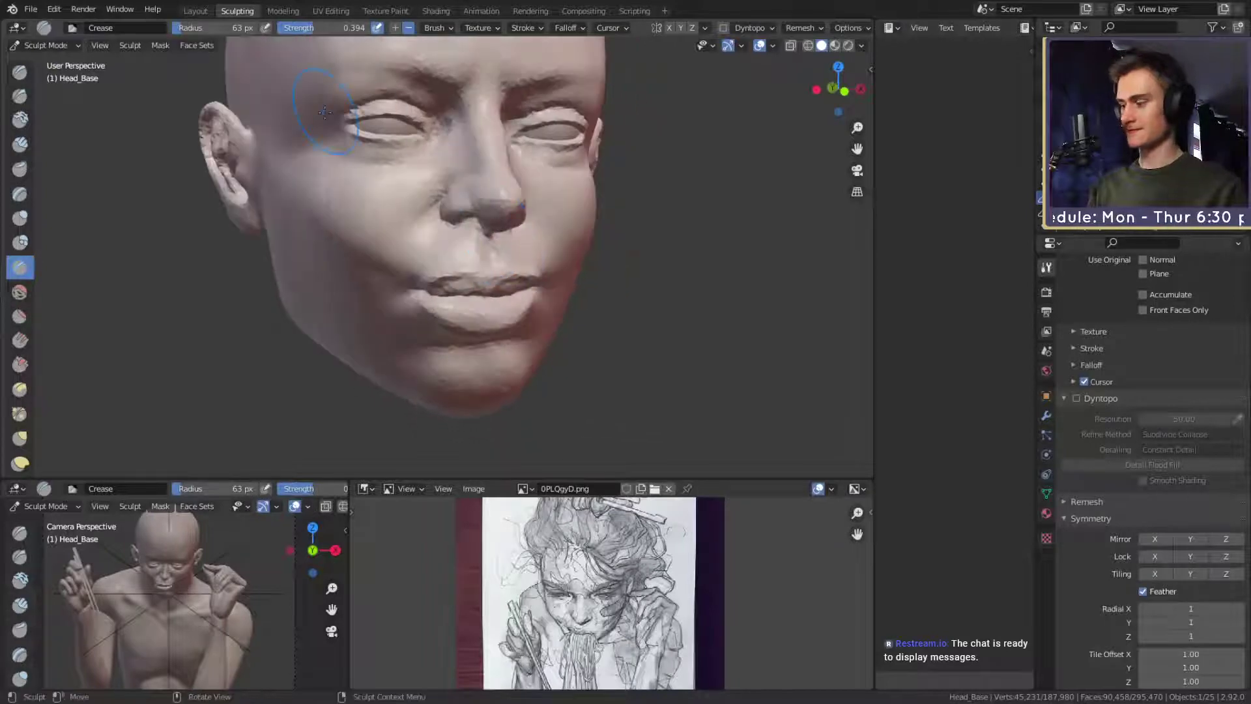
key(c)
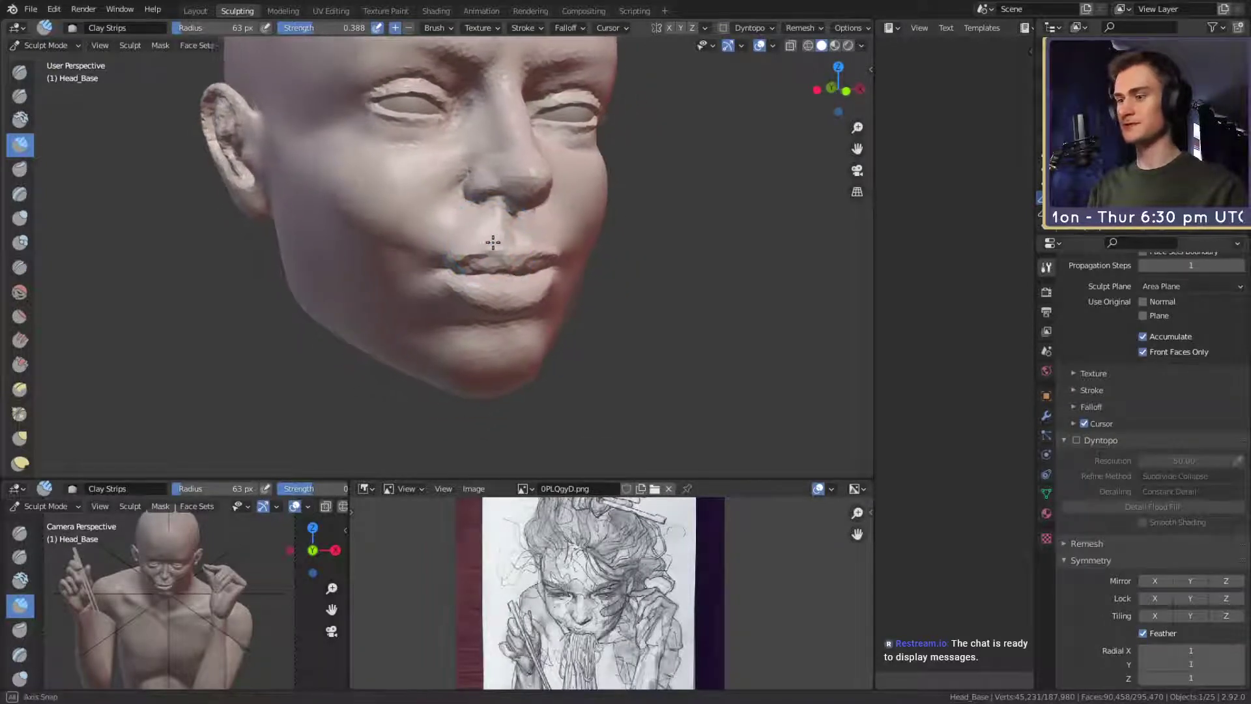
scroll(519, 199, up, 4)
alt+drag(519, 199, 523, 190)
key(f)
click(468, 258)
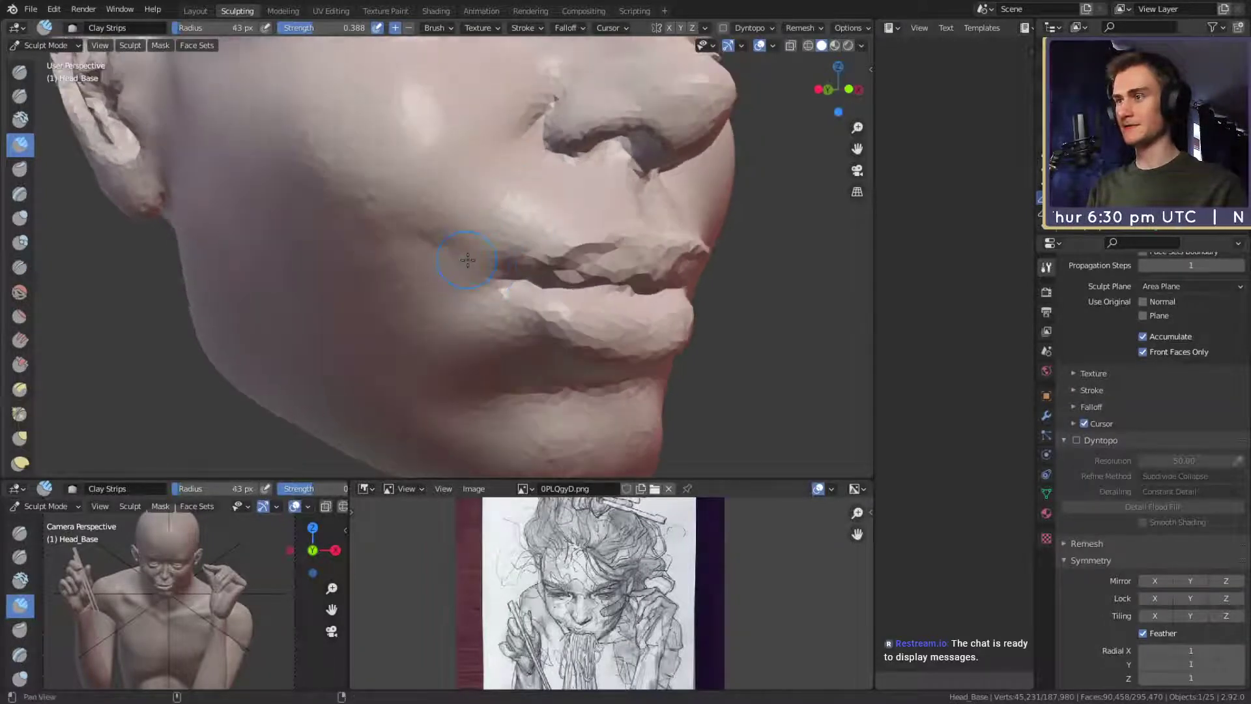
mouse_move(468, 260)
alt+mouse_down()
mouse_move(464, 215)
mouse_move(491, 231)
mouse_move(480, 225)
mouse_move(513, 280)
mouse_move(495, 279)
mouse_move(480, 249)
mouse_move(498, 244)
mouse_move(502, 213)
mouse_move(439, 192)
alt+mouse_up()
key(f)
click(467, 202)
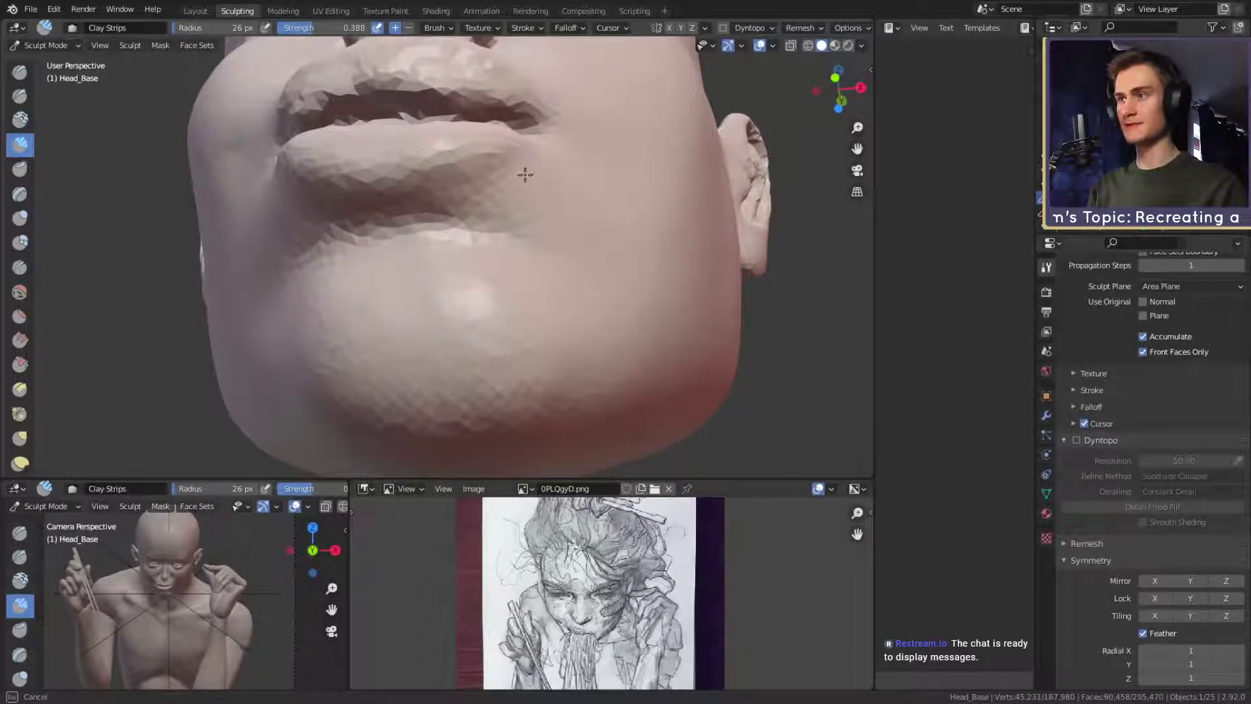
mouse_move(574, 182)
mouse_down()
mouse_move(528, 202)
mouse_move(547, 173)
mouse_move(550, 201)
mouse_up()
Fill out the area below the lower lip's corner with Clay Strips at an 83 px radius.
key(f)
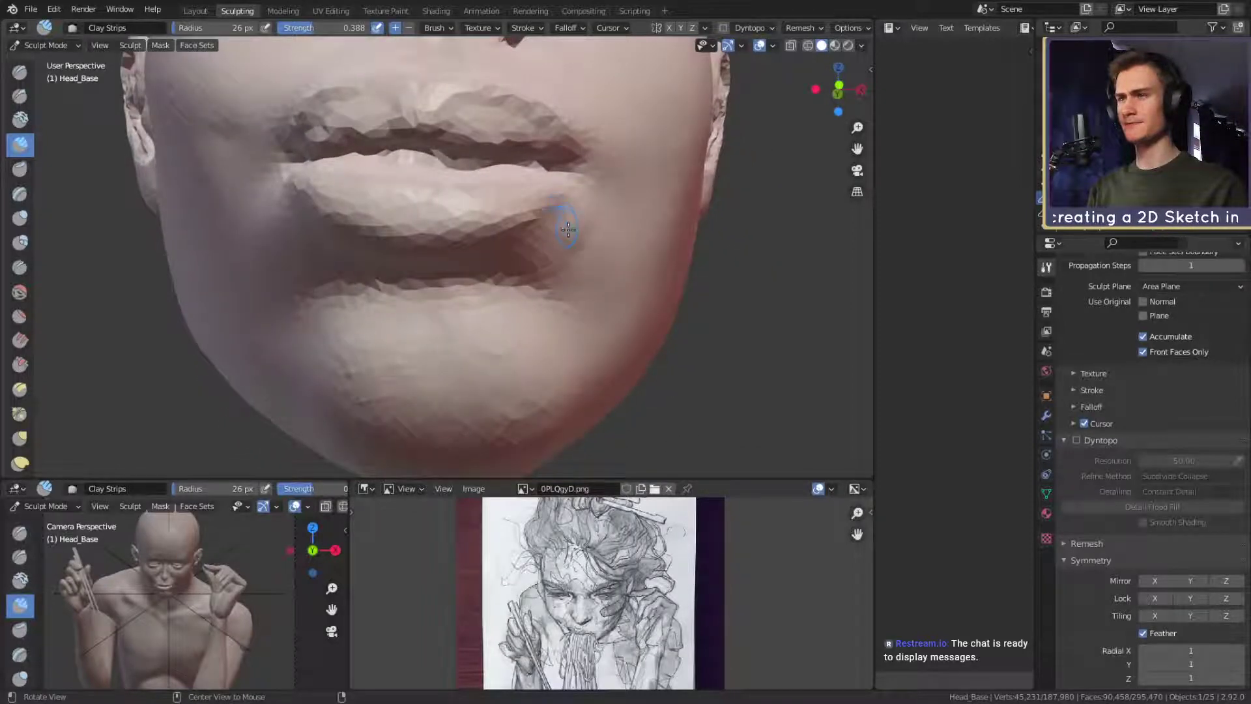
click(575, 256)
middle_drag(571, 241, 553, 207)
drag(553, 207, 552, 203)
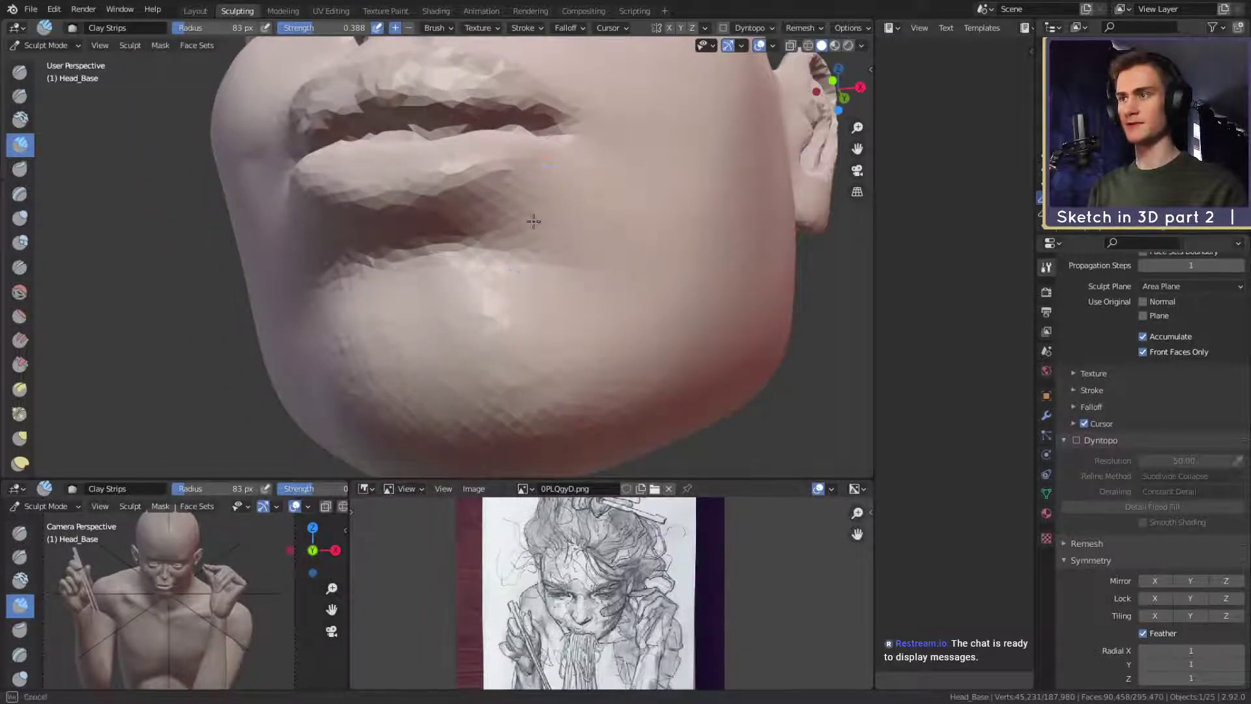
Add volume below the opposite corner of the lower lip with Clay Strips at a 62 px radius.
middle_drag(386, 224, 513, 201)
key(f)
click(499, 203)
drag(485, 210, 479, 214)
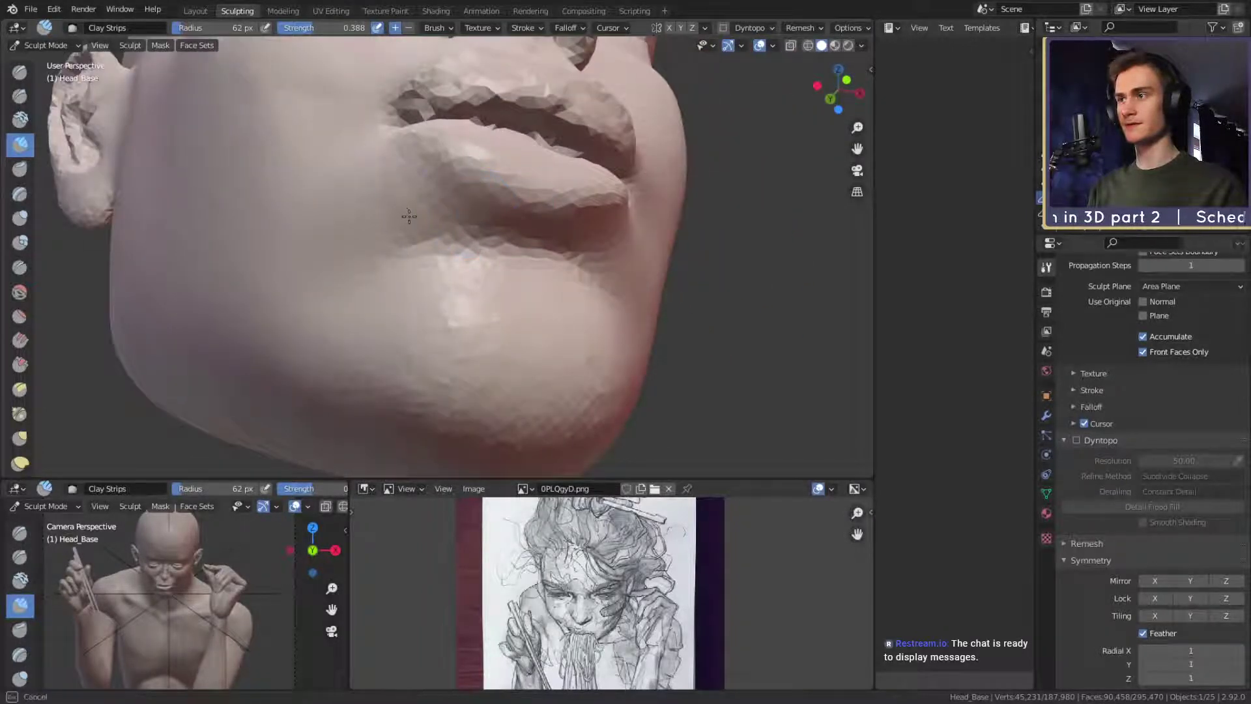
Carve the hollow beneath the lower lip using the Crease brush at a 35 px radius.
key(shift+c)
mouse_move(409, 216)
middle_down()
mouse_move(502, 218)
mouse_move(480, 232)
middle_up()
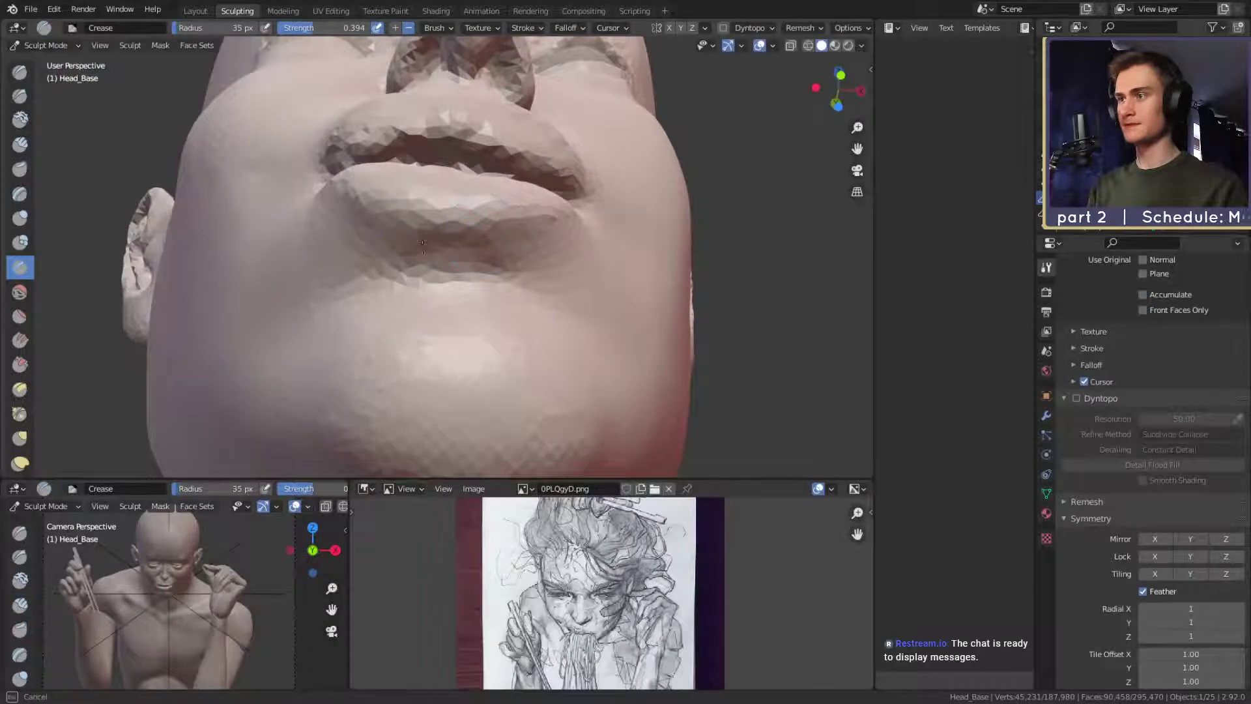
mouse_move(423, 248)
mouse_down()
mouse_move(482, 247)
mouse_move(375, 250)
mouse_up()
mouse_move(374, 249)
mouse_down()
mouse_move(460, 248)
mouse_move(514, 267)
mouse_up()
Adjust the mouth corners using the Grab brush at a 131 px radius.
middle_drag(569, 282, 549, 272)
mouse_move(540, 202)
ctrl+middle_down()
mouse_move(520, 270)
mouse_move(522, 212)
mouse_move(495, 228)
mouse_move(459, 212)
mouse_move(488, 201)
mouse_move(493, 225)
ctrl+middle_up()
middle_drag(495, 228, 520, 232)
key(f)
click(514, 281)
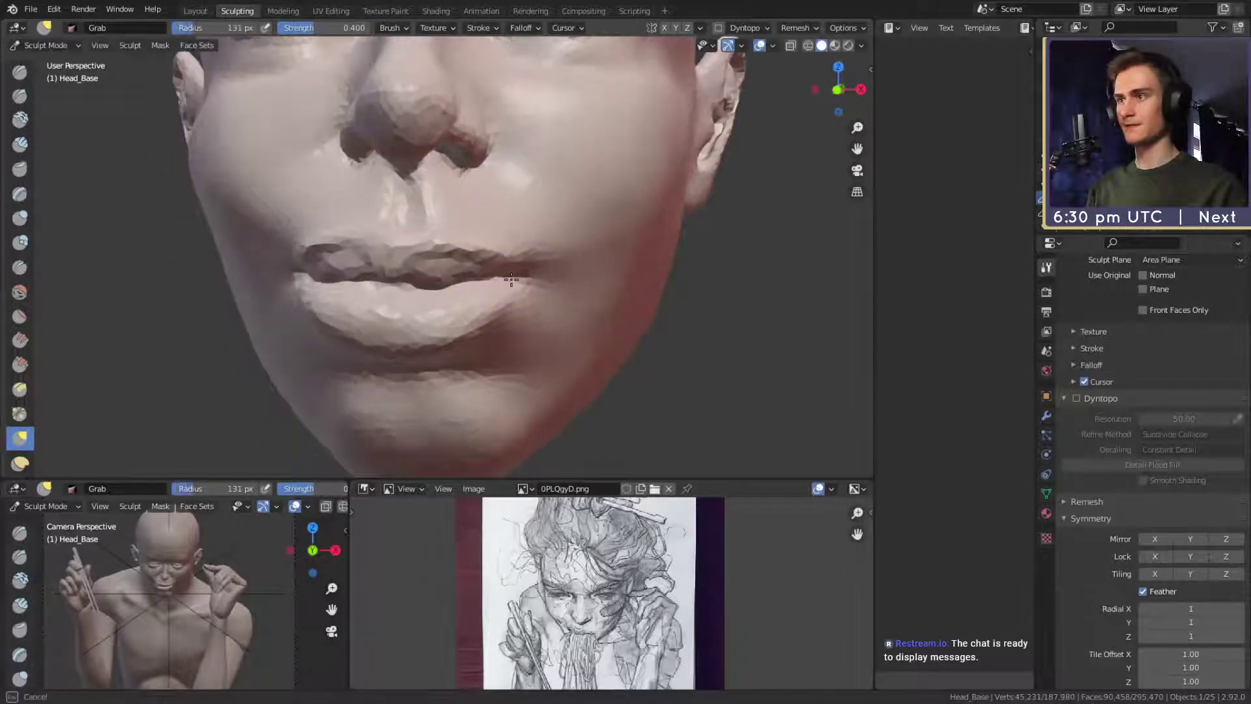
mouse_move(506, 279)
middle_down()
mouse_move(433, 261)
mouse_move(408, 275)
middle_up()
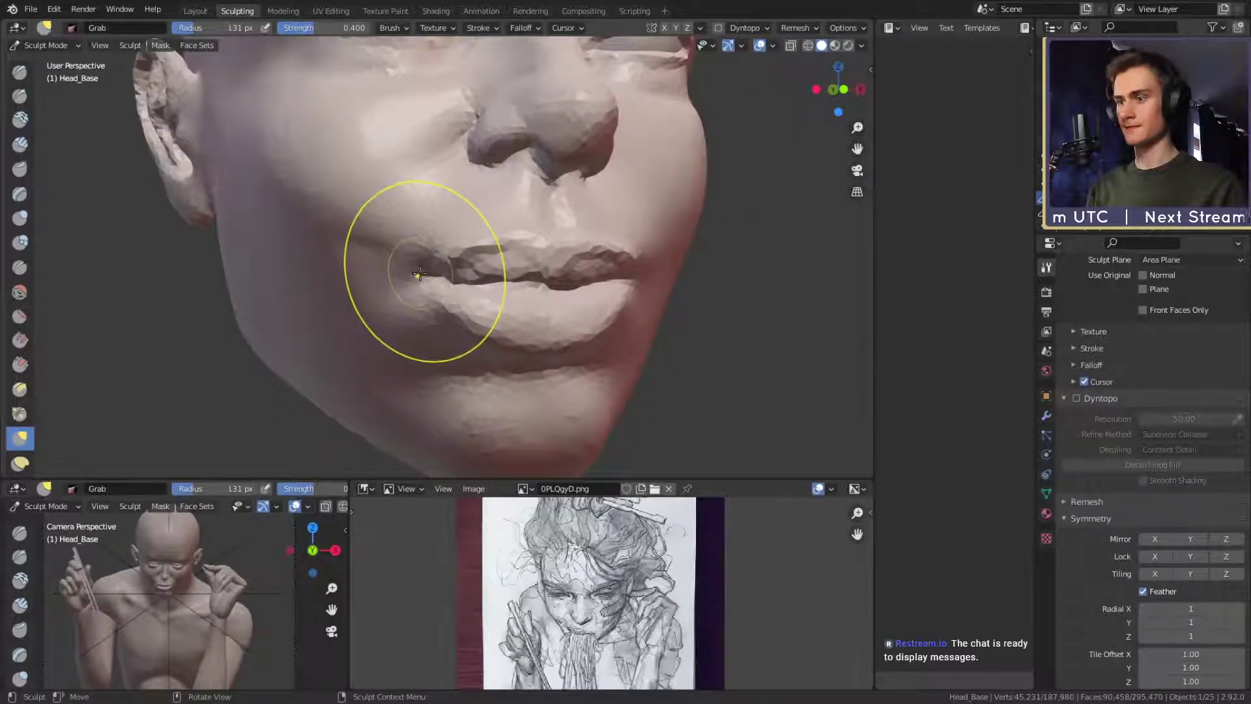
middle_drag(486, 262, 431, 264)
Refine the overall lip shape using the Grab brush at a 154 px radius.
key(f)
click(598, 271)
scroll(472, 267, down, 2)
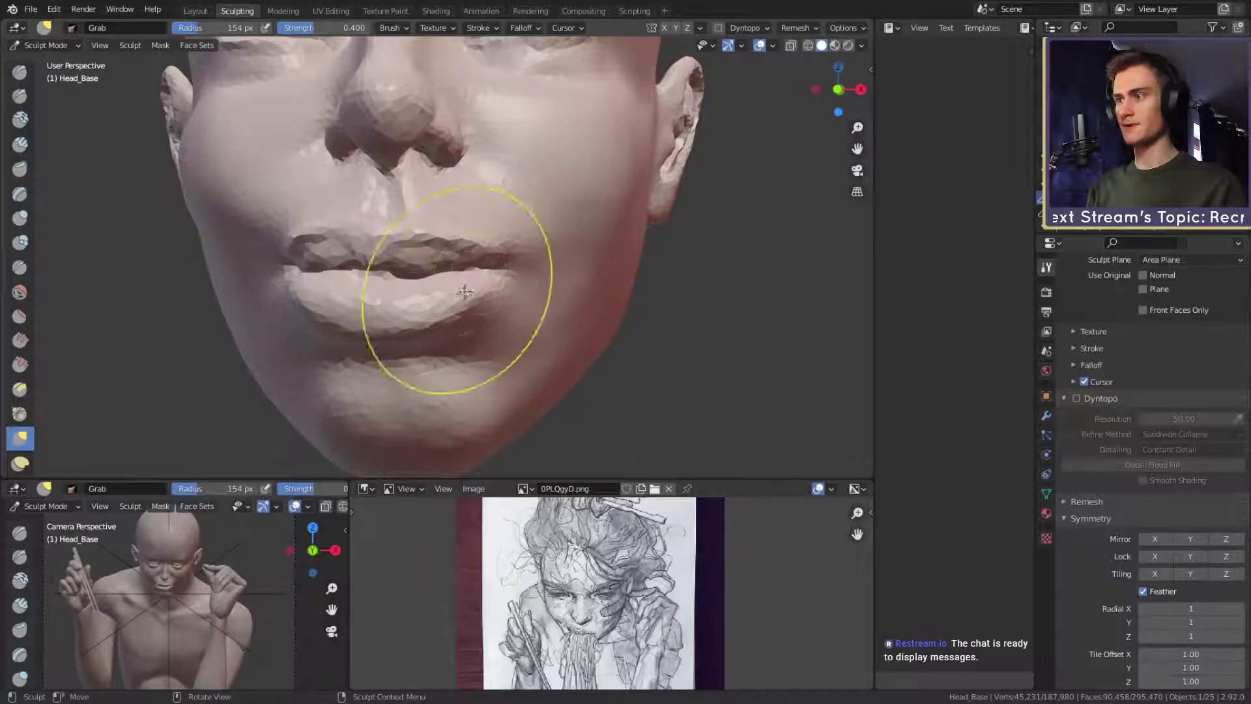
scroll(519, 167, down, 4)
middle_drag(479, 270, 471, 299)
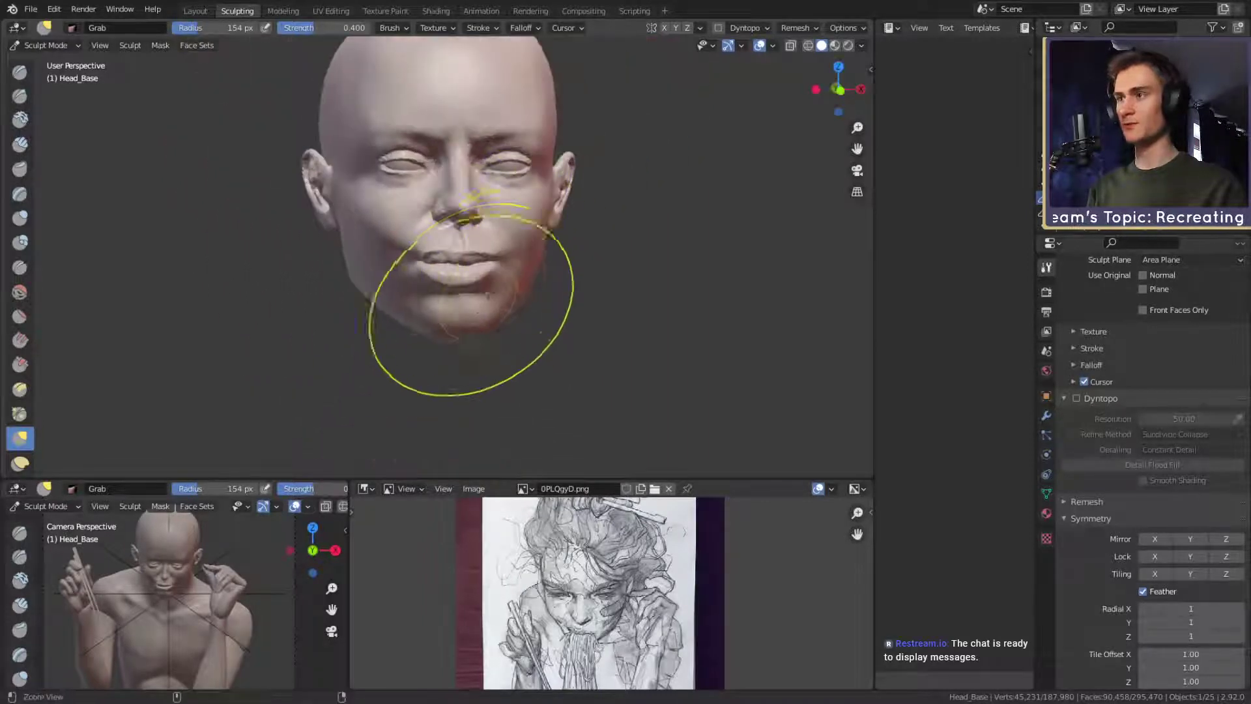
Reposition the mouth corner beside the cheek using the Grab brush at a 115 px radius.
scroll(471, 297, up, 4)
middle_drag(385, 251, 455, 246)
scroll(455, 245, up, 2)
key(f)
click(378, 239)
drag(379, 239, 380, 235)
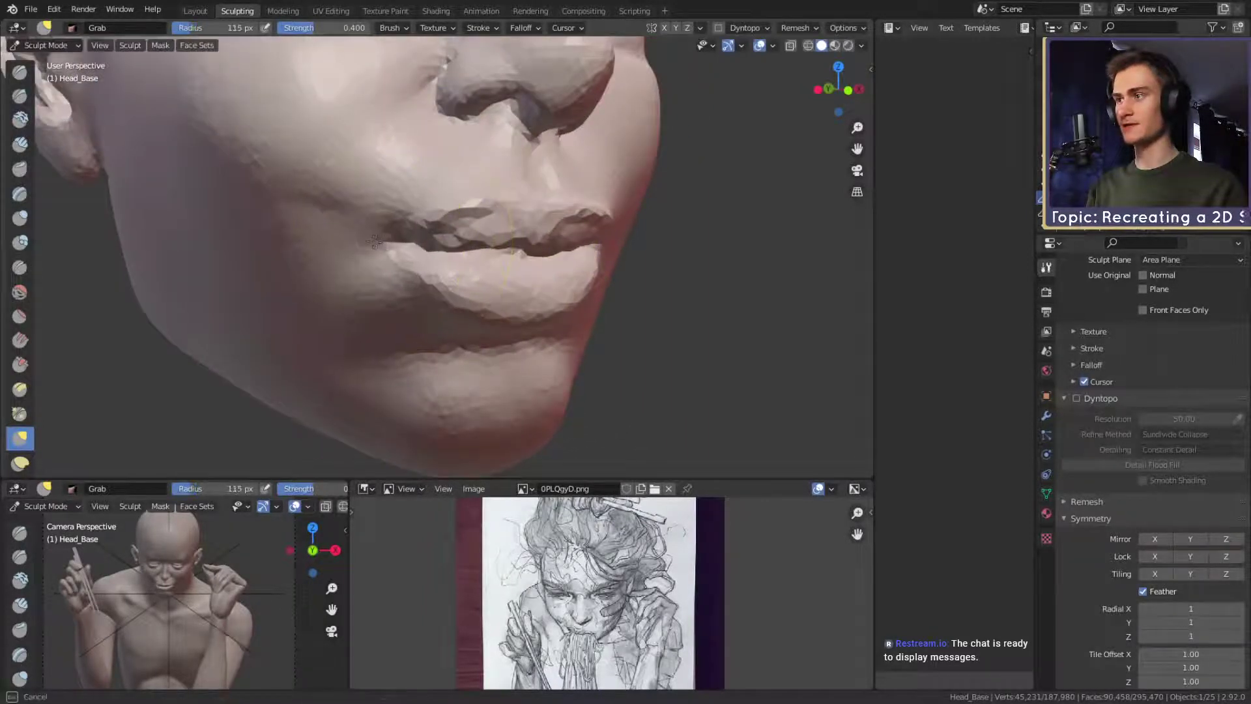
Shape the cheek beside the mouth corner with Clay Strips at a 65 px radius.
scroll(486, 222, down, 4)
mouse_move(502, 240)
middle_down()
mouse_move(437, 248)
mouse_move(455, 251)
mouse_move(455, 310)
middle_up()
middle_drag(459, 155, 491, 150)
scroll(492, 150, down, 5)
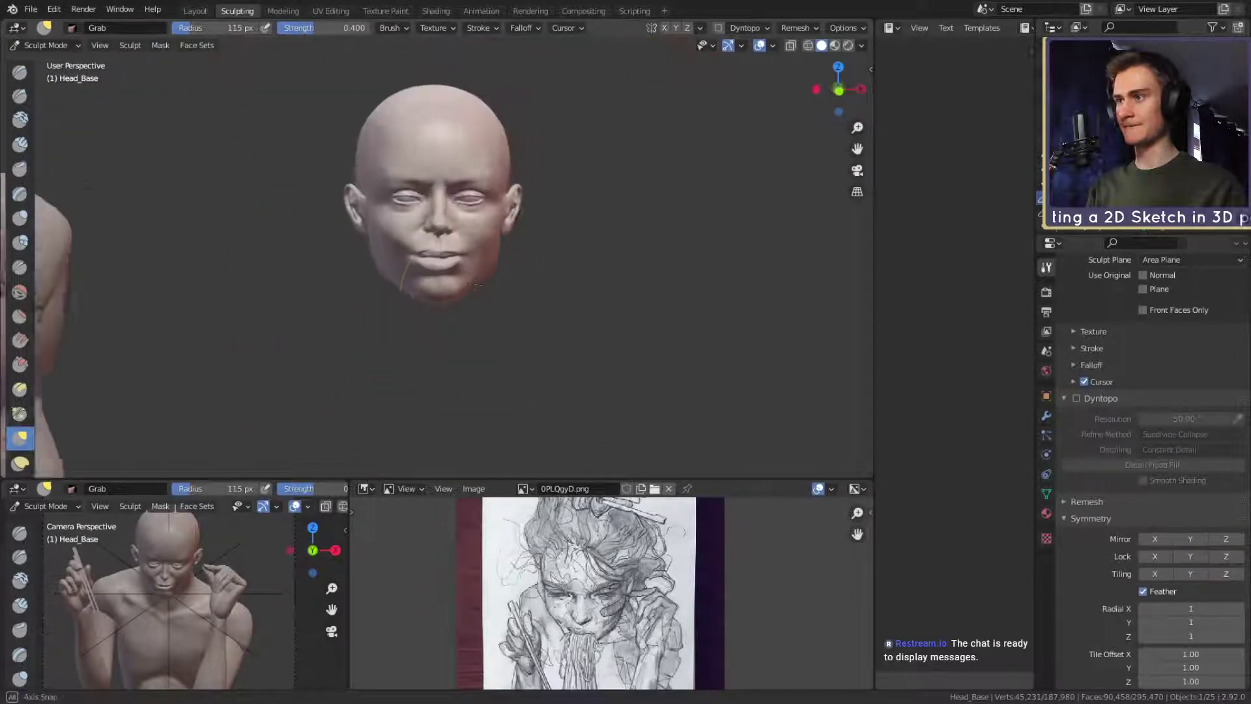
scroll(497, 223, up, 4)
mouse_move(497, 223)
middle_down()
mouse_move(516, 246)
mouse_move(382, 194)
middle_up()
key(c)
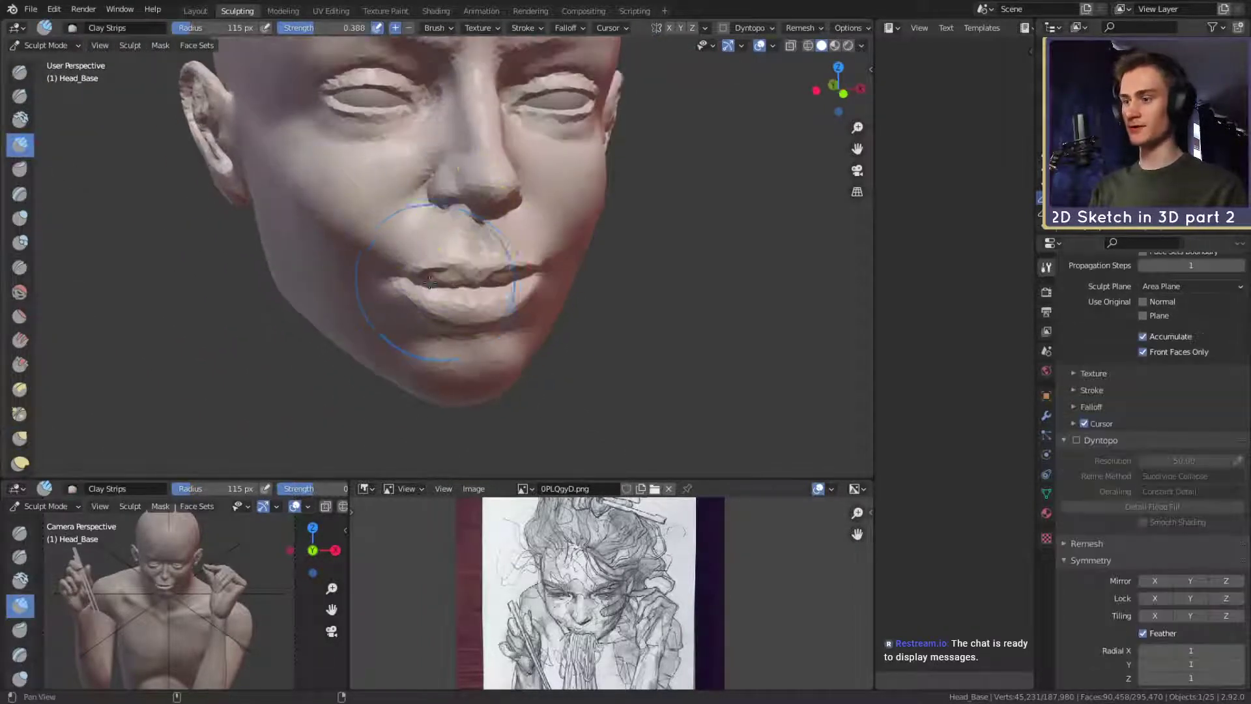
middle_drag(436, 279, 481, 270)
scroll(466, 221, up, 4)
middle_drag(438, 220, 467, 215)
key(f)
click(433, 217)
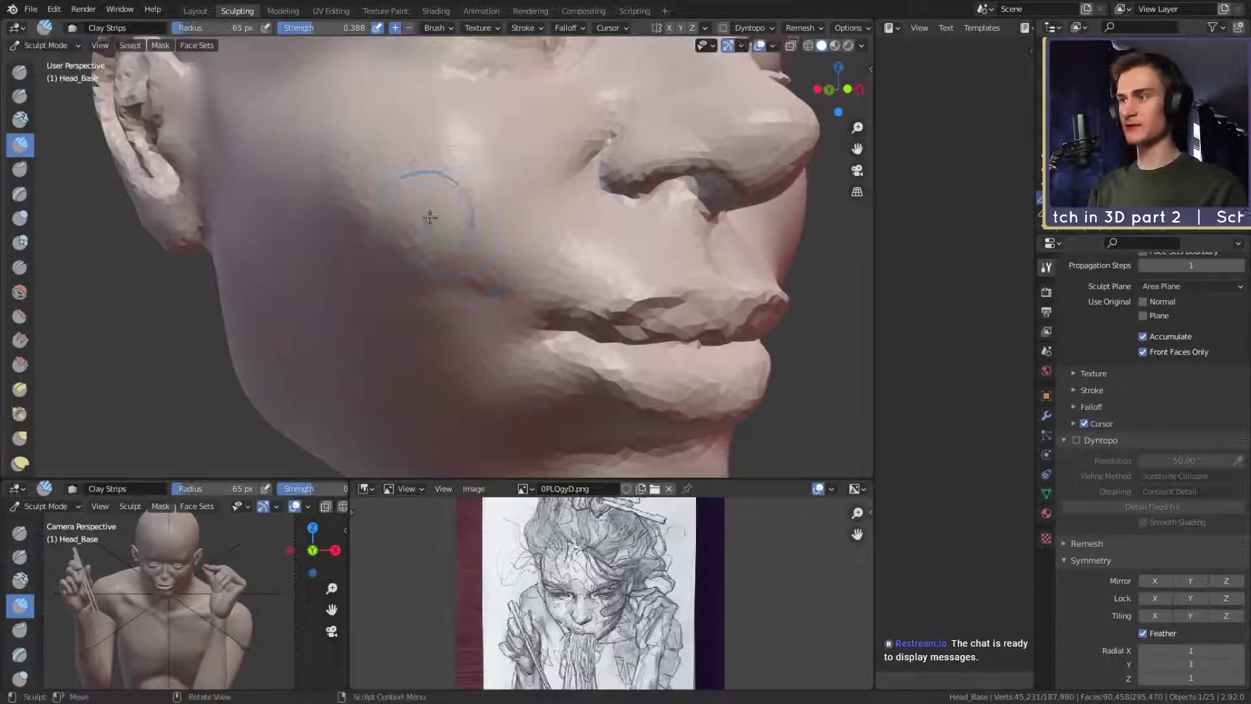
alt+drag(430, 216, 424, 190)
Build up the cheek fold between the nostril and mouth corner with Clay Strips at a 47 px radius.
middle_drag(480, 248, 456, 238)
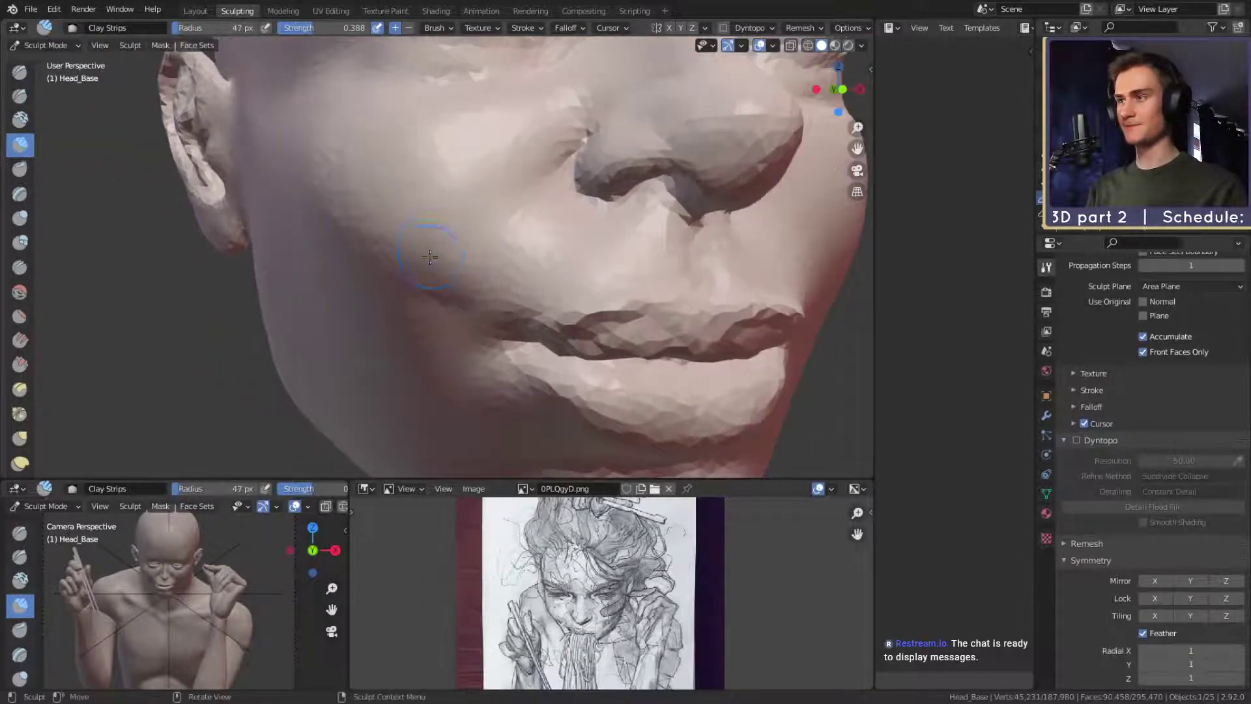
key(f)
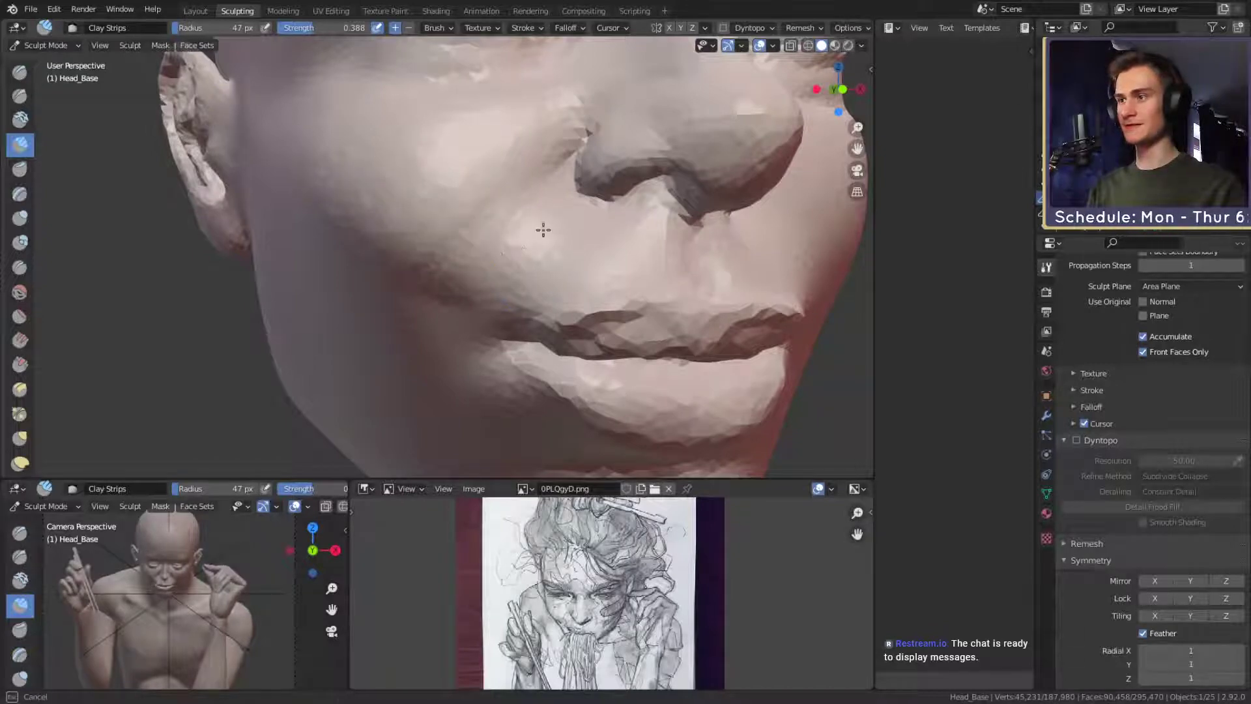
mouse_move(544, 230)
mouse_down()
mouse_move(508, 193)
mouse_move(490, 207)
mouse_move(535, 257)
mouse_up()
mouse_move(535, 247)
alt+mouse_down()
mouse_move(485, 242)
mouse_move(554, 234)
mouse_move(507, 220)
alt+mouse_up()
mouse_move(506, 220)
alt+mouse_down()
mouse_move(491, 224)
mouse_move(512, 218)
alt+mouse_up()
Try to crease the cheek beside the mouth corner using the Crease brush at a 45 px radius.
key(shift+c)
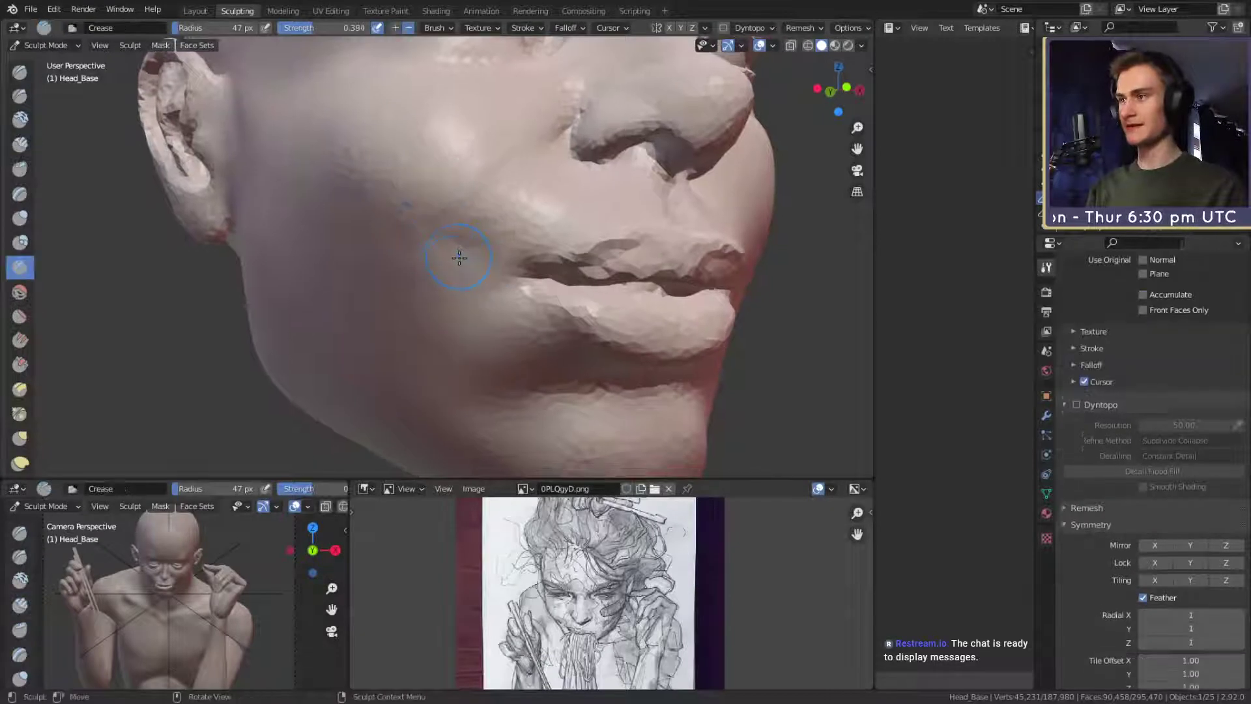
key(f)
click(423, 260)
mouse_move(452, 259)
alt+mouse_down()
mouse_move(462, 252)
mouse_move(409, 232)
mouse_move(417, 260)
alt+mouse_up()
key(f)
click(390, 223)
key(ctrl+z)
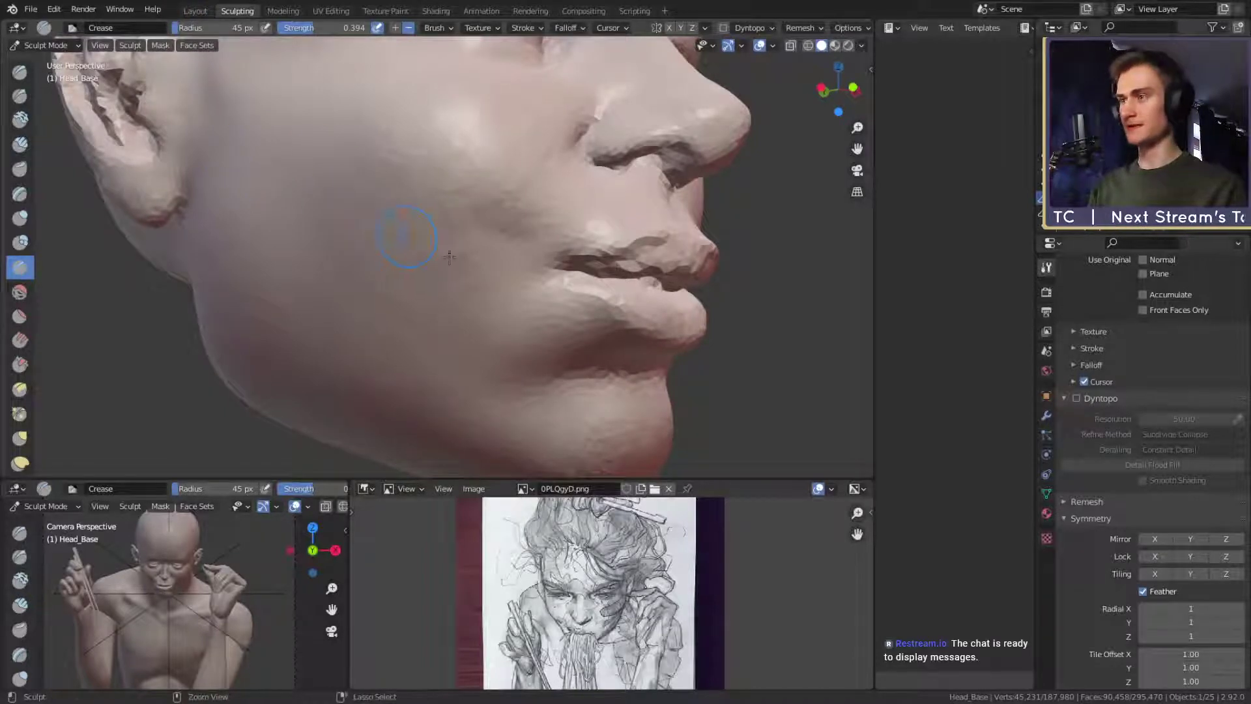
Lay Clay Strips strokes across the lower cheek between the mouth and jaw, starting at a 45 px radius.
key(c)
mouse_move(419, 215)
mouse_down()
mouse_move(391, 288)
mouse_move(391, 335)
mouse_move(401, 300)
mouse_move(411, 348)
mouse_up()
alt+drag(408, 251, 441, 257)
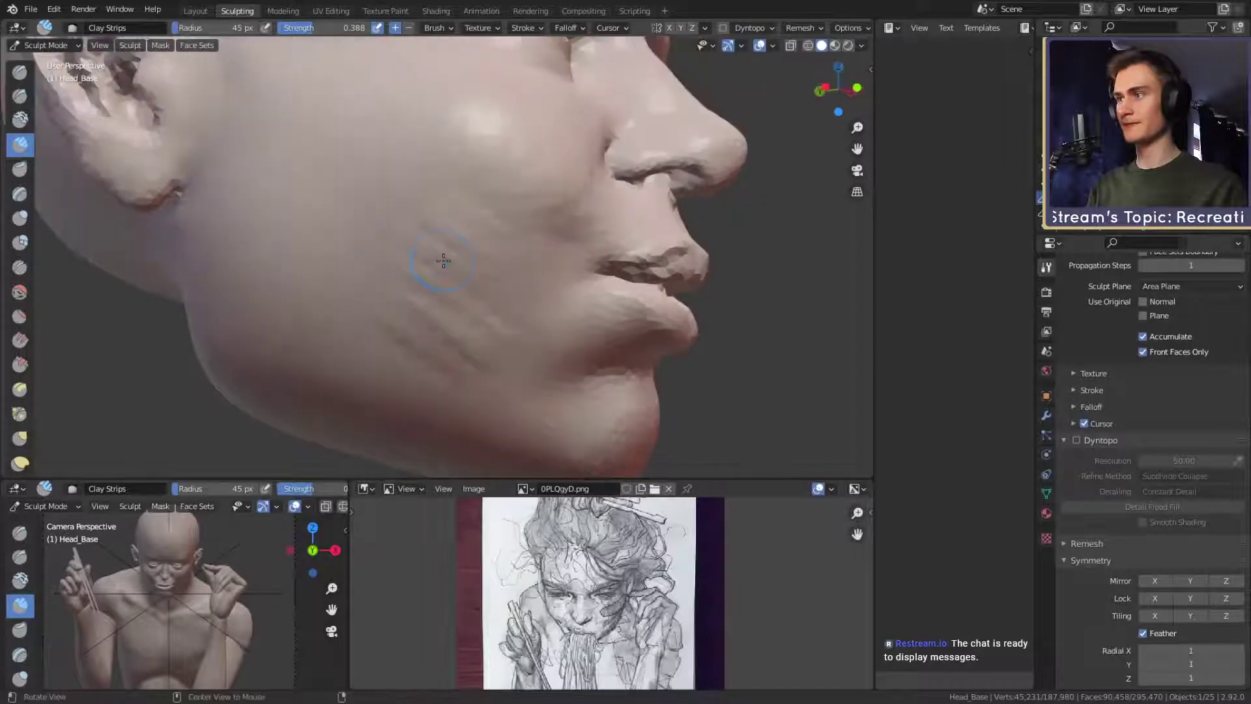
key(f)
click(283, 219)
drag(284, 220, 340, 186)
mouse_move(359, 261)
mouse_down()
mouse_move(349, 357)
mouse_move(287, 278)
mouse_move(363, 321)
mouse_move(314, 249)
mouse_up()
Smooth the strokes on the lower cheek with a 182 px brush radius.
key(f)
click(417, 313)
shift+drag(326, 254, 422, 304)
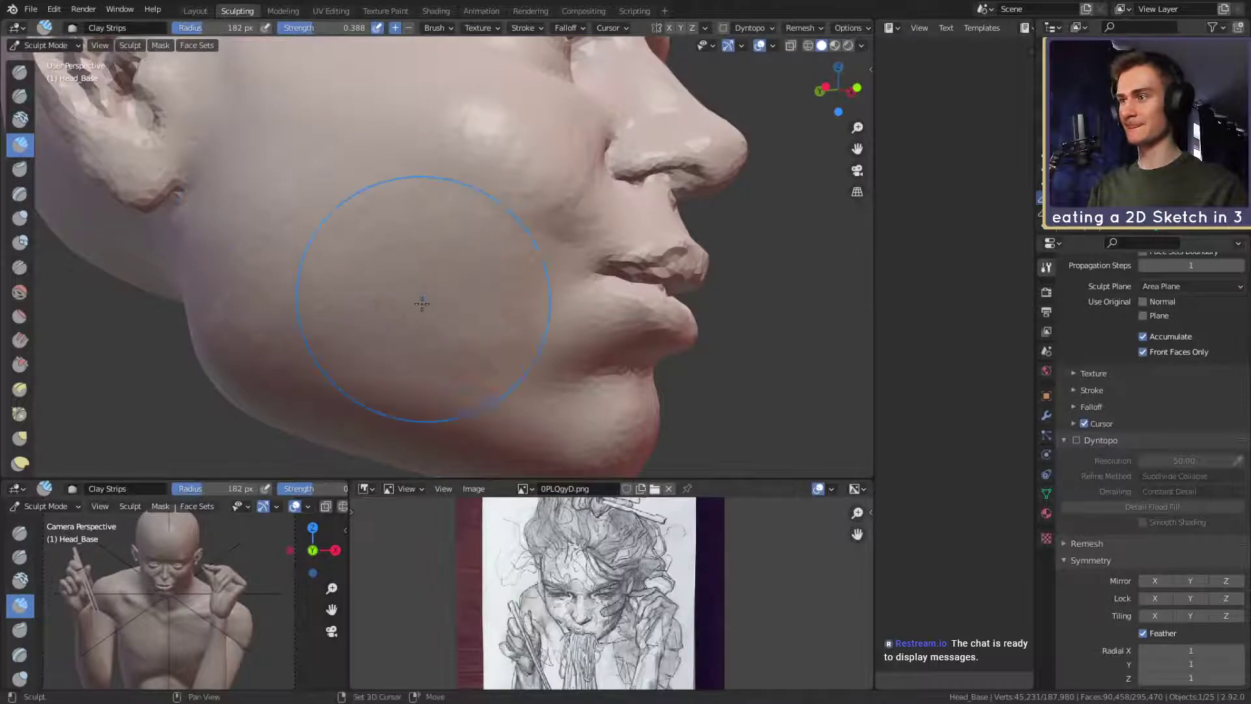
Lay Clay Strips strokes across the lower cheek between the ear and mouth at a 60 px radius.
key(f)
click(469, 308)
mouse_move(466, 277)
middle_down()
mouse_move(460, 260)
mouse_move(352, 251)
mouse_move(420, 248)
middle_up()
key(f)
click(458, 217)
drag(362, 172, 336, 197)
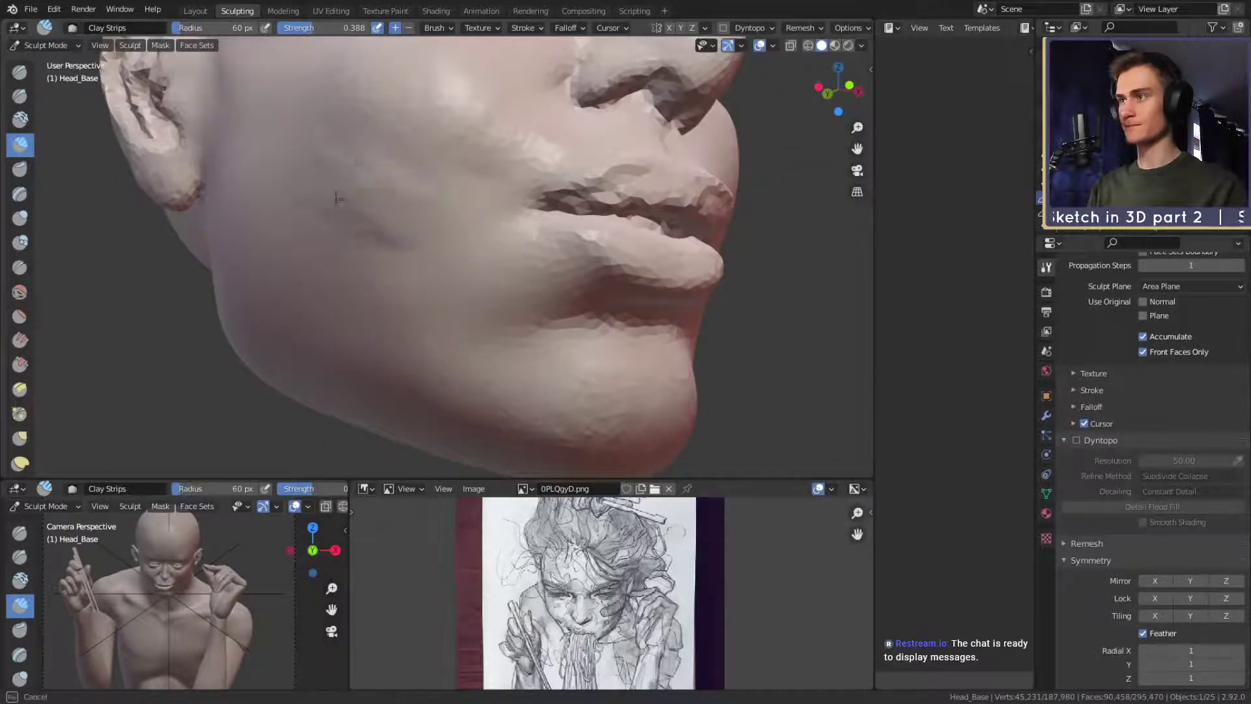
drag(413, 301, 417, 314)
drag(339, 261, 428, 266)
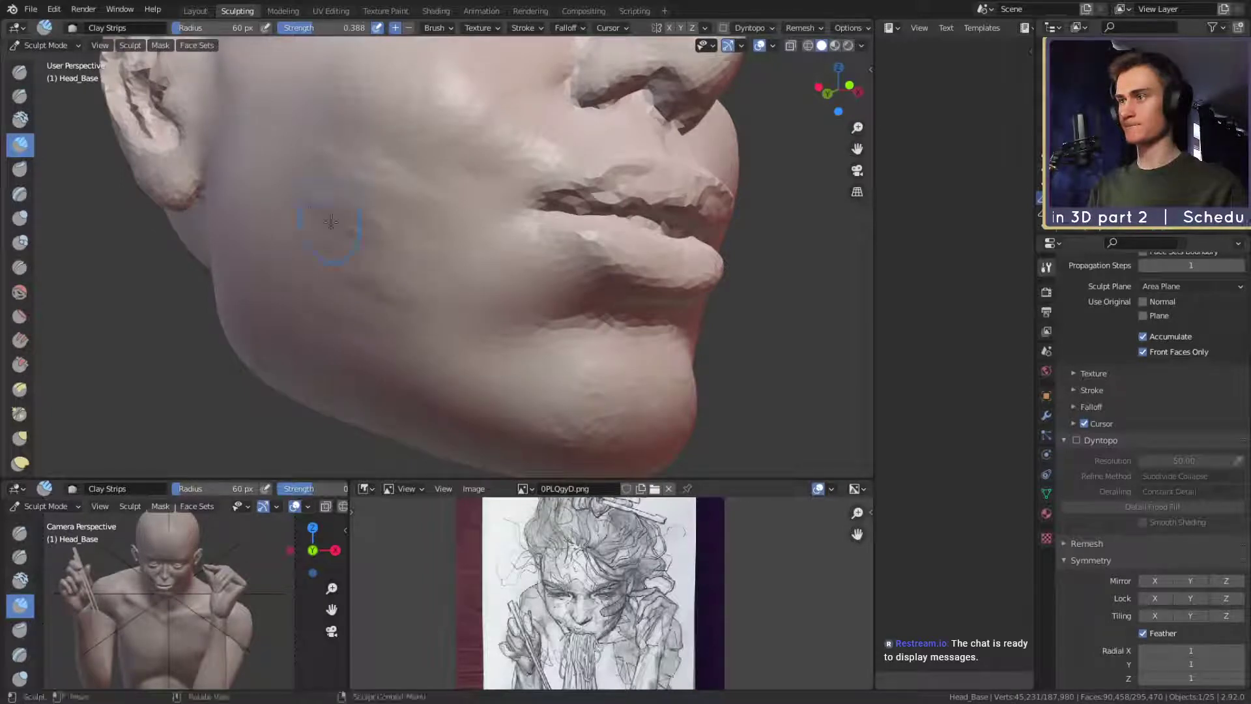
mouse_move(346, 228)
mouse_down()
mouse_move(394, 303)
mouse_move(389, 322)
mouse_move(443, 320)
mouse_up()
drag(404, 254, 446, 265)
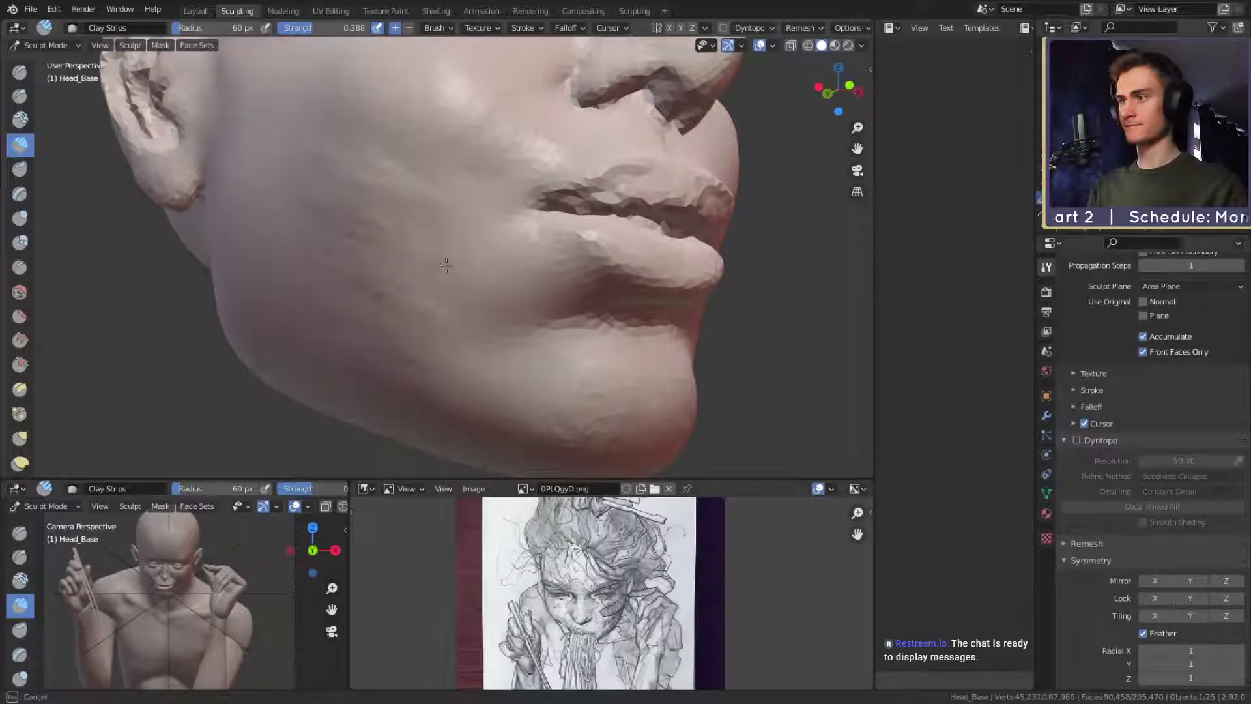
drag(384, 194, 449, 212)
drag(349, 151, 461, 198)
drag(366, 197, 374, 200)
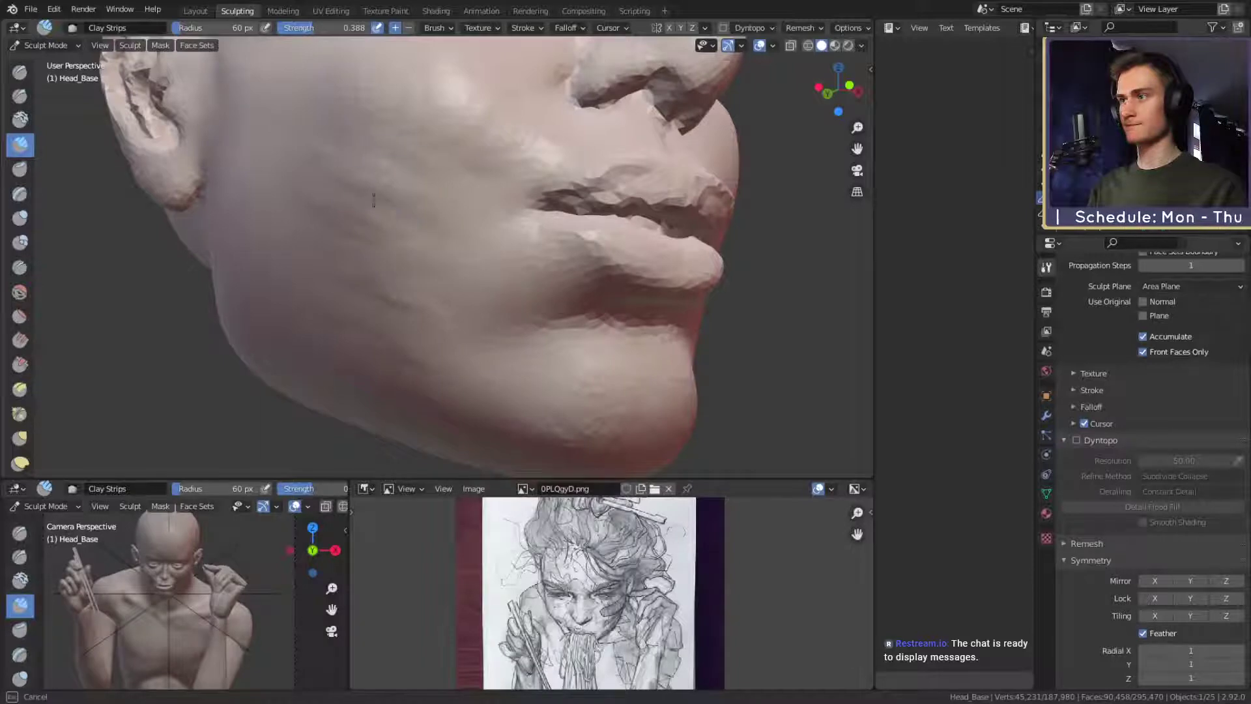
Smooth the lower cheek toward the jaw with a 186 px brush radius and rework it at 117 px.
key(f)
mouse_move(300, 147)
mouse_down()
mouse_move(352, 174)
mouse_move(387, 293)
mouse_move(391, 274)
mouse_up()
click(448, 180)
mouse_move(397, 215)
shift+mouse_down()
mouse_move(413, 237)
mouse_move(409, 293)
shift+mouse_up()
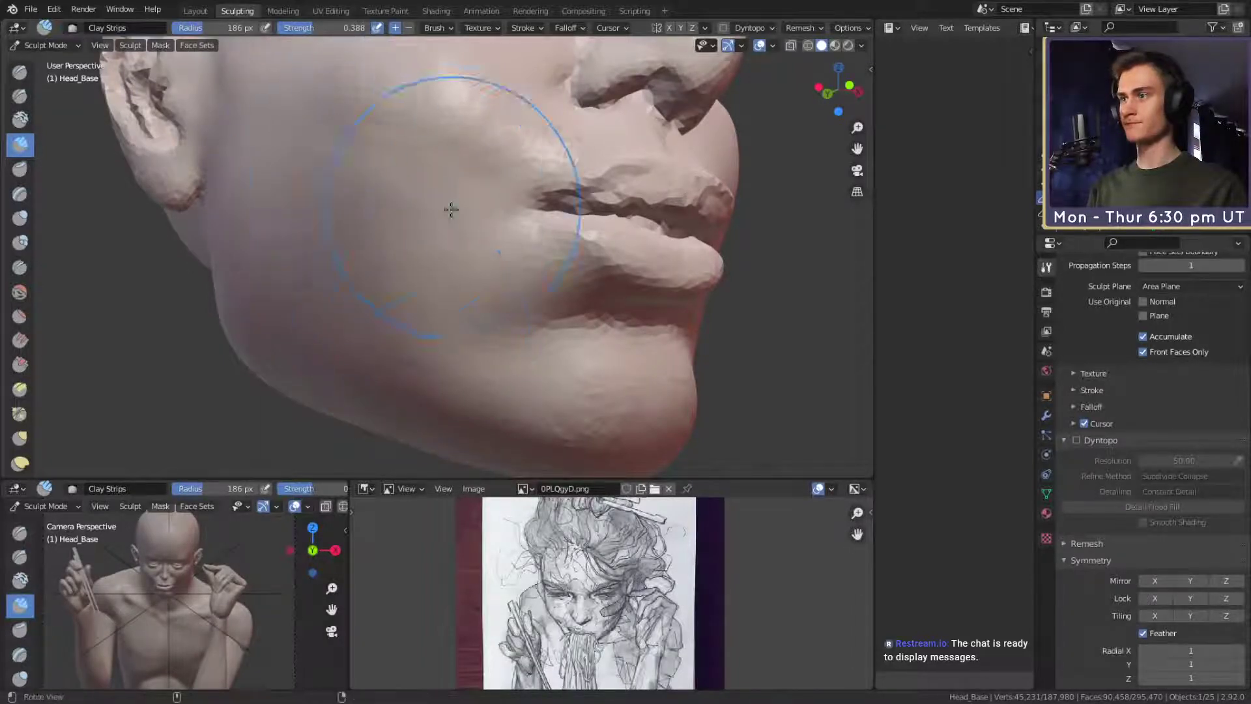
ctrl+alt+drag(450, 209, 450, 287)
mouse_move(449, 280)
alt+mouse_down()
mouse_move(366, 264)
mouse_move(453, 255)
alt+mouse_up()
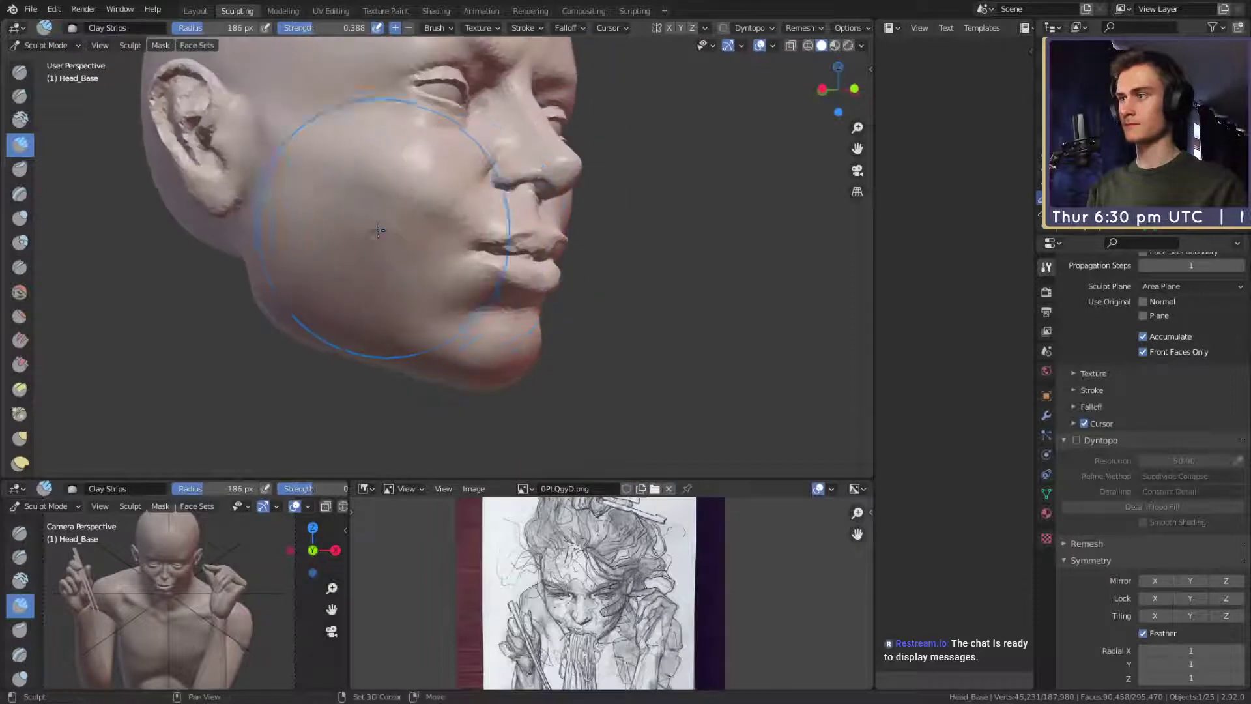
shift+drag(332, 233, 289, 227)
key(f)
click(274, 227)
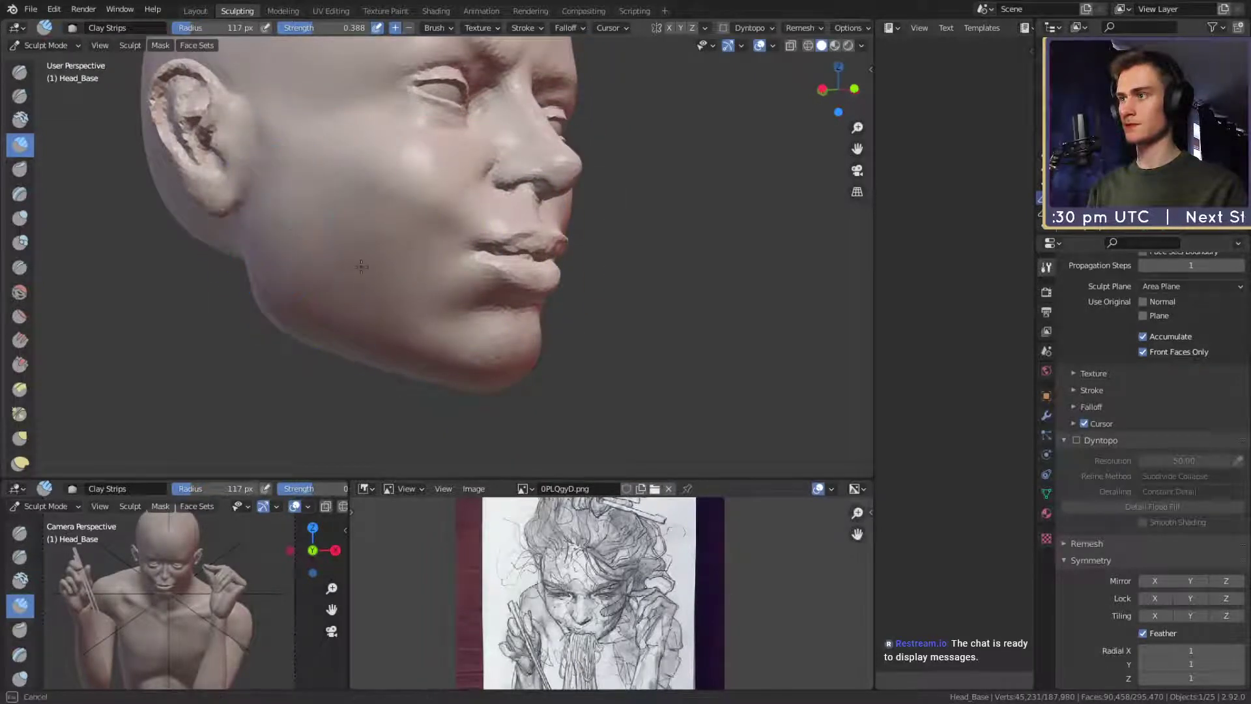
mouse_move(465, 212)
alt+mouse_down()
mouse_move(460, 243)
mouse_move(428, 248)
mouse_move(475, 248)
alt+mouse_up()
mouse_move(424, 282)
ctrl+alt+mouse_down()
mouse_move(444, 238)
mouse_move(461, 261)
mouse_move(399, 234)
ctrl+alt+mouse_up()
Cut a small crease into the cheek beside the mouth corner using the Crease brush at a 30 px radius.
key(shift+c)
key(f)
click(411, 260)
key(f)
click(427, 261)
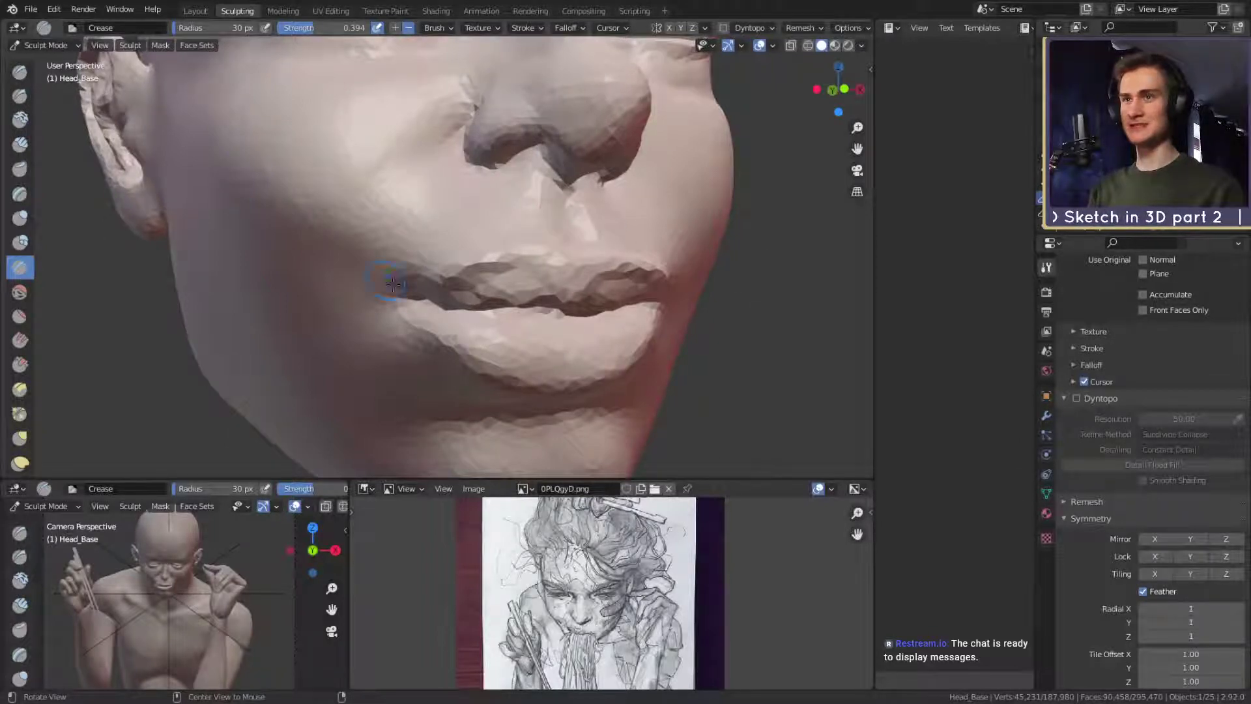
mouse_move(389, 287)
middle_down()
mouse_move(406, 286)
mouse_move(367, 254)
middle_up()
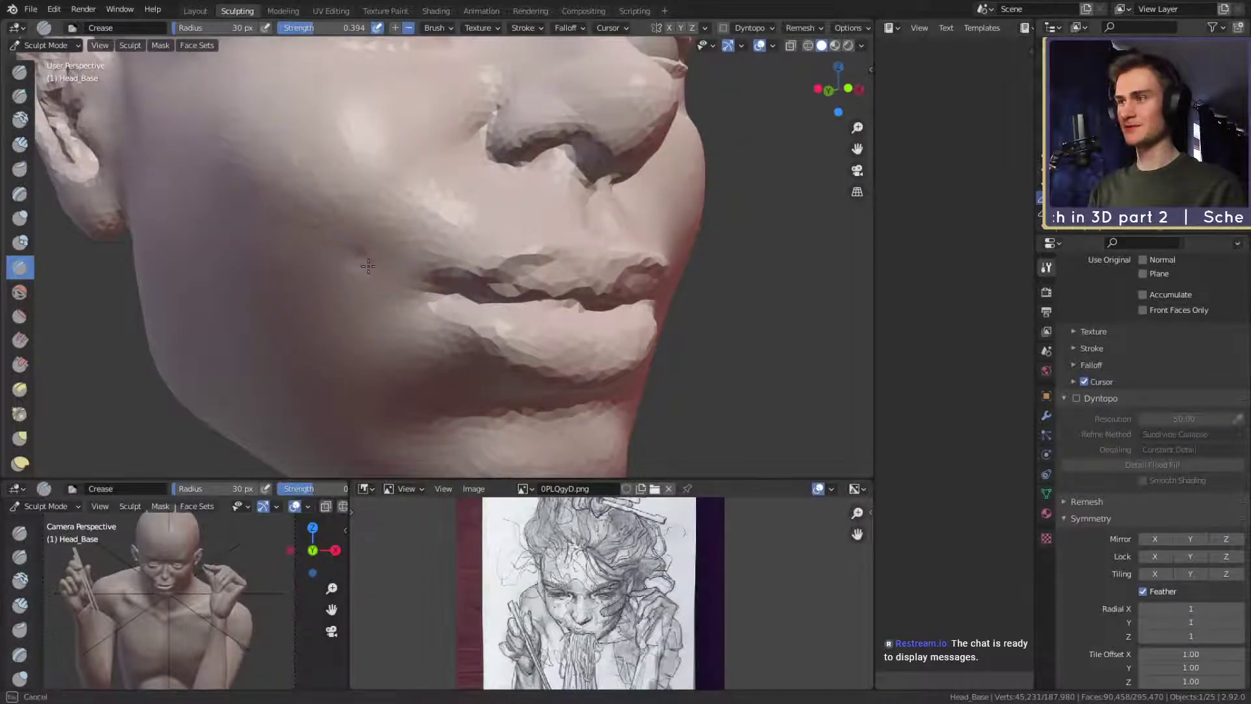
drag(368, 265, 349, 265)
ctrl+middle_drag(417, 143, 443, 277)
mouse_move(442, 277)
middle_down()
mouse_move(384, 281)
mouse_move(443, 286)
mouse_move(456, 252)
mouse_move(448, 285)
mouse_move(438, 240)
middle_up()
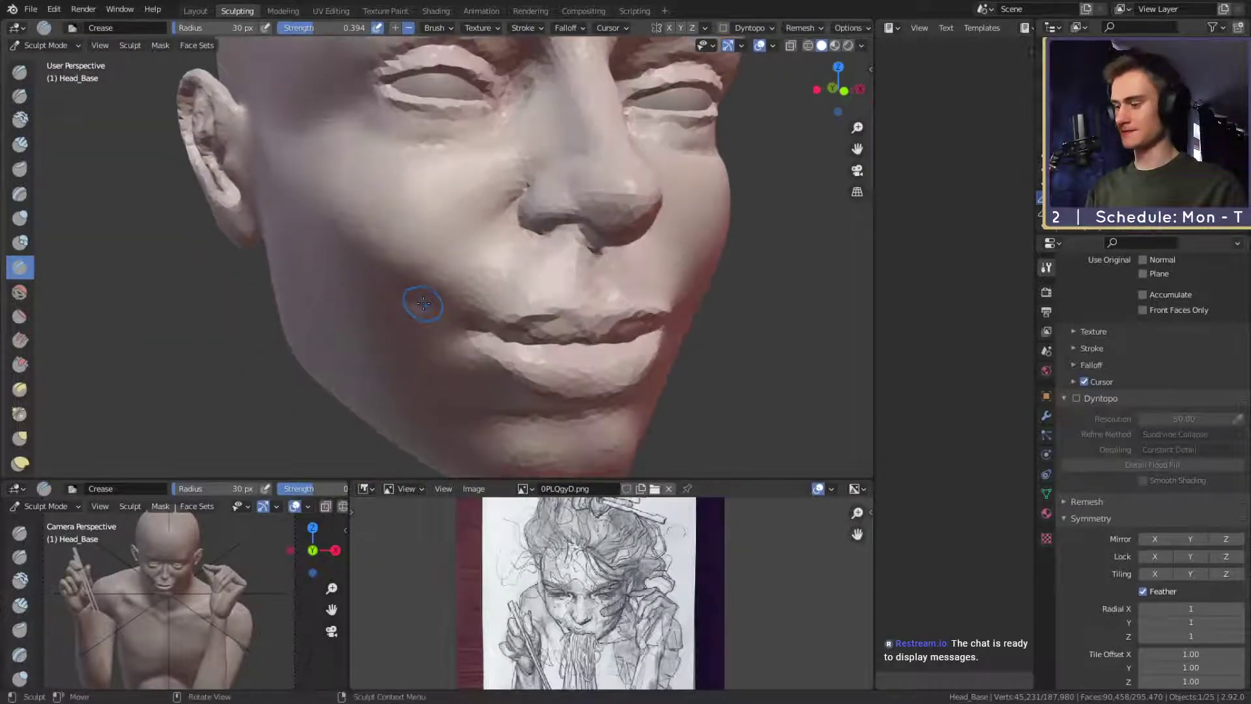
Add Clay Strips strokes around and below the crease beside the mouth corner at a 40 px radius.
key(c)
middle_drag(423, 301, 444, 287)
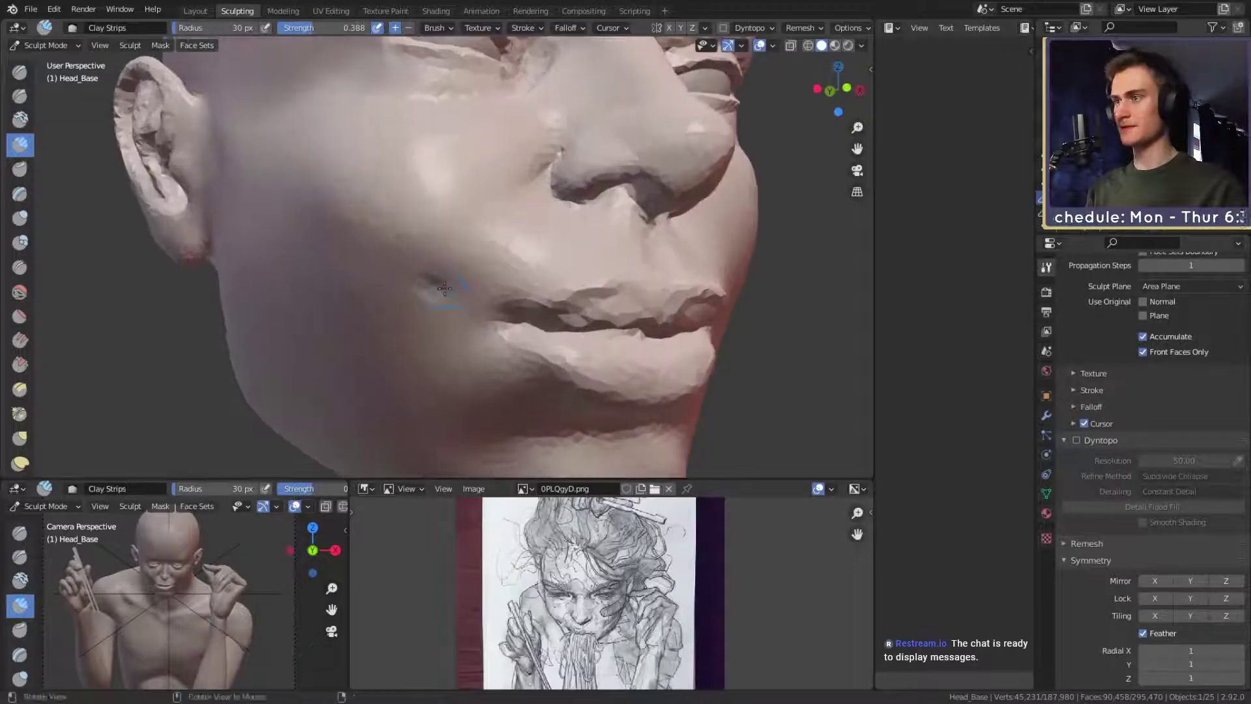
key(f)
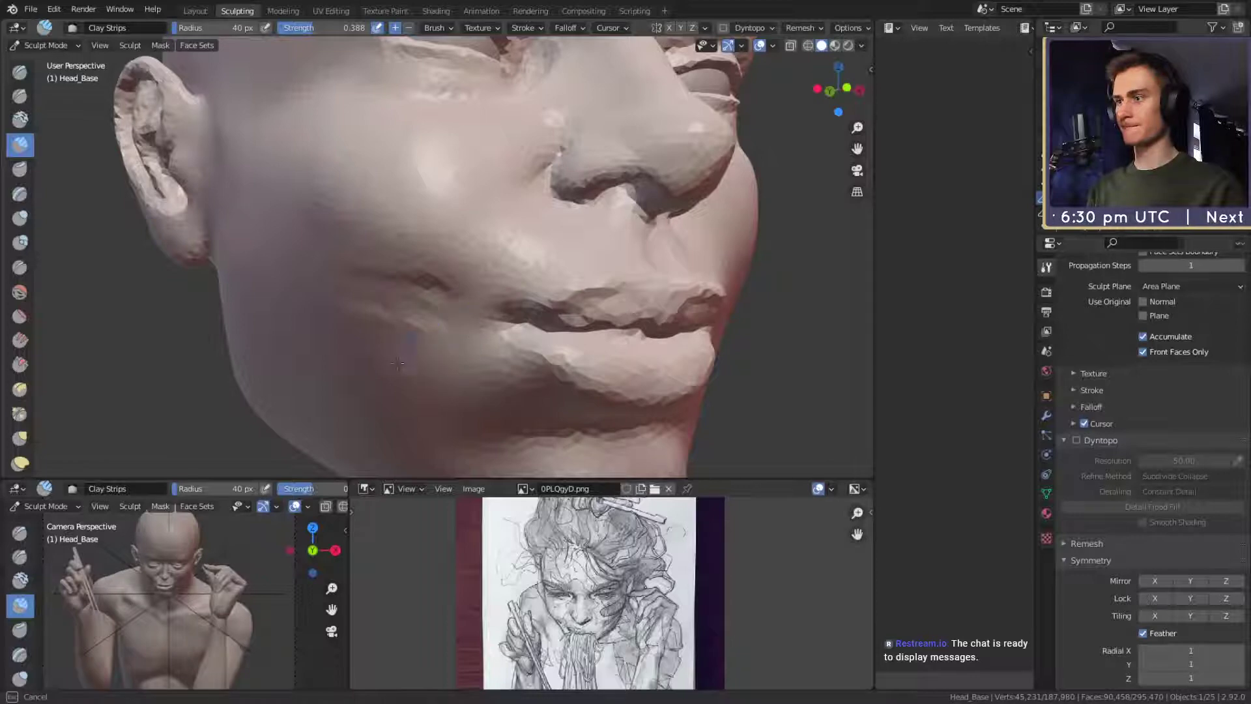
drag(397, 362, 394, 372)
mouse_move(417, 309)
mouse_down()
mouse_move(397, 362)
mouse_move(408, 308)
mouse_move(386, 335)
mouse_up()
Smooth the strokes beside the mouth corner with a 128 px brush radius.
key(f)
click(456, 294)
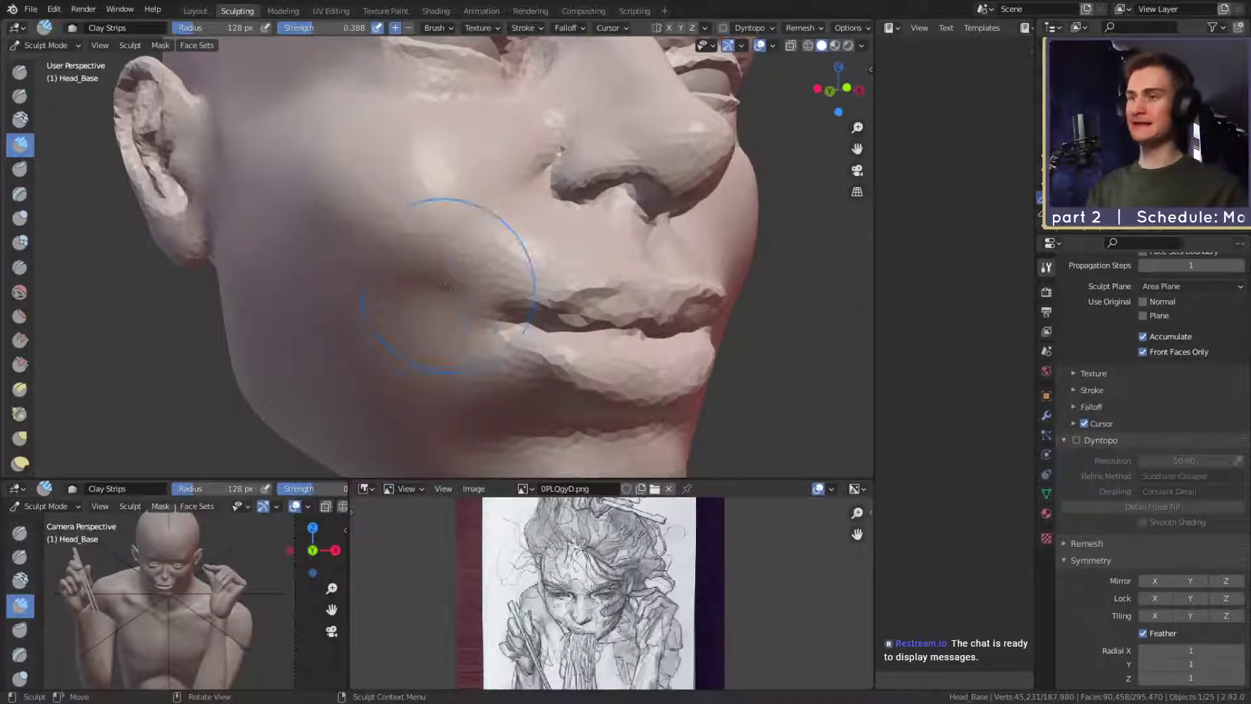
alt+drag(736, 277, 655, 275)
mouse_move(355, 201)
alt+shift+mouse_down()
mouse_move(393, 291)
mouse_move(476, 291)
mouse_move(478, 270)
mouse_move(416, 251)
alt+shift+mouse_up()
Shape the mouth corner and the end of the lower lip with Clay Strips at a 36 px radius.
key(f)
click(505, 290)
key(f)
click(330, 189)
mouse_move(443, 240)
alt+mouse_down()
mouse_move(393, 254)
mouse_move(495, 265)
mouse_move(460, 326)
alt+mouse_up()
key(f)
click(461, 264)
mouse_move(546, 326)
mouse_down()
mouse_move(559, 310)
mouse_move(482, 251)
mouse_move(452, 256)
mouse_move(528, 274)
mouse_up()
click(516, 267)
alt+drag(533, 277, 511, 264)
drag(471, 327, 481, 329)
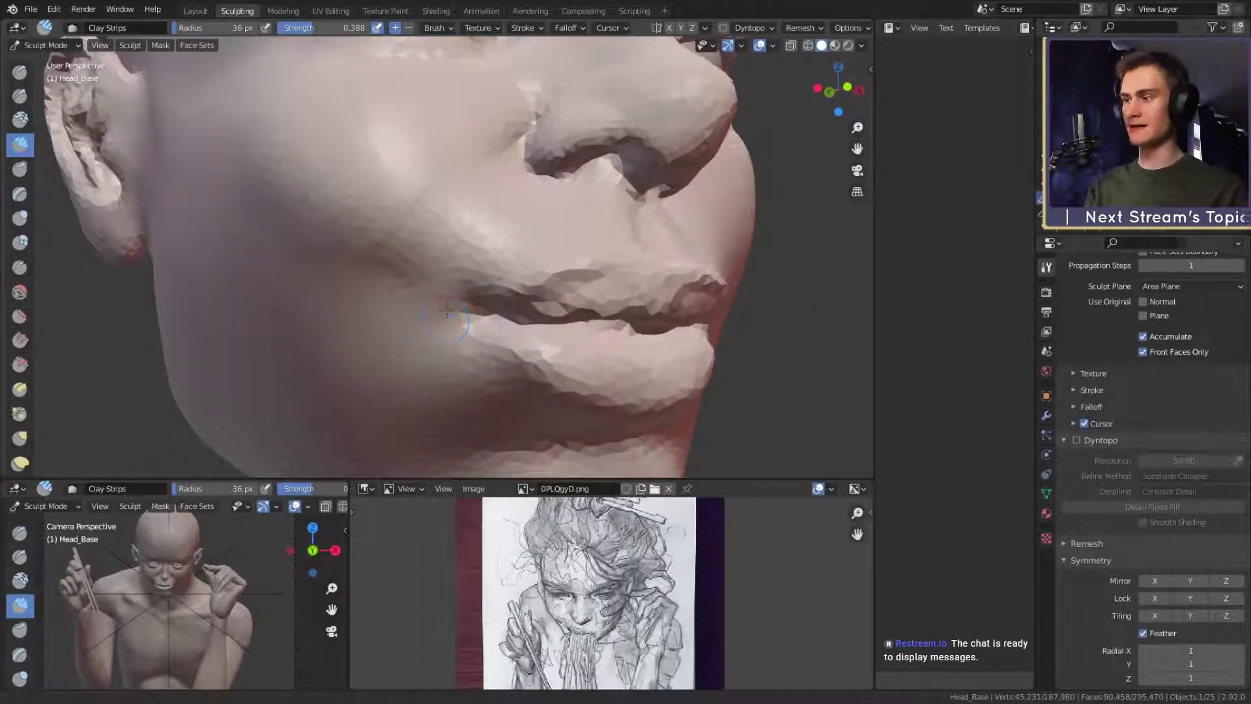
Refine the mouth corner where the lips meet the cheek with Clay Strips at 26 px and 30 px radii.
middle_drag(480, 329, 477, 290)
key(f)
click(471, 285)
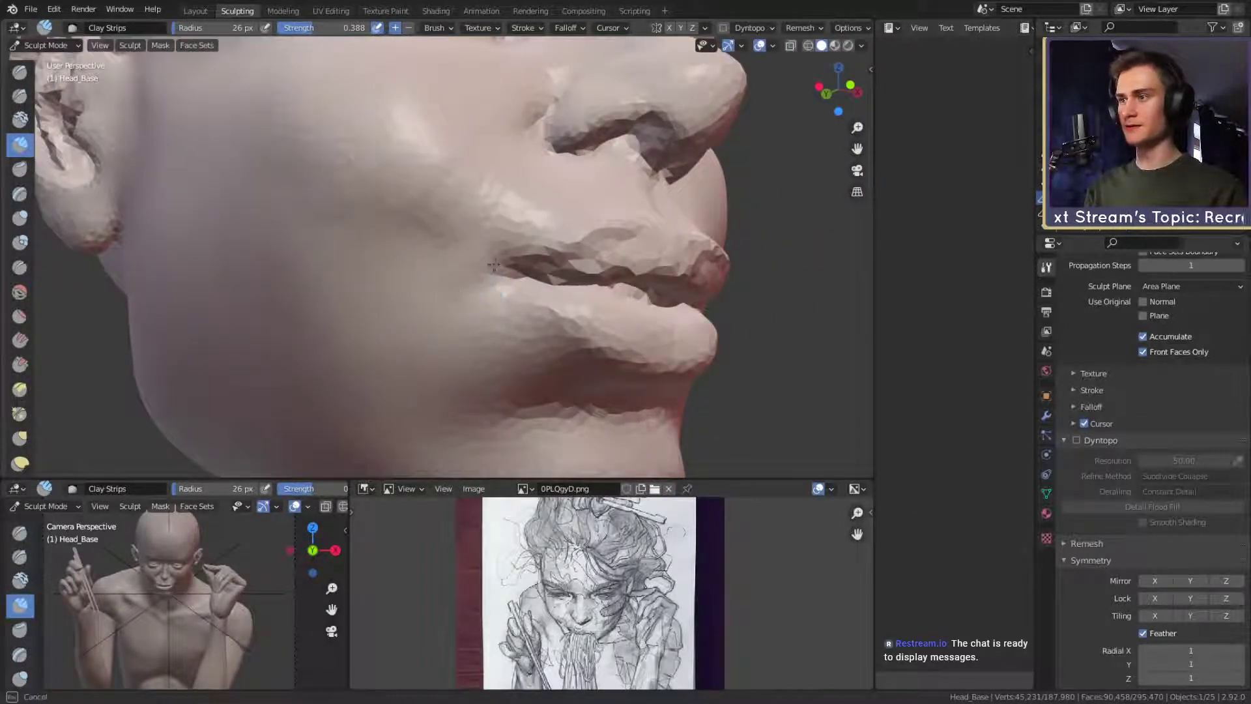
key(f)
click(478, 257)
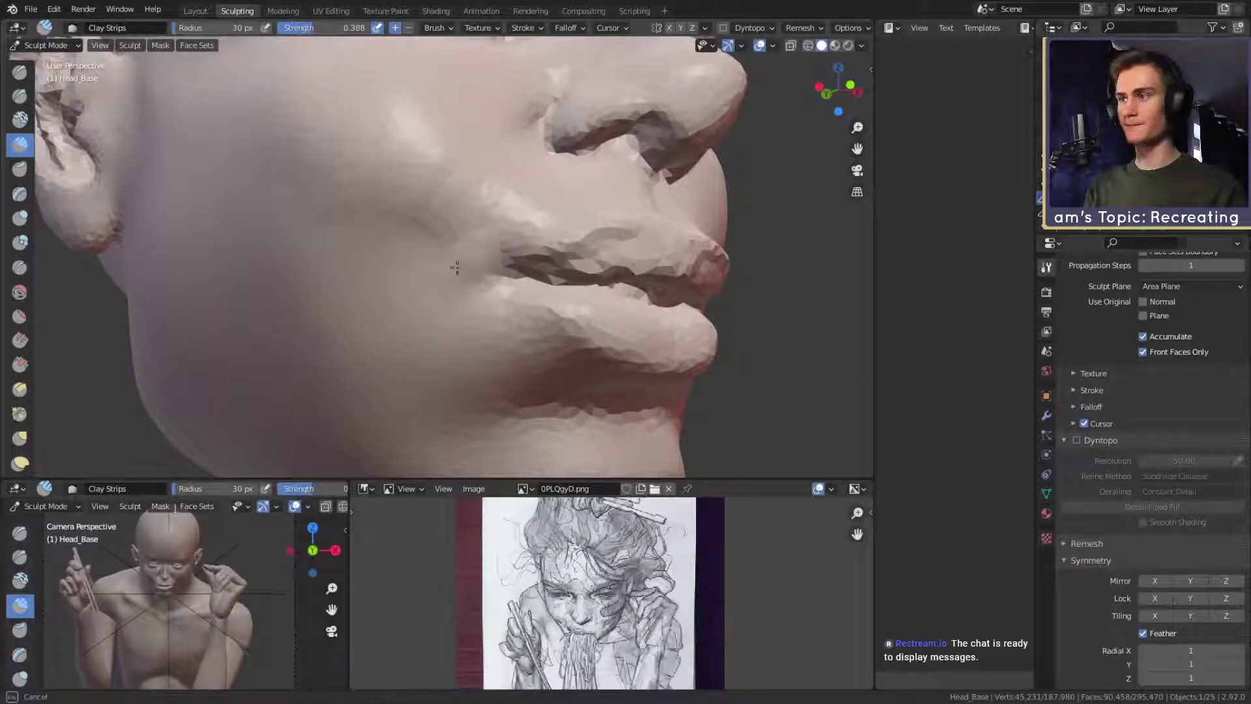
key(f)
drag(516, 256, 524, 254)
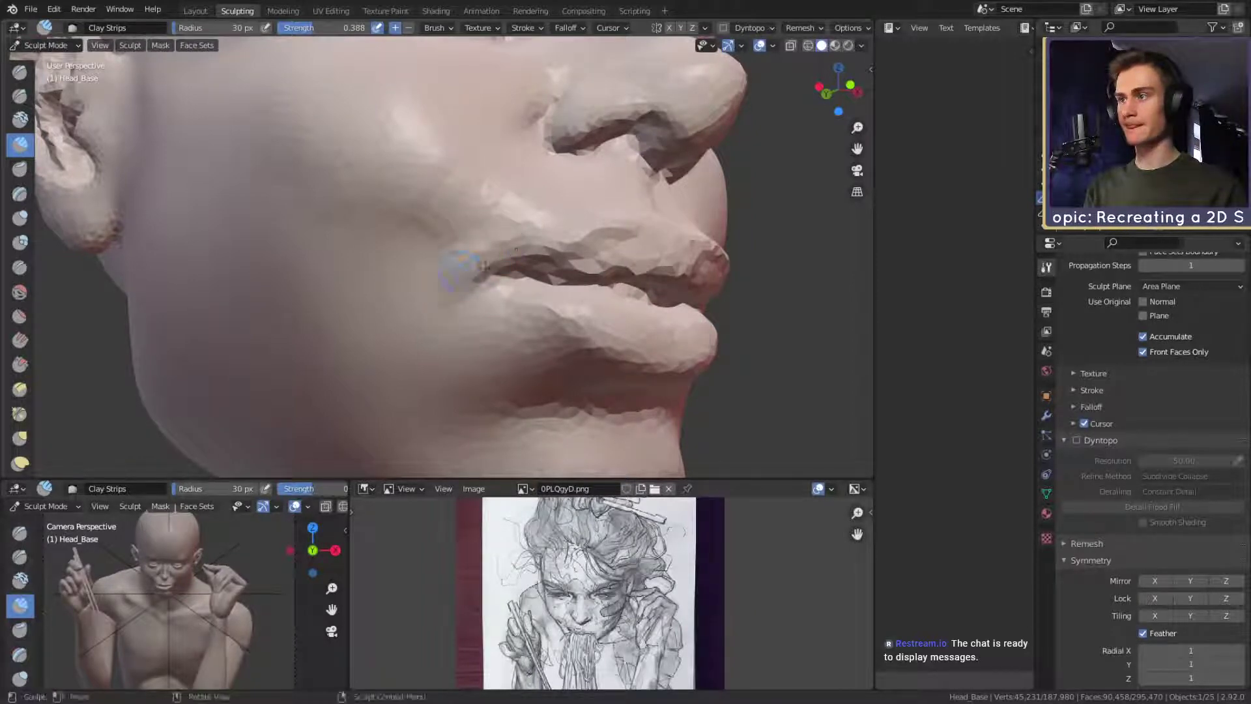
mouse_move(447, 287)
mouse_down()
mouse_move(462, 280)
mouse_move(415, 271)
mouse_move(433, 308)
mouse_up()
Soften the cheek around the mouth corner with a 93 px brush radius.
key(f)
click(515, 241)
mouse_move(514, 213)
ctrl+alt+mouse_down()
mouse_move(518, 296)
mouse_move(480, 288)
mouse_move(531, 290)
mouse_move(518, 228)
ctrl+alt+mouse_up()
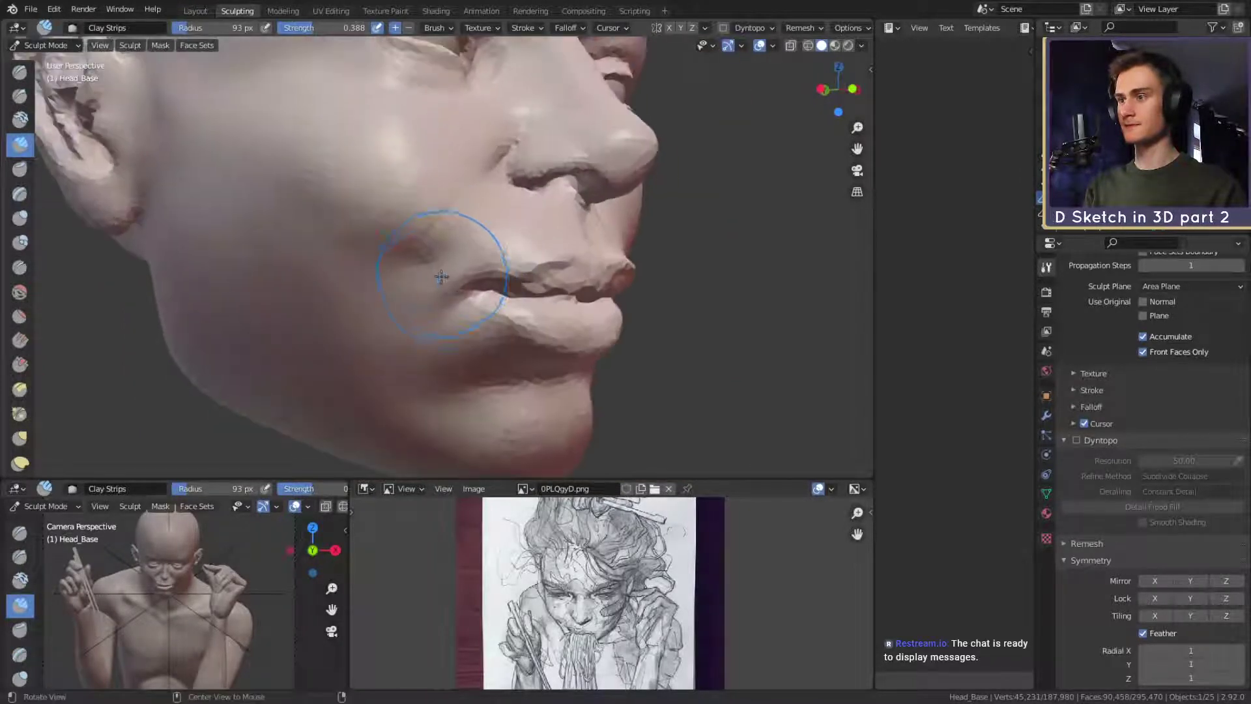
mouse_move(441, 273)
alt+mouse_down()
mouse_move(444, 288)
mouse_move(452, 261)
mouse_move(432, 280)
mouse_move(493, 247)
mouse_move(549, 242)
alt+mouse_up()
Build up the folds around the mouth corner with Clay Strips at a 38 px radius and smooth them at 128 px.
key(f)
click(452, 273)
key(f)
click(451, 287)
key(f)
click(545, 250)
key(f)
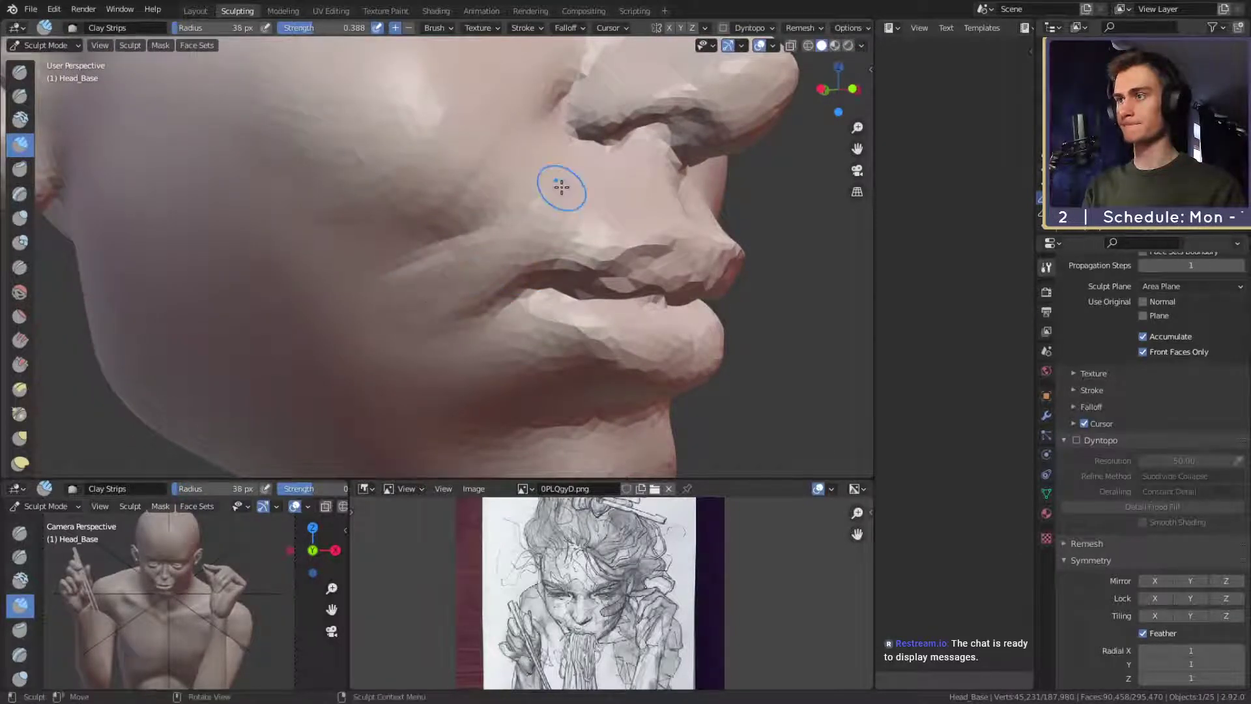
click(521, 274)
key(f)
click(506, 248)
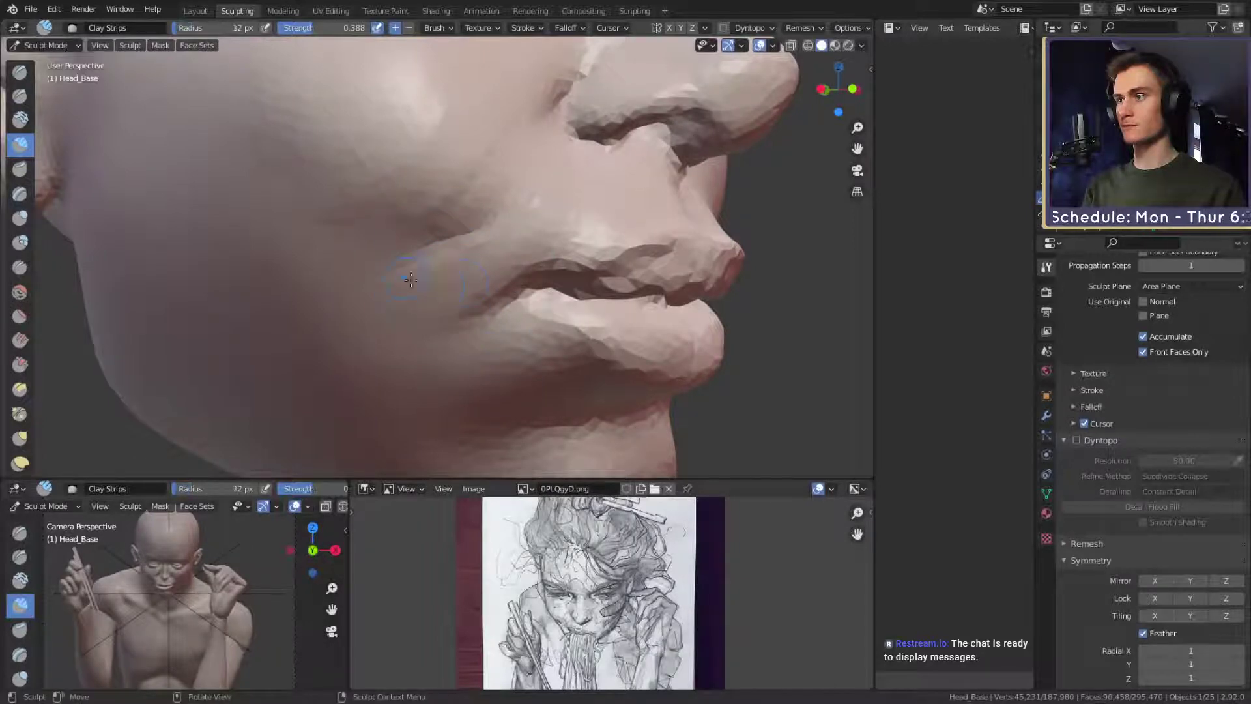
drag(435, 291, 421, 299)
key(f)
click(540, 240)
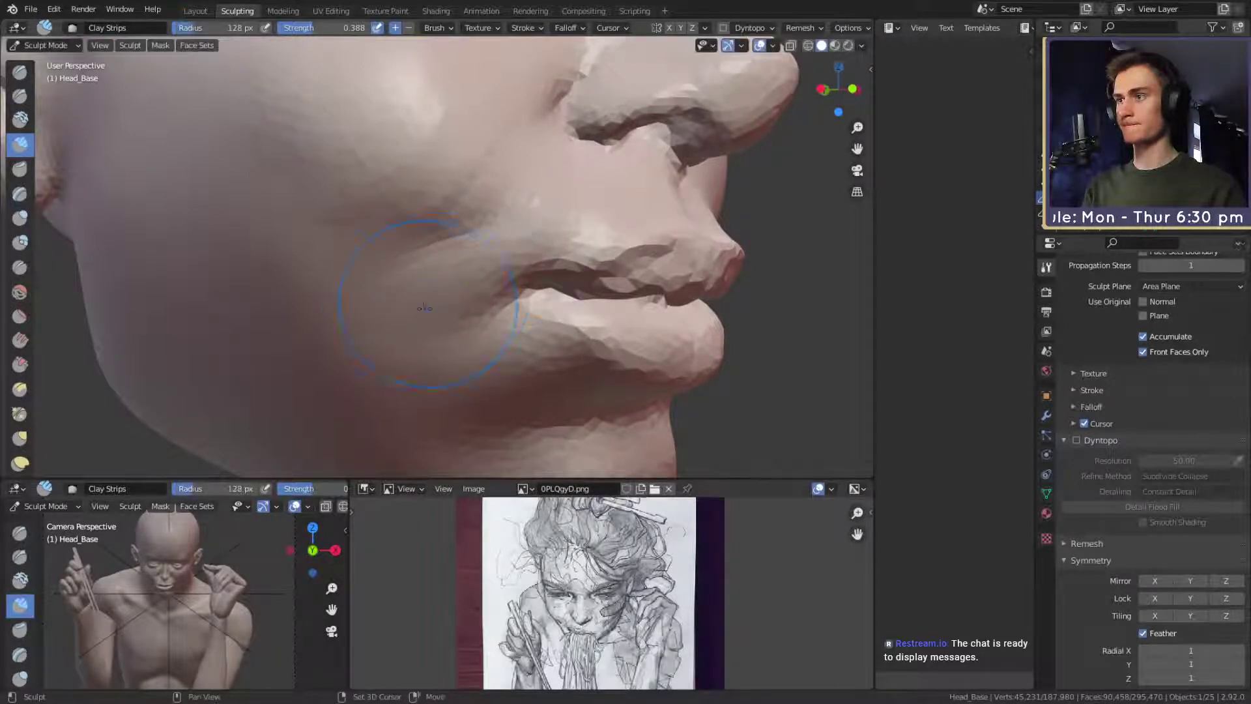
Work the cheek beside the mouth corner on the opposite side of the face with Clay Strips at a 53 px radius.
ctrl+middle_drag(575, 162, 579, 261)
mouse_move(580, 261)
middle_down()
mouse_move(456, 264)
mouse_move(512, 264)
middle_up()
ctrl+middle_drag(511, 264, 469, 282)
ctrl+alt+drag(469, 282, 479, 251)
mouse_move(479, 251)
alt+mouse_down()
mouse_move(459, 246)
mouse_move(452, 274)
mouse_move(460, 256)
mouse_move(439, 251)
alt+mouse_up()
key(f)
click(455, 244)
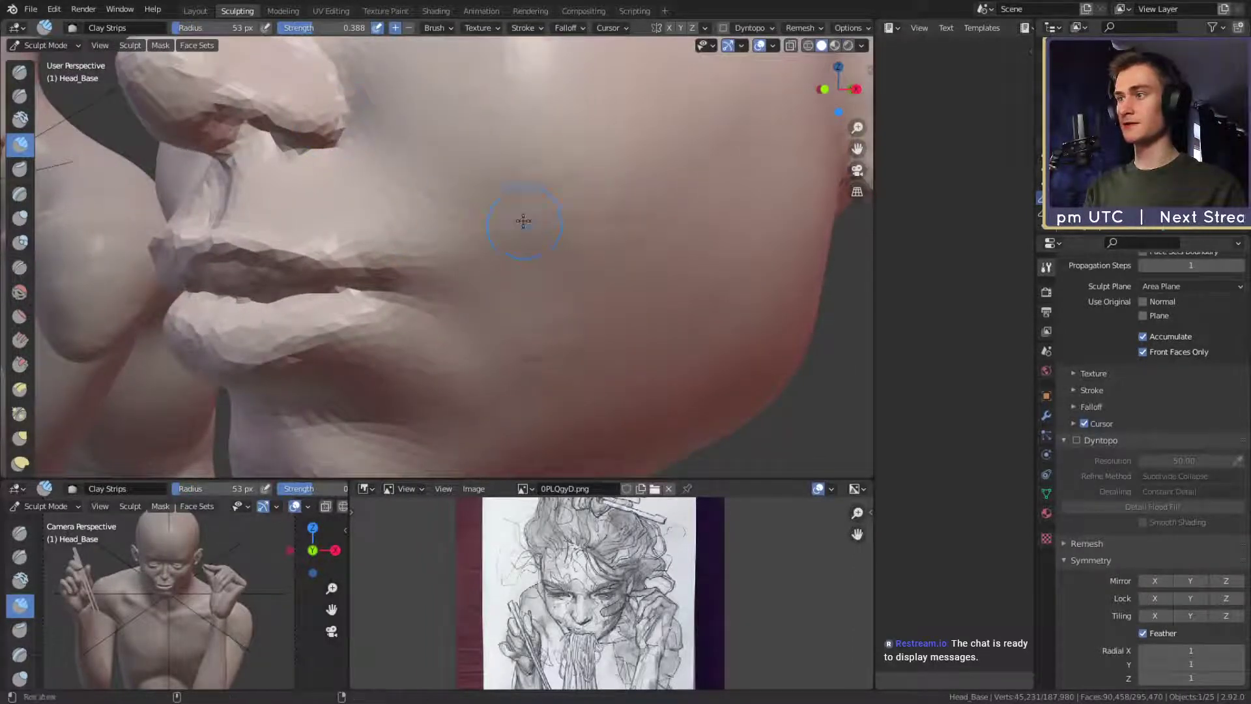
alt+drag(522, 221, 558, 248)
mouse_move(581, 170)
ctrl+alt+mouse_down()
mouse_move(549, 275)
mouse_move(519, 287)
ctrl+alt+mouse_up()
ctrl+alt+drag(519, 287, 505, 234)
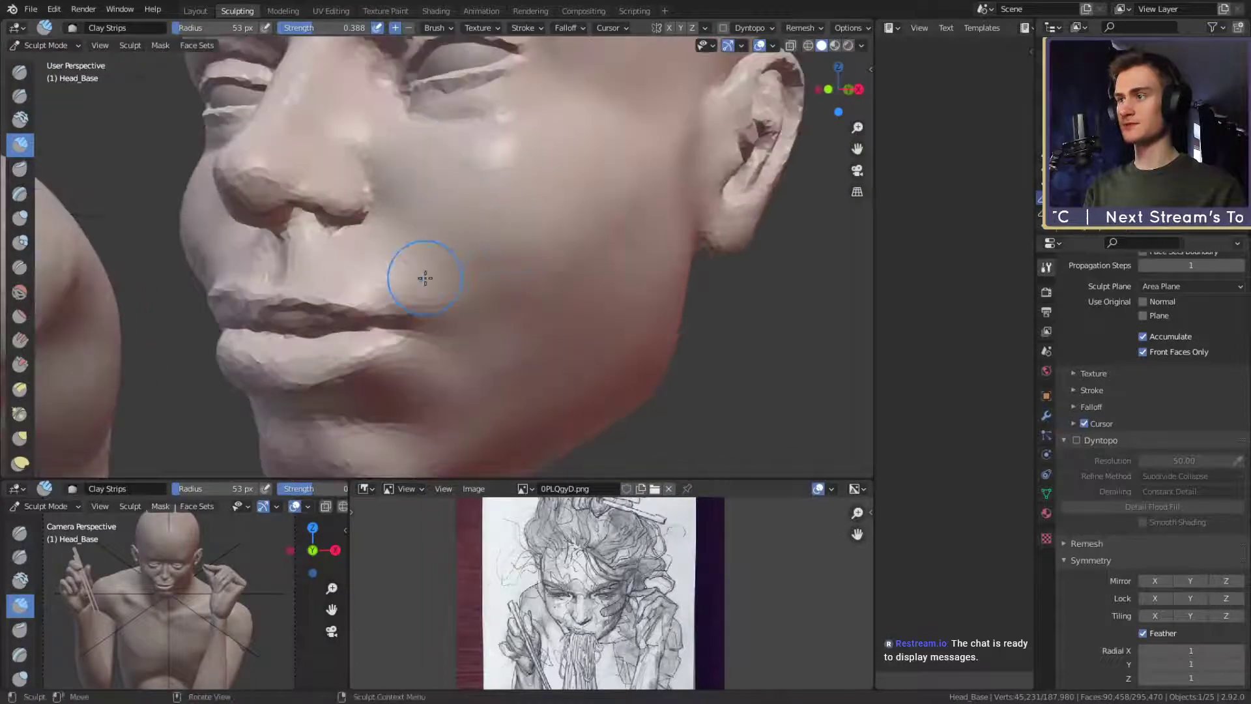
Add finer Clay Strips strokes above the opposite mouth corner at a 30 px radius.
key(f)
click(406, 282)
alt+drag(413, 282, 458, 277)
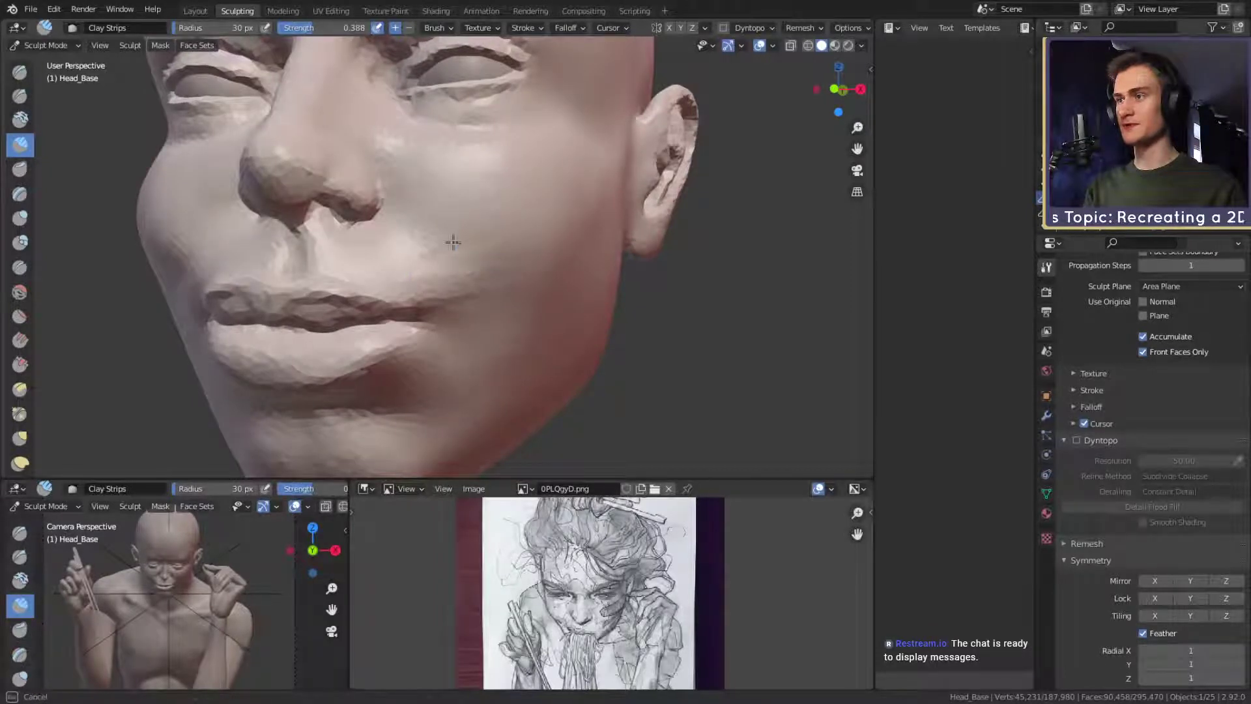
Build up the area between nostril and mouth corner with Clay Strips at 47 px and smooth the cheek at 137 px.
scroll(482, 241, up, 1)
middle_drag(489, 240, 469, 242)
key(f)
click(405, 272)
drag(402, 265, 399, 263)
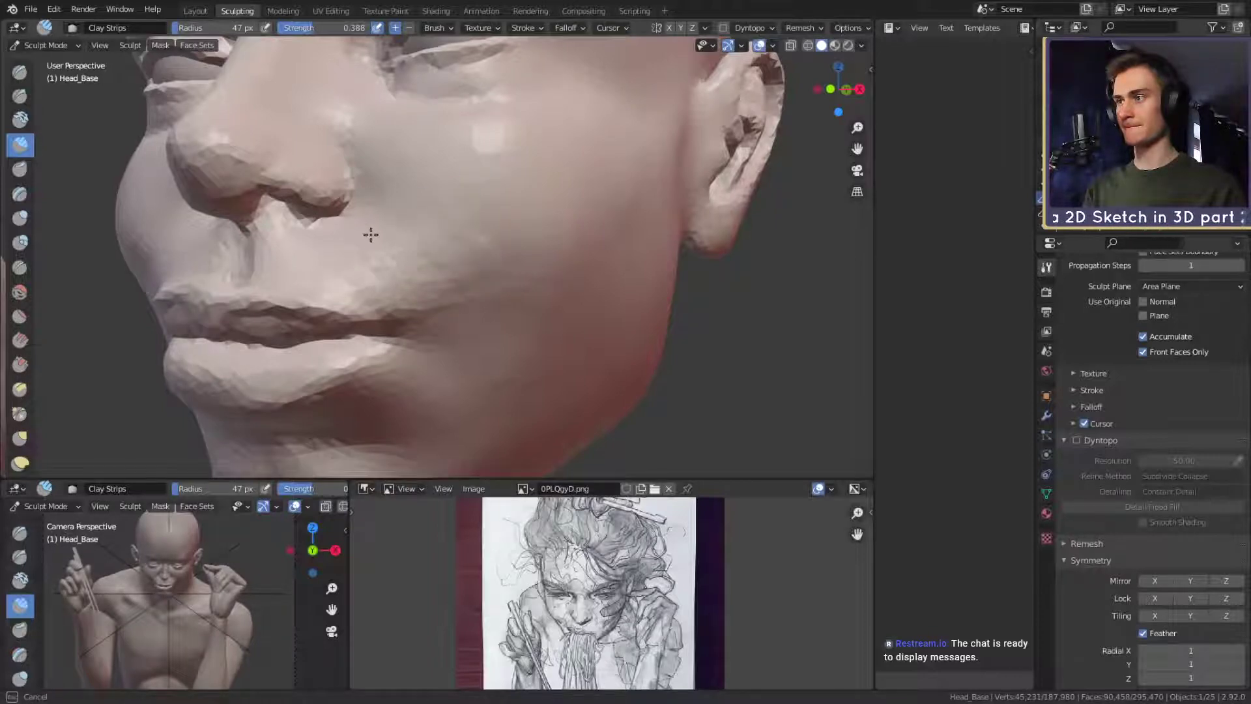
key(f)
click(427, 234)
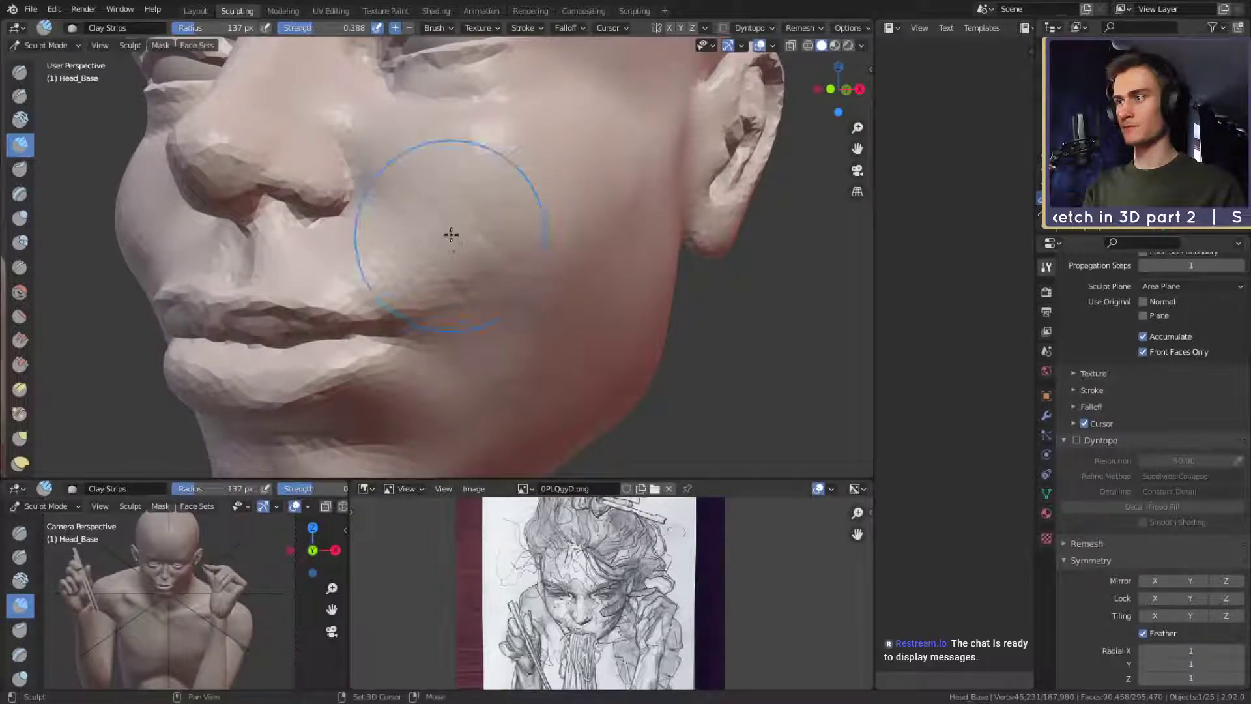
Sculpt the cheek beside the nostril with Clay Strips, reducing the radius from 55 px to 38 px and 29 px.
key(f)
mouse_move(449, 234)
shift+middle_down()
mouse_move(458, 256)
mouse_move(436, 241)
mouse_move(447, 268)
mouse_move(446, 246)
shift+middle_up()
click(417, 250)
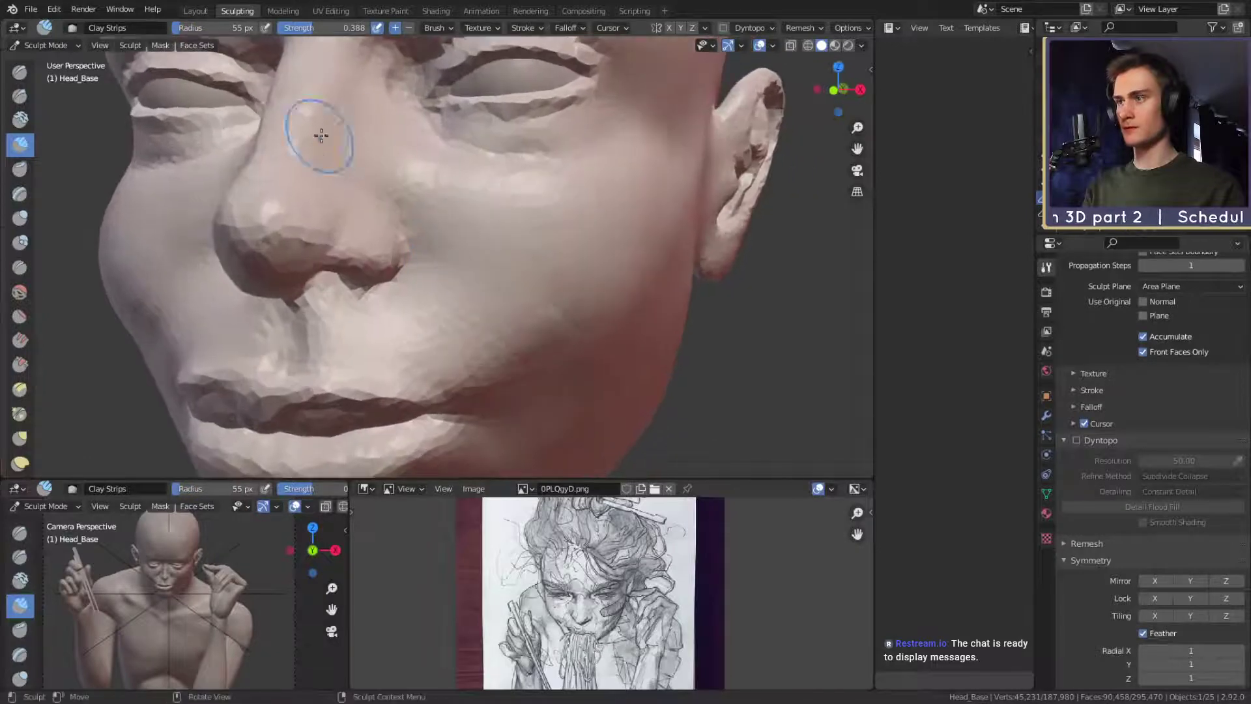
key(f)
click(423, 195)
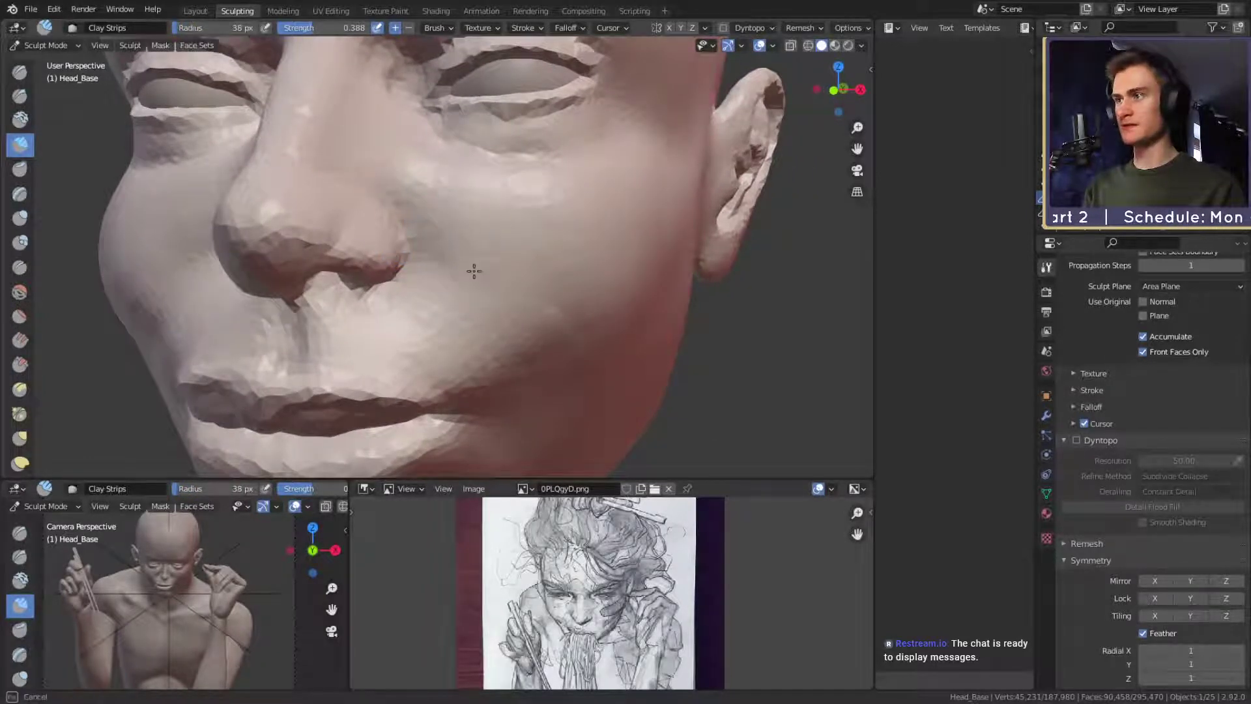
key(f)
click(437, 204)
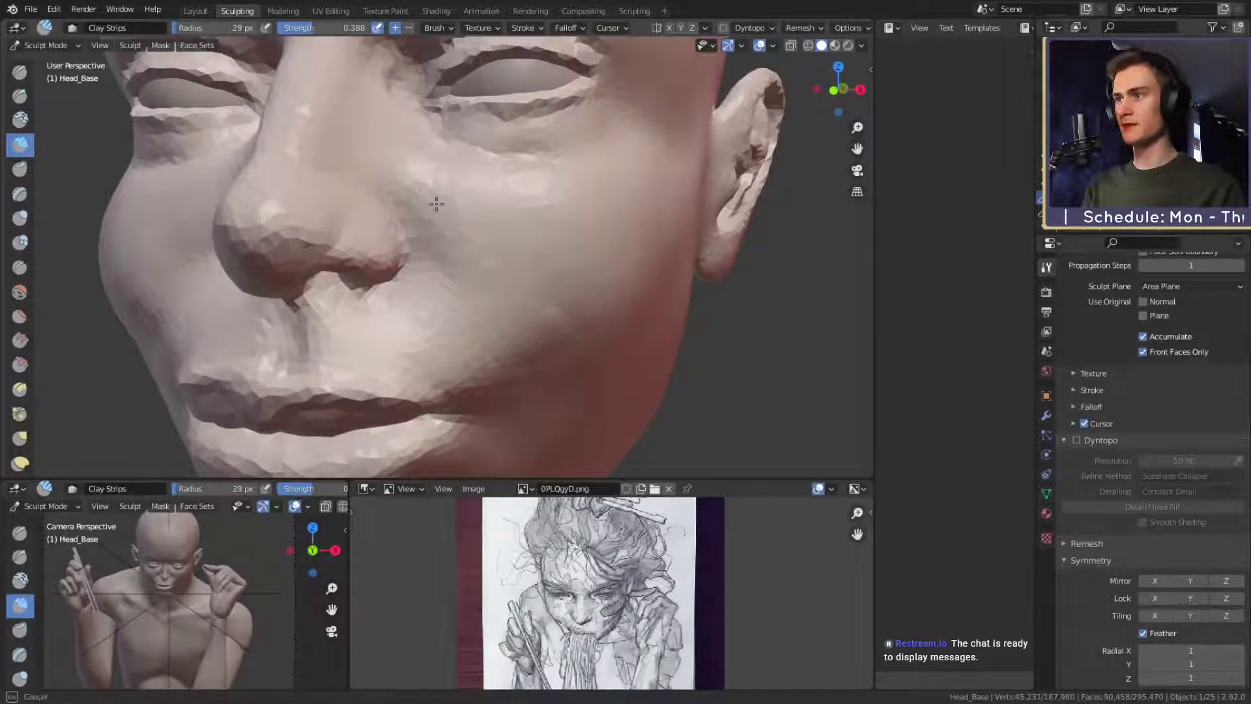
Define the fold beside the nostril with Clay Strips at 64 px and 29 px radii and smooth it at 105 px.
key(f)
click(480, 282)
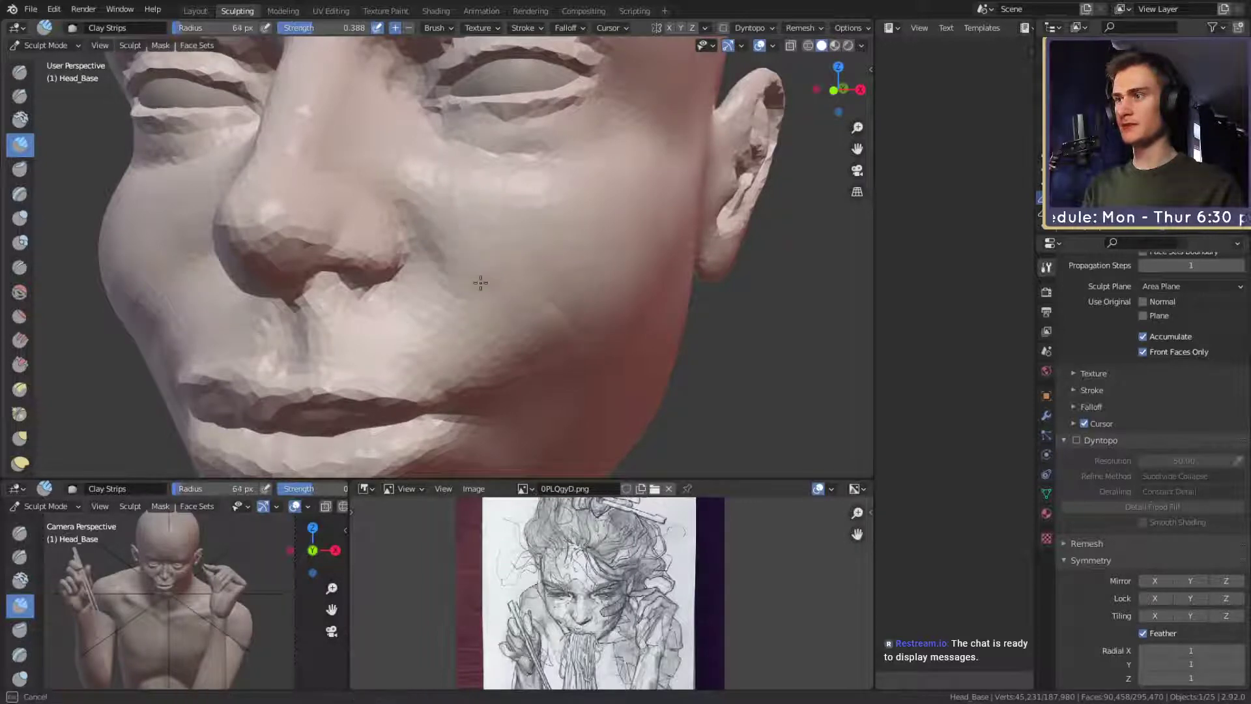
key(f)
click(411, 223)
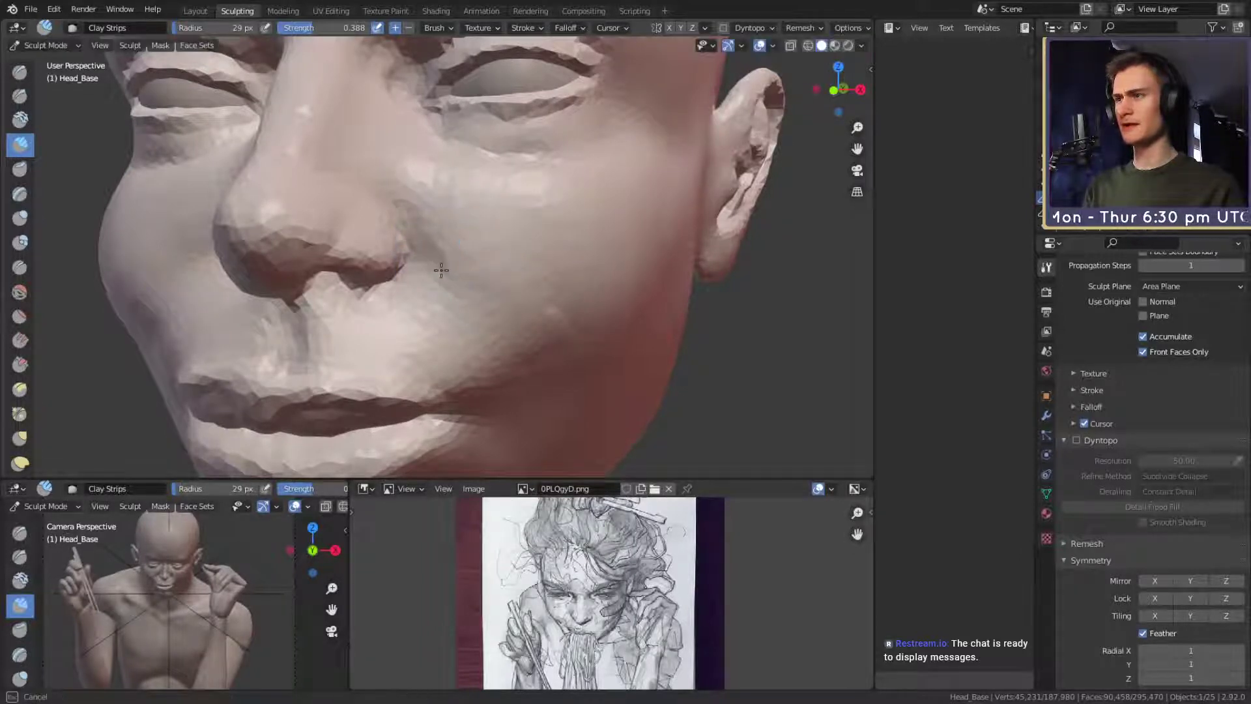
key(f)
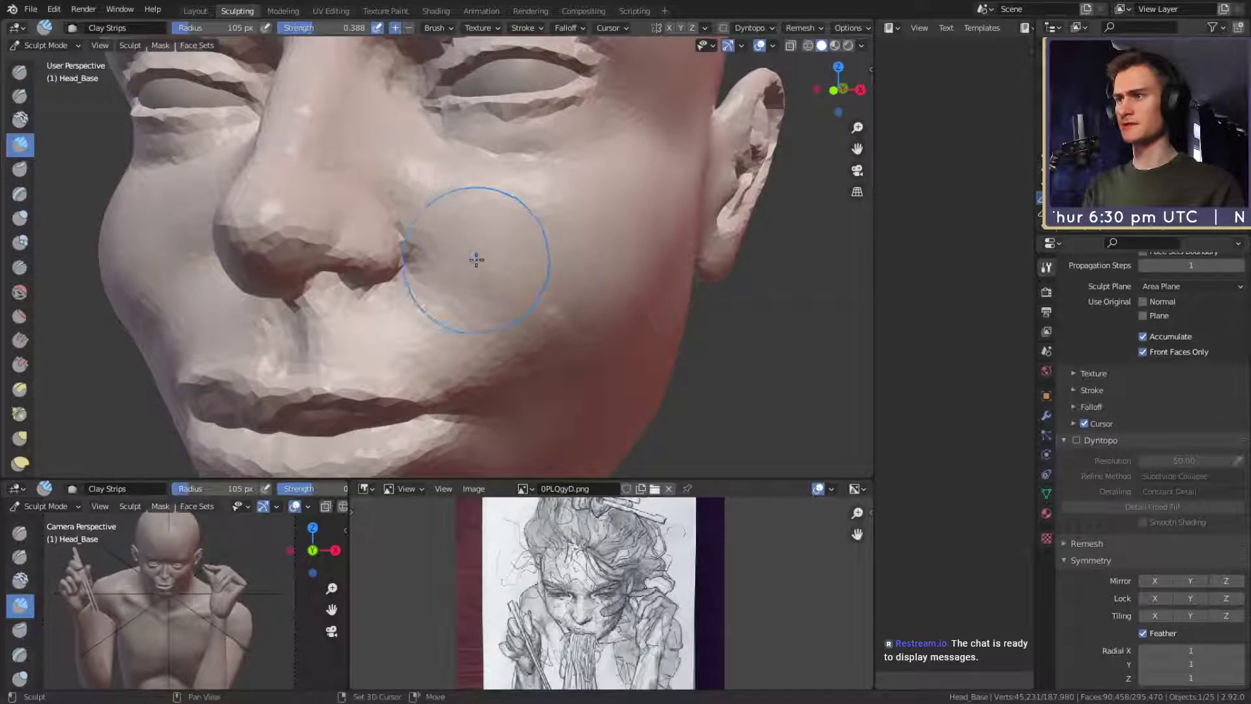
click(545, 315)
middle_drag(545, 315, 475, 257)
Add volume between the nostril and the upper lip with Clay Strips at 65 px and 47 px radii.
key(f)
click(424, 275)
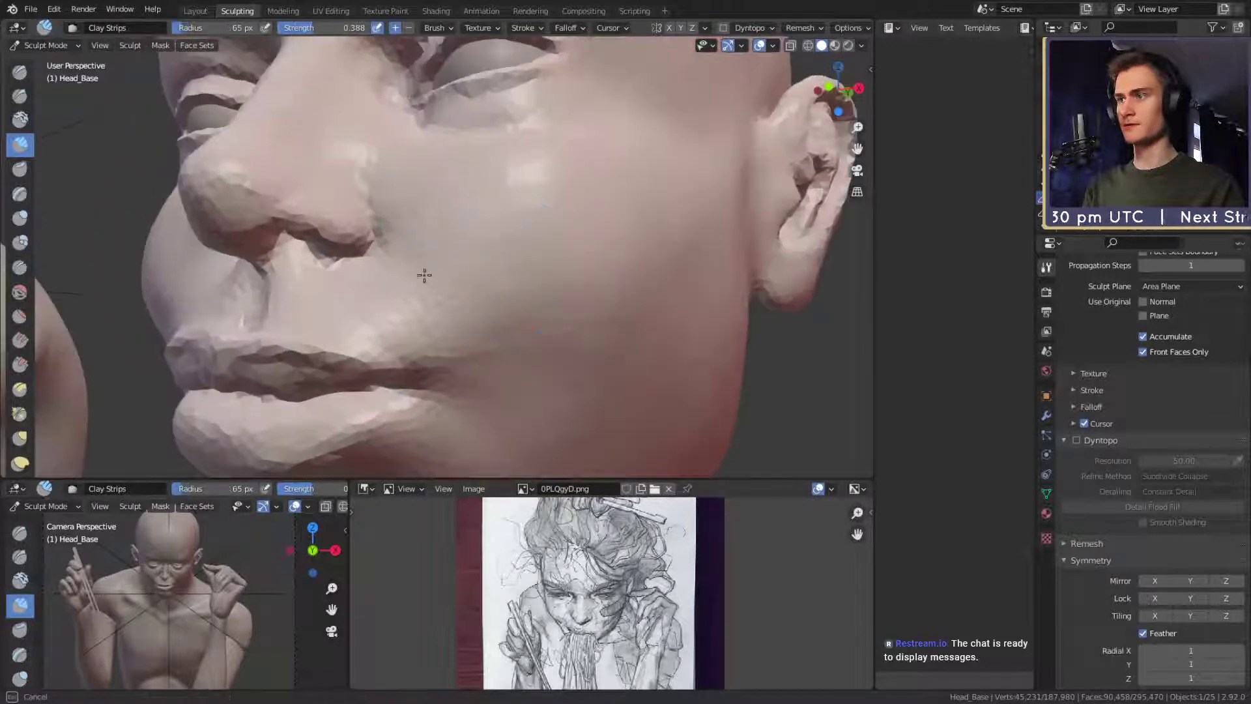
drag(383, 300, 368, 294)
key(f)
click(379, 302)
Build up the area between the upper lip and left cheek with Clay Strips at 47 px and 77 px and smooth it at 147 px.
middle_drag(384, 301, 422, 299)
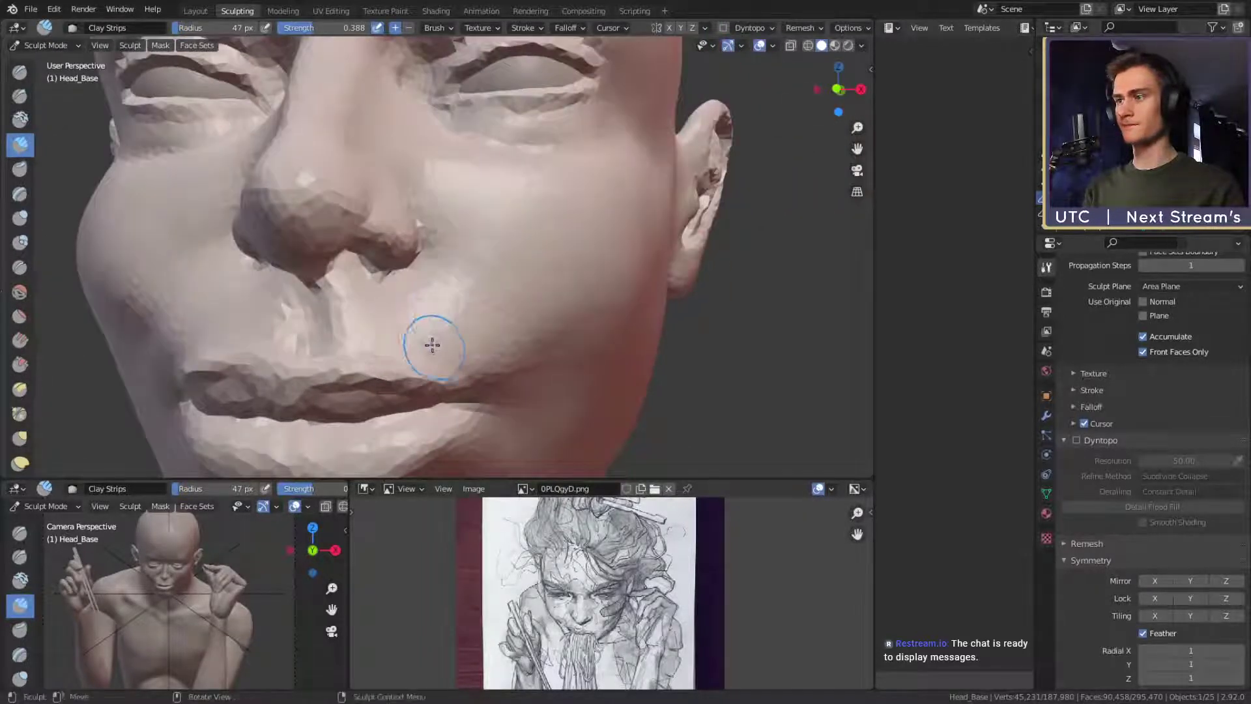
mouse_move(432, 345)
mouse_down()
mouse_move(426, 290)
mouse_move(451, 262)
mouse_up()
mouse_move(486, 341)
mouse_down()
mouse_move(529, 301)
mouse_move(577, 320)
mouse_up()
key(f)
click(559, 299)
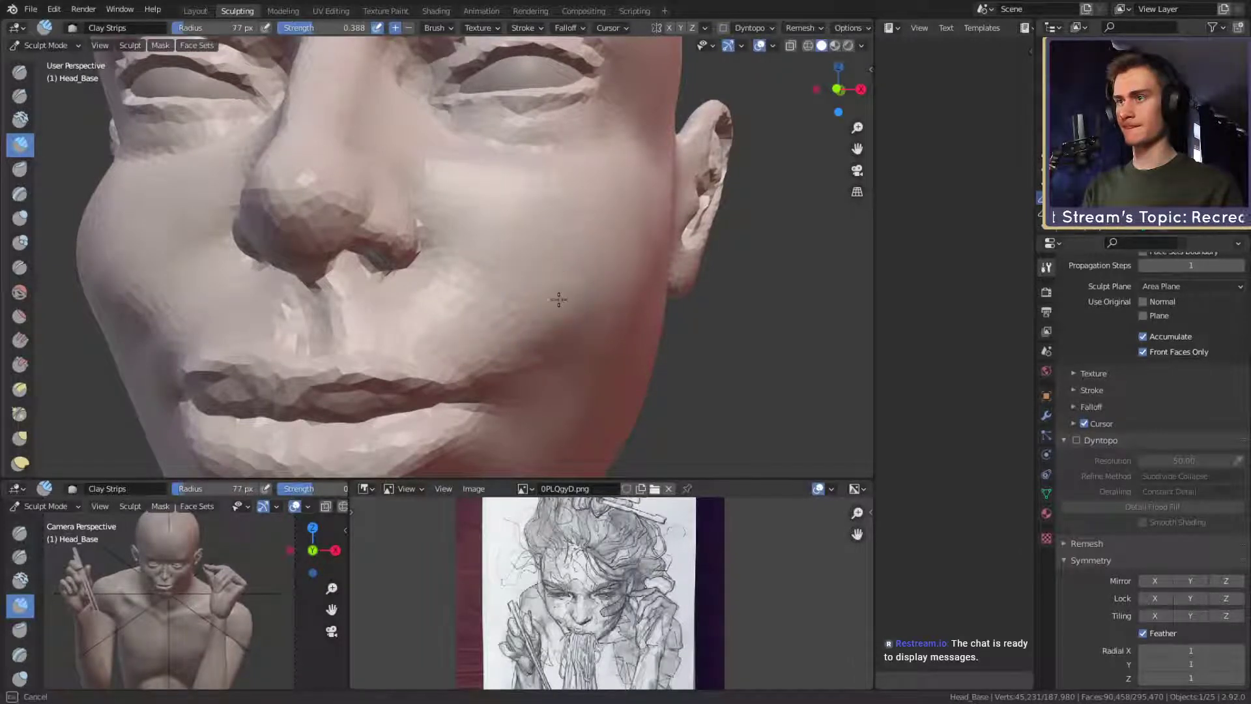
drag(449, 311, 461, 308)
key(f)
click(508, 291)
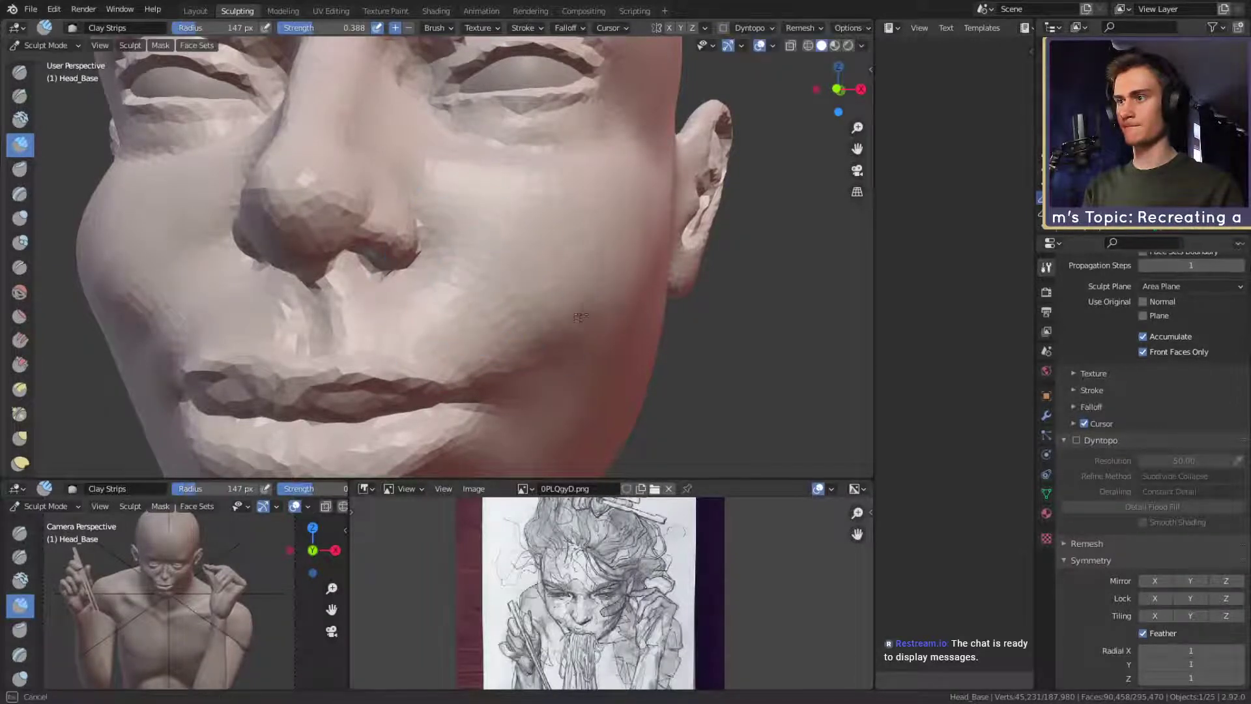
Extend the crease at the character's left mouth corner with Clay Strips at a 33 px radius.
scroll(581, 230, down, 5)
mouse_move(548, 247)
middle_down()
mouse_move(553, 286)
mouse_move(545, 249)
mouse_move(488, 235)
middle_up()
mouse_move(479, 280)
ctrl+middle_down()
mouse_move(459, 236)
mouse_move(452, 265)
mouse_move(456, 241)
ctrl+middle_up()
key(f)
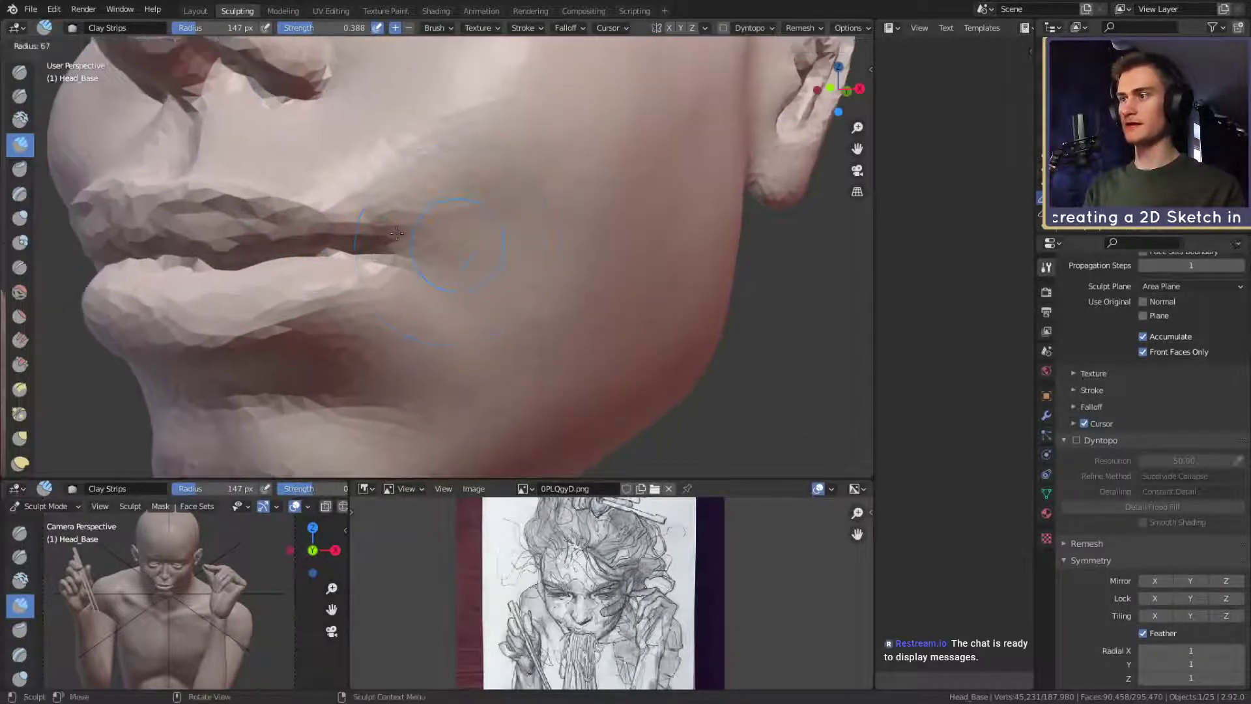
click(450, 228)
key(f)
click(435, 238)
drag(411, 261, 459, 239)
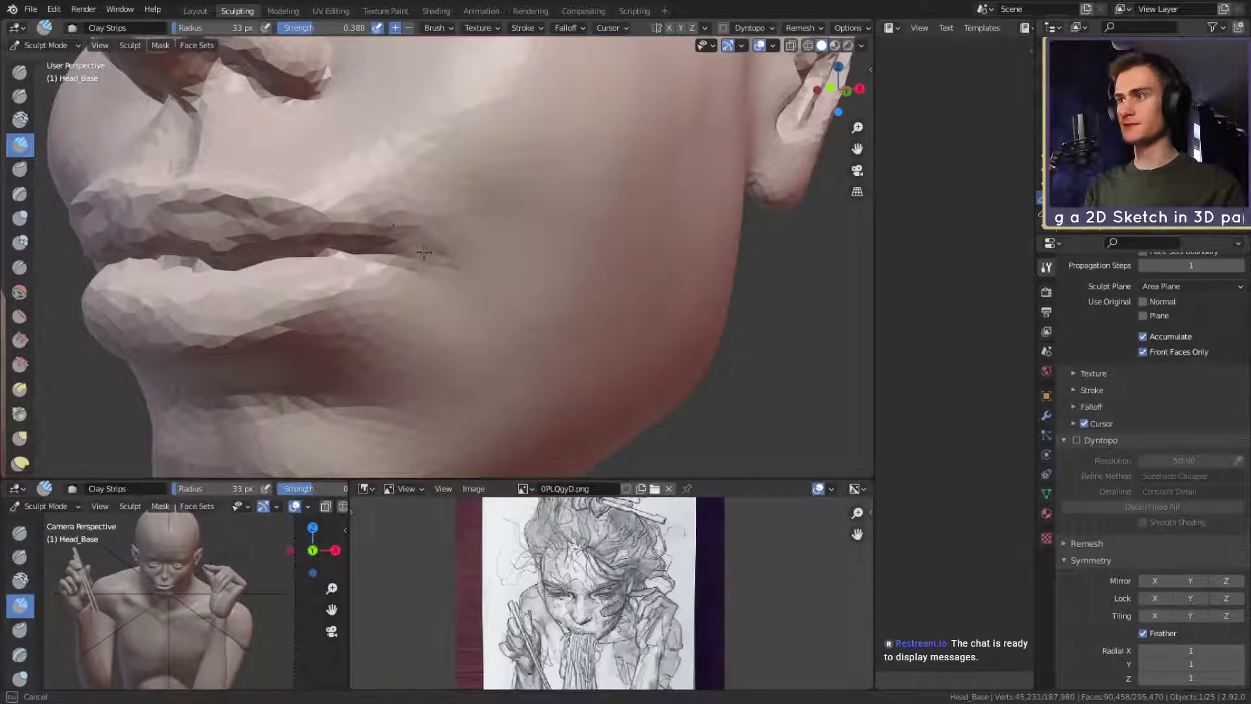
Add volume around the left mouth corner with Clay Strips at 42 px and 57 px and blend it at 140 px.
key(f)
click(449, 257)
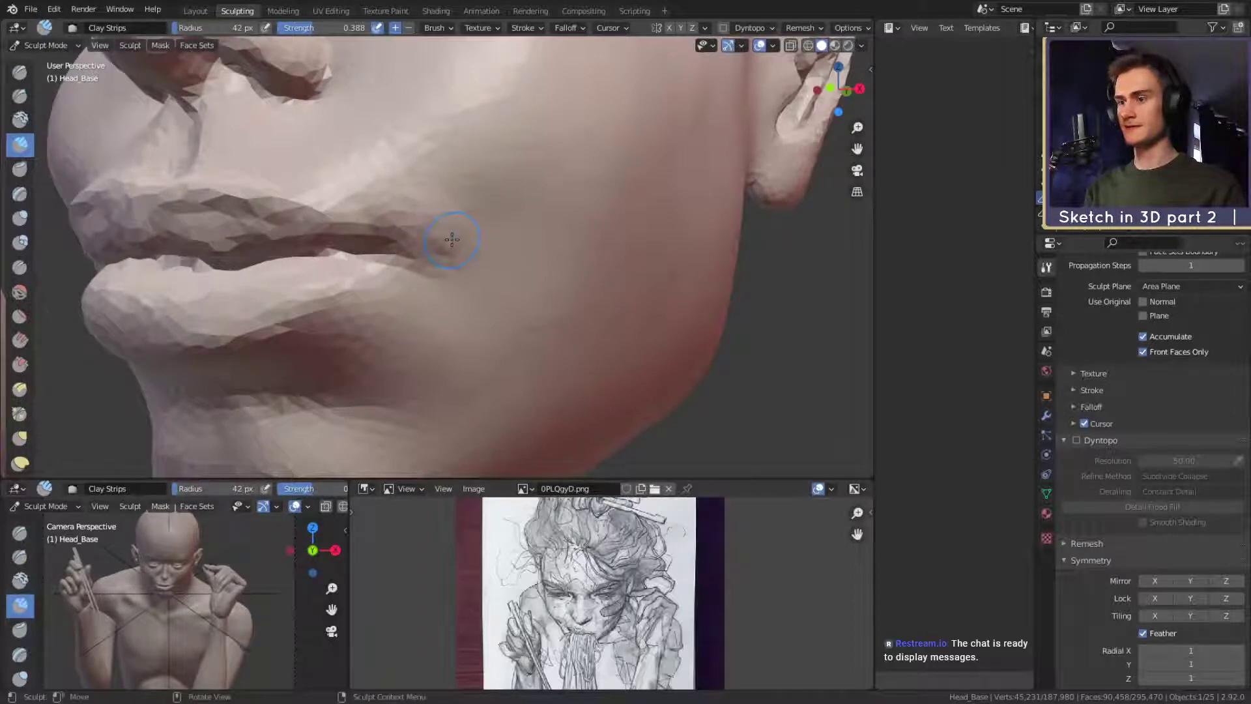
key(f)
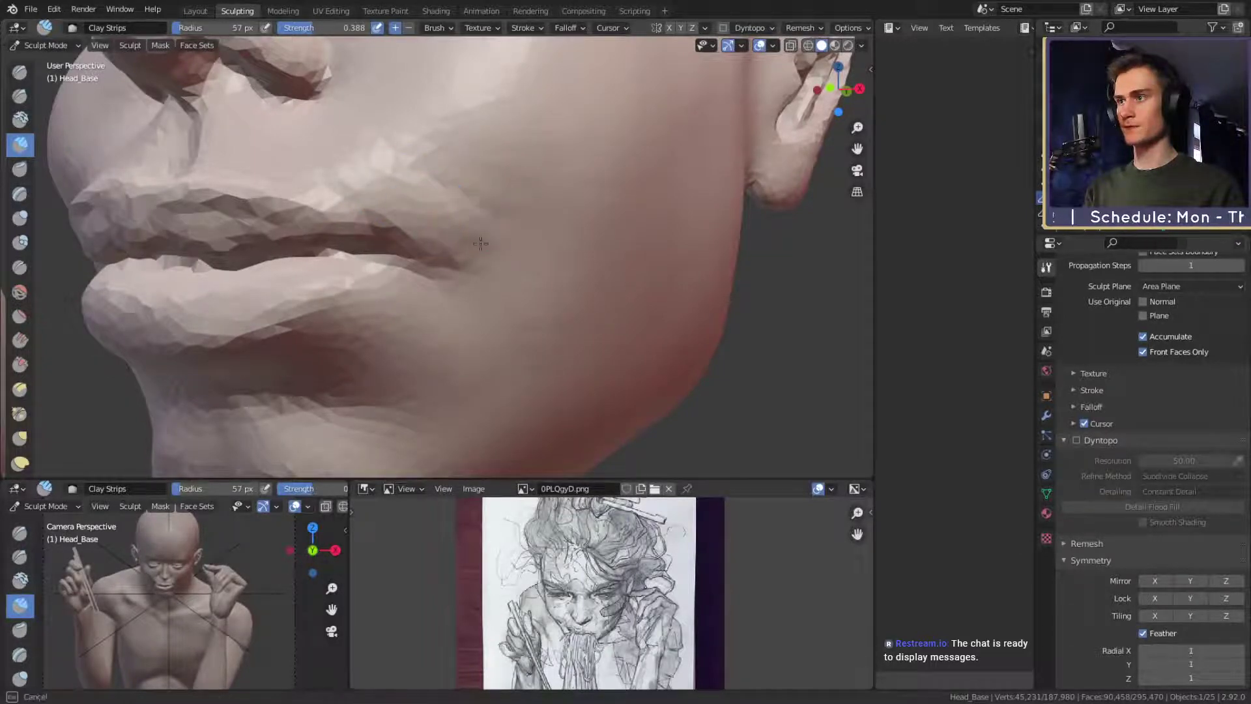
click(521, 248)
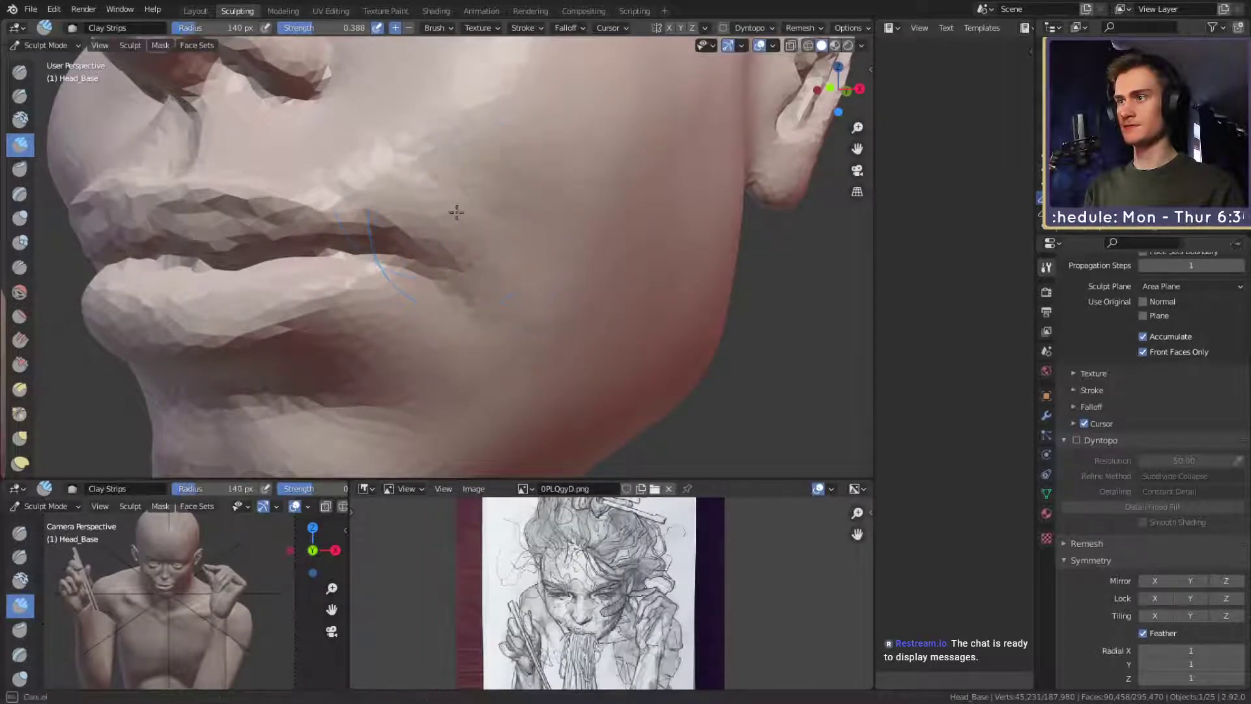
Shape the area below the character's right mouth corner with Clay Strips at a 57 px radius.
middle_drag(526, 227, 314, 138)
scroll(550, 283, down, 4)
scroll(556, 230, down, 2)
scroll(556, 230, up, 8)
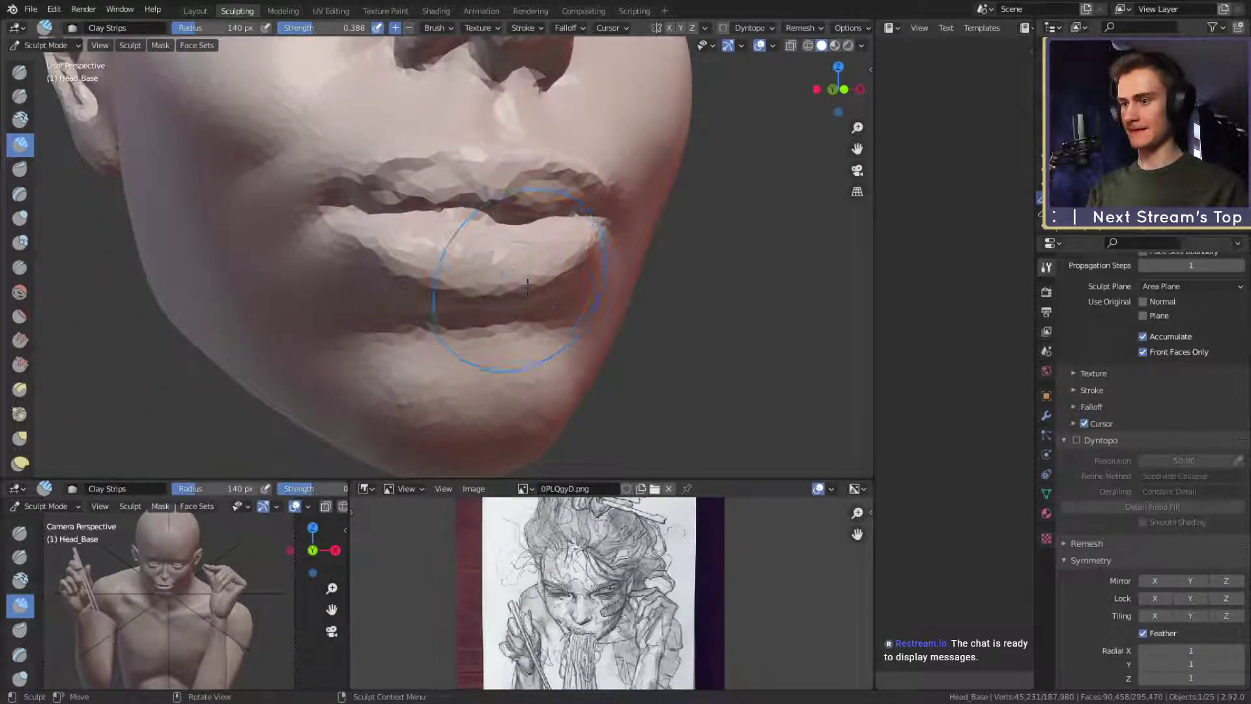
alt+shift+drag(497, 335, 540, 241)
key(f)
click(422, 207)
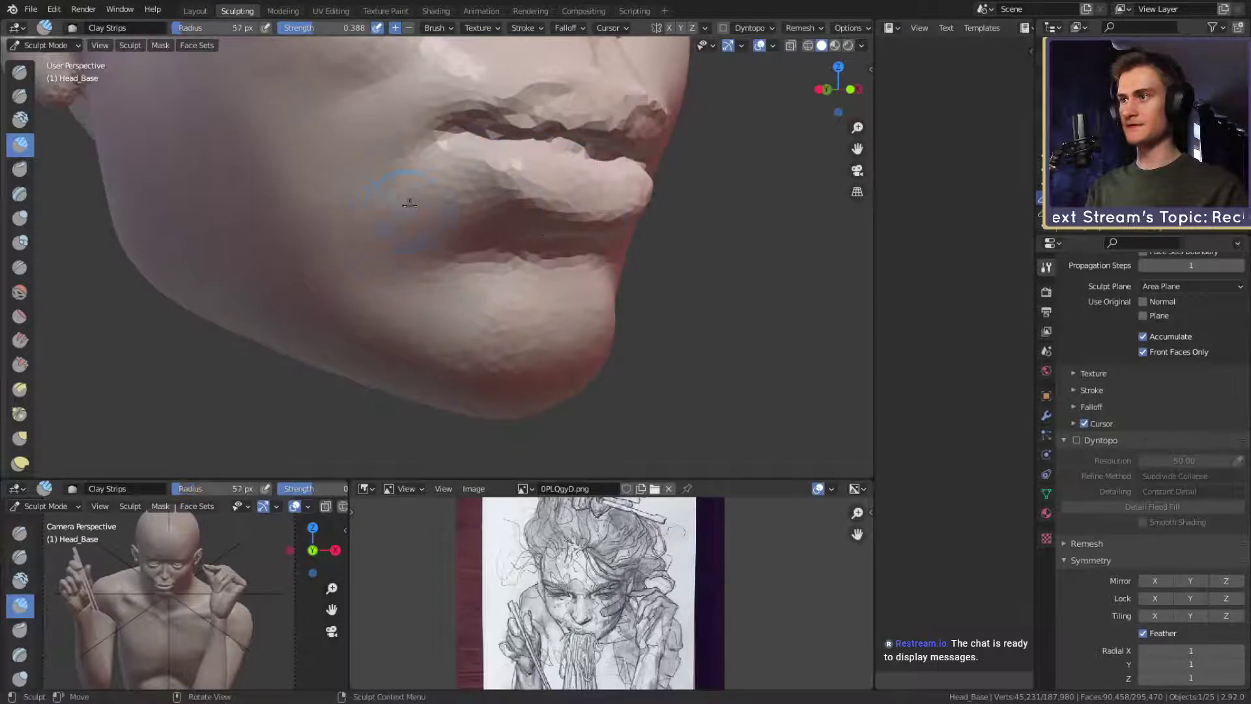
alt+shift+drag(489, 205, 532, 252)
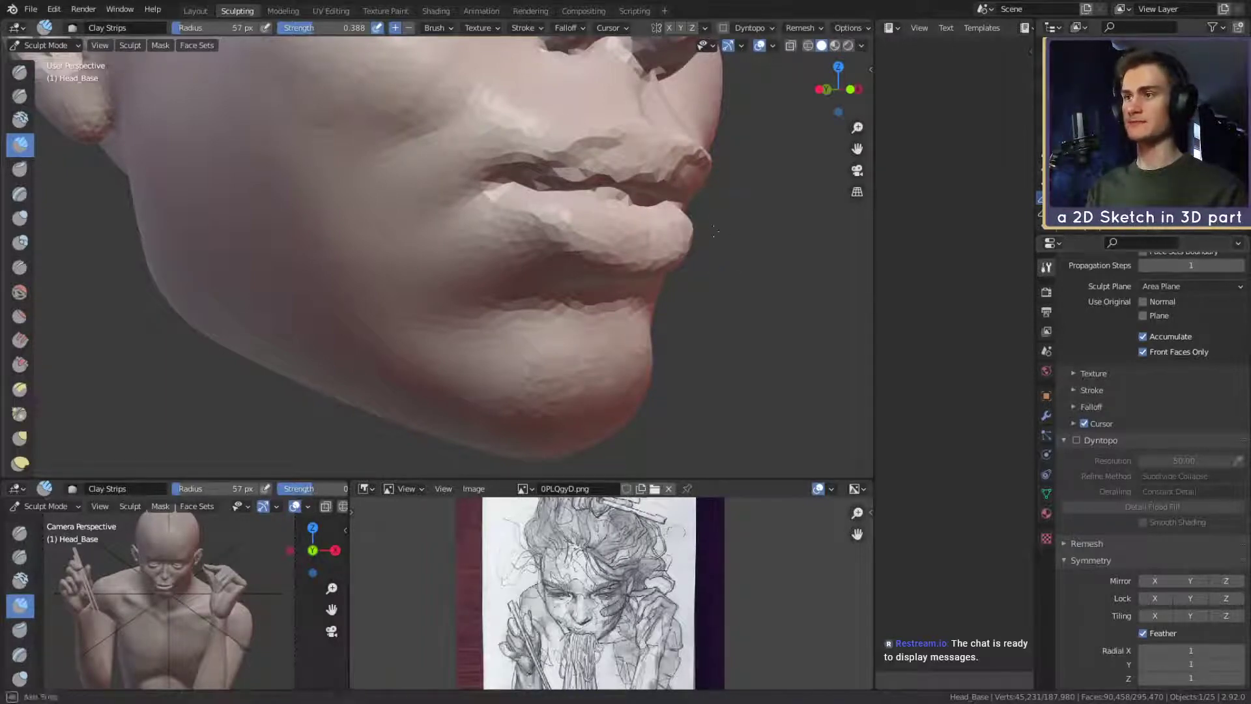
Fill the hollow below the left end of the lower lip with Clay Strips at 44 px and smooth it at 90 px.
middle_drag(670, 227, 538, 237)
key(f)
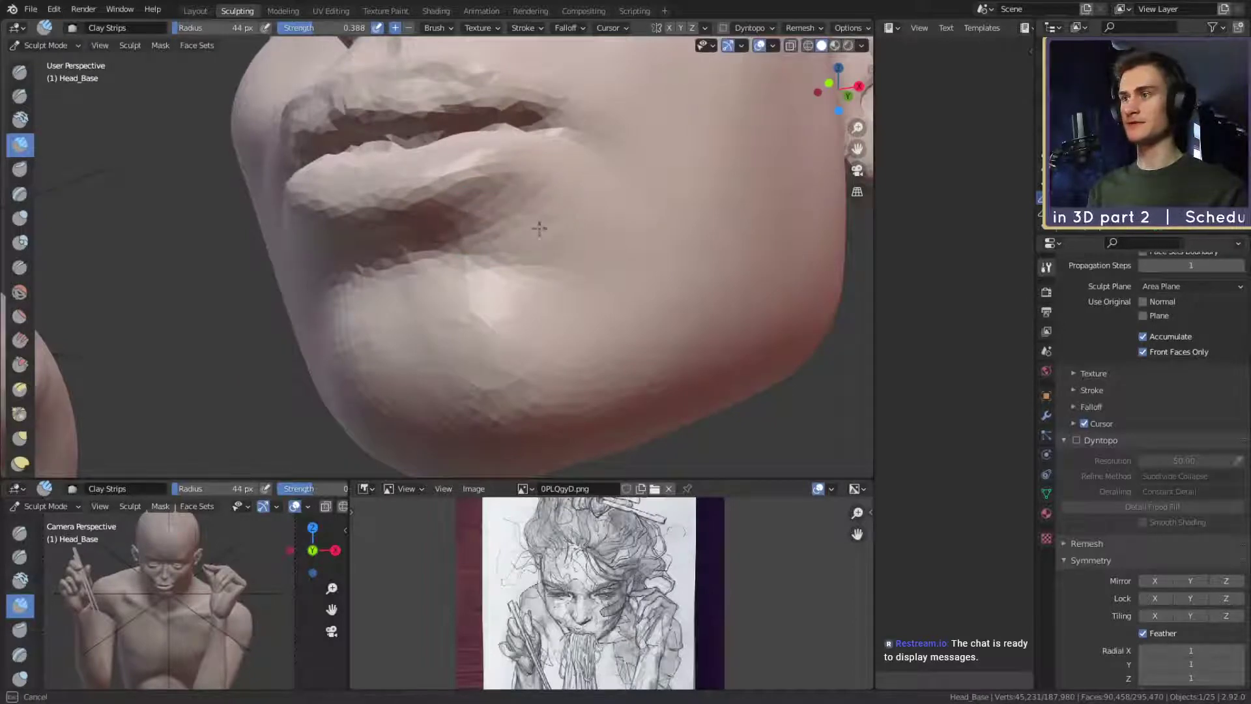
drag(565, 205, 520, 201)
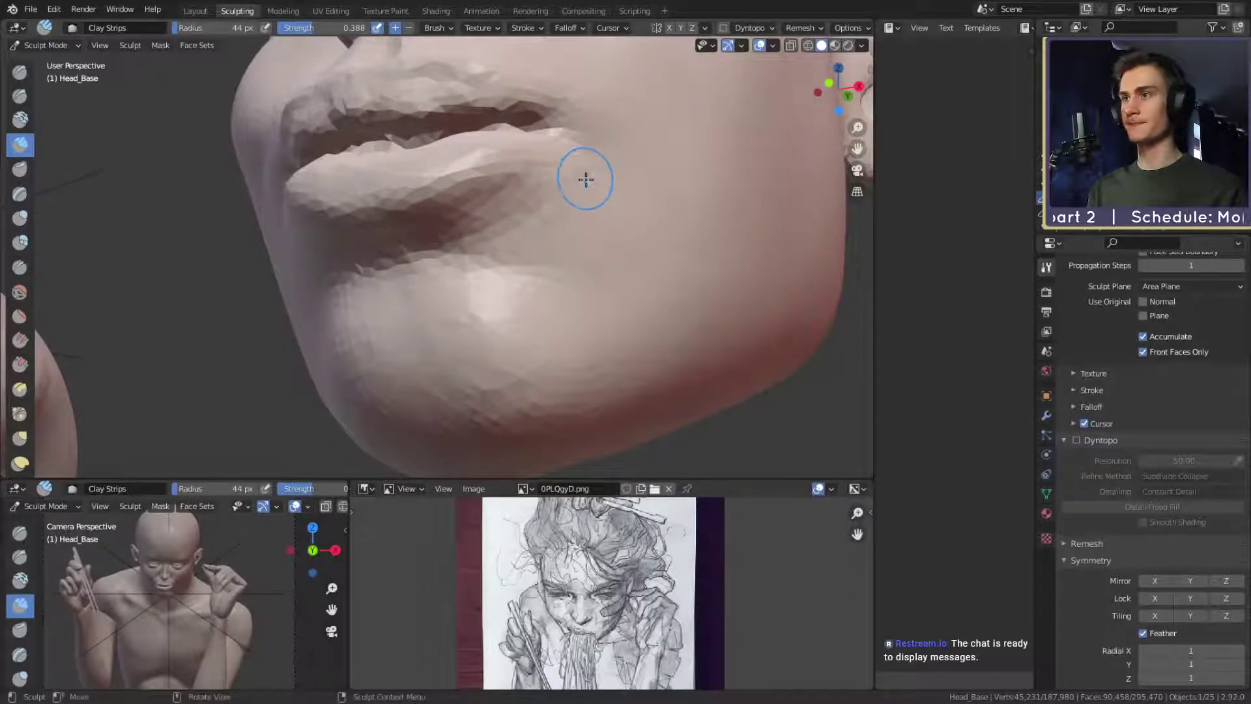
mouse_move(586, 178)
middle_down()
mouse_move(632, 188)
mouse_move(586, 202)
middle_up()
key(f)
click(549, 235)
shift+drag(491, 237, 505, 224)
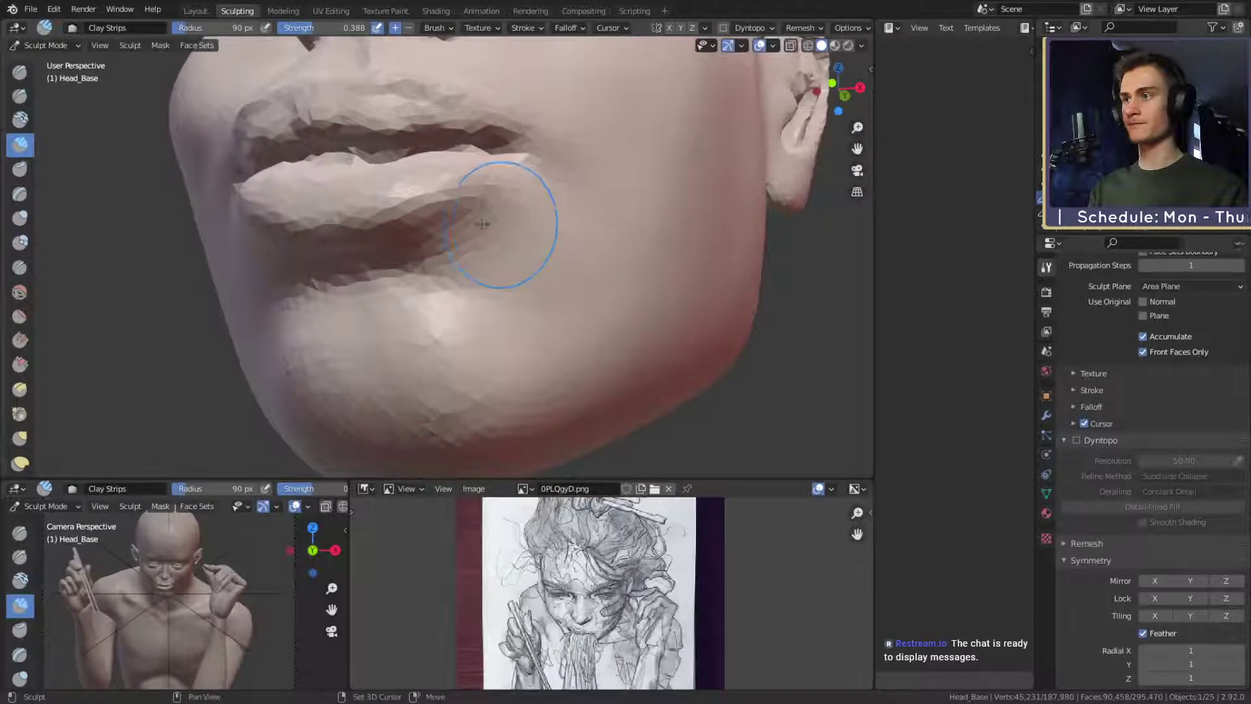
Sculpt the area below the right end of the lower lip with Clay Strips at 51 px and 43 px radii.
middle_drag(506, 223, 567, 227)
key(f)
click(498, 251)
key(f)
click(510, 250)
alt+drag(534, 253, 502, 303)
alt+drag(495, 293, 507, 255)
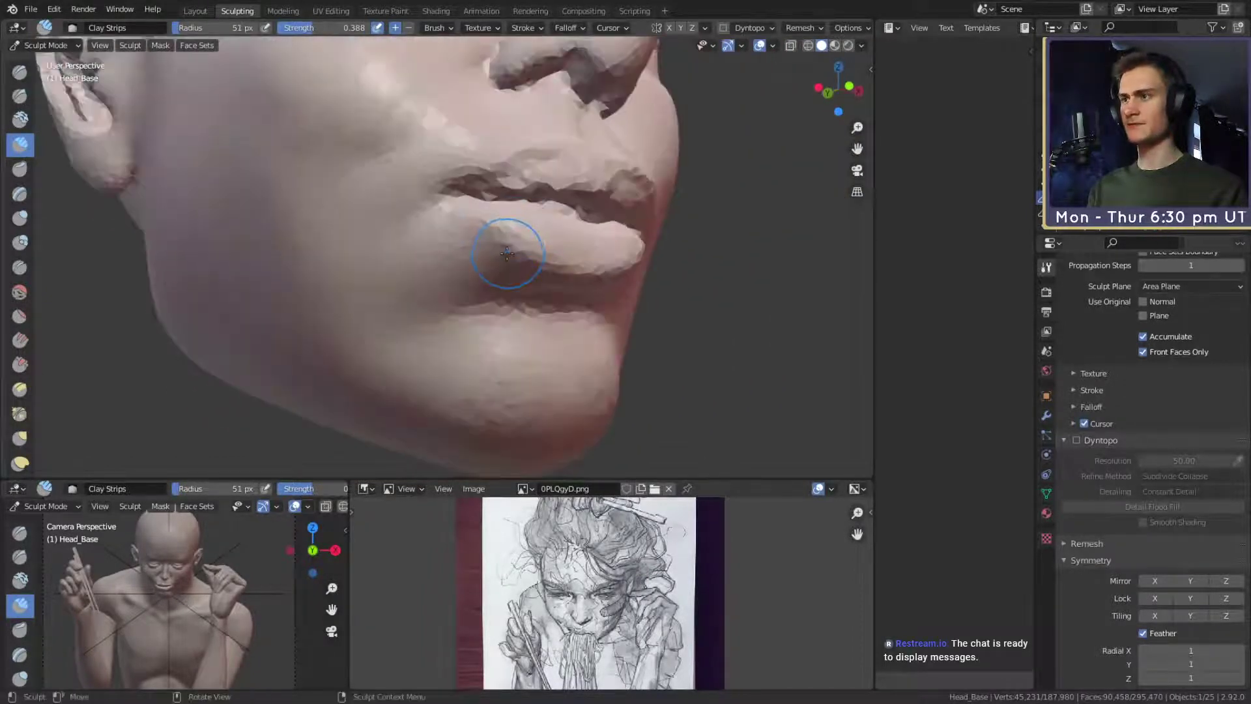
key(f)
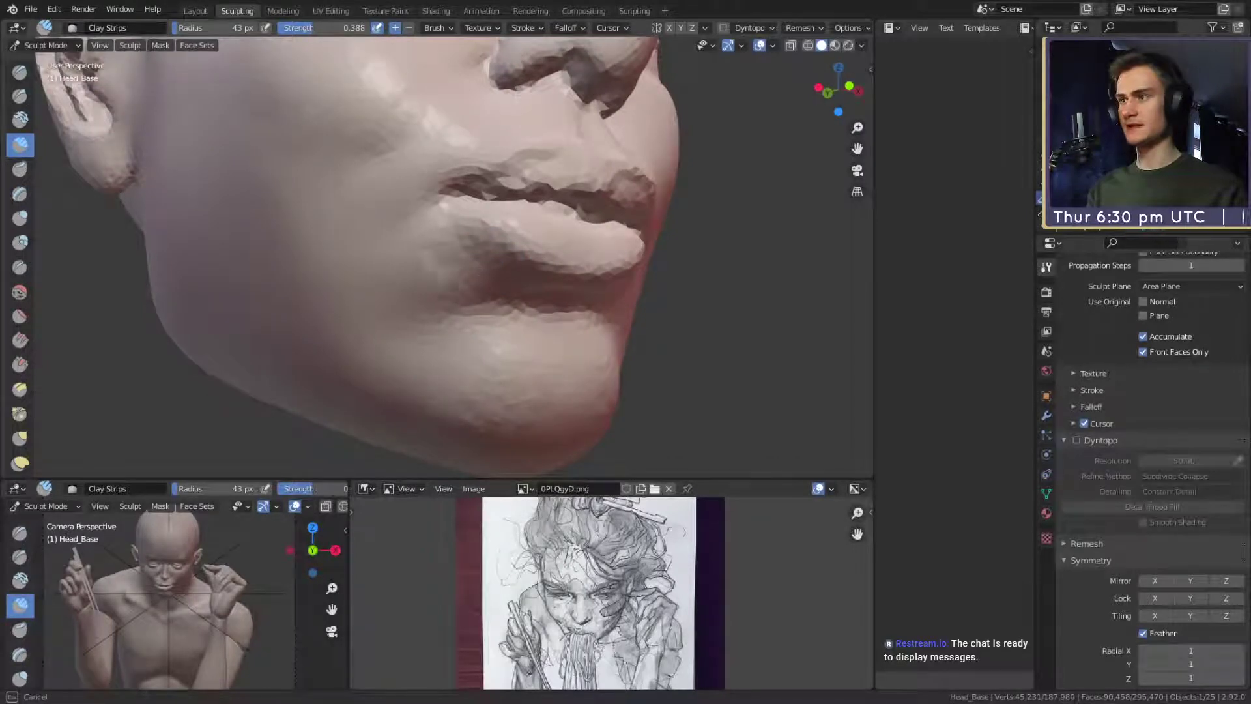
key(f)
mouse_move(418, 272)
mouse_down()
mouse_move(397, 280)
mouse_move(482, 248)
mouse_move(518, 281)
mouse_up()
click(423, 277)
Define the start of the fold beside the left nostril with Clay Strips at 26 px and 46 px radii.
mouse_move(518, 280)
alt+mouse_down()
mouse_move(574, 284)
mouse_move(450, 293)
mouse_move(514, 272)
mouse_move(448, 263)
alt+mouse_up()
mouse_move(448, 276)
ctrl+alt+mouse_down()
mouse_move(441, 243)
mouse_move(493, 297)
mouse_move(553, 227)
mouse_move(557, 314)
mouse_move(554, 301)
mouse_move(538, 322)
mouse_move(546, 265)
mouse_move(450, 277)
mouse_move(431, 246)
mouse_move(523, 249)
mouse_move(466, 243)
mouse_move(483, 287)
mouse_move(450, 254)
ctrl+alt+mouse_up()
key(f)
click(412, 246)
key(f)
click(505, 273)
key(f)
click(424, 245)
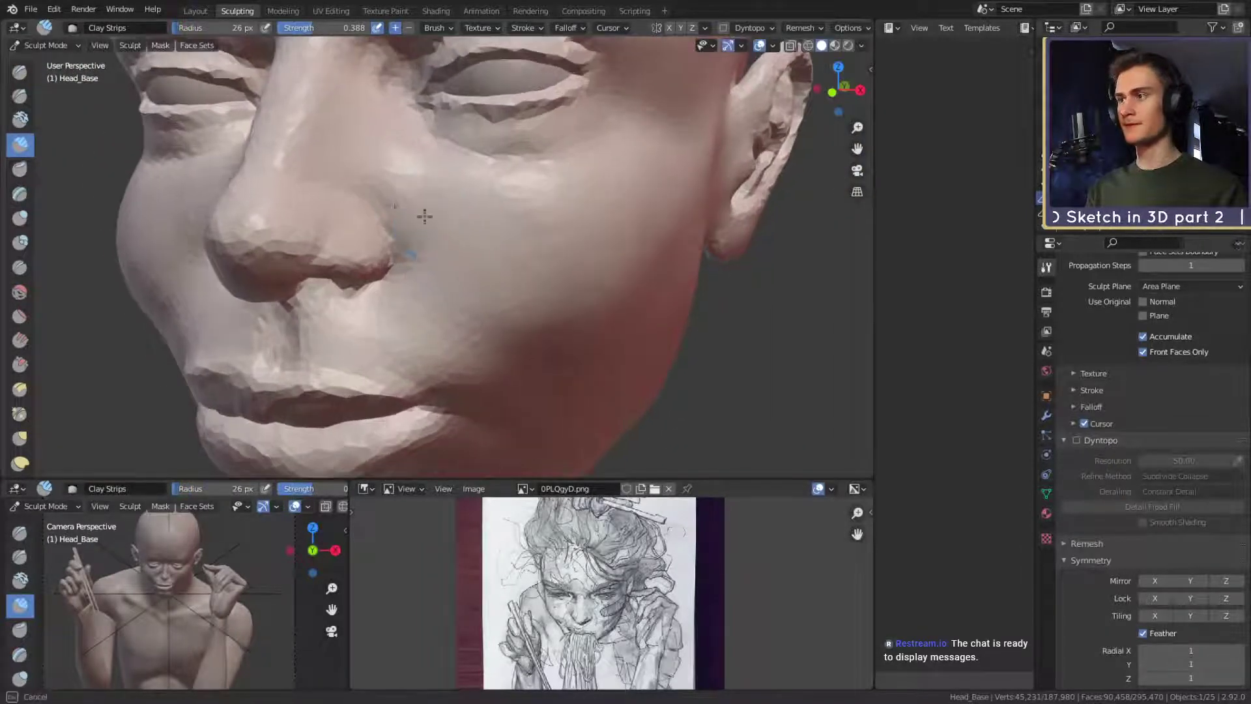
key(f)
click(405, 201)
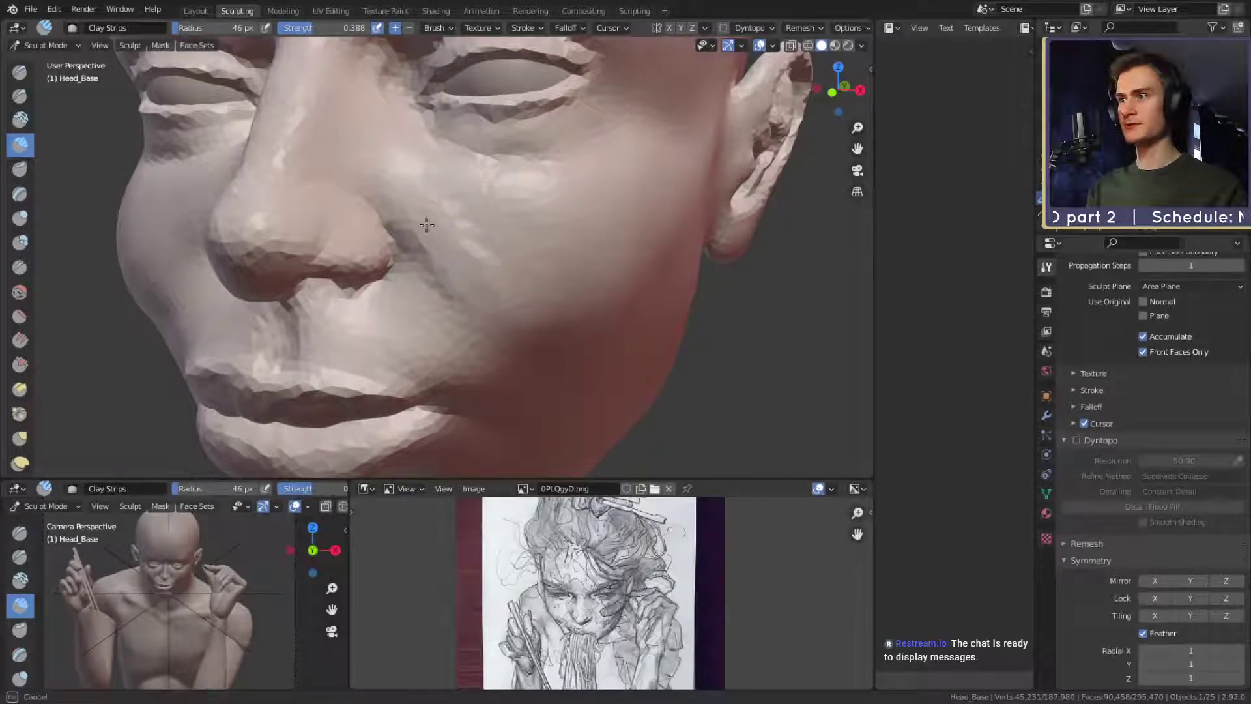
Build up the cheek next to the left nostril fold with Clay Strips at a 49 px radius.
mouse_move(527, 305)
alt+mouse_down()
mouse_move(507, 286)
mouse_move(481, 302)
alt+mouse_up()
key(f)
click(451, 238)
key(f)
click(457, 239)
drag(435, 220, 447, 201)
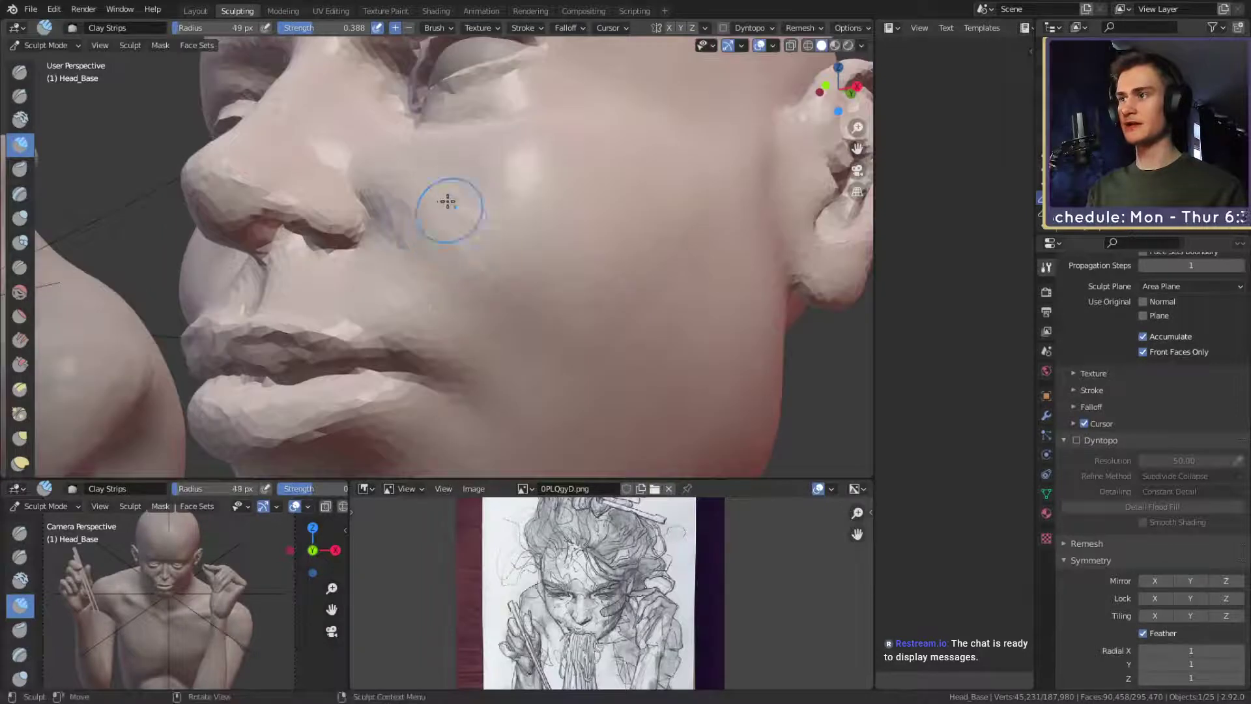
Sculpt the left nasolabial fold from the nostril down across the cheek with Clay Strips at a 40 px radius.
mouse_move(558, 291)
alt+mouse_down()
mouse_move(475, 238)
mouse_move(498, 277)
alt+mouse_up()
key(f)
mouse_move(521, 264)
alt+mouse_down()
mouse_move(502, 240)
mouse_move(523, 312)
mouse_move(510, 336)
alt+mouse_up()
mouse_move(465, 210)
mouse_down()
mouse_move(430, 193)
mouse_move(438, 202)
mouse_up()
key(f)
click(454, 196)
alt+drag(449, 202, 493, 266)
key(f)
key(f)
mouse_move(495, 253)
alt+mouse_down()
mouse_move(481, 241)
mouse_move(513, 270)
alt+mouse_up()
click(487, 241)
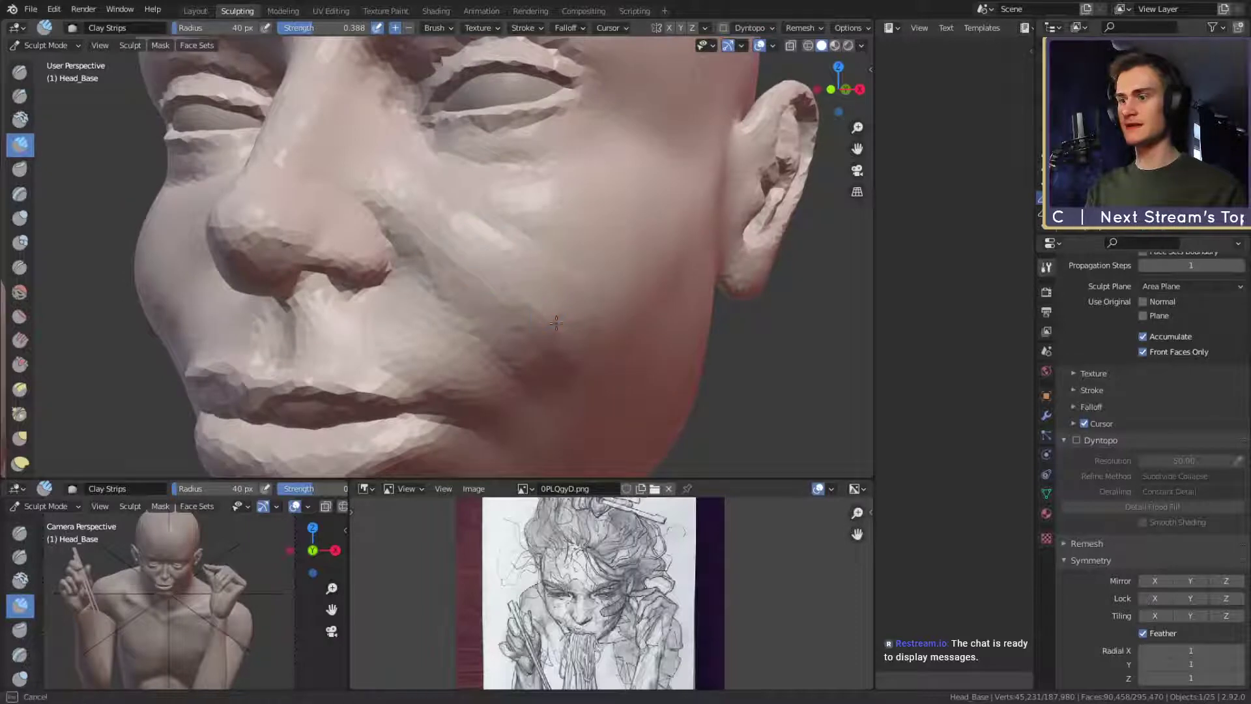
drag(556, 323, 560, 327)
Shape the cheek along the left nasolabial fold down past the mouth corner with Clay Strips at a 49 px radius.
middle_drag(517, 281, 506, 274)
key(f)
click(524, 273)
mouse_move(432, 226)
mouse_down()
mouse_move(547, 340)
mouse_move(531, 363)
mouse_up()
middle_drag(531, 363, 526, 293)
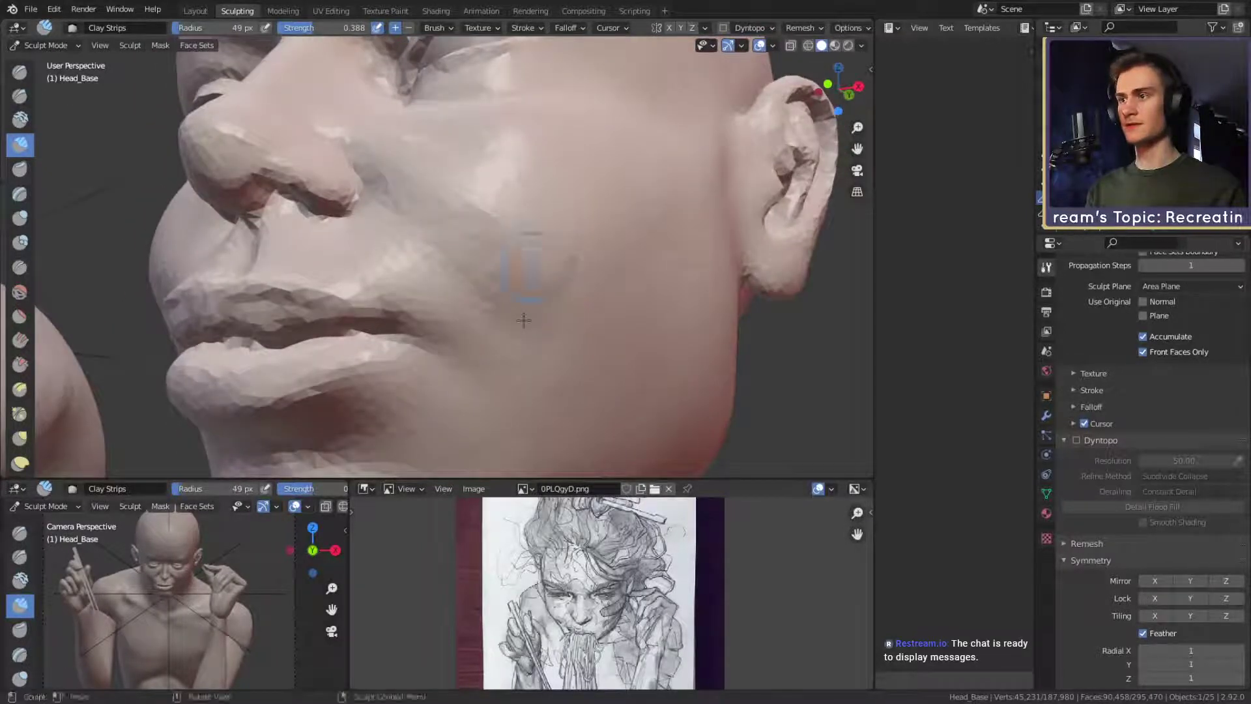
drag(523, 320, 477, 235)
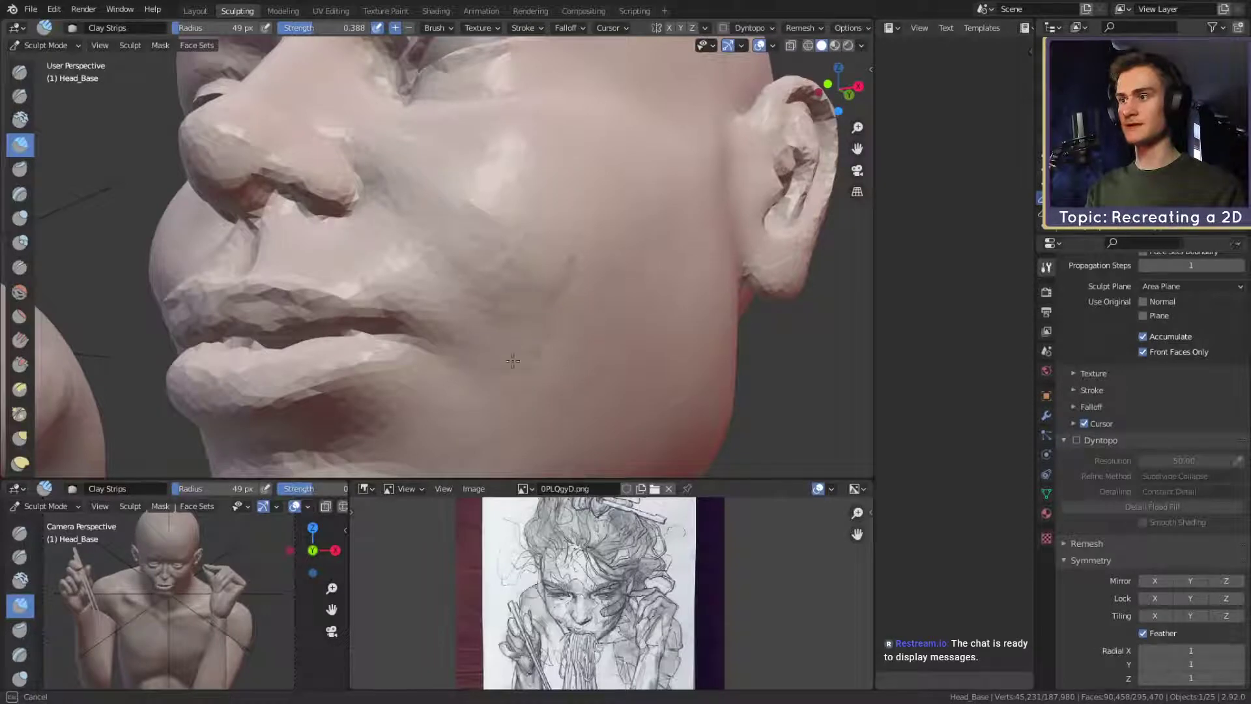
drag(512, 360, 515, 366)
mouse_move(488, 267)
mouse_down()
mouse_move(512, 355)
mouse_move(483, 198)
mouse_up()
Smooth the left cheek beside the nasolabial fold at a 165 px radius, then reduce the brush to 133 px.
key(f)
click(606, 242)
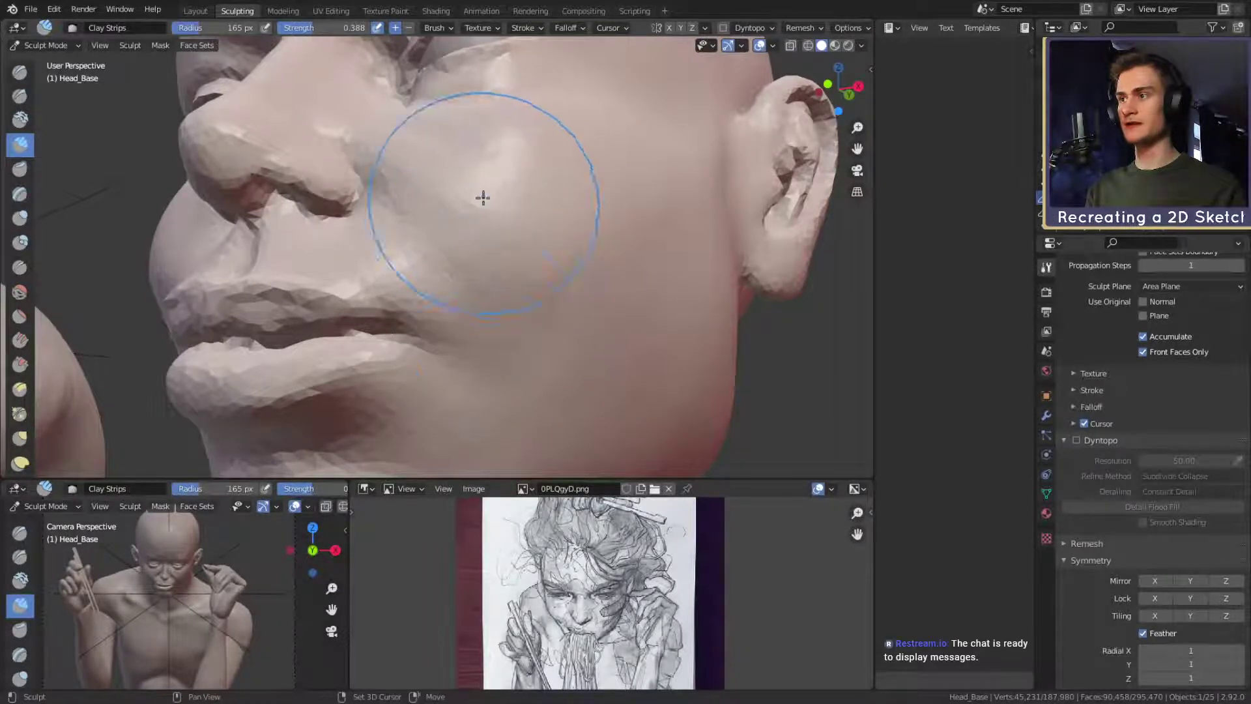
middle_drag(470, 188, 499, 254)
key(bracketleft)
key(bracketleft)
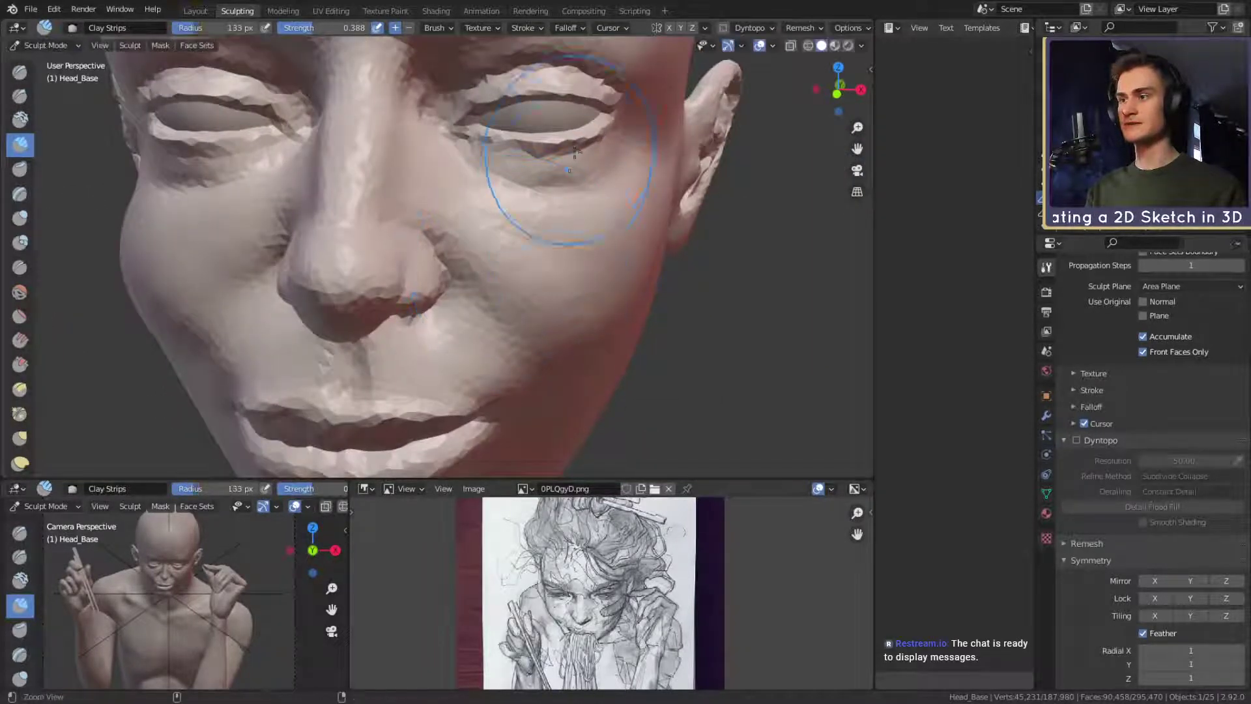
Sculpt the fold beside the character's right nostril with Clay Strips at 61 px and 42 px radii.
scroll(574, 152, down, 4)
mouse_move(575, 151)
middle_down()
mouse_move(456, 182)
mouse_move(425, 217)
mouse_move(515, 272)
mouse_move(486, 259)
middle_up()
scroll(511, 237, up, 3)
key(f)
click(475, 239)
scroll(521, 251, up, 3)
key(f)
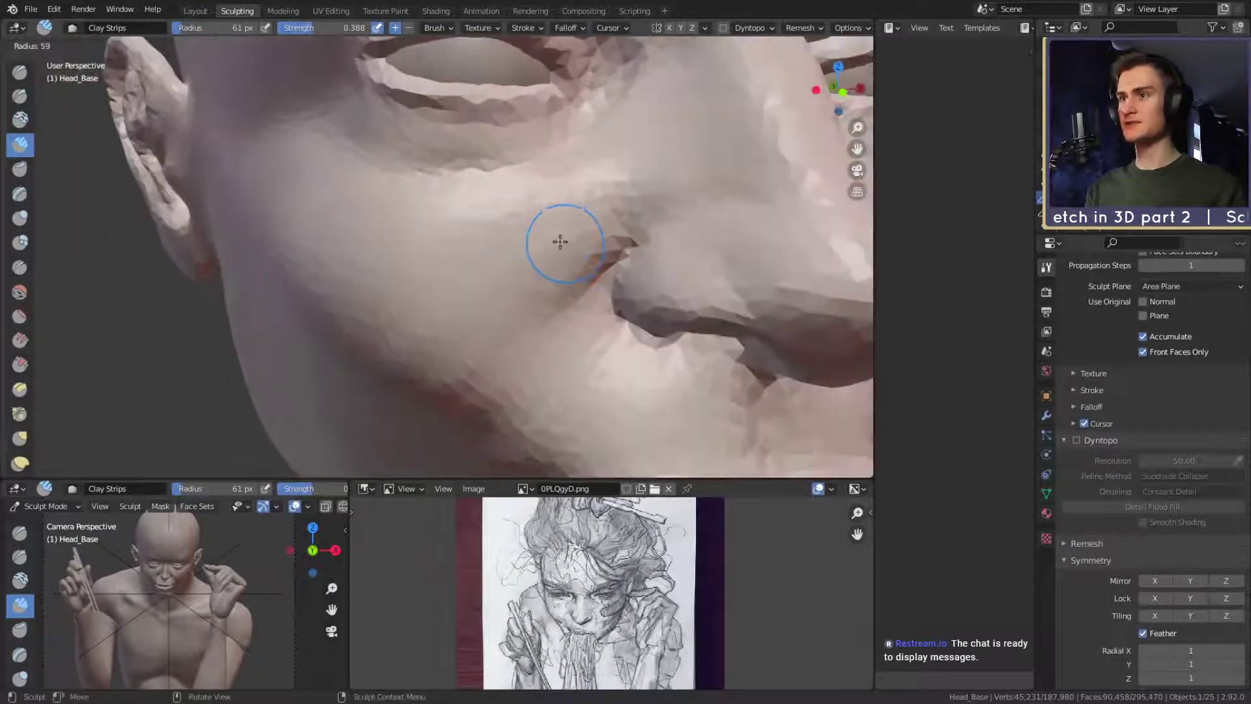
click(548, 242)
shift+middle_drag(565, 237, 517, 225)
mouse_move(525, 223)
mouse_down()
mouse_move(602, 172)
mouse_move(493, 254)
mouse_up()
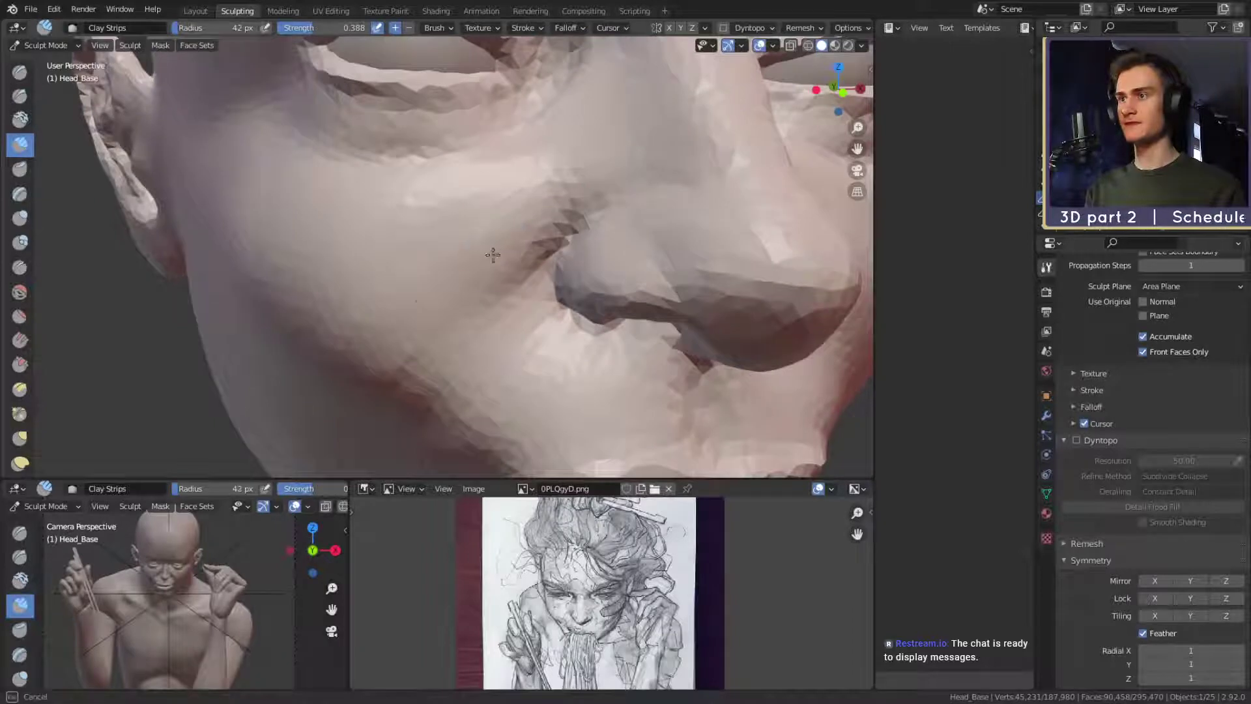
Build up the right cheek along the nasolabial fold with Clay Strips at 79 px and 68 px radii.
key(f)
click(520, 246)
key(f)
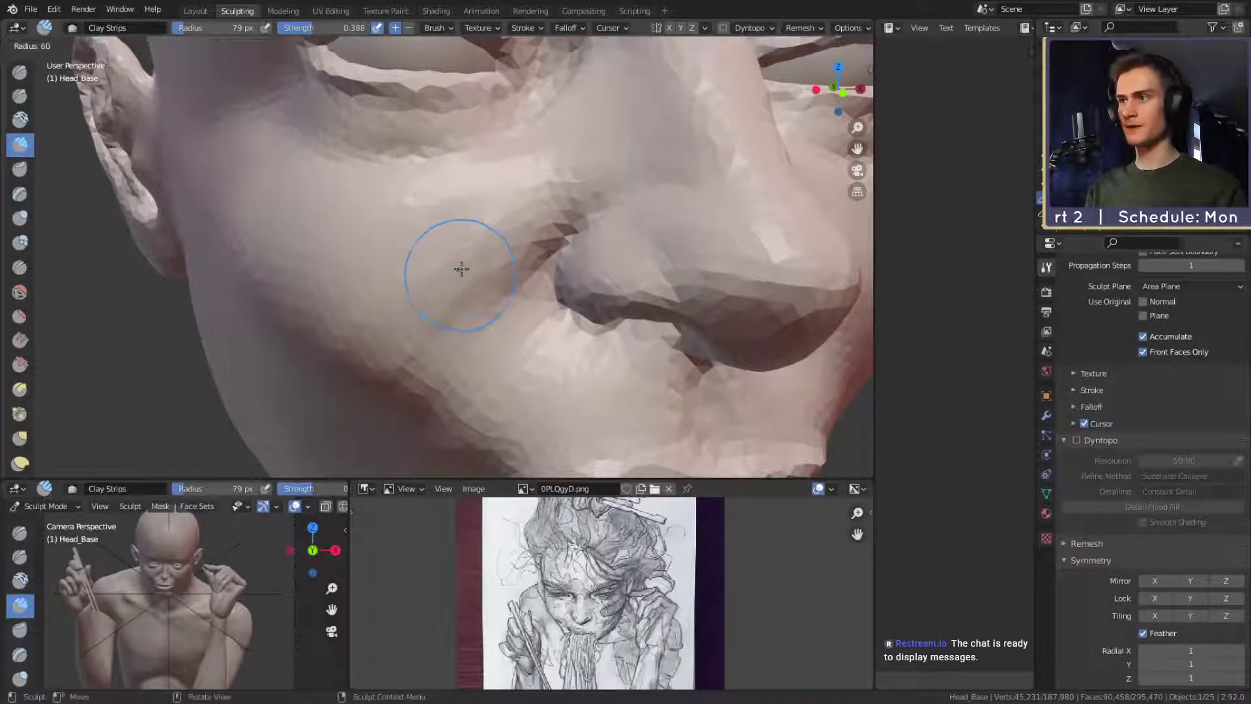
click(465, 268)
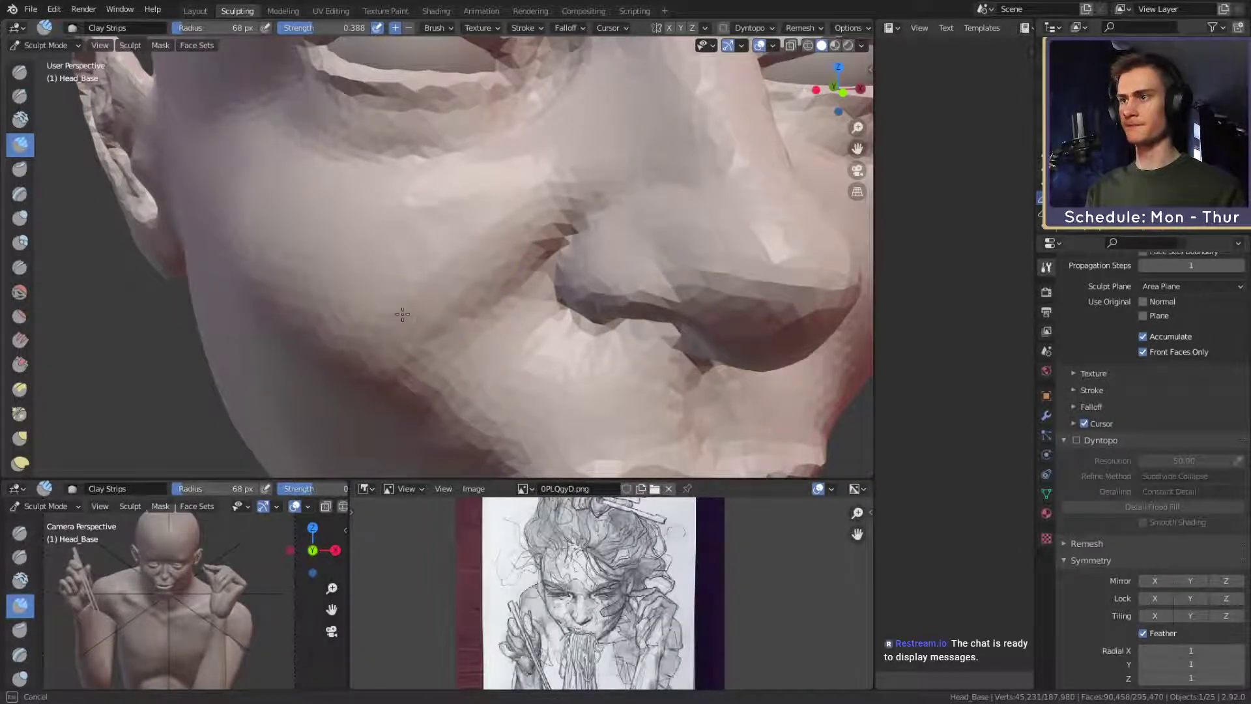
drag(402, 314, 394, 320)
middle_drag(441, 294, 484, 255)
mouse_move(485, 254)
mouse_down()
mouse_move(372, 325)
mouse_move(353, 319)
mouse_up()
Add volume to the lower right cheek towards the mouth corner with Clay Strips at a 68 px radius.
middle_drag(424, 269, 456, 242)
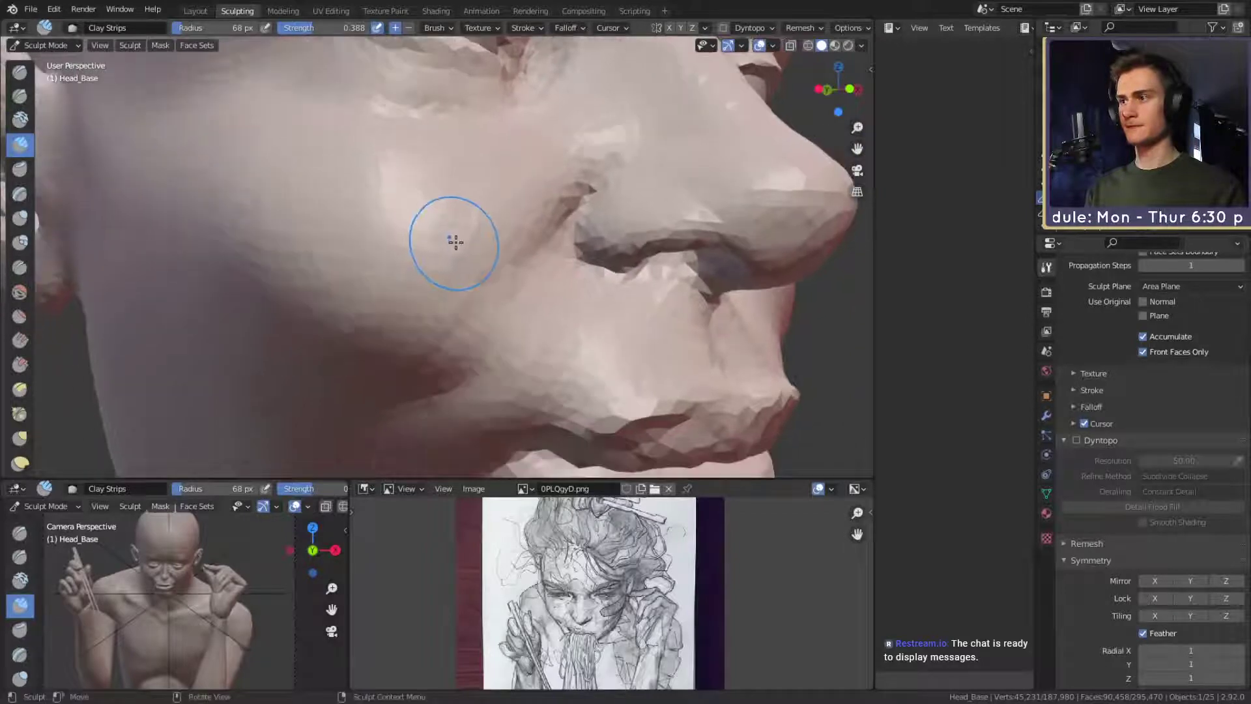
drag(439, 228, 347, 285)
mouse_move(417, 254)
mouse_down()
mouse_move(381, 287)
mouse_move(355, 286)
mouse_move(419, 318)
mouse_up()
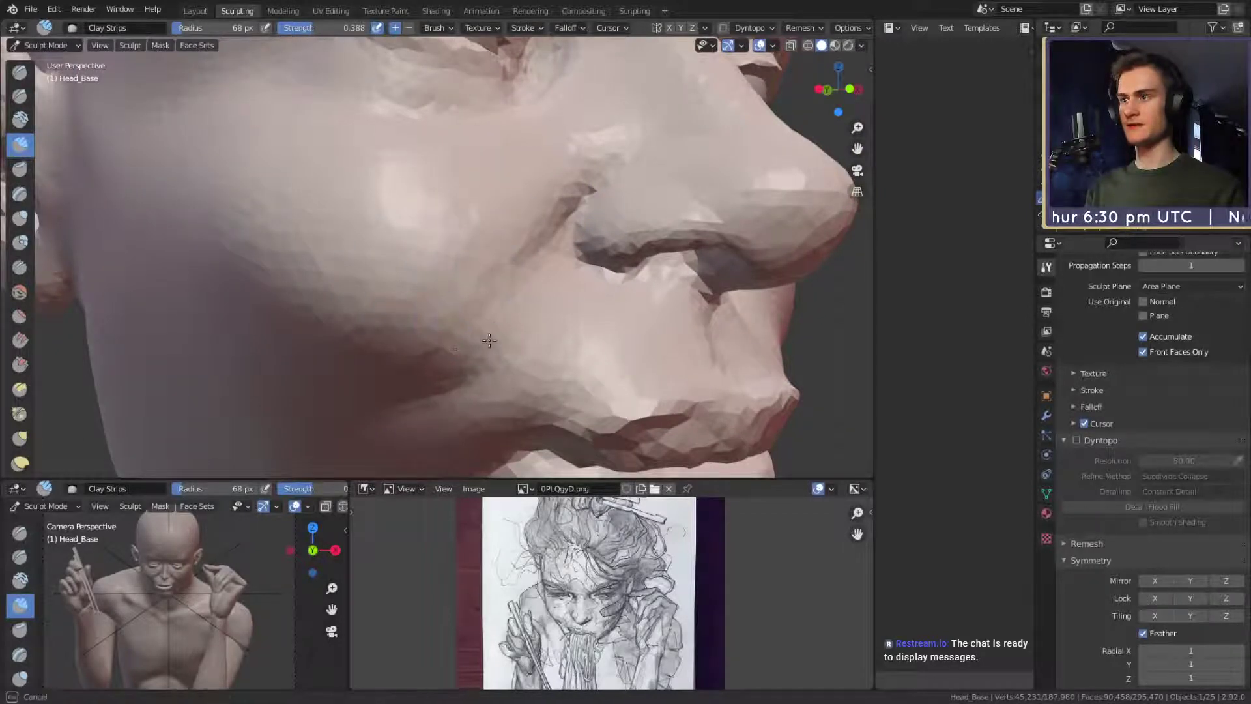
drag(489, 340, 501, 319)
Refine the lower end of the right nasolabial fold with Clay Strips at a reduced radius.
scroll(531, 282, down, 4)
middle_drag(534, 282, 486, 263)
scroll(486, 262, up, 3)
key(bracketleft)
key(bracketleft)
key(bracketleft)
mouse_move(468, 270)
mouse_down()
mouse_move(492, 289)
mouse_move(456, 325)
mouse_up()
middle_drag(447, 329, 485, 286)
Round out the underside of the right cheek above the mouth corner with Clay Strips at a 72 px radius.
key(f)
click(483, 282)
drag(486, 288, 474, 300)
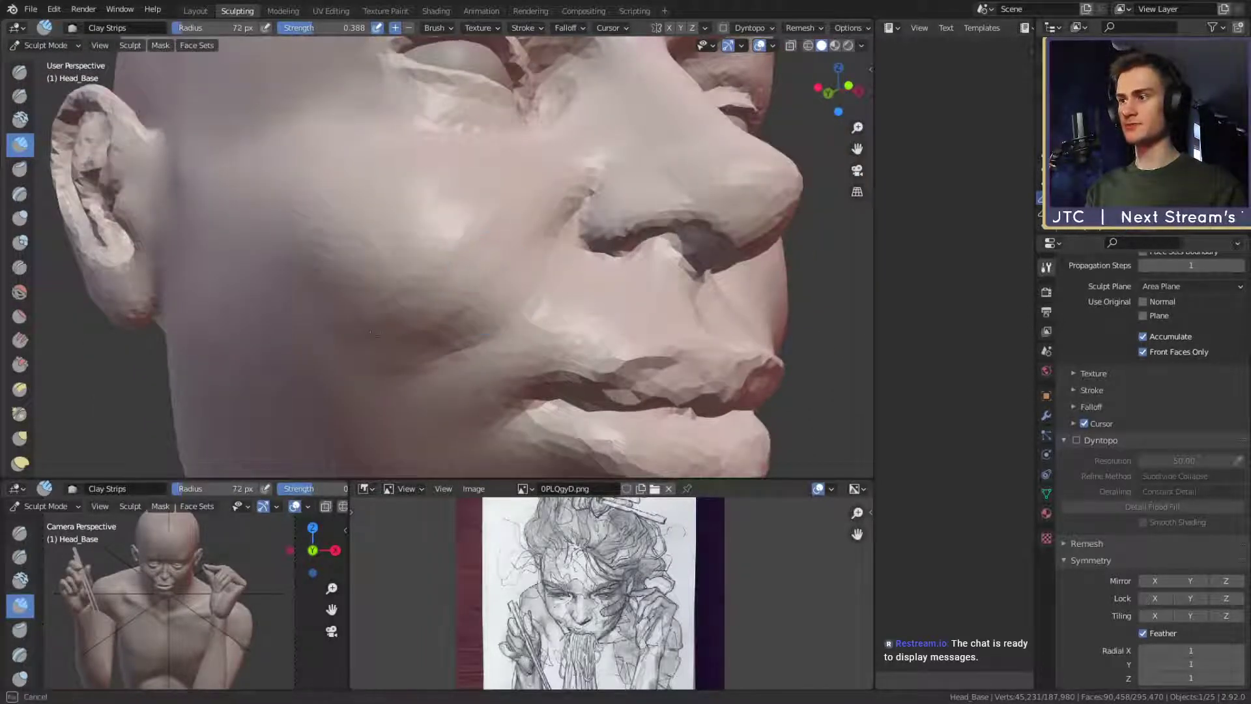
drag(373, 334, 474, 298)
mouse_move(378, 331)
mouse_down()
mouse_move(464, 316)
mouse_move(350, 297)
mouse_up()
drag(475, 197, 471, 198)
middle_drag(469, 198, 459, 213)
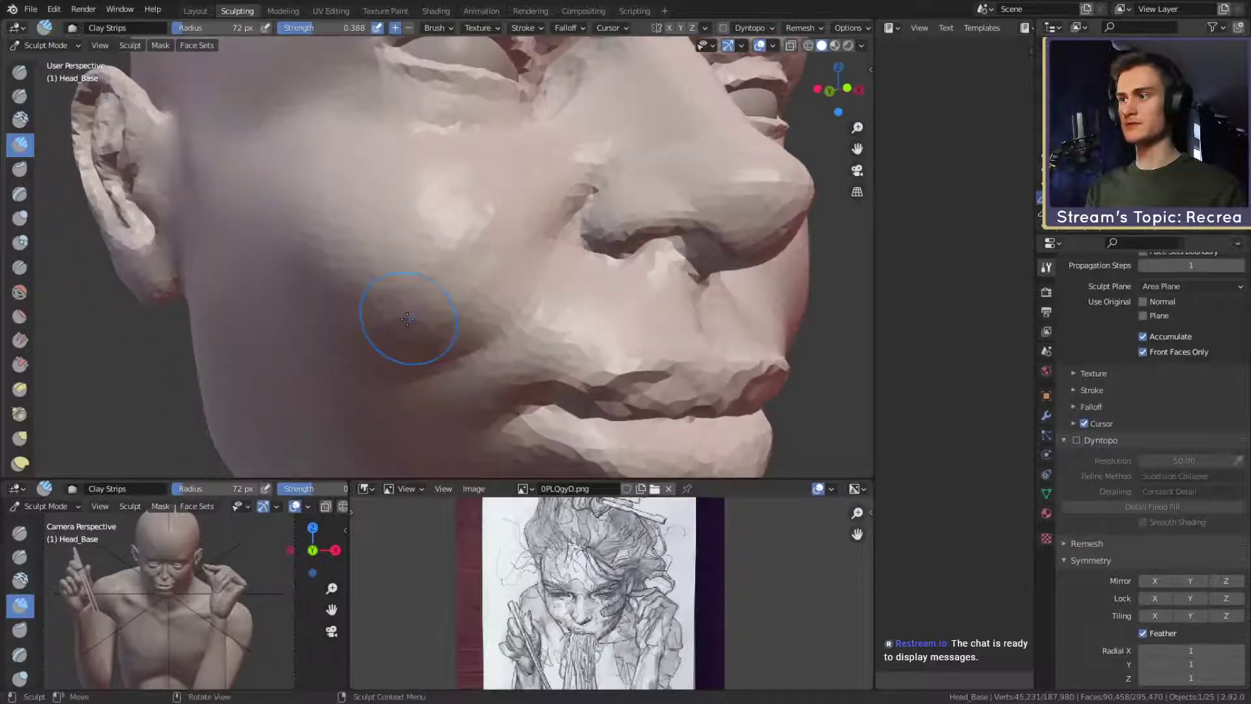
Refine the lower right cheek and the area beside the nostril with Clay Strips at a 53 px radius.
key(f)
click(386, 350)
drag(386, 352, 393, 352)
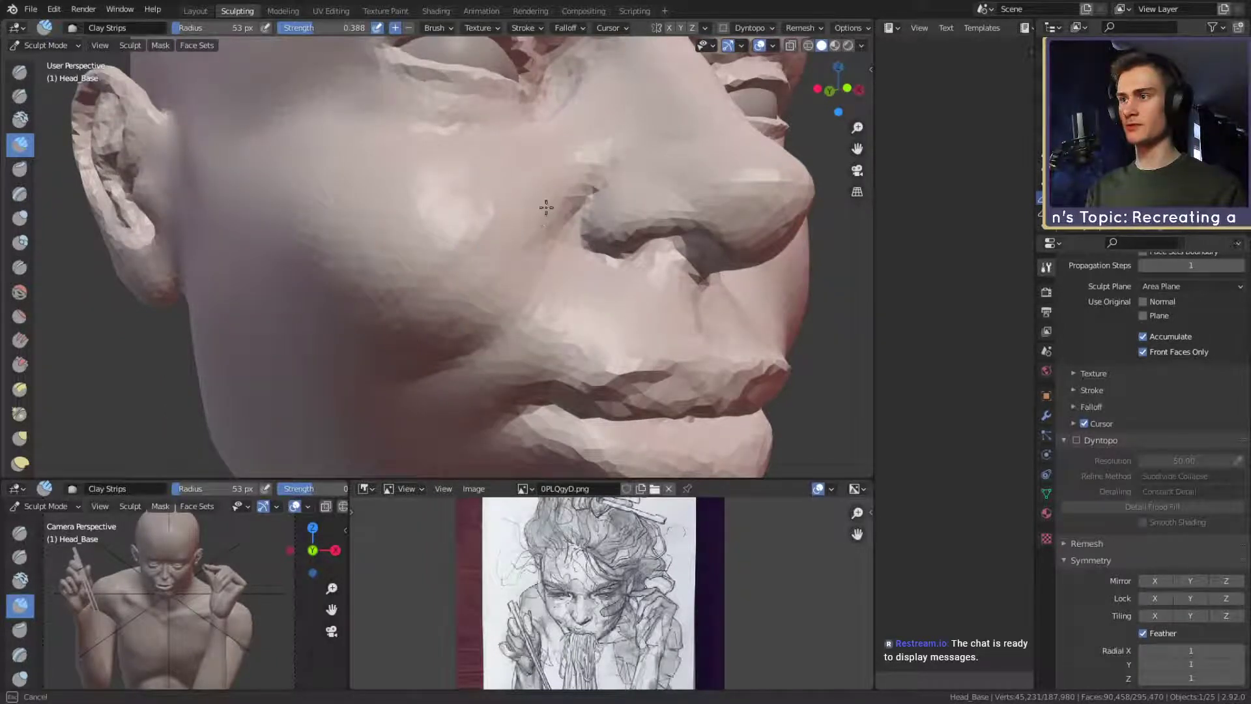
middle_drag(546, 207, 518, 232)
mouse_move(480, 265)
mouse_down()
mouse_move(497, 215)
mouse_move(487, 244)
mouse_up()
Blend the right cheek beside the nostril with Clay Strips at a 133 px radius.
key(f)
click(531, 268)
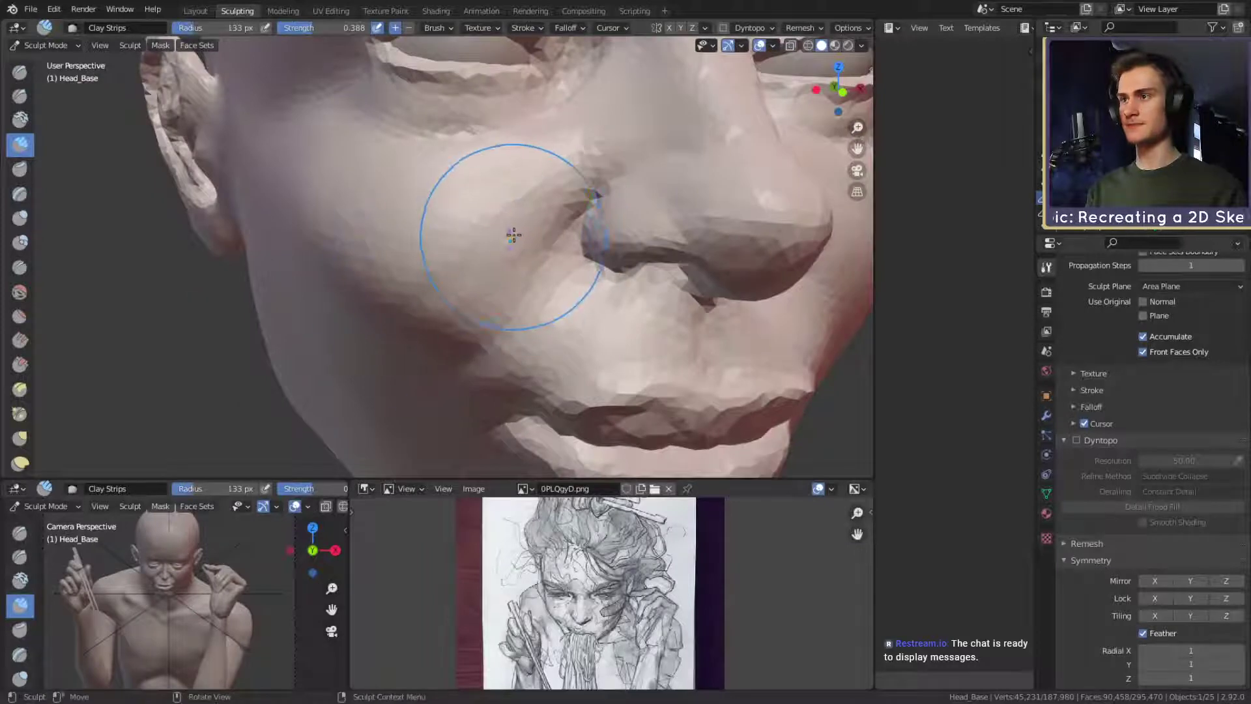
mouse_move(522, 203)
middle_down()
mouse_move(567, 215)
mouse_move(540, 220)
middle_up()
Carve the fold around the top of the right nostril wing with Clay Strips at 33 px and 26 px radii.
key(f)
click(478, 218)
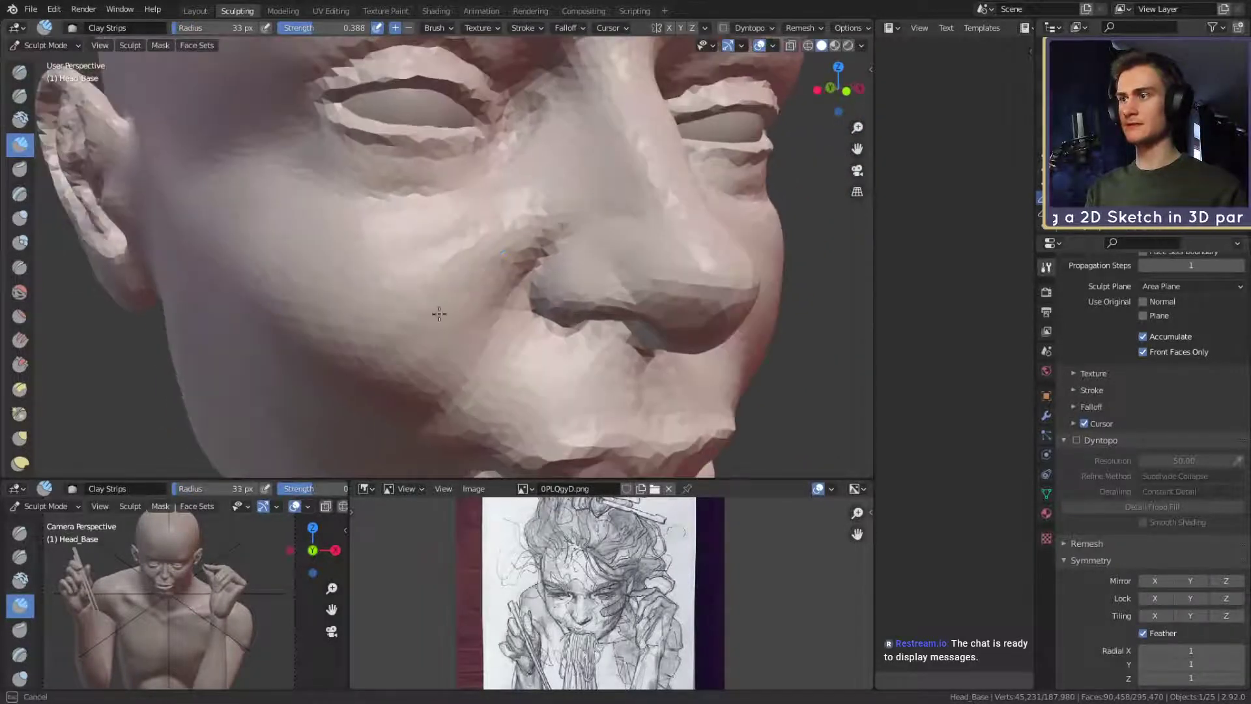
middle_drag(458, 338, 467, 324)
mouse_move(598, 195)
middle_down()
mouse_move(558, 212)
mouse_move(594, 216)
middle_up()
mouse_move(590, 225)
ctrl+middle_down()
mouse_move(586, 199)
mouse_move(546, 219)
ctrl+middle_up()
key(f)
click(539, 216)
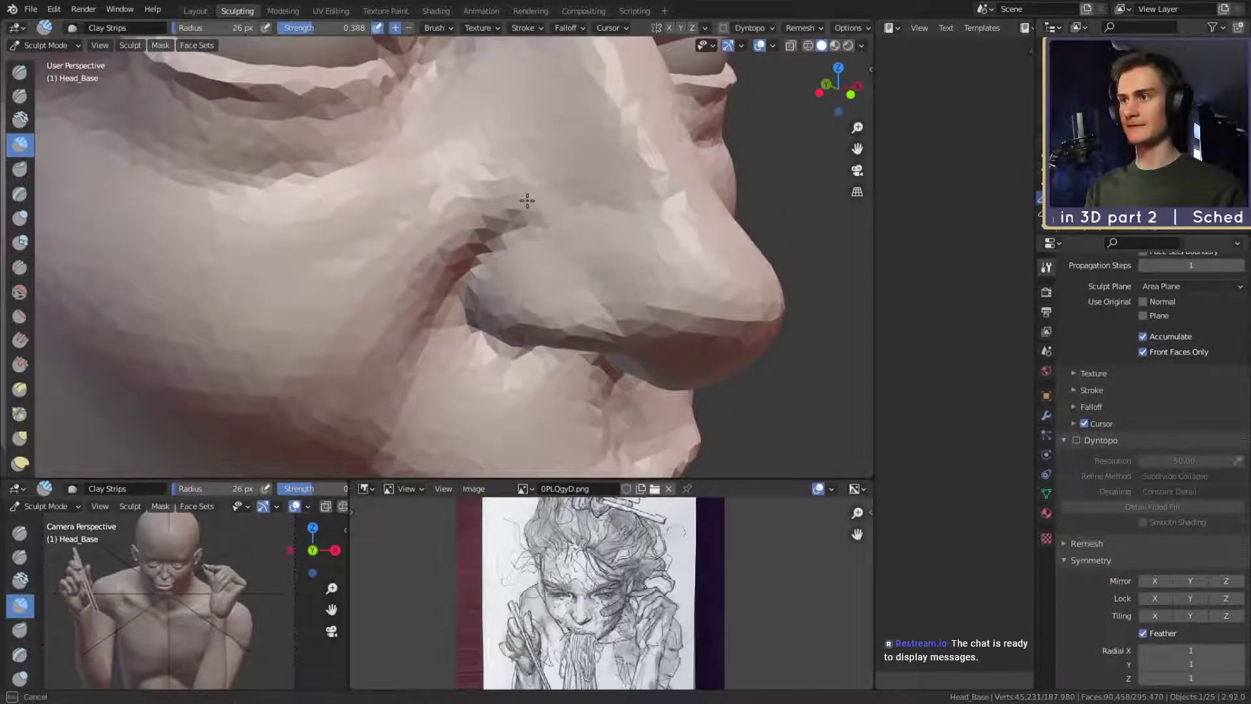
drag(459, 256, 529, 199)
middle_drag(529, 198, 508, 237)
Soften the nose side at an 86 px radius and rework the upper end of the right nasolabial fold with Clay Strips at 30 px.
key(f)
click(525, 232)
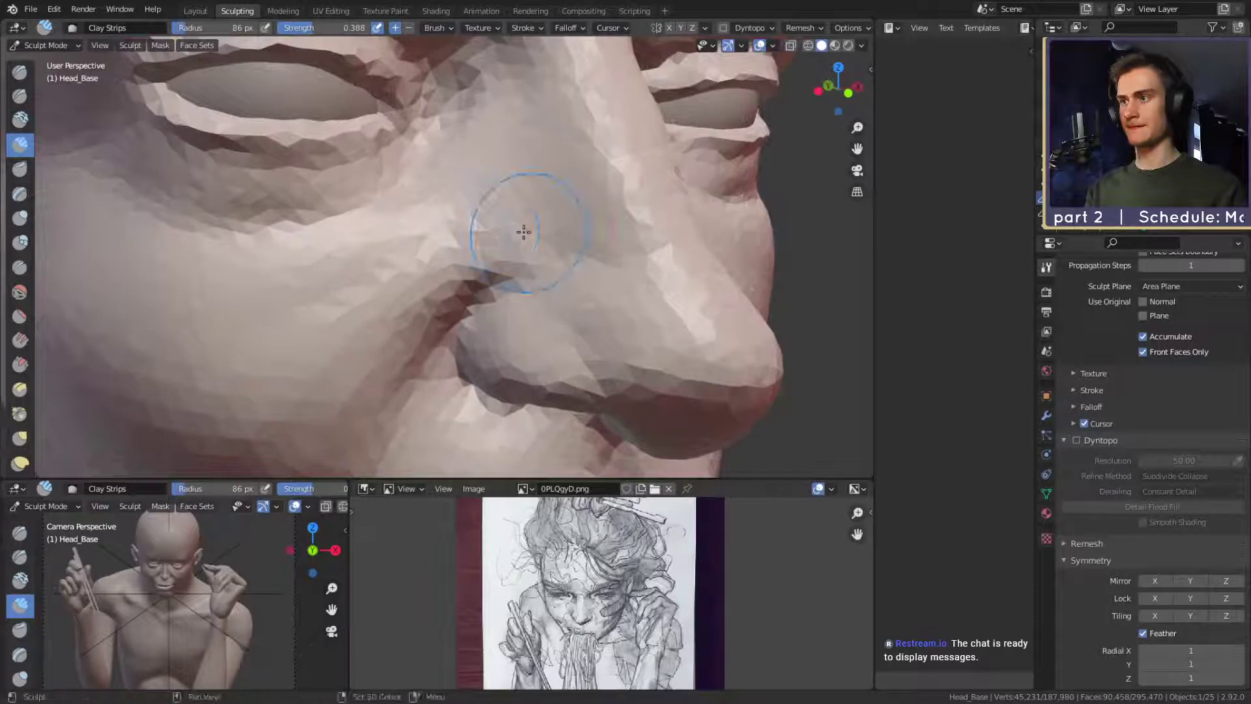
key(f)
click(469, 251)
drag(520, 258, 439, 297)
key(f)
click(513, 266)
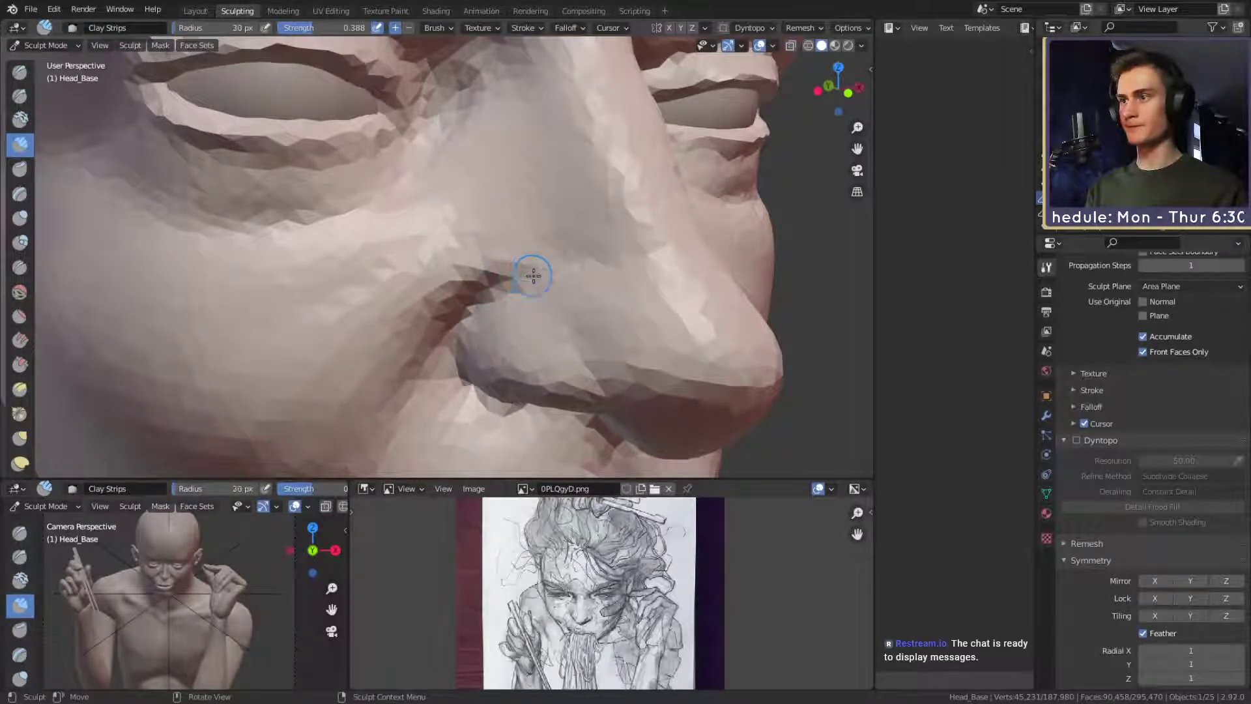
drag(529, 272, 467, 279)
mouse_move(505, 272)
middle_down()
mouse_move(470, 278)
mouse_move(506, 280)
mouse_move(491, 232)
mouse_move(469, 261)
middle_up()
Sharpen the groove above the right nostril wing with Crease at 30 px and reshape its edge with Grab.
key(shift+c)
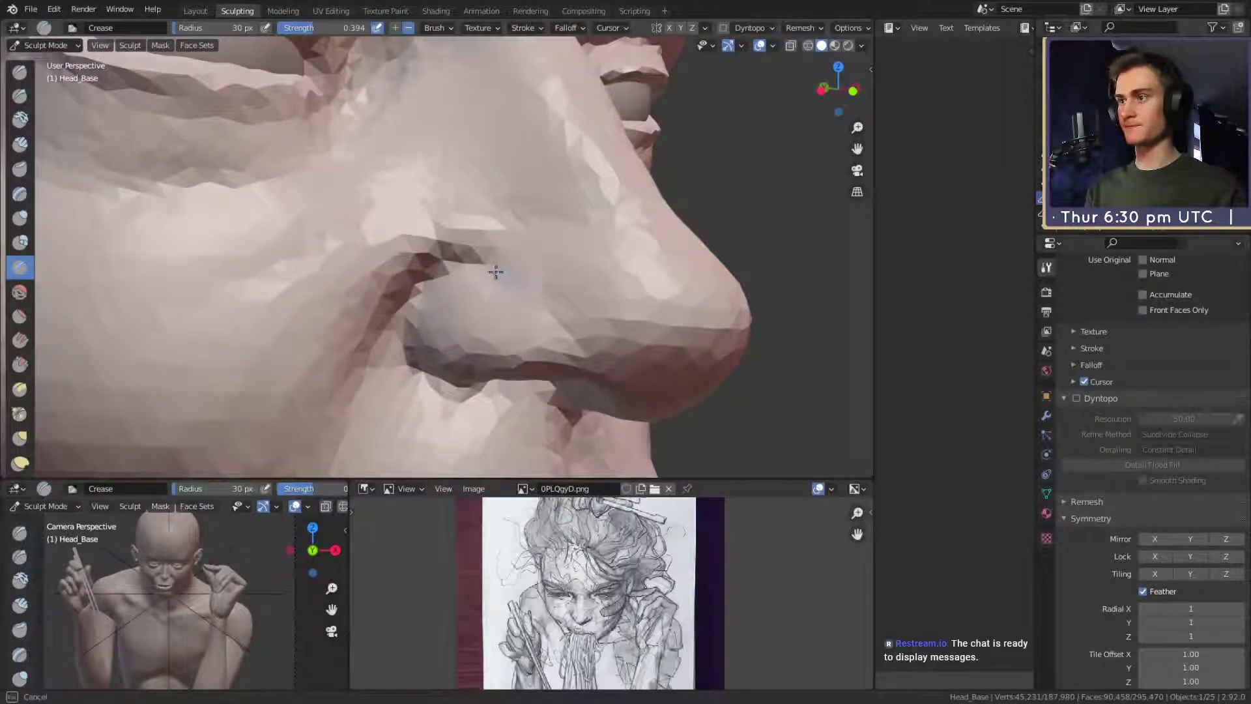
middle_drag(512, 269, 531, 257)
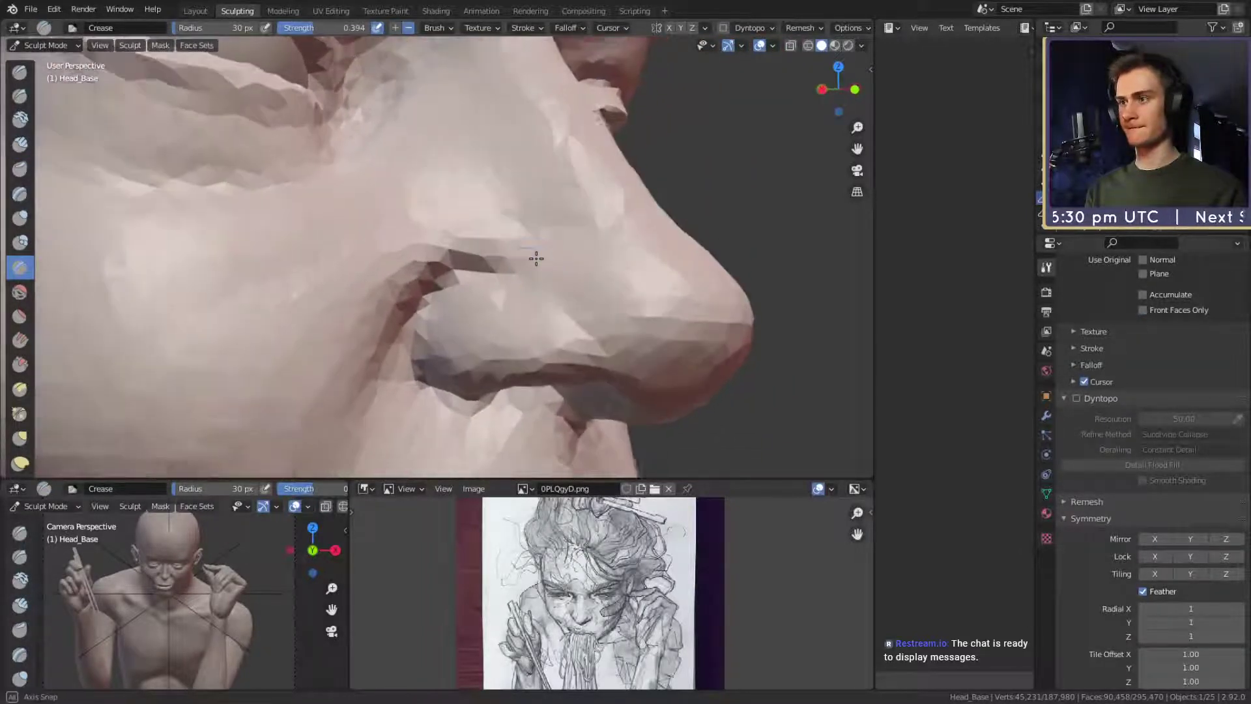
key(g)
key(f)
click(514, 271)
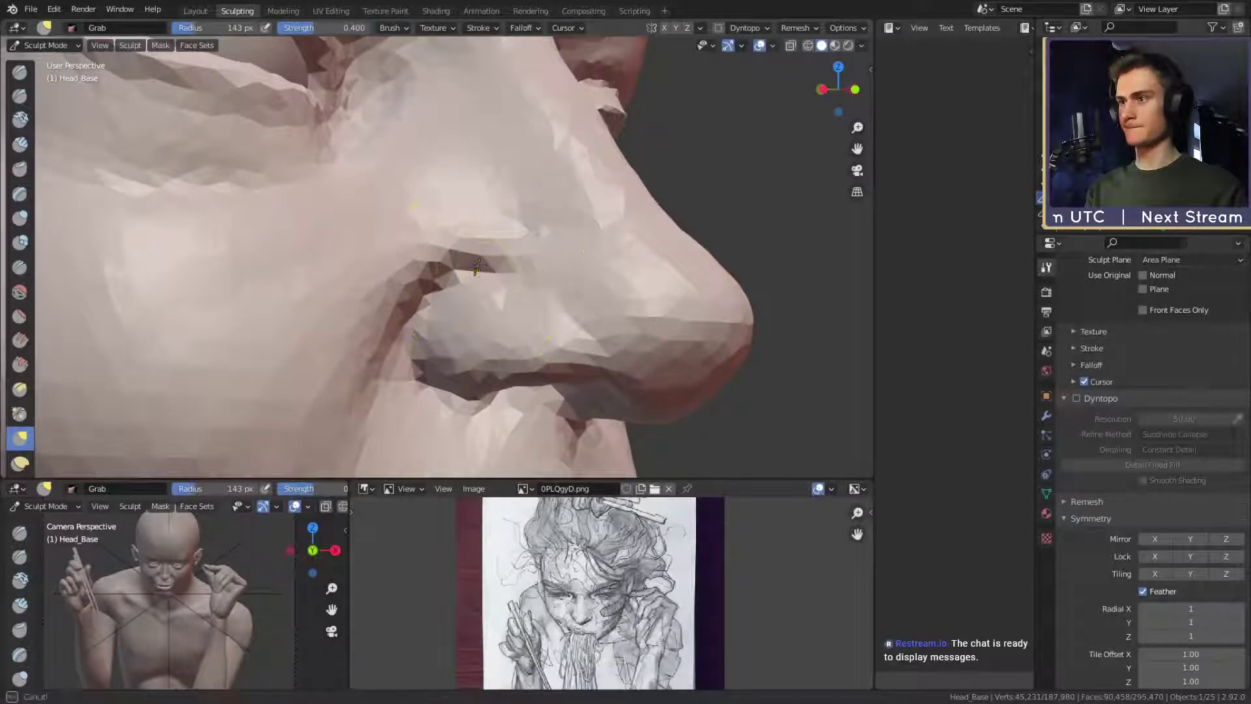
drag(494, 277, 478, 268)
ctrl+middle_drag(508, 244, 435, 242)
ctrl+middle_drag(502, 213, 449, 209)
middle_drag(430, 260, 492, 263)
Blend the side of the nose above the right nostril wing with Clay Strips at a 75 px radius.
key(c)
key(f)
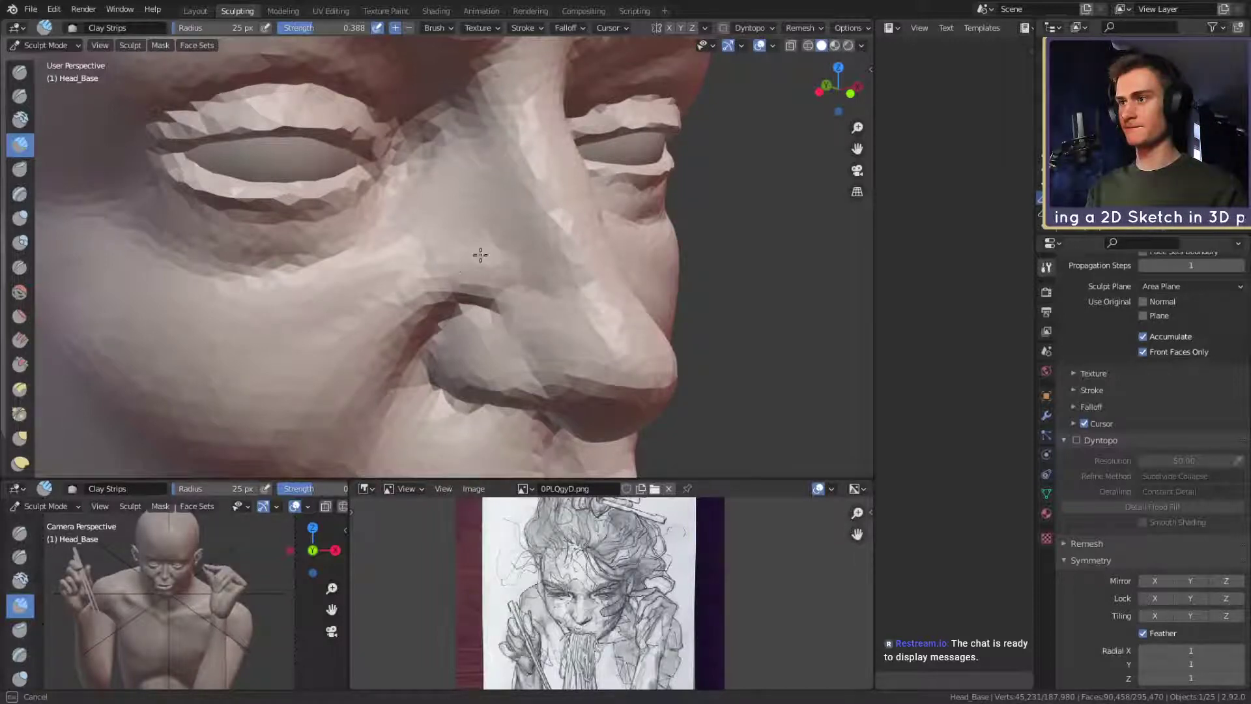
click(458, 242)
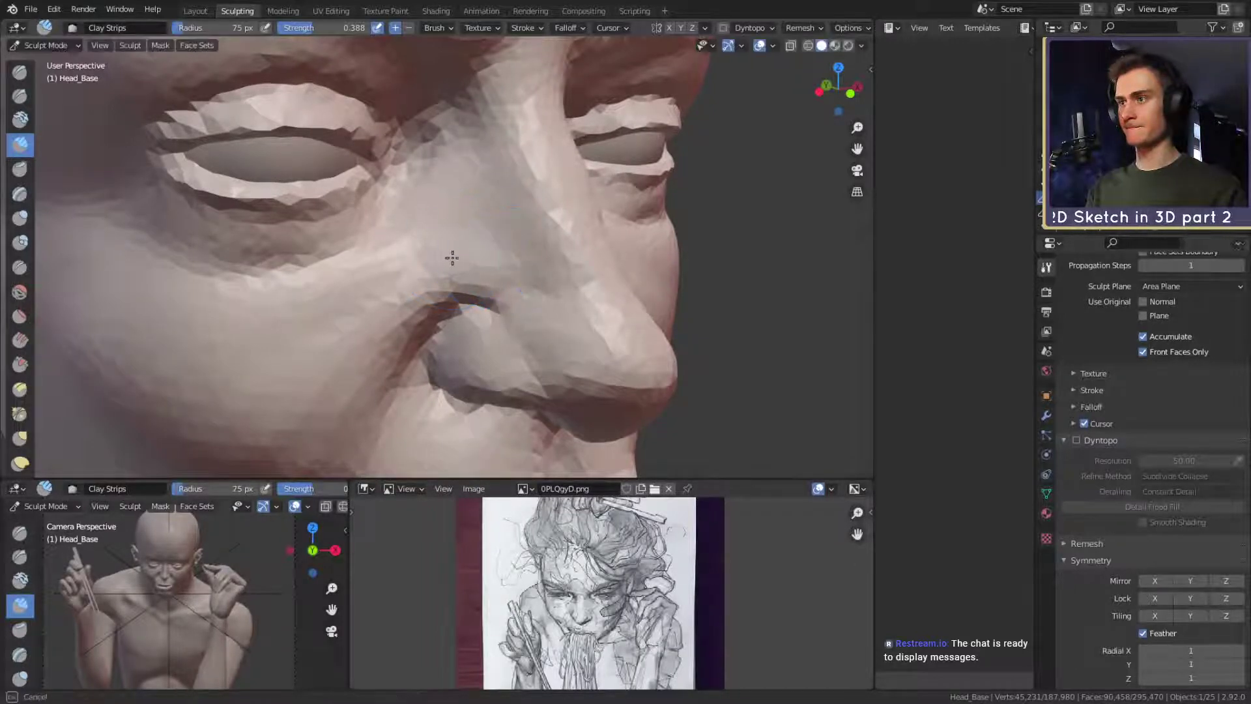
drag(452, 258, 470, 277)
scroll(497, 282, down, 8)
mouse_move(497, 282)
middle_down()
mouse_move(448, 279)
mouse_move(449, 269)
mouse_move(469, 283)
middle_up()
scroll(495, 228, down, 2)
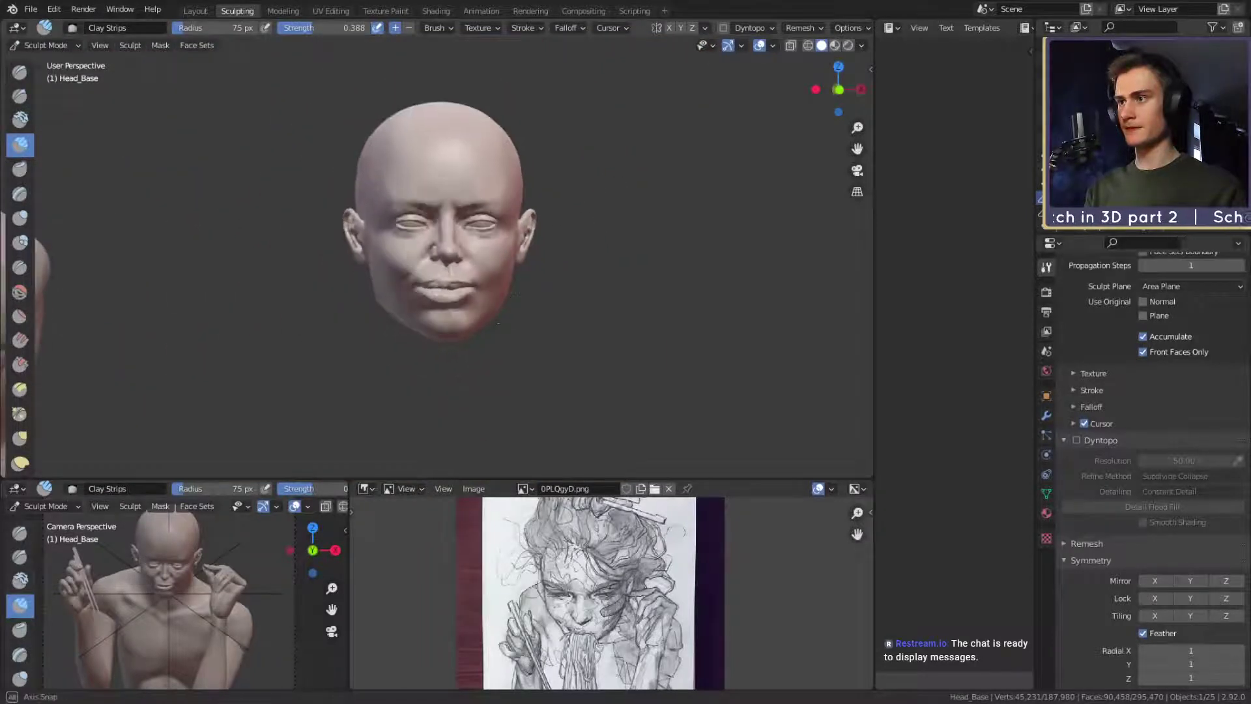
Refine the area below the right nostril wing with Clay Strips at a 43 px radius.
scroll(521, 234, up, 5)
shift+middle_drag(525, 229, 538, 156)
middle_drag(482, 214, 518, 252)
scroll(509, 209, up, 3)
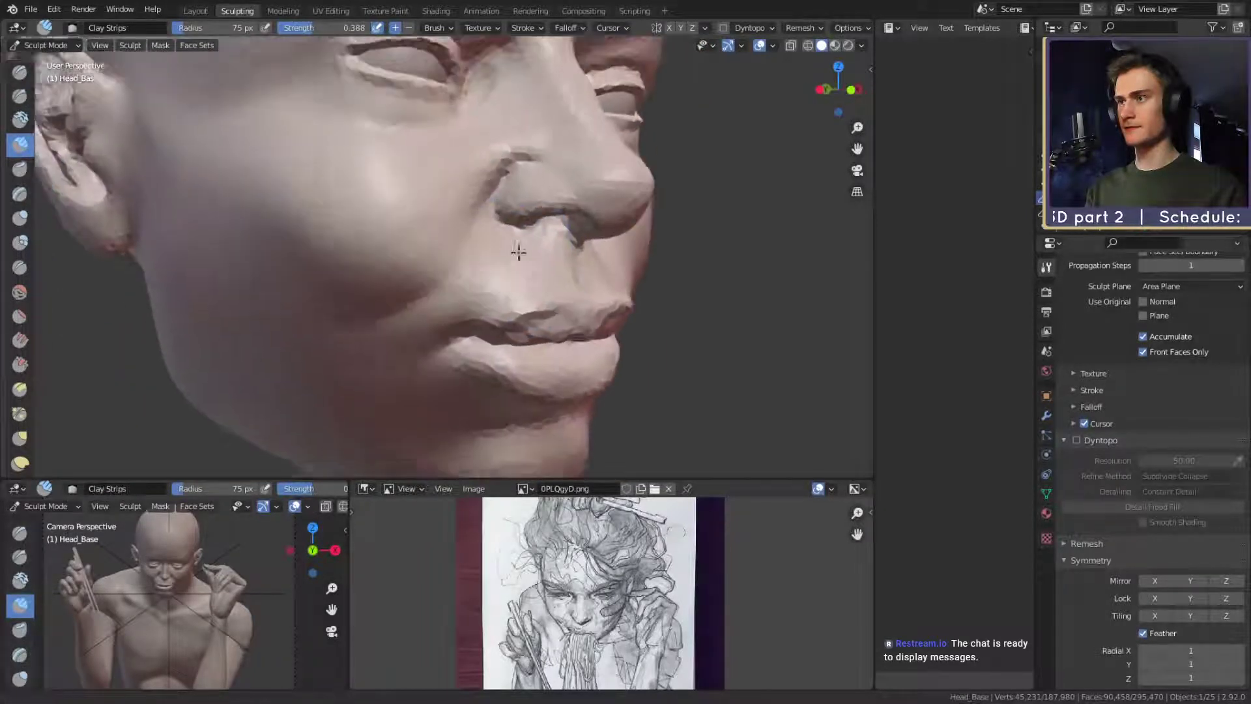
key(f)
click(522, 229)
mouse_move(517, 252)
alt+shift+mouse_down()
mouse_move(529, 270)
mouse_move(479, 225)
mouse_move(505, 243)
alt+shift+mouse_up()
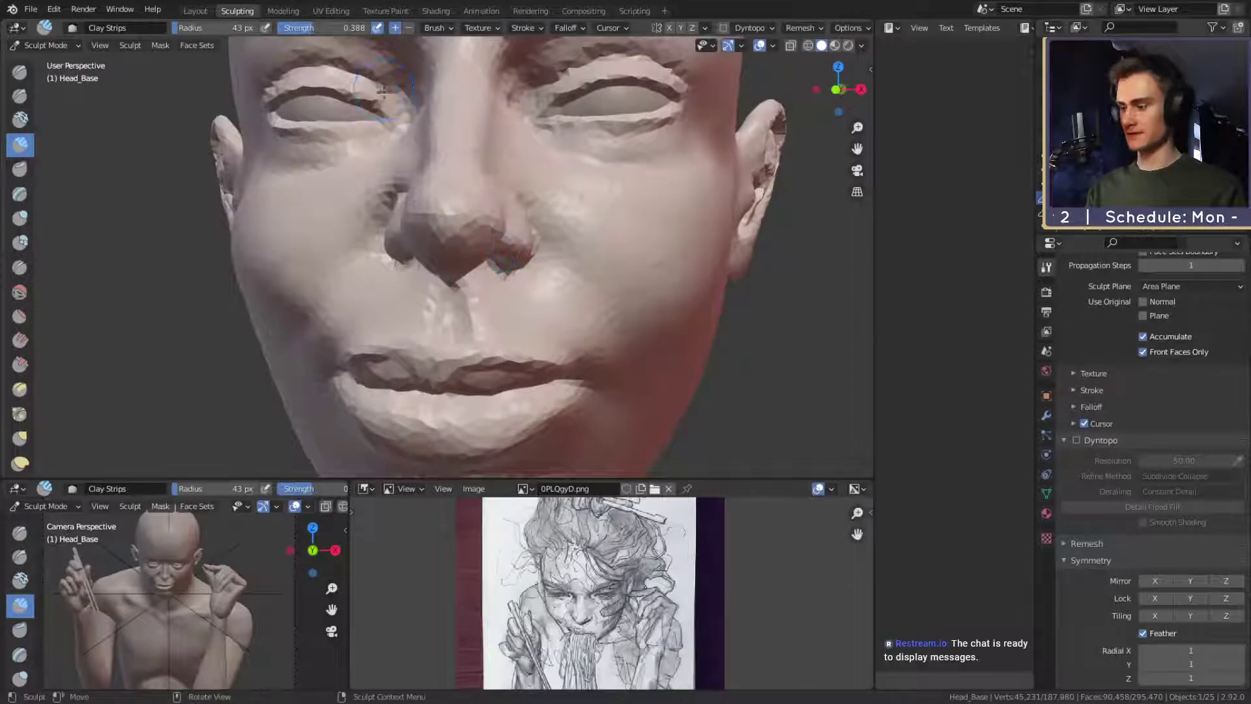
Try to pull the outer right cheek surface upward with Grab at a 56 px radius.
key(g)
mouse_move(497, 237)
middle_down()
mouse_move(488, 210)
mouse_move(586, 215)
mouse_move(551, 211)
mouse_move(494, 232)
mouse_move(570, 237)
mouse_move(531, 234)
mouse_move(498, 271)
mouse_move(531, 243)
mouse_move(375, 278)
mouse_move(378, 294)
mouse_move(511, 291)
mouse_move(442, 255)
middle_up()
scroll(452, 293, down, 4)
scroll(479, 274, up, 4)
scroll(441, 255, up, 2)
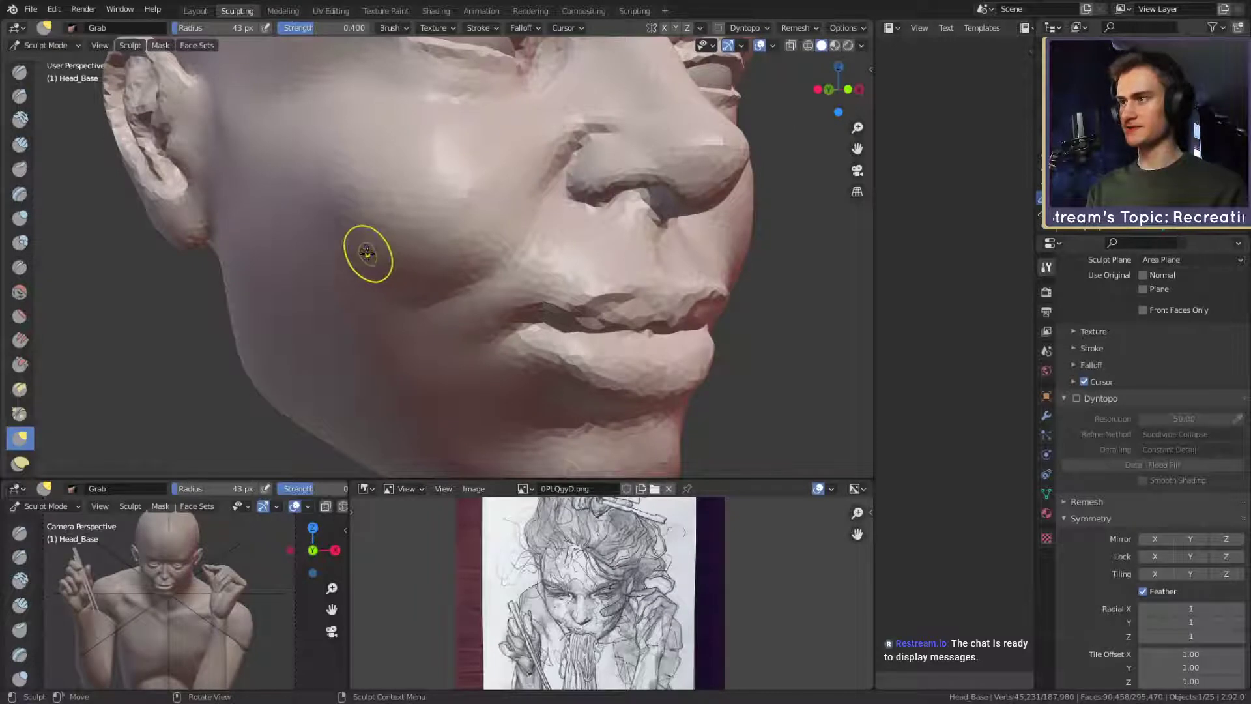
middle_drag(373, 228, 450, 237)
key(f)
click(458, 237)
drag(431, 243, 431, 224)
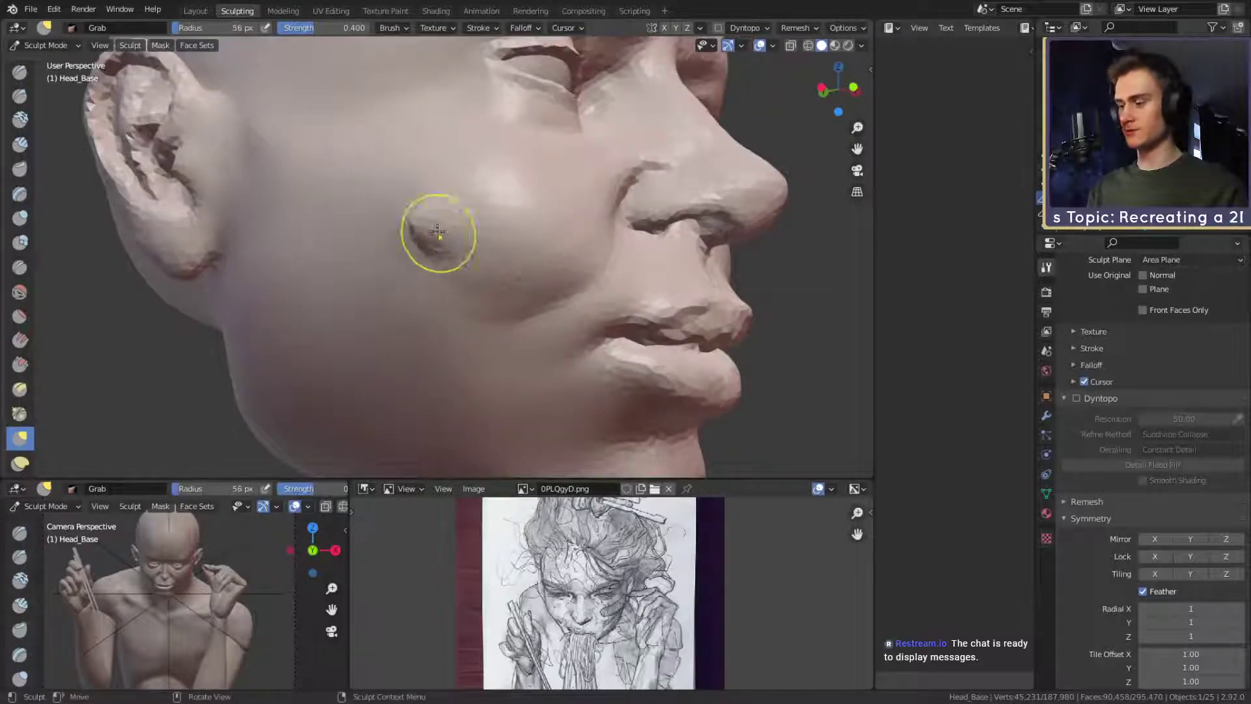
Build up the outer right cheek towards the ear with Clay Strips at 56 px and smooth it at a 175 px radius.
key(c)
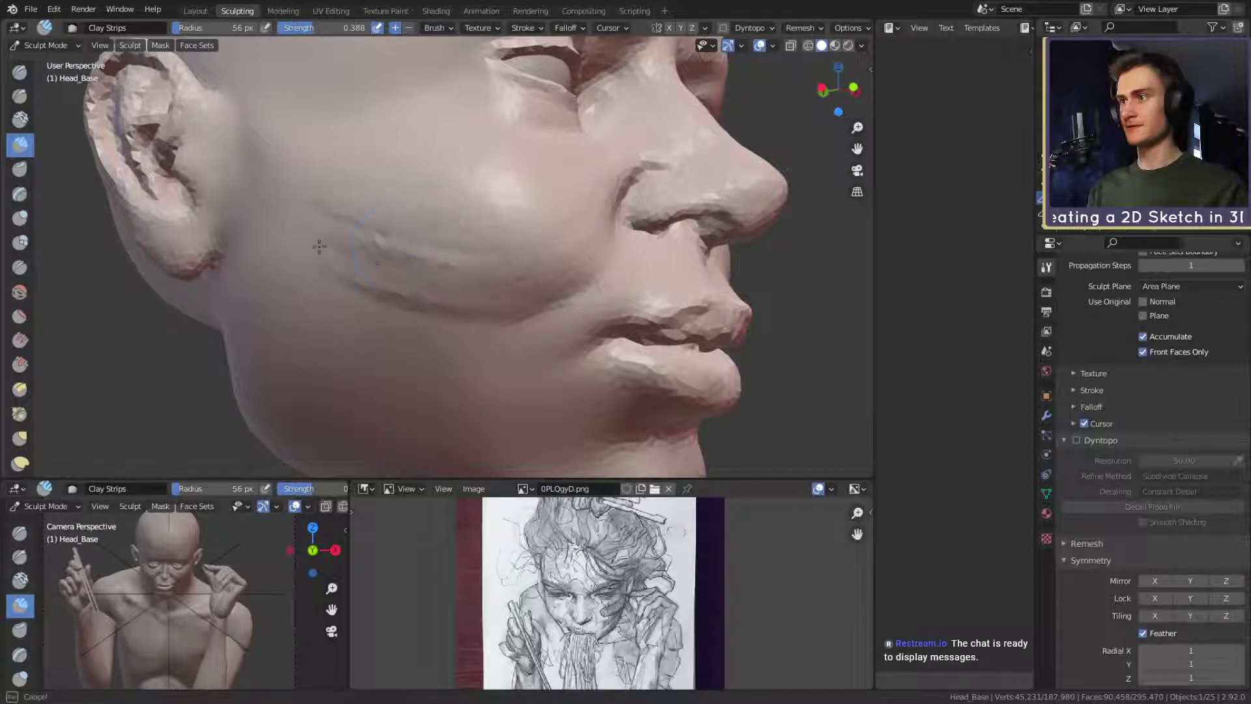
drag(452, 245, 312, 215)
key(f)
click(470, 215)
mouse_move(409, 206)
shift+mouse_down()
mouse_move(394, 237)
mouse_move(449, 261)
shift+mouse_up()
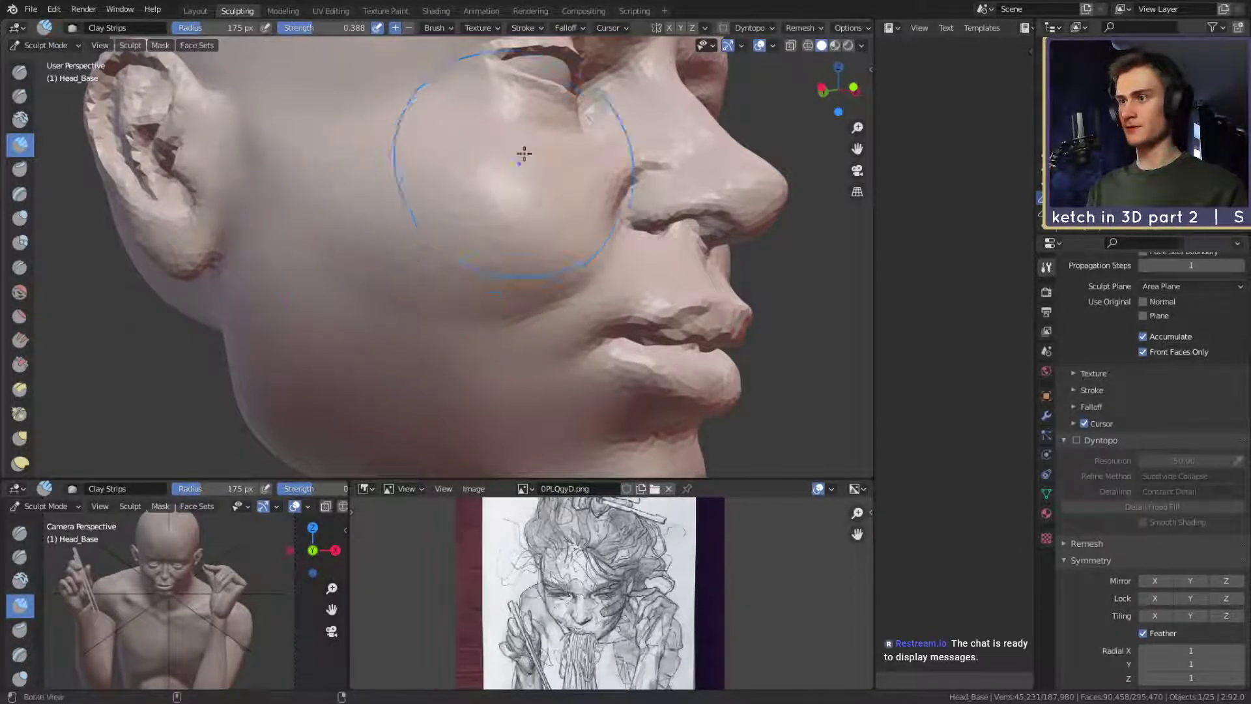
middle_drag(519, 145, 480, 196)
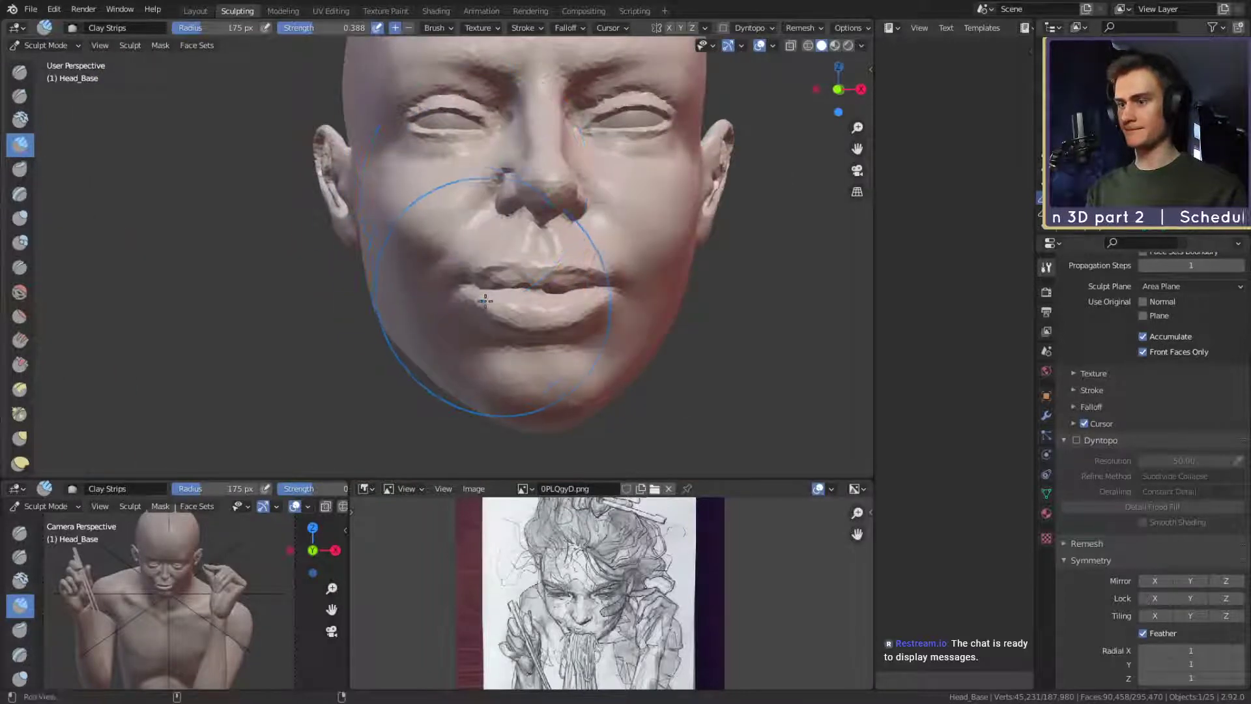
Deepen the right mouth corner with the Crease brush at a 39 px radius.
mouse_move(485, 300)
middle_down()
mouse_move(525, 269)
mouse_move(534, 229)
mouse_move(511, 242)
middle_up()
key(shift+c)
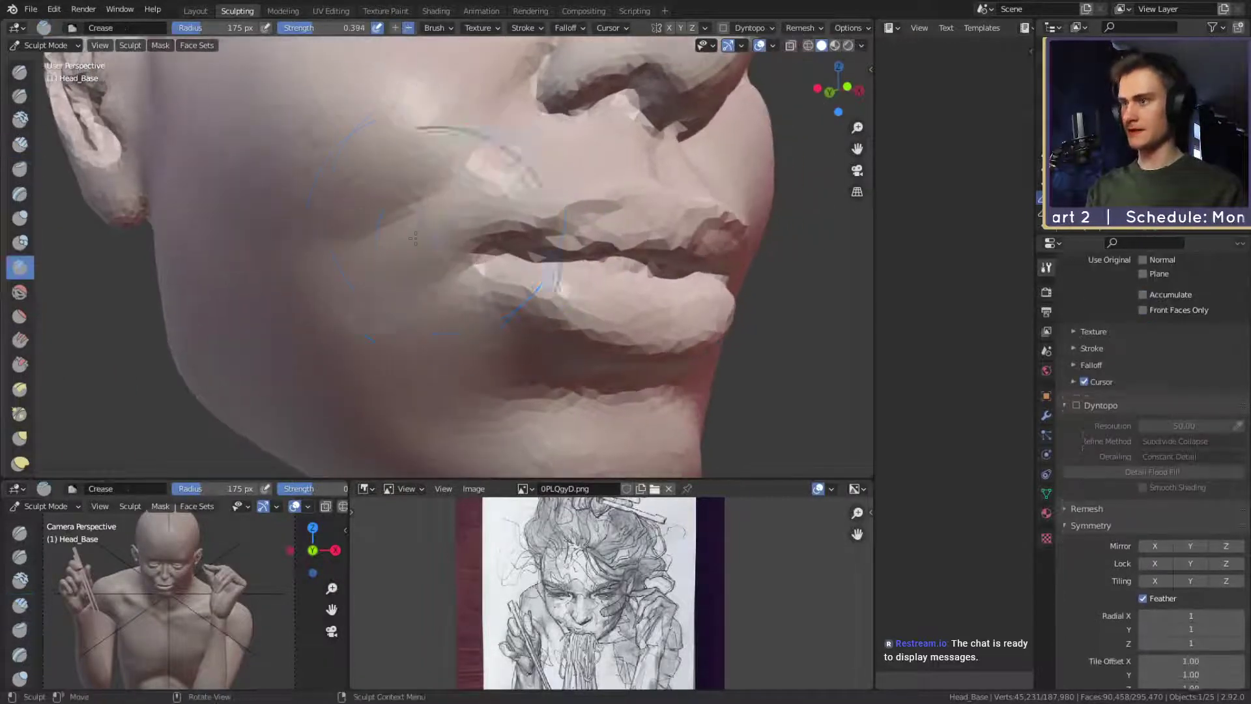
key(f)
click(435, 252)
mouse_move(466, 280)
ctrl+middle_down()
mouse_move(506, 254)
mouse_move(498, 247)
ctrl+middle_up()
key(f)
click(512, 243)
drag(464, 241, 450, 237)
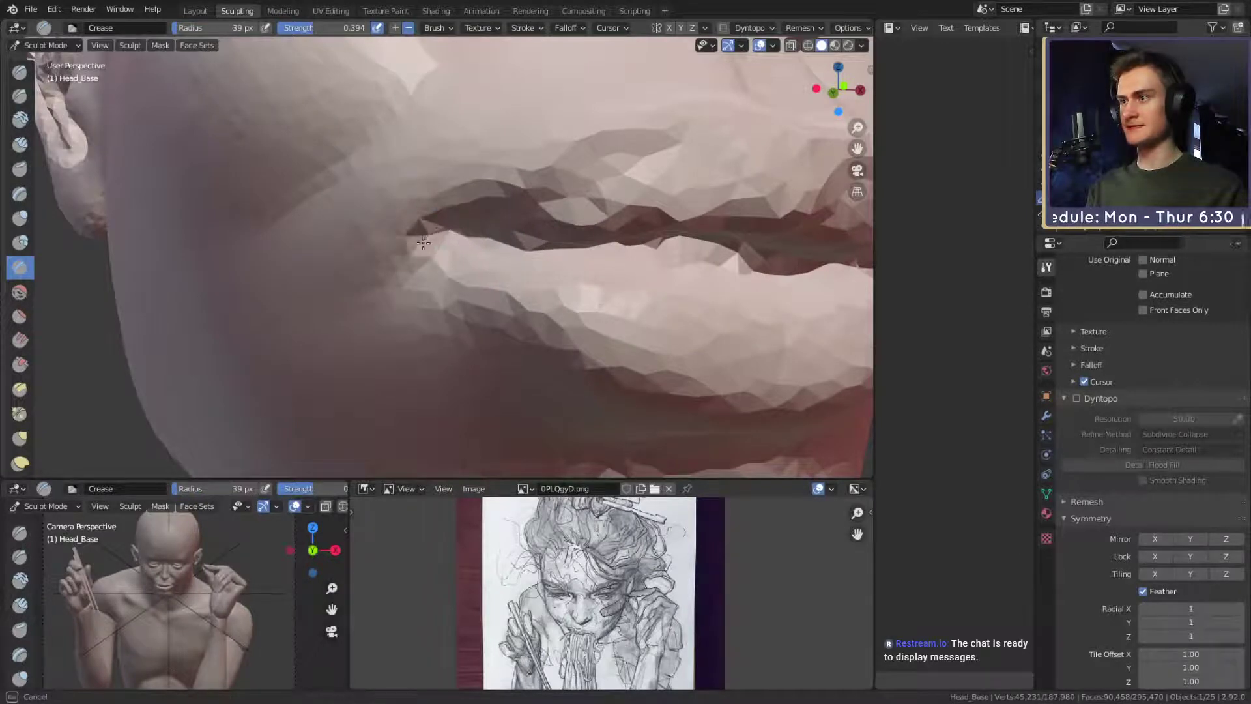
Deepen the left mouth corner with the Crease brush at a 30 px radius.
mouse_move(489, 196)
ctrl+middle_down()
mouse_move(523, 251)
mouse_move(388, 140)
ctrl+middle_up()
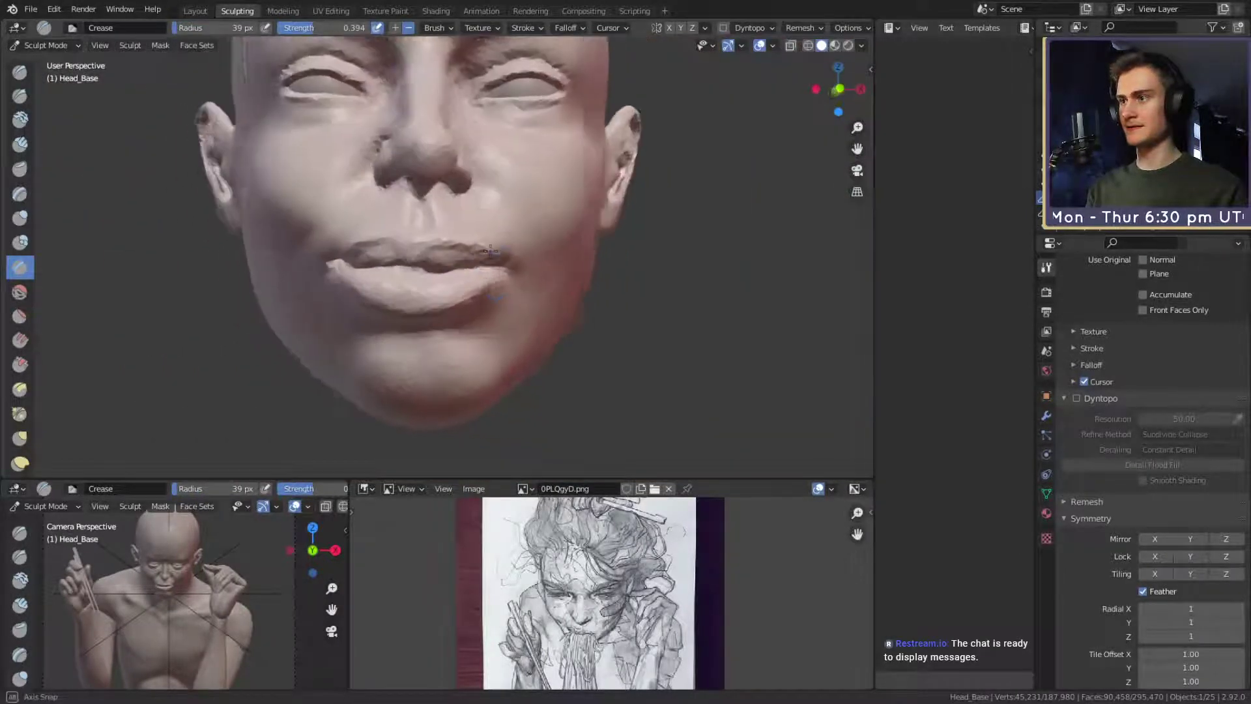
mouse_move(501, 261)
ctrl+middle_down()
mouse_move(521, 205)
mouse_move(489, 235)
ctrl+middle_up()
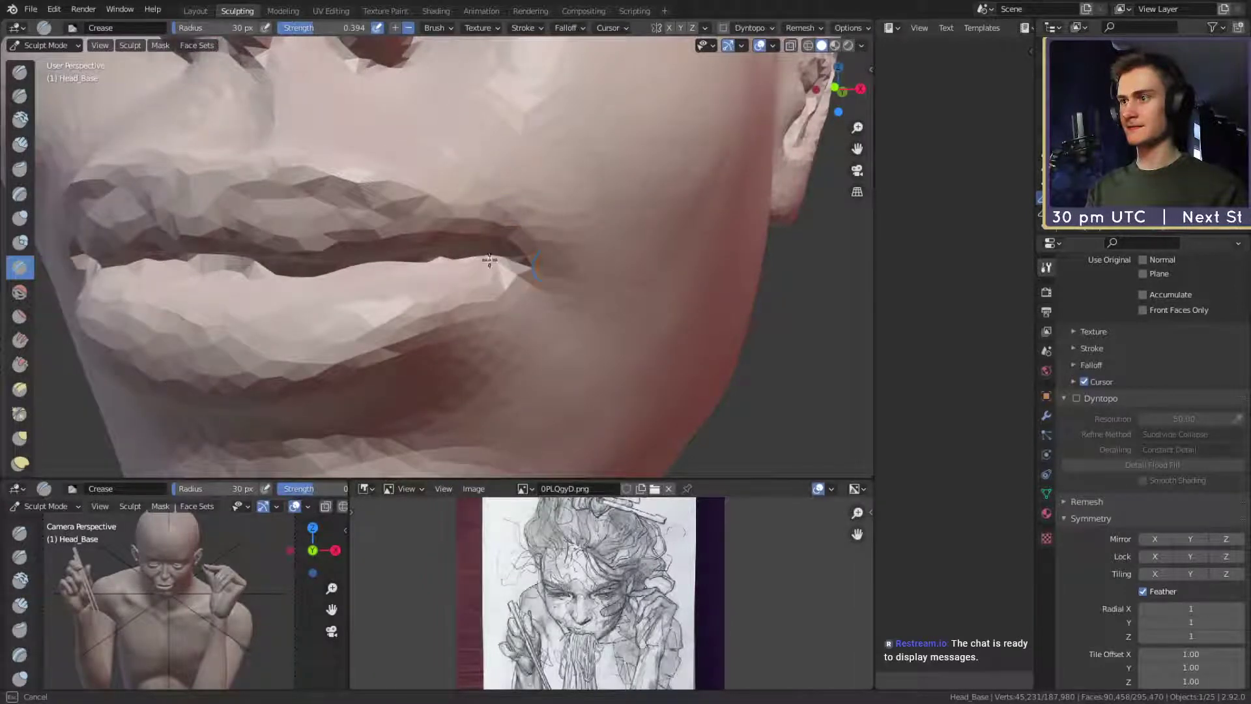
mouse_move(516, 204)
ctrl+middle_down()
mouse_move(518, 273)
mouse_move(467, 307)
mouse_move(420, 226)
ctrl+middle_up()
Shape the fold from the left mouth corner towards the jaw with Clay Strips at 59 px and smooth it at 144 px.
key(c)
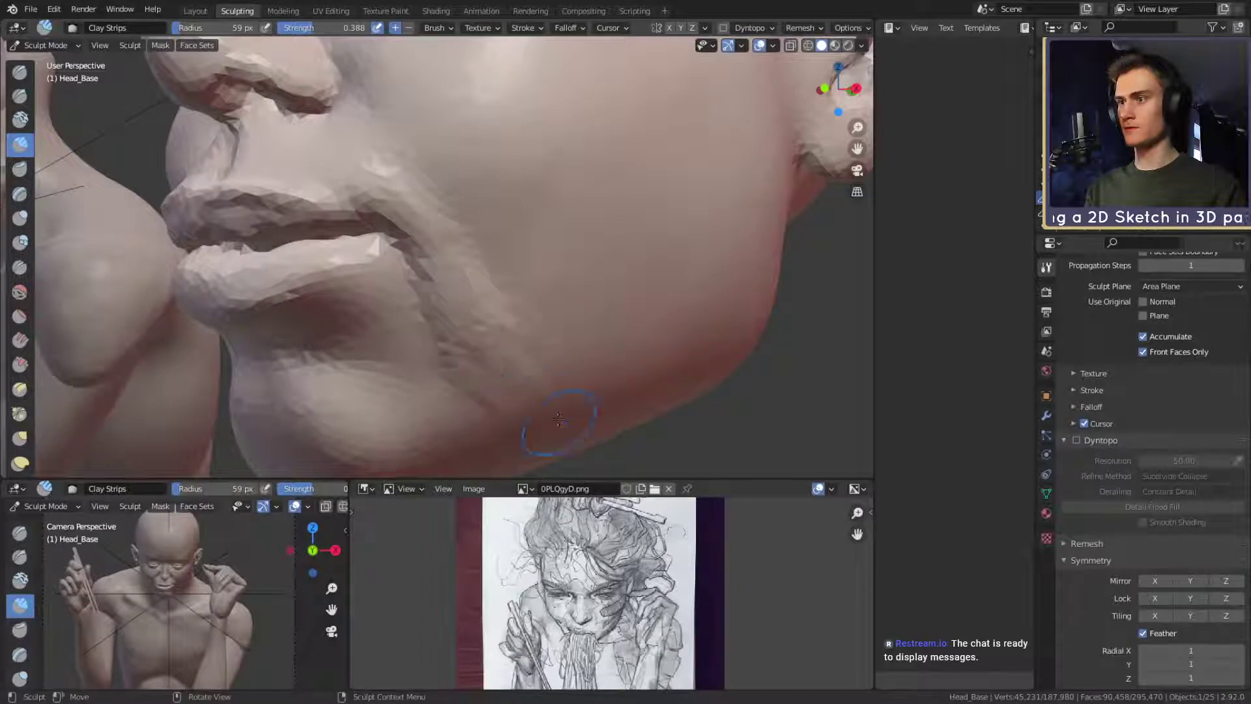
key(f)
drag(456, 299, 427, 210)
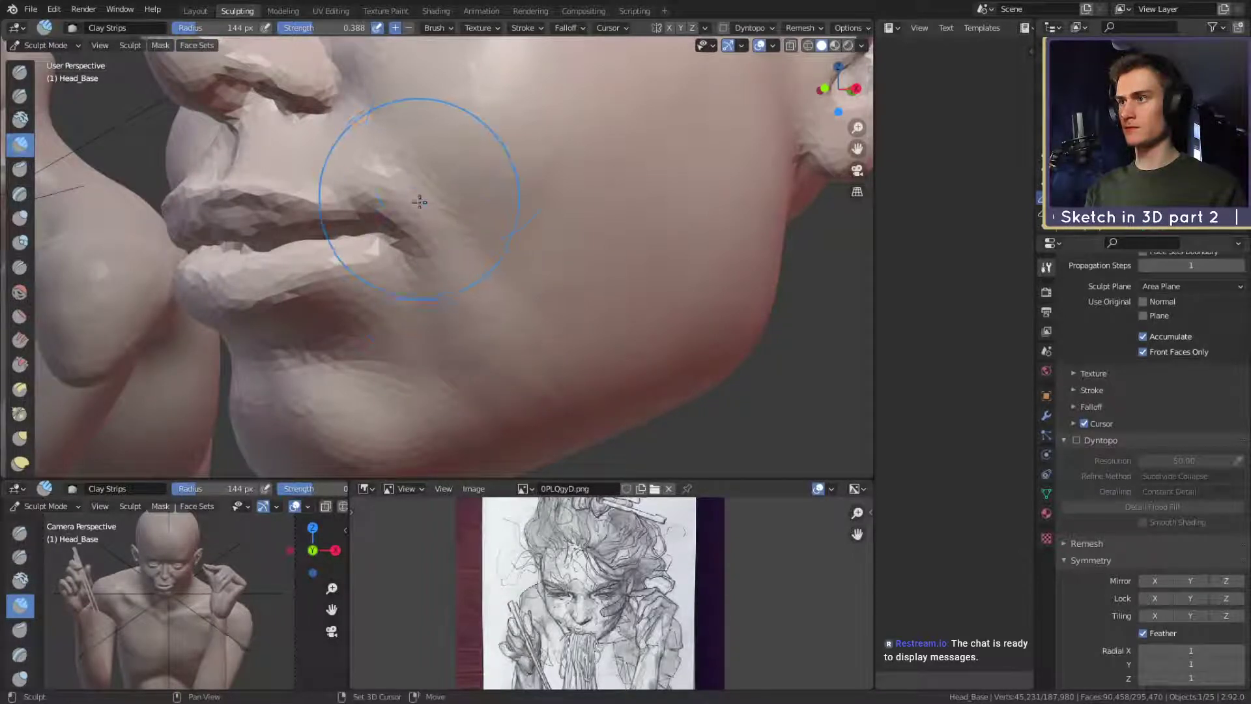
mouse_move(460, 153)
ctrl+alt+mouse_down()
mouse_move(497, 235)
mouse_move(576, 262)
mouse_move(464, 253)
ctrl+alt+mouse_up()
ctrl+alt+drag(530, 274, 525, 233)
key(f)
click(523, 299)
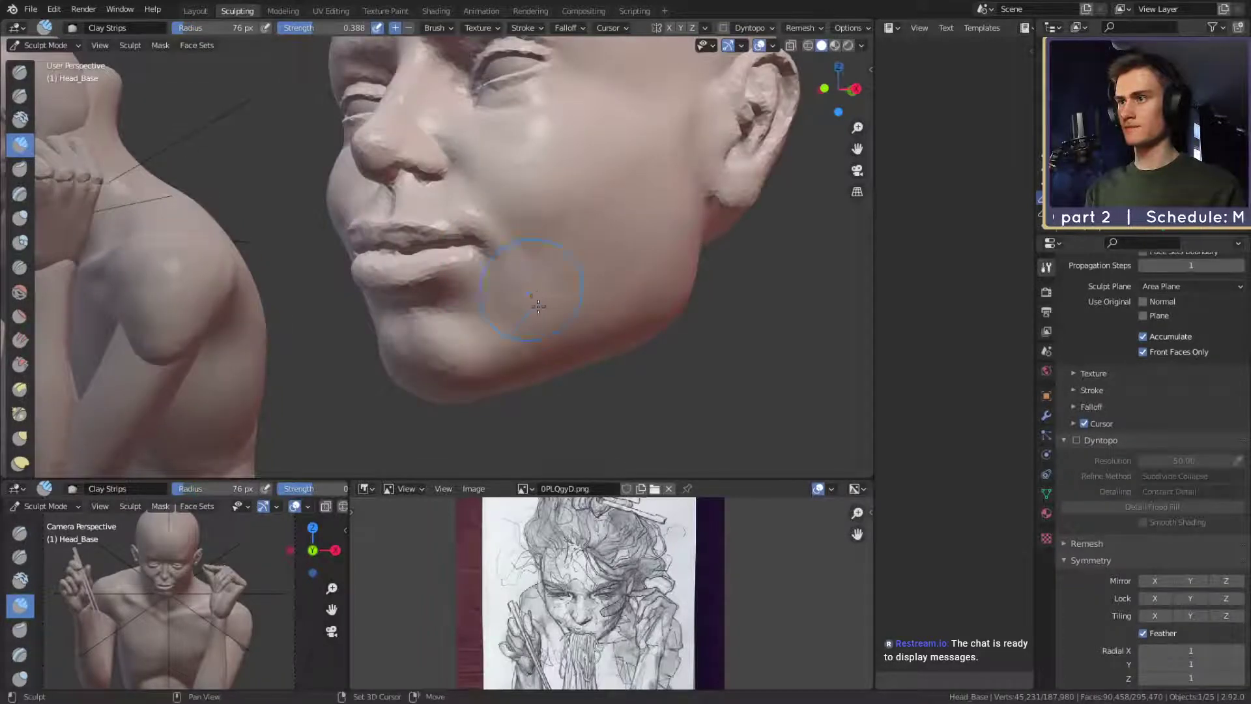
Shape the lower right cheek between mouth corner and jaw with Clay Strips at 65 px and smooth it at 131 px.
alt+drag(524, 280, 645, 257)
mouse_move(518, 316)
ctrl+alt+mouse_down()
mouse_move(503, 234)
mouse_move(489, 239)
mouse_move(517, 182)
ctrl+alt+mouse_up()
key(f)
click(496, 262)
key(f)
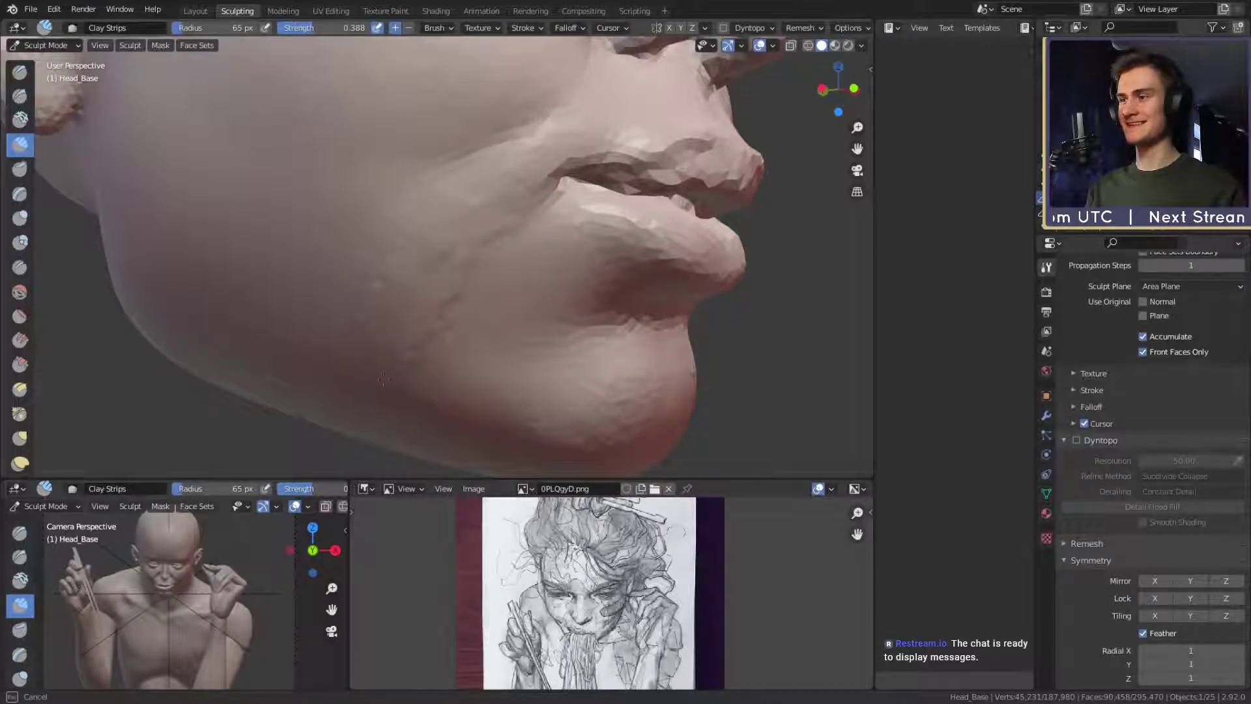
key(f)
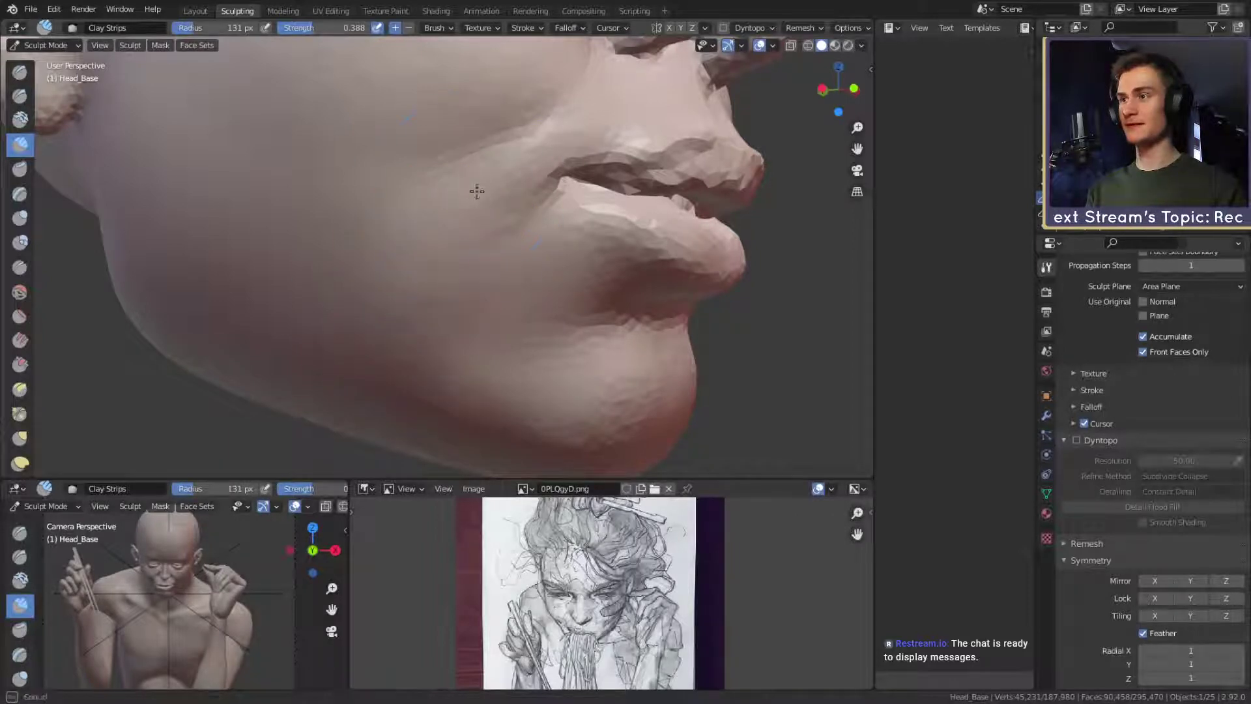
Extend the crease at the right mouth corner with the Crease brush at a 45 px radius and soften its surroundings.
scroll(476, 191, down, 5)
middle_drag(477, 191, 397, 118)
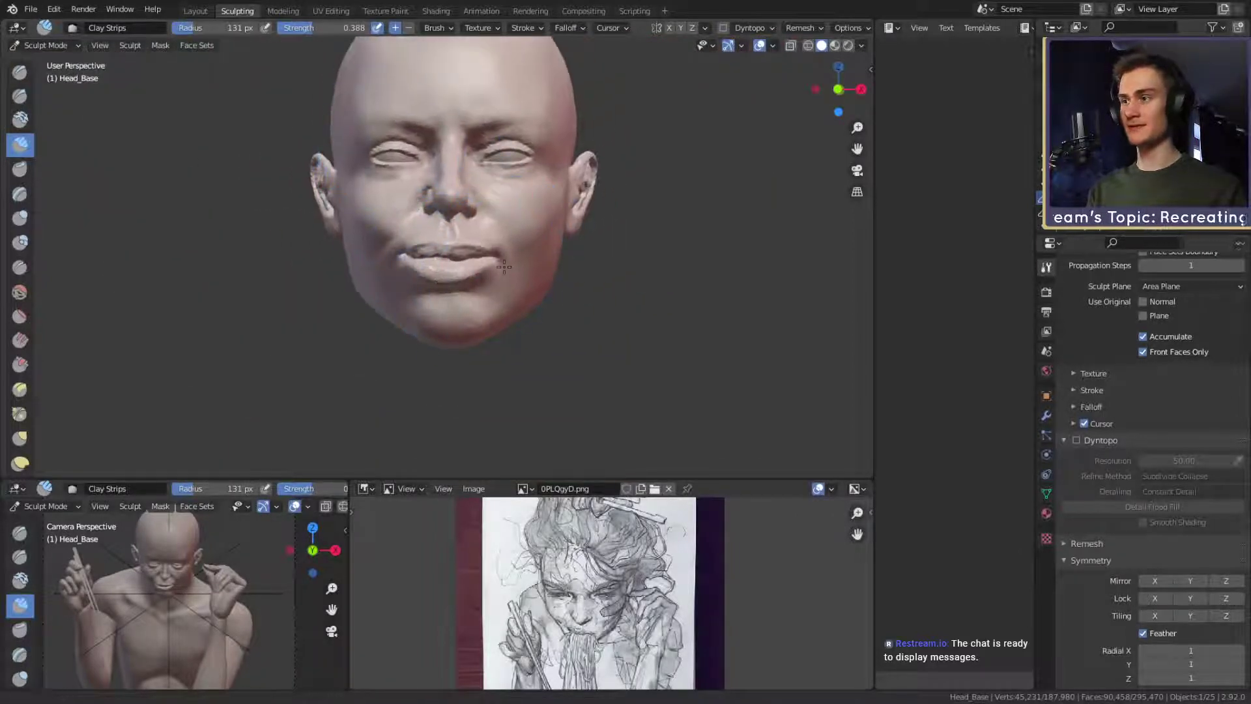
mouse_move(504, 267)
middle_down()
mouse_move(573, 262)
mouse_move(494, 251)
middle_up()
scroll(522, 260, up, 7)
key(shift+c)
key(f)
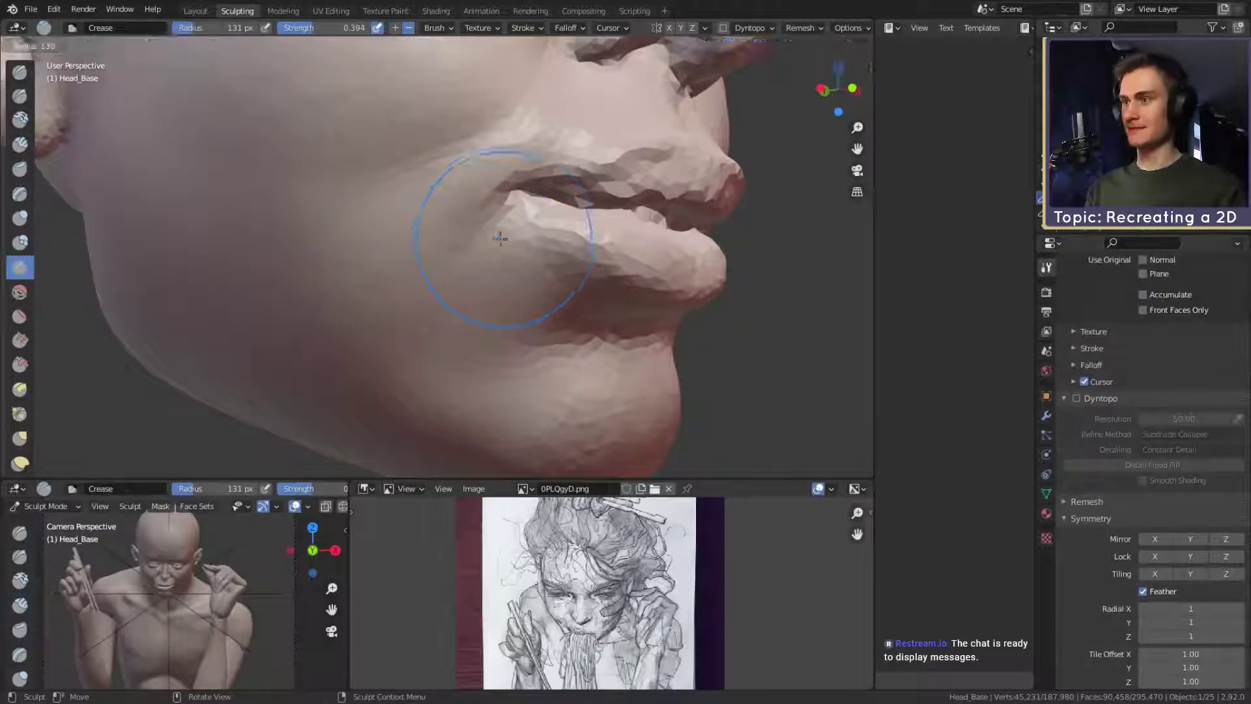
click(489, 236)
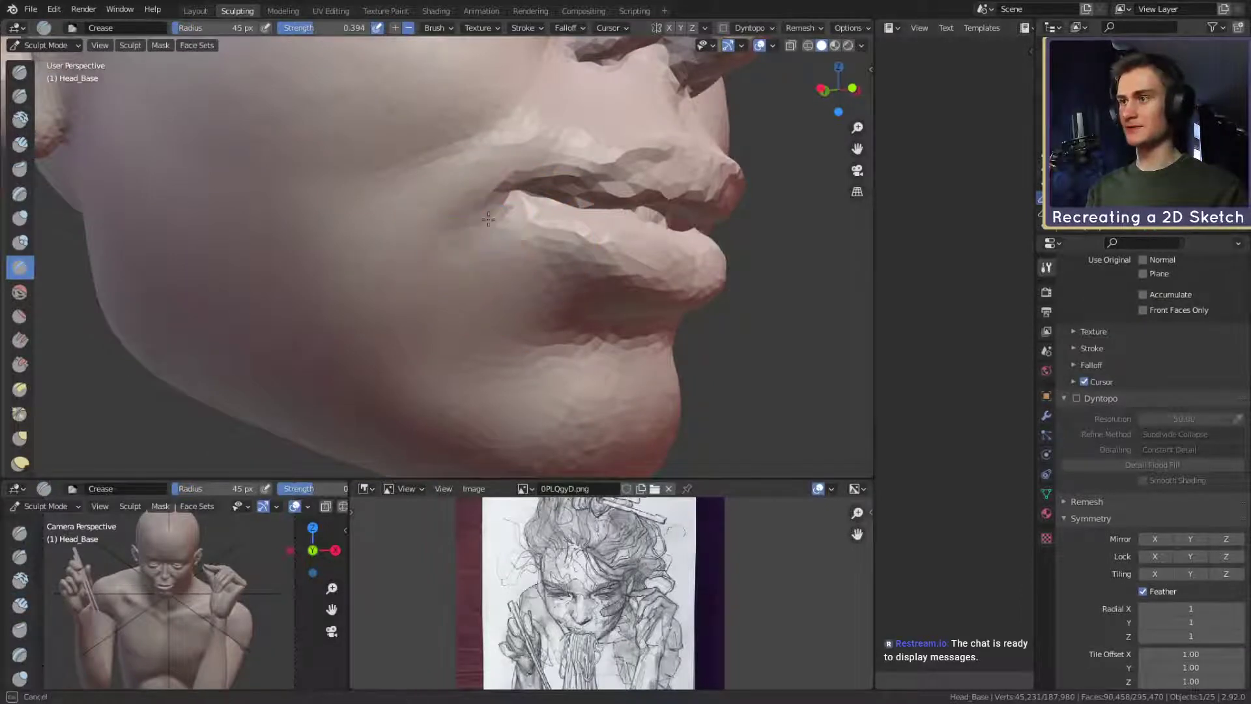
key(f)
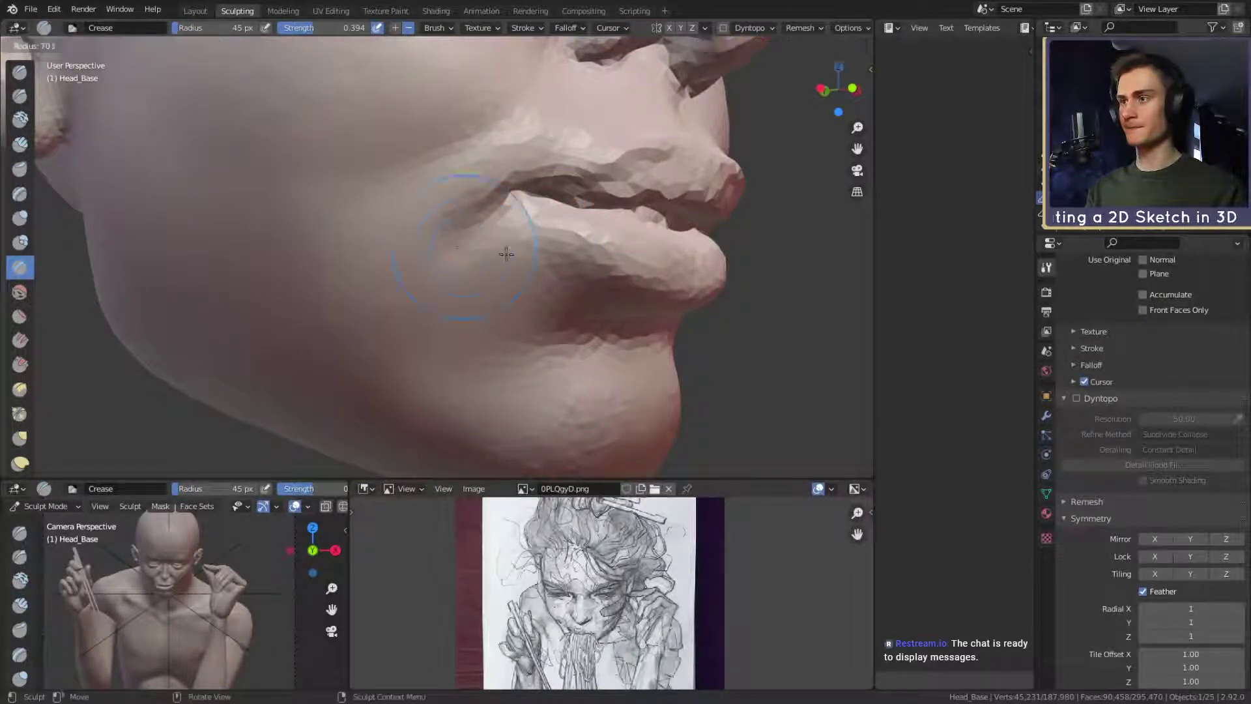
click(454, 190)
Reshape the upper lip near the right mouth corner with the Grab brush at a 123 px radius.
ctrl+middle_drag(571, 134, 568, 260)
mouse_move(568, 260)
middle_down()
mouse_move(486, 262)
mouse_move(560, 264)
mouse_move(548, 209)
mouse_move(489, 225)
middle_up()
key(g)
key(f)
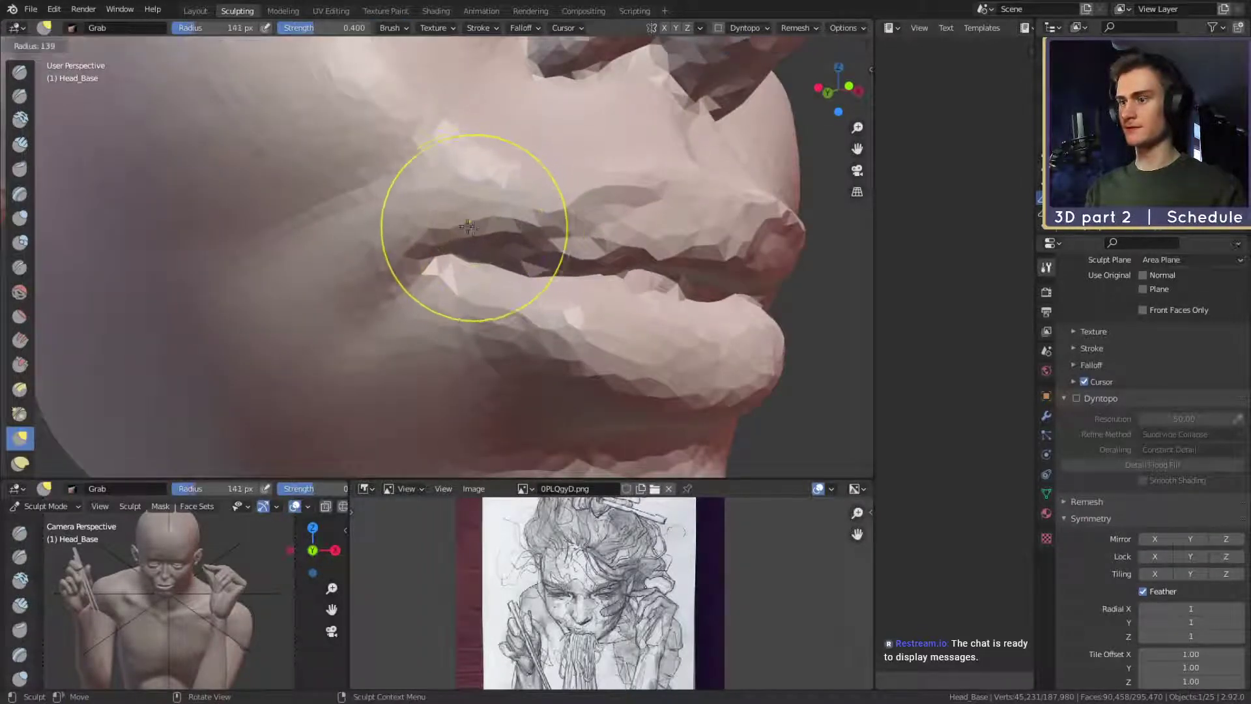
click(558, 229)
drag(488, 235, 492, 228)
Reshape the left half of the upper lip with the Grab brush, using radii of 101 px and 61 px.
mouse_move(552, 146)
ctrl+middle_down()
mouse_move(553, 240)
mouse_move(498, 260)
mouse_move(556, 242)
mouse_move(486, 245)
ctrl+middle_up()
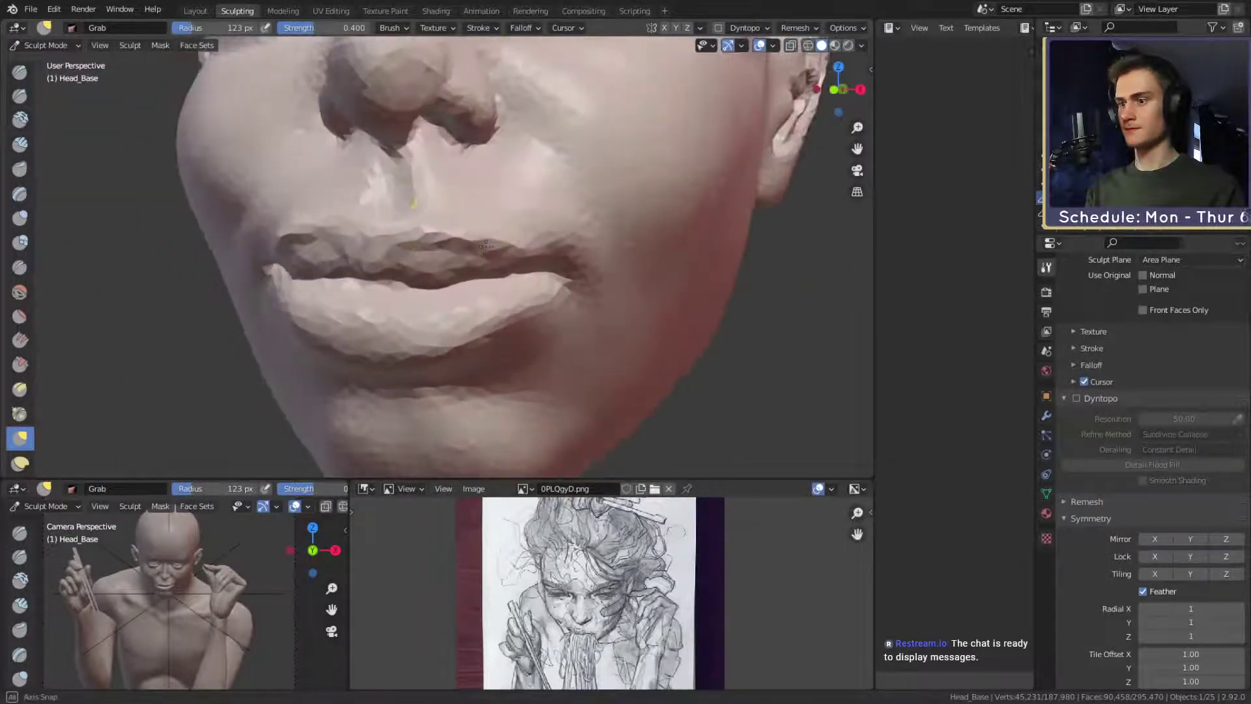
key(f)
click(457, 254)
key(f)
click(465, 250)
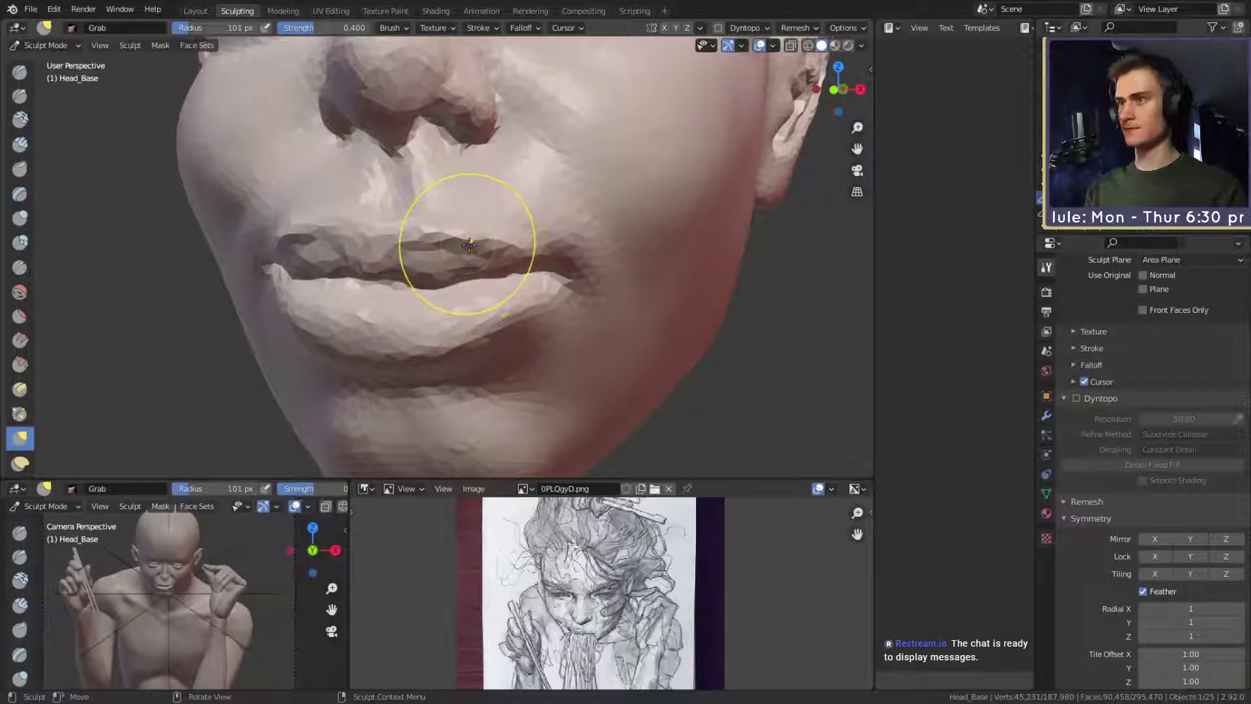
middle_drag(530, 252, 450, 232)
key(f)
click(447, 215)
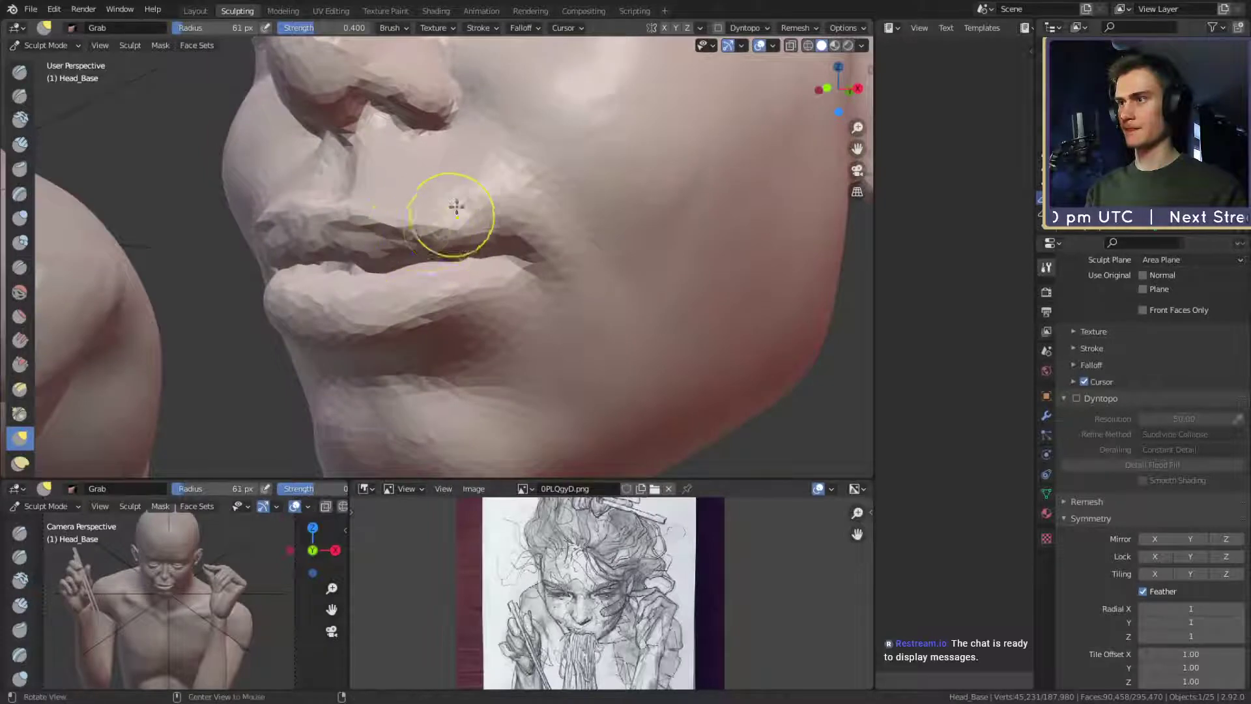
Push both lips slightly back in the right profile with the Grab brush at a 164 px radius.
ctrl+alt+drag(455, 209, 531, 264)
mouse_move(527, 212)
ctrl+alt+mouse_down()
mouse_move(534, 271)
mouse_move(510, 302)
mouse_move(507, 269)
mouse_move(566, 247)
mouse_move(619, 206)
mouse_move(567, 252)
mouse_move(516, 252)
mouse_move(521, 281)
ctrl+alt+mouse_up()
key(f)
click(631, 249)
key(f)
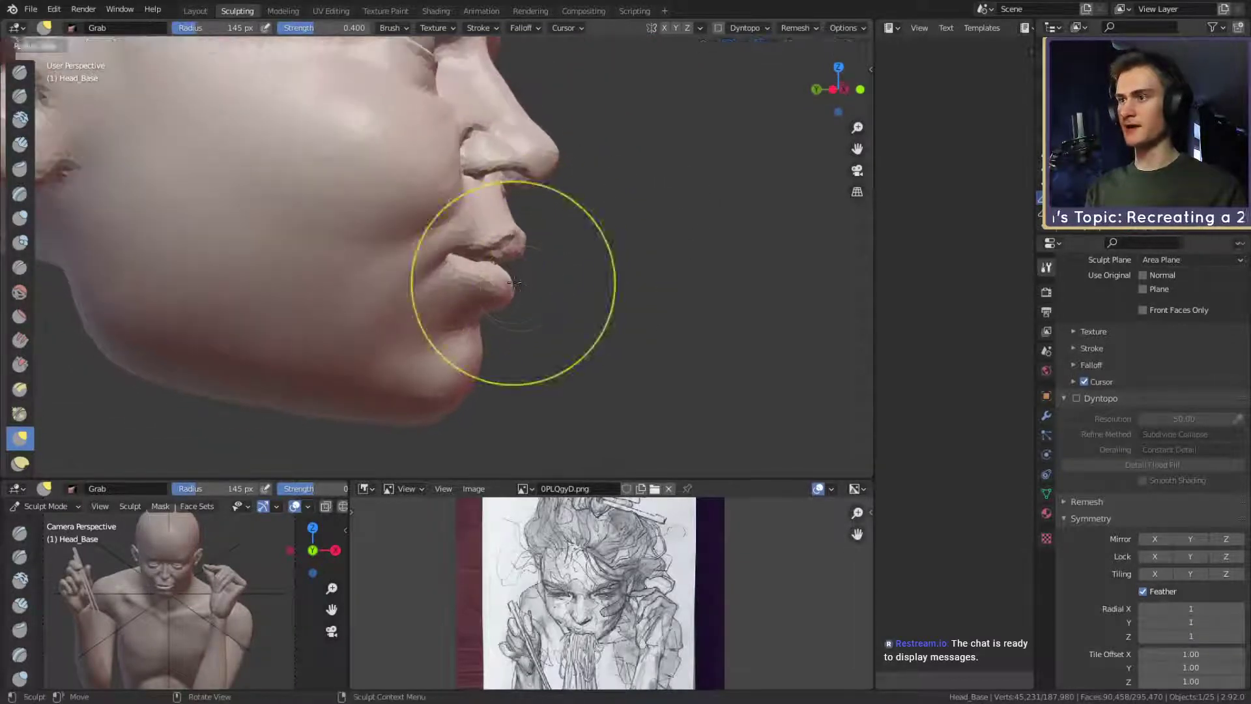
click(627, 282)
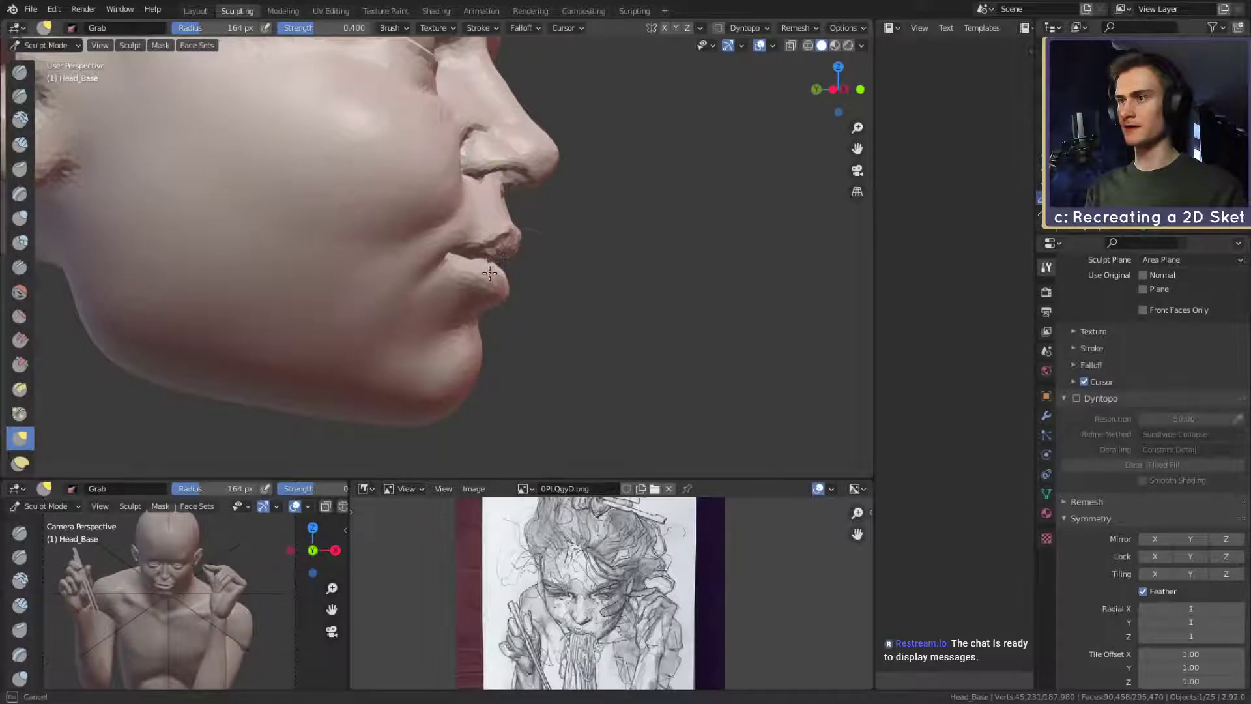
Examine the lips, nose and overall face from several angles against the reference sketch.
scroll(562, 226, down, 3)
middle_drag(579, 228, 458, 320)
shift+middle_drag(391, 285, 629, 287)
middle_drag(629, 286, 655, 267)
ctrl+middle_drag(485, 195, 451, 239)
shift+middle_drag(600, 332, 459, 205)
shift+middle_drag(669, 180, 460, 206)
middle_drag(460, 206, 717, 171)
key(c)
key(f)
click(410, 234)
ctrl+middle_drag(417, 215, 420, 280)
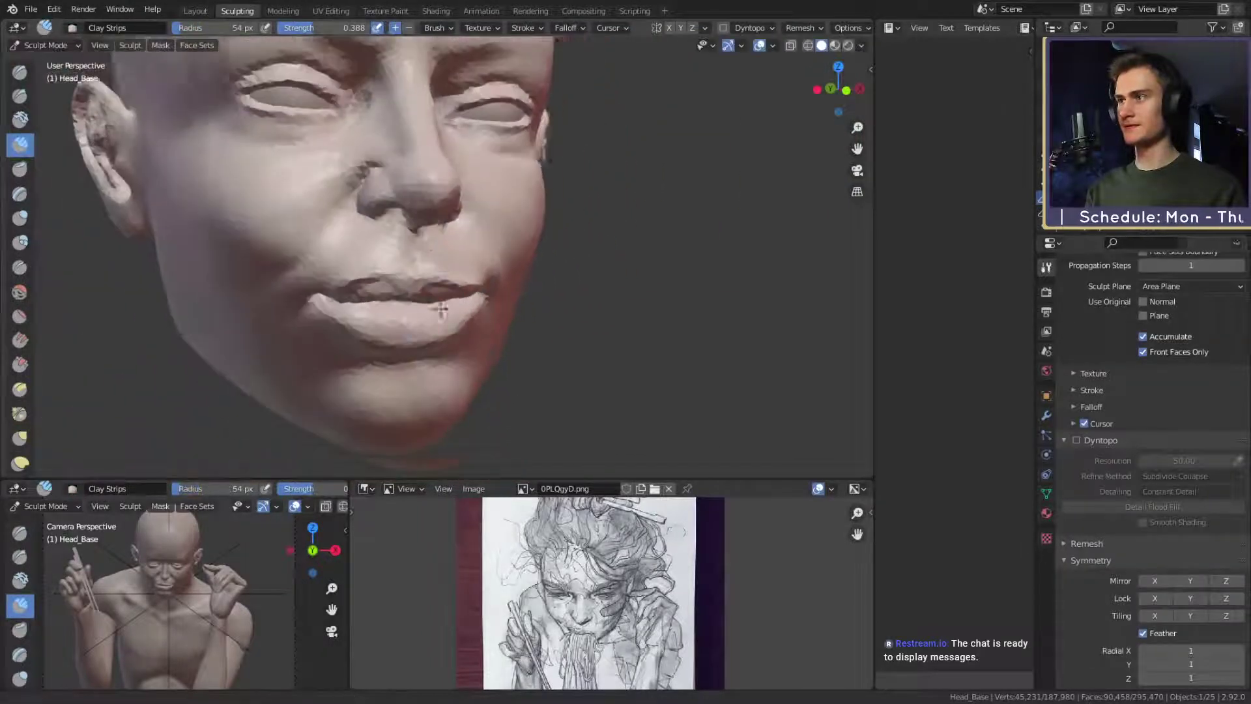
mouse_move(528, 186)
shift+middle_down()
mouse_move(638, 248)
mouse_move(595, 245)
mouse_move(401, 139)
shift+middle_up()
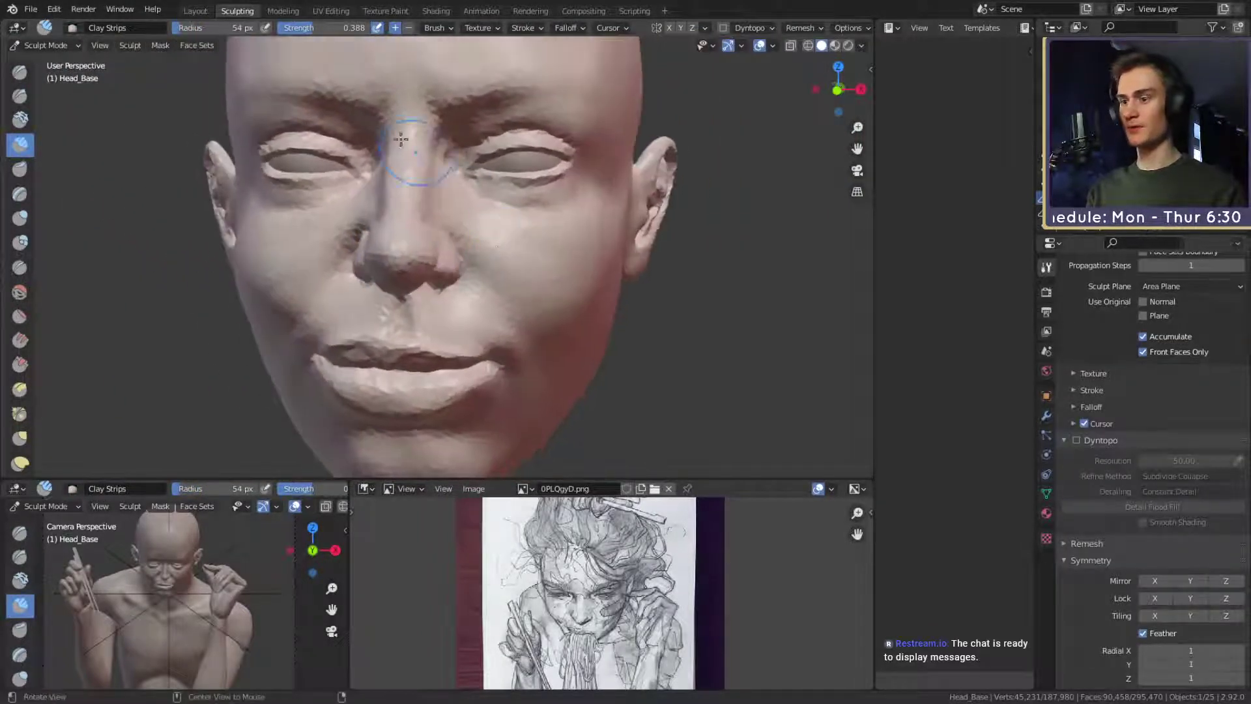
mouse_move(575, 259)
middle_down()
mouse_move(516, 282)
mouse_move(454, 268)
mouse_move(508, 277)
mouse_move(547, 326)
middle_up()
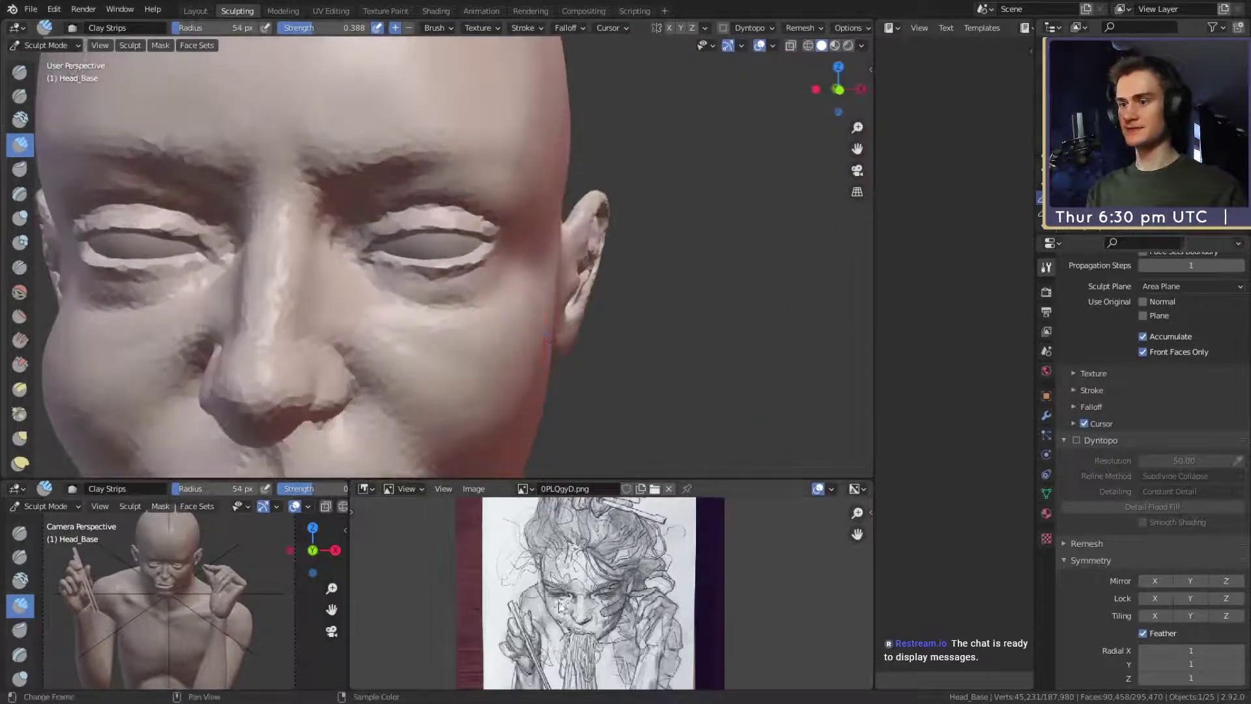
Pull the outer corner area of the left eye back towards the ear with the Grab brush.
mouse_move(524, 252)
shift+middle_down()
mouse_move(554, 277)
mouse_move(544, 325)
shift+middle_up()
mouse_move(544, 326)
middle_down()
mouse_move(572, 331)
mouse_move(560, 278)
mouse_move(447, 243)
mouse_move(467, 288)
middle_up()
scroll(564, 275, up, 4)
key(g)
key(f)
click(550, 288)
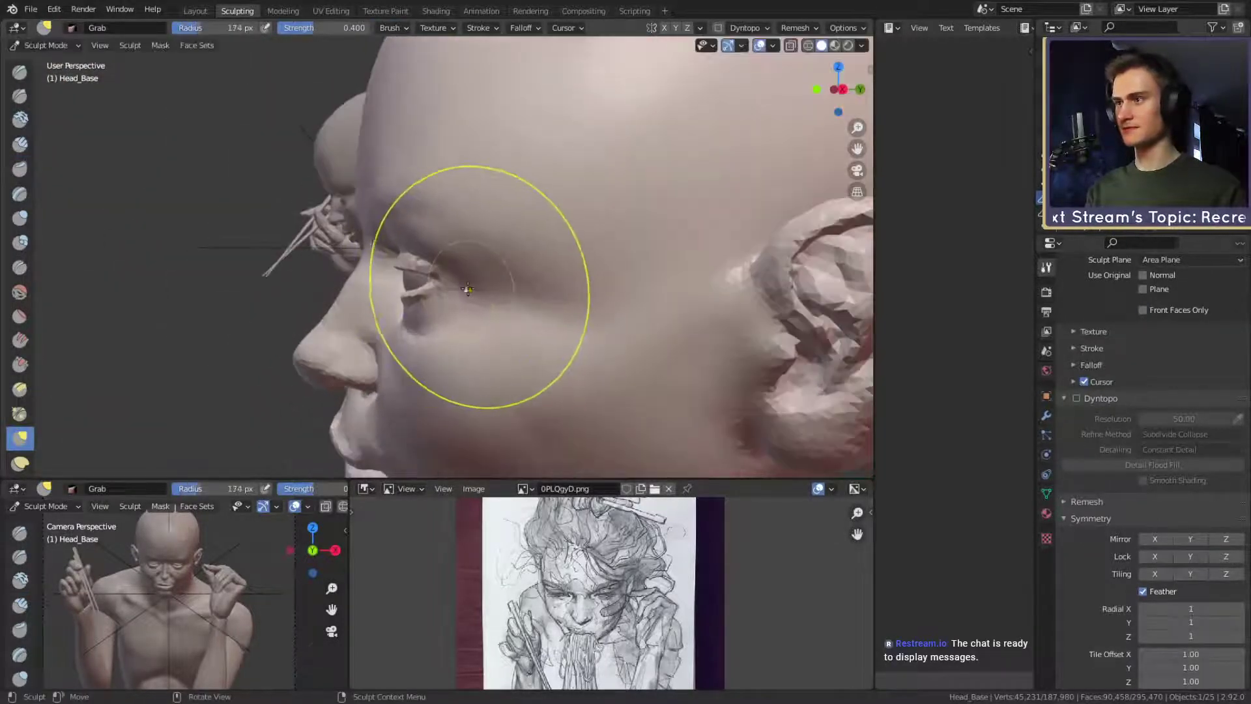
key(f)
click(528, 297)
drag(466, 291, 489, 286)
drag(461, 285, 481, 284)
Reshape the outer corner area of the right eye with the Grab brush at a 209 px radius.
middle_drag(490, 284, 532, 283)
key(f)
click(635, 287)
scroll(330, 282, down, 2)
middle_drag(277, 332, 487, 294)
key(f)
click(454, 274)
drag(421, 274, 404, 275)
mouse_move(412, 275)
mouse_down()
mouse_move(398, 276)
mouse_move(436, 276)
mouse_move(423, 276)
mouse_up()
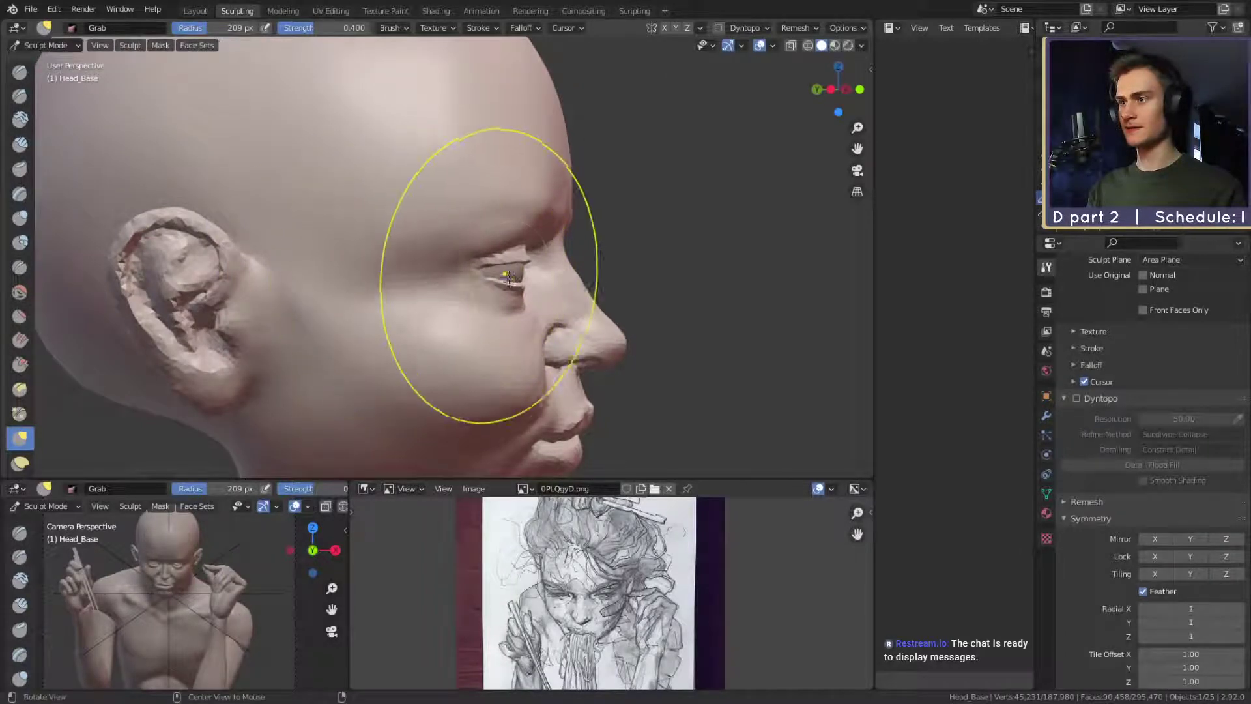
mouse_move(469, 267)
middle_down()
mouse_move(396, 299)
mouse_move(390, 265)
mouse_move(114, 85)
middle_up()
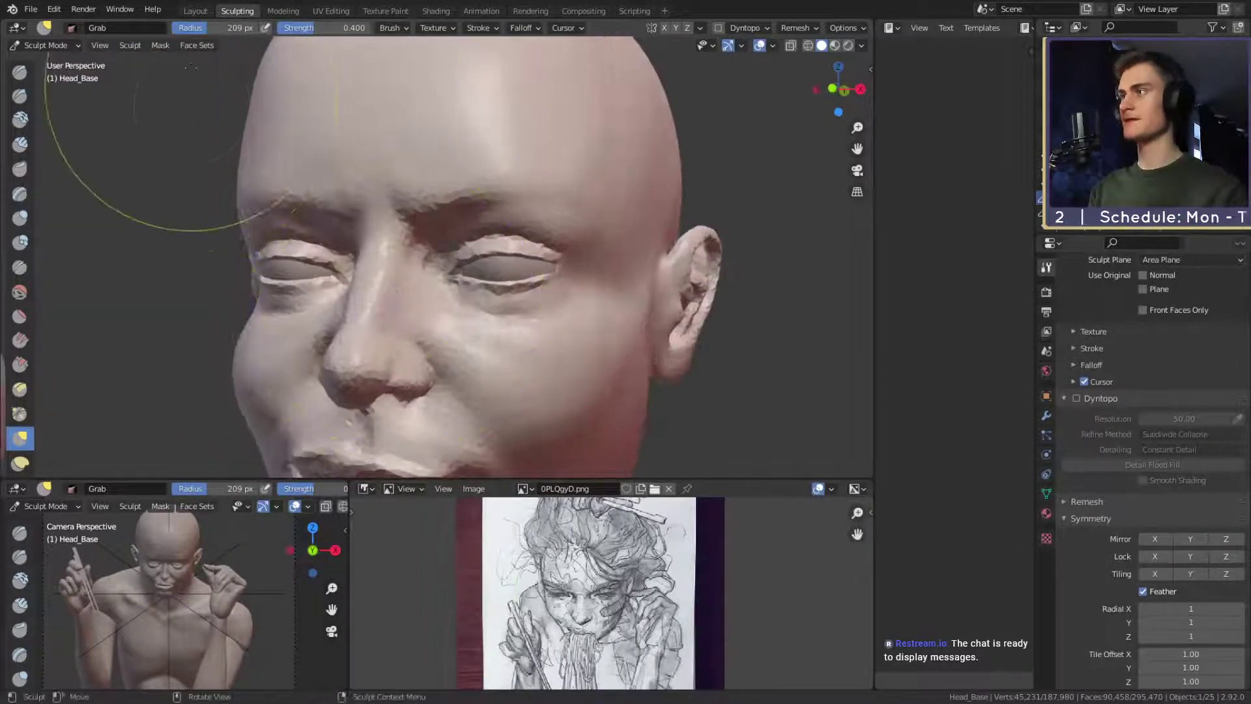
In the Layout workspace, move the Eye_L object back along the global Y axis by about 0.009 m.
key(ctrl+Page_Up)
click(500, 171)
middle_drag(619, 159, 530, 197)
scroll(494, 275, up, 4)
scroll(556, 189, down, 4)
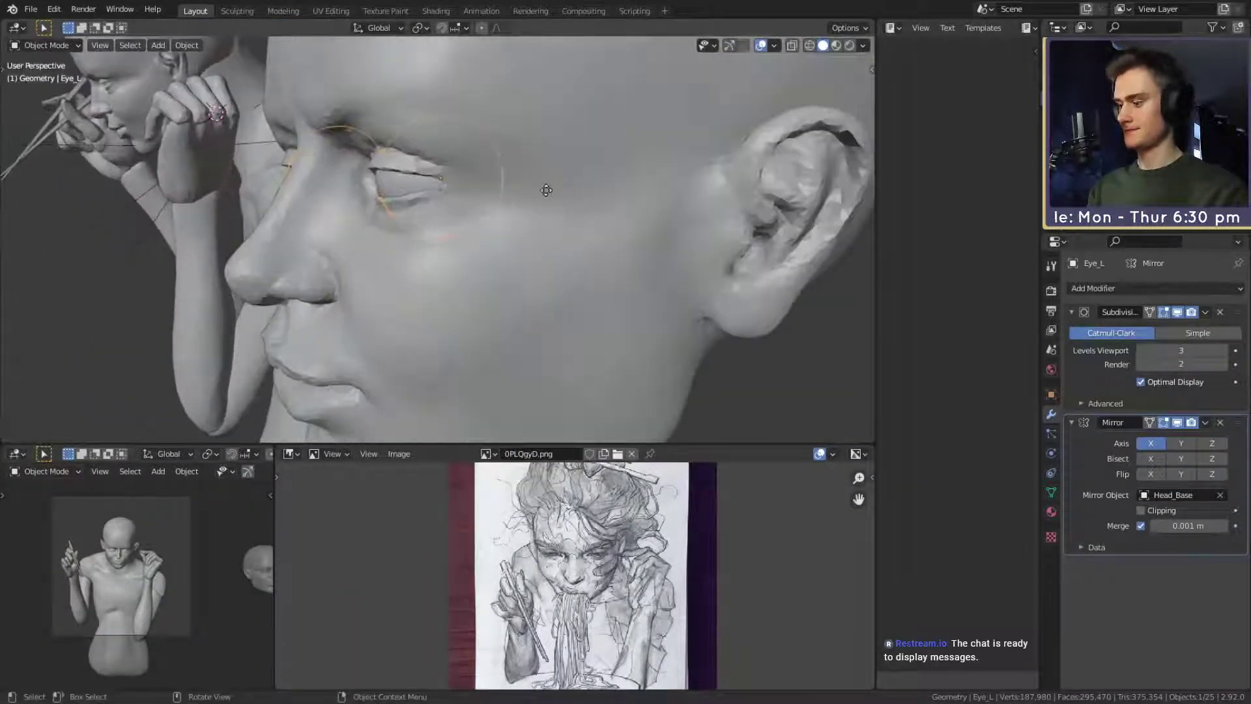
key(g)
key(x)
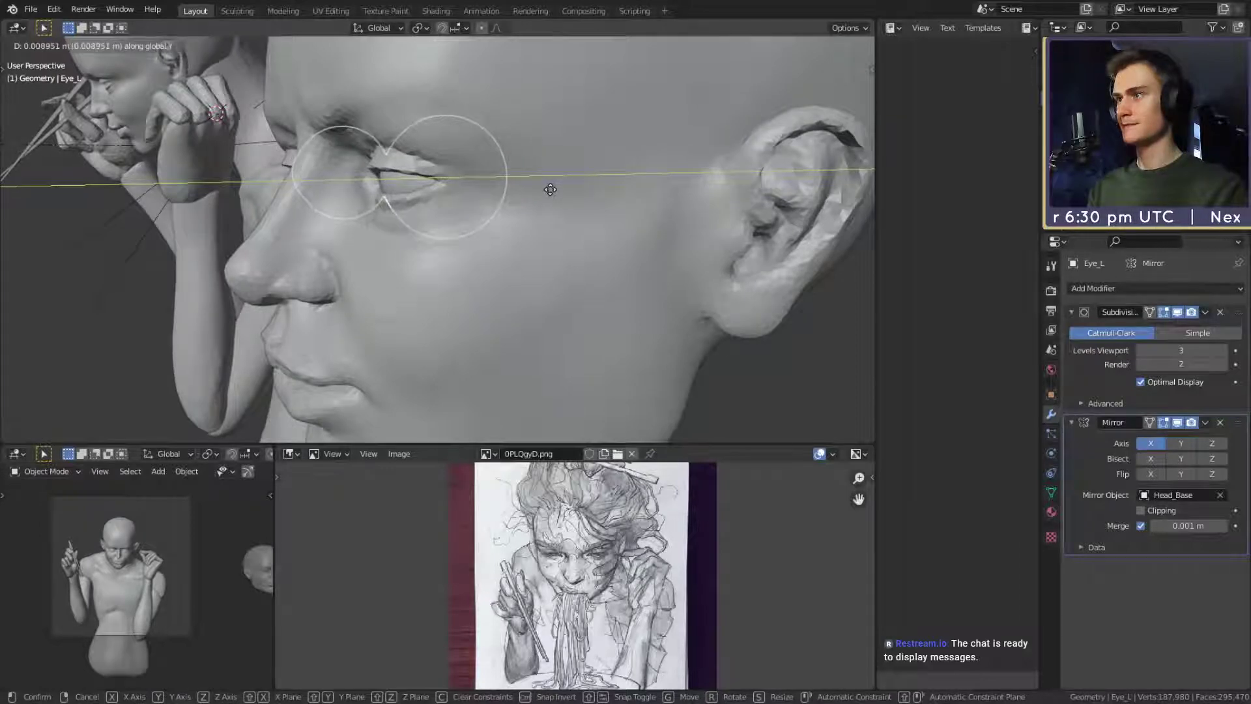
click(551, 194)
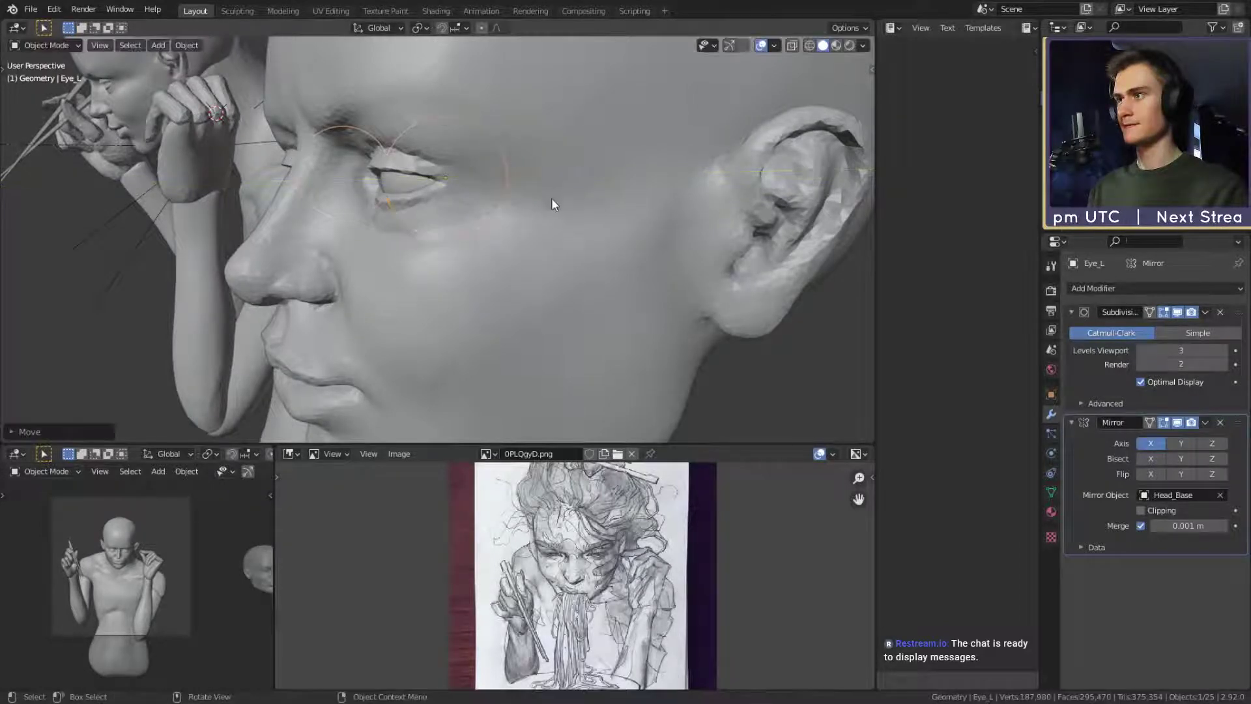
Check the eyes in the face, reselect the head and return to the Sculpting workspace.
scroll(551, 197, down, 6)
scroll(612, 230, up, 4)
middle_drag(522, 221, 549, 267)
click(644, 271)
scroll(639, 294, down, 3)
scroll(562, 257, up, 6)
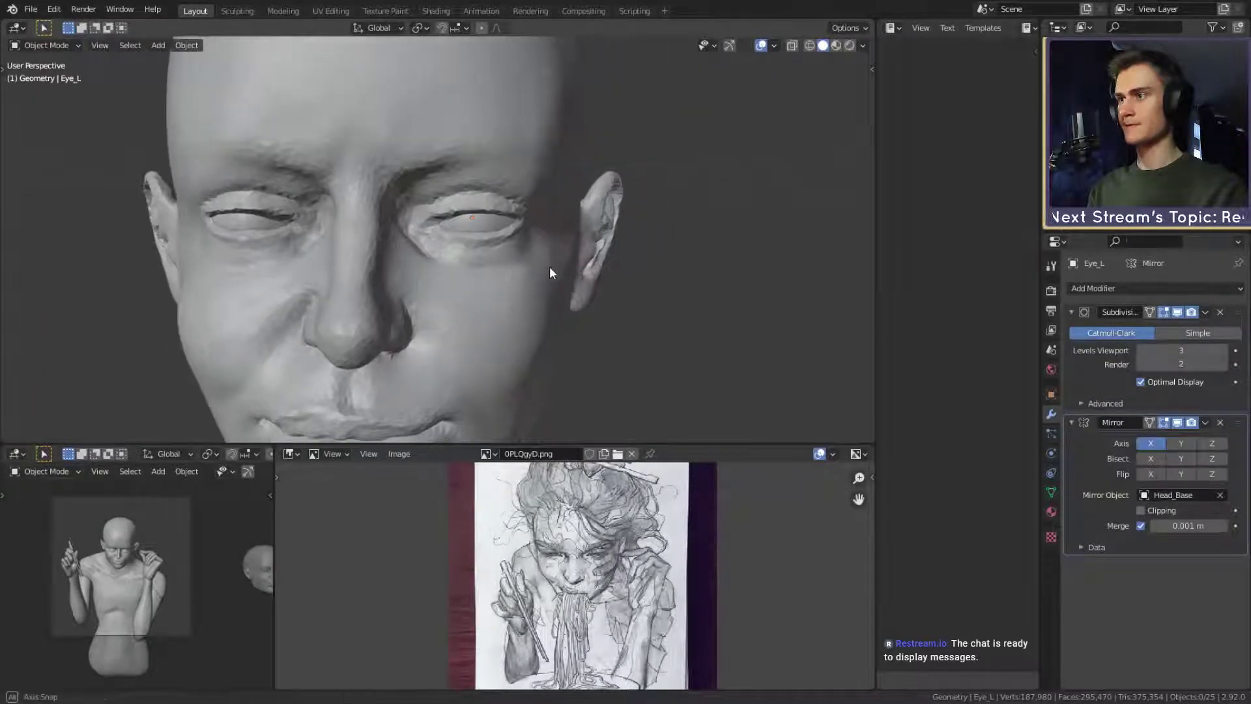
click(495, 268)
click(231, 12)
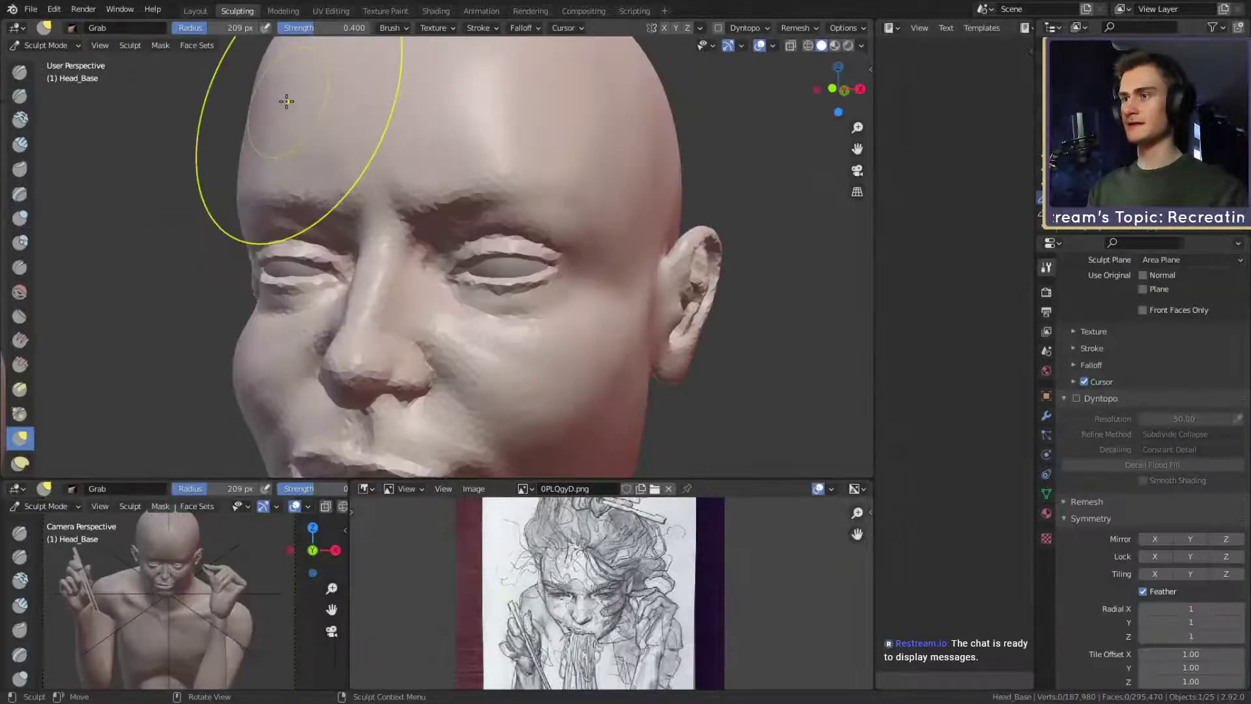
Refine the rim of the left lower eyelid with the Crease brush at a 40 px radius.
key(shift+c)
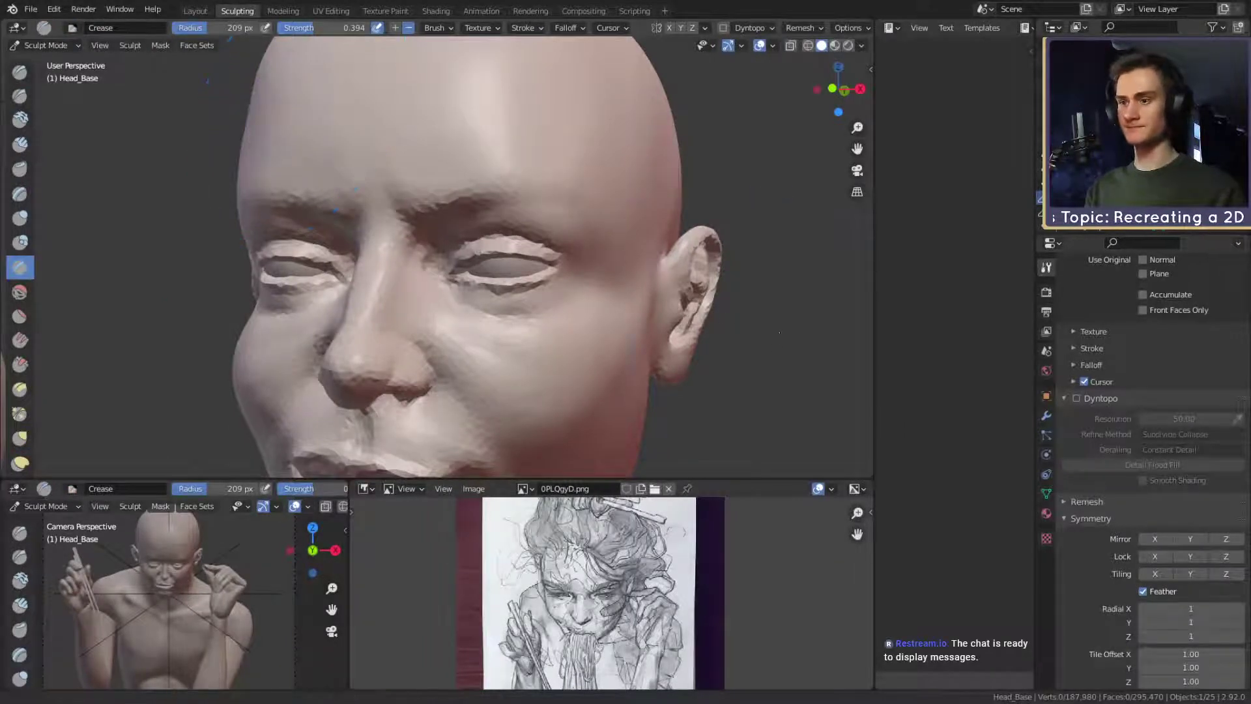
scroll(470, 287, up, 8)
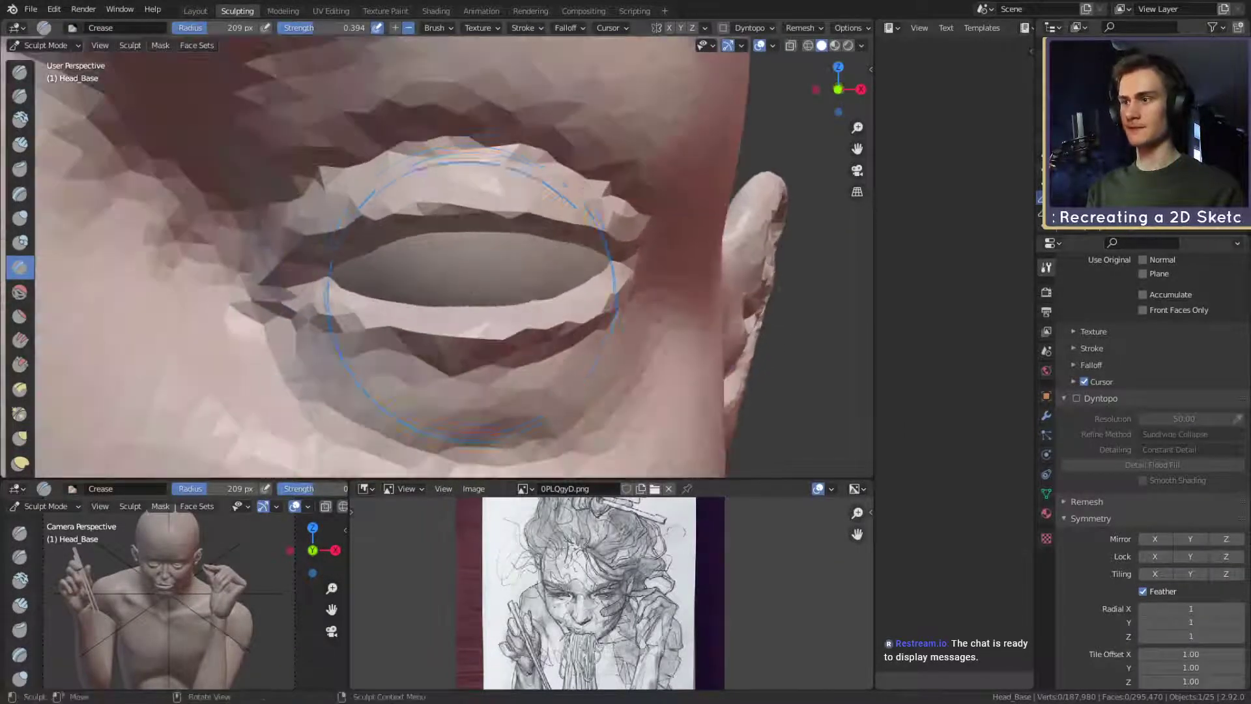
key(f)
click(465, 297)
middle_drag(471, 293, 474, 269)
key(f)
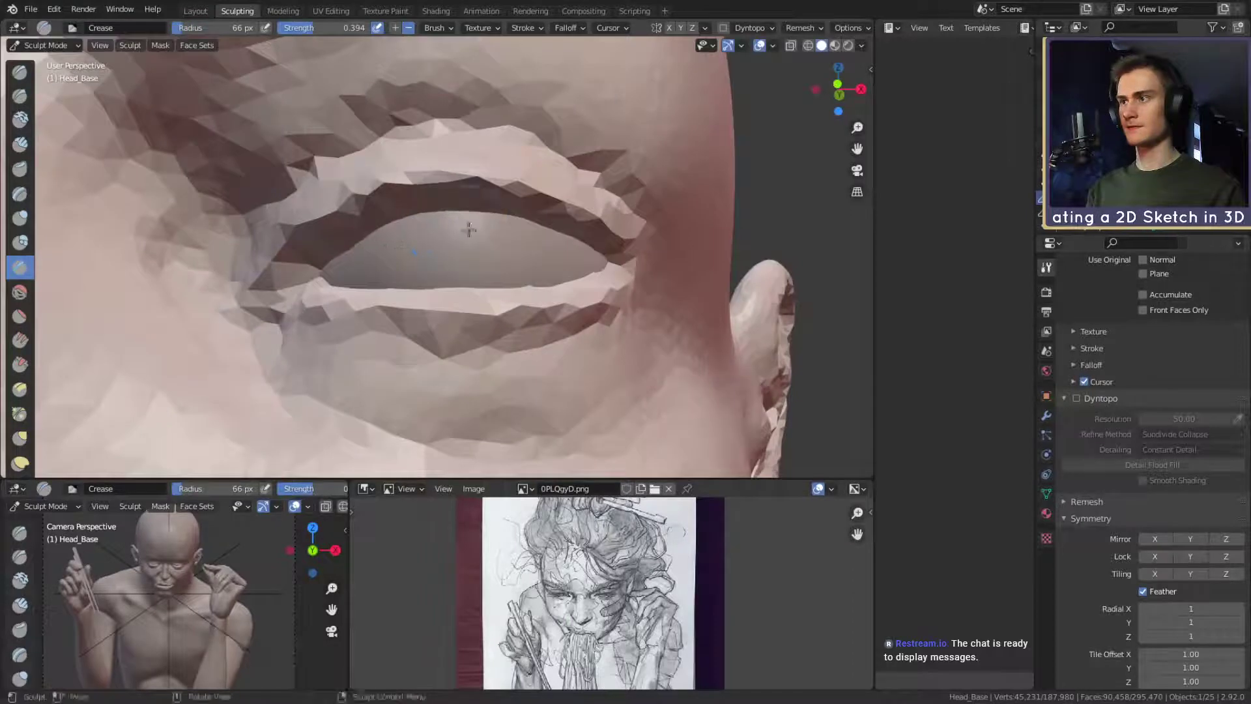
click(530, 241)
middle_drag(531, 241, 514, 291)
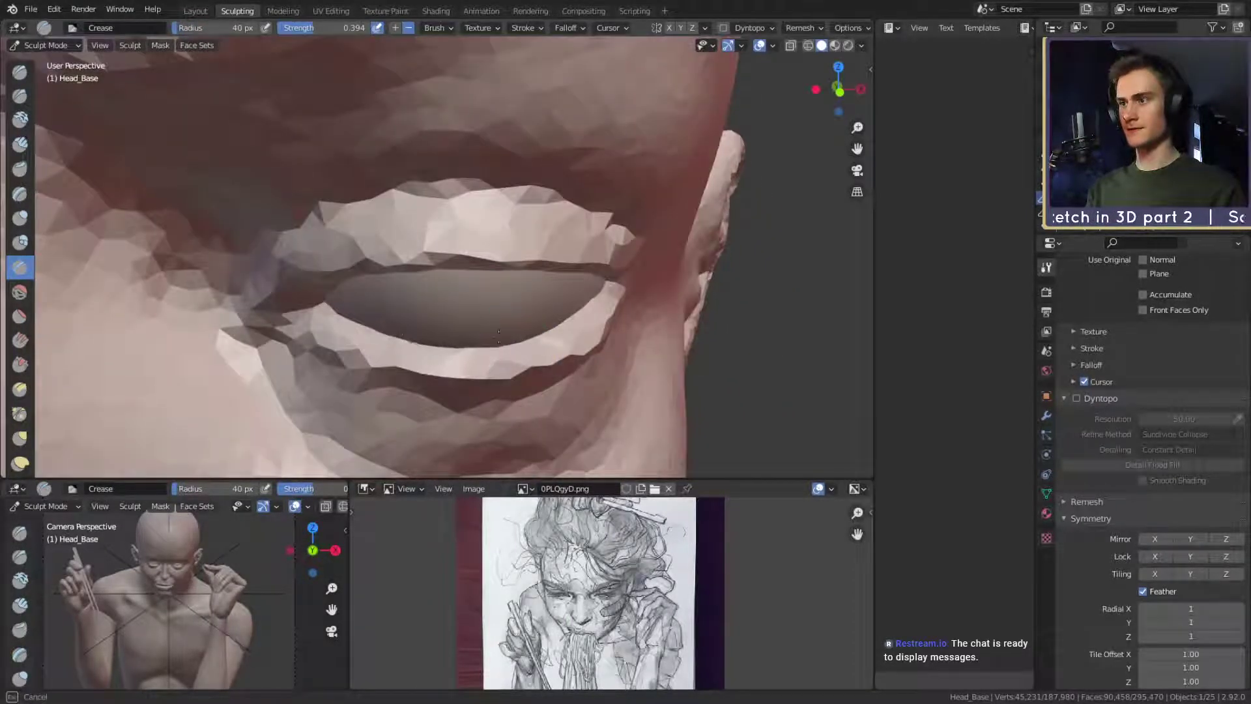
mouse_move(498, 332)
mouse_down()
mouse_move(460, 349)
mouse_move(514, 352)
mouse_move(579, 307)
mouse_up()
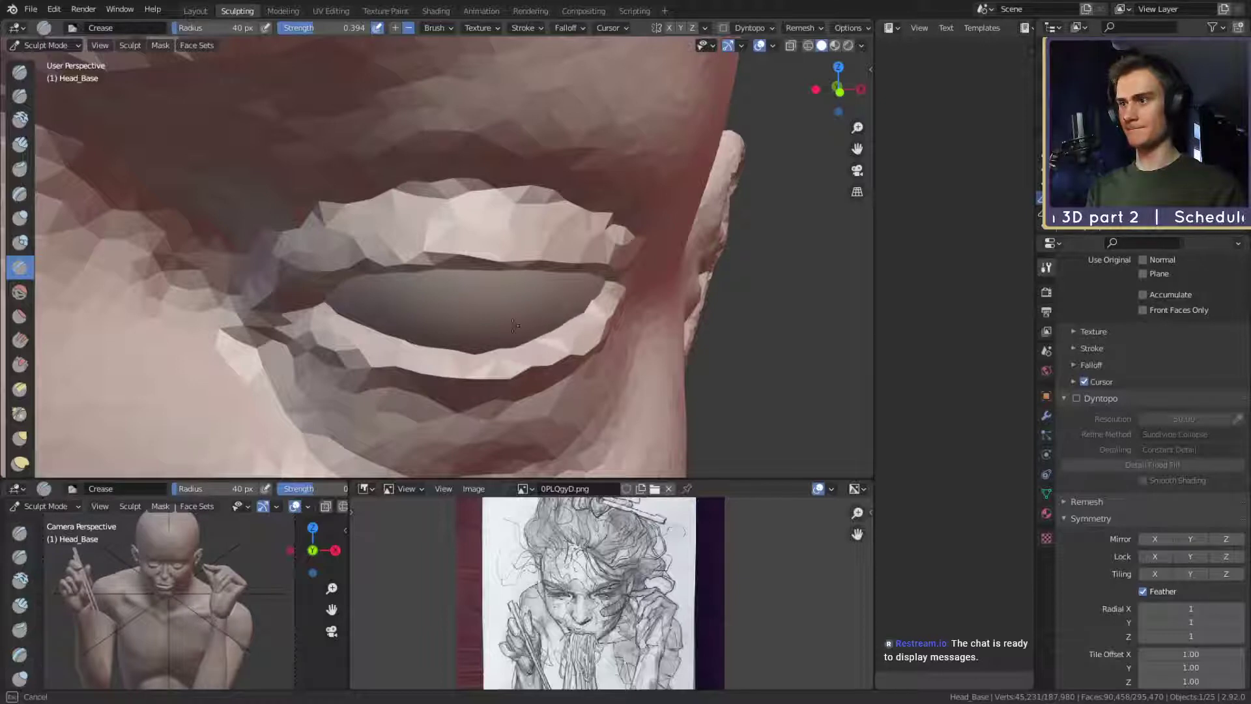
Refine the rim of the right lower eyelid with the Crease brush at a 40 px radius.
scroll(489, 250, down, 5)
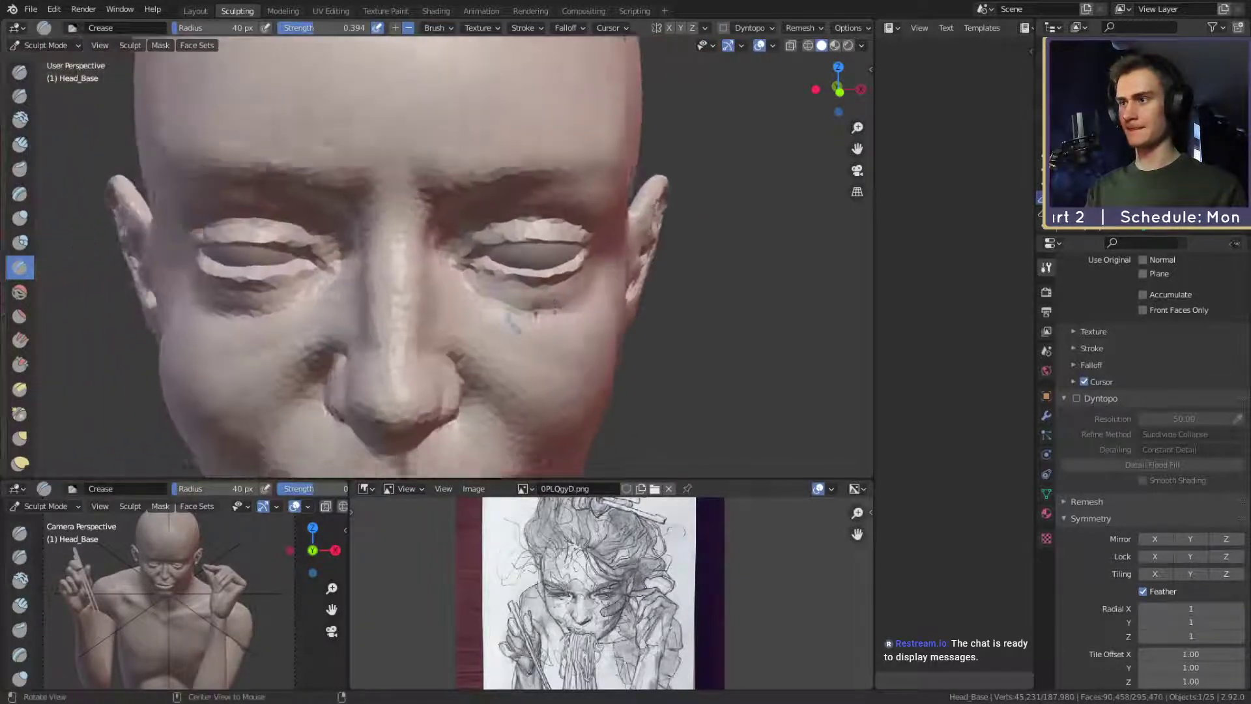
middle_drag(489, 250, 501, 248)
scroll(500, 248, up, 6)
scroll(500, 247, up, 2)
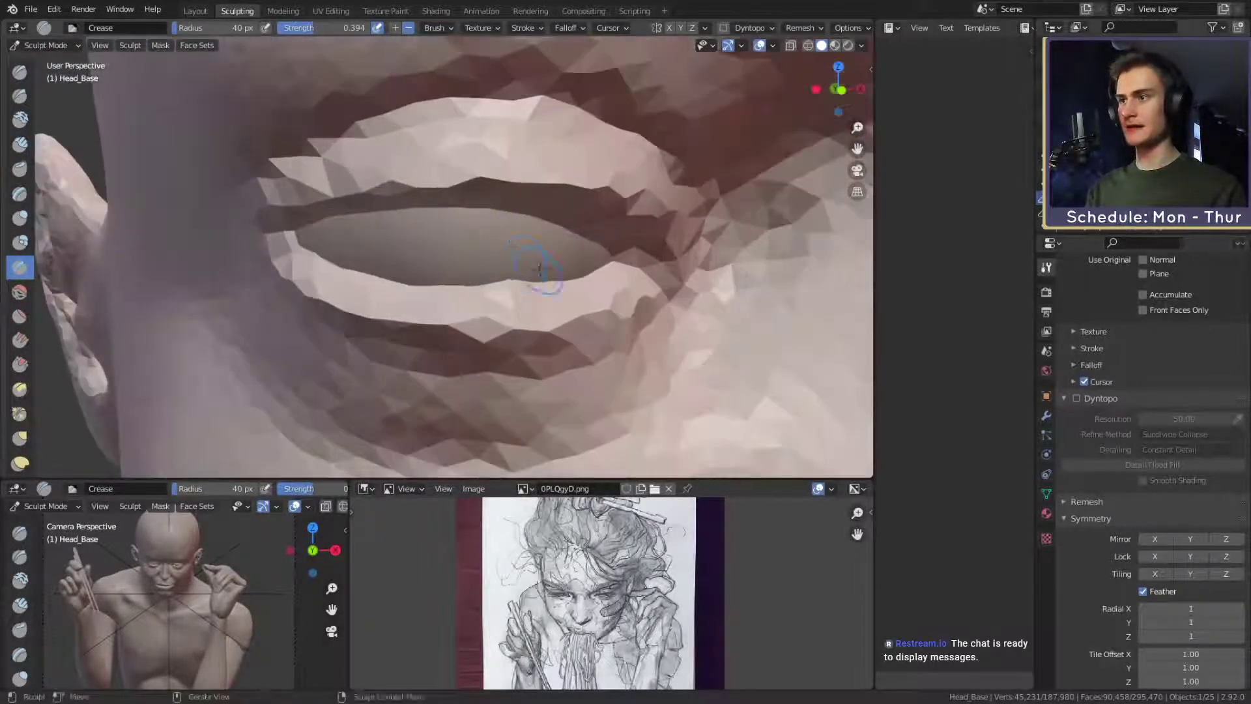
drag(469, 287, 547, 282)
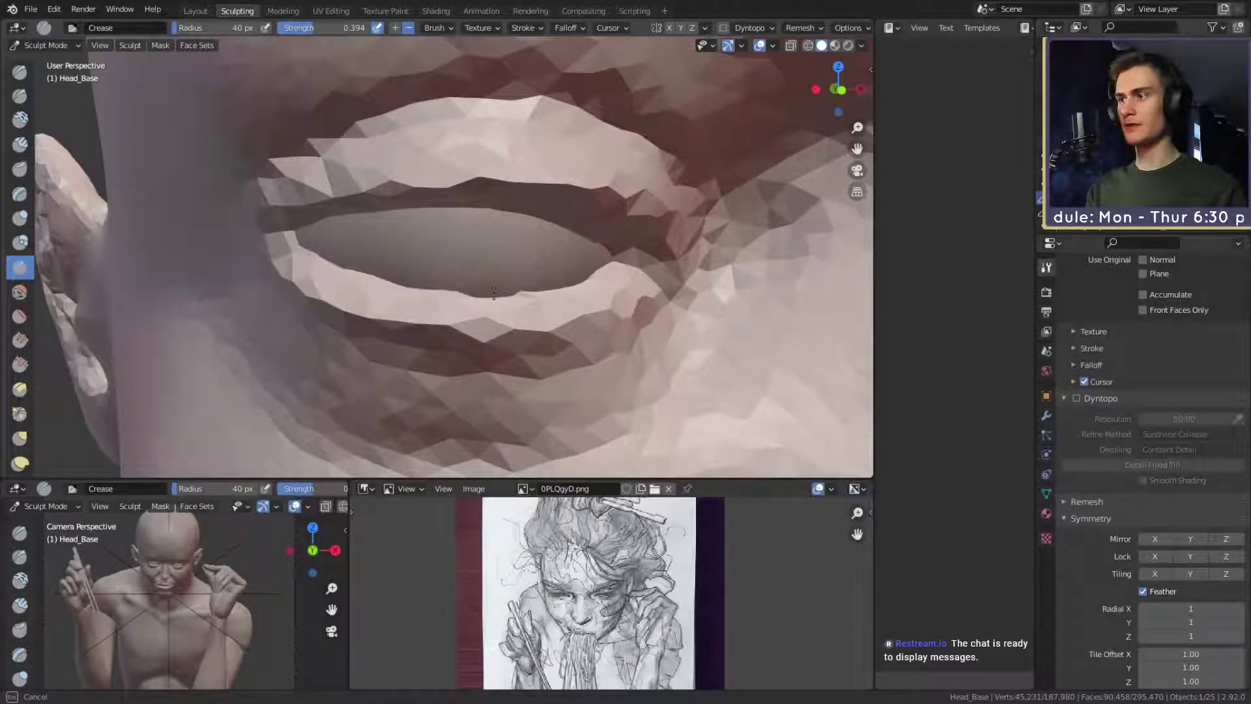
middle_drag(451, 221, 268, 243)
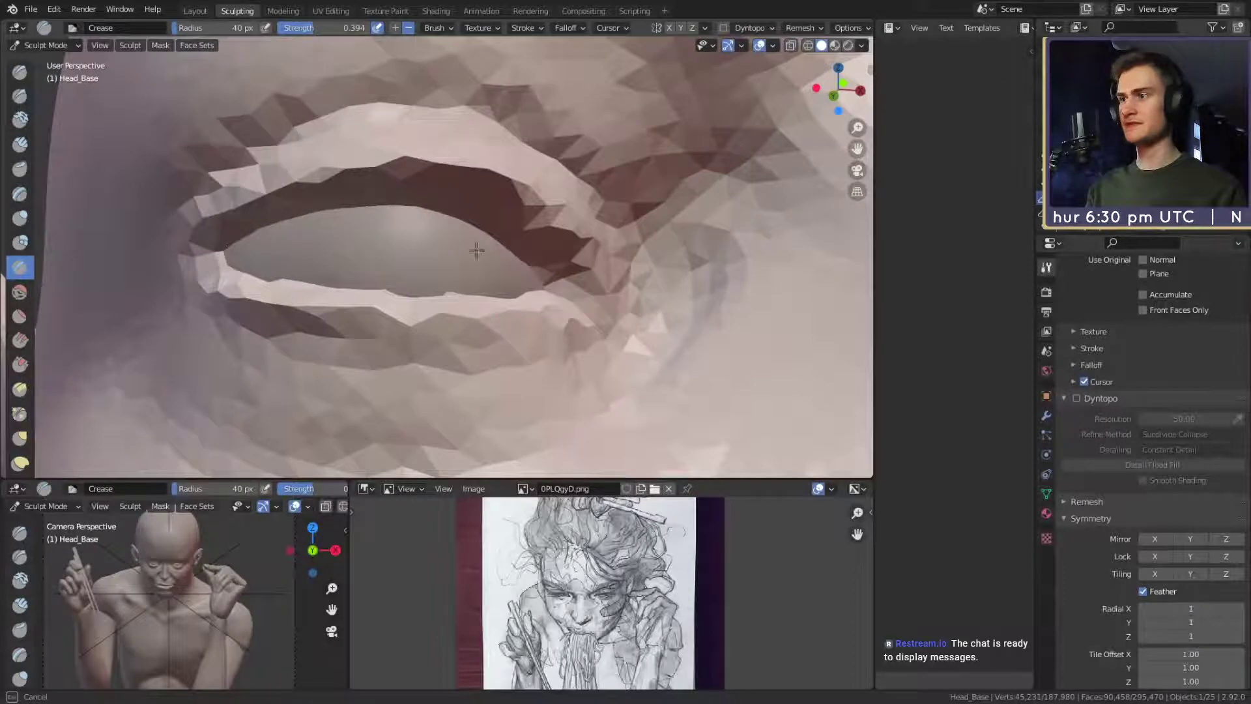
View the whole head and save the Blender file.
mouse_move(558, 161)
ctrl+alt+mouse_down()
mouse_move(522, 271)
mouse_move(492, 274)
mouse_move(498, 319)
mouse_move(519, 285)
ctrl+alt+mouse_up()
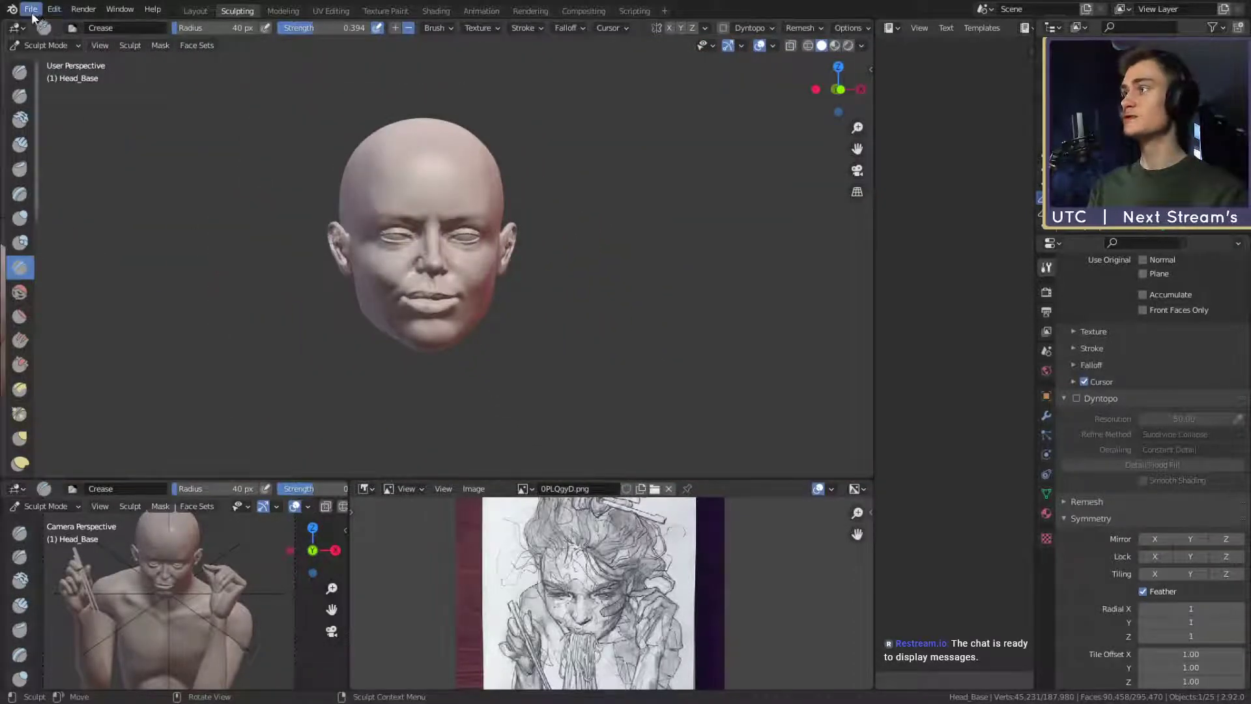
click(31, 11)
click(55, 103)
Adjust the mouth area in profile and from below with the Grab brush, using a 139 px radius from below.
mouse_move(462, 289)
ctrl+alt+mouse_down()
mouse_move(517, 223)
mouse_move(479, 273)
mouse_move(533, 250)
mouse_move(506, 245)
mouse_move(664, 281)
ctrl+alt+mouse_up()
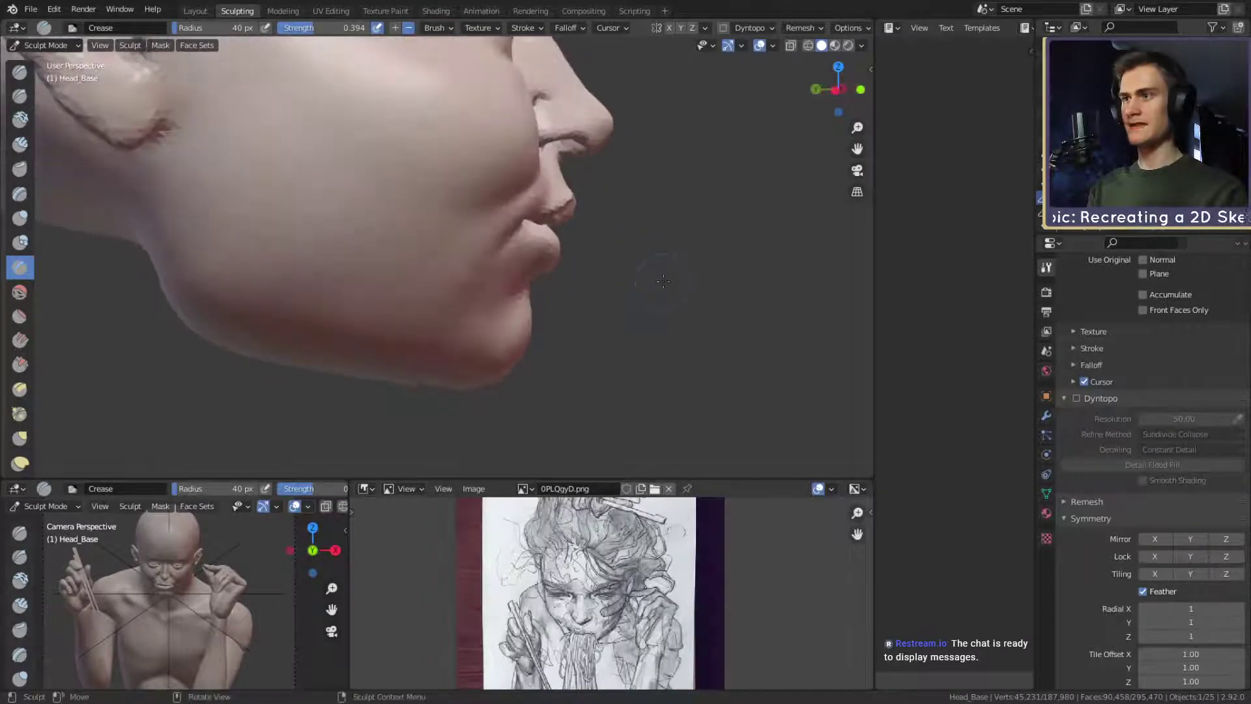
key(g)
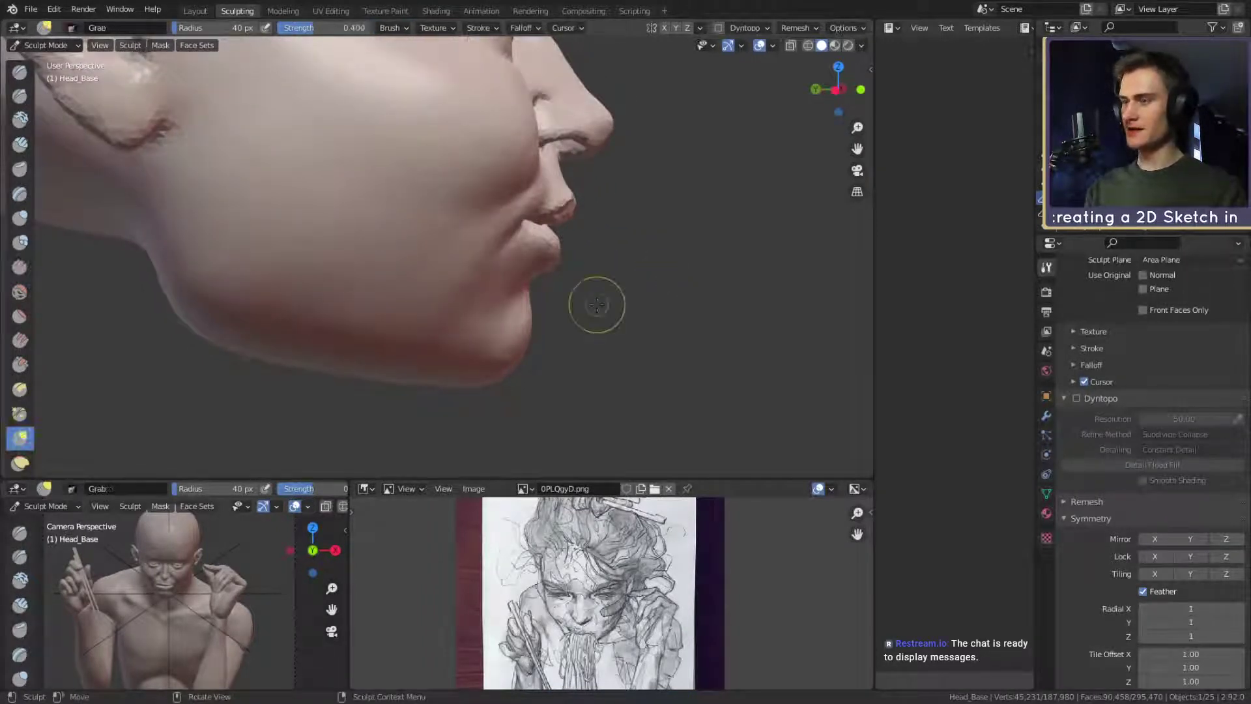
mouse_move(595, 302)
alt+mouse_down()
mouse_move(460, 209)
mouse_move(483, 267)
mouse_move(435, 239)
mouse_move(530, 291)
mouse_move(572, 349)
mouse_move(586, 326)
alt+mouse_up()
key(f)
click(531, 248)
mouse_move(586, 326)
middle_down()
mouse_move(505, 290)
mouse_move(466, 297)
mouse_move(469, 246)
mouse_move(394, 243)
middle_up()
key(f)
click(446, 258)
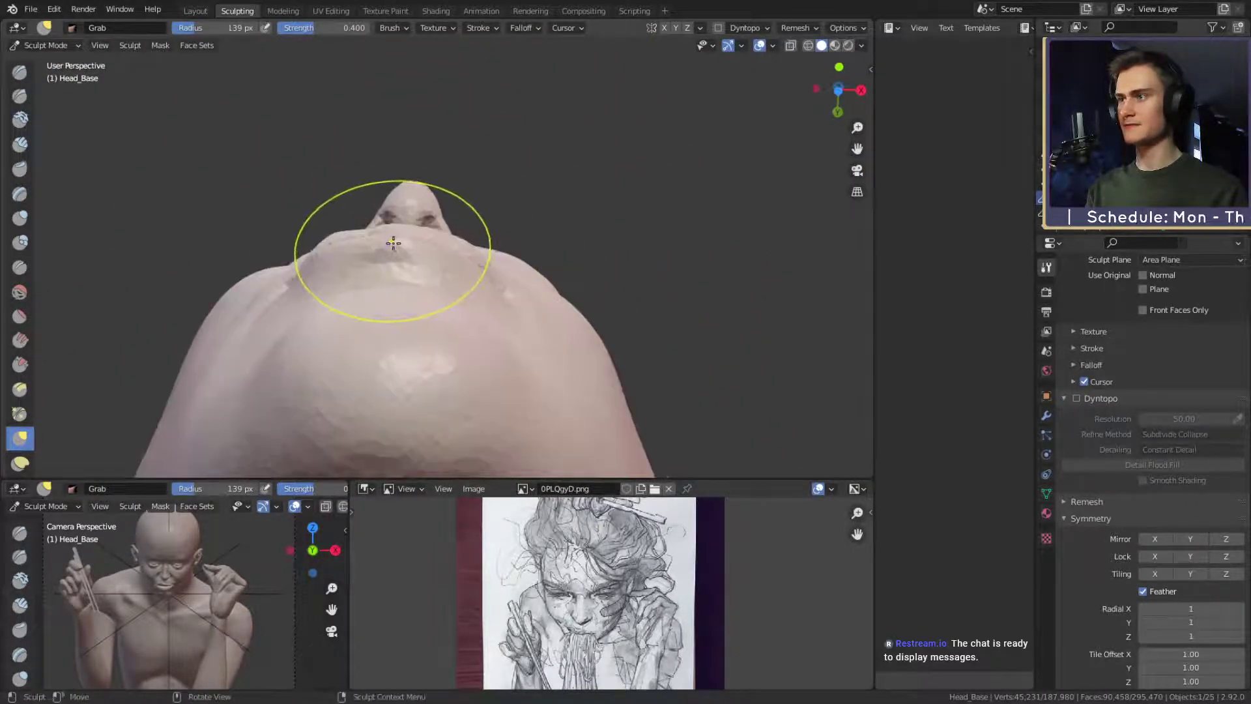
Pull the lips forward from below with the Grab brush at 215 px, then refine the mouth area at 125 px.
mouse_move(434, 179)
middle_down()
mouse_move(455, 174)
mouse_move(573, 306)
mouse_move(492, 325)
middle_up()
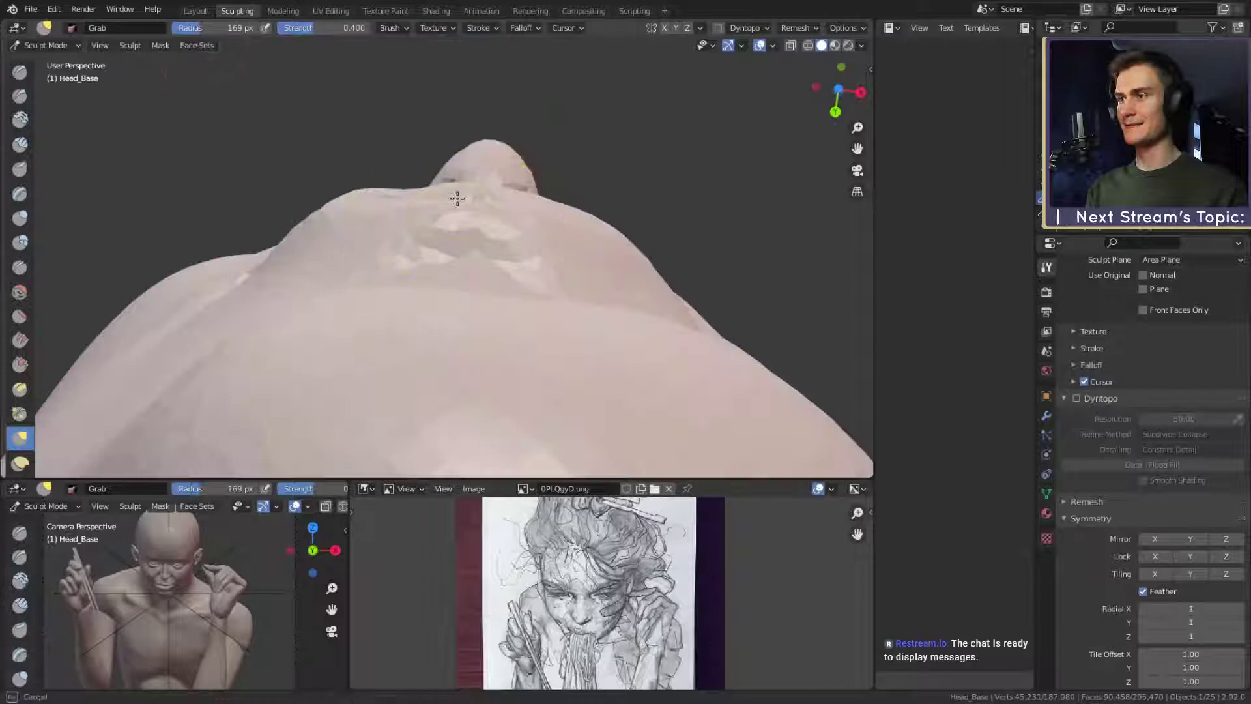
key(f)
click(456, 206)
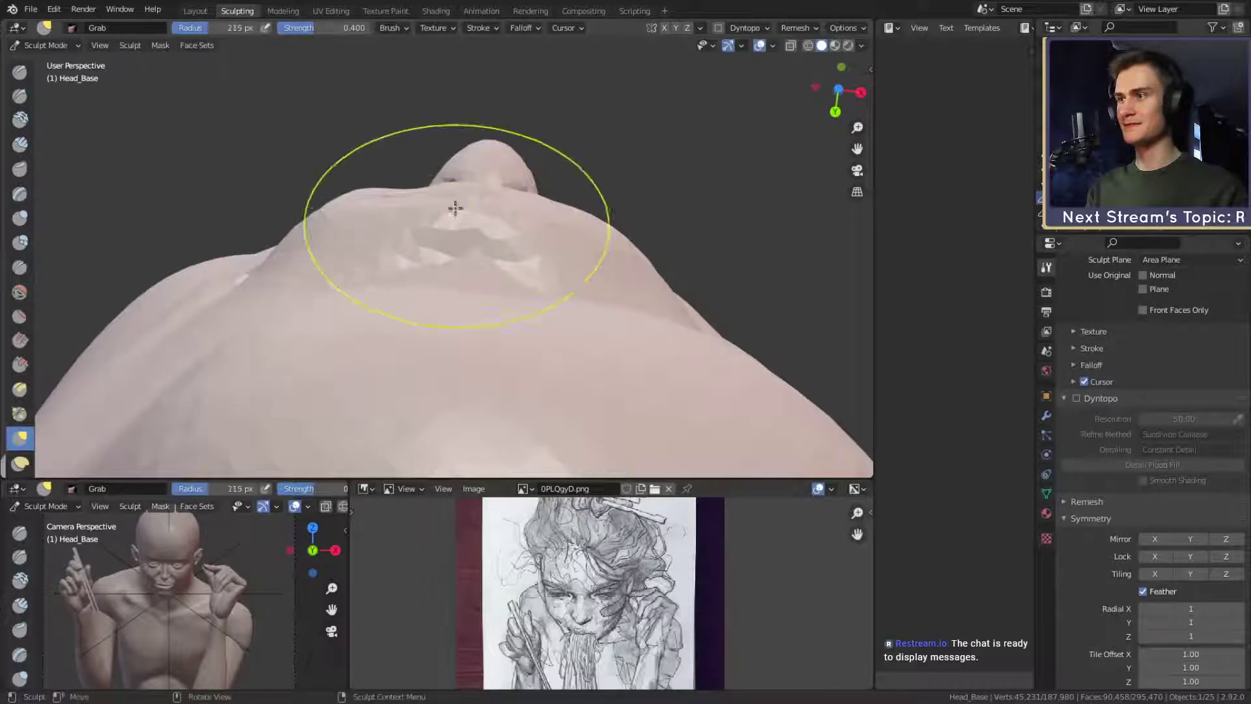
drag(455, 206, 481, 176)
mouse_move(480, 176)
middle_down()
mouse_move(511, 349)
mouse_move(502, 341)
mouse_move(528, 243)
mouse_move(501, 329)
mouse_move(529, 253)
mouse_move(494, 305)
mouse_move(470, 269)
mouse_move(486, 288)
middle_up()
scroll(520, 254, up, 2)
key(f)
click(432, 304)
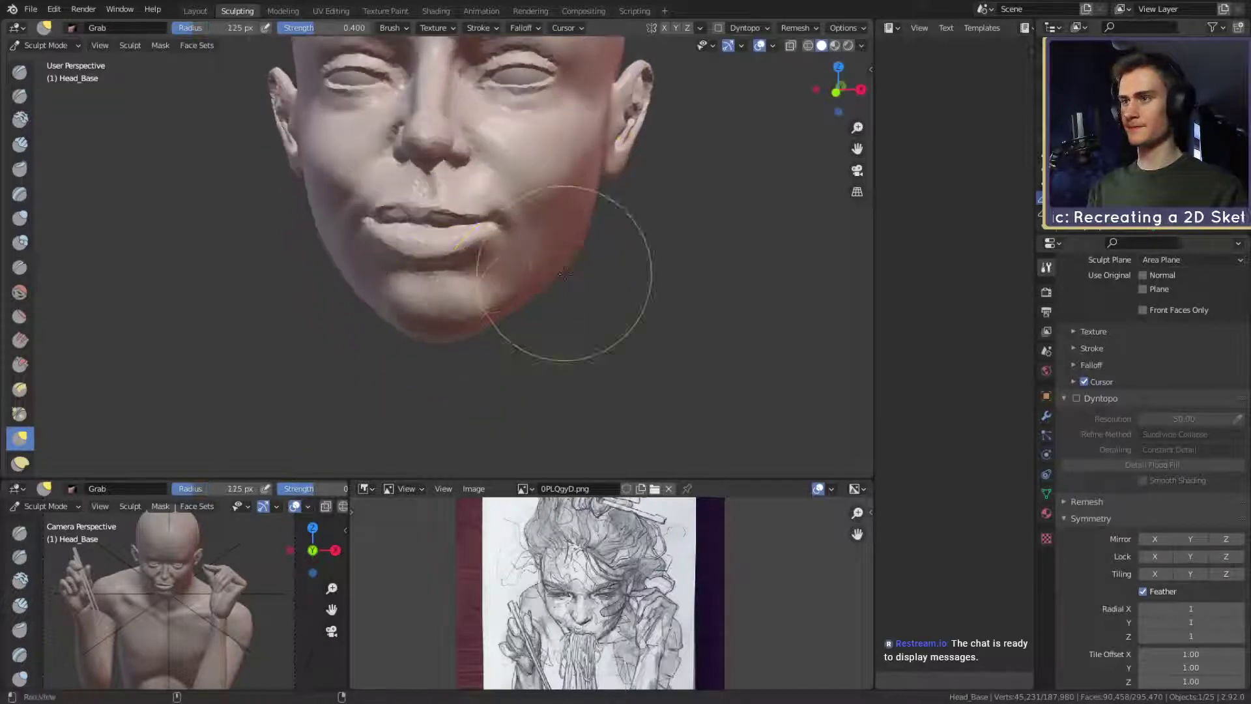
Build up the left cheek beside the mouth with the Clay Strips brush at a 49 px radius, undoing the last stroke.
mouse_move(565, 274)
middle_down()
mouse_move(454, 321)
mouse_move(518, 327)
middle_up()
key(c)
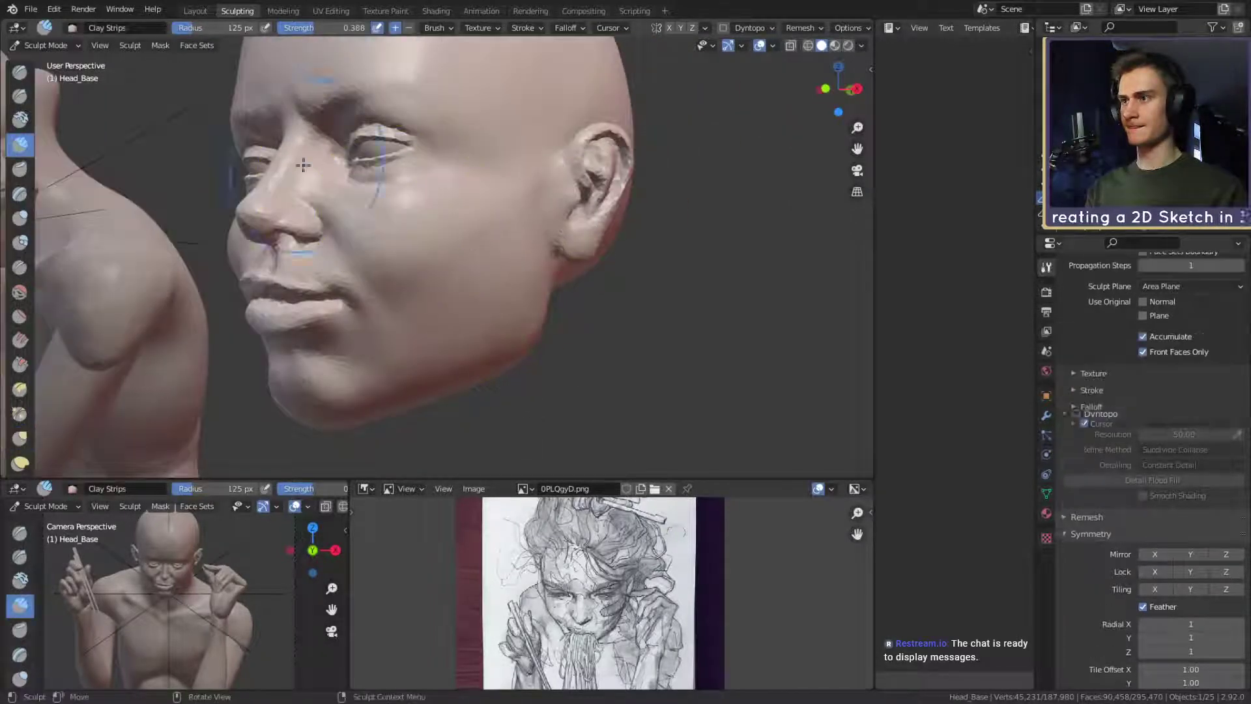
mouse_move(304, 168)
middle_down()
mouse_move(489, 271)
mouse_move(451, 270)
mouse_move(514, 223)
mouse_move(531, 242)
mouse_move(463, 241)
middle_up()
scroll(489, 271, up, 2)
key(f)
click(456, 260)
scroll(531, 236, down, 4)
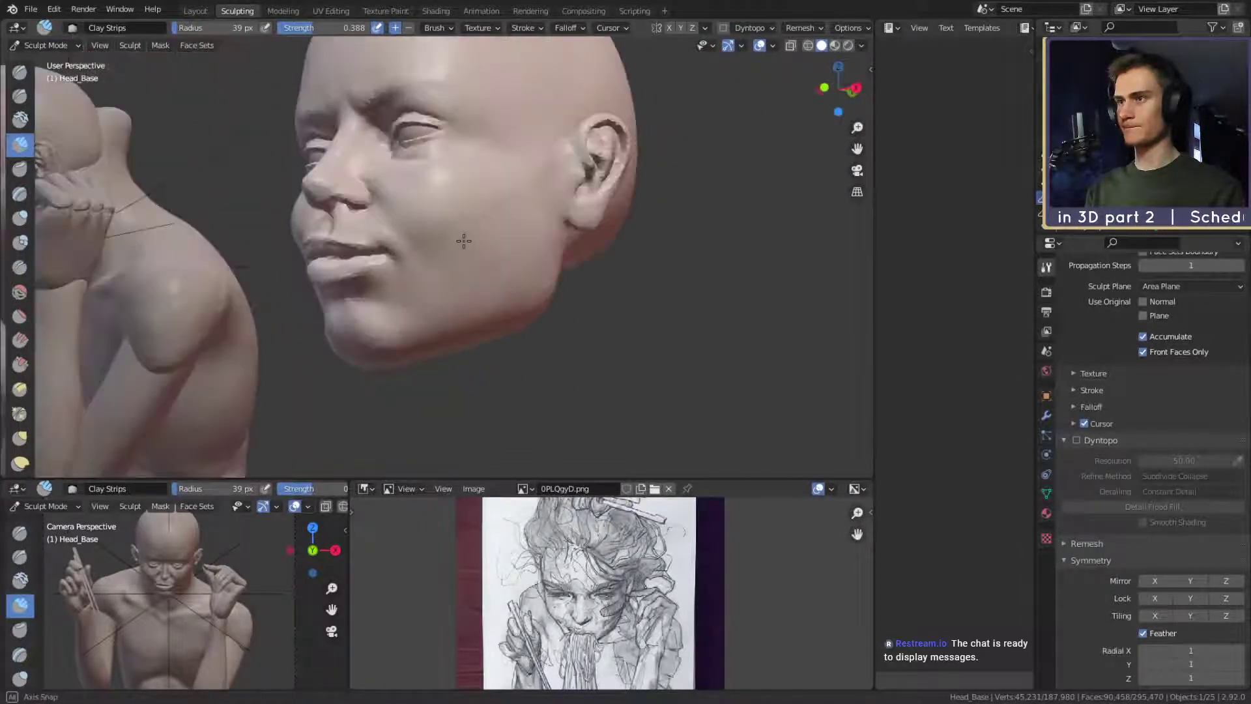
scroll(482, 248, up, 5)
key(f)
click(480, 248)
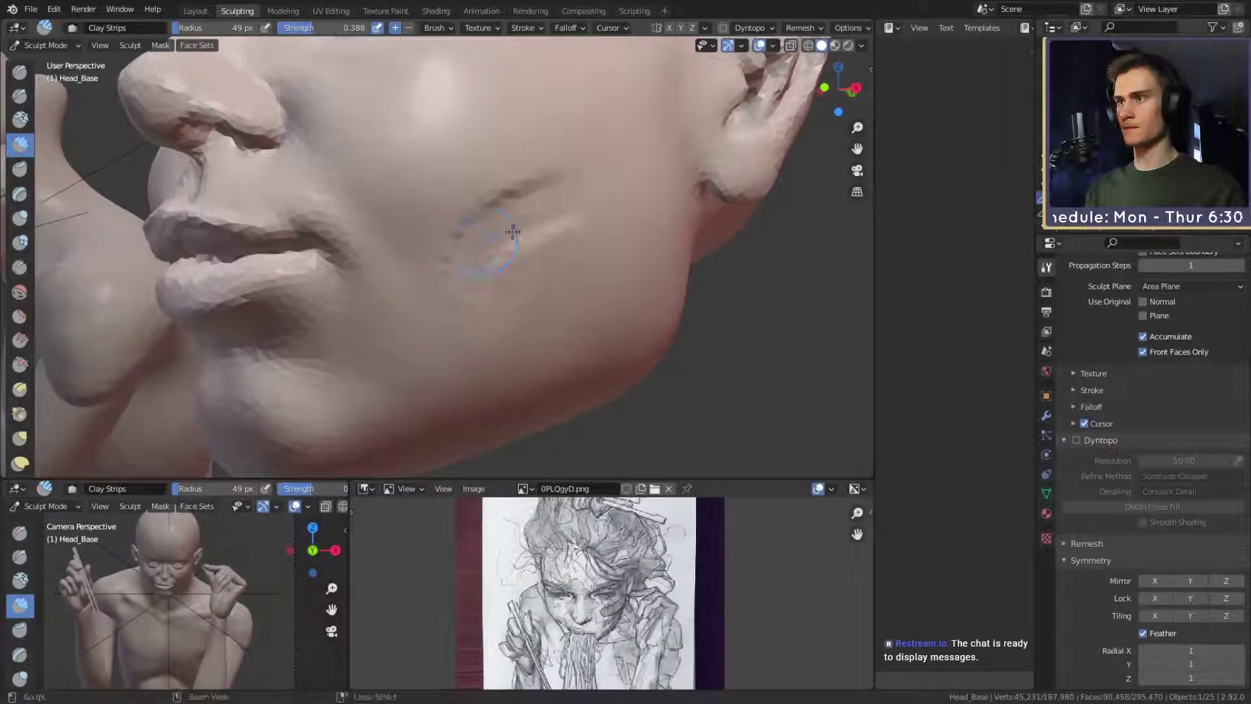
drag(551, 199, 577, 194)
key(f)
click(630, 198)
key(ctrl+z)
Work the area beside the left mouth corner with Clay Strips at a 38 px radius, then blend the cheek at 154 px.
drag(500, 308, 546, 263)
key(f)
click(465, 213)
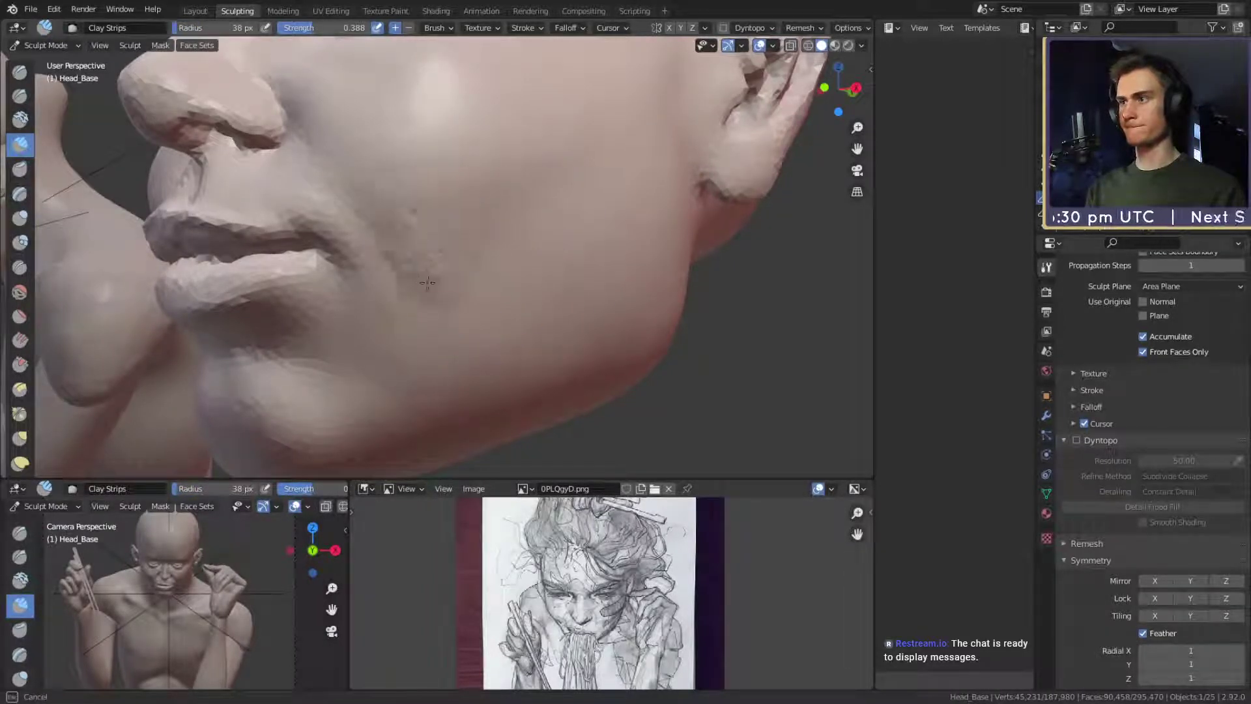
key(f)
click(455, 252)
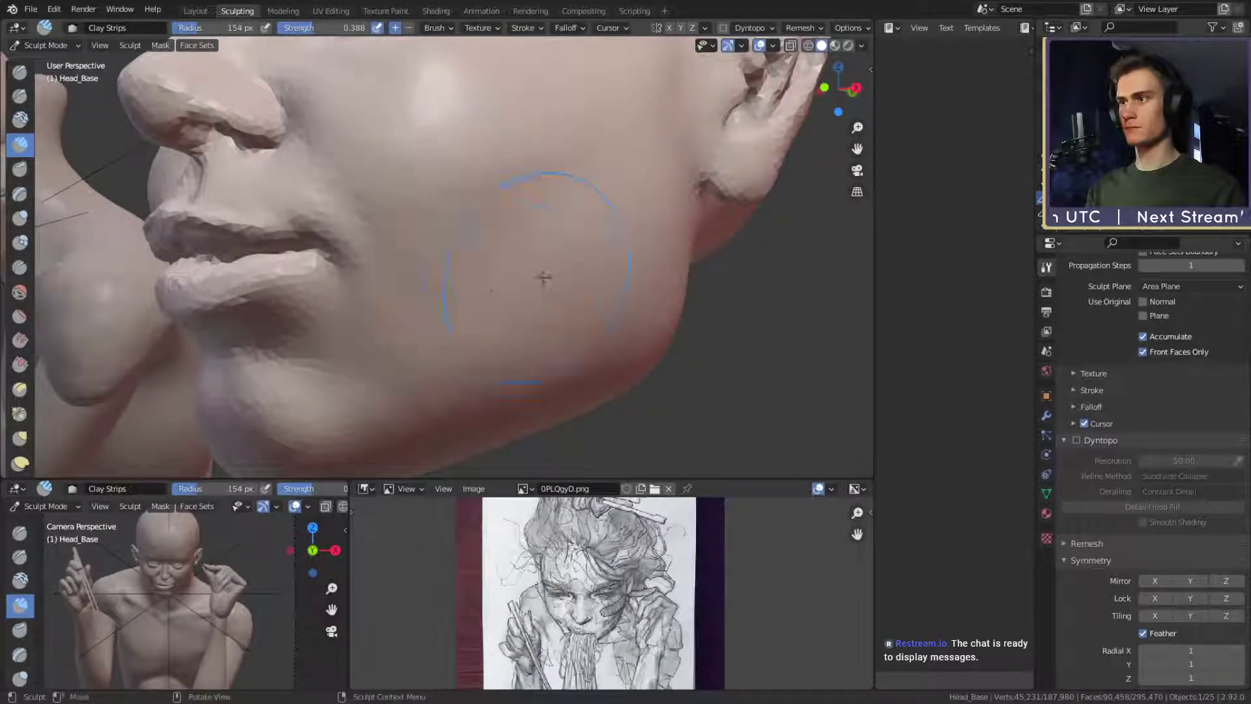
Add clay strips down the right cheek behind the mouth corner at a 53 px radius, then blend them at 158 px.
ctrl+alt+drag(544, 276, 576, 306)
alt+shift+drag(421, 282, 482, 247)
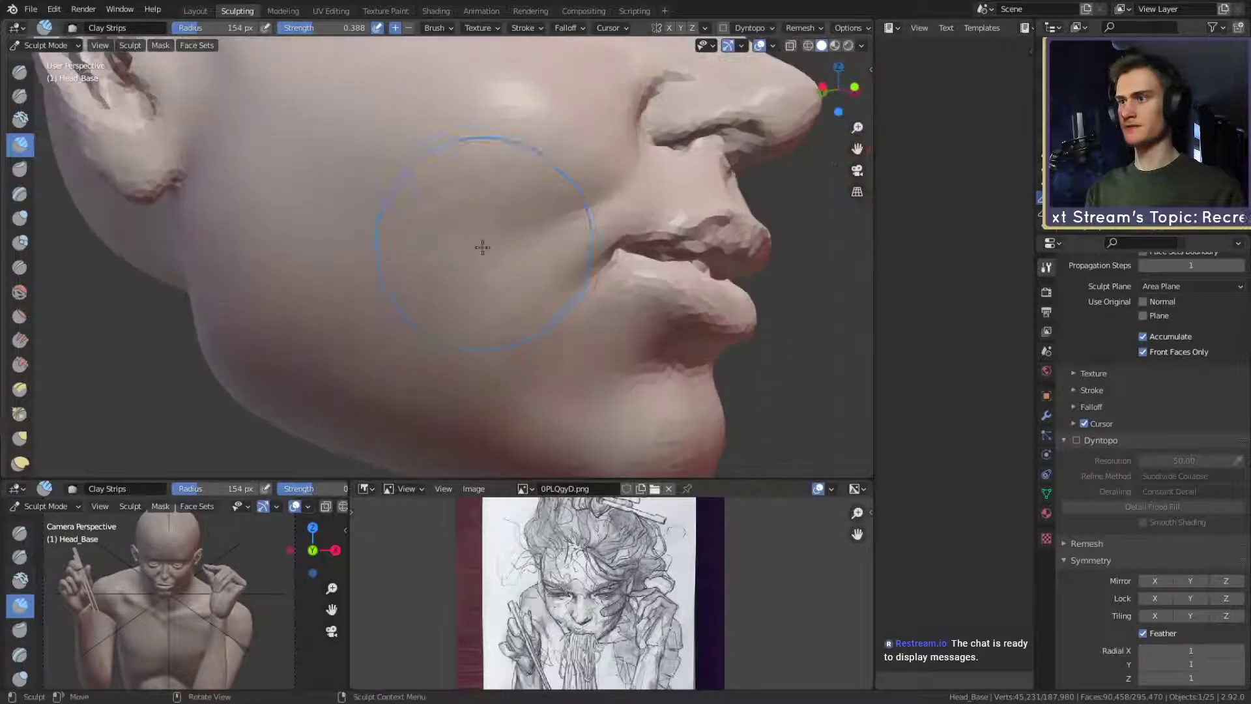
key(f)
click(490, 236)
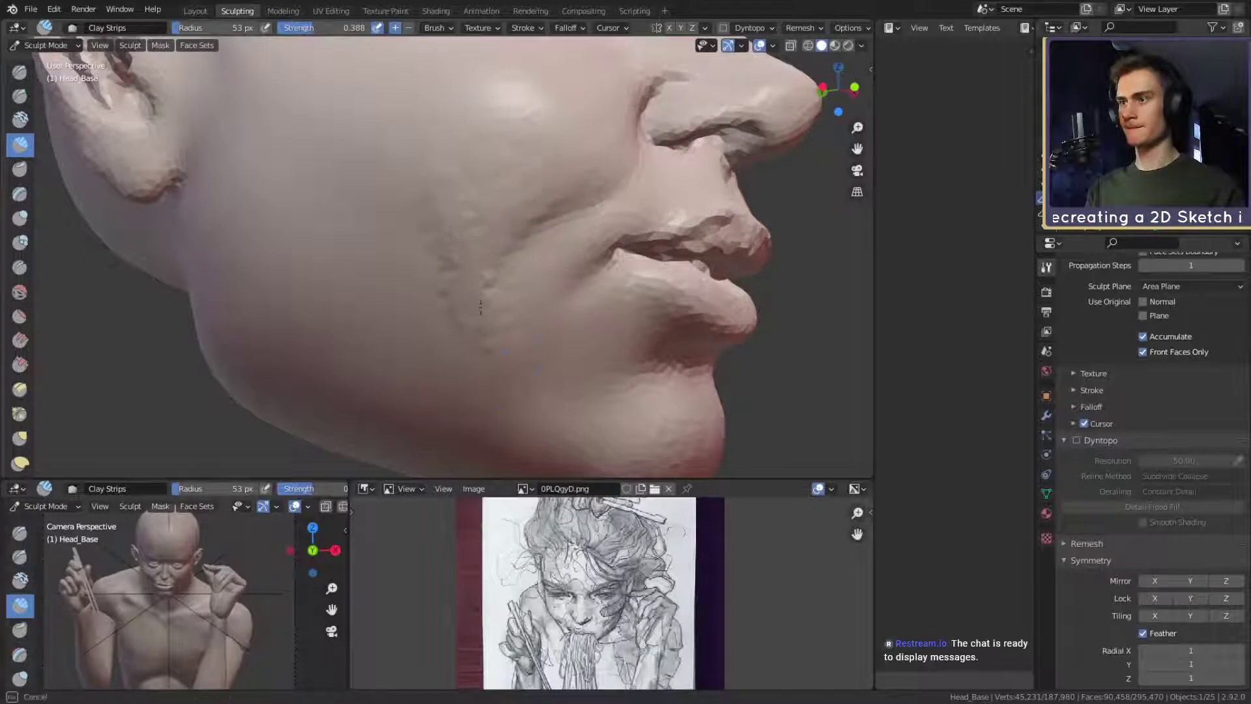
key(f)
click(454, 349)
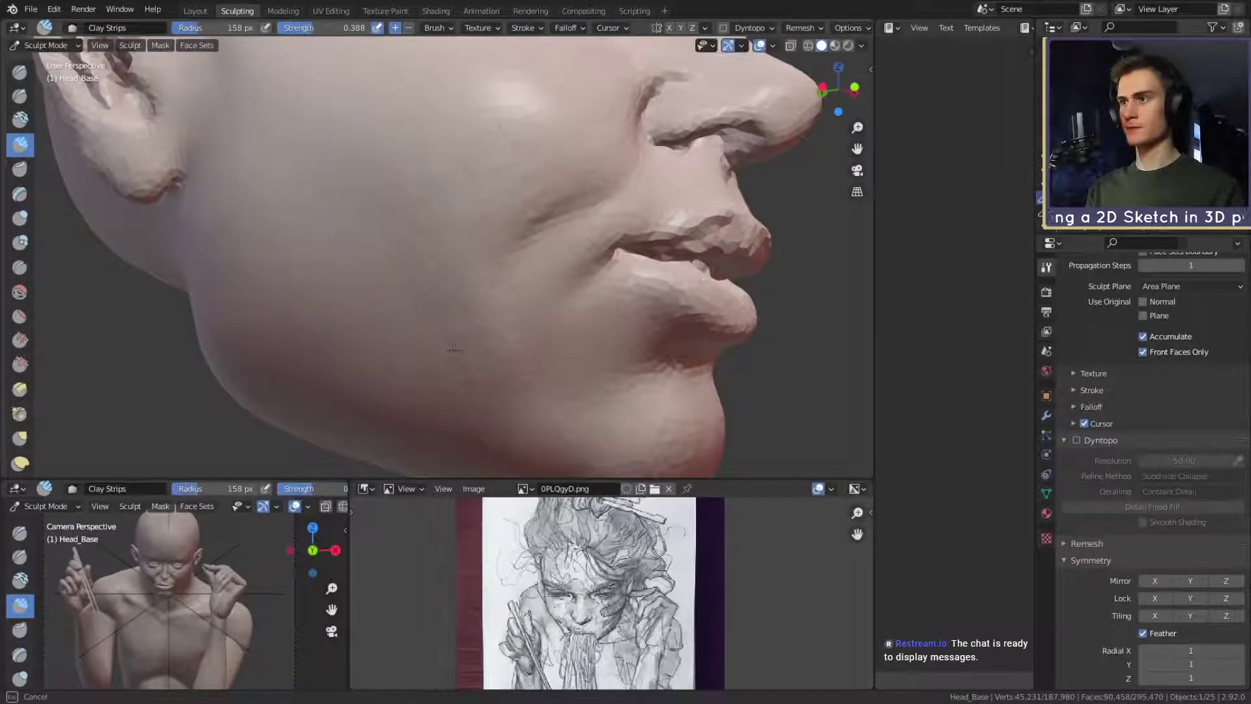
drag(519, 200, 558, 189)
Check the face from the front and save the Blender file.
mouse_move(558, 195)
ctrl+middle_down()
mouse_move(567, 293)
mouse_move(514, 302)
mouse_move(544, 286)
mouse_move(535, 313)
ctrl+middle_up()
alt+drag(536, 313, 505, 224)
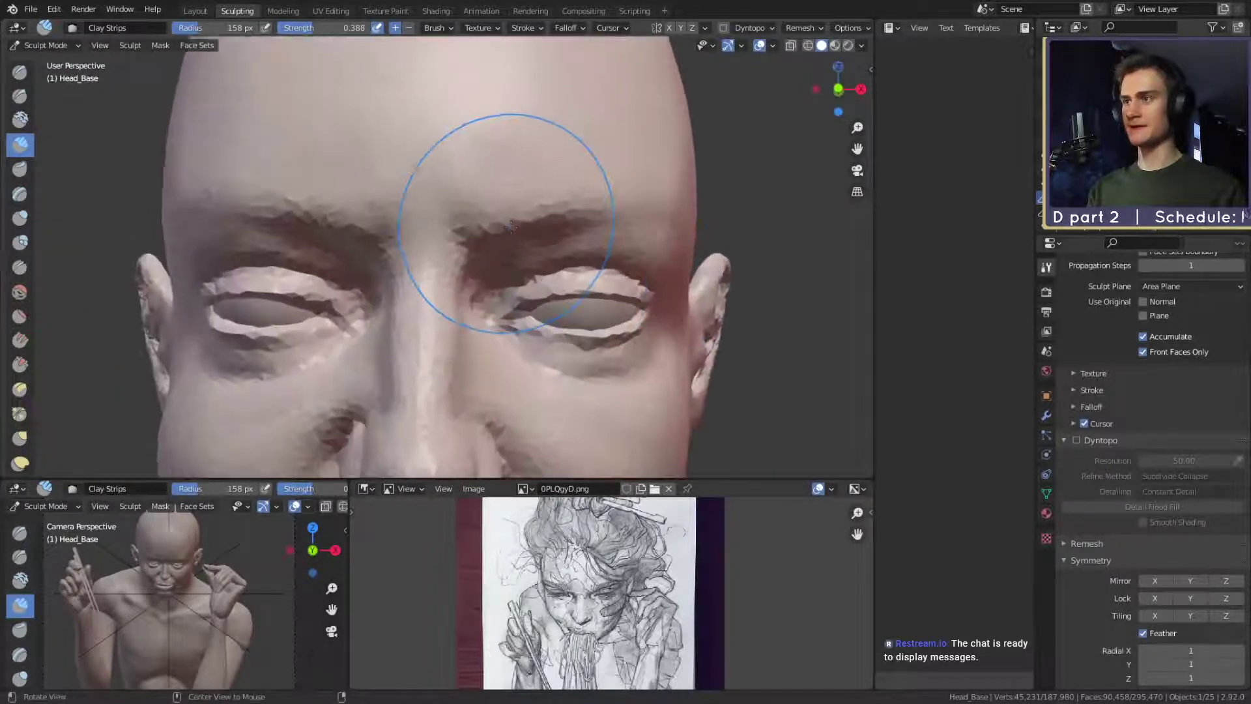
mouse_move(521, 277)
ctrl+alt+mouse_down()
mouse_move(555, 333)
mouse_move(535, 280)
ctrl+alt+mouse_up()
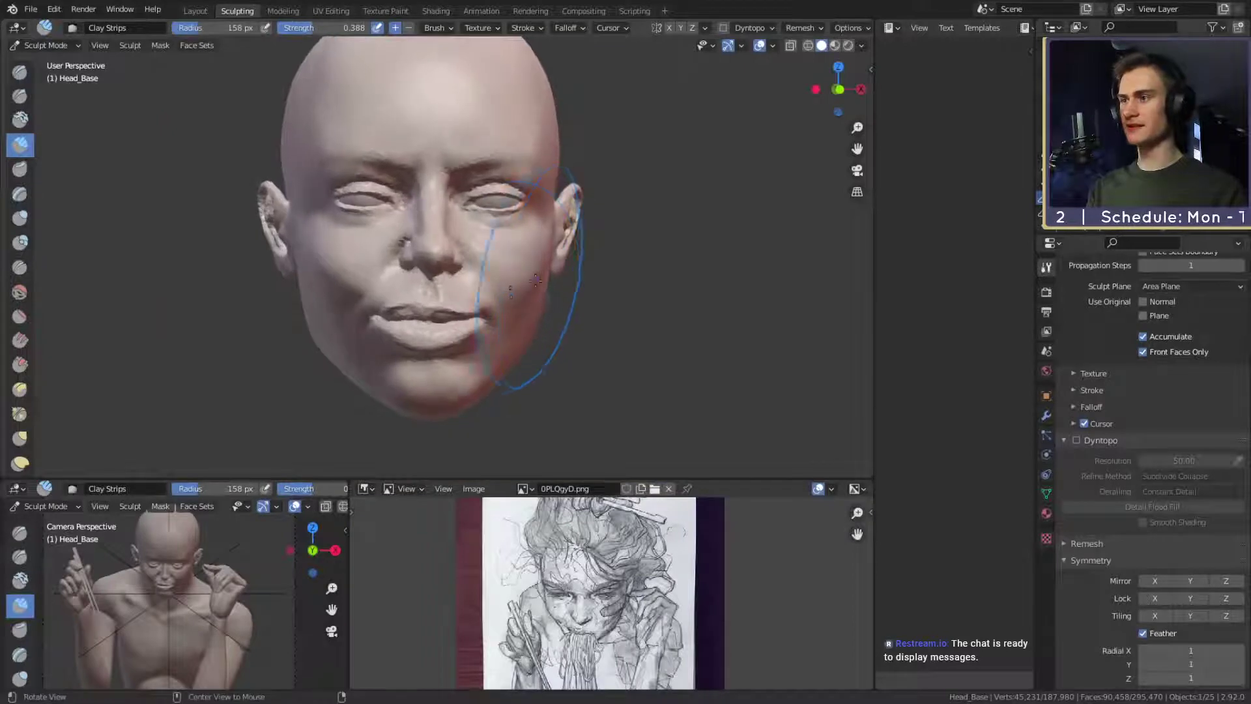
click(30, 10)
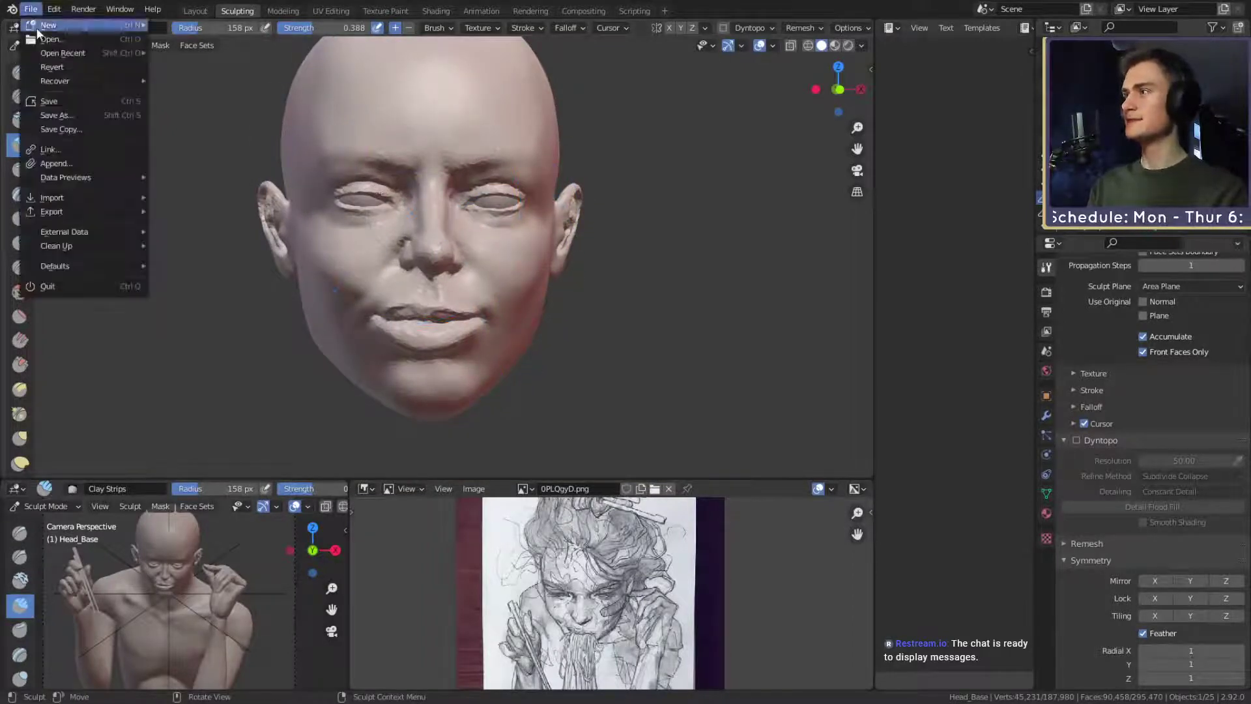
click(58, 105)
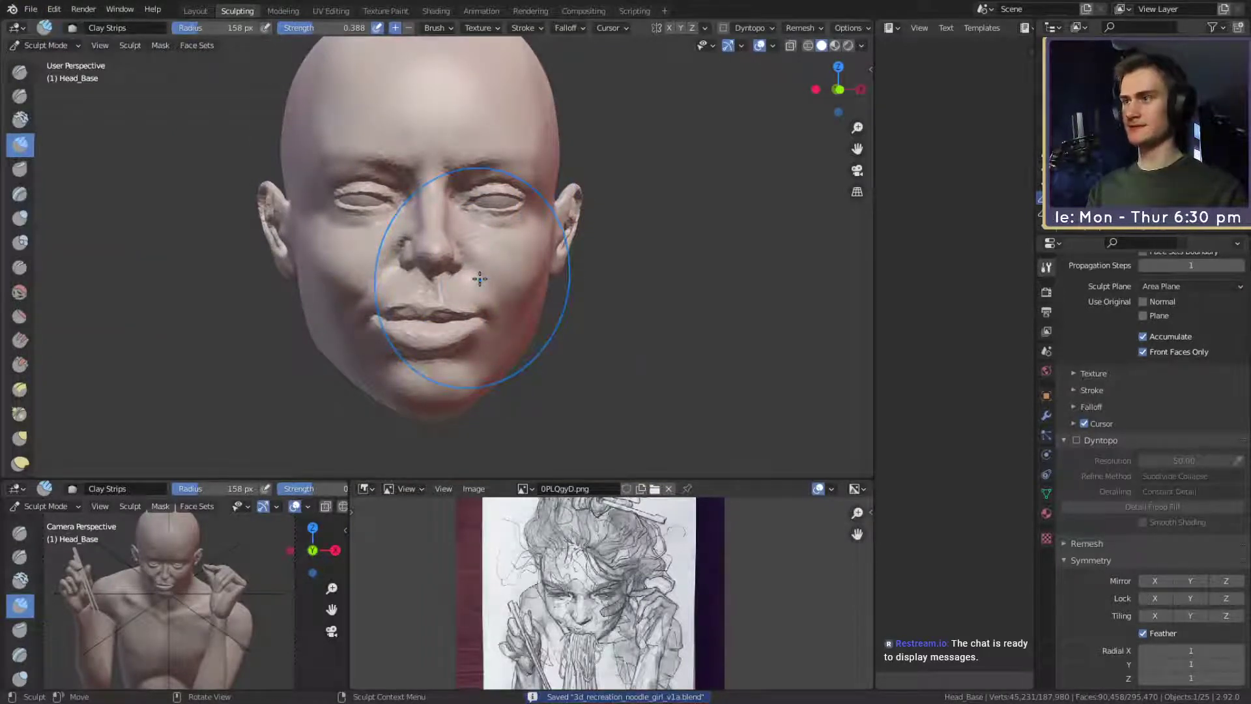
Reshape the brow area above the eyes with the Grab brush, using a 246 px radius.
alt+shift+drag(658, 232, 647, 312)
mouse_move(541, 319)
ctrl+alt+mouse_down()
mouse_move(531, 260)
mouse_move(502, 247)
ctrl+alt+mouse_up()
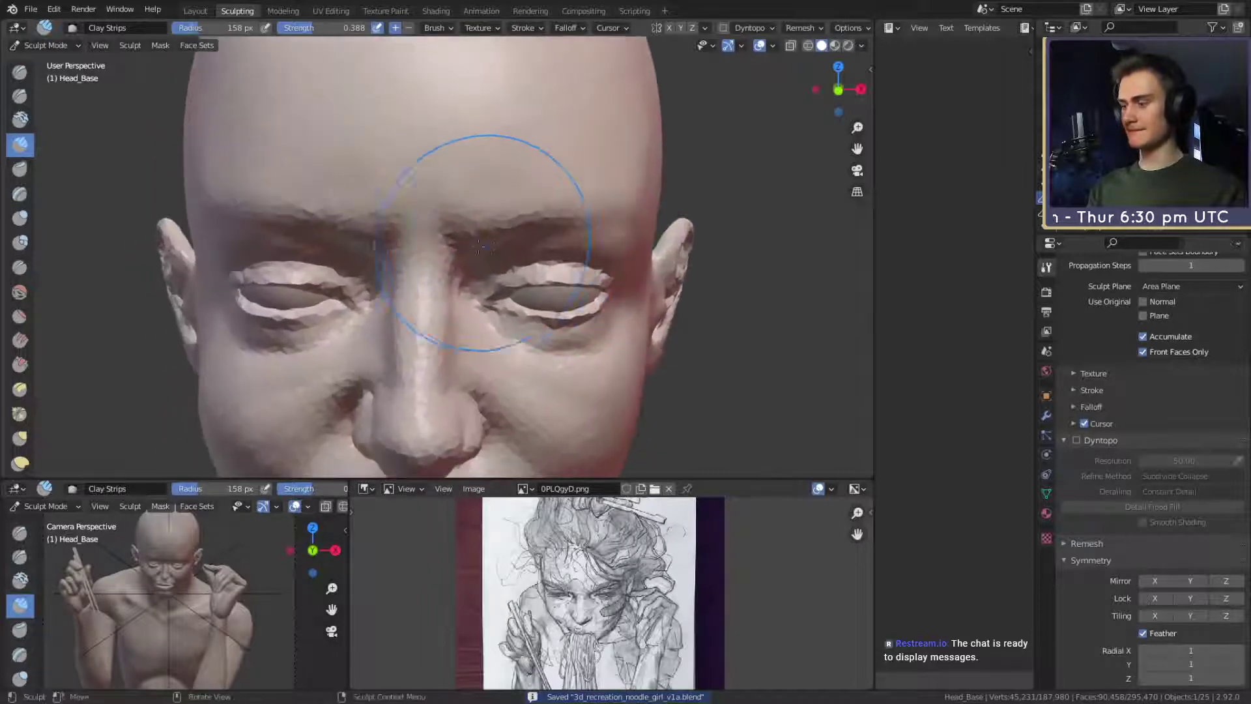
key(g)
key(f)
click(393, 247)
mouse_move(402, 237)
alt+mouse_down()
mouse_move(474, 245)
mouse_move(388, 237)
alt+mouse_up()
key(f)
click(515, 235)
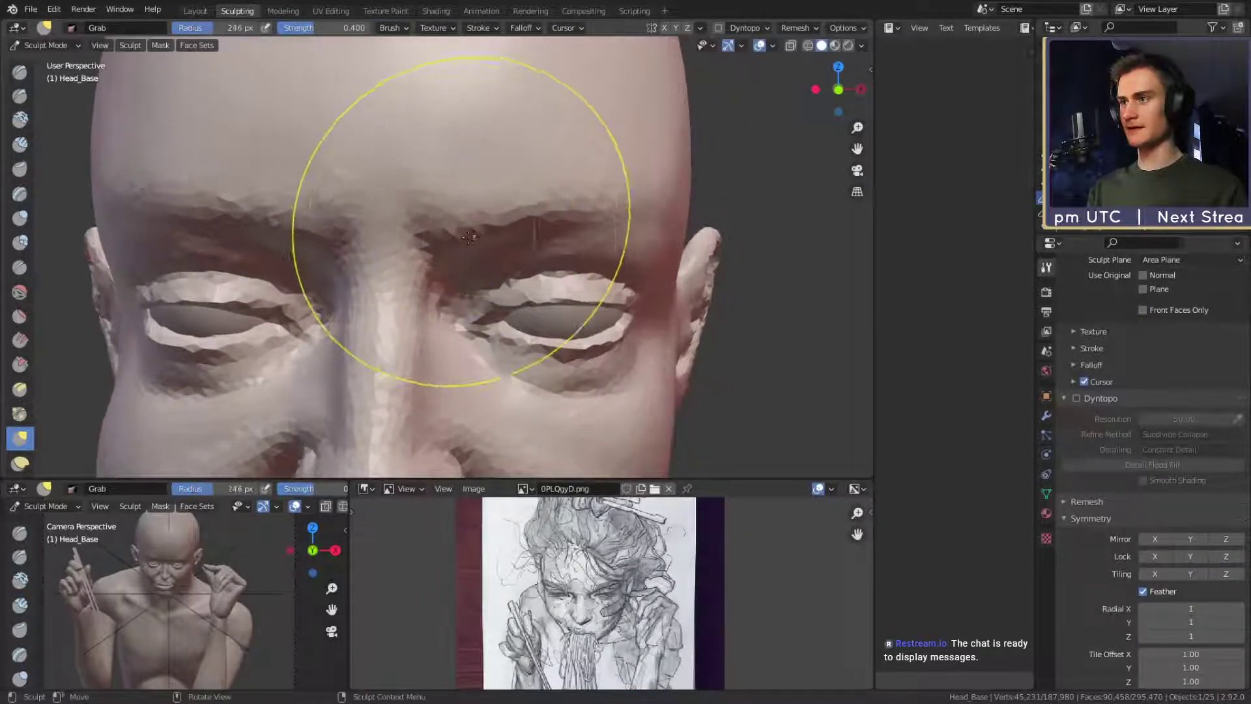
Pull the right brow outward with the Grab brush at a 178 px radius.
mouse_move(506, 224)
alt+shift+mouse_down()
mouse_move(440, 251)
mouse_move(522, 226)
alt+shift+mouse_up()
key(f)
click(473, 229)
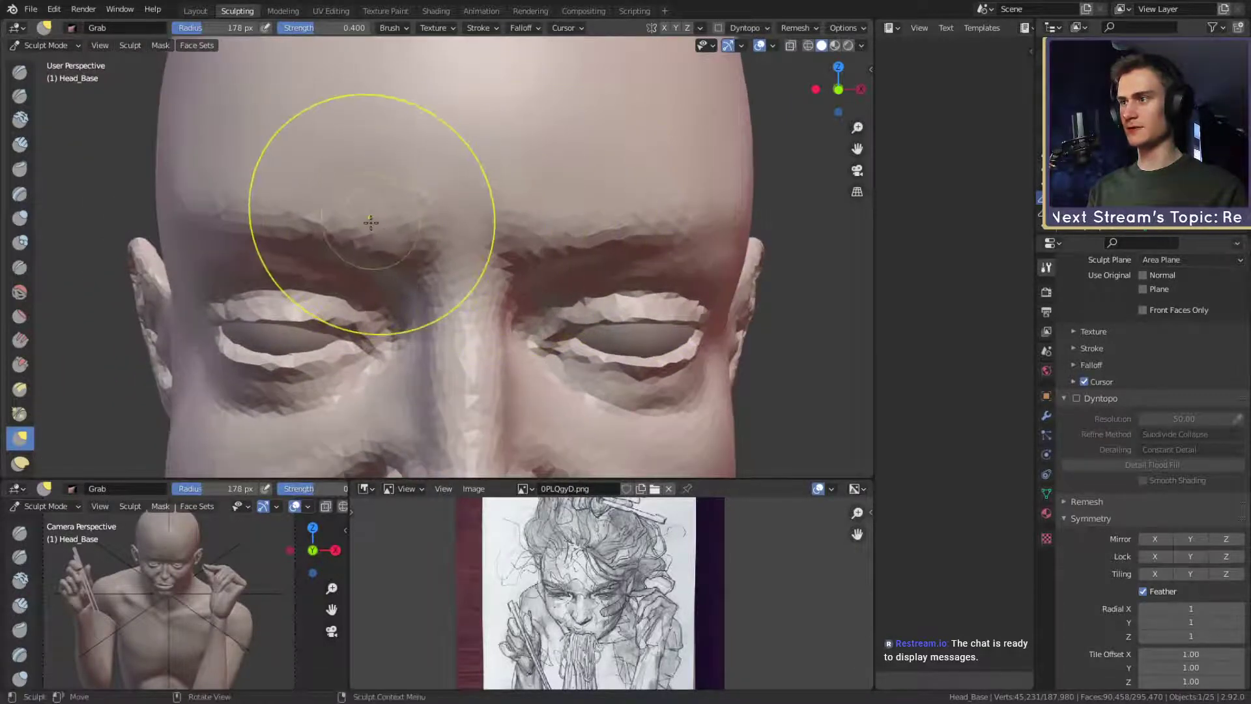
drag(350, 218, 286, 207)
middle_drag(457, 222, 439, 209)
Refine the inner end of the right brow with the Grab brush at a 58 px radius, then at 154 px.
key(f)
click(371, 197)
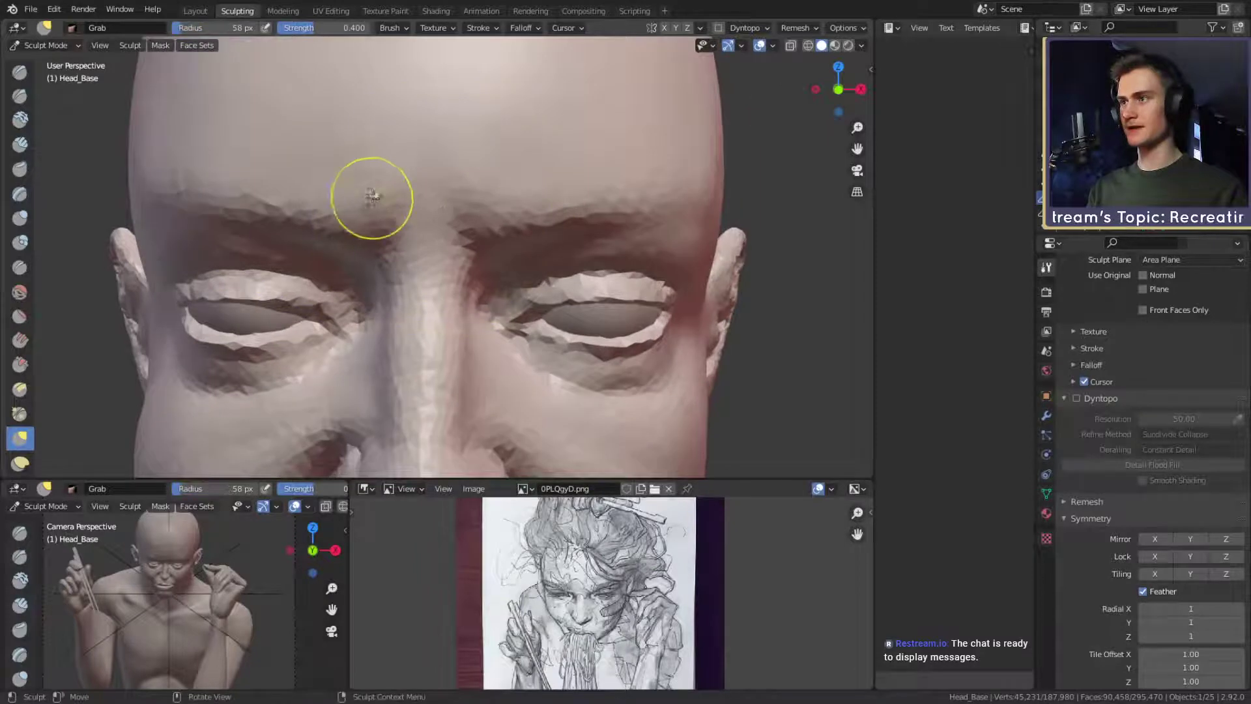
drag(382, 219, 386, 223)
key(f)
click(417, 214)
key(f)
click(411, 211)
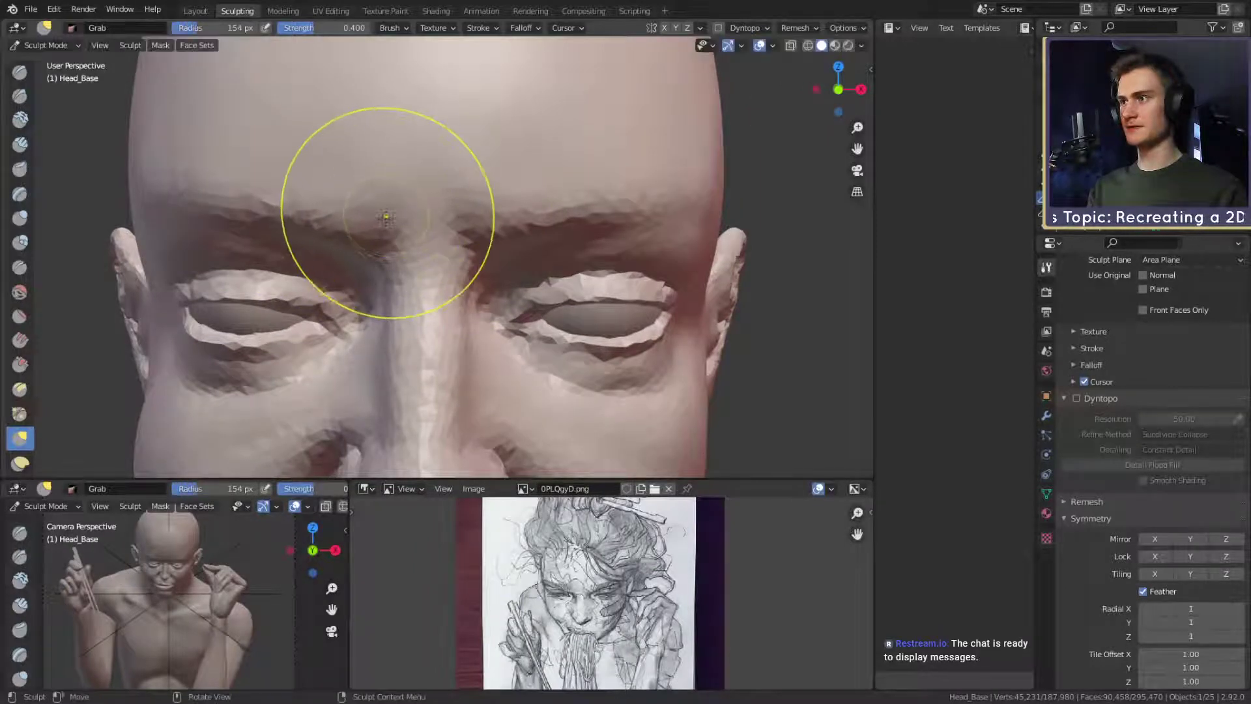
scroll(387, 222, down, 5)
scroll(417, 261, up, 6)
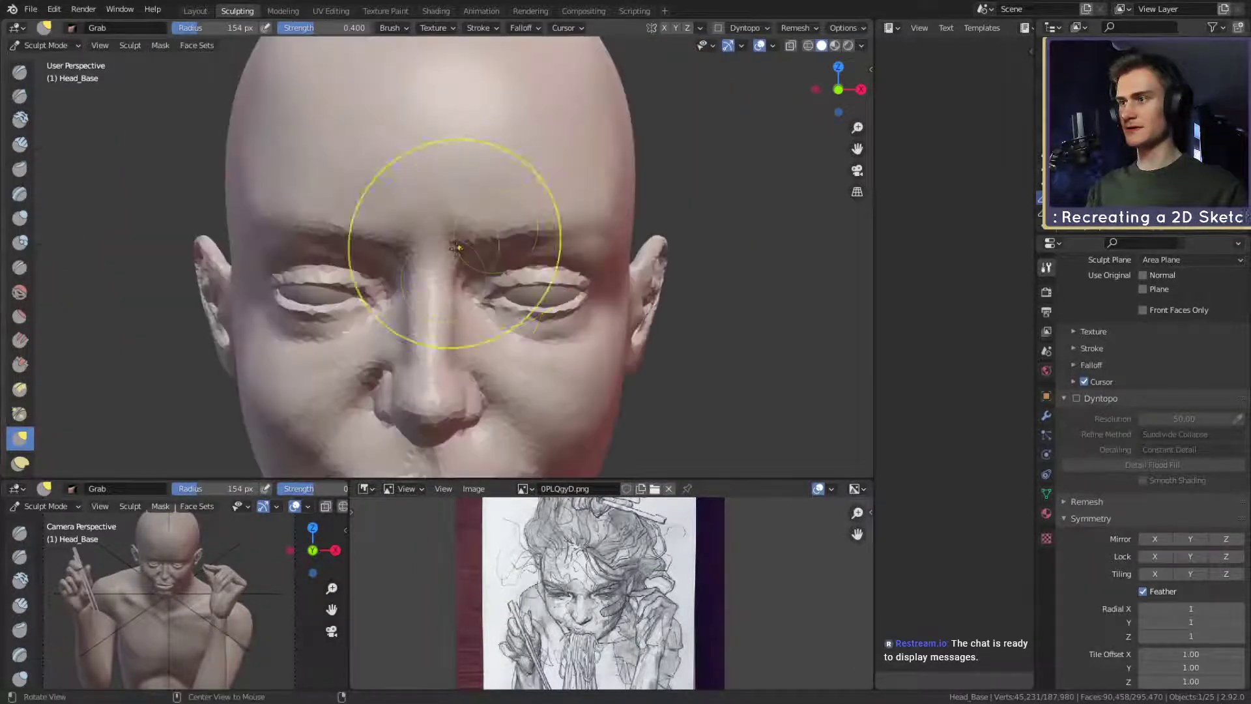
Adjust the inner brows on both sides of the nose bridge with the Grab brush at a 105 px radius.
key(f)
click(362, 184)
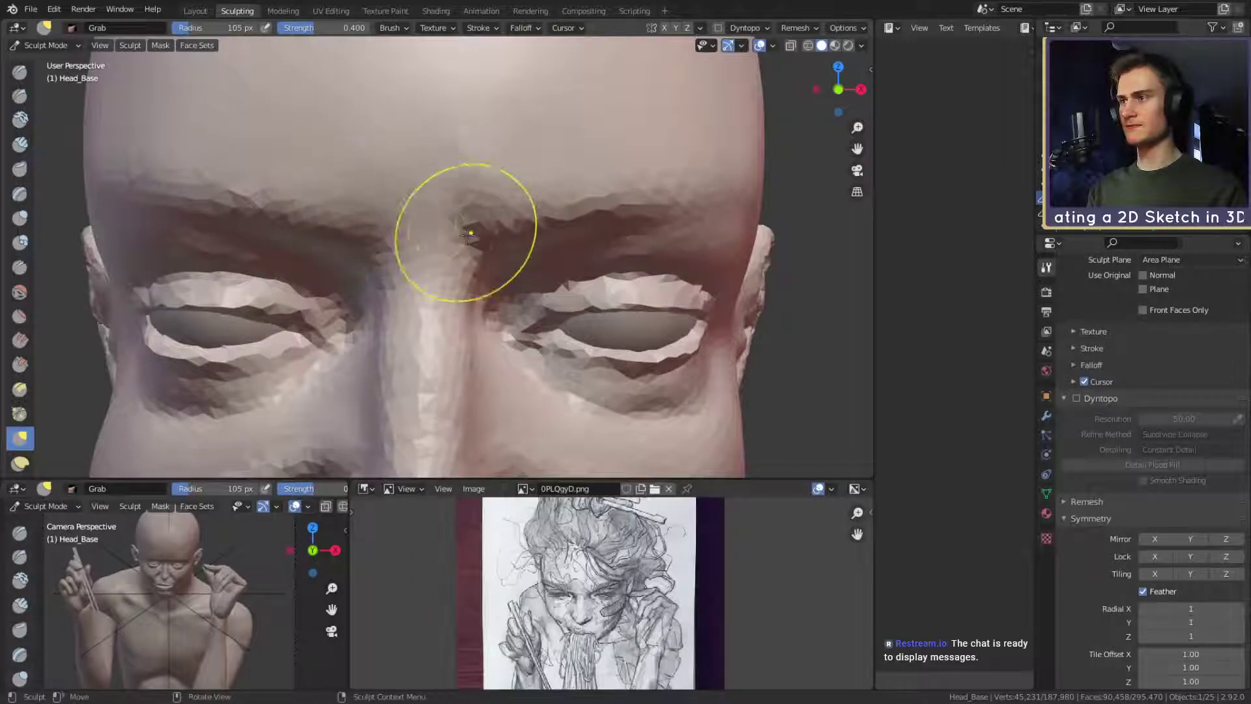
scroll(468, 233, down, 5)
scroll(503, 306, up, 5)
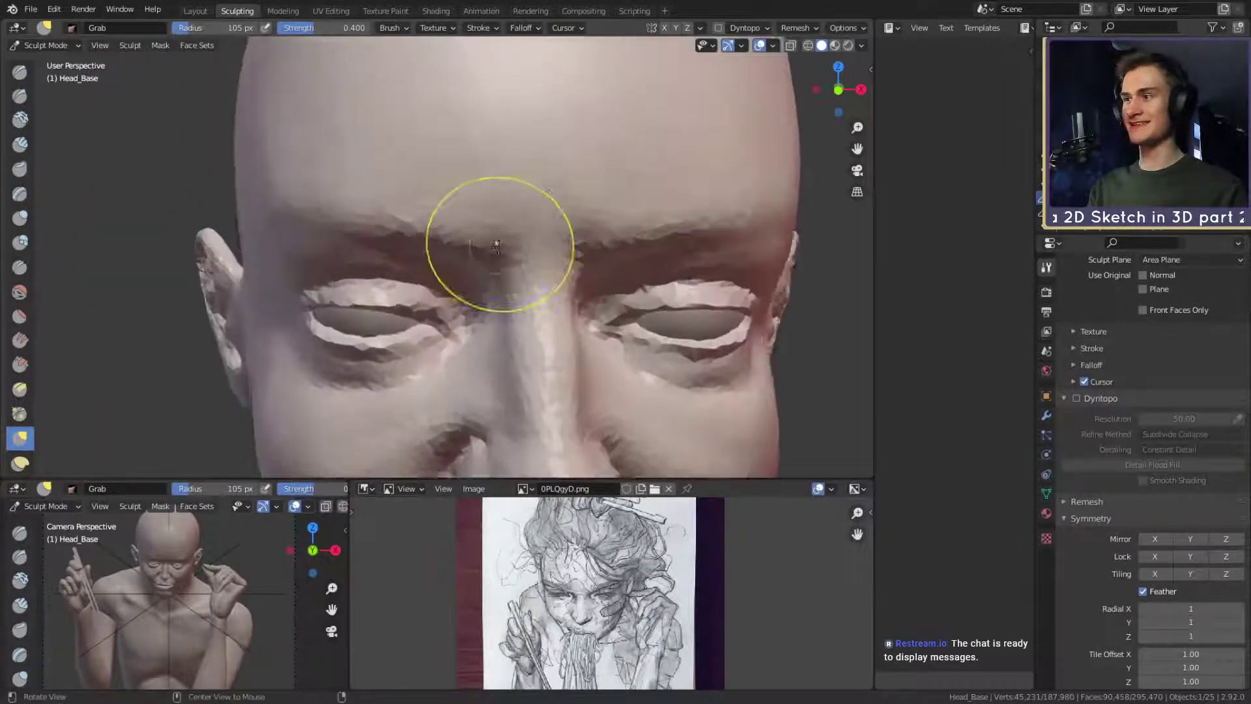
key(f)
alt+drag(496, 246, 496, 212)
click(592, 216)
Adjust the left mouth corner and adjoining cheek with the Grab brush at an 82 px radius.
mouse_move(493, 228)
middle_down()
mouse_move(489, 215)
mouse_move(578, 195)
mouse_move(596, 265)
mouse_move(618, 255)
middle_up()
key(f)
click(464, 212)
mouse_move(618, 255)
alt+mouse_down()
mouse_move(472, 274)
mouse_move(491, 276)
mouse_move(506, 315)
mouse_move(514, 288)
mouse_move(521, 321)
mouse_move(490, 282)
mouse_move(512, 321)
mouse_move(512, 261)
mouse_move(506, 276)
mouse_move(439, 294)
mouse_move(431, 261)
alt+mouse_up()
key(f)
click(368, 280)
click(386, 289)
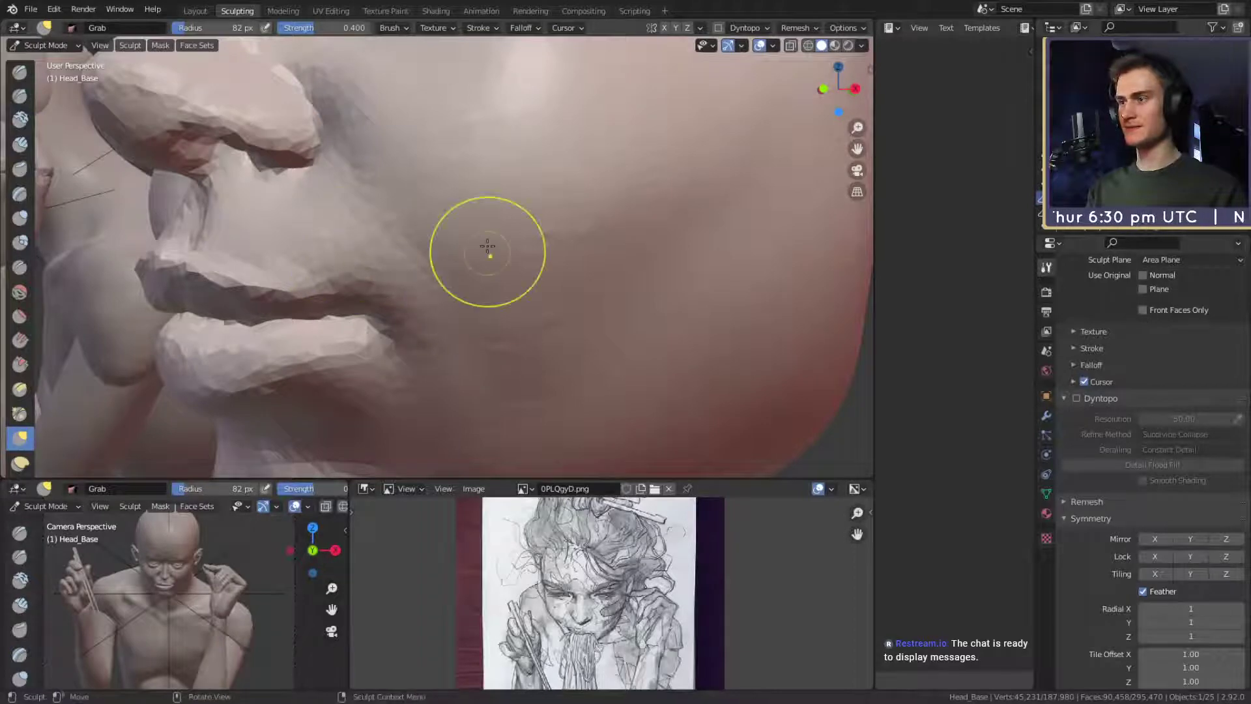
Sculpt the right cheek beside the mouth corner with the Crease brush at a 122 px radius.
ctrl+middle_drag(488, 246, 547, 287)
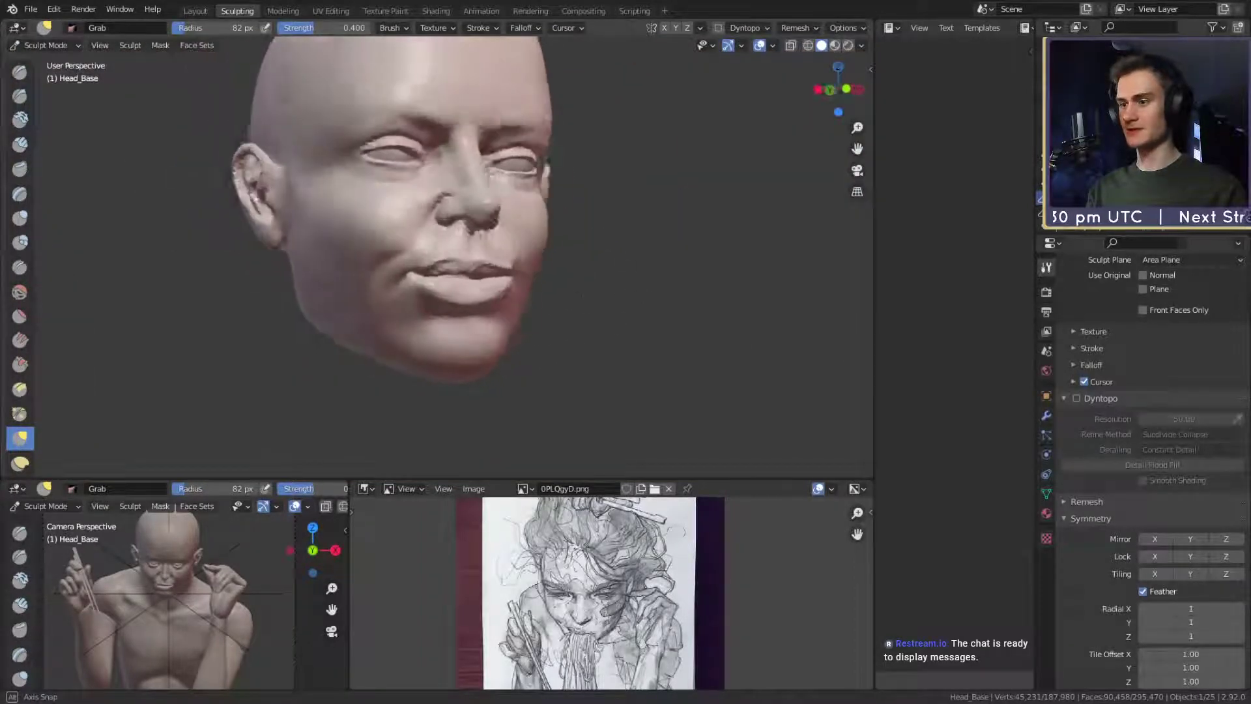
mouse_move(603, 261)
alt+mouse_down()
mouse_move(544, 251)
mouse_move(570, 269)
mouse_move(635, 272)
mouse_move(616, 274)
alt+mouse_up()
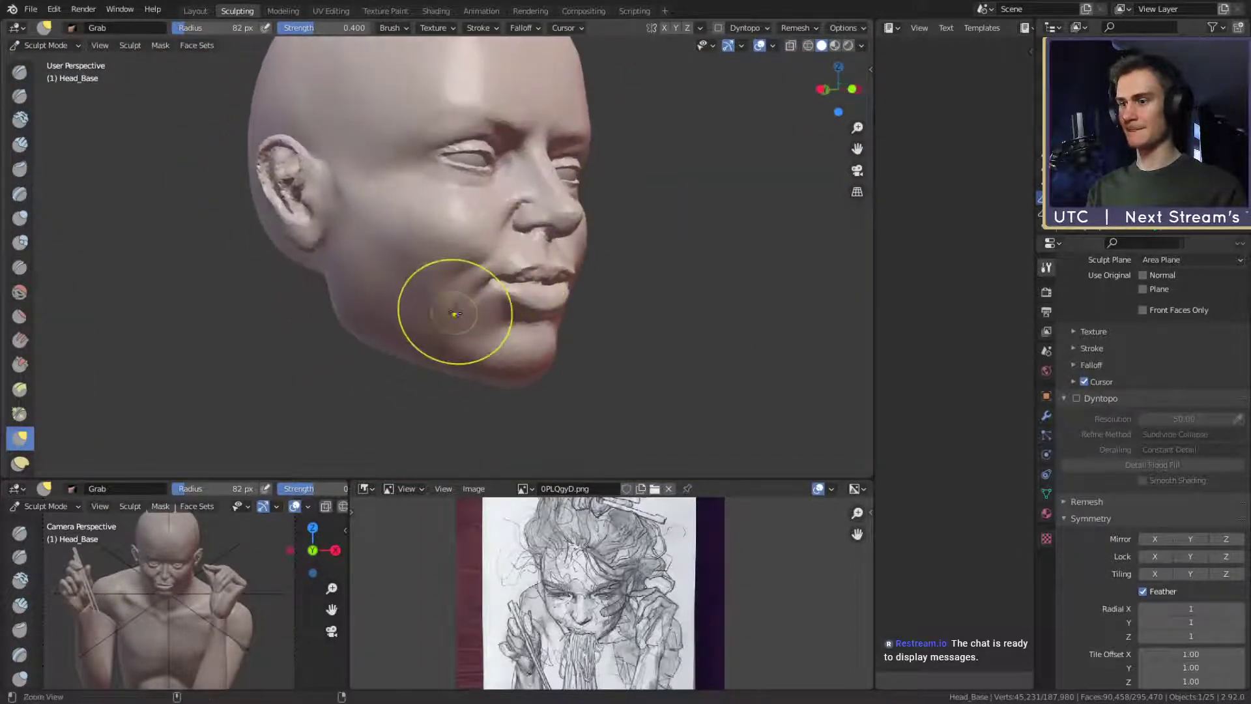
ctrl+alt+drag(454, 314, 420, 186)
key(shift+c)
alt+drag(490, 270, 481, 268)
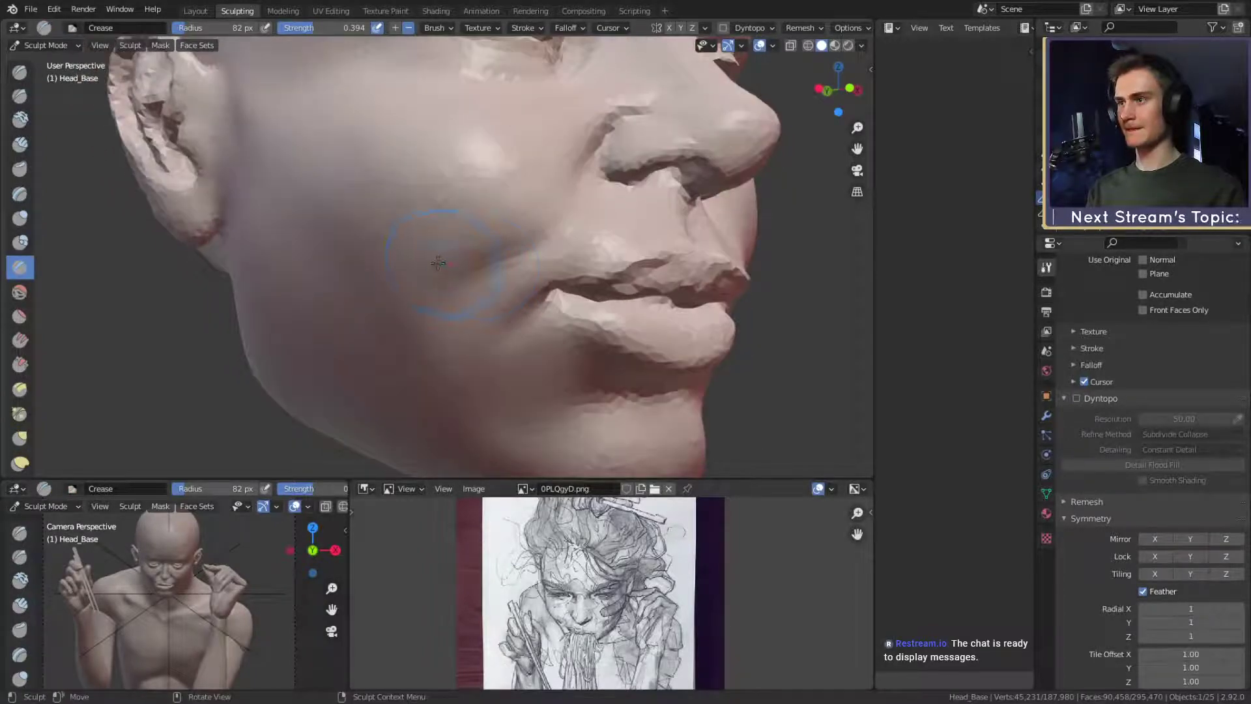
key(f)
click(419, 296)
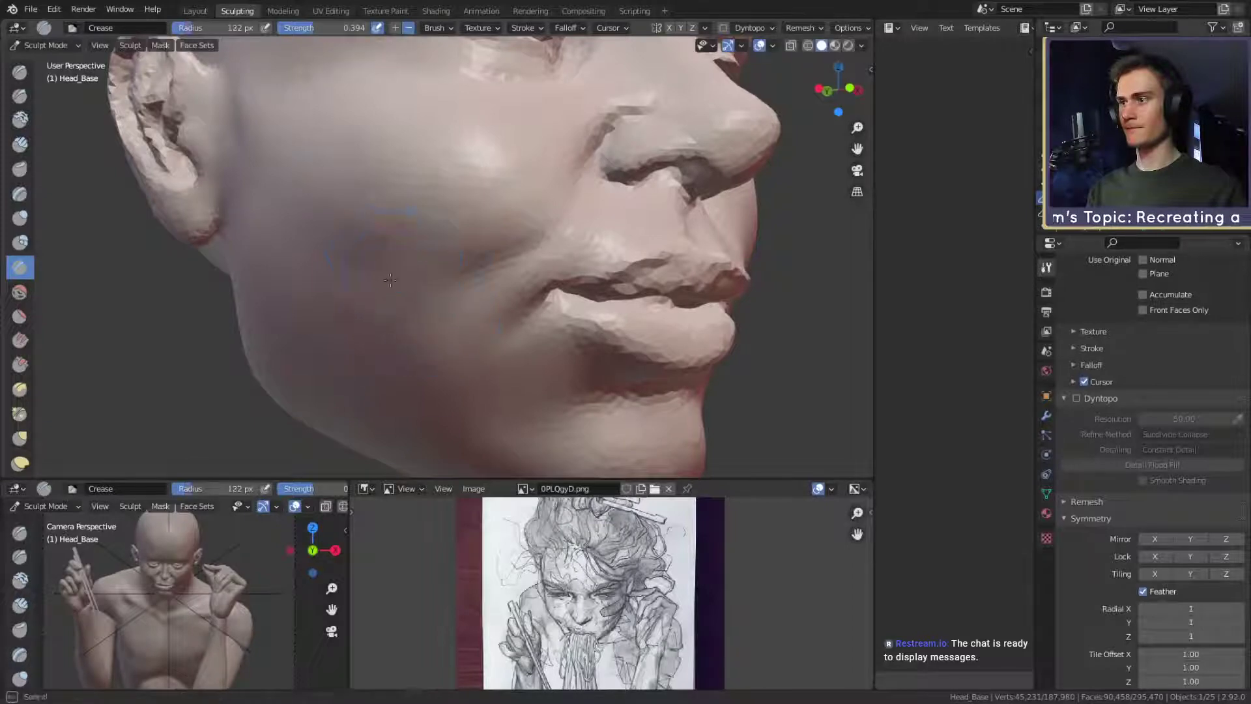
scroll(462, 324, down, 8)
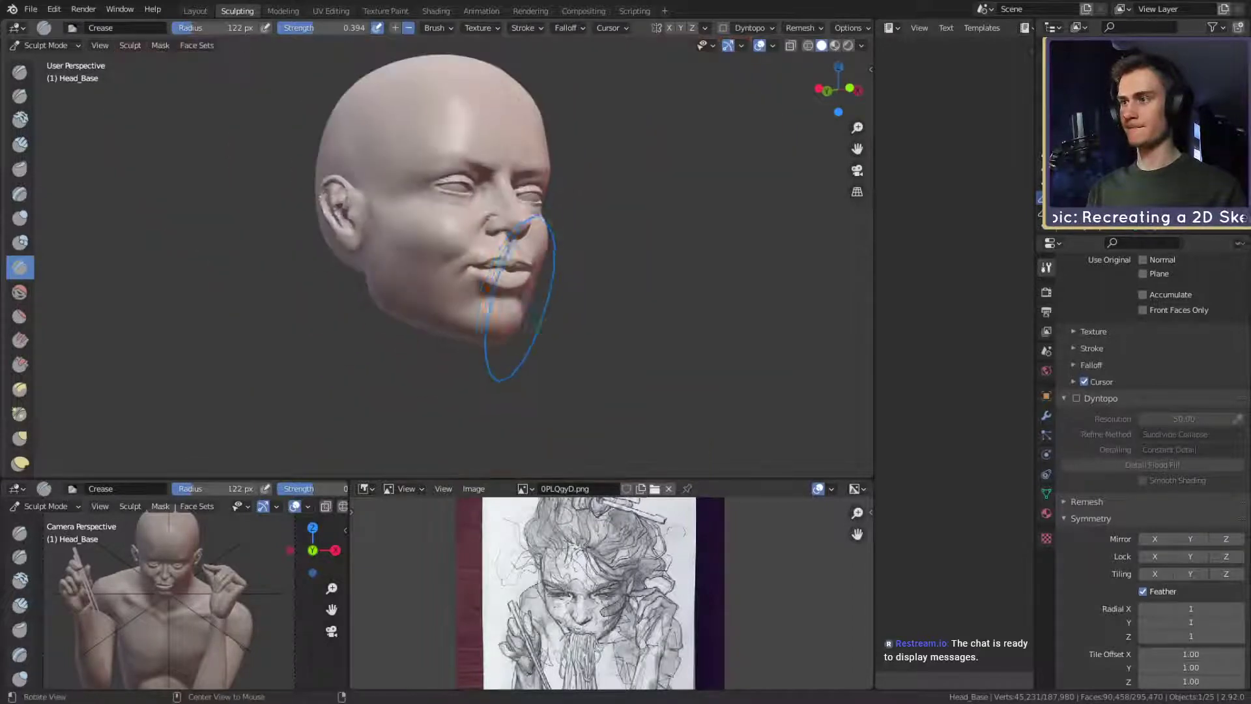
Save the Blender file and check the head from a distance.
mouse_move(462, 309)
alt+mouse_down()
mouse_move(488, 362)
mouse_move(486, 304)
alt+mouse_up()
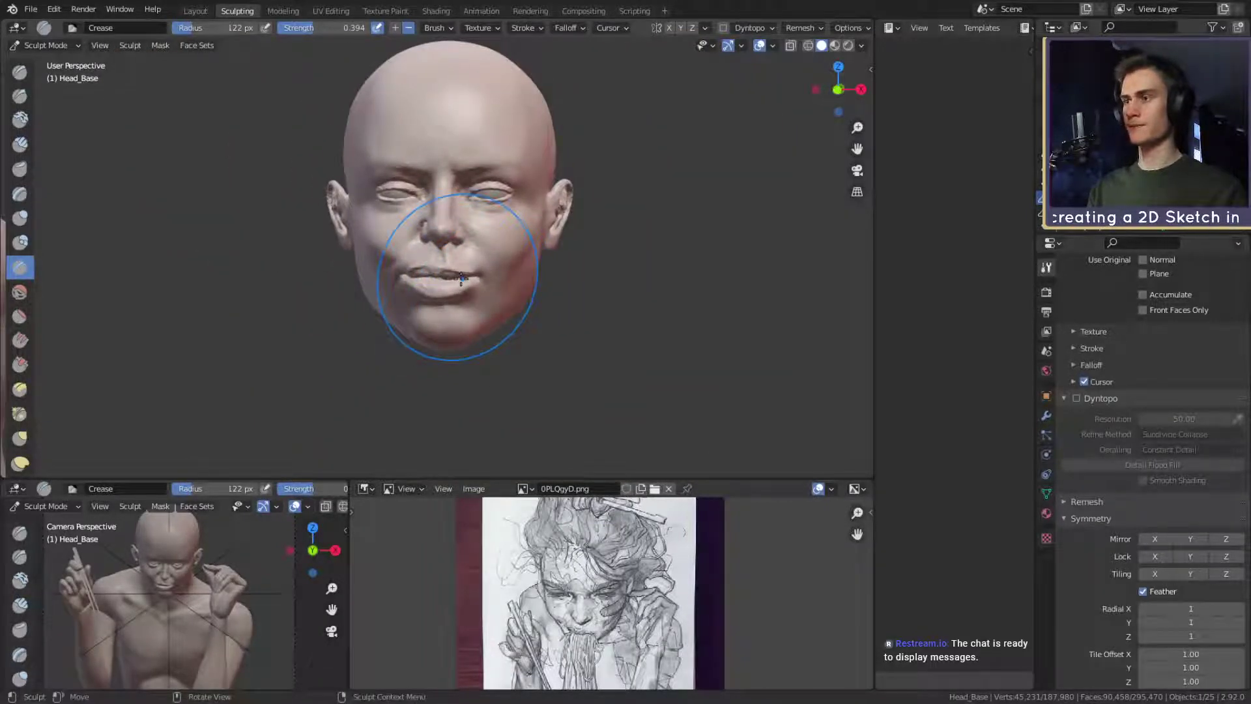
click(31, 9)
click(46, 101)
scroll(503, 370, down, 5)
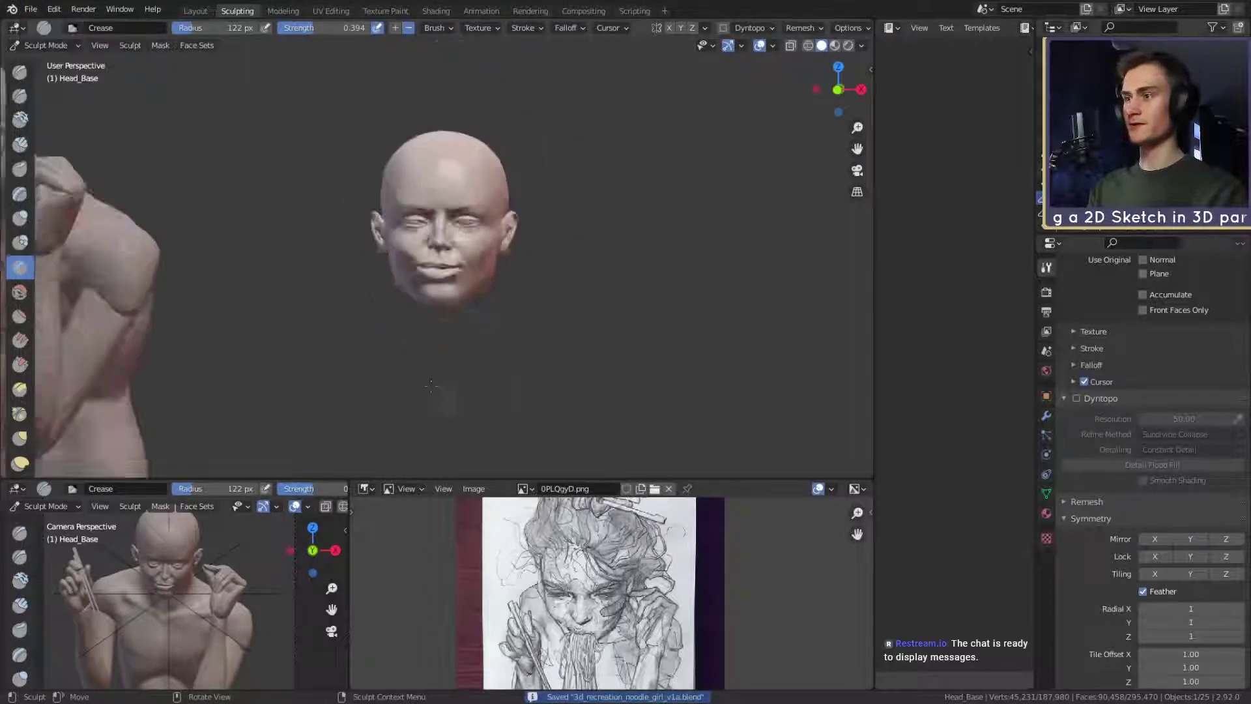
scroll(503, 370, up, 3)
scroll(503, 370, down, 4)
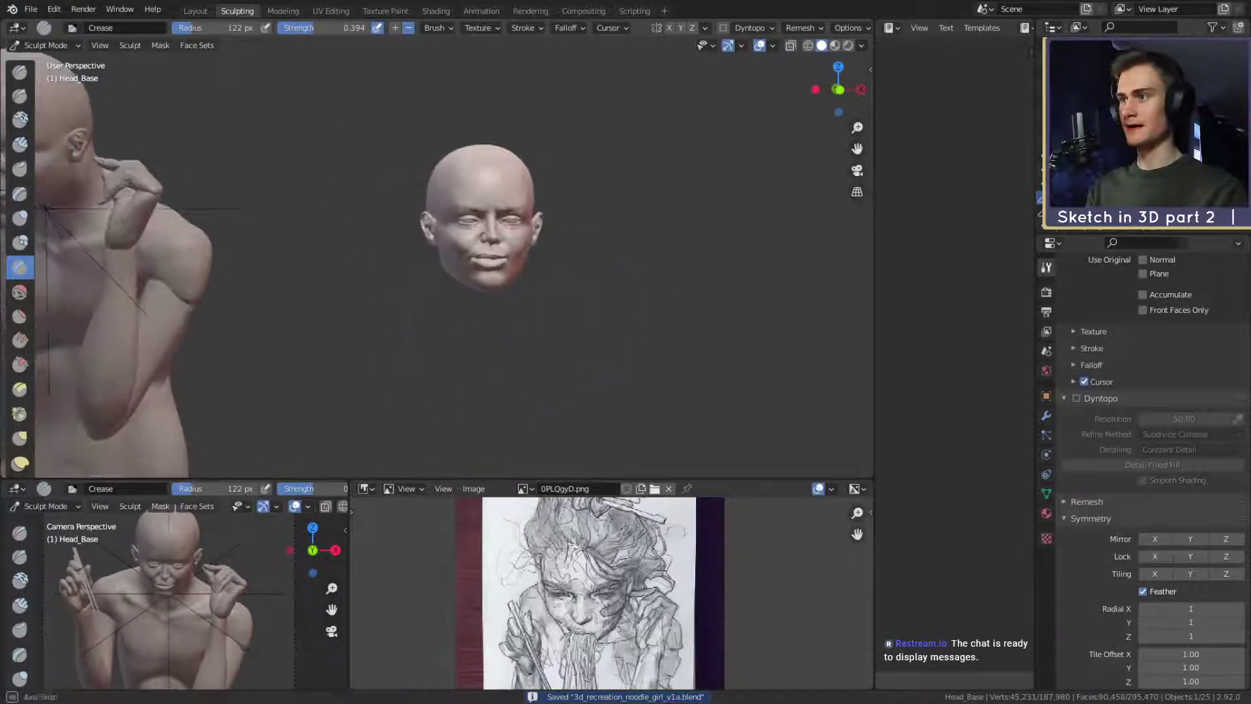
Adjust the lower nose from a raised three-quarter view with the Grab brush at a 71 px radius.
alt+drag(503, 370, 456, 364)
scroll(482, 313, up, 6)
mouse_move(482, 312)
alt+mouse_down()
mouse_move(515, 306)
mouse_move(502, 326)
alt+mouse_up()
scroll(501, 326, up, 2)
mouse_move(502, 326)
middle_down()
mouse_move(548, 331)
mouse_move(510, 341)
mouse_move(510, 252)
mouse_move(544, 335)
mouse_move(433, 251)
middle_up()
scroll(511, 340, up, 3)
key(g)
key(bracketleft)
key(bracketleft)
key(bracketleft)
key(bracketleft)
key(bracketleft)
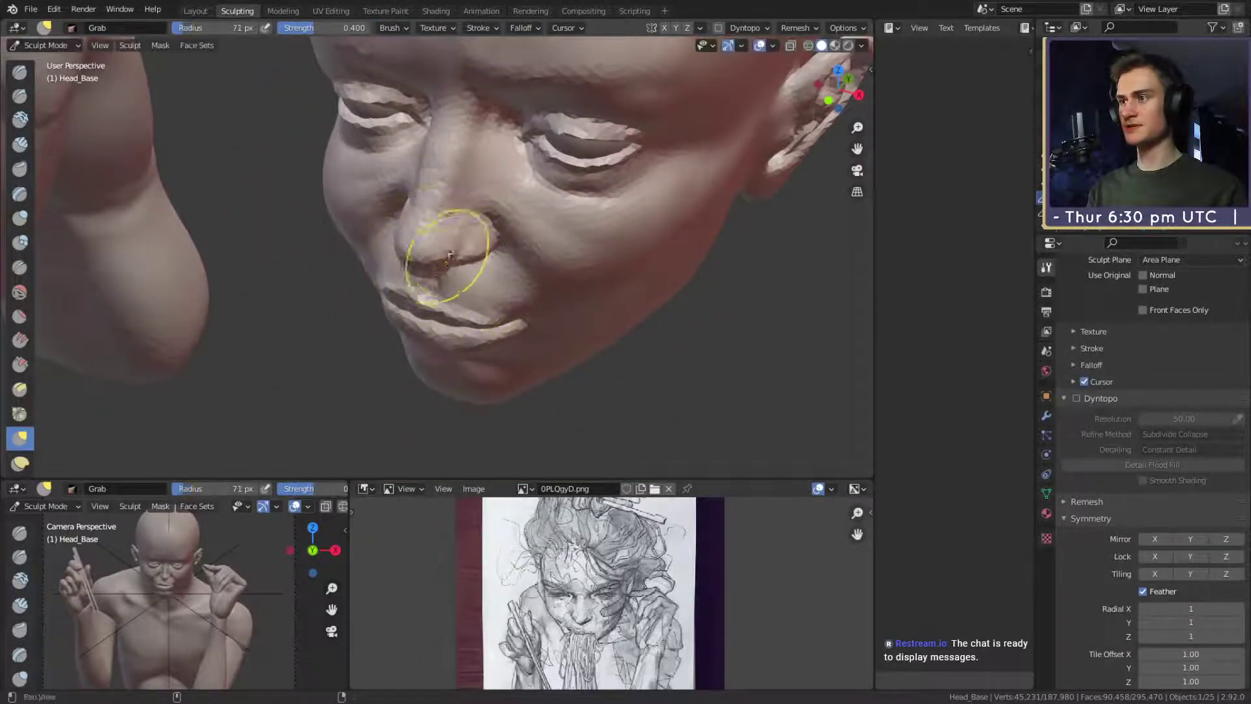
key(f)
click(459, 294)
Lift the tip of the nose in near-profile with the Grab brush at a 111 px radius.
mouse_move(459, 294)
middle_down()
mouse_move(496, 237)
mouse_move(450, 269)
mouse_move(456, 293)
mouse_move(469, 260)
mouse_move(567, 237)
mouse_move(363, 246)
mouse_move(483, 266)
middle_up()
scroll(489, 245, up, 1)
key(bracketright)
key(bracketright)
key(bracketright)
key(bracketright)
key(bracketright)
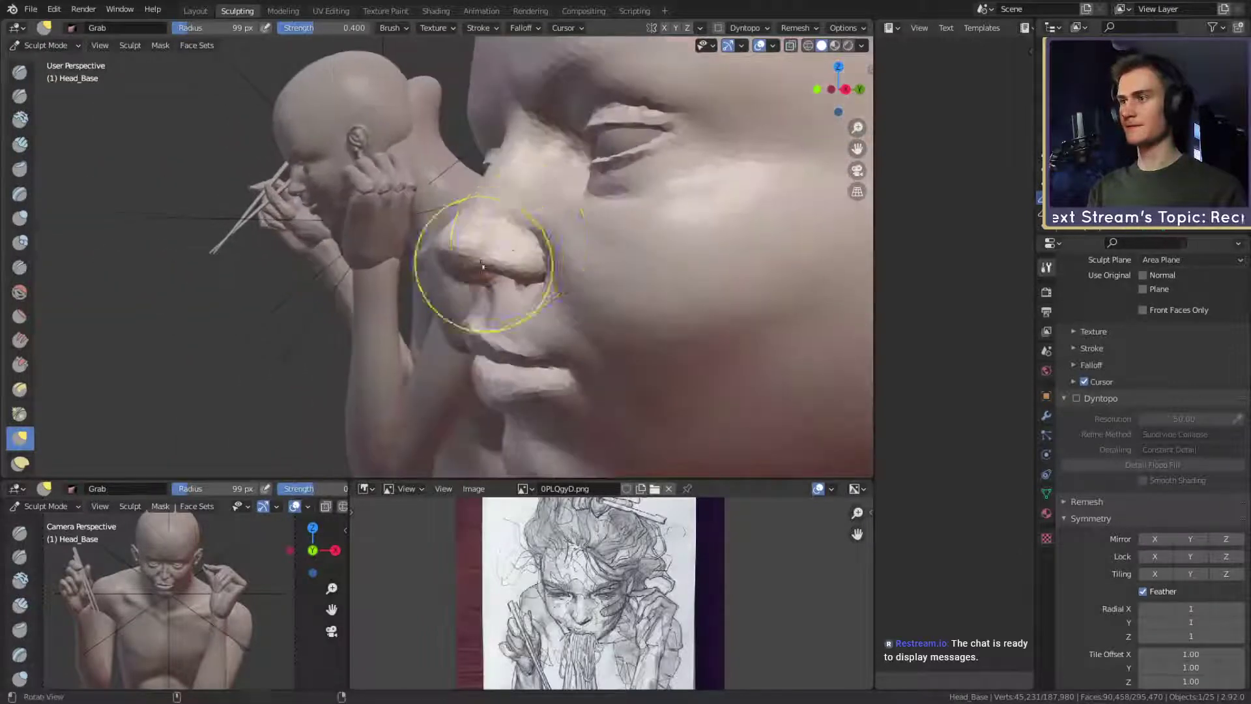
key(bracketright)
key(bracketright)
key(bracketright)
drag(483, 266, 472, 236)
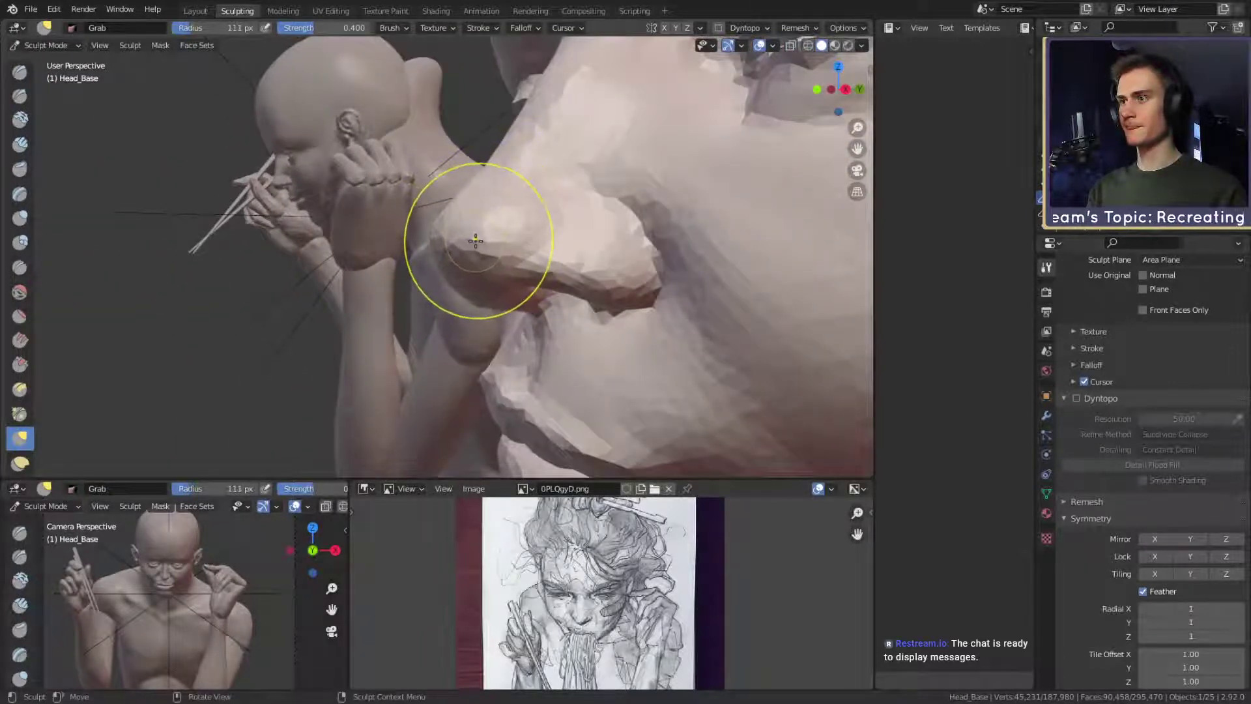
Refine the nose shape from several angles with the Grab brush at a 92 px radius.
mouse_move(476, 241)
middle_down()
mouse_move(528, 242)
mouse_move(525, 215)
mouse_move(581, 215)
mouse_move(476, 241)
mouse_move(519, 242)
mouse_move(508, 246)
mouse_move(440, 237)
mouse_move(497, 230)
mouse_move(488, 257)
mouse_move(515, 290)
middle_up()
middle_drag(561, 290, 421, 262)
alt+drag(422, 262, 511, 257)
alt+shift+drag(511, 257, 483, 302)
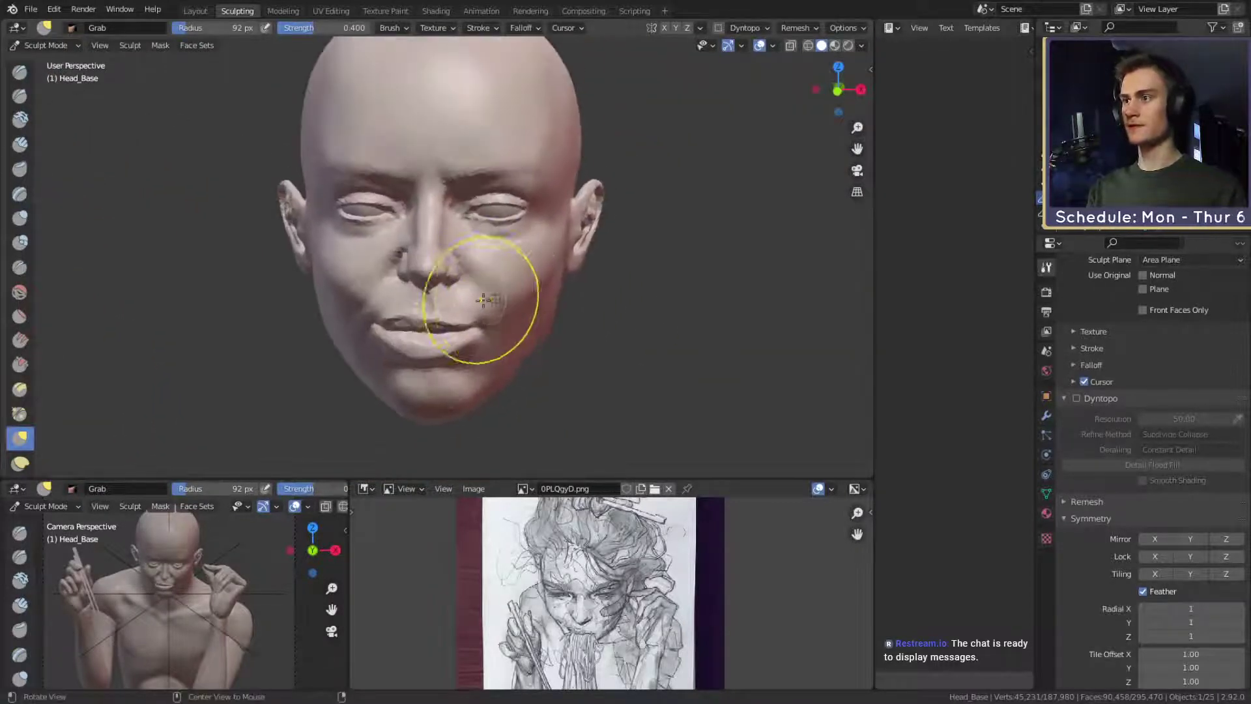
Build up the cheek and crease beside the nostril with the Clay Strips brush at a 23 px radius.
alt+drag(394, 306, 443, 245)
mouse_move(443, 245)
alt+shift+mouse_down()
mouse_move(554, 249)
mouse_move(515, 271)
alt+shift+mouse_up()
ctrl+alt+drag(416, 273, 397, 207)
alt+shift+drag(397, 207, 441, 252)
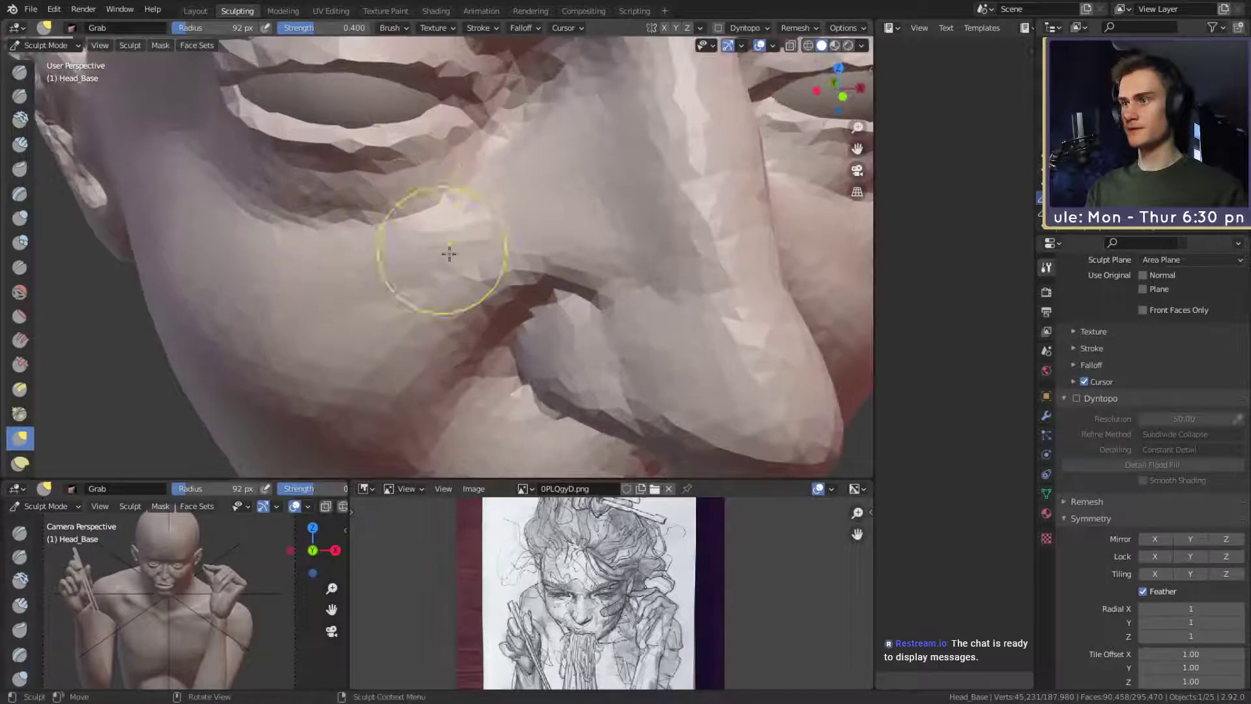
key(c)
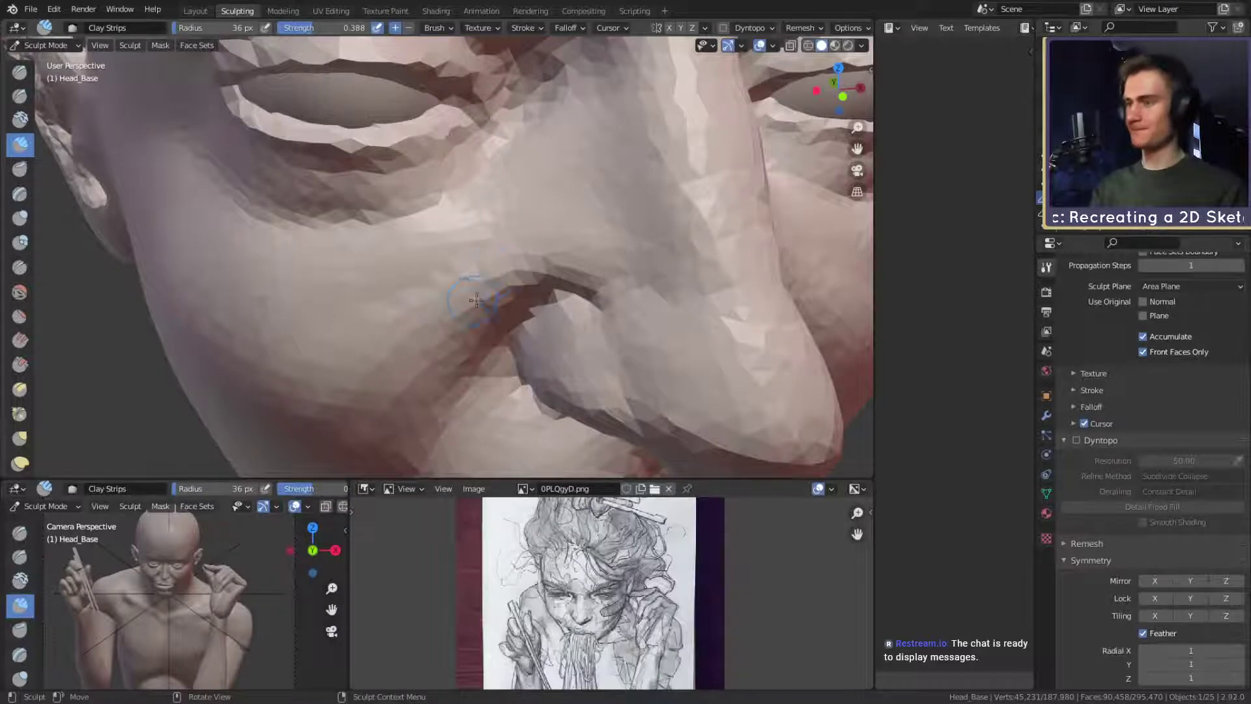
middle_drag(477, 300, 515, 247)
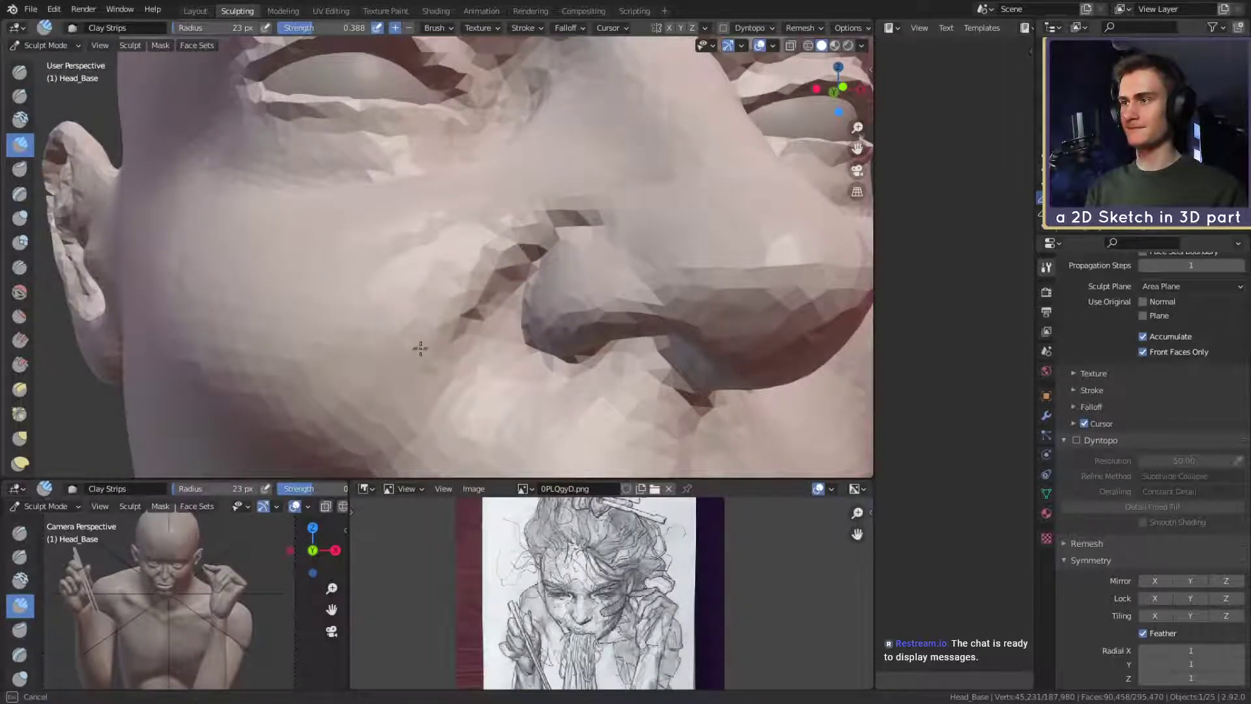
scroll(536, 267, down, 5)
middle_drag(521, 261, 462, 242)
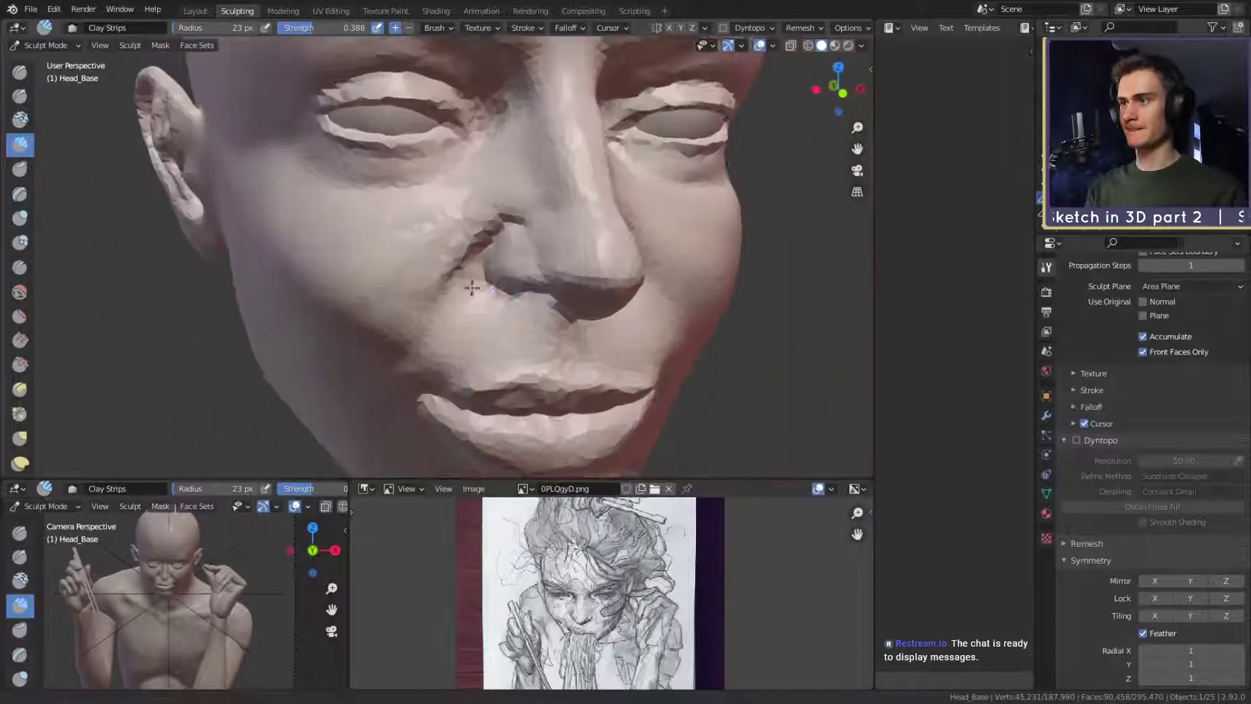
Shape the fold from the nostril towards the mouth corner and cheek with Clay Strips at 27 and 40 px radii.
scroll(461, 243, up, 5)
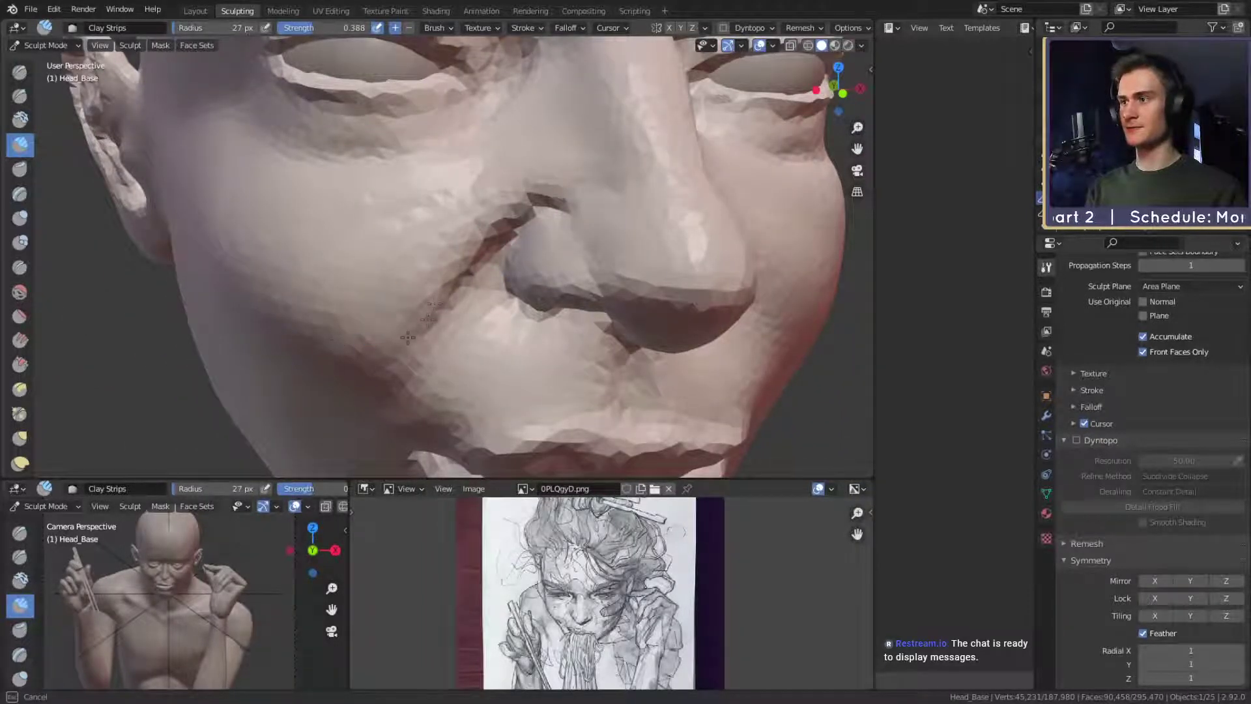
drag(348, 331, 341, 338)
key(f)
click(448, 250)
drag(459, 251, 361, 330)
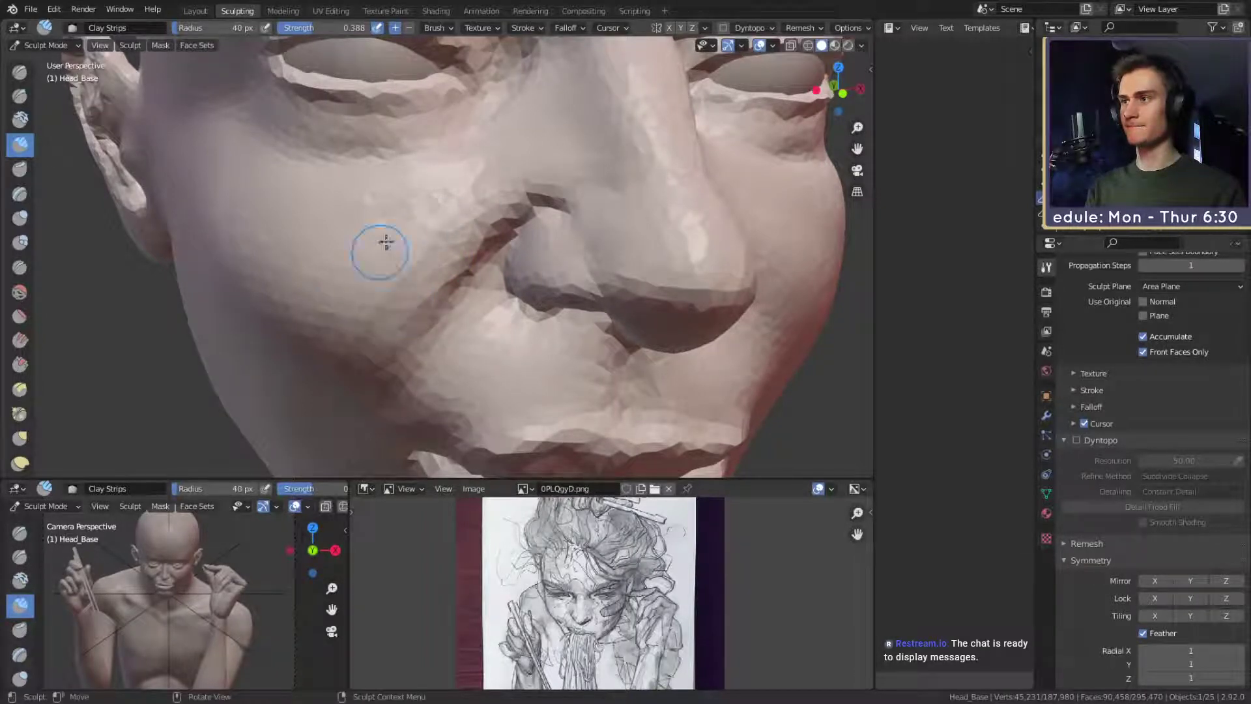
Resize the Clay Strips brush to 121 px and to 97 px while reviewing the cheek and nostril area.
key(f)
click(488, 175)
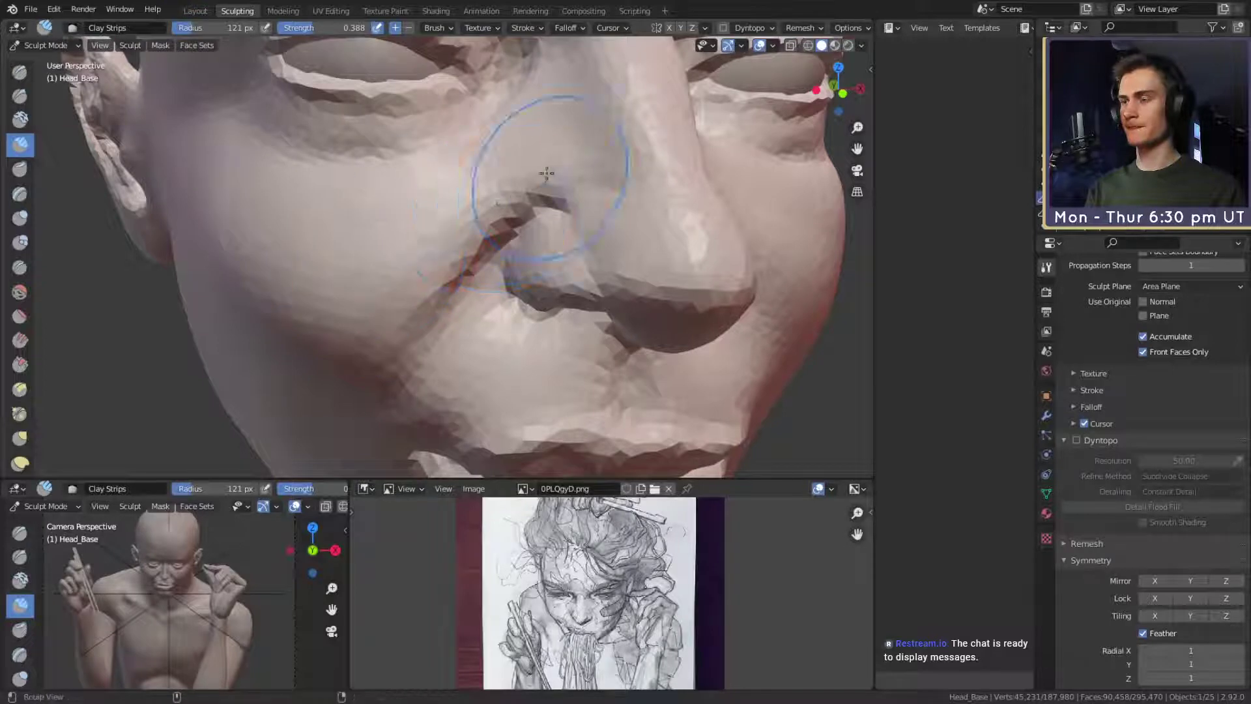
ctrl+middle_drag(546, 173, 507, 295)
ctrl+middle_drag(507, 295, 529, 233)
key(f)
click(495, 314)
mouse_move(548, 222)
ctrl+alt+mouse_down()
mouse_move(514, 287)
mouse_move(473, 260)
mouse_move(542, 310)
mouse_move(538, 329)
mouse_move(514, 328)
ctrl+alt+mouse_up()
Save the Blender file and compare the head's proportions up close and from a distance.
click(31, 9)
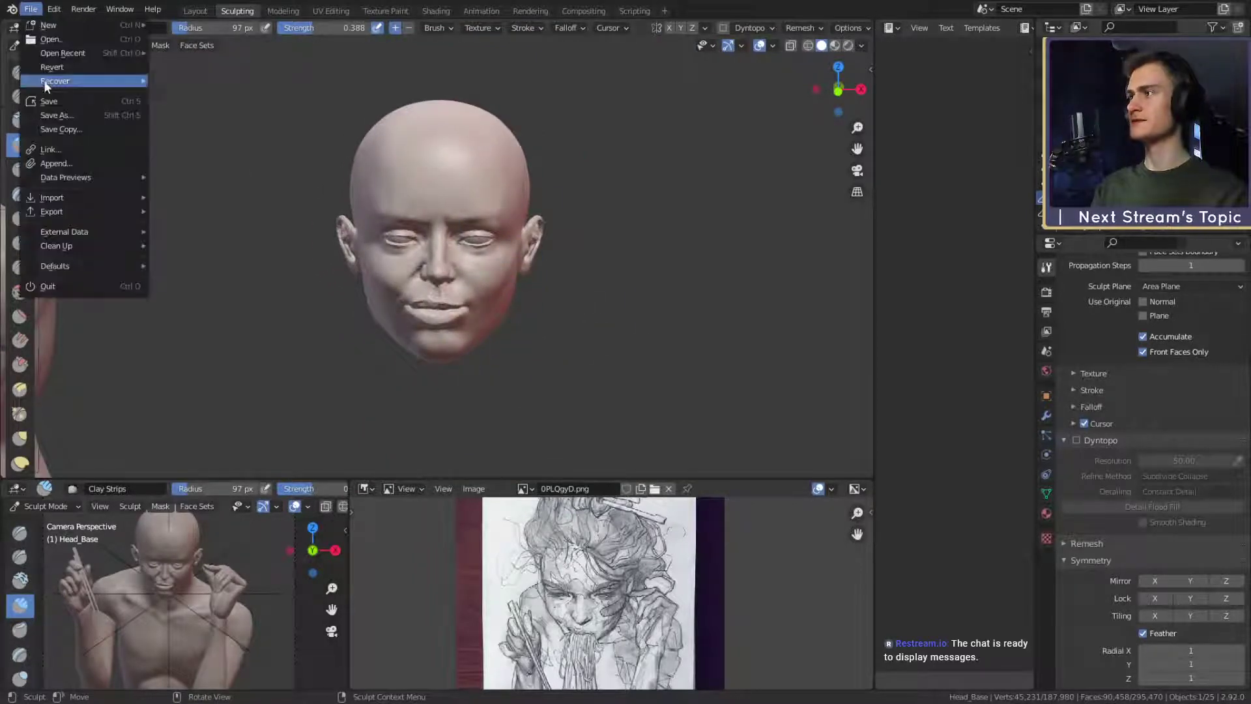
click(52, 101)
scroll(583, 362, up, 2)
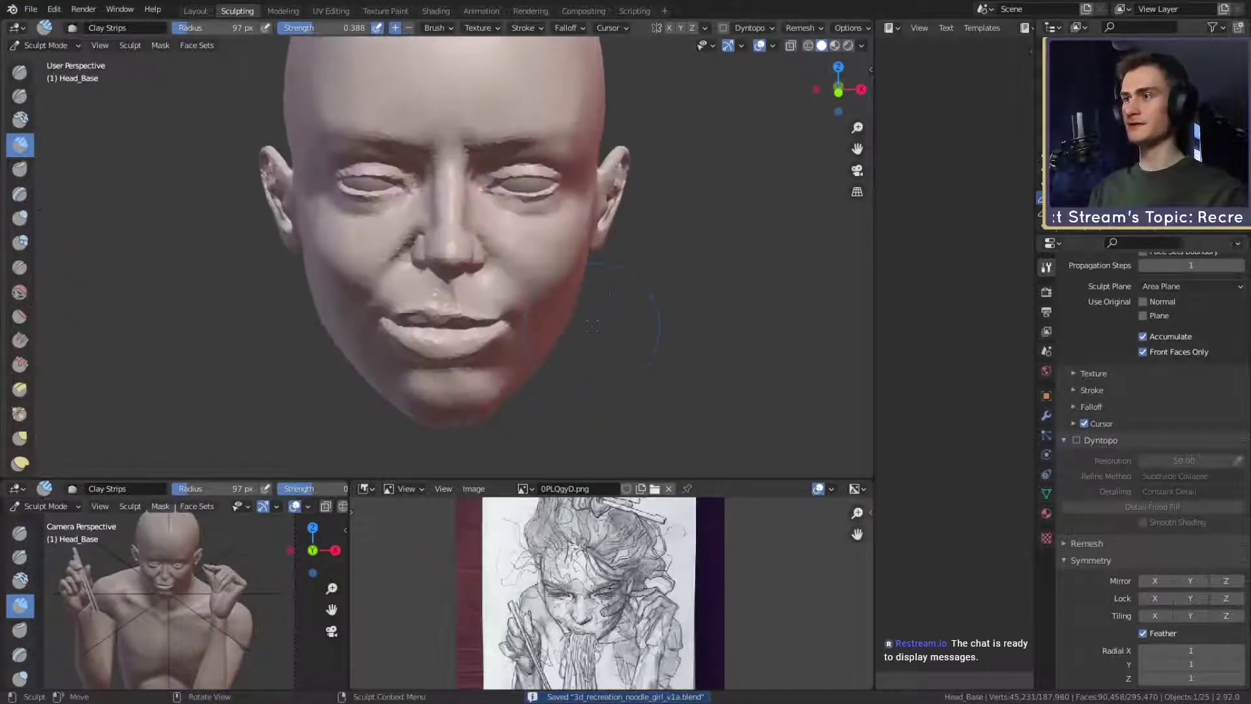
scroll(586, 355, down, 4)
scroll(592, 344, up, 3)
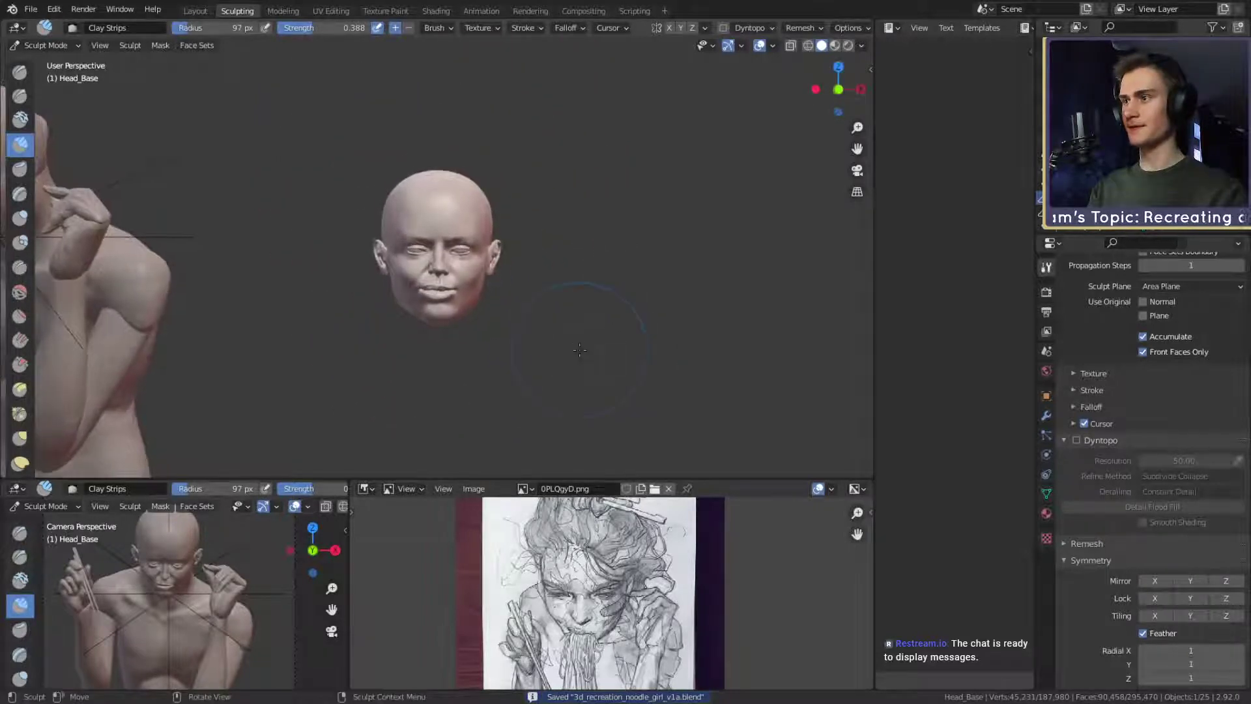
scroll(571, 347, up, 3)
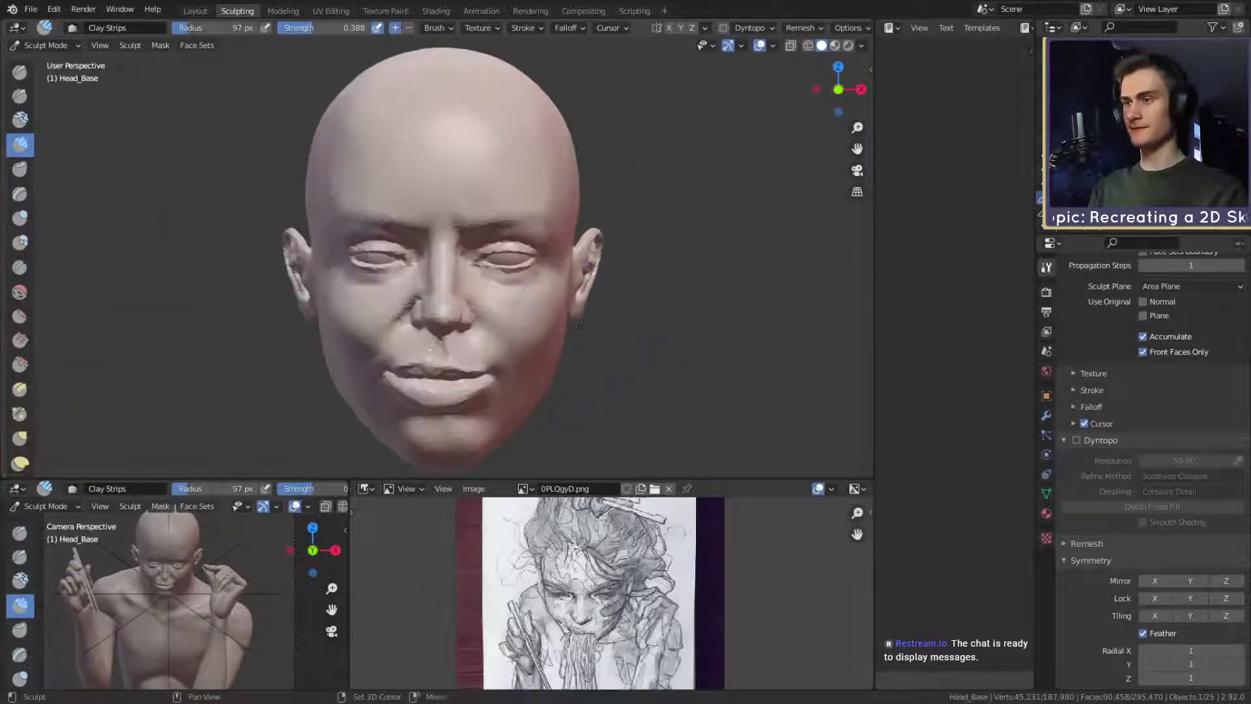
scroll(483, 318, down, 5)
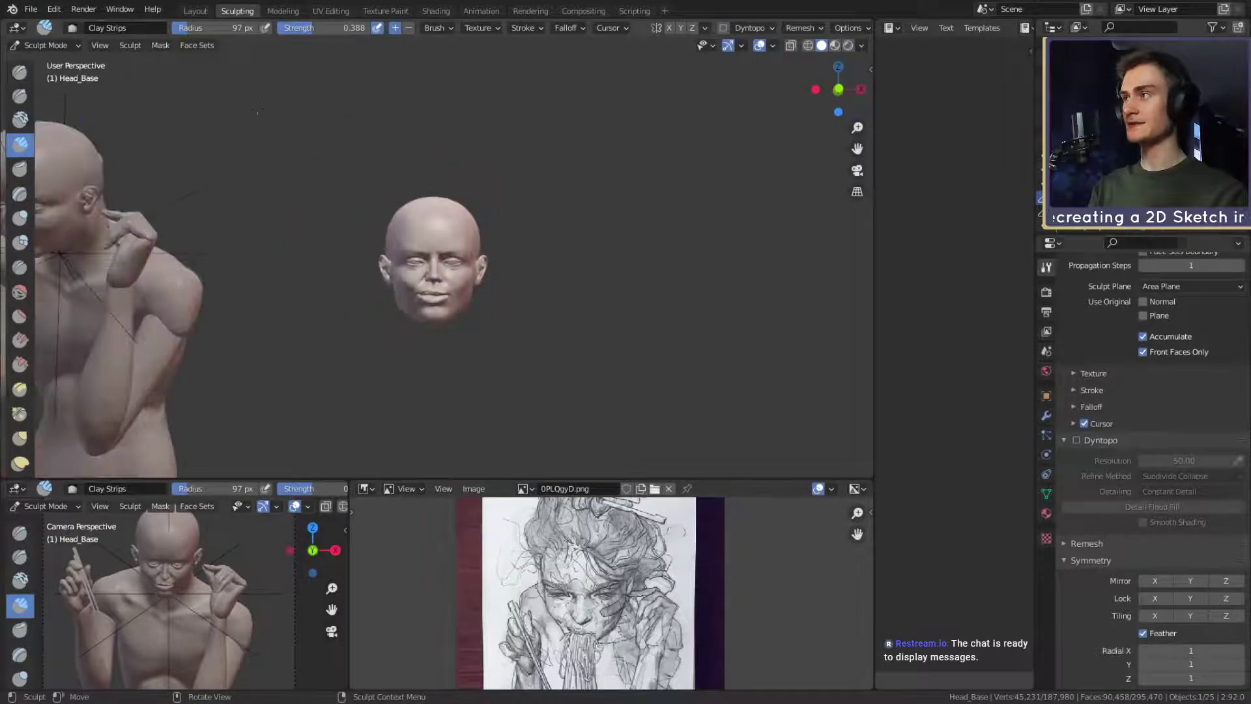
Switch to the Layout workspace and bring the posed figure's upper body into close view.
key(z)
click(642, 342)
scroll(642, 342, down, 4)
shift+middle_drag(642, 342, 727, 343)
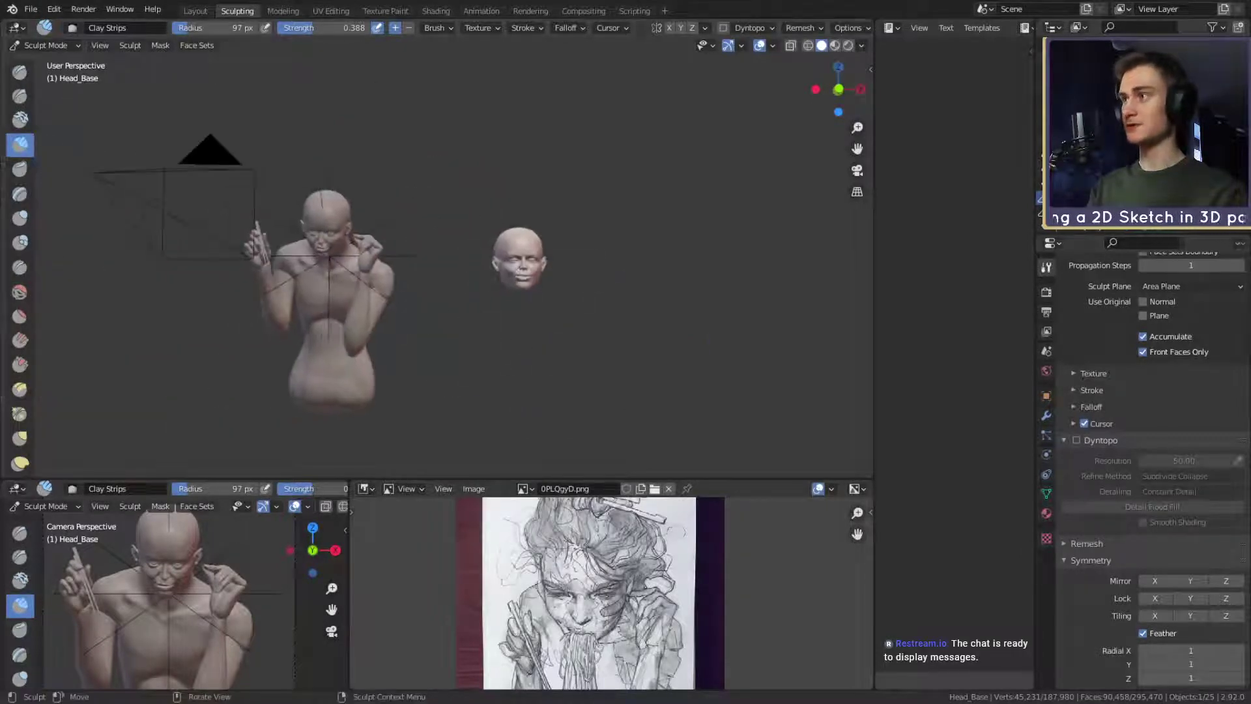
click(195, 11)
scroll(486, 345, down, 8)
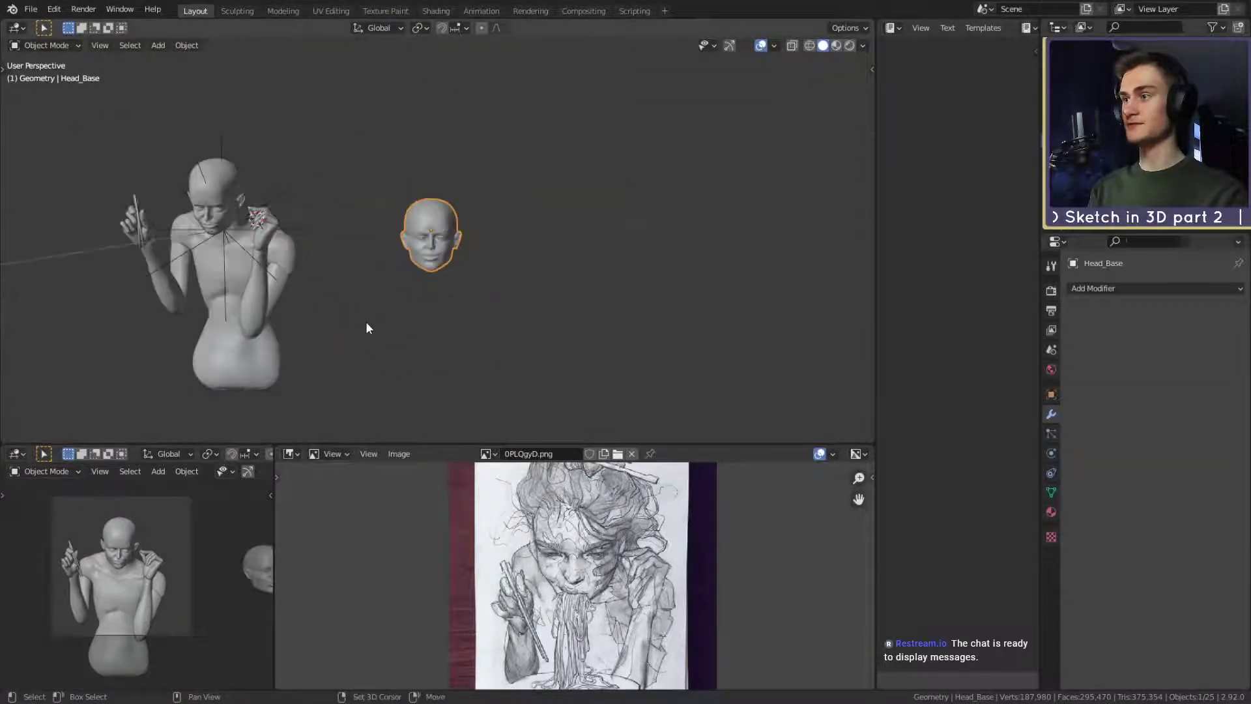
scroll(365, 322, up, 3)
shift+middle_drag(482, 231, 513, 256)
mouse_move(513, 256)
middle_down()
mouse_move(580, 243)
mouse_move(498, 272)
middle_up()
scroll(498, 261, up, 3)
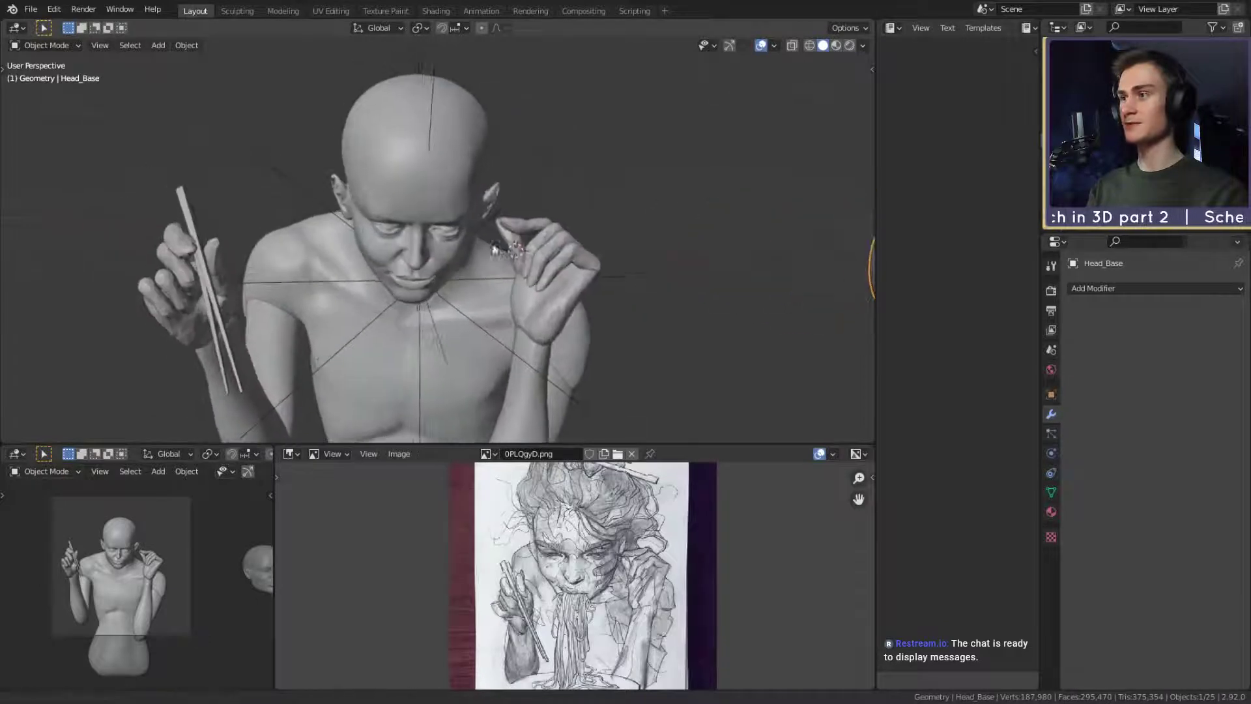
Scale the posed figure's head and reposition it on the body.
click(466, 224)
middle_drag(489, 224, 404, 290)
key(s)
click(596, 280)
key(g)
click(750, 252)
scroll(594, 323, down, 7)
scroll(591, 324, up, 3)
scroll(539, 305, down, 3)
scroll(574, 271, up, 5)
Select the scene camera and move it to change its angle on the posed figure.
click(328, 269)
middle_drag(327, 269, 408, 288)
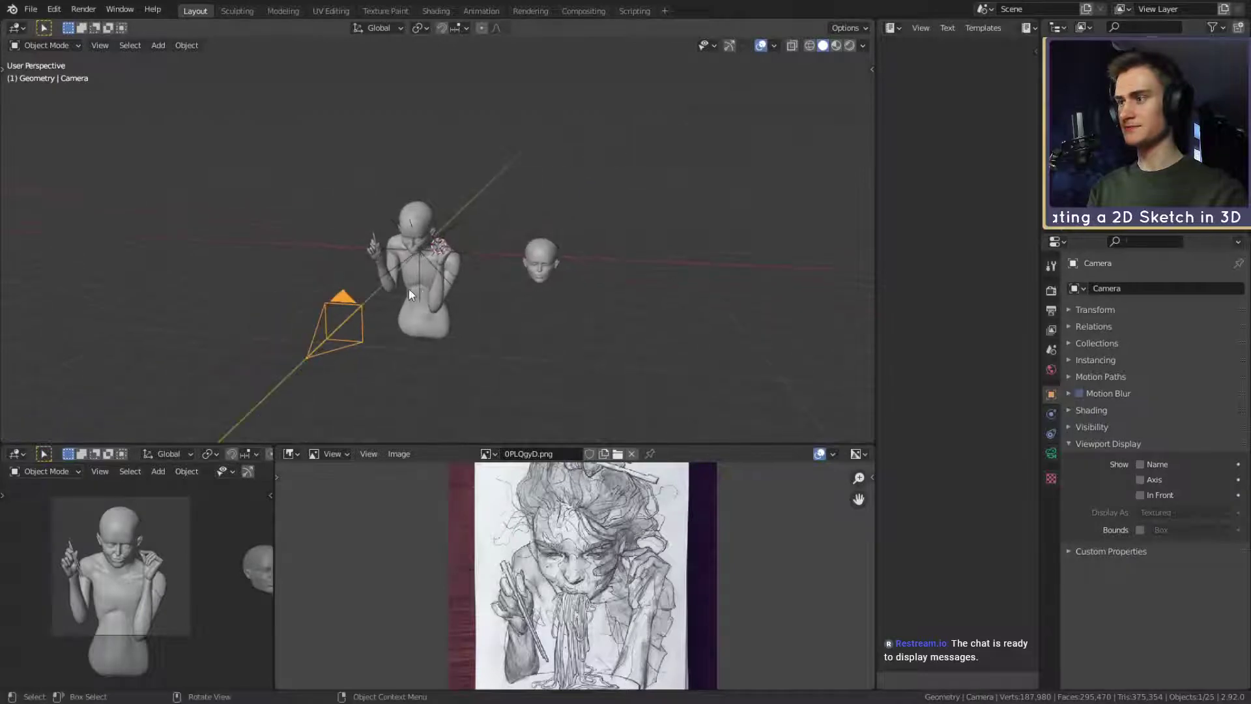
key(g)
click(536, 144)
Move the Focus empty to recentre the figure in the camera frame.
middle_drag(533, 200, 456, 217)
click(428, 209)
key(g)
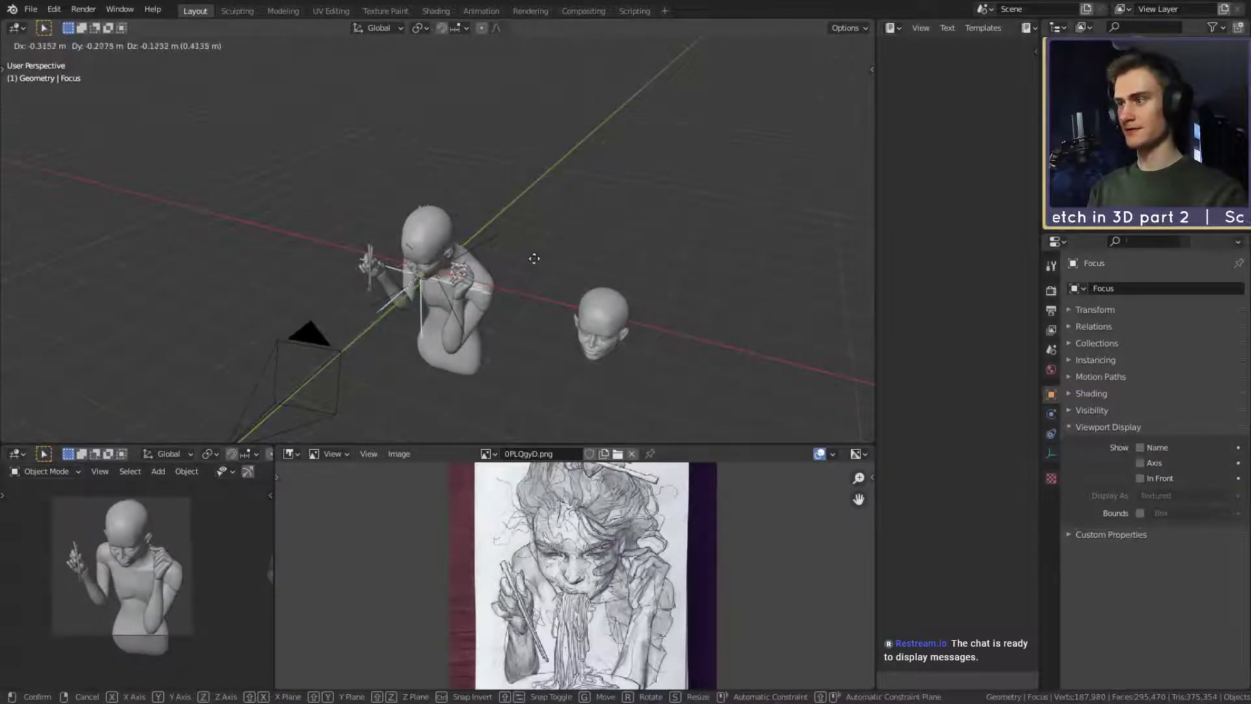
click(531, 260)
middle_drag(531, 260, 505, 276)
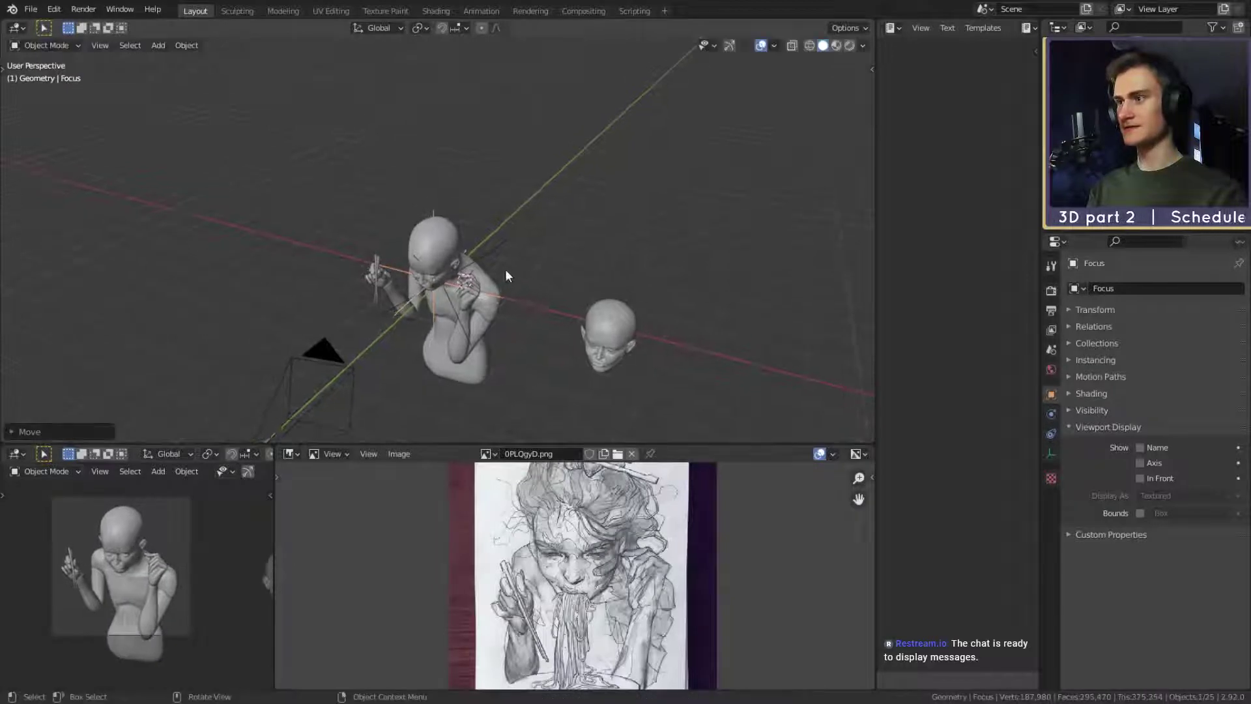
Reposition the camera in front of the figure from a side-on working view.
click(318, 367)
middle_drag(318, 366, 456, 310)
key(g)
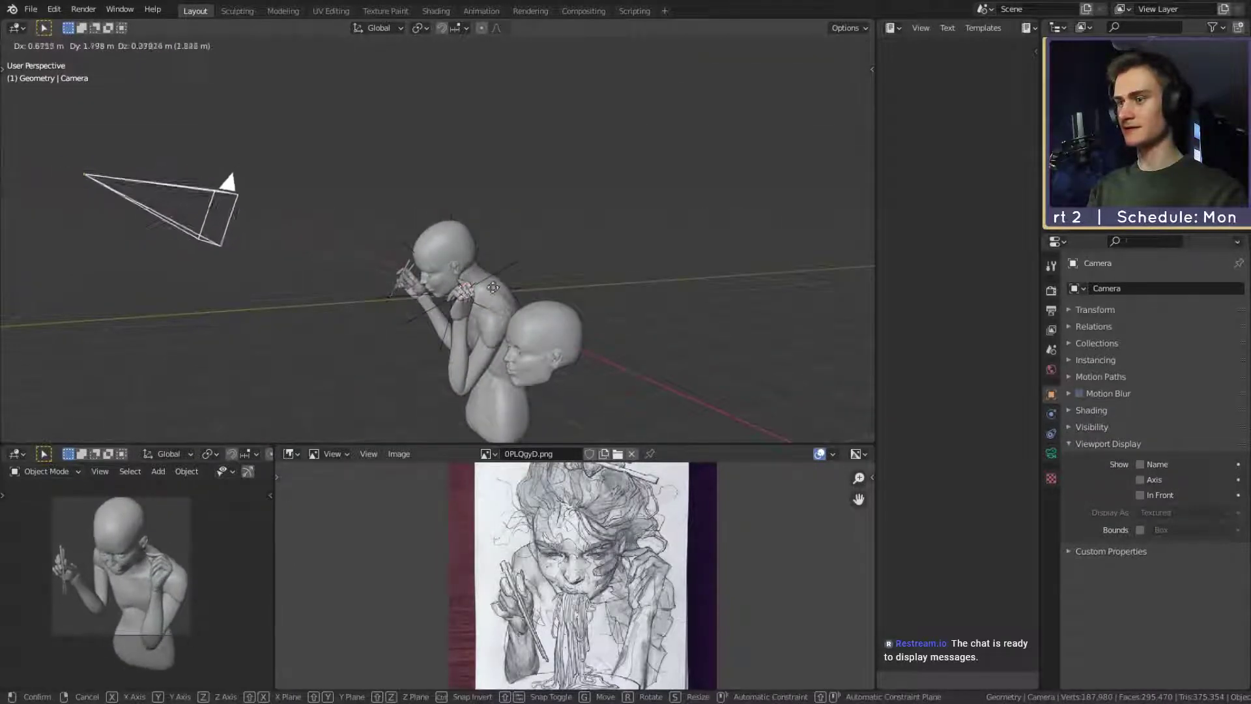
click(483, 318)
Set the vertical render resolution to 2684 px for a portrait frame matching the sketch.
click(1050, 453)
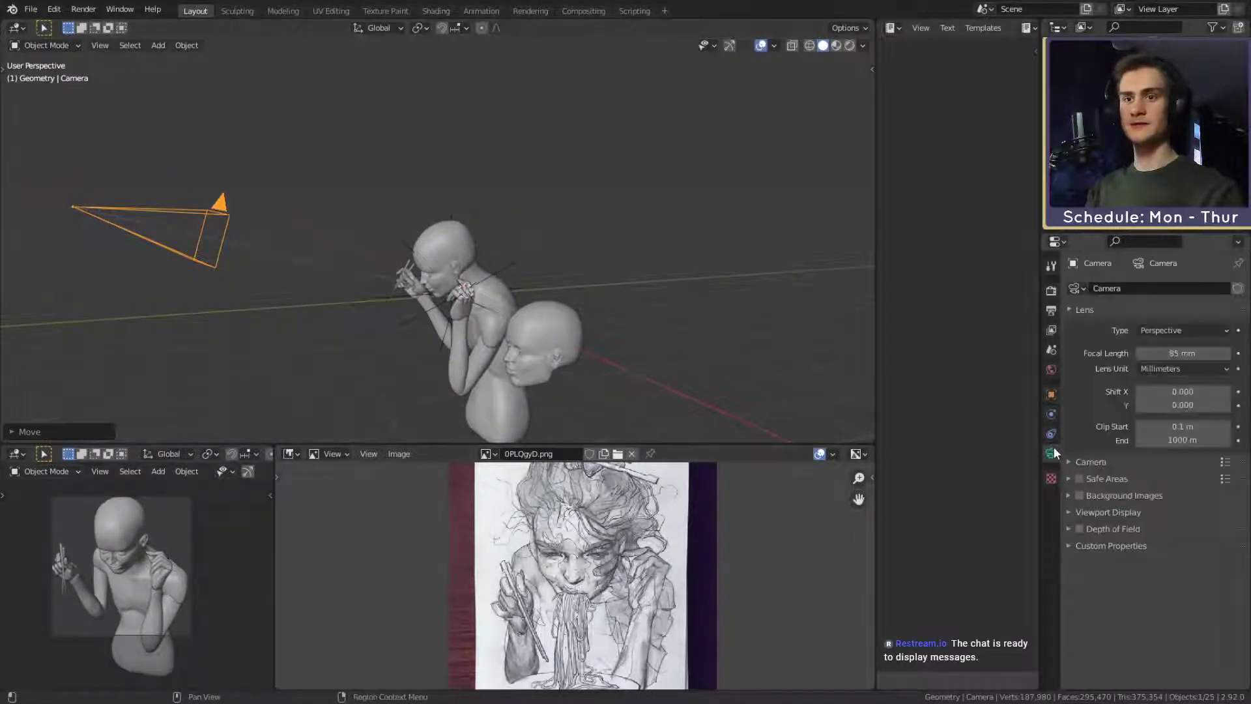
click(1051, 310)
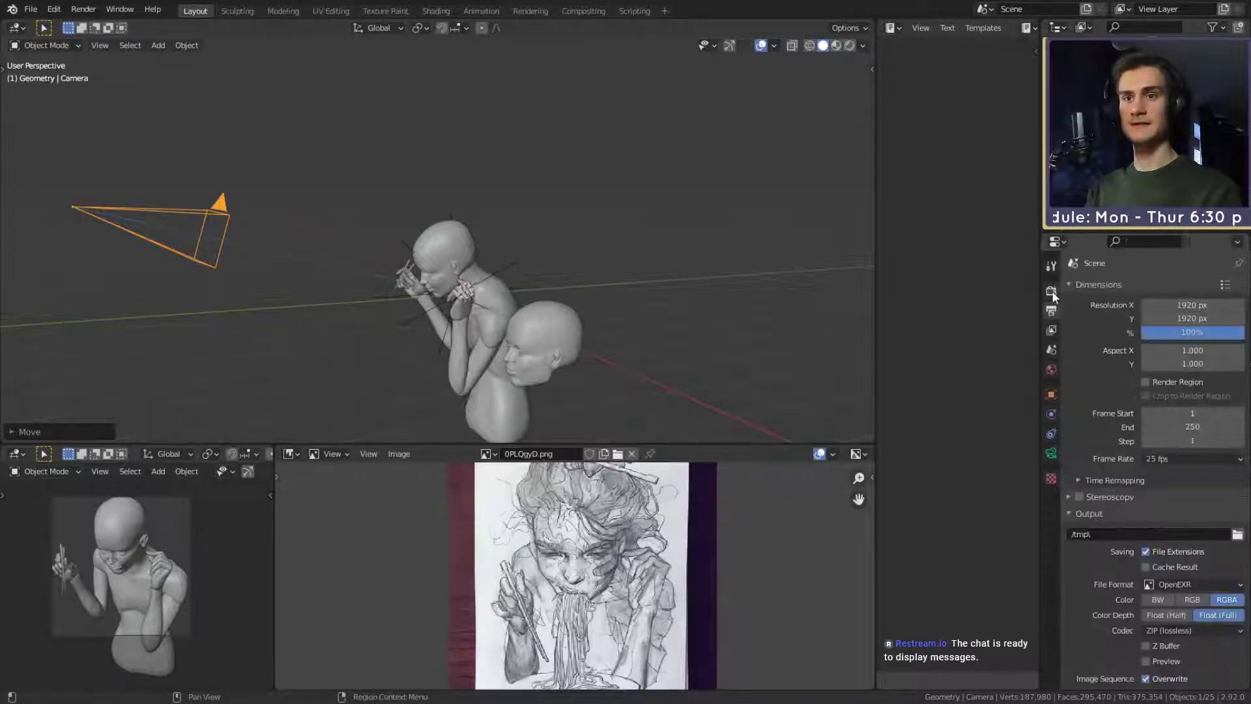
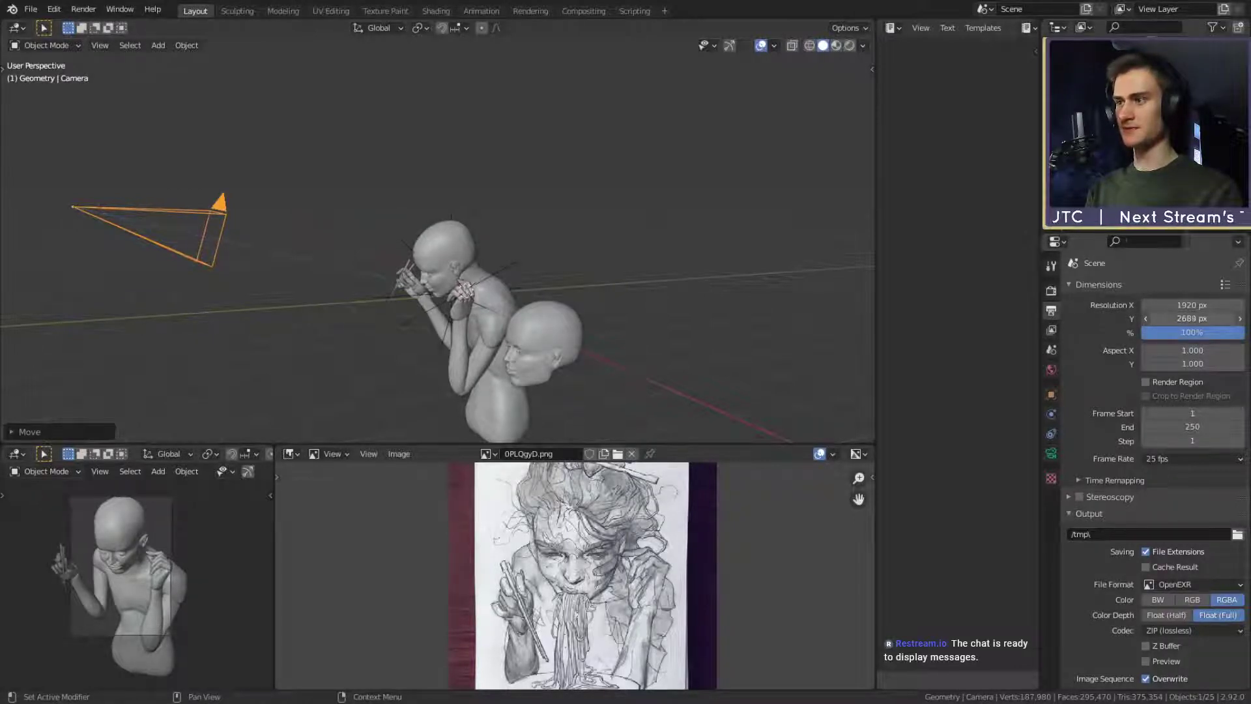
middle_drag(311, 311, 465, 289)
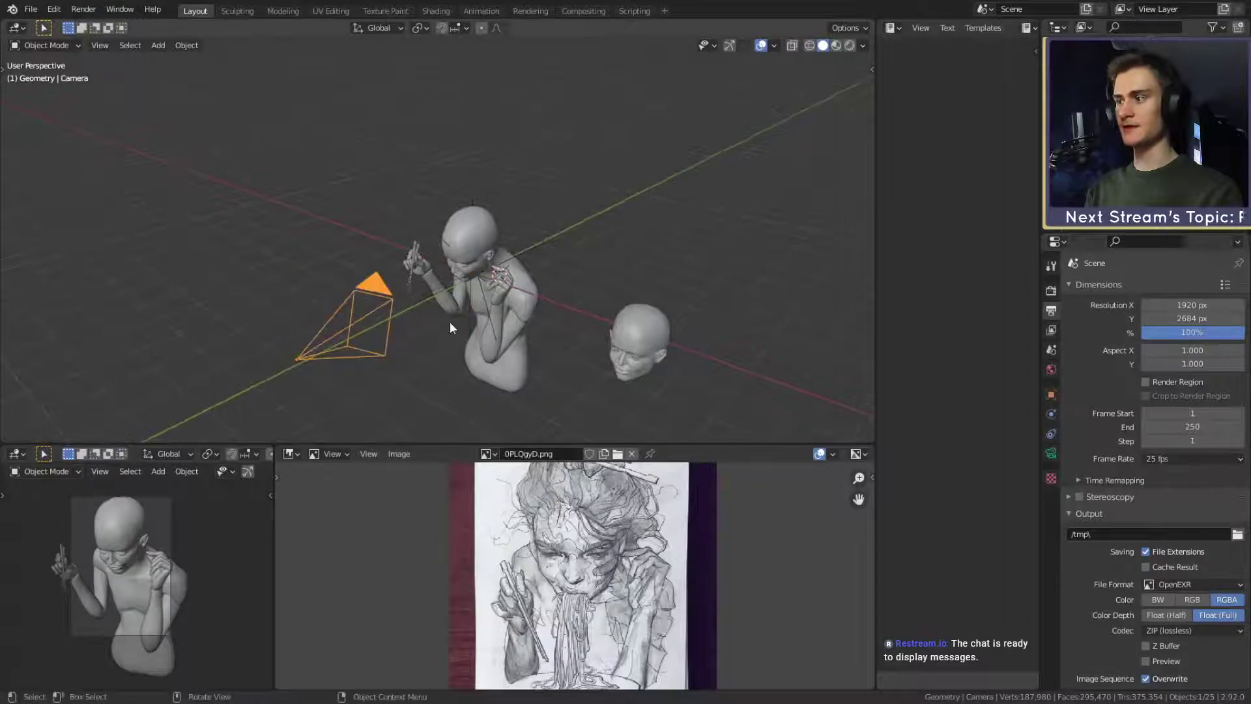
Set the camera's focal length to 60 mm.
click(1049, 453)
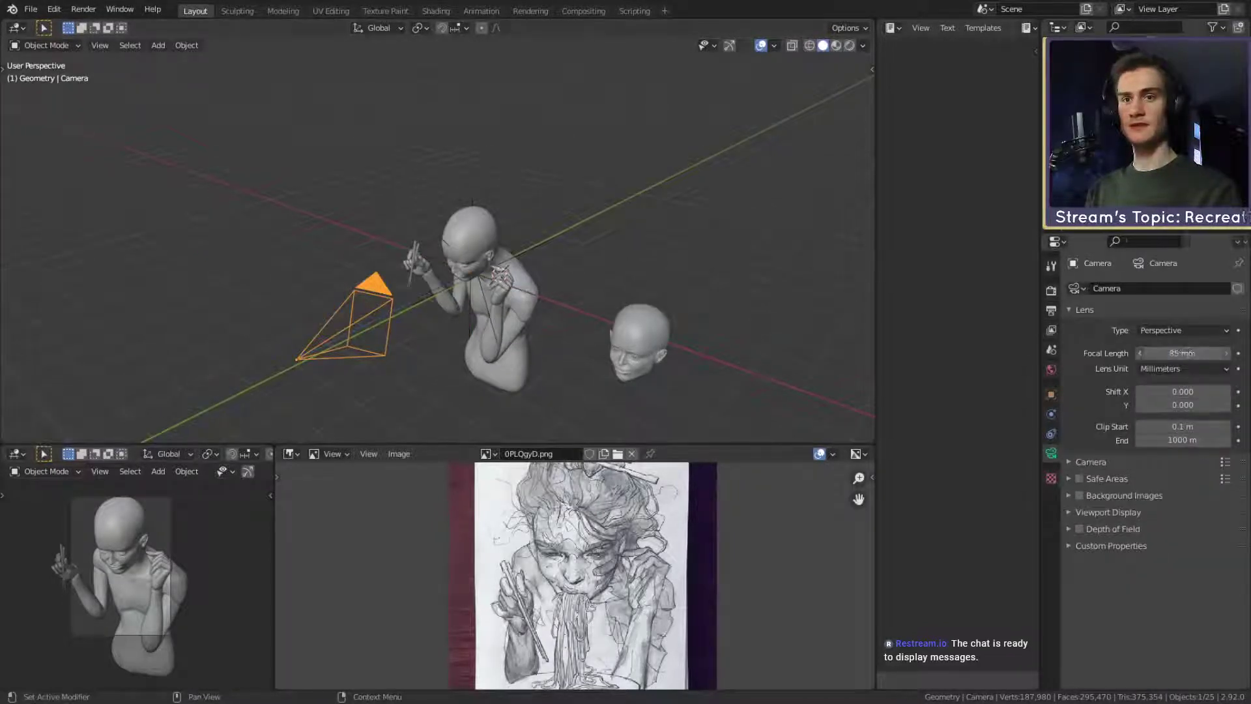
click(1187, 353)
text(60)
key(Return)
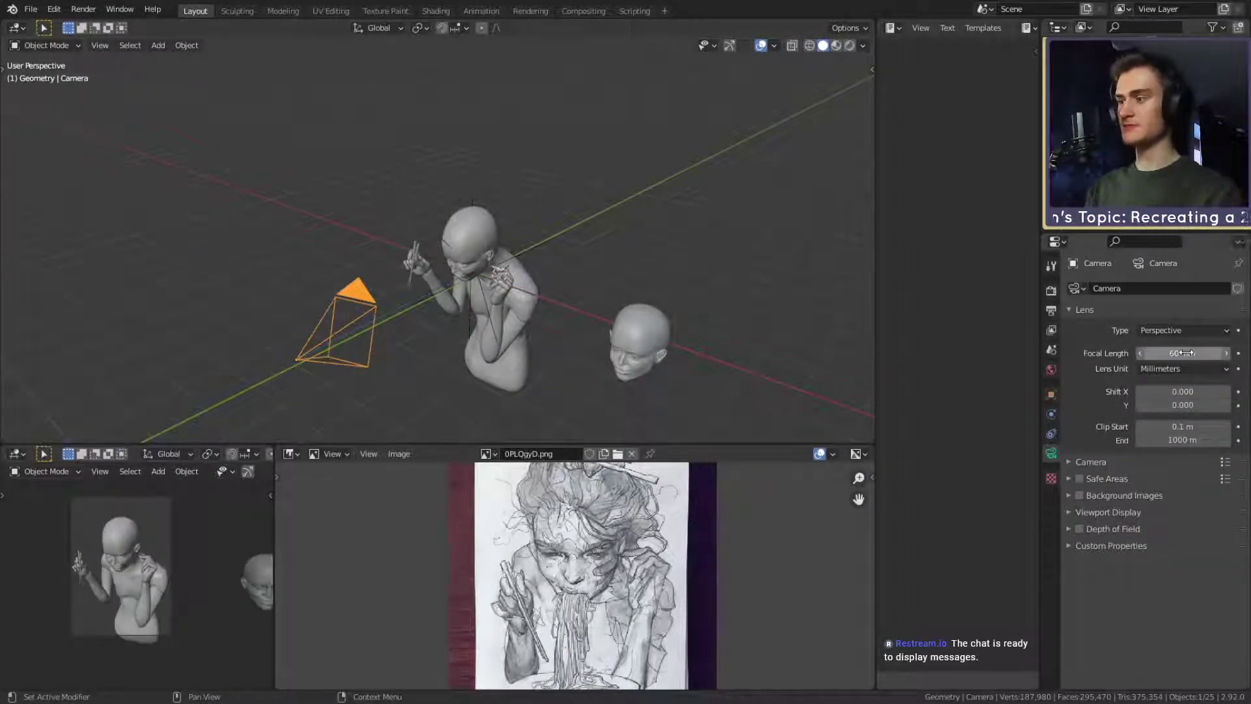
Shift the Focus empty near the figure's chest to adjust where the camera aims.
middle_drag(514, 241, 553, 184)
click(476, 190)
key(g)
click(554, 215)
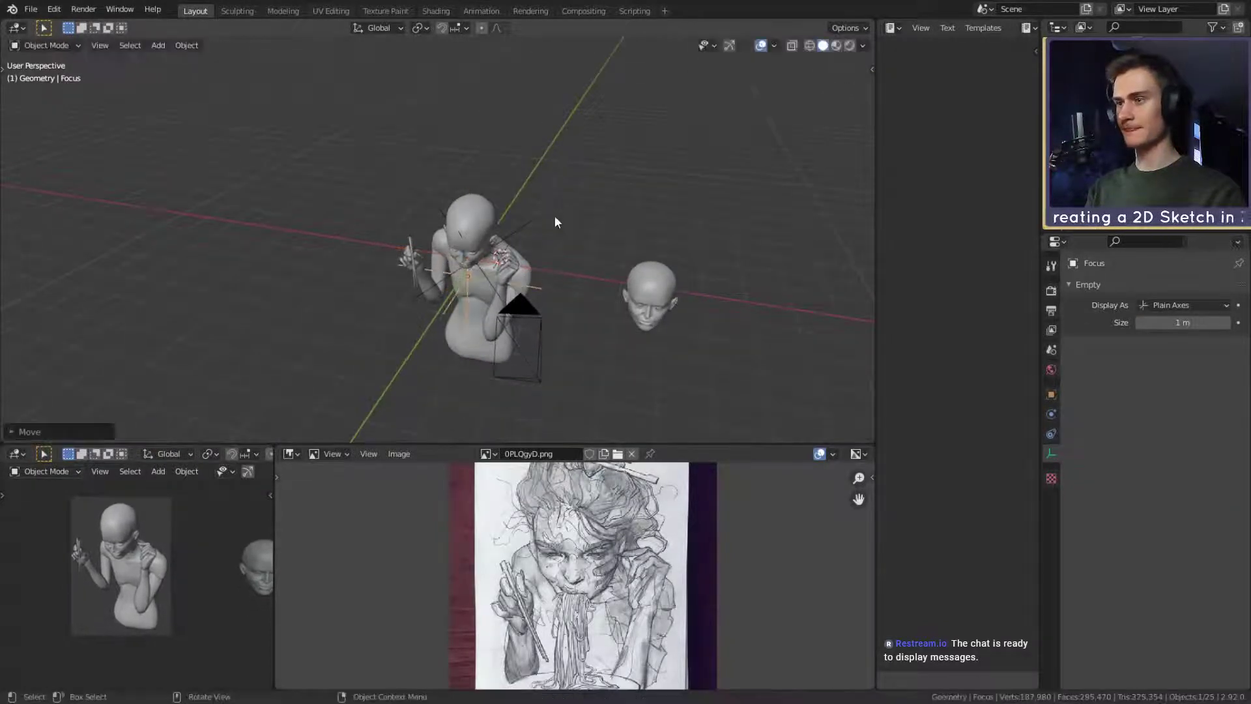
Rotate the camera about its local Z axis and move it towards the chopstick-hand side of the figure.
click(544, 309)
middle_drag(550, 307, 661, 319)
key(r)
key(z)
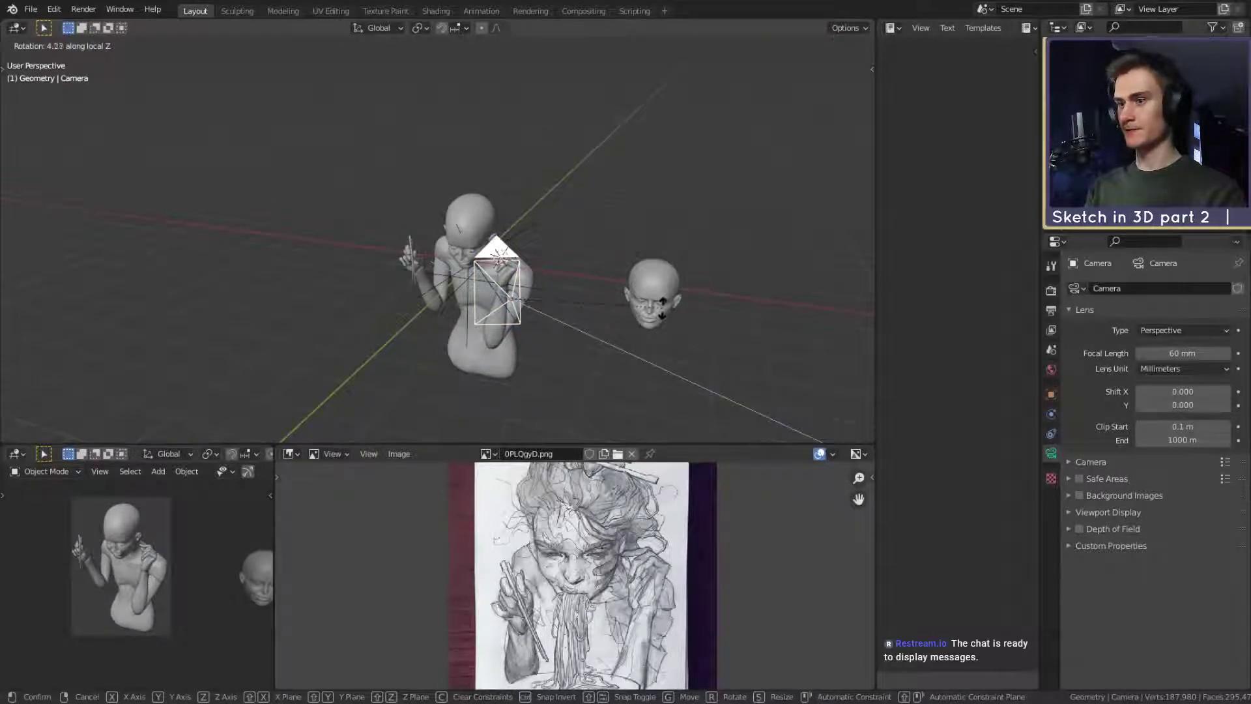
click(659, 313)
key(g)
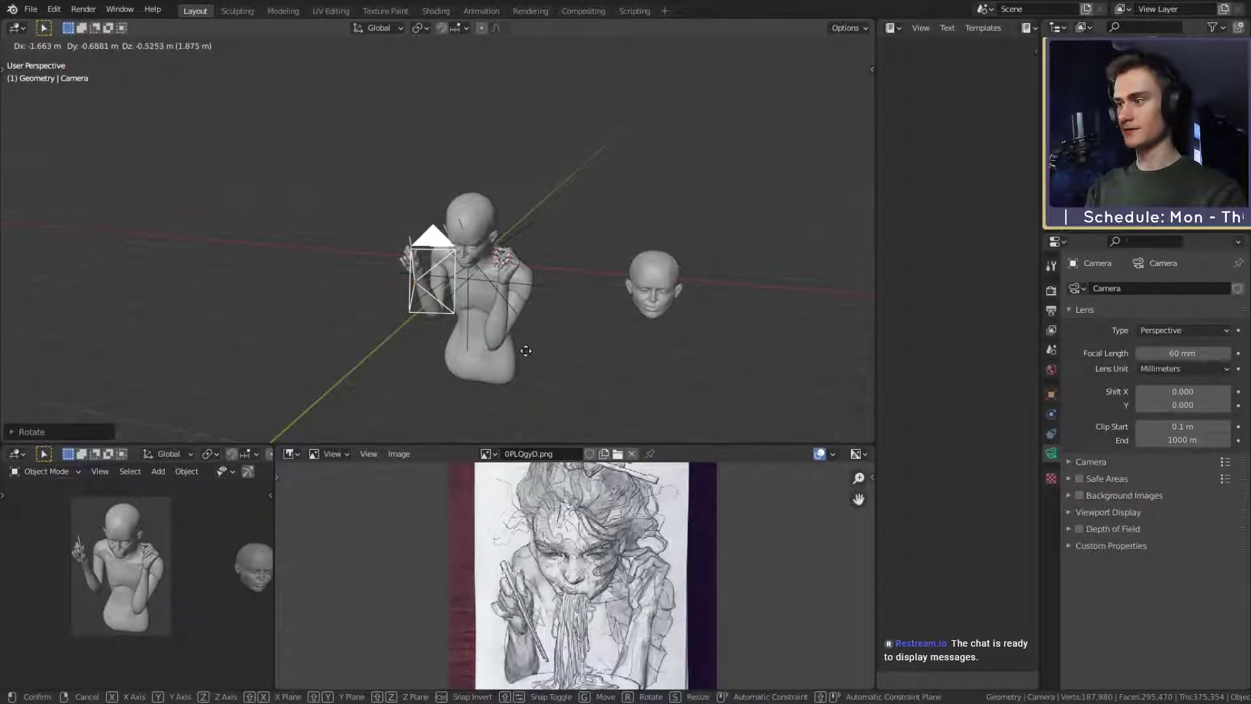
click(526, 351)
Move the camera about 1 m along its local Z axis, away from the figure.
middle_drag(465, 288, 495, 257)
key(g)
key(z)
key(z)
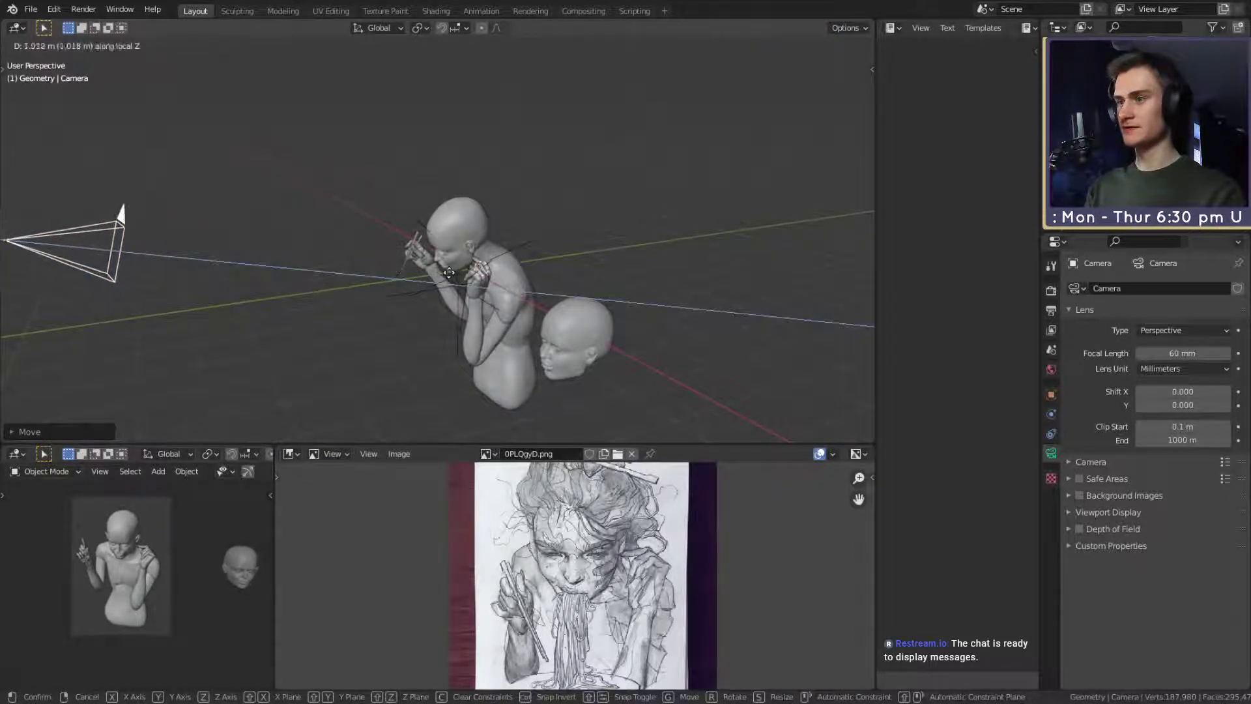
click(449, 273)
Raise the Focus empty about 0.78 m along the global Z axis.
click(459, 284)
key(g)
key(z)
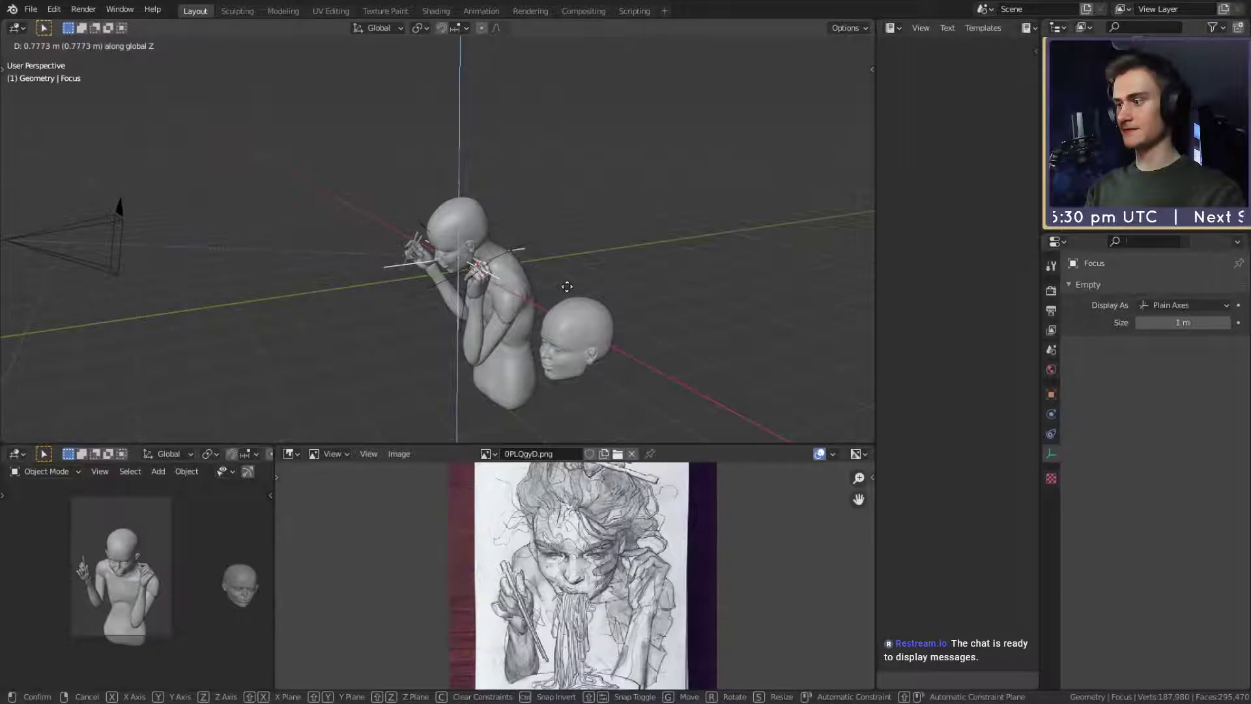
click(567, 286)
middle_drag(568, 287, 313, 182)
Save the Blender file and check the figure's composition in the camera view.
click(31, 11)
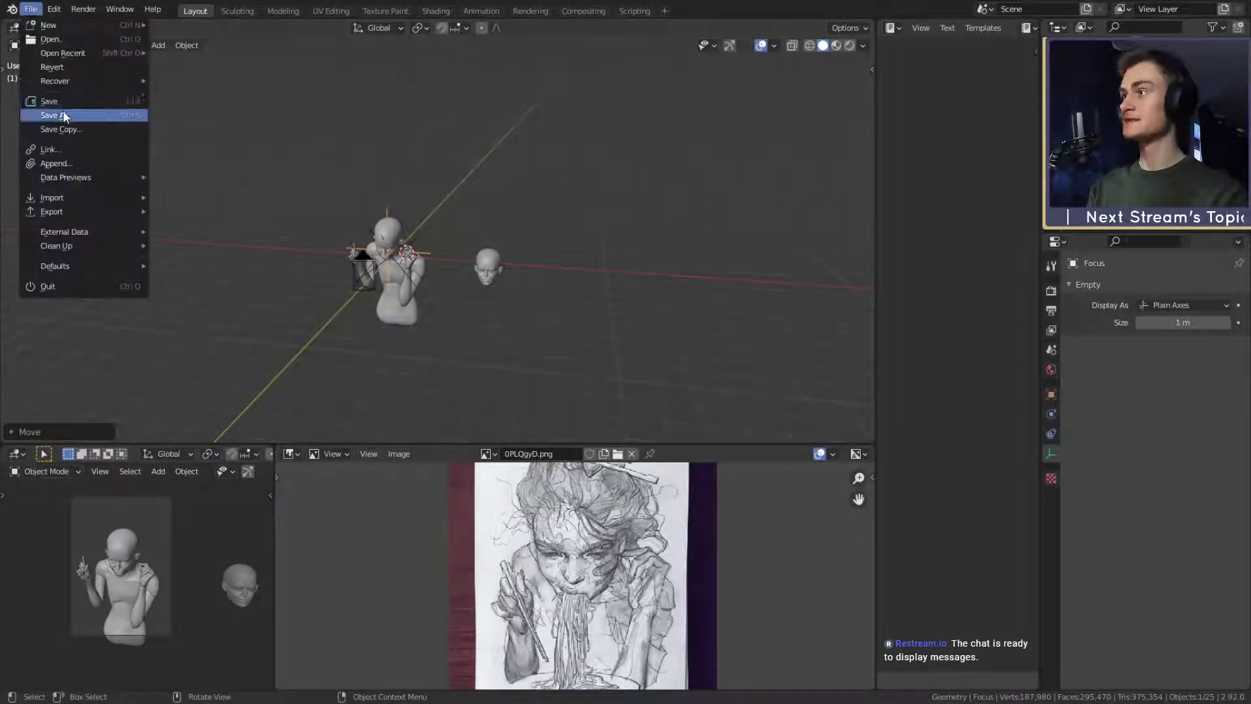
click(62, 107)
scroll(391, 305, up, 3)
middle_drag(440, 311, 465, 317)
scroll(474, 304, up, 5)
scroll(113, 624, up, 6)
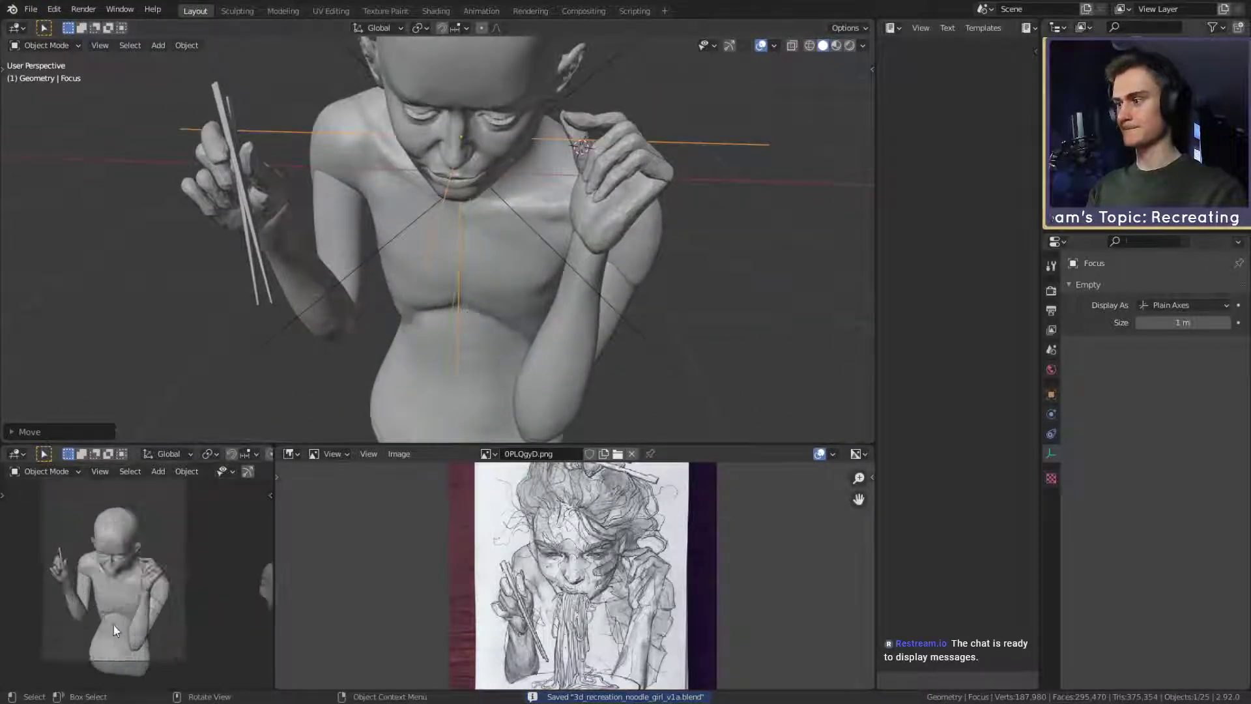
shift+middle_drag(113, 622, 186, 611)
scroll(165, 618, down, 3)
scroll(533, 315, down, 5)
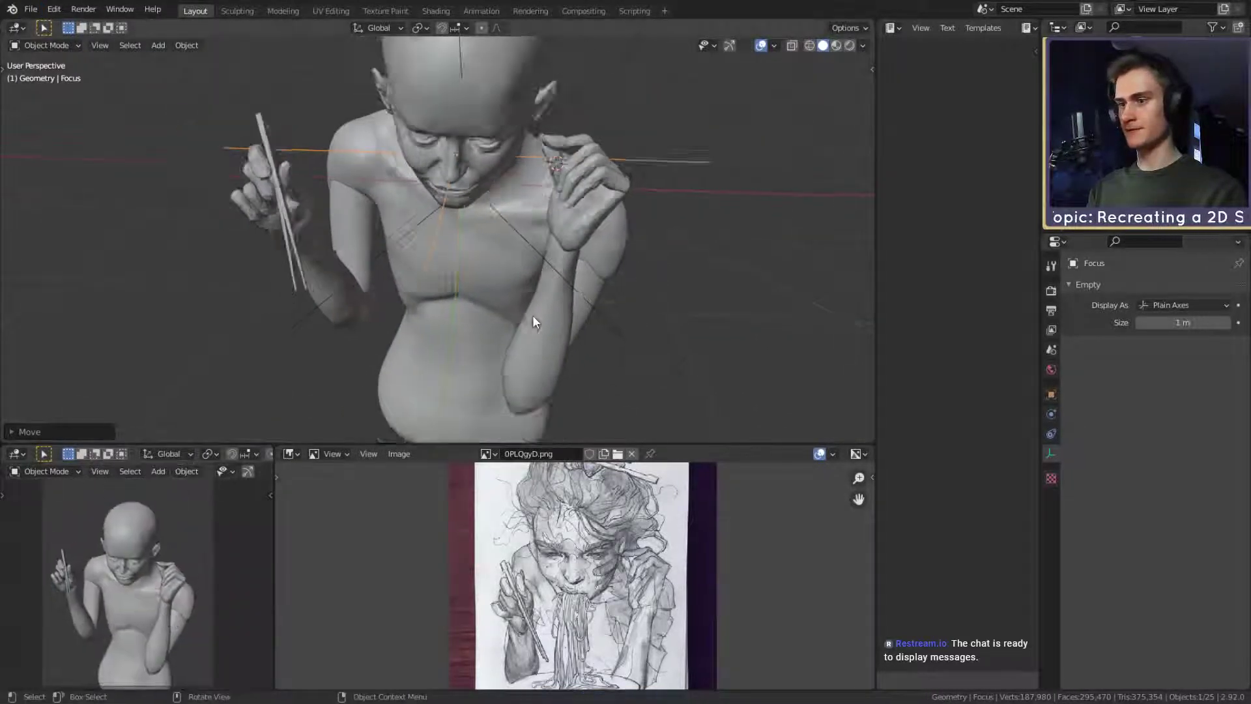
Examine the posed figure's face up close in the camera view and from the front.
mouse_move(533, 315)
middle_down()
mouse_move(507, 326)
mouse_move(479, 217)
mouse_move(499, 281)
mouse_move(355, 326)
mouse_move(530, 324)
middle_up()
scroll(507, 326, up, 2)
scroll(495, 272, up, 4)
scroll(149, 576, up, 6)
scroll(439, 305, down, 5)
scroll(522, 276, up, 5)
shift+middle_drag(581, 236, 522, 287)
scroll(521, 286, down, 5)
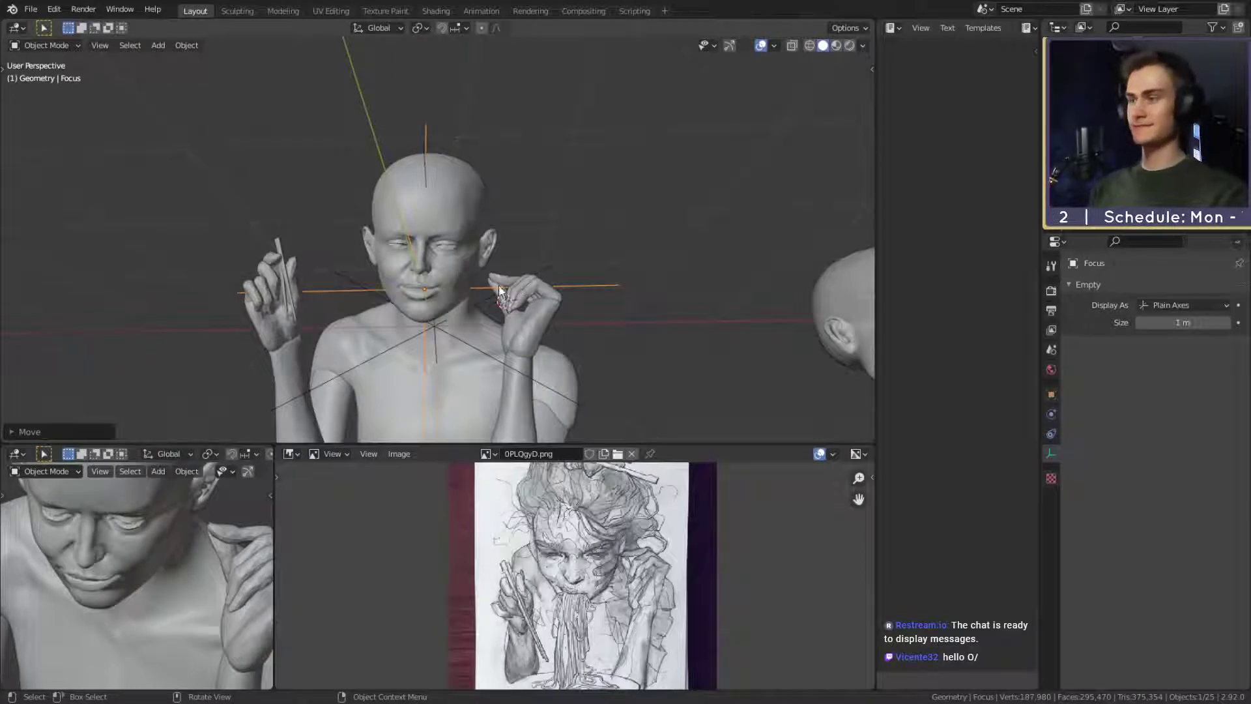
Frame the separate Head_Base head and examine its face, eyes and ears from the front and both sides.
scroll(496, 280, down, 7)
middle_drag(494, 276, 564, 332)
shift+middle_drag(564, 332, 452, 220)
scroll(557, 320, up, 3)
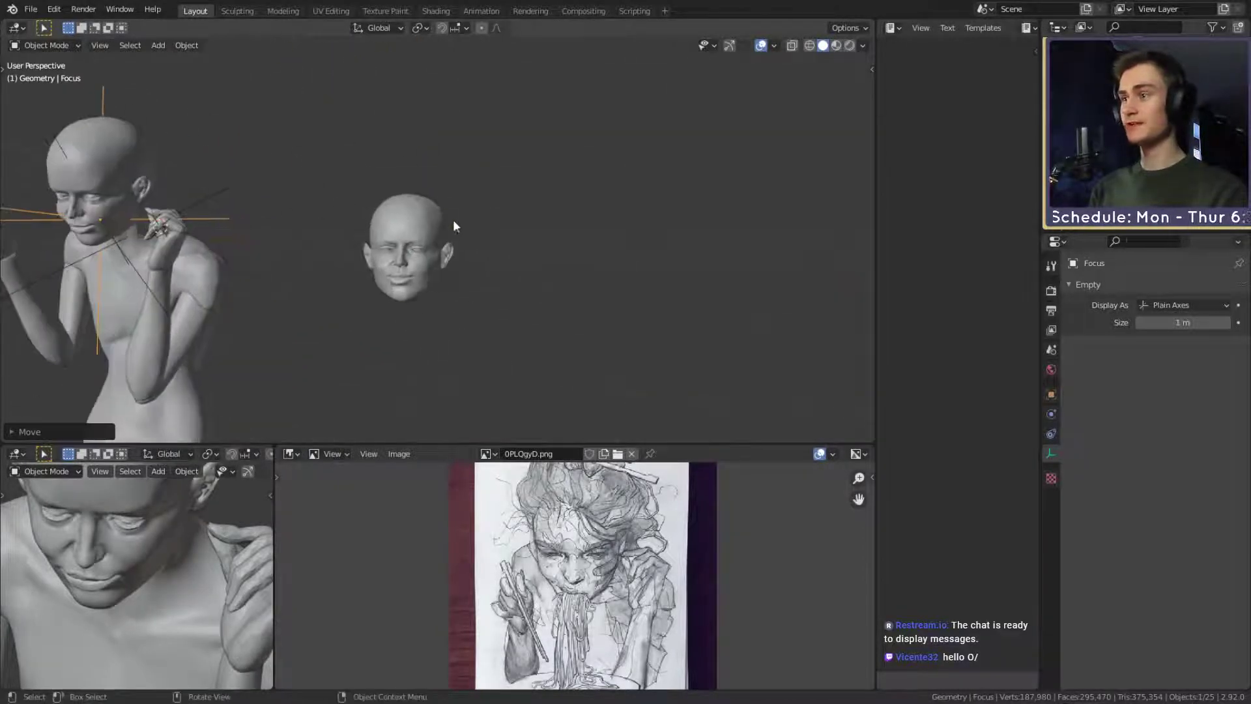
click(447, 215)
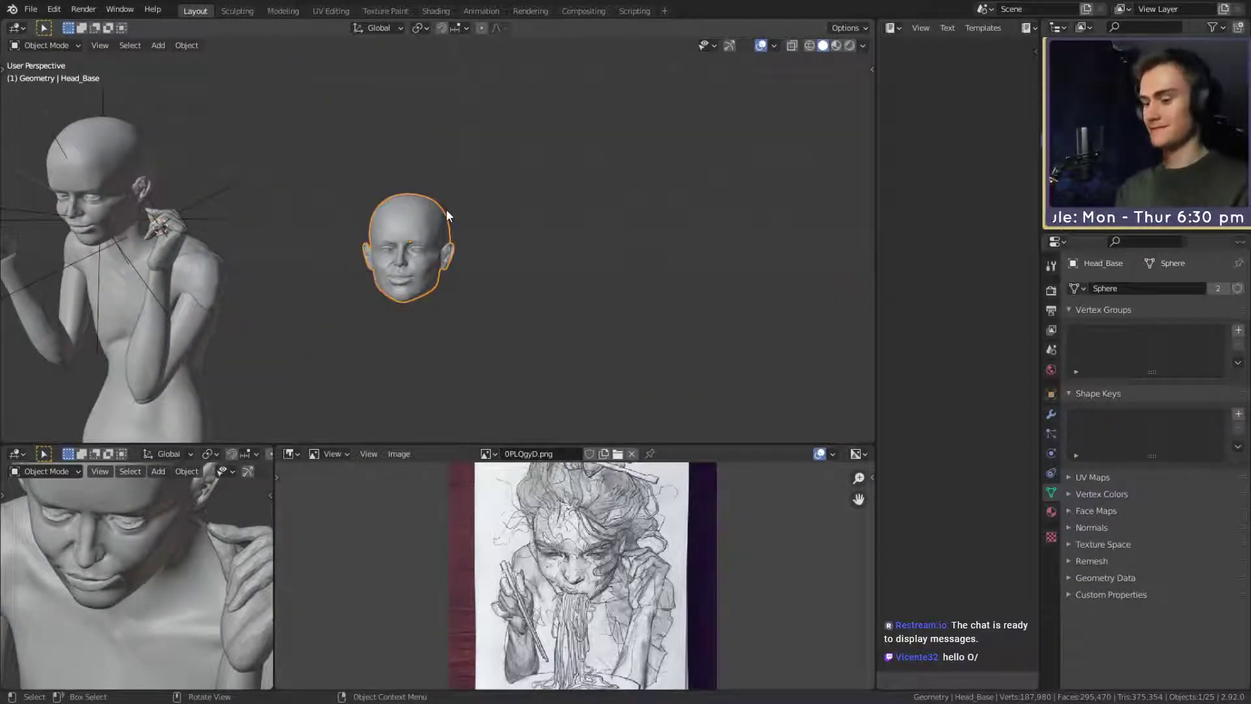
key(KP_Decimal)
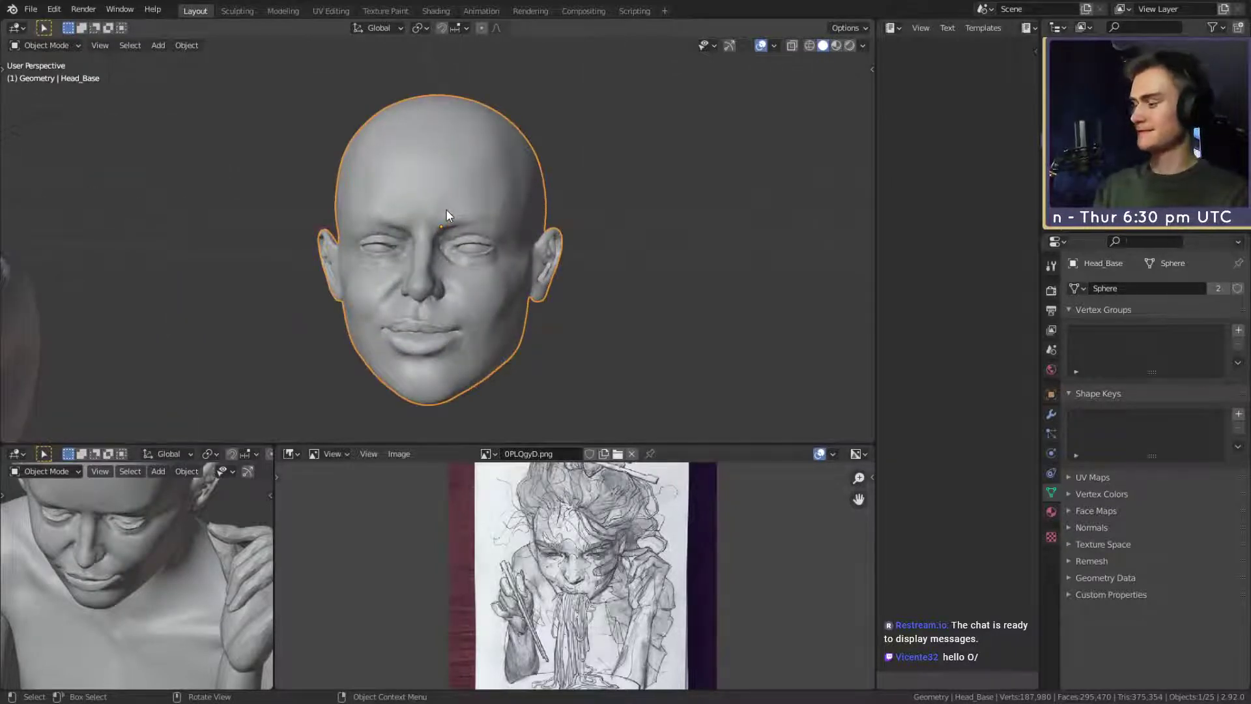
scroll(447, 209, down, 7)
scroll(479, 299, up, 6)
scroll(494, 326, up, 2)
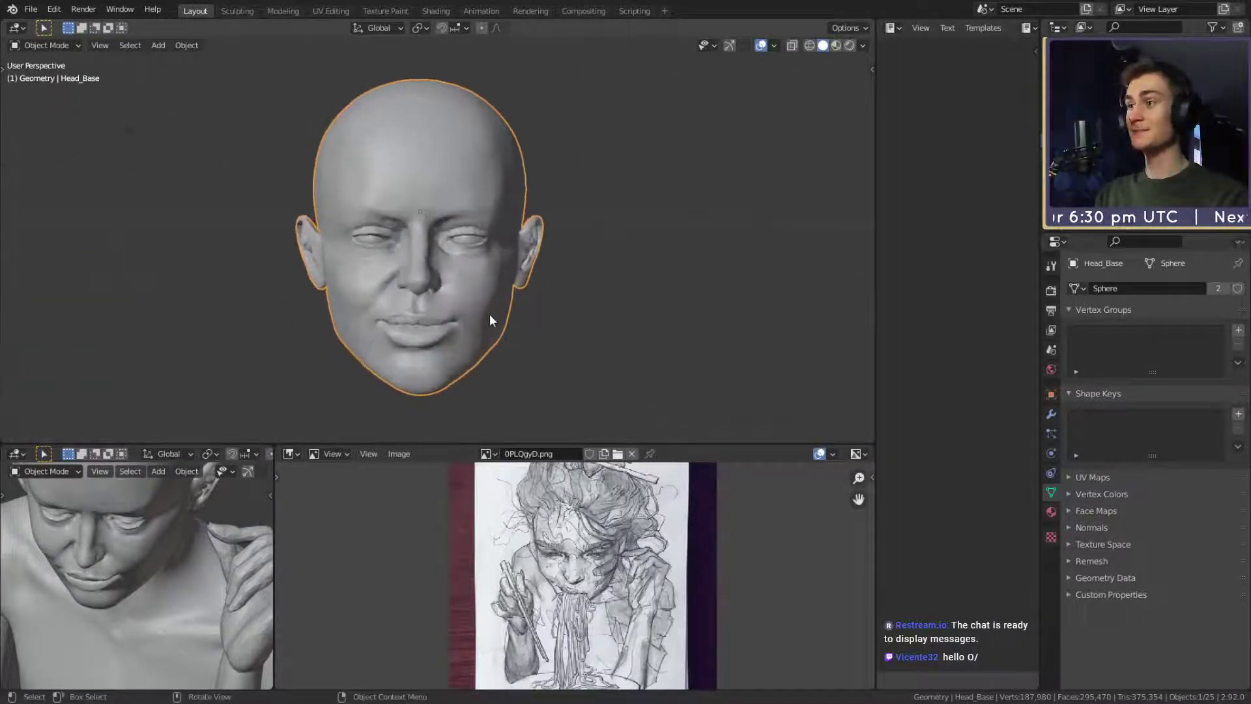
key(KP_Decimal)
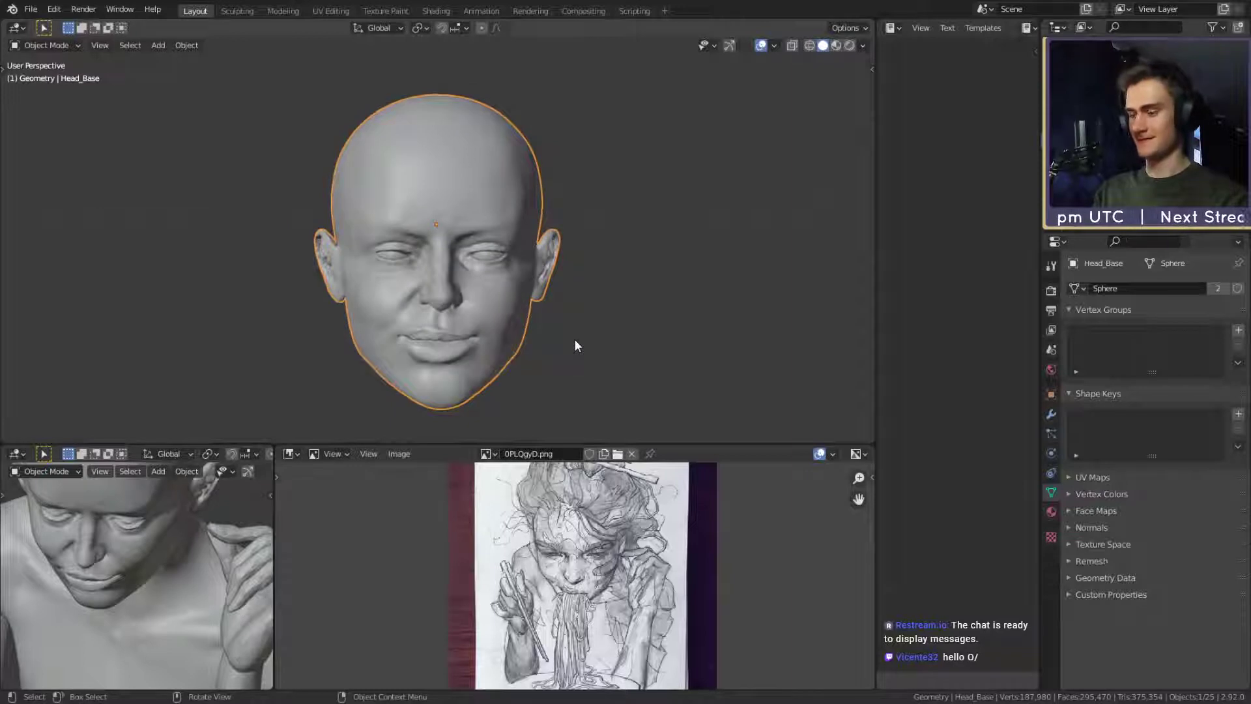
scroll(574, 345, up, 3)
scroll(513, 273, down, 4)
scroll(533, 315, up, 3)
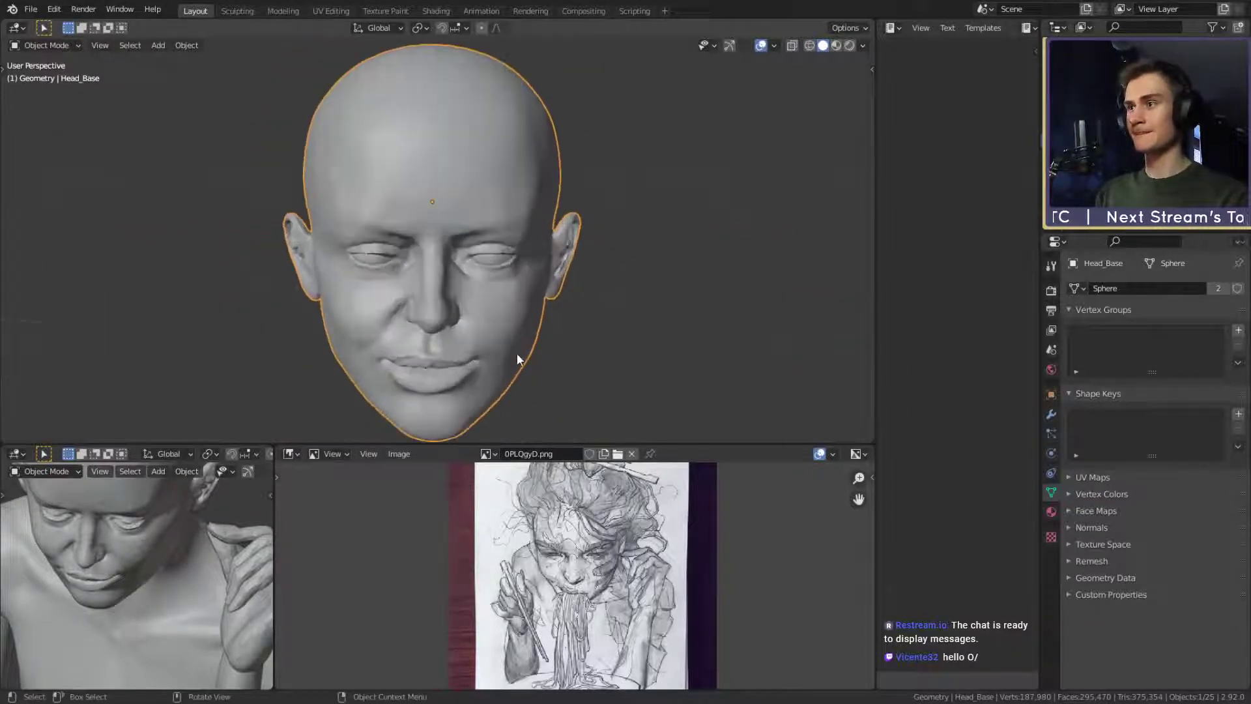
scroll(576, 325, down, 4)
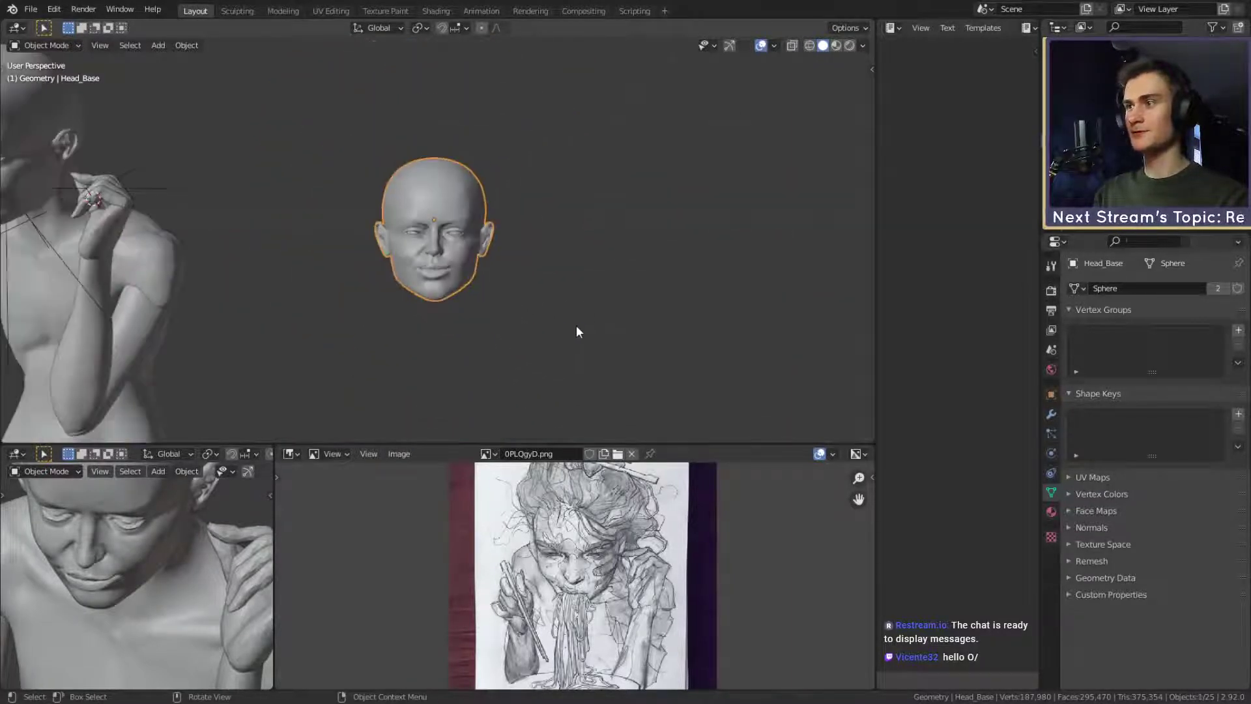
scroll(576, 326, up, 4)
middle_drag(564, 324, 481, 252)
scroll(527, 319, up, 1)
scroll(288, 245, up, 2)
scroll(484, 254, up, 2)
scroll(422, 243, up, 2)
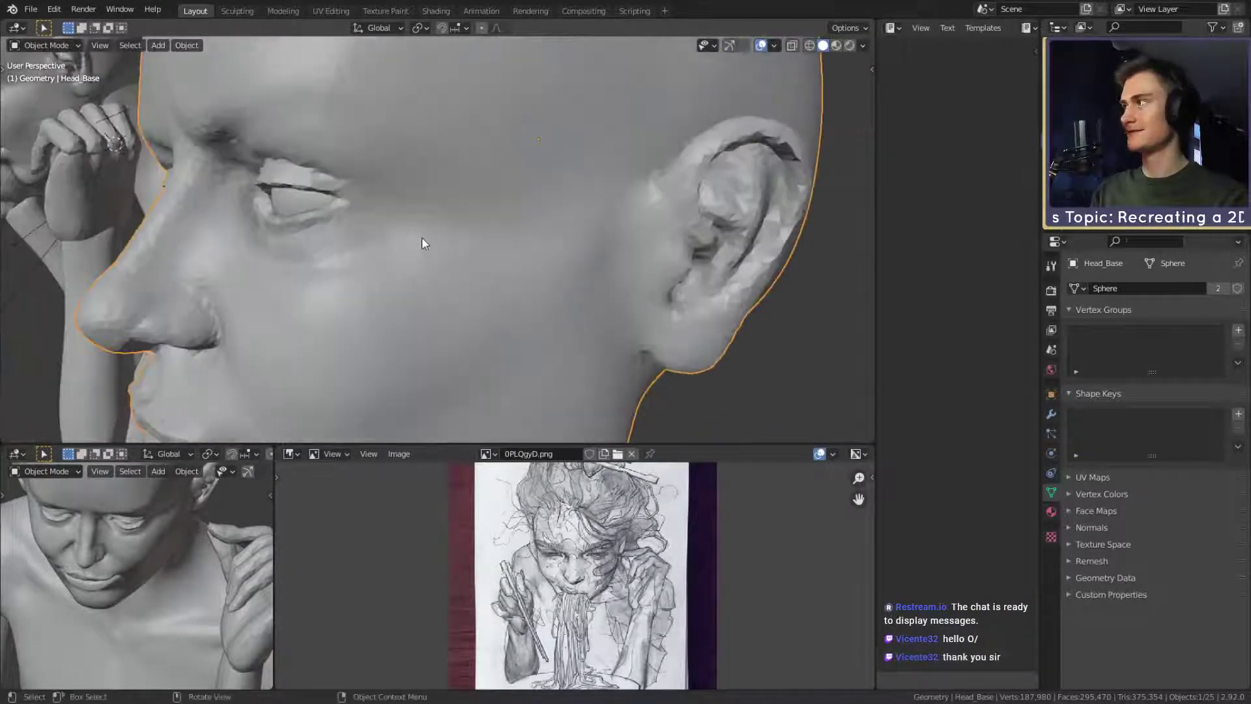
scroll(421, 243, down, 4)
middle_drag(394, 254, 483, 264)
scroll(537, 236, up, 1)
scroll(557, 280, up, 1)
scroll(542, 268, up, 2)
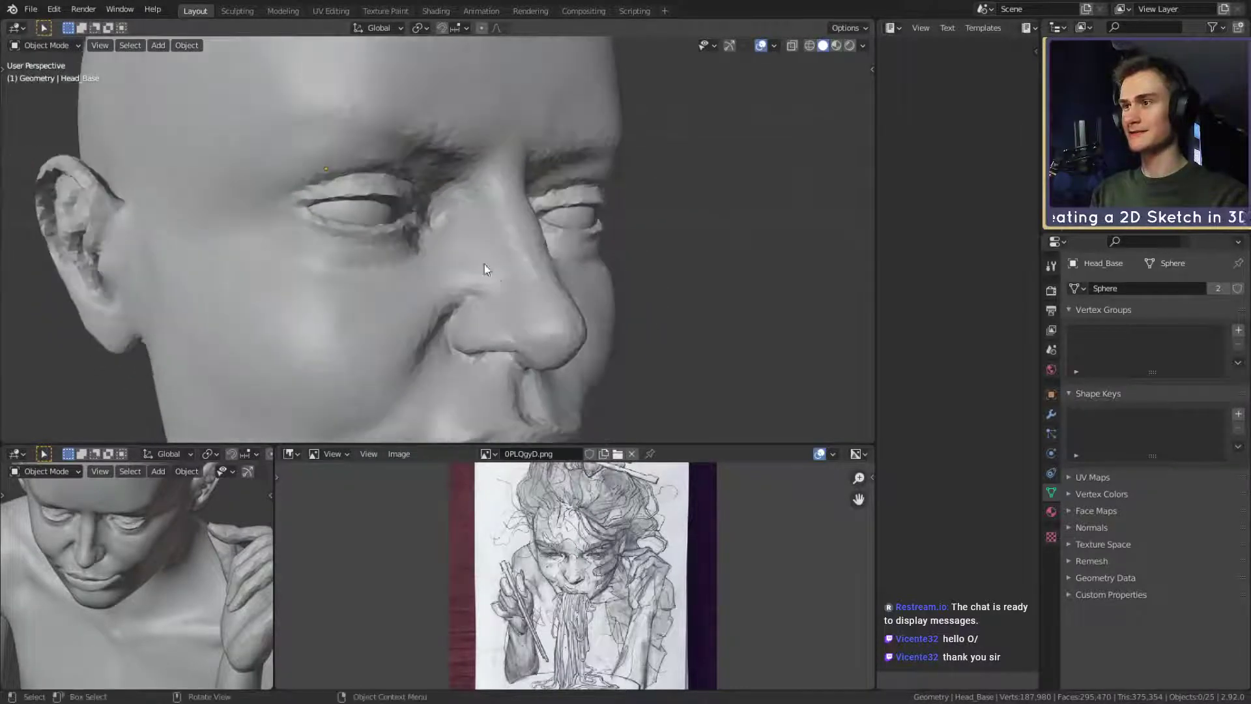
Move the Eye_L eyeballs about 0.008 m along the global Y axis within the Head_Base eye sockets.
click(373, 213)
middle_drag(374, 213, 676, 287)
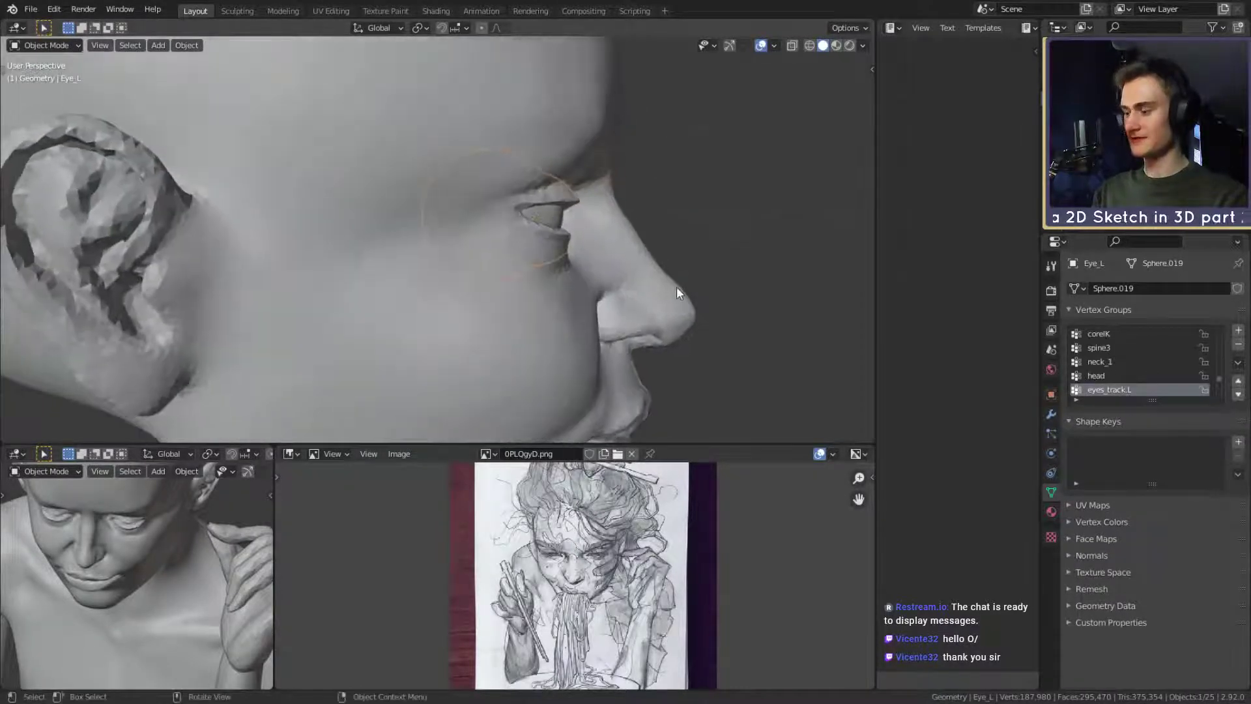
key(g)
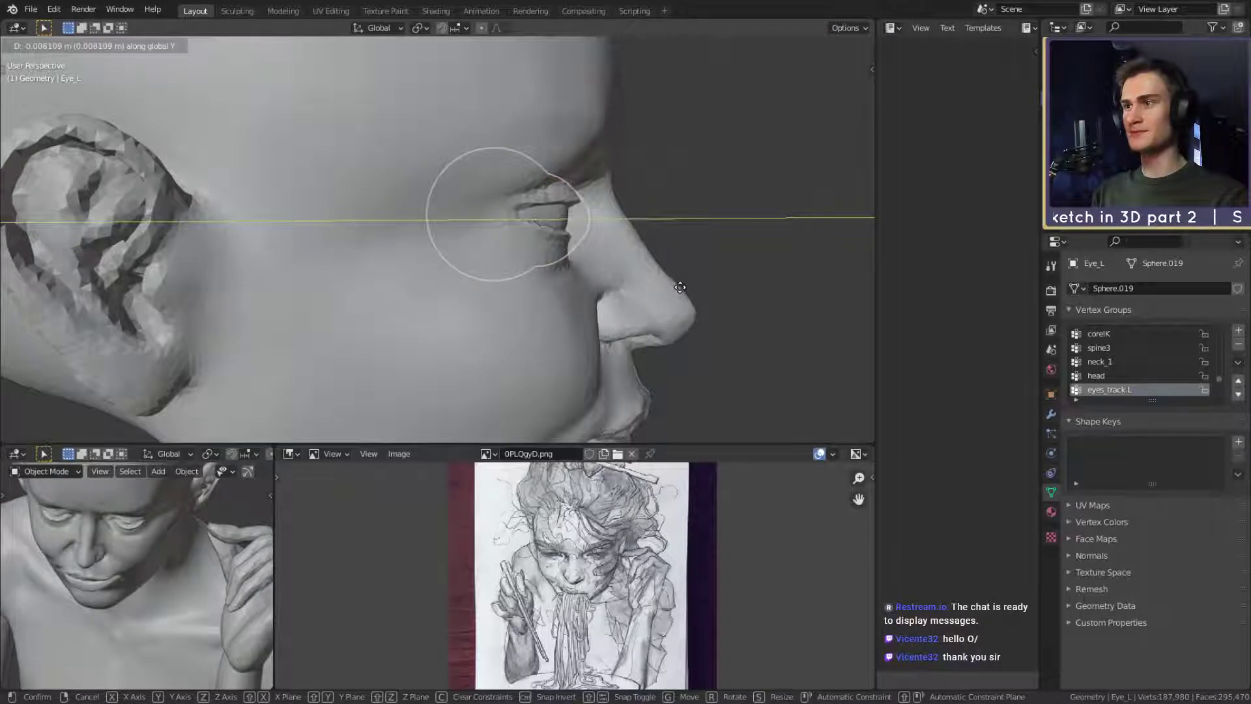
click(678, 288)
middle_drag(679, 287, 502, 280)
scroll(502, 280, up, 2)
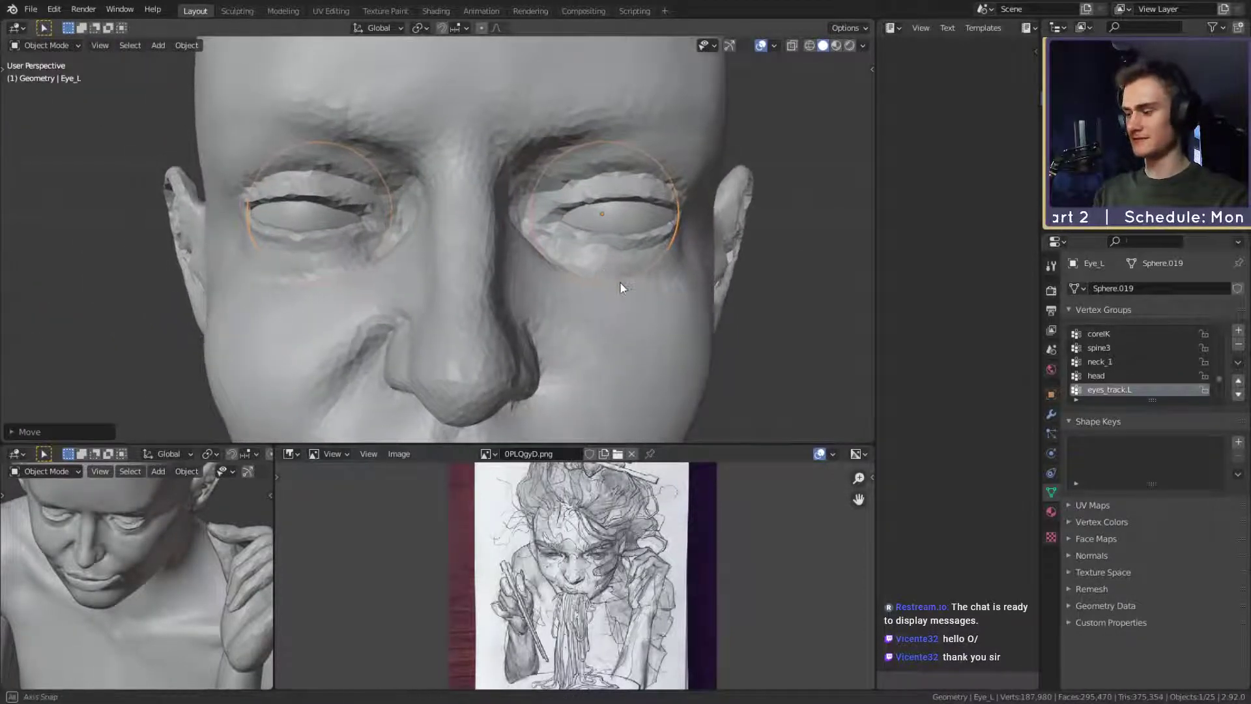
middle_drag(642, 282, 612, 278)
scroll(611, 319, down, 6)
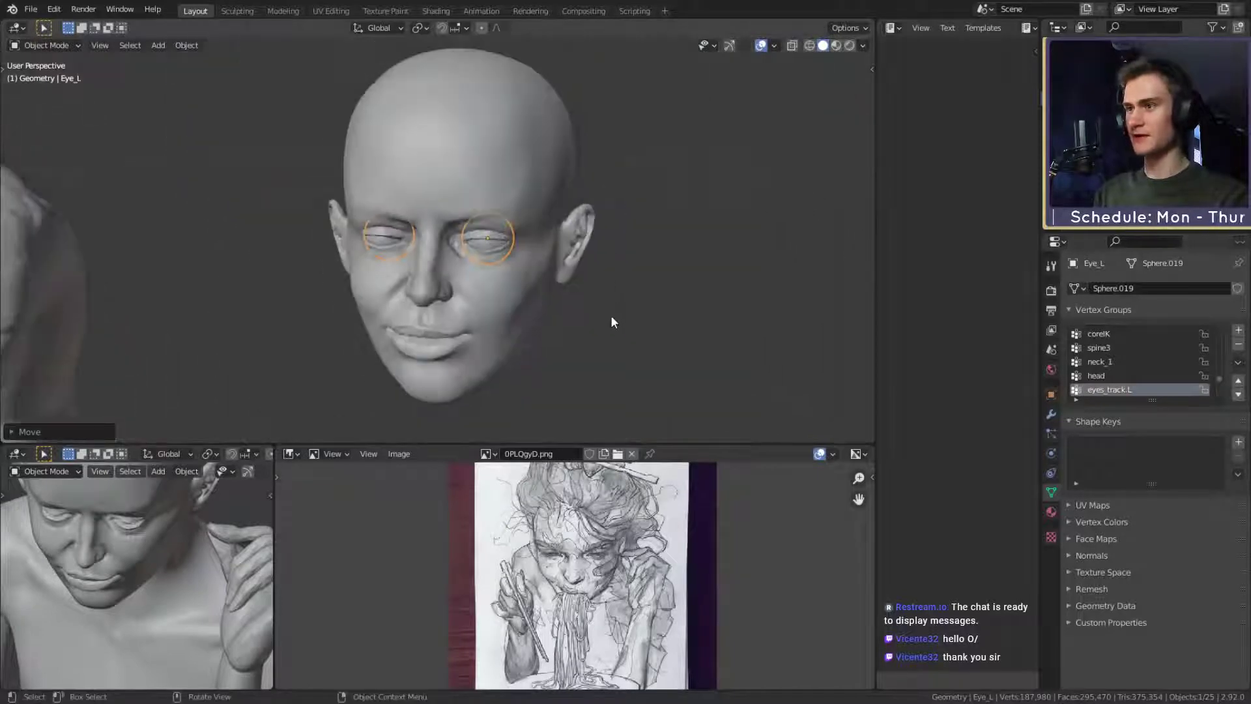
scroll(555, 299, up, 4)
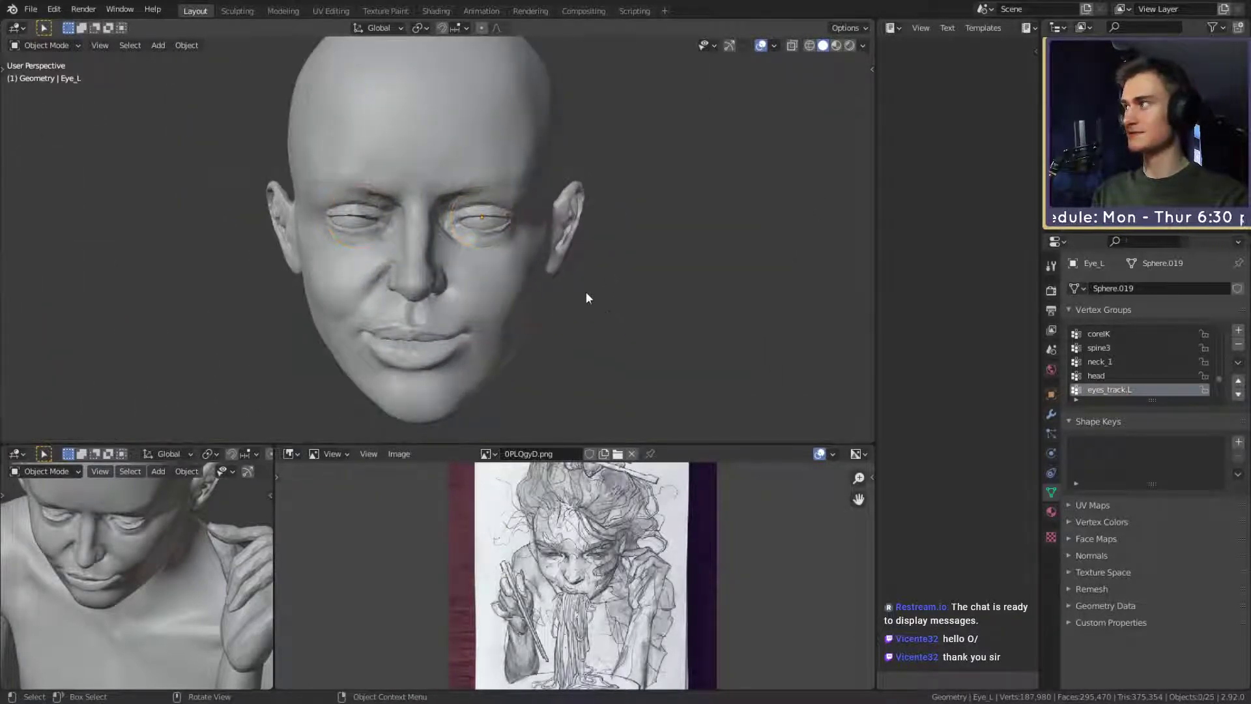
Save the Blender file.
click(31, 9)
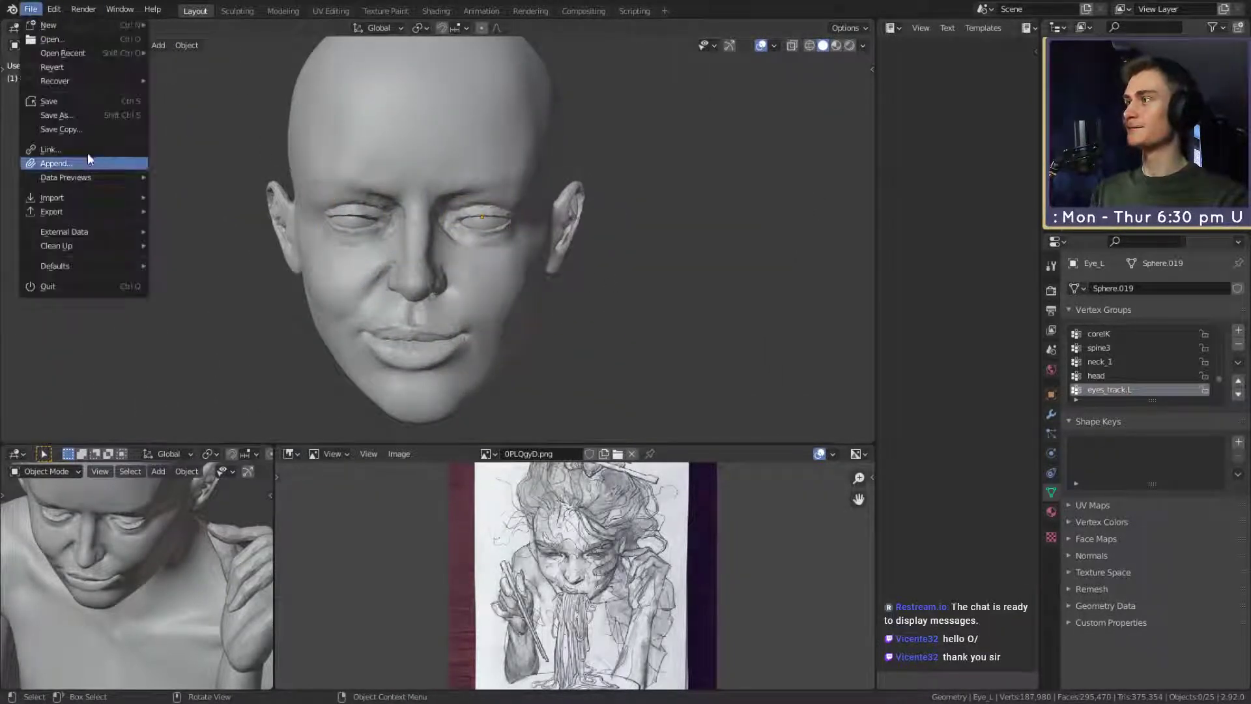
click(63, 101)
scroll(422, 301, down, 6)
scroll(444, 293, up, 4)
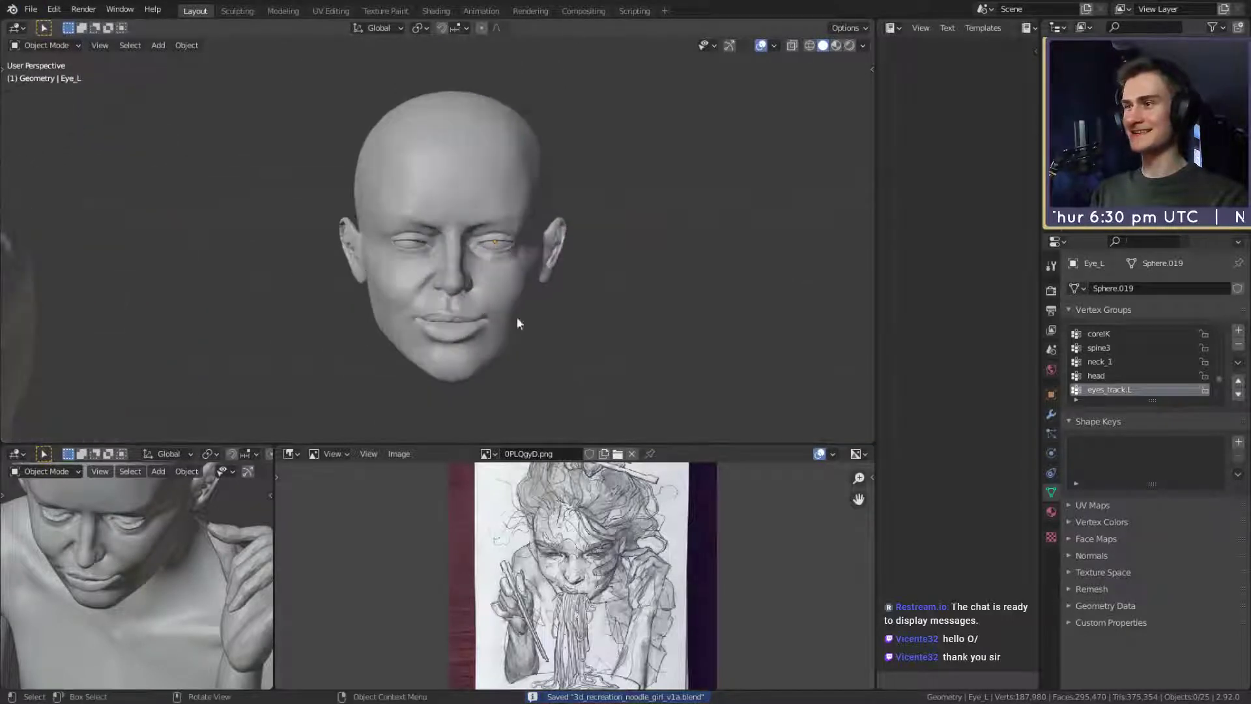
Compare the whole posed figure in the camera view and from several angles with the reference sketch.
scroll(519, 321, down, 3)
middle_drag(549, 322, 493, 307)
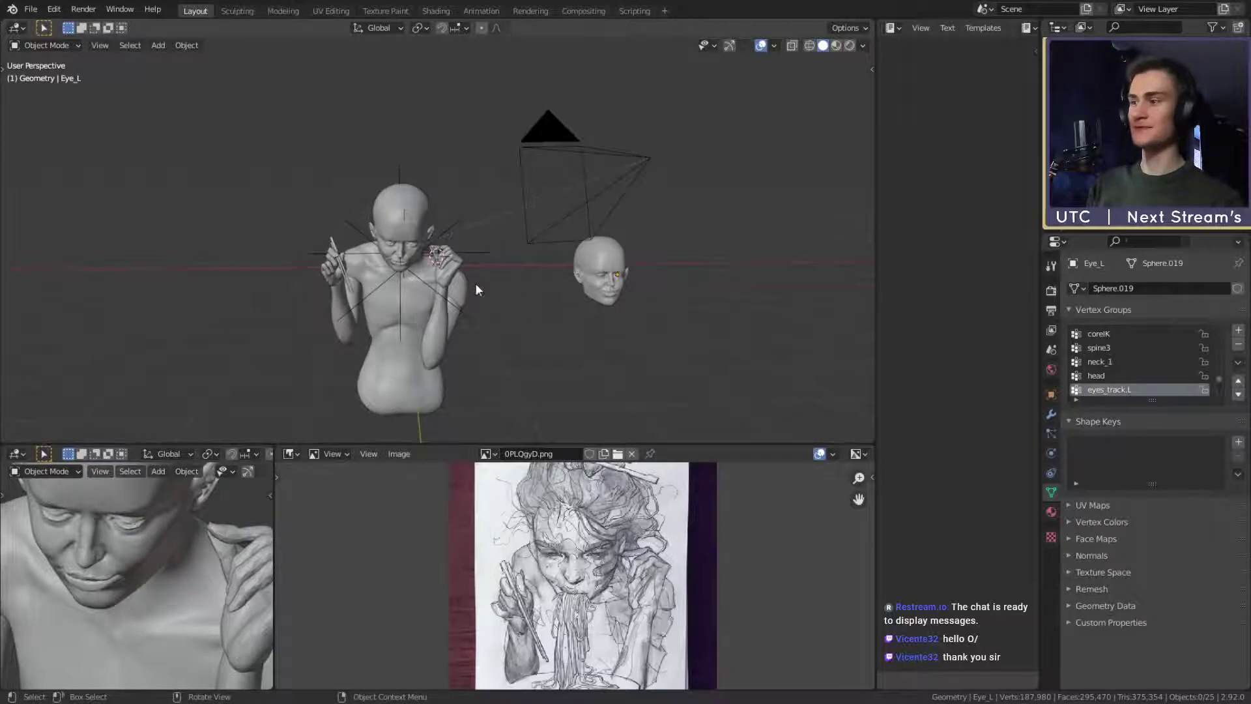
scroll(214, 559, down, 4)
scroll(533, 574, down, 3)
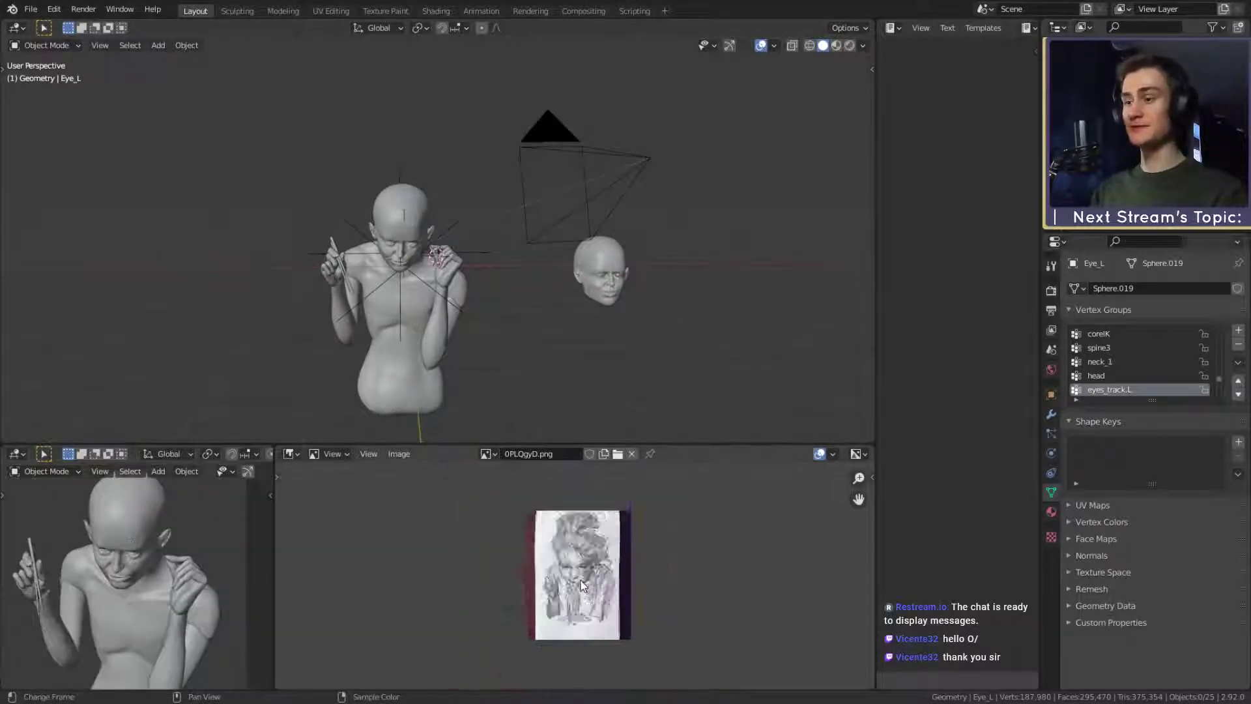
scroll(533, 573, up, 3)
scroll(533, 573, down, 3)
scroll(96, 530, down, 2)
scroll(175, 614, down, 1)
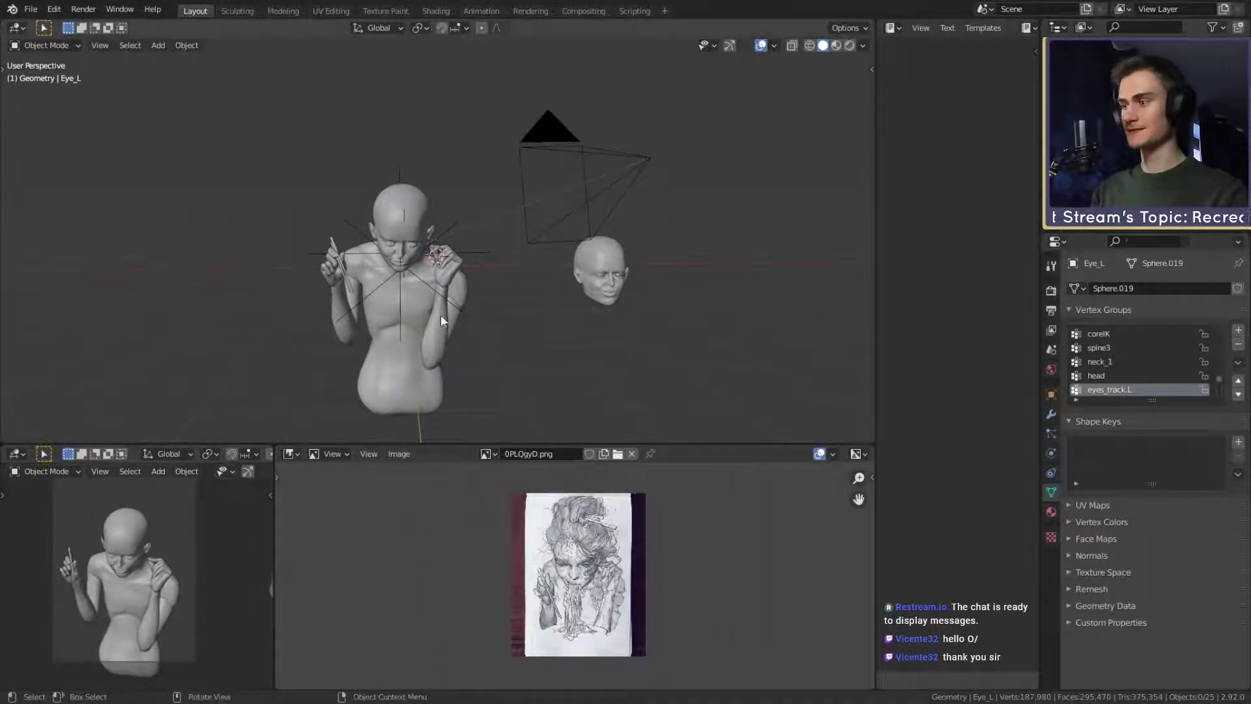
scroll(440, 315, up, 4)
middle_drag(353, 209, 495, 277)
middle_drag(609, 260, 473, 288)
scroll(485, 267, up, 3)
scroll(478, 245, up, 2)
scroll(479, 245, down, 5)
scroll(439, 257, down, 3)
scroll(517, 321, up, 3)
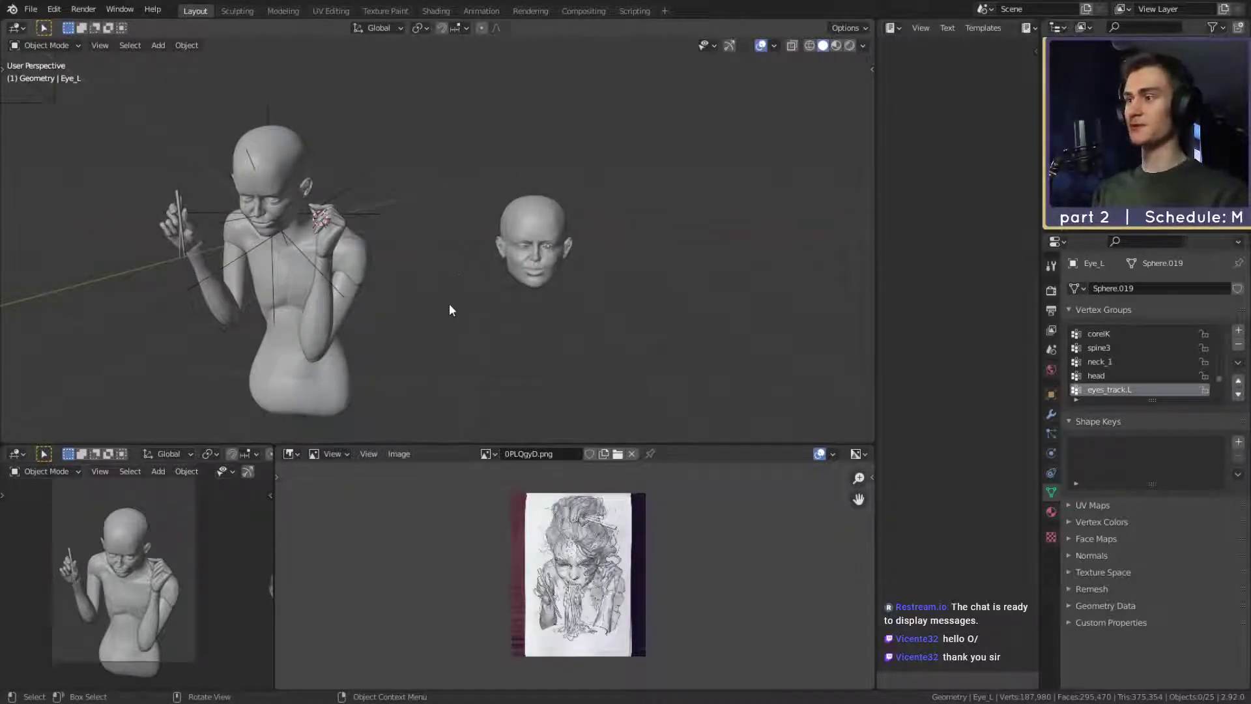
middle_drag(435, 322, 528, 269)
scroll(456, 311, up, 2)
scroll(517, 294, down, 3)
scroll(527, 299, up, 3)
Open the torso (Sphere.002) in the Sculpting workspace and set the Grab brush to a 232 px radius.
click(527, 270)
click(235, 11)
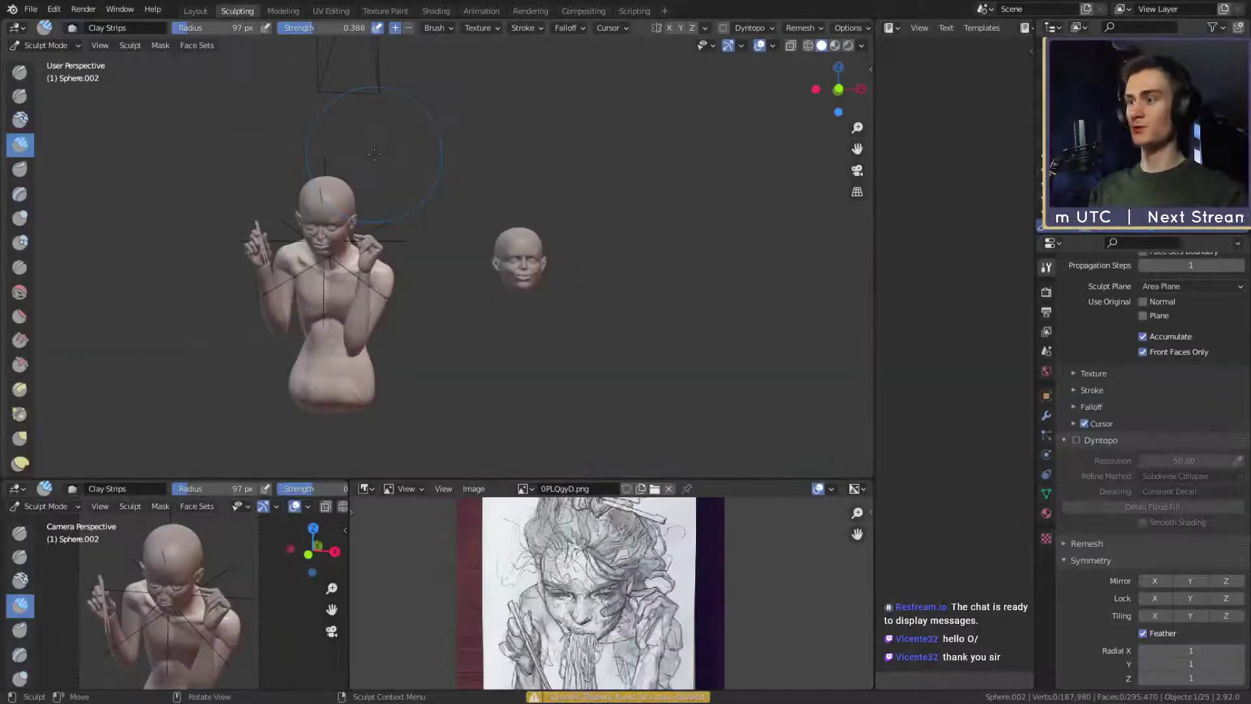
key(g)
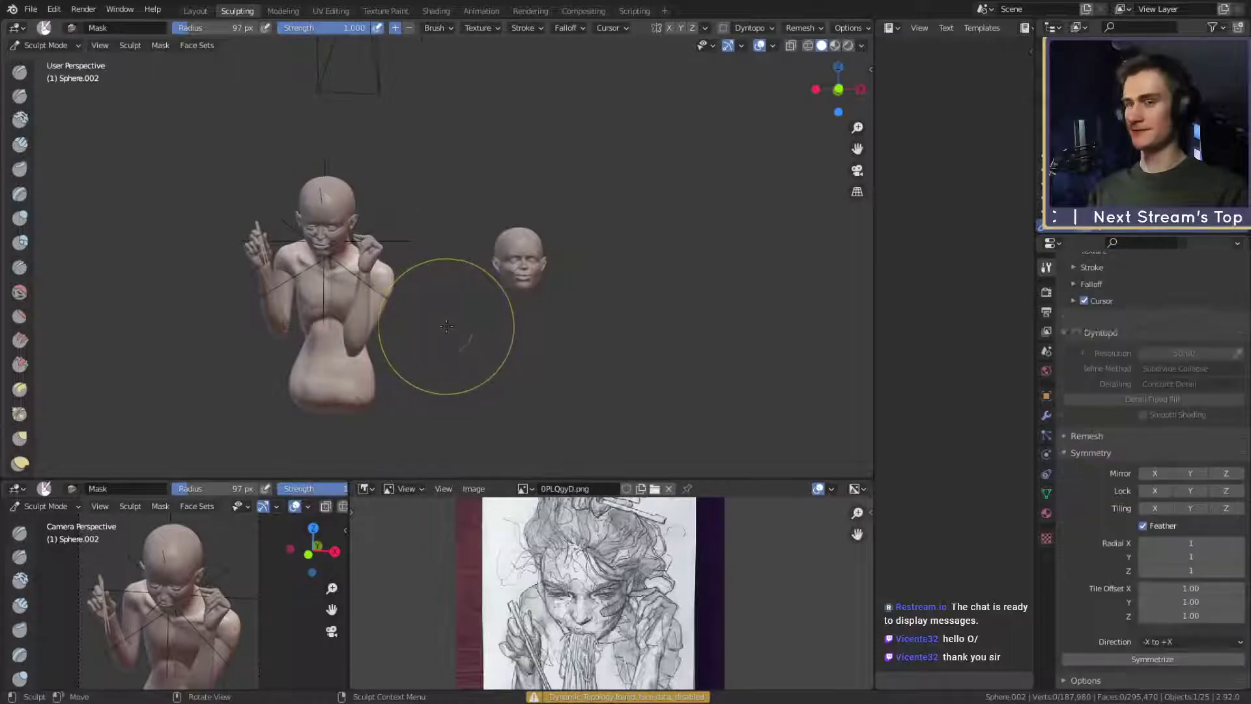
middle_drag(447, 321, 324, 360)
scroll(324, 360, up, 5)
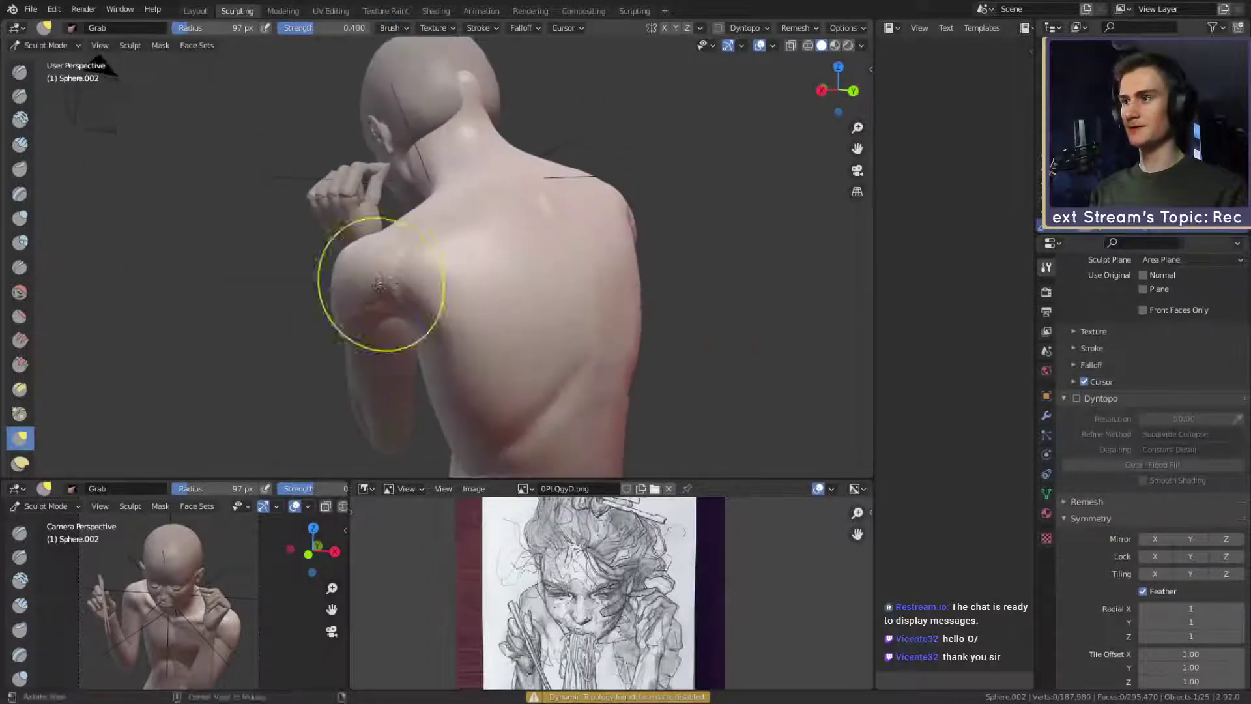
mouse_move(382, 285)
middle_down()
mouse_move(528, 260)
mouse_move(526, 281)
mouse_move(544, 274)
mouse_move(525, 252)
mouse_move(624, 253)
middle_up()
key(f)
click(602, 260)
key(f)
click(526, 262)
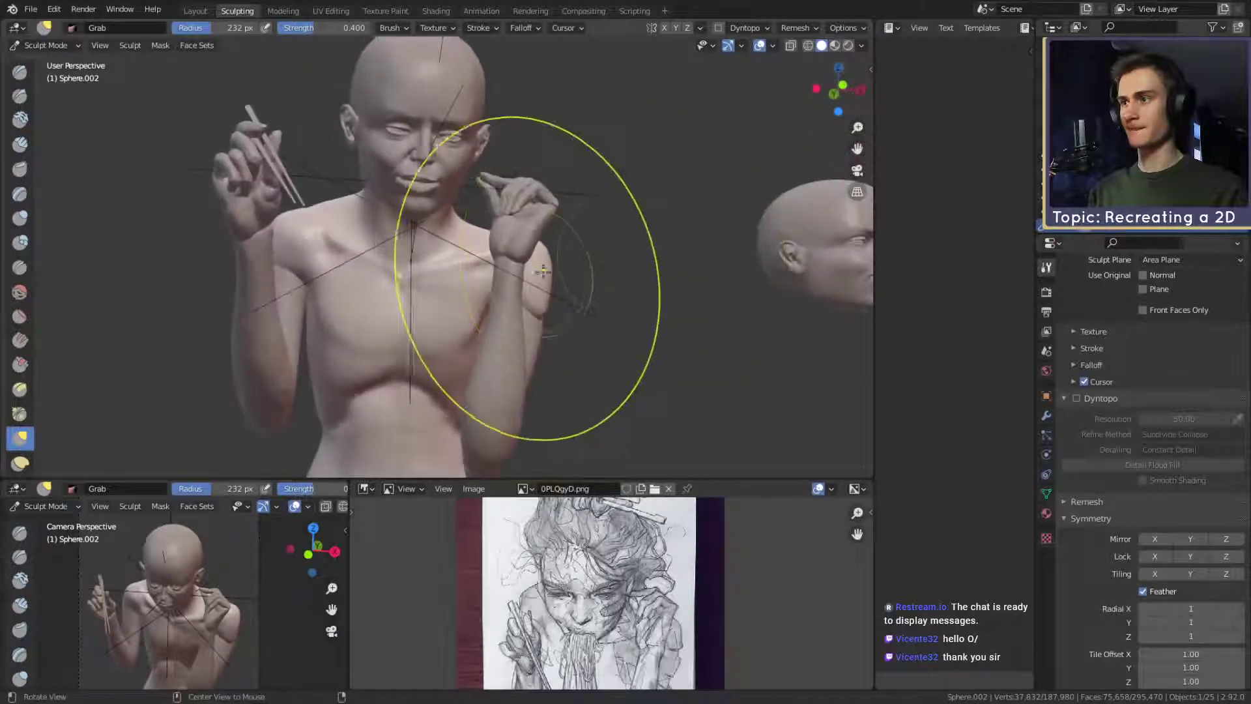
Reshape the torso's shoulders over the upper arms with the Grab and Snake Hook brushes at a 221 px radius.
mouse_move(543, 270)
middle_down()
mouse_move(274, 277)
mouse_move(400, 311)
mouse_move(449, 273)
mouse_move(516, 262)
mouse_move(482, 287)
mouse_move(554, 274)
mouse_move(559, 256)
mouse_move(500, 234)
mouse_move(299, 279)
mouse_move(422, 279)
mouse_move(388, 278)
mouse_move(526, 246)
mouse_move(480, 266)
mouse_move(508, 293)
mouse_move(513, 247)
mouse_move(468, 279)
middle_up()
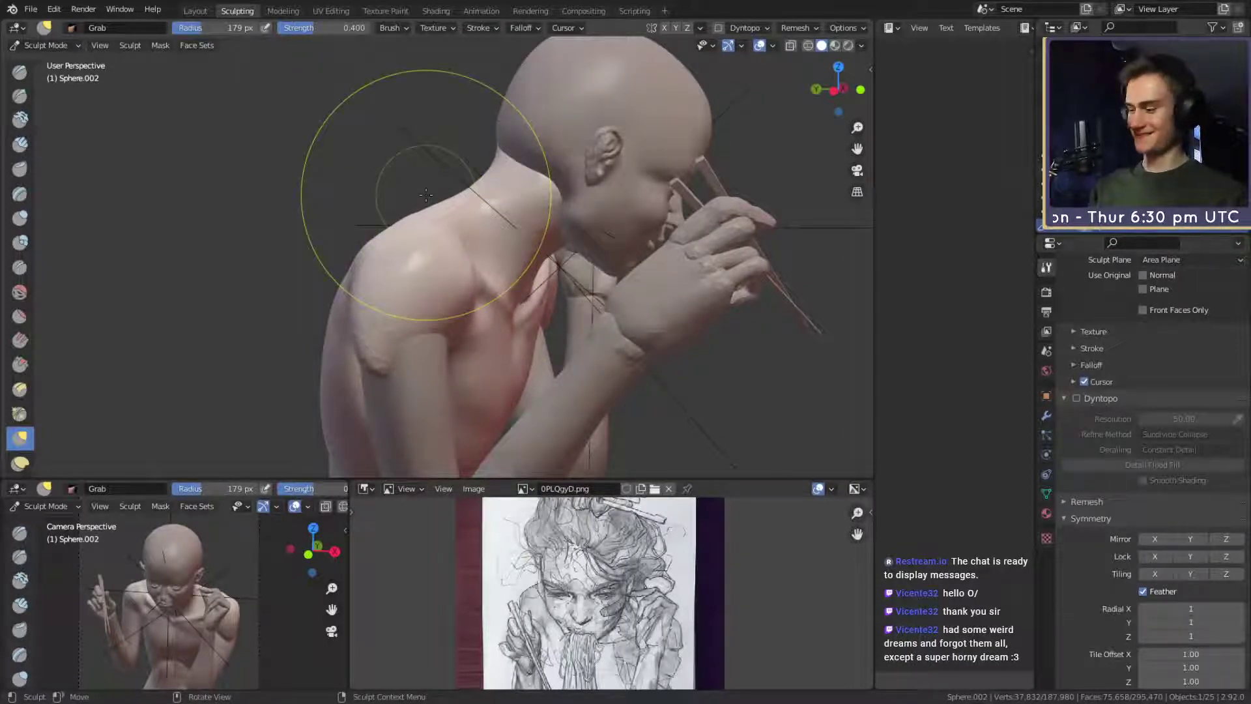
shift+middle_drag(673, 388, 663, 368)
mouse_move(469, 312)
middle_down()
mouse_move(541, 310)
mouse_move(443, 318)
mouse_move(485, 321)
mouse_move(456, 303)
mouse_move(464, 286)
mouse_move(447, 267)
mouse_move(424, 300)
mouse_move(460, 251)
mouse_move(521, 247)
mouse_move(475, 279)
middle_up()
key(f)
click(502, 319)
key(f)
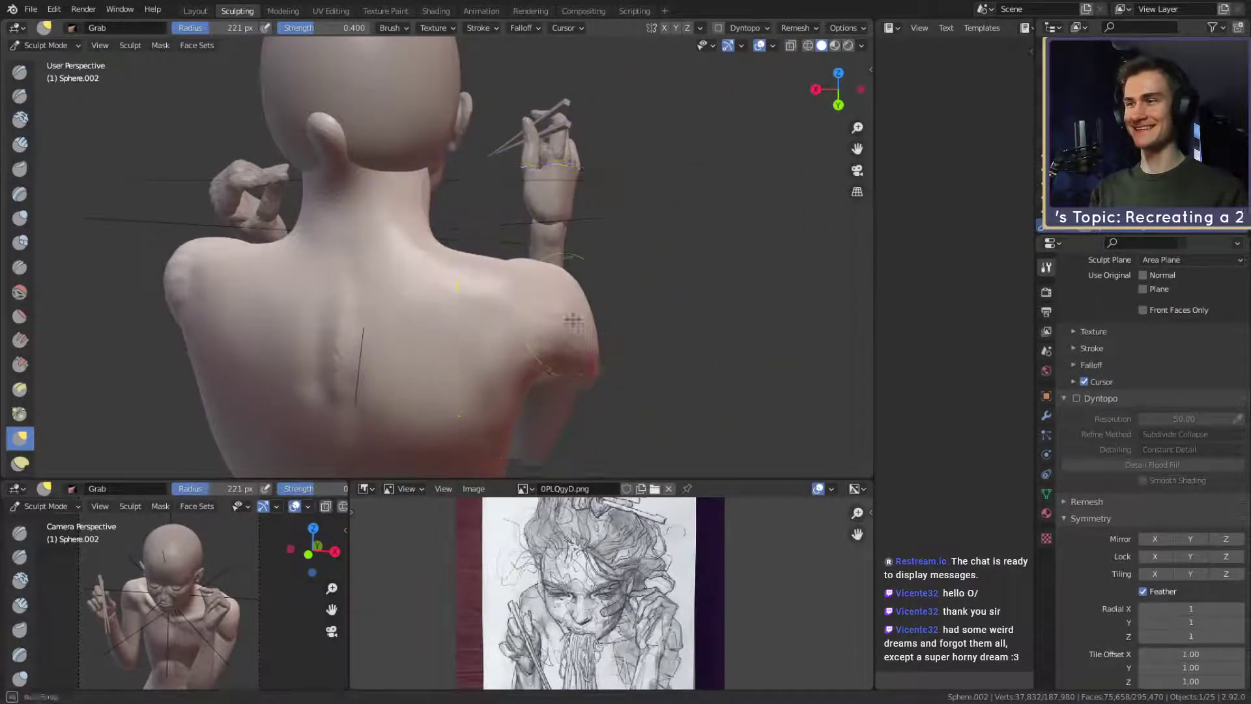
mouse_move(573, 321)
middle_down()
mouse_move(488, 246)
mouse_move(527, 350)
mouse_move(570, 324)
mouse_move(466, 328)
mouse_move(531, 286)
mouse_move(498, 317)
middle_up()
key(k)
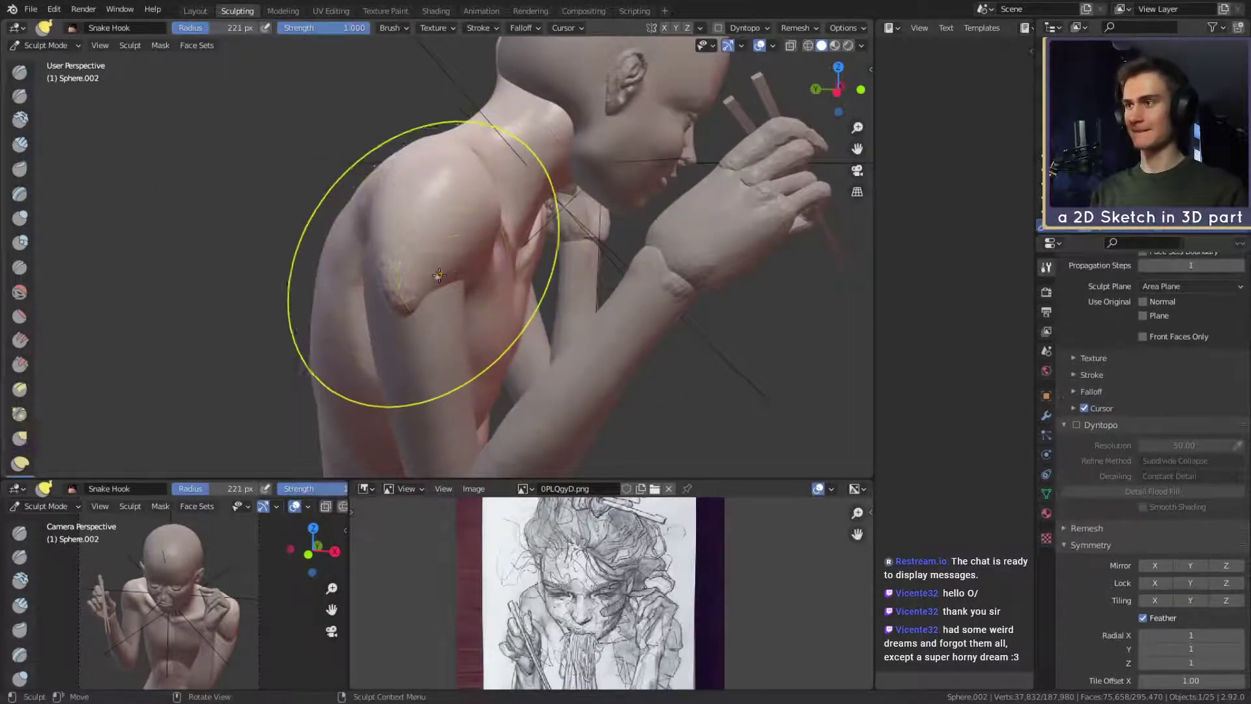
mouse_move(477, 276)
middle_down()
mouse_move(391, 271)
mouse_move(476, 266)
middle_up()
middle_drag(554, 267, 515, 298)
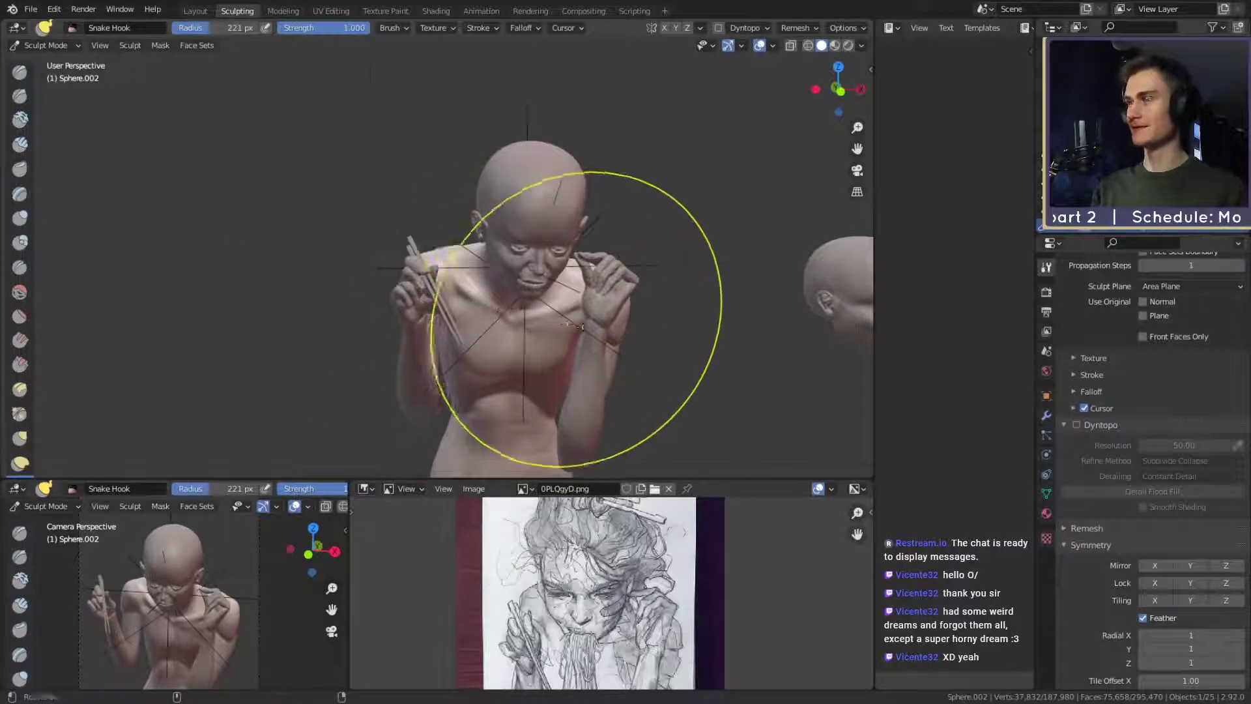
middle_drag(580, 326, 370, 262)
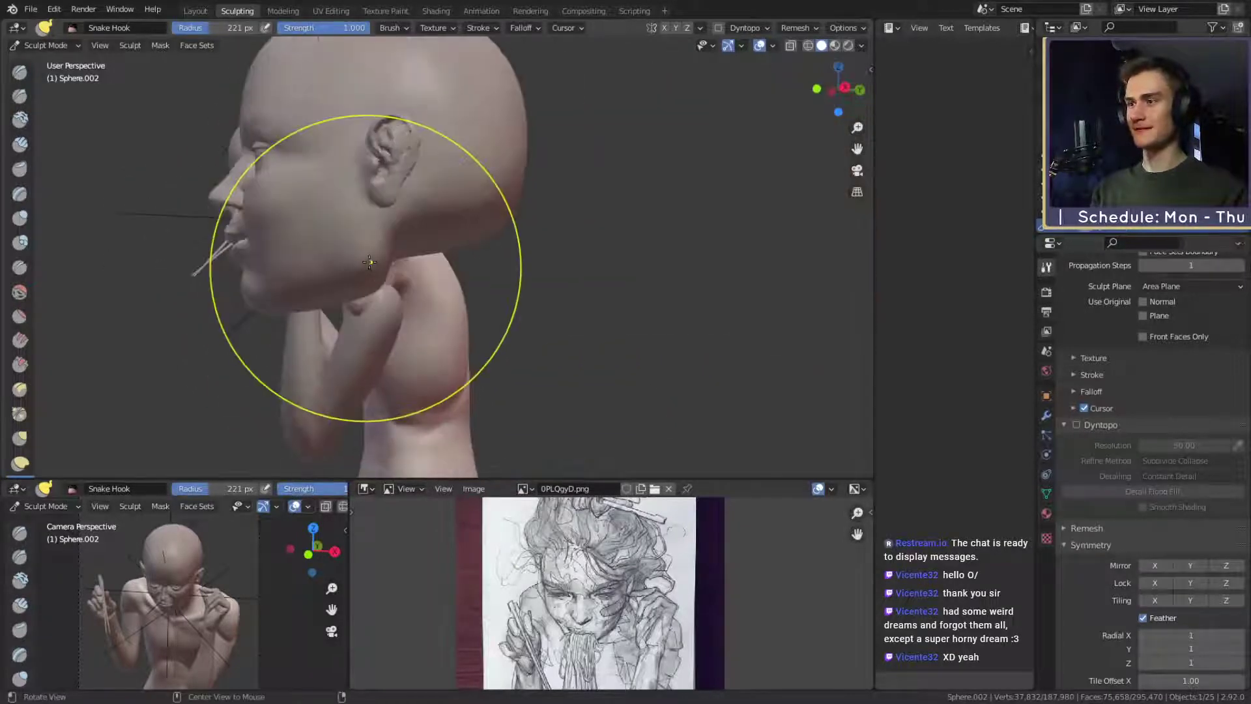
Save the Blender file and return to the Layout workspace.
click(30, 9)
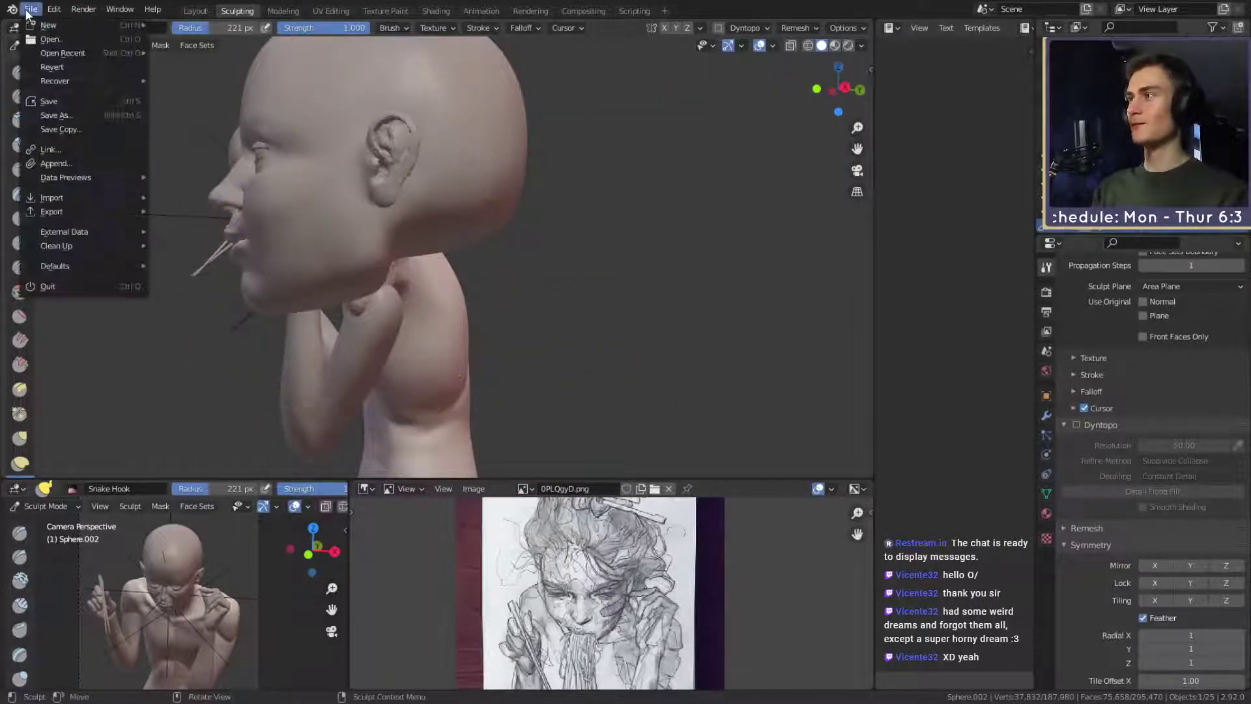
click(49, 102)
click(195, 11)
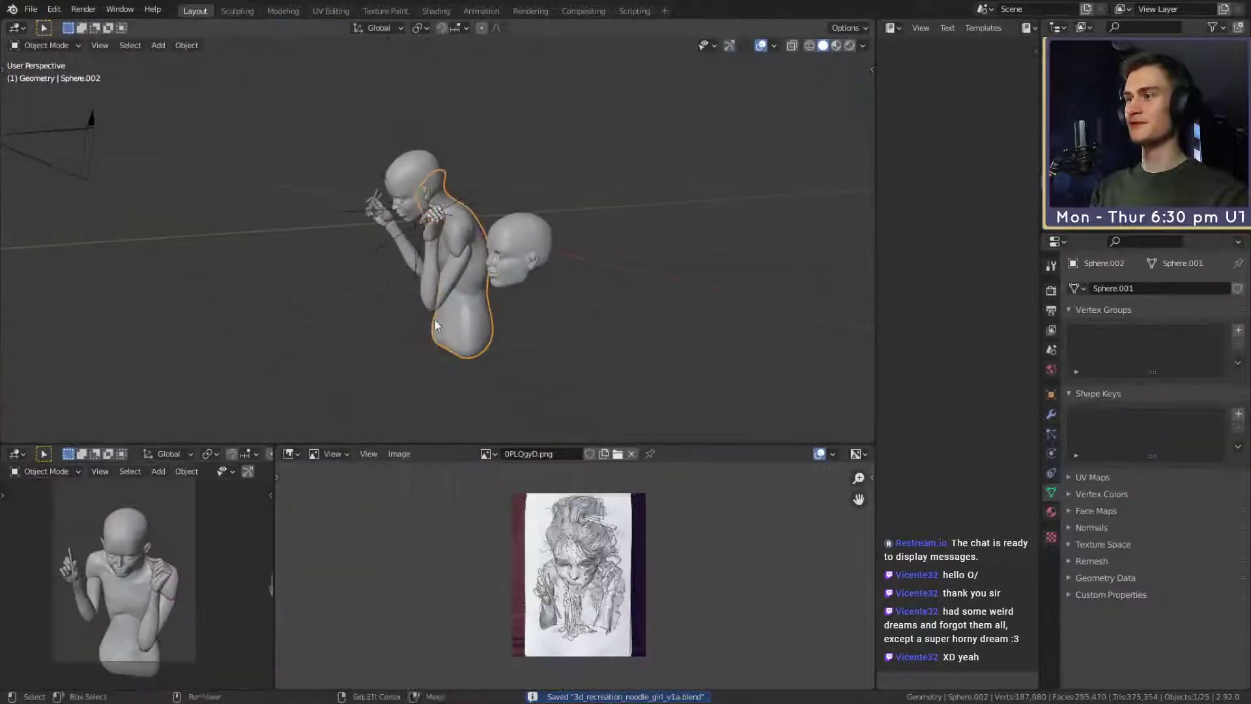
Select the upper arm, forearm, hand and all fingers of the arm without chopsticks together.
scroll(469, 313, up, 5)
middle_drag(507, 309, 446, 269)
scroll(446, 271, up, 2)
click(450, 286)
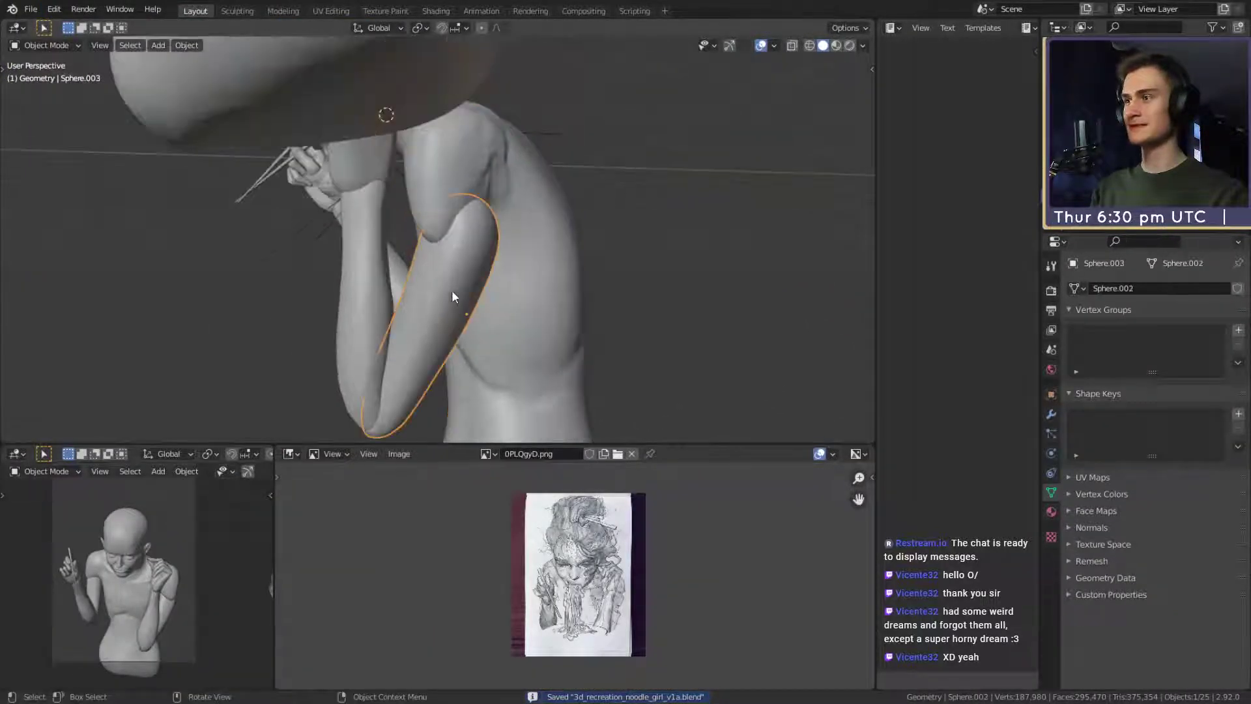
shift+click(377, 251)
middle_drag(376, 248, 455, 257)
shift+click(446, 209)
shift+middle_drag(461, 209, 375, 290)
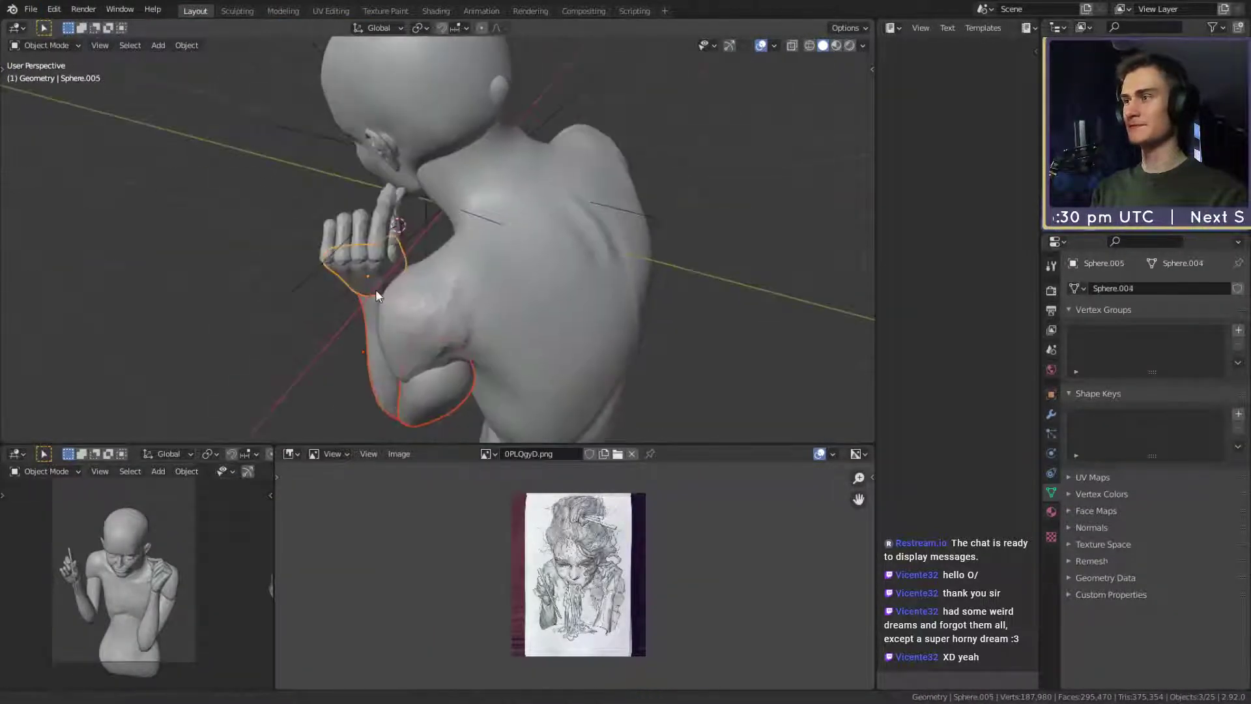
scroll(375, 289, up, 3)
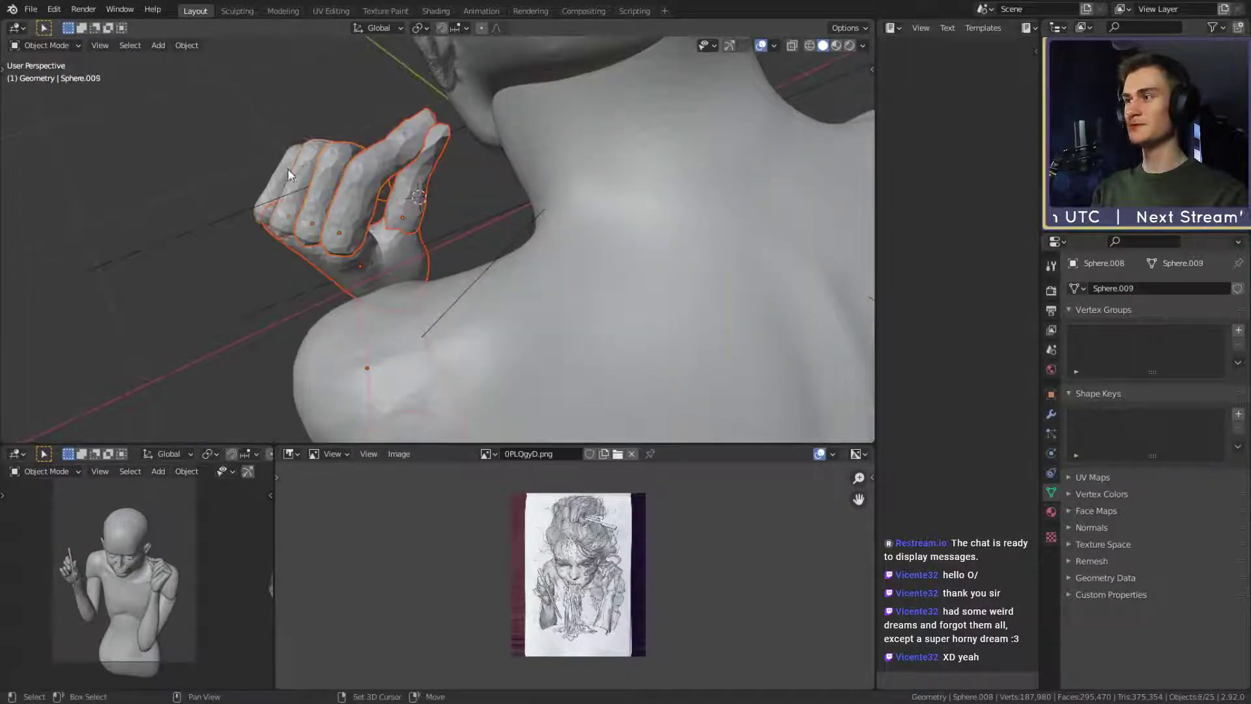
shift+click(288, 169)
Raise the selected arm and refine its position from several angles so the hand sits beside the ear.
scroll(459, 280, down, 5)
middle_drag(459, 280, 592, 298)
key(g)
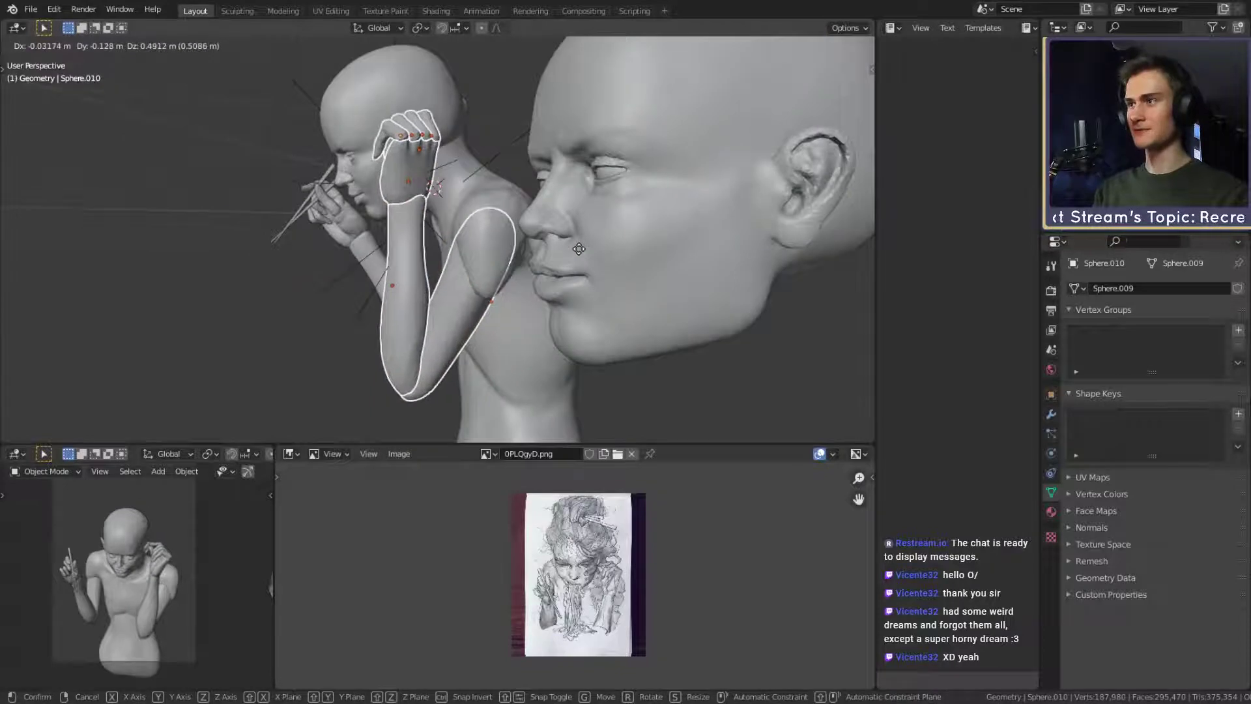
click(578, 249)
middle_drag(579, 249, 558, 293)
scroll(573, 280, up, 3)
key(g)
click(504, 271)
scroll(517, 307, down, 5)
scroll(557, 313, up, 3)
key(g)
click(584, 270)
Check the raised arm in the pose, clear the selection and save the Blender file.
scroll(361, 318, up, 4)
scroll(389, 317, up, 4)
scroll(658, 298, down, 6)
scroll(523, 326, down, 4)
scroll(524, 326, up, 4)
click(584, 288)
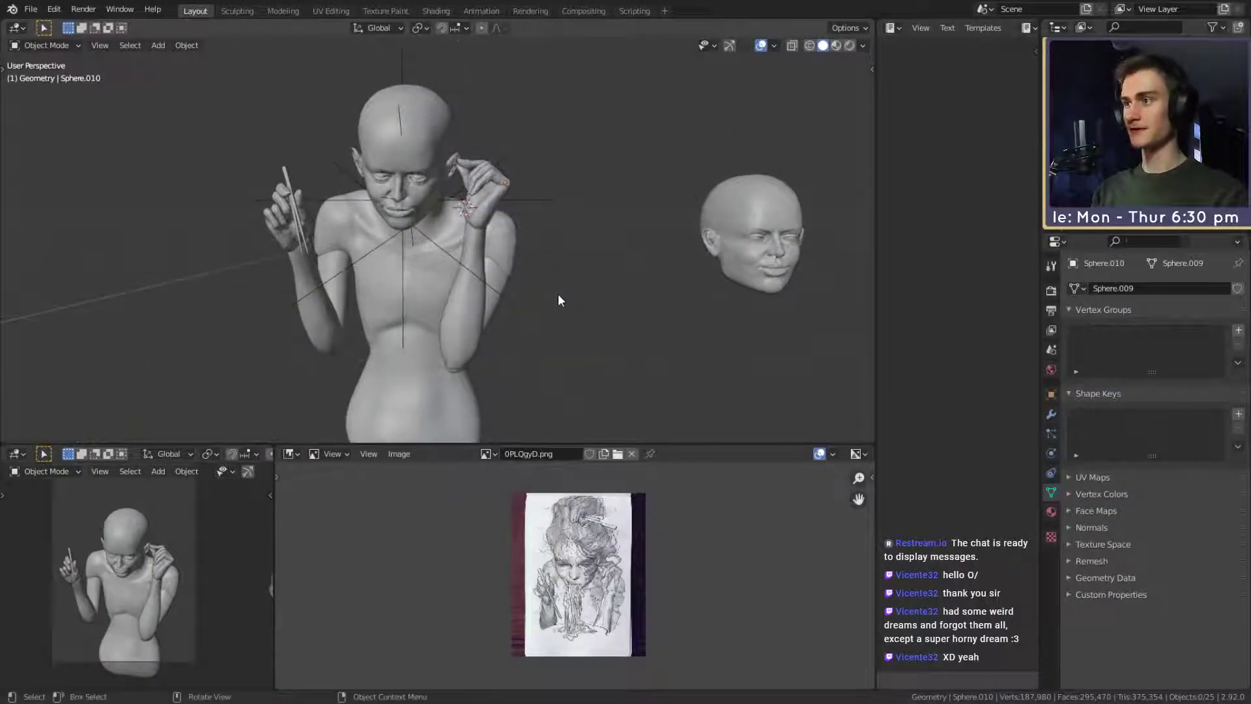
click(29, 9)
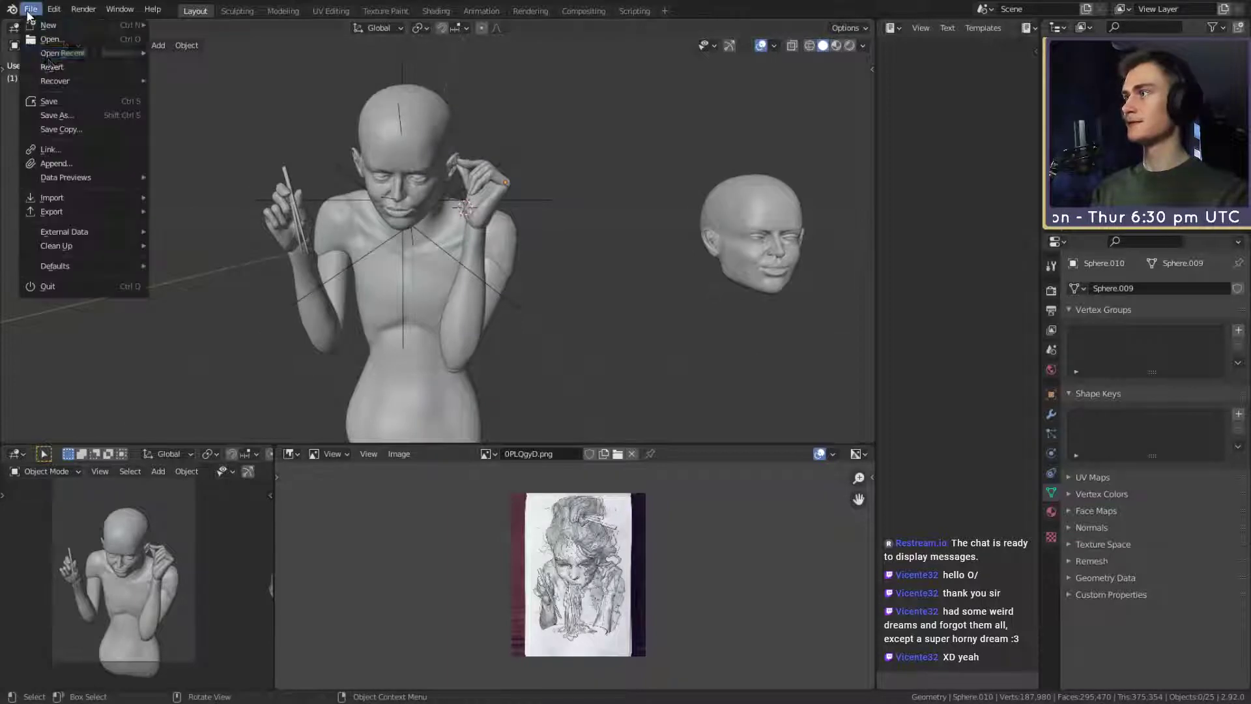
click(48, 101)
Select the whole chopstick-holding arm with its hand, fingers and chopsticks, and reposition it against the shoulder.
middle_drag(495, 267, 446, 271)
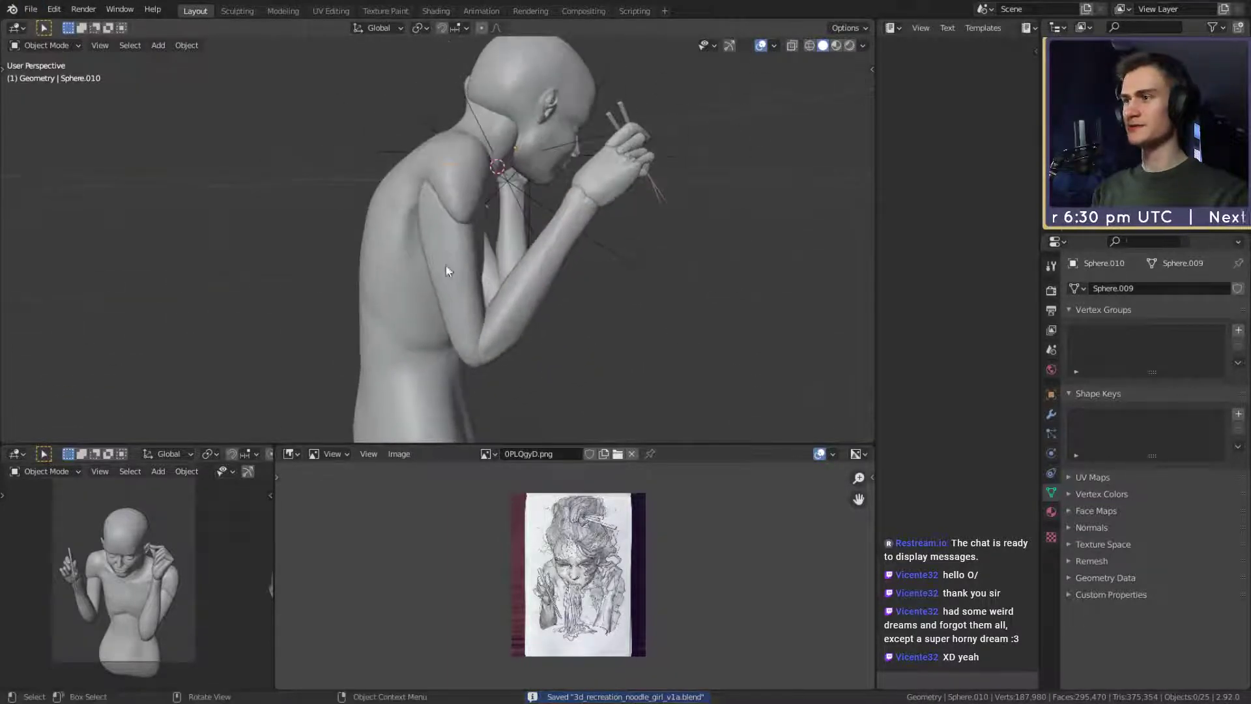
shift+click(603, 178)
middle_drag(603, 178, 489, 229)
scroll(488, 229, up, 2)
shift+click(476, 83)
middle_drag(477, 82, 601, 196)
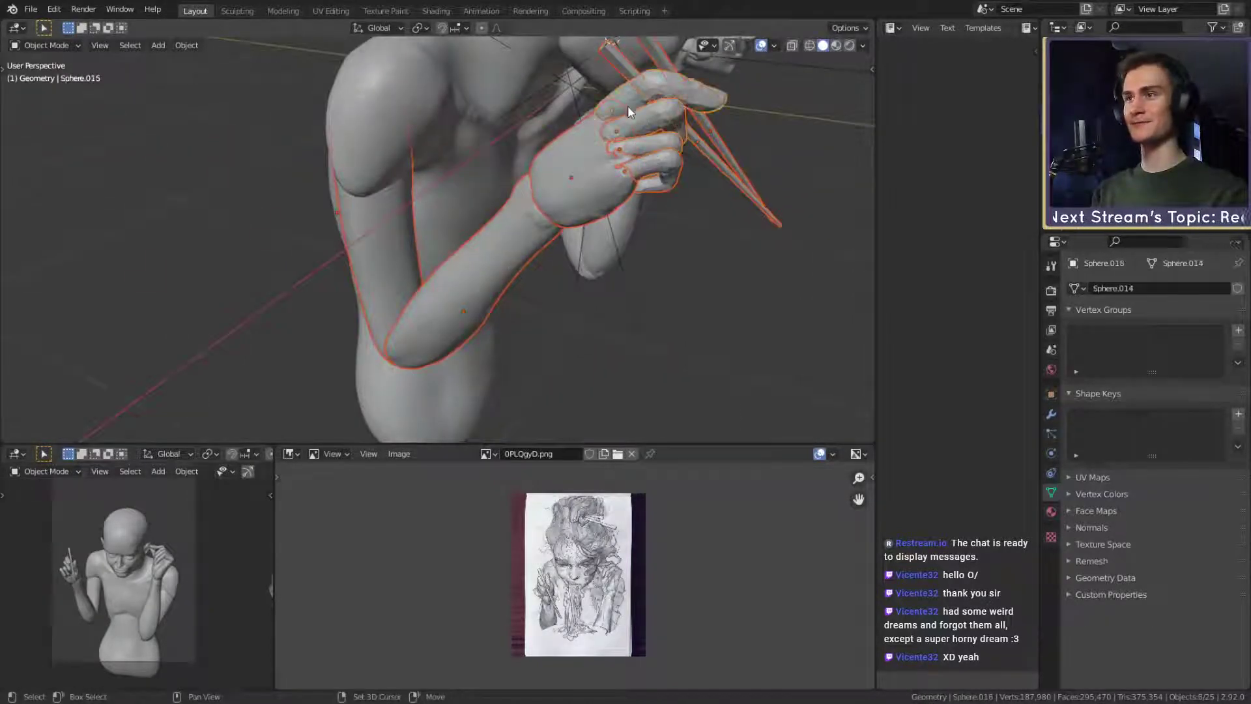
middle_drag(627, 105, 624, 298)
key(g)
click(535, 239)
Move the camera along the global X axis to adjust the framing of the figure.
scroll(471, 282, down, 4)
click(366, 265)
key(g)
key(x)
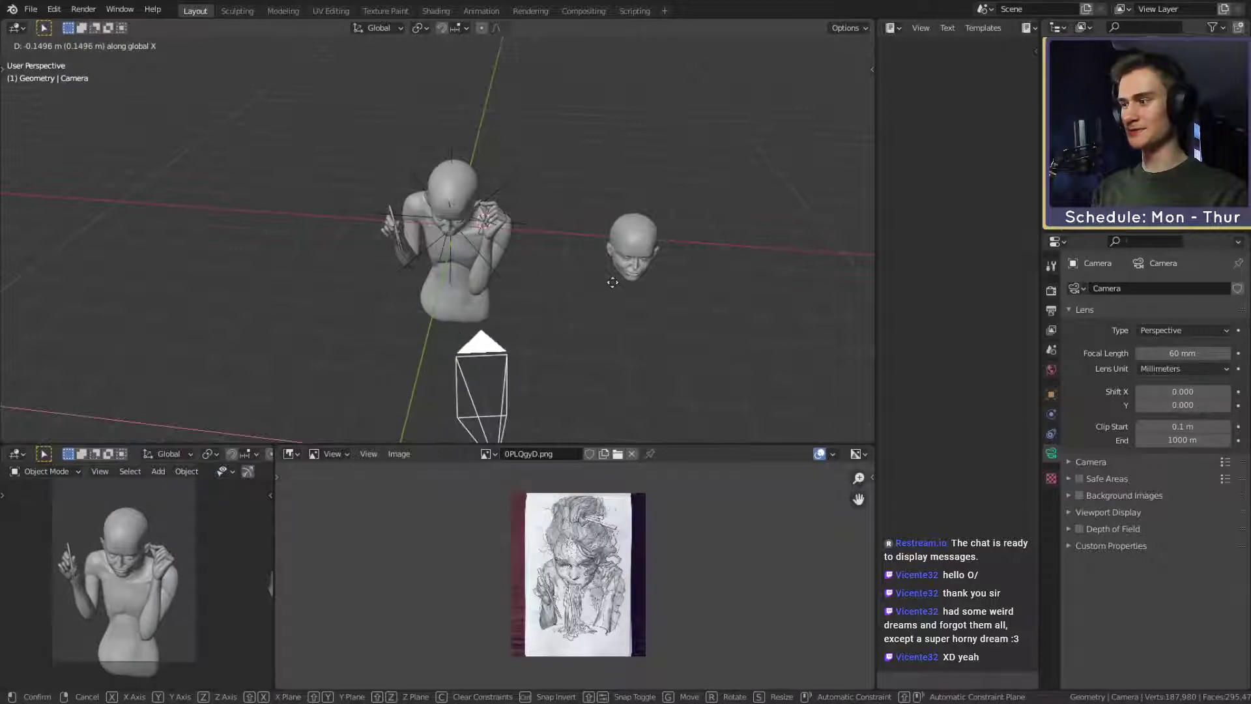
click(568, 286)
Open the torso (Sphere.002) in the Sculpting workspace.
middle_drag(568, 287, 516, 302)
scroll(498, 288, up, 3)
scroll(517, 302, up, 2)
click(523, 270)
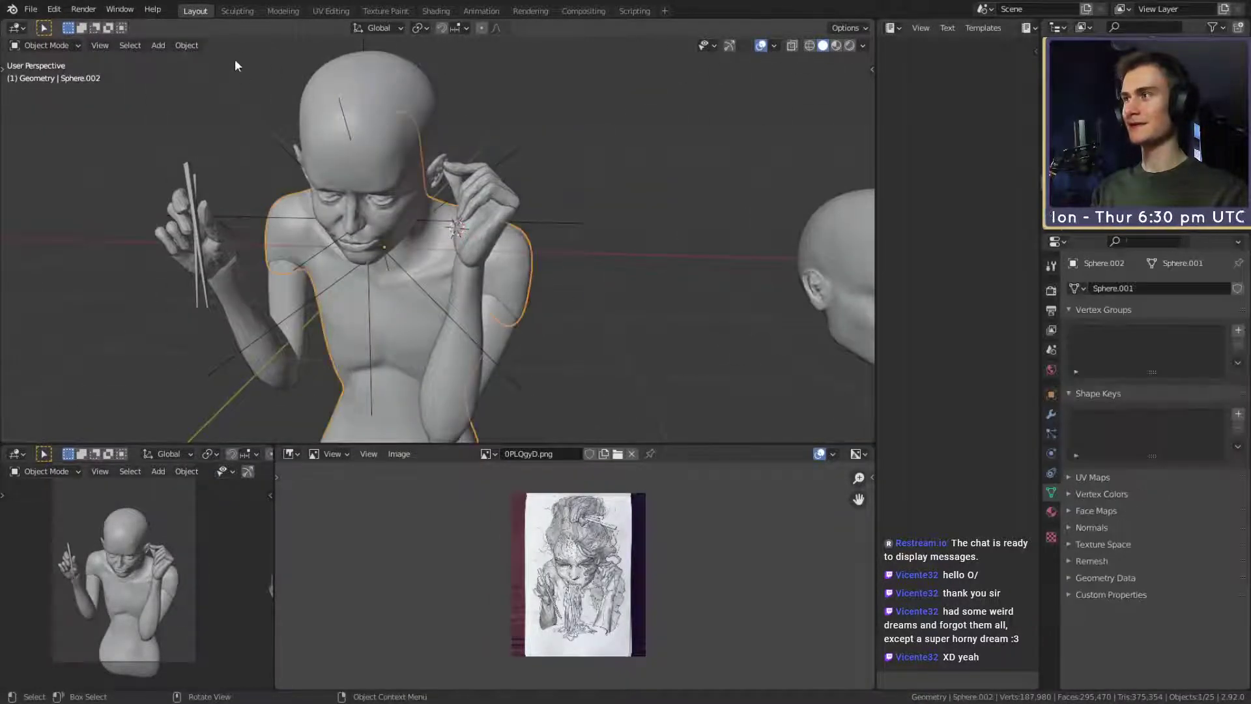
click(238, 12)
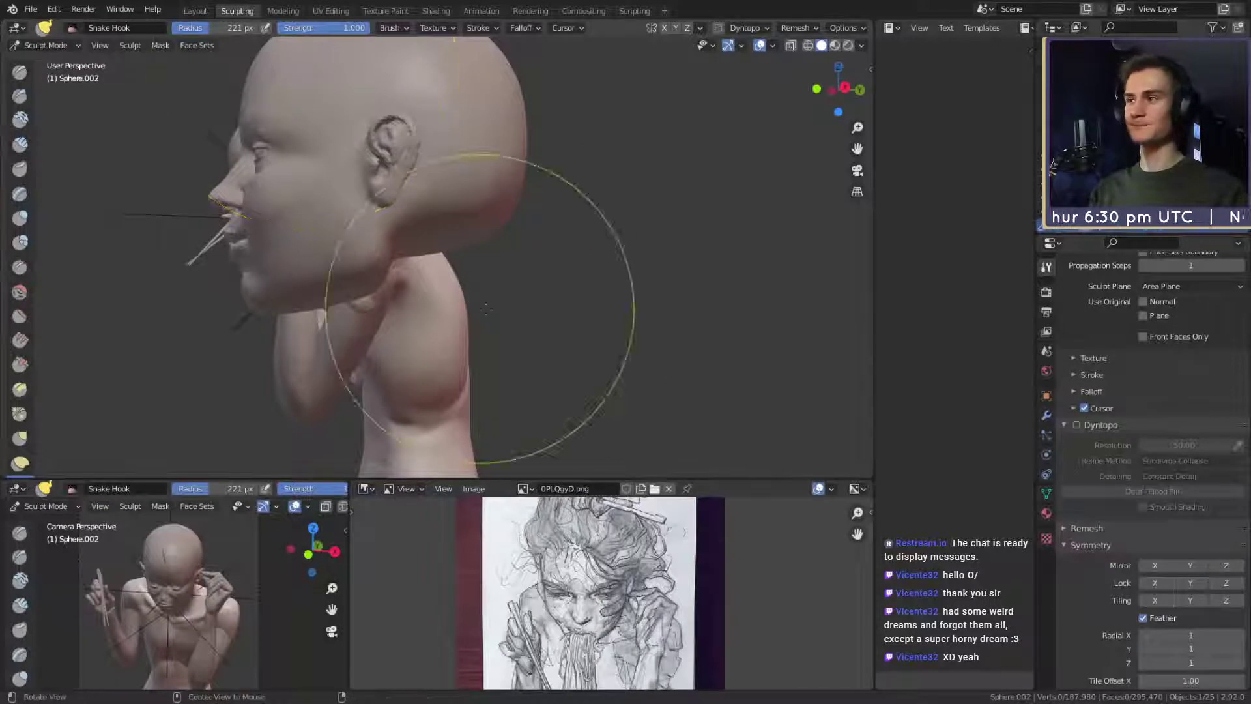
Reshape the torso's shoulder beside the ear-side arm from back and front with the Grab brush at 228 and 212 px.
scroll(385, 329, down, 5)
middle_drag(486, 309, 525, 346)
scroll(449, 271, up, 4)
mouse_move(449, 271)
middle_down()
mouse_move(526, 323)
mouse_move(458, 313)
mouse_move(438, 348)
mouse_move(447, 363)
mouse_move(558, 280)
mouse_move(567, 287)
mouse_move(500, 312)
mouse_move(584, 288)
mouse_move(390, 326)
mouse_move(287, 239)
middle_up()
key(g)
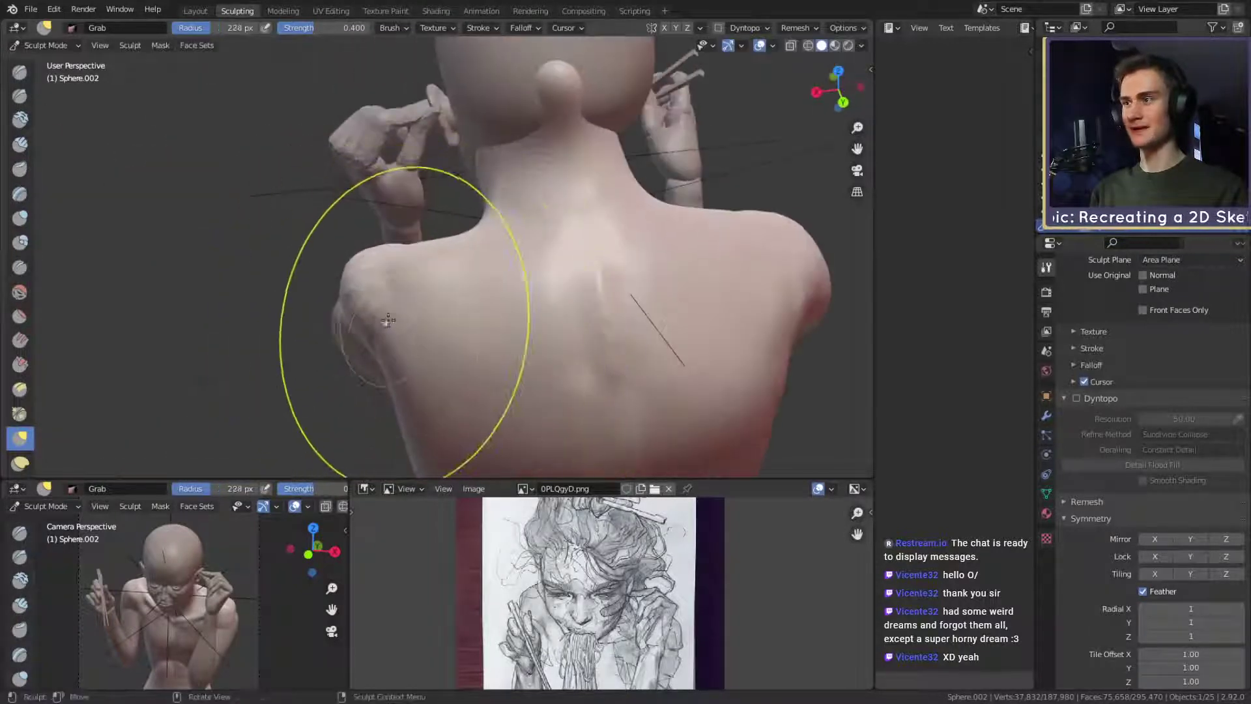
middle_drag(394, 303, 586, 286)
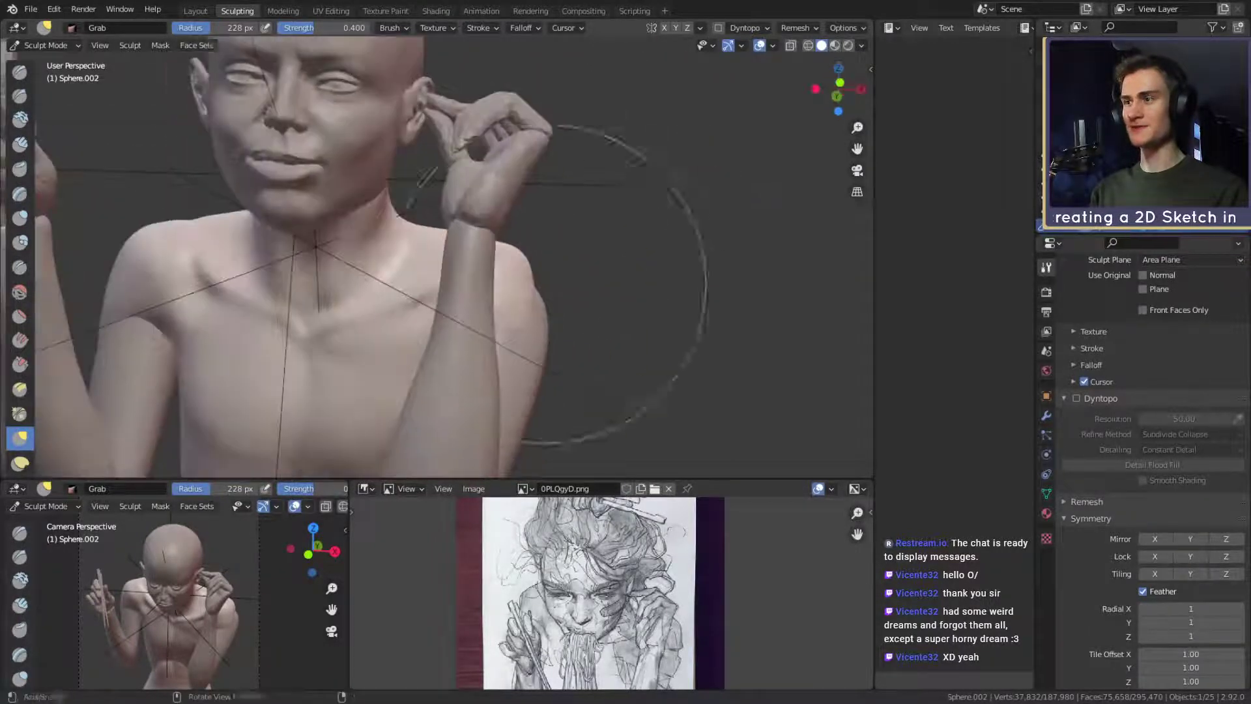
middle_drag(509, 307, 517, 297)
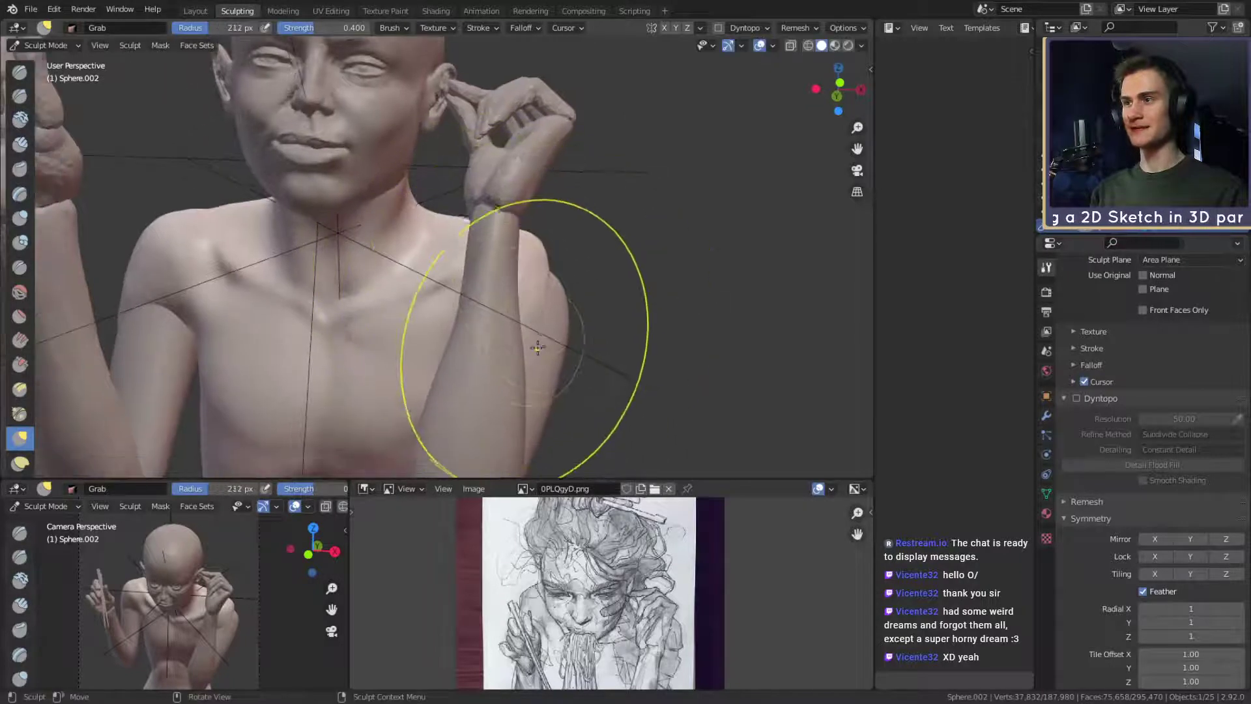
middle_drag(529, 344, 466, 266)
Refine the shoulder and collarbone shape on the chopstick-arm side with the Grab brush, using a radius up to 274 px.
alt+shift+drag(466, 266, 534, 317)
ctrl+alt+drag(531, 215, 545, 296)
mouse_move(534, 351)
alt+mouse_down()
mouse_move(541, 313)
mouse_move(550, 333)
mouse_move(507, 329)
mouse_move(541, 303)
mouse_move(518, 320)
mouse_move(435, 317)
mouse_move(438, 299)
mouse_move(455, 316)
mouse_move(426, 305)
mouse_move(437, 352)
alt+mouse_up()
key(f)
click(725, 335)
key(f)
click(421, 313)
alt+drag(417, 261, 394, 187)
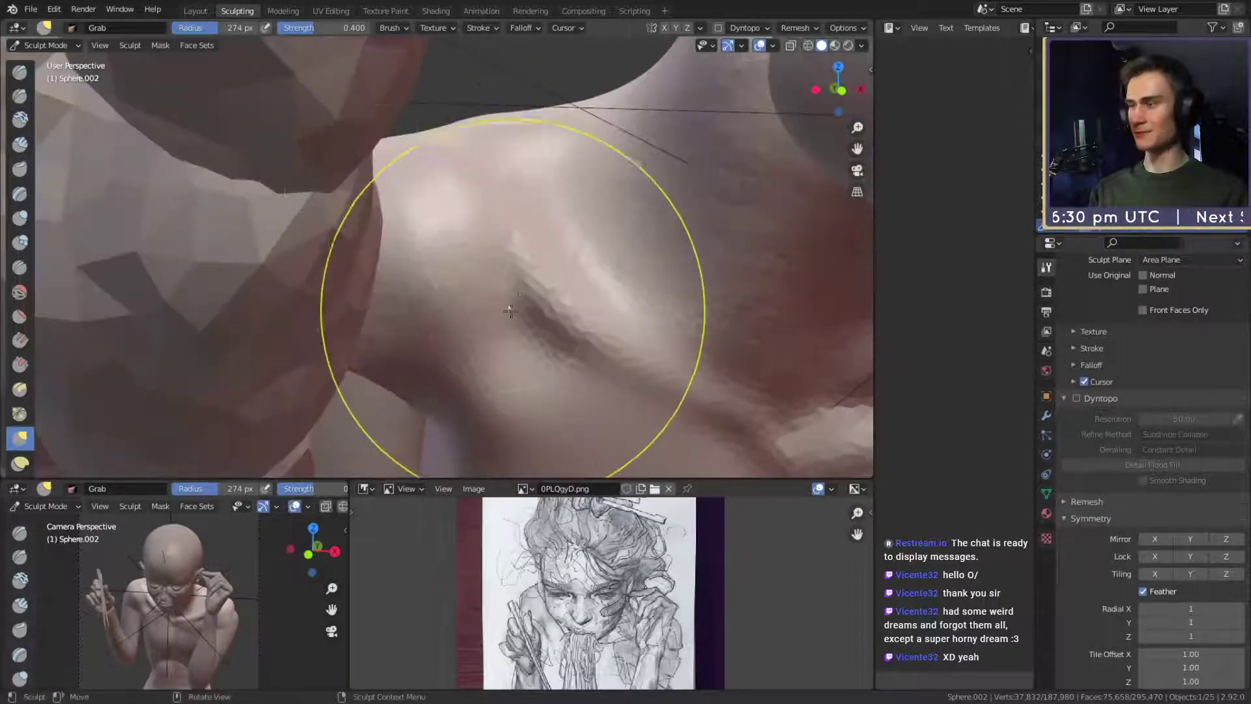
Build up the outer collarbone where it meets the chopstick-arm shoulder with the Clay Strips brush at 30 px.
key(c)
key(f)
click(452, 280)
ctrl+alt+drag(466, 253, 498, 298)
key(f)
click(502, 301)
key(f)
click(488, 300)
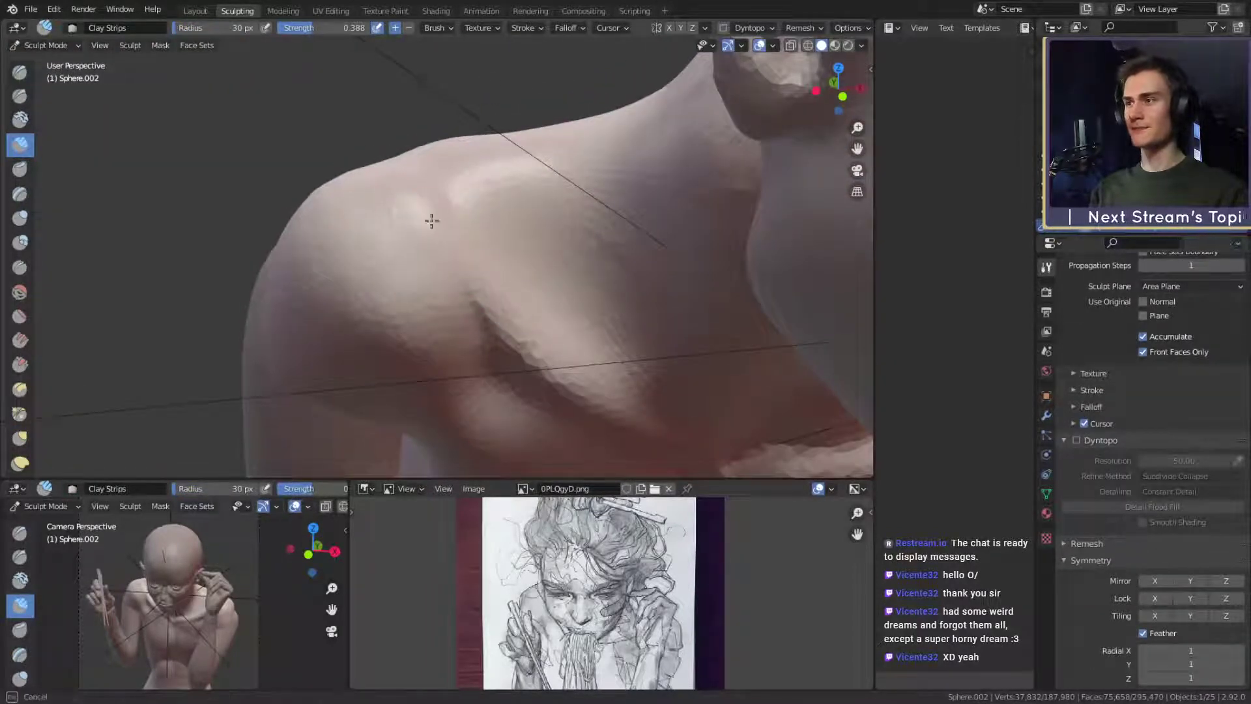
alt+drag(435, 215, 460, 257)
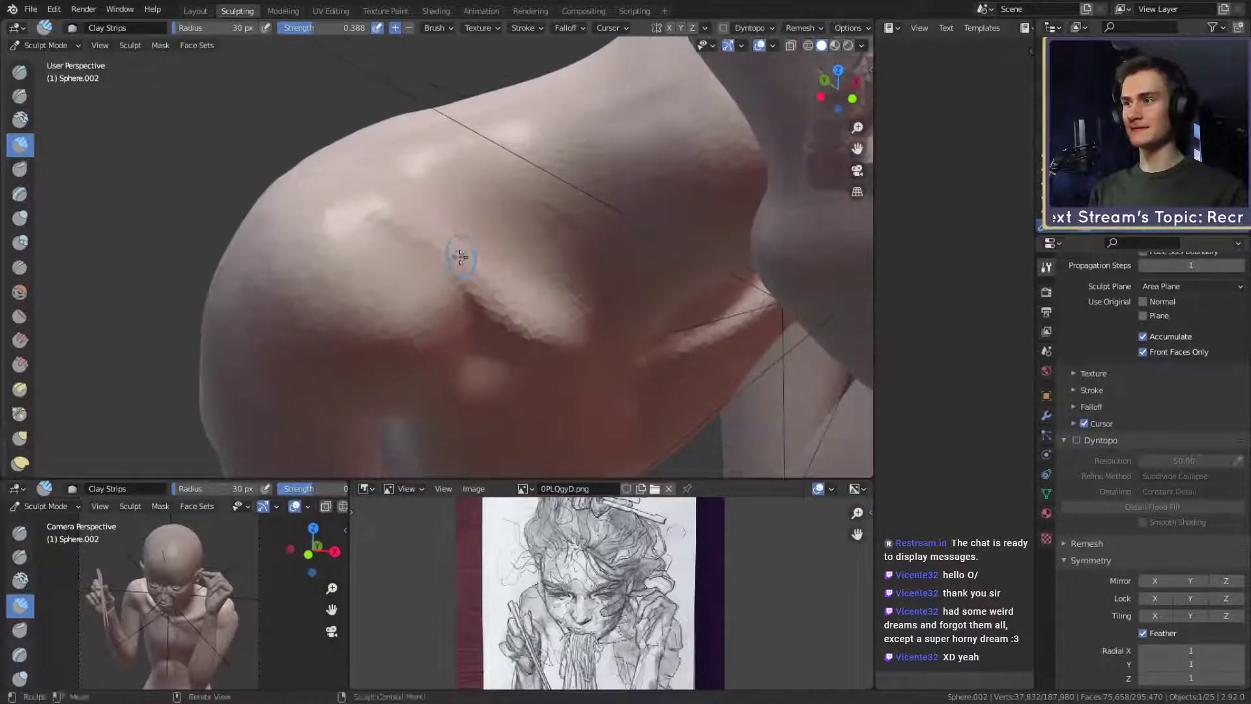
alt+drag(500, 294, 471, 274)
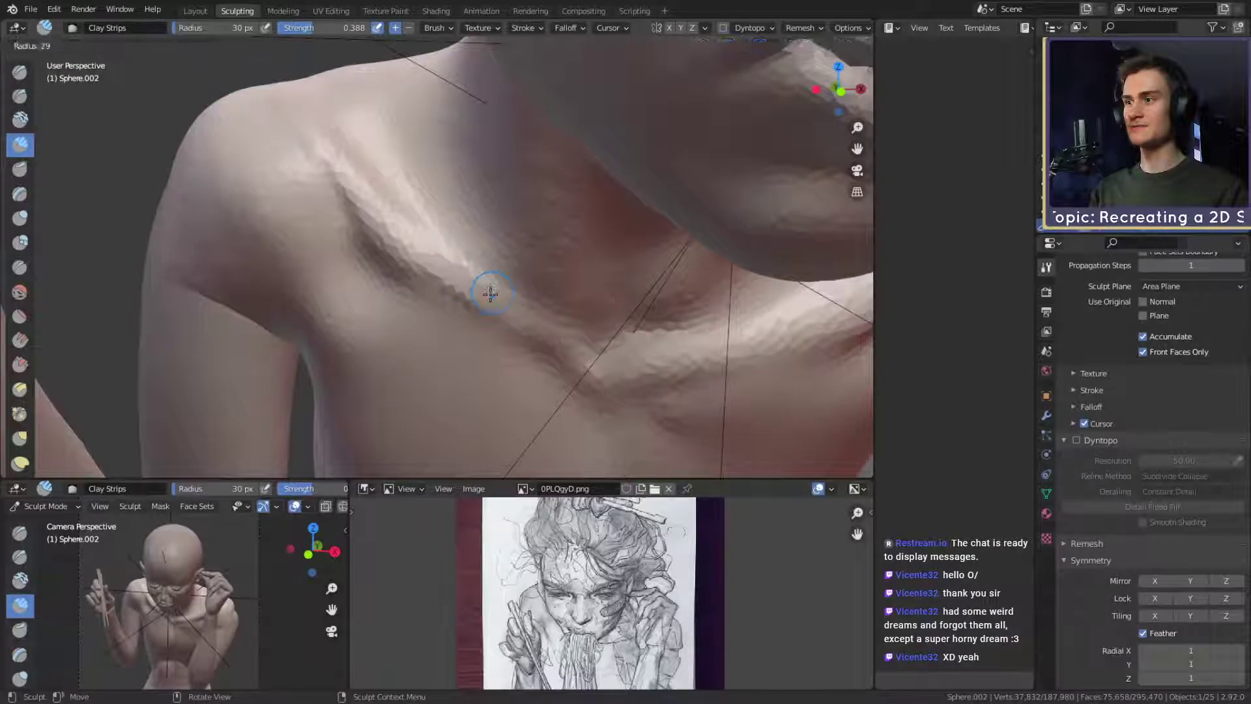
Define the collarbone ridge down to the sternum with Clay Strips at 14 and 23 px radii.
alt+drag(586, 307, 547, 280)
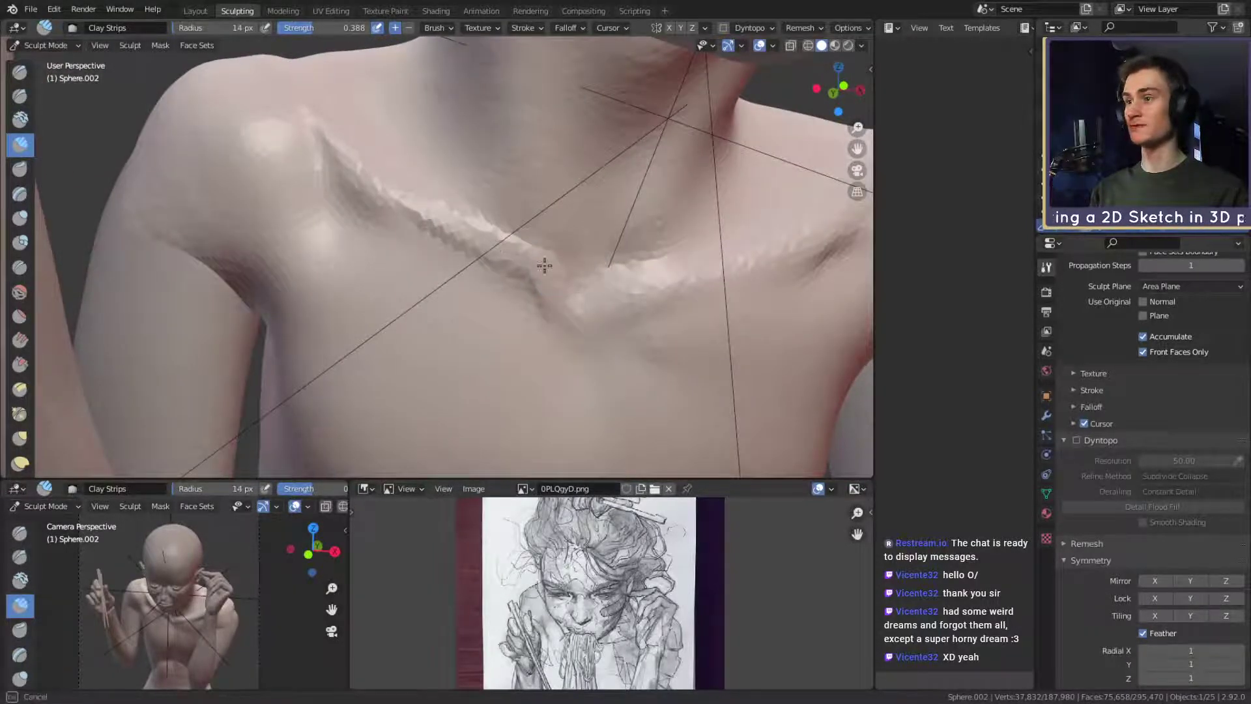
alt+shift+drag(453, 224, 492, 297)
key(f)
click(492, 296)
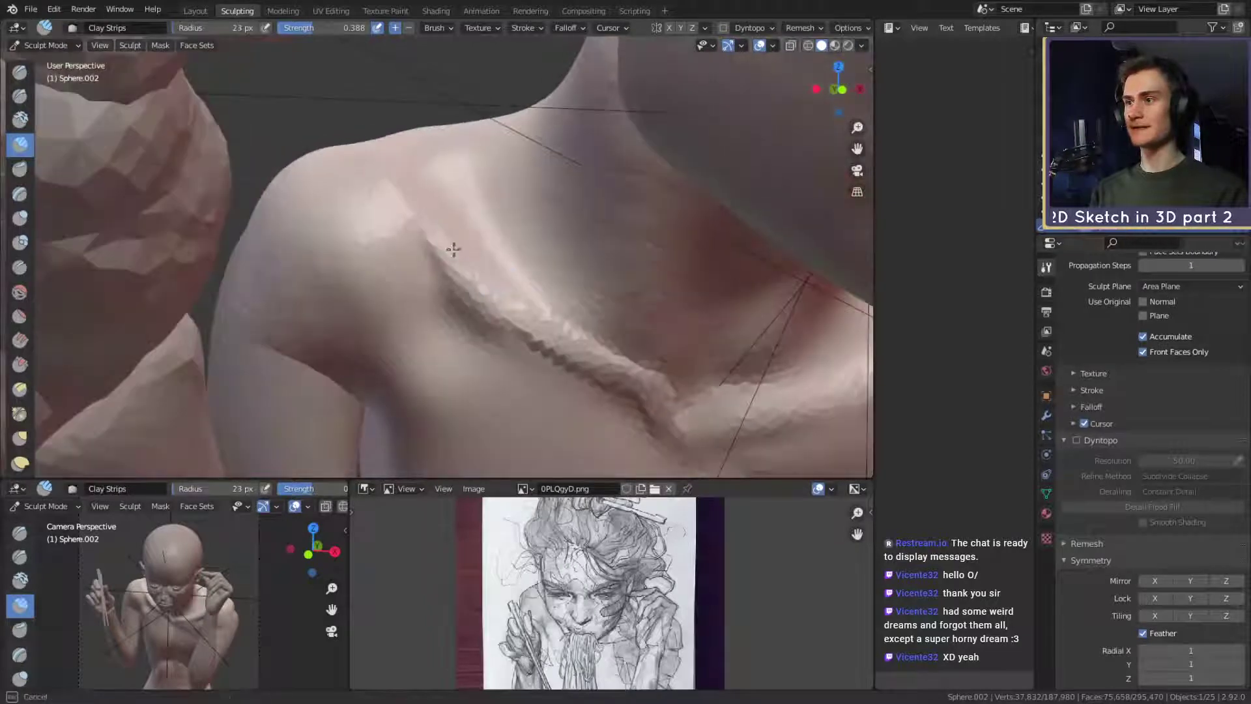
alt+drag(454, 249, 496, 297)
Work the hollow above the collarbone with the Crease brush at 23 px and Clay Strips at about 32 px.
key(shift+c)
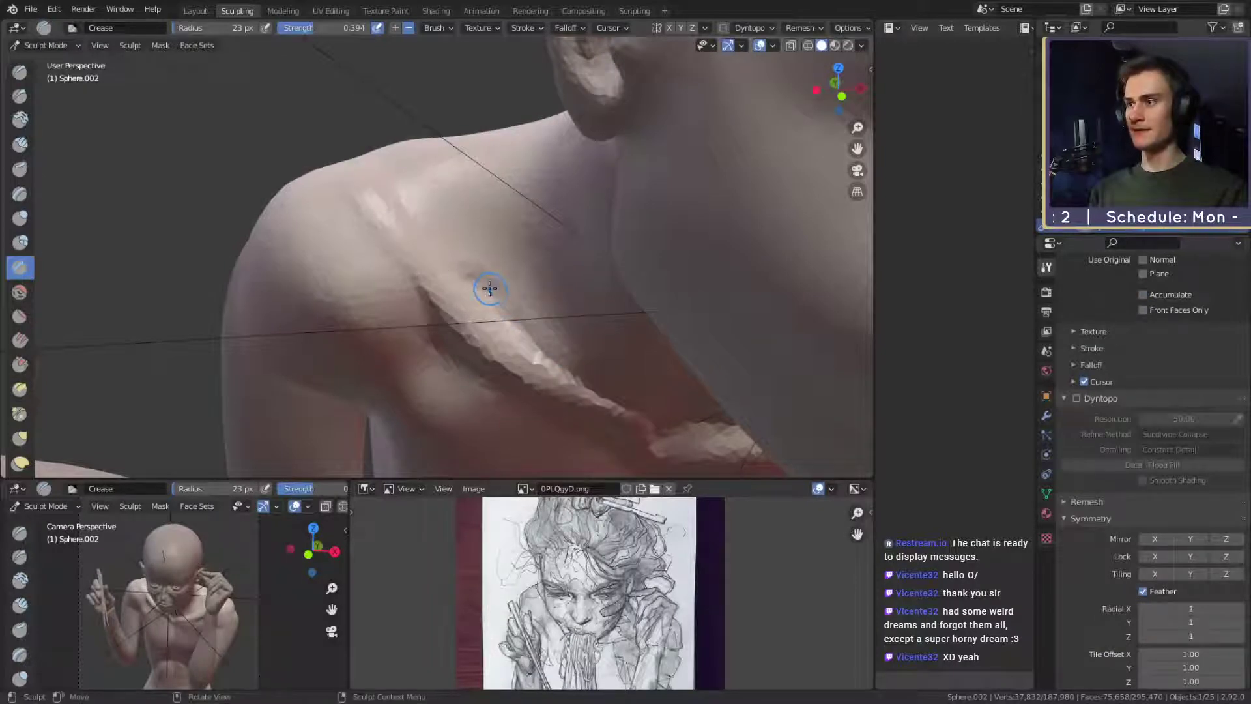
key(c)
key(f)
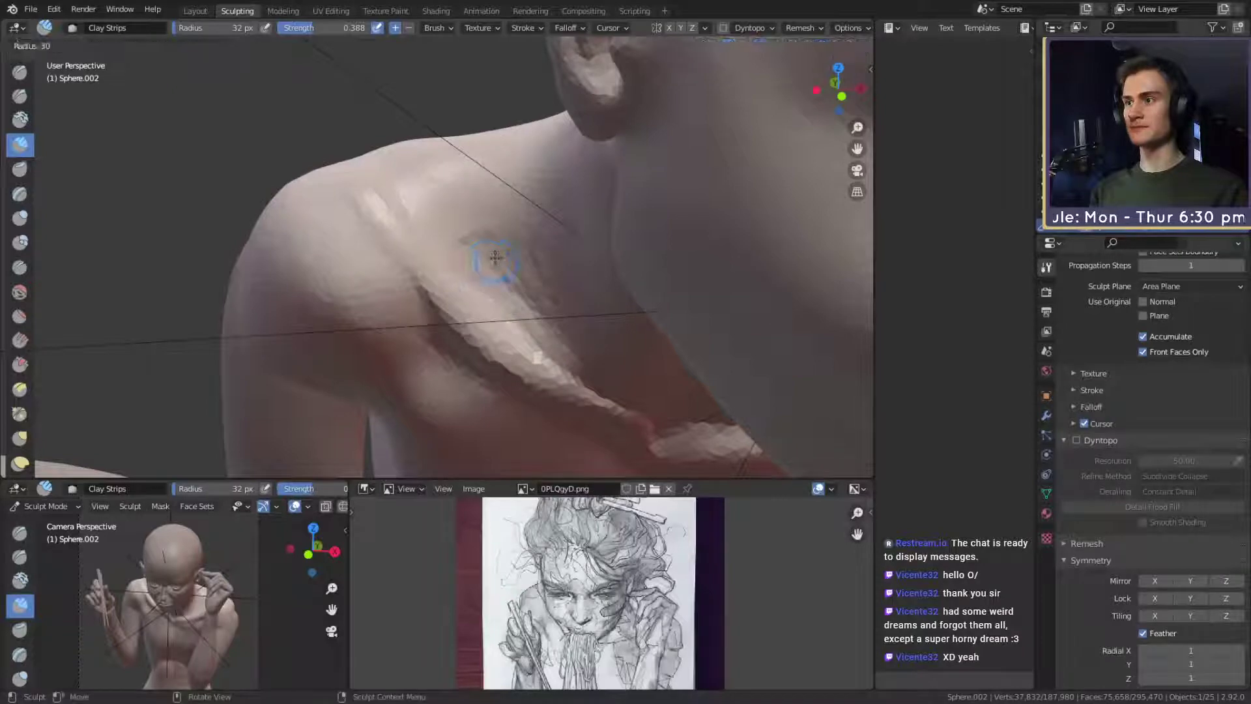
middle_drag(523, 255, 528, 304)
Refine the back of the shoulder at a 155 px radius and its front with Clay Strips at 25 px.
middle_drag(466, 268, 657, 237)
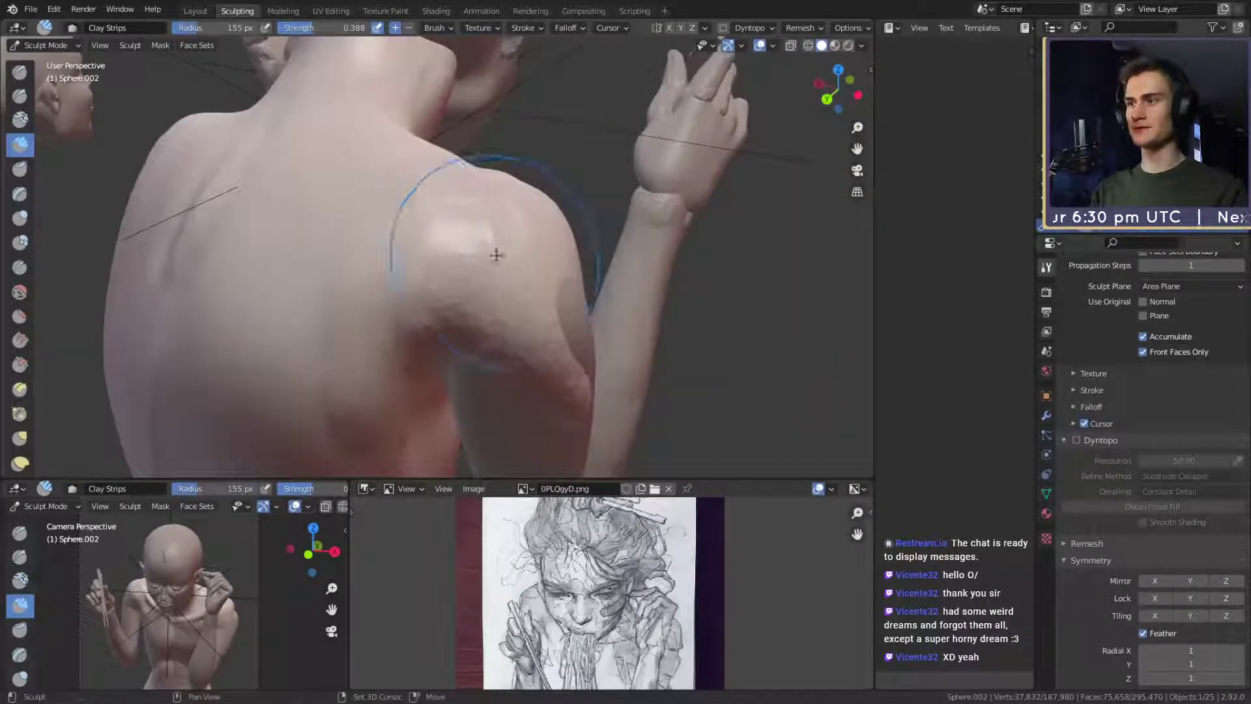
middle_drag(428, 257, 498, 232)
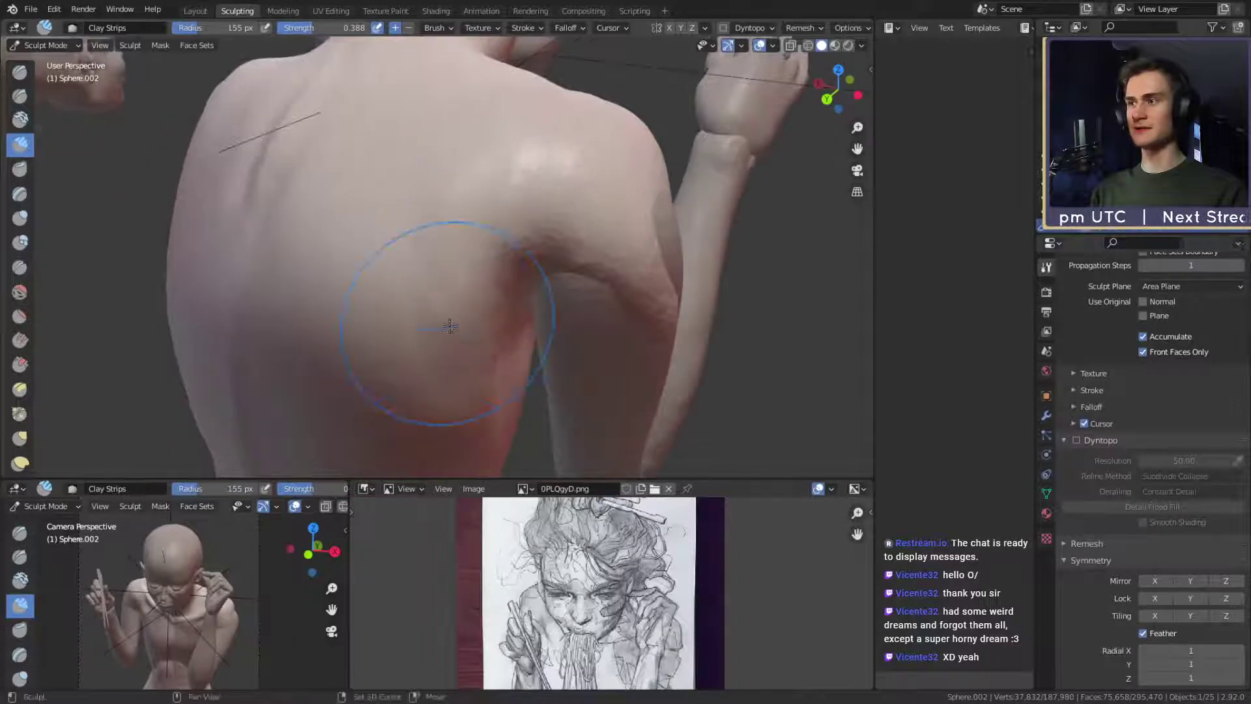
mouse_move(447, 306)
middle_down()
mouse_move(605, 298)
mouse_move(443, 207)
middle_up()
mouse_move(368, 224)
middle_down()
mouse_move(459, 279)
mouse_move(480, 209)
mouse_move(447, 245)
middle_up()
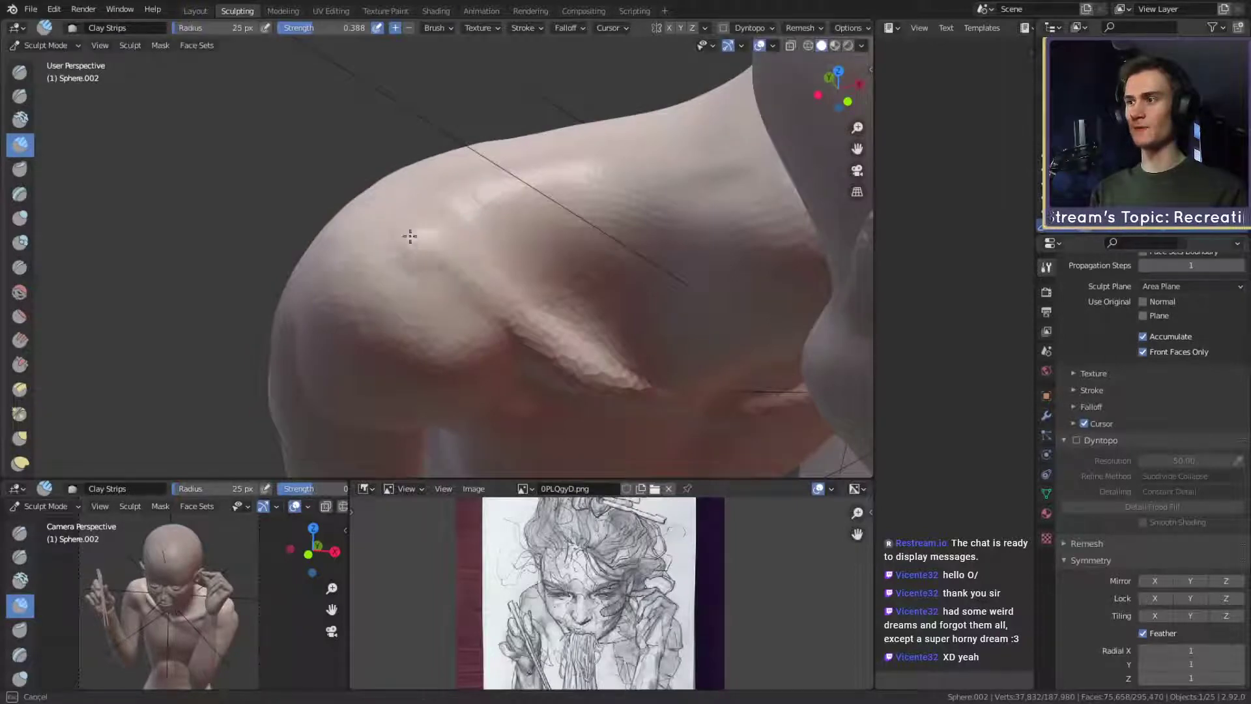
mouse_move(462, 251)
middle_down()
mouse_move(472, 274)
mouse_move(572, 223)
mouse_move(489, 251)
mouse_move(546, 279)
mouse_move(427, 332)
mouse_move(424, 316)
mouse_move(543, 191)
mouse_move(586, 190)
mouse_move(488, 300)
middle_up()
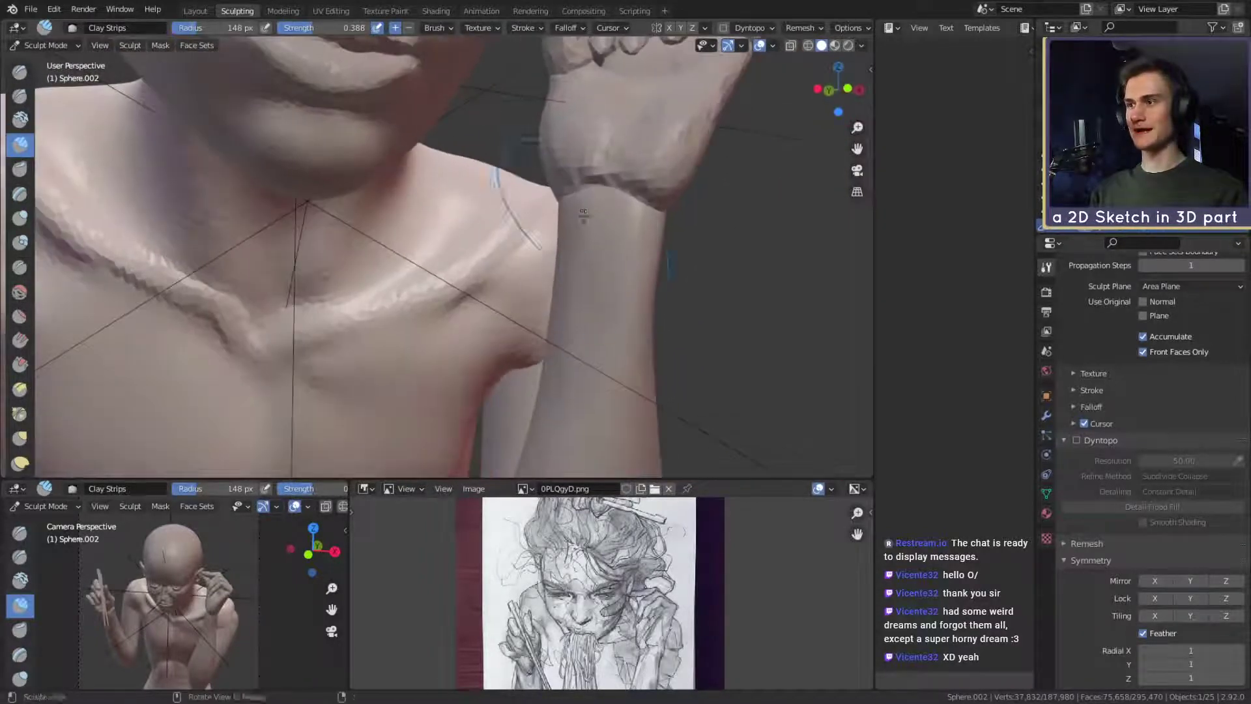
Sculpt the ear-side collarbone and shoulder cap with Clay Strips, using 41 and 29 px radii for the details.
key(g)
key(c)
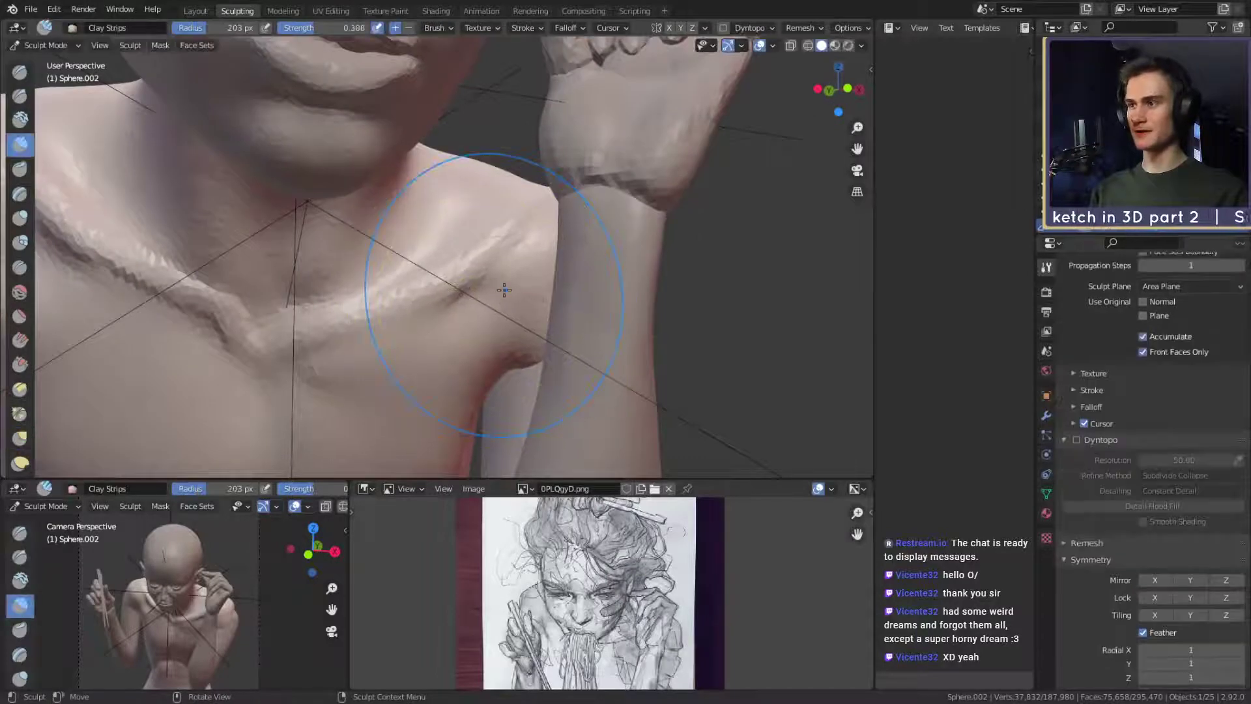
middle_drag(476, 306, 527, 269)
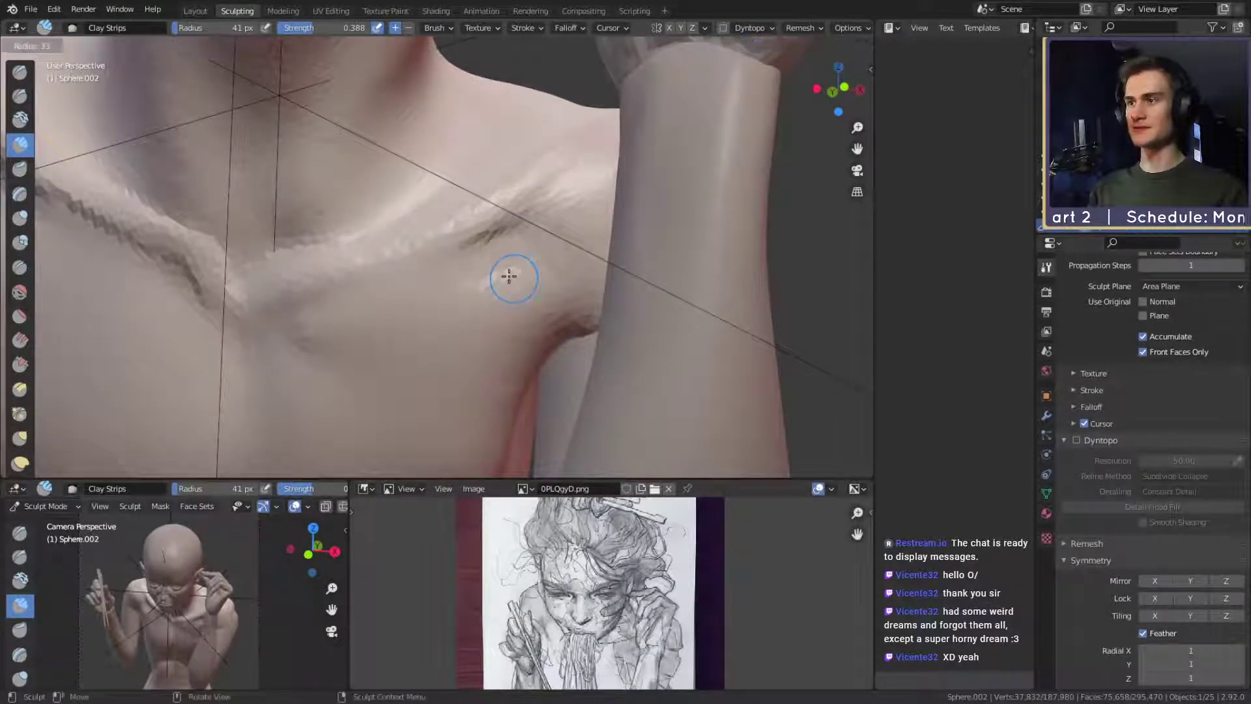
mouse_move(508, 266)
ctrl+middle_down()
mouse_move(515, 365)
mouse_move(365, 391)
mouse_move(449, 430)
mouse_move(462, 326)
mouse_move(510, 278)
mouse_move(455, 237)
mouse_move(495, 237)
mouse_move(430, 295)
ctrl+middle_up()
mouse_move(518, 243)
middle_down()
mouse_move(431, 287)
mouse_move(579, 240)
mouse_move(449, 271)
mouse_move(474, 287)
middle_up()
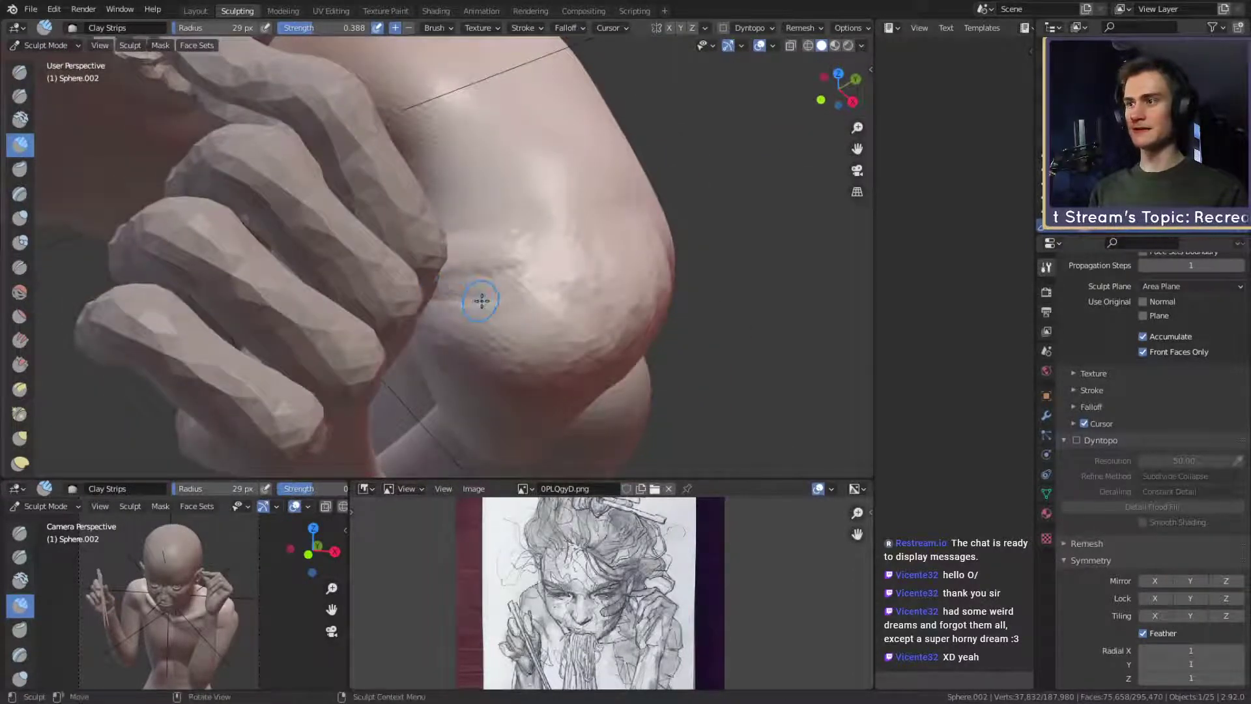
mouse_move(495, 282)
middle_down()
mouse_move(466, 256)
mouse_move(424, 280)
mouse_move(463, 257)
mouse_move(548, 254)
mouse_move(556, 290)
middle_up()
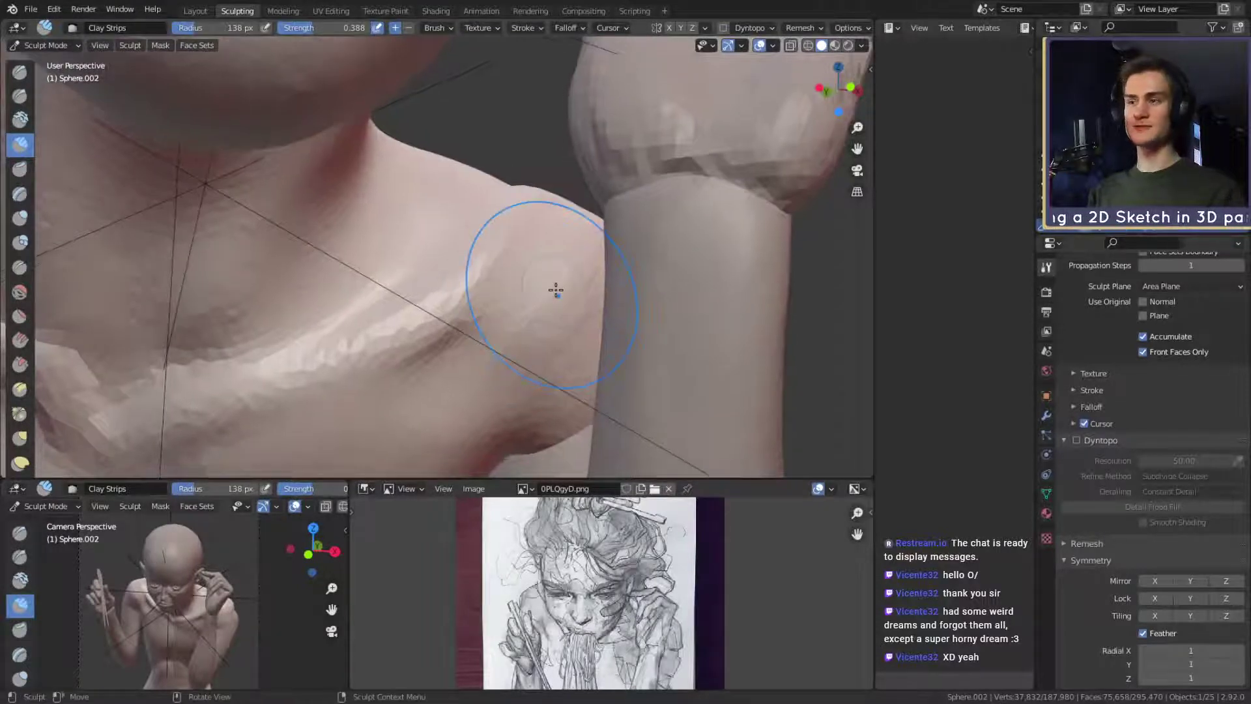
Enable Dyntopo for the torso and rework the ear-side shoulder at a 141 px radius.
click(1082, 441)
click(1081, 471)
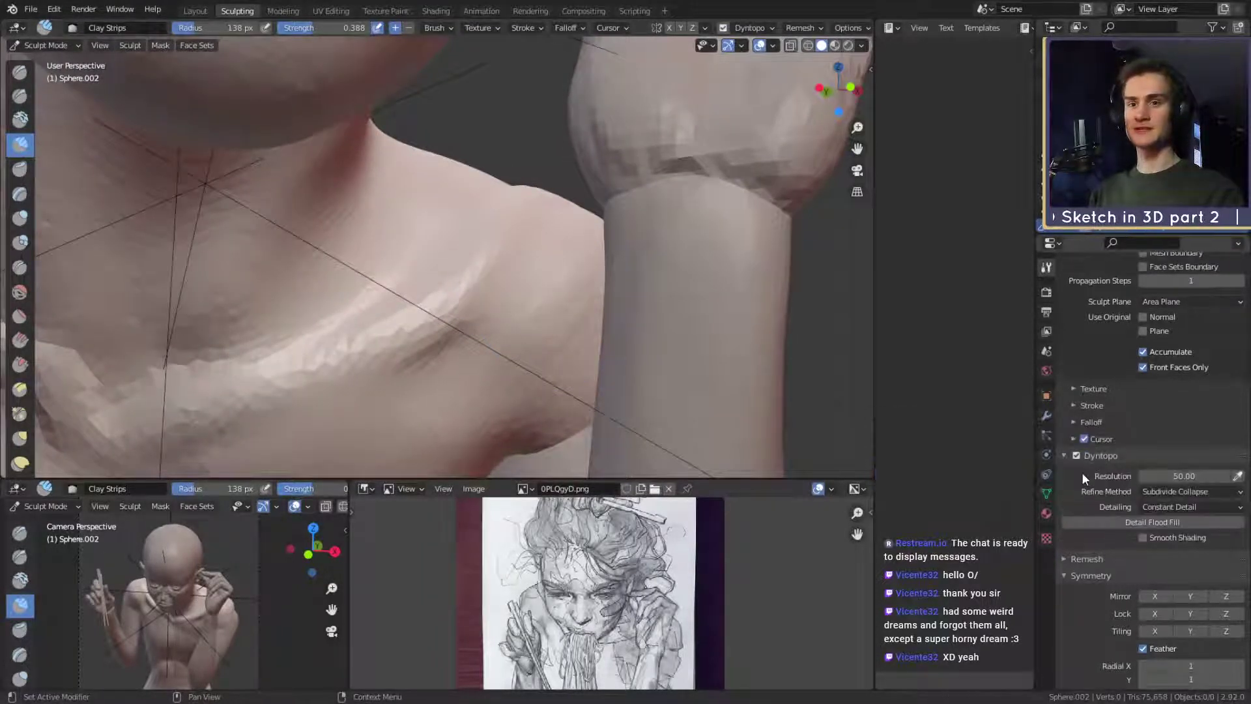
mouse_move(624, 288)
middle_down()
mouse_move(576, 315)
mouse_move(475, 312)
mouse_move(515, 329)
middle_up()
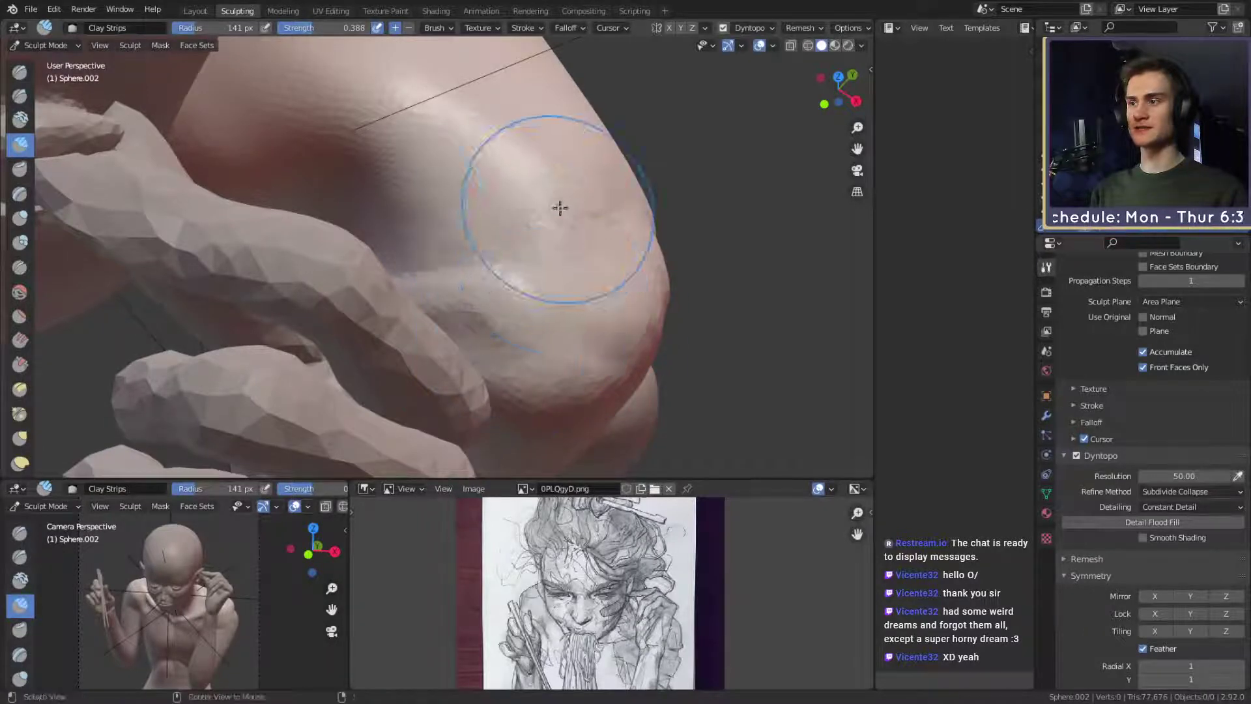
alt+drag(560, 208, 606, 130)
mouse_move(606, 130)
ctrl+alt+mouse_down()
mouse_move(473, 295)
mouse_move(525, 284)
ctrl+alt+mouse_up()
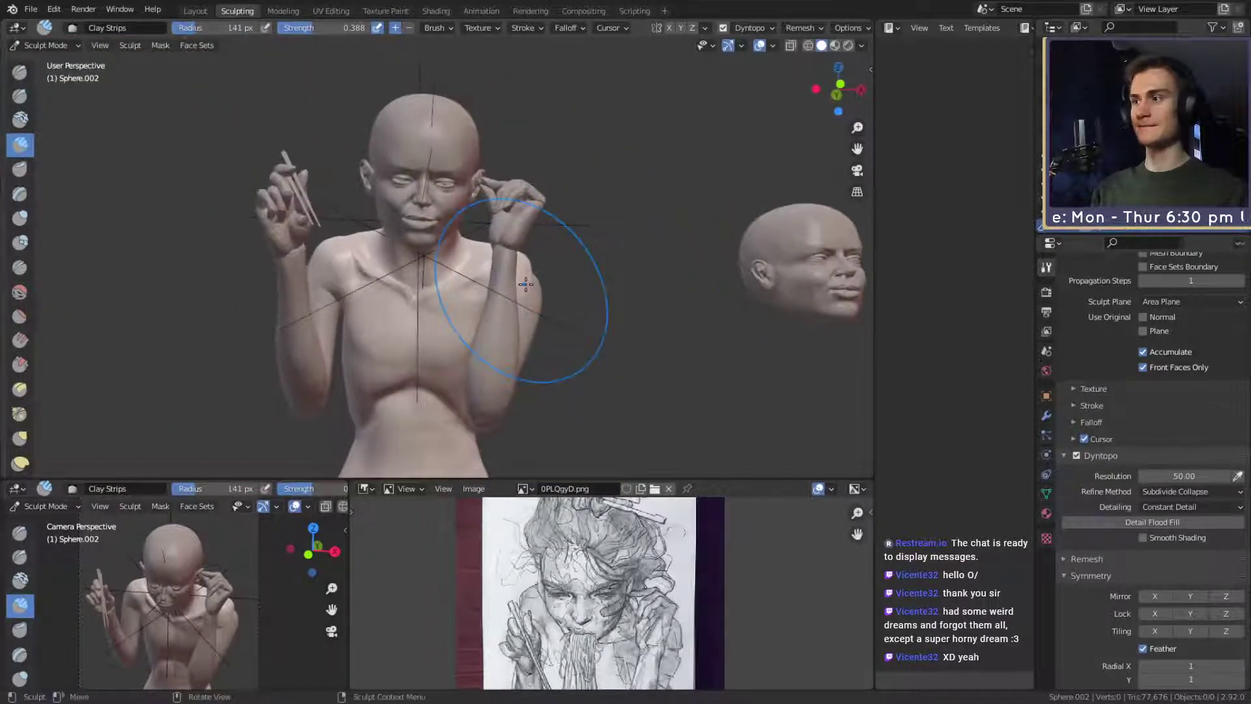
Switch to the Layout workspace, select the whole ear-side arm with its hand and fingers, and move it closer to the torso.
mouse_move(525, 284)
middle_down()
mouse_move(804, 297)
mouse_move(41, 306)
mouse_move(549, 312)
middle_up()
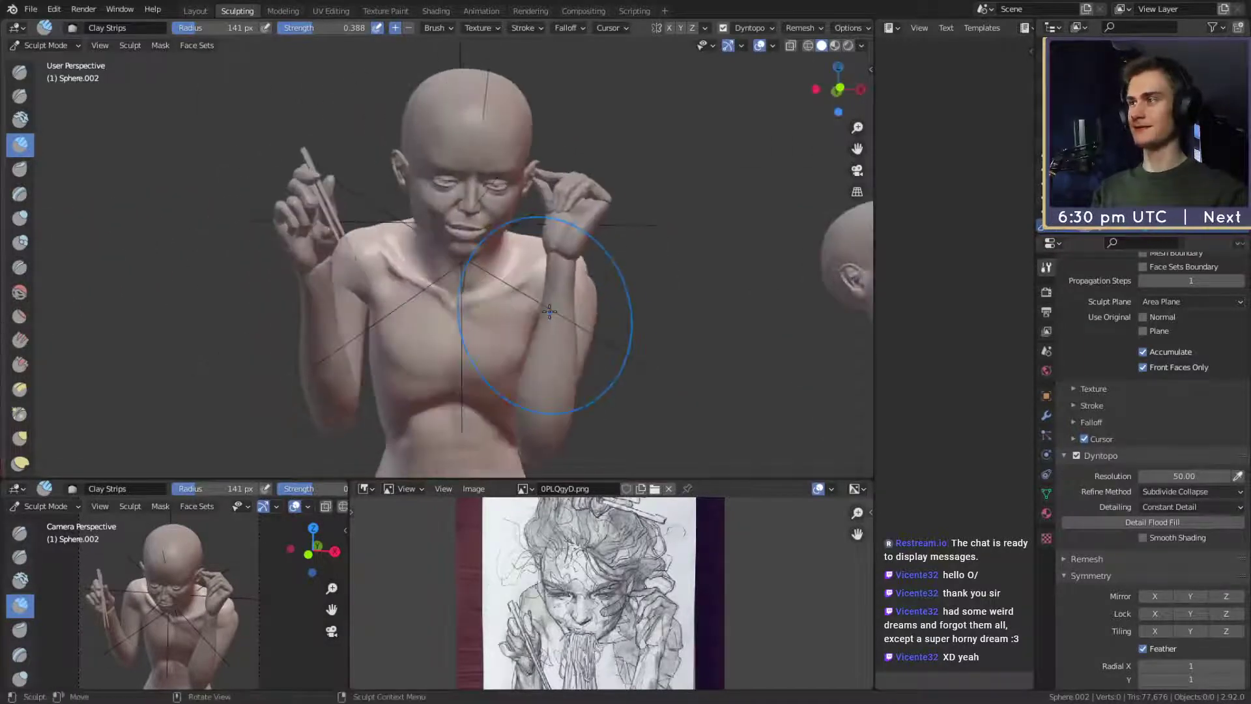
click(194, 10)
scroll(542, 261, up, 3)
mouse_move(542, 260)
middle_down()
mouse_move(444, 263)
mouse_move(498, 264)
mouse_move(448, 231)
middle_up()
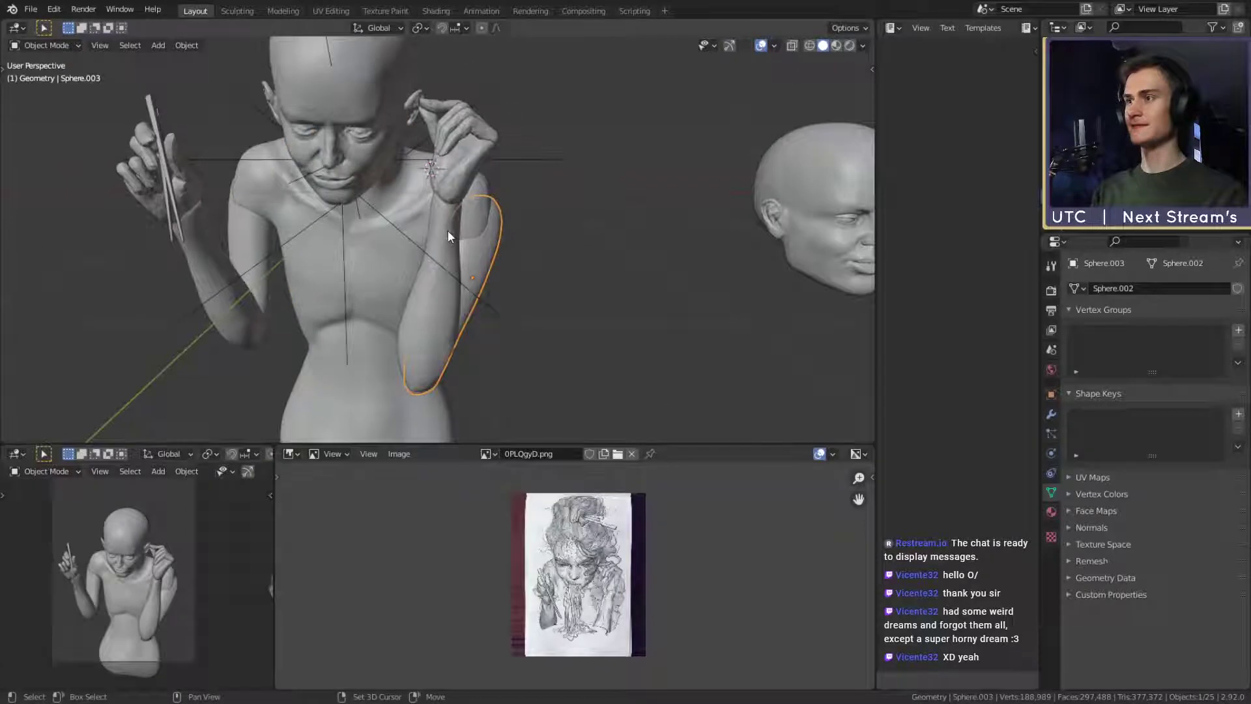
shift+click(469, 120)
shift+click(429, 119)
shift+middle_drag(473, 168, 483, 170)
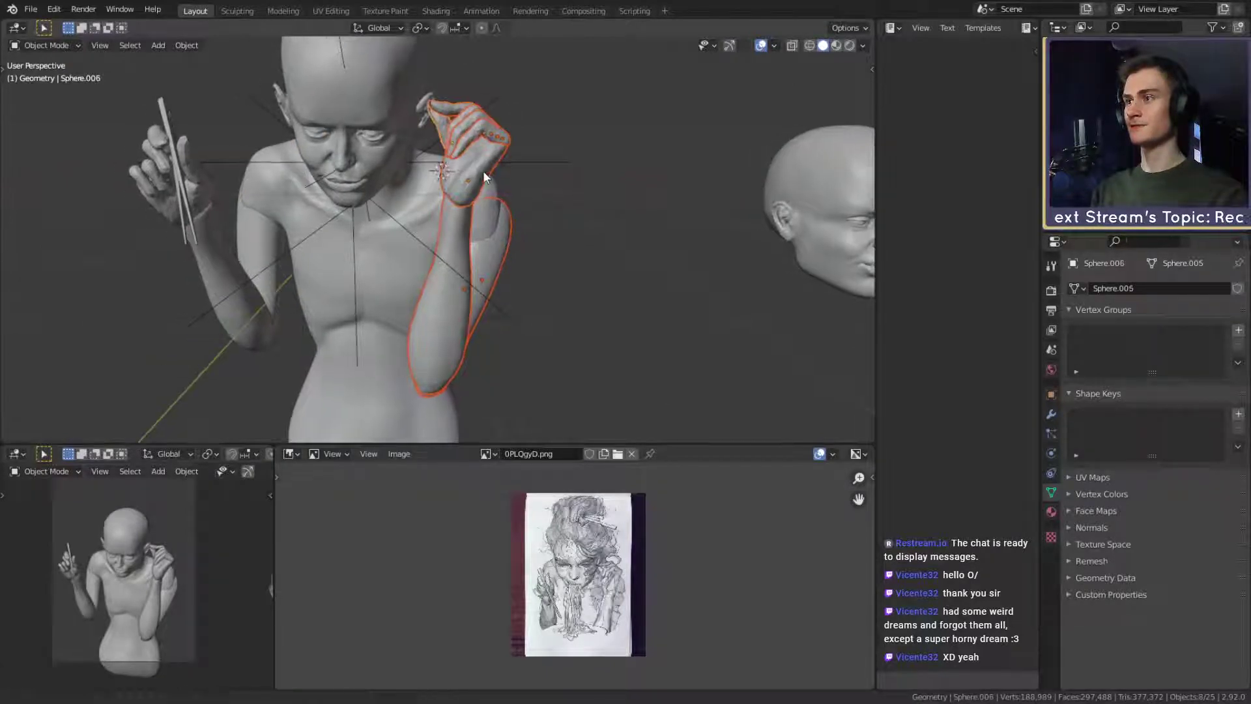
key(g)
click(609, 264)
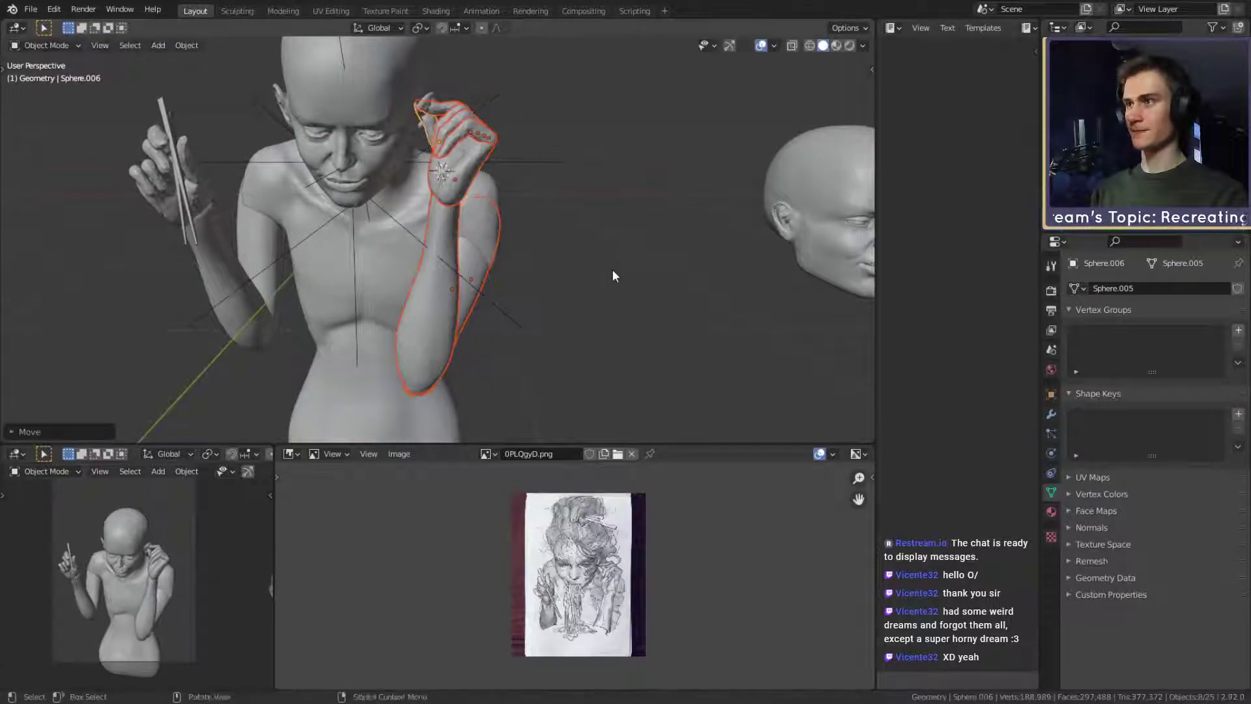
Reposition the selected ear-side arm and hand against the shoulder from a side view and adjust their overall scale.
mouse_move(612, 268)
middle_down()
mouse_move(380, 299)
mouse_move(407, 299)
mouse_move(392, 283)
mouse_move(428, 293)
mouse_move(417, 310)
mouse_move(623, 269)
middle_up()
key(g)
click(422, 269)
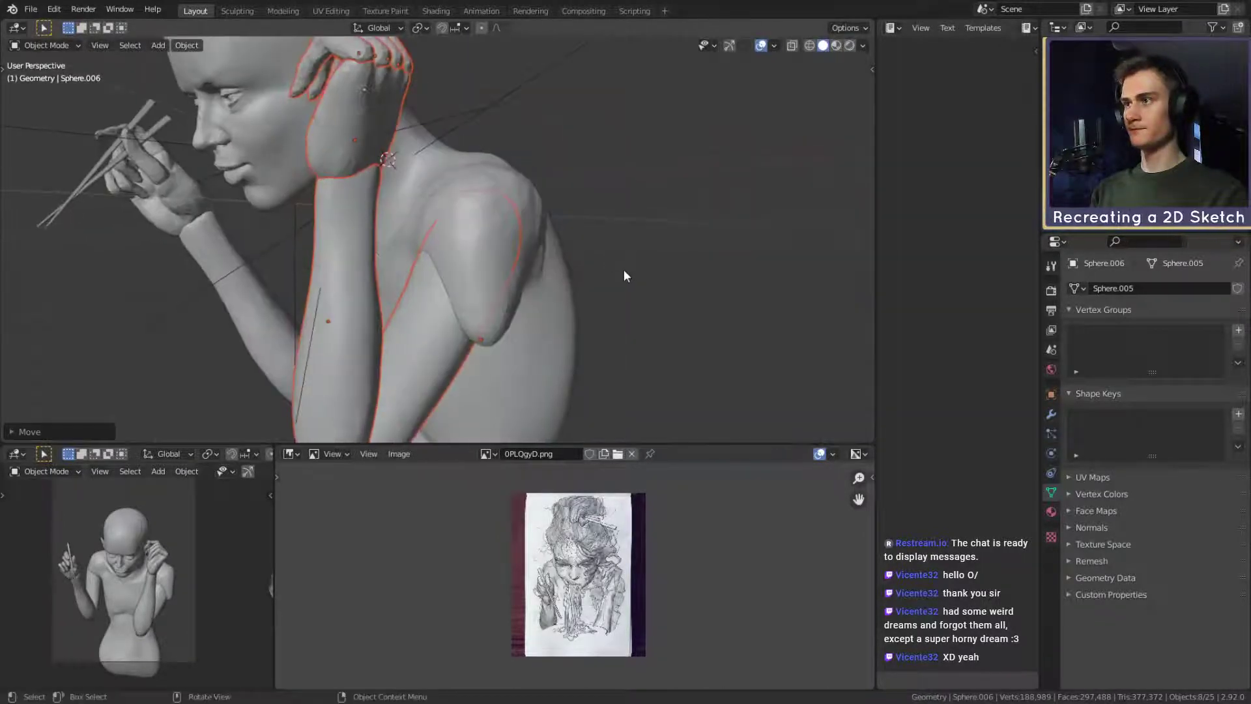
key(s)
click(604, 268)
key(g)
click(611, 272)
Rotate the ear-side arm and hand as seen from above and shift them to line up with the shoulder.
middle_drag(526, 273, 474, 376)
scroll(605, 284, down, 3)
scroll(540, 290, up, 3)
key(r)
click(576, 283)
key(r)
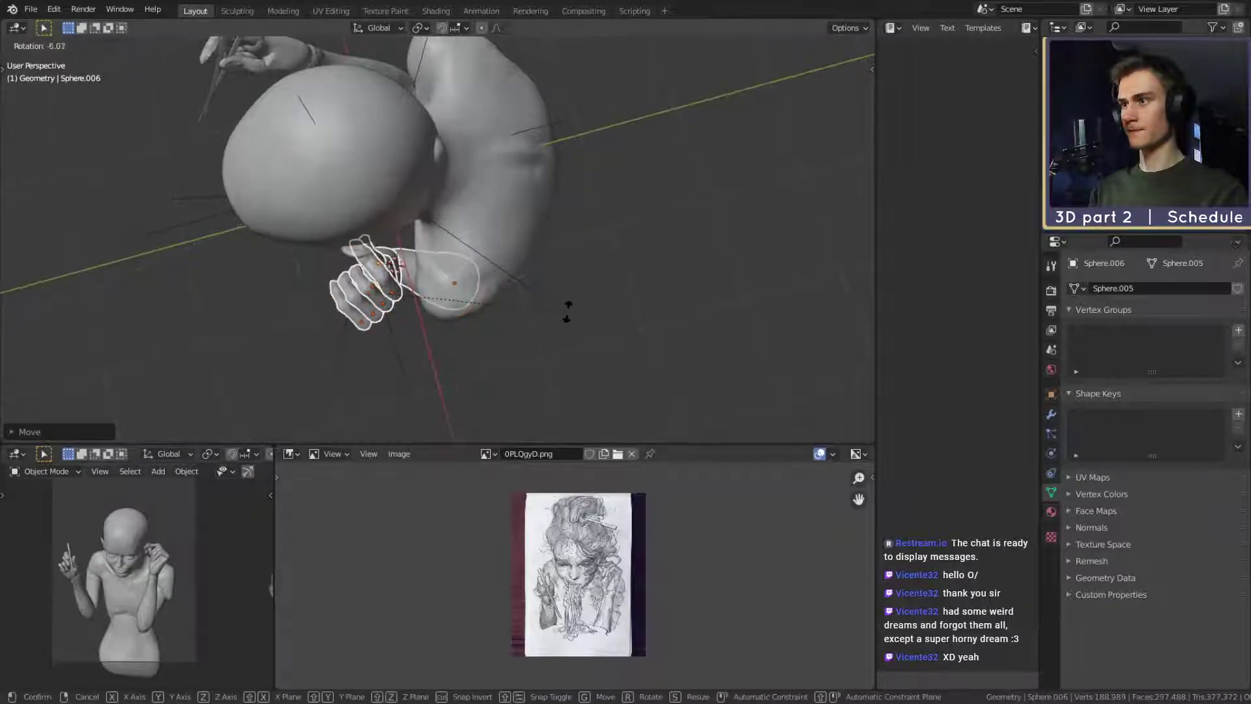
click(566, 306)
key(g)
click(564, 316)
Select the other arm with its hand and chopsticks, move it at the shoulder, and rotate it as seen from above.
middle_drag(564, 316, 435, 348)
scroll(506, 326, down, 3)
scroll(491, 332, up, 4)
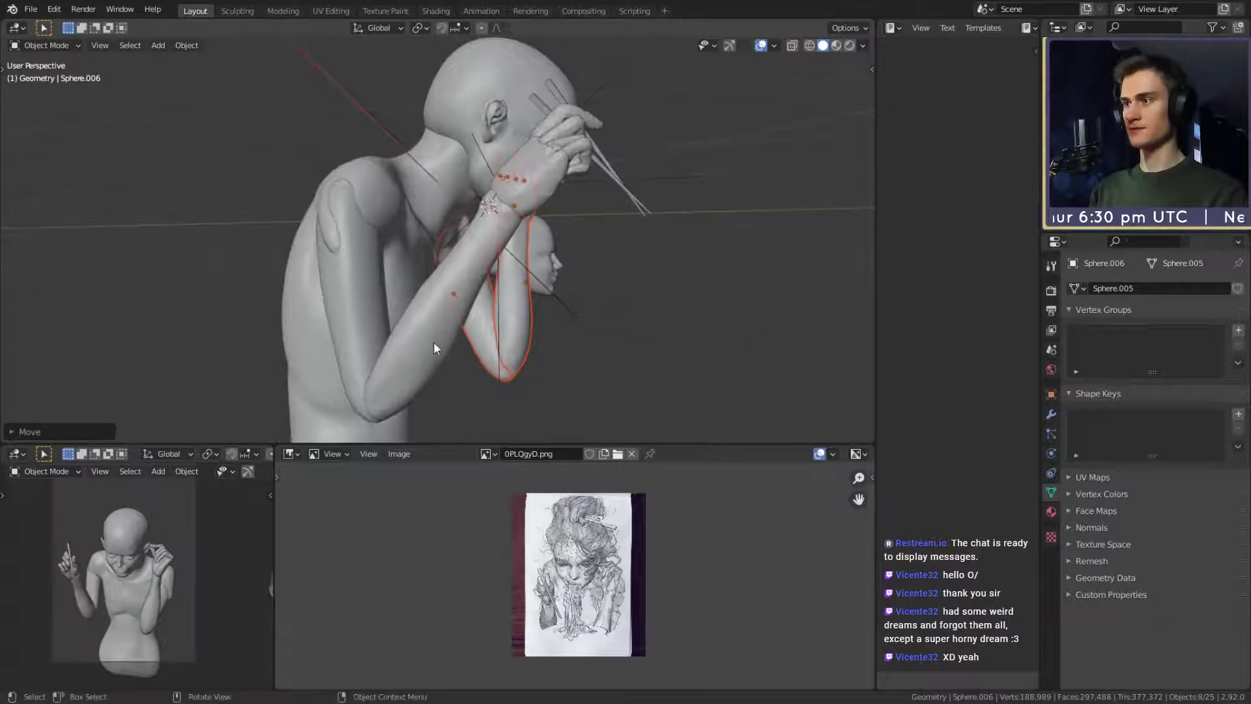
middle_drag(547, 208, 403, 274)
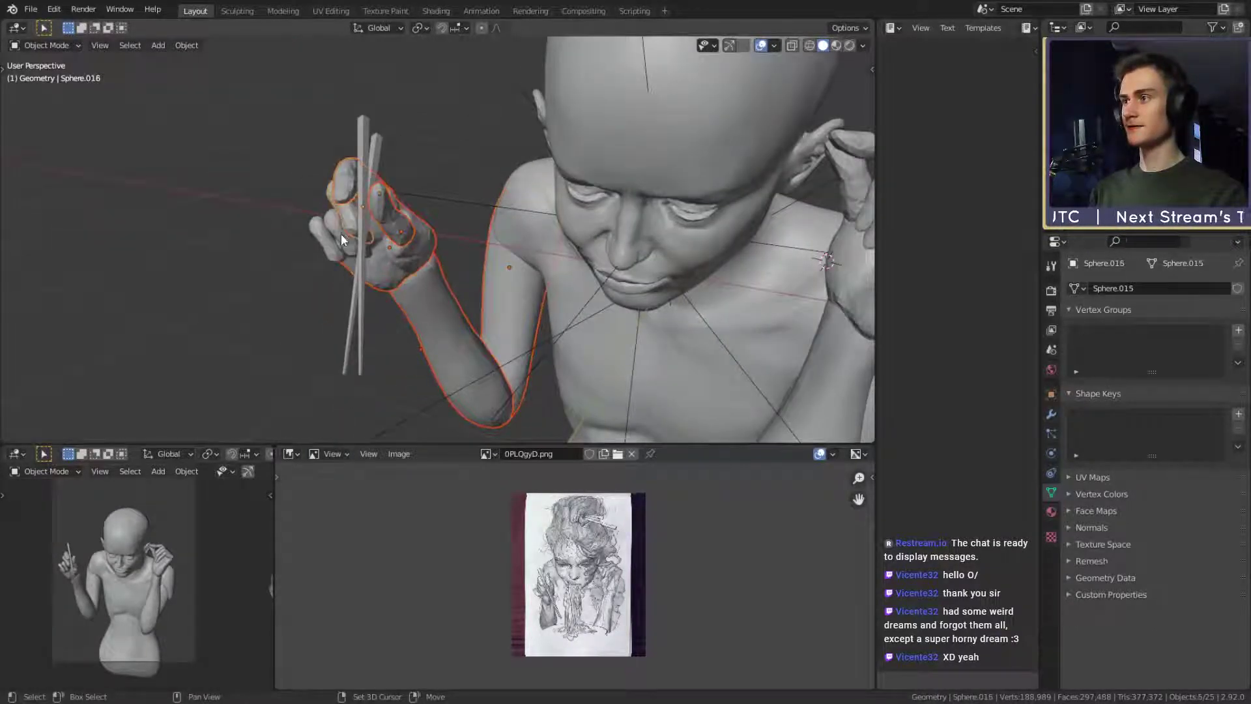
middle_drag(411, 223, 477, 307)
key(s)
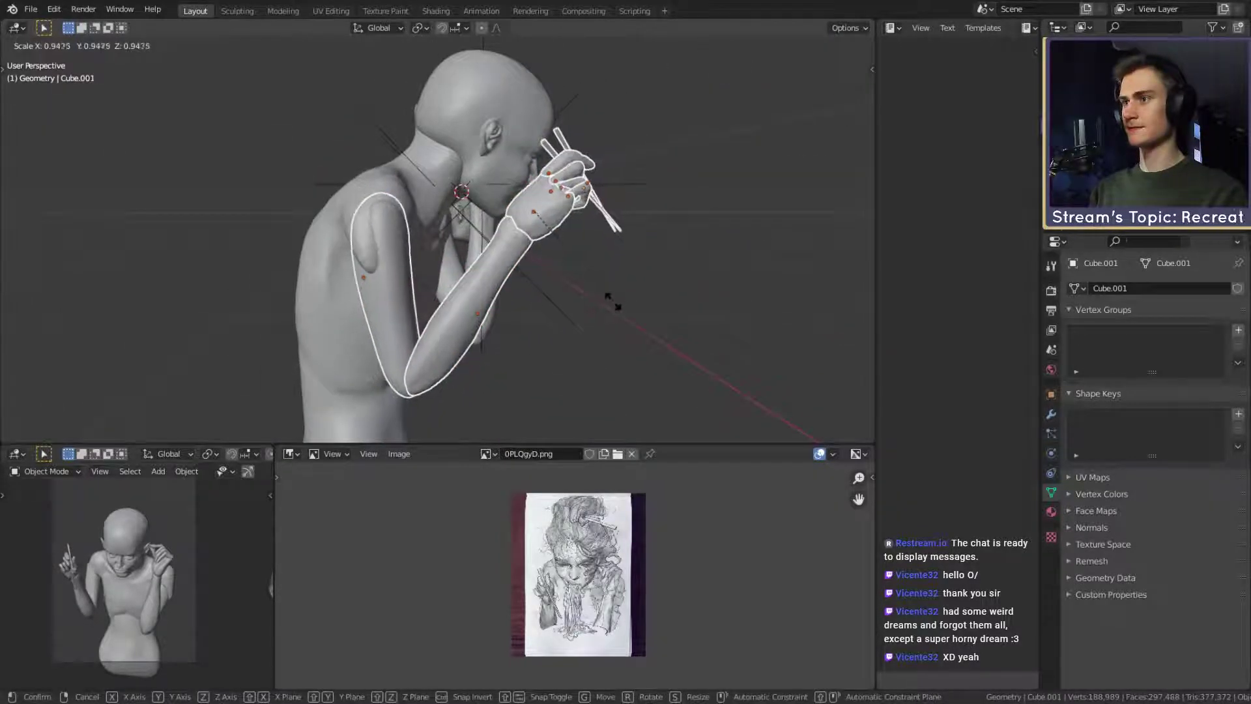
right_click(610, 299)
middle_drag(610, 301, 641, 358)
key(g)
click(524, 288)
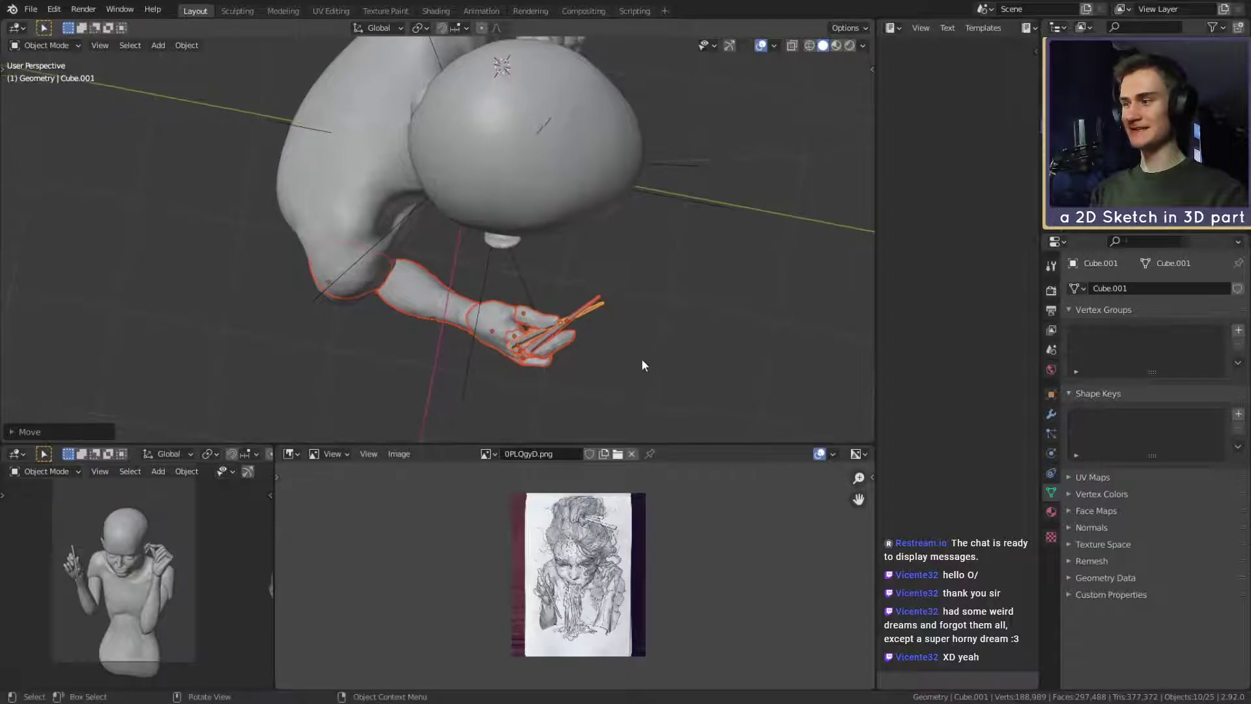
key(r)
click(663, 318)
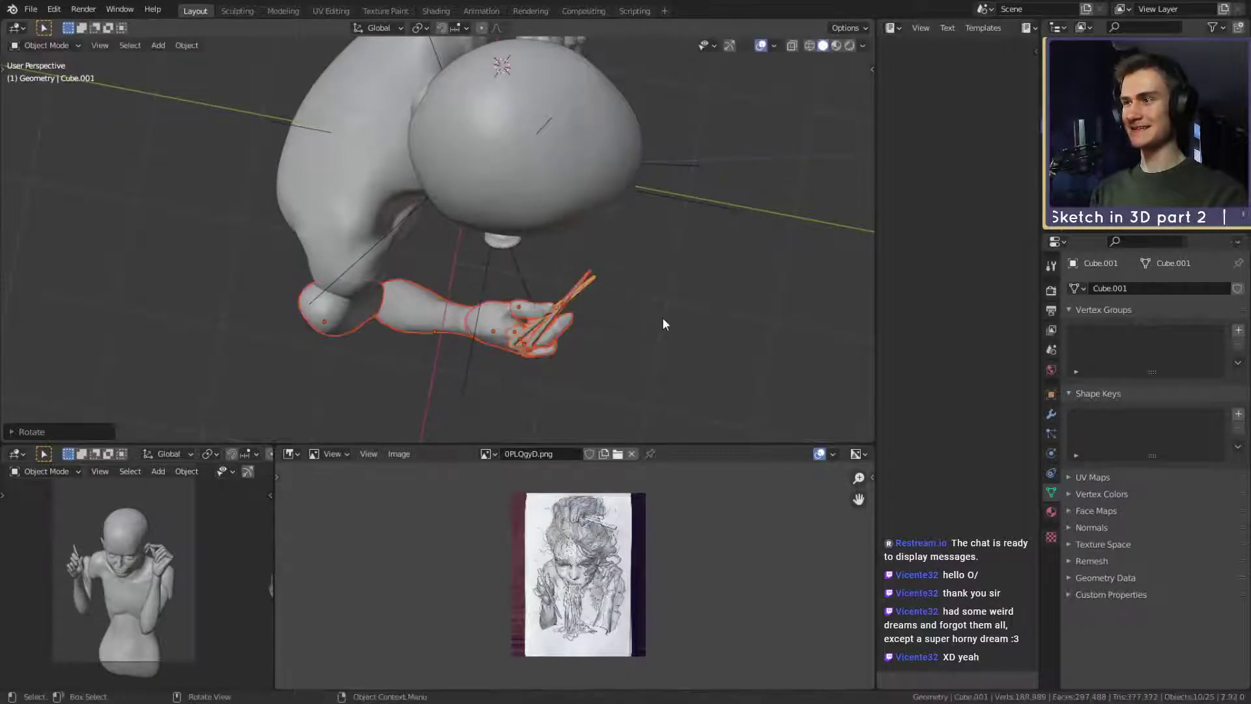
Move and rotate the selected arm, hand and chopsticks as a group inward toward the figure's face.
key(g)
click(679, 279)
mouse_move(678, 279)
middle_down()
mouse_move(591, 349)
mouse_move(514, 273)
mouse_move(486, 327)
mouse_move(558, 363)
mouse_move(580, 389)
mouse_move(635, 350)
mouse_move(663, 358)
mouse_move(507, 299)
mouse_move(513, 315)
mouse_move(545, 303)
mouse_move(532, 339)
mouse_move(552, 302)
mouse_move(553, 316)
mouse_move(657, 271)
middle_up()
key(r)
click(665, 344)
key(g)
click(661, 319)
Refine the rotation and position of the chopstick-holding arm as seen from the side and front.
key(r)
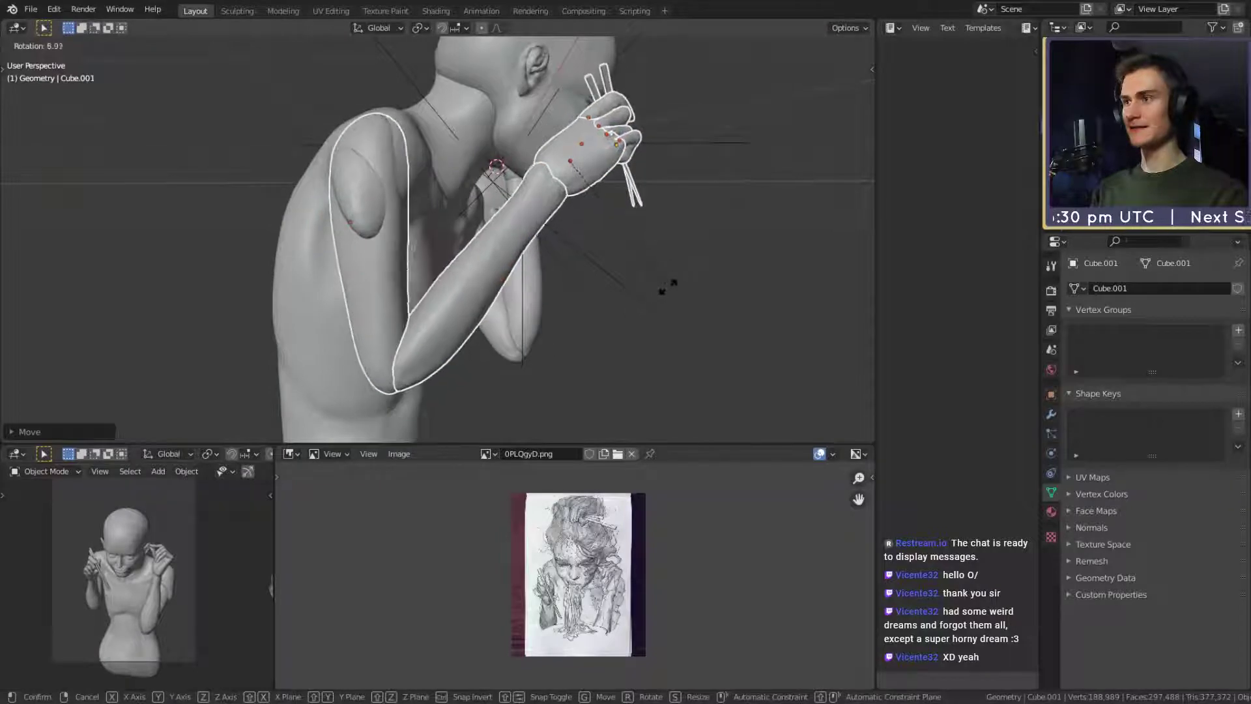
click(666, 290)
key(g)
click(662, 315)
middle_drag(665, 333, 507, 335)
key(g)
click(589, 296)
Save the scene with the reposed chopstick arm.
scroll(480, 362, up, 2)
scroll(449, 366, down, 3)
scroll(457, 366, up, 3)
scroll(458, 361, up, 2)
scroll(456, 353, up, 3)
click(30, 9)
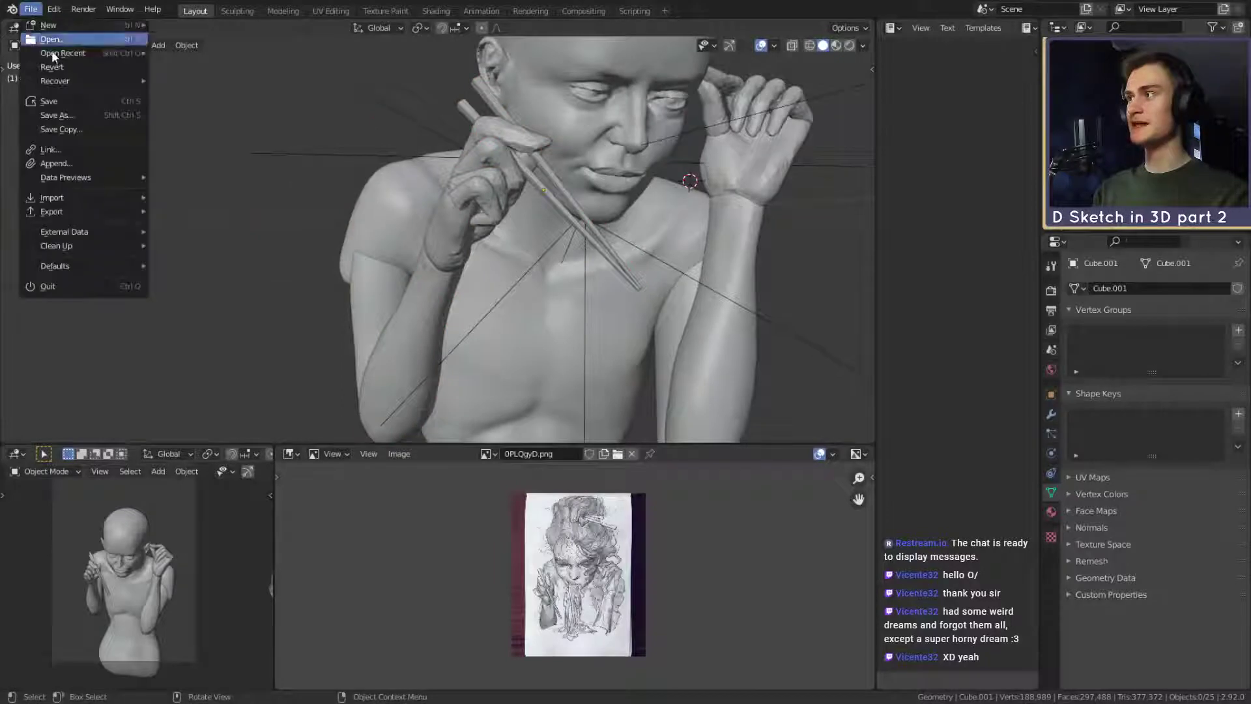
click(46, 104)
Select the figure's torso mesh and switch to the Sculpting workspace.
scroll(460, 292, down, 5)
middle_drag(460, 293, 618, 316)
scroll(619, 317, up, 3)
scroll(521, 312, up, 2)
middle_drag(521, 313, 459, 258)
click(457, 251)
scroll(565, 310, down, 5)
scroll(529, 302, up, 4)
middle_drag(565, 310, 474, 315)
scroll(459, 342, up, 3)
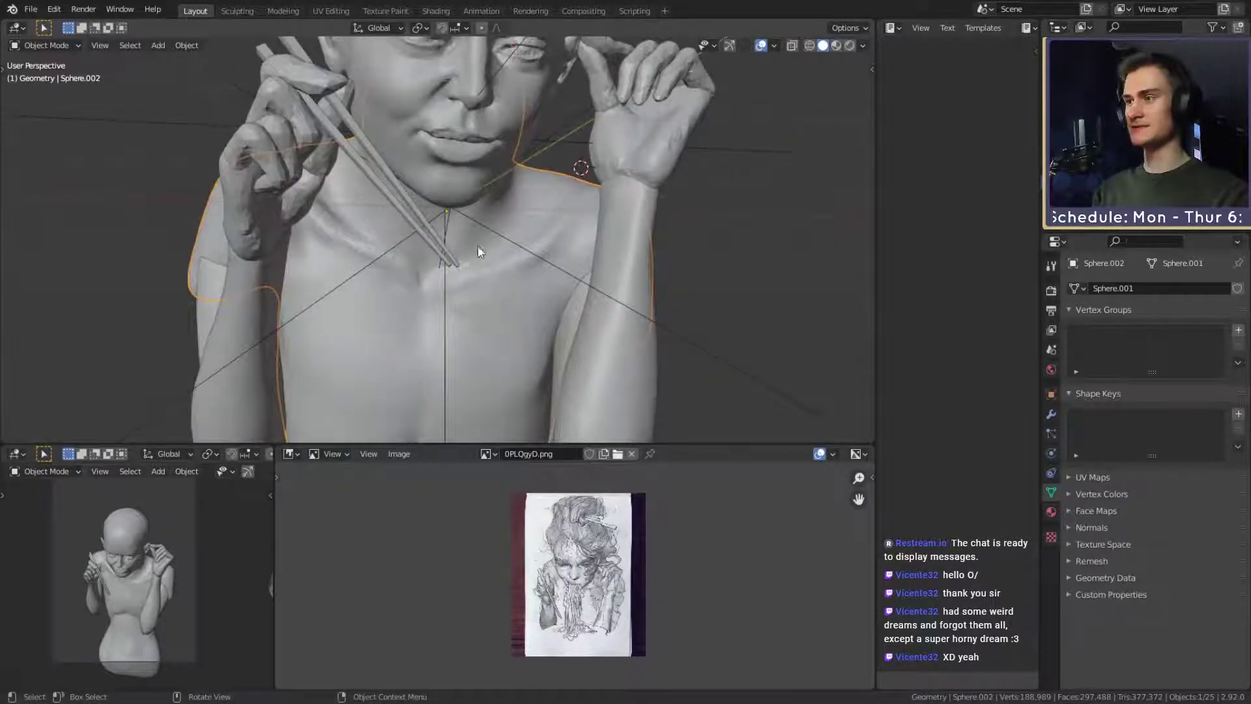
click(237, 11)
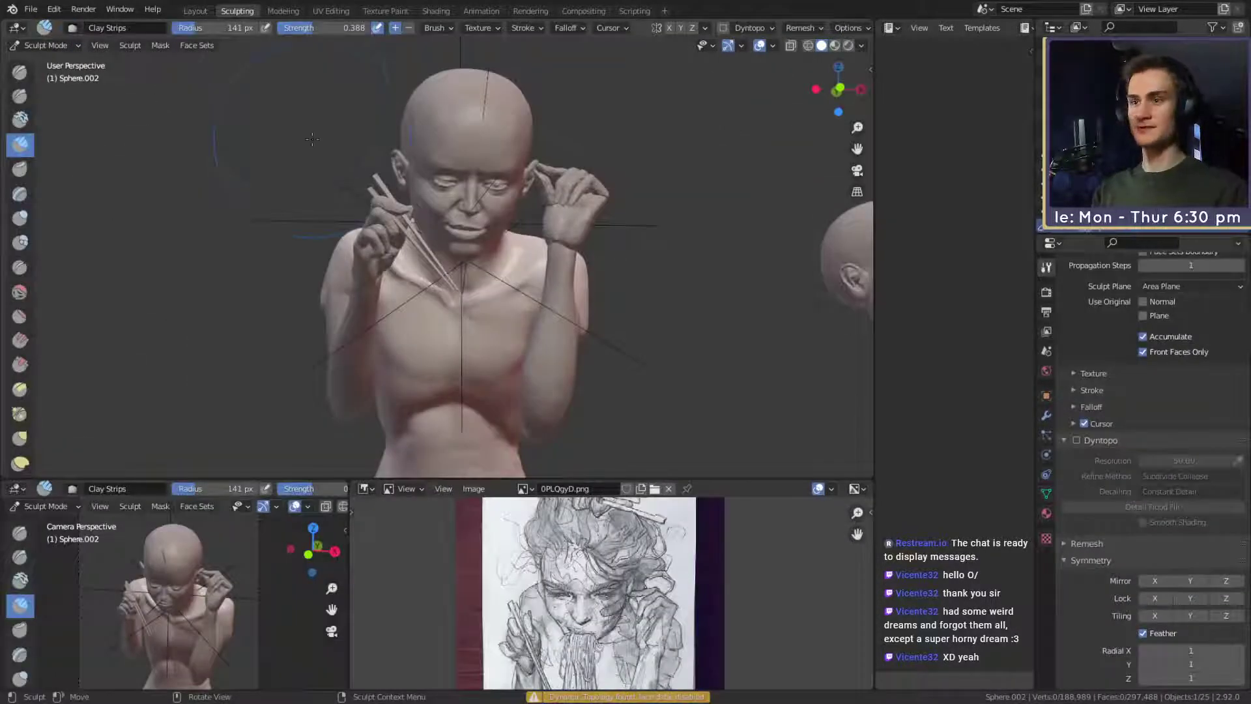
Build up the collarbones with Clay Strips and adjust the base of the neck with an enlarged Grab brush.
ctrl+middle_drag(687, 350, 449, 233)
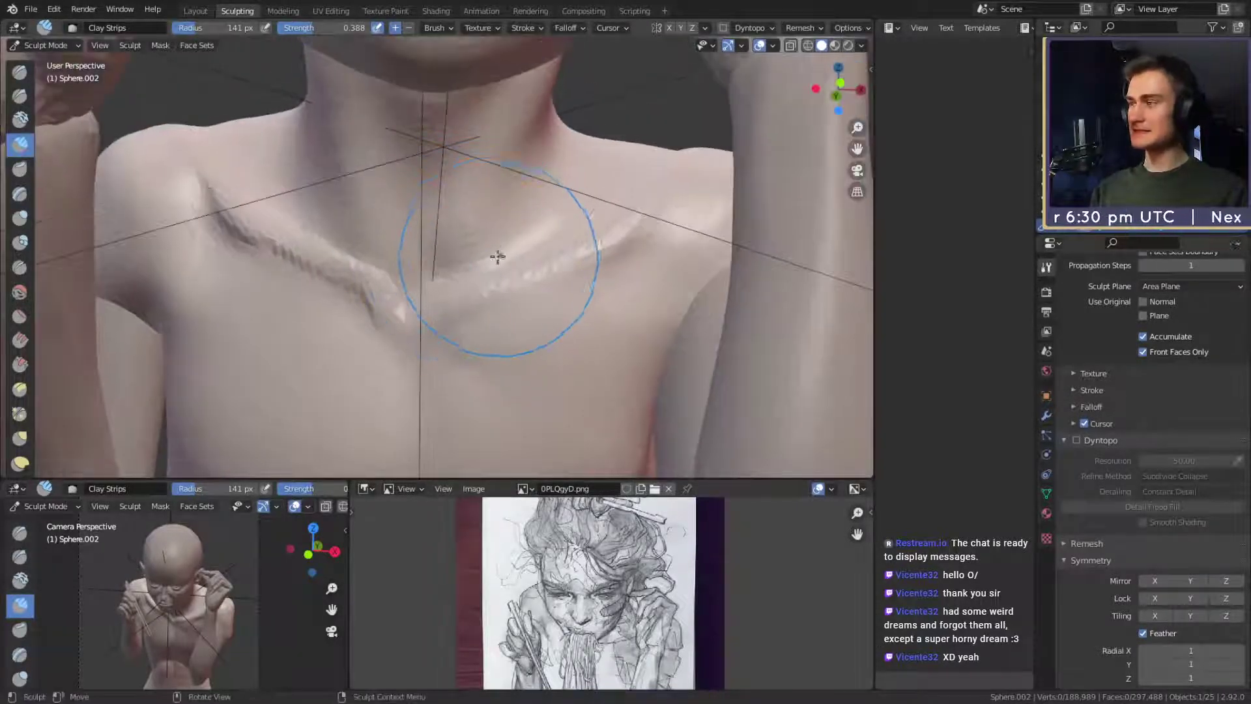
key(g)
mouse_move(497, 287)
middle_down()
mouse_move(455, 288)
mouse_move(486, 279)
mouse_move(469, 273)
middle_up()
key(f)
click(475, 293)
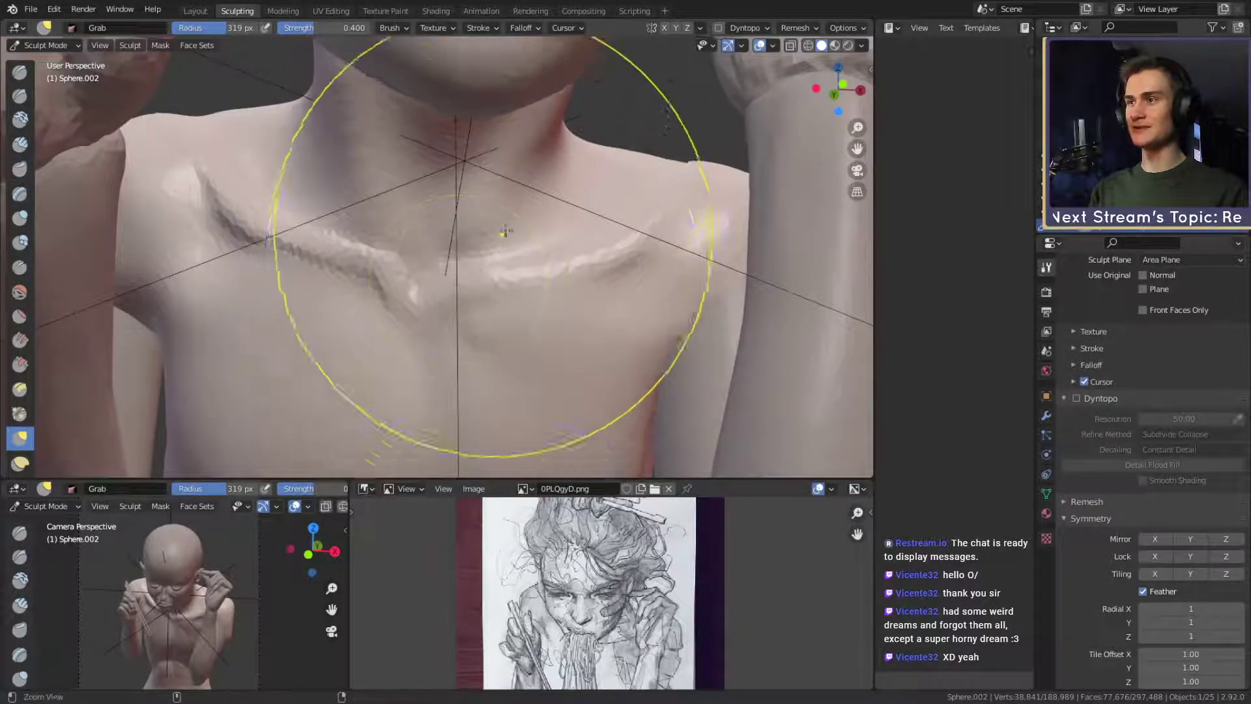
mouse_move(505, 231)
middle_down()
mouse_move(511, 274)
mouse_move(467, 262)
mouse_move(436, 282)
mouse_move(456, 267)
mouse_move(482, 274)
middle_up()
Sculpt the neck tendons running down to the collarbones using a smaller Crease brush.
key(shift+c)
key(f)
click(347, 282)
key(f)
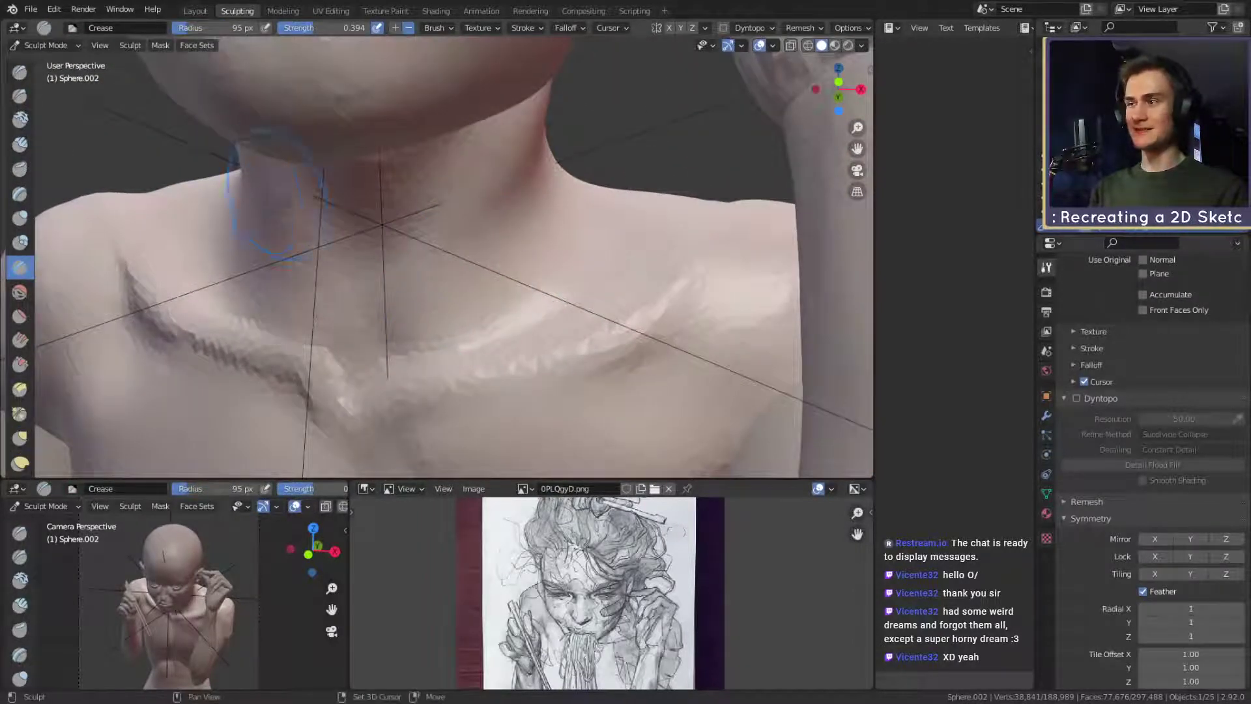
middle_drag(277, 196, 480, 284)
click(432, 299)
middle_drag(500, 228, 522, 253)
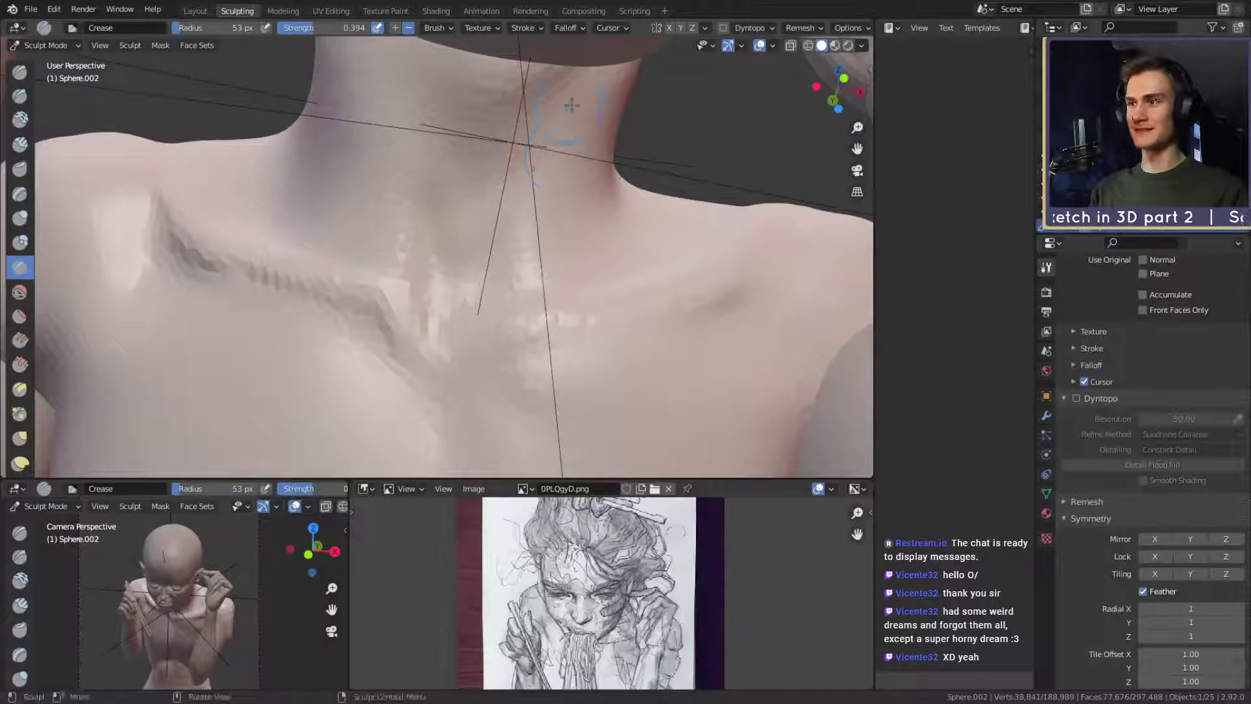
middle_drag(572, 105, 436, 329)
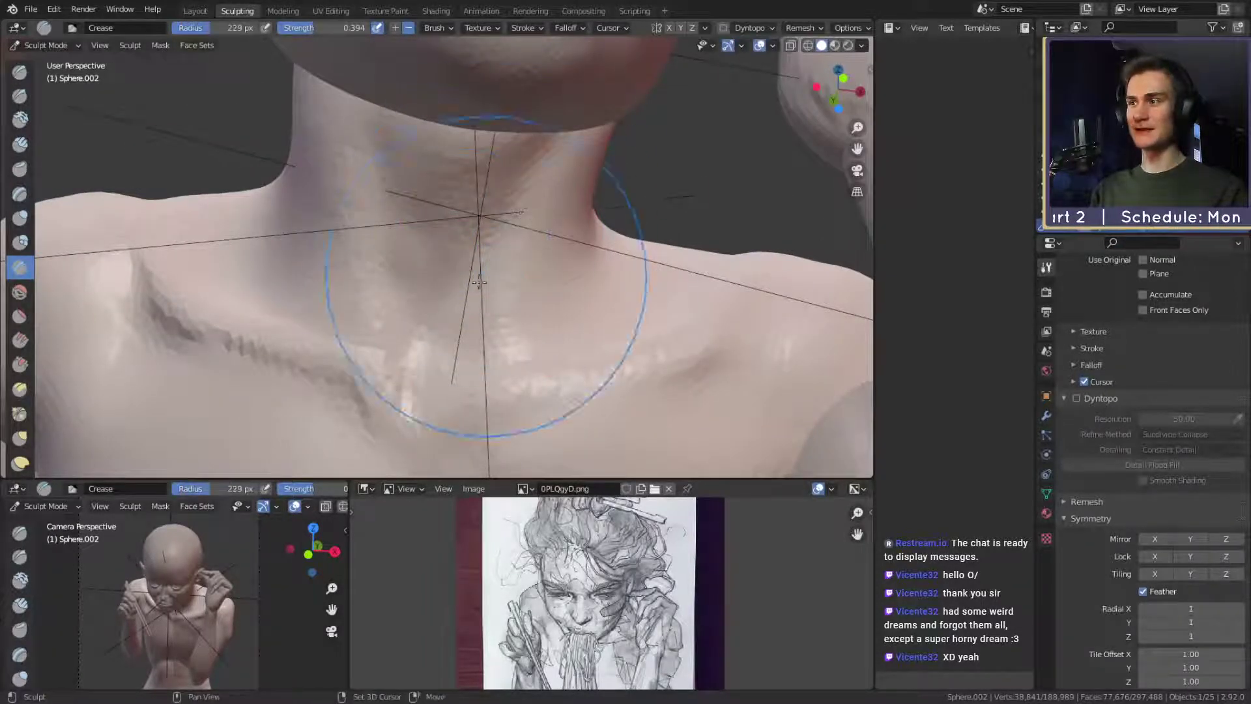
Reshape the front and sides of the neck with a large Grab brush.
scroll(469, 259, down, 6)
mouse_move(531, 267)
middle_down()
mouse_move(586, 282)
mouse_move(500, 223)
mouse_move(529, 211)
mouse_move(531, 233)
middle_up()
scroll(500, 223, up, 3)
key(g)
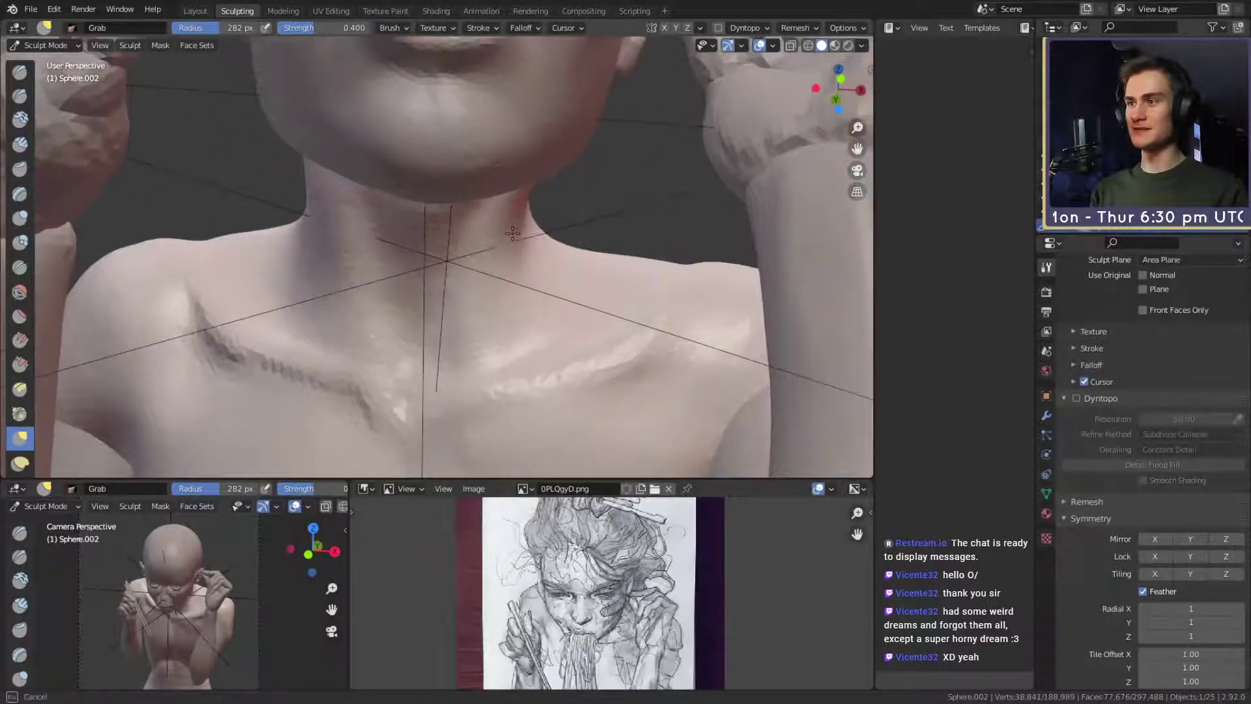
shift+middle_drag(490, 161, 482, 222)
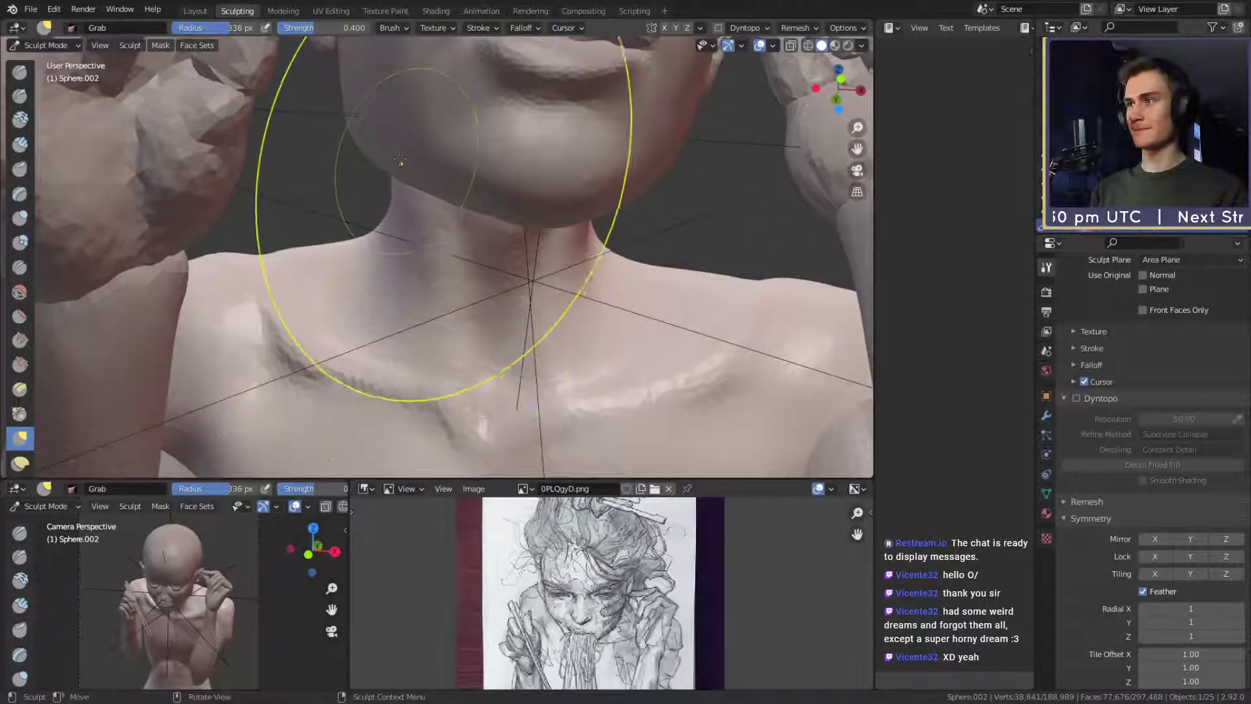
ctrl+middle_drag(400, 160, 768, 286)
Adjust the back of the neck and its transition into the shoulders with the Grab brush.
ctrl+middle_drag(630, 330, 419, 170)
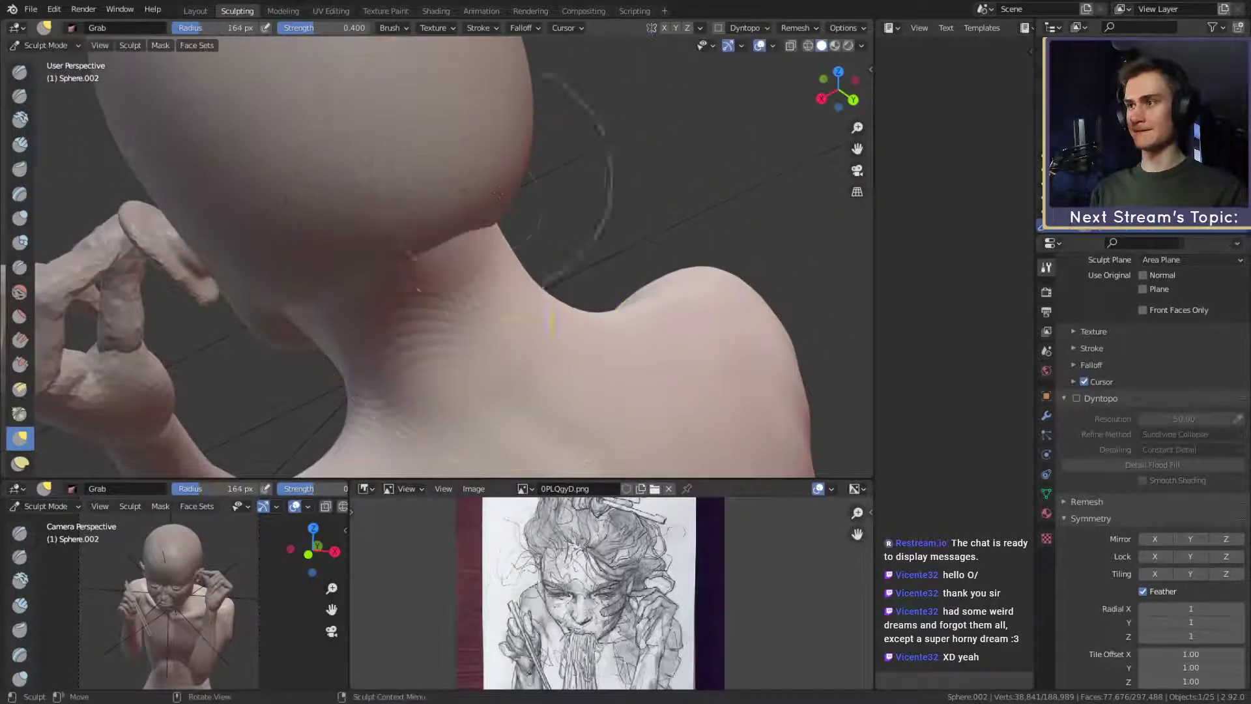
middle_drag(499, 193, 567, 264)
mouse_move(466, 333)
ctrl+middle_down()
mouse_move(482, 293)
mouse_move(519, 307)
mouse_move(449, 303)
mouse_move(444, 333)
ctrl+middle_up()
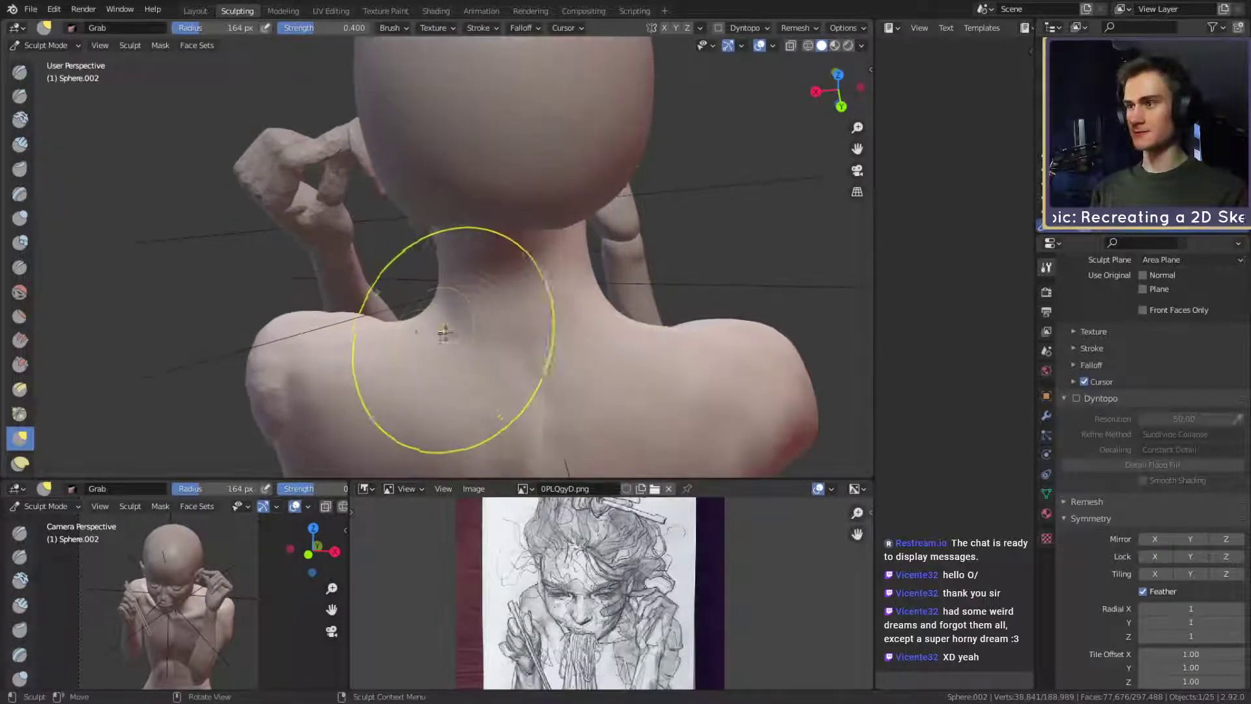
middle_drag(522, 304, 530, 253)
key(f)
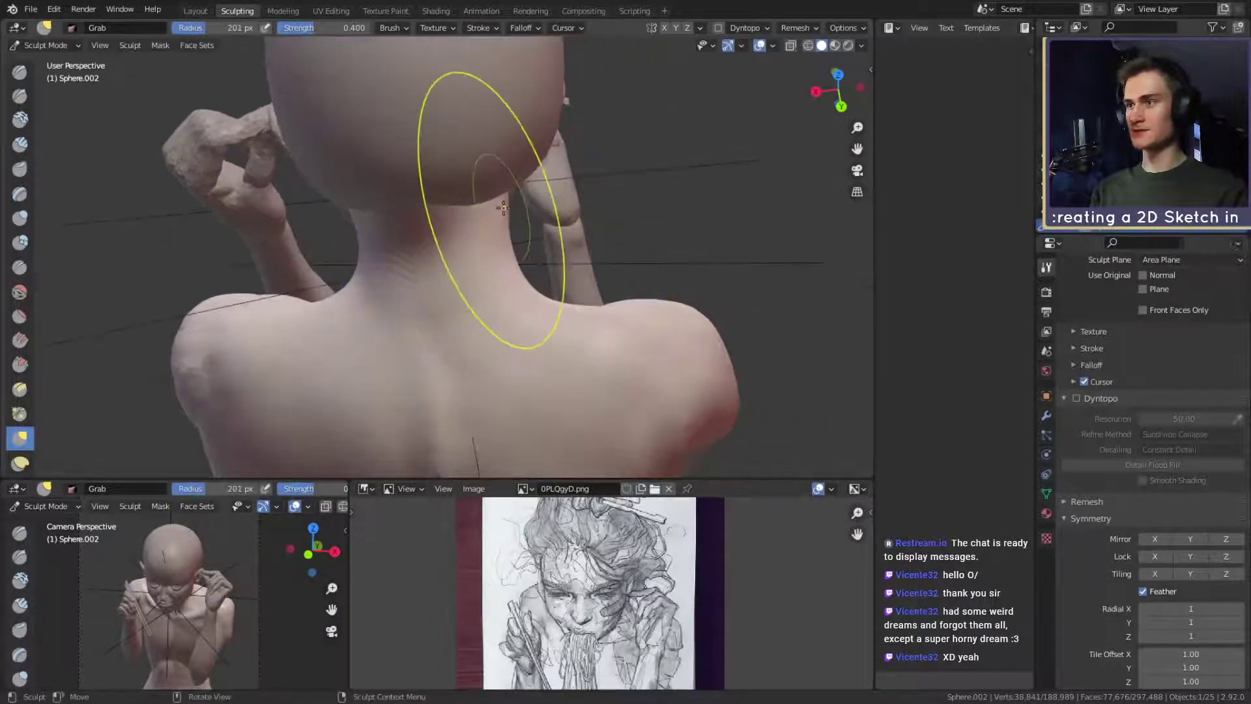
alt+drag(411, 265, 554, 329)
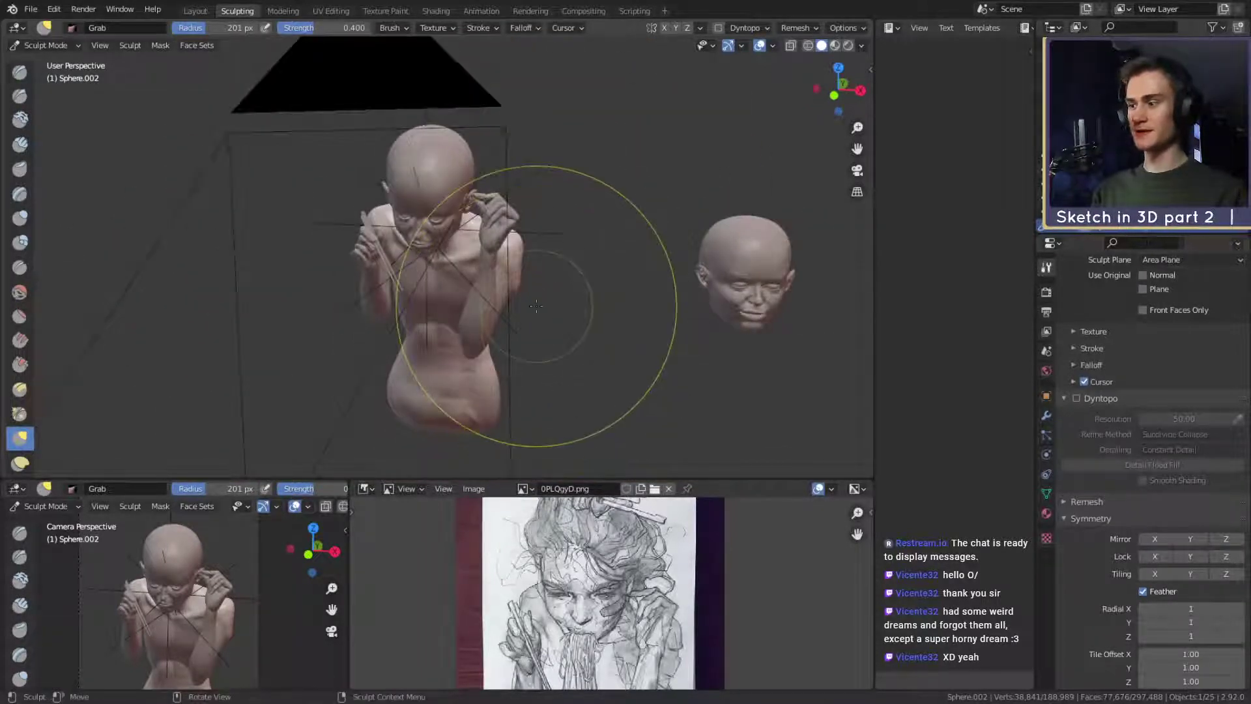
Save the file with the sculpted neck and collarbones.
click(28, 7)
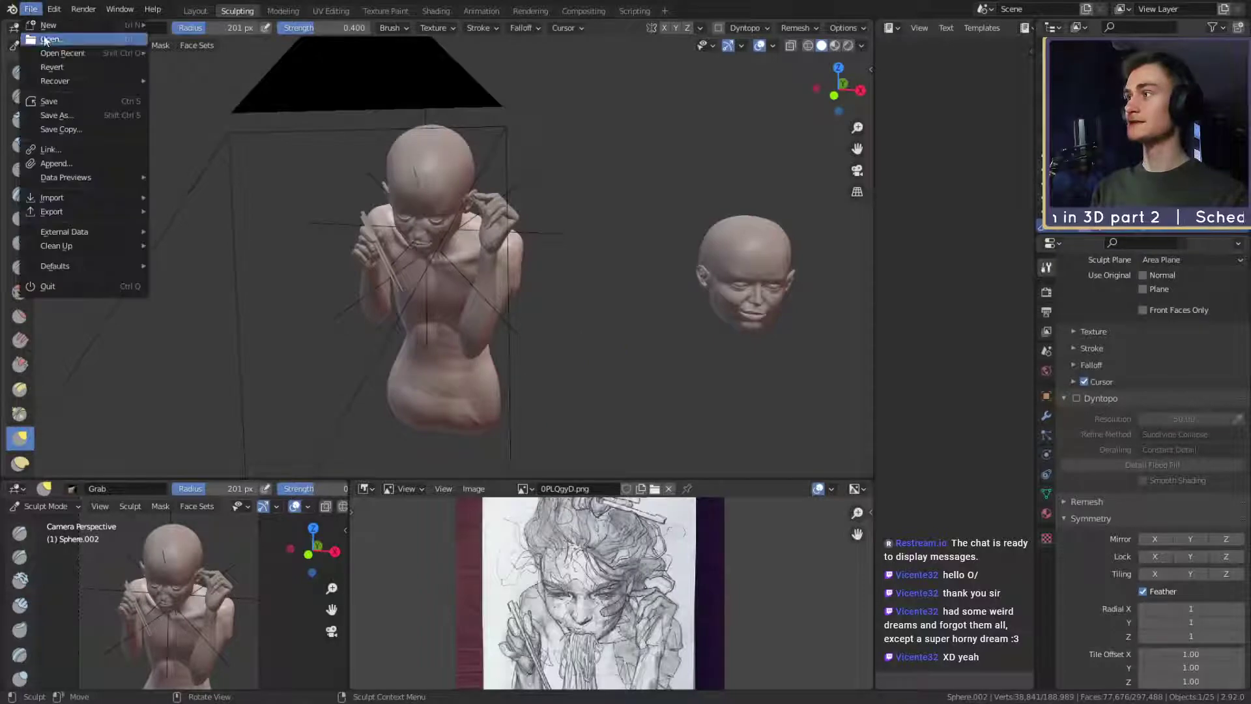
click(51, 102)
scroll(516, 335, down, 4)
middle_drag(517, 335, 498, 370)
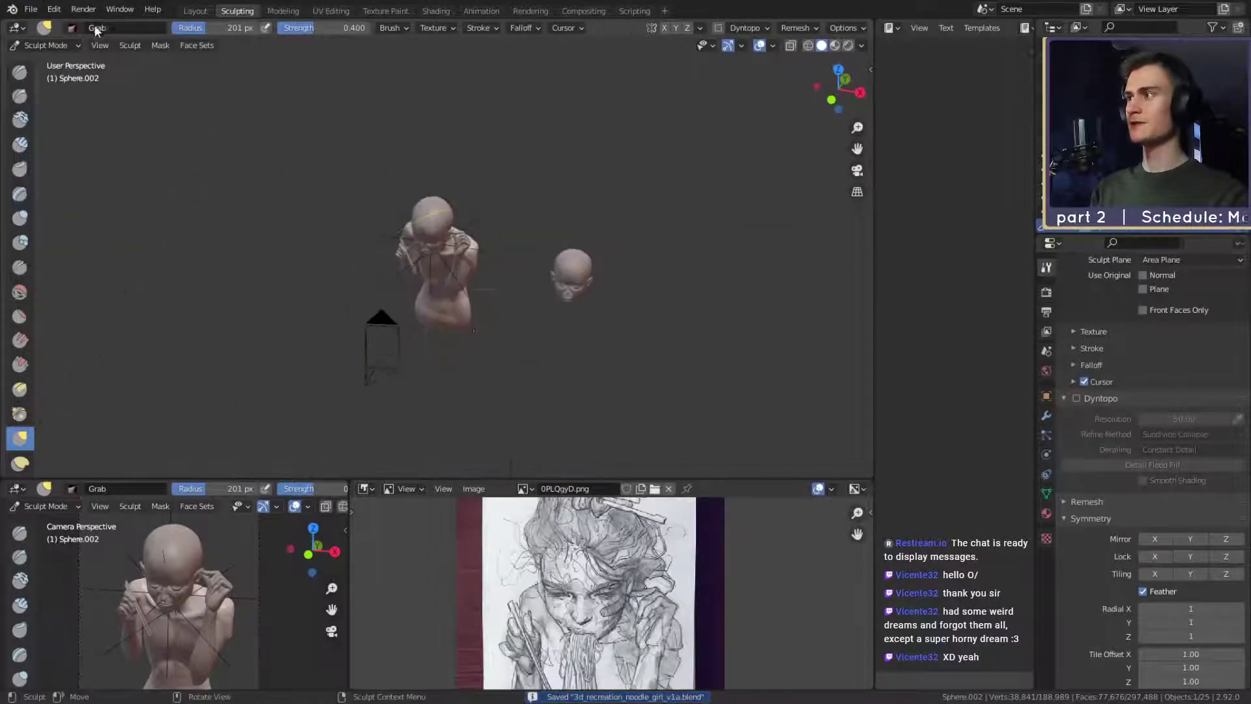
Return the torso to Object Mode and switch back to the Layout workspace.
click(46, 45)
click(50, 54)
scroll(391, 325, up, 3)
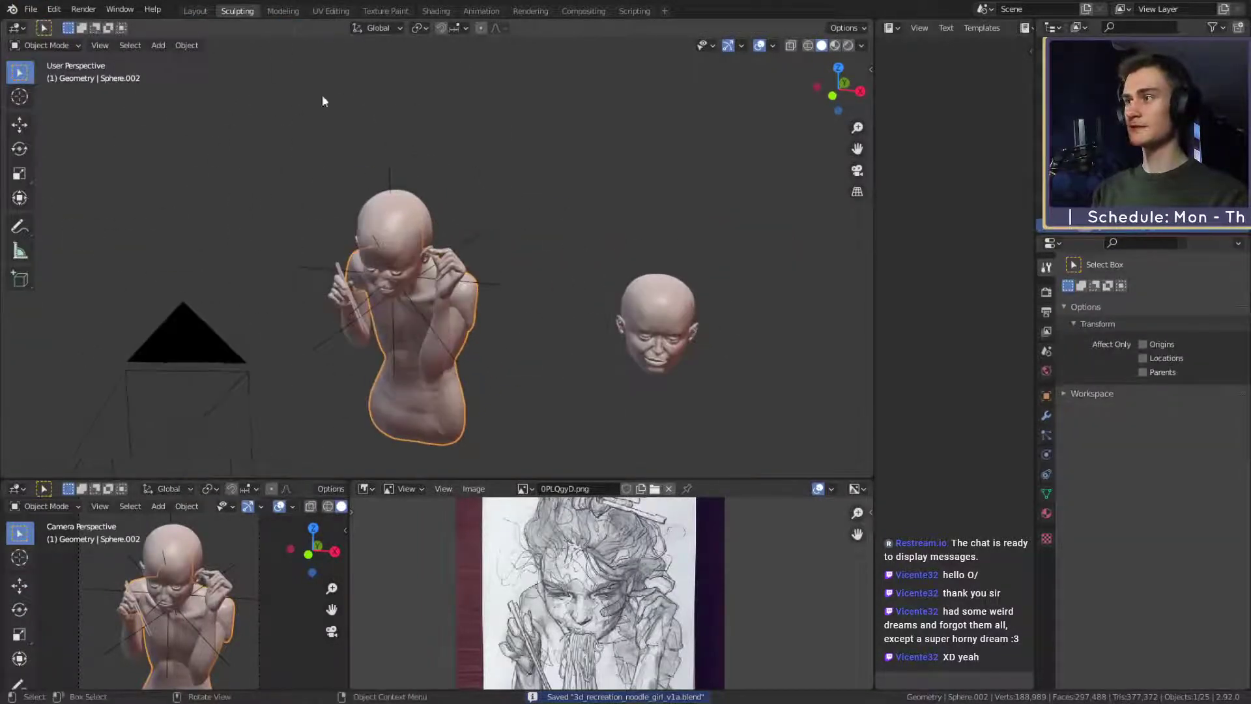
click(195, 11)
scroll(714, 305, down, 7)
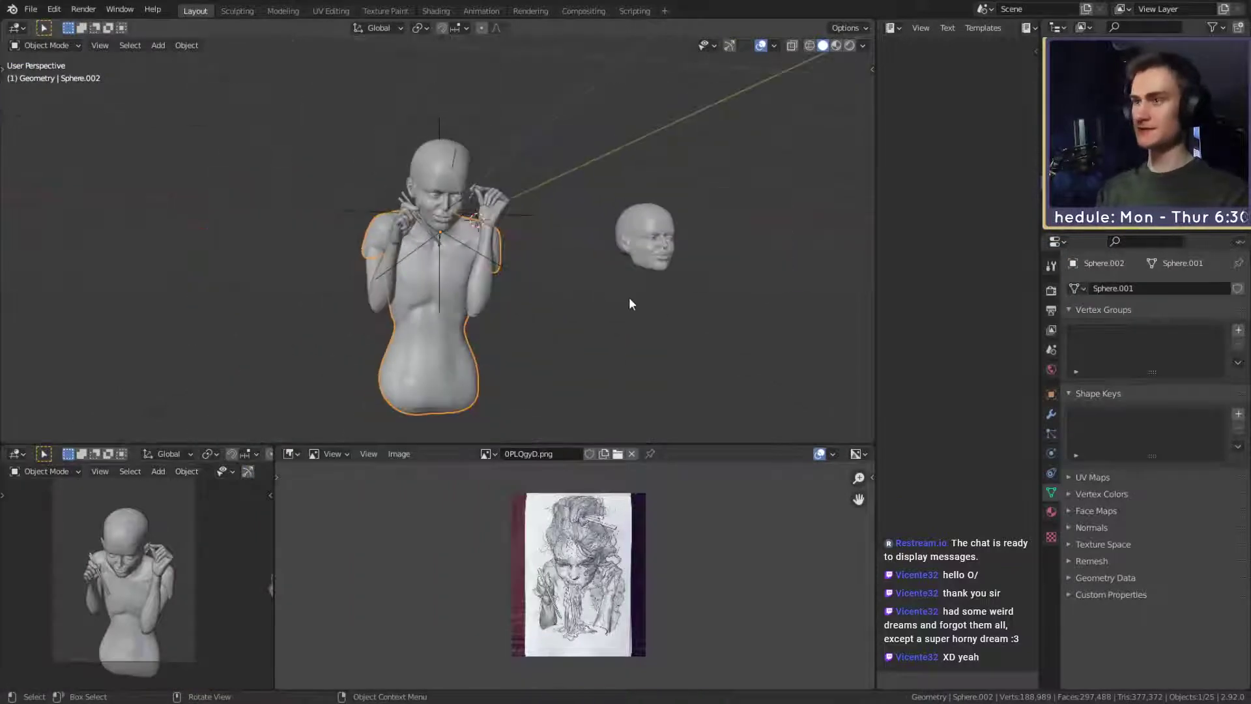
Select the eyes of the separate reference head and duplicate them in place.
click(628, 297)
middle_drag(628, 297, 488, 313)
scroll(503, 349, up, 4)
scroll(665, 330, down, 4)
scroll(488, 313, up, 3)
click(485, 304)
scroll(485, 302, down, 6)
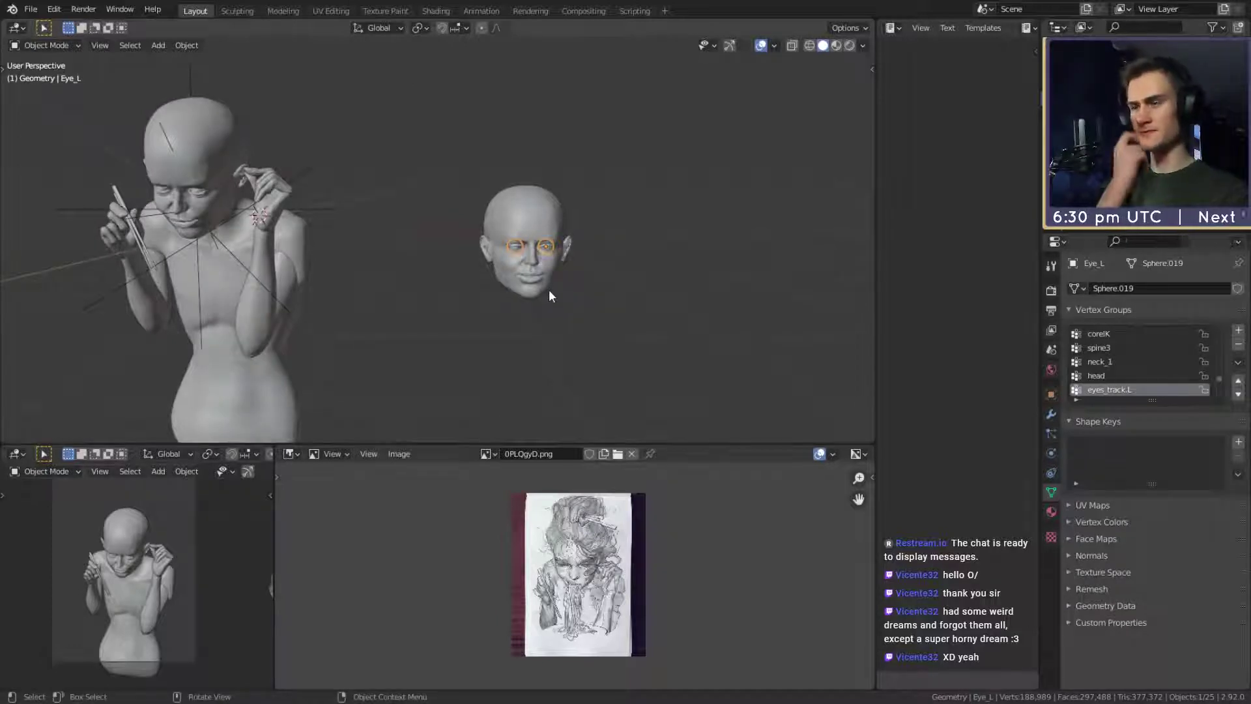
key(shift+d)
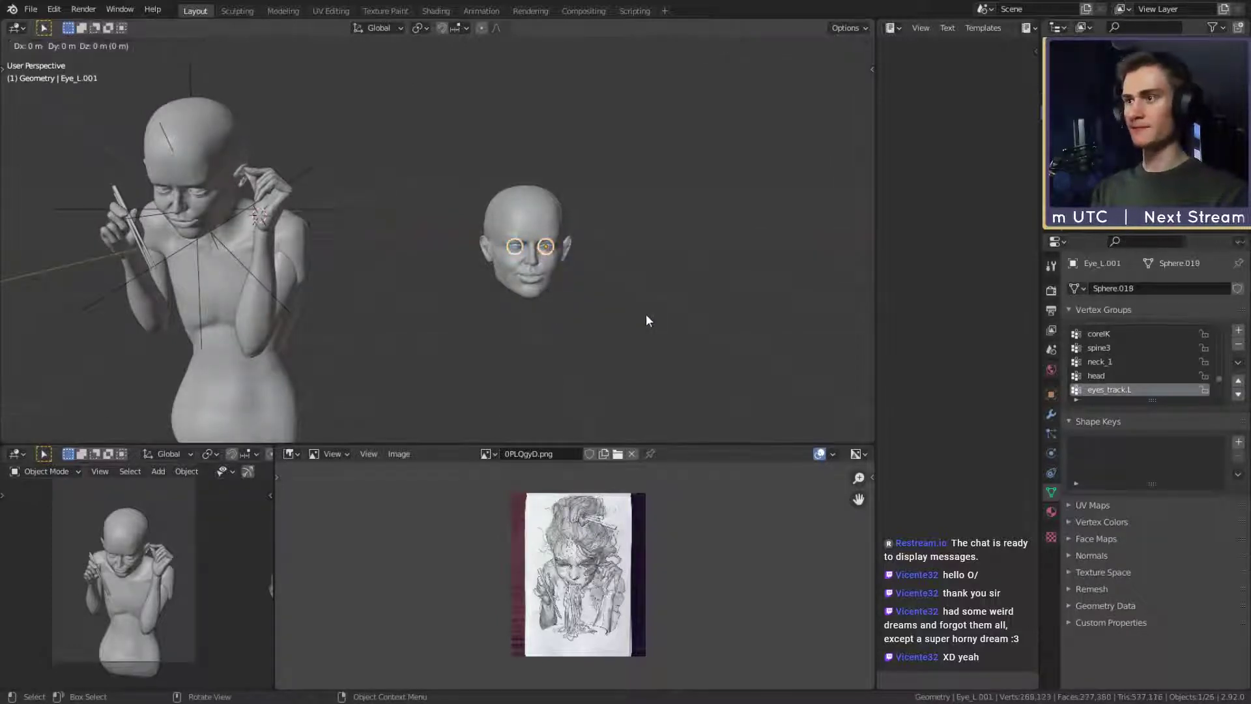
right_click(646, 314)
Apply the Subdivision and Mirror modifiers on the duplicated eyes.
click(1051, 414)
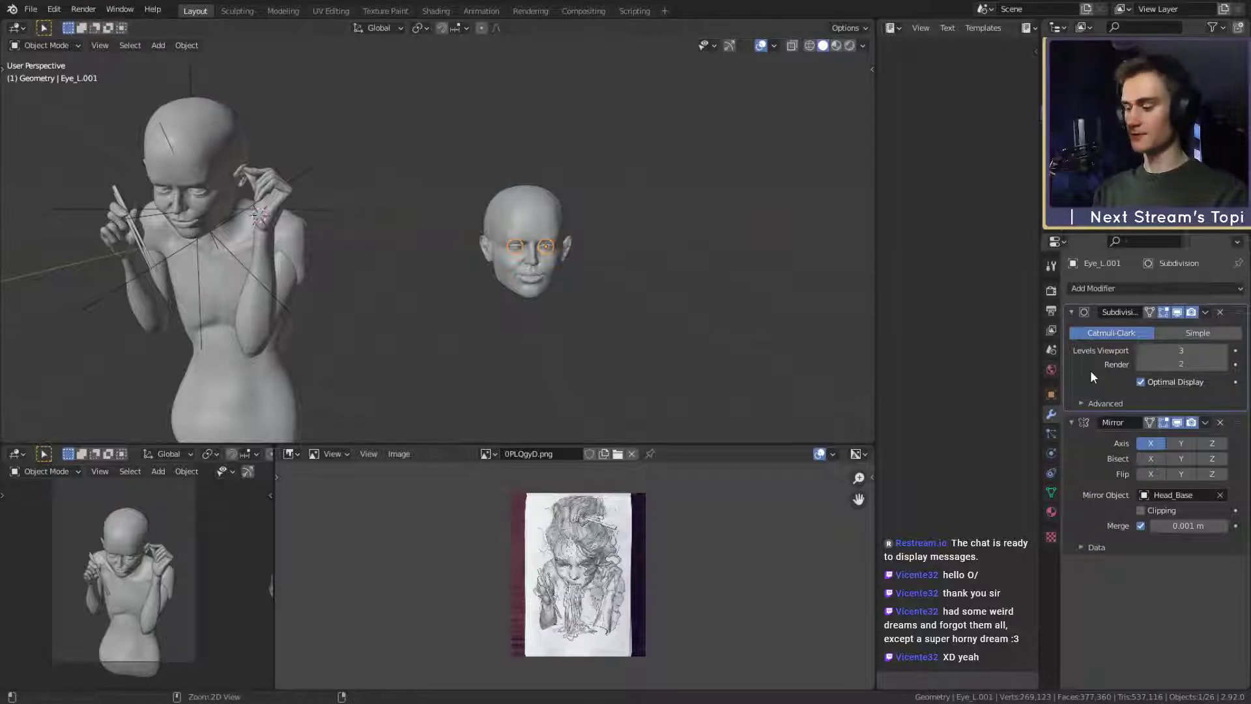
key(ctrl+a)
key(ctrl+a)
Move the duplicated eyes from the separate head onto the figure's face.
key(g)
click(426, 264)
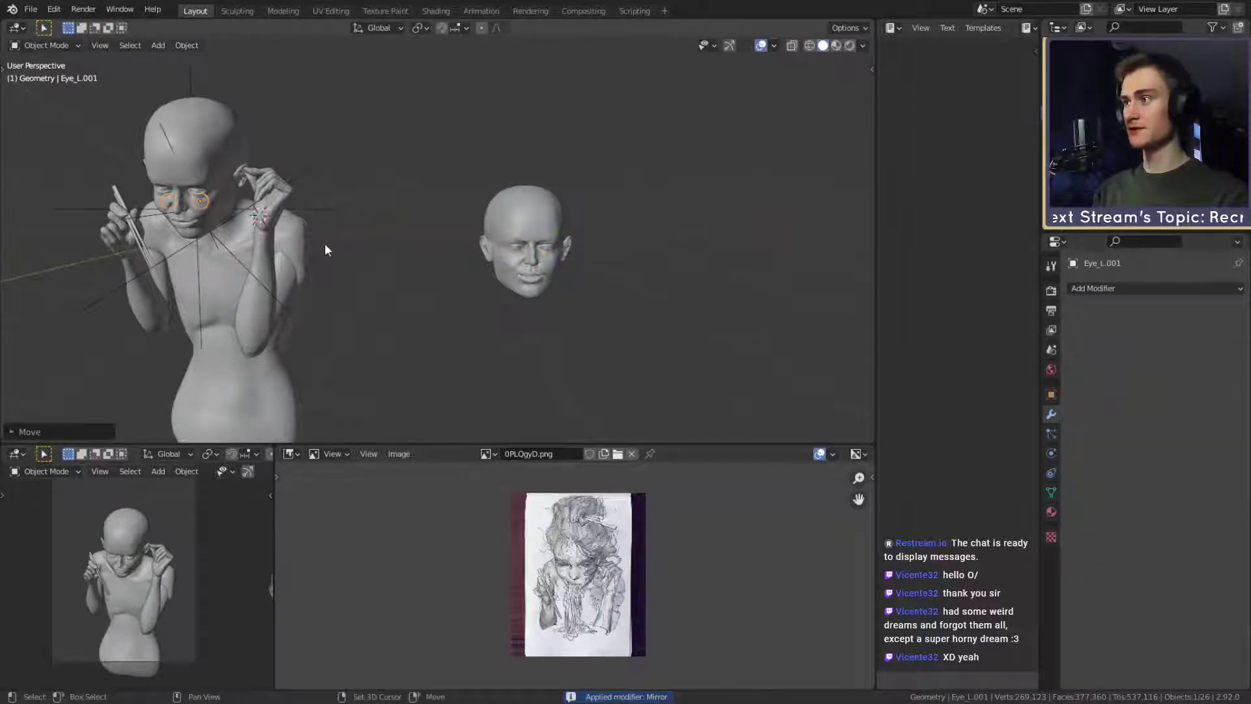
shift+middle_drag(324, 244, 511, 271)
middle_drag(512, 271, 699, 322)
key(g)
click(424, 260)
Tilt the duplicated eyes around their local X axis to follow the bowed head.
scroll(566, 276, up, 4)
scroll(561, 283, up, 3)
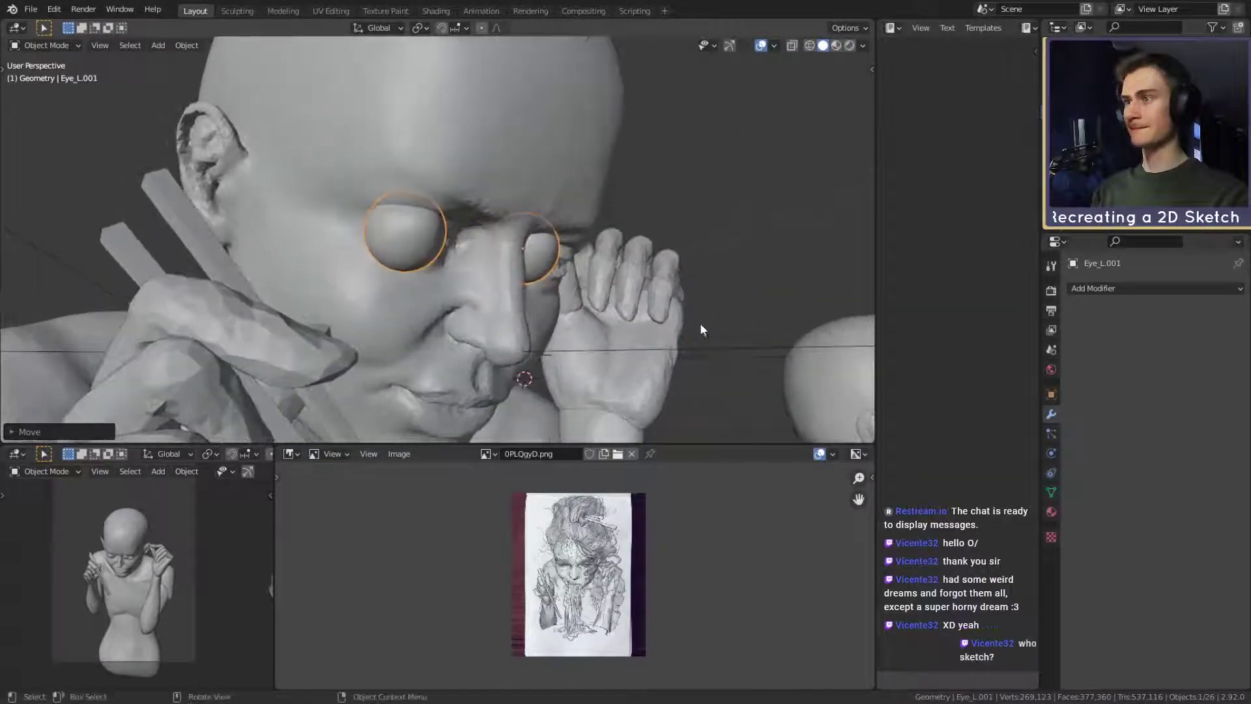
key(r)
key(x)
key(x)
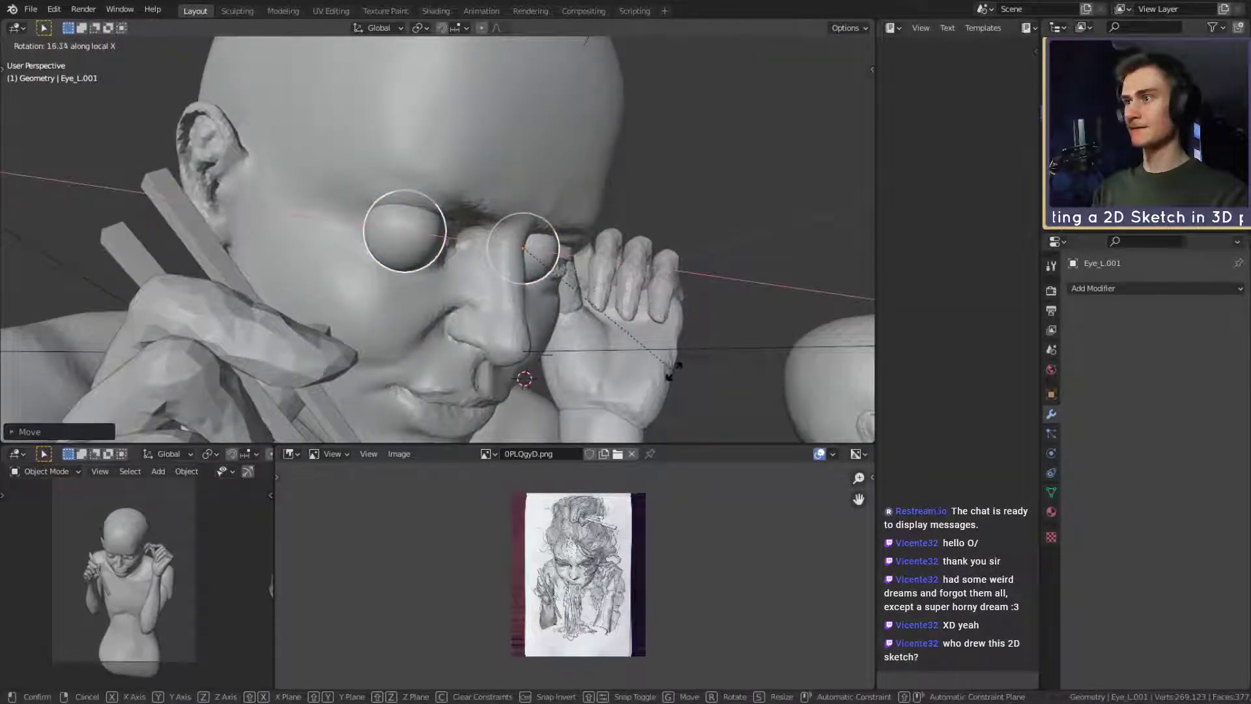
click(650, 389)
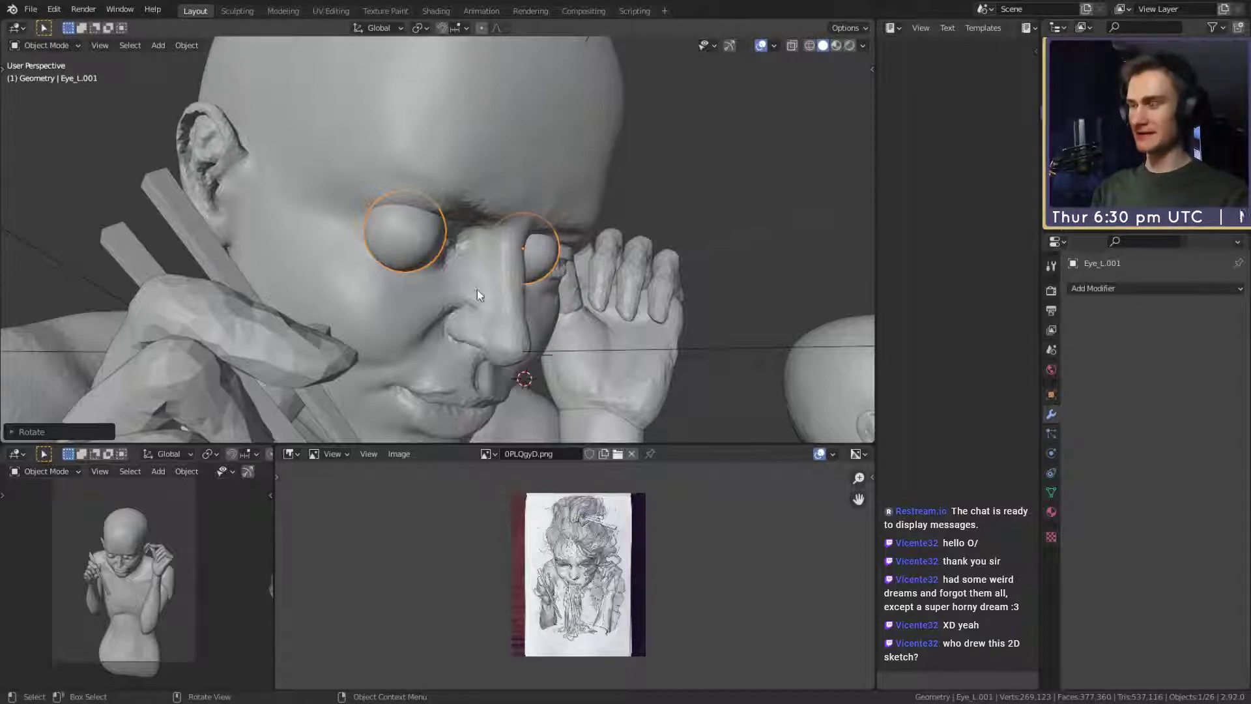
Move and rotate the eyes to seat them in the figure's eye sockets.
middle_drag(478, 291, 673, 307)
key(g)
click(505, 253)
key(r)
click(578, 276)
key(g)
click(437, 281)
Scale the eyes to suit the sockets and adjust their tilt around the local X axis from the side.
scroll(567, 299, down, 5)
scroll(512, 281, up, 5)
scroll(512, 281, up, 3)
key(s)
click(558, 282)
key(r)
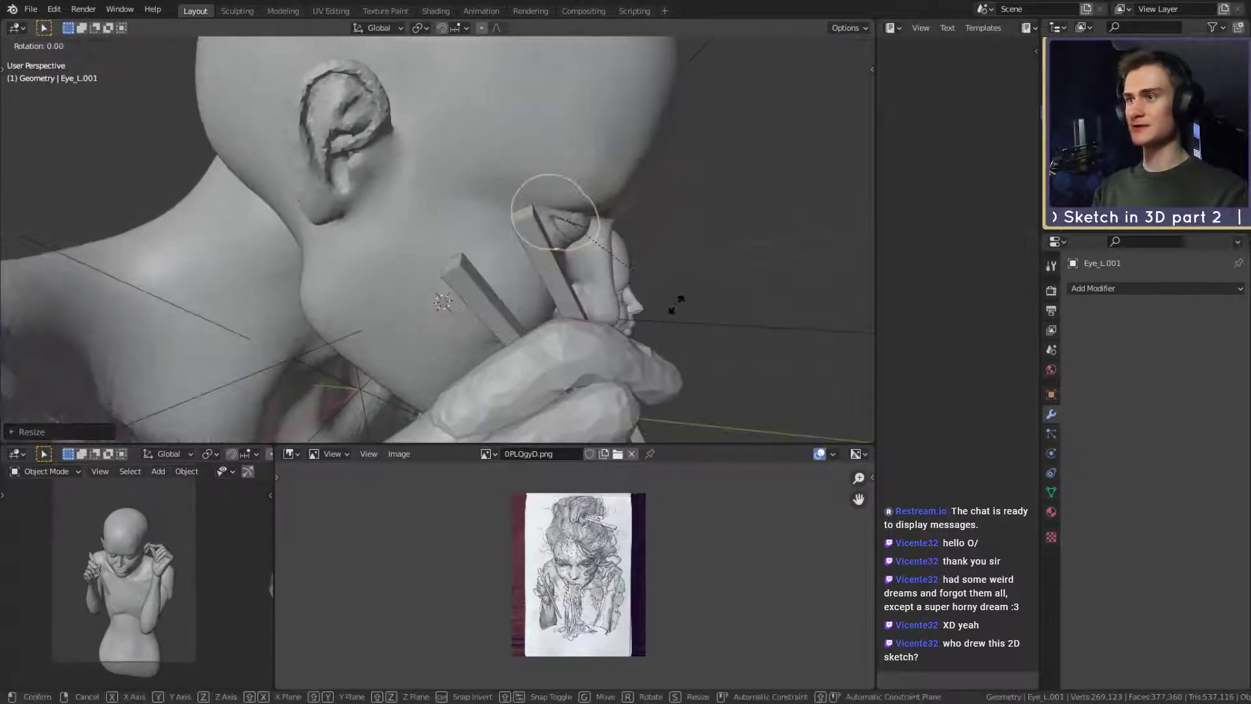
key(x)
key(x)
click(649, 327)
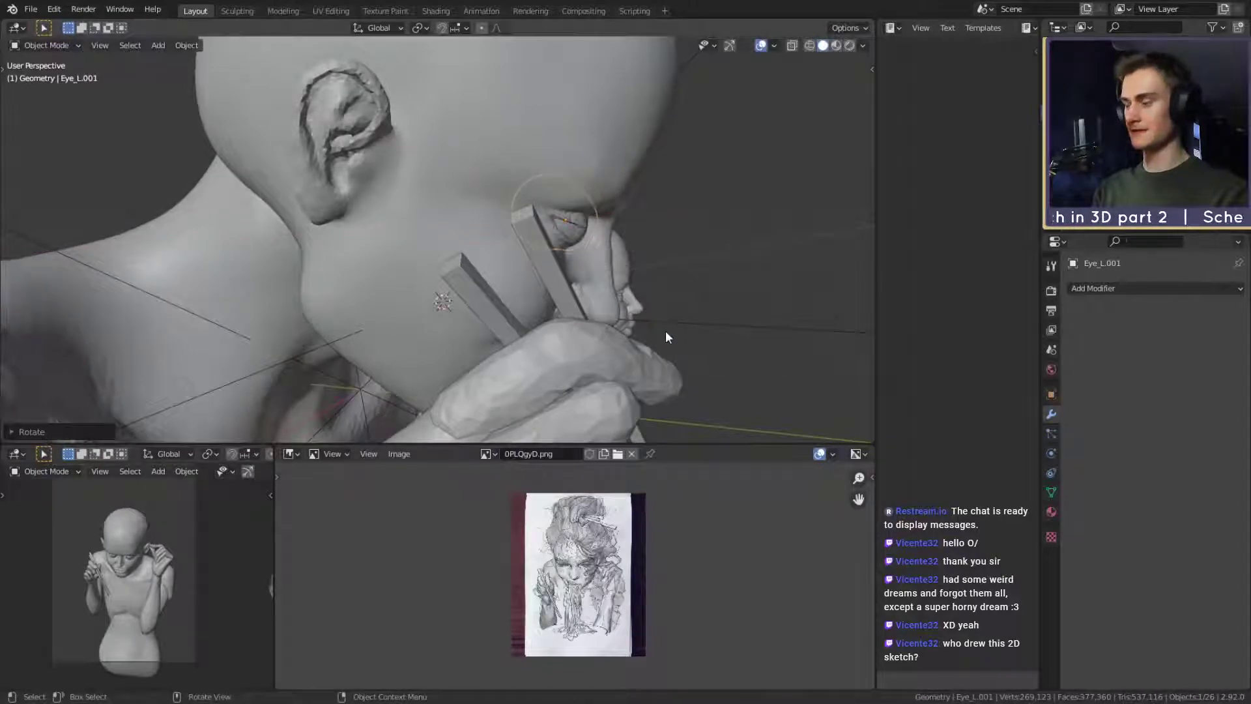
key(r)
key(x)
key(x)
click(671, 324)
Reposition the eyes behind the eyelids and enlarge them slightly, to about 1.04 times their size.
middle_drag(675, 321, 490, 280)
key(g)
click(417, 303)
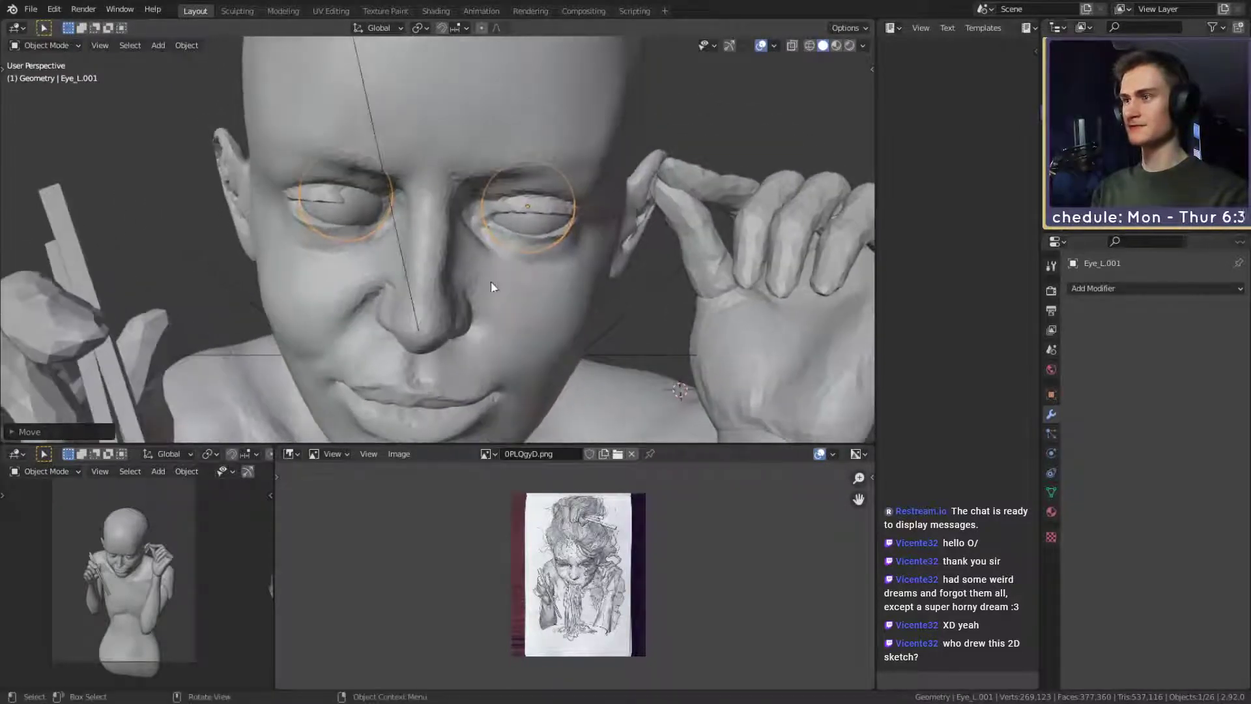
key(s)
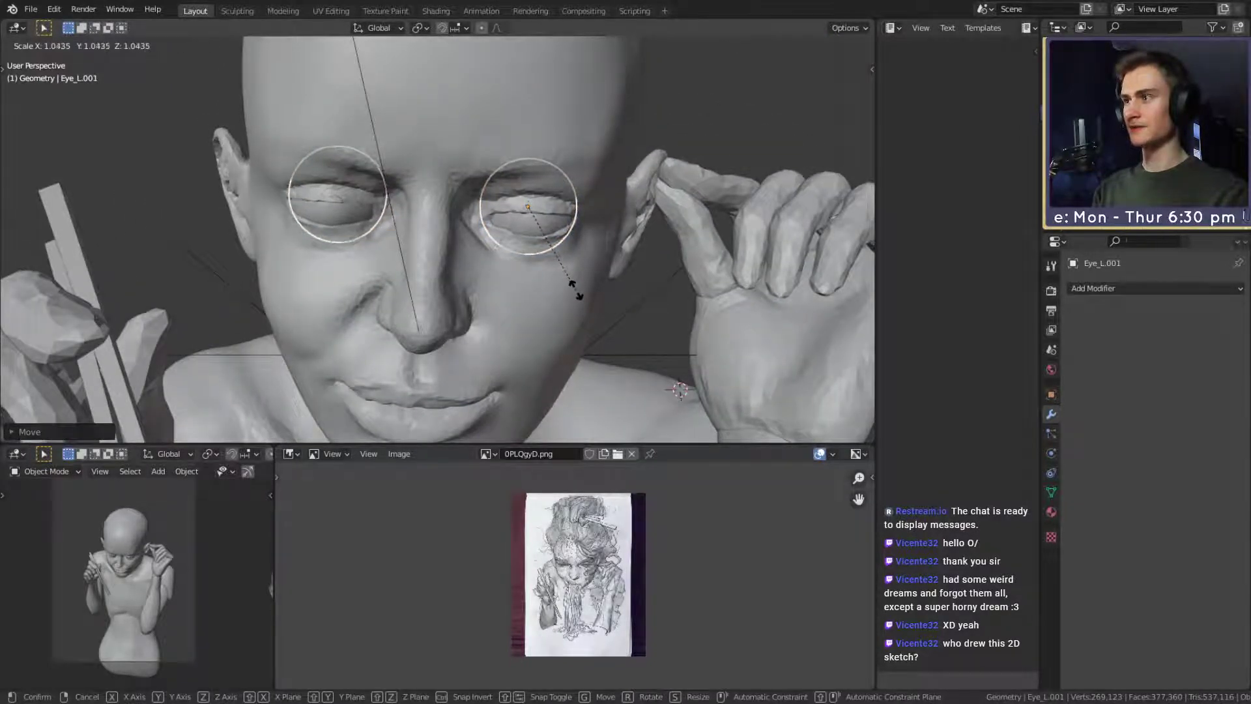
click(572, 289)
middle_drag(430, 321, 617, 370)
key(g)
click(584, 331)
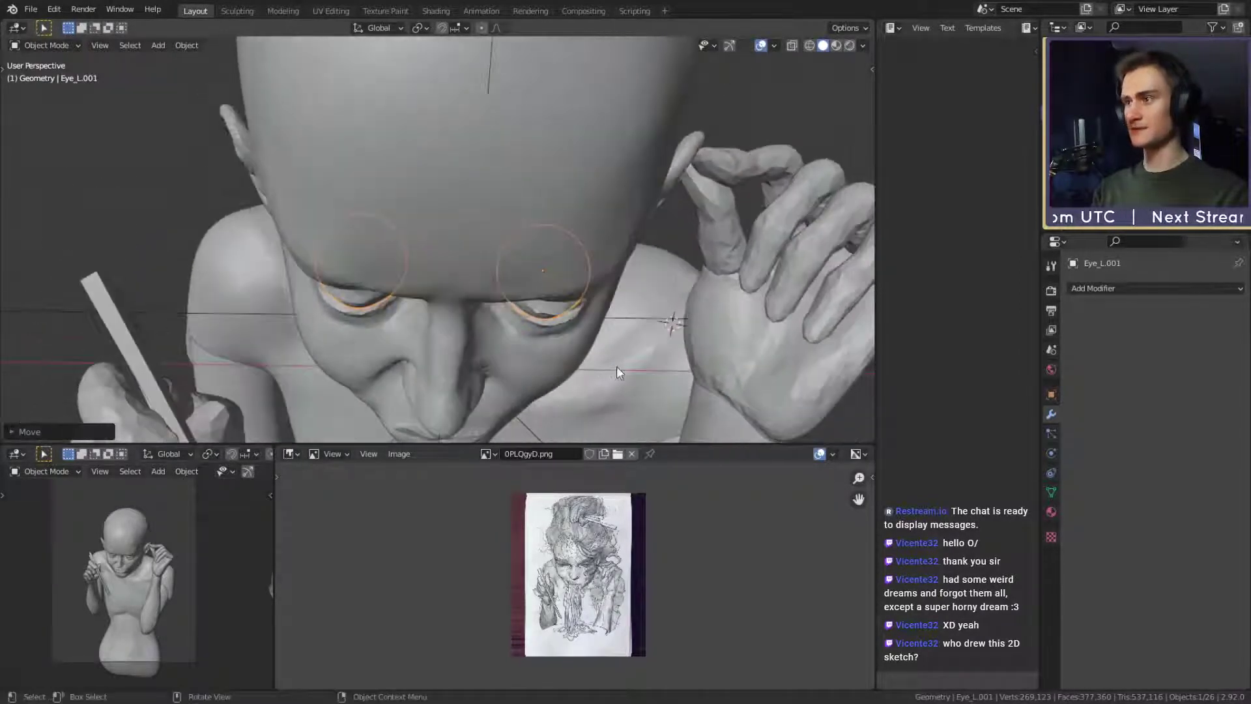
Rotate the eyes around their local Z axis to align with the face, and clear the selection.
key(r)
key(z)
key(z)
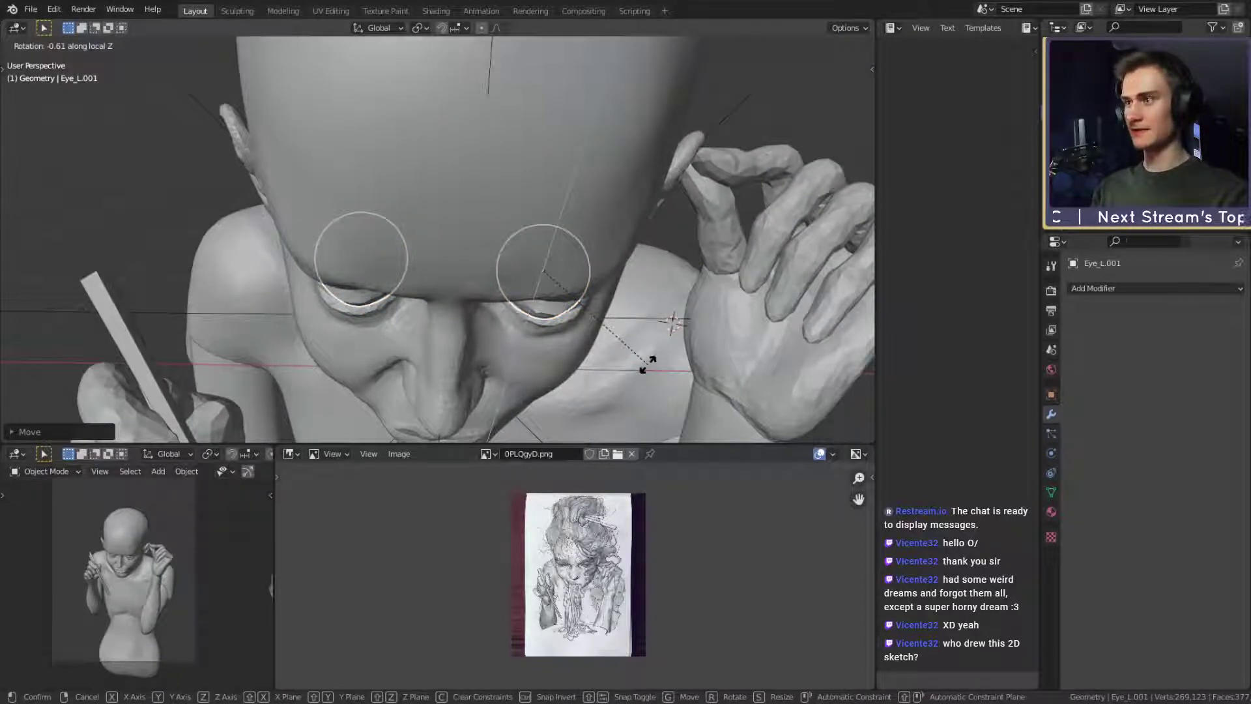
click(646, 365)
middle_drag(647, 365, 522, 355)
key(r)
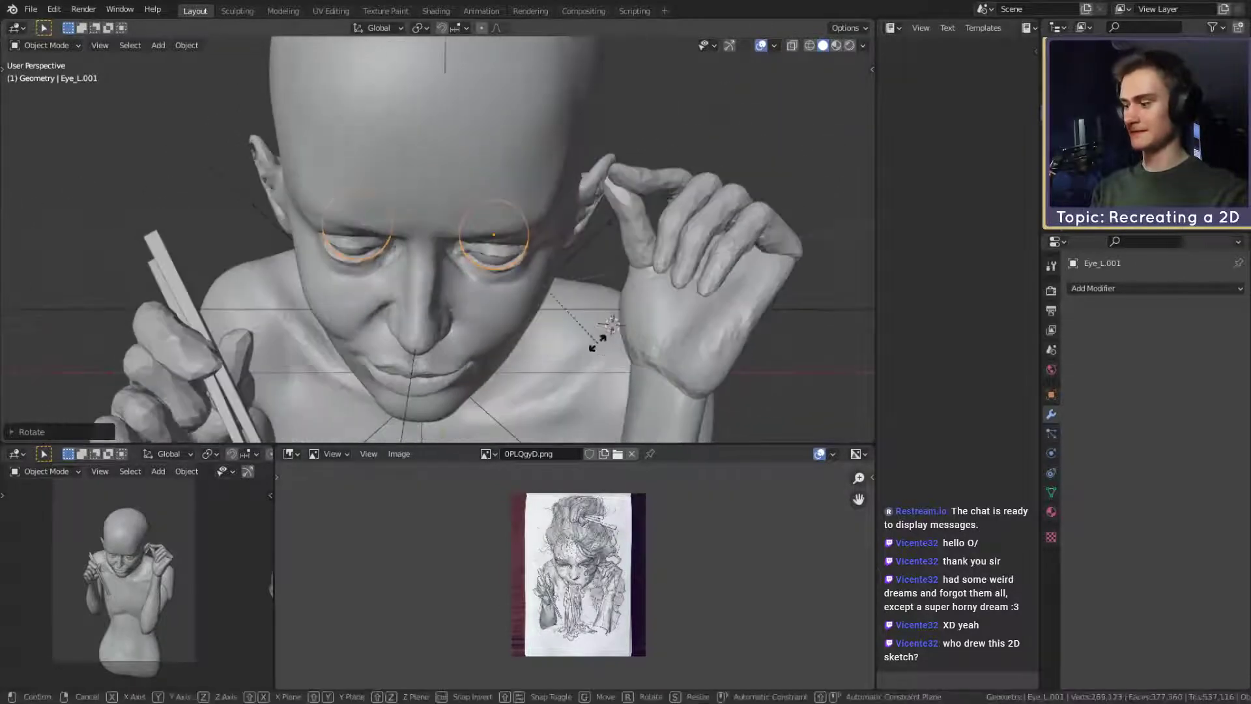
key(z)
key(z)
click(595, 339)
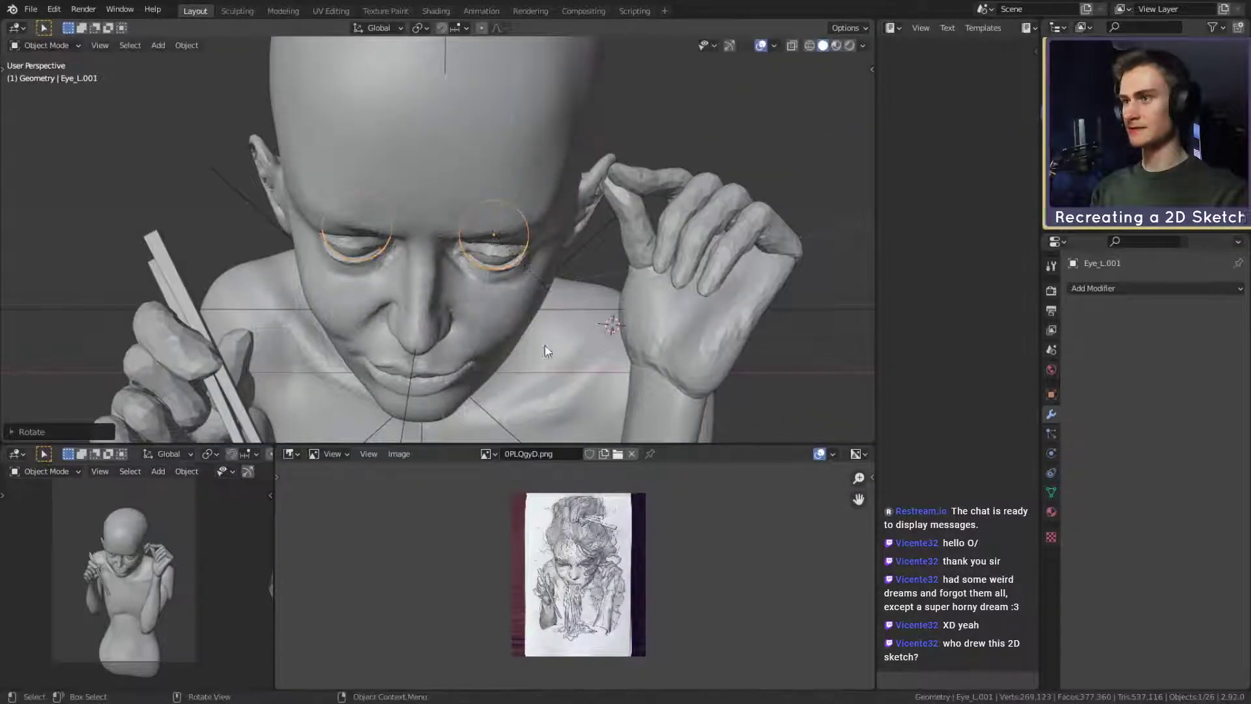
middle_drag(594, 339, 527, 266)
scroll(501, 268, up, 3)
key(alt+a)
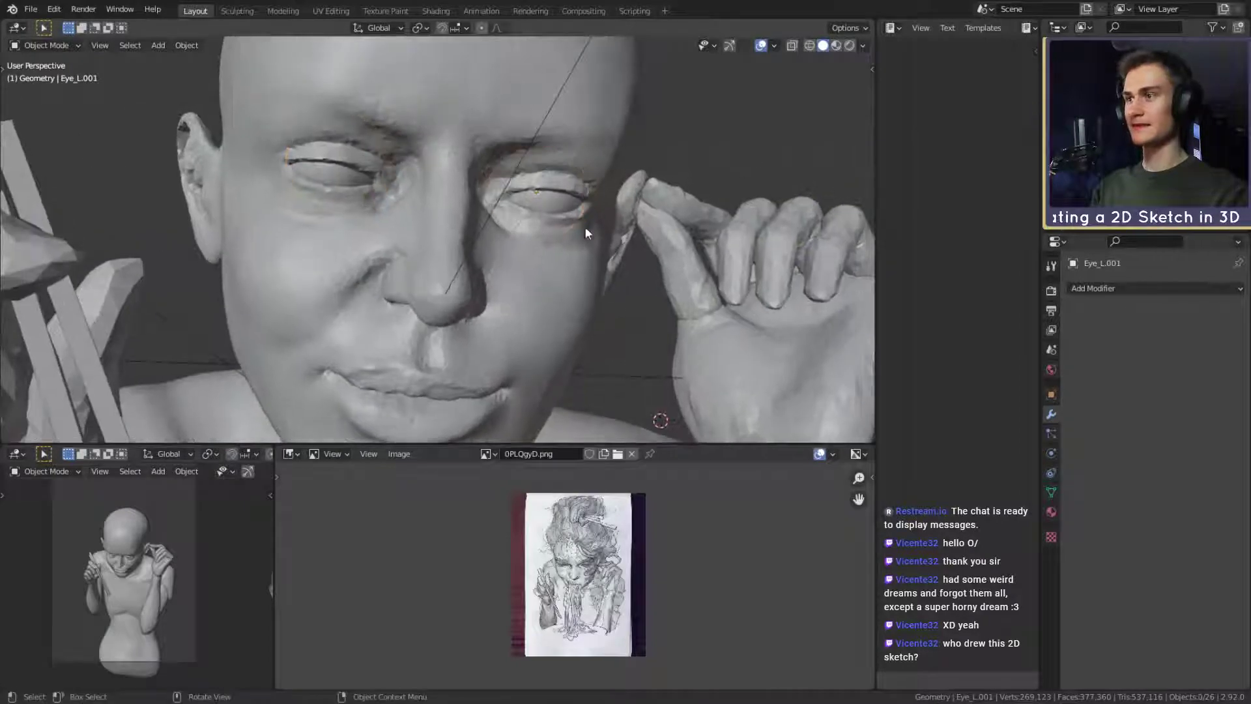
Select the eyes and inspect how they sit in the face in Material Preview shading from the front and the side.
click(554, 206)
key(z)
click(568, 355)
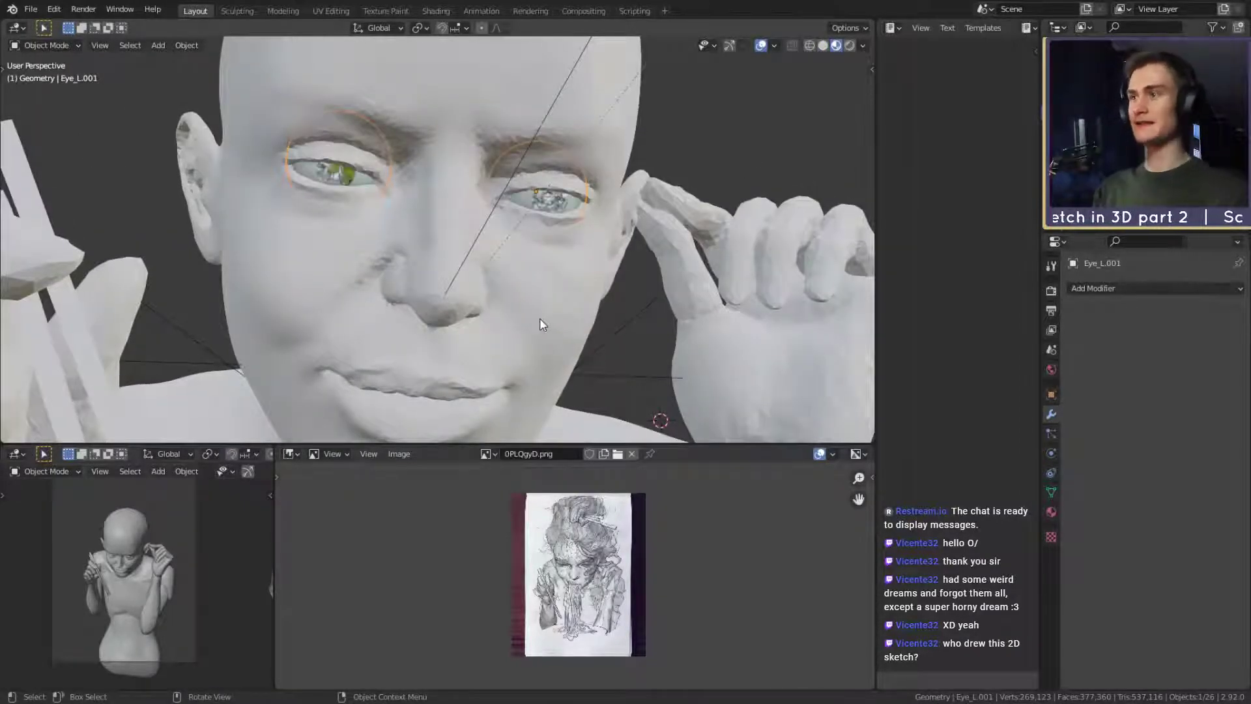
scroll(534, 310, down, 5)
scroll(426, 355, up, 4)
middle_drag(533, 310, 501, 344)
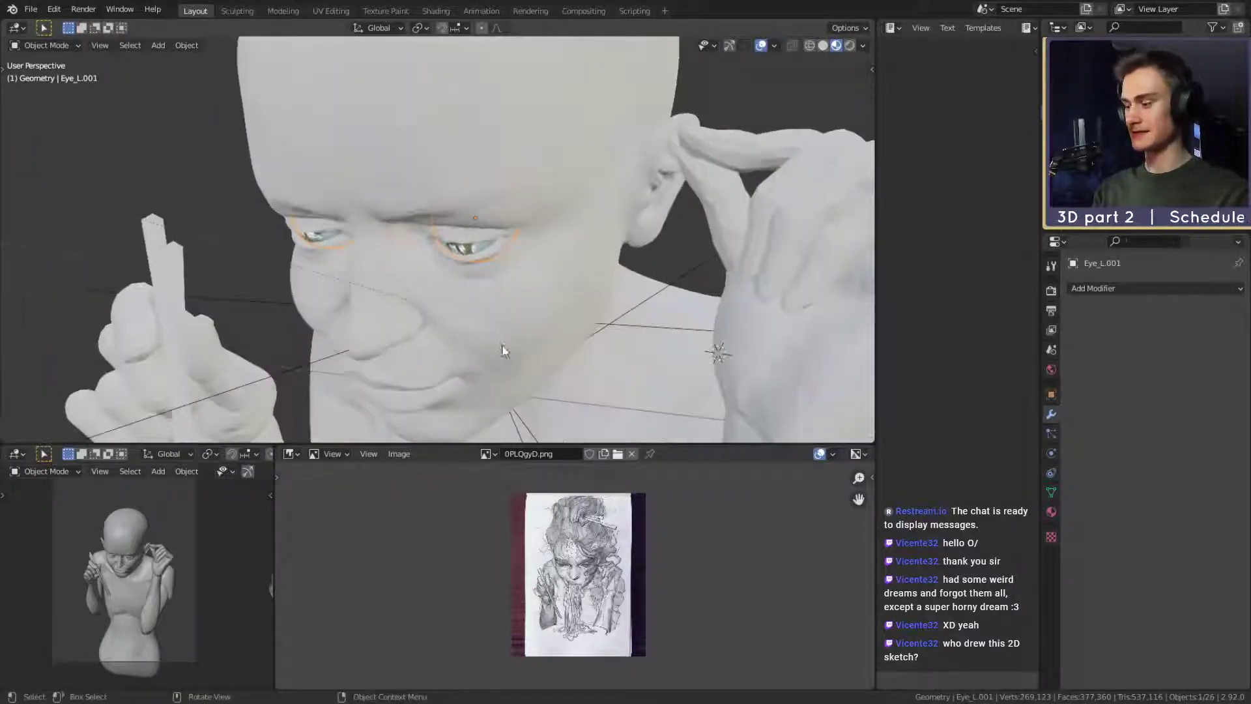
Preview the figure in Rendered shading and compare the face and gaze with the reference sketch.
key(z)
click(514, 276)
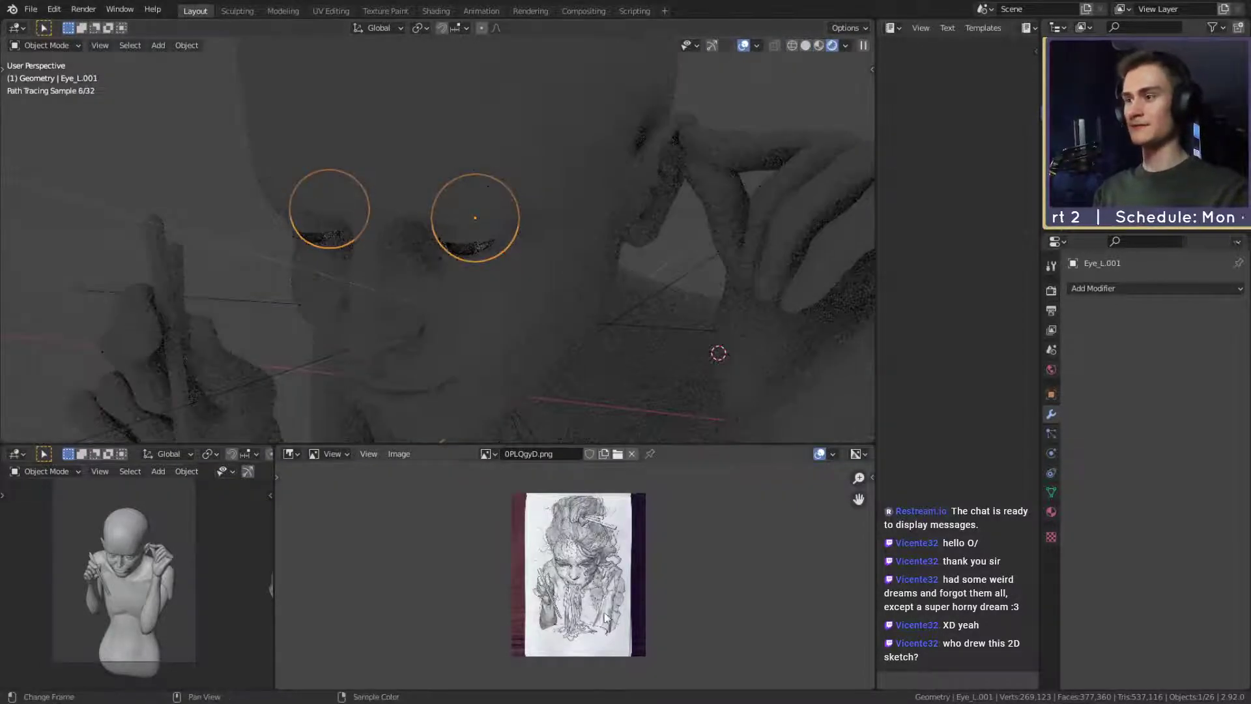
scroll(604, 617, up, 5)
scroll(586, 606, down, 4)
scroll(576, 598, up, 4)
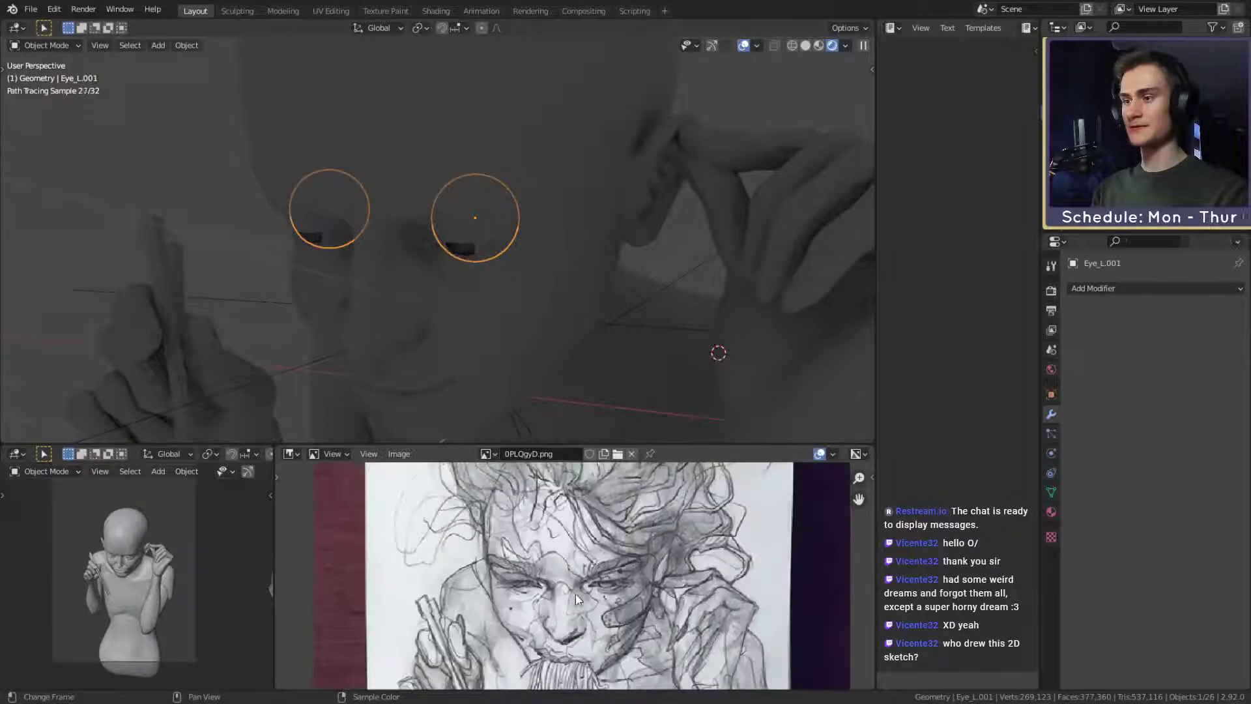
scroll(578, 593, down, 5)
scroll(605, 581, up, 2)
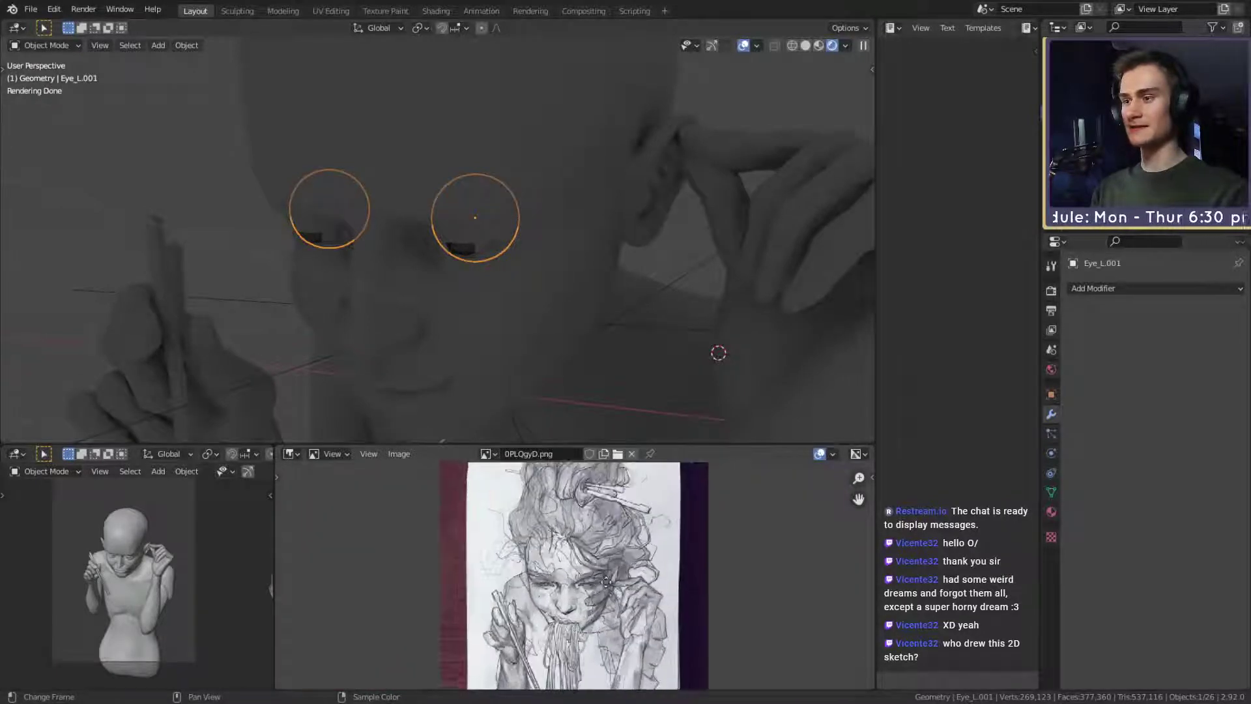
mouse_move(495, 365)
middle_down()
mouse_move(479, 288)
mouse_move(556, 276)
mouse_move(559, 307)
mouse_move(555, 291)
middle_up()
scroll(557, 280, up, 1)
scroll(542, 594, down, 6)
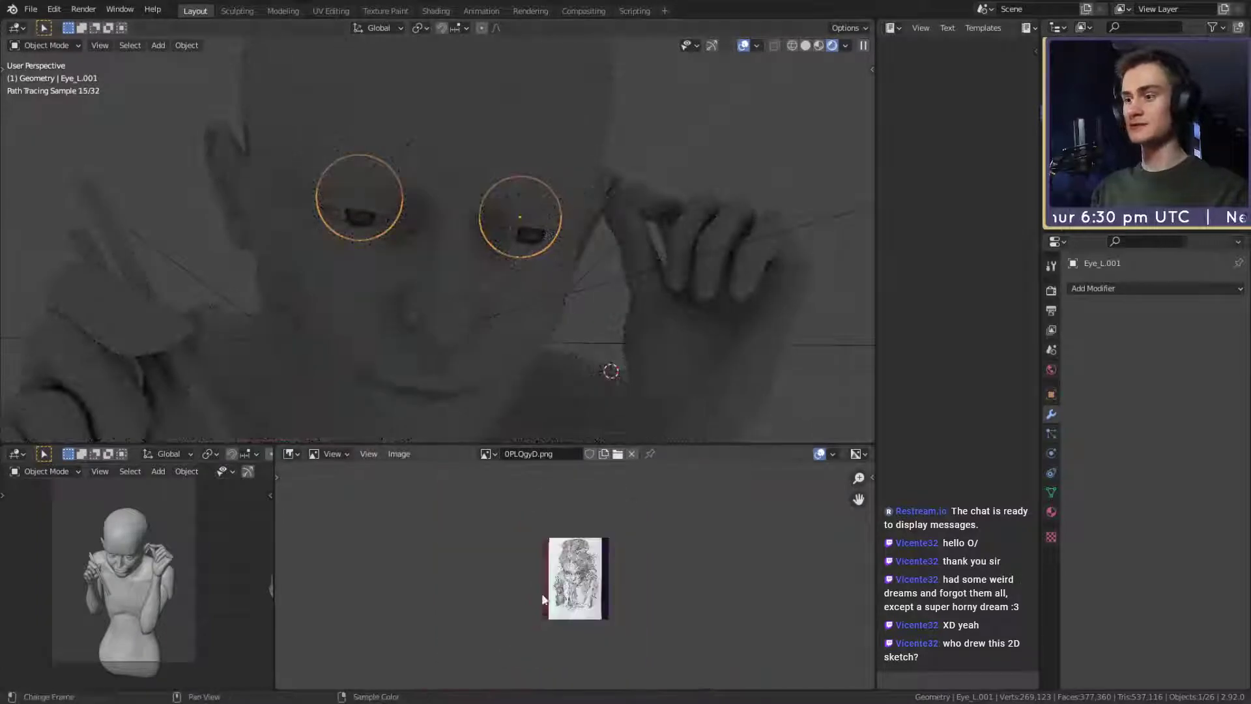
scroll(542, 598, up, 7)
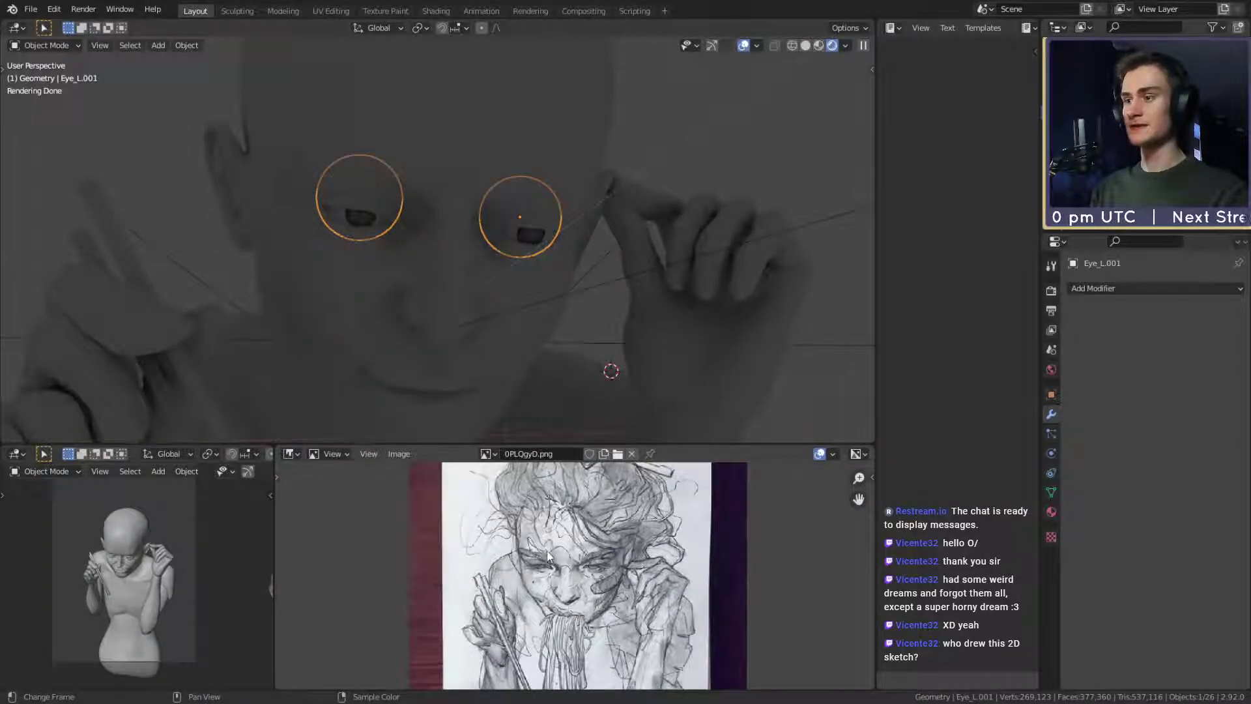
scroll(548, 556, down, 3)
scroll(530, 279, down, 3)
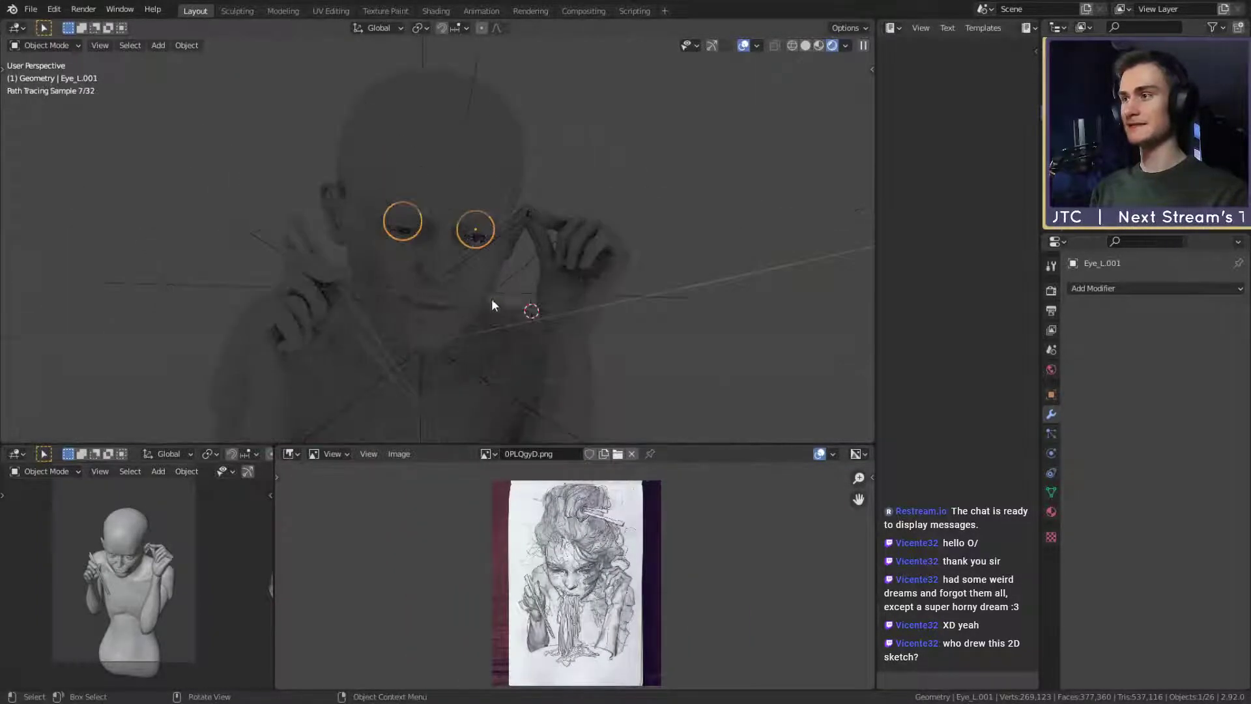
scroll(498, 313, up, 5)
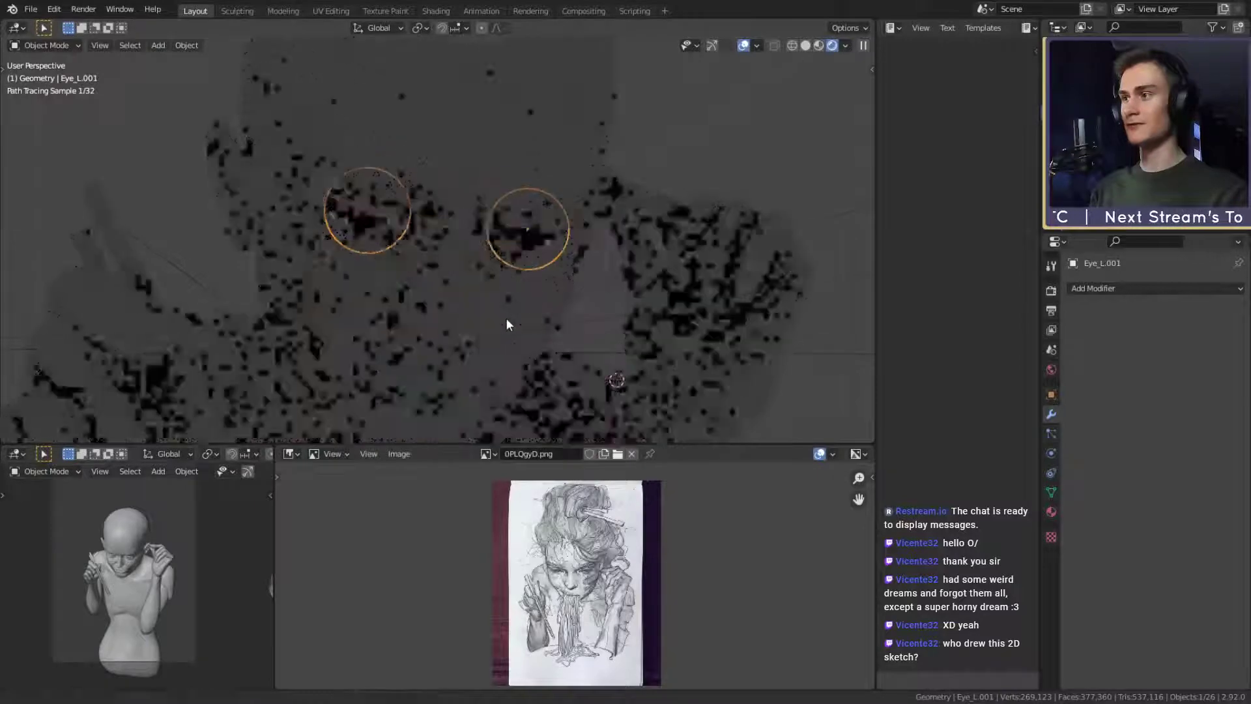
Save the file and examine the rendered eyes up close against the sketch's face.
click(31, 9)
click(59, 88)
middle_drag(530, 333, 501, 351)
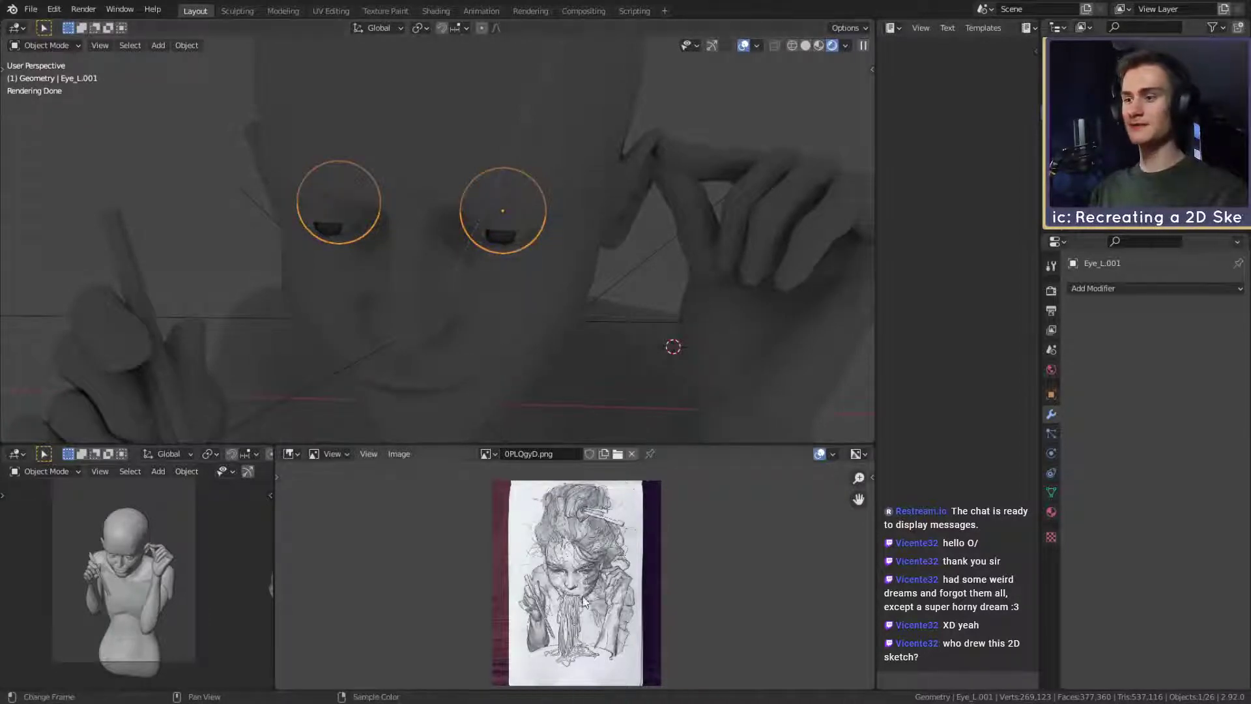
scroll(583, 598, up, 8)
scroll(583, 598, down, 7)
mouse_move(589, 278)
middle_down()
mouse_move(583, 319)
mouse_move(466, 335)
mouse_move(553, 317)
mouse_move(687, 324)
mouse_move(589, 334)
mouse_move(510, 322)
middle_up()
scroll(510, 322, up, 2)
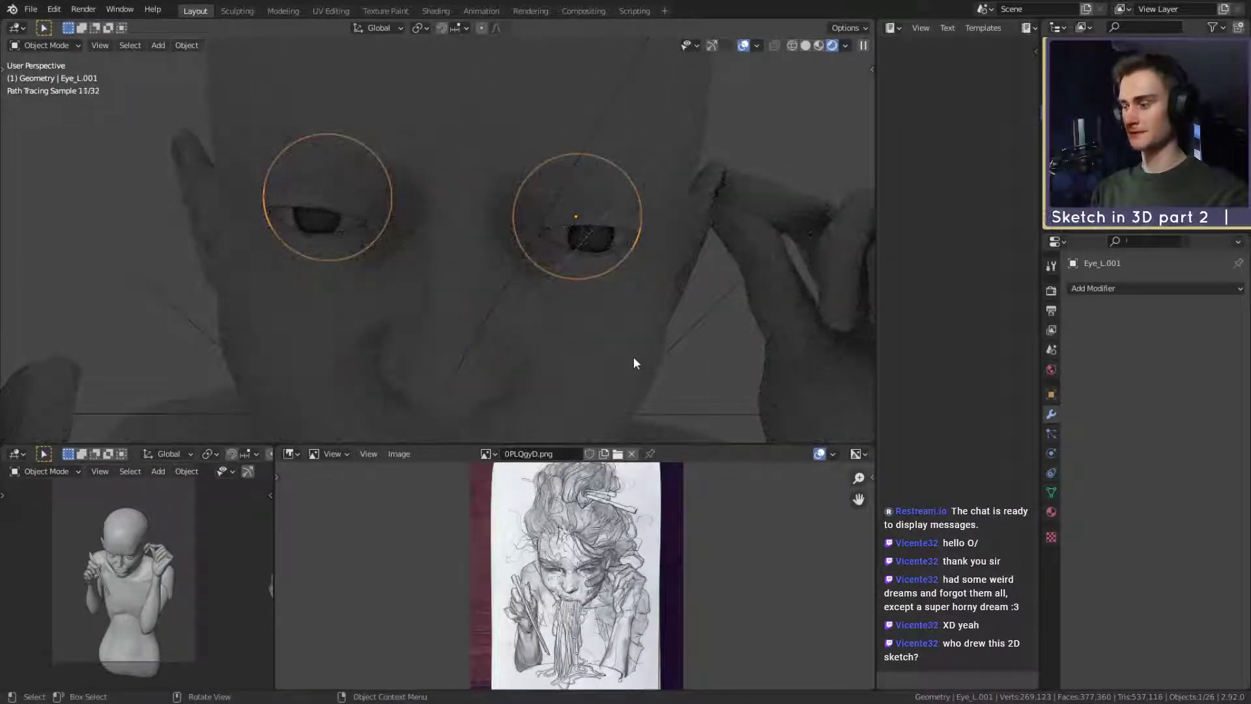
Select the upper arm near the raised hand and return the main viewport to Solid shading.
key(z)
key(Escape)
scroll(693, 353, down, 5)
mouse_move(693, 354)
middle_down()
mouse_move(592, 357)
mouse_move(570, 380)
middle_up()
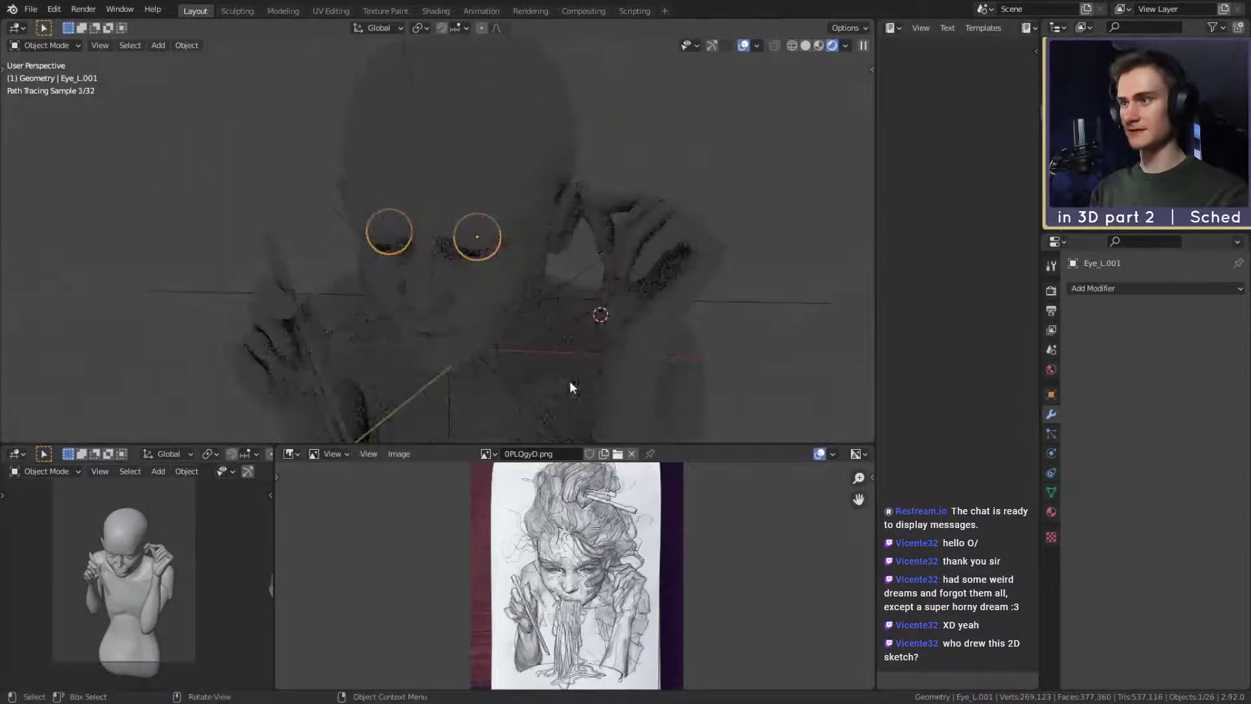
click(619, 370)
key(z)
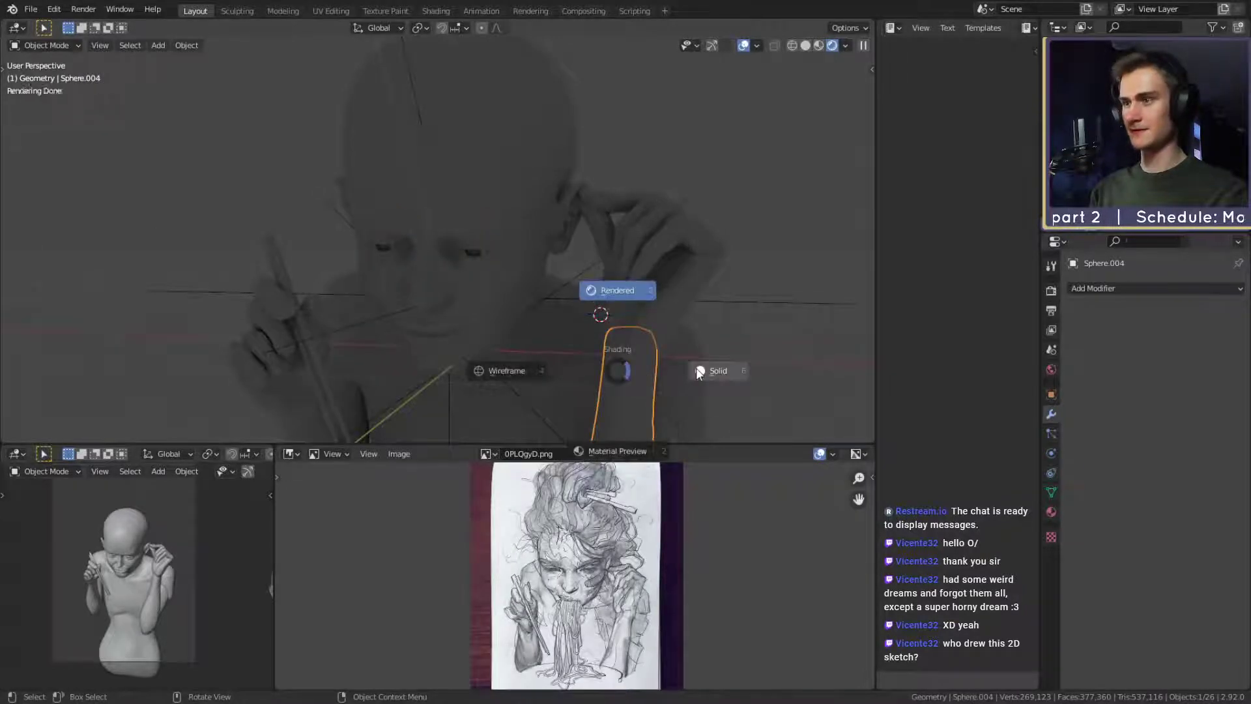
click(697, 370)
scroll(119, 613, up, 4)
mouse_move(119, 612)
middle_down()
mouse_move(158, 560)
mouse_move(174, 581)
middle_up()
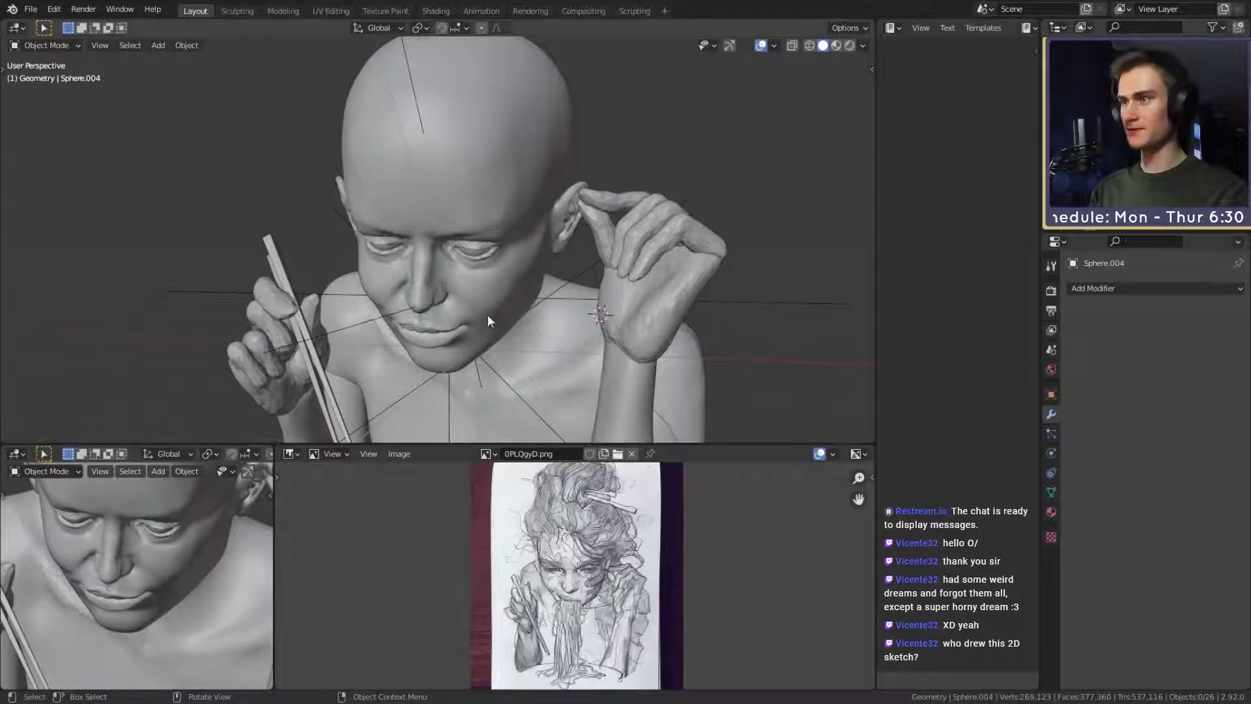
Select the figure's head together with its eyes and rotate them about -7.75° around the global X axis.
middle_drag(487, 314, 579, 303)
scroll(553, 296, up, 3)
scroll(440, 336, down, 4)
click(424, 252)
click(424, 252)
middle_drag(424, 252, 636, 300)
key(r)
key(x)
key(x)
right_click(643, 315)
key(r)
key(x)
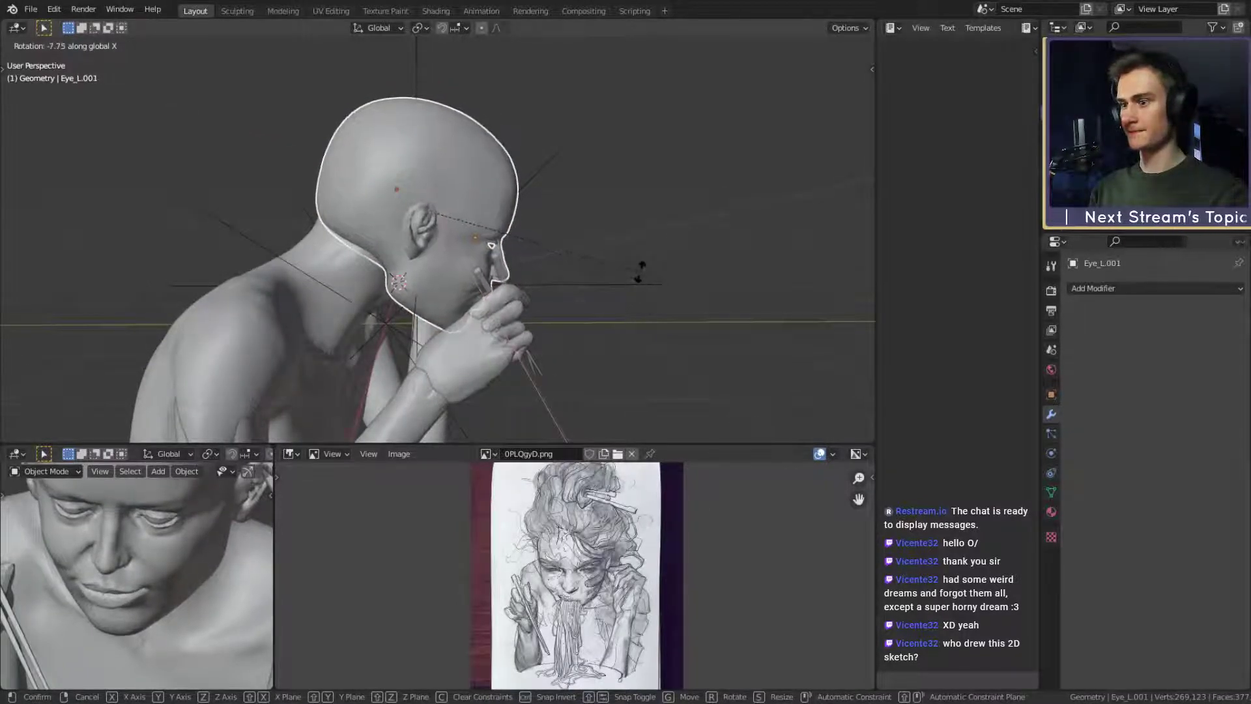
click(641, 280)
Move the tilted head and eyes up by about 0.04 m to reseat them on the neck, and save the file.
key(g)
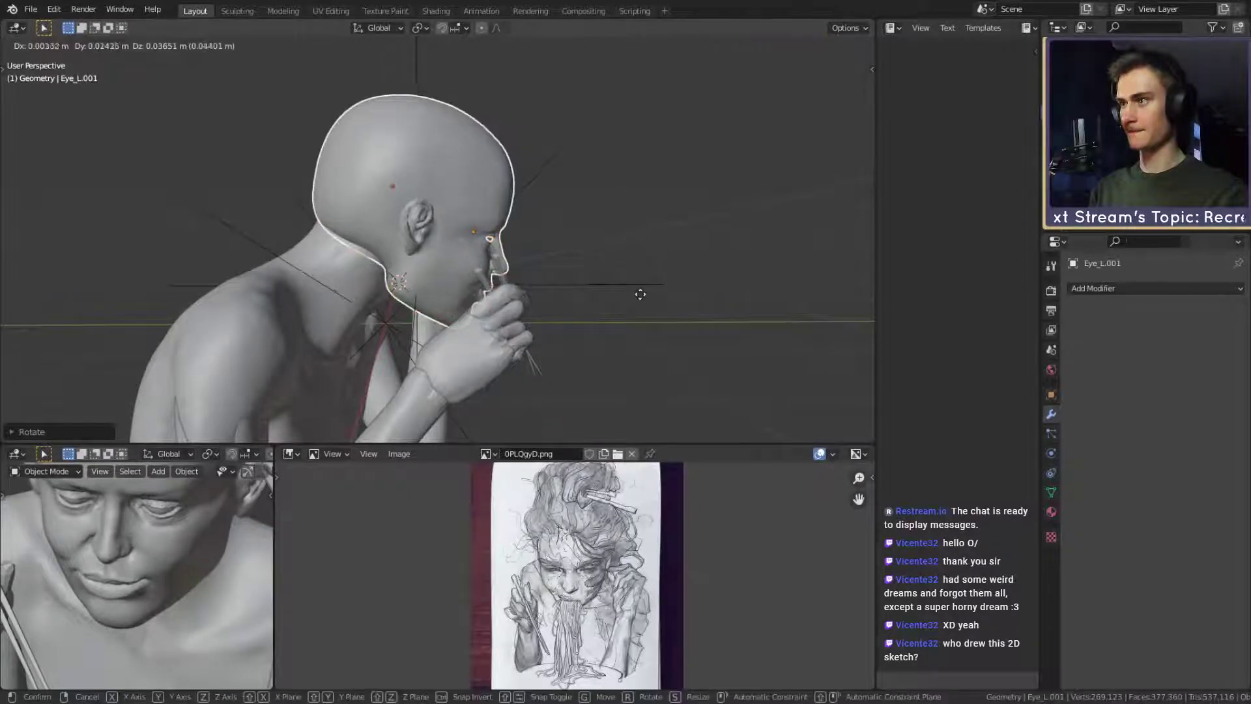
click(637, 294)
middle_drag(637, 294, 656, 320)
scroll(565, 342, up, 3)
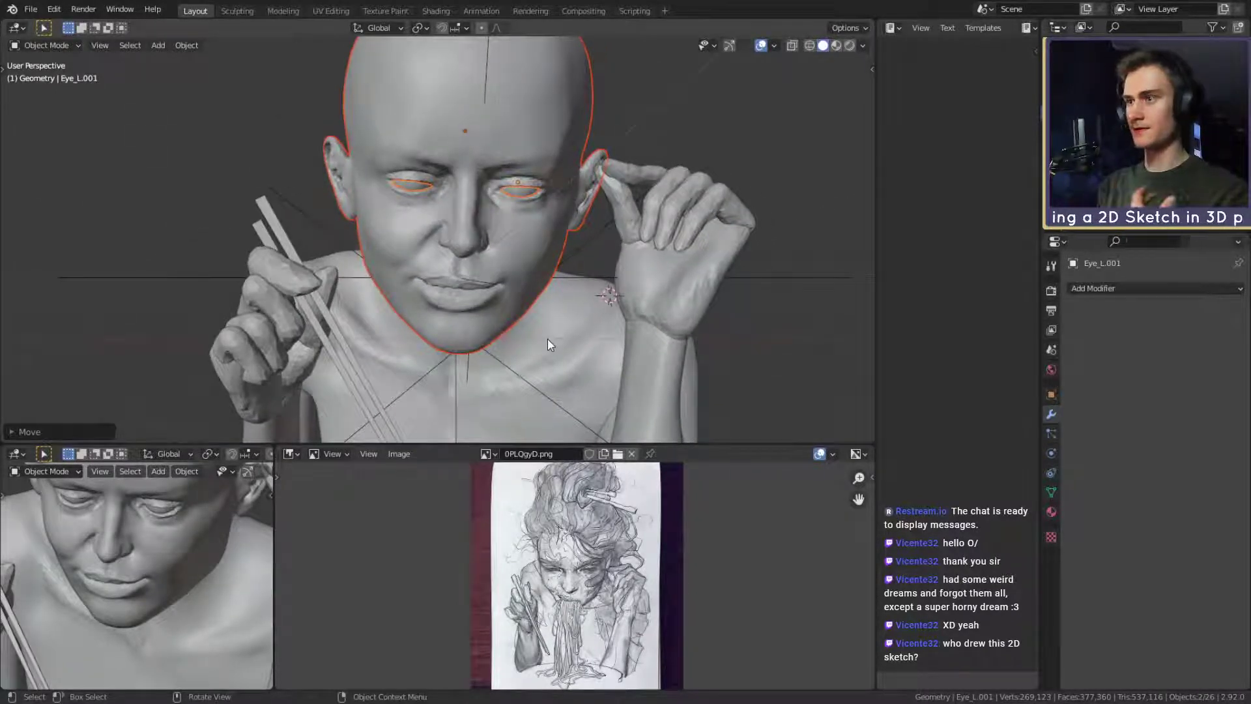
scroll(547, 342, down, 5)
middle_drag(502, 311, 573, 315)
middle_drag(483, 313, 286, 277)
click(31, 9)
click(39, 100)
Select the separate Head_Base object beside the figure and compare its face with the posed head.
scroll(321, 260, down, 4)
scroll(315, 285, up, 3)
middle_drag(452, 215, 413, 206)
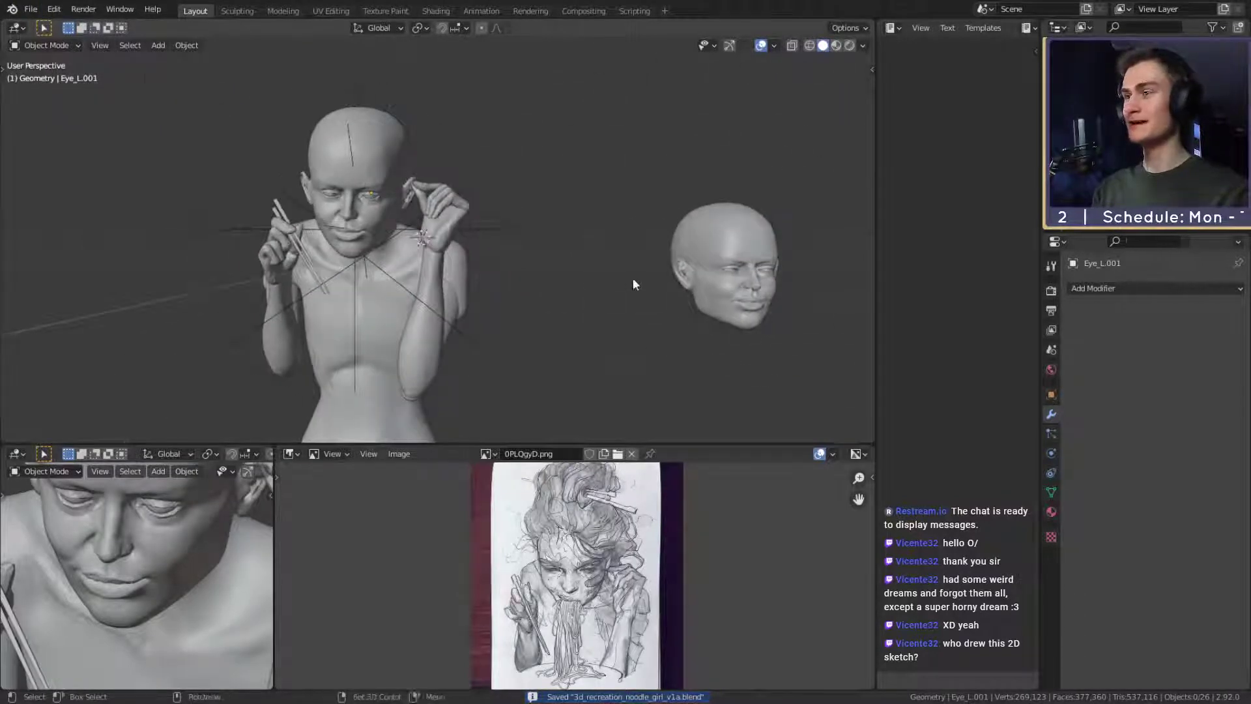
shift+middle_drag(645, 280, 440, 289)
click(474, 244)
key(KP_Decimal)
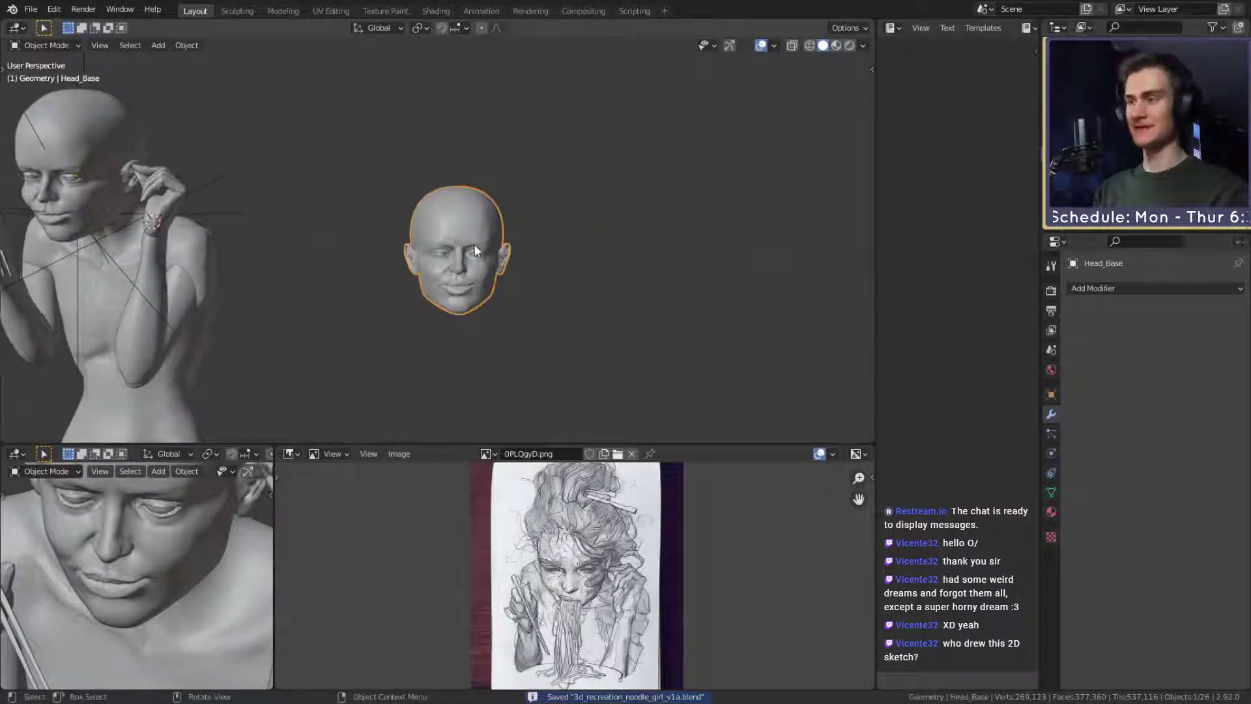
scroll(438, 334, down, 6)
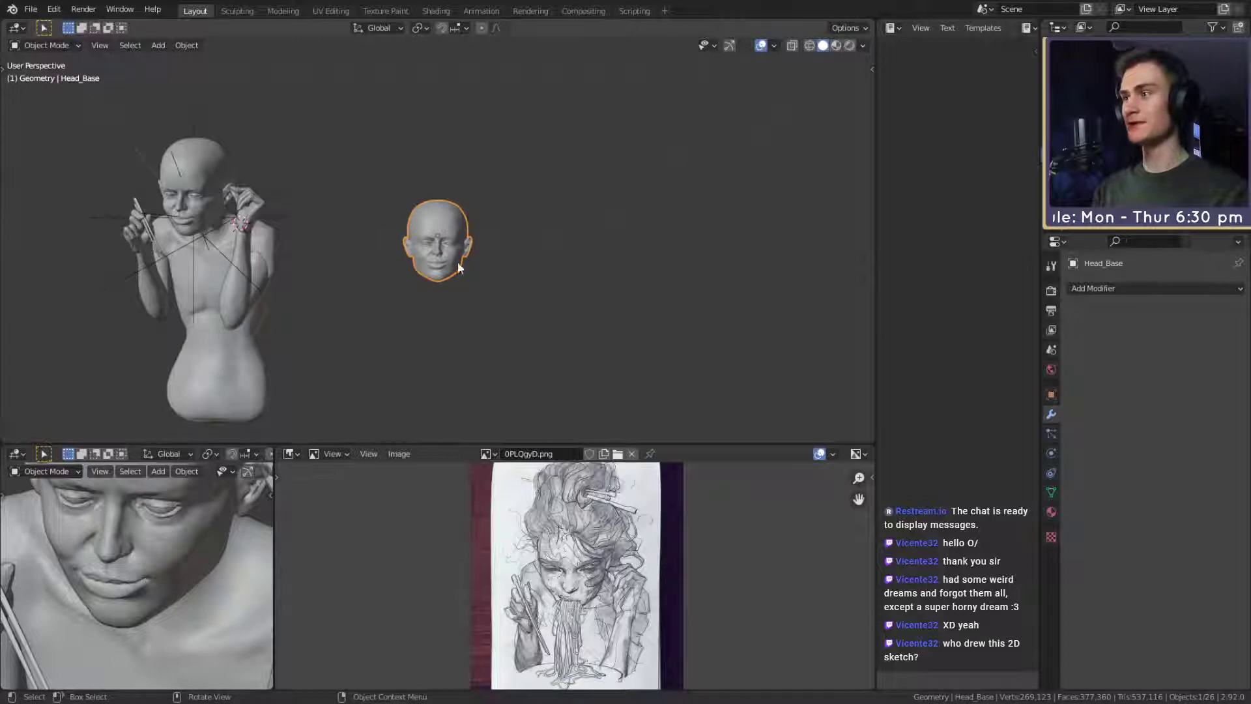
scroll(495, 288, up, 3)
scroll(365, 255, down, 3)
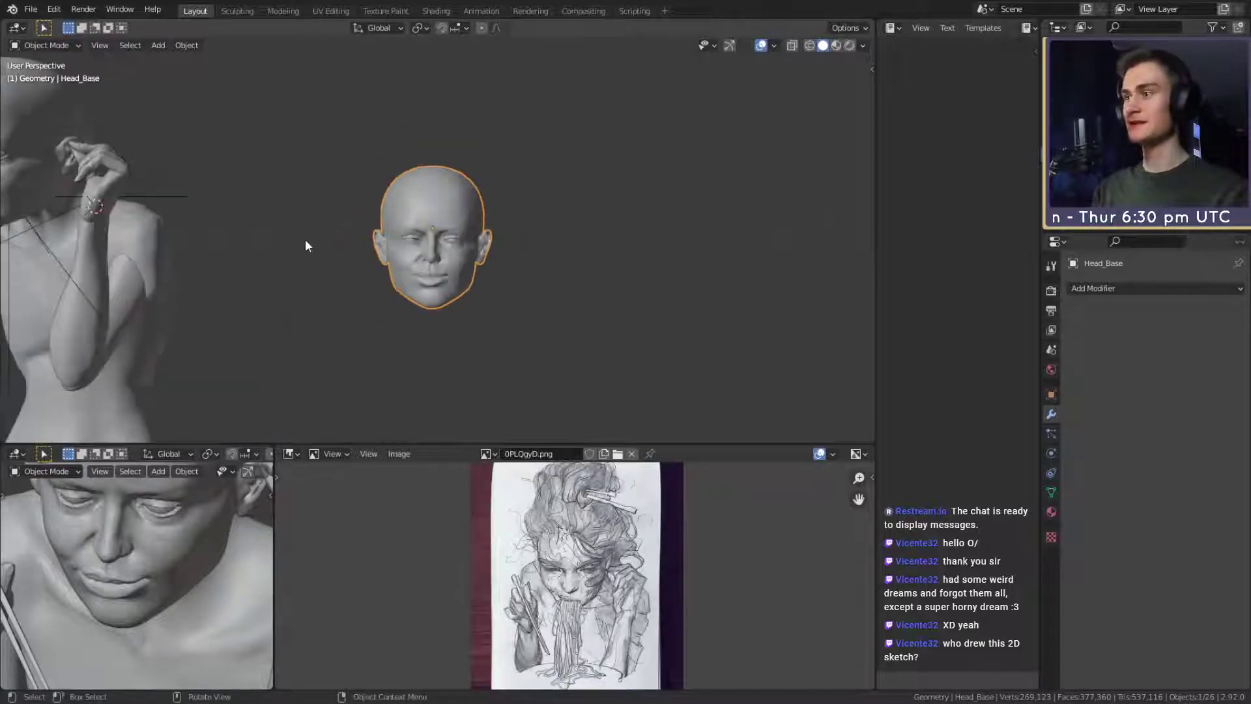
shift+middle_drag(305, 240, 516, 252)
mouse_move(366, 209)
middle_down()
mouse_move(382, 225)
mouse_move(357, 209)
middle_up()
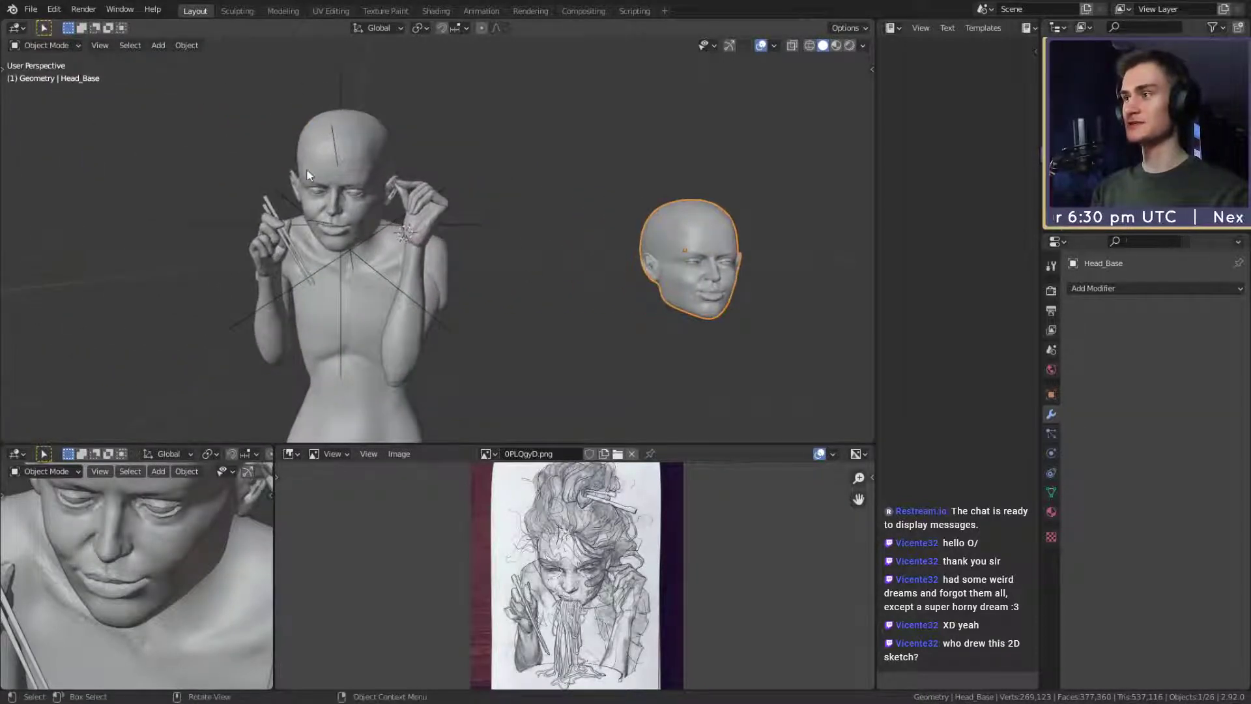
shift+middle_drag(611, 283, 394, 287)
scroll(546, 320, up, 6)
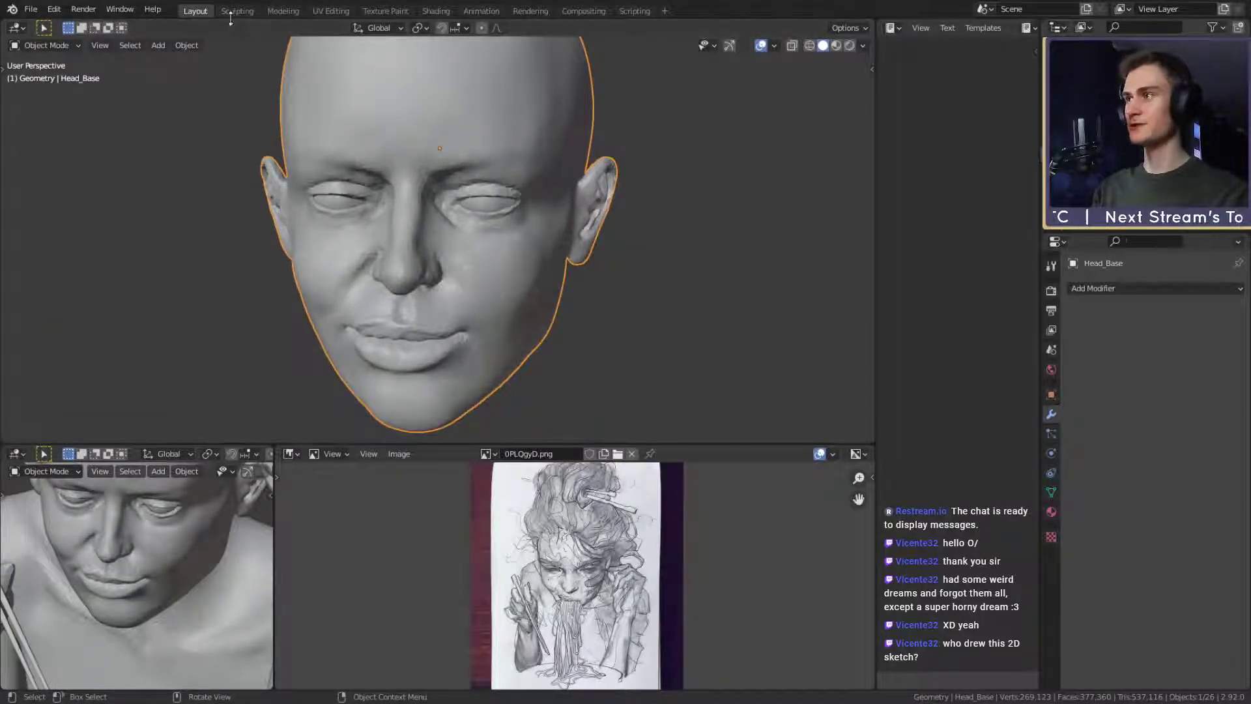
Open the Sculpting workspace and reshape the base head's jawline with the Grab brush at radii of 167 and 185 px.
key(ctrl+Page_Down)
alt+shift+drag(646, 332, 428, 224)
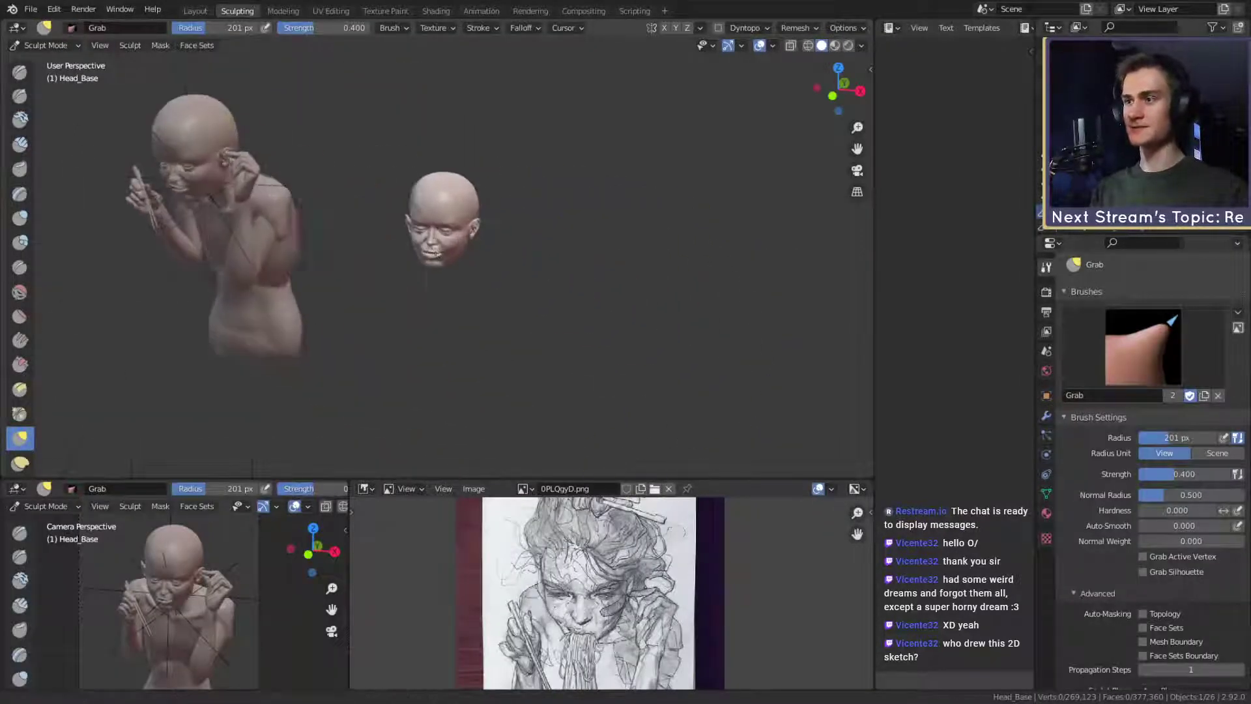
alt+drag(494, 319, 466, 167)
alt+drag(443, 267, 403, 168)
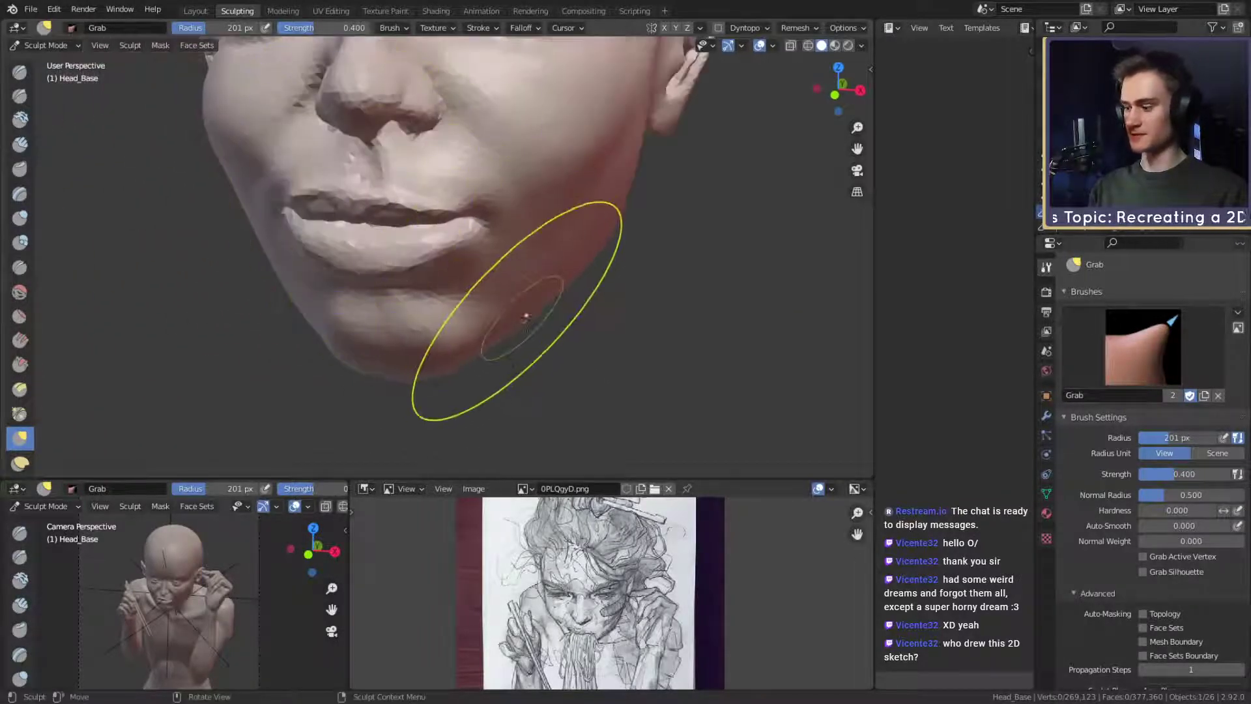
key(f)
click(606, 312)
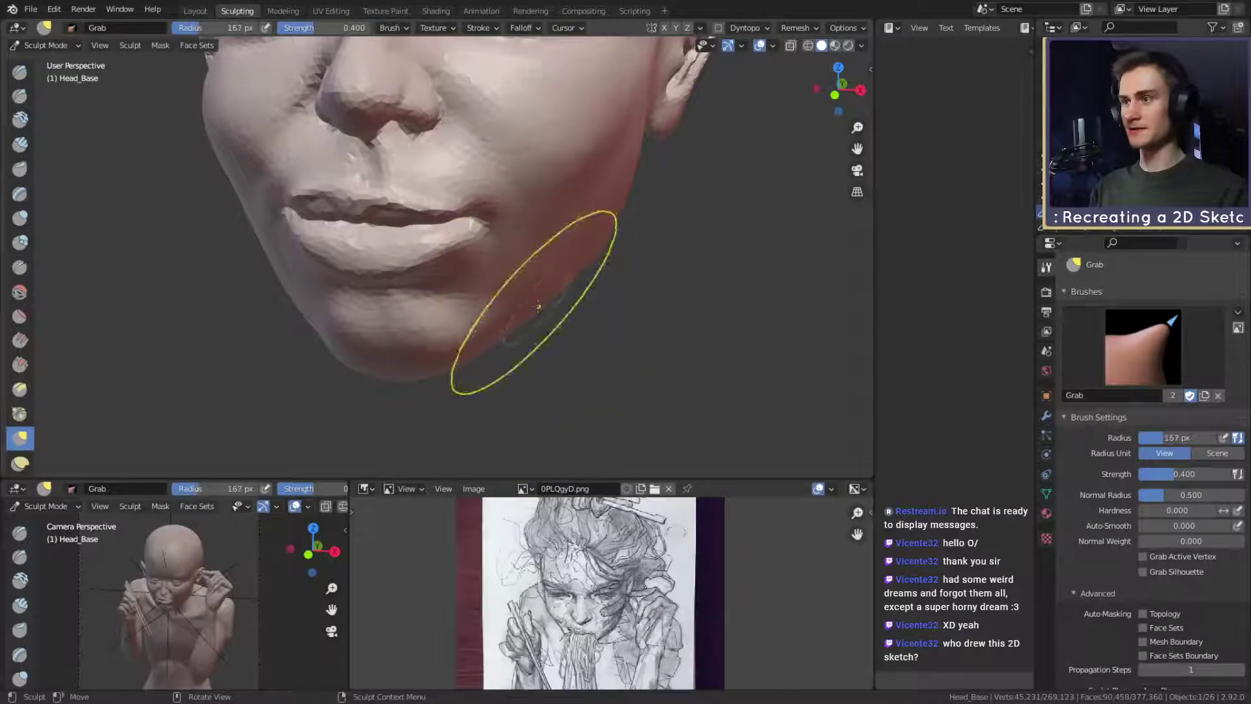
alt+drag(527, 299, 564, 274)
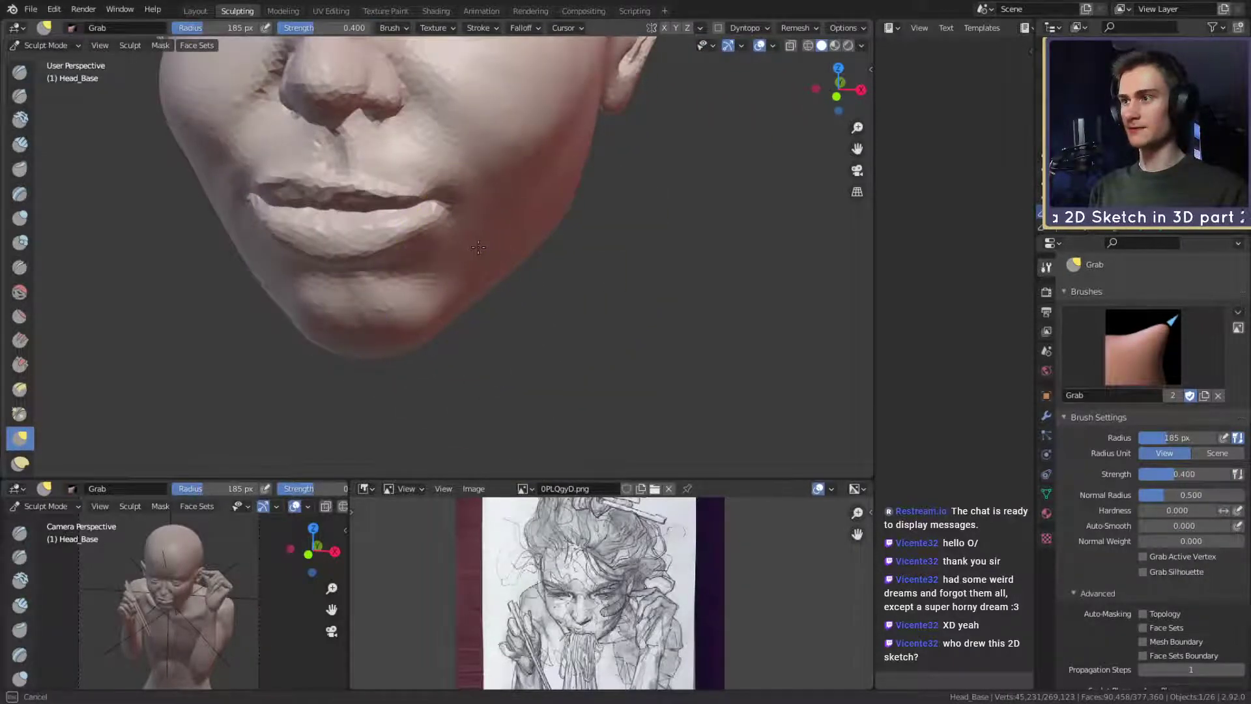
alt+drag(488, 252, 530, 287)
Reduce the Grab brush radius to 159 px, refine the jaw and chin of the base head, and save the file.
key(f)
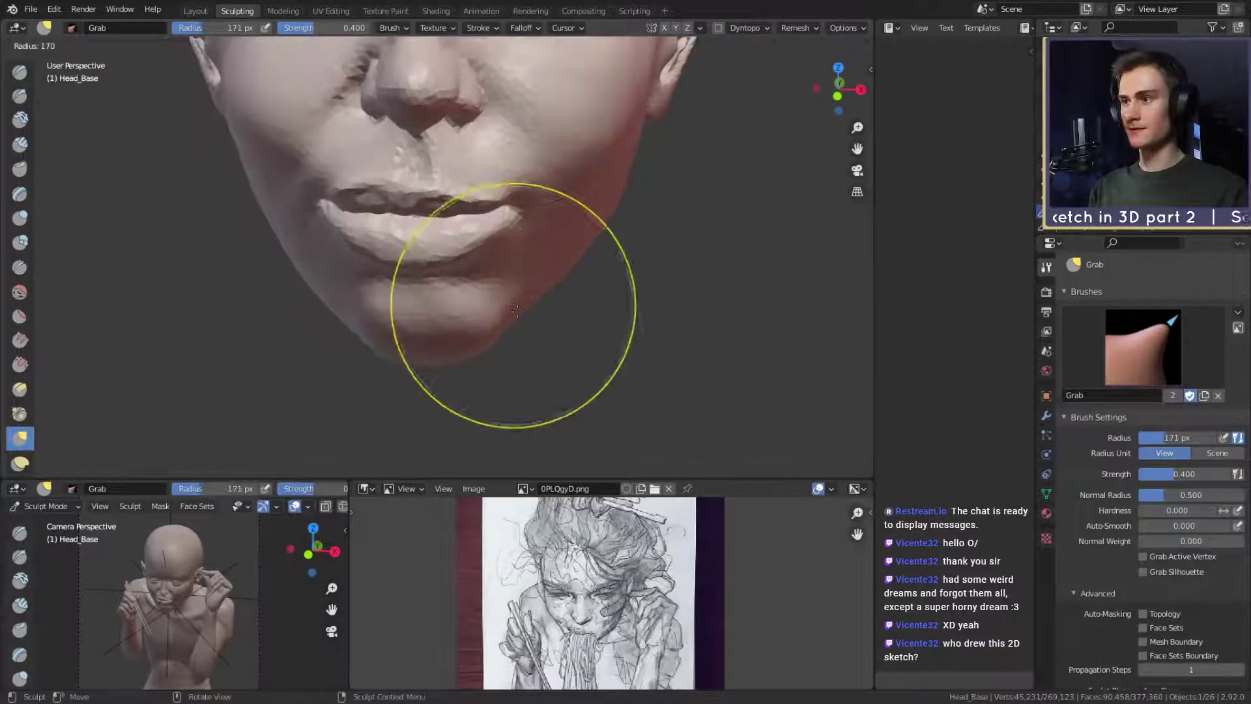
click(514, 329)
key(f)
click(501, 276)
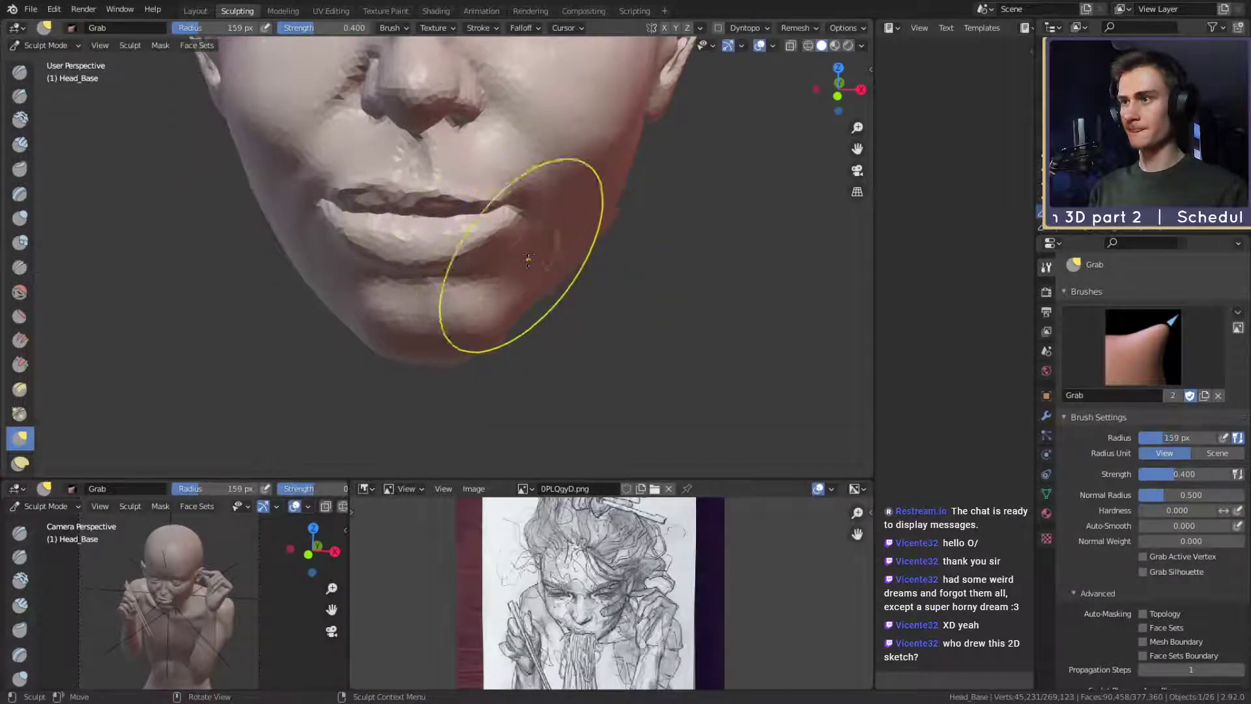
alt+drag(529, 255, 529, 163)
drag(518, 268, 503, 246)
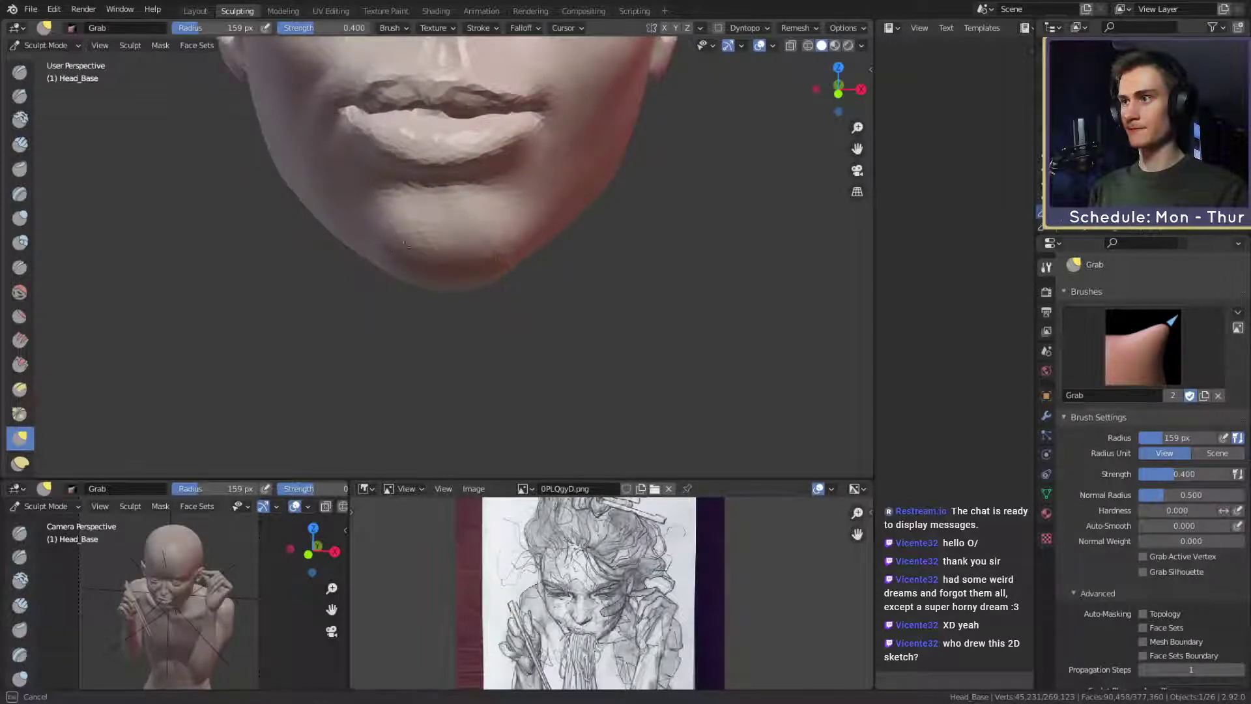
ctrl+alt+drag(533, 150, 578, 315)
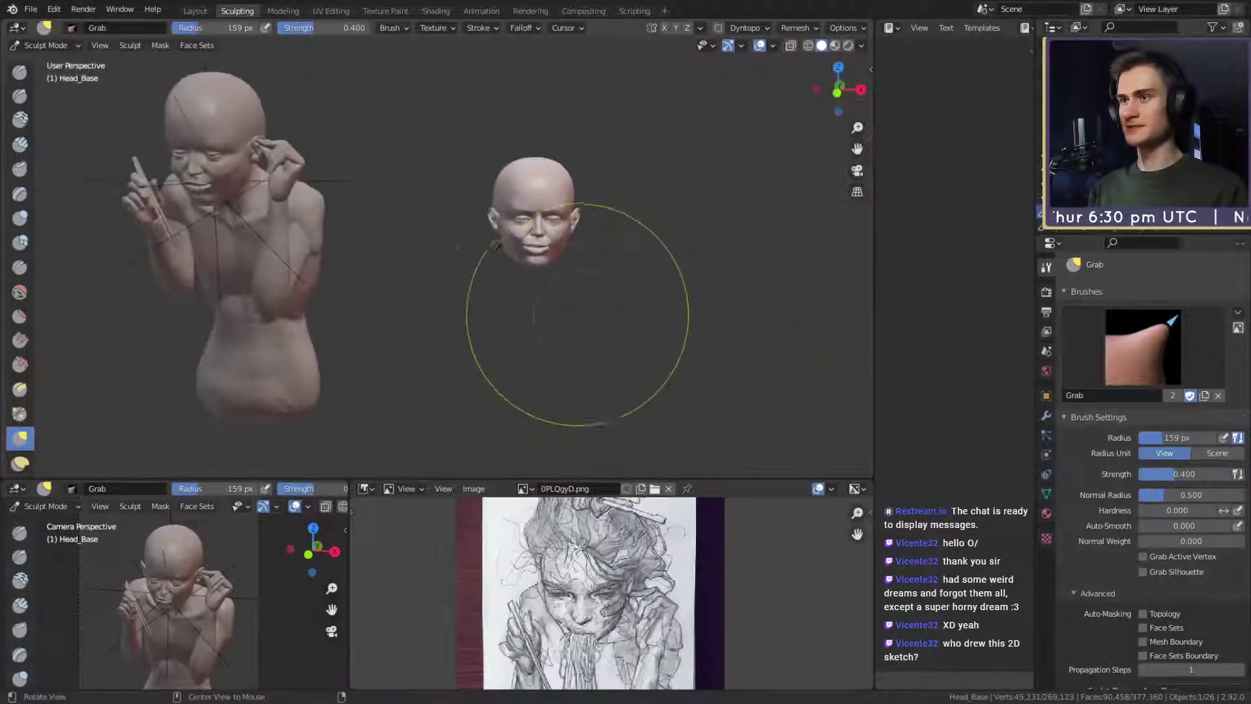
click(30, 9)
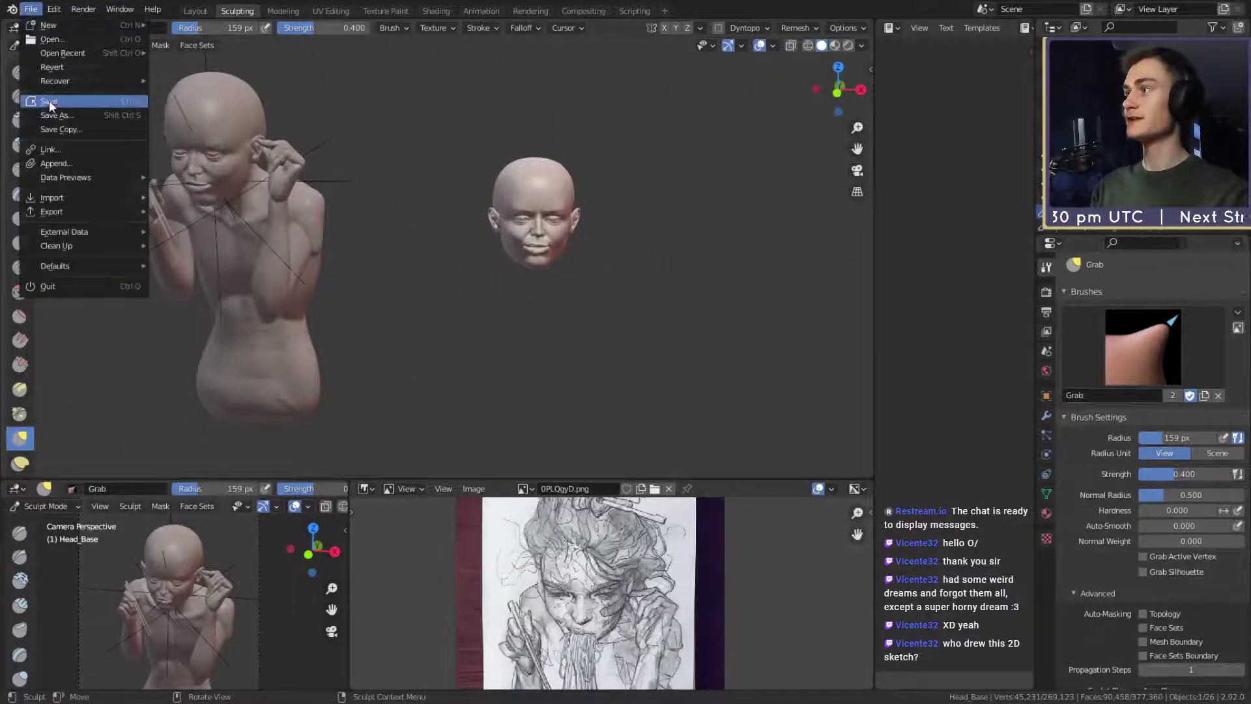
click(52, 99)
Return to the Layout workspace, select the Focus empty, and save the file again.
click(200, 13)
alt+drag(370, 206, 541, 255)
alt+drag(540, 254, 616, 243)
ctrl+alt+drag(616, 243, 592, 224)
click(645, 198)
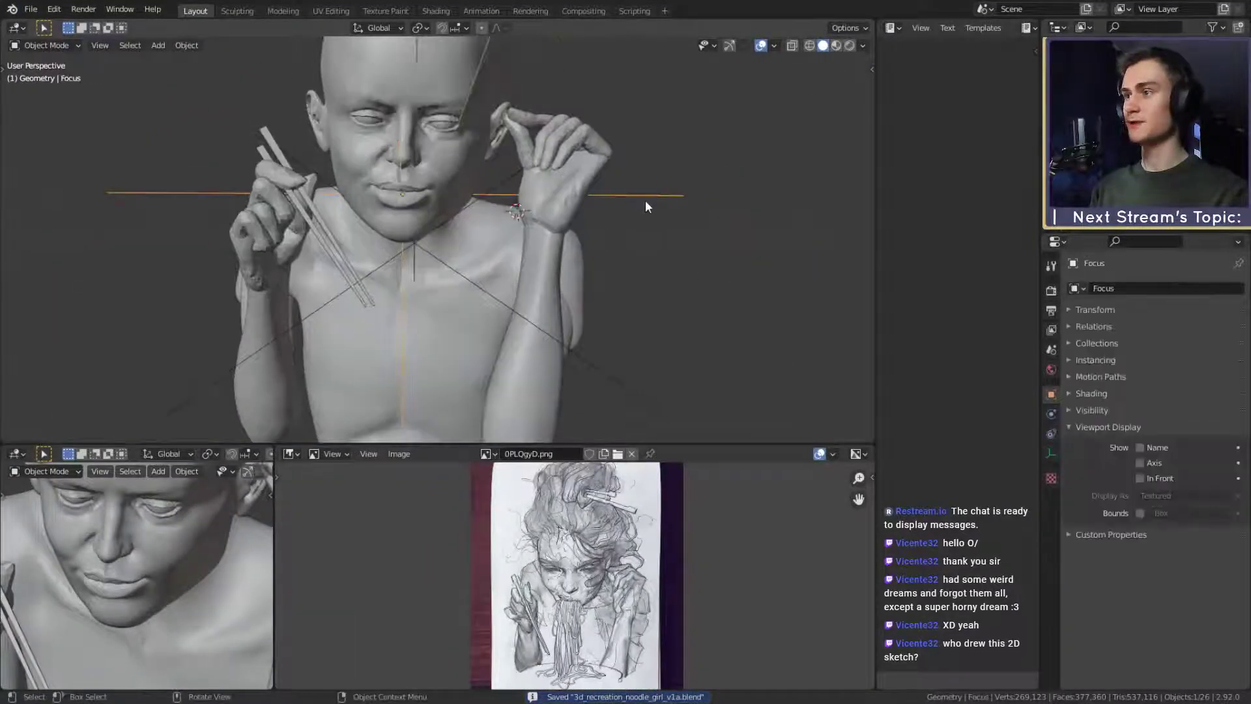
click(36, 9)
click(61, 101)
scroll(549, 290, down, 5)
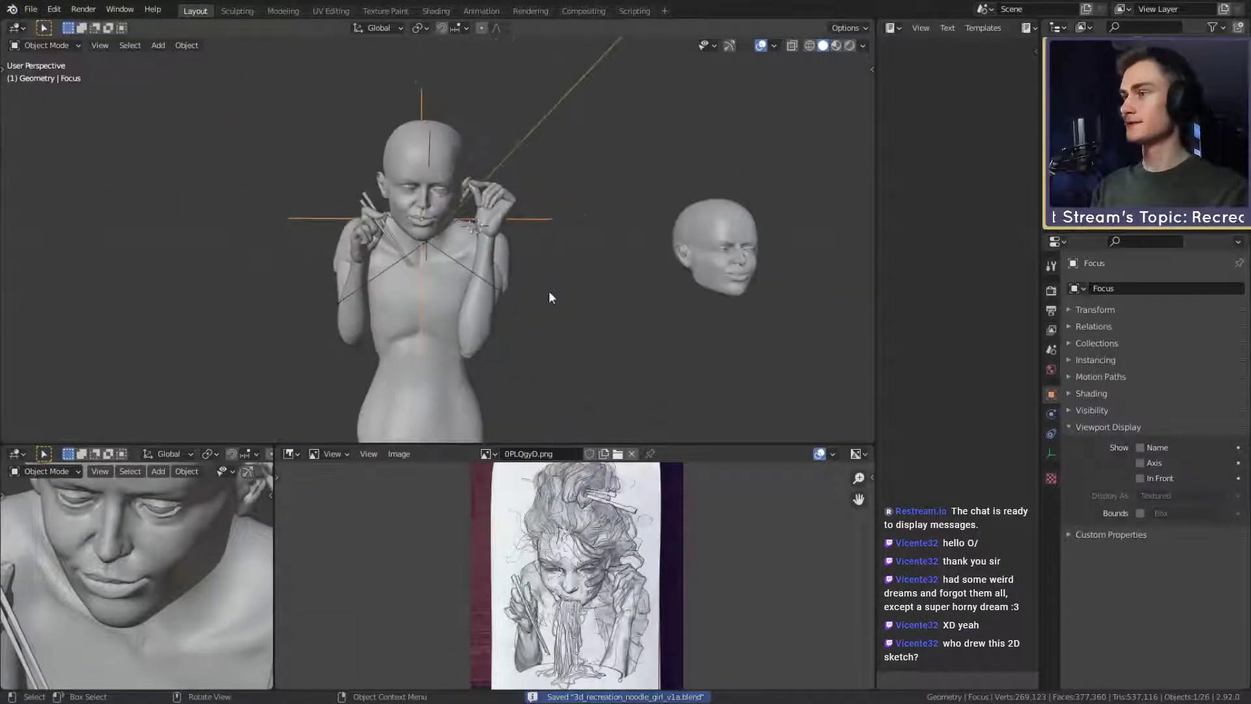
middle_drag(548, 291, 504, 345)
scroll(167, 613, down, 5)
scroll(156, 611, down, 3)
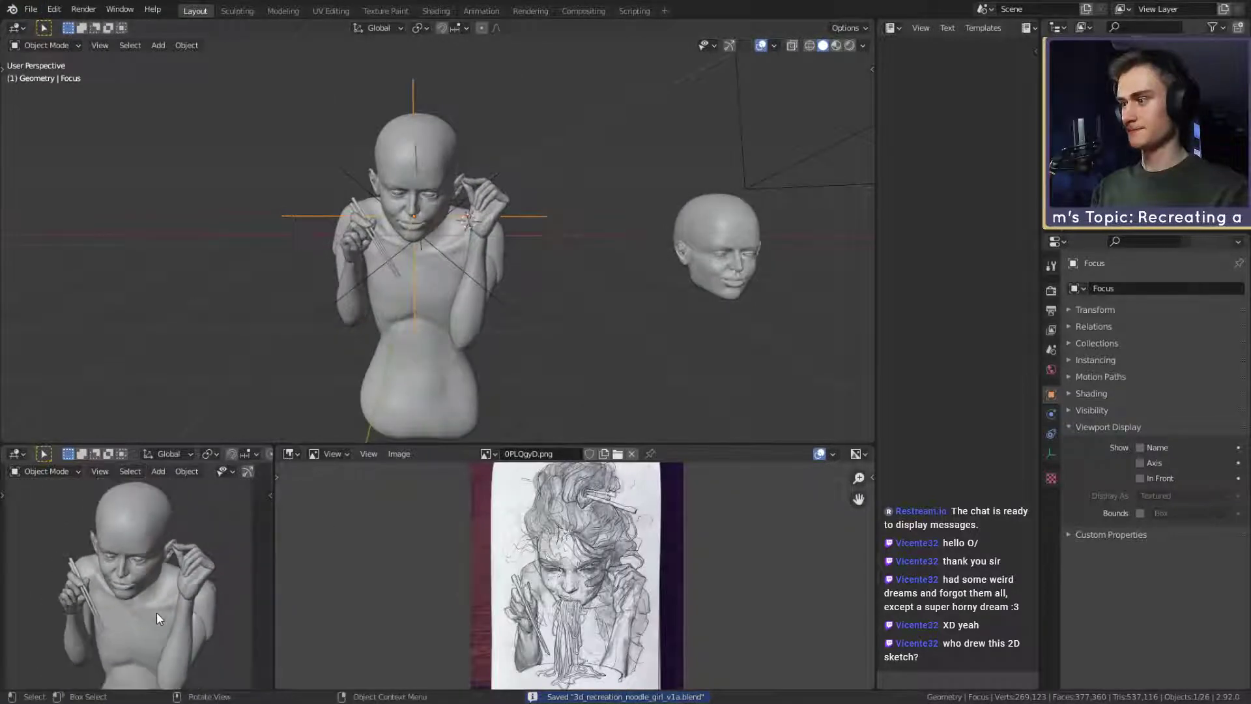
Select the separate Head_Base object and open it in the Sculpting workspace, framed on the corner of its mouth.
scroll(134, 615, up, 5)
scroll(703, 289, up, 3)
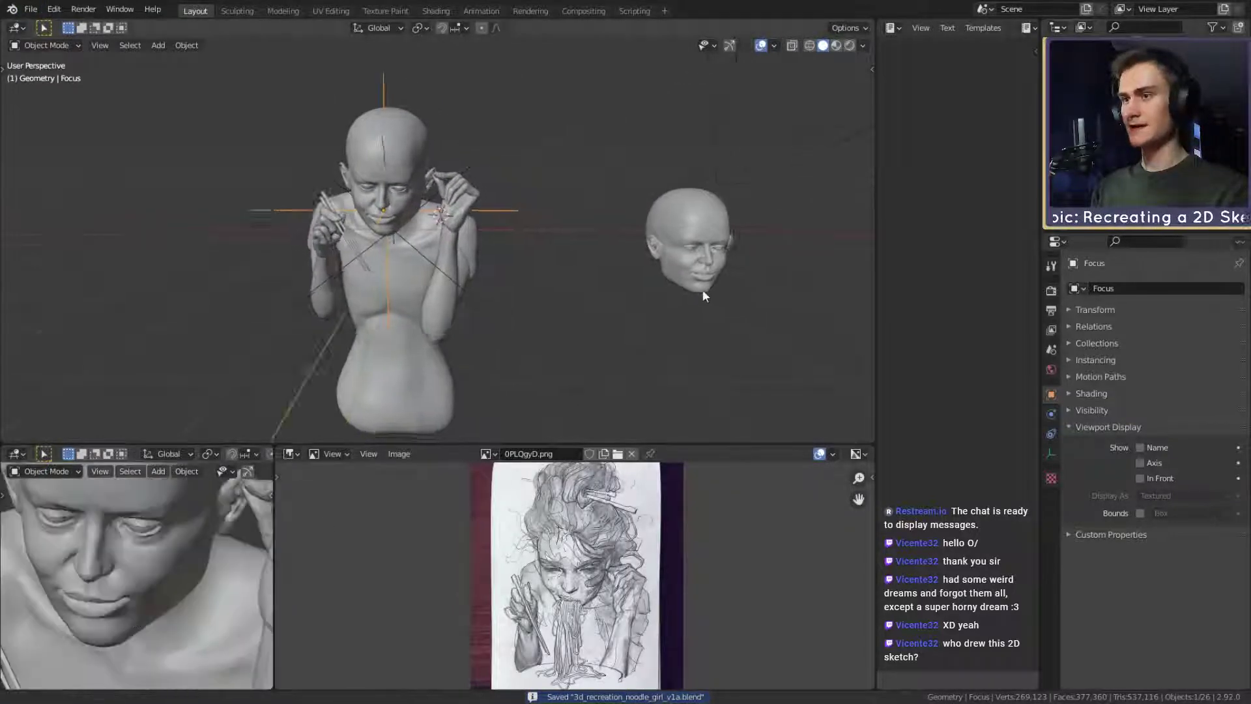
middle_drag(702, 289, 669, 326)
scroll(497, 290, up, 3)
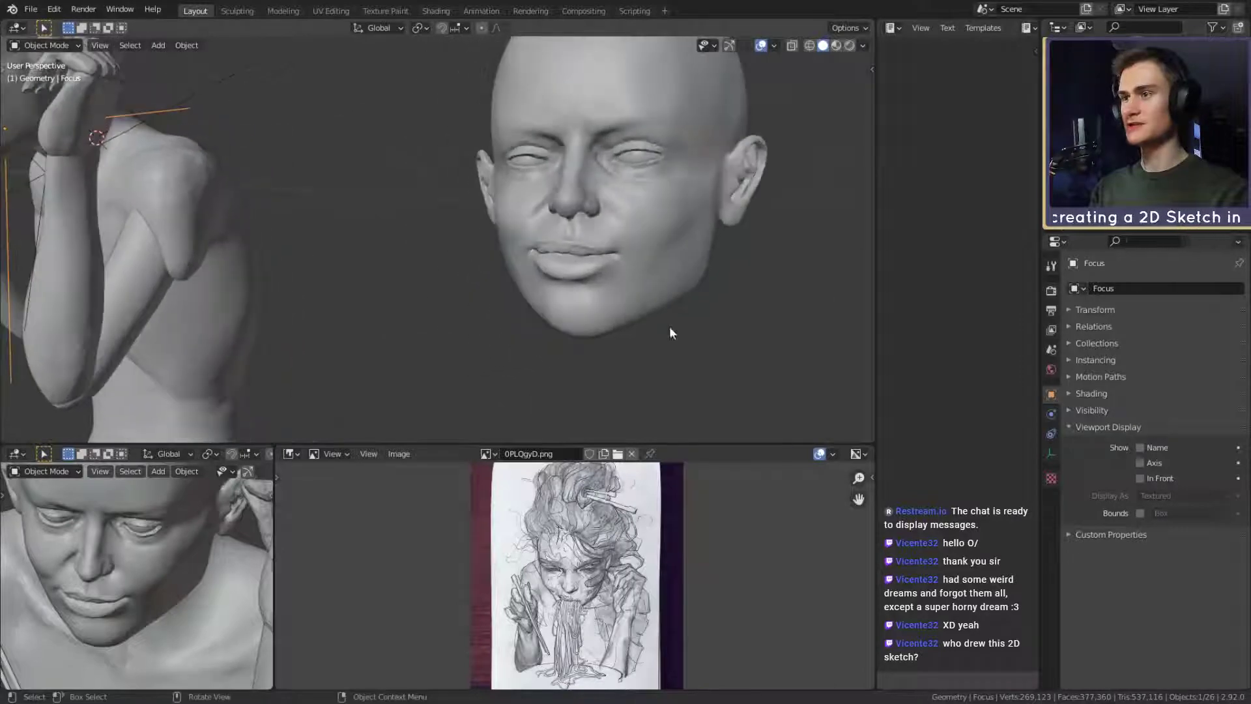
click(647, 272)
click(246, 11)
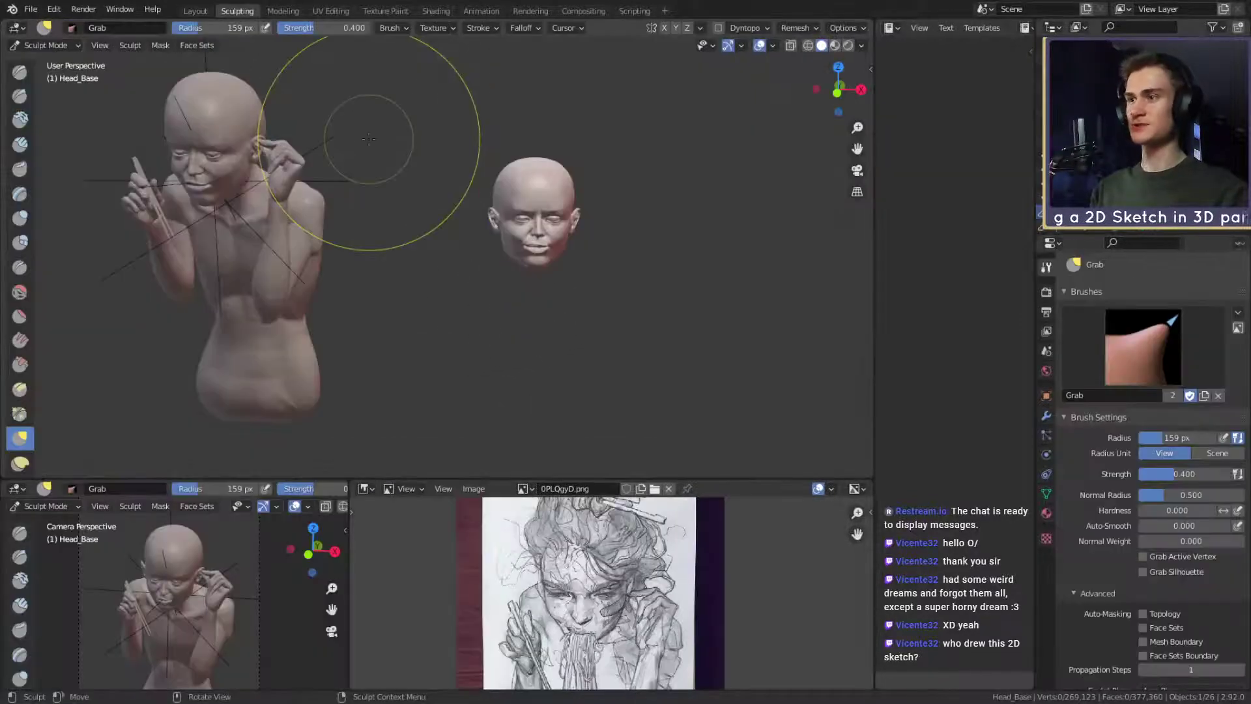
alt+drag(502, 329, 463, 334)
scroll(461, 313, up, 5)
alt+drag(479, 254, 451, 281)
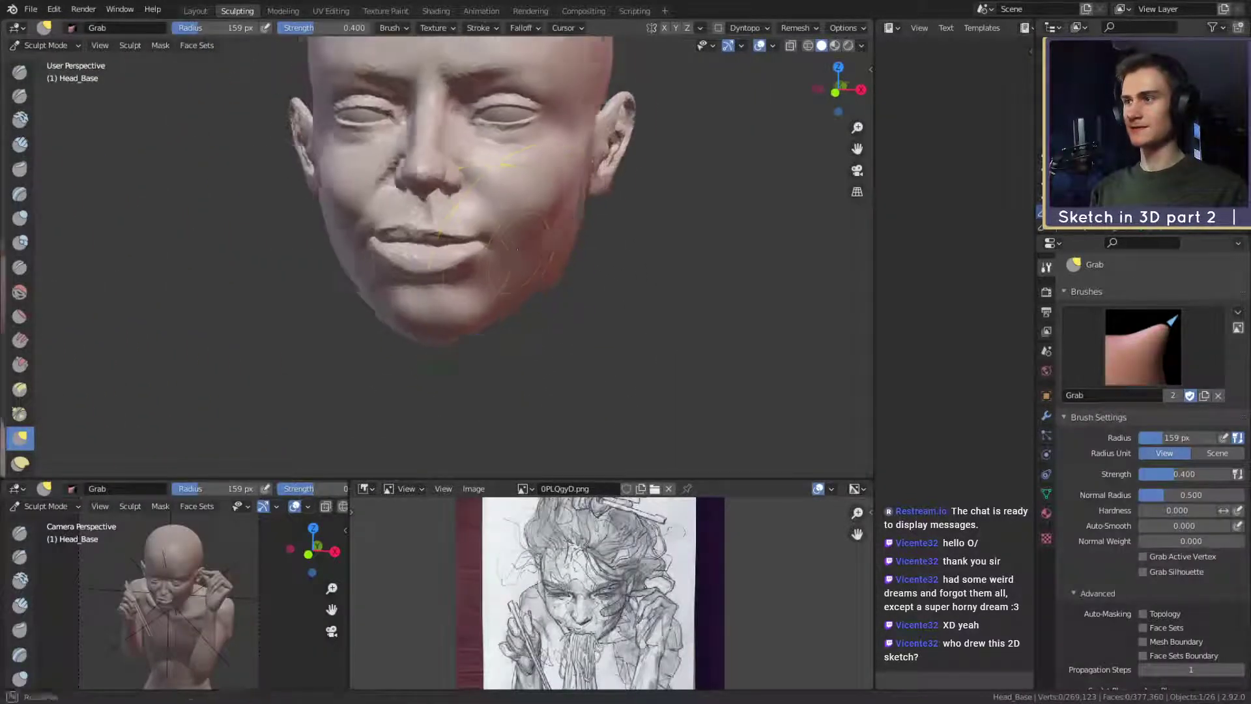
scroll(497, 211, up, 5)
alt+drag(497, 211, 432, 260)
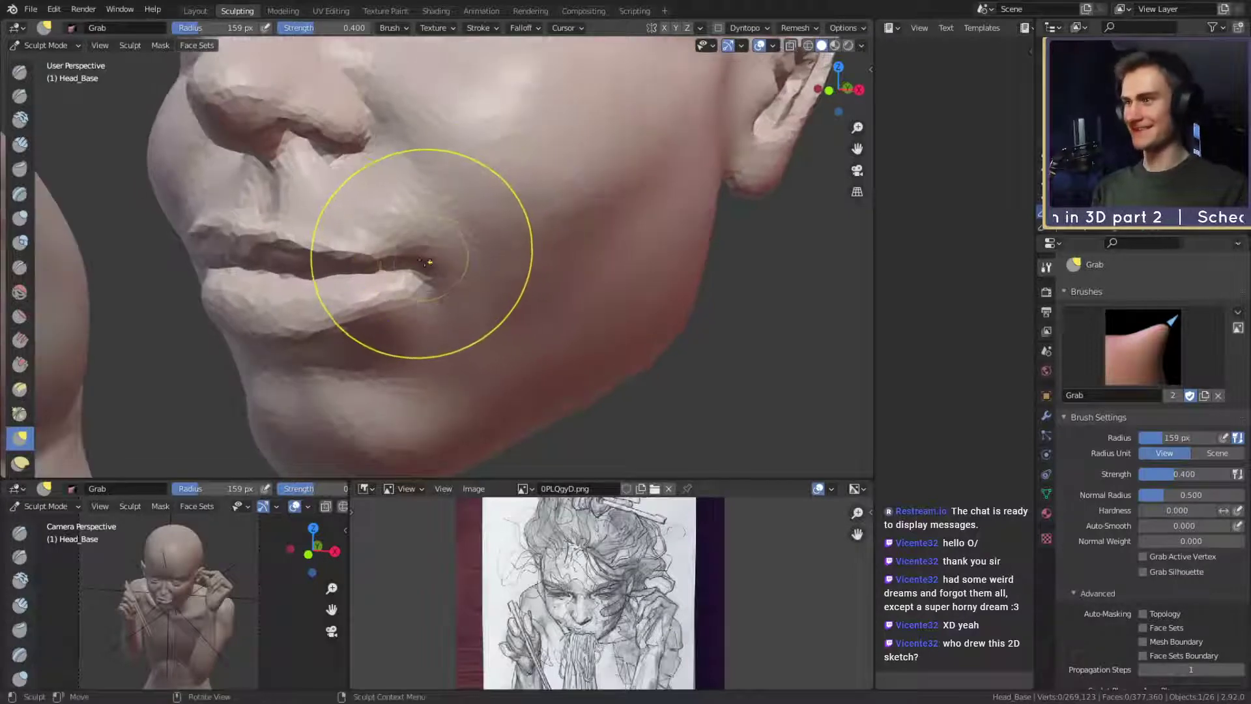
Reshape the base head's mouth corner with the Grab brush at radii of 130 and 81 px, plus Clay Strips at 41 px.
key(f)
click(423, 265)
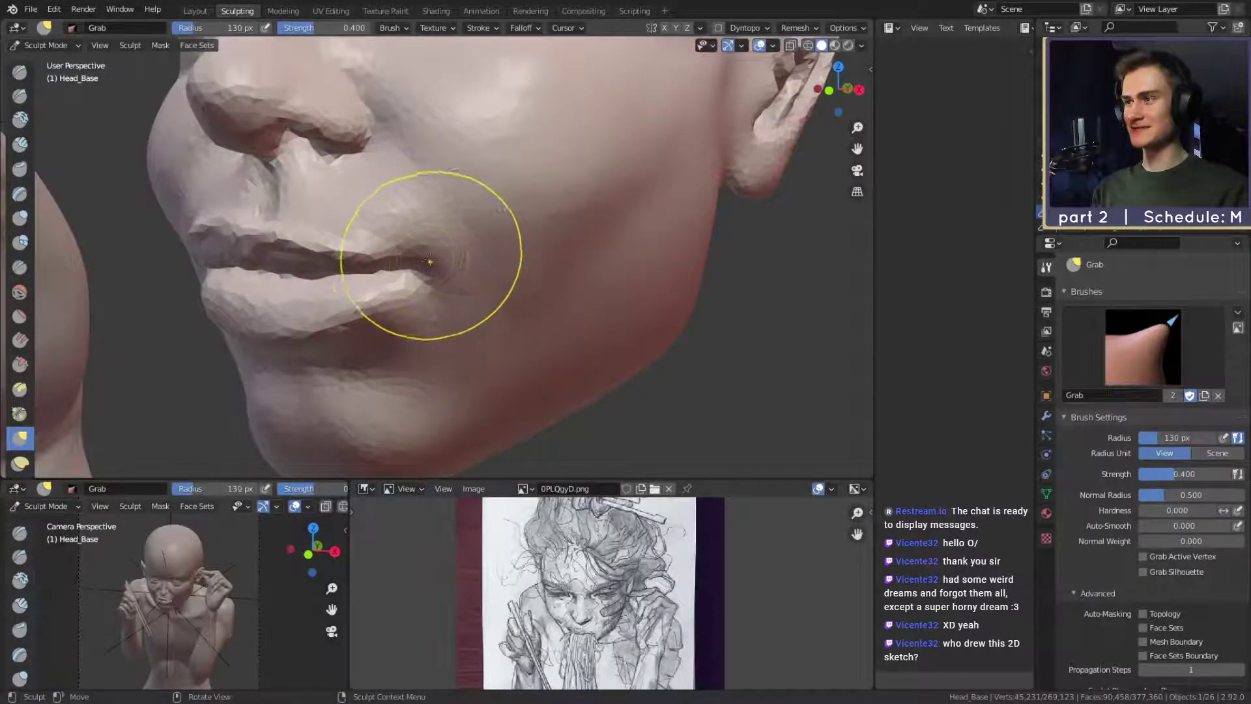
key(bracketleft)
key(bracketleft)
mouse_move(445, 274)
alt+mouse_down()
mouse_move(432, 276)
mouse_move(465, 232)
alt+mouse_up()
scroll(435, 274, up, 2)
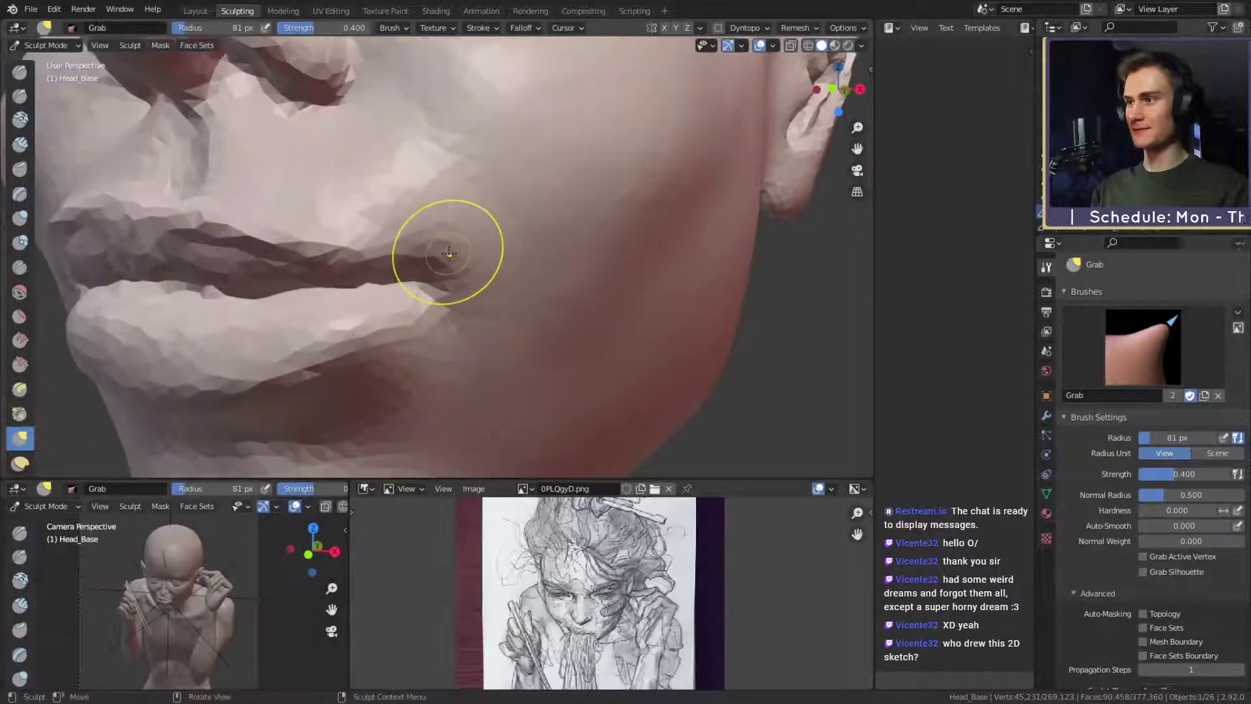
key(c)
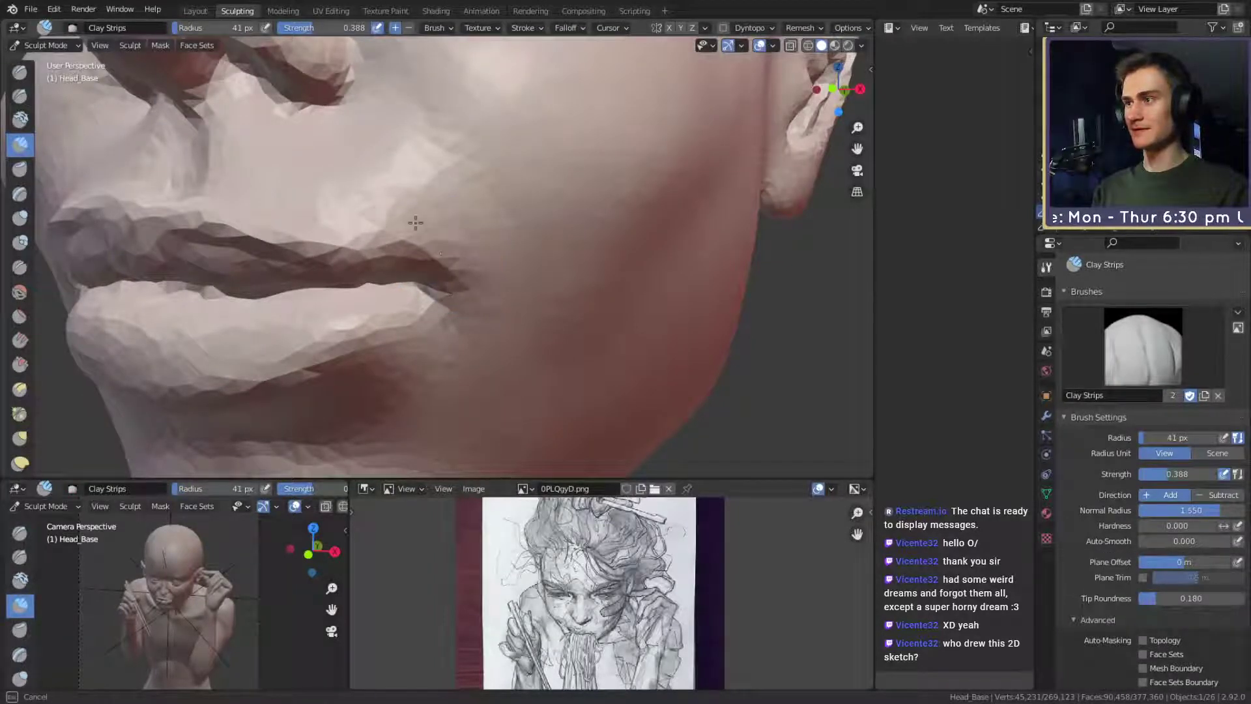
Pull the same mouth corner into shape with the Grab brush at radii of 98, 169 and 198 px.
key(g)
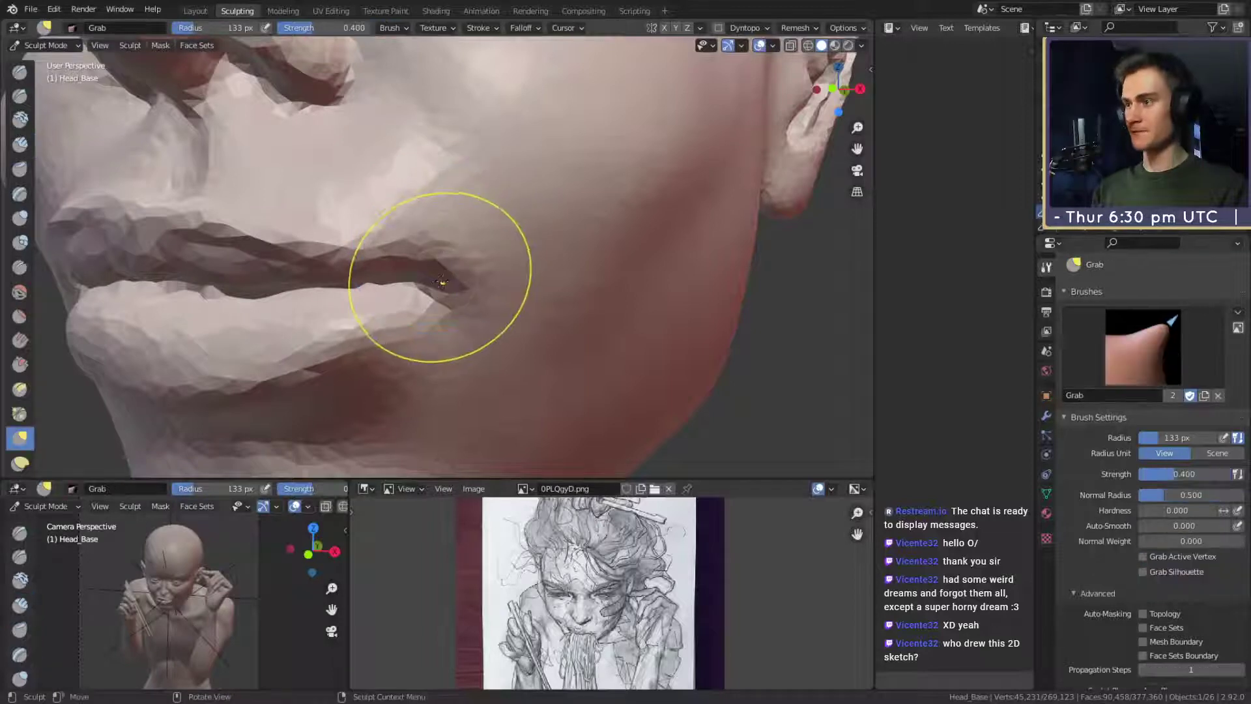
key(f)
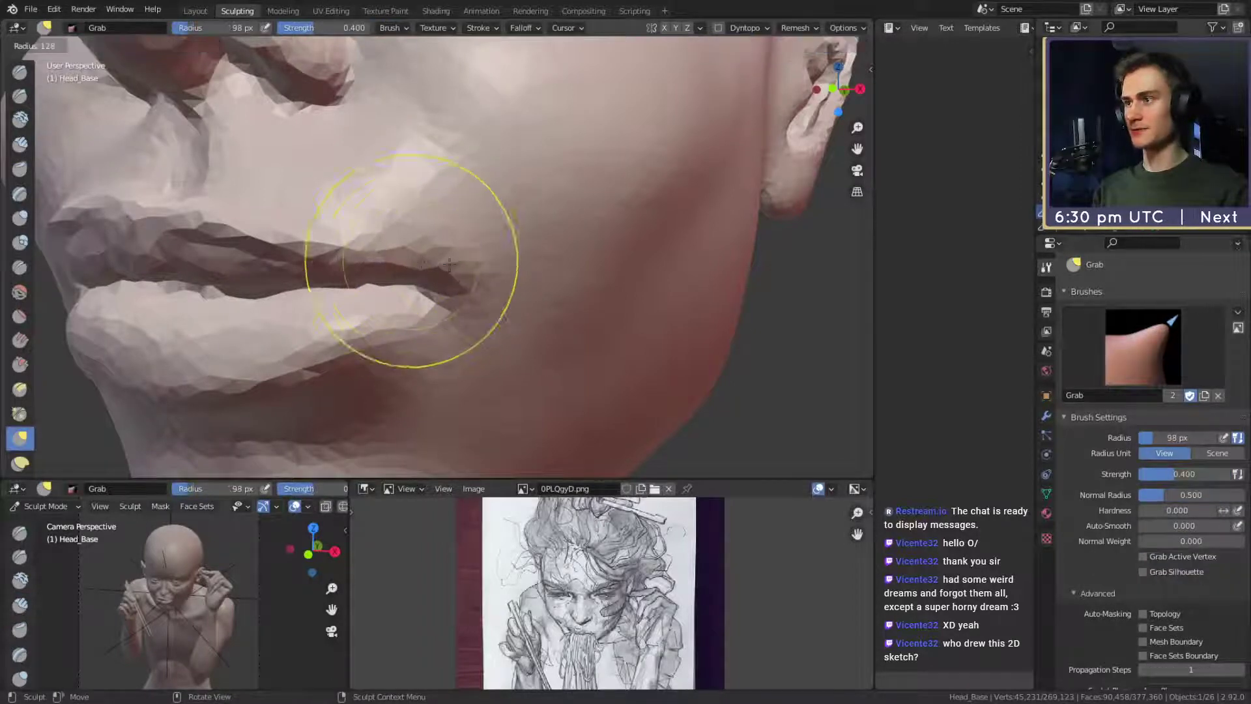
click(460, 282)
mouse_move(440, 282)
ctrl+middle_down()
mouse_move(450, 319)
mouse_move(506, 288)
mouse_move(426, 279)
mouse_move(444, 245)
ctrl+middle_up()
key(f)
click(432, 293)
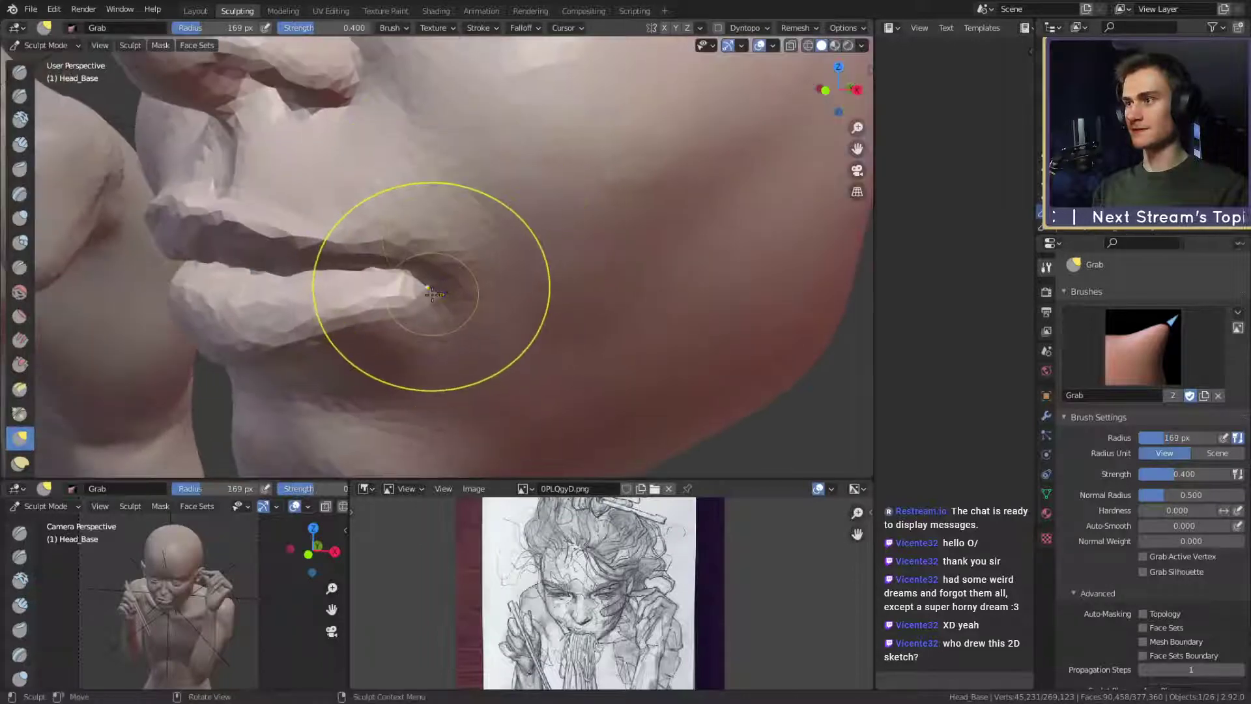
drag(411, 287, 427, 274)
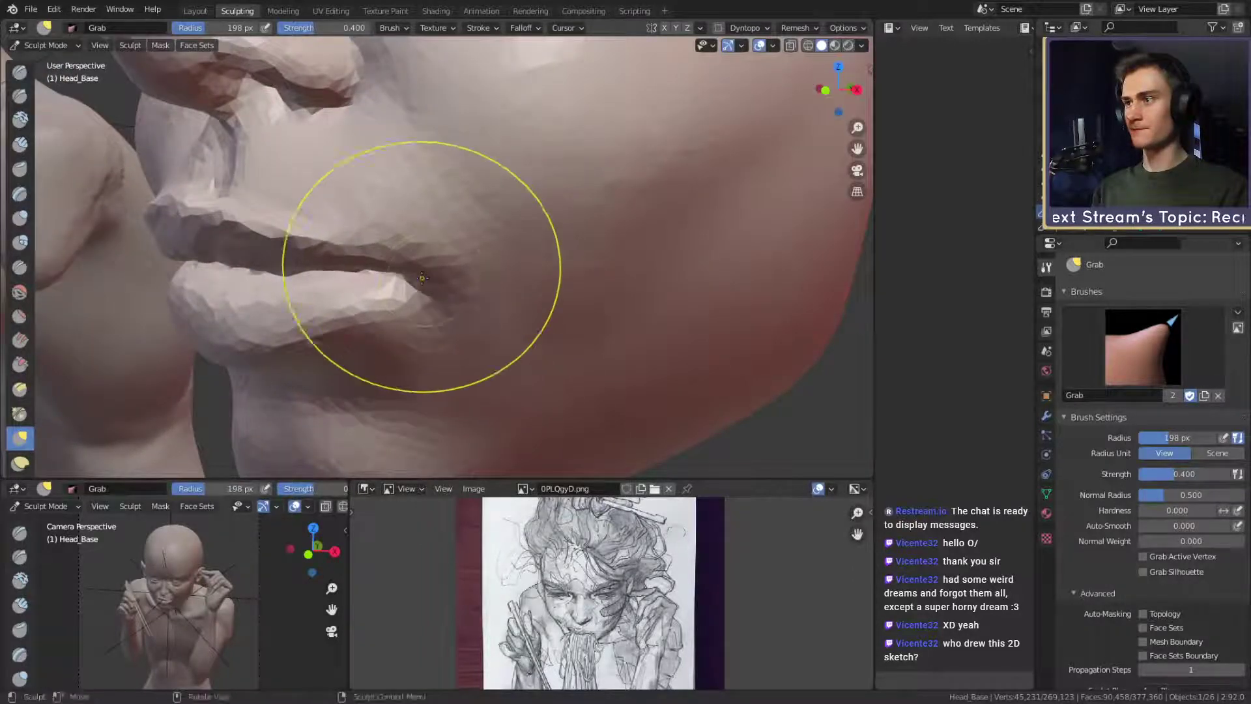
Adjust the opposite corner of the base head's mouth with the Grab brush, reducing its radius to 135 px.
mouse_move(440, 251)
middle_down()
mouse_move(567, 252)
mouse_move(480, 256)
mouse_move(475, 280)
middle_up()
scroll(507, 251, down, 5)
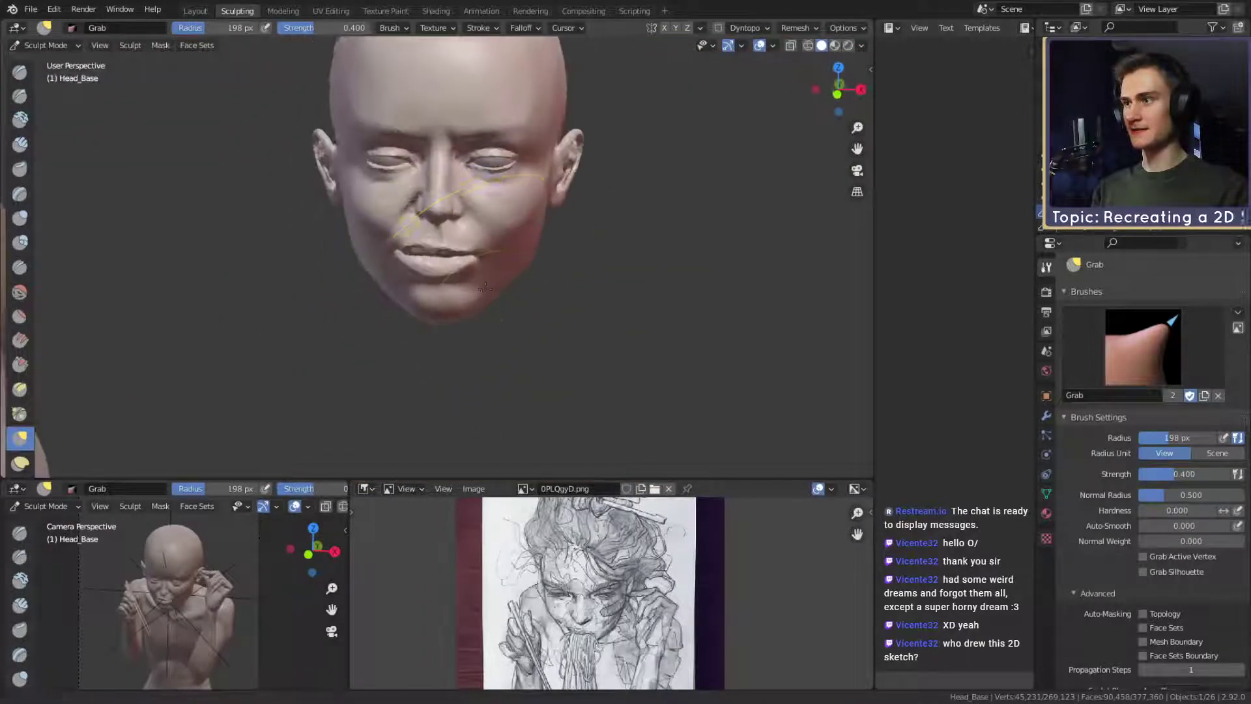
scroll(386, 291, down, 2)
shift+middle_drag(386, 292, 563, 304)
middle_drag(563, 304, 547, 266)
scroll(671, 283, up, 8)
scroll(548, 265, down, 1)
key(f)
click(586, 256)
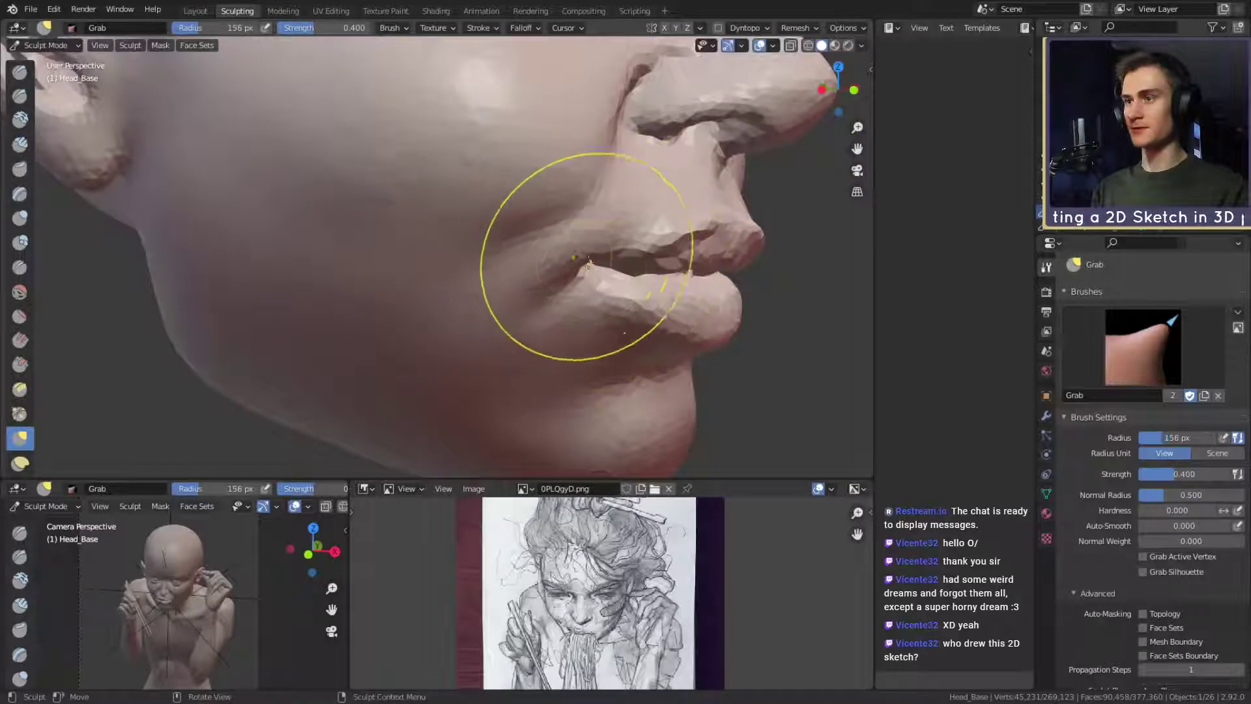
key(f)
click(580, 257)
drag(581, 263, 586, 254)
scroll(596, 225, down, 2)
middle_drag(600, 215, 539, 176)
scroll(538, 176, down, 2)
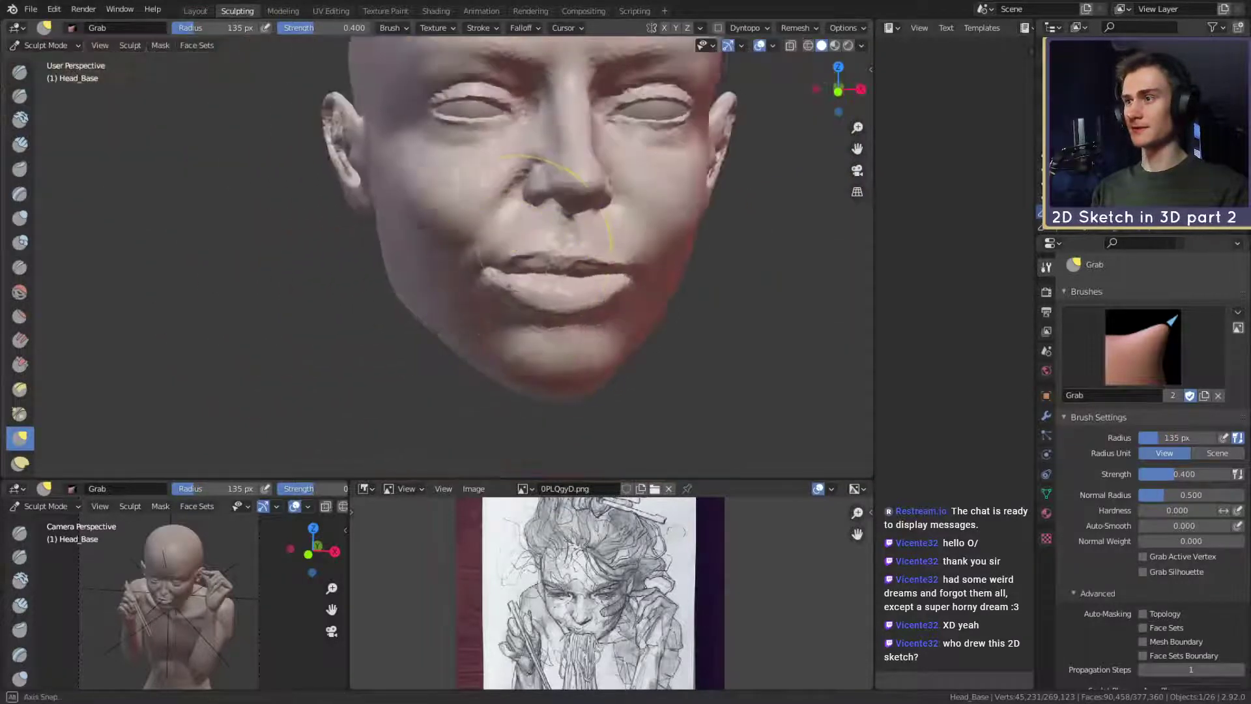
Return to the Layout workspace, inspect the base head from the front, and save the file.
scroll(508, 296, down, 3)
shift+middle_drag(509, 302, 612, 299)
shift+middle_drag(391, 280, 666, 273)
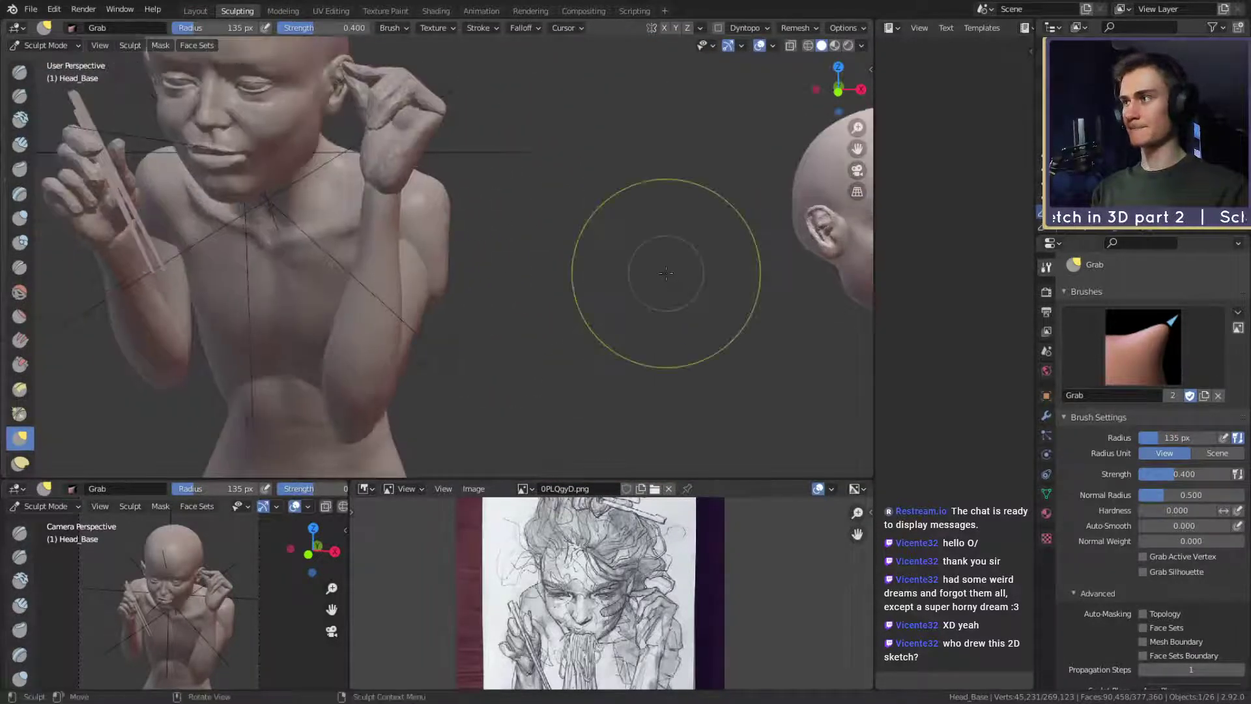
click(188, 13)
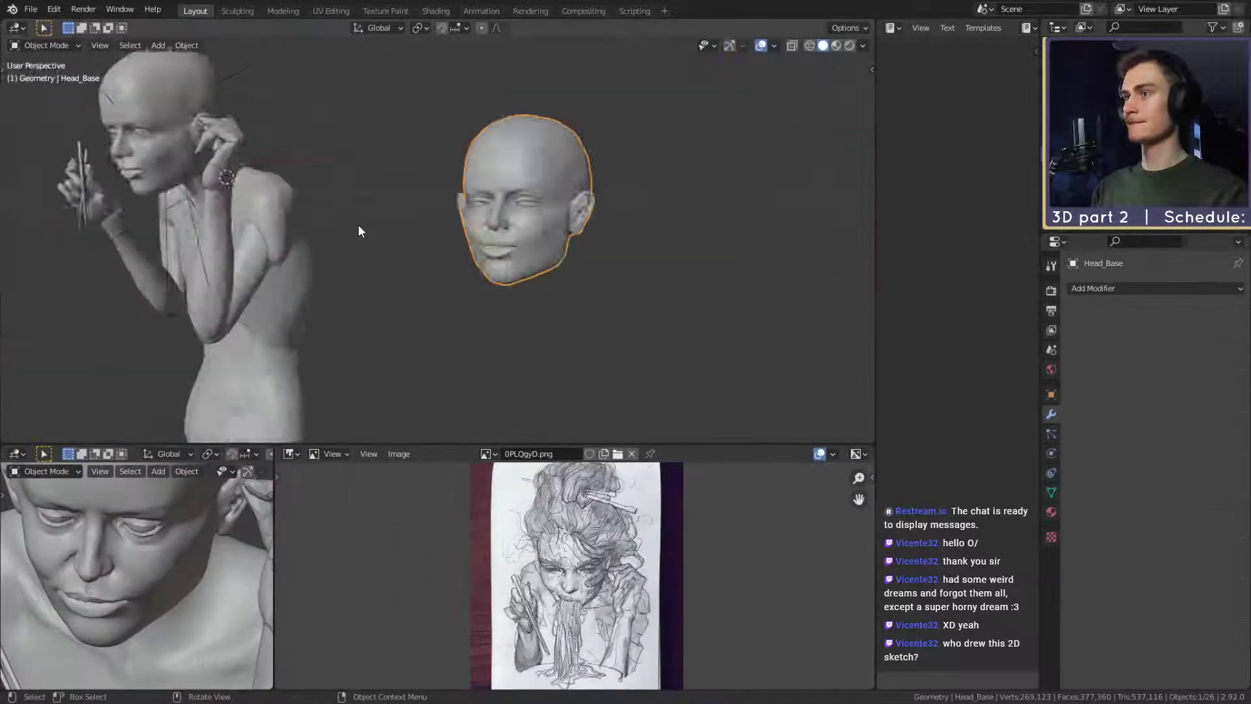
mouse_move(358, 224)
middle_down()
mouse_move(472, 315)
mouse_move(592, 260)
mouse_move(553, 274)
mouse_move(456, 264)
mouse_move(553, 270)
middle_up()
scroll(472, 306, up, 4)
scroll(601, 242, down, 4)
scroll(566, 287, up, 5)
click(30, 9)
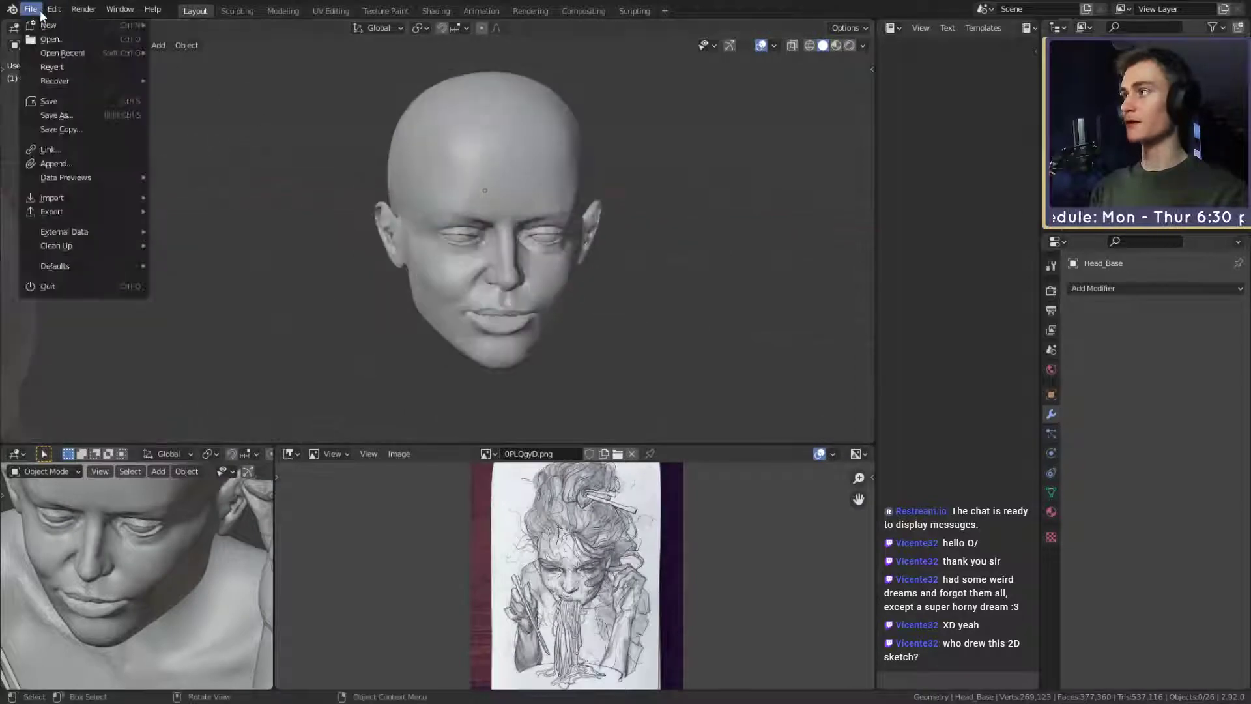
click(47, 103)
Reopen the Sculpting workspace and refine the base head's mouth corner with the Grab brush, ending at a radius of 125 px.
click(237, 11)
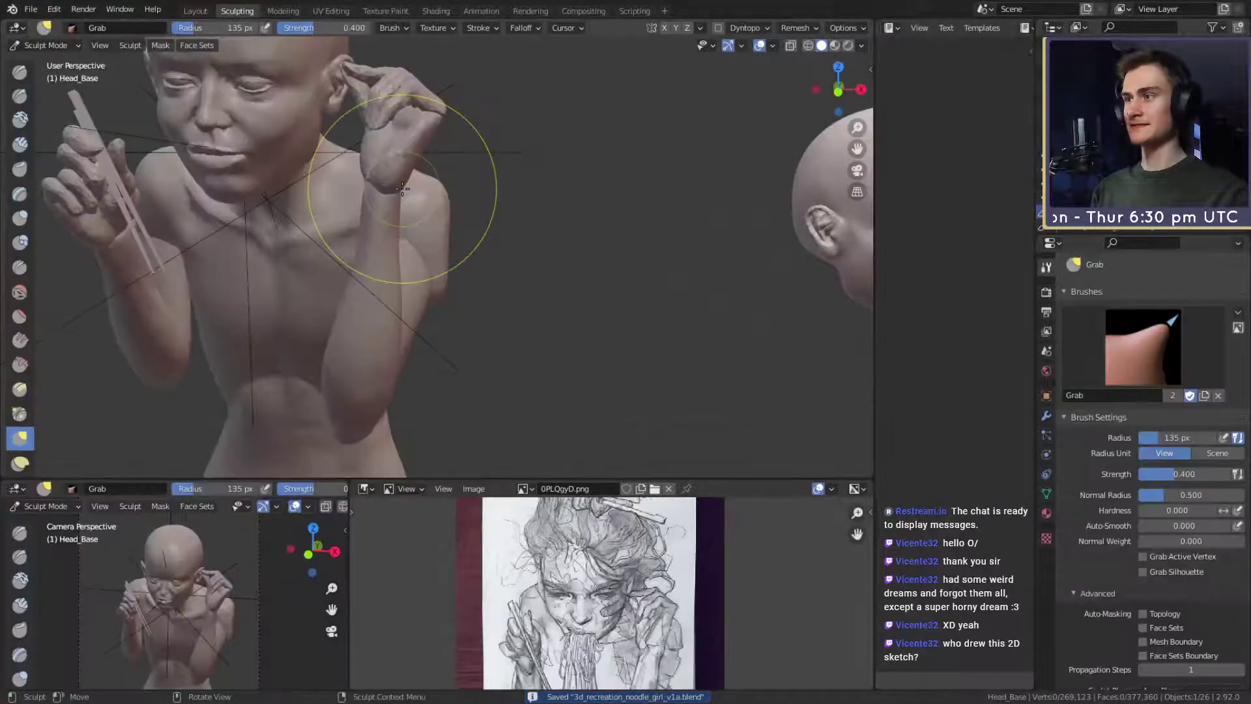
mouse_move(847, 228)
shift+middle_down()
mouse_move(499, 209)
mouse_move(482, 260)
shift+middle_up()
scroll(527, 215, up, 6)
middle_drag(546, 287, 488, 276)
key(f)
click(503, 275)
key(f)
drag(481, 273, 476, 276)
click(468, 274)
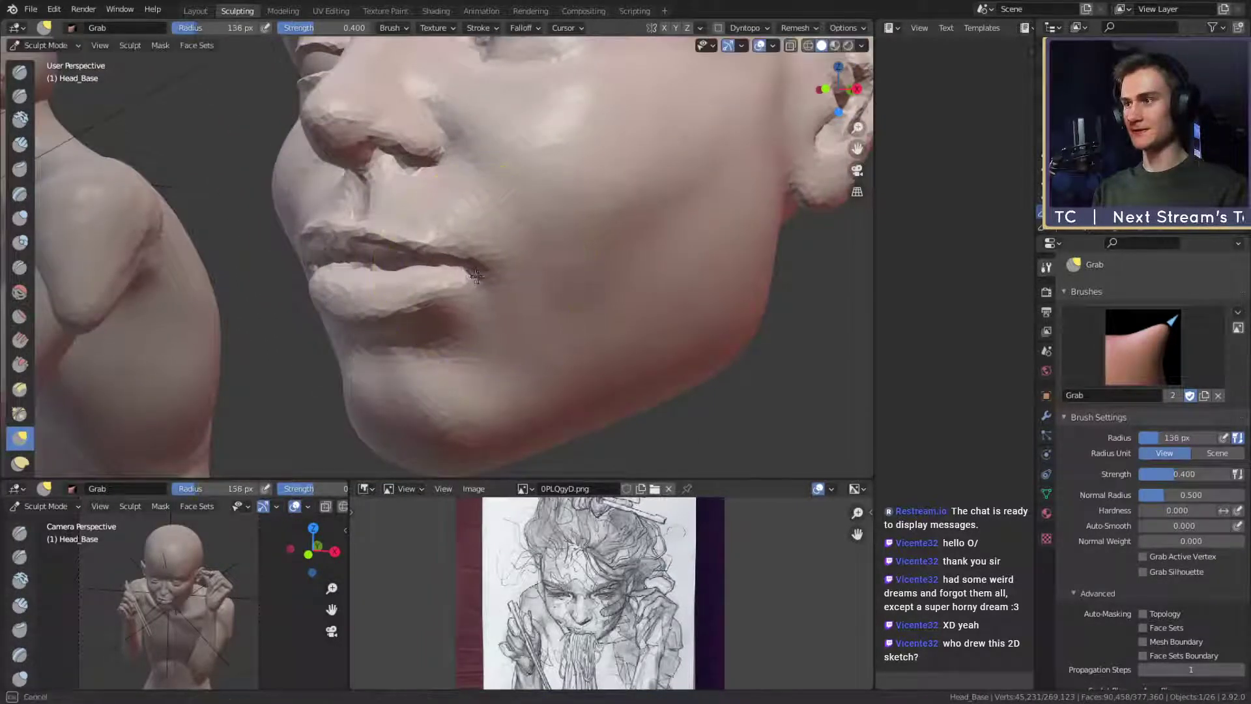
middle_drag(499, 228, 532, 262)
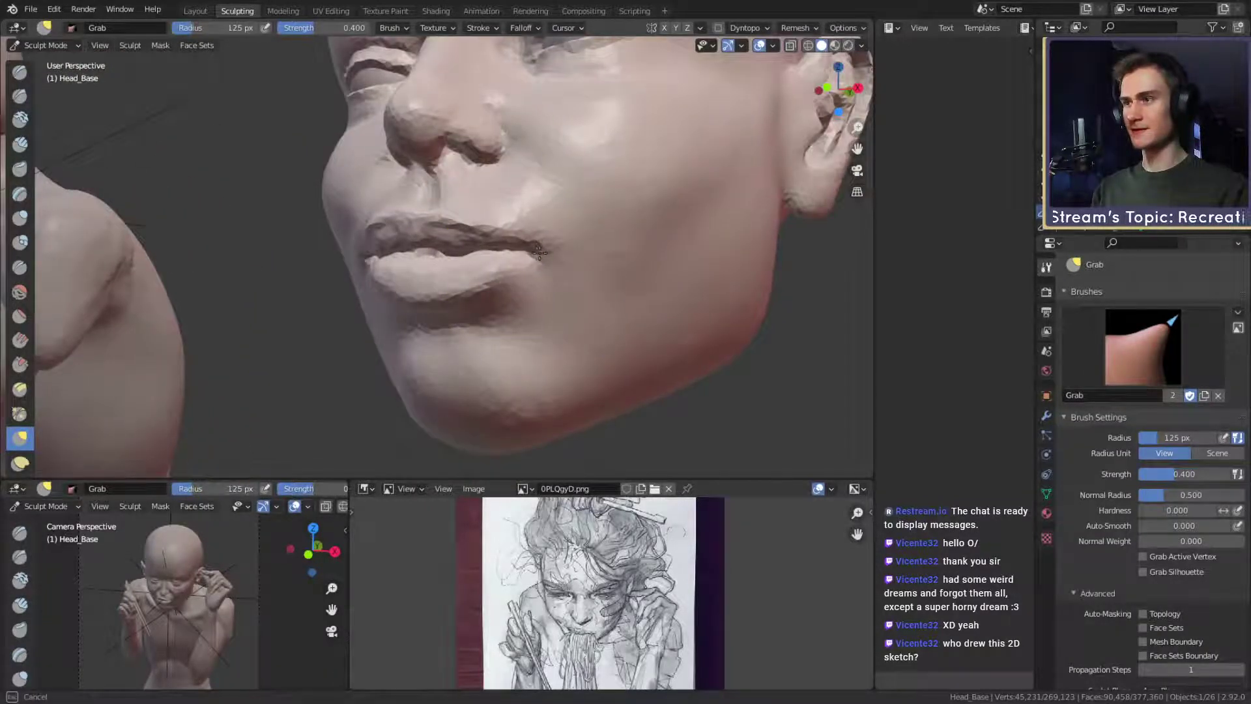
ctrl+alt+drag(547, 156, 537, 257)
mouse_move(537, 257)
alt+mouse_down()
mouse_move(573, 267)
mouse_move(573, 244)
mouse_move(616, 212)
mouse_move(616, 254)
alt+mouse_up()
alt+drag(616, 254, 592, 261)
mouse_move(153, 207)
alt+shift+mouse_down()
mouse_move(450, 198)
mouse_move(609, 265)
alt+shift+mouse_up()
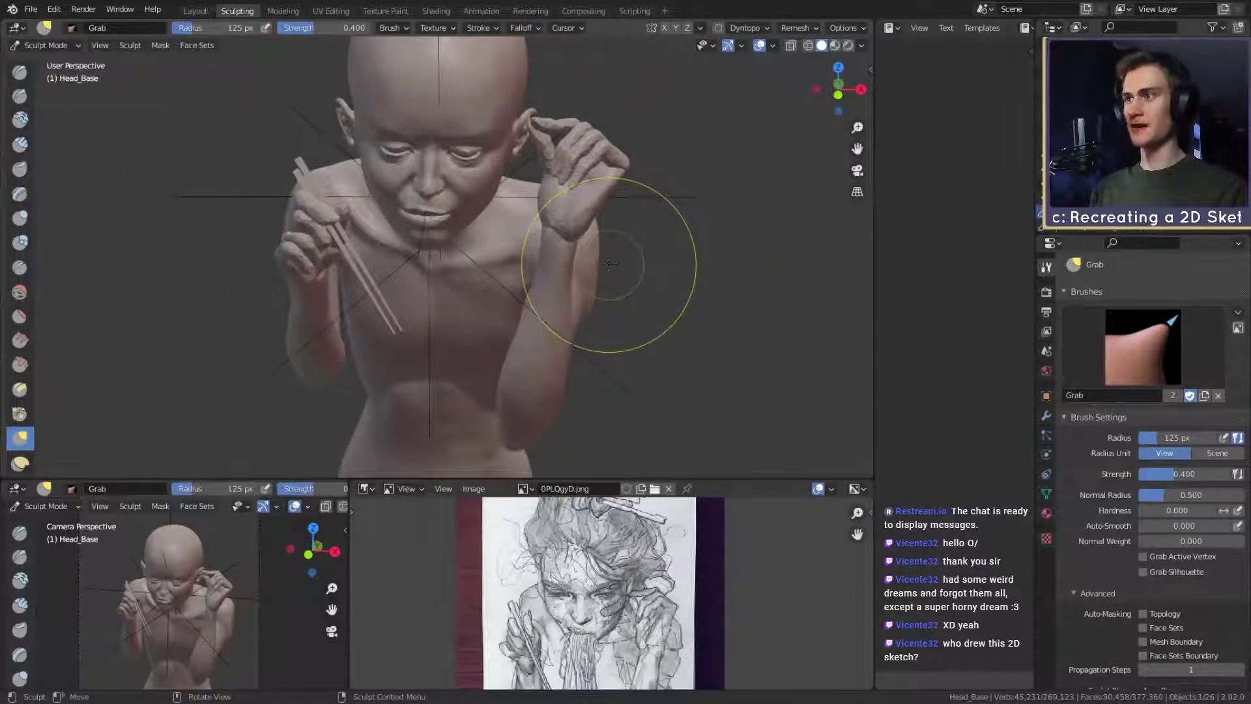
Switch back to the Layout workspace, save the file, and review the whole figure beside the base head.
click(195, 11)
click(30, 9)
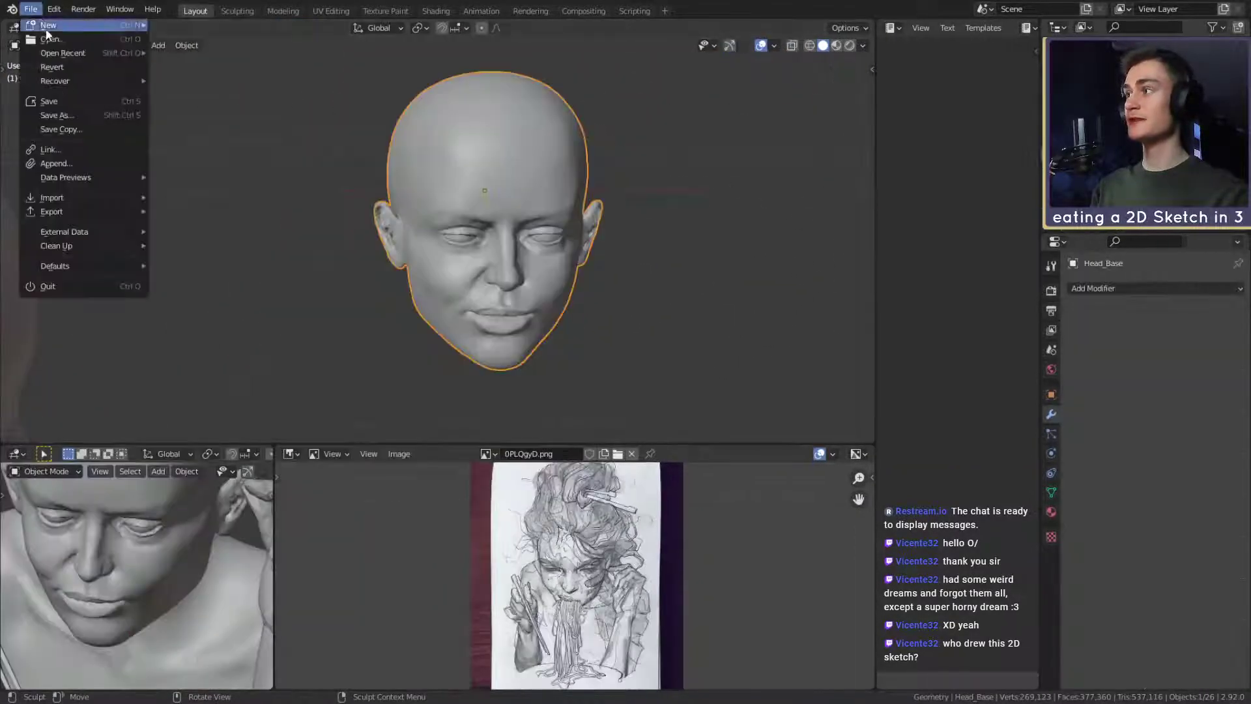
click(68, 103)
middle_drag(291, 279, 538, 255)
scroll(536, 254, down, 4)
middle_drag(462, 331, 488, 313)
scroll(172, 554, down, 7)
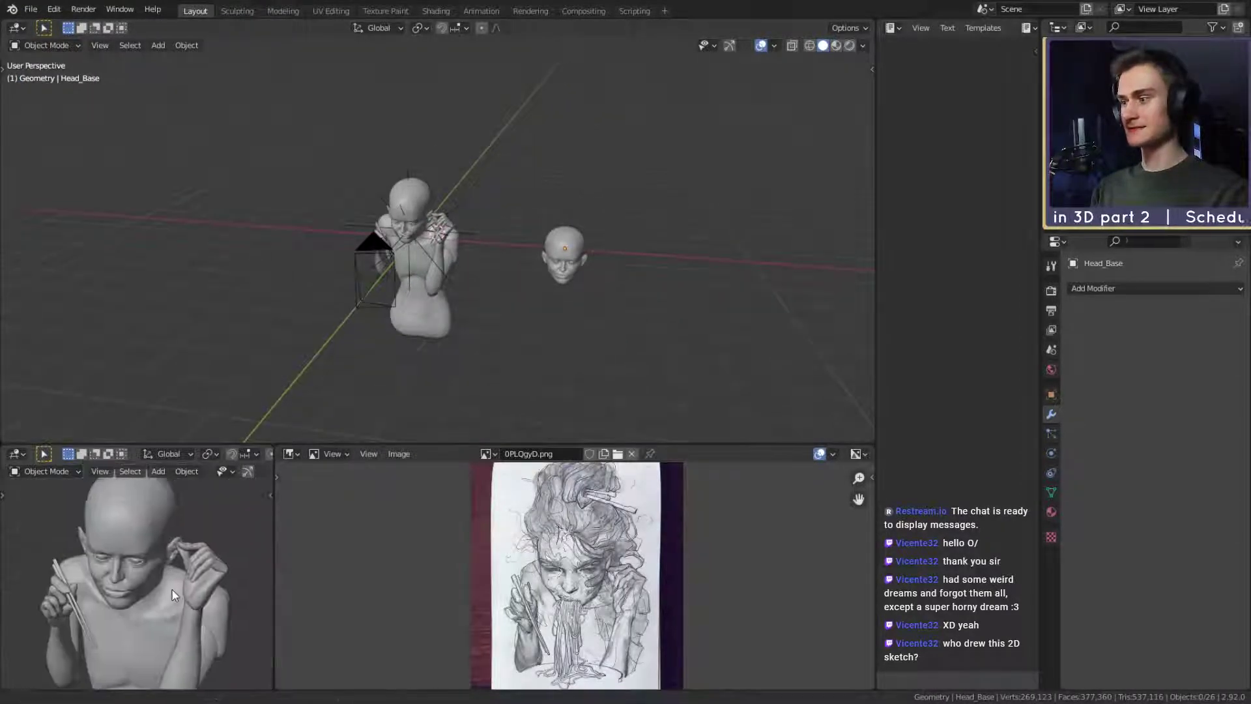
scroll(423, 277, up, 8)
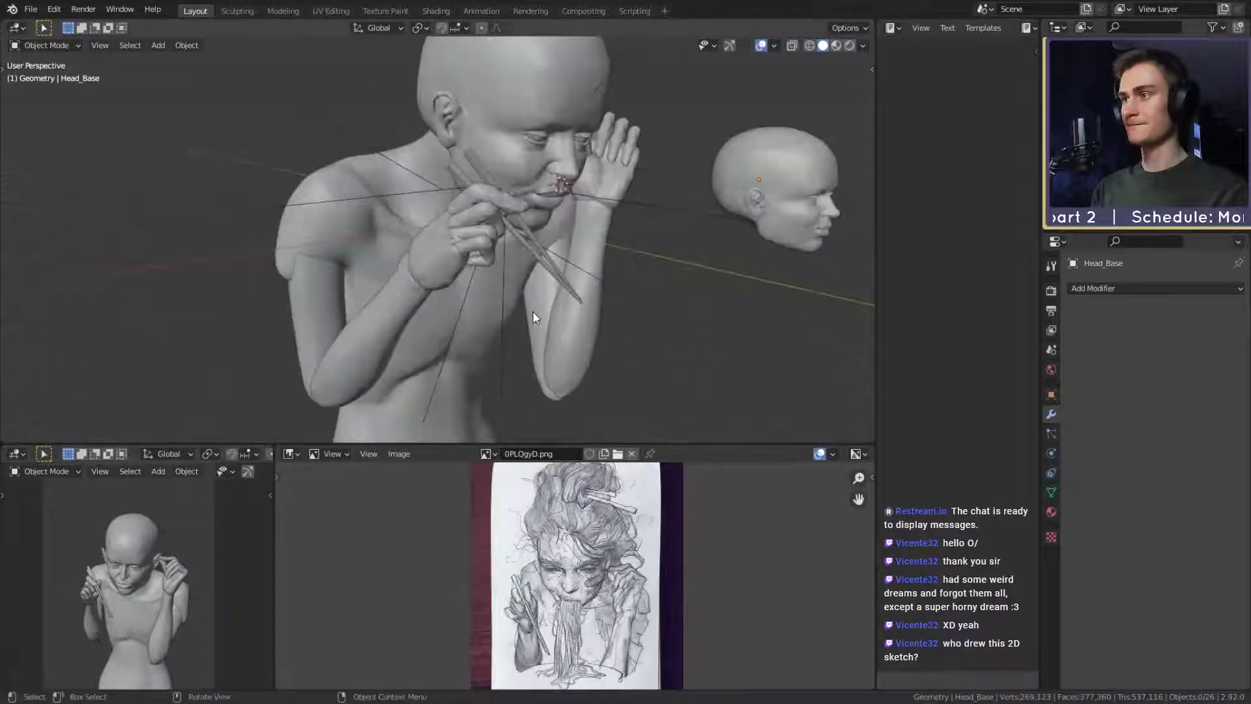
Select the posed head together with its left eye and scale them uniformly to 0.975.
middle_drag(533, 311, 485, 202)
click(394, 156)
shift+click(437, 165)
key(s)
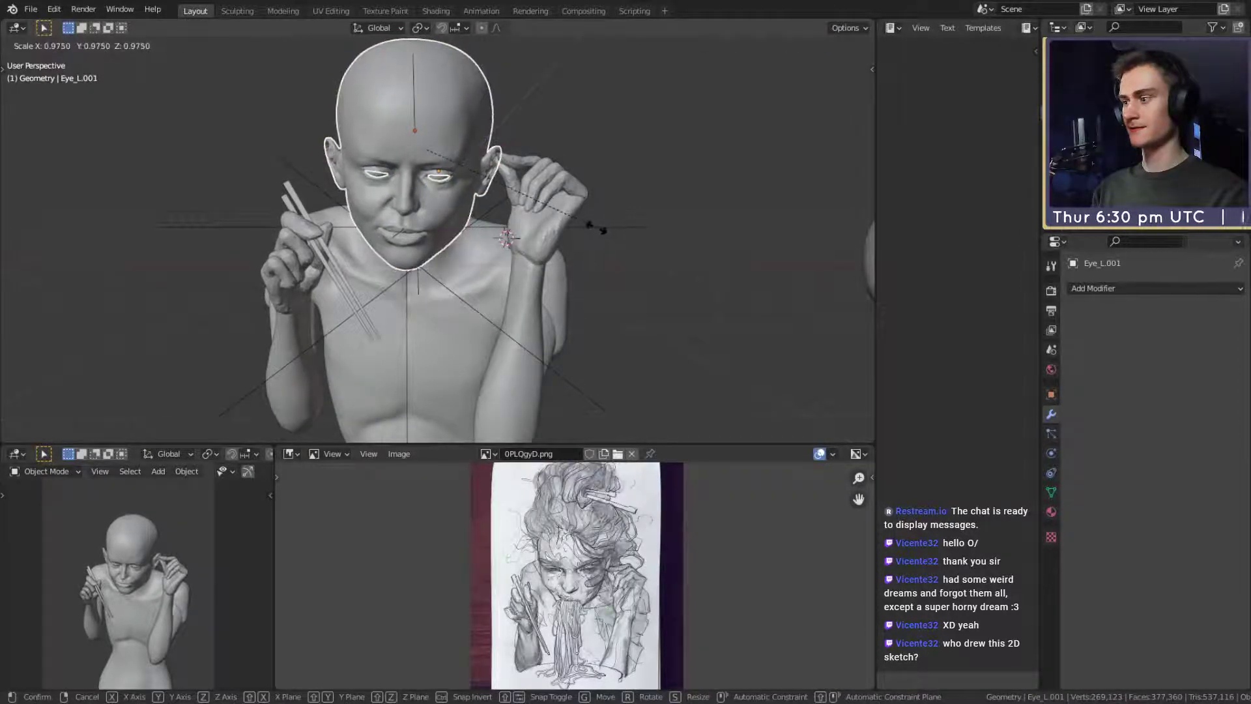
click(594, 228)
middle_drag(548, 226, 525, 278)
scroll(534, 264, down, 4)
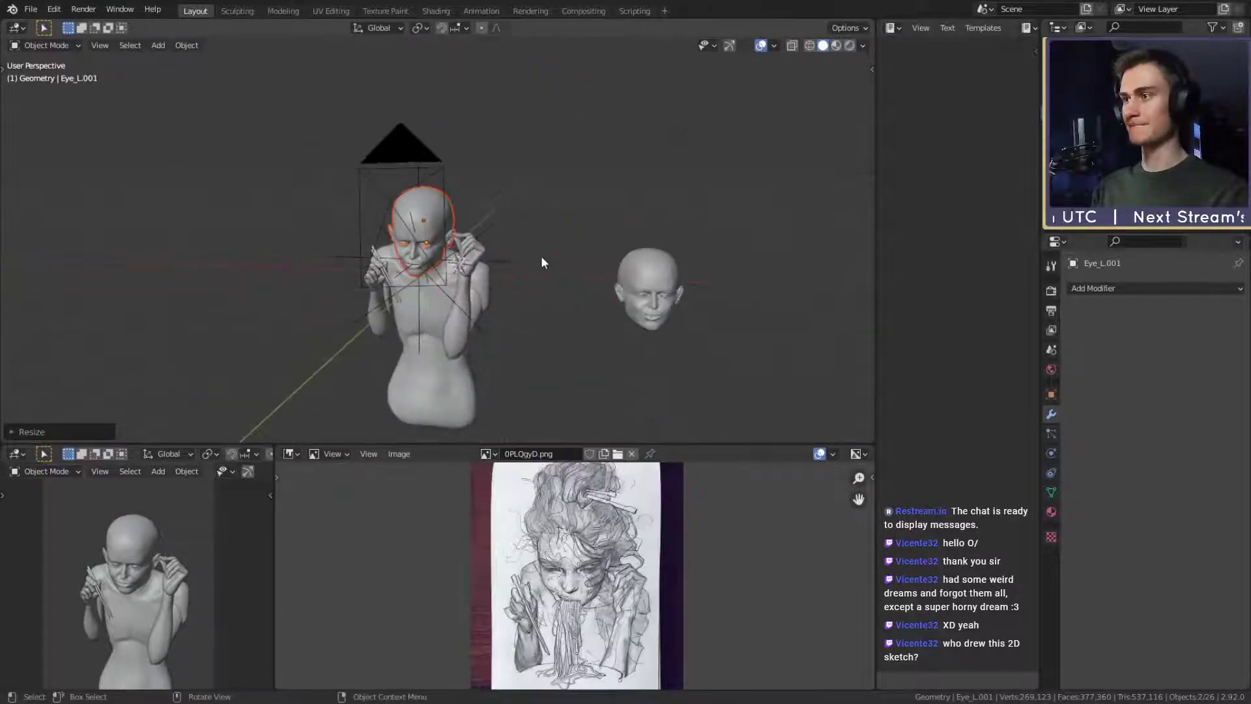
click(541, 256)
Check the resized head against the full figure and save the file.
middle_drag(501, 326, 546, 260)
scroll(603, 295, up, 3)
scroll(450, 339, down, 3)
click(30, 9)
click(40, 103)
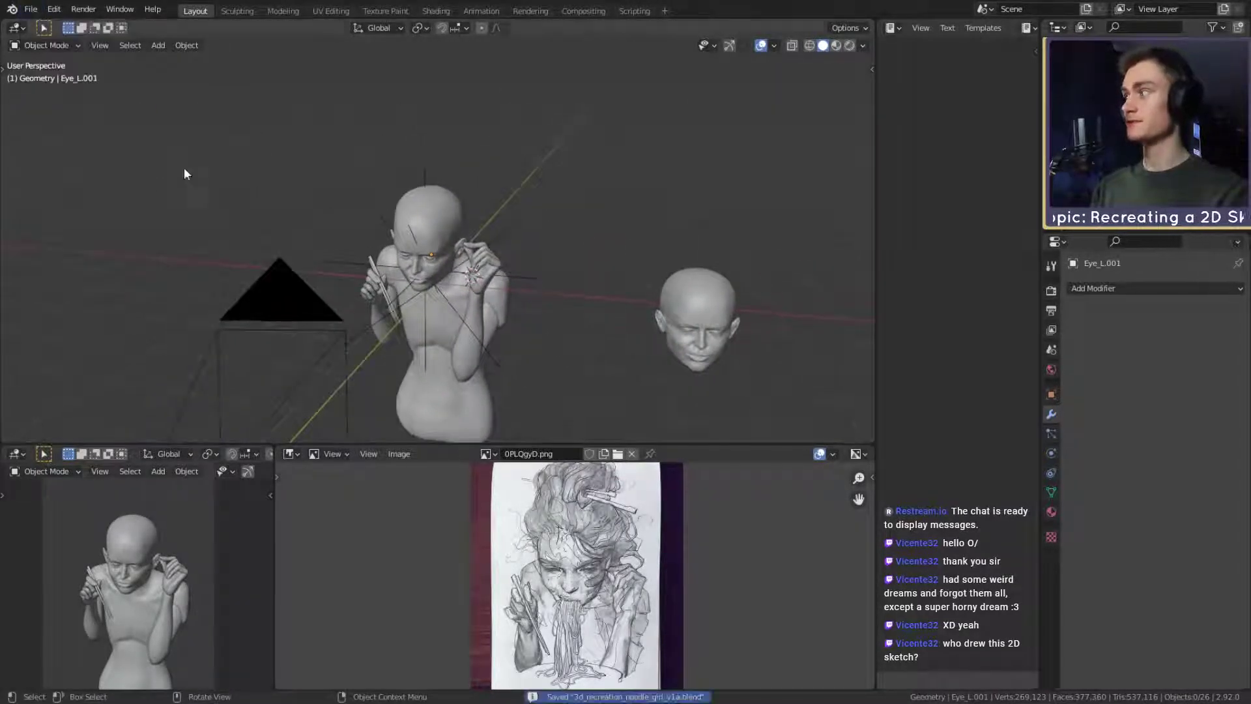
Add a UV sphere and move it over the upper part of the separate base head.
middle_drag(184, 167, 399, 211)
scroll(437, 286, up, 4)
key(shift+a)
mouse_move(399, 211)
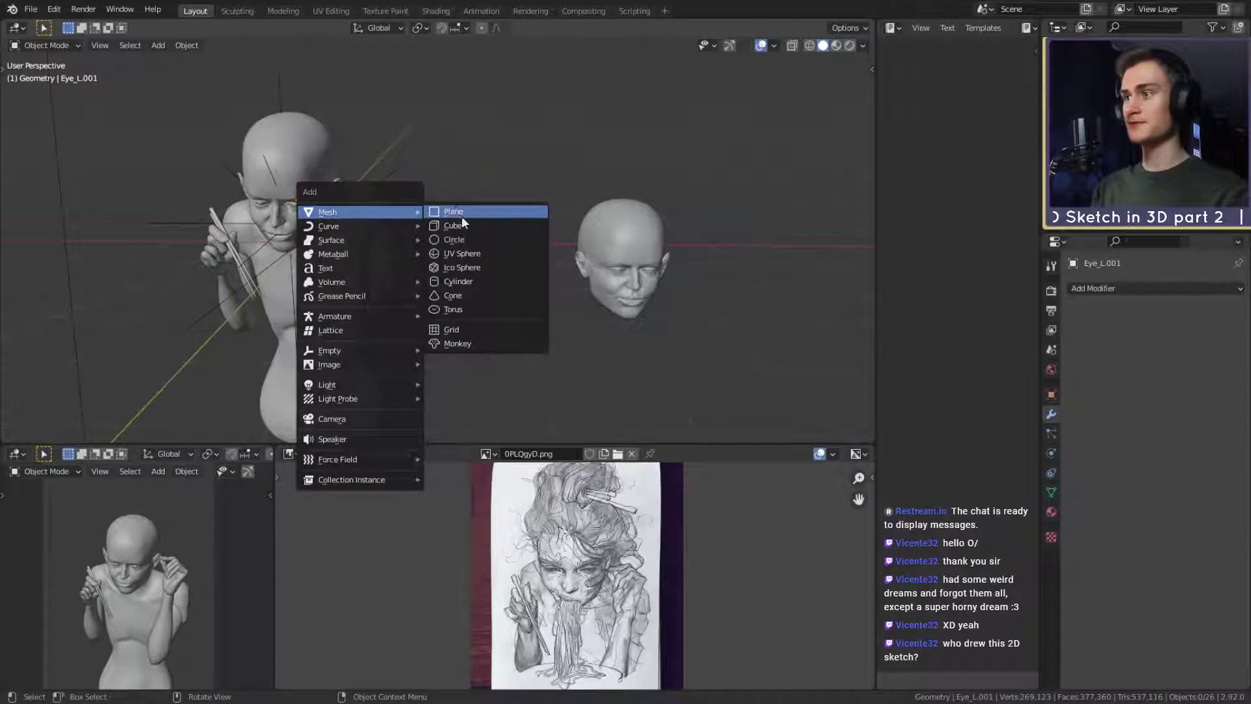
click(460, 253)
middle_drag(460, 253, 482, 280)
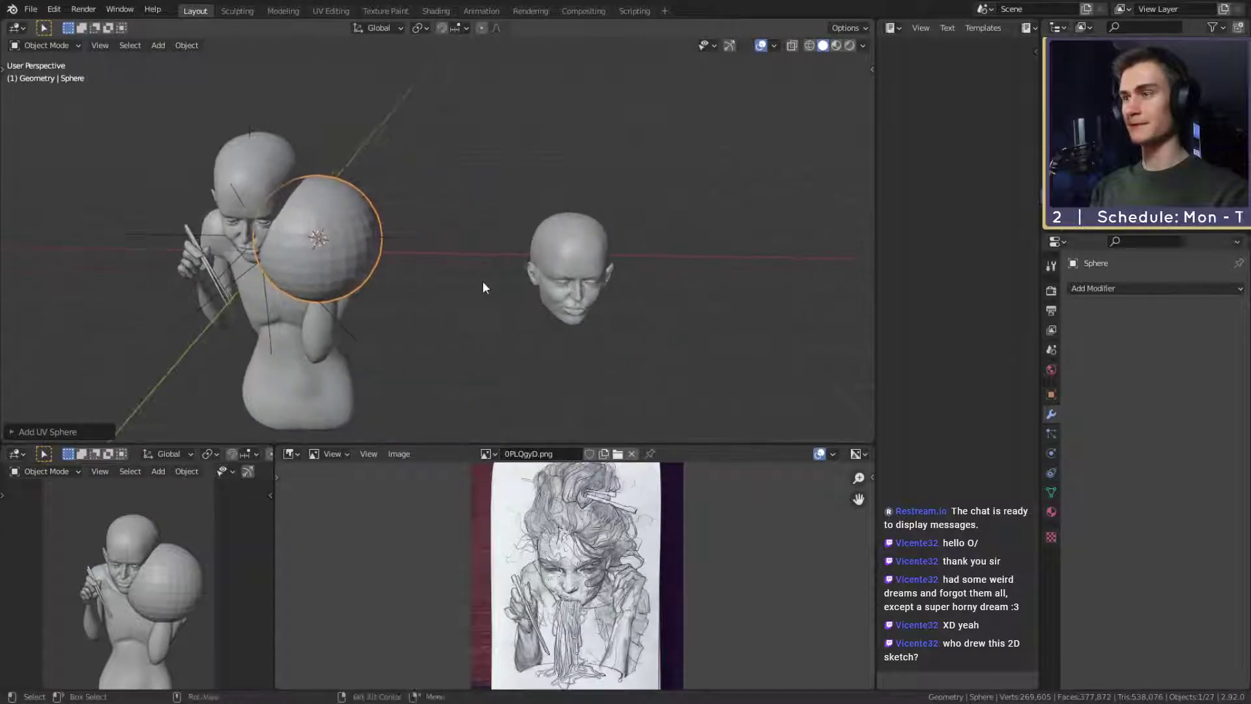
key(g)
click(729, 296)
middle_drag(729, 295, 432, 301)
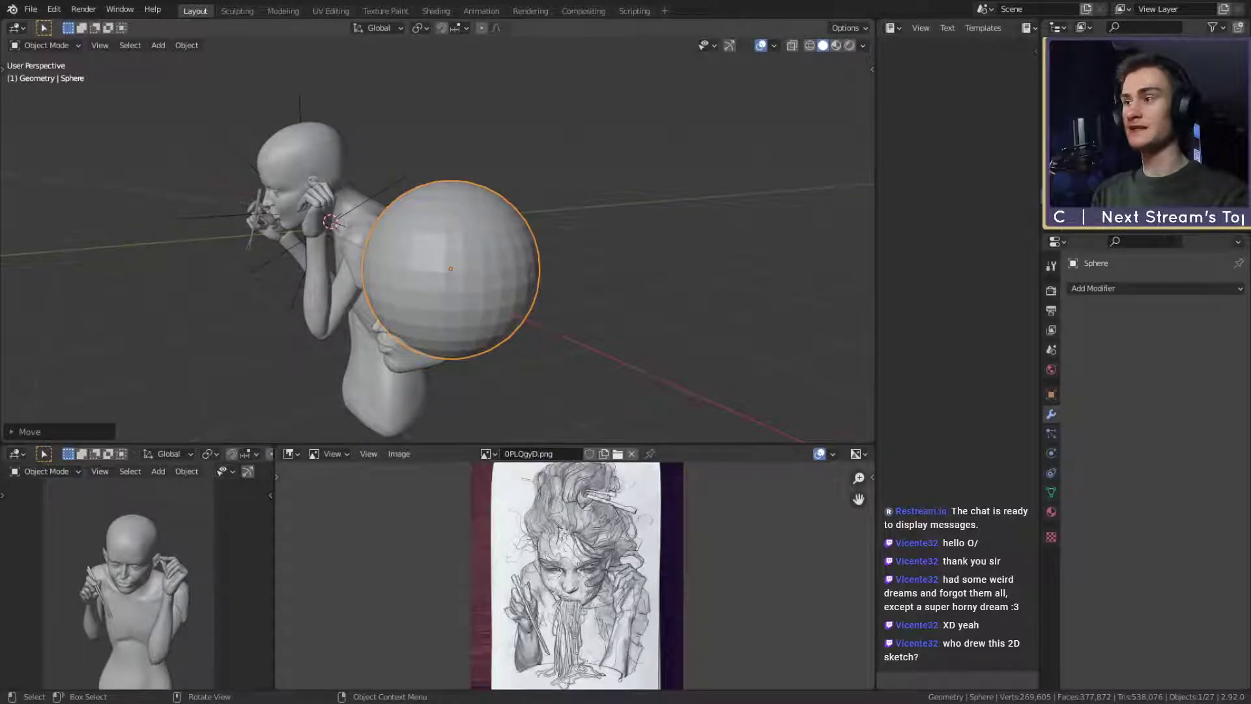
middle_drag(433, 302, 623, 336)
key(s)
right_click(641, 306)
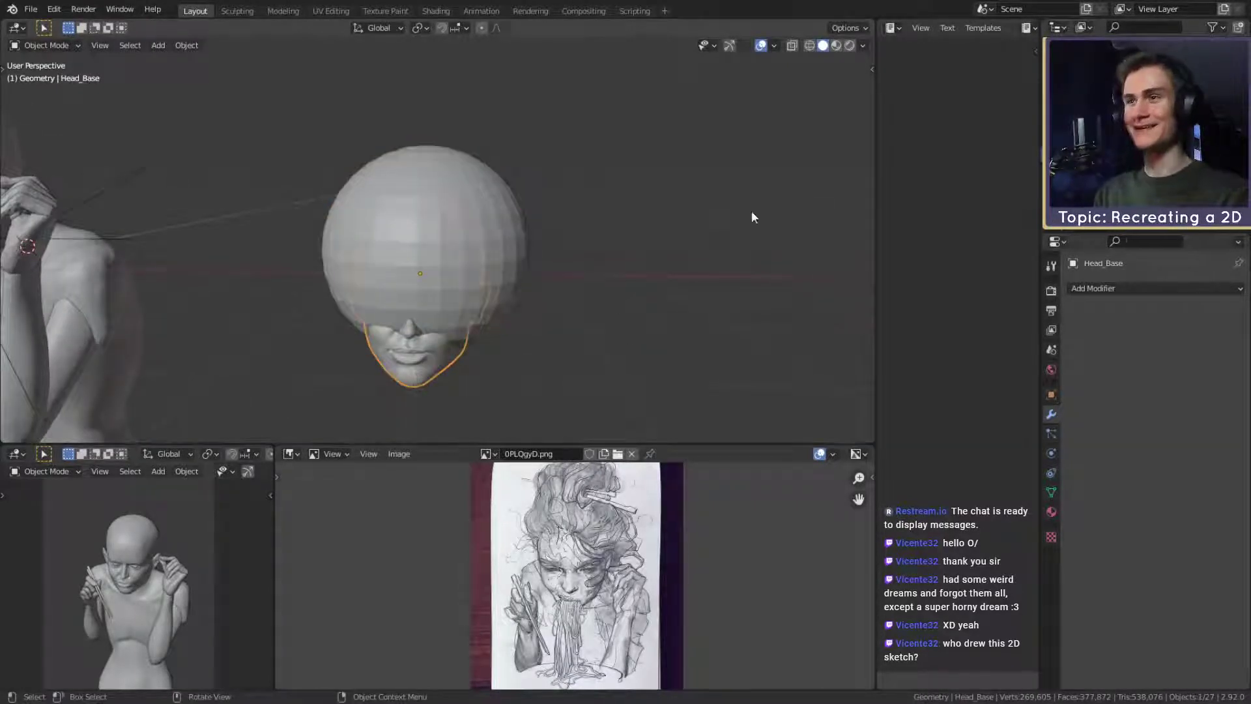
Select the sphere with Head_Base as the active object and align the sphere's location and rotation to it using Align Tools.
shift+click(420, 372)
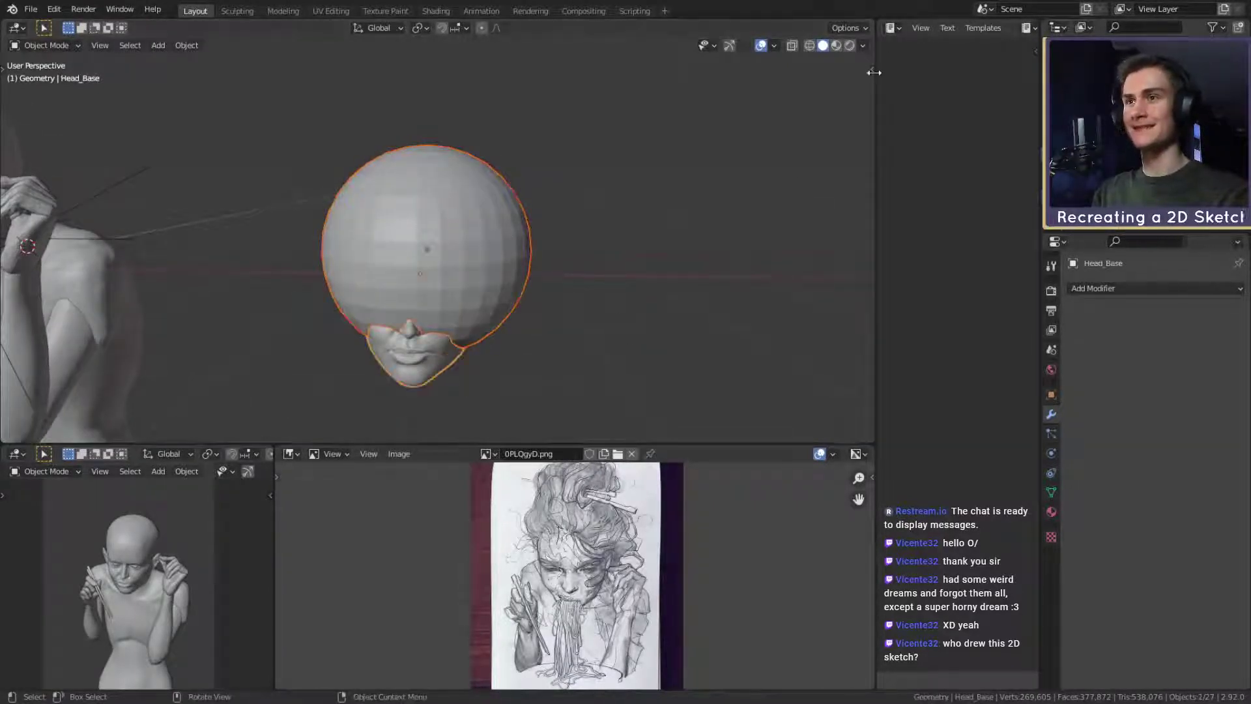
key(n)
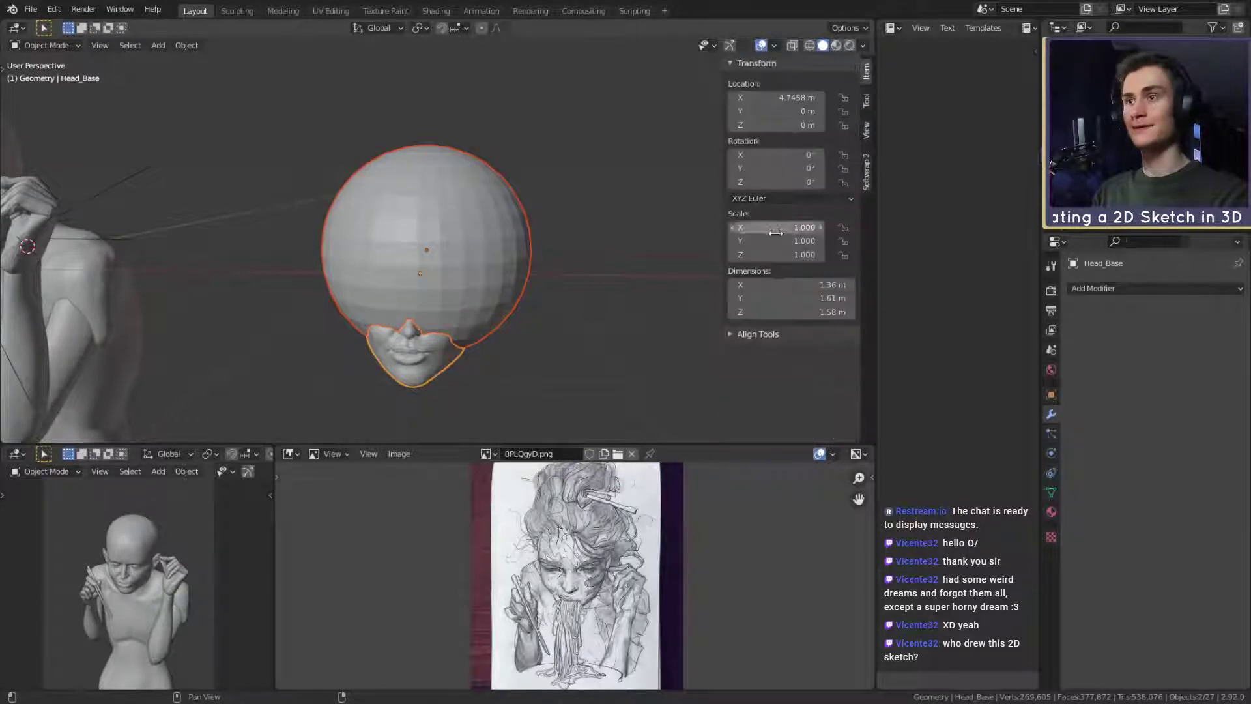
click(724, 334)
scroll(736, 326, down, 5)
click(788, 286)
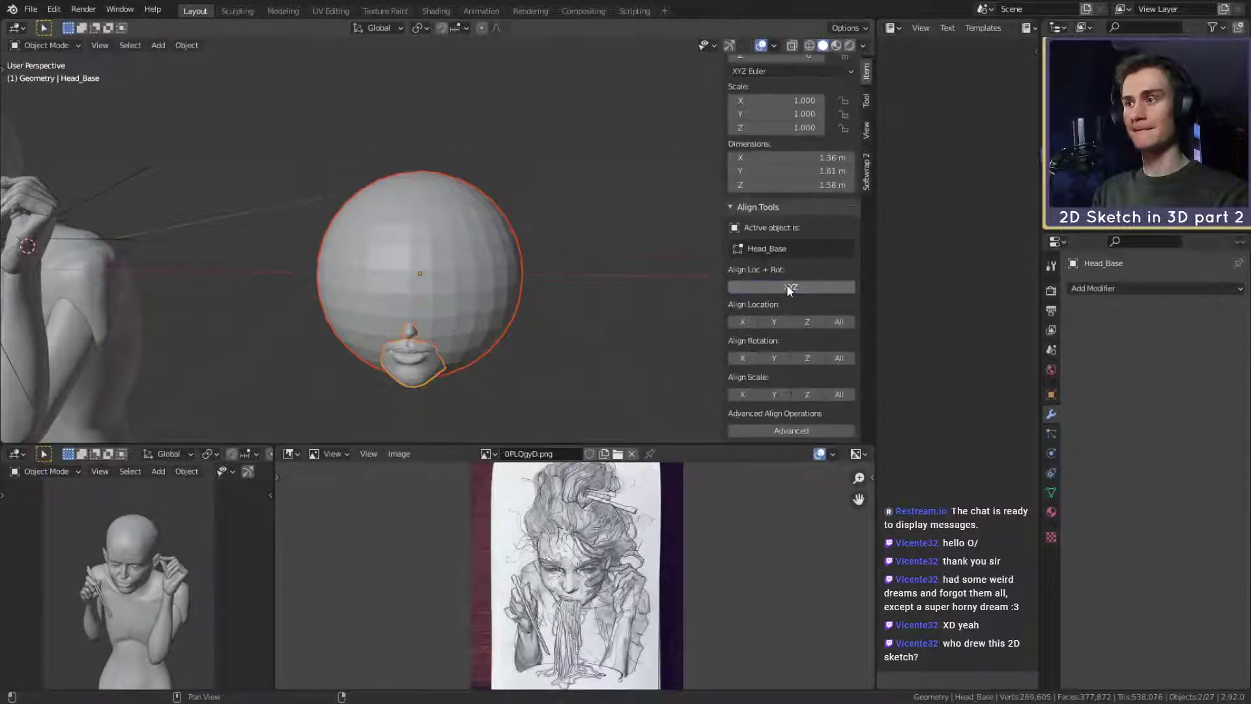
Raise the sphere about 0.24 m along Z above the base head's origin and scale it uniformly to about 0.779.
click(580, 282)
key(g)
key(z)
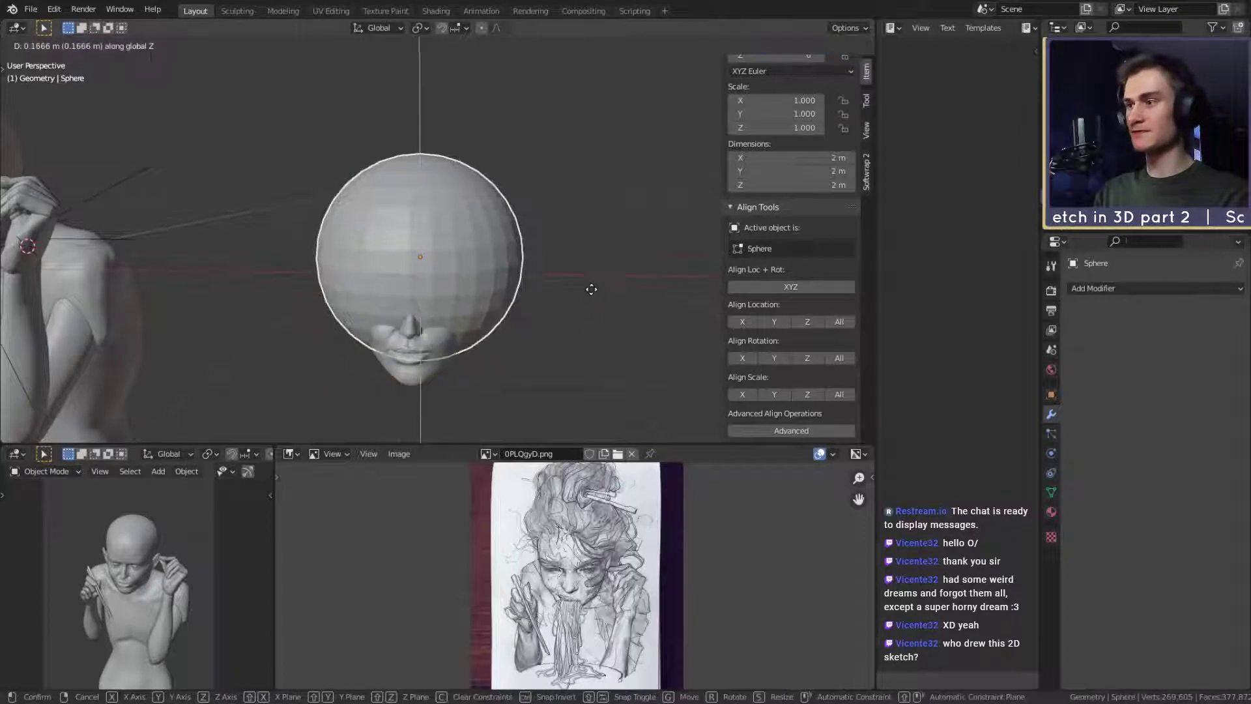
click(548, 293)
middle_drag(549, 293, 459, 295)
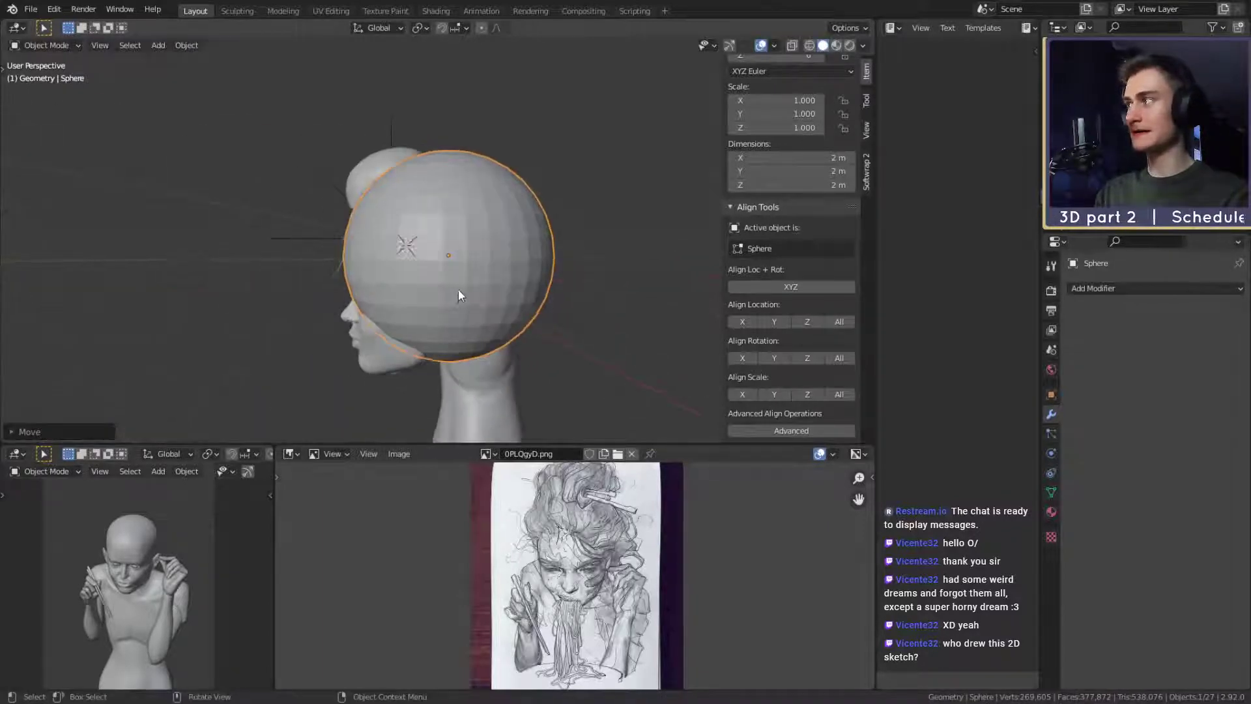
key(s)
click(632, 271)
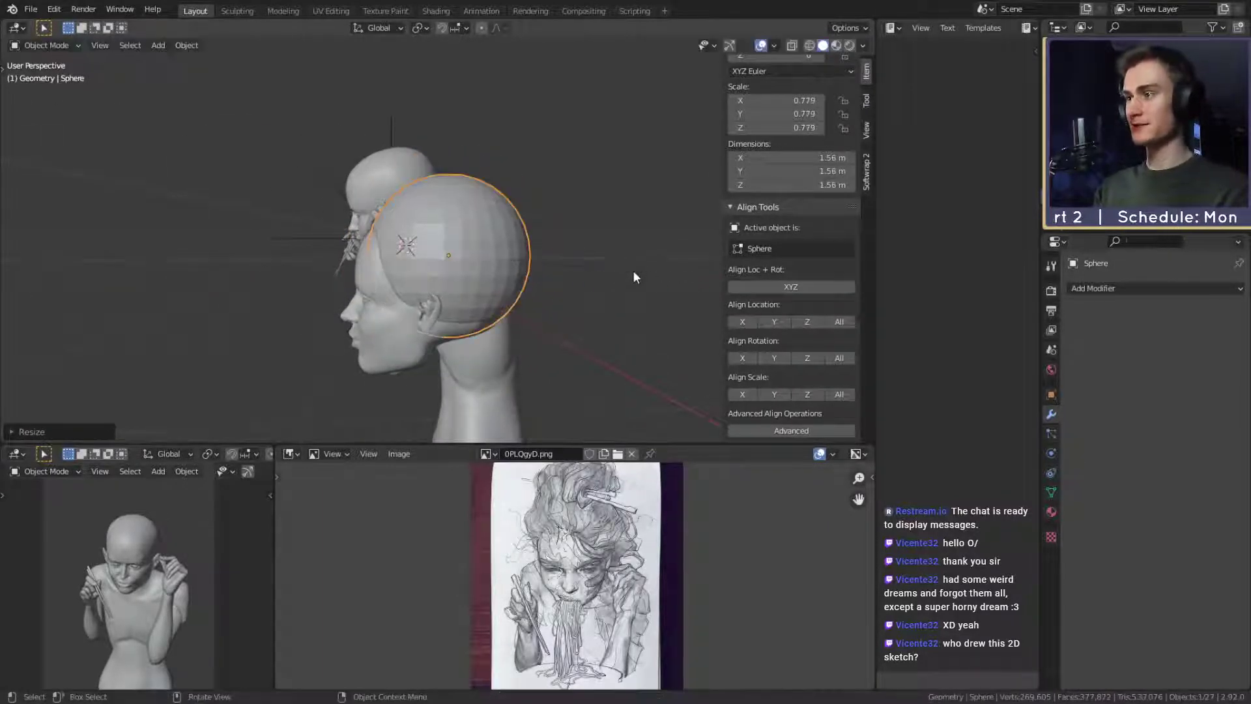
Move the sphere about 0.07 m along Y toward the back of the base head and save the file.
key(s)
key(g)
key(y)
click(632, 276)
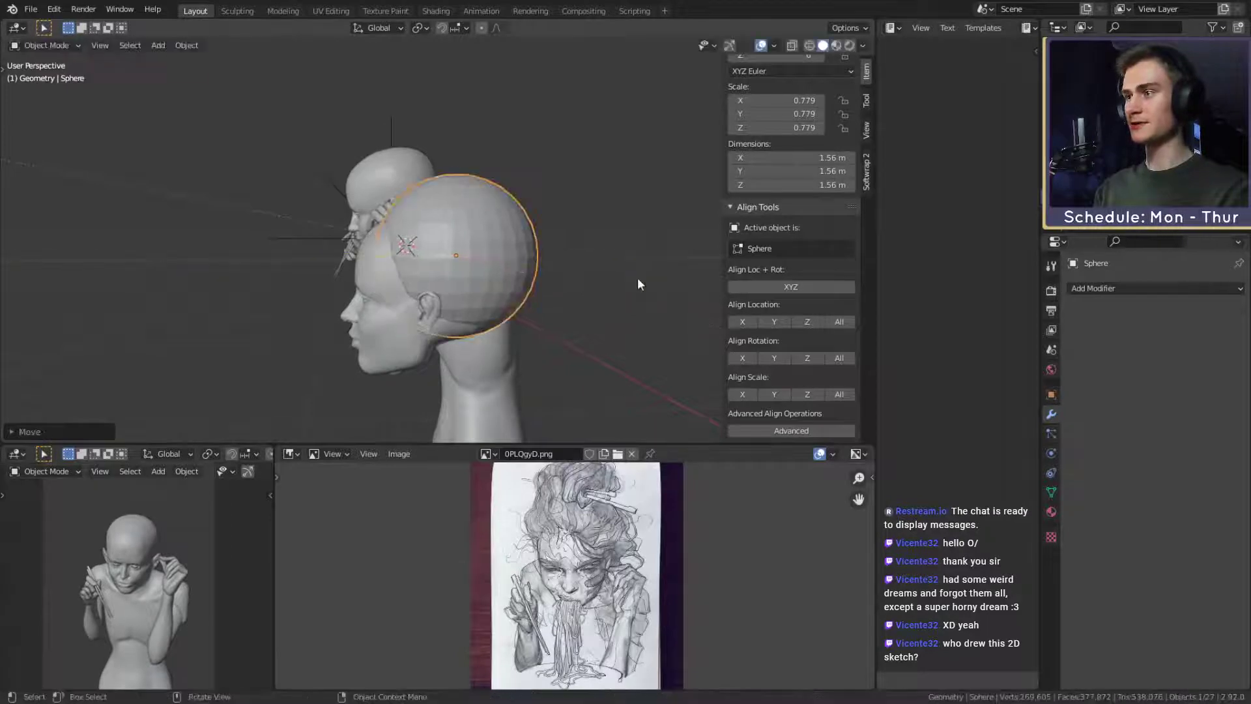
middle_drag(638, 278, 588, 339)
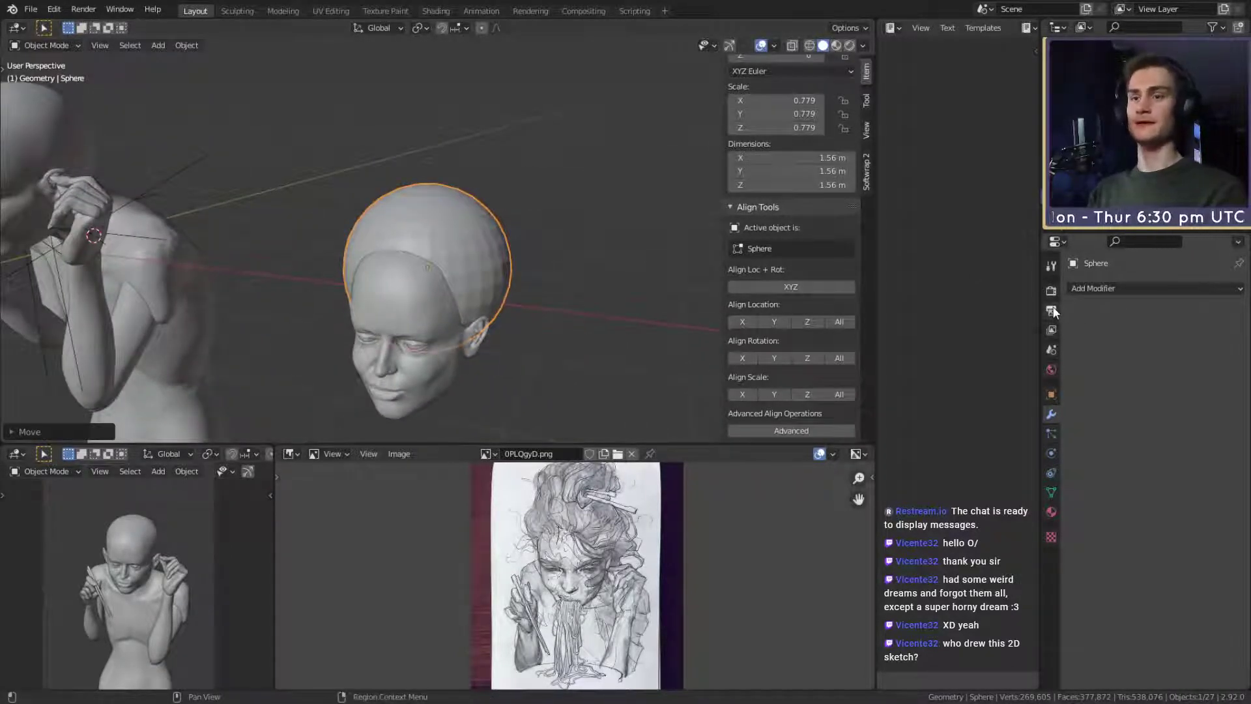
click(31, 9)
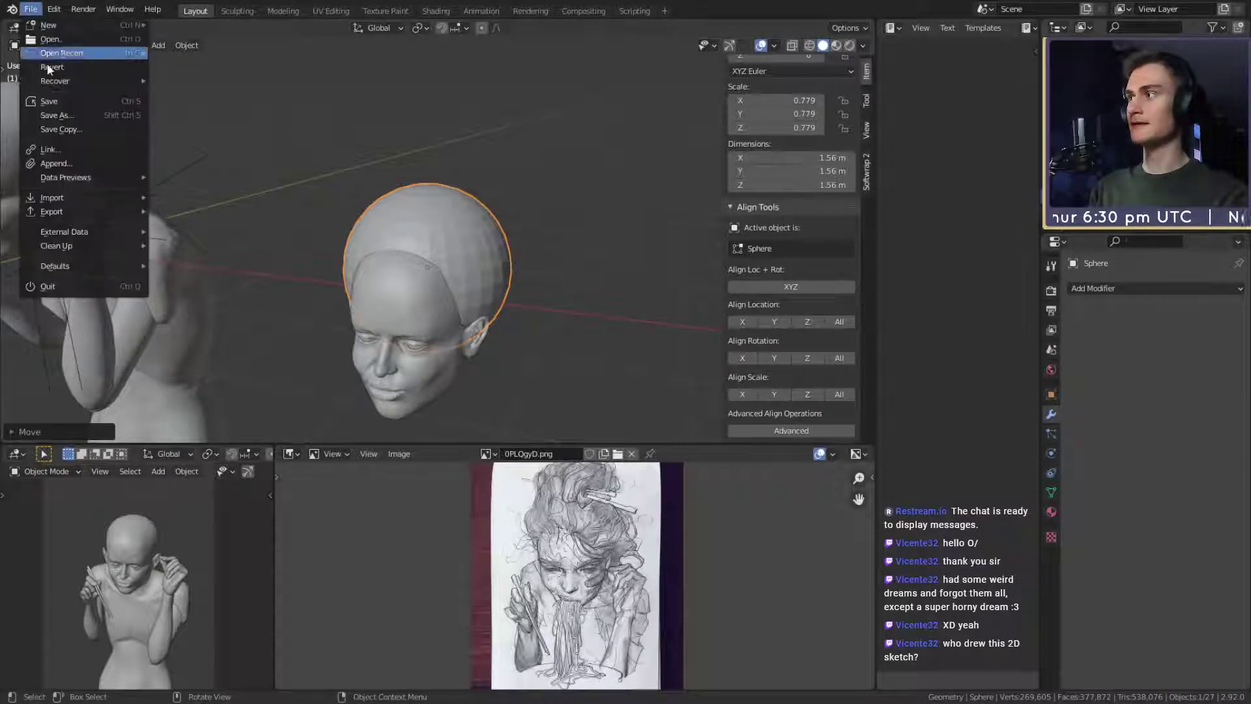
click(49, 101)
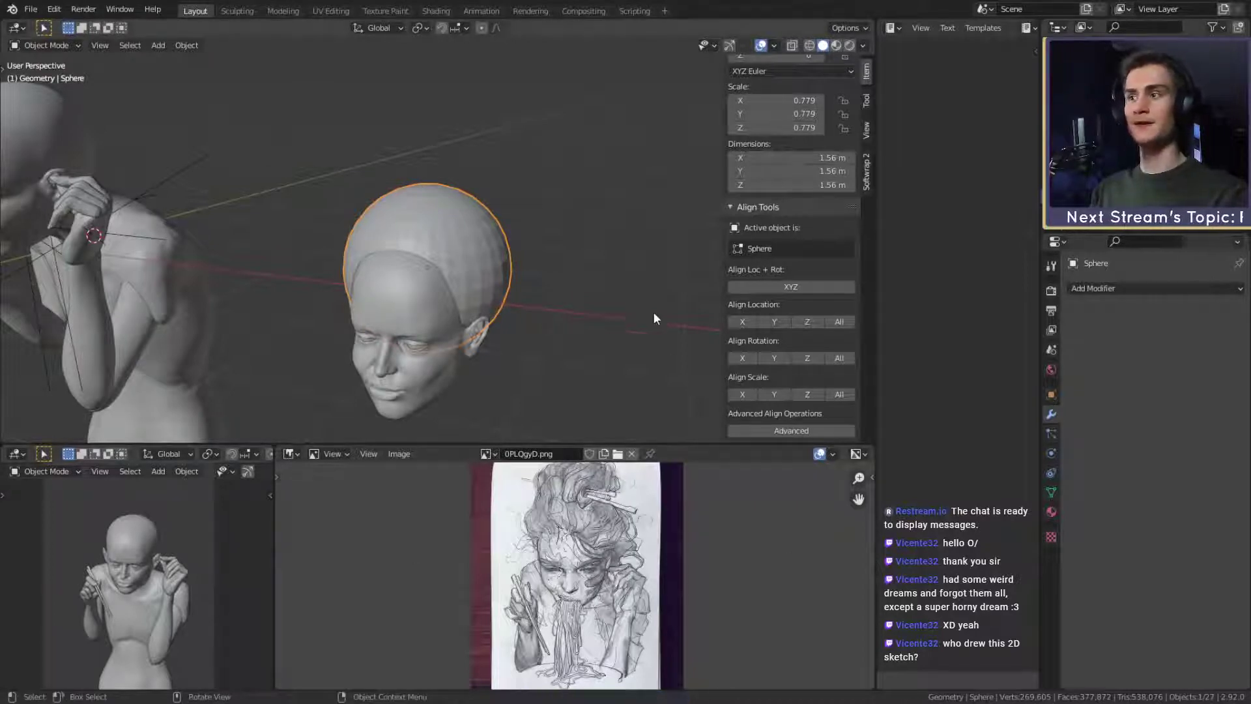
Add a Subdivision Surface modifier with viewport level 2 to the sphere and apply it.
click(518, 295)
scroll(514, 295, down, 5)
middle_drag(514, 296, 546, 351)
scroll(507, 347, up, 3)
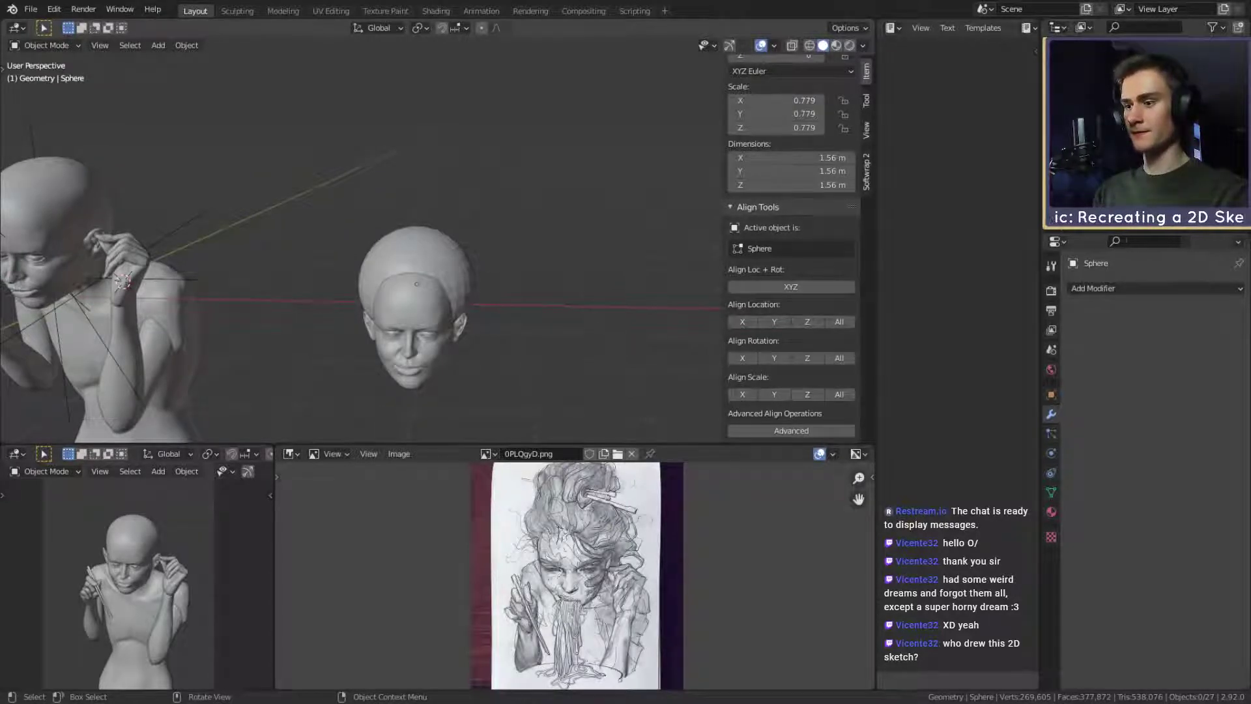
scroll(497, 339, down, 3)
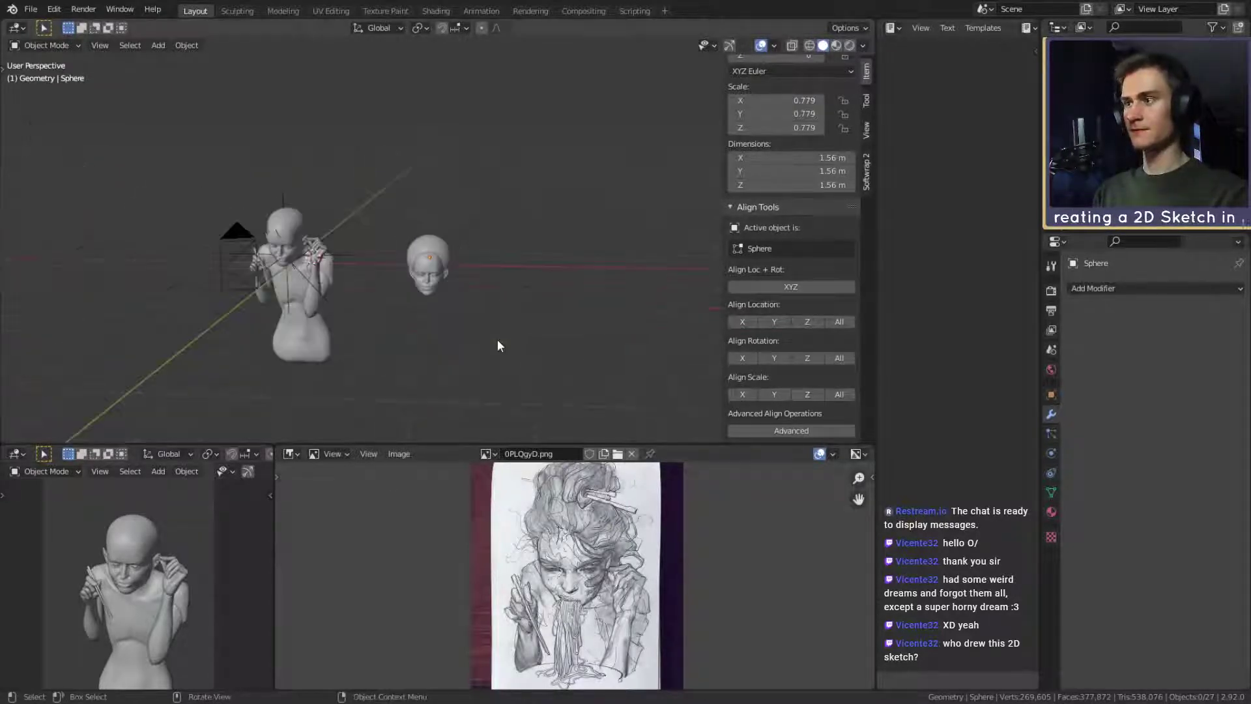
scroll(500, 331, up, 3)
middle_drag(503, 334, 658, 302)
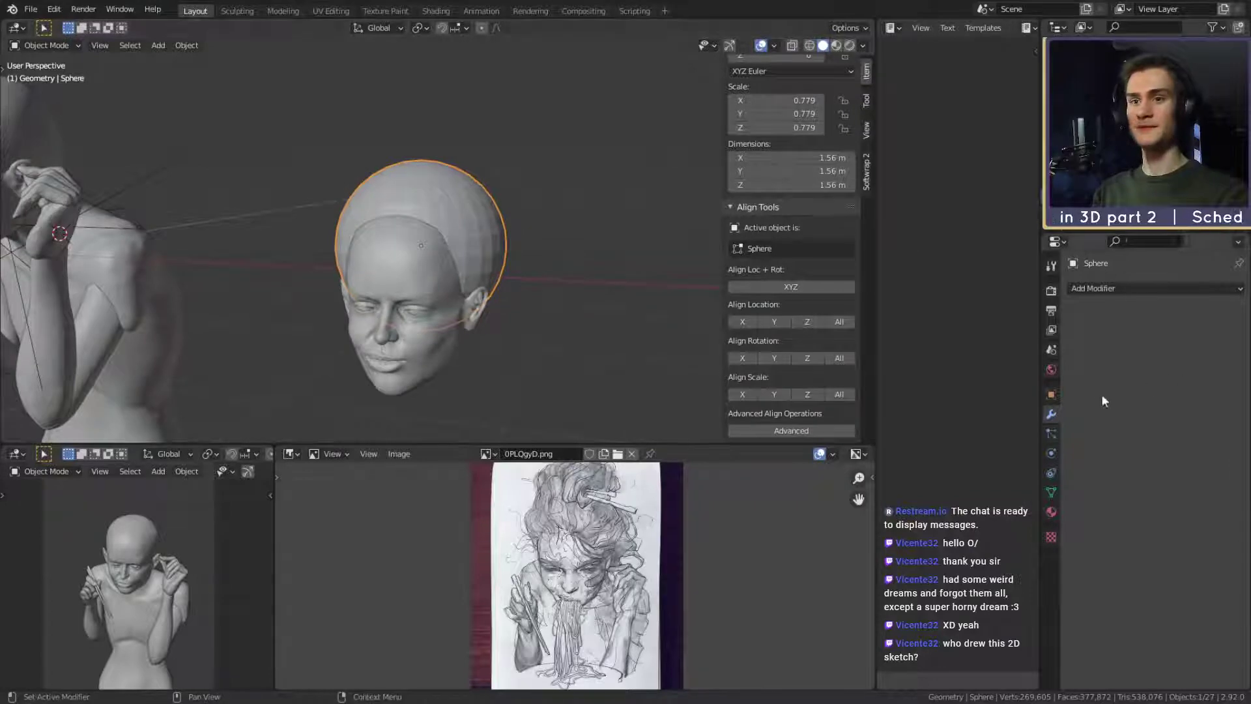
click(1109, 289)
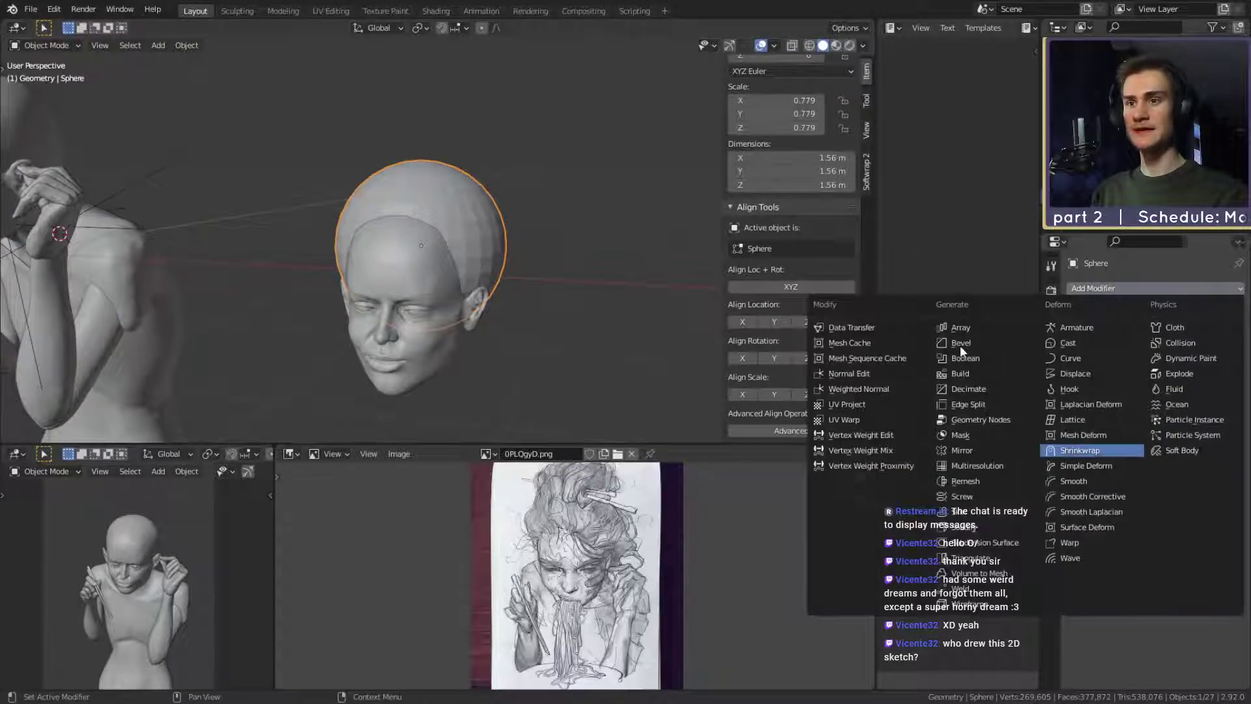
click(977, 542)
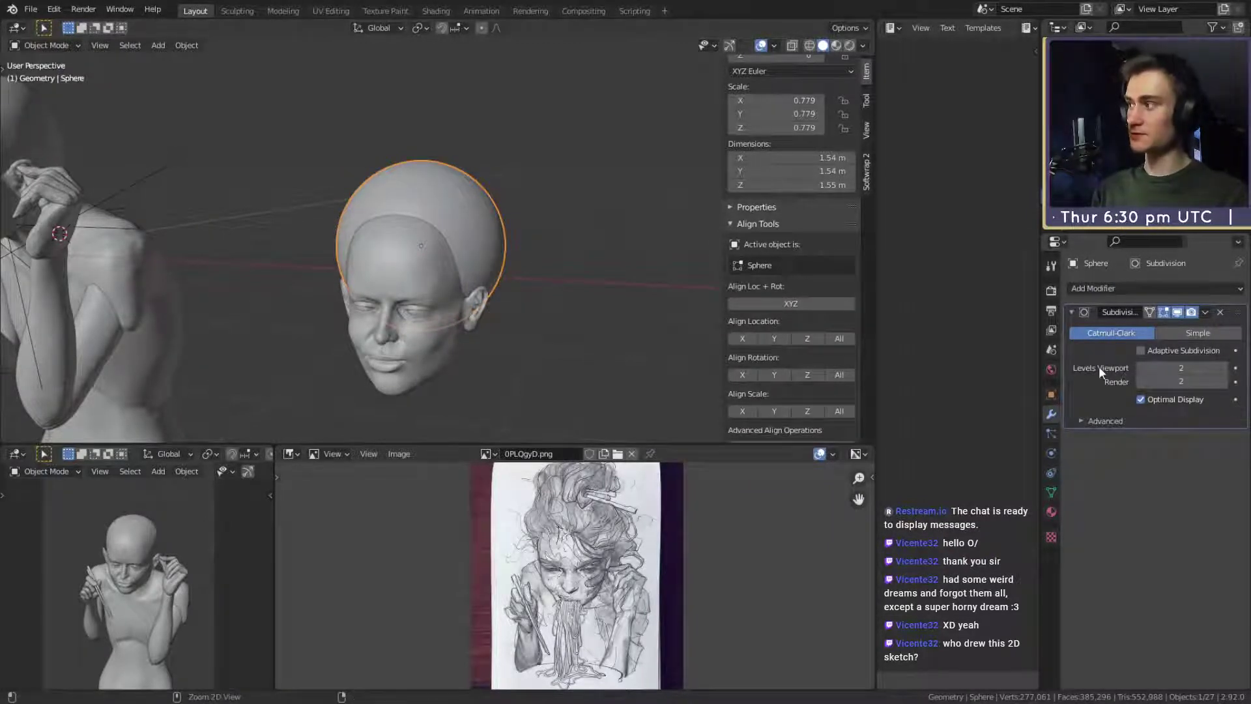
key(ctrl+a)
middle_drag(515, 274, 559, 253)
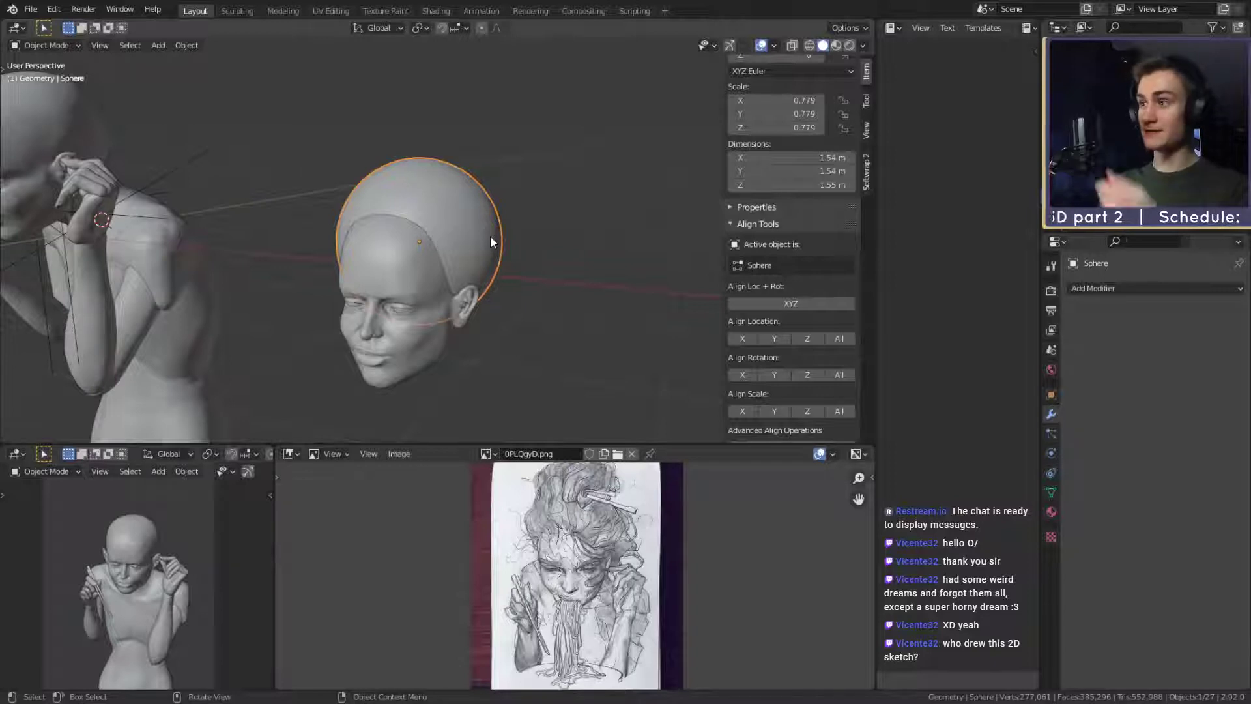
Make a linked duplicate of the posed head and place it along X between the figure and the base head.
middle_drag(489, 236, 530, 304)
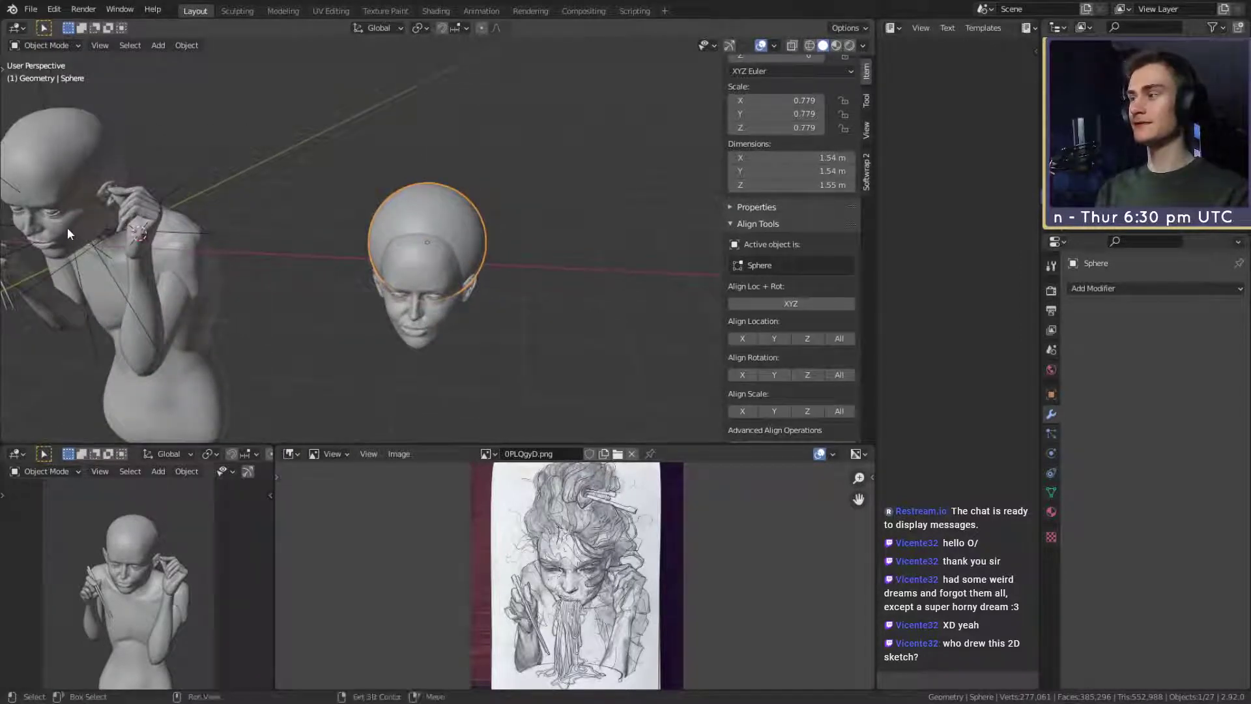
shift+middle_drag(68, 228, 348, 247)
click(325, 157)
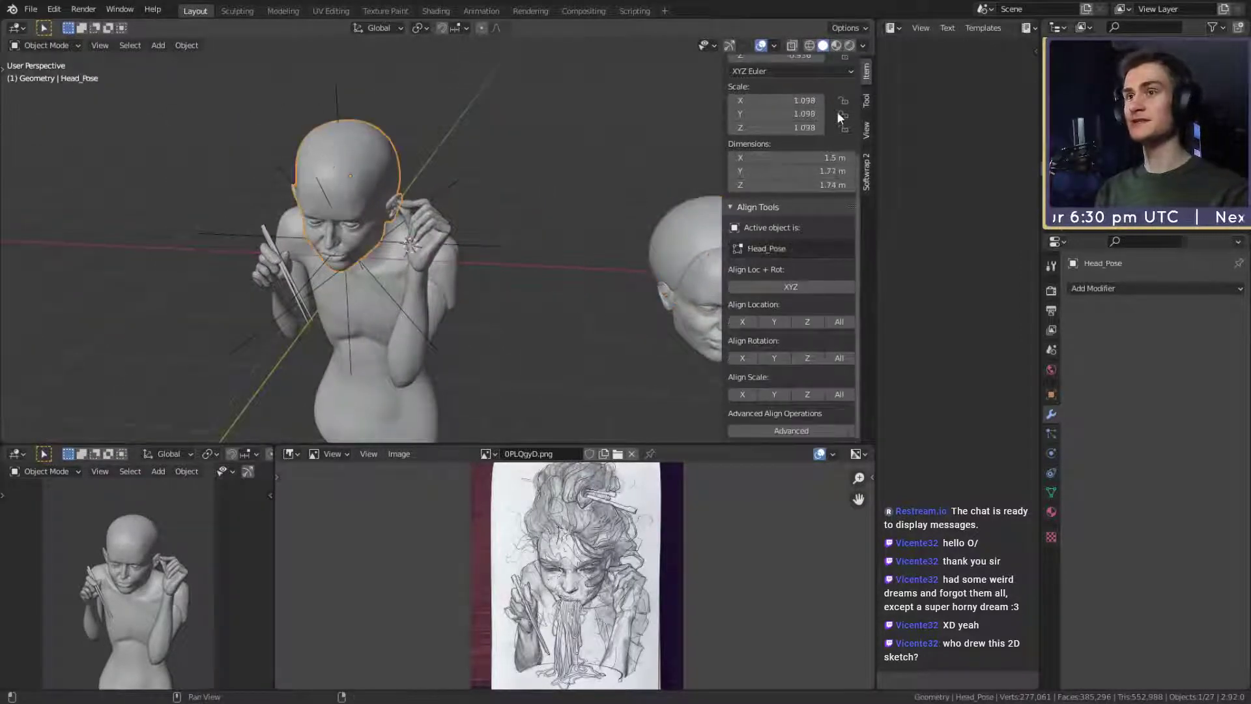
scroll(837, 111, up, 5)
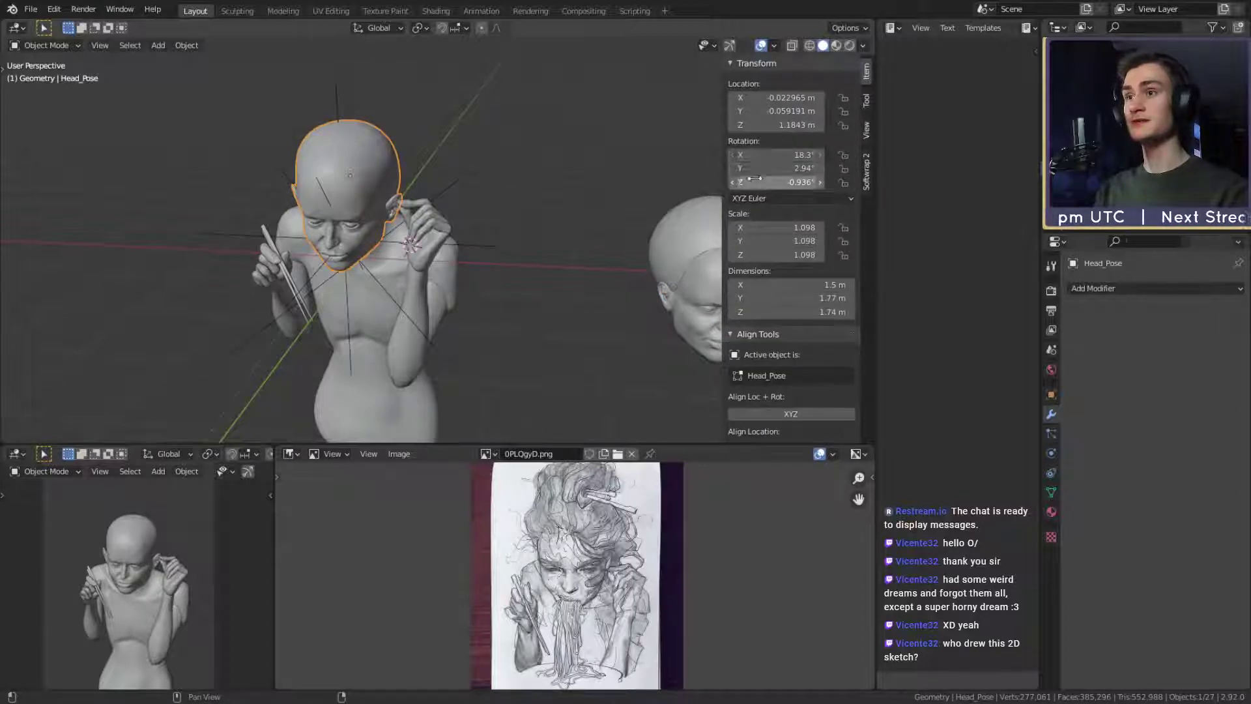
middle_drag(534, 209, 417, 223)
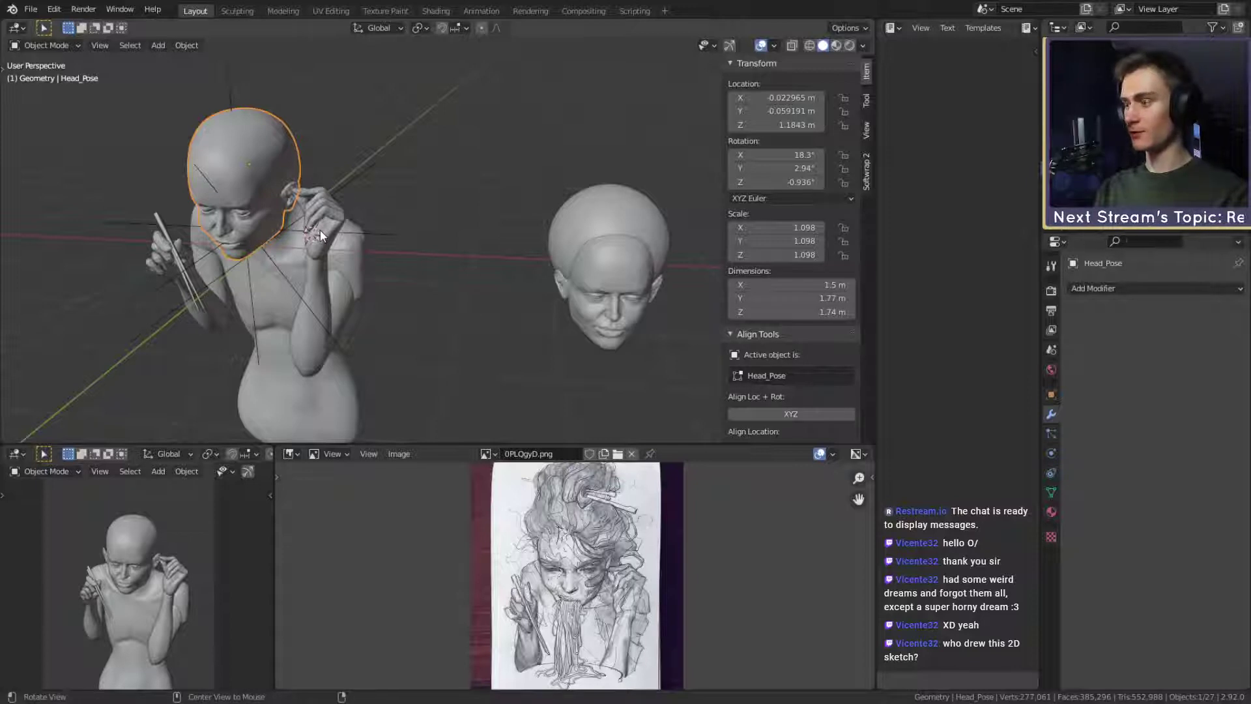
key(alt+d)
key(x)
click(511, 229)
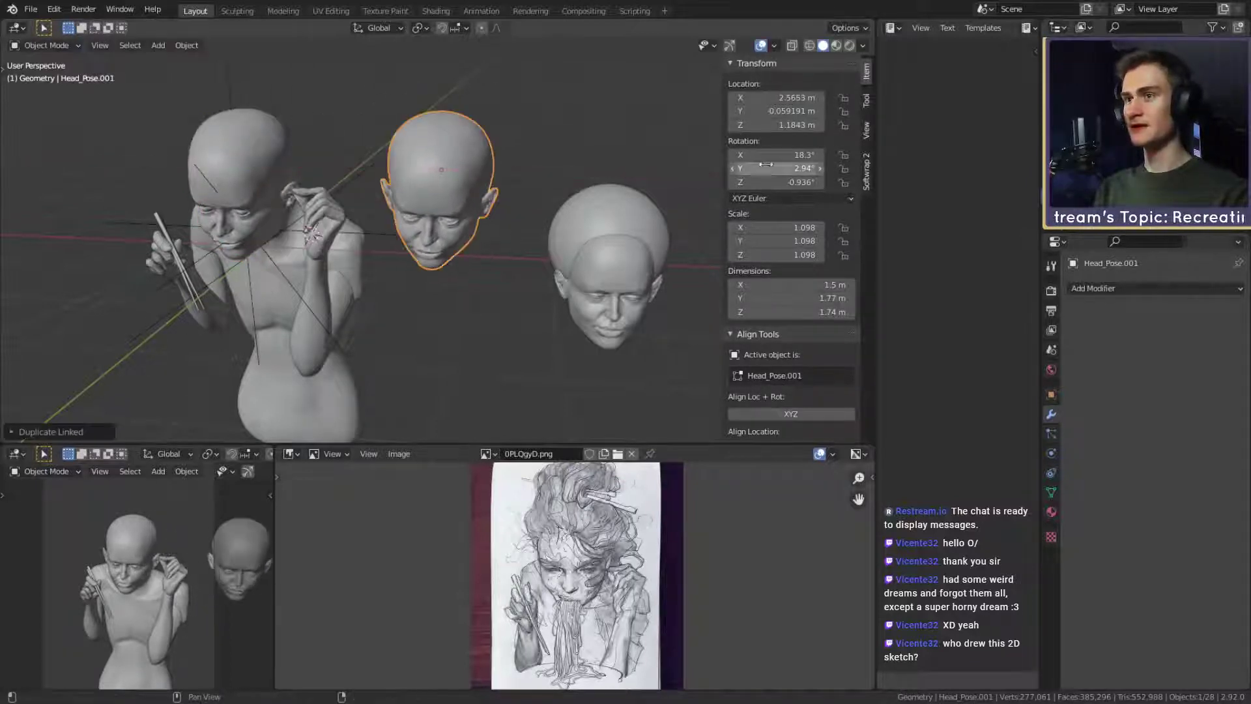
Set the duplicated head's X, Y and Z rotation to 0°.
drag(765, 154, 767, 183)
text(0)
key(Return)
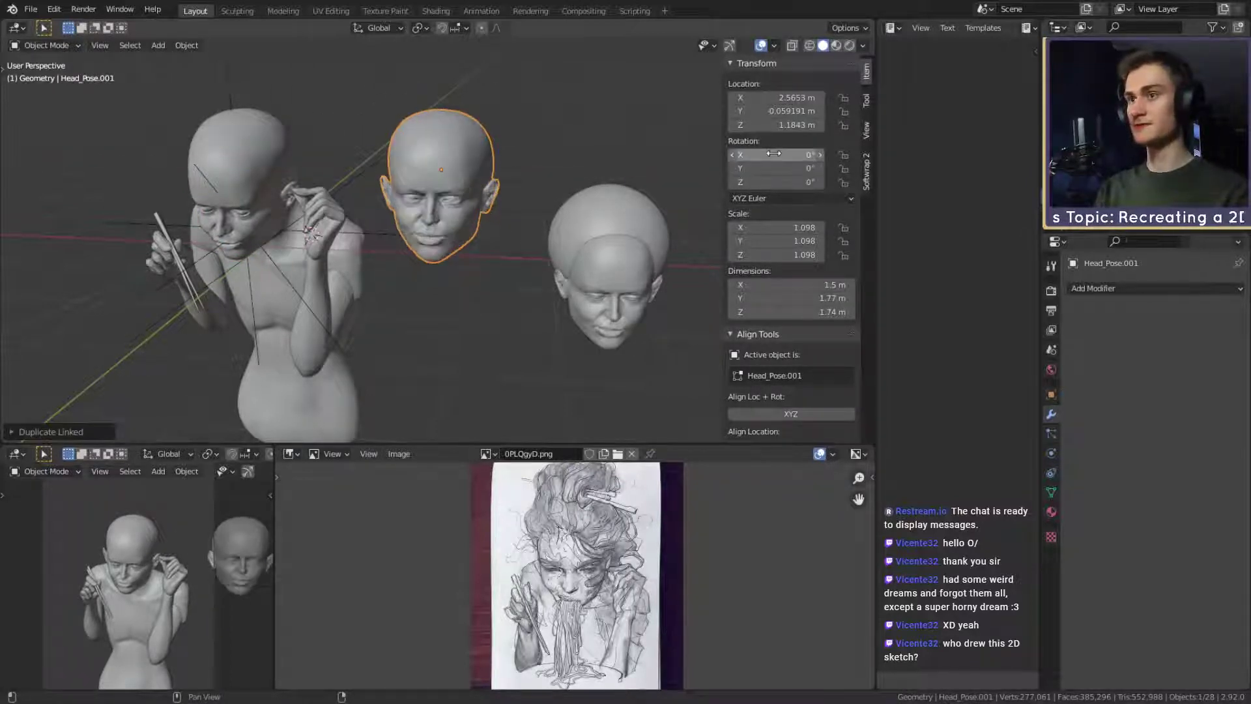
Examine the straightened head copy and delete it.
click(555, 151)
middle_drag(555, 151, 531, 255)
scroll(554, 174, up, 4)
click(470, 217)
scroll(464, 221, down, 4)
key(Delete)
Examine the posed figure and the separate base head from several distances to compare them.
scroll(521, 254, up, 3)
shift+middle_drag(398, 252, 349, 64)
scroll(495, 221, up, 3)
scroll(537, 215, down, 5)
scroll(433, 194, up, 3)
click(401, 241)
scroll(409, 241, down, 4)
scroll(432, 304, up, 4)
scroll(508, 271, down, 4)
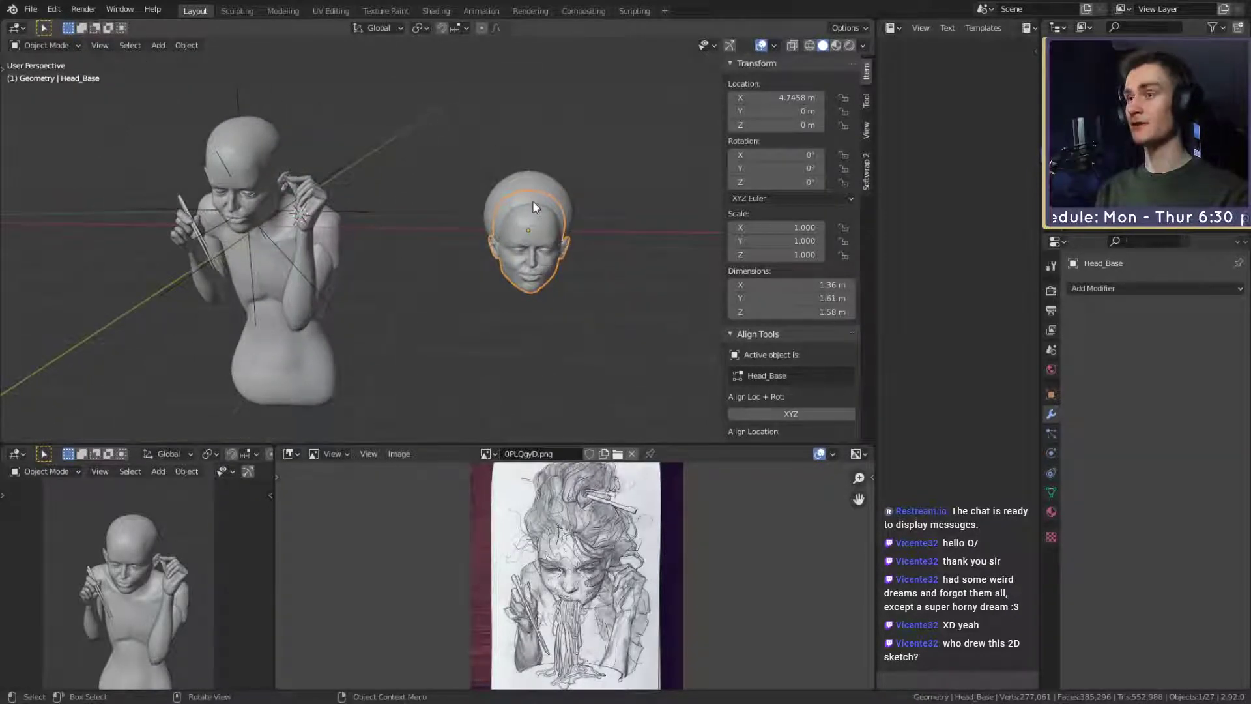
middle_drag(533, 201, 477, 212)
scroll(540, 252, up, 3)
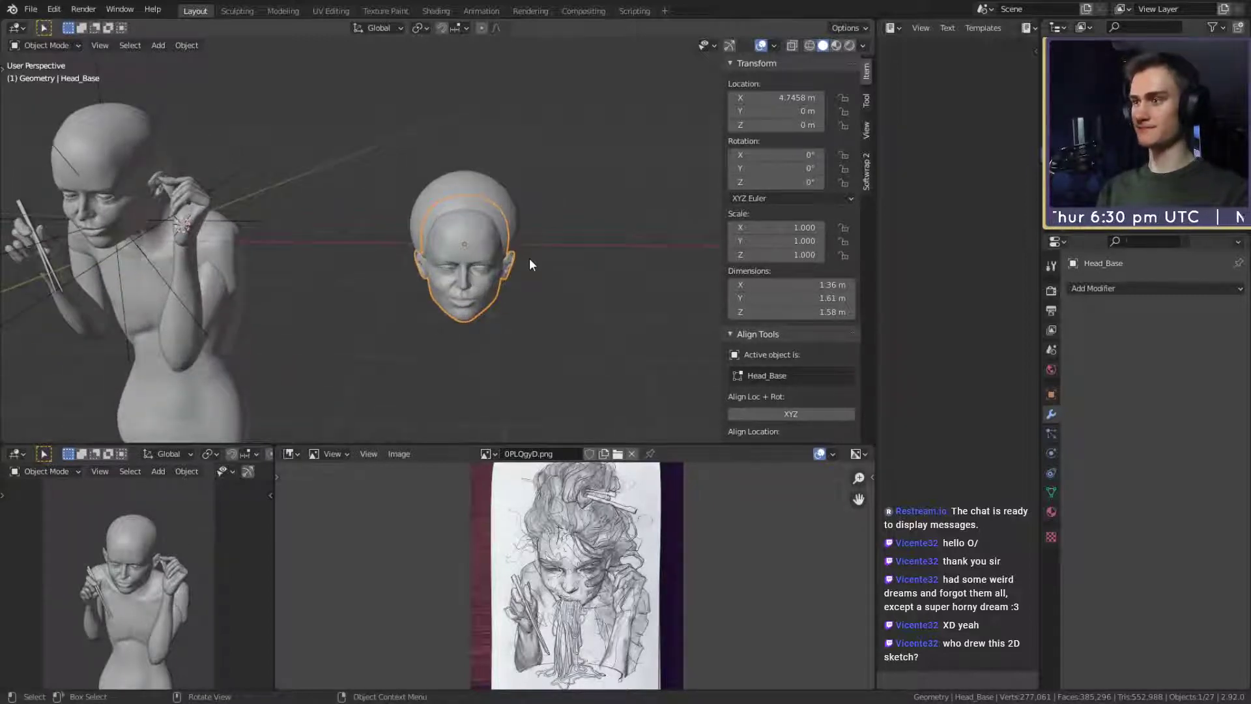
Select the sphere on the base head, check how it covers the skull, and save the file.
click(519, 220)
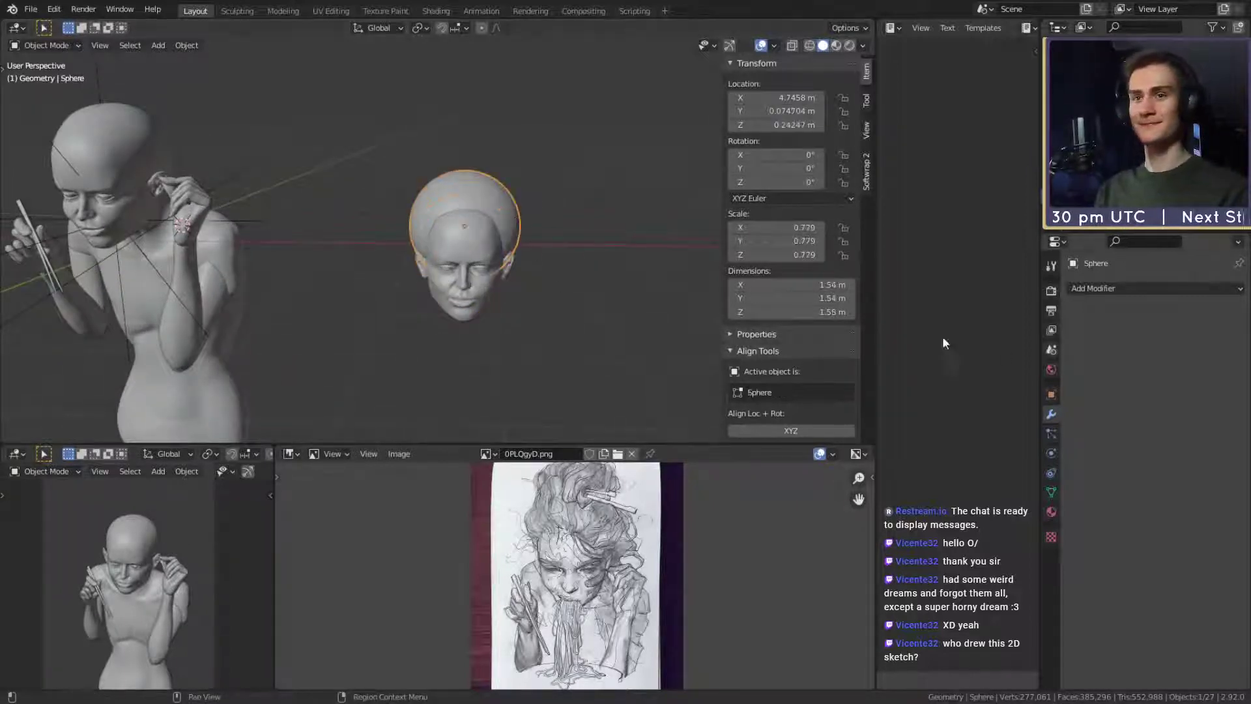
middle_drag(517, 223, 552, 294)
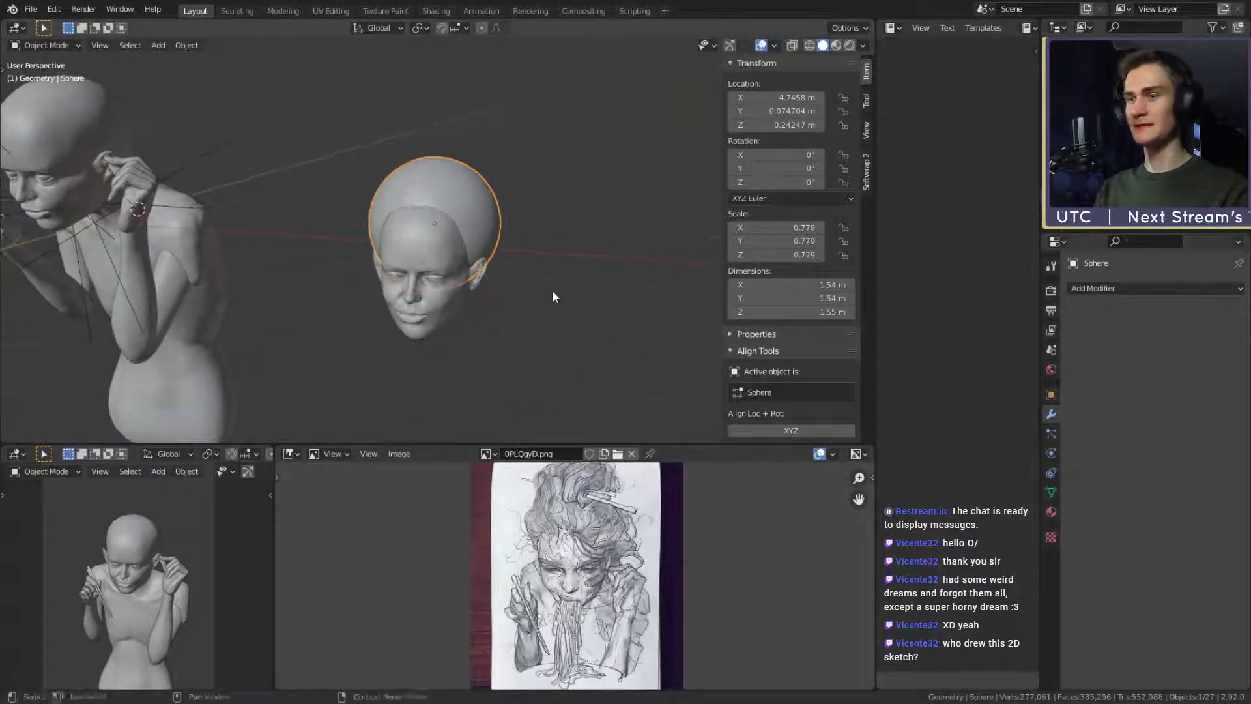
scroll(616, 304, up, 4)
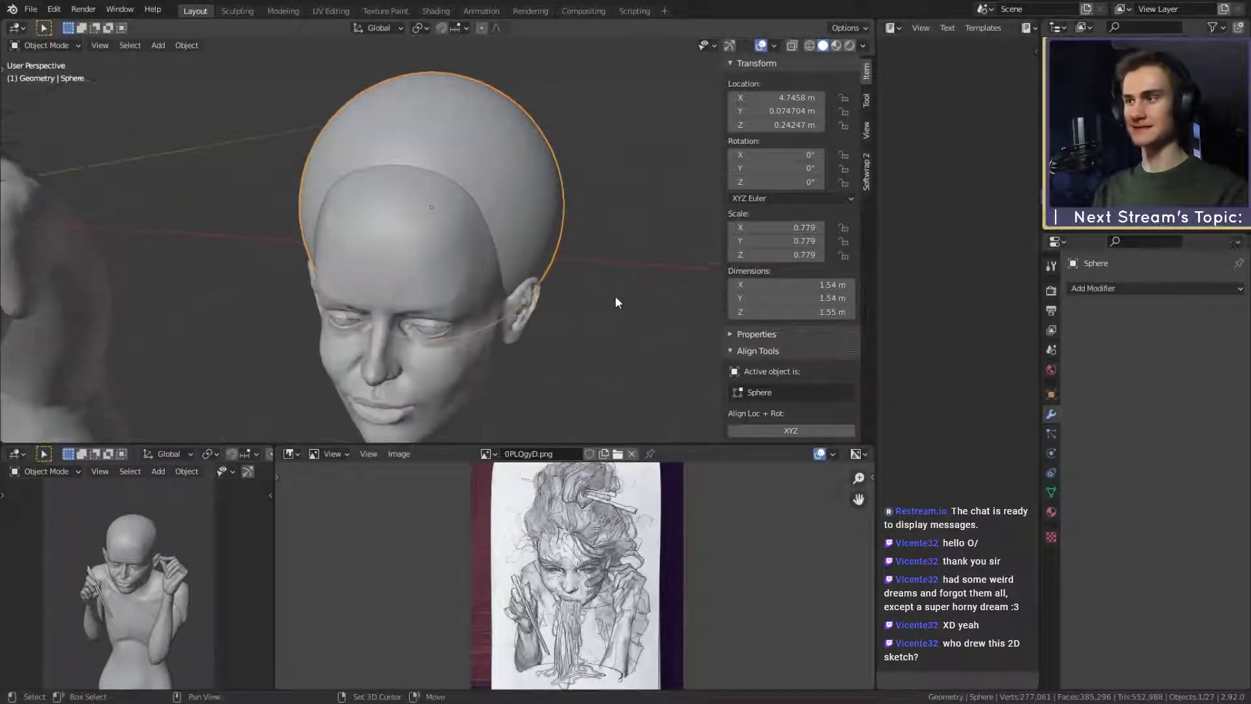
middle_drag(606, 318, 611, 314)
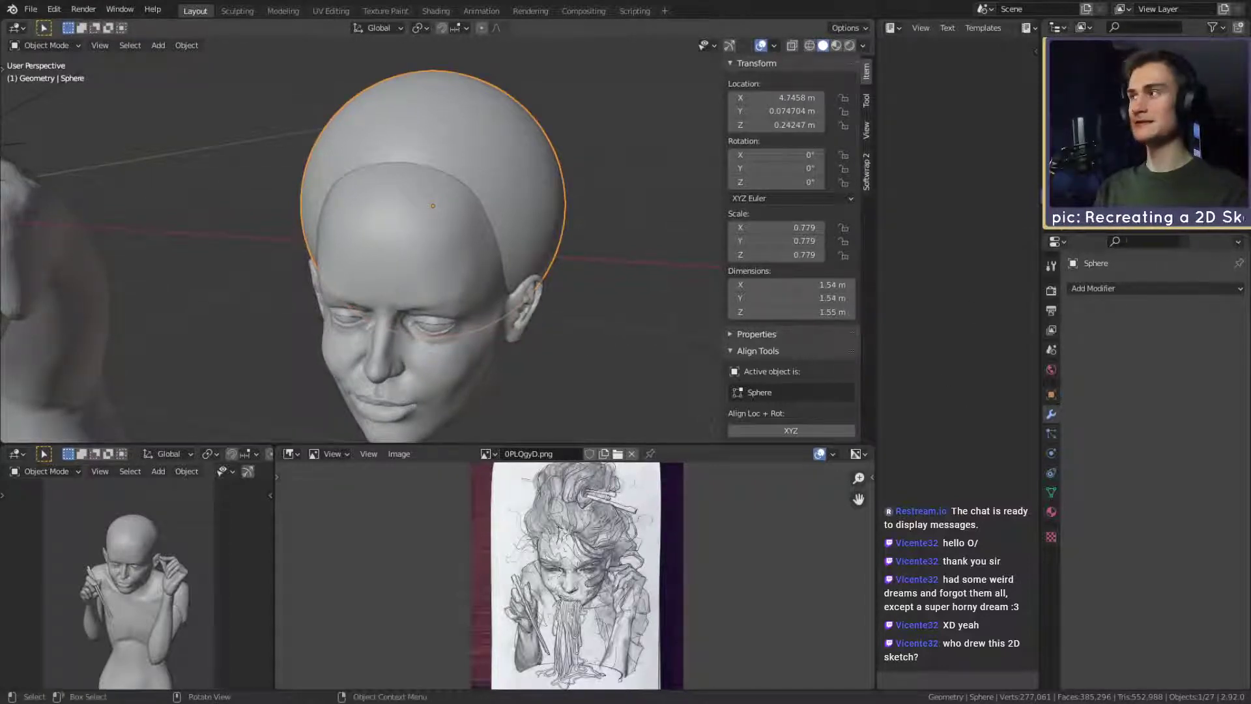
click(31, 9)
click(49, 101)
scroll(571, 297, down, 3)
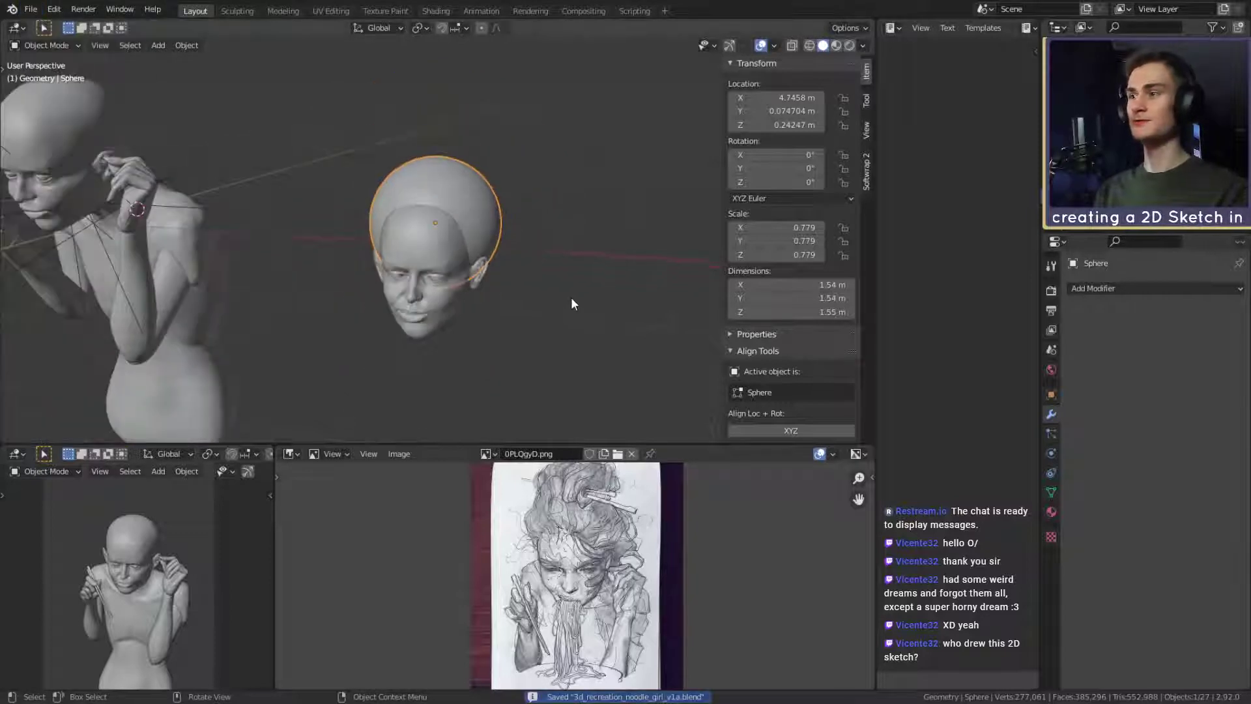
Switch to the Sculpting workspace, frame the sphere on the base head, and choose the Snake Hook brush.
scroll(519, 295, up, 4)
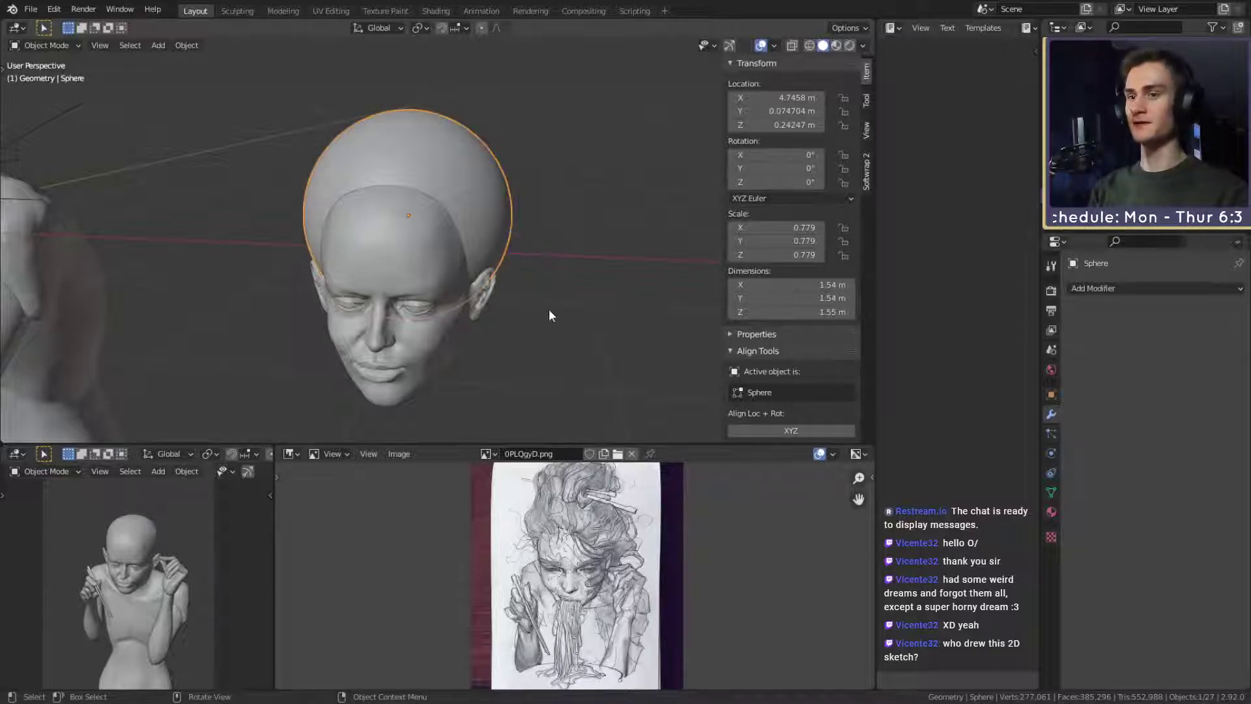
click(234, 10)
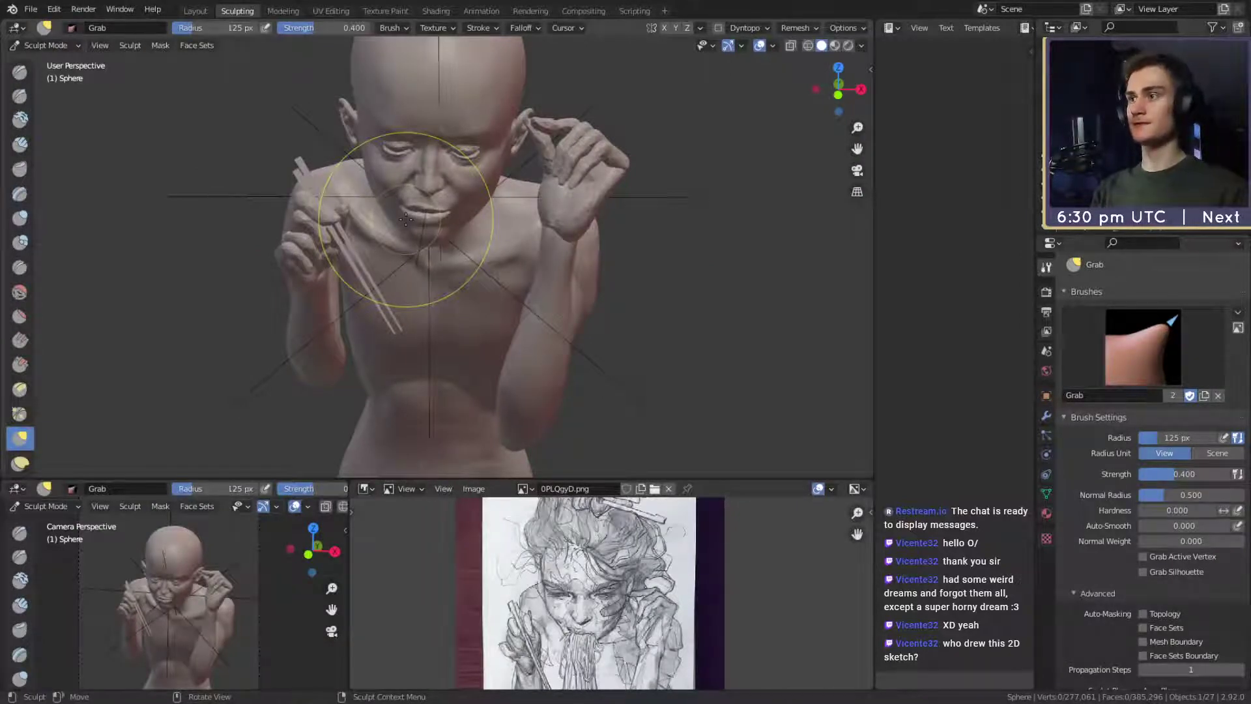
mouse_move(650, 261)
ctrl+middle_down()
mouse_move(421, 279)
mouse_move(565, 258)
mouse_move(592, 235)
mouse_move(521, 243)
ctrl+middle_up()
mouse_move(521, 242)
middle_down()
mouse_move(606, 238)
mouse_move(592, 260)
mouse_move(441, 260)
mouse_move(475, 215)
mouse_move(523, 214)
middle_up()
key(k)
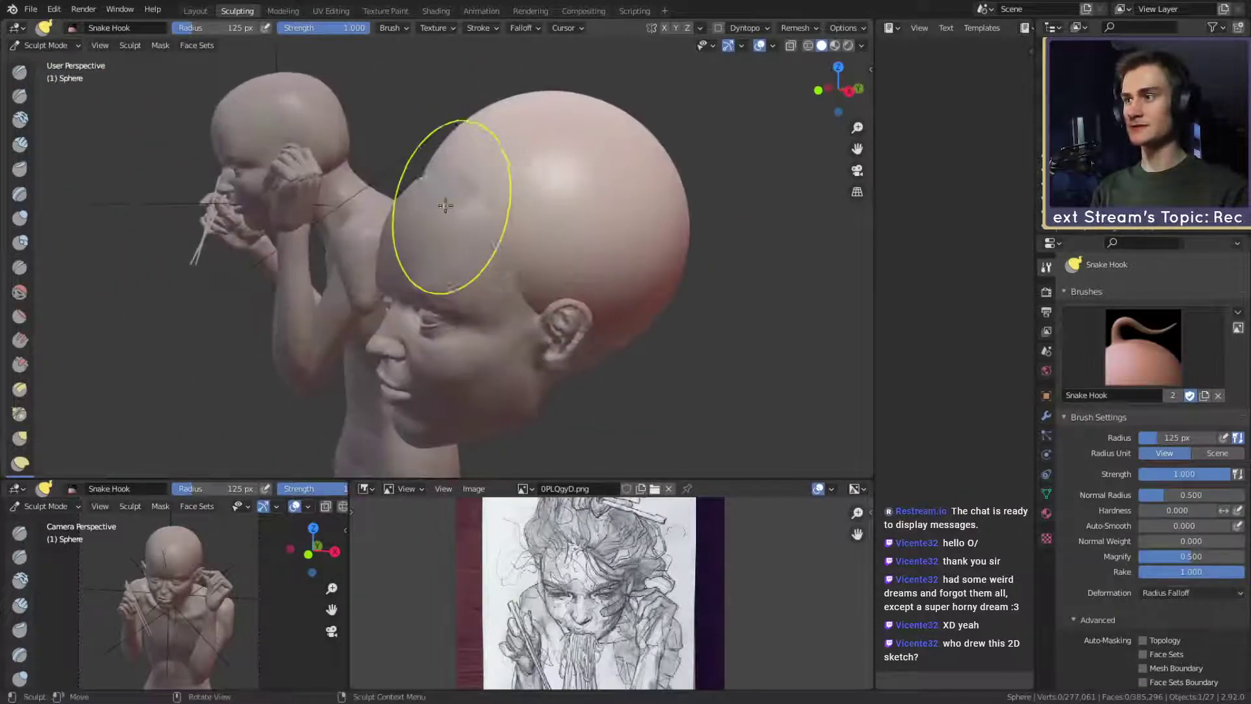
Pull the sphere's front edge toward the forehead with the Snake Hook brush and set the brush radius to 145 px.
key(f)
click(482, 205)
drag(459, 190, 437, 205)
middle_drag(481, 197, 589, 218)
mouse_move(590, 218)
shift+middle_down()
mouse_move(474, 211)
mouse_move(518, 279)
shift+middle_up()
key(f)
click(493, 281)
Enable Dyntopo for the sphere, with Constant Detail at resolution 50.
scroll(1076, 495, down, 10)
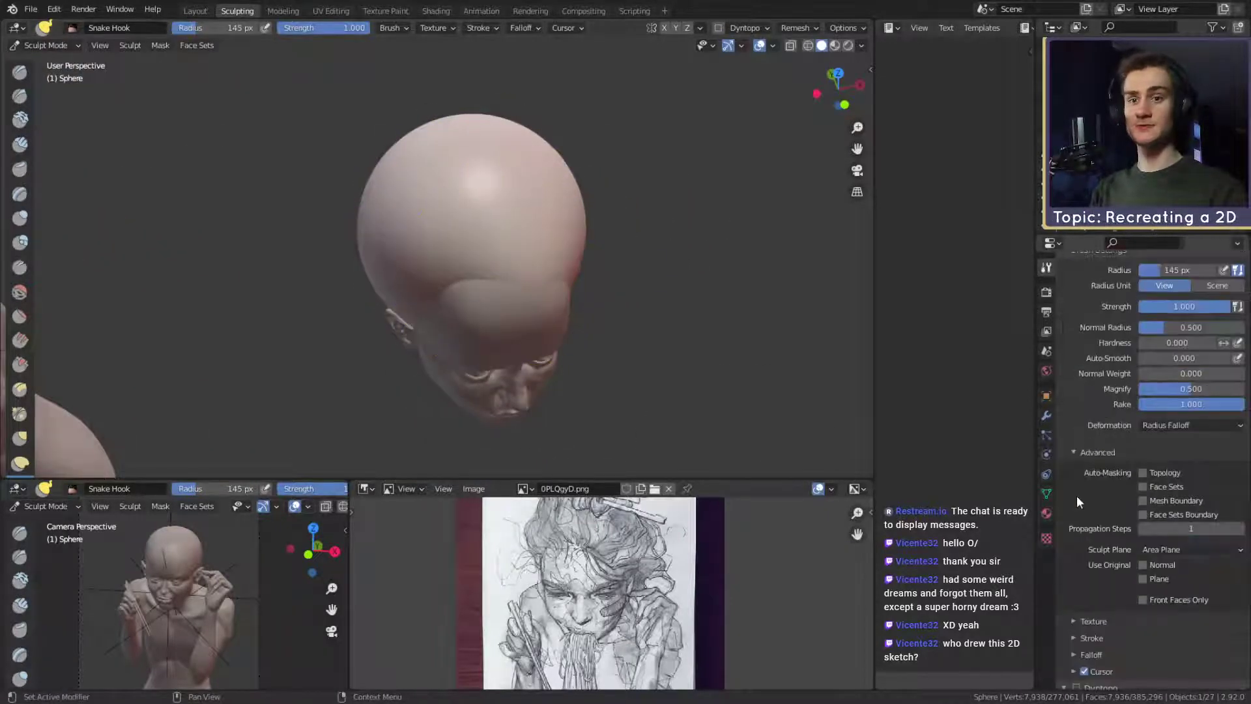
click(1075, 522)
click(1075, 519)
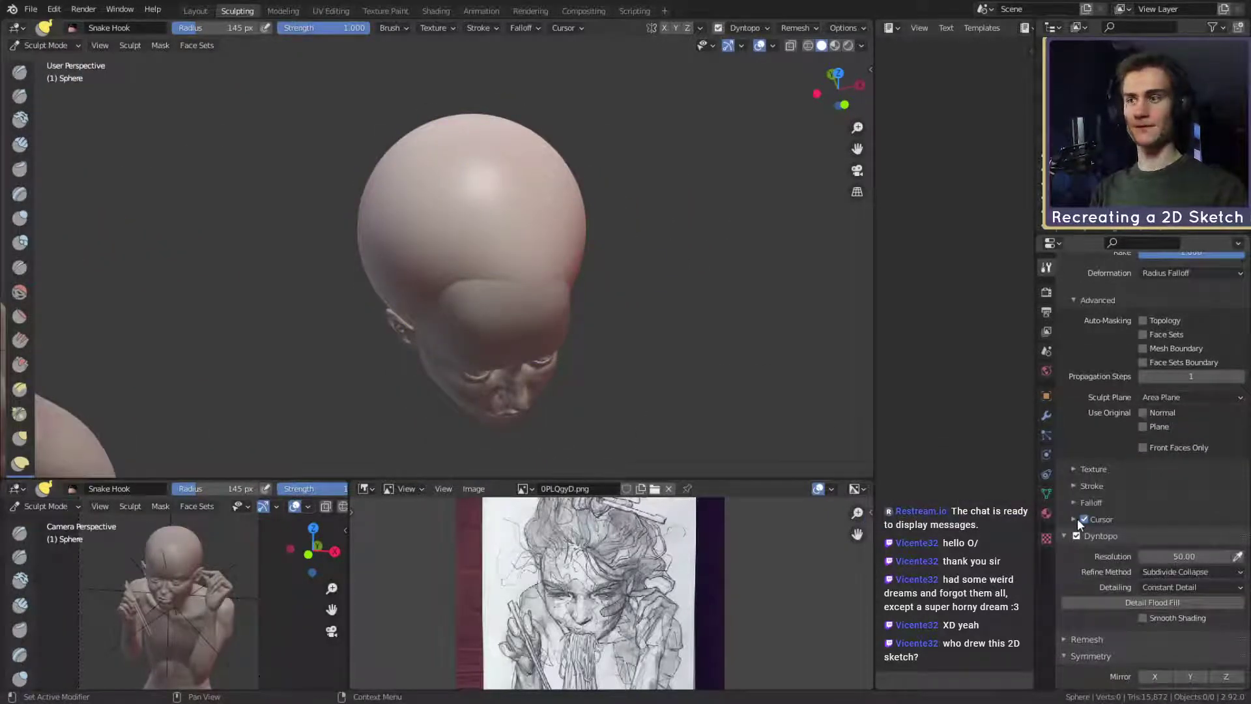
Sculpt hair ridges along the sphere's hairline at the temples with a 56 px Clay Strips brush.
mouse_move(459, 280)
middle_down()
mouse_move(461, 310)
mouse_move(511, 299)
mouse_move(486, 232)
mouse_move(409, 281)
mouse_move(376, 325)
mouse_move(293, 246)
mouse_move(334, 275)
mouse_move(522, 294)
mouse_move(578, 251)
mouse_move(570, 268)
mouse_move(569, 256)
mouse_move(429, 309)
mouse_move(452, 287)
mouse_move(422, 261)
middle_up()
key(c)
scroll(420, 251, up, 4)
click(368, 228)
shift+middle_drag(336, 264, 370, 288)
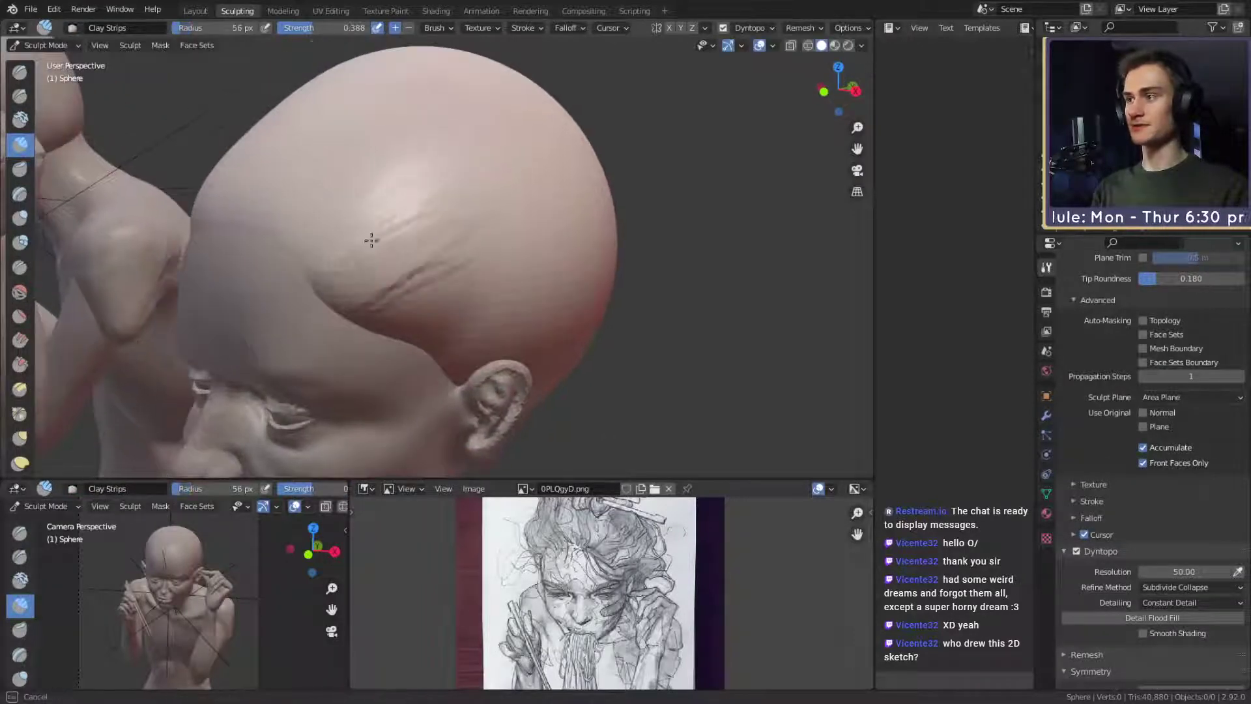
middle_drag(432, 223, 476, 202)
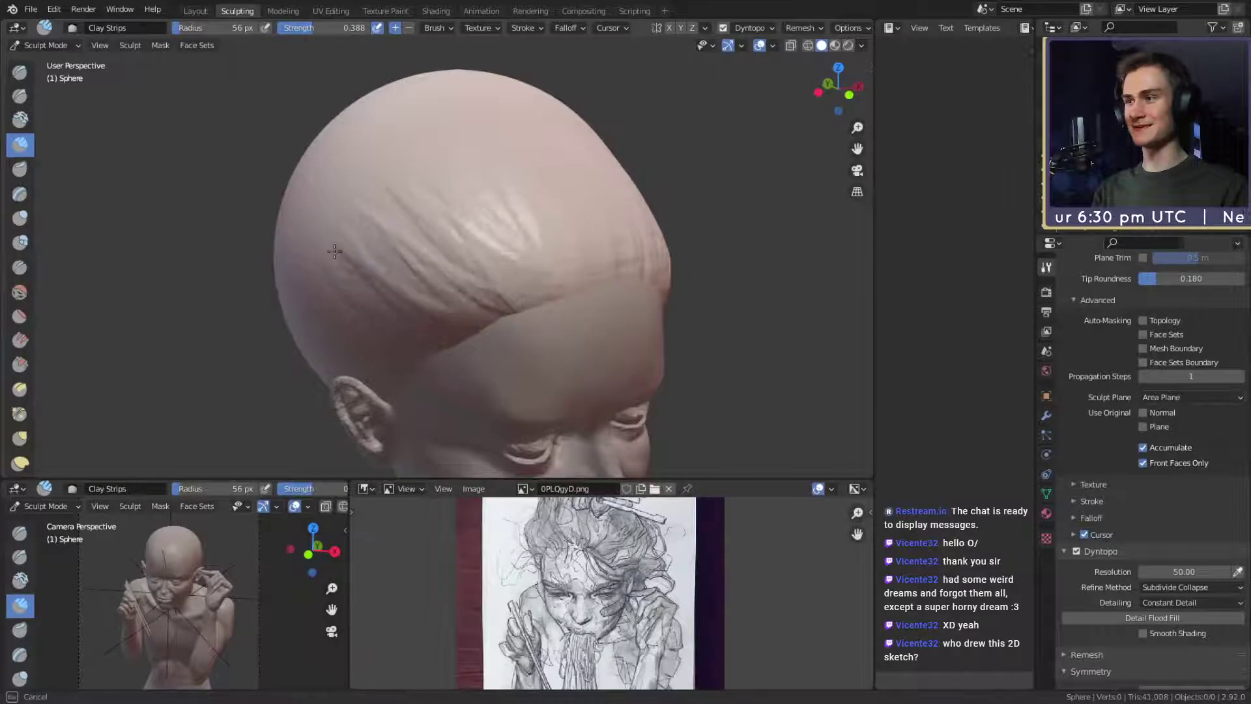
Sculpt hair ridges above and behind the ear with the Clay Strips brush and enlarge its radius to 150 px.
middle_drag(334, 250, 519, 354)
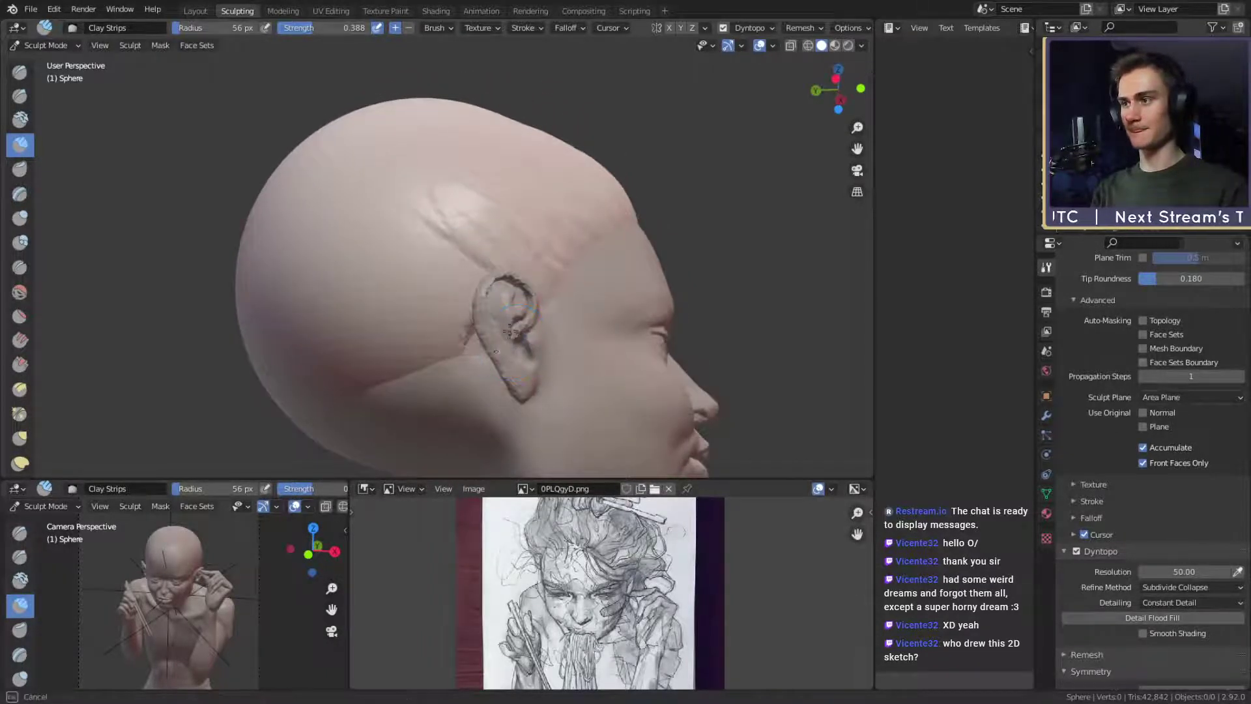
middle_drag(386, 269, 541, 232)
drag(542, 232, 588, 300)
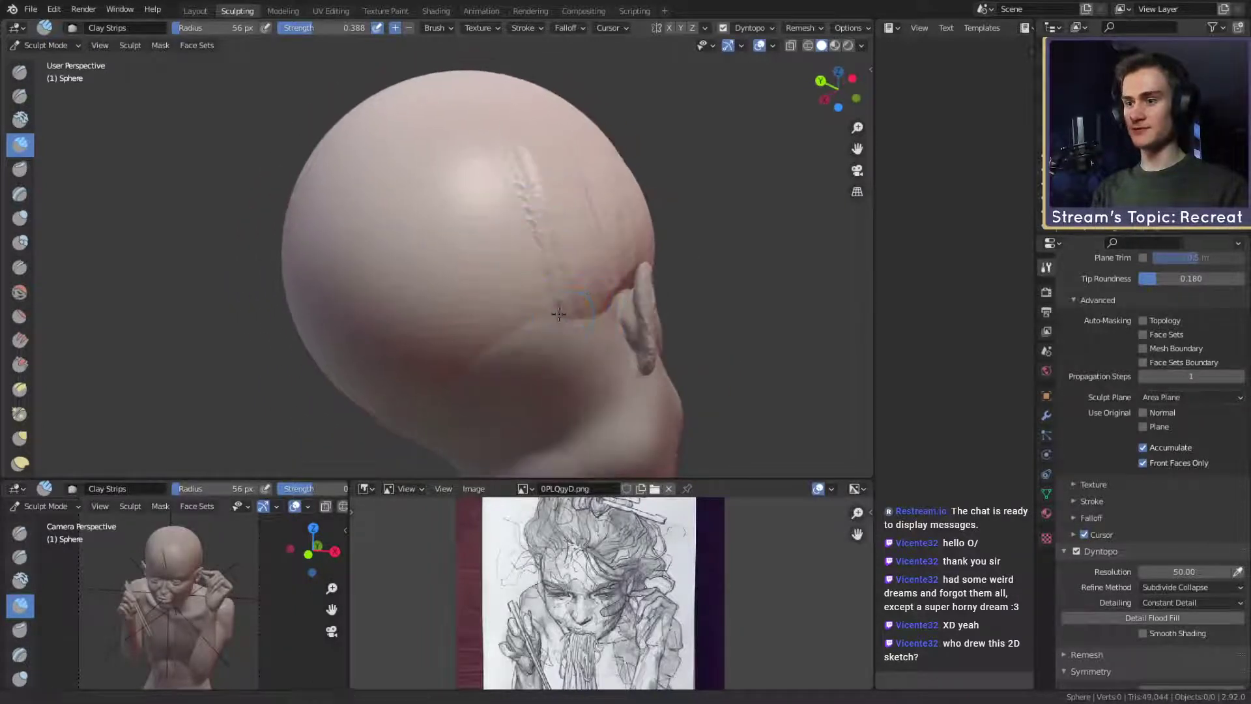
mouse_move(338, 267)
alt+mouse_down()
mouse_move(504, 251)
mouse_move(528, 261)
alt+mouse_up()
key(f)
click(450, 273)
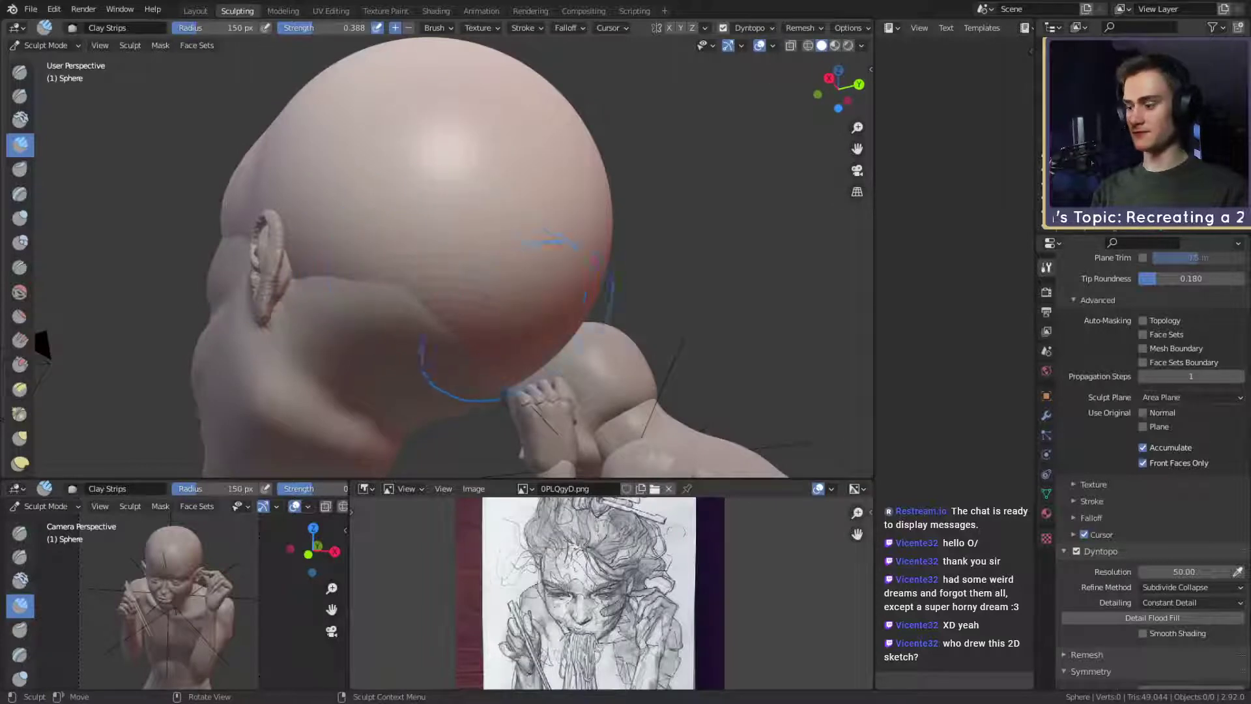
Pull the sphere's lower back edge up from the nape with a 251 px Snake Hook brush.
key(k)
middle_drag(489, 306, 473, 377)
key(f)
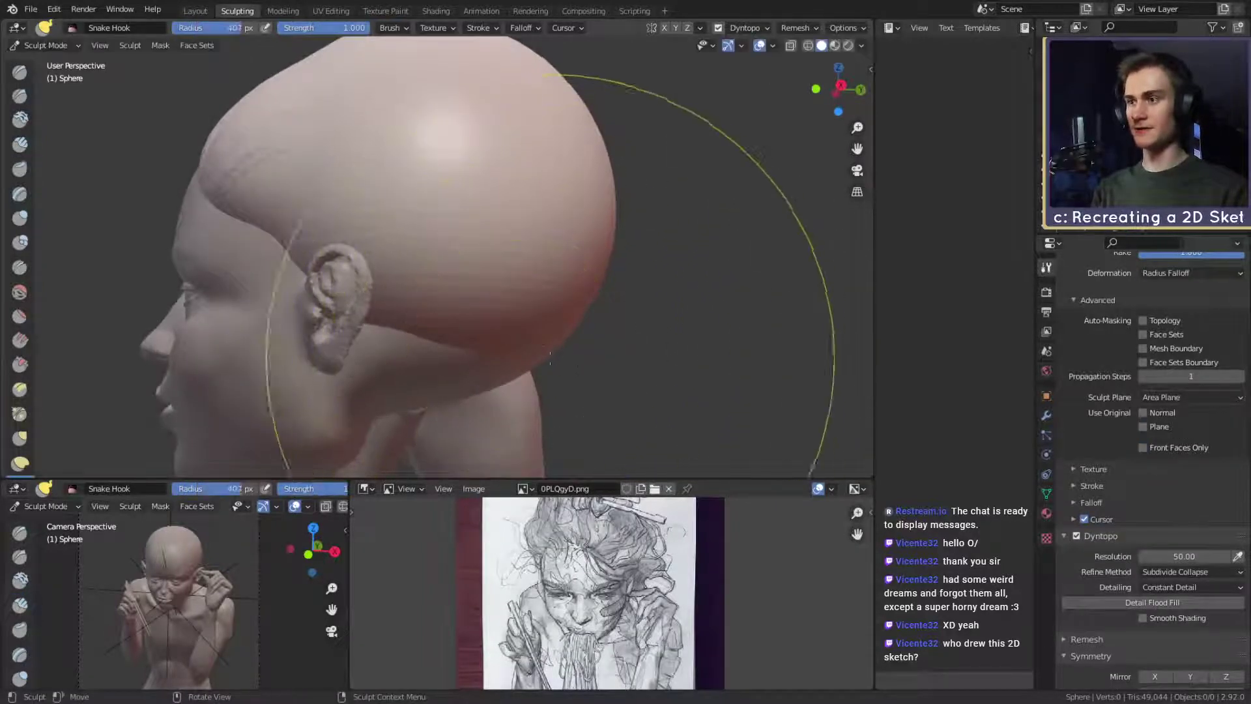
click(671, 401)
drag(553, 355, 547, 311)
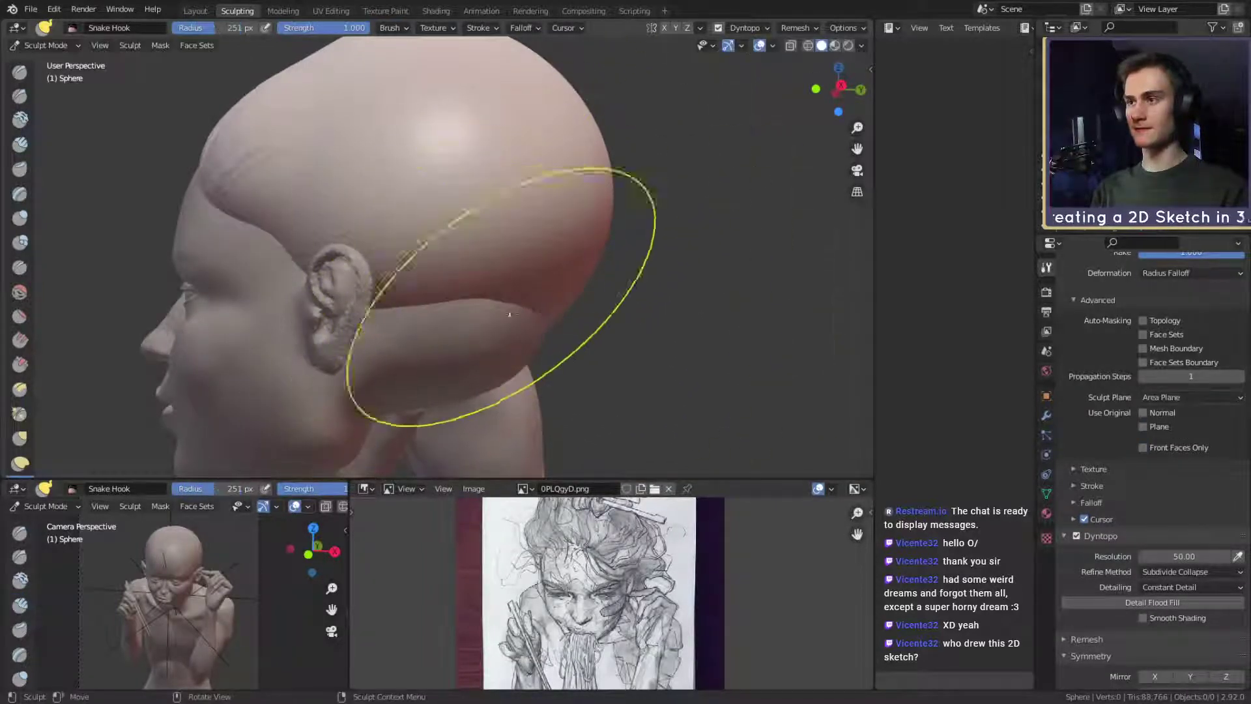
key(c)
mouse_move(489, 319)
middle_down()
mouse_move(436, 325)
mouse_move(449, 331)
middle_up()
key(k)
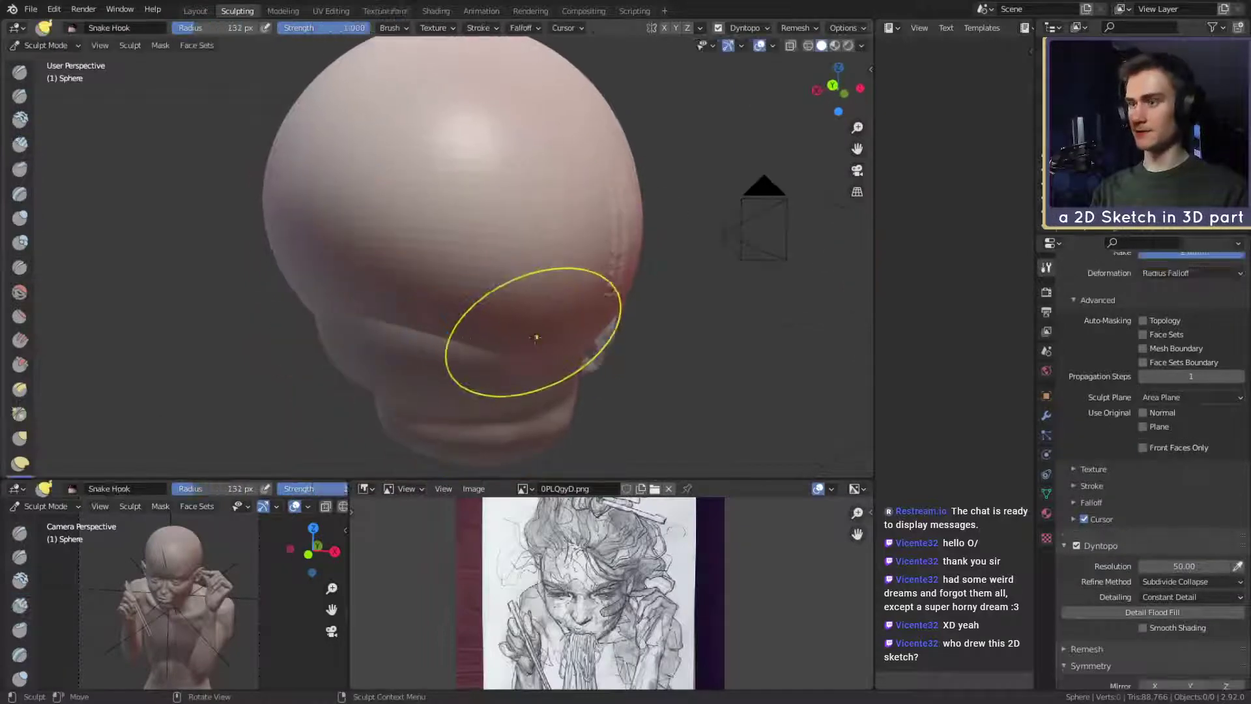
key(f)
click(571, 330)
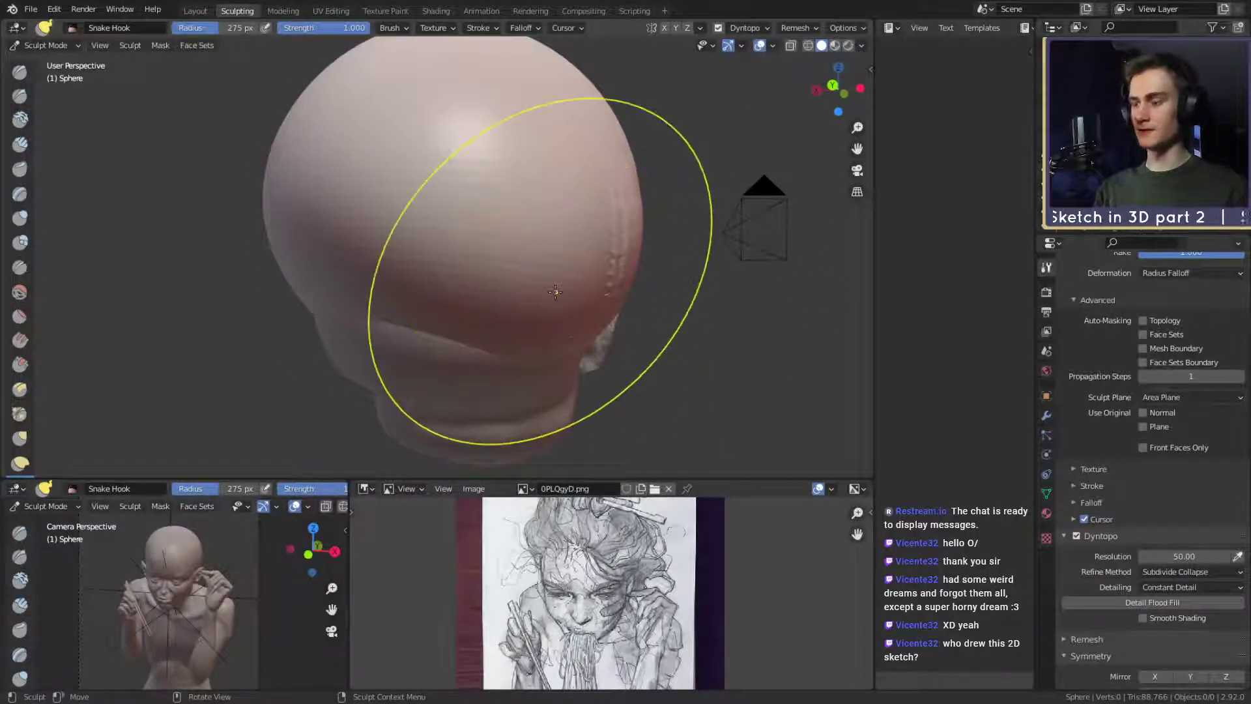
Undo all sculpting on the sphere, back to Object Mode before Dyntopo was enabled.
key(ctrl+z)
middle_drag(568, 276, 507, 300)
key(ctrl+z)
key(ctrl+z)
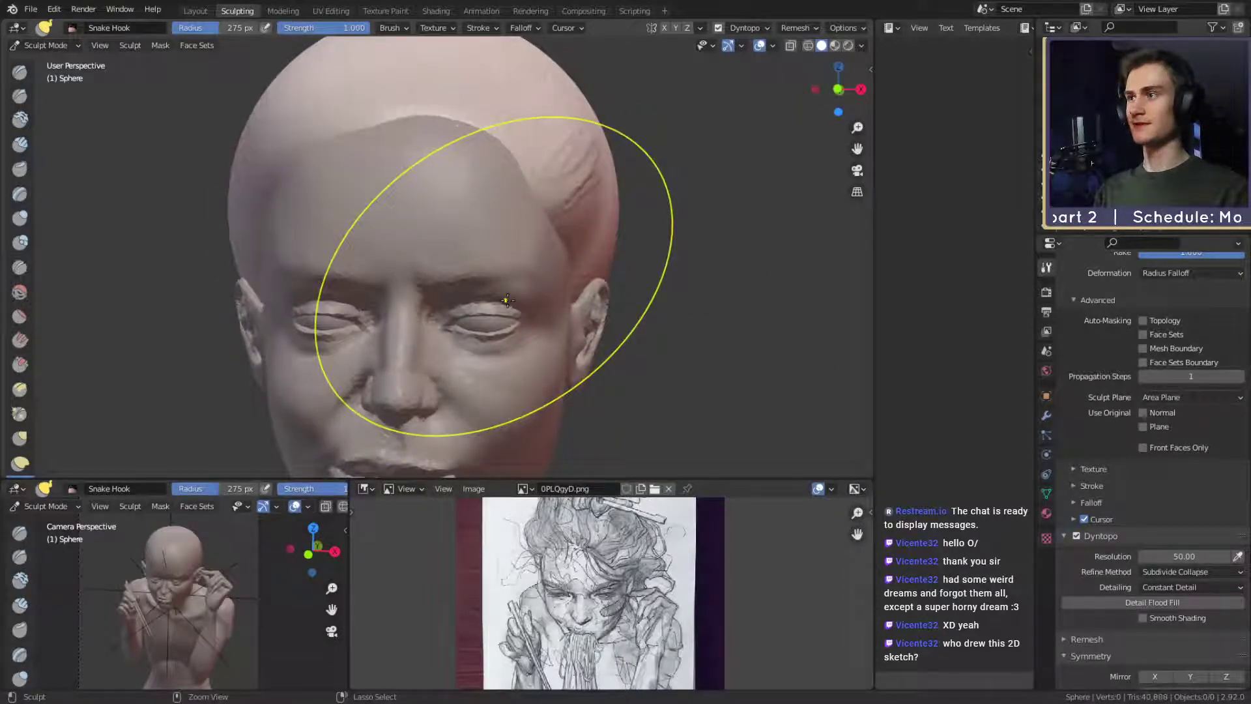
key(ctrl+z)
key(ctrl+z)
key(ctrl+z)
key(ctrl+z)
key(ctrl+z)
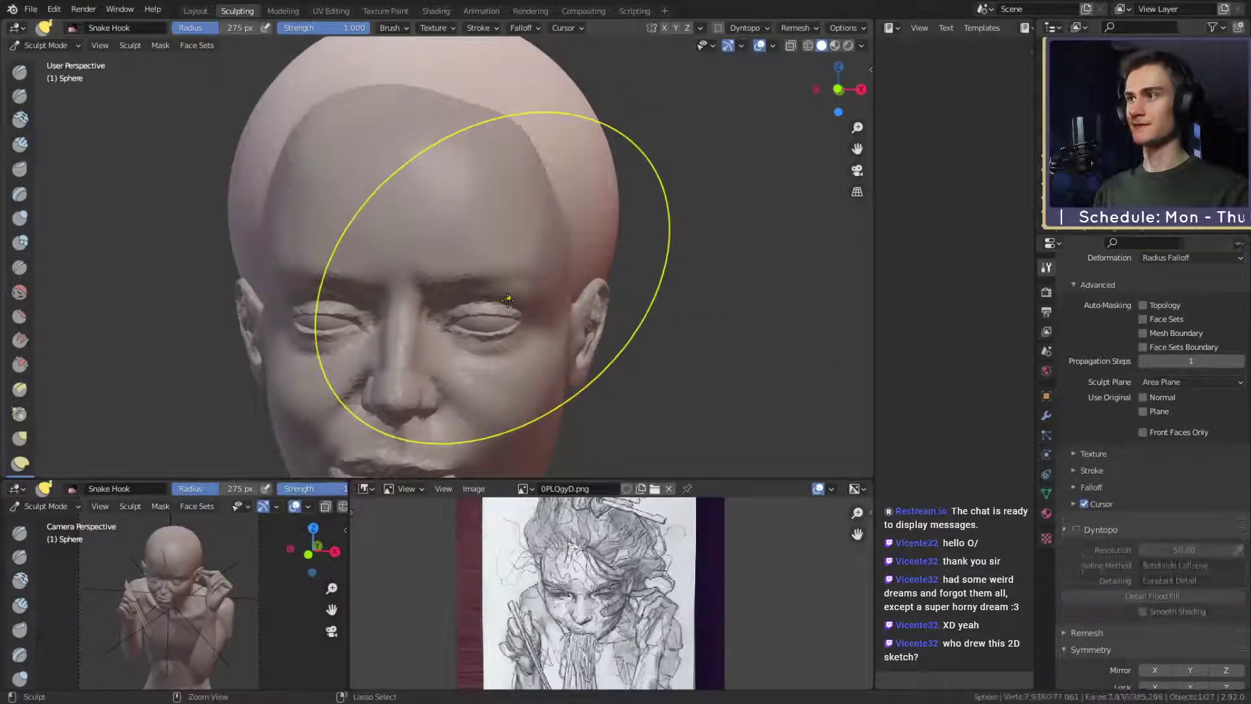
key(ctrl+z)
key(ctrl+z)
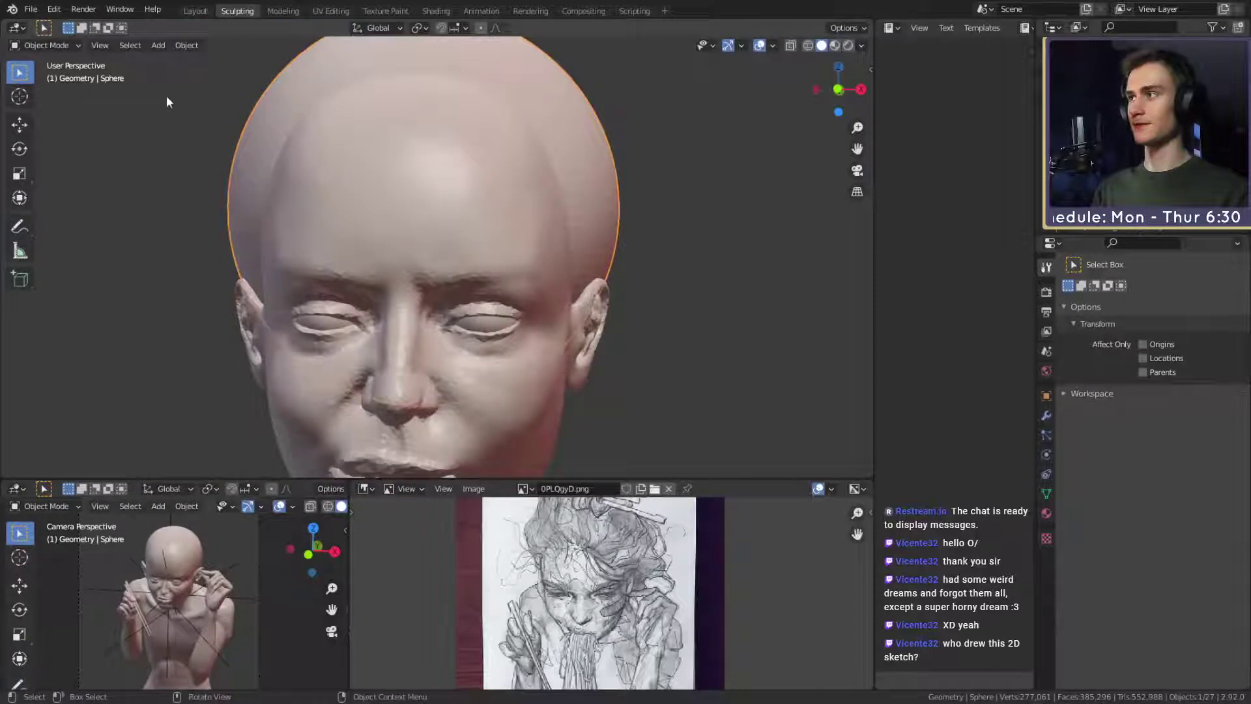
Put the sphere in Sculpt Mode, with Dyntopo enabled at resolution 20 and X mirror symmetry on.
click(67, 45)
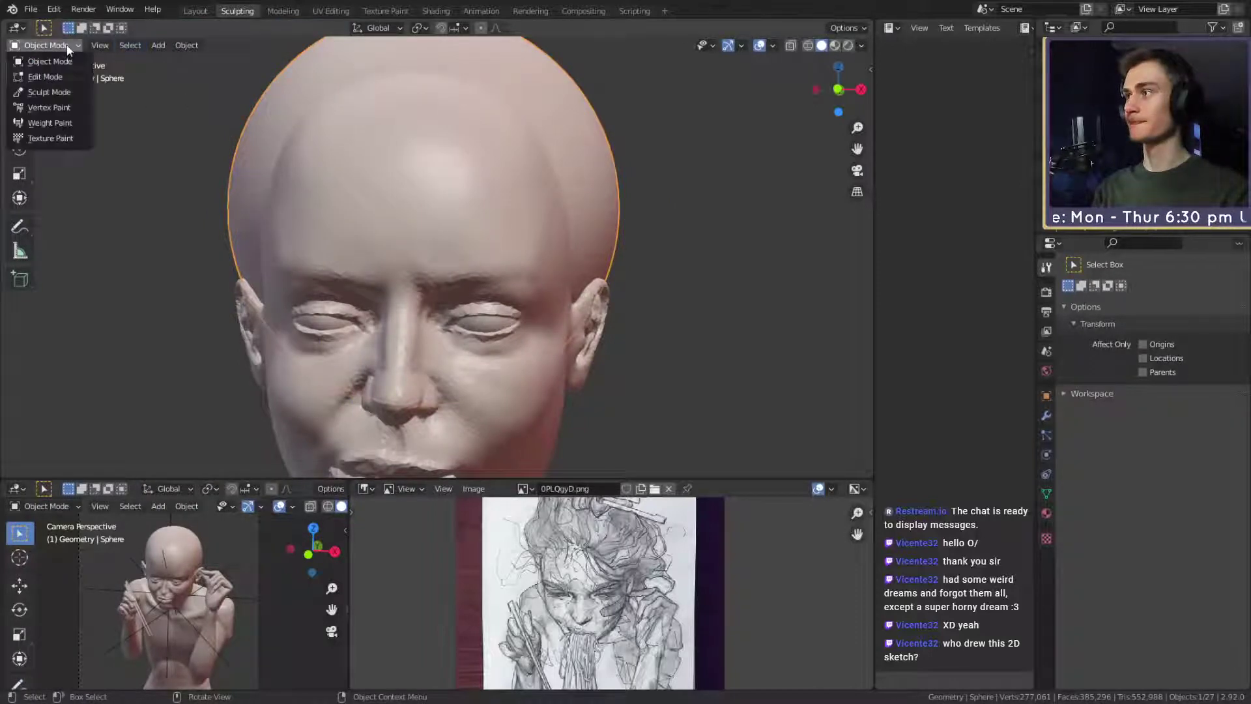
click(52, 92)
scroll(1106, 553, down, 10)
click(1077, 440)
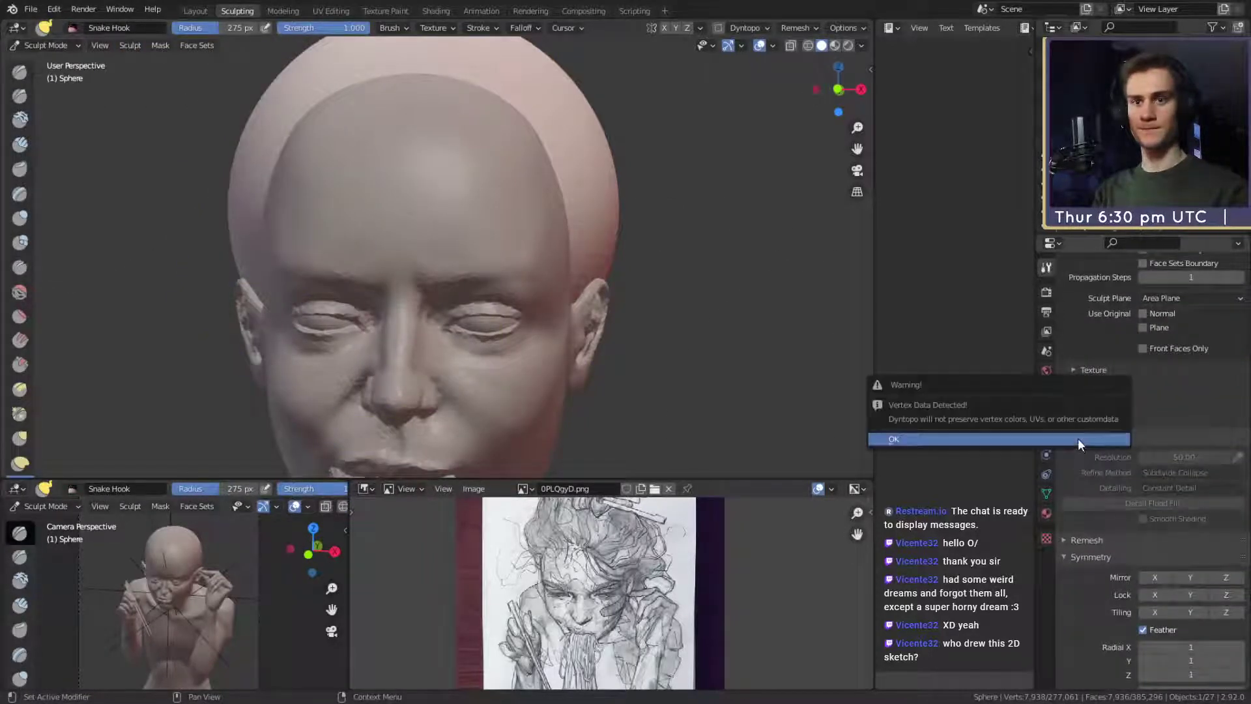
click(1078, 440)
click(1191, 472)
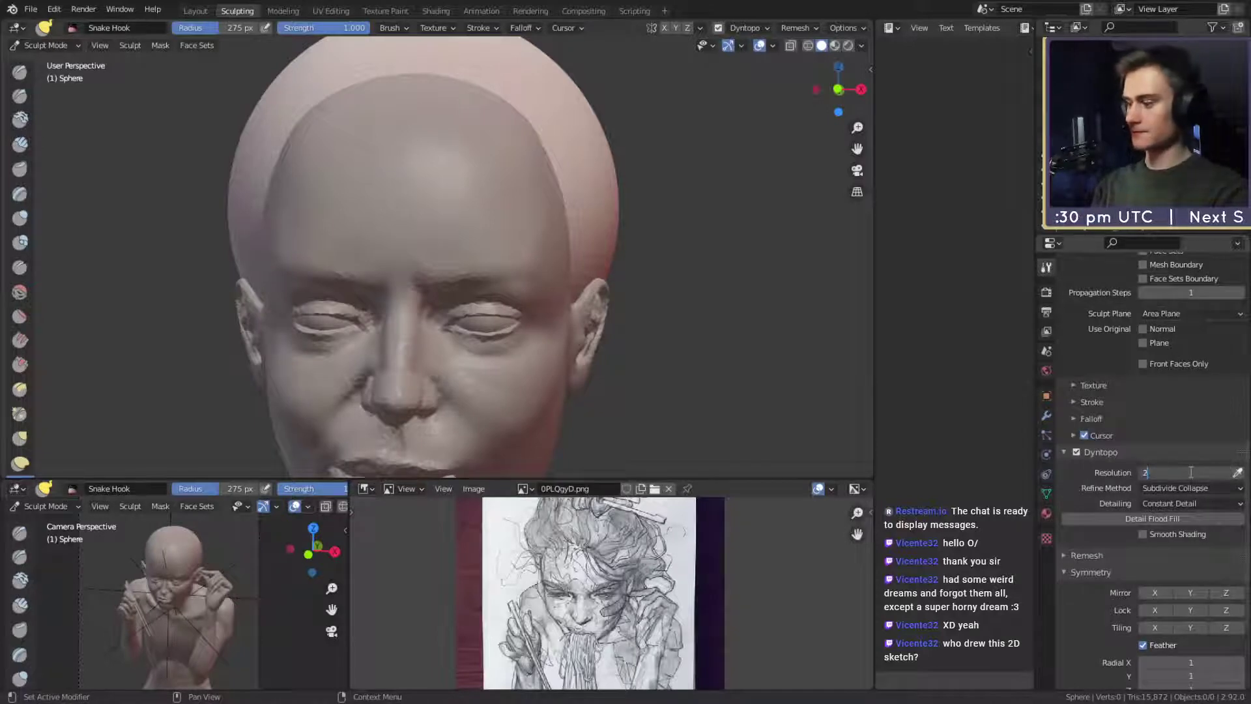
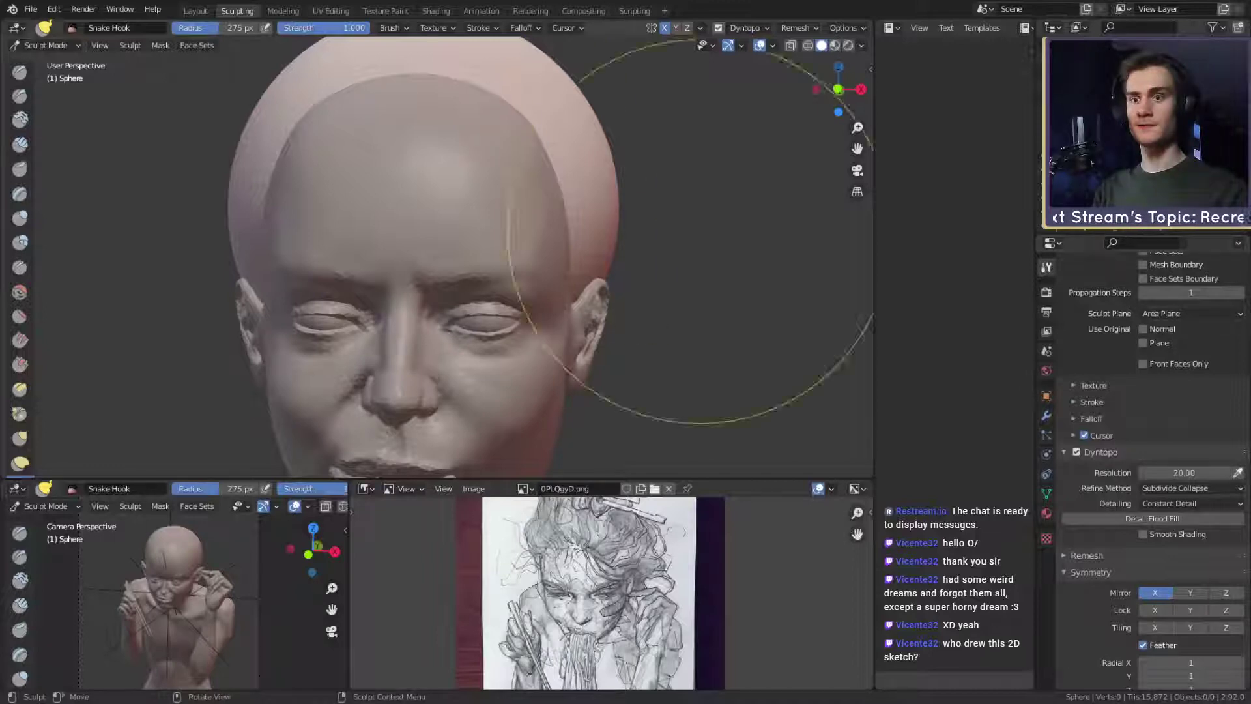
Build up mirrored ridges along the sphere's front hairline with a 67 px Clay Strips brush.
key(c)
key(f)
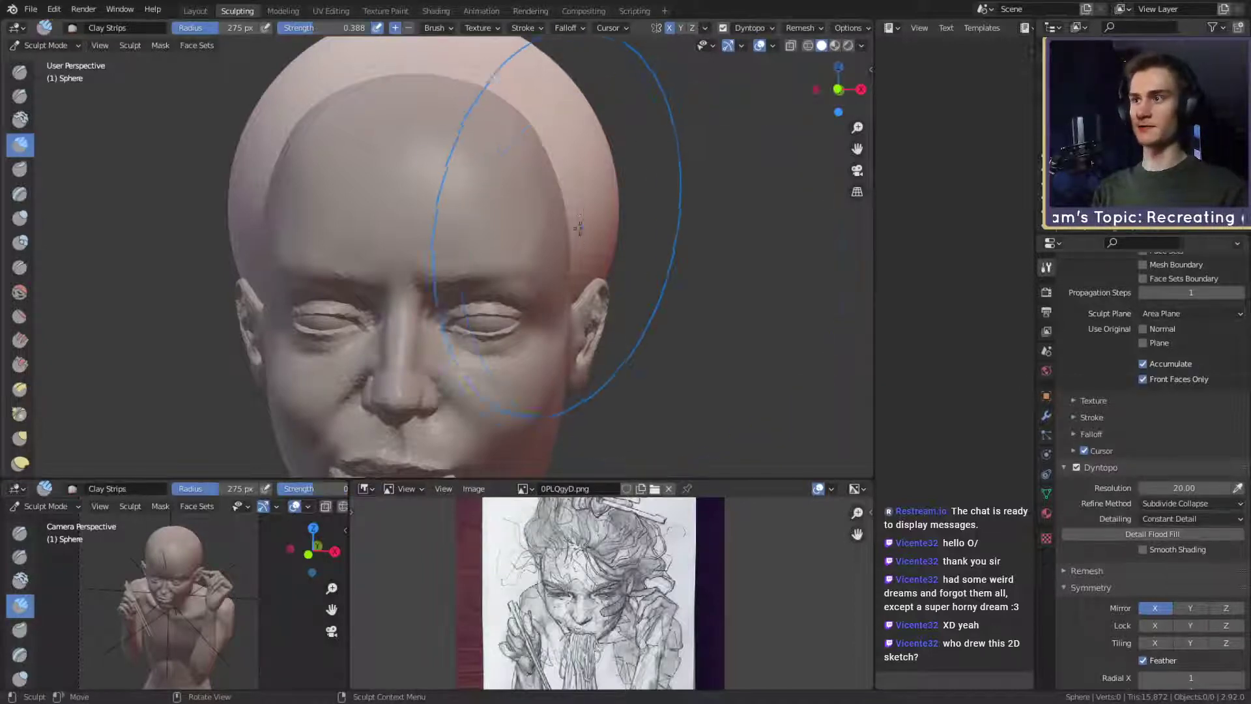
click(447, 199)
middle_drag(446, 199, 480, 299)
drag(440, 291, 397, 263)
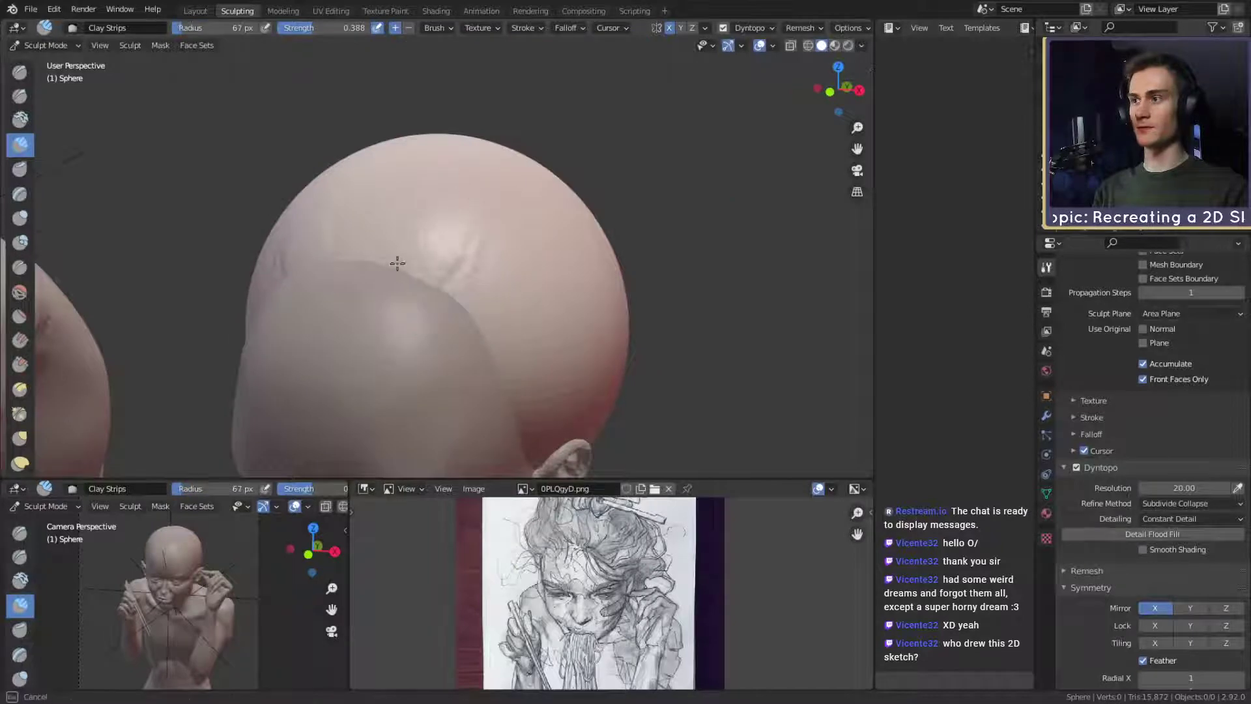
shift+middle_drag(444, 266, 458, 254)
mouse_move(458, 254)
mouse_down()
mouse_move(436, 229)
mouse_move(503, 281)
mouse_move(475, 252)
mouse_move(373, 307)
mouse_move(344, 299)
mouse_move(303, 319)
mouse_move(433, 287)
mouse_up()
Reshape the sphere's front hairline over the forehead with a 204 px Snake Hook brush.
key(k)
key(f)
click(482, 312)
key(f)
click(397, 290)
mouse_move(482, 216)
mouse_down()
mouse_move(508, 265)
mouse_move(507, 378)
mouse_move(504, 305)
mouse_up()
key(ctrl+z)
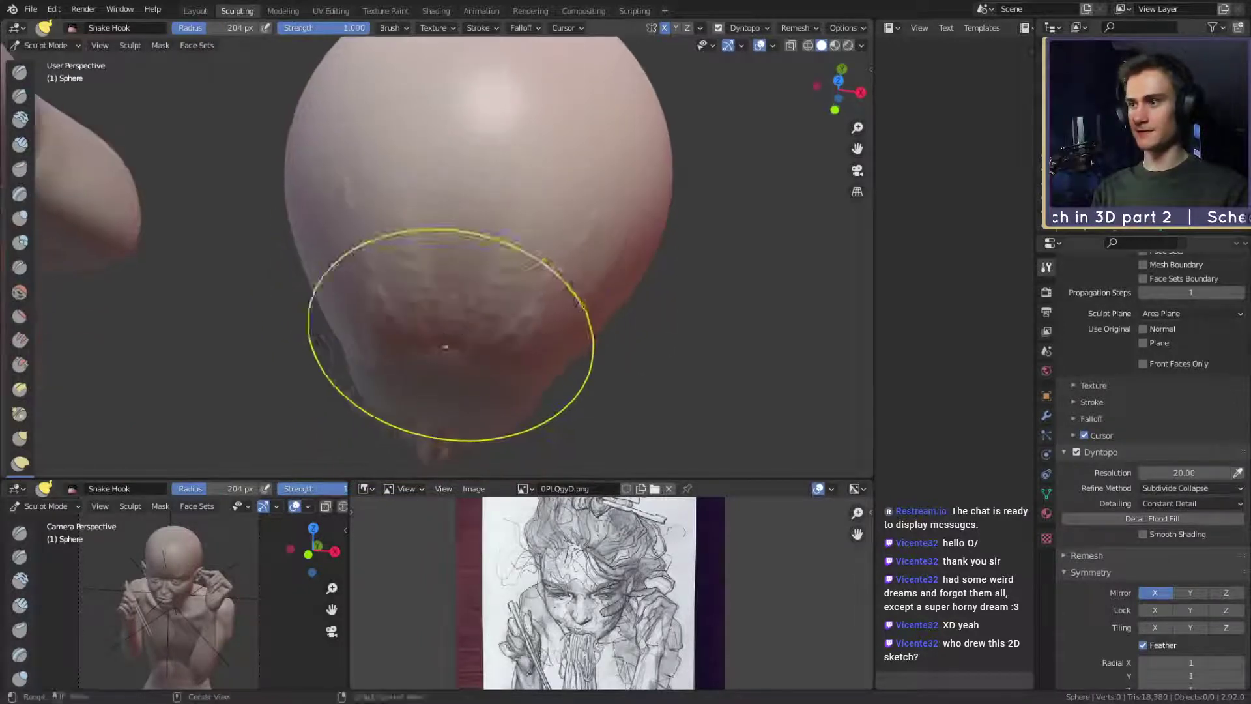
mouse_move(450, 340)
mouse_down()
mouse_move(459, 298)
mouse_move(530, 243)
mouse_move(369, 288)
mouse_move(365, 276)
mouse_move(498, 244)
mouse_move(485, 228)
mouse_up()
Build up hair volume along the hairline at the temple with a 56 px Clay Strips brush.
key(c)
key(f)
click(328, 310)
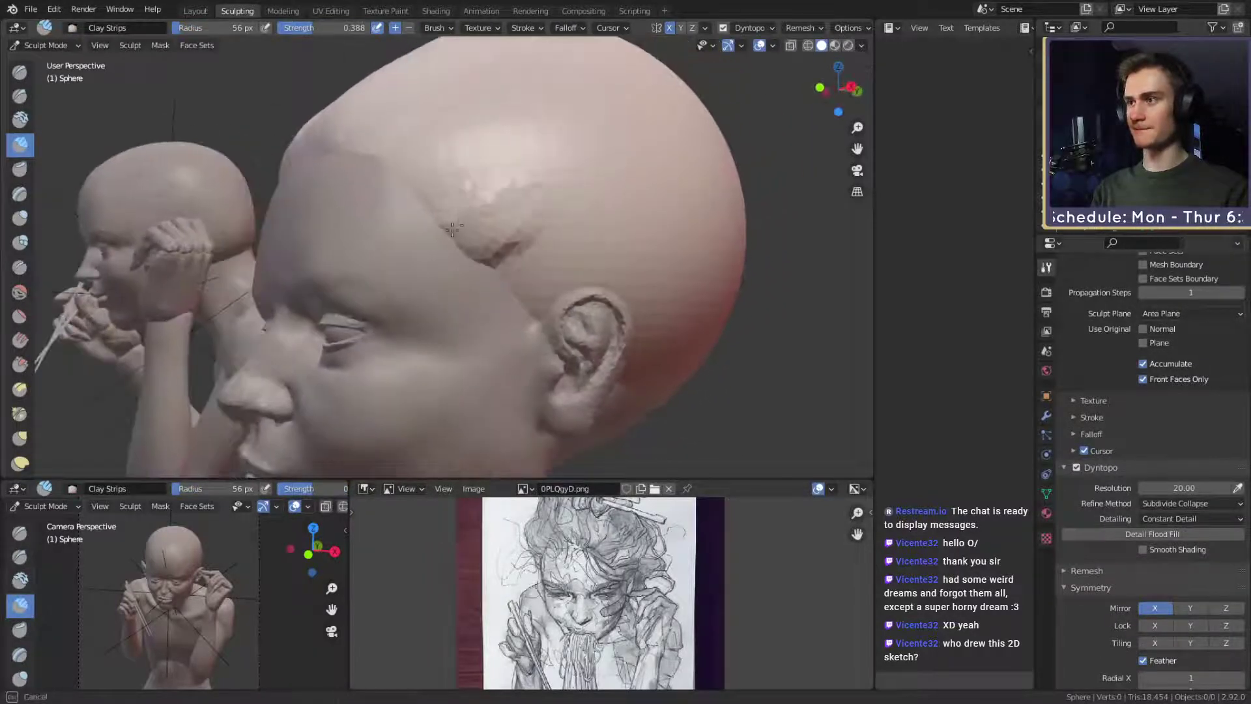
mouse_move(462, 180)
alt+mouse_down()
mouse_move(447, 215)
mouse_move(464, 261)
mouse_move(492, 276)
mouse_move(460, 295)
mouse_move(394, 289)
mouse_move(385, 347)
alt+mouse_up()
Pull a sideburn down in front of the ear with a 146 px Snake Hook brush.
key(k)
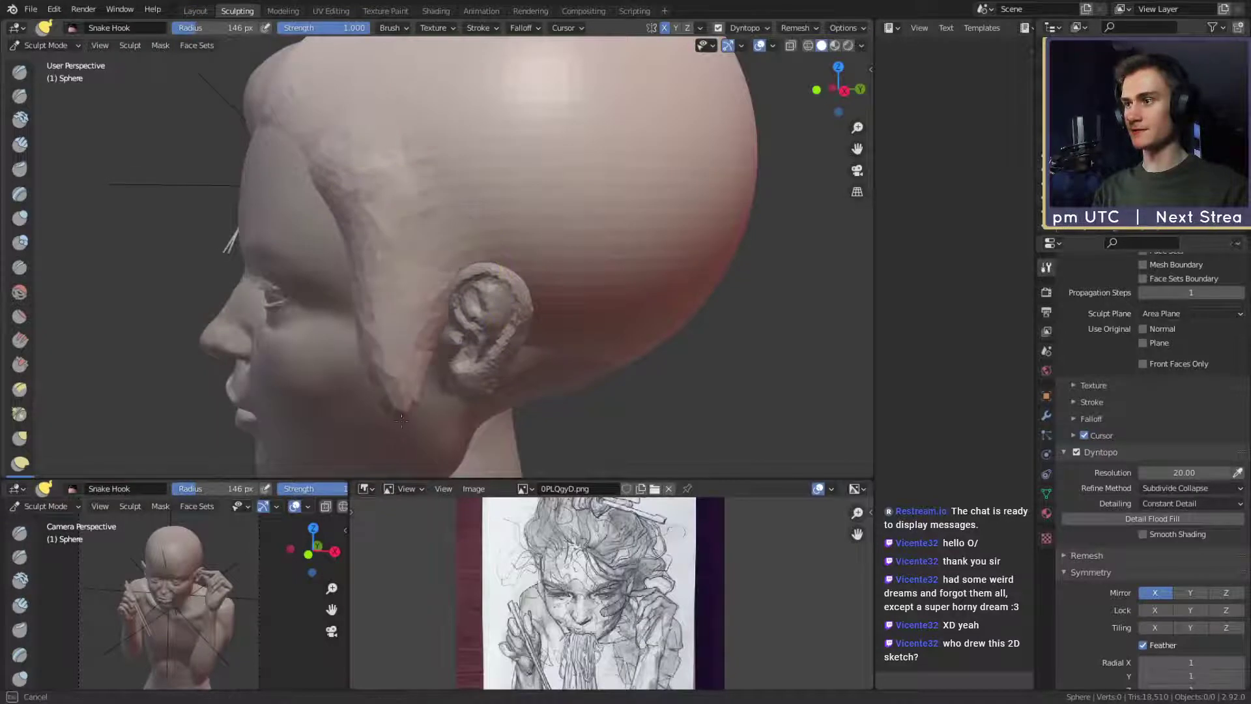
drag(401, 421, 404, 430)
alt+drag(427, 387, 562, 334)
drag(583, 353, 579, 226)
Add clay to the sideburn in front of the ear with a 49 px Clay Strips brush.
key(c)
key(f)
click(475, 276)
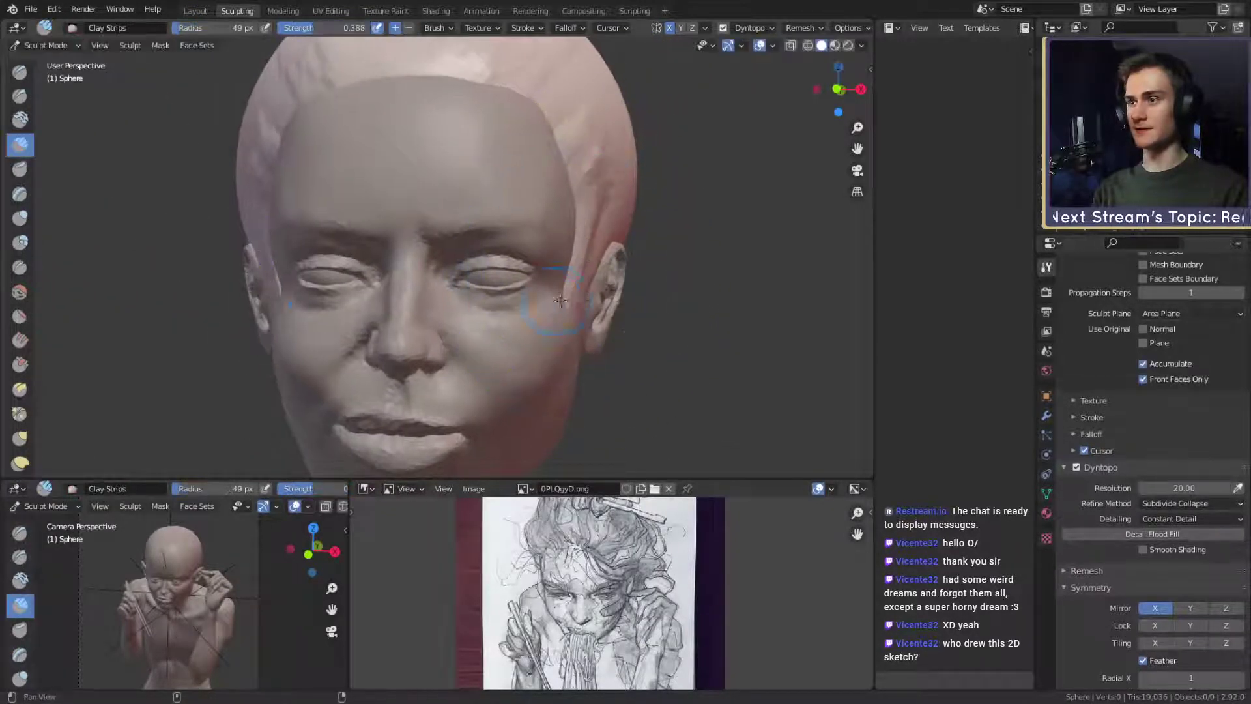
mouse_move(573, 277)
alt+mouse_down()
mouse_move(432, 291)
mouse_move(412, 301)
mouse_move(422, 330)
alt+mouse_up()
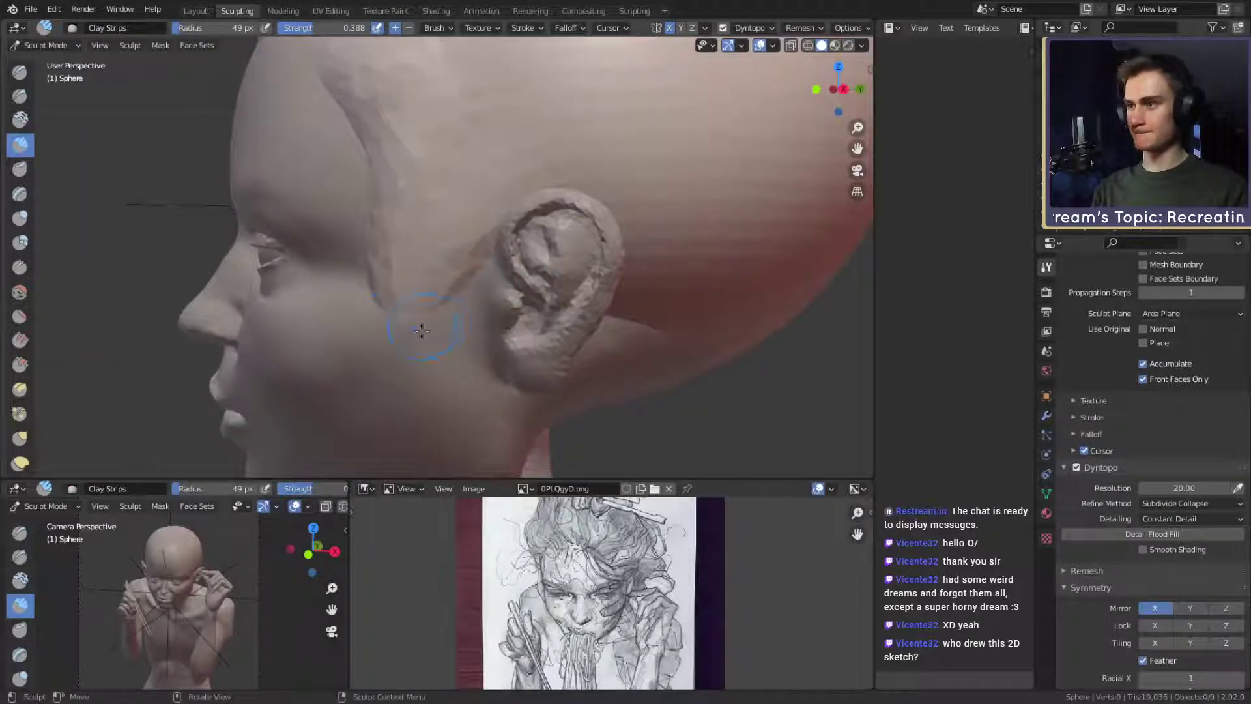
Reshape the sideburn's tip with a 170 px Grab brush, 59 px Clay Strips and a 104 px Snake Hook brush.
key(g)
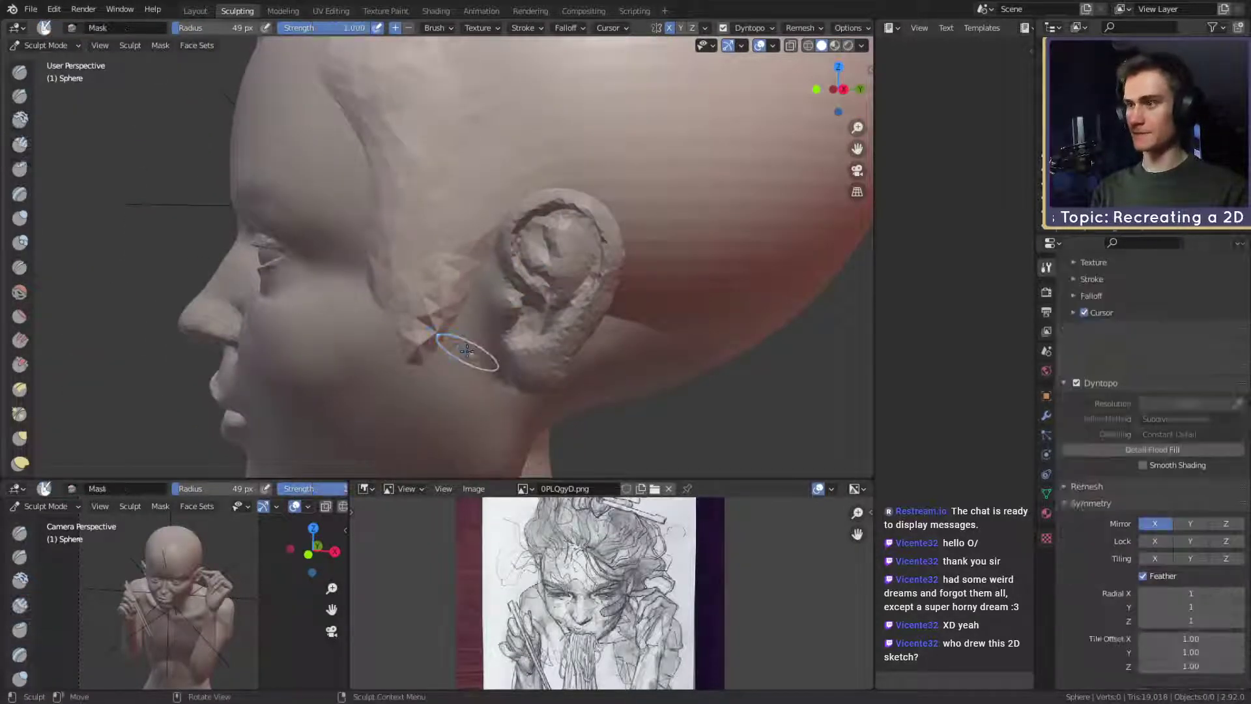
key(f)
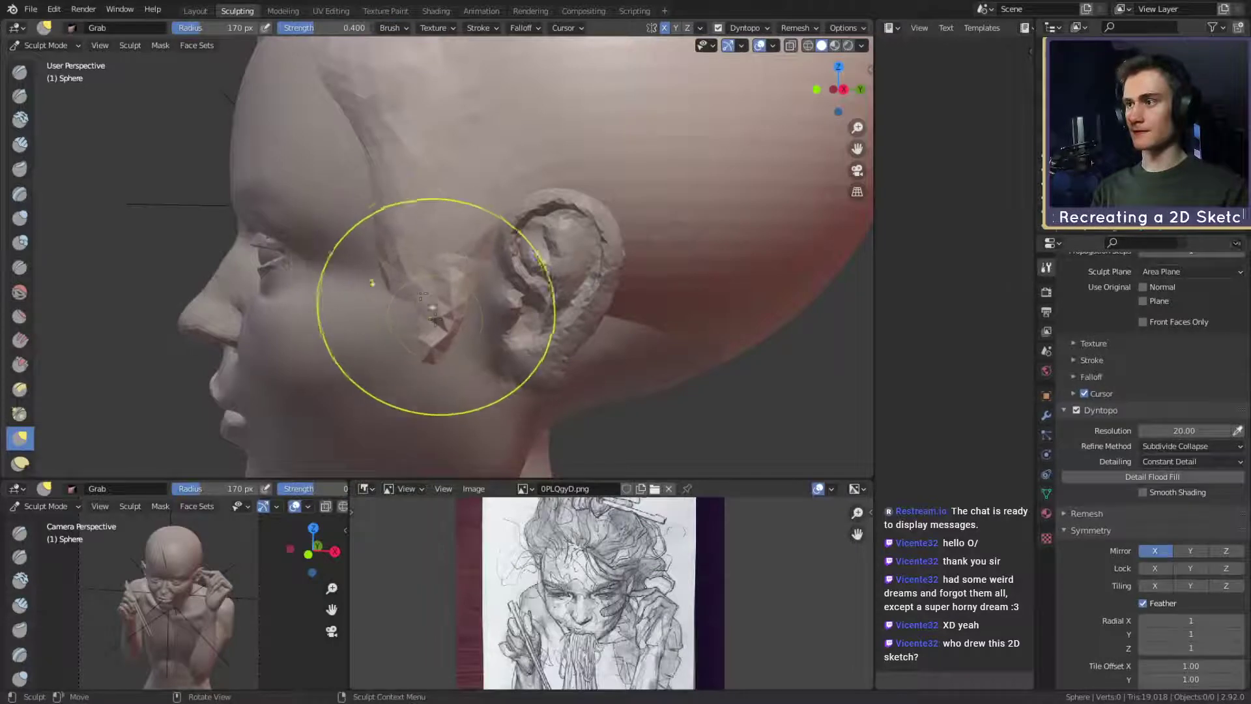
click(422, 296)
key(c)
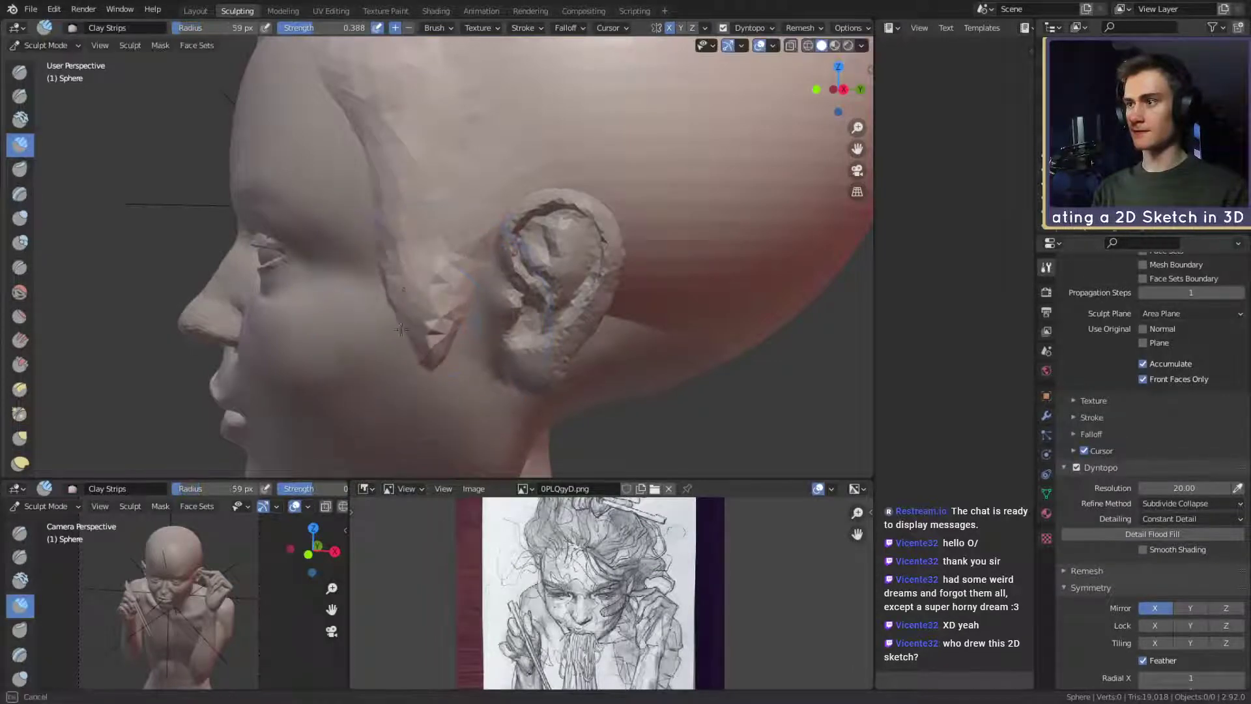
key(k)
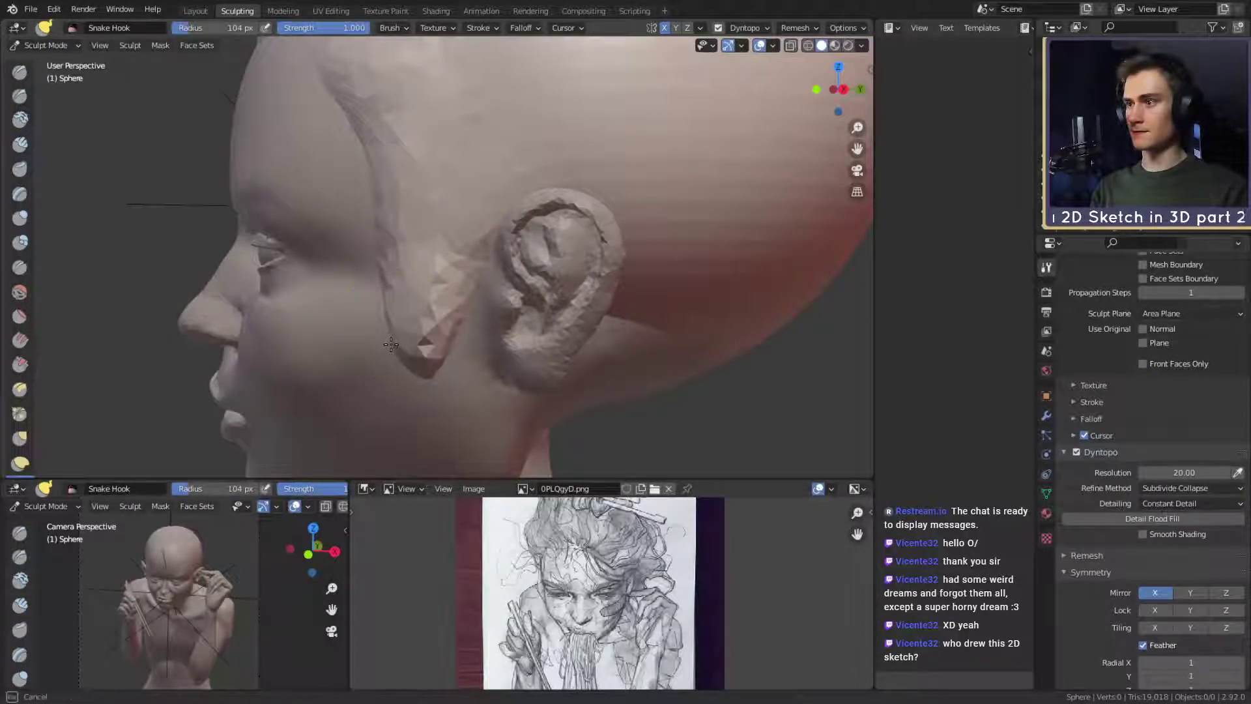
drag(391, 345, 441, 355)
Thicken the hair between the temple and the ear with a 50 px Clay Strips brush.
mouse_move(464, 317)
middle_down()
mouse_move(504, 338)
mouse_move(516, 279)
middle_up()
key(c)
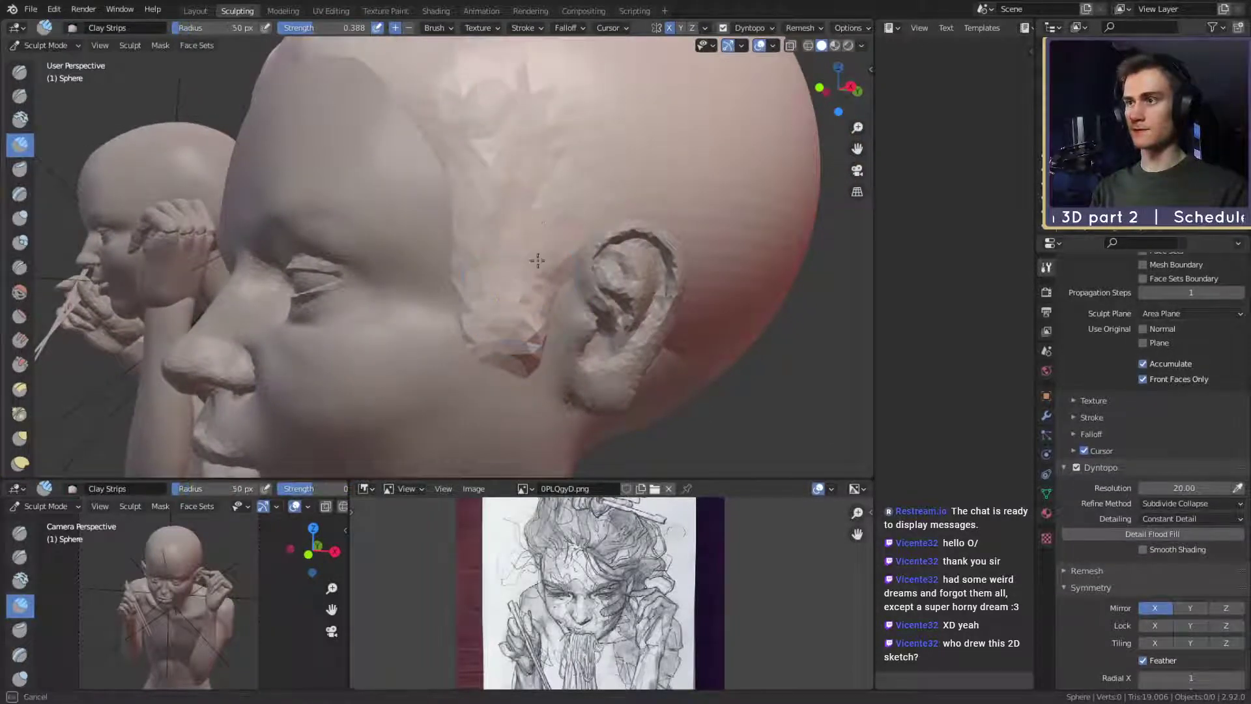
middle_drag(620, 161, 619, 245)
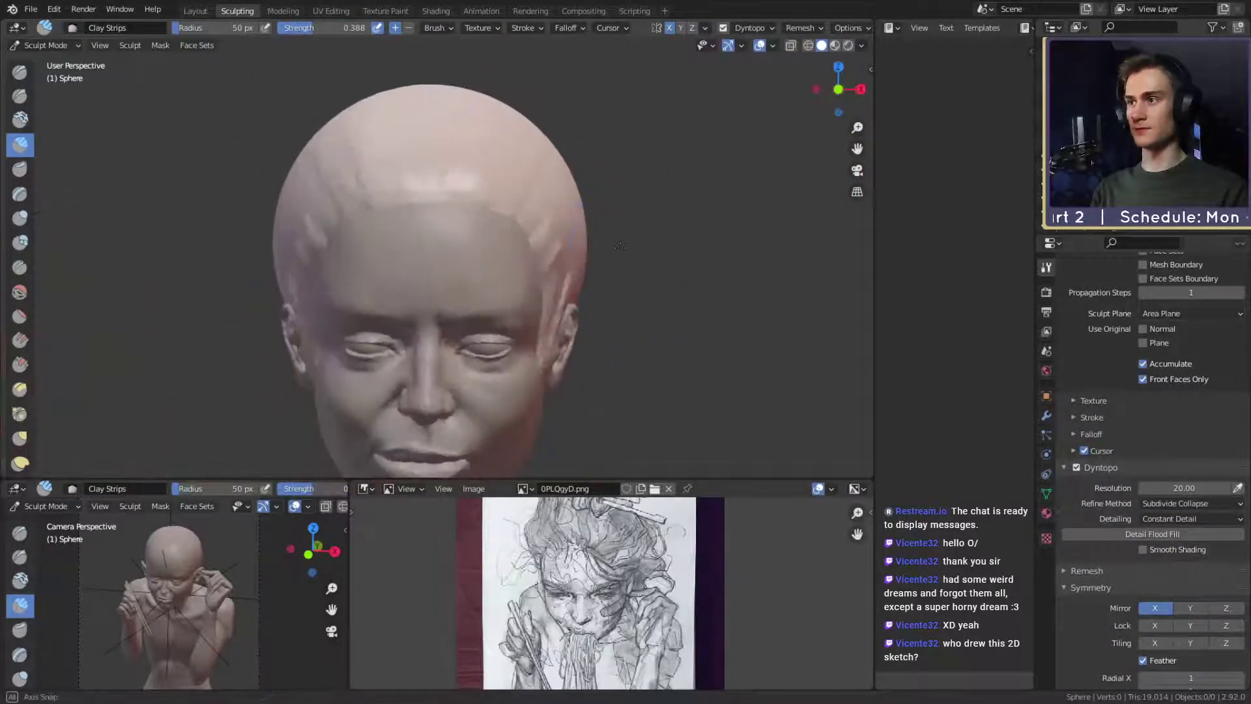
Carve the hairline edge at the corner of the forehead with a 50 px Crease brush.
middle_drag(549, 267, 534, 254)
scroll(534, 254, up, 5)
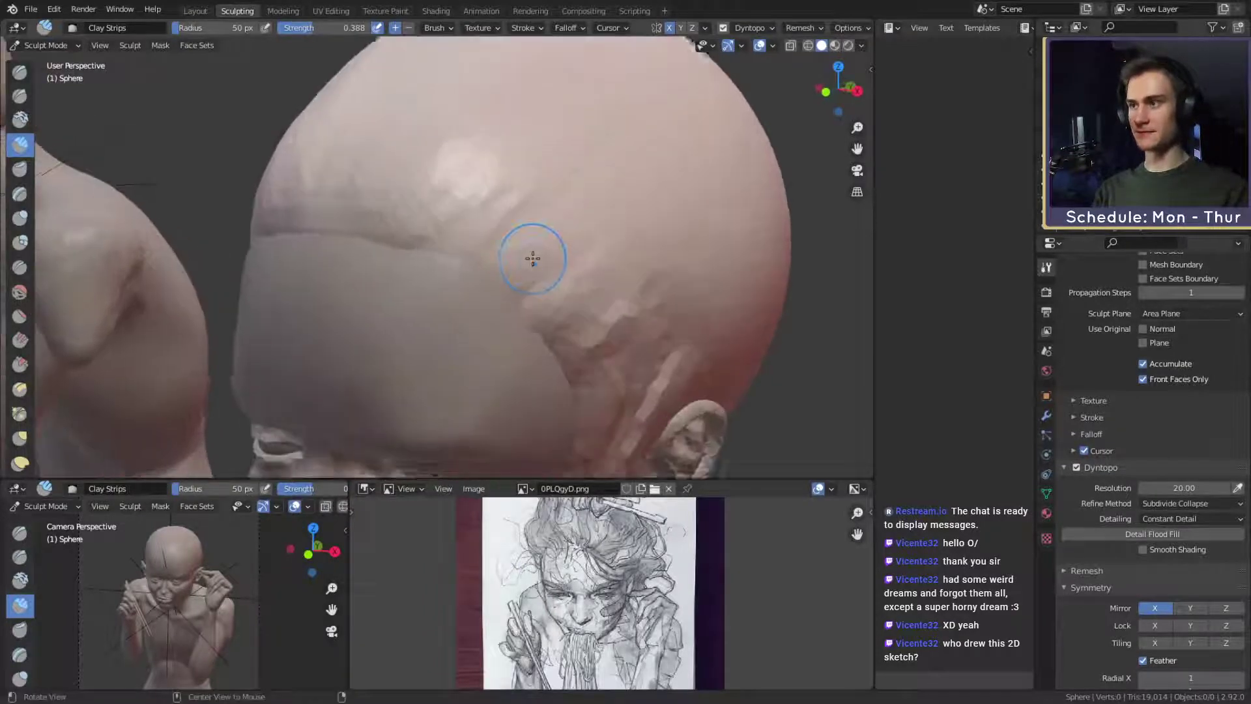
key(shift+c)
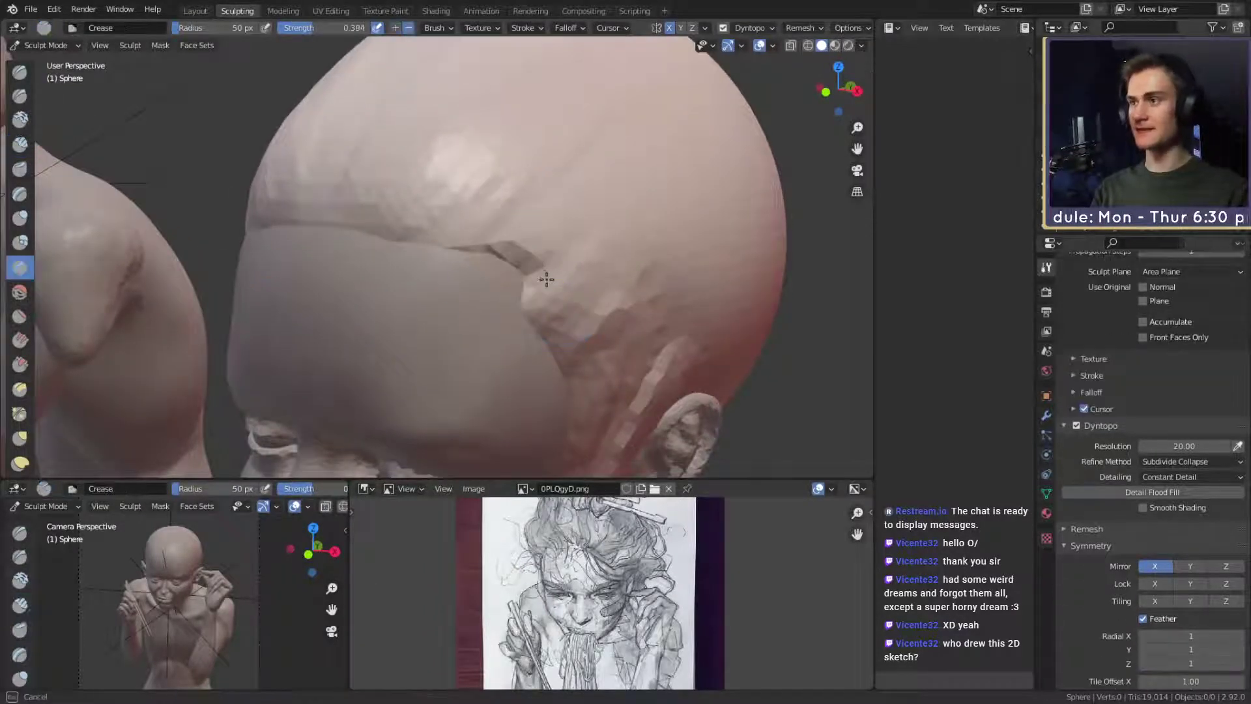
mouse_move(547, 279)
middle_down()
mouse_move(478, 306)
mouse_move(459, 267)
mouse_move(471, 245)
middle_up()
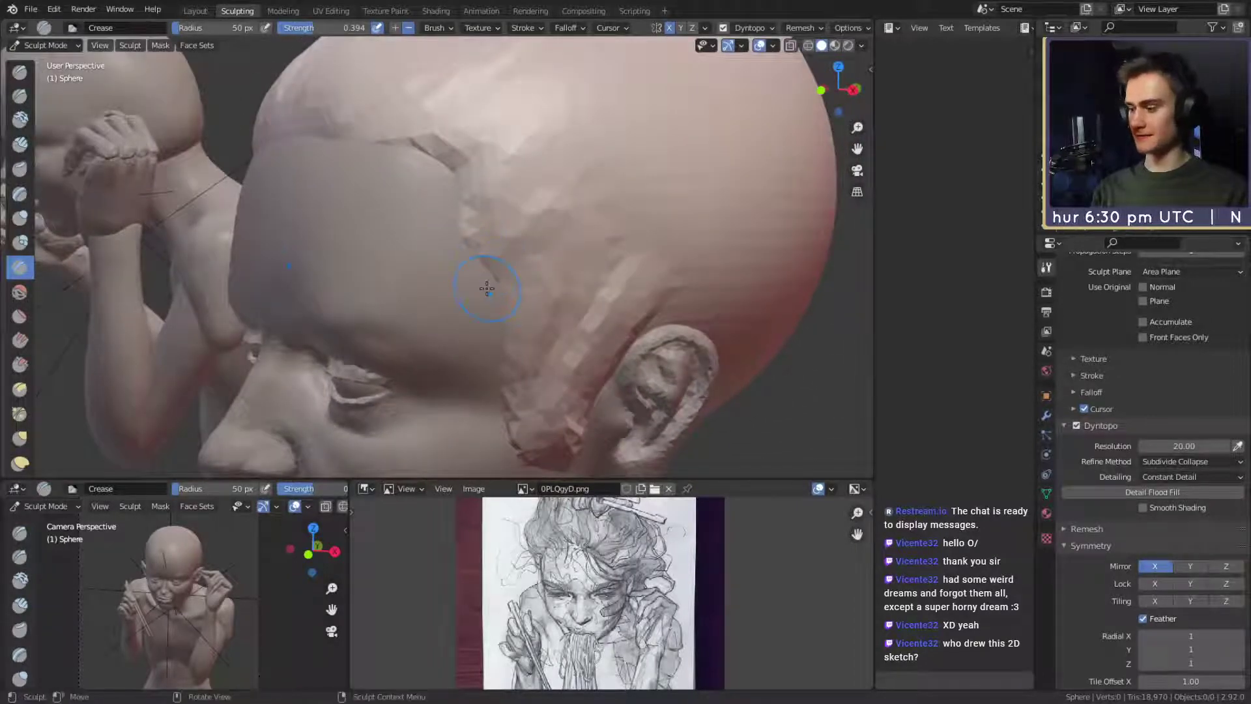
Adjust the temple hairline and sideburn shape with the Grab brush at 144 px and 116 px.
key(g)
middle_drag(445, 243, 476, 293)
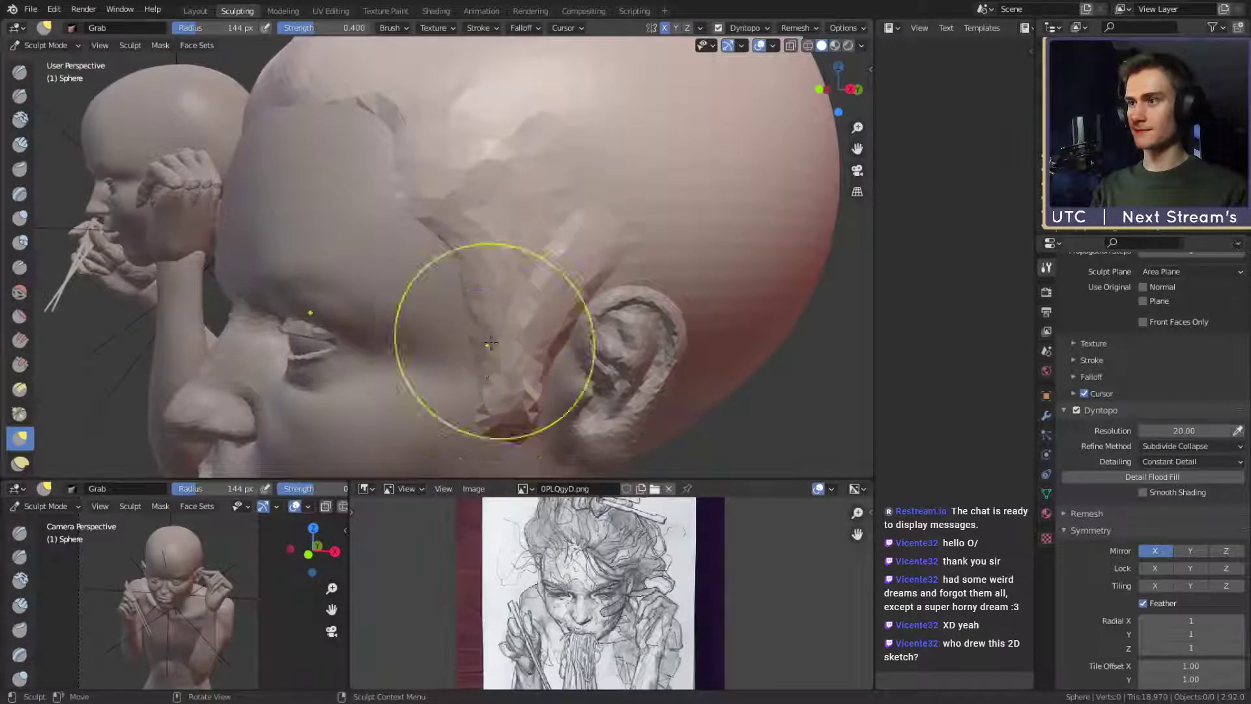
middle_drag(491, 343, 609, 345)
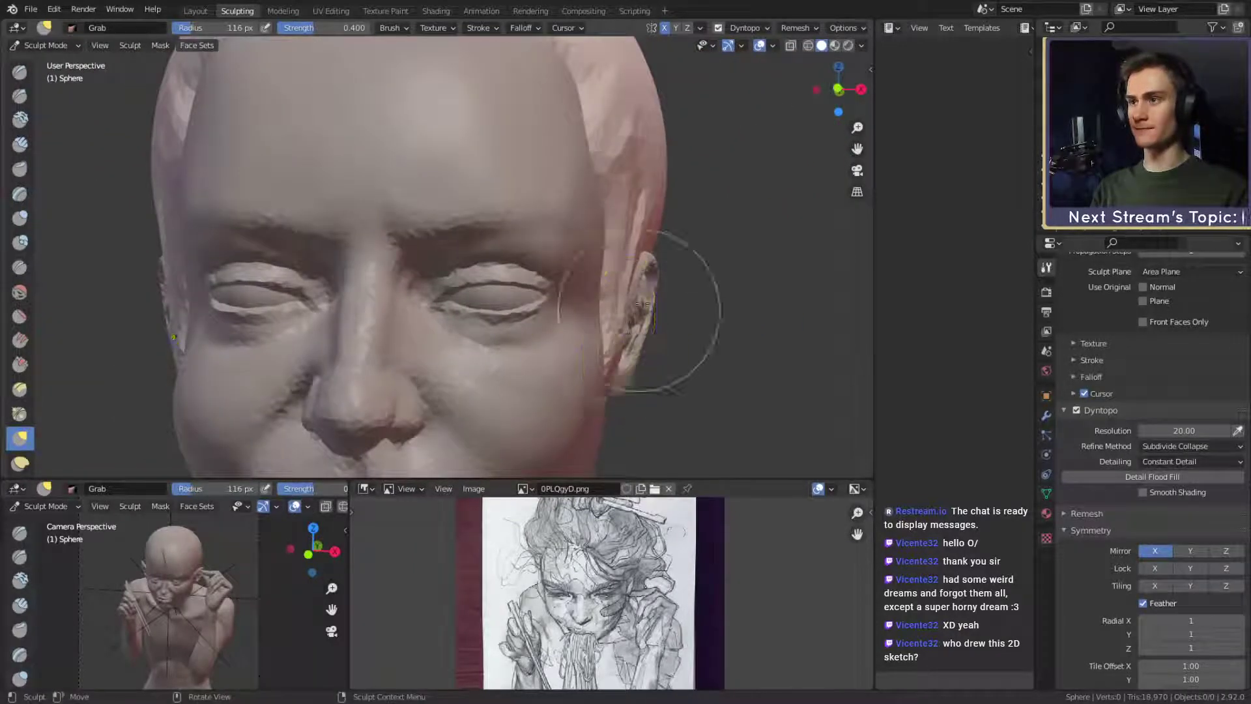
mouse_move(644, 305)
middle_down()
mouse_move(623, 280)
mouse_move(502, 295)
mouse_move(572, 264)
middle_up()
Reshape the hairline corners above the forehead with a 204 px Grab brush.
key(f)
click(502, 295)
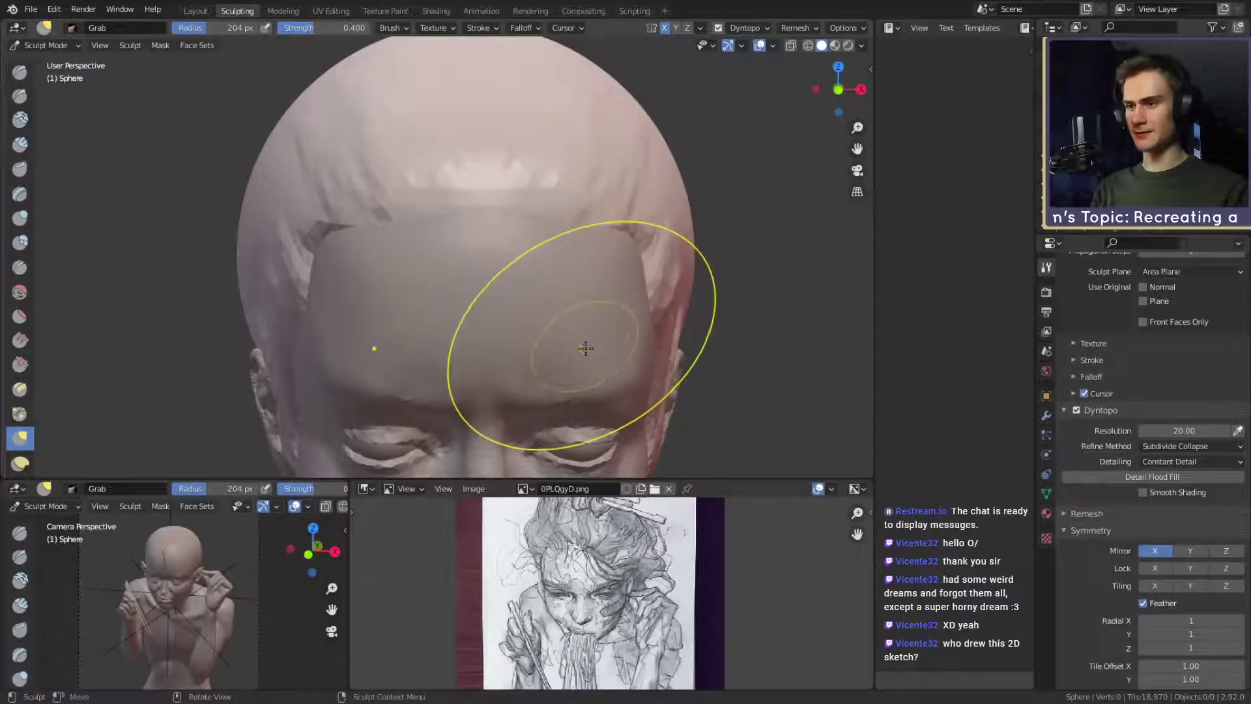
mouse_move(564, 410)
middle_down()
mouse_move(460, 293)
mouse_move(495, 280)
mouse_move(562, 296)
middle_up()
mouse_move(449, 310)
middle_down()
mouse_move(569, 263)
mouse_move(512, 294)
middle_up()
key(f)
click(535, 271)
Sculpt hair ridges running back from the forehead hairline with a 54 px Clay Strips brush.
key(c)
key(f)
click(424, 252)
ctrl+middle_drag(427, 260, 449, 176)
drag(453, 179, 507, 215)
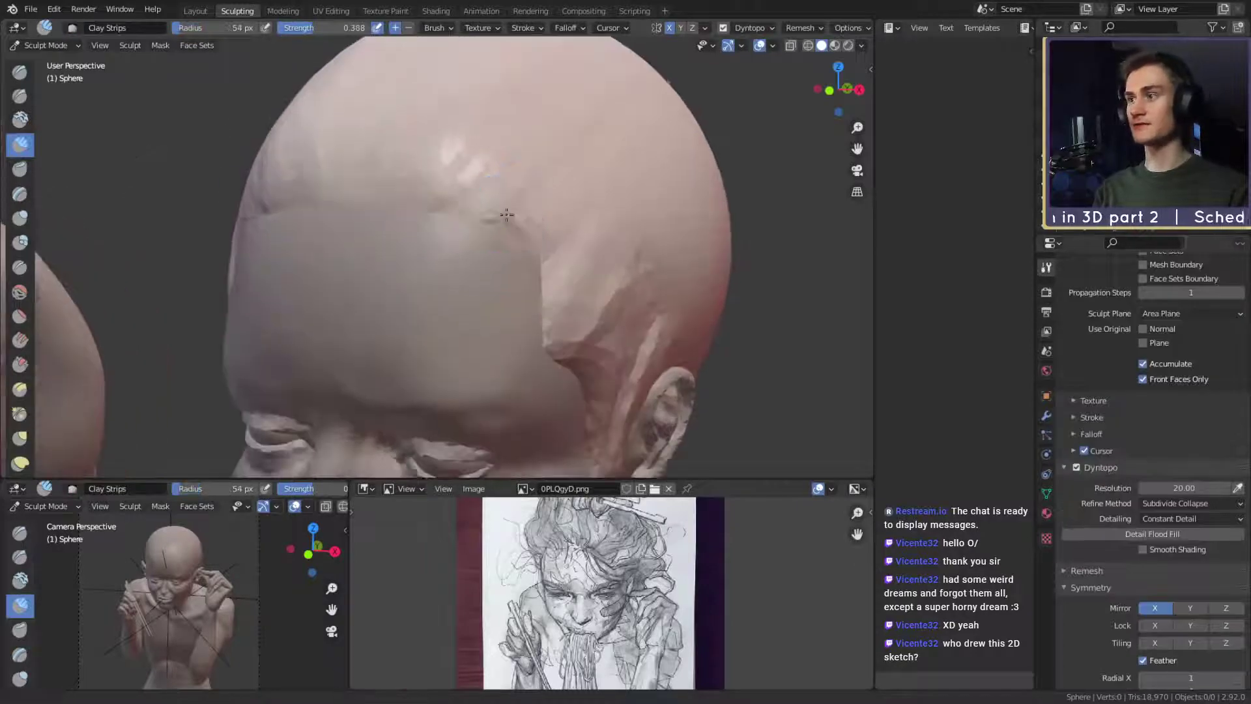
middle_drag(507, 214, 408, 293)
mouse_move(497, 133)
middle_down()
mouse_move(419, 201)
mouse_move(476, 266)
middle_up()
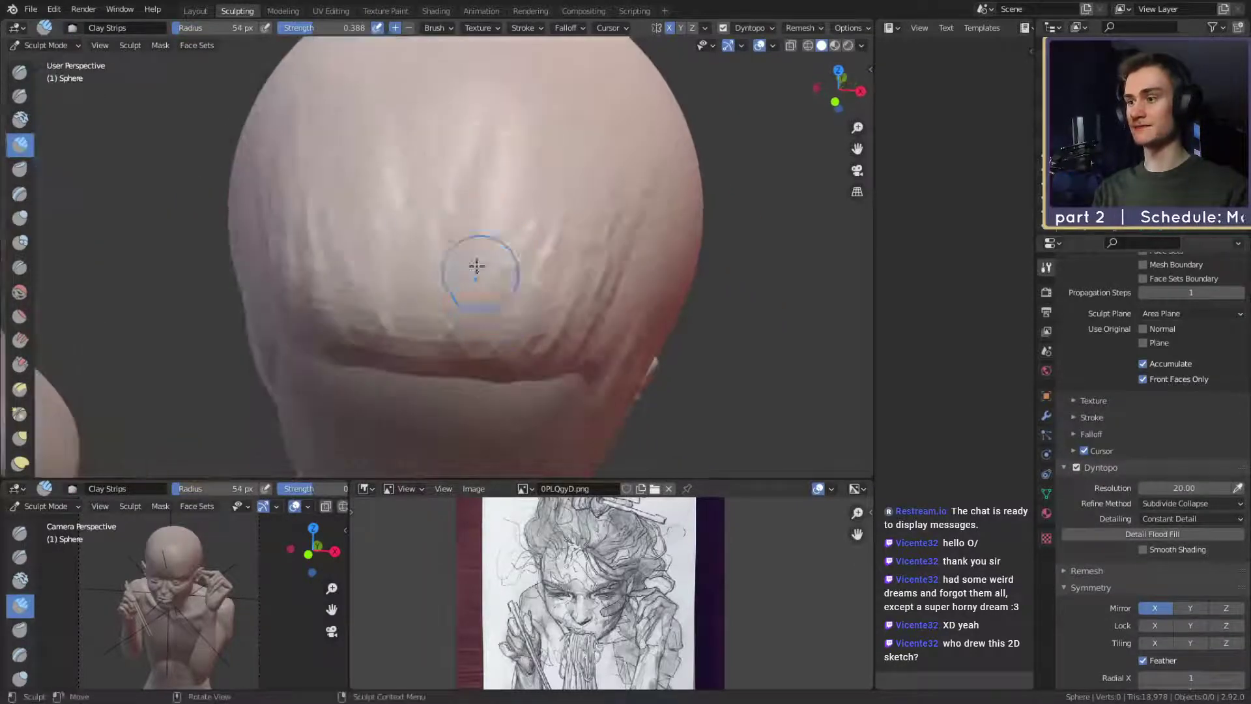
Pull the lower edge of the hair mass at the nape with a 323 px Snake Hook brush.
mouse_move(574, 165)
middle_down()
mouse_move(437, 275)
mouse_move(522, 280)
middle_up()
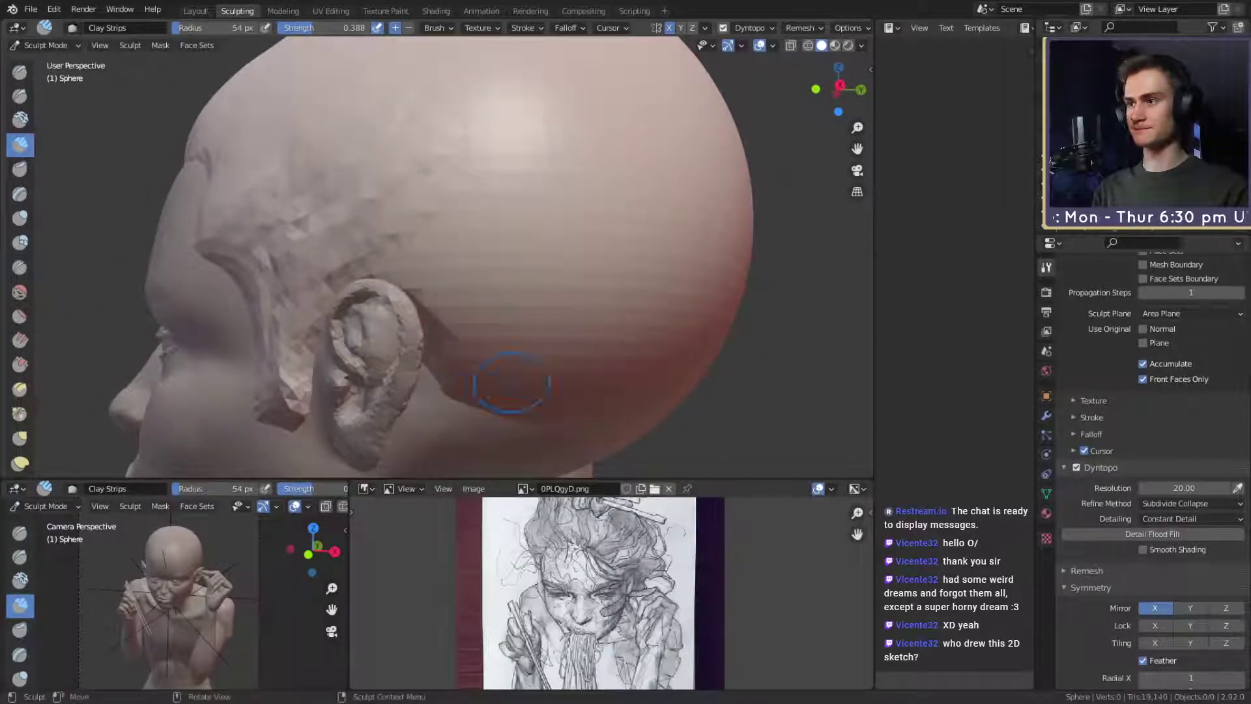
middle_drag(511, 383, 443, 264)
key(k)
key(f)
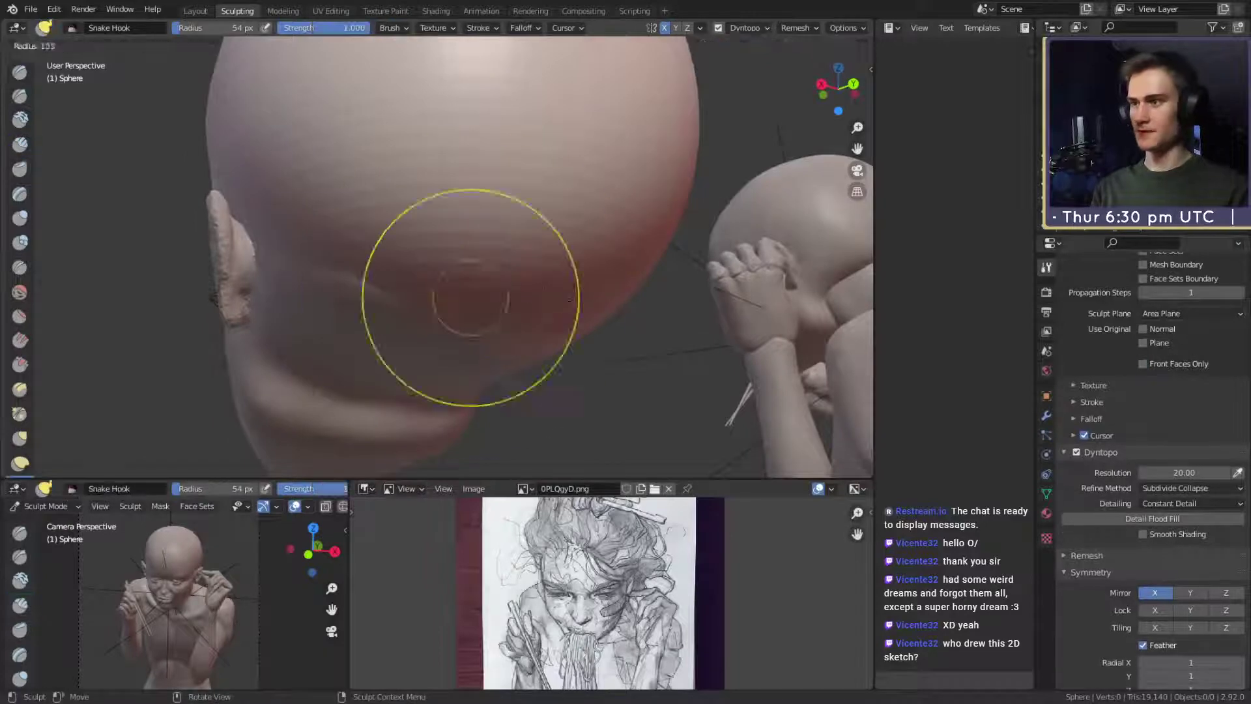
click(678, 297)
middle_drag(619, 290, 713, 293)
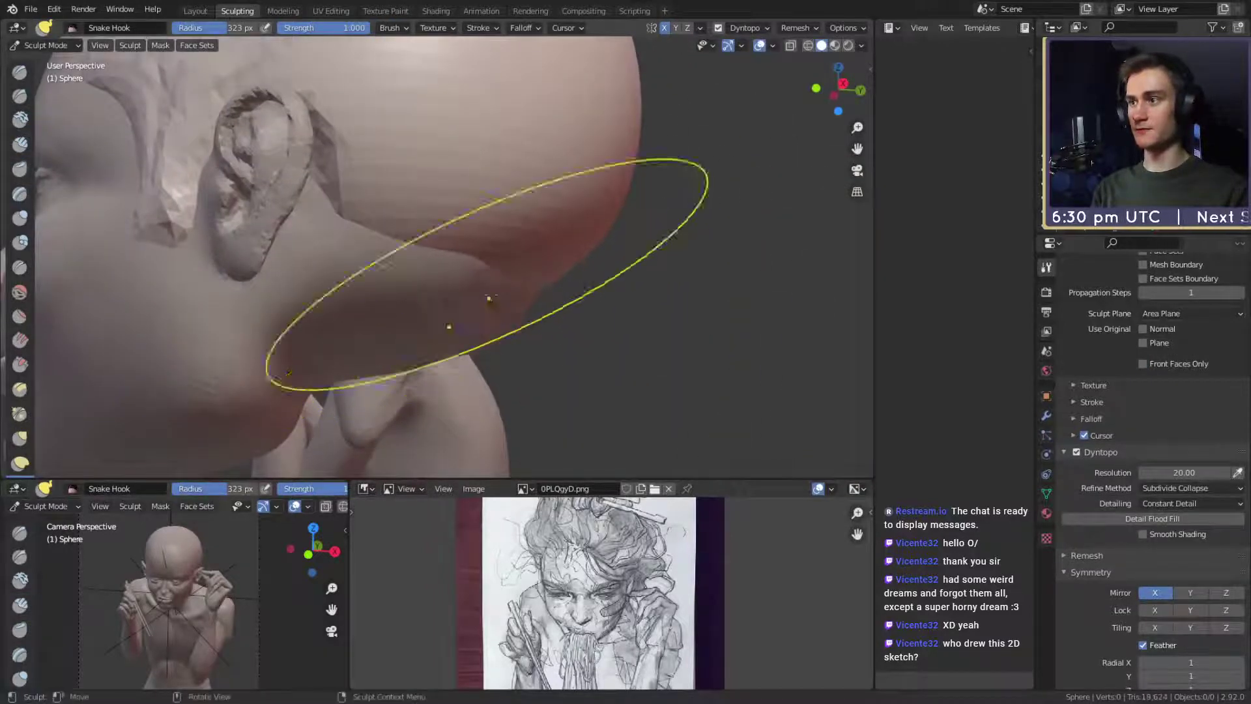
mouse_move(365, 346)
middle_down()
mouse_move(474, 291)
mouse_move(561, 349)
middle_up()
Build up hair strands behind the ear and across the back of the head with a 73 px Clay Strips brush.
key(c)
key(f)
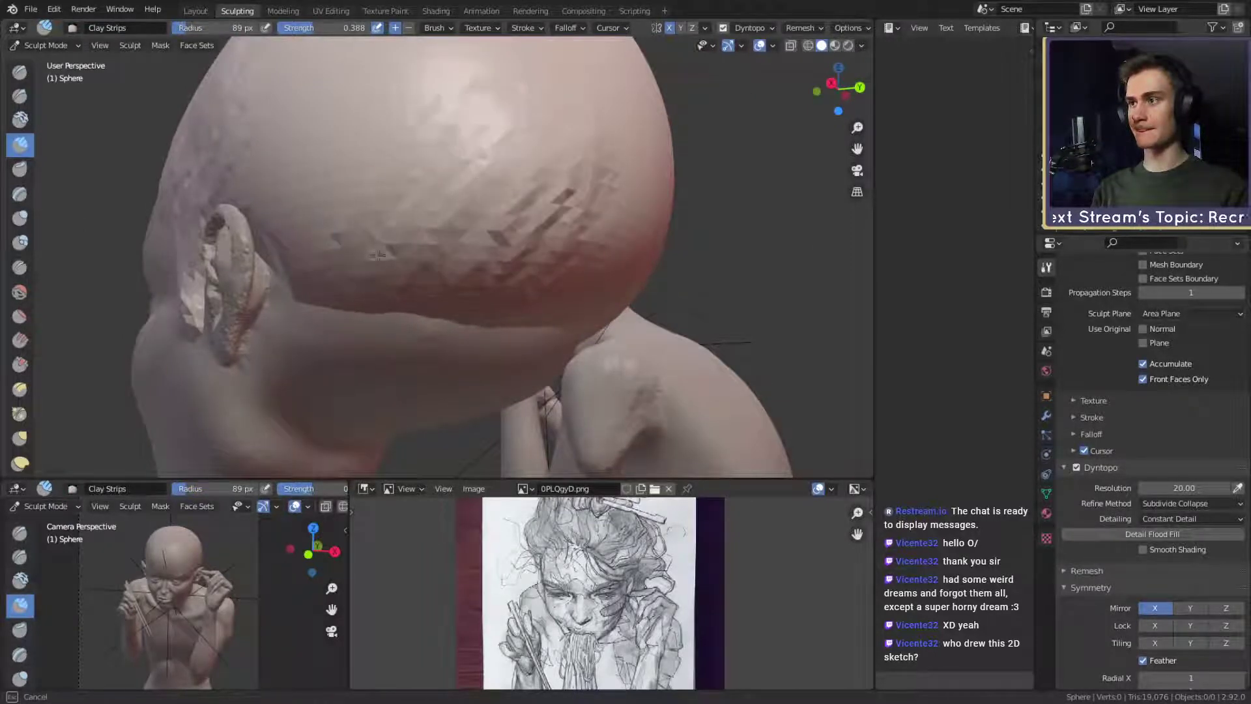
click(378, 254)
middle_drag(377, 254, 485, 255)
drag(501, 90, 394, 180)
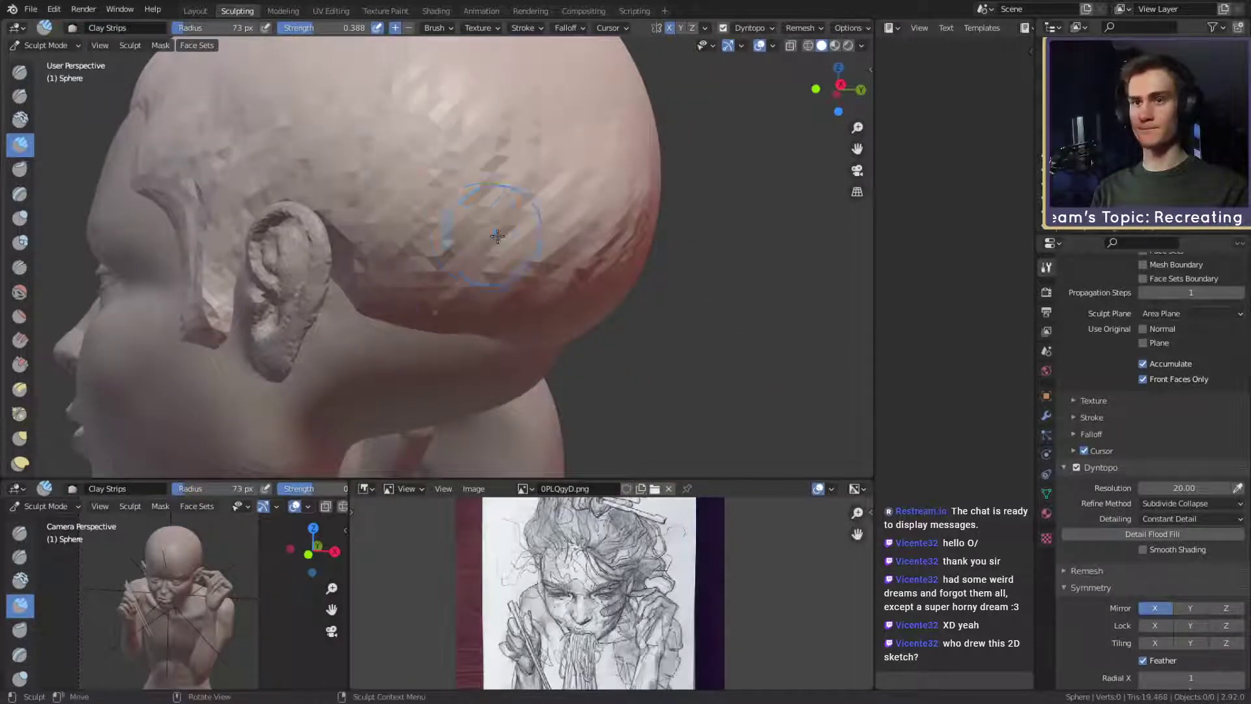
Extend the Clay Strips hair strands from above the ear across the side of the head toward the crown.
mouse_move(326, 101)
middle_down()
mouse_move(395, 110)
mouse_move(500, 226)
mouse_move(384, 269)
middle_up()
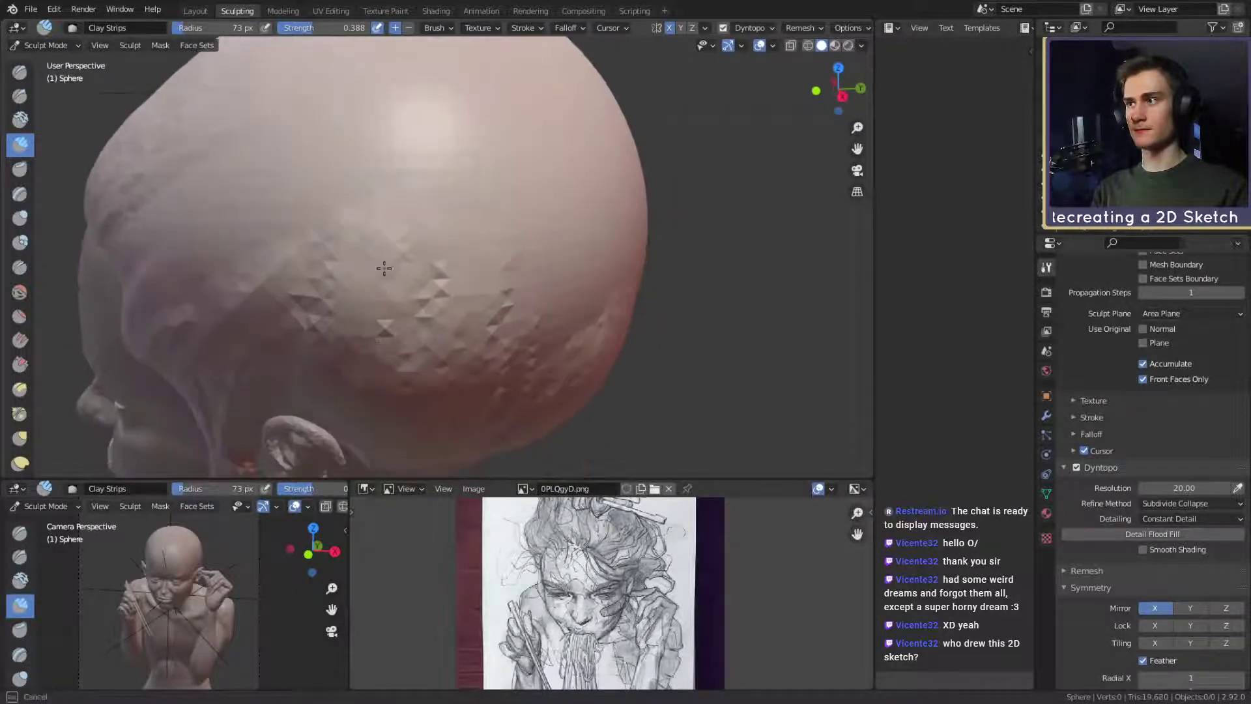
middle_drag(327, 315, 448, 215)
middle_drag(394, 111, 574, 270)
mouse_move(648, 126)
middle_down()
mouse_move(491, 145)
mouse_move(550, 201)
mouse_move(555, 239)
mouse_move(537, 263)
middle_up()
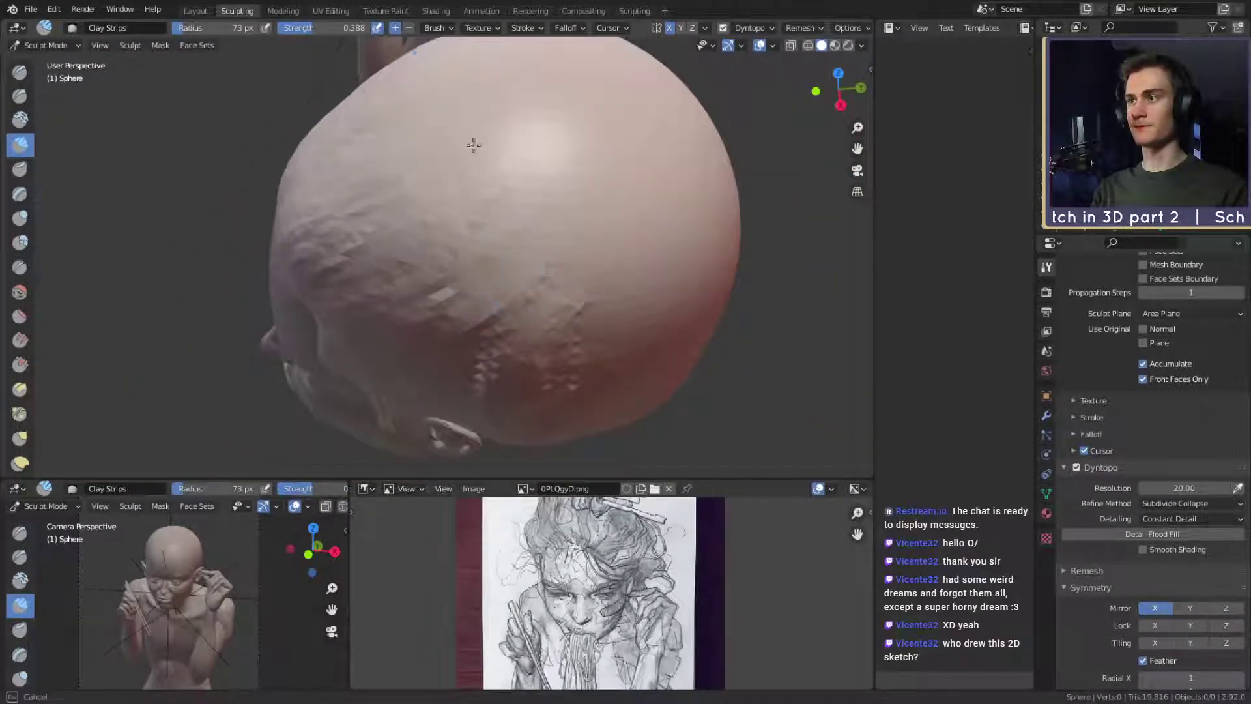
mouse_move(474, 144)
middle_down()
mouse_move(416, 196)
mouse_move(499, 199)
middle_up()
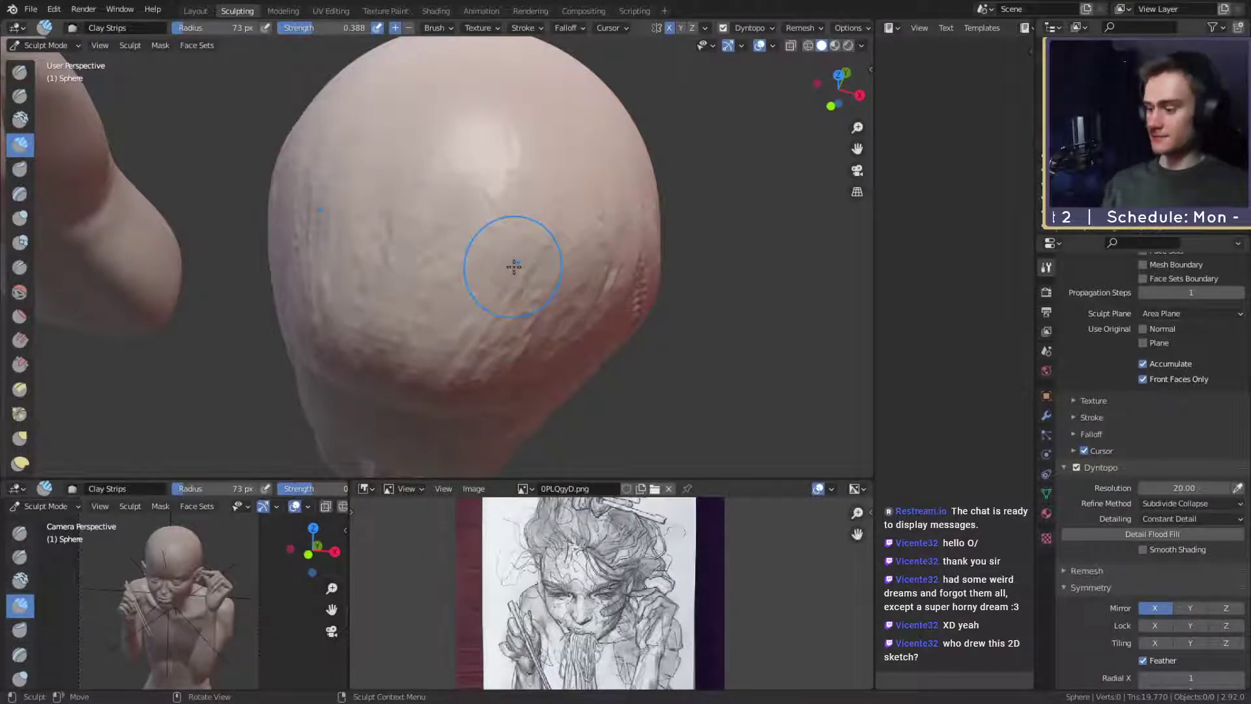
Examine the hair volume from above and the front against the full reference sketch.
middle_drag(514, 267, 481, 228)
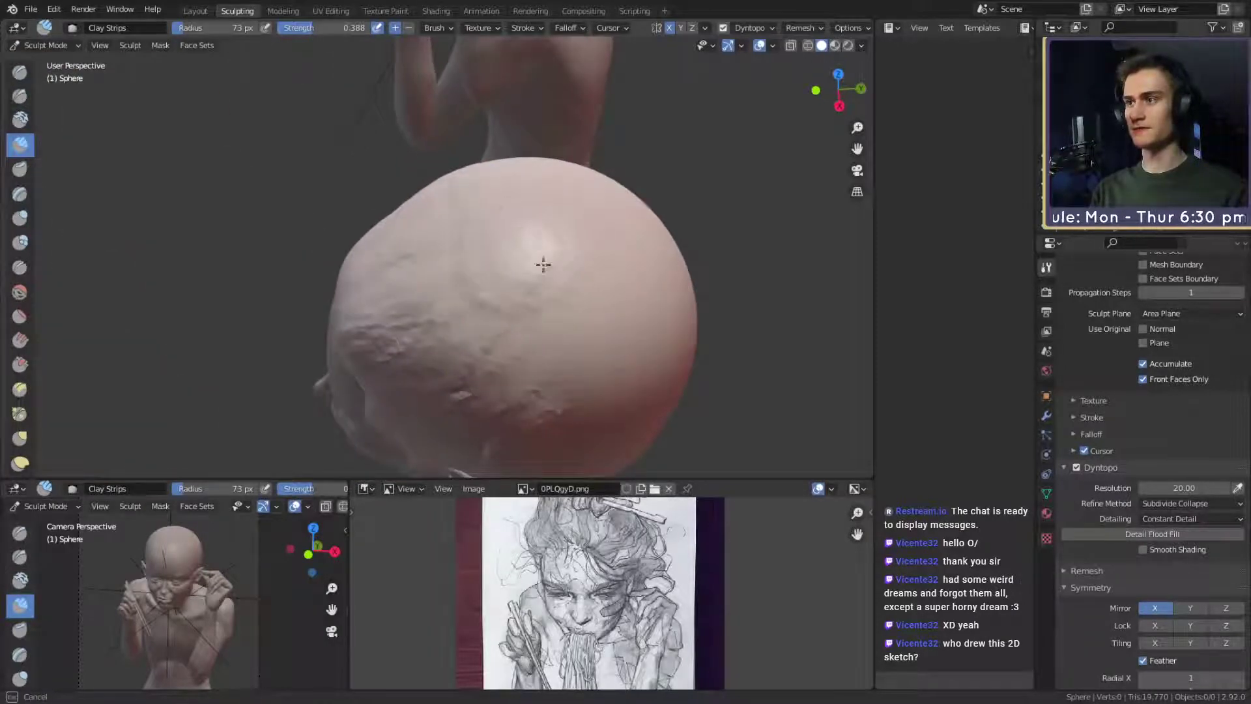
middle_drag(591, 285, 522, 235)
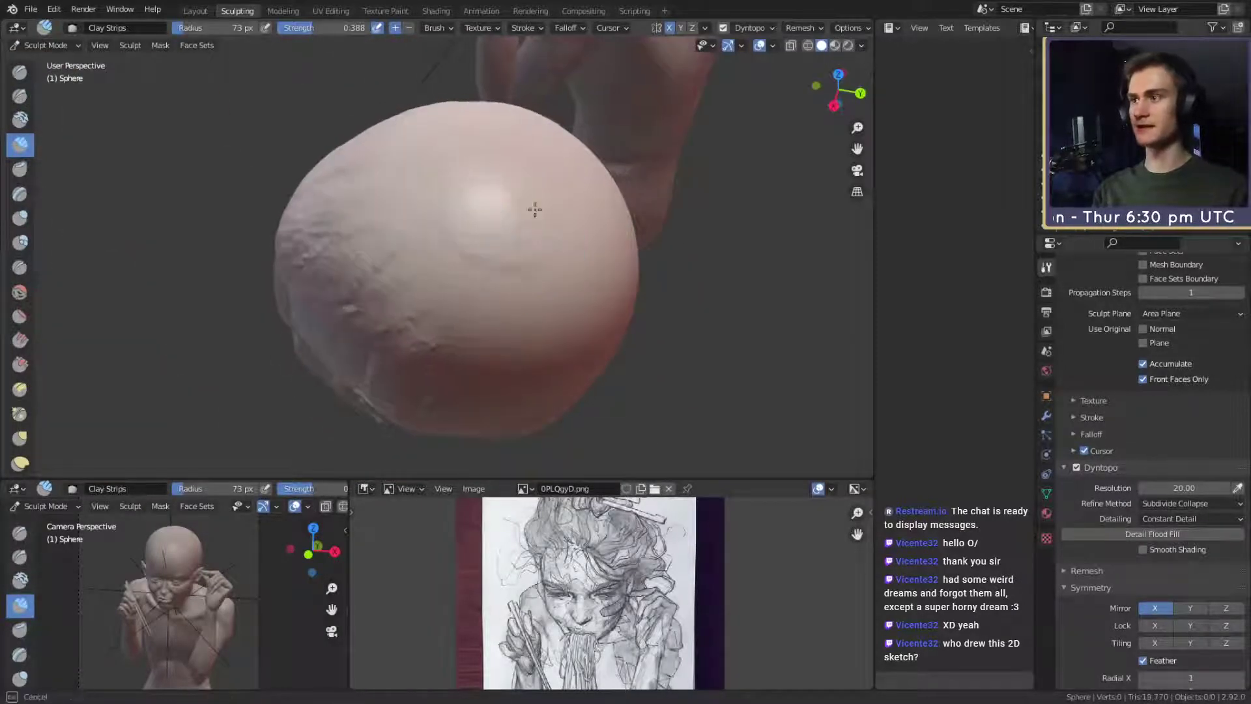
middle_drag(513, 163, 586, 242)
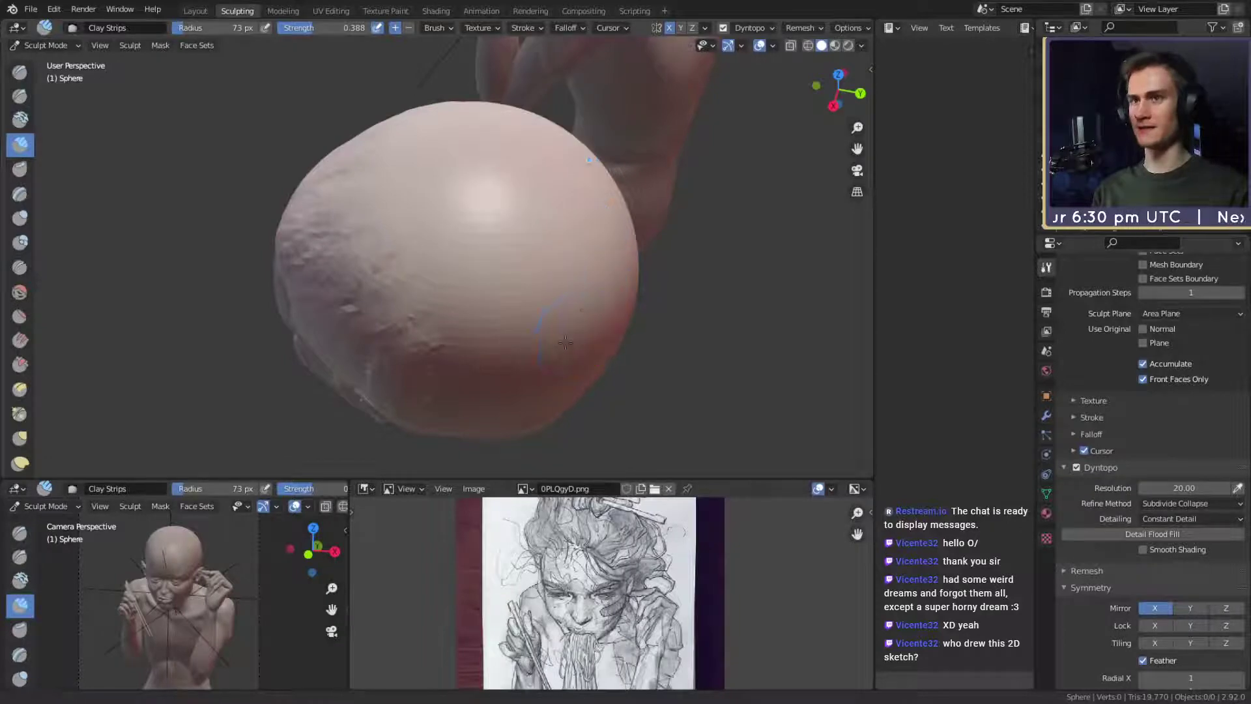
mouse_move(565, 342)
middle_down()
mouse_move(573, 267)
mouse_move(570, 281)
middle_up()
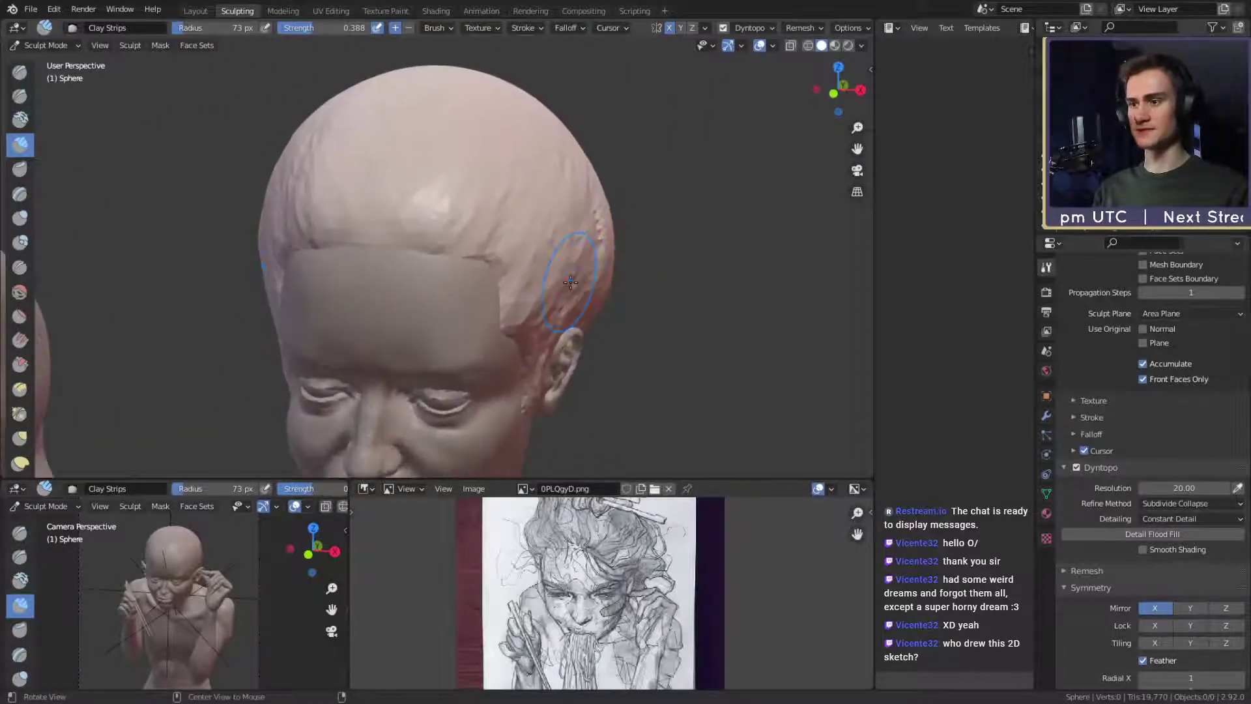
scroll(538, 619, down, 4)
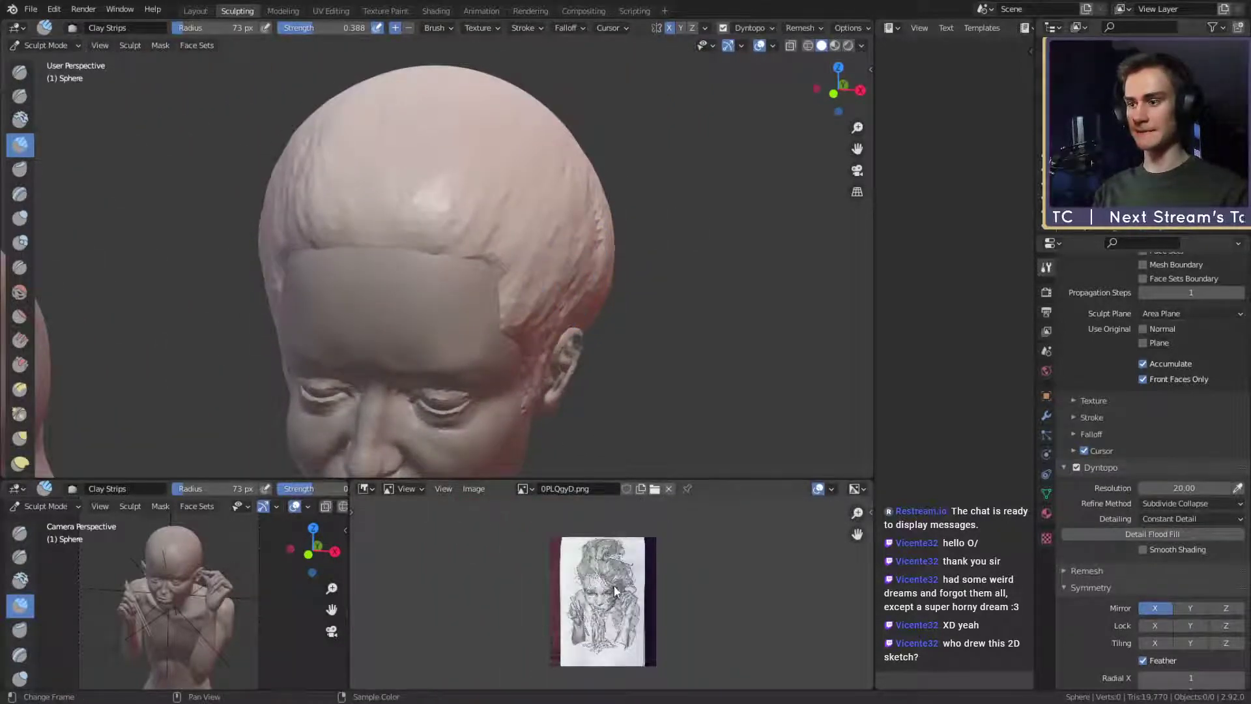
scroll(614, 591, up, 1)
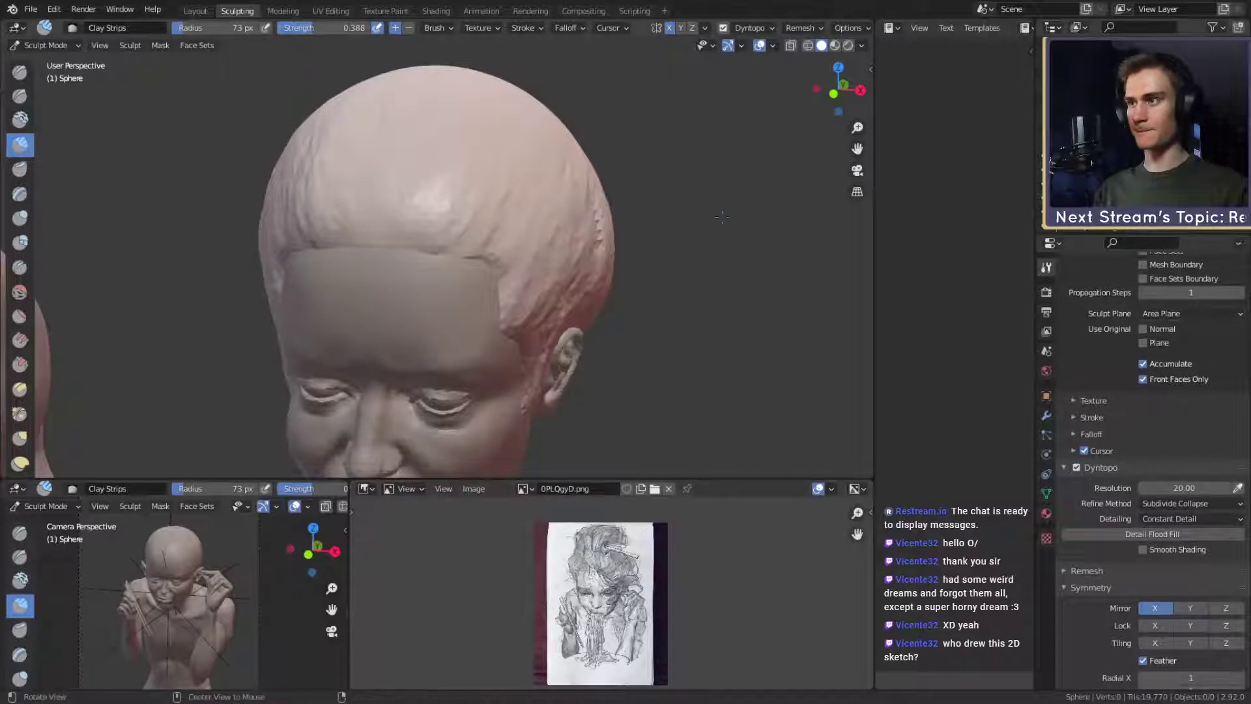
Adjust the width of the hair at the sides of the head with the Grab brush at 272 px and 306 px.
mouse_move(701, 260)
middle_down()
mouse_move(642, 293)
mouse_move(662, 263)
mouse_move(643, 284)
mouse_move(612, 270)
middle_up()
key(g)
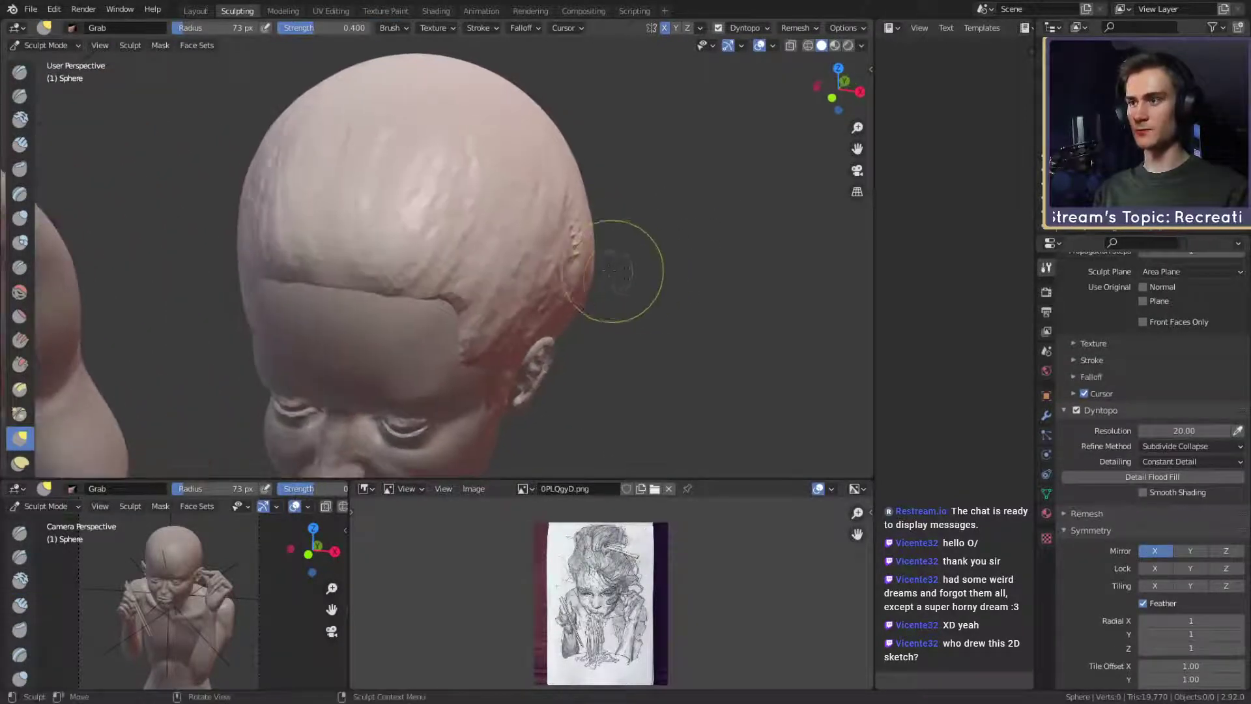
key(f)
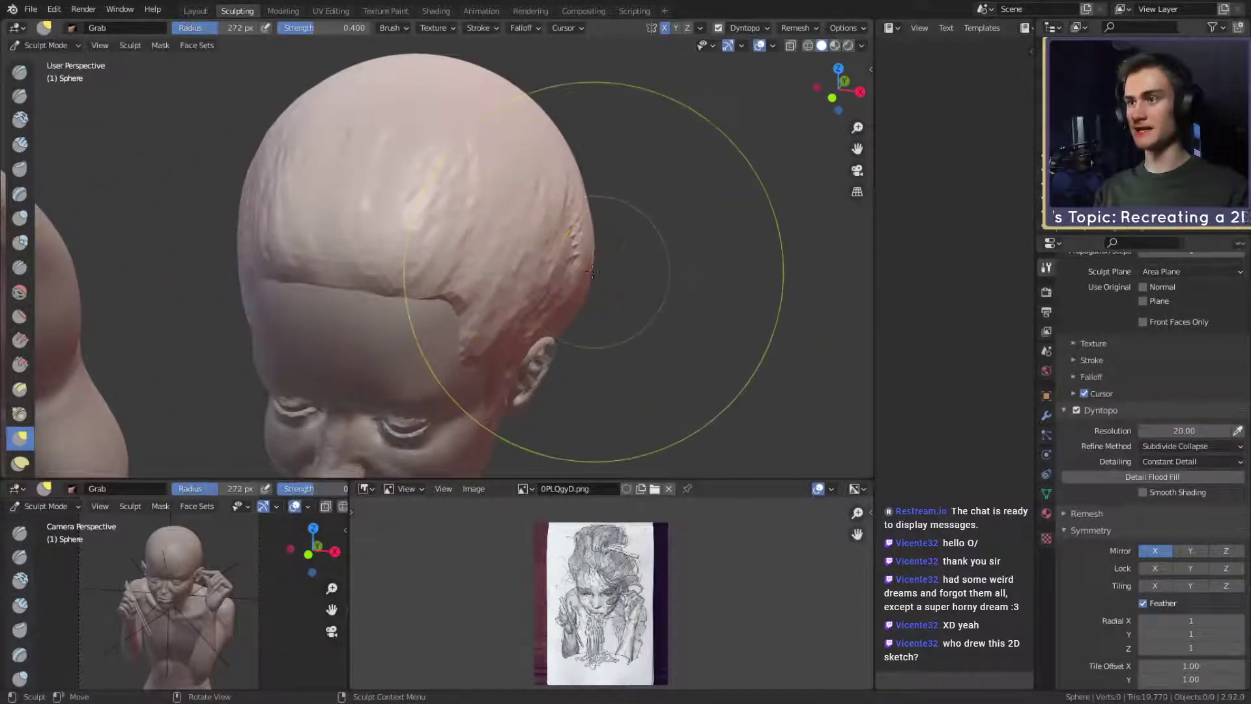
drag(567, 264, 591, 251)
mouse_move(590, 251)
middle_down()
mouse_move(456, 280)
mouse_move(368, 319)
middle_up()
key(f)
click(324, 301)
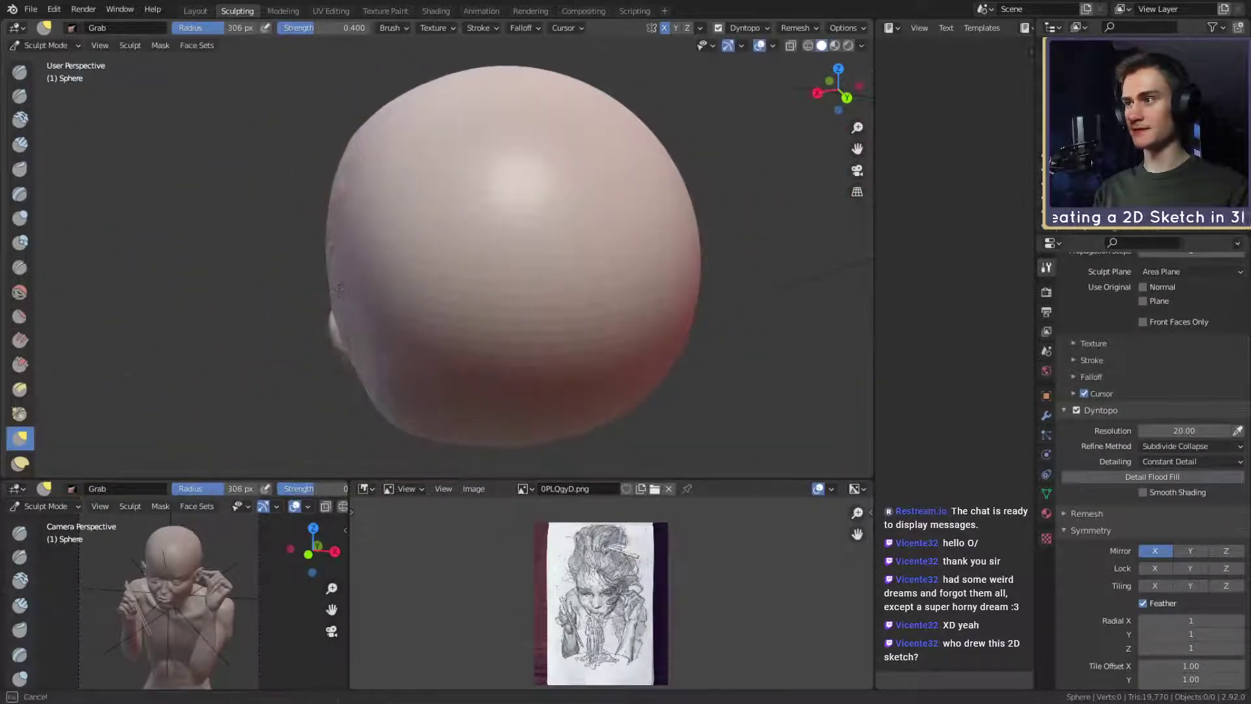
drag(339, 291, 346, 290)
Reshape the crown and upper back of the hair mass with a 337 px Grab brush.
mouse_move(347, 289)
middle_down()
mouse_move(594, 216)
mouse_move(524, 200)
mouse_move(536, 217)
mouse_move(600, 224)
mouse_move(521, 173)
middle_up()
key(f)
click(550, 158)
key(f)
click(550, 206)
key(f)
click(796, 270)
drag(589, 208, 573, 222)
drag(488, 148, 452, 171)
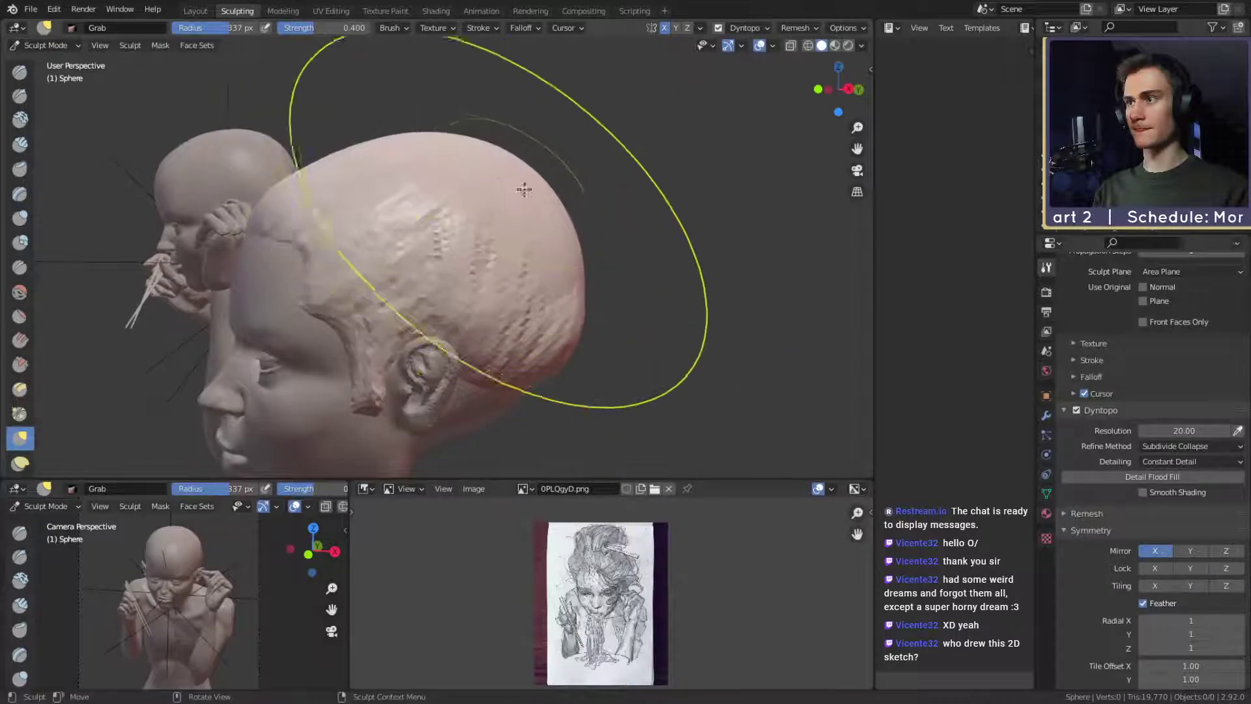
Refine the raised top of the hair with the Grab brush, then reduce its radius to 122 px.
middle_drag(533, 224, 566, 208)
key(f)
click(678, 260)
mouse_move(658, 262)
middle_down()
mouse_move(566, 277)
mouse_move(594, 301)
mouse_move(567, 300)
mouse_move(567, 264)
mouse_move(581, 259)
mouse_move(573, 268)
mouse_move(567, 254)
middle_up()
key(f)
click(579, 288)
Thicken the hair above the forehead hairline using Clay Strips at 51 px radius and strength 1.000.
key(c)
scroll(523, 295, up, 2)
key(f)
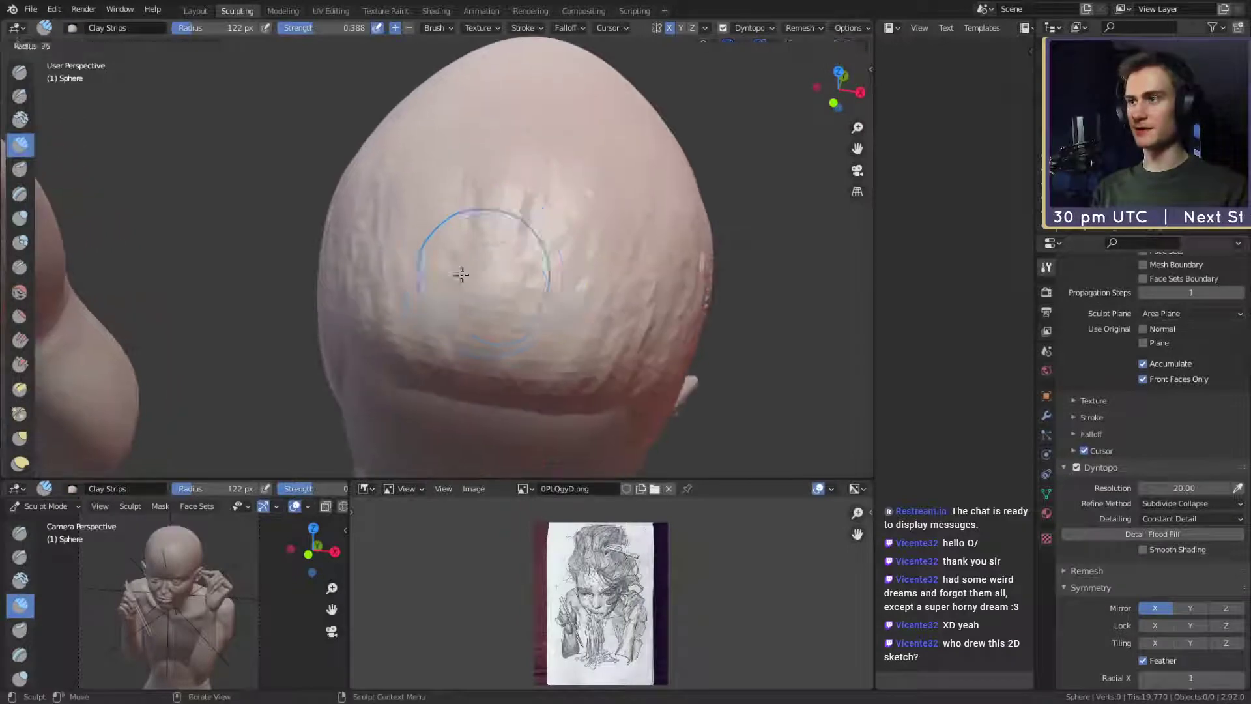
key(shift+f)
click(491, 280)
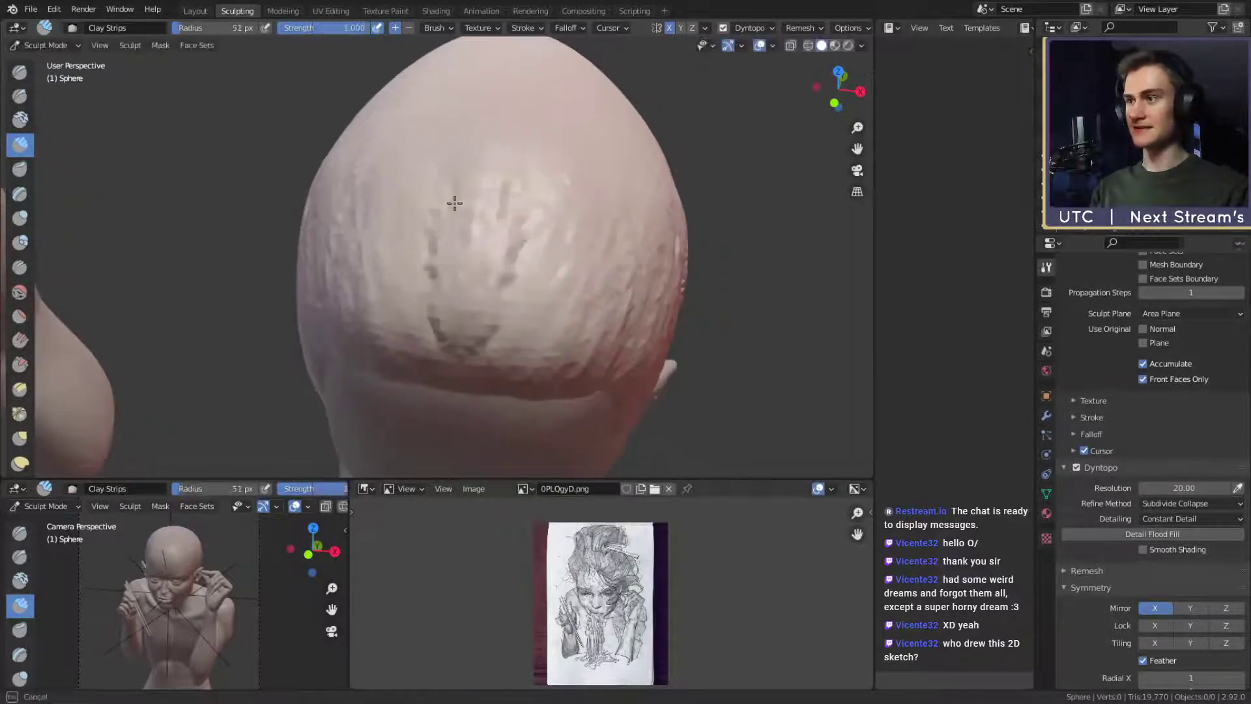
middle_drag(395, 201, 521, 252)
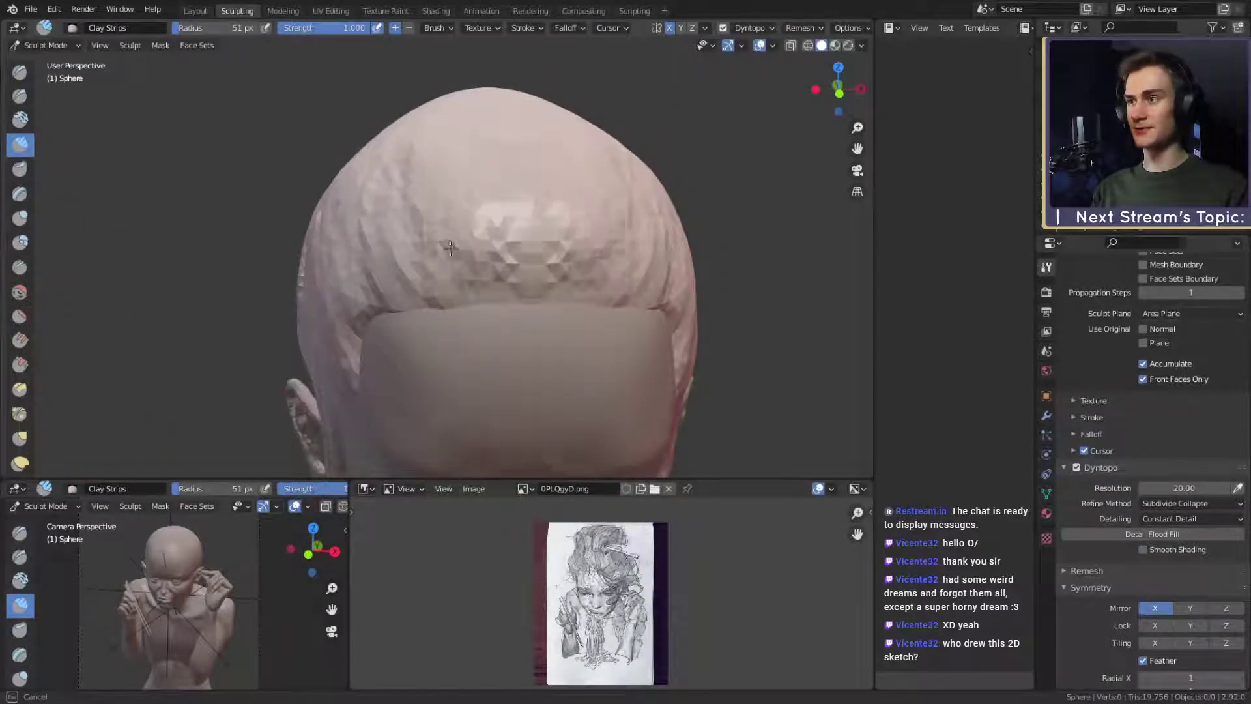
middle_drag(441, 260, 594, 244)
middle_drag(471, 262, 476, 253)
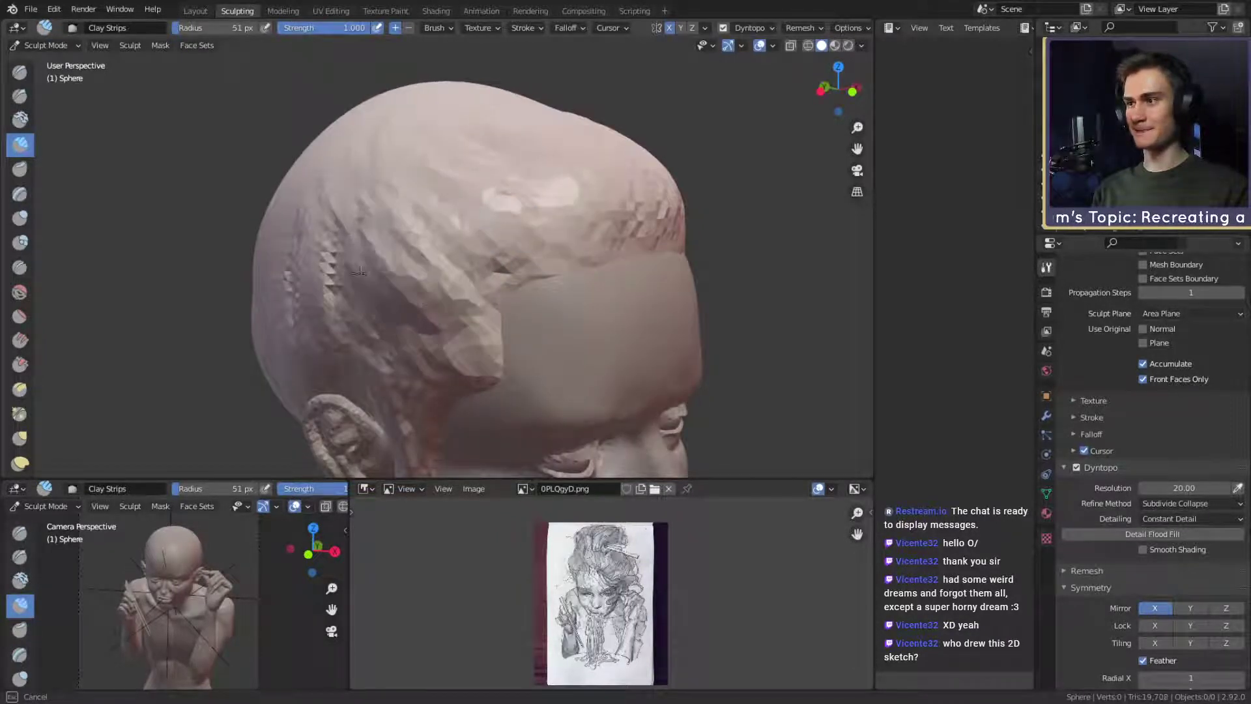
middle_drag(557, 261, 470, 269)
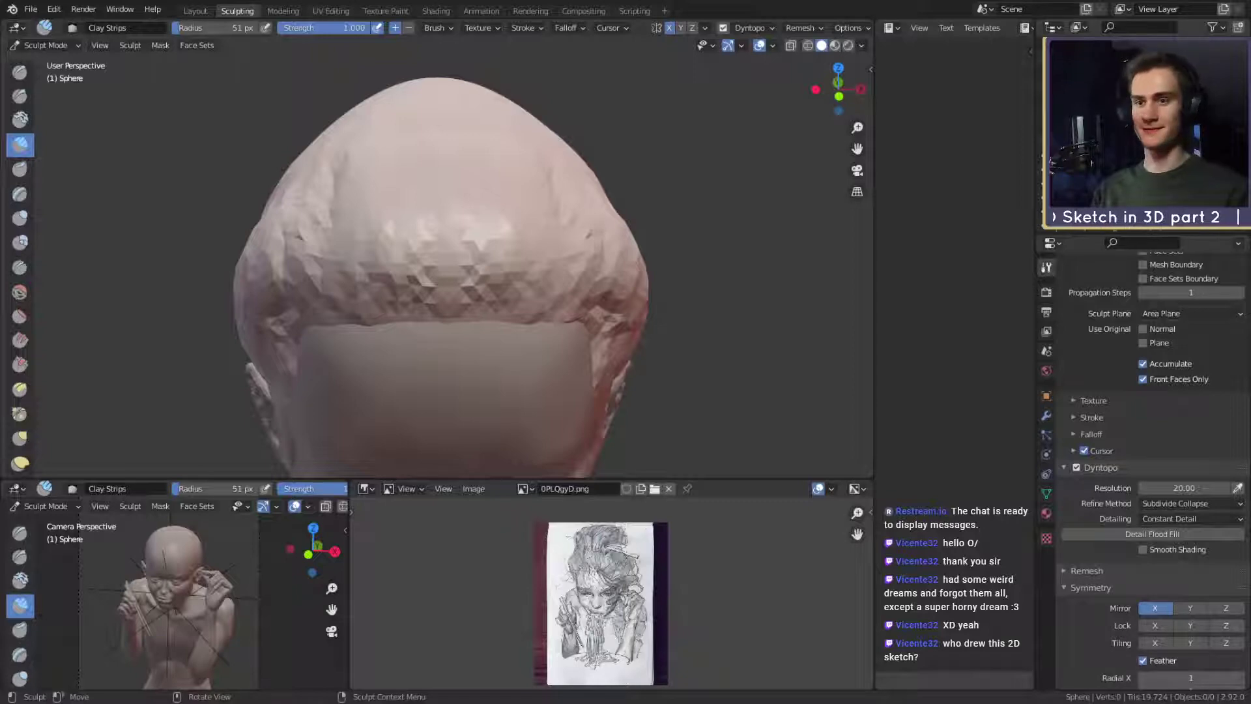
Layer full-strength Clay Strips hair strands sweeping back from the temple to above the ear.
middle_drag(700, 303, 399, 264)
middle_drag(587, 257, 508, 228)
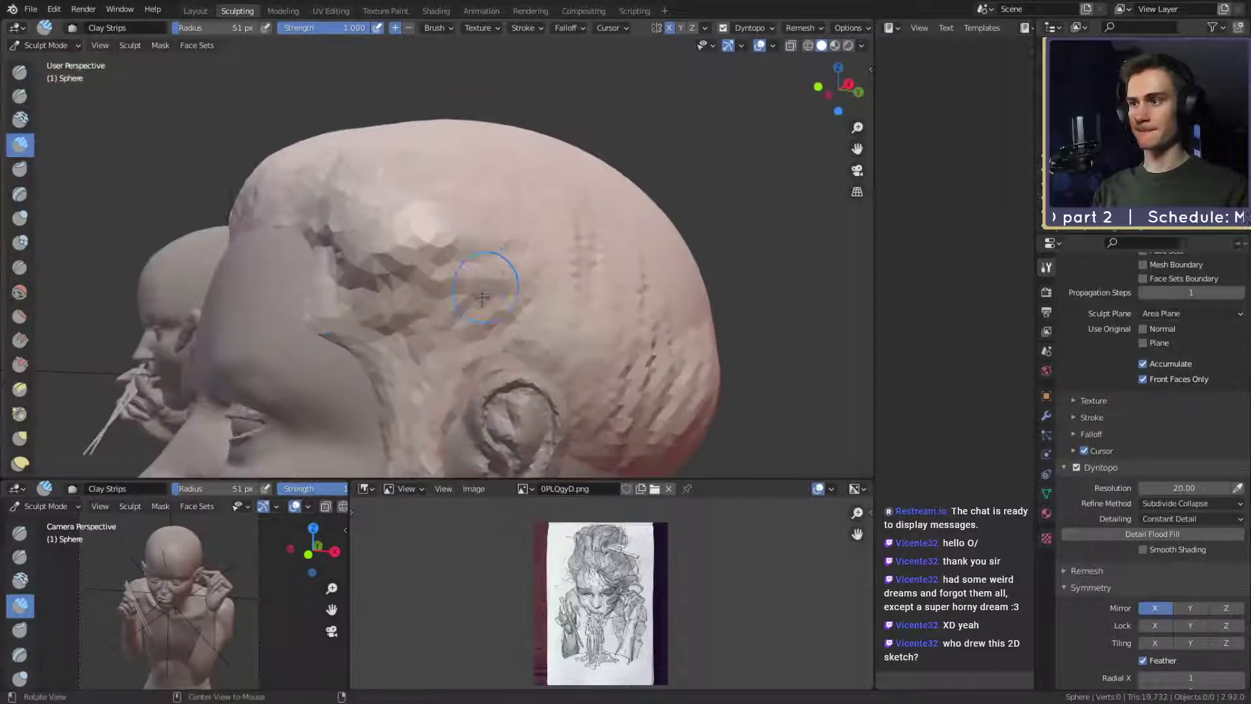
drag(494, 271, 486, 260)
middle_drag(486, 260, 495, 228)
drag(521, 264, 482, 309)
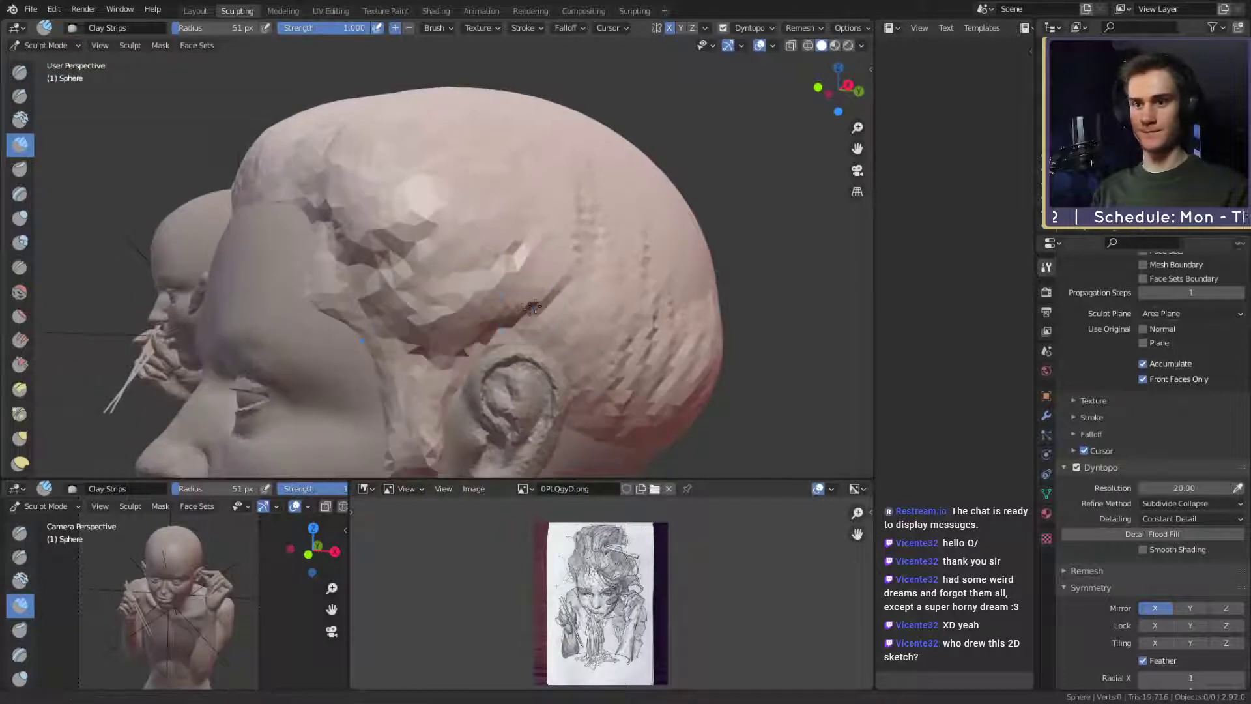
middle_drag(530, 306, 473, 323)
Add bulky 51 px Clay Strips hair strands on the side of the head from behind the ear up to the front.
middle_drag(559, 293, 529, 279)
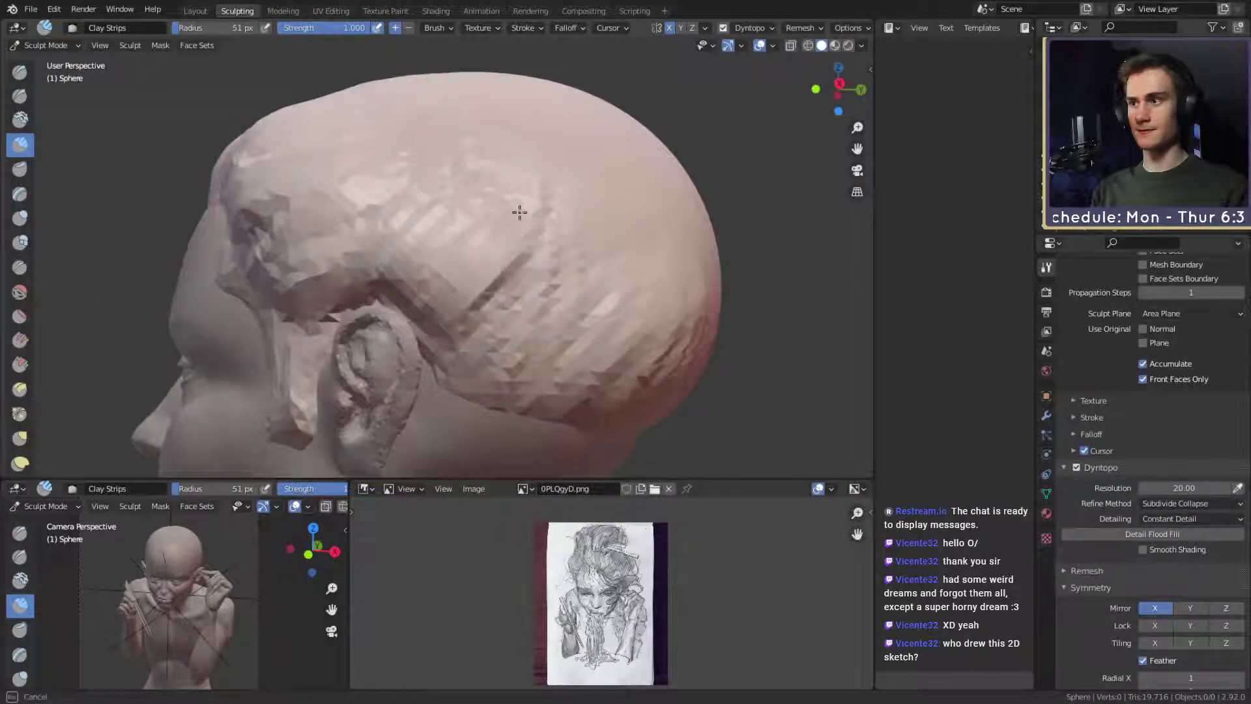
middle_drag(589, 219, 534, 310)
drag(422, 320, 354, 173)
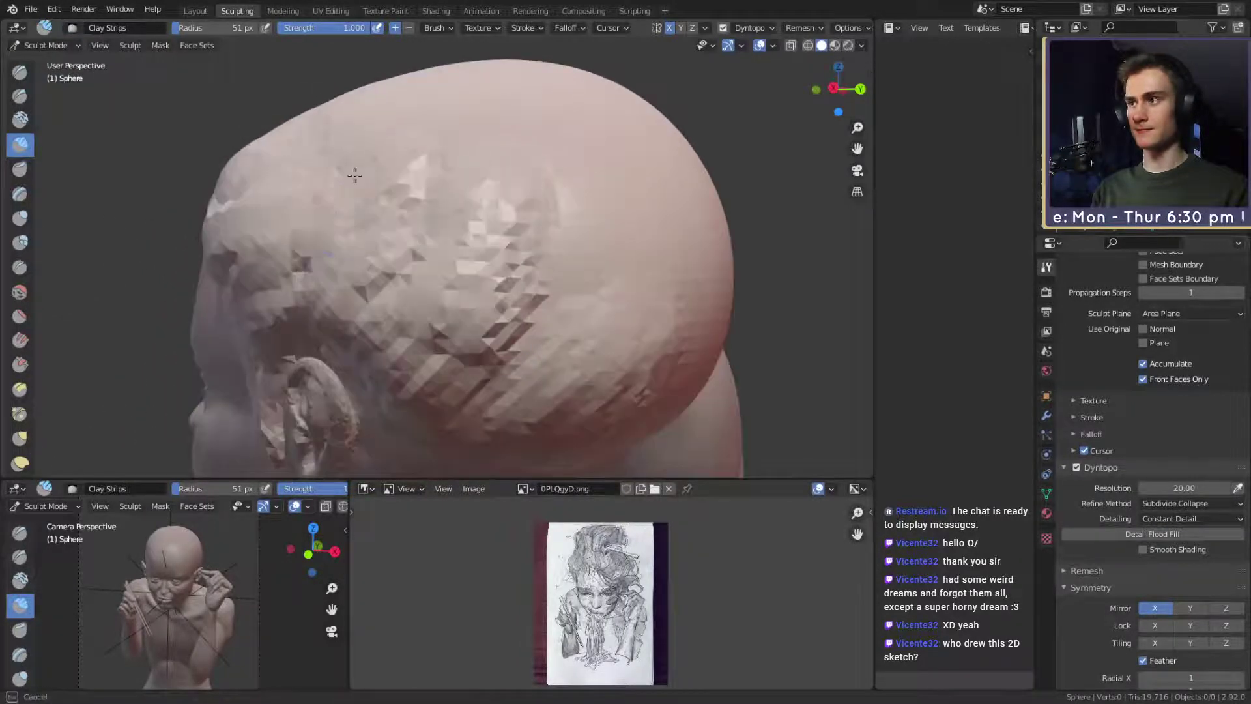
middle_drag(355, 174, 436, 277)
drag(449, 209, 365, 221)
mouse_move(419, 155)
middle_down()
mouse_move(436, 234)
mouse_move(570, 221)
middle_up()
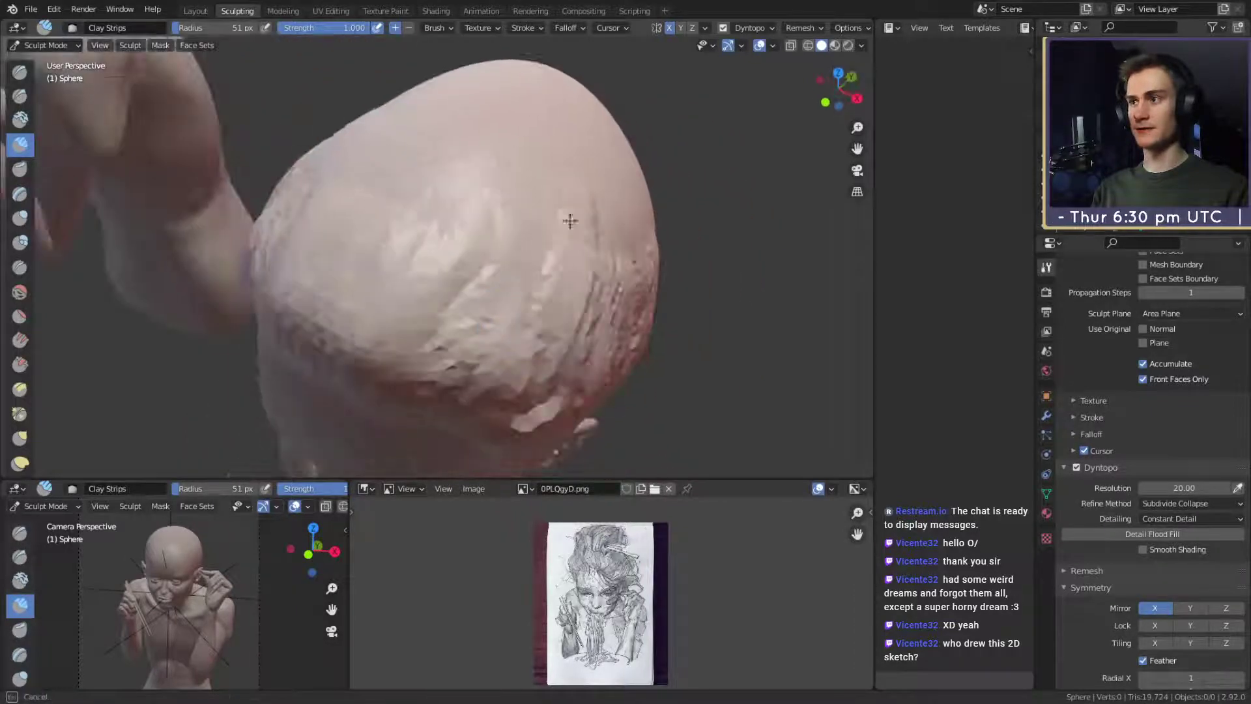
mouse_move(491, 232)
mouse_down()
mouse_move(397, 241)
mouse_move(414, 210)
mouse_up()
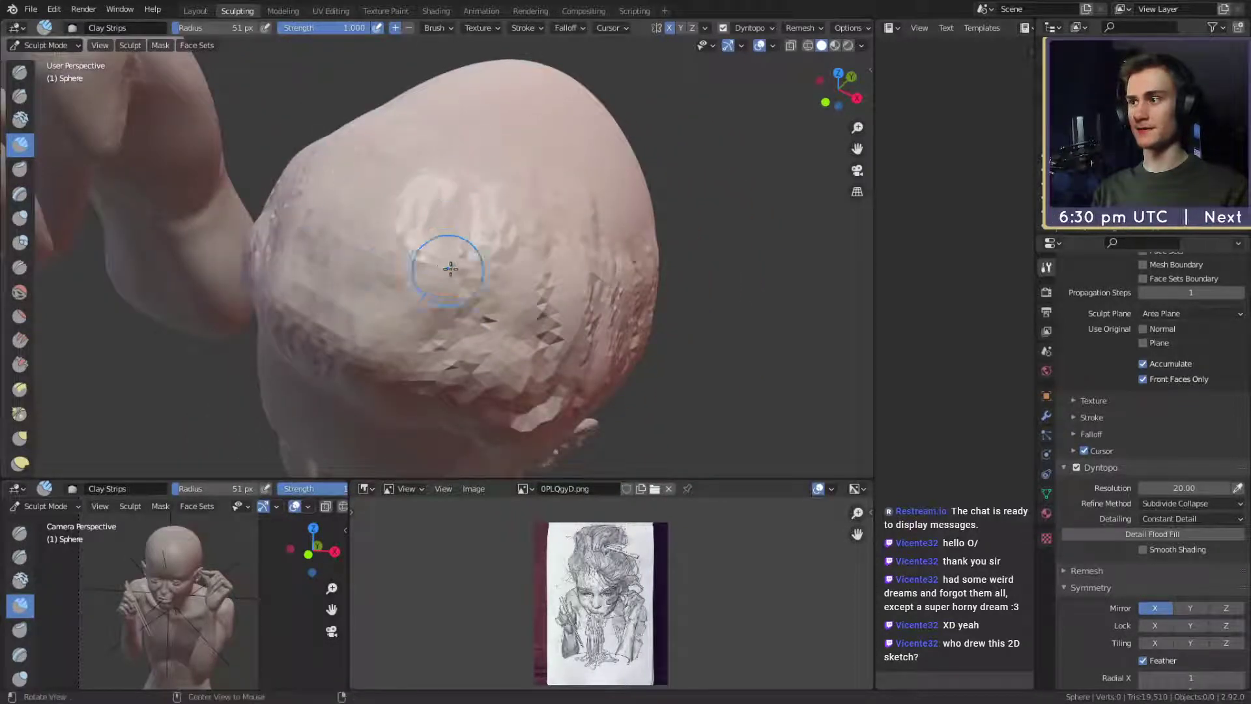
Continue the Clay Strips hair buildup from the side of the head toward the crown.
mouse_move(450, 267)
middle_down()
mouse_move(565, 201)
mouse_move(648, 207)
middle_up()
middle_drag(485, 240, 499, 332)
drag(399, 334, 431, 244)
mouse_move(438, 212)
middle_down()
mouse_move(348, 160)
mouse_move(326, 215)
mouse_move(410, 161)
mouse_move(578, 209)
middle_up()
Build up a rounded hair bun on the crown with an 81 px Clay Strips brush at full strength.
mouse_move(541, 313)
ctrl+middle_down()
mouse_move(517, 271)
mouse_move(450, 293)
ctrl+middle_up()
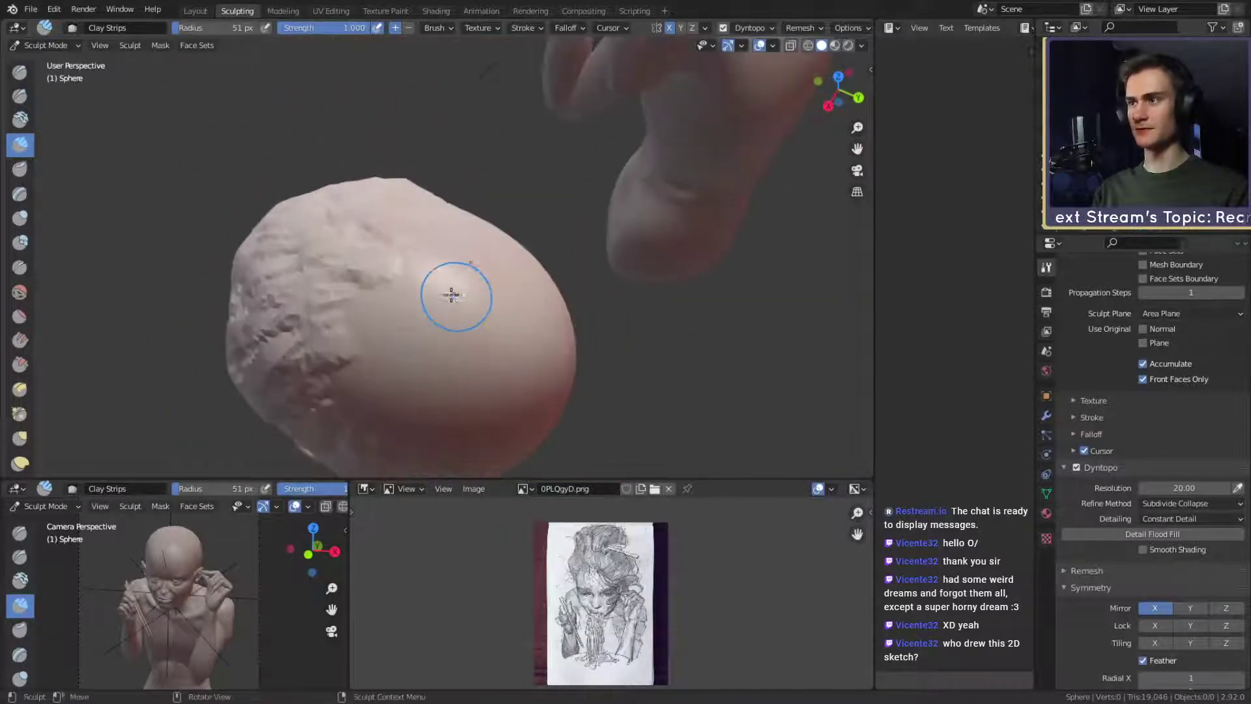
key(f)
click(469, 292)
drag(449, 274, 452, 317)
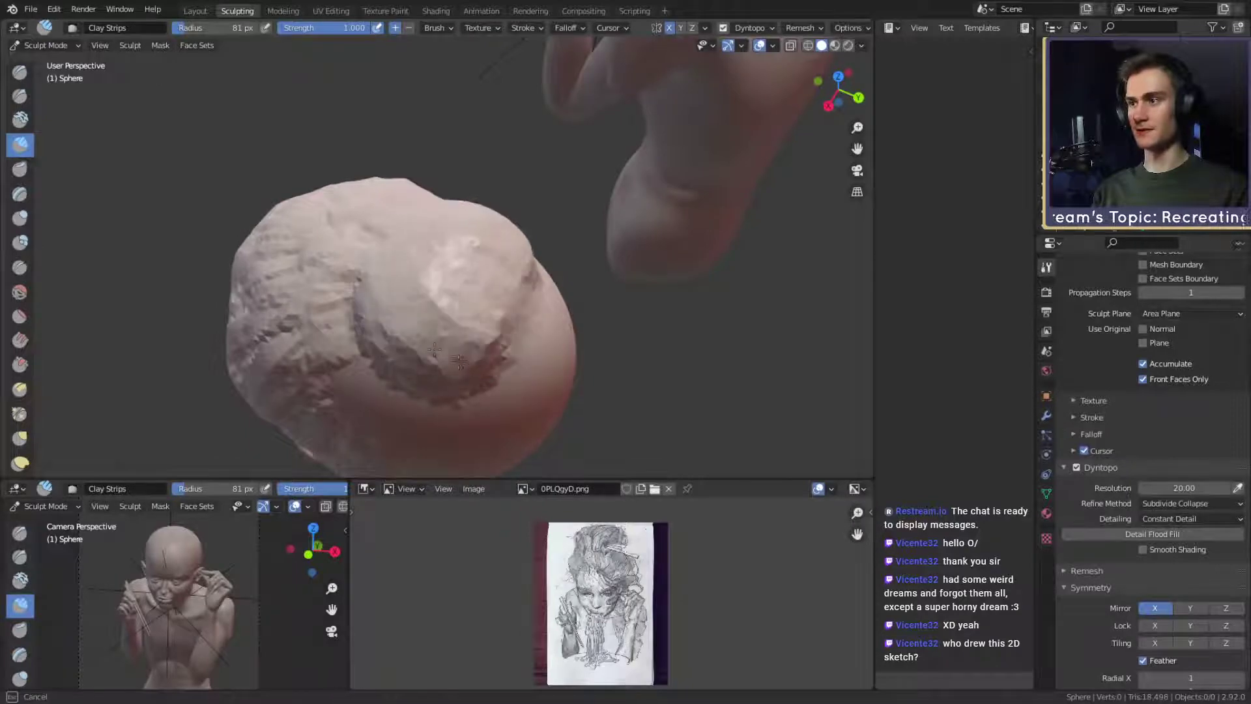
drag(459, 361, 479, 306)
mouse_move(479, 293)
alt+mouse_down()
mouse_move(637, 222)
mouse_move(606, 281)
mouse_move(601, 233)
mouse_move(514, 286)
mouse_move(505, 254)
mouse_move(436, 228)
mouse_move(453, 119)
mouse_move(505, 195)
mouse_move(482, 247)
mouse_move(558, 310)
alt+mouse_up()
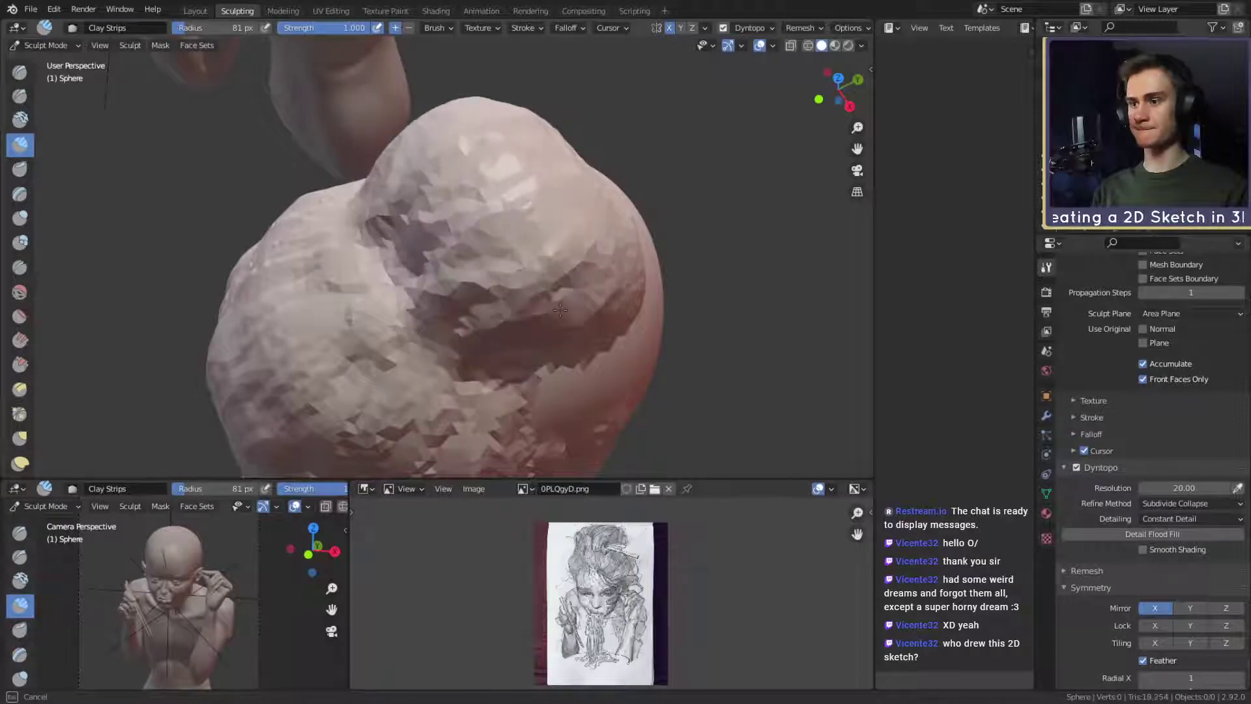
click(467, 280)
mouse_move(479, 261)
mouse_down()
mouse_move(417, 228)
mouse_move(521, 235)
mouse_move(458, 164)
mouse_move(433, 254)
mouse_move(508, 257)
mouse_up()
Build up the back of the hair bun with full-strength Clay Strips, enlarging the brush to 72 px.
mouse_move(580, 270)
alt+mouse_down()
mouse_move(403, 227)
mouse_move(445, 291)
alt+mouse_up()
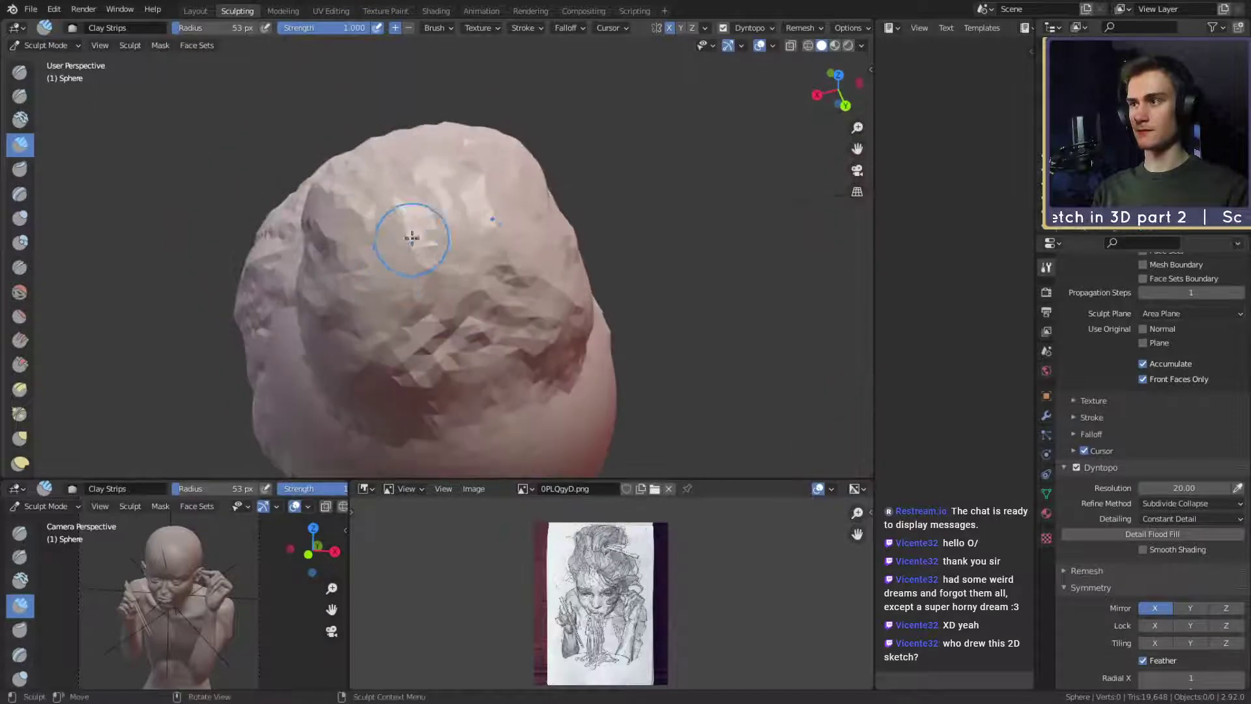
key(f)
click(438, 236)
mouse_move(433, 247)
mouse_down()
mouse_move(439, 213)
mouse_move(450, 287)
mouse_move(472, 279)
mouse_move(459, 209)
mouse_move(527, 287)
mouse_move(407, 248)
mouse_up()
key(f)
click(458, 279)
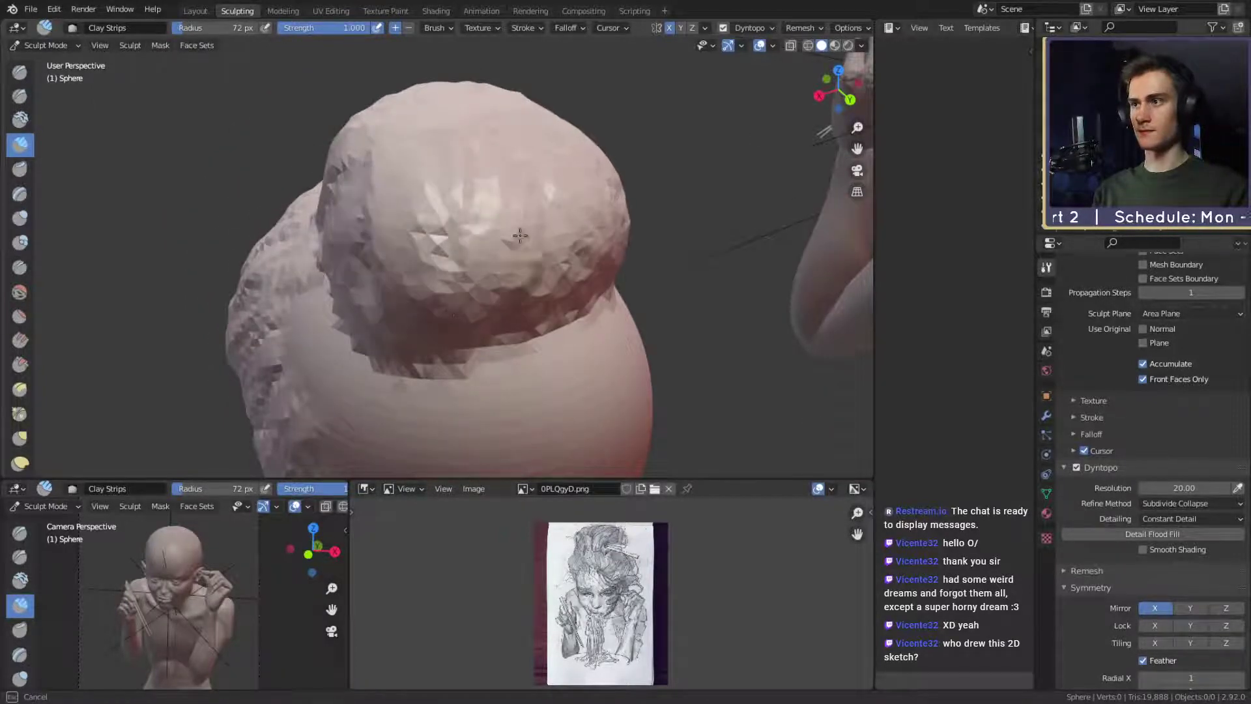
drag(520, 235, 470, 221)
Add more Clay Strips volume around the side of the bun with a smaller brush.
mouse_move(471, 225)
alt+mouse_down()
mouse_move(574, 166)
mouse_move(540, 232)
alt+mouse_up()
key(f)
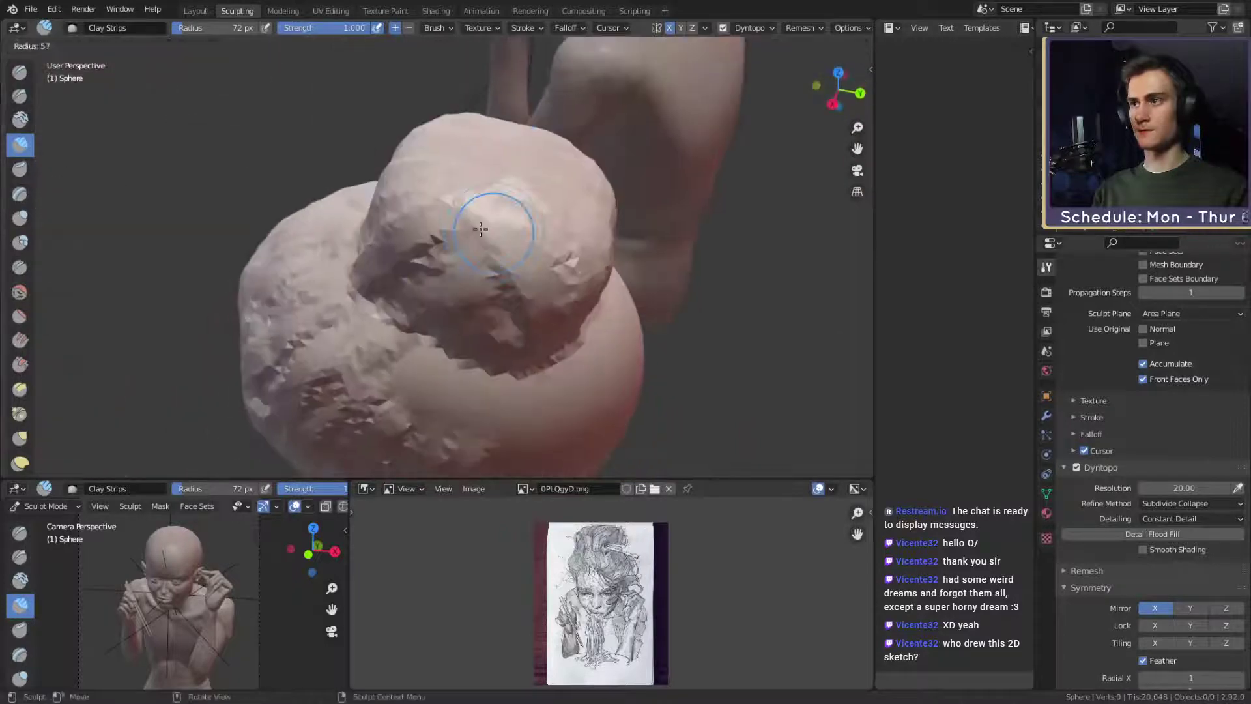
click(481, 229)
middle_drag(481, 229, 485, 280)
drag(398, 238, 466, 263)
middle_drag(527, 273, 456, 225)
key(f)
click(453, 226)
mouse_move(456, 225)
mouse_down()
mouse_move(520, 232)
mouse_move(424, 202)
mouse_move(498, 225)
mouse_move(436, 231)
mouse_move(417, 212)
mouse_move(440, 238)
mouse_up()
Round out the back and underside of the bun with 62 px Clay Strips strokes.
key(f)
click(450, 217)
alt+drag(511, 215, 474, 232)
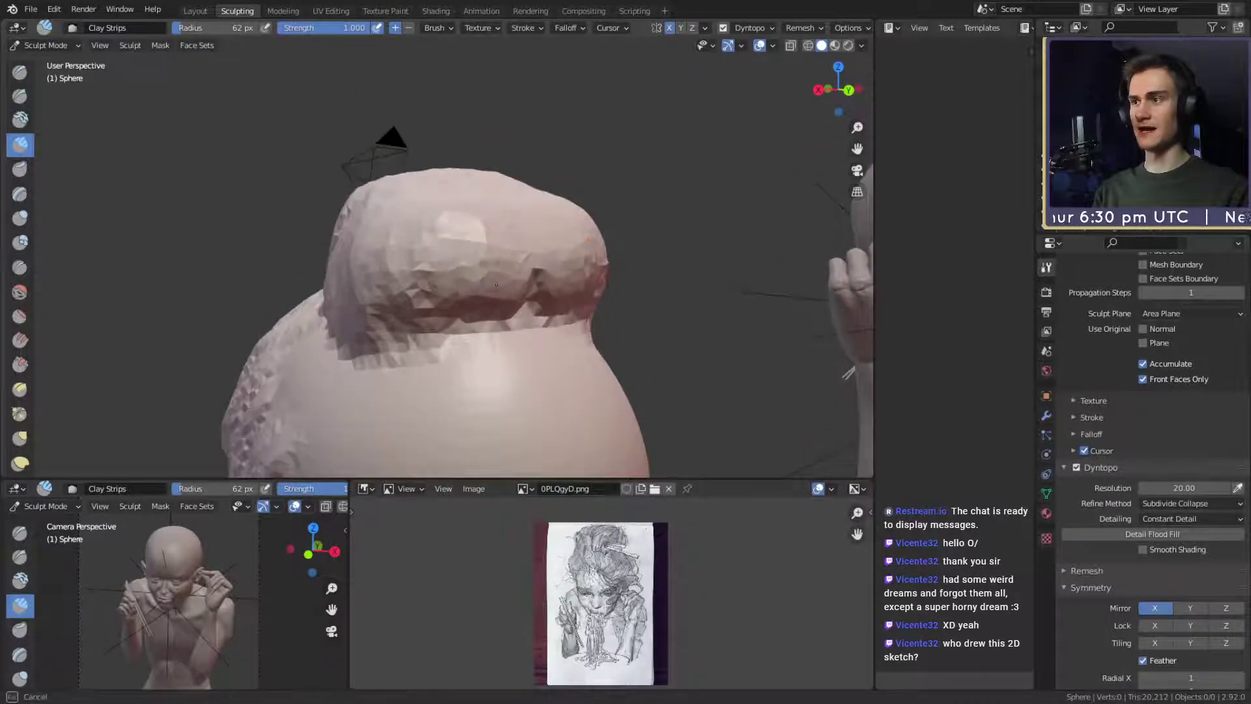
drag(496, 285, 404, 207)
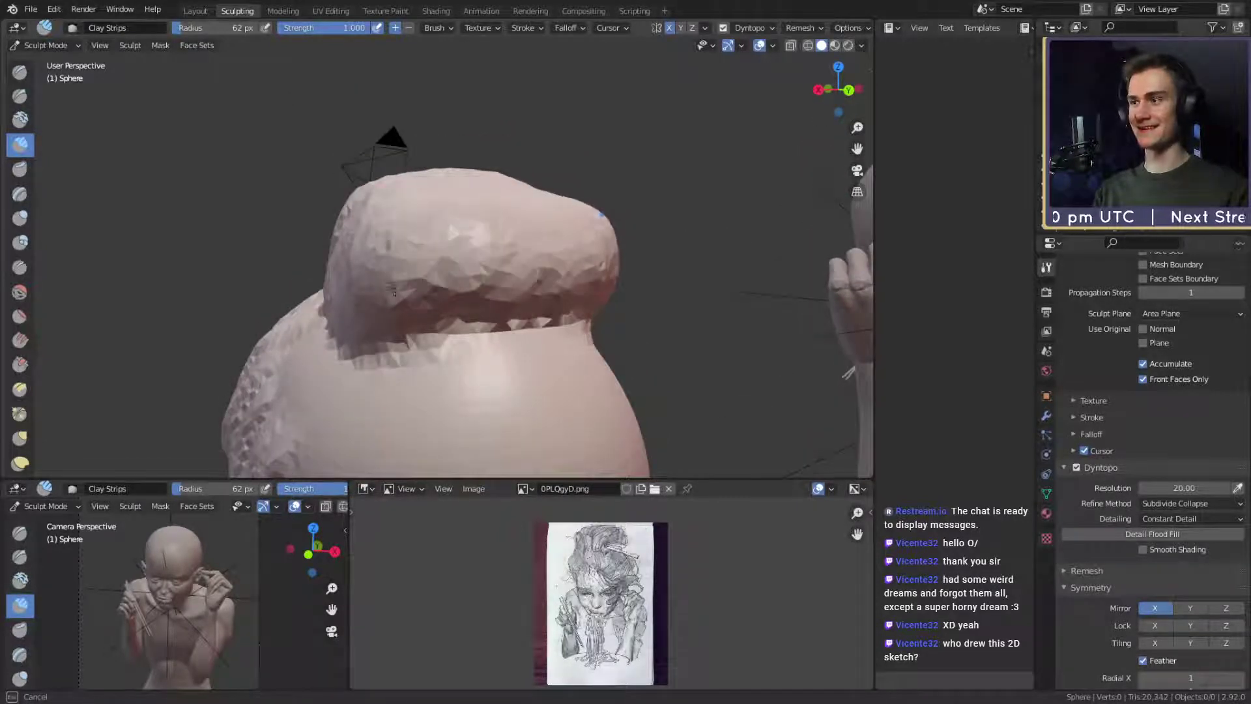
middle_drag(393, 292, 502, 307)
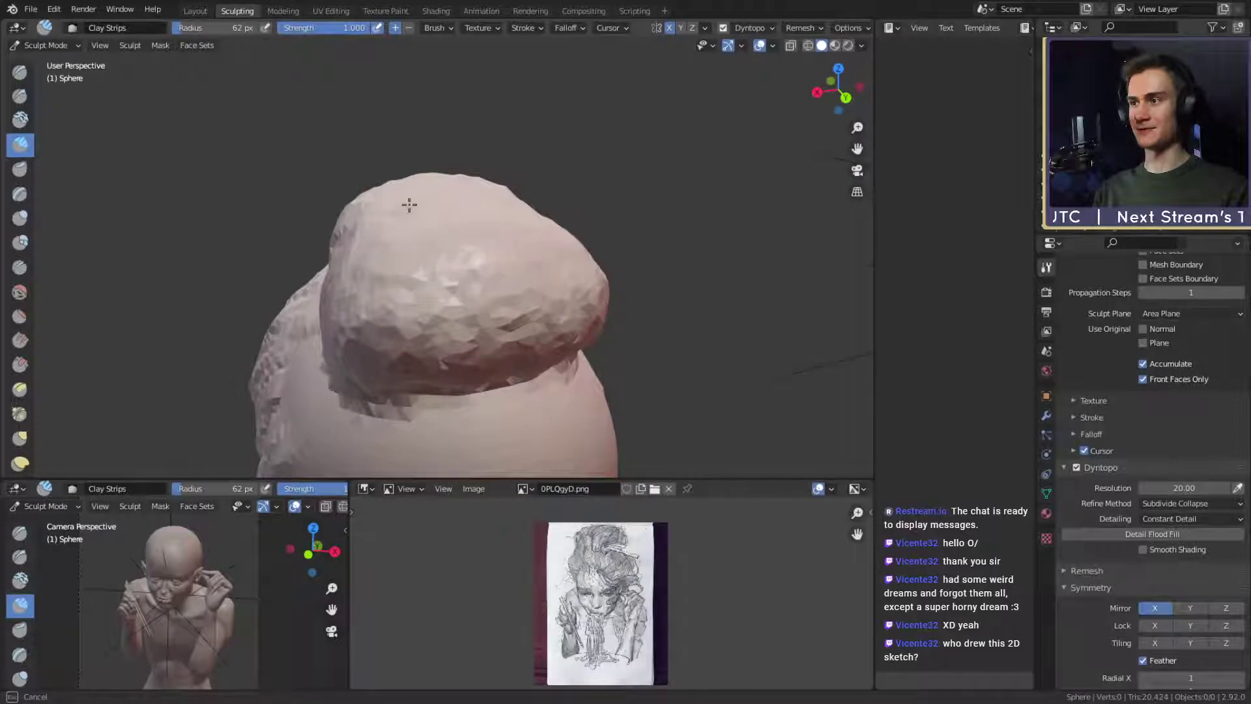
mouse_move(409, 204)
mouse_down()
mouse_move(456, 287)
mouse_move(417, 293)
mouse_up()
Continue the Clay Strips buildup around the side of the bun and down to its base.
mouse_move(430, 257)
middle_down()
mouse_move(485, 270)
mouse_move(601, 264)
middle_up()
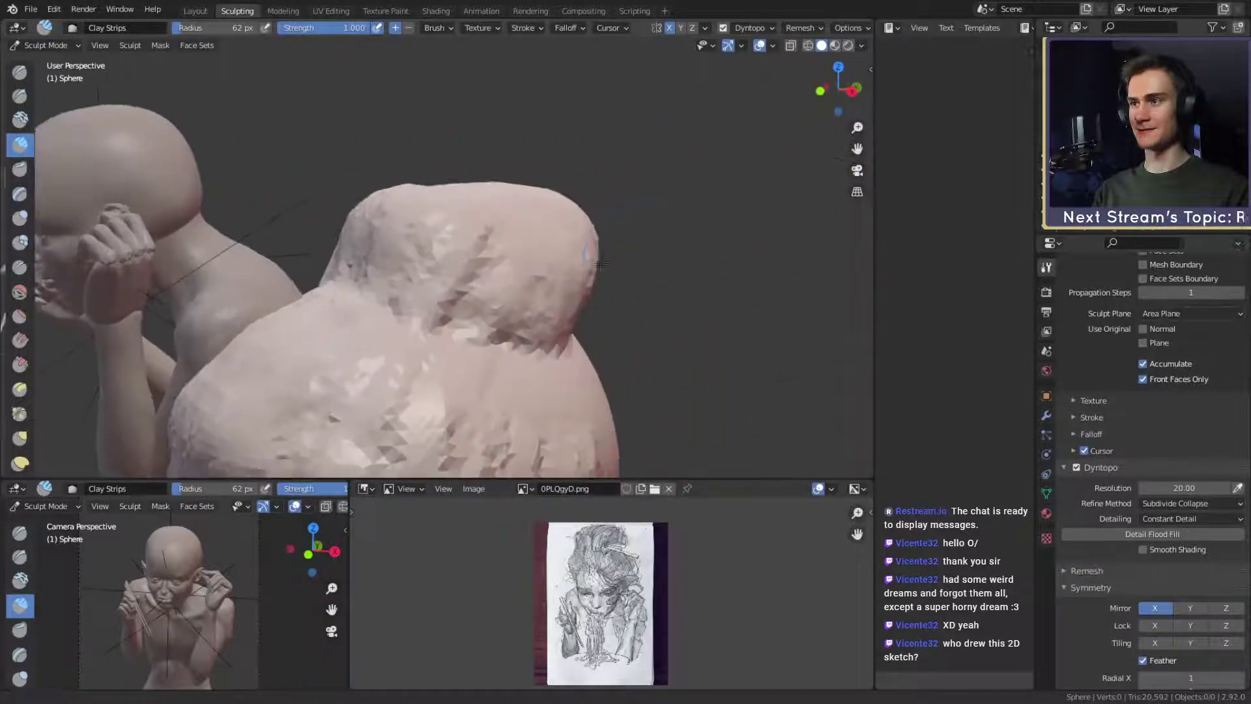
alt+drag(601, 264, 456, 271)
ctrl+alt+drag(456, 196, 456, 378)
alt+drag(450, 286, 558, 290)
mouse_move(485, 267)
mouse_down()
mouse_move(424, 206)
mouse_move(530, 262)
mouse_up()
key(shift+c)
drag(394, 292, 537, 342)
mouse_move(568, 352)
middle_down()
mouse_move(505, 309)
mouse_move(398, 288)
middle_up()
Reshape the side of the bun with a large Grab brush.
key(g)
key(f)
click(423, 282)
key(f)
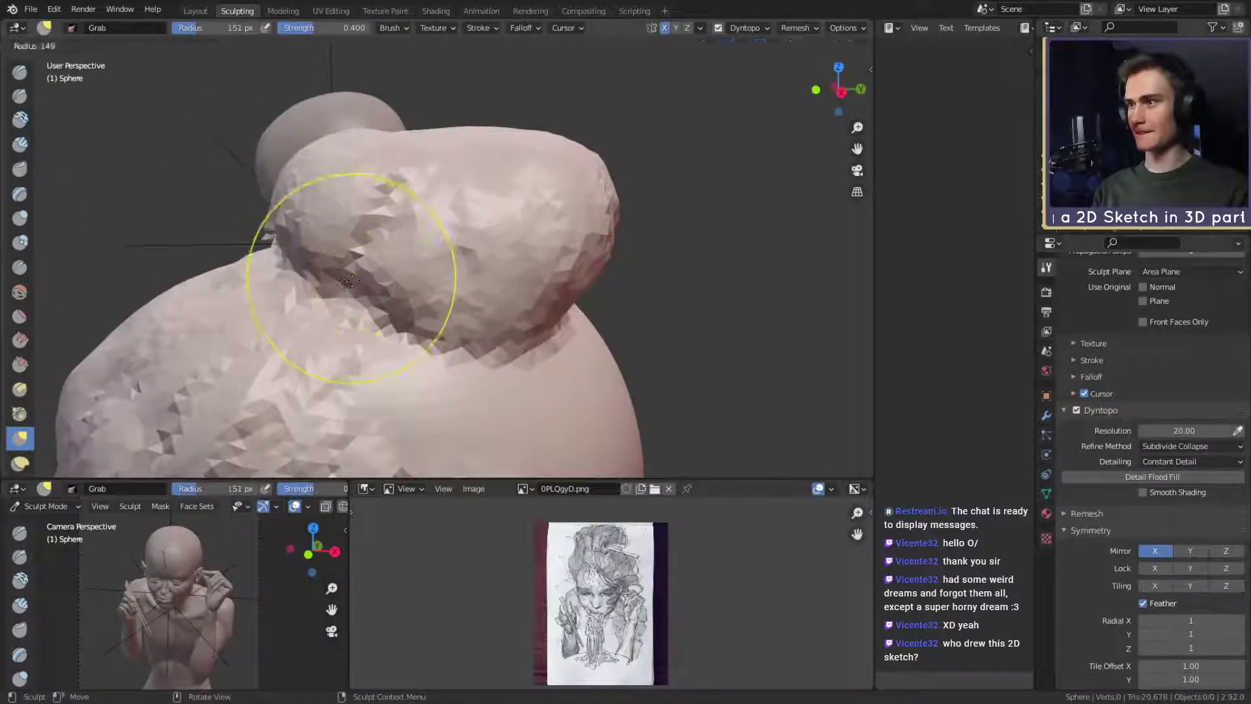
click(459, 277)
key(f)
click(431, 298)
mouse_move(371, 294)
alt+mouse_down()
mouse_move(511, 267)
mouse_move(537, 312)
alt+mouse_up()
middle_drag(499, 264, 445, 238)
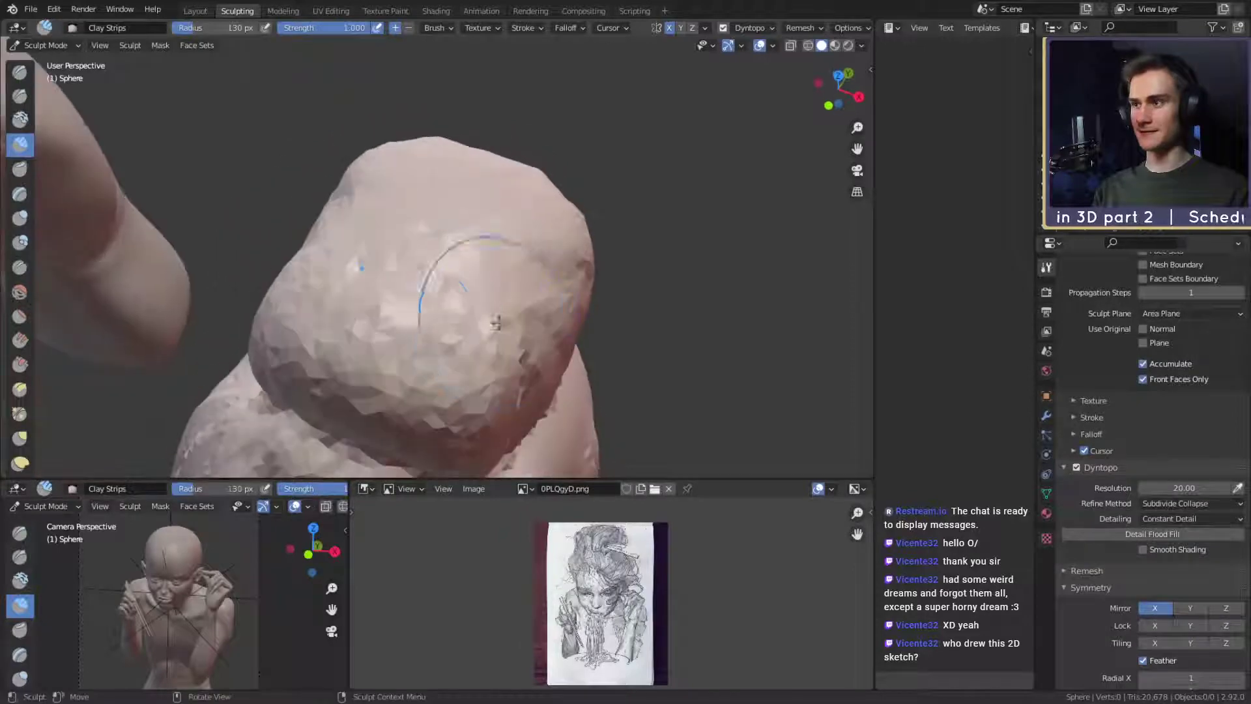
Layer 51 px Clay Strips strands across the top, back and side of the bun.
middle_drag(528, 336, 450, 376)
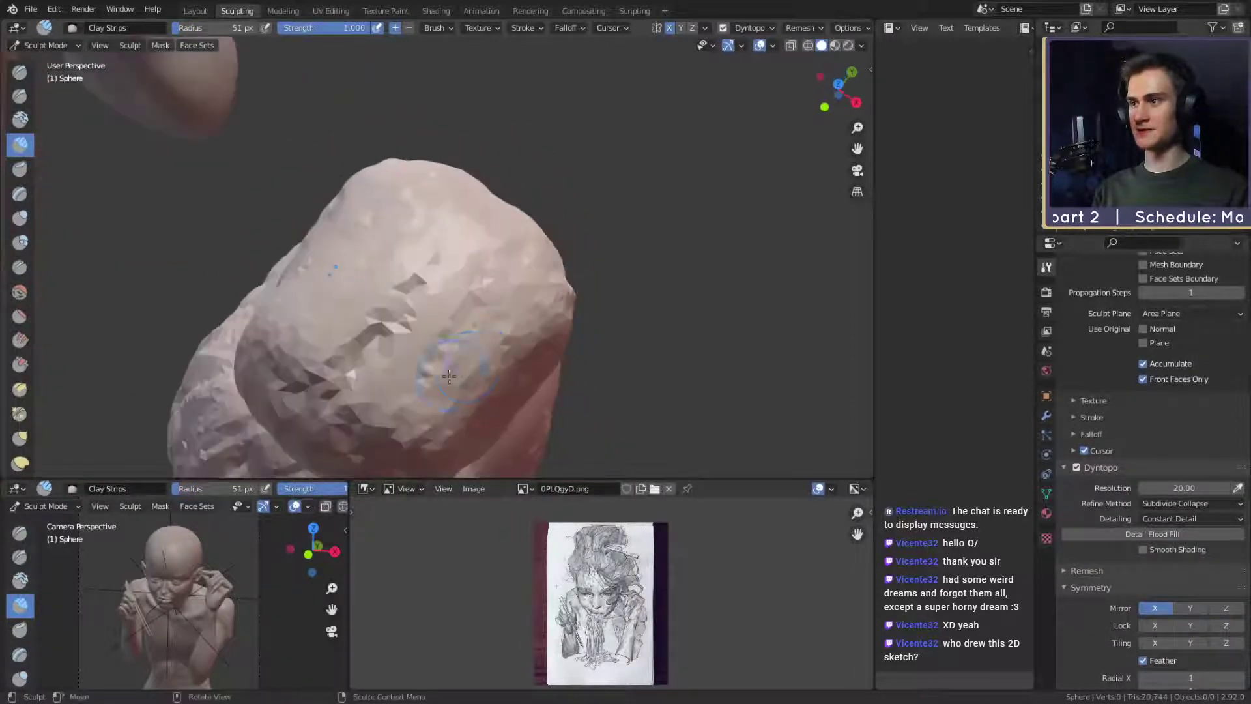
middle_drag(553, 347, 487, 303)
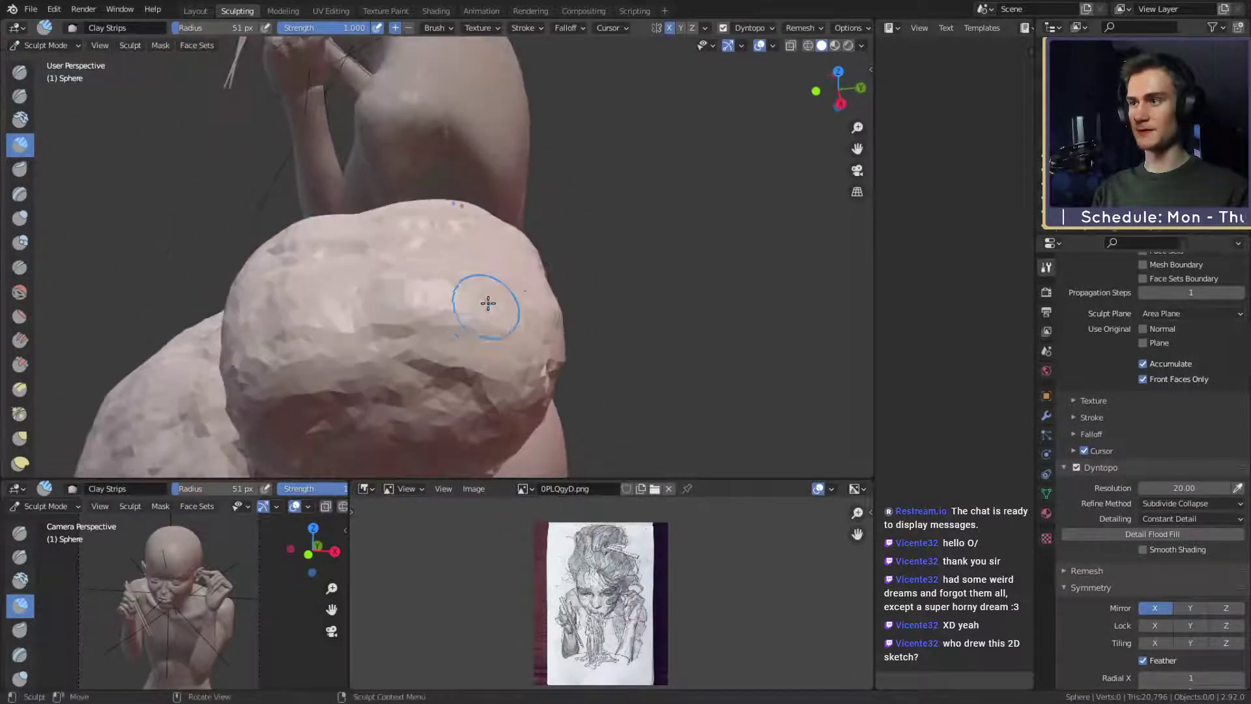
drag(374, 247, 494, 264)
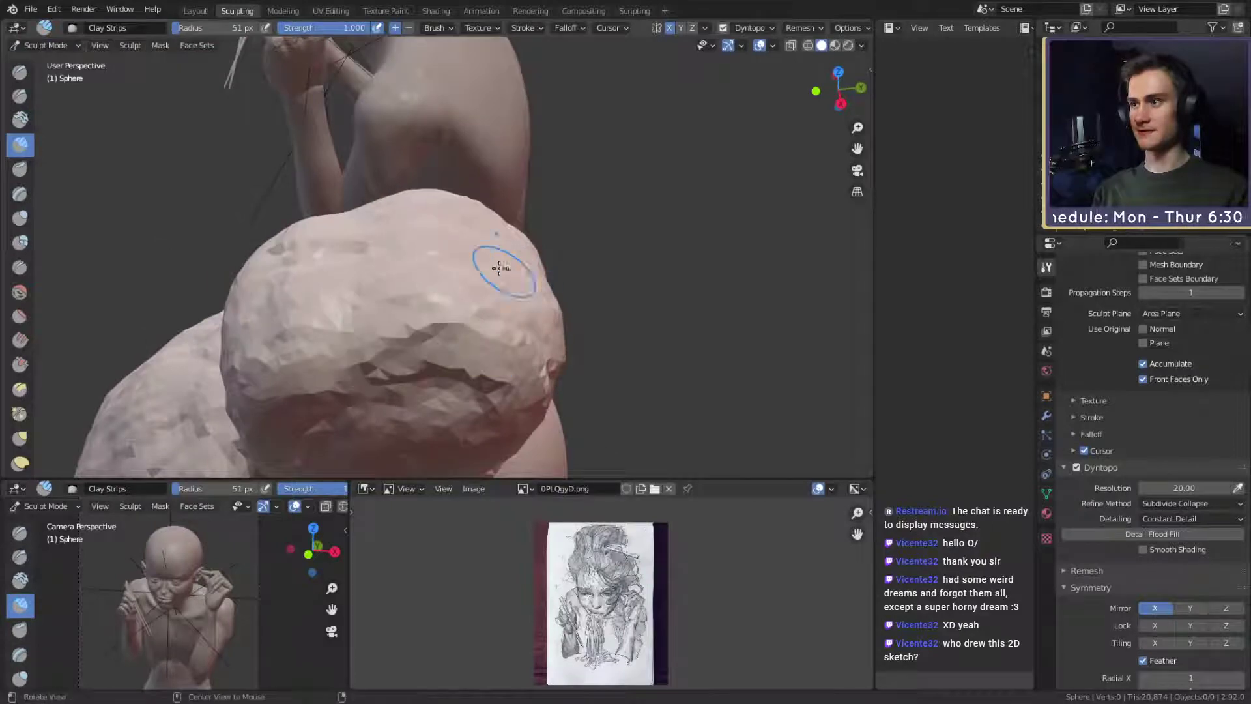
middle_drag(427, 256, 350, 288)
middle_drag(410, 358, 452, 232)
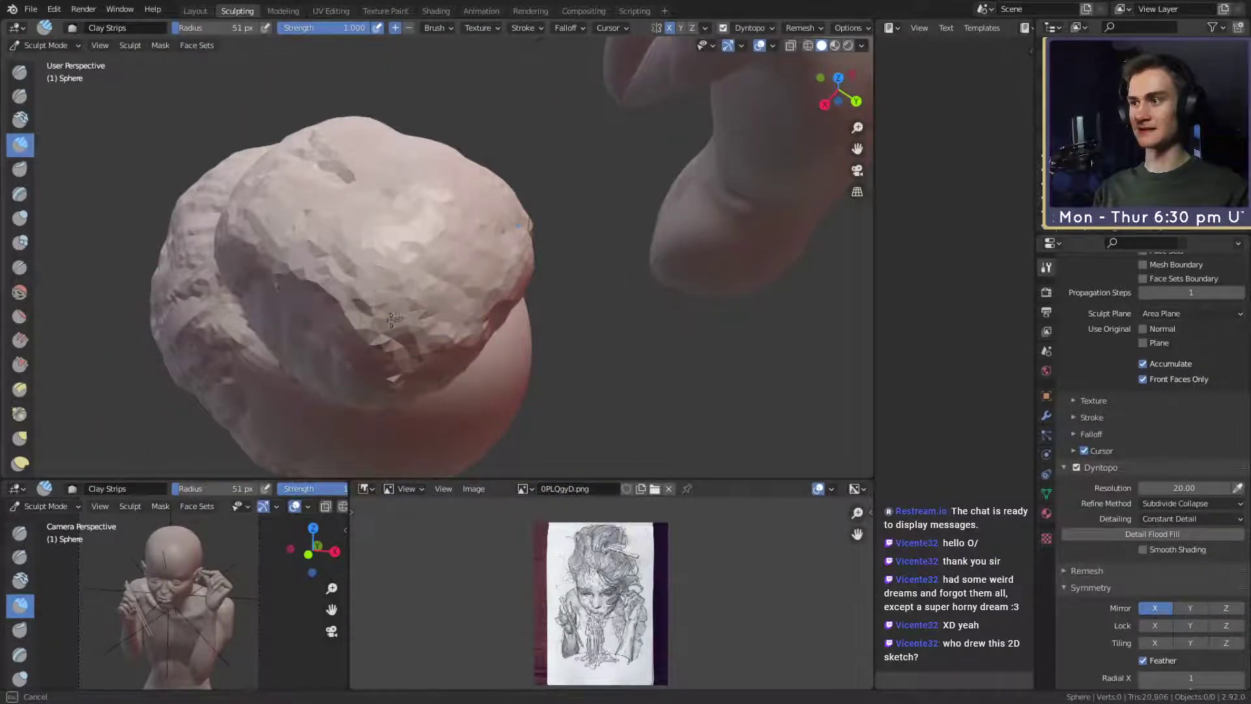
middle_drag(392, 319, 523, 296)
scroll(536, 260, up, 4)
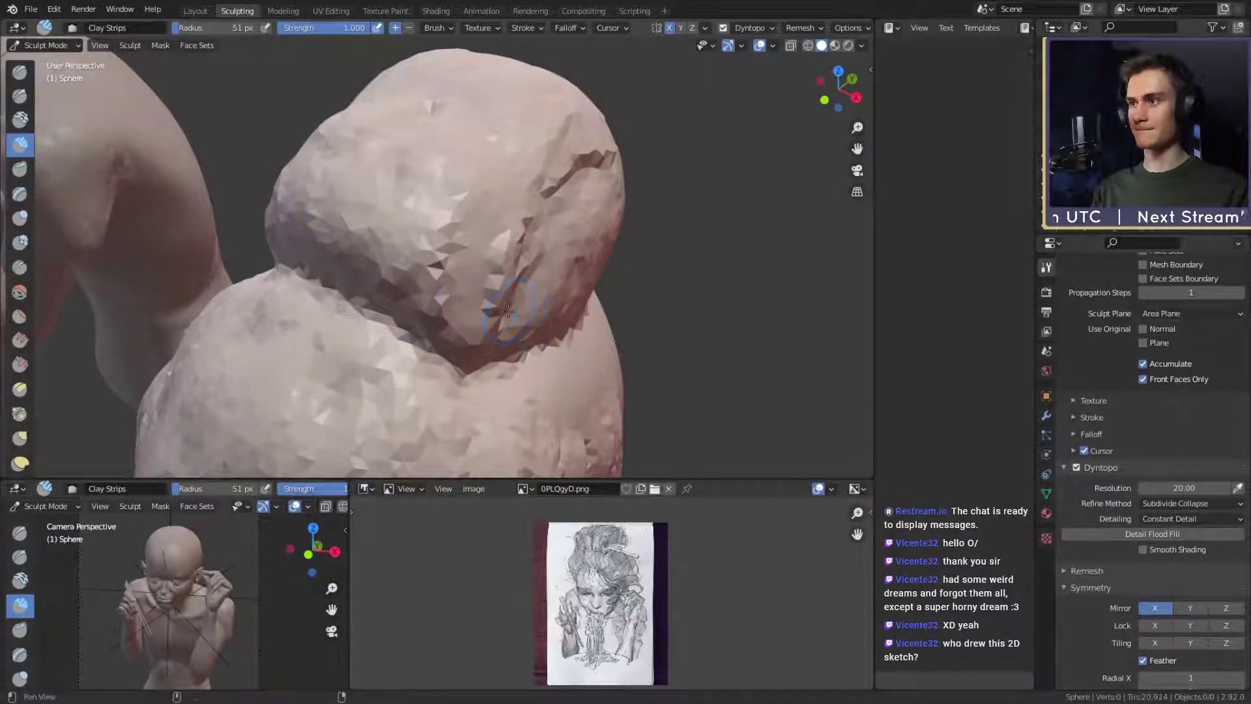
Add Clay Strips strands on the back of the head rising toward the bun, enlarging the brush to 89 px.
middle_drag(574, 308, 346, 127)
shift+middle_drag(479, 314, 535, 282)
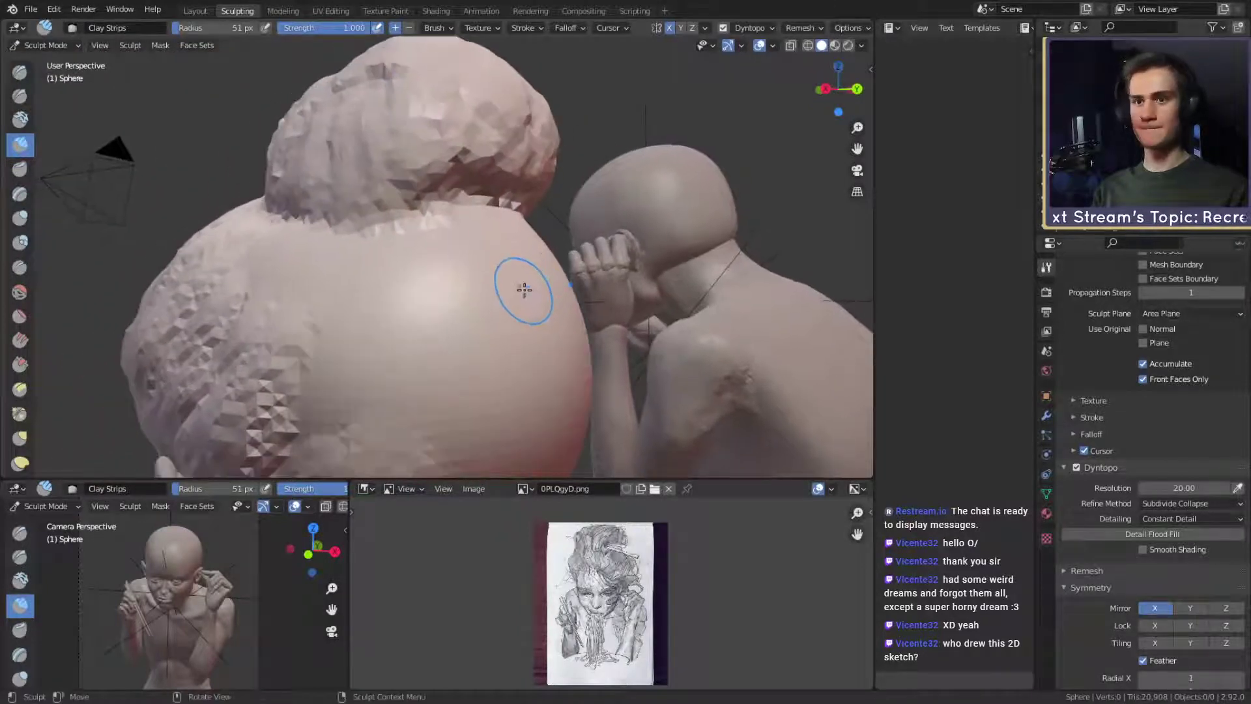
alt+drag(464, 291, 511, 233)
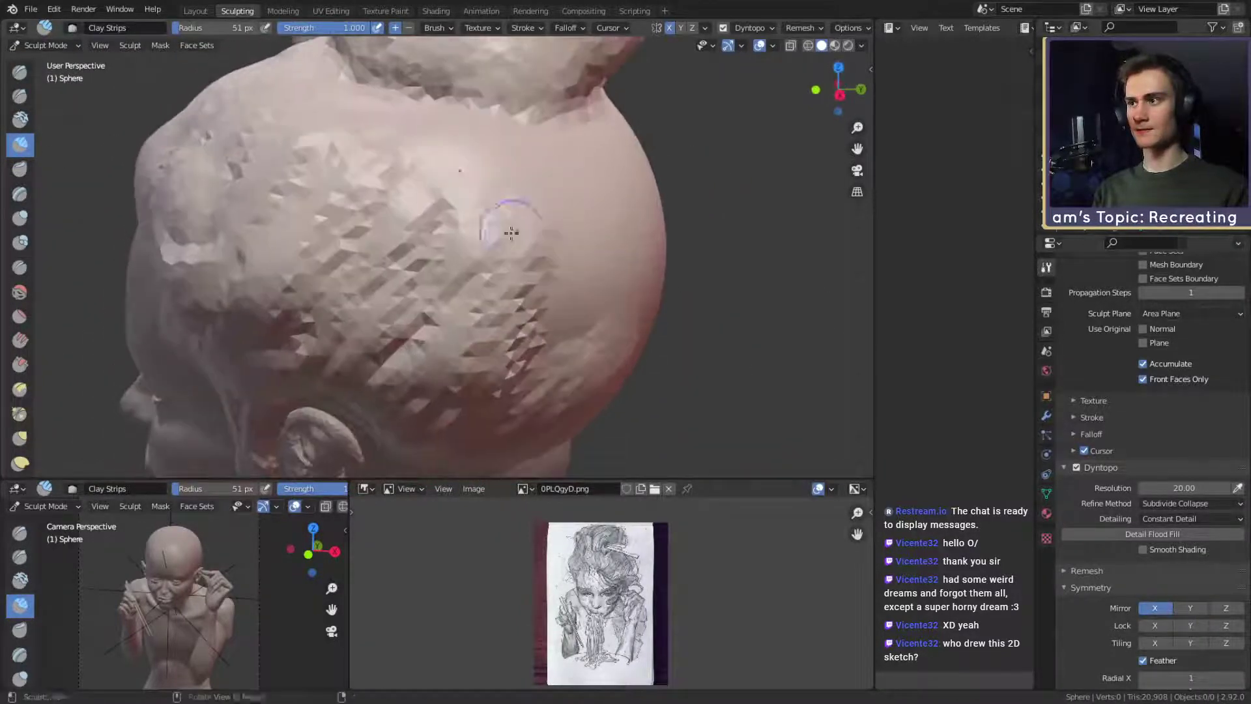
shift+middle_drag(496, 201, 473, 305)
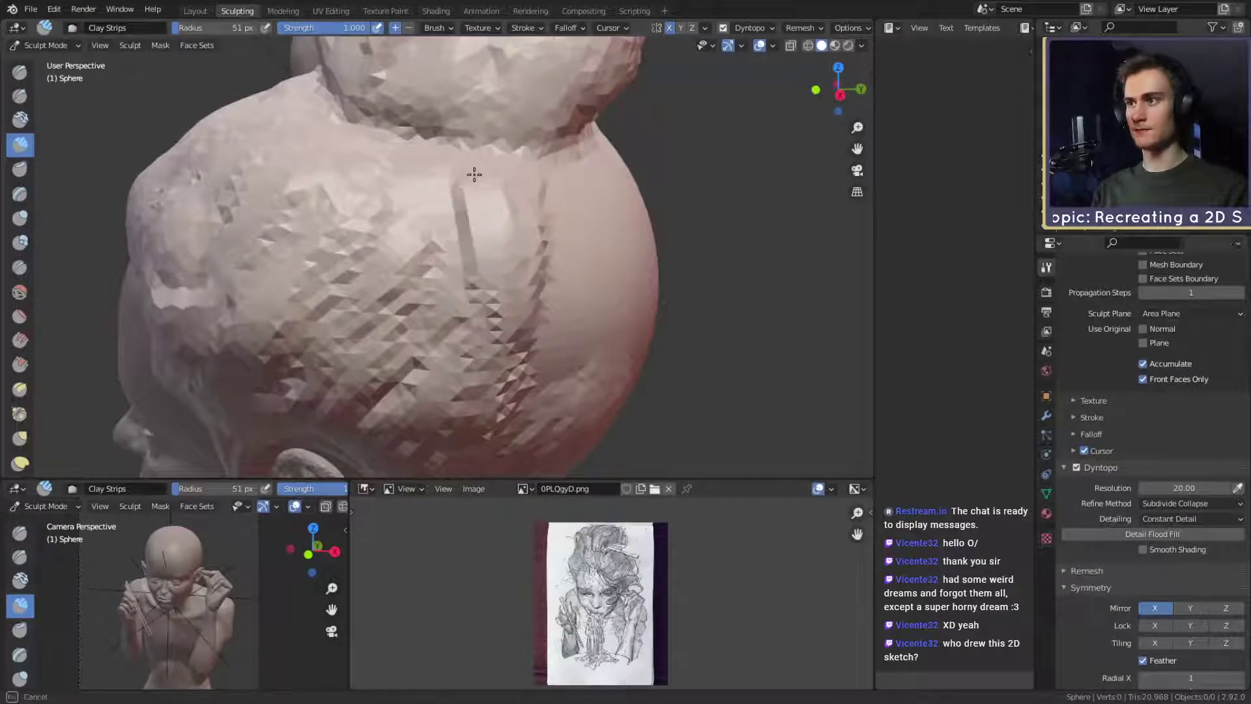
middle_drag(383, 211, 450, 250)
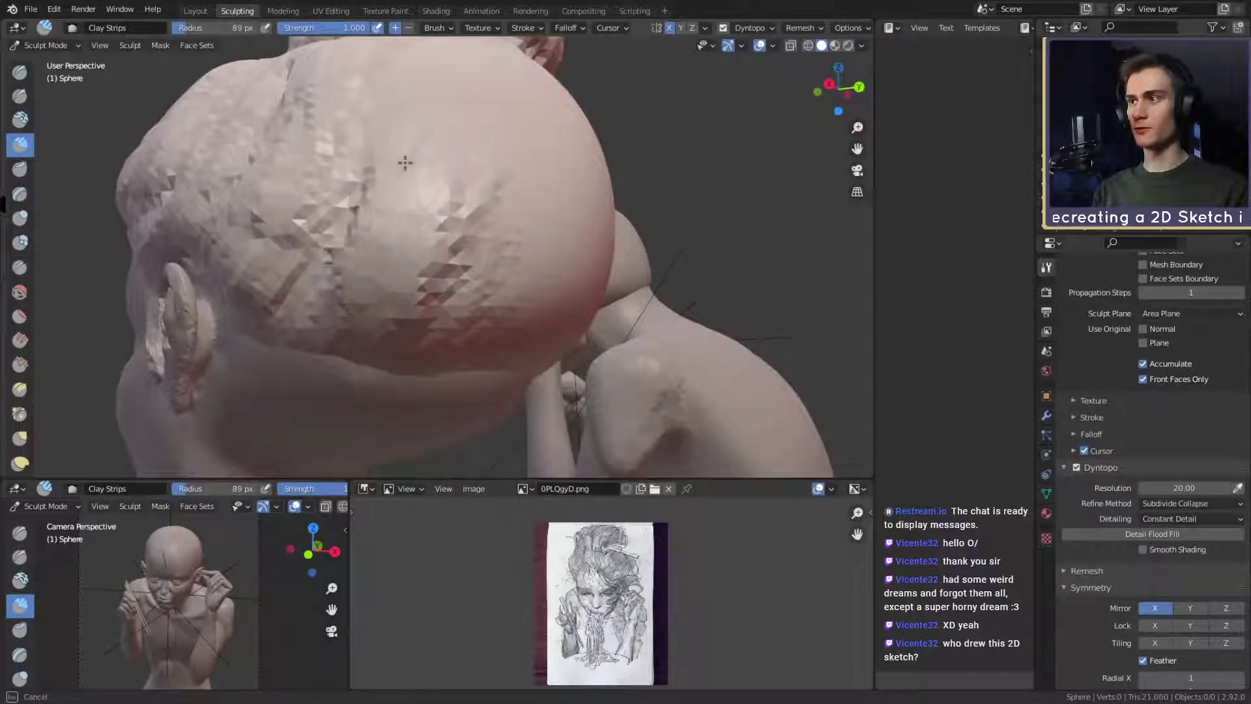
middle_drag(359, 253, 531, 230)
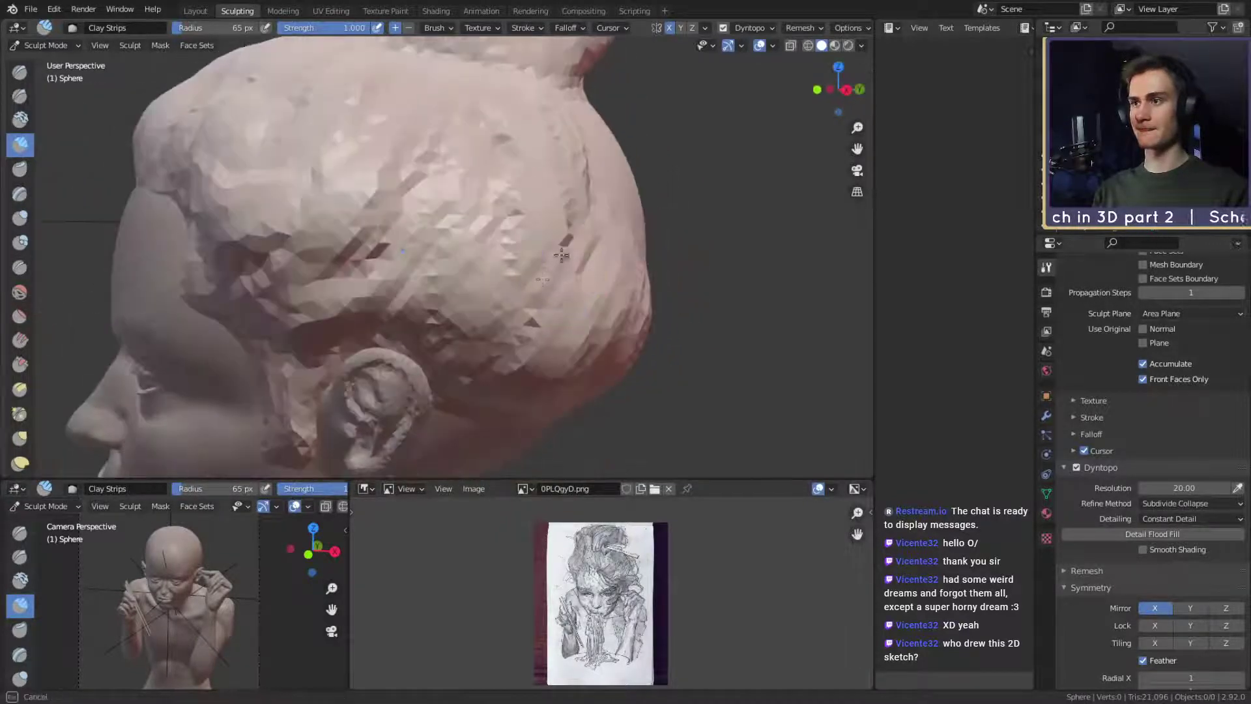
Cover the smooth back of the head with vertical 65 px Clay Strips strands running up to the bun.
shift+middle_drag(623, 224, 362, 198)
middle_drag(441, 267, 323, 296)
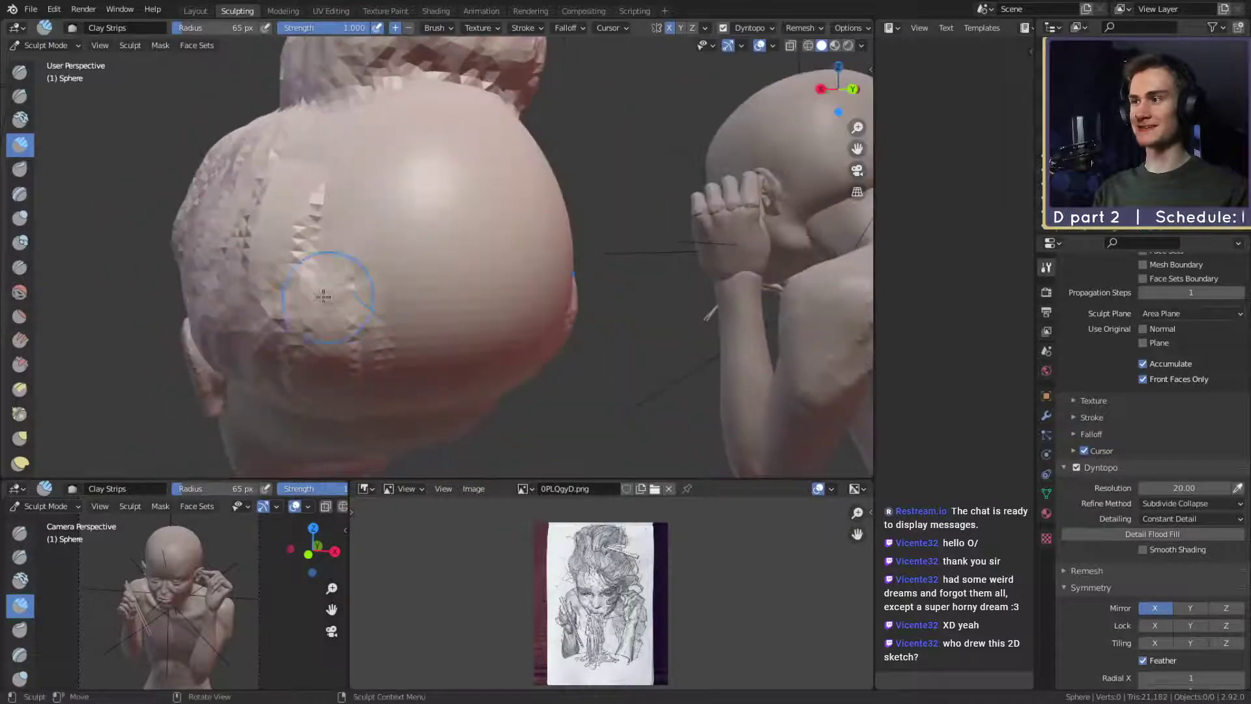
middle_drag(418, 332, 458, 237)
middle_drag(332, 186, 362, 326)
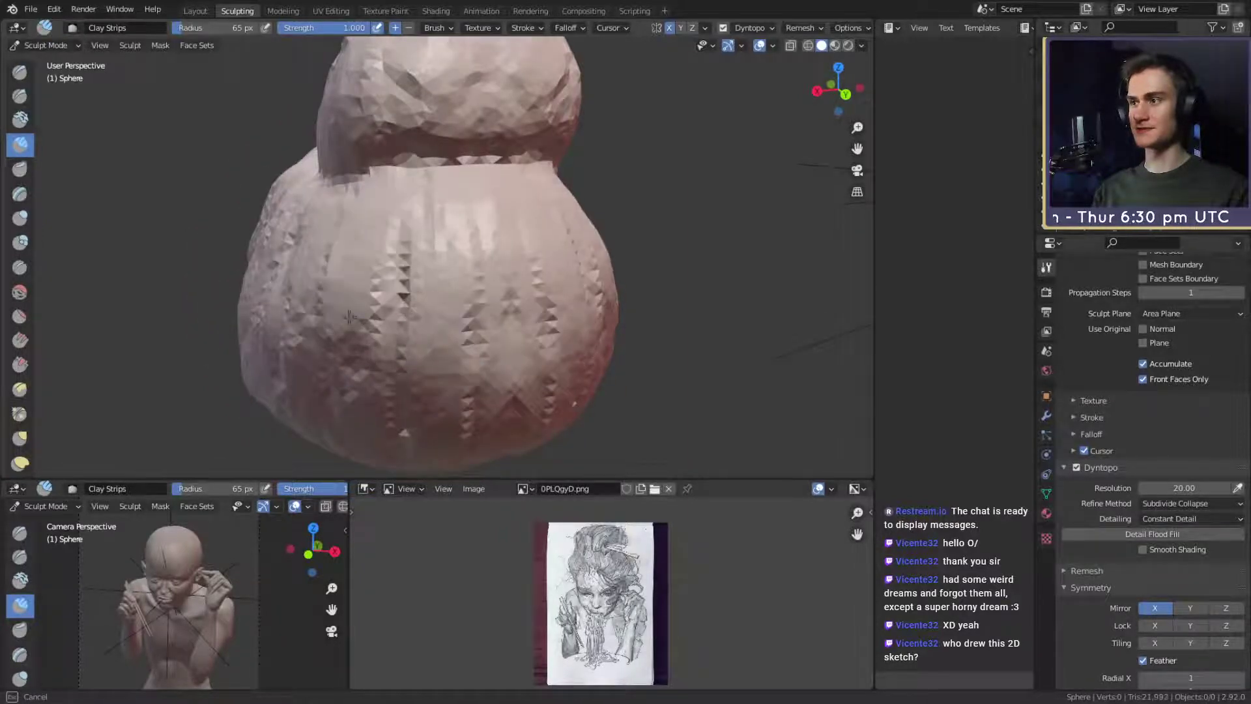
middle_drag(443, 287, 535, 272)
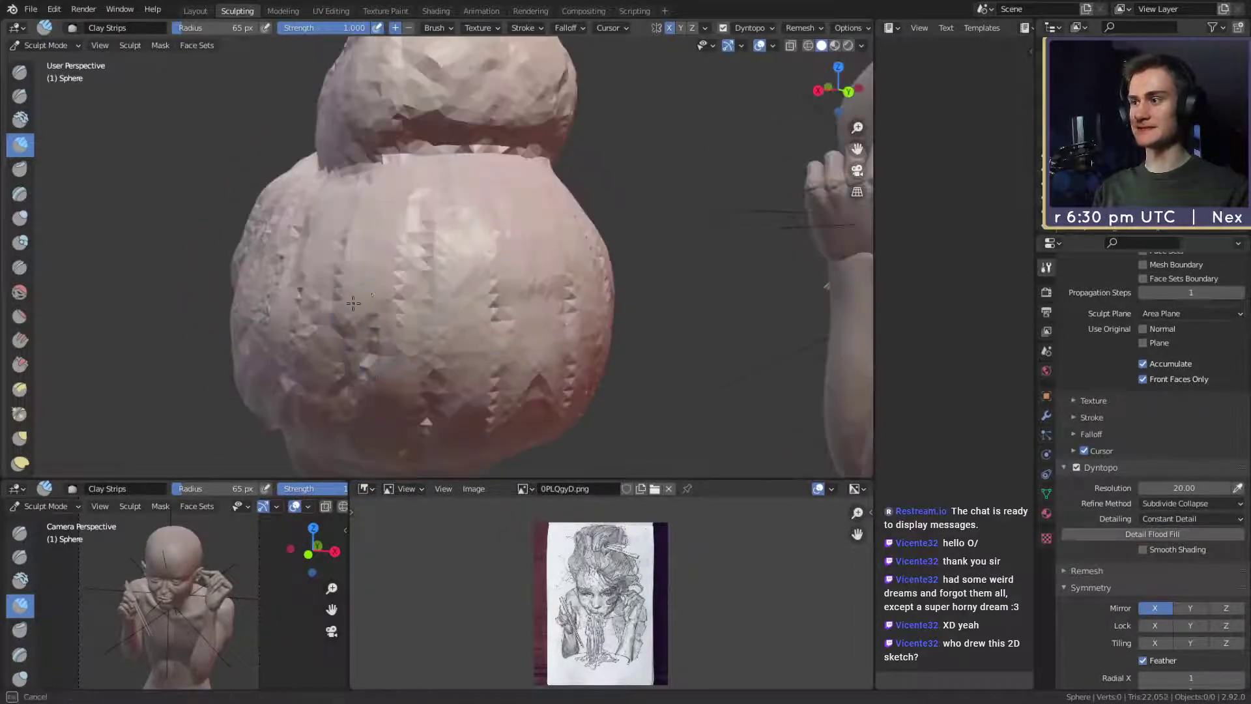
middle_drag(391, 280, 558, 243)
scroll(572, 287, down, 4)
mouse_move(578, 303)
middle_down()
mouse_move(568, 314)
mouse_move(536, 279)
middle_up()
scroll(550, 286, up, 4)
mouse_move(366, 103)
middle_down()
mouse_move(481, 306)
mouse_move(560, 258)
mouse_move(551, 241)
middle_up()
Push the back contour of the hair inward with a 145 px Grab brush.
key(g)
key(f)
click(642, 253)
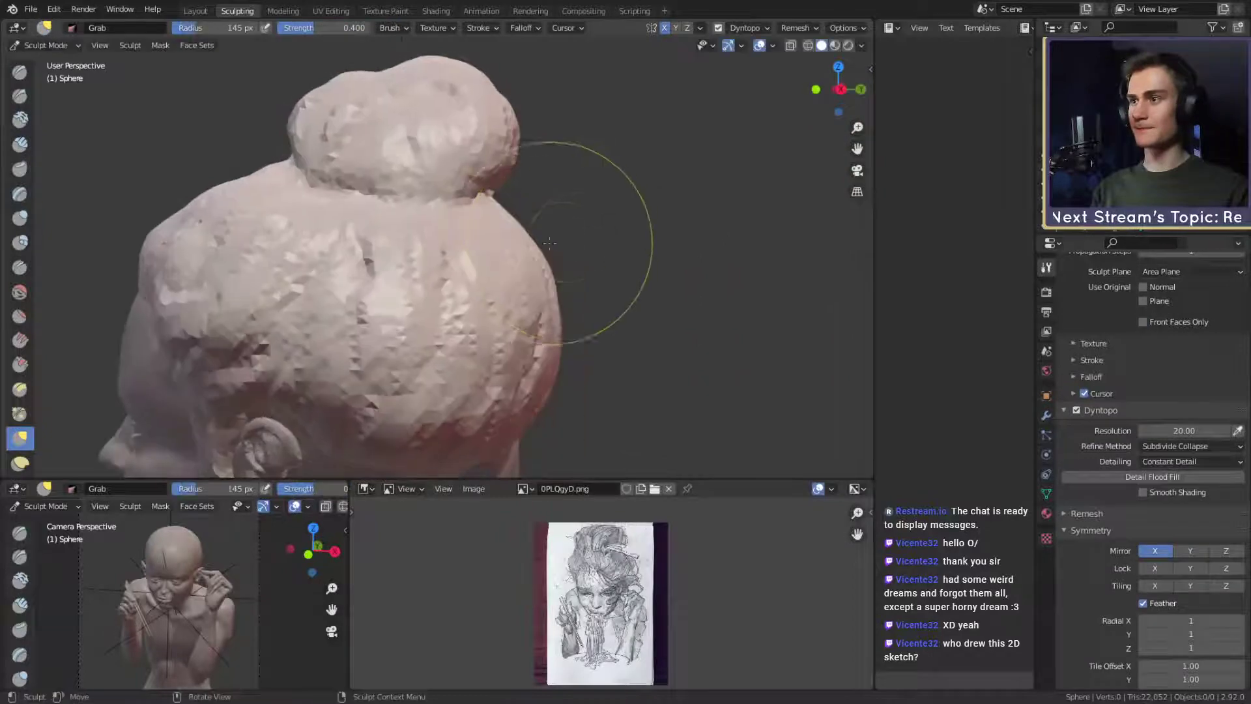
drag(532, 256, 484, 272)
key(f)
click(507, 269)
middle_drag(548, 271, 365, 271)
middle_drag(482, 280, 345, 276)
Adjust the hair silhouette where the bun meets the back of the head with a 279 px Grab brush.
key(f)
click(488, 270)
key(f)
click(621, 214)
drag(381, 201, 410, 201)
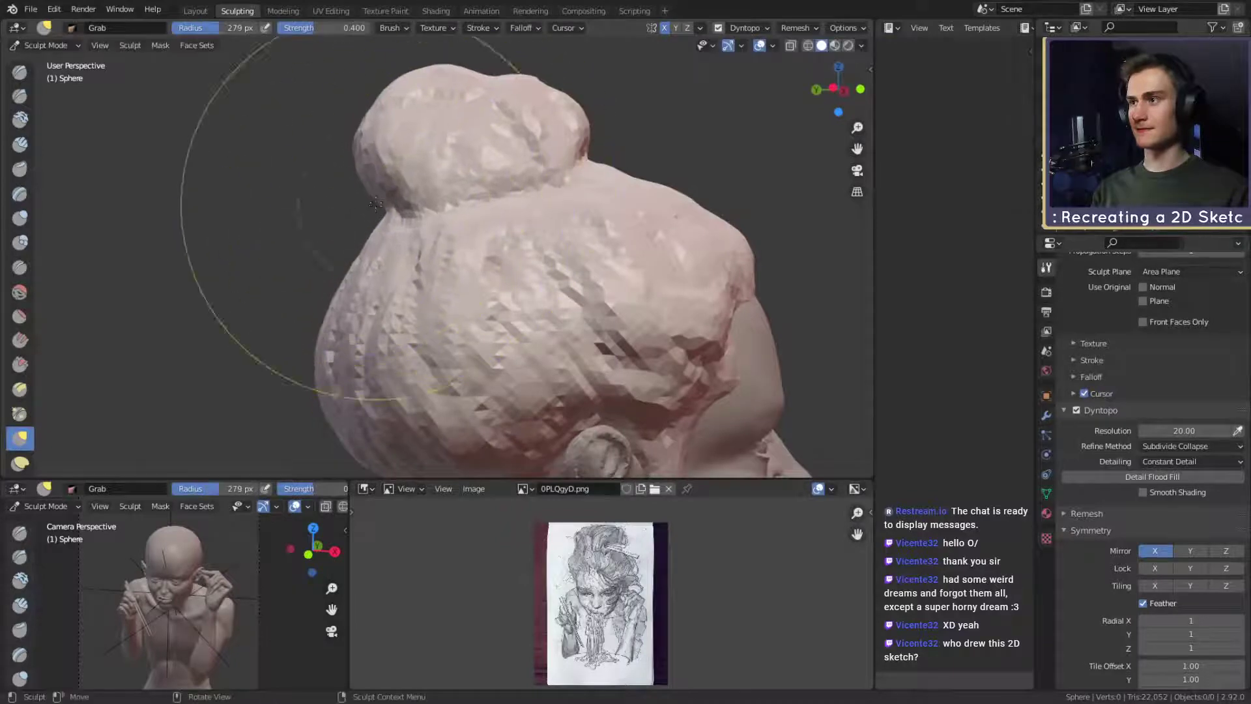
drag(366, 236, 702, 217)
Refine the shape of the bun's back and top with the Grab brush, starting at 222 px.
key(f)
click(666, 216)
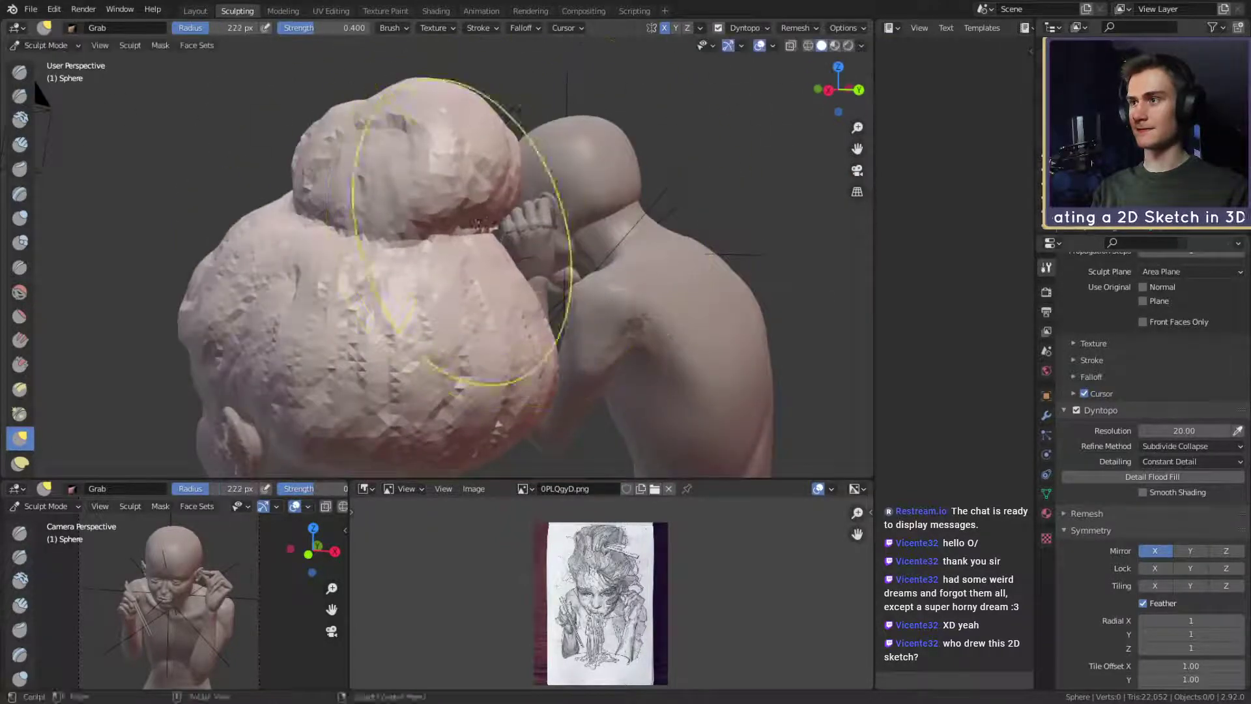
drag(426, 222, 522, 280)
key(f)
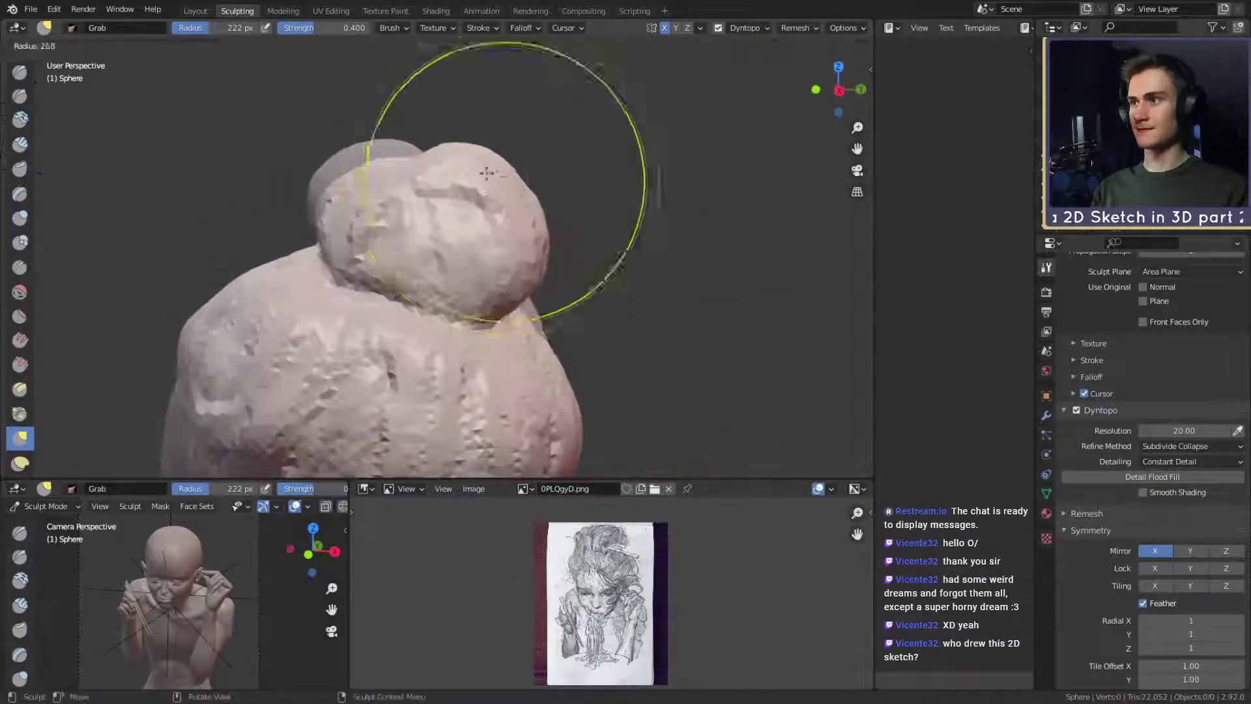
click(621, 183)
drag(482, 157, 480, 182)
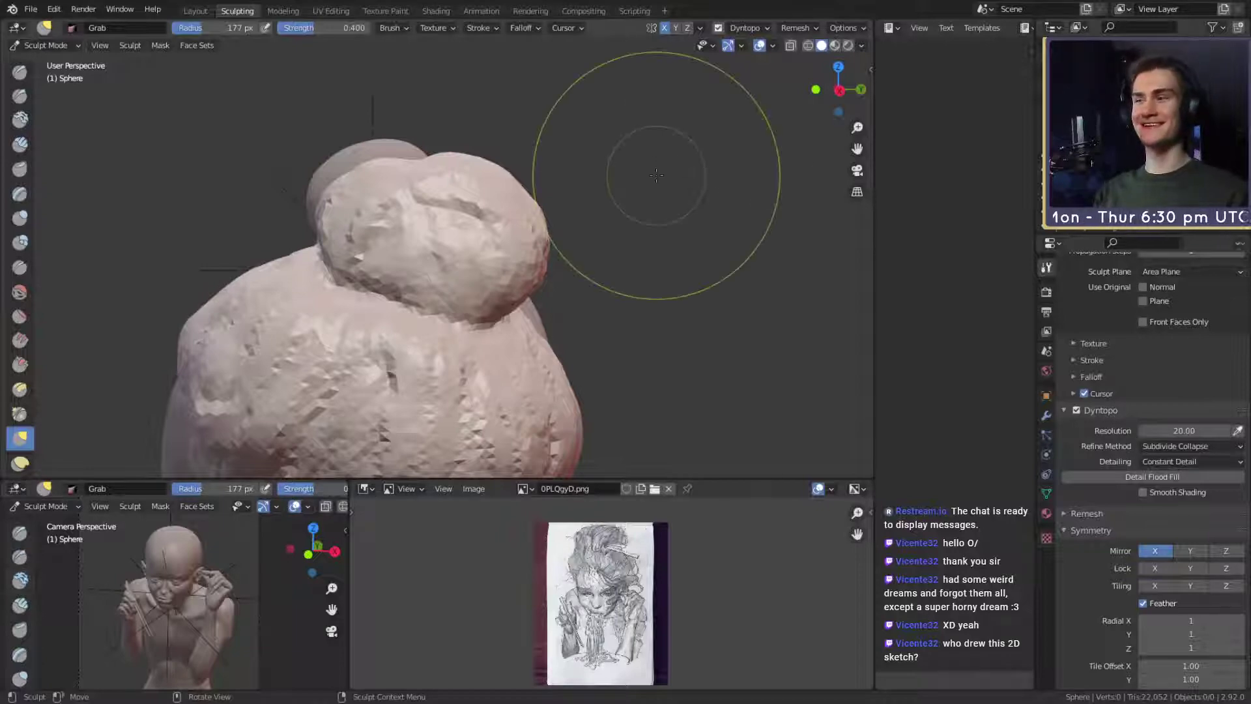
Add a 35 px Clay Strips strand to the side hair above the ear.
mouse_move(573, 306)
middle_down()
mouse_move(456, 316)
mouse_move(551, 318)
mouse_move(531, 378)
middle_up()
scroll(496, 365, up, 3)
middle_drag(427, 340, 404, 296)
key(c)
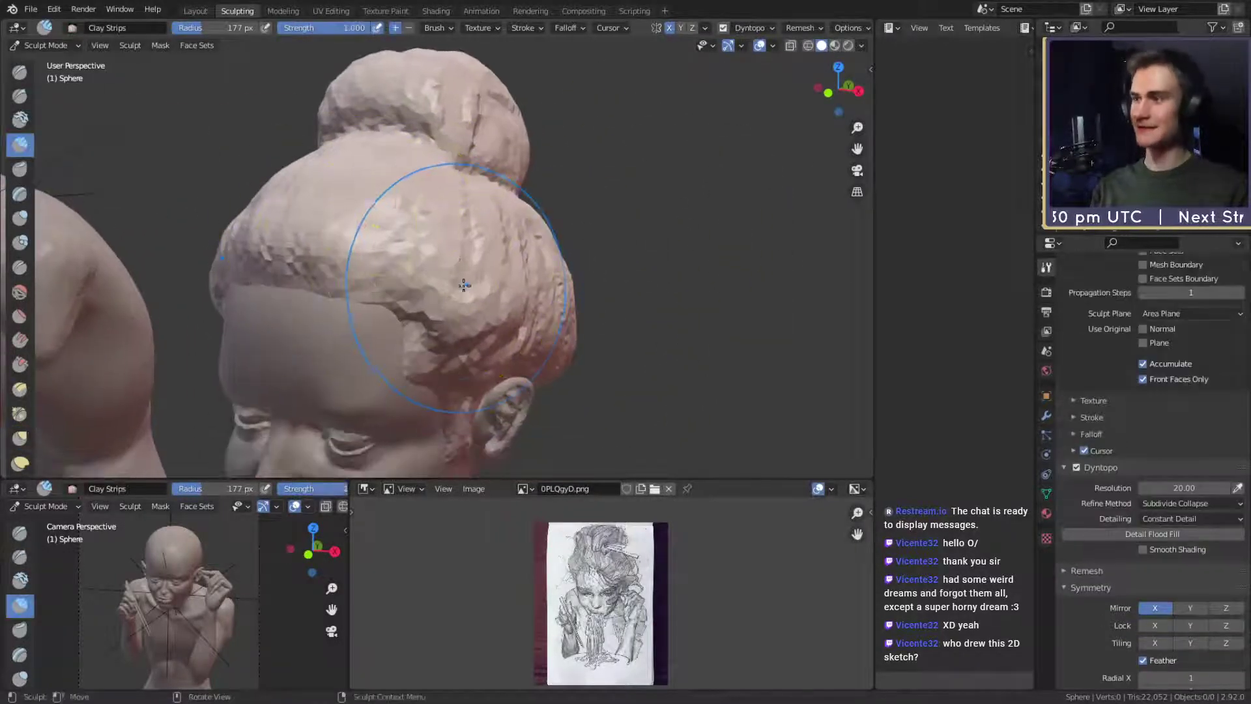
key(f)
click(382, 284)
middle_drag(500, 270, 424, 268)
scroll(458, 261, up, 2)
scroll(460, 254, up, 1)
key(f)
click(417, 266)
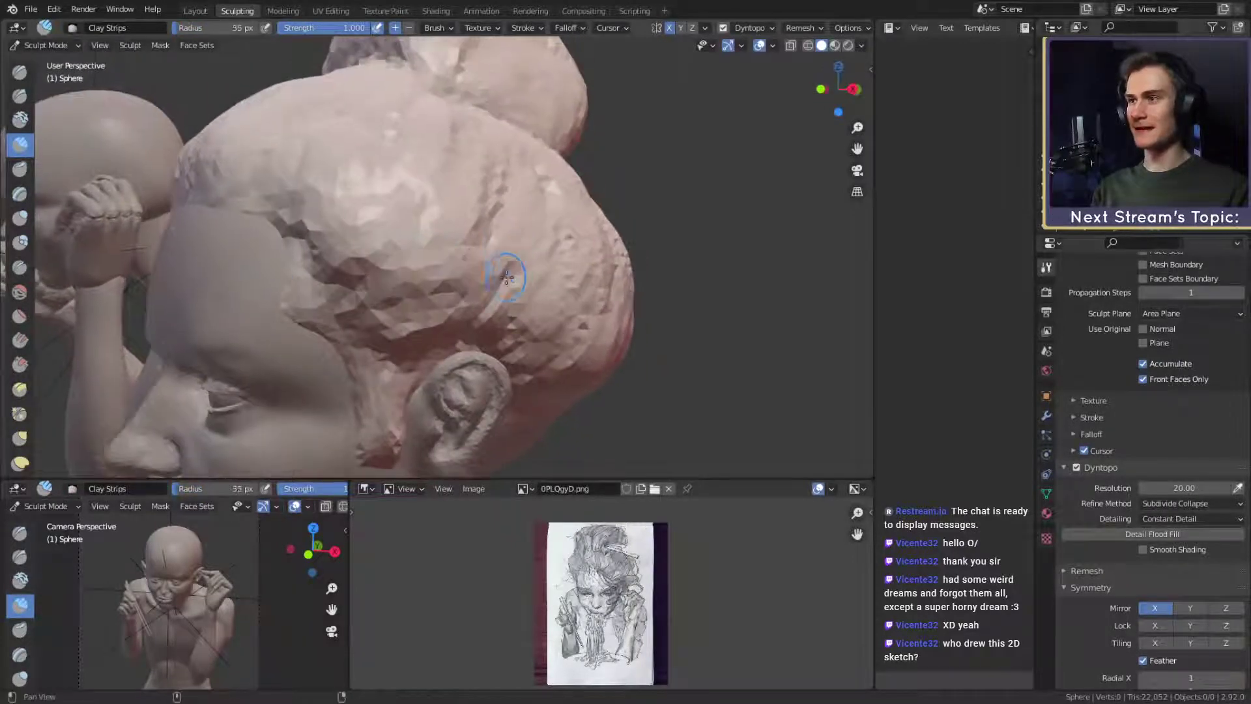
middle_drag(507, 278, 479, 260)
mouse_move(482, 252)
mouse_down()
mouse_move(464, 250)
mouse_move(478, 280)
mouse_up()
Continue the 35 px Clay Strips strands along the side hair toward the temple.
middle_drag(479, 280, 450, 267)
mouse_move(450, 264)
mouse_down()
mouse_move(457, 326)
mouse_move(475, 251)
mouse_up()
mouse_move(475, 250)
middle_down()
mouse_move(460, 287)
mouse_move(404, 280)
middle_up()
mouse_move(355, 329)
mouse_down()
mouse_move(388, 258)
mouse_move(365, 313)
mouse_up()
mouse_move(372, 287)
middle_down()
mouse_move(416, 274)
mouse_move(427, 283)
mouse_move(506, 208)
mouse_move(567, 245)
mouse_move(541, 222)
middle_up()
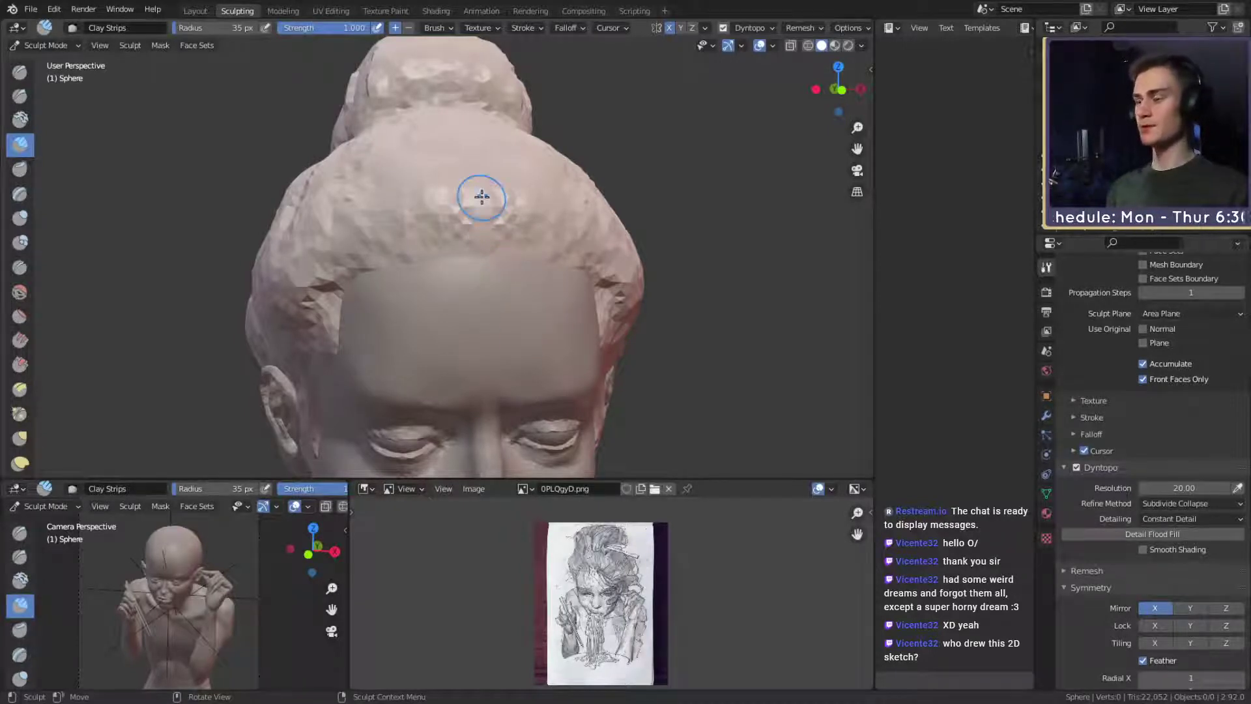
Build up the front hairline across the forehead with 31 px Clay Strips strokes.
middle_drag(502, 215, 490, 303)
scroll(490, 303, up, 1)
key(bracketleft)
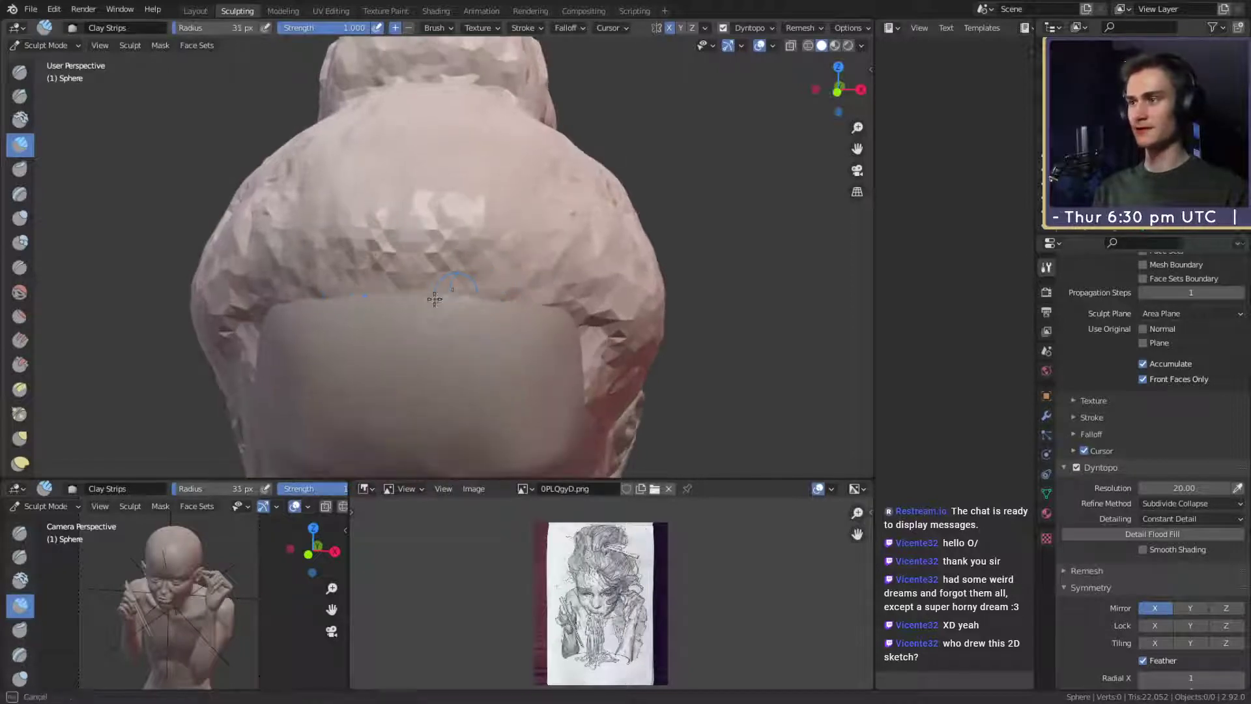
mouse_move(436, 299)
mouse_down()
mouse_move(385, 312)
mouse_move(395, 261)
mouse_up()
middle_drag(417, 286, 421, 274)
mouse_move(449, 286)
mouse_down()
mouse_move(478, 257)
mouse_move(489, 211)
mouse_move(447, 215)
mouse_move(508, 285)
mouse_up()
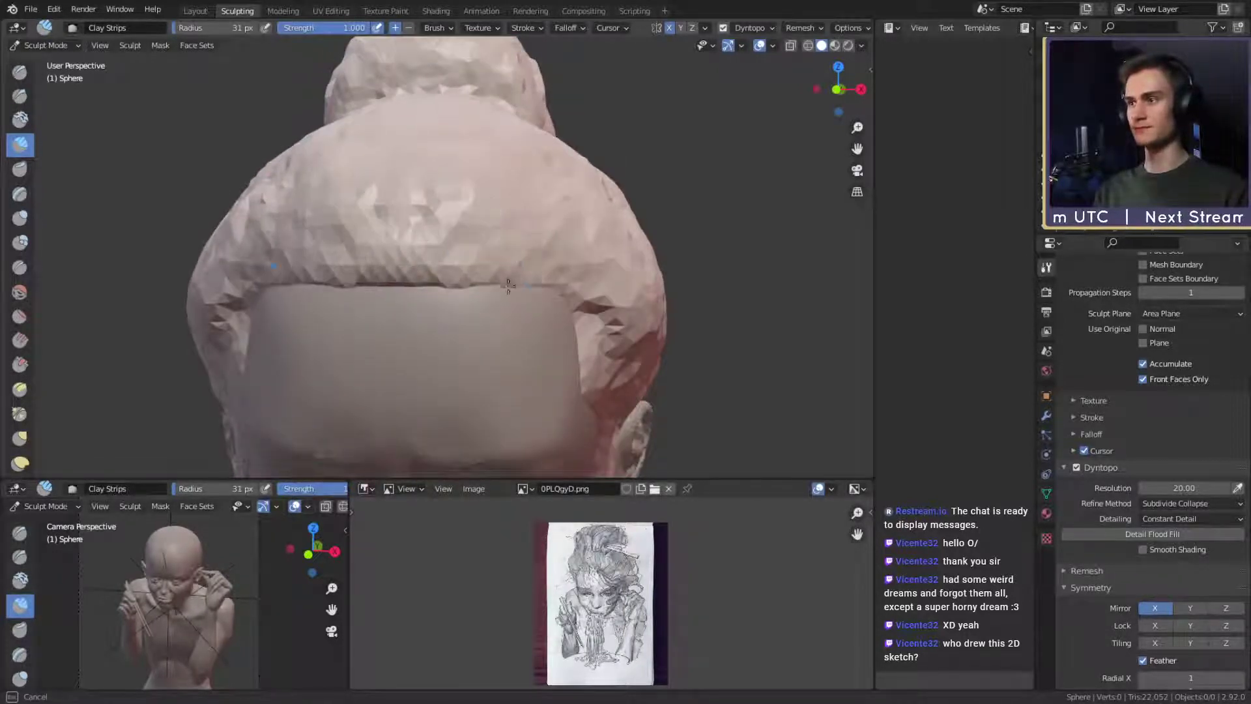
Pull the middle of the front hairline down over the forehead with a 143 px Grab brush.
key(g)
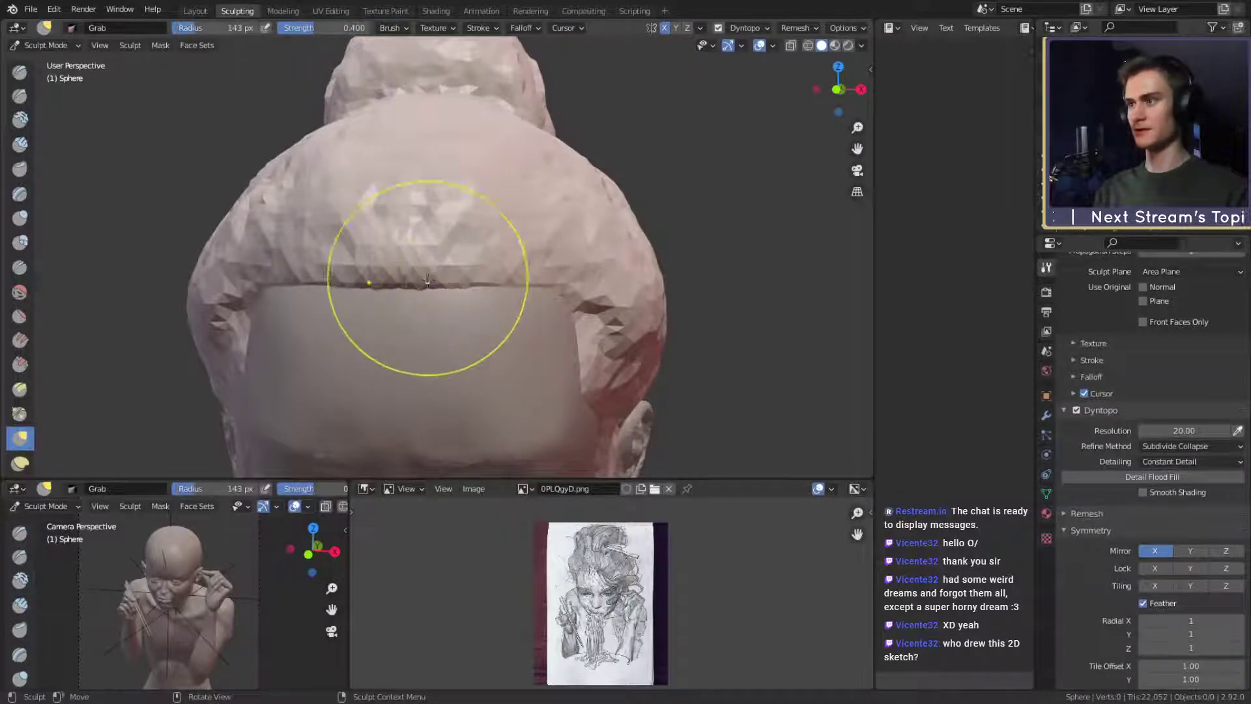
scroll(482, 312, down, 3)
mouse_move(486, 313)
middle_down()
mouse_move(608, 315)
mouse_move(472, 338)
mouse_move(374, 215)
middle_up()
Build up the hair above the forehead hairline with 39 px Clay Strips strokes.
key(c)
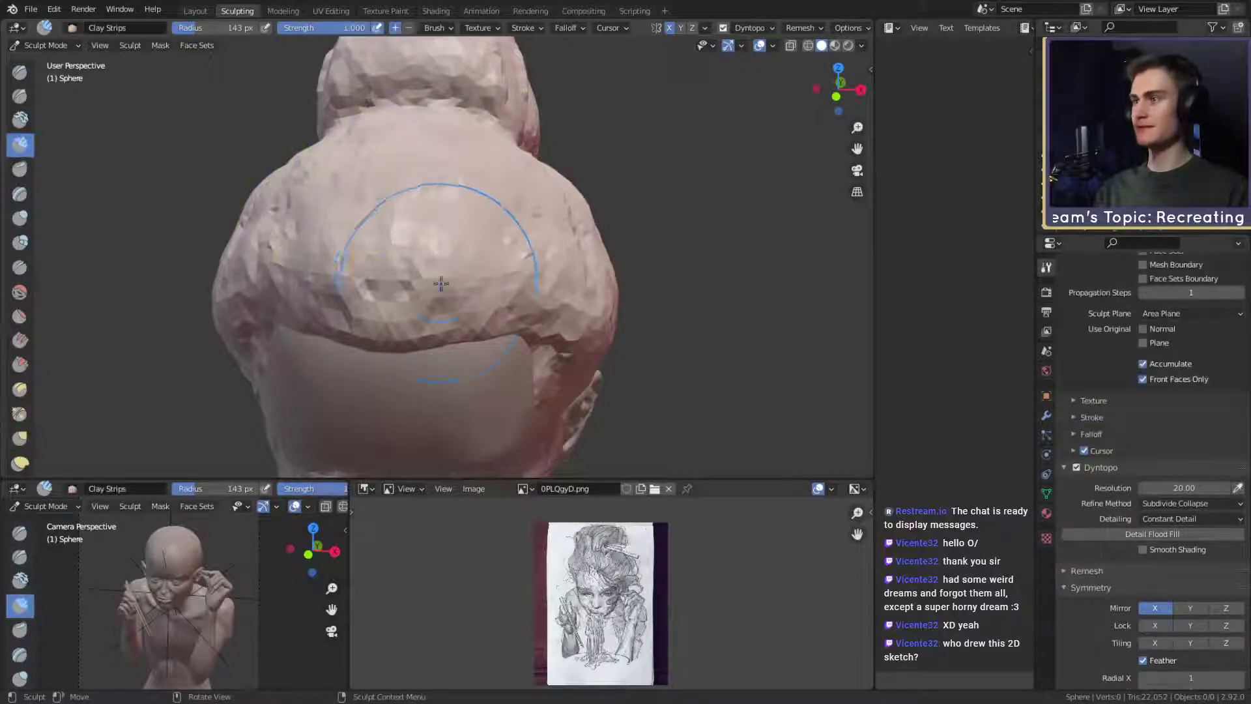
scroll(406, 318, up, 3)
key(f)
click(325, 316)
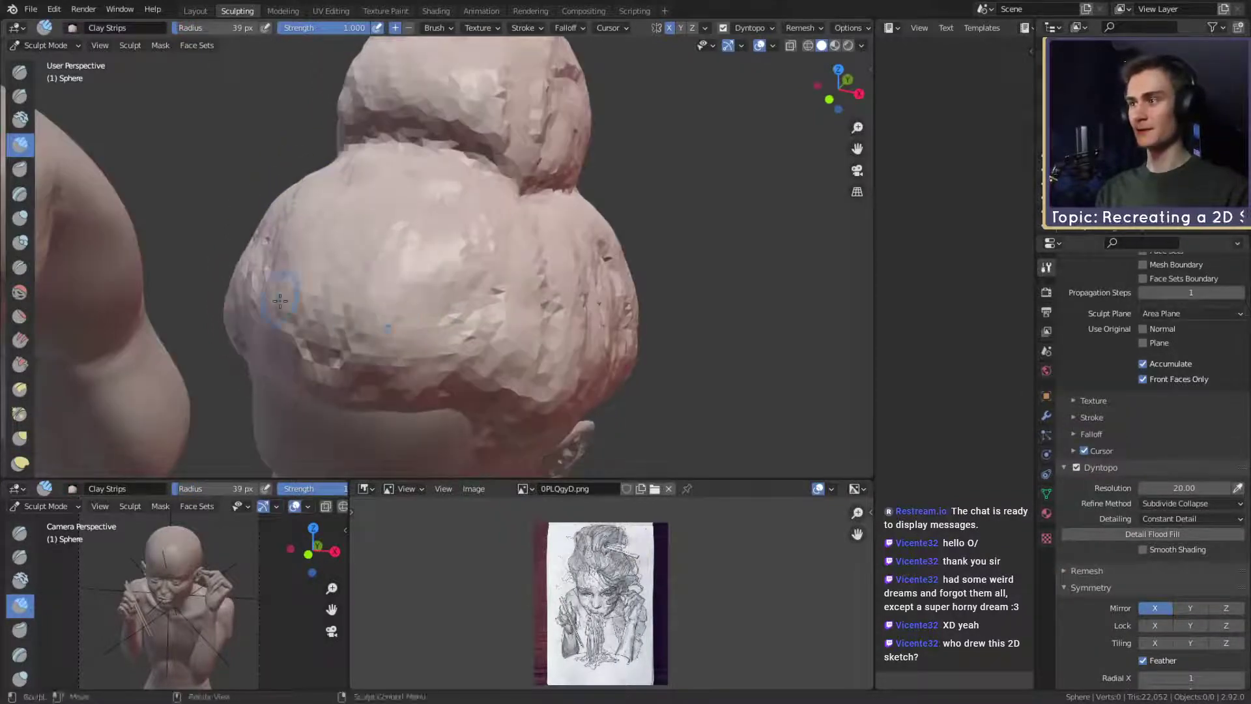
middle_drag(280, 300, 403, 276)
middle_drag(464, 236, 410, 293)
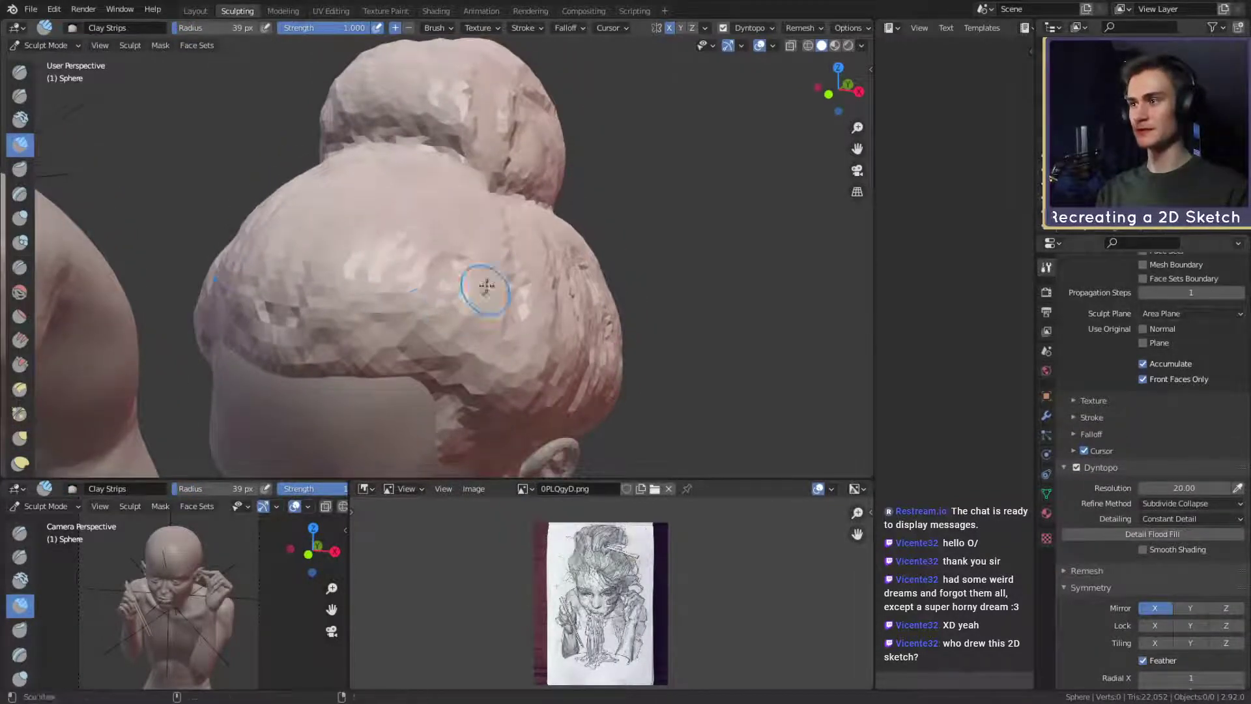
mouse_move(486, 287)
middle_down()
mouse_move(467, 271)
mouse_move(742, 276)
middle_up()
Examine the hair from the back and side, and compare it with a close view of the reference sketch's head.
scroll(465, 272, down, 3)
scroll(568, 298, up, 2)
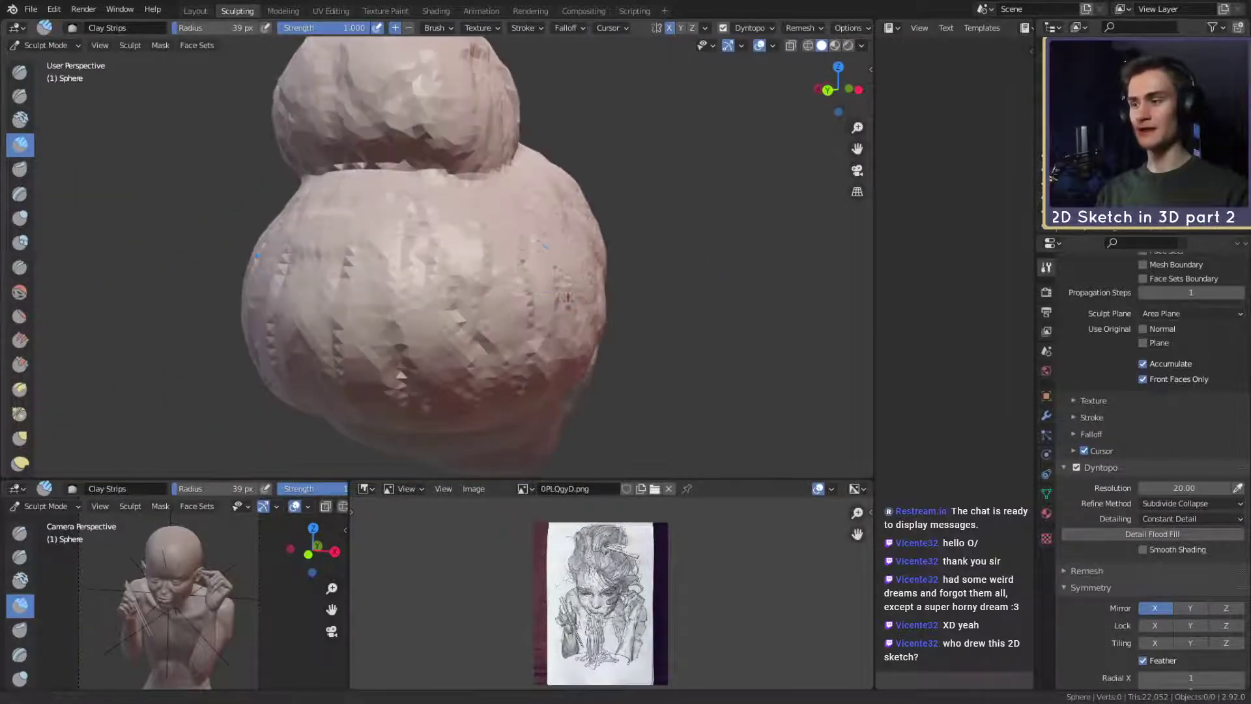
mouse_move(534, 261)
shift+middle_down()
mouse_move(550, 299)
mouse_move(365, 315)
shift+middle_up()
mouse_move(568, 309)
middle_down()
mouse_move(513, 287)
mouse_move(459, 308)
mouse_move(529, 288)
mouse_move(487, 261)
middle_up()
scroll(529, 288, down, 3)
scroll(514, 277, up, 3)
scroll(514, 277, up, 3)
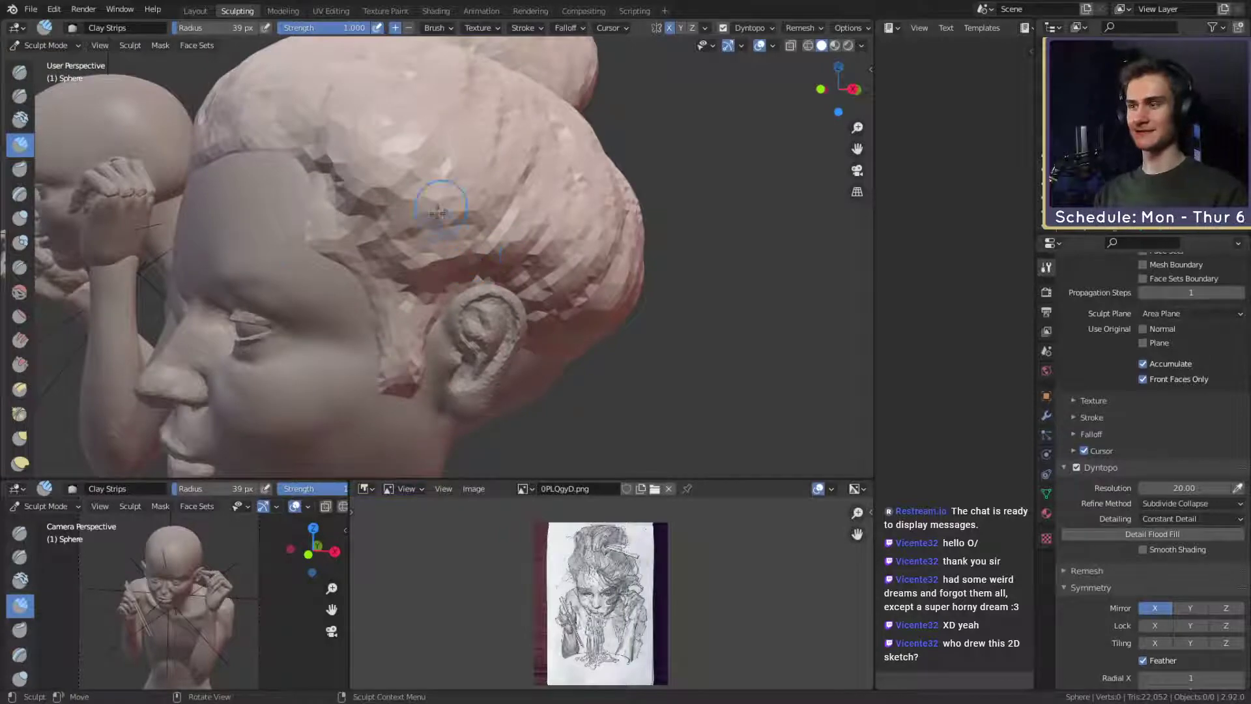
scroll(608, 606, up, 4)
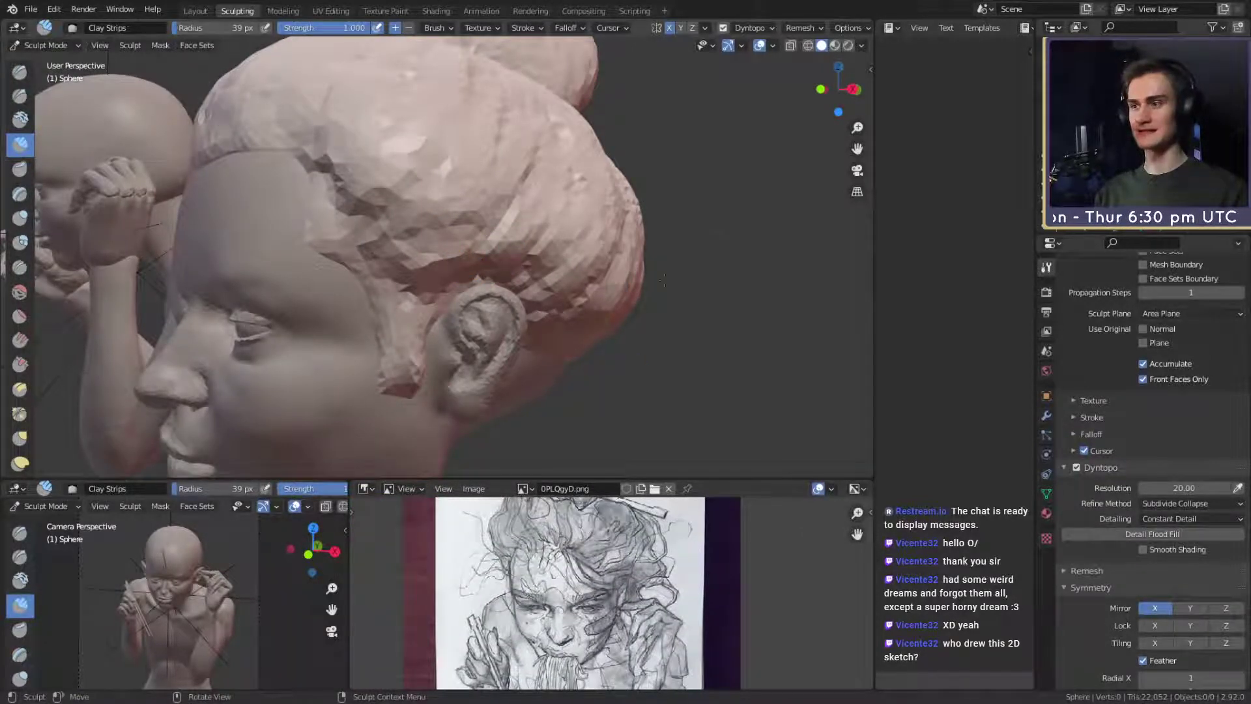
Sculpt swept-back strands from the temple over the ear toward the back of the head with 39 px Clay Strips.
middle_drag(664, 280, 519, 267)
middle_drag(514, 217, 462, 263)
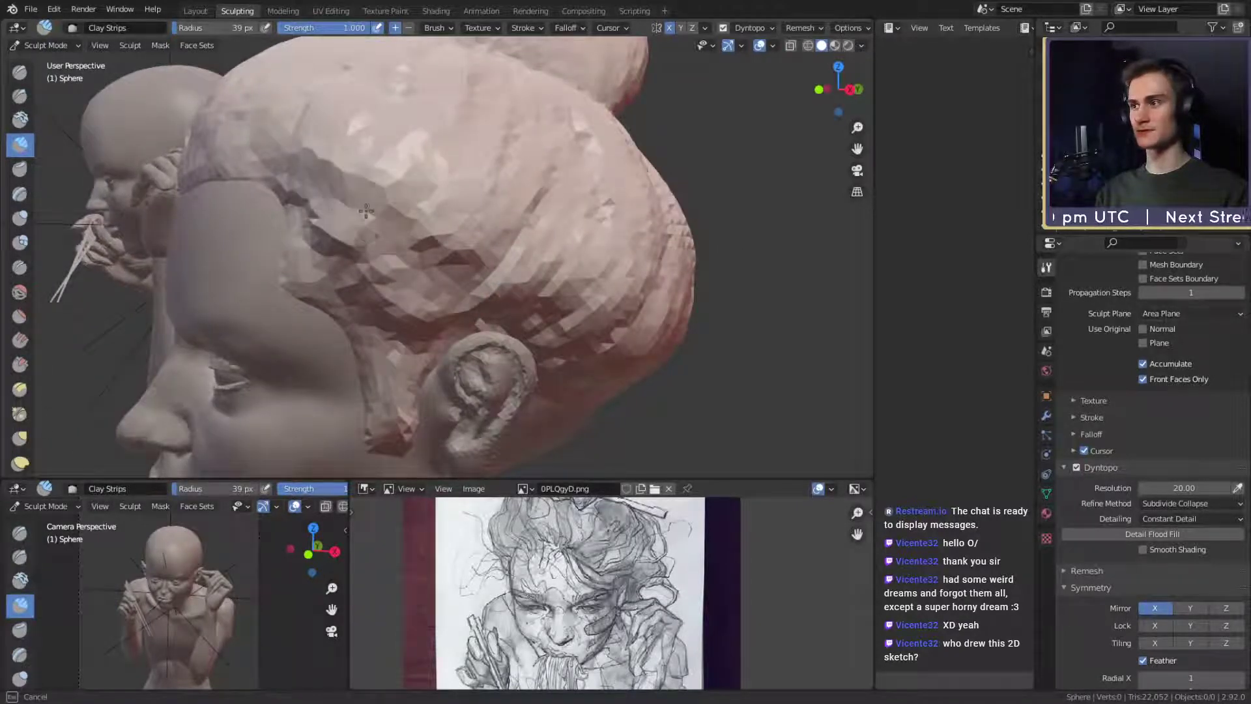
middle_drag(391, 261, 529, 262)
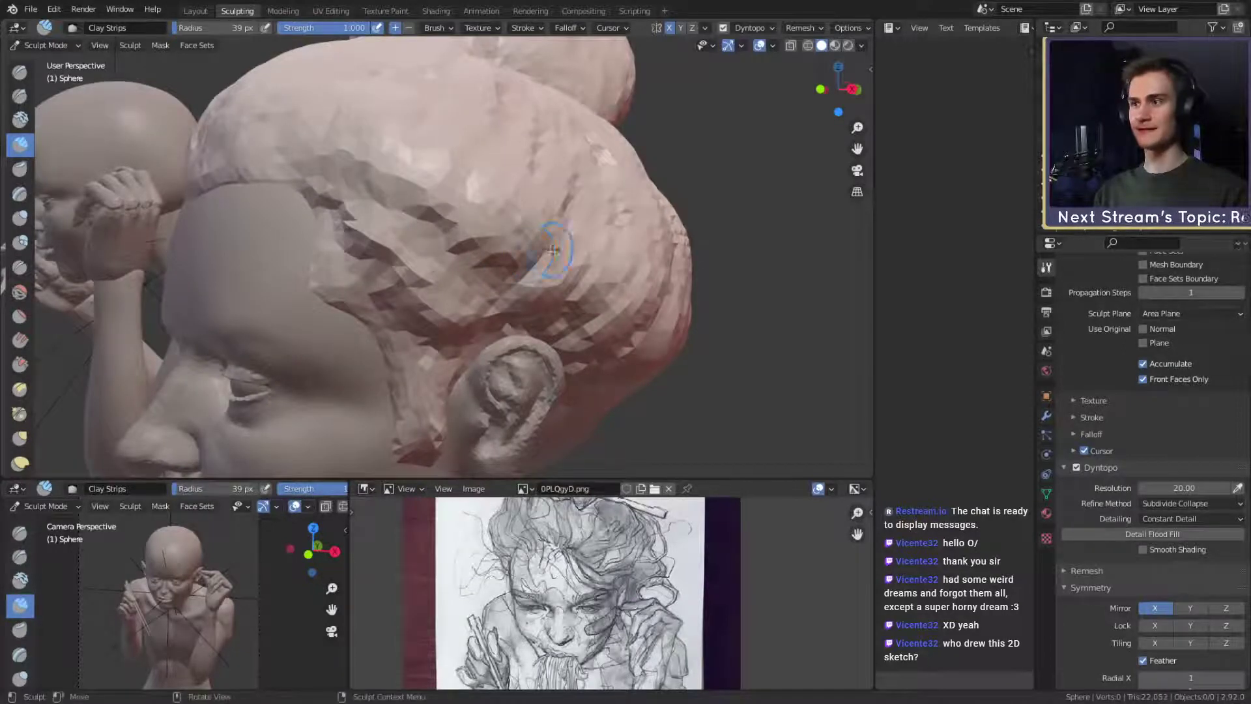
mouse_move(553, 250)
middle_down()
mouse_move(526, 188)
mouse_move(569, 246)
mouse_move(473, 300)
middle_up()
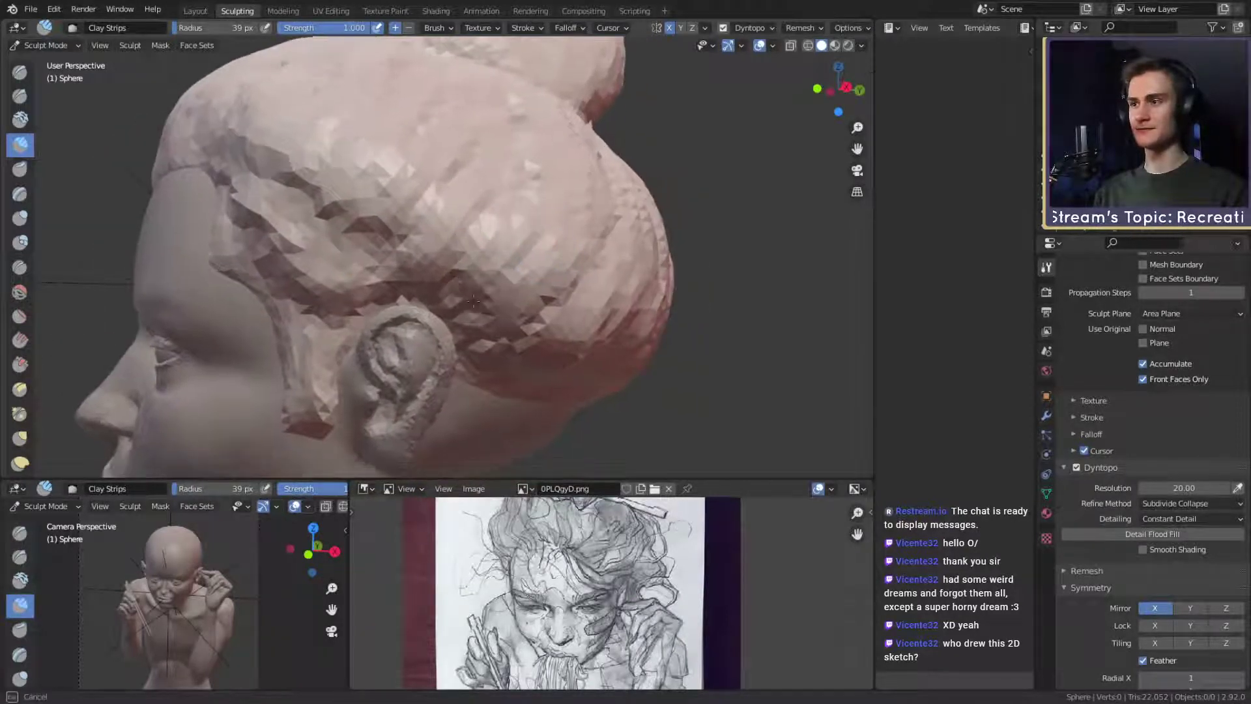
middle_drag(582, 346, 470, 187)
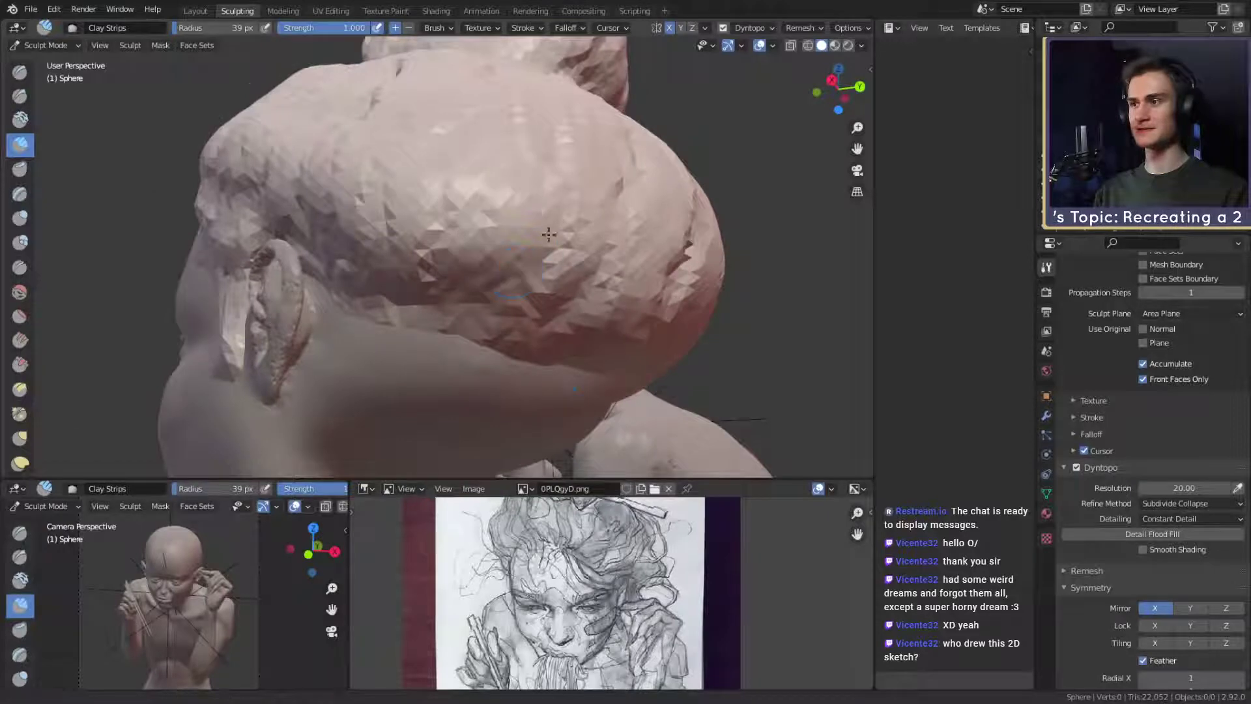
Fill out the hair behind the ear with 62 px Clay Strips strokes.
middle_drag(549, 235, 522, 255)
key(f)
click(537, 256)
drag(531, 228, 542, 280)
middle_drag(557, 228, 598, 299)
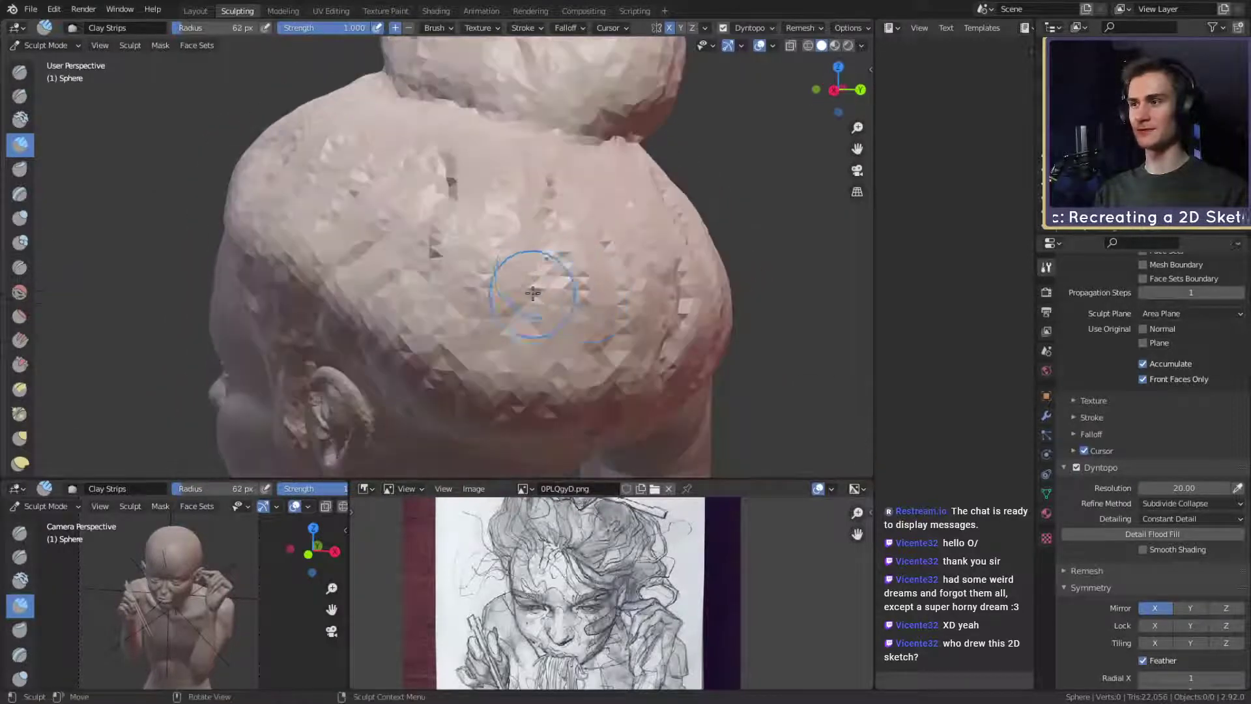
mouse_move(544, 338)
middle_down()
mouse_move(589, 340)
mouse_move(588, 290)
middle_up()
Sculpt a horizontal groove across the hair at the back of the head with 47 px Clay Strips.
mouse_move(602, 202)
ctrl+alt+mouse_down()
mouse_move(595, 253)
mouse_move(703, 251)
ctrl+alt+mouse_up()
mouse_move(626, 280)
ctrl+alt+mouse_down()
mouse_move(623, 251)
mouse_move(481, 317)
mouse_move(493, 292)
ctrl+alt+mouse_up()
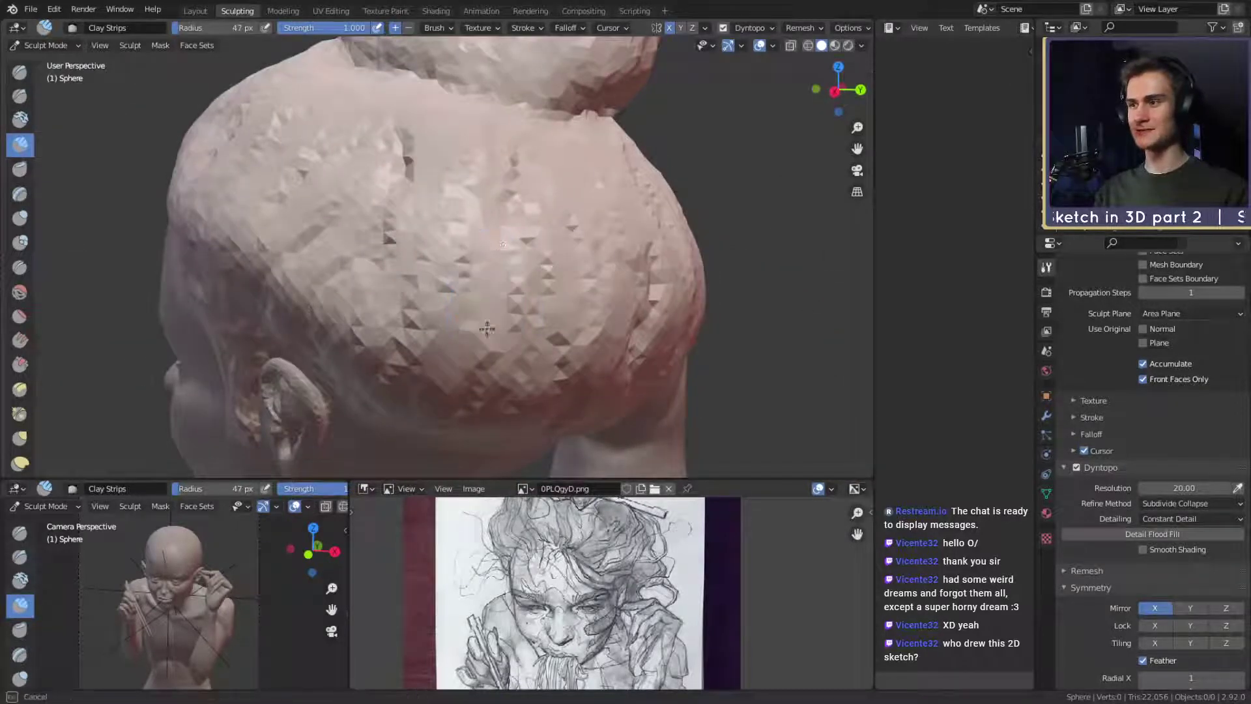
middle_drag(544, 300, 369, 246)
middle_drag(490, 291, 462, 290)
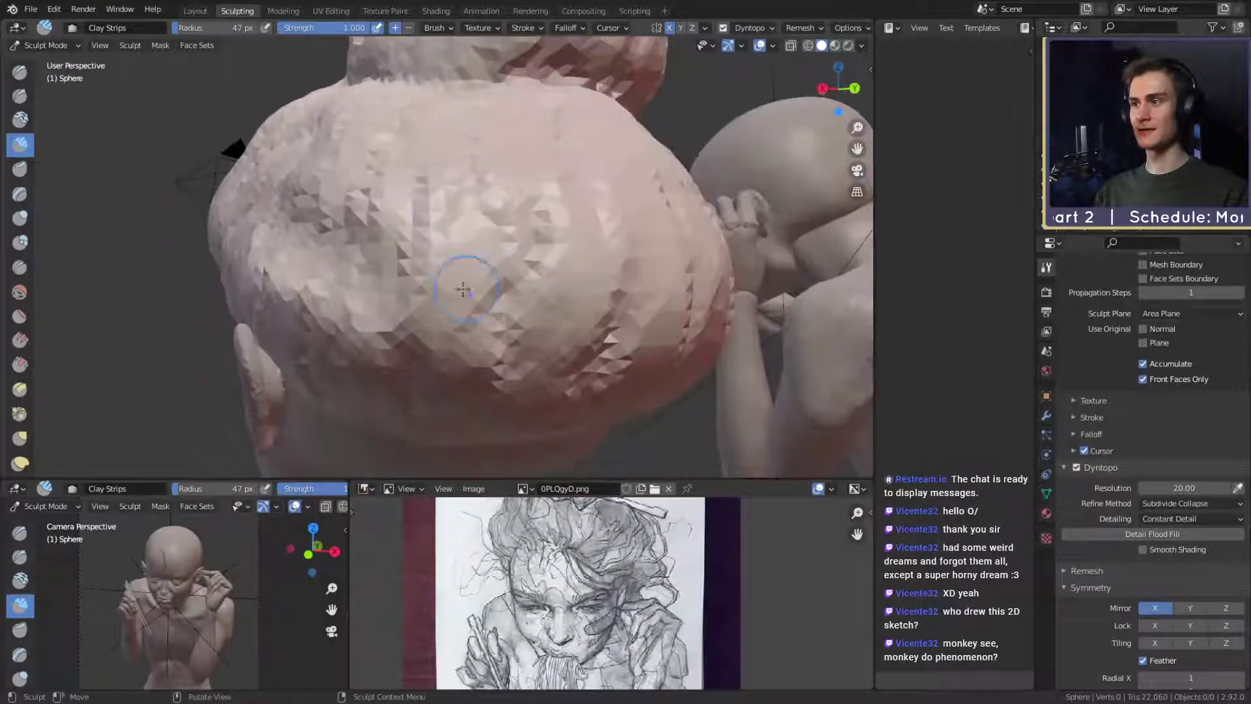
mouse_move(561, 273)
middle_down()
mouse_move(595, 271)
mouse_move(488, 298)
middle_up()
mouse_move(481, 290)
mouse_down()
mouse_move(627, 272)
mouse_move(536, 203)
mouse_move(515, 211)
mouse_up()
mouse_move(508, 211)
middle_down()
mouse_move(627, 220)
mouse_move(546, 223)
middle_up()
mouse_move(491, 287)
mouse_down()
mouse_move(694, 295)
mouse_move(592, 251)
mouse_up()
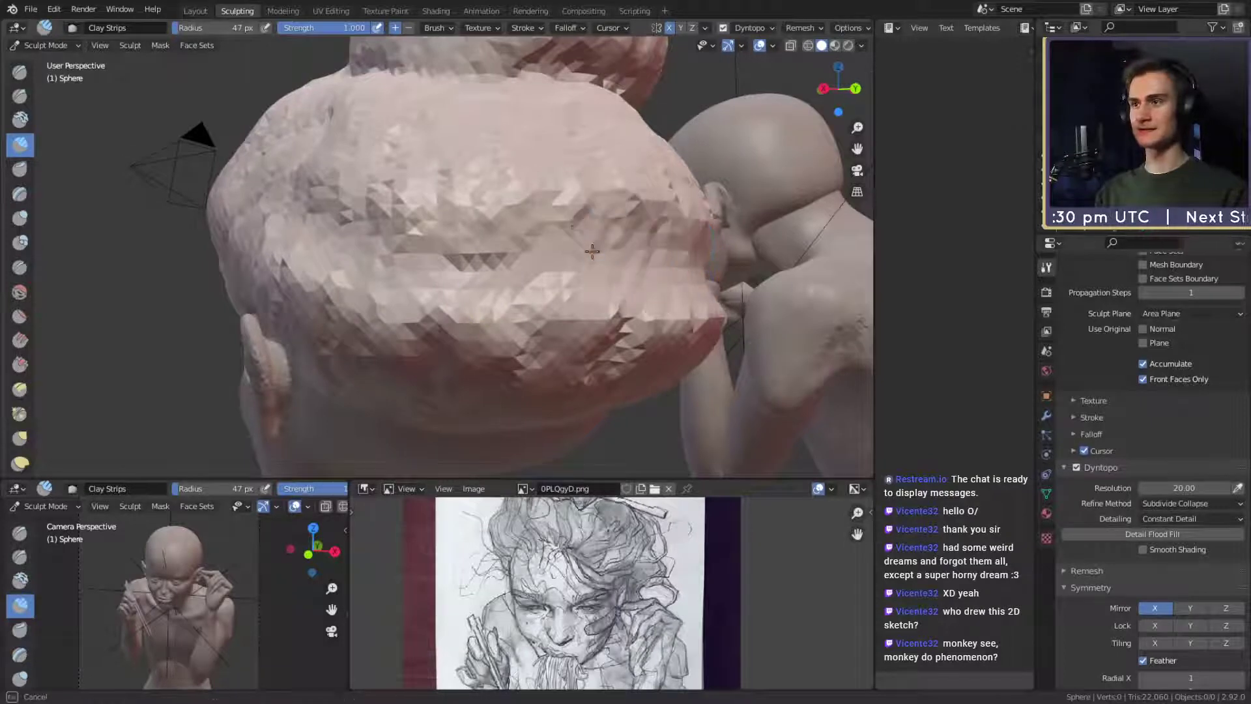
Define the layered hair rolls above and below the groove at the back with 45 px Clay Strips.
middle_drag(423, 229, 472, 259)
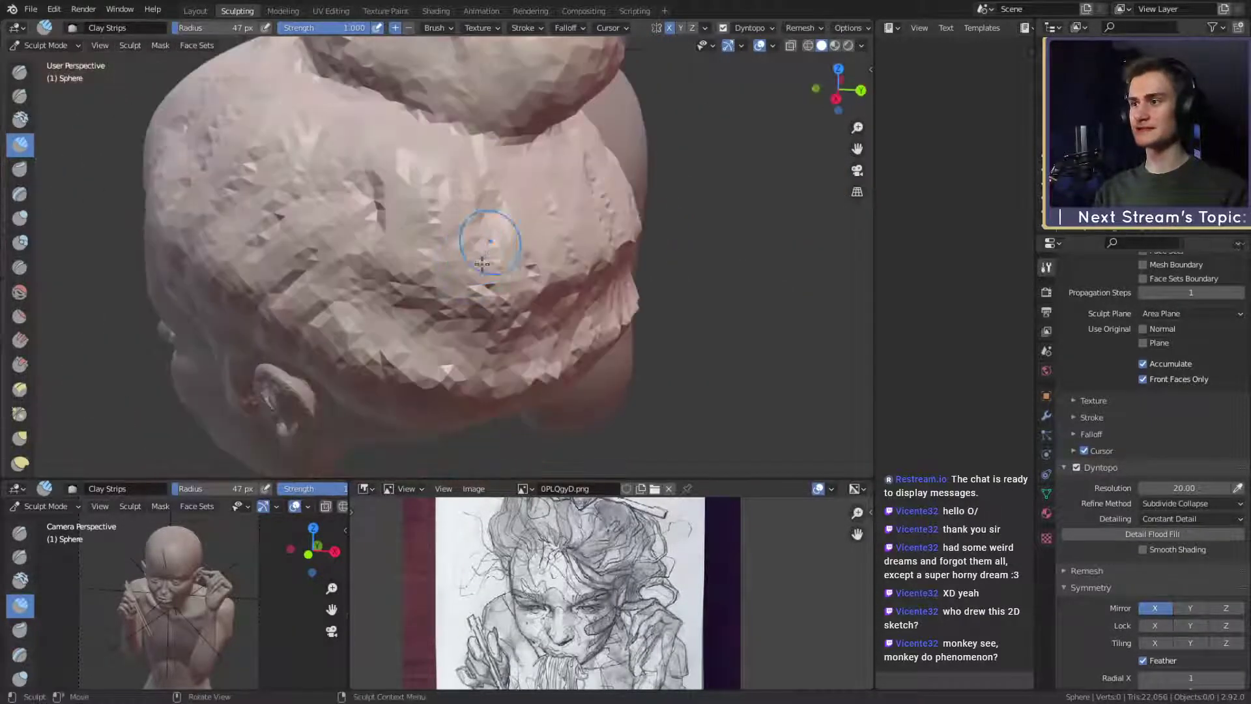
key(f)
click(384, 251)
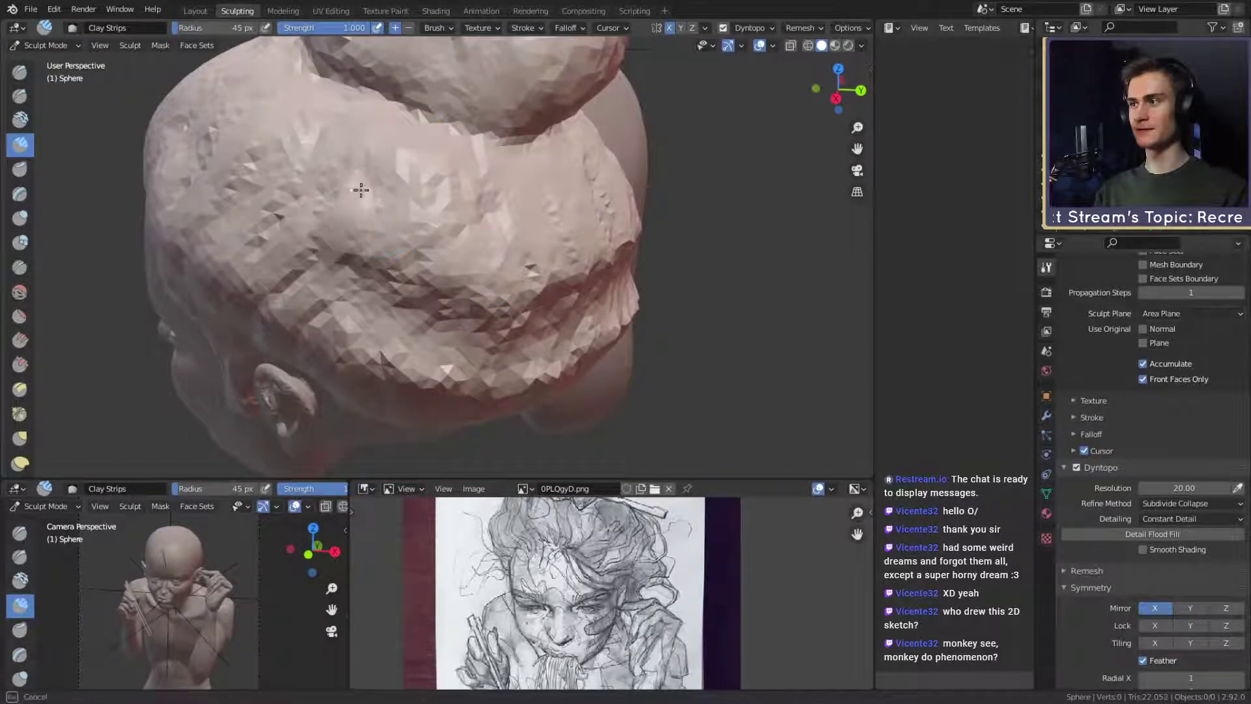
middle_drag(385, 229, 383, 264)
mouse_move(383, 266)
mouse_down()
mouse_move(333, 258)
mouse_move(447, 254)
mouse_up()
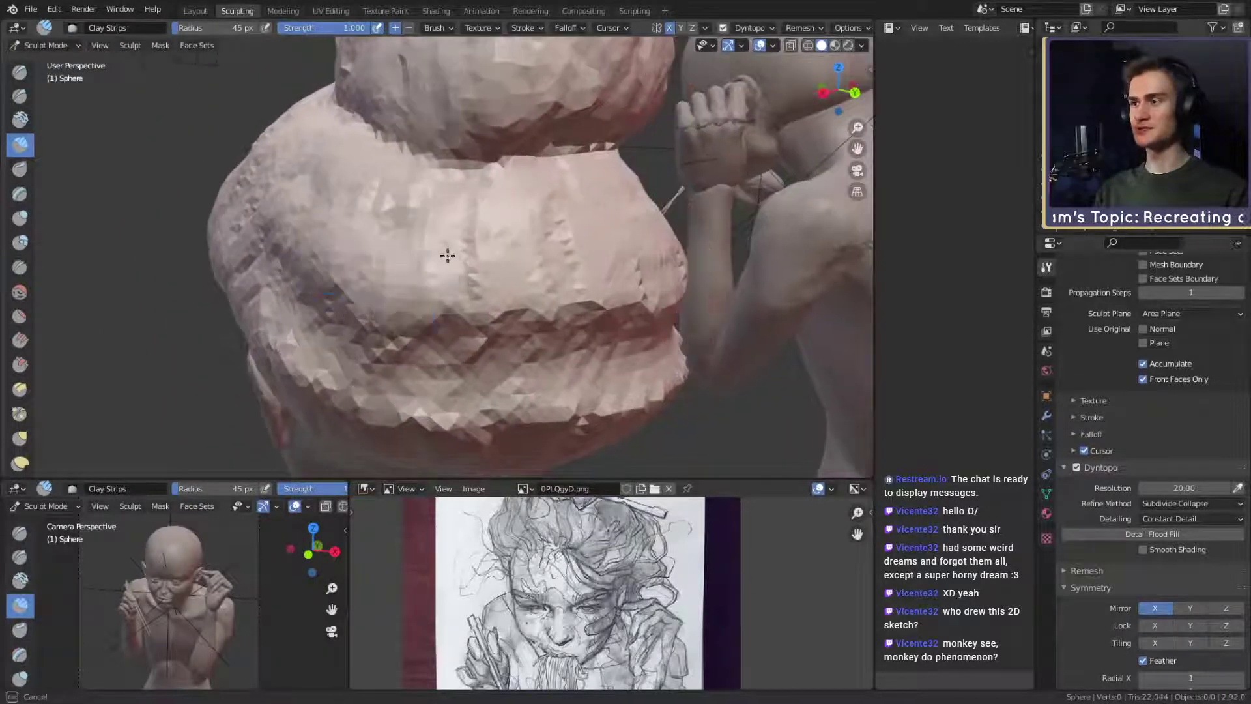
middle_drag(482, 261, 451, 266)
drag(451, 266, 471, 302)
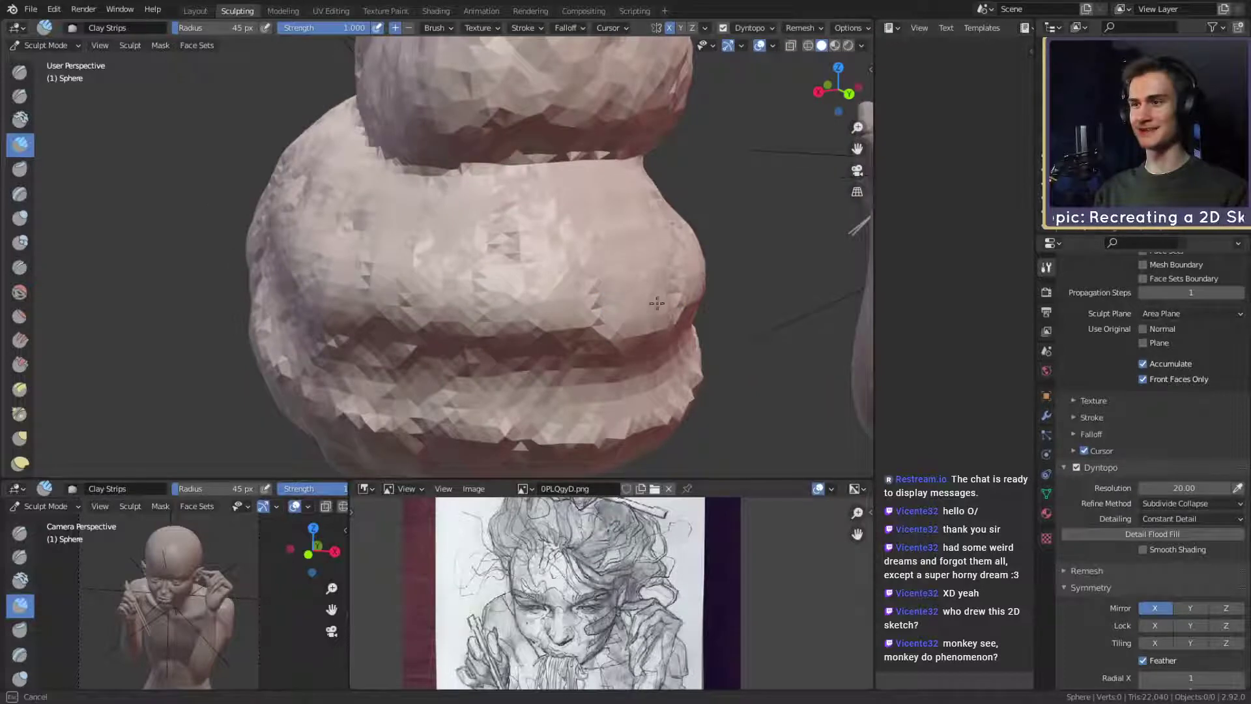
mouse_move(617, 350)
mouse_down()
mouse_move(658, 357)
mouse_move(683, 341)
mouse_up()
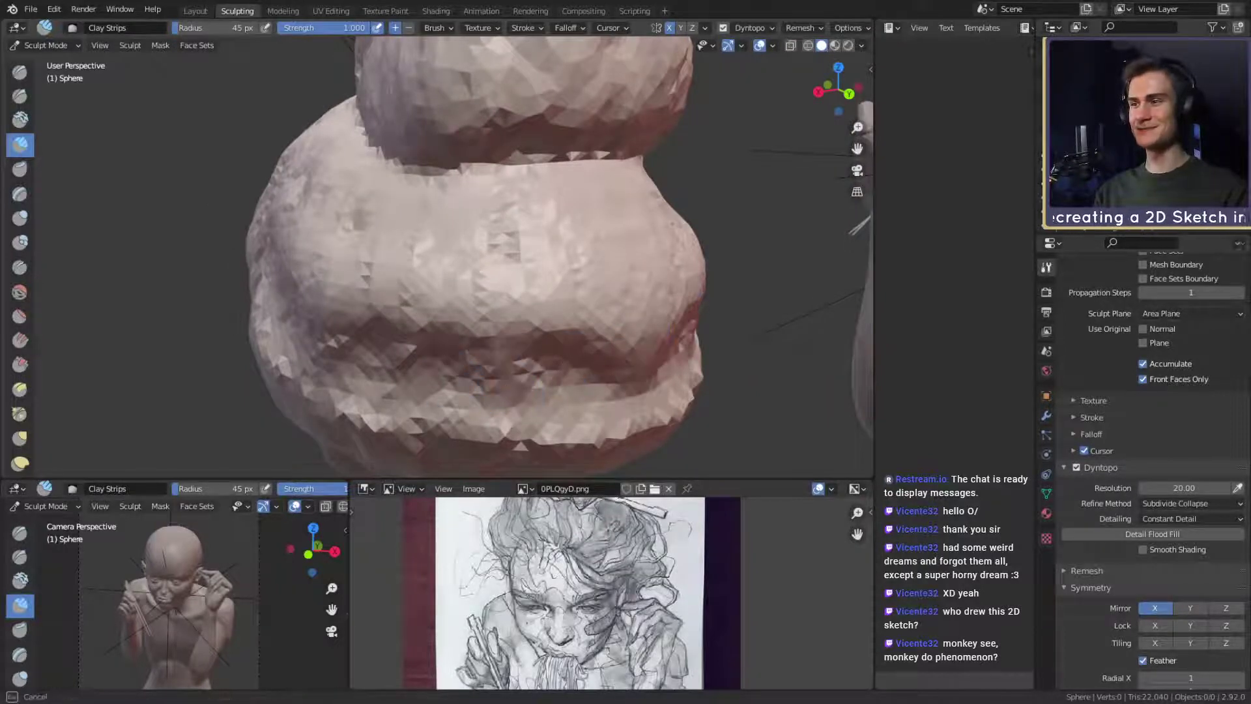
mouse_move(399, 334)
alt+mouse_down()
mouse_move(534, 313)
mouse_move(653, 245)
mouse_move(606, 287)
mouse_move(516, 328)
mouse_move(414, 140)
mouse_move(531, 209)
mouse_move(573, 262)
mouse_move(475, 347)
mouse_move(502, 271)
mouse_move(528, 305)
alt+mouse_up()
Reshape the volume of the front hair with the Grab brush, resized to 167 px.
scroll(596, 583, down, 2)
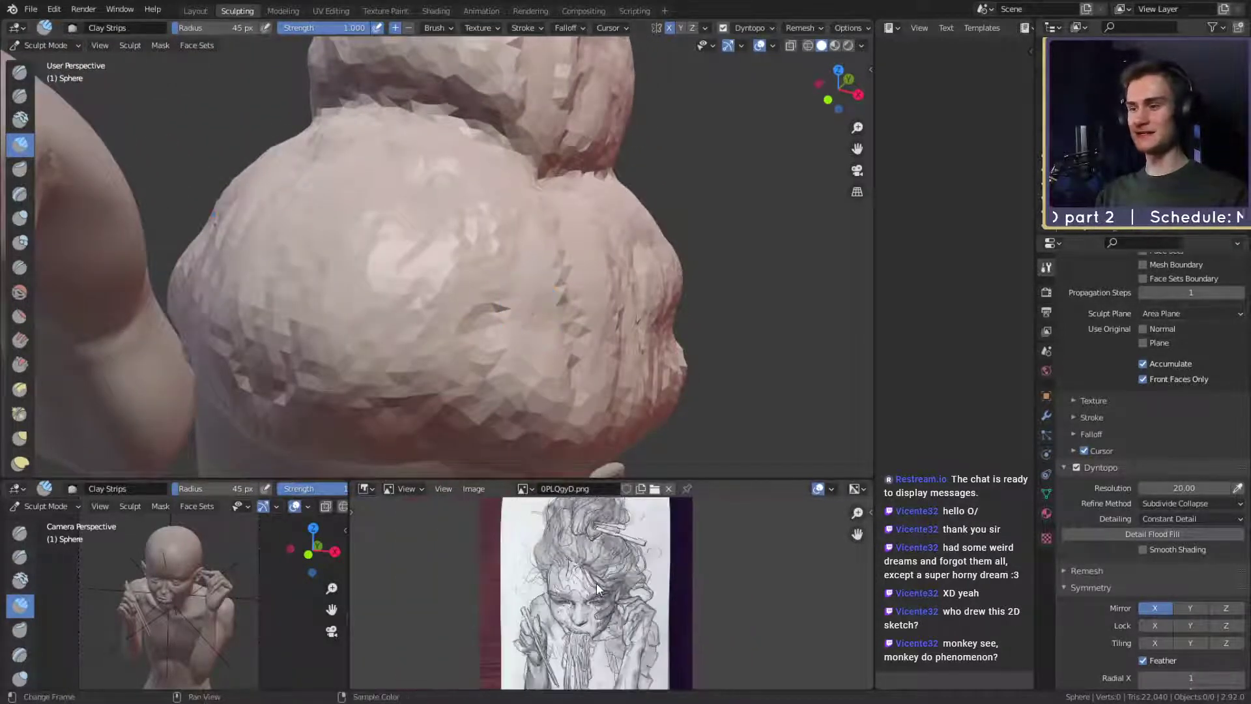
mouse_move(514, 312)
alt+mouse_down()
mouse_move(557, 297)
mouse_move(513, 293)
mouse_move(531, 246)
mouse_move(508, 276)
mouse_move(469, 260)
mouse_move(438, 293)
mouse_move(391, 246)
mouse_move(587, 271)
alt+mouse_up()
key(g)
key(f)
click(395, 244)
key(f)
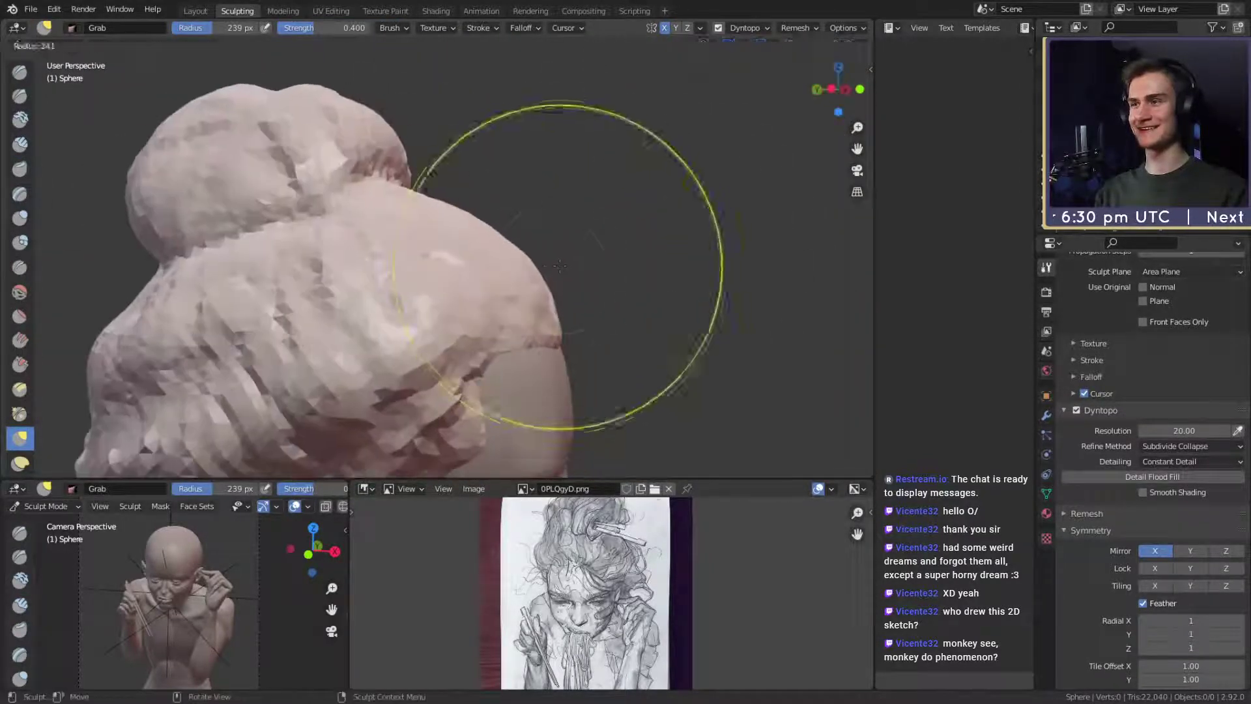
click(534, 269)
middle_drag(494, 270, 420, 253)
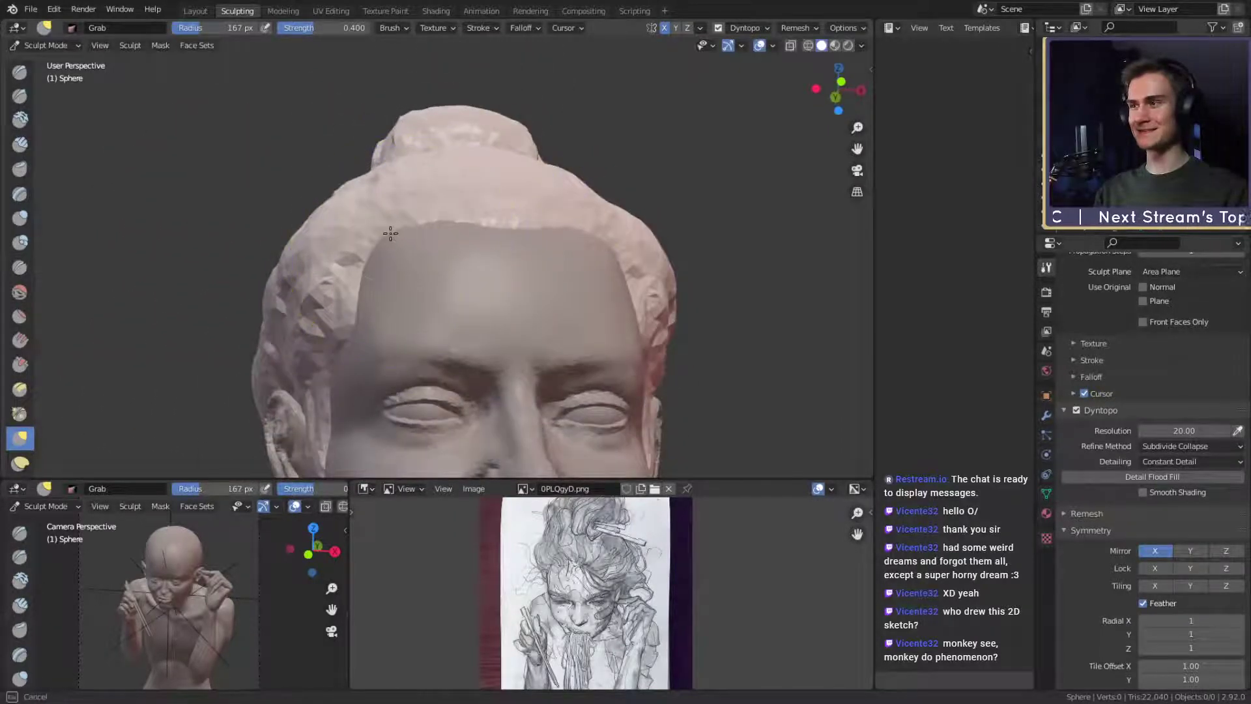
mouse_move(456, 202)
middle_down()
mouse_move(566, 267)
mouse_move(463, 287)
mouse_move(539, 313)
mouse_move(457, 297)
middle_up()
Thicken the front hairline toward the temples with 47 px Clay Strips strokes.
key(c)
key(f)
click(478, 325)
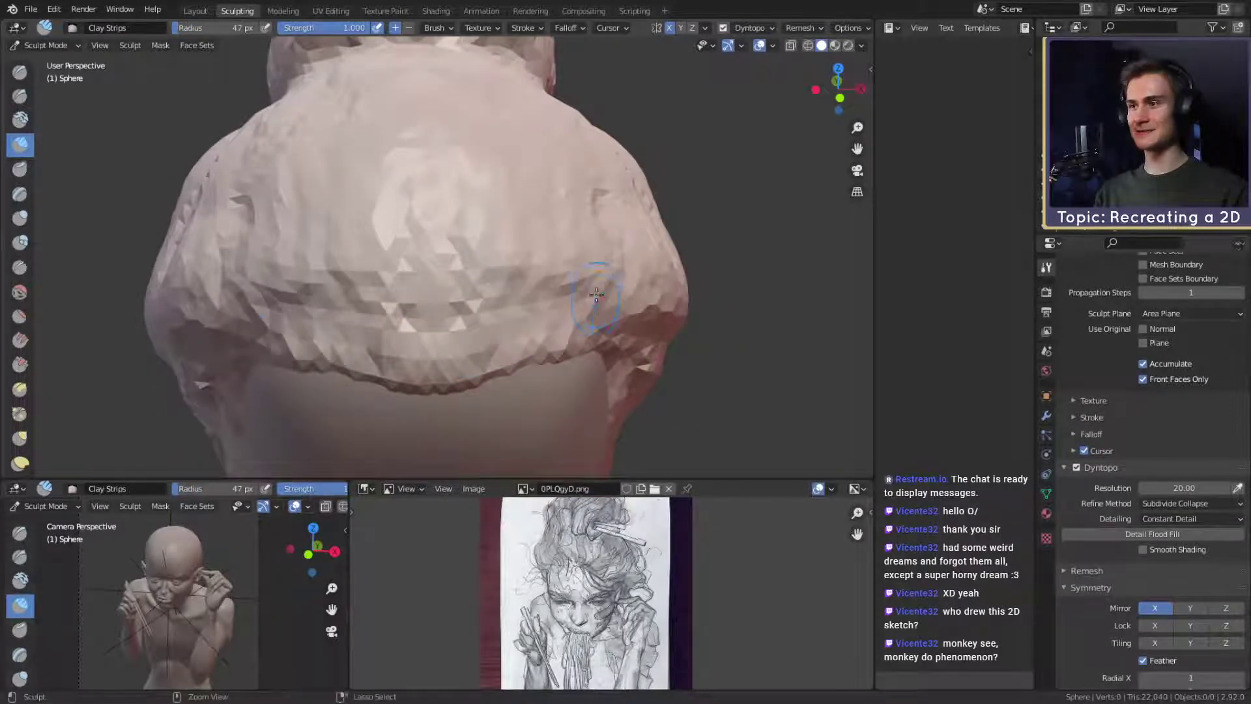
middle_drag(640, 306, 576, 310)
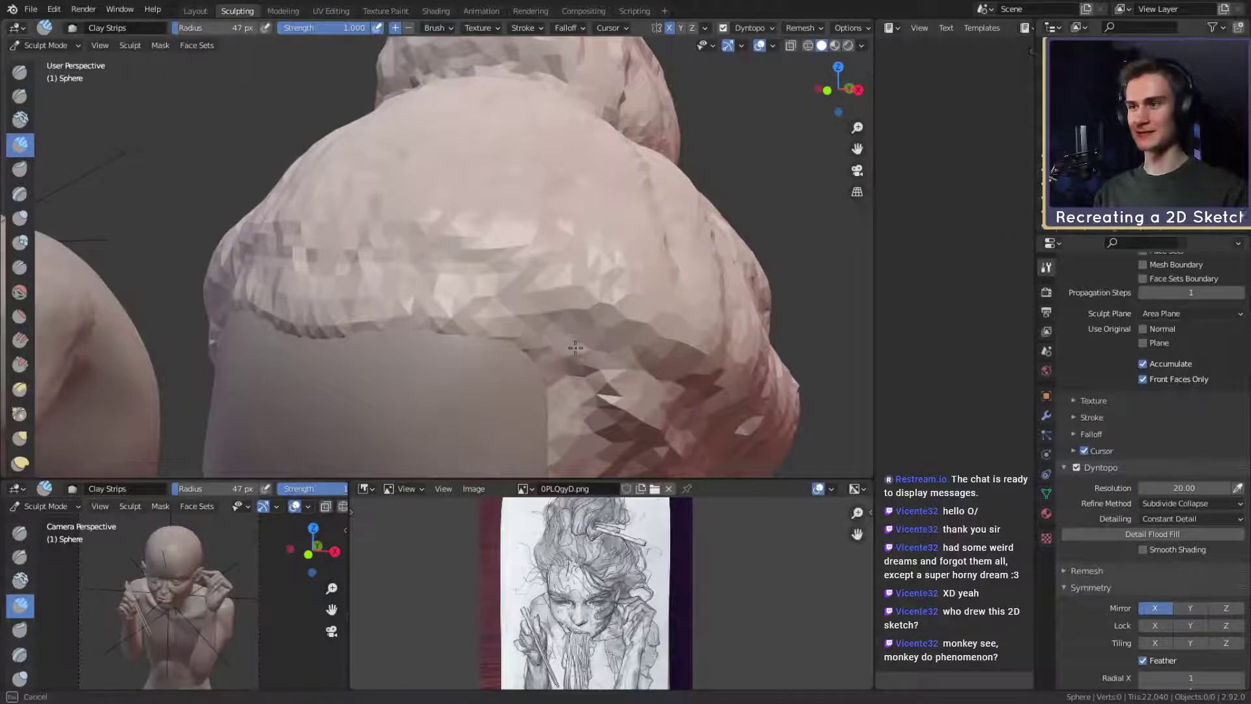
mouse_move(457, 271)
middle_down()
mouse_move(525, 257)
mouse_move(434, 311)
middle_up()
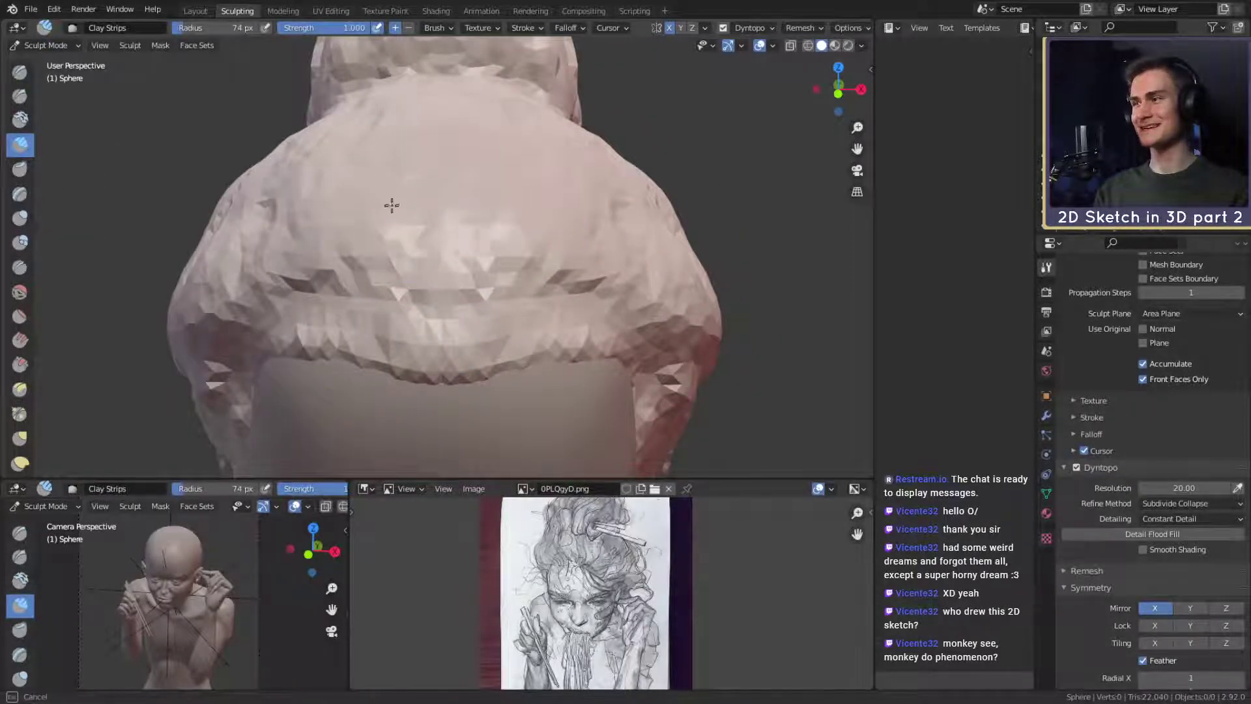
Round out the large hair roll above the forehead with 69 px Clay Strips strokes.
mouse_move(264, 241)
middle_down()
mouse_move(396, 256)
mouse_move(381, 285)
middle_up()
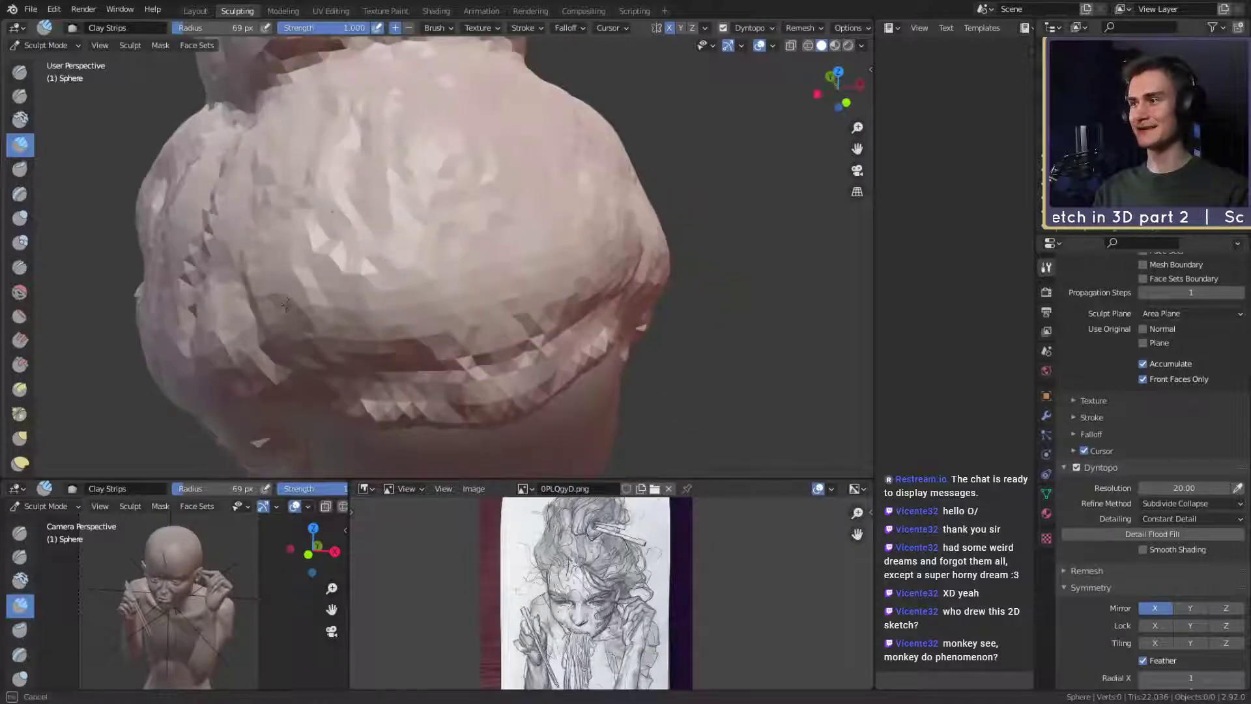
shift+middle_drag(449, 220, 489, 271)
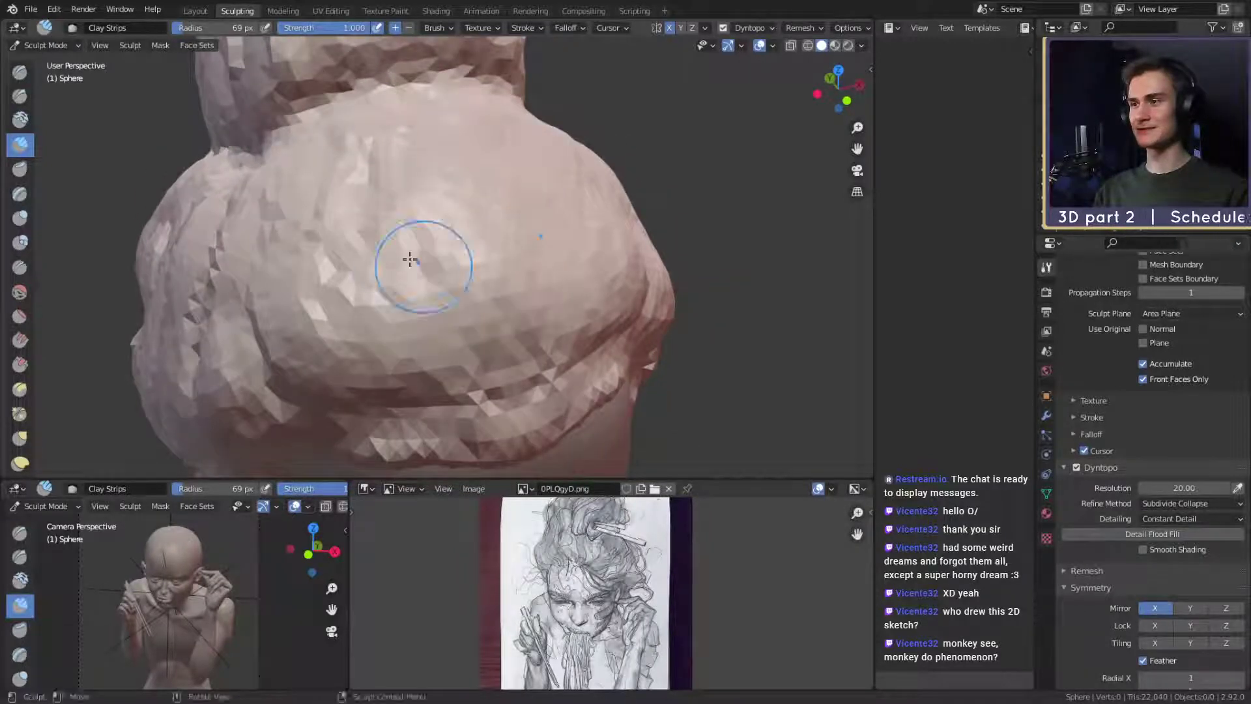
drag(578, 251, 586, 254)
mouse_move(553, 250)
middle_down()
mouse_move(644, 251)
mouse_move(547, 235)
mouse_move(480, 260)
mouse_move(498, 315)
middle_up()
scroll(619, 255, down, 4)
scroll(541, 234, up, 3)
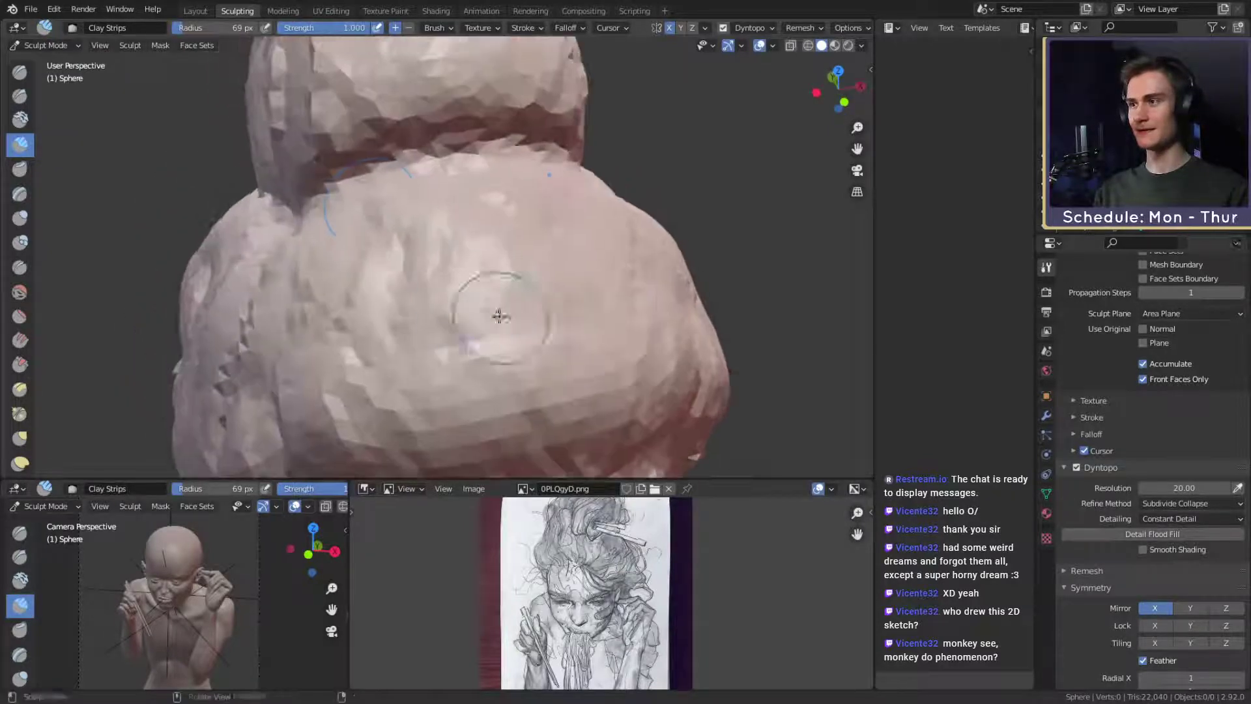
mouse_move(349, 156)
middle_down()
mouse_move(530, 271)
mouse_move(466, 246)
mouse_move(545, 195)
middle_up()
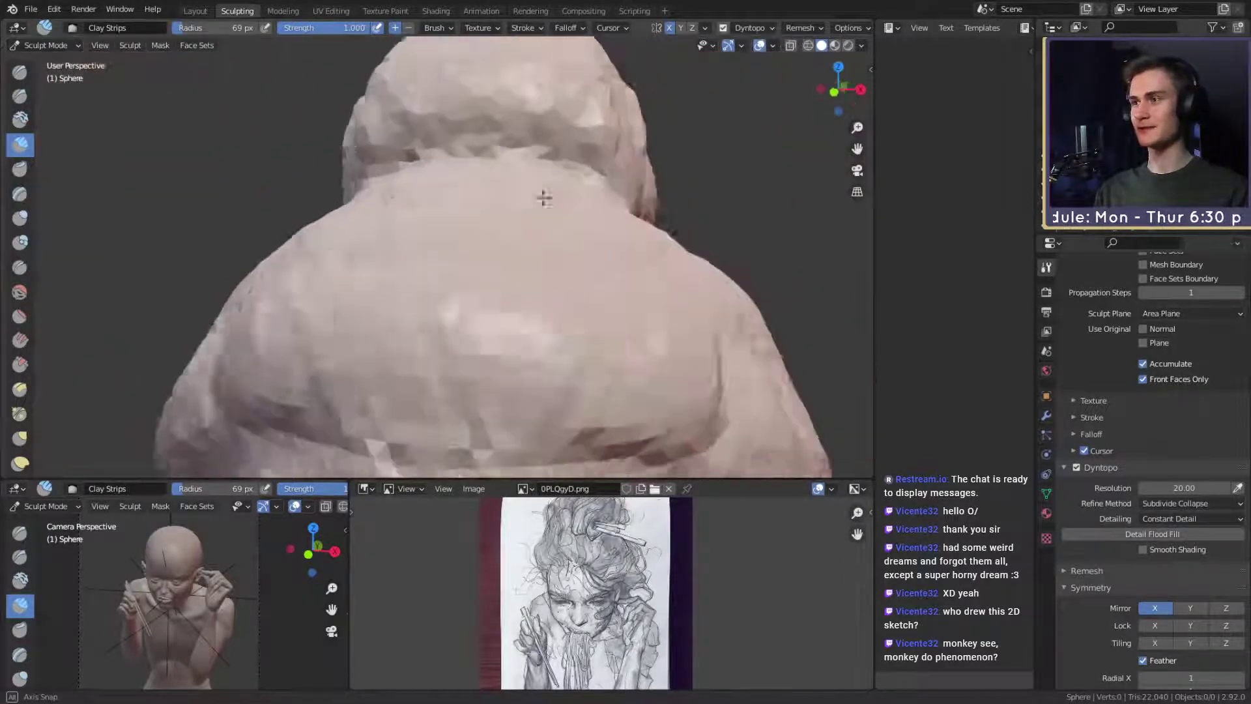
Sculpt the side of the front hair roll above the temple with 50 px Clay Strips.
scroll(555, 304, down, 3)
middle_drag(554, 305, 626, 309)
scroll(443, 310, up, 2)
key(f)
click(432, 311)
drag(424, 329, 427, 352)
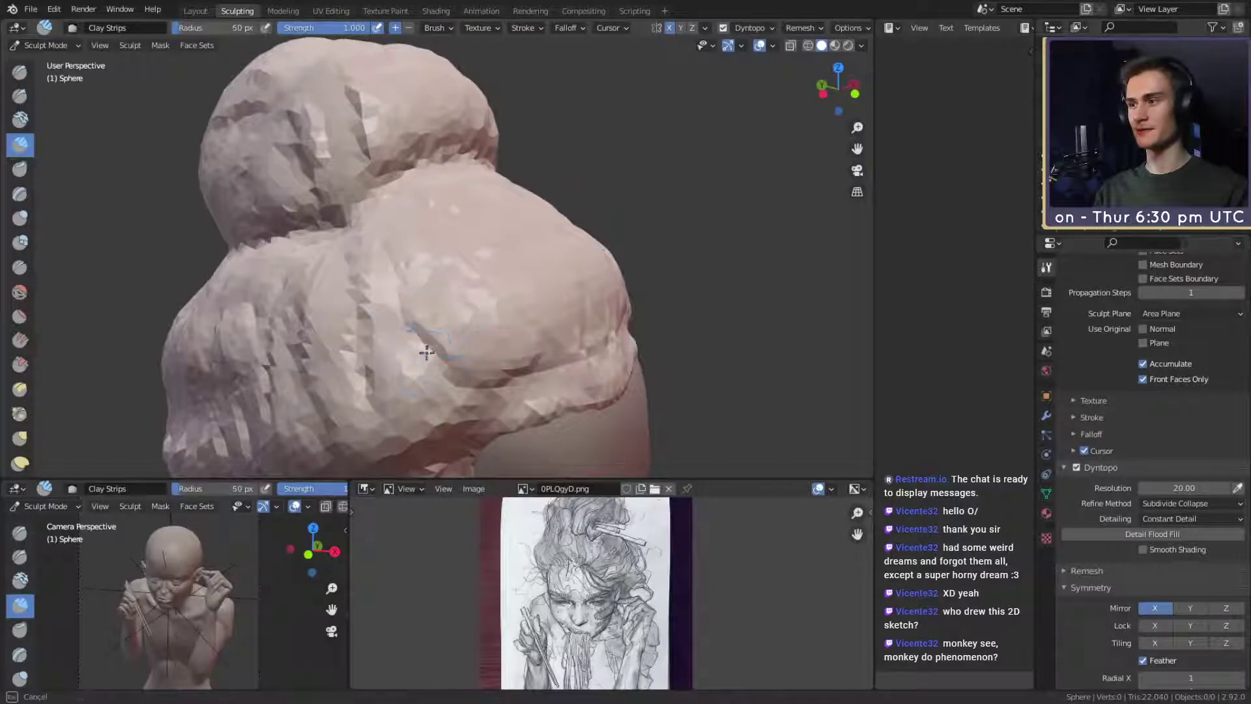
middle_drag(416, 334, 415, 317)
middle_drag(467, 271, 481, 281)
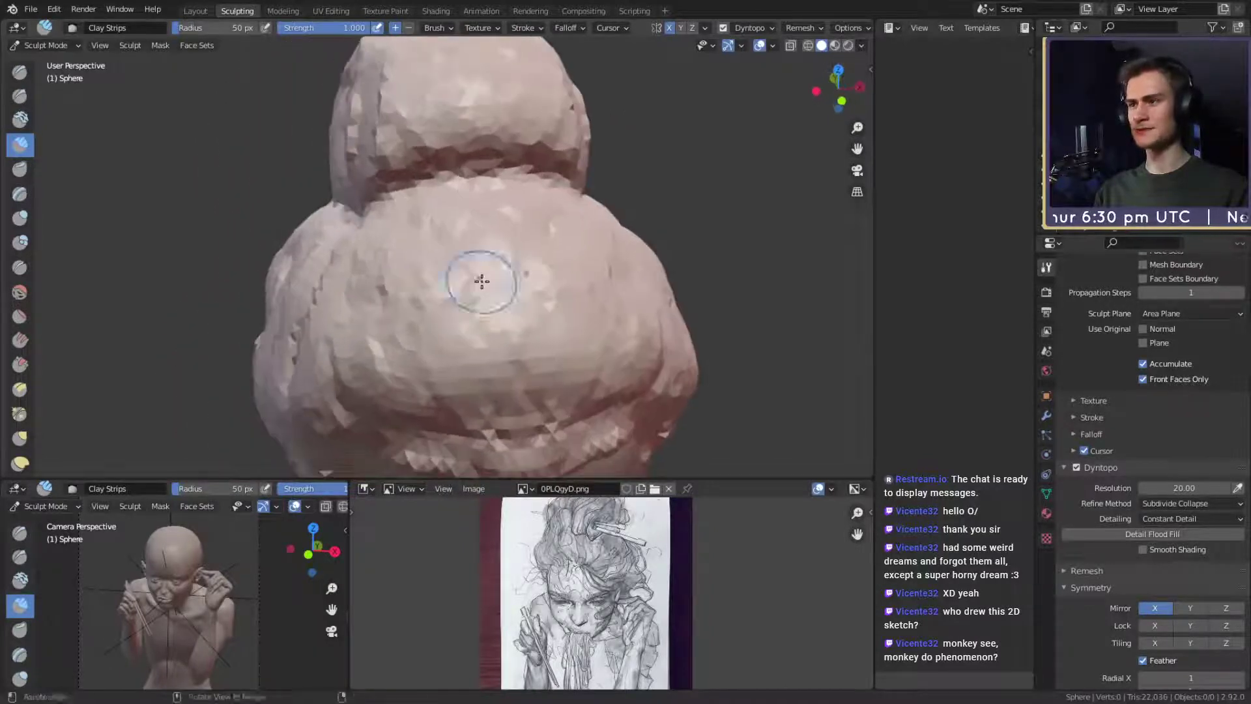
Extend the 50 px Clay Strips strokes over the top of the front hair toward the bun.
scroll(343, 355, down, 4)
middle_drag(344, 355, 461, 330)
scroll(495, 280, up, 3)
middle_drag(516, 255, 480, 305)
scroll(497, 269, up, 1)
scroll(497, 269, down, 3)
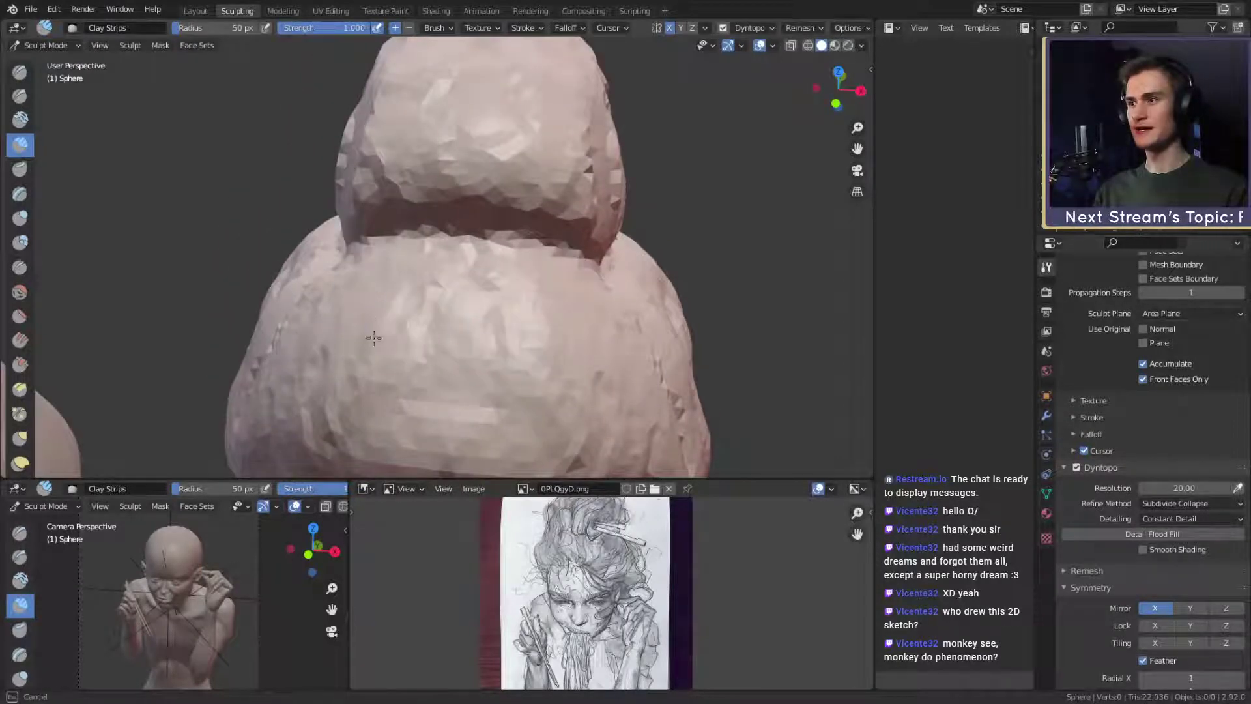
Refine the hair strands running into the base of the bun with 35 px Clay Strips.
mouse_move(428, 321)
middle_down()
mouse_move(536, 241)
mouse_move(433, 274)
middle_up()
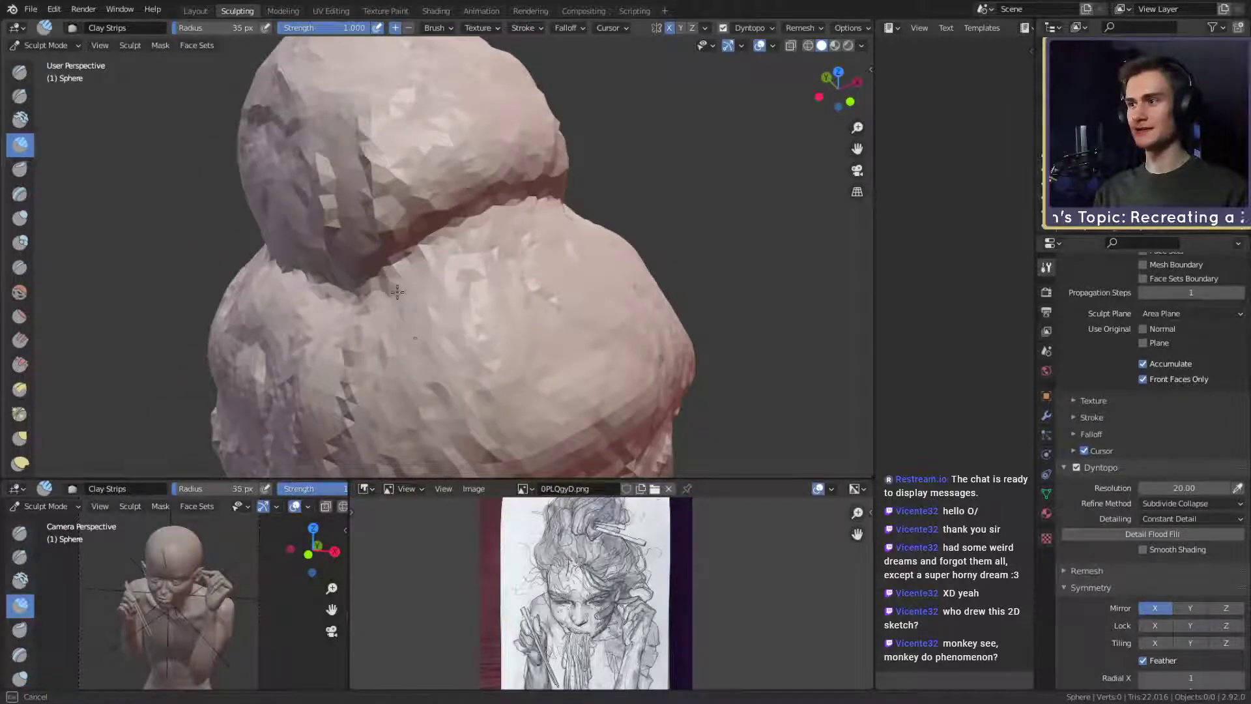
mouse_move(481, 321)
middle_down()
mouse_move(575, 218)
mouse_move(489, 251)
mouse_move(567, 235)
middle_up()
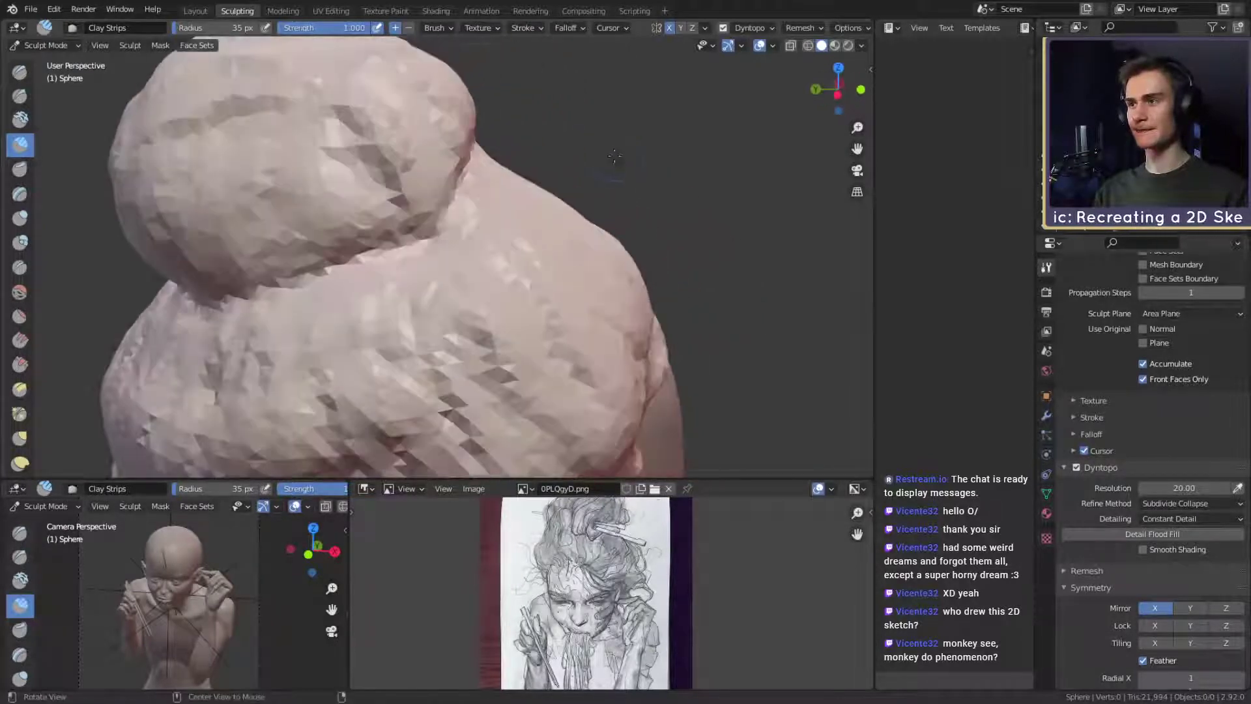
scroll(566, 235, down, 4)
mouse_move(345, 257)
middle_down()
mouse_move(480, 280)
mouse_move(606, 261)
middle_up()
scroll(480, 280, up, 3)
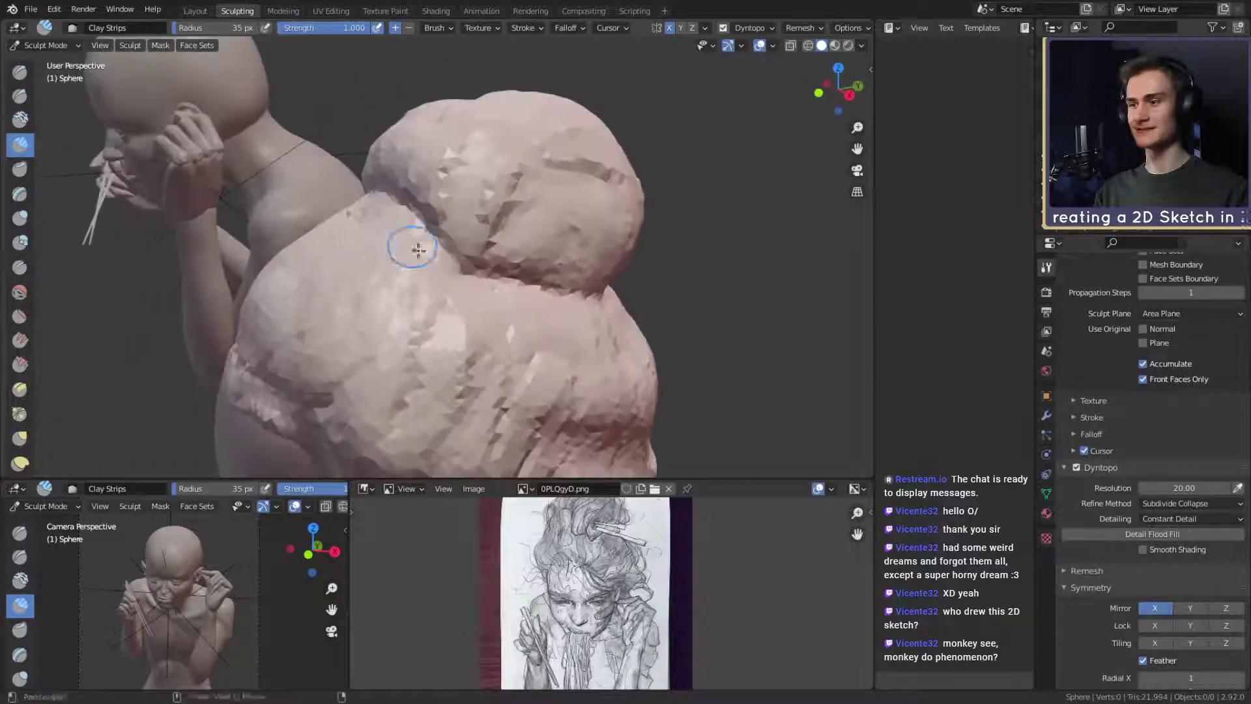
Set up the Grab brush with a 139 px radius and save the file.
mouse_move(413, 248)
middle_down()
mouse_move(460, 228)
mouse_move(464, 282)
mouse_move(483, 291)
mouse_move(488, 269)
mouse_move(455, 291)
mouse_move(495, 257)
mouse_move(595, 274)
mouse_move(525, 275)
middle_up()
key(g)
key(f)
click(480, 272)
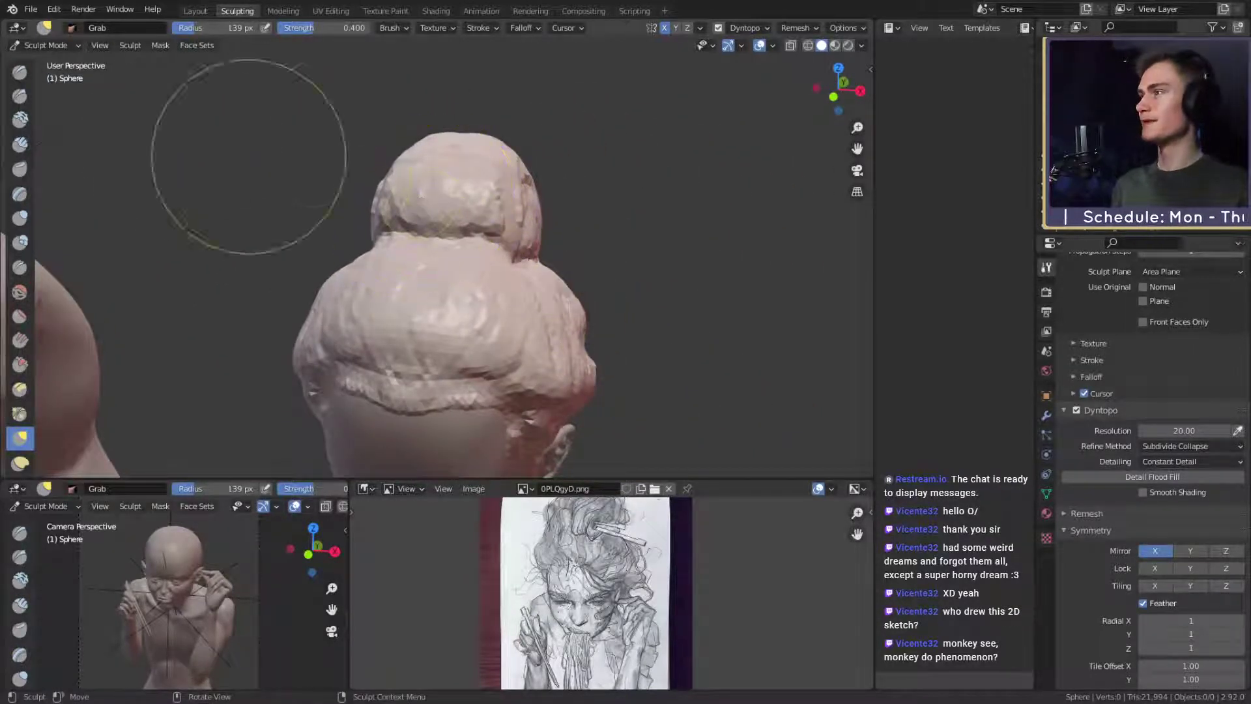
click(31, 11)
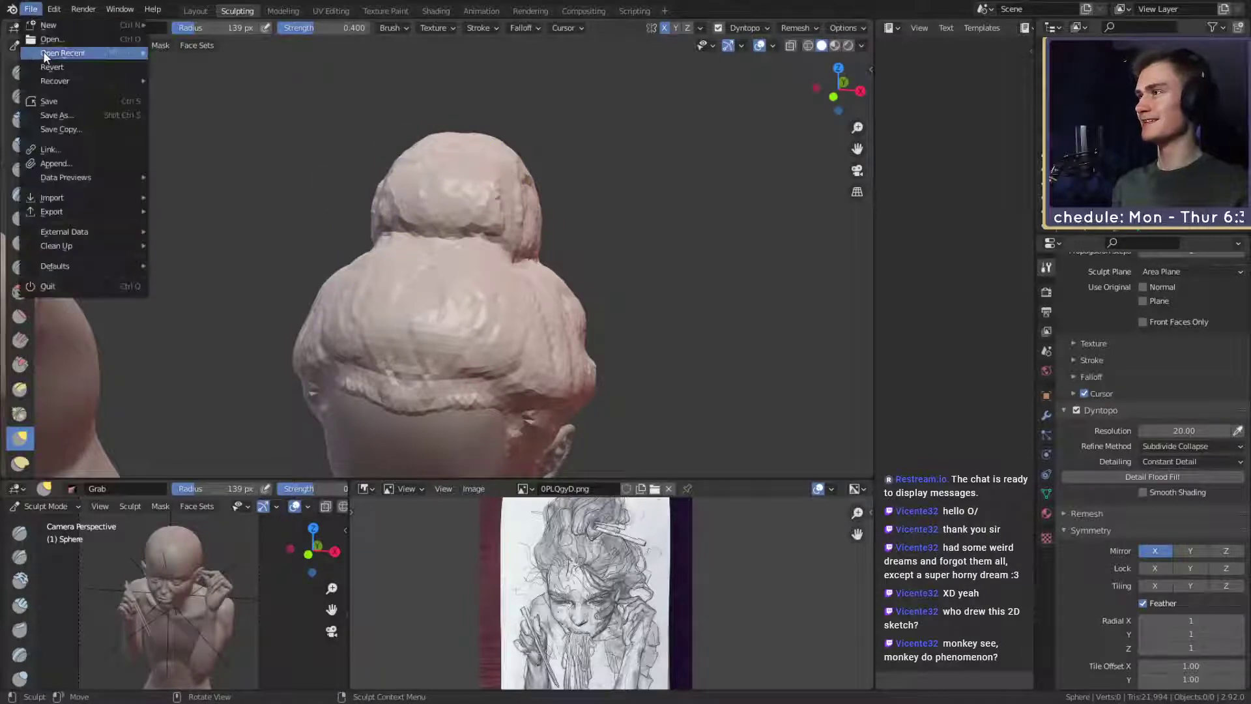
click(53, 101)
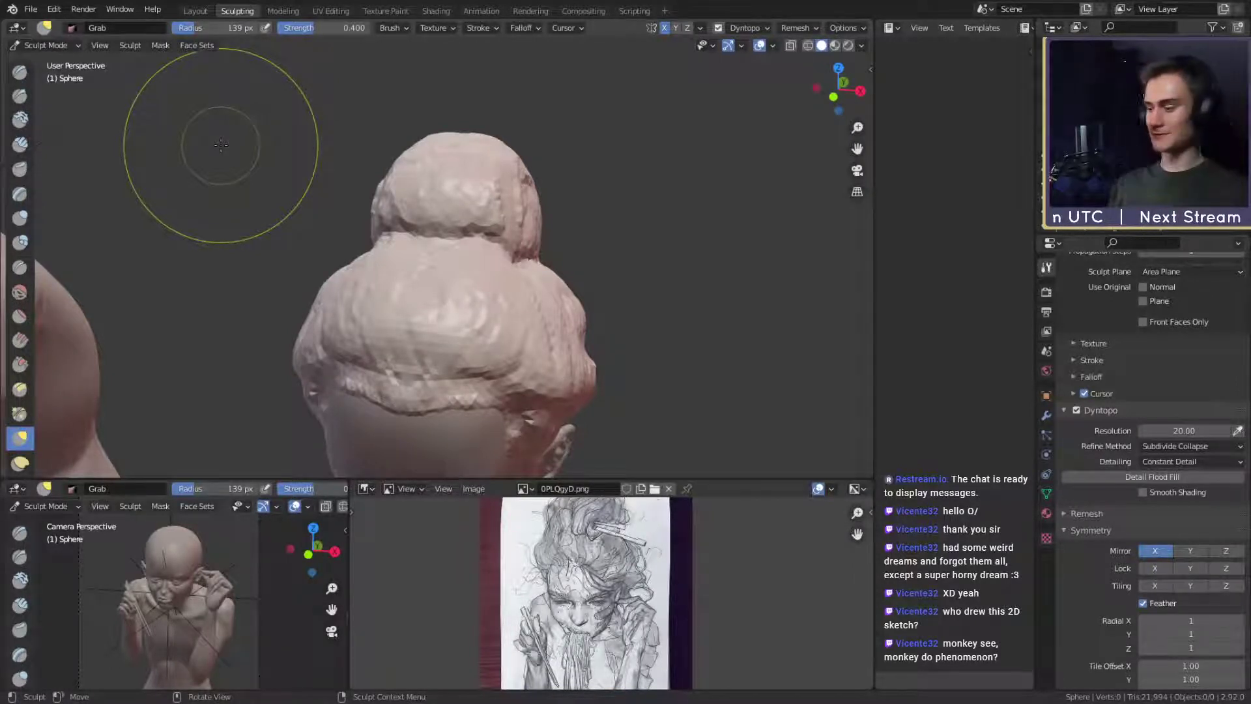
Carve a crease up the side of the bun with the Crease brush at 62 px.
alt+drag(619, 282, 698, 285)
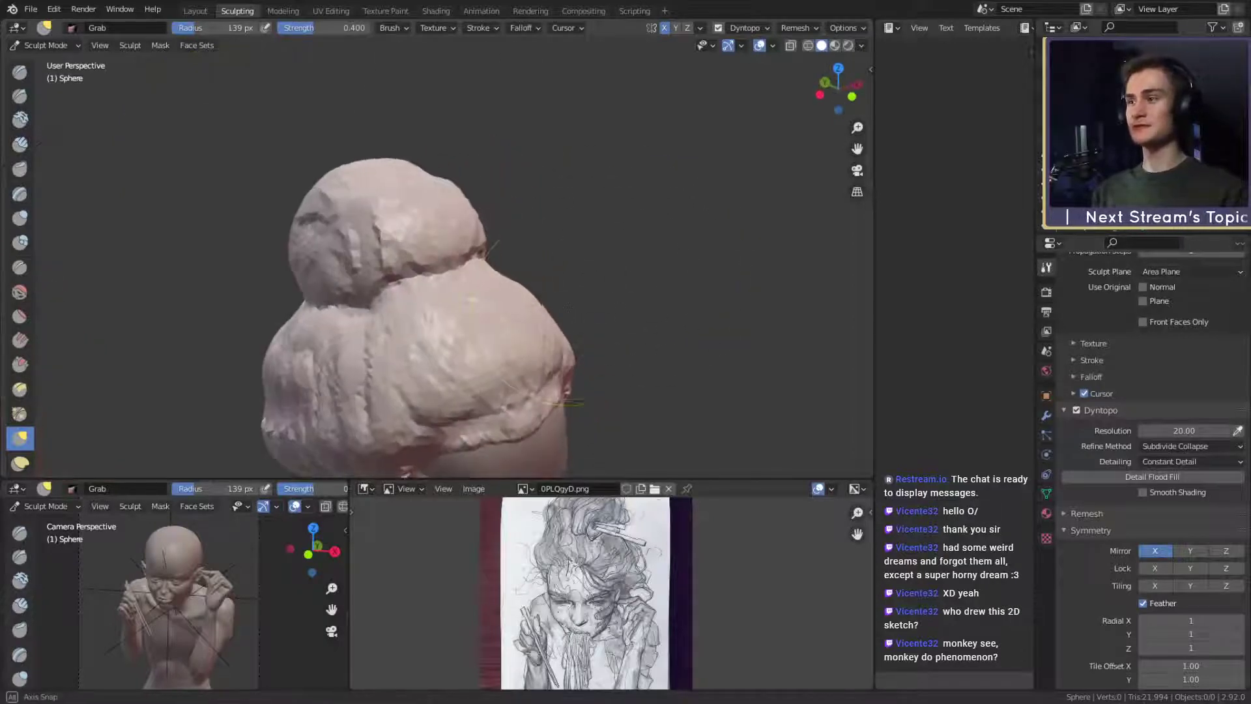
mouse_move(378, 209)
ctrl+alt+mouse_down()
mouse_move(456, 263)
mouse_move(573, 282)
mouse_move(466, 329)
mouse_move(539, 310)
ctrl+alt+mouse_up()
mouse_move(554, 262)
alt+shift+mouse_down()
mouse_move(546, 299)
mouse_move(472, 285)
mouse_move(475, 259)
alt+shift+mouse_up()
key(shift+c)
key(f)
click(501, 287)
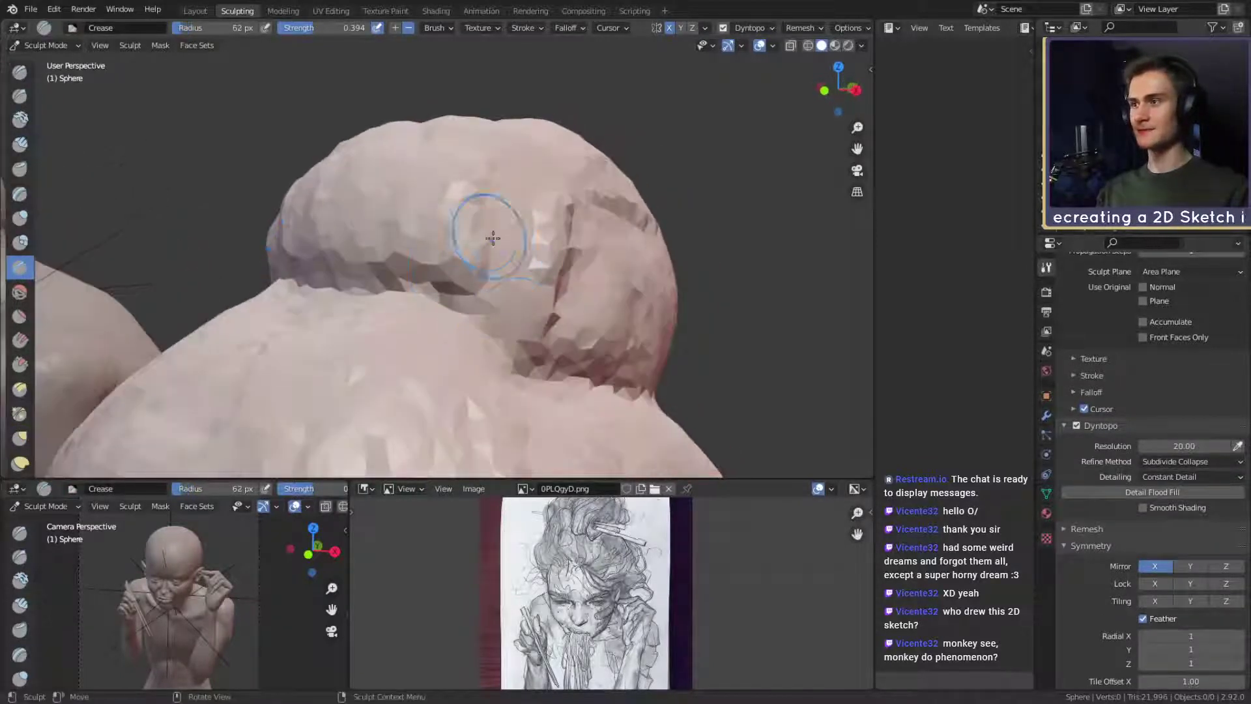
mouse_move(503, 333)
mouse_down()
mouse_move(456, 179)
mouse_move(480, 212)
mouse_move(533, 174)
mouse_up()
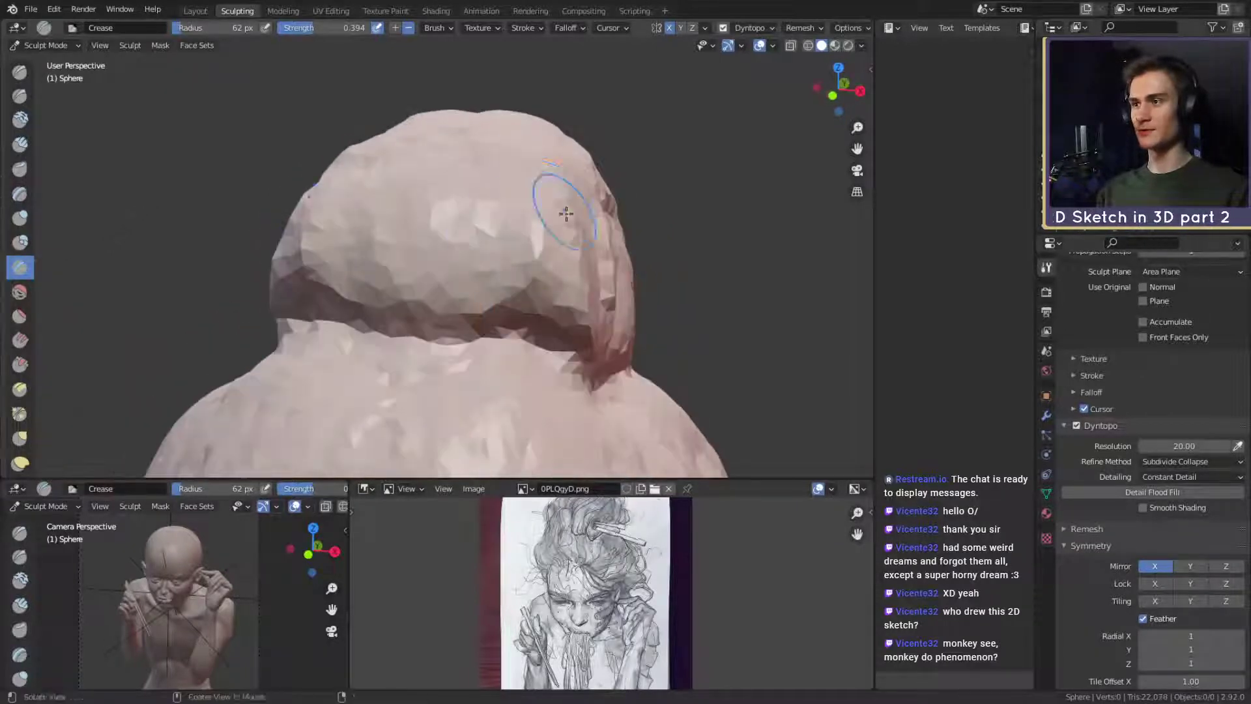
Carve a small hollow into the side of the bun with 35 px Crease strokes.
alt+drag(566, 213, 450, 321)
alt+drag(531, 303, 488, 230)
mouse_move(445, 350)
alt+mouse_down()
mouse_move(494, 284)
mouse_move(422, 306)
mouse_move(506, 341)
mouse_move(616, 316)
mouse_move(469, 319)
alt+mouse_up()
mouse_move(469, 319)
ctrl+alt+mouse_down()
mouse_move(456, 239)
mouse_move(405, 272)
ctrl+alt+mouse_up()
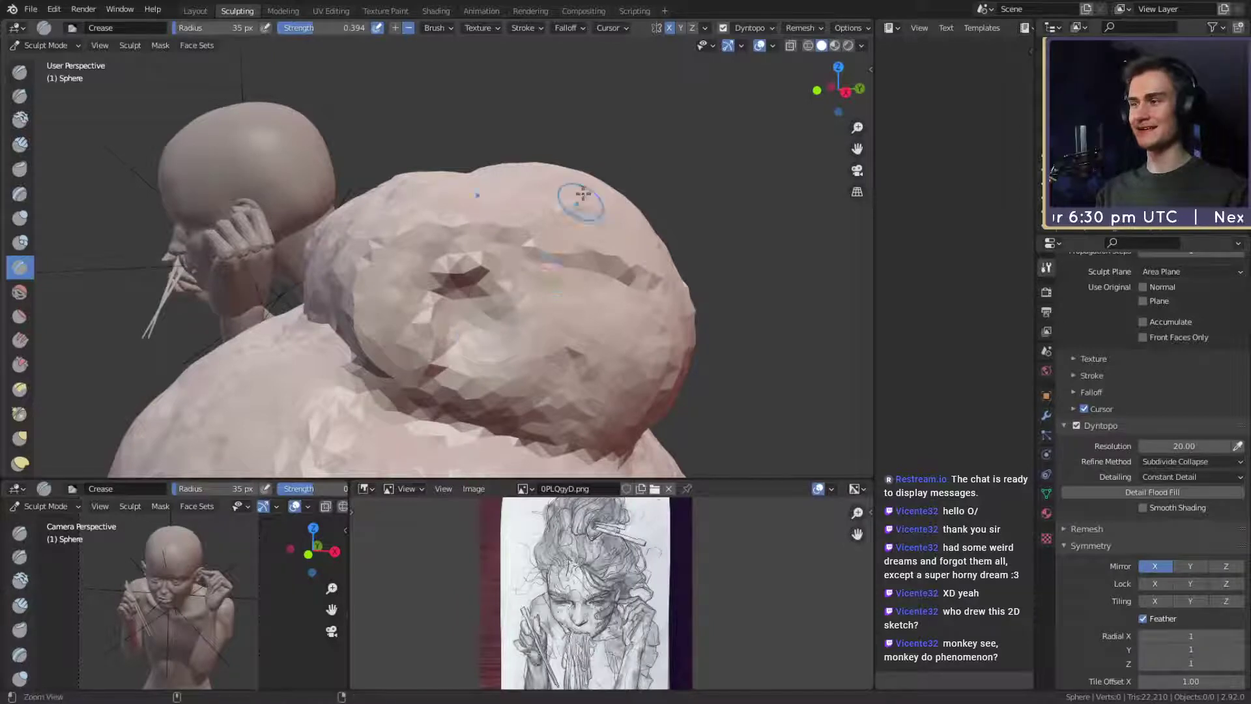
ctrl+alt+drag(583, 193, 561, 290)
mouse_move(462, 283)
alt+mouse_down()
mouse_move(581, 285)
mouse_move(574, 273)
mouse_move(600, 285)
mouse_move(521, 331)
mouse_move(535, 264)
alt+mouse_up()
Adjust the overall shape of the hair and bun with the Grab brush at 181 px.
key(g)
alt+drag(538, 311, 478, 351)
key(f)
click(578, 301)
mouse_move(466, 319)
alt+mouse_down()
mouse_move(529, 261)
mouse_move(506, 280)
alt+mouse_up()
ctrl+alt+drag(574, 168, 567, 260)
alt+drag(562, 354, 586, 268)
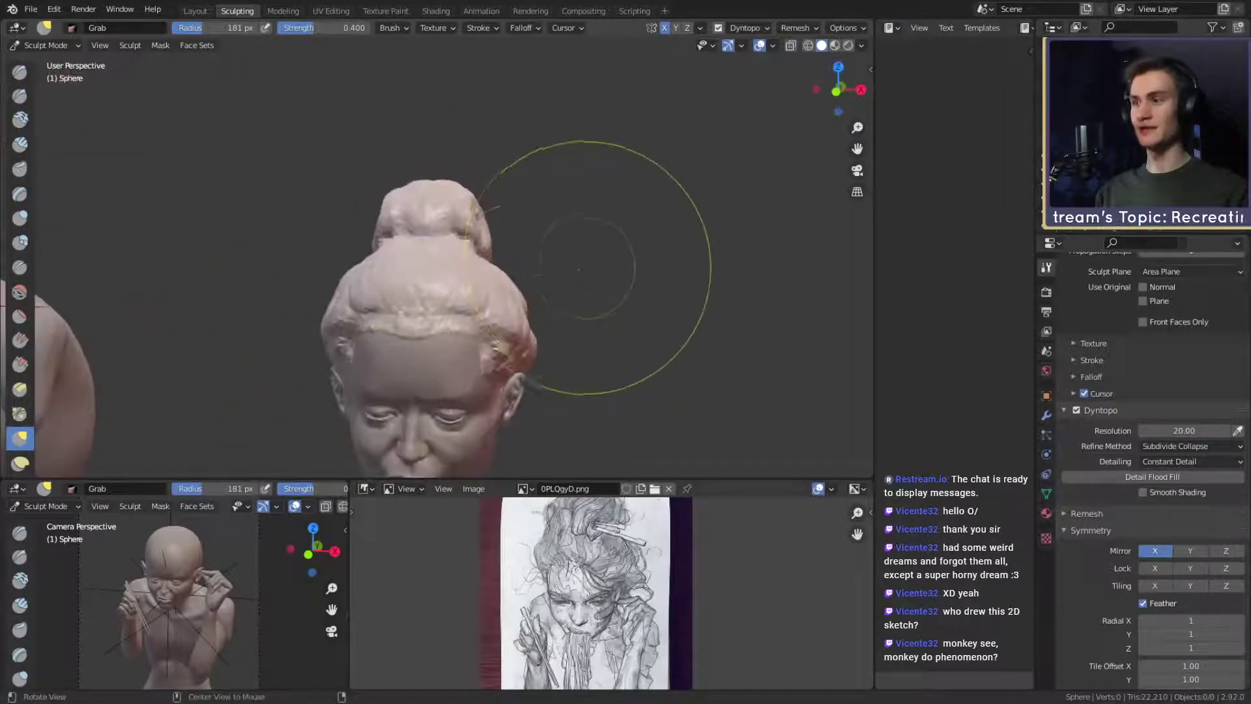
Refine the hair strands at the back of the head with the Crease brush at 30 px.
ctrl+alt+drag(575, 391, 449, 310)
alt+drag(308, 194, 215, 205)
mouse_move(456, 325)
ctrl+alt+mouse_down()
mouse_move(463, 252)
mouse_move(606, 270)
mouse_move(482, 253)
mouse_move(84, 131)
mouse_move(548, 300)
mouse_move(70, 106)
mouse_move(541, 89)
mouse_move(473, 288)
ctrl+alt+mouse_up()
key(c)
key(f)
click(404, 251)
key(shift+c)
key(f)
click(476, 223)
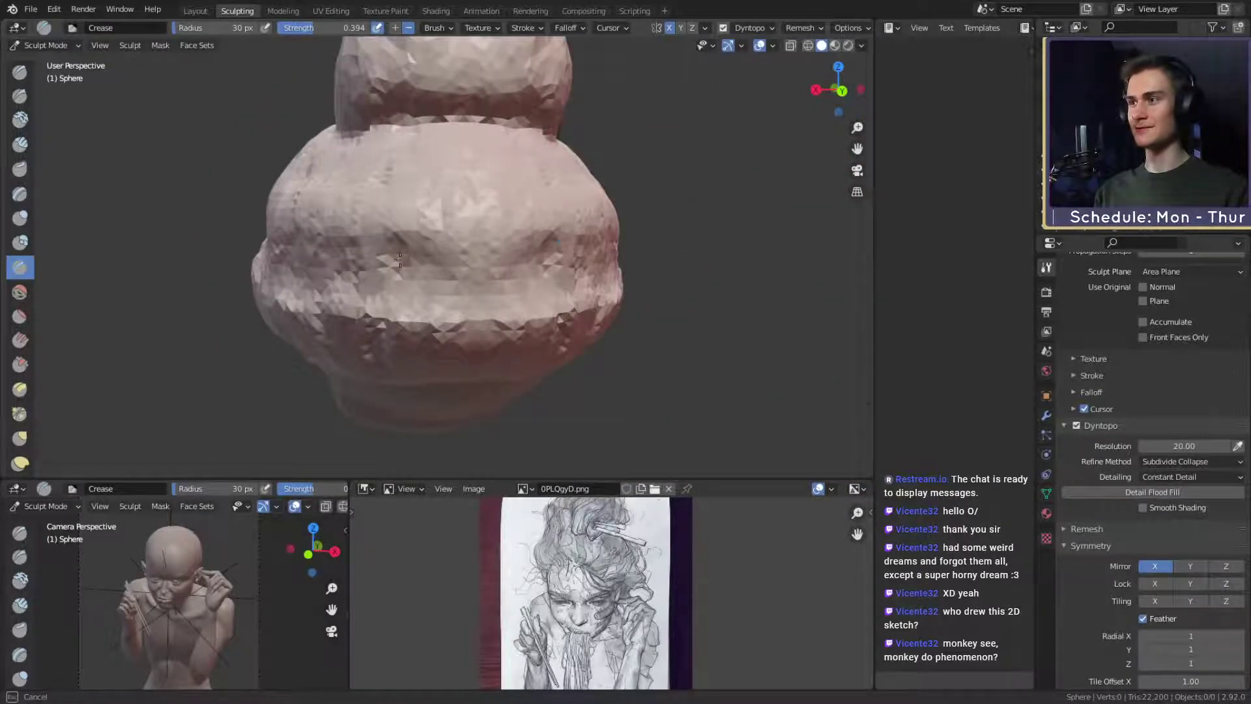
mouse_move(400, 260)
alt+mouse_down()
mouse_move(432, 237)
mouse_move(472, 317)
alt+mouse_up()
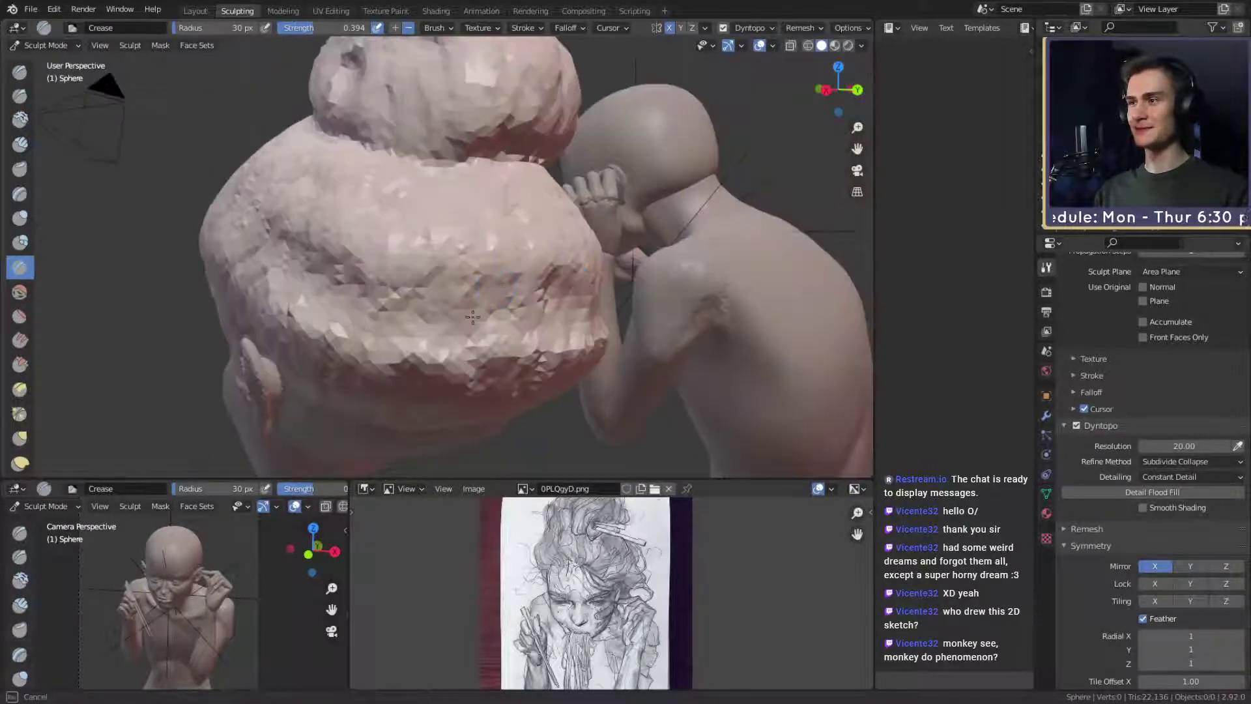
mouse_move(372, 266)
alt+mouse_down()
mouse_move(586, 267)
mouse_move(554, 215)
mouse_move(540, 339)
mouse_move(482, 215)
mouse_move(530, 299)
mouse_move(565, 310)
alt+mouse_up()
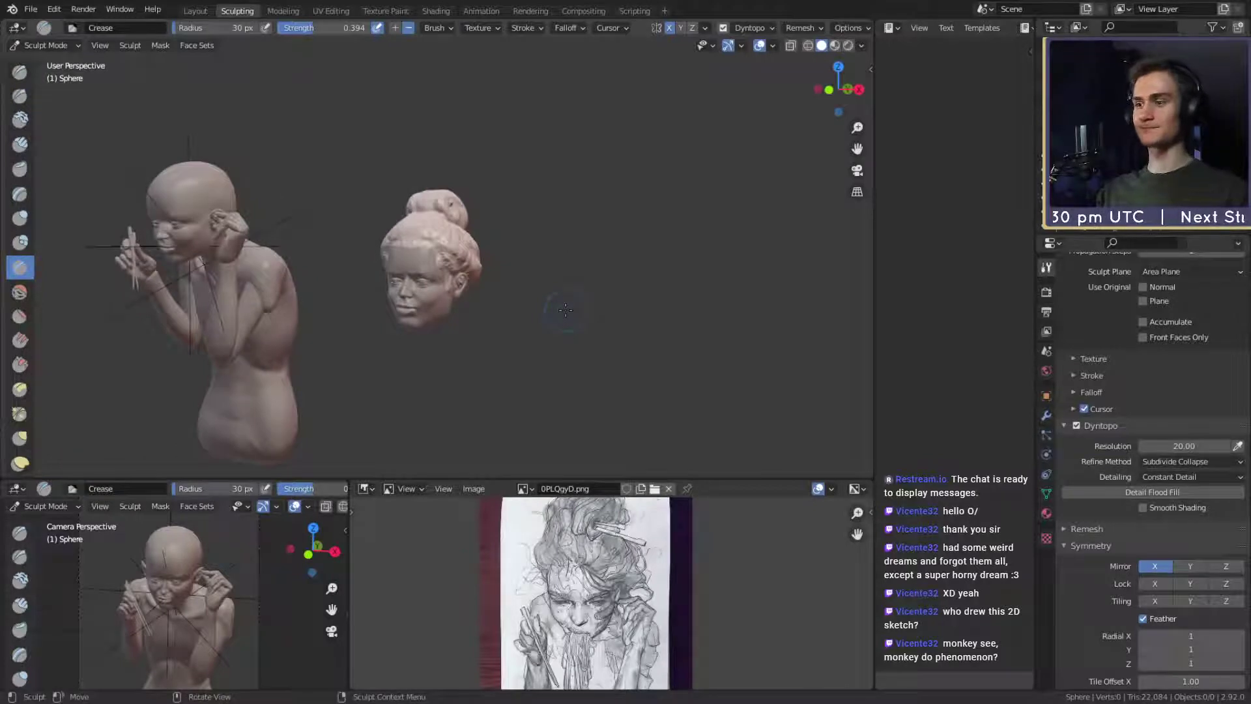
Save the file and switch to the Layout workspace with the figure and separate head in view.
click(26, 5)
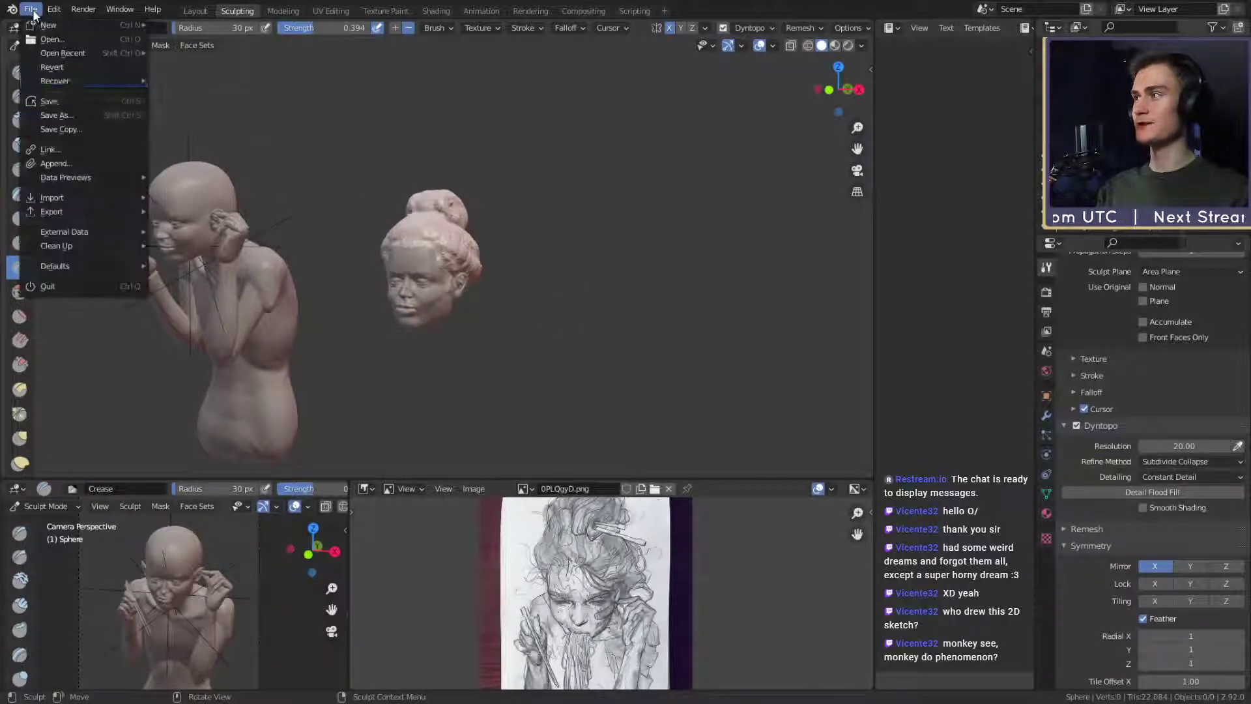
click(50, 103)
click(195, 11)
scroll(511, 251, down, 3)
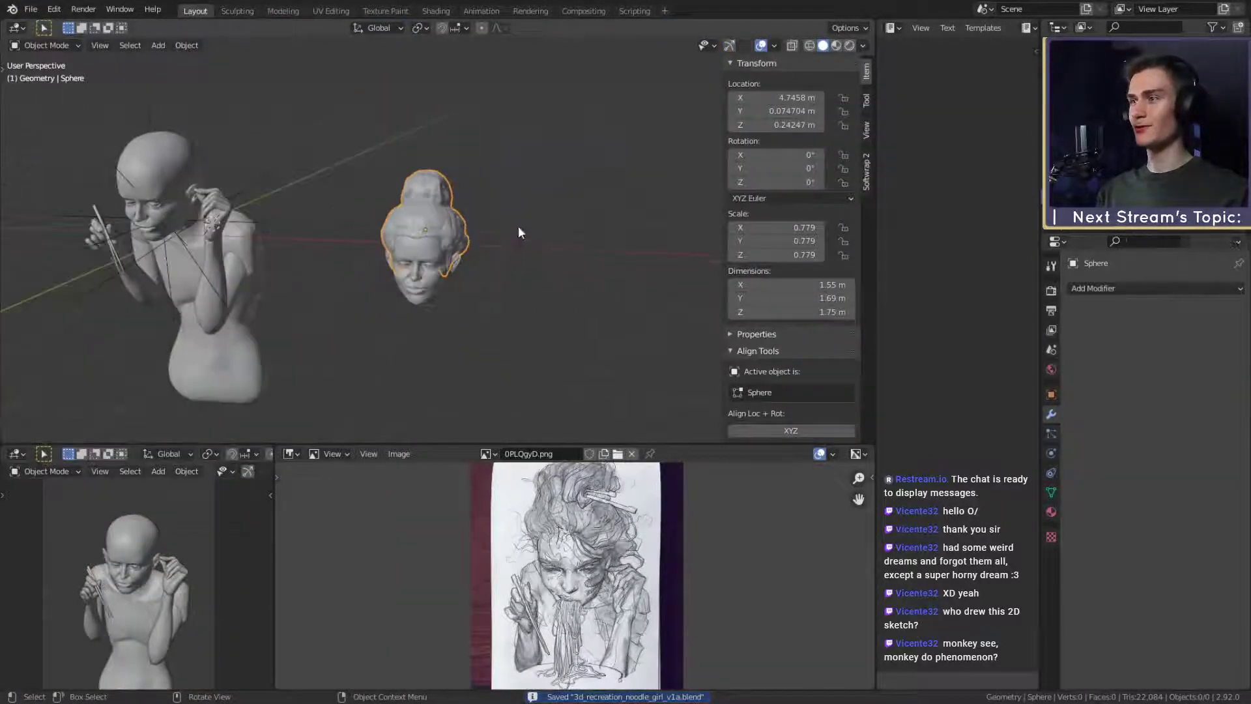
middle_drag(440, 228, 549, 280)
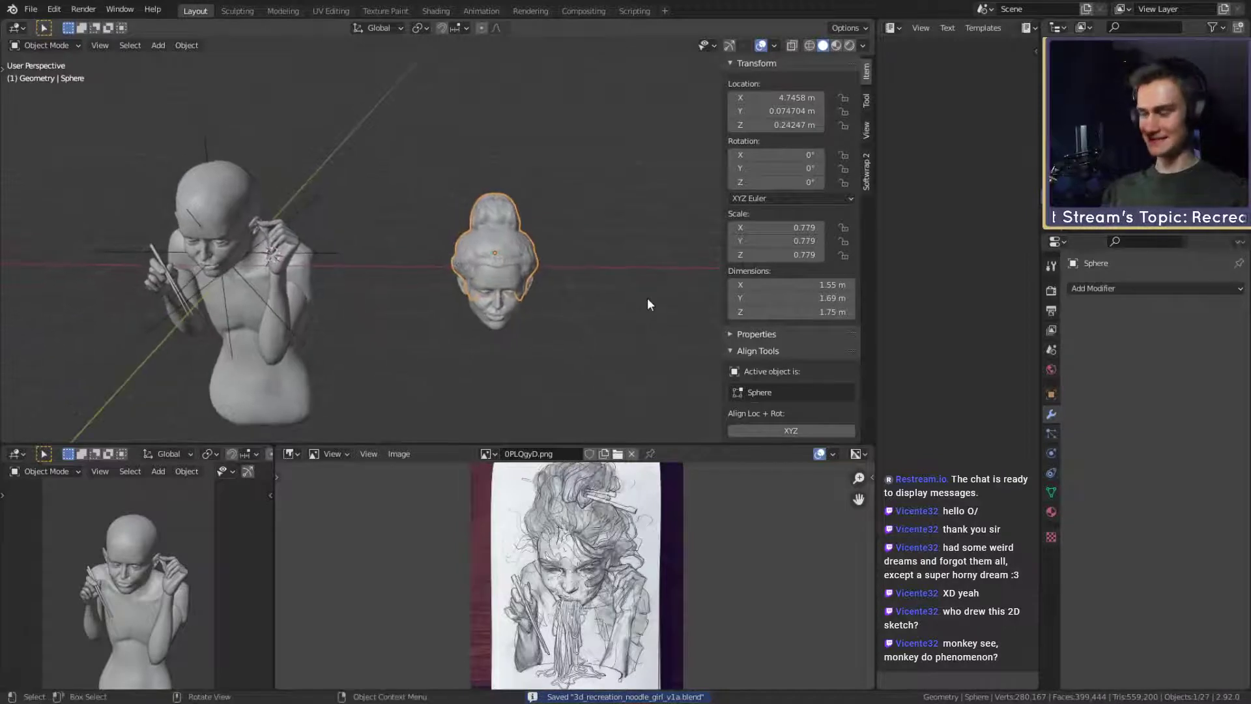
middle_drag(658, 300, 648, 299)
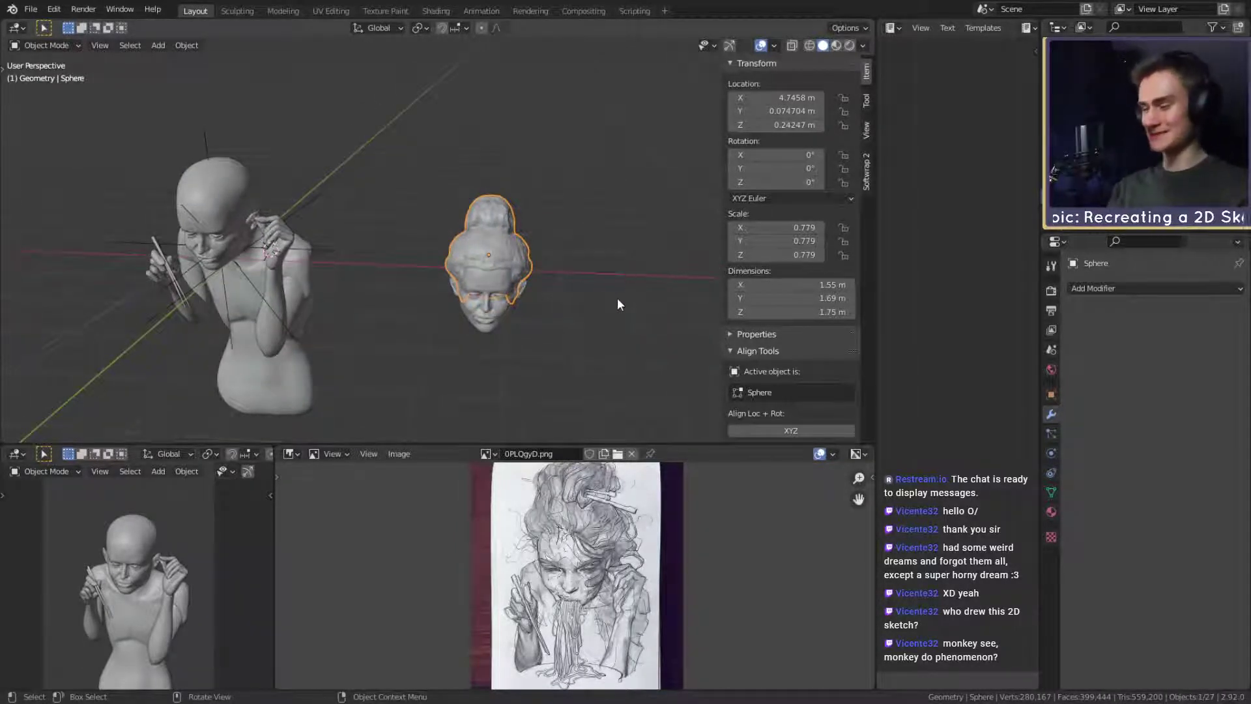
Try placing a duplicate of the hair on the posed head and scaling it up by about 1.26.
key(shift+d)
click(345, 199)
middle_drag(290, 210, 549, 259)
scroll(327, 217, up, 4)
key(s)
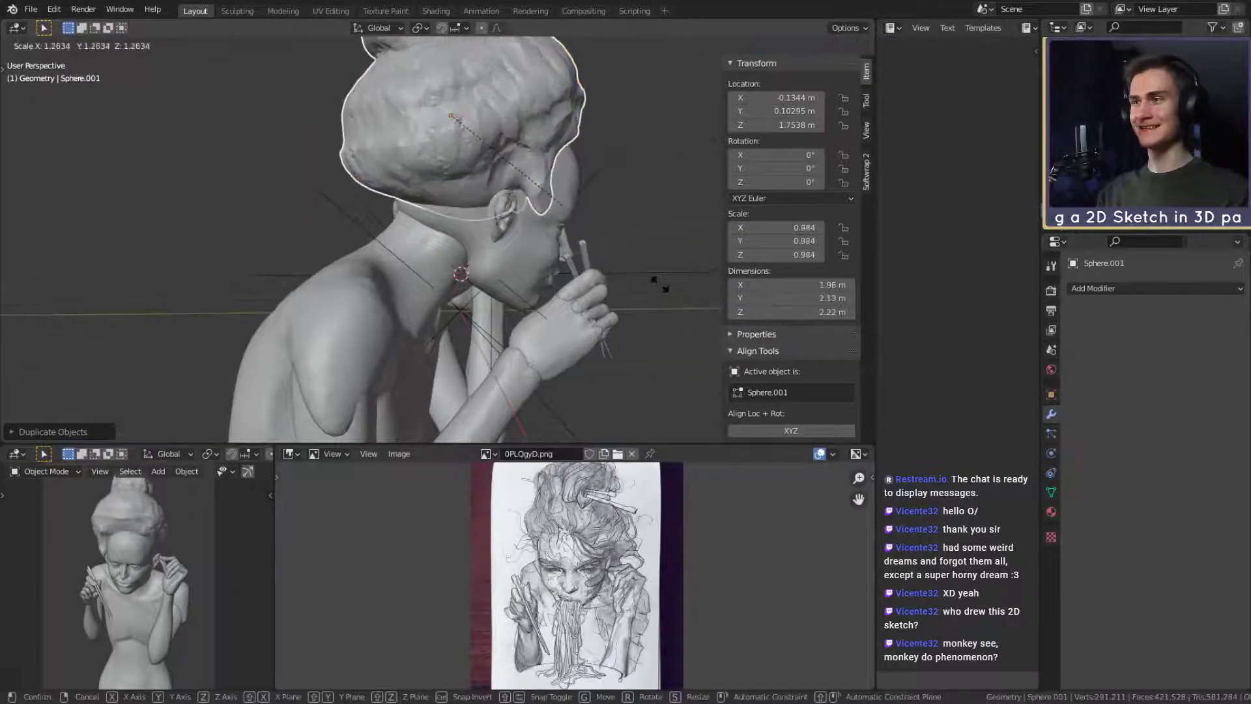
click(656, 279)
scroll(452, 260, down, 3)
middle_drag(656, 280, 478, 236)
scroll(452, 260, up, 1)
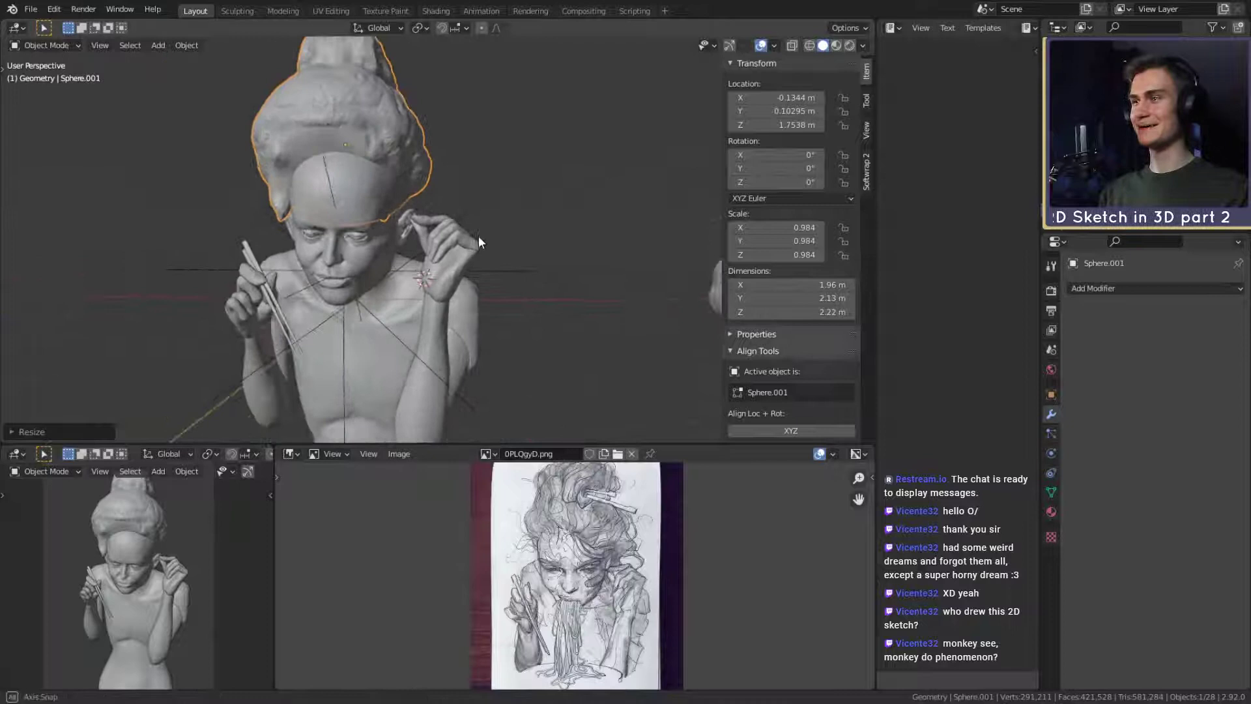
Compare the scale values of the posed head and the base head.
click(390, 253)
shift+middle_drag(658, 231, 366, 233)
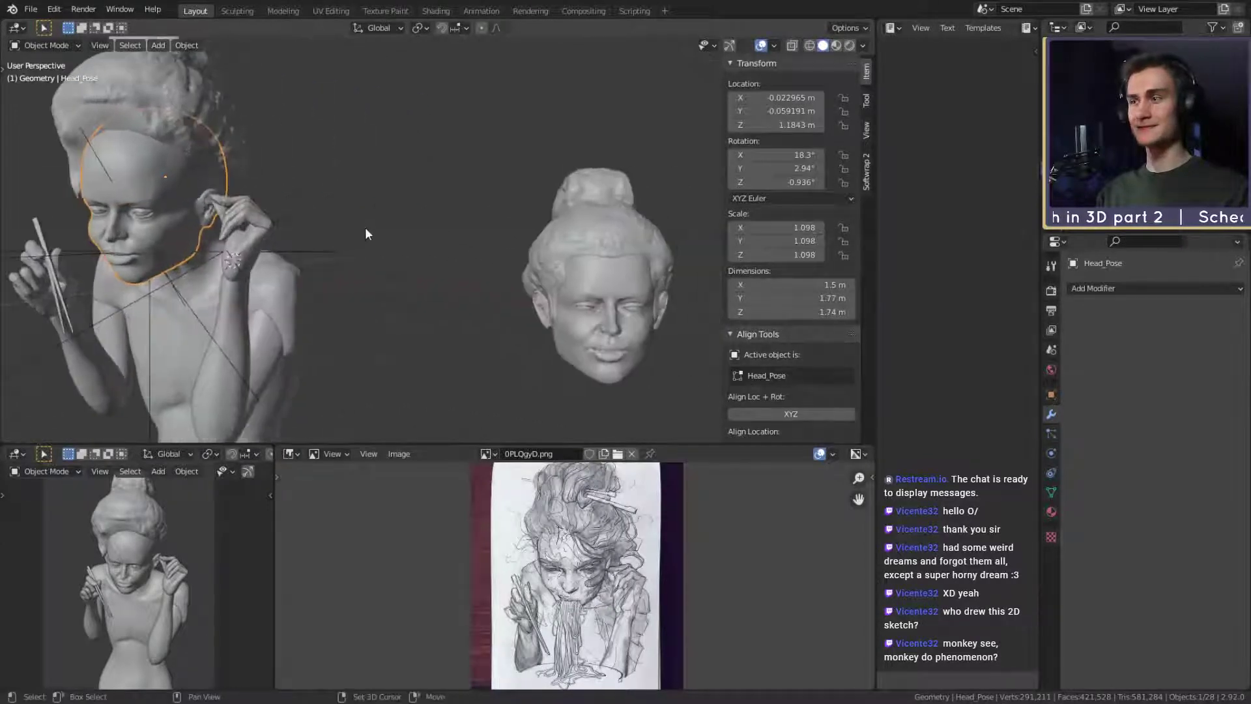
click(588, 280)
shift+middle_drag(305, 198, 444, 216)
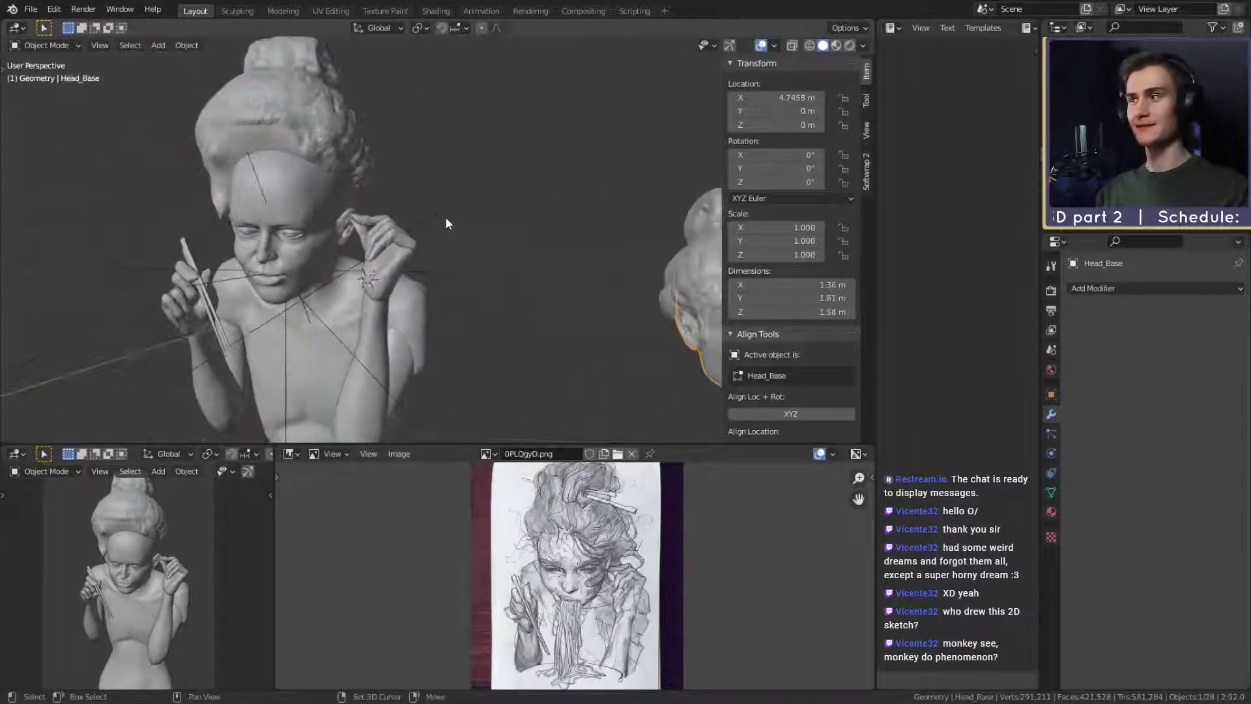
click(296, 131)
click(306, 241)
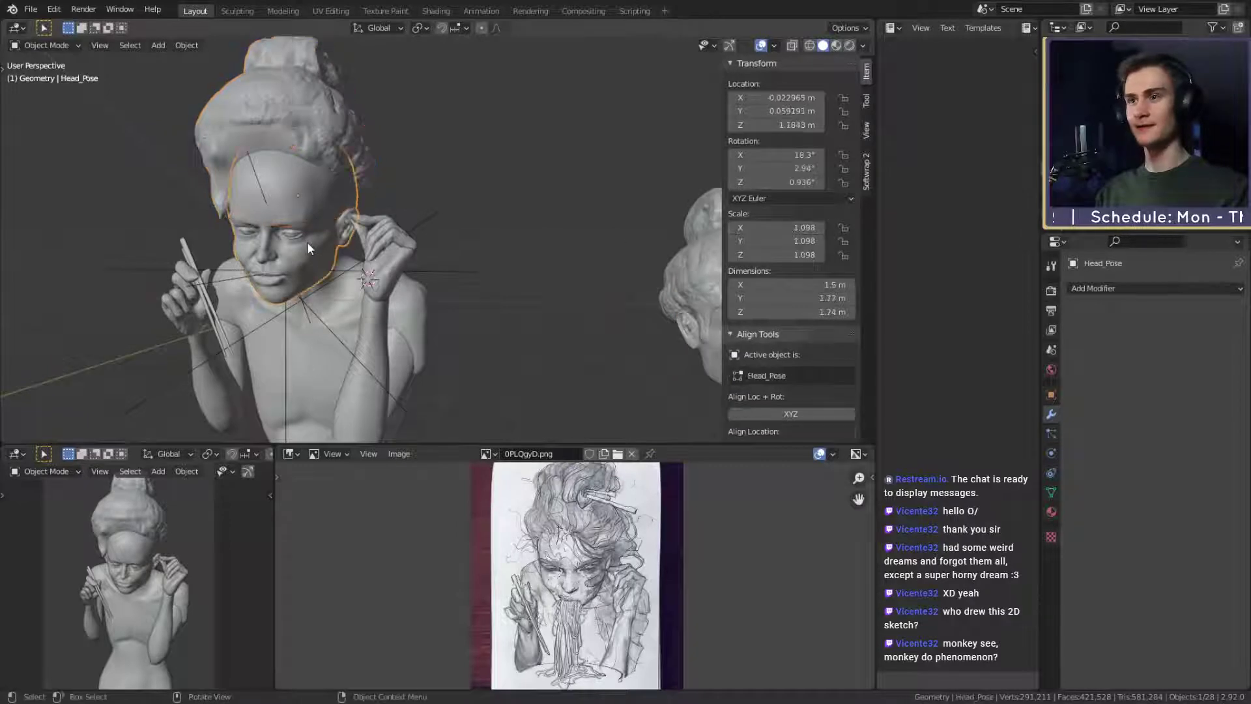
middle_drag(307, 241, 445, 228)
Apply the scale of the original hair object and delete the duplicate on the posed head.
click(576, 229)
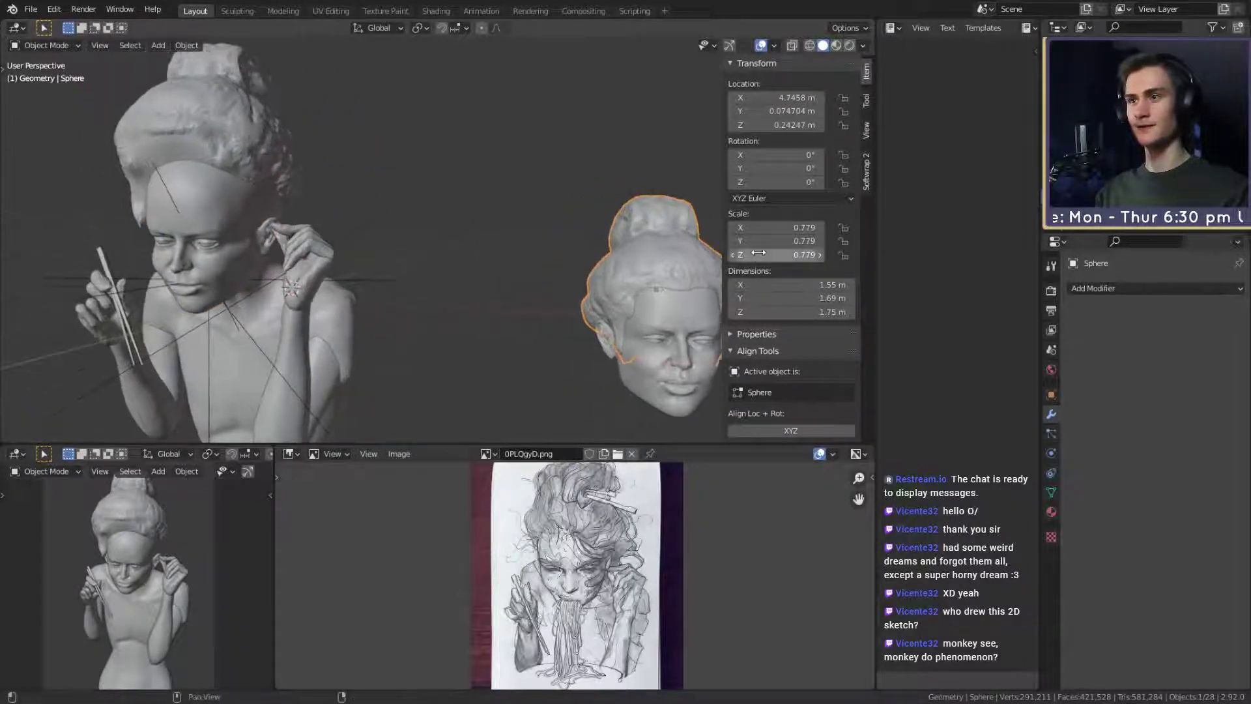
key(ctrl+a)
key(Escape)
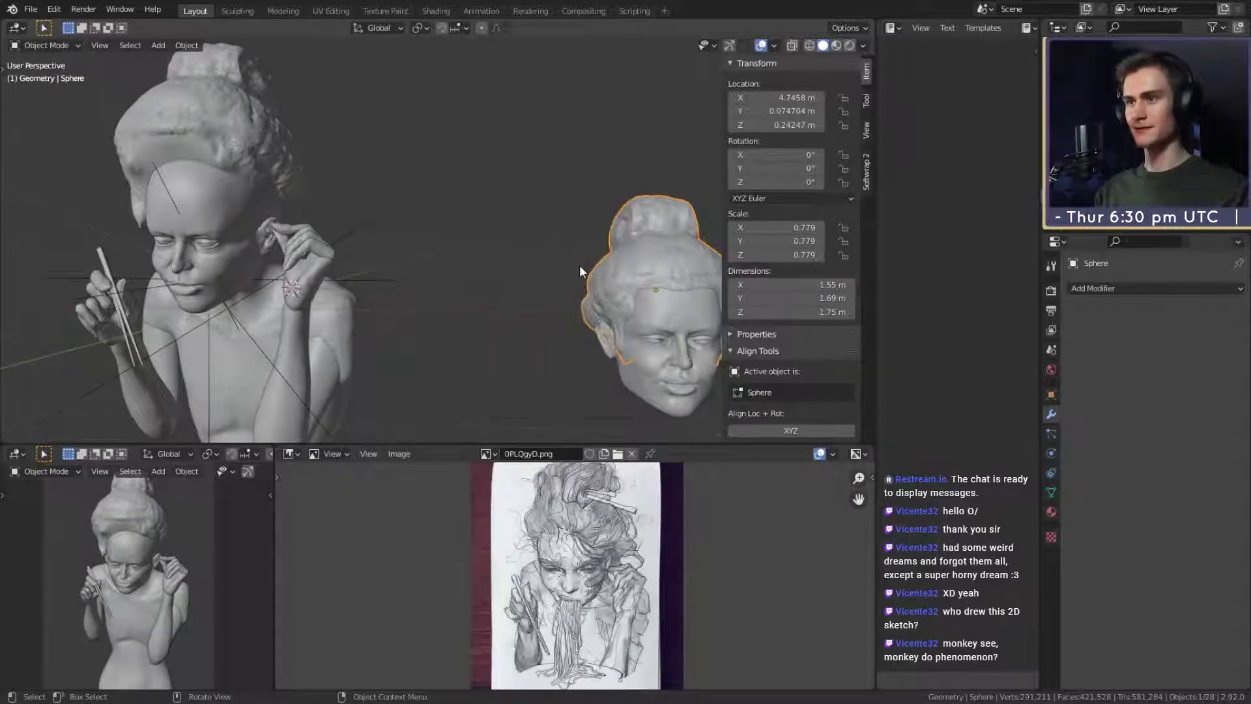
key(ctrl+a)
click(530, 264)
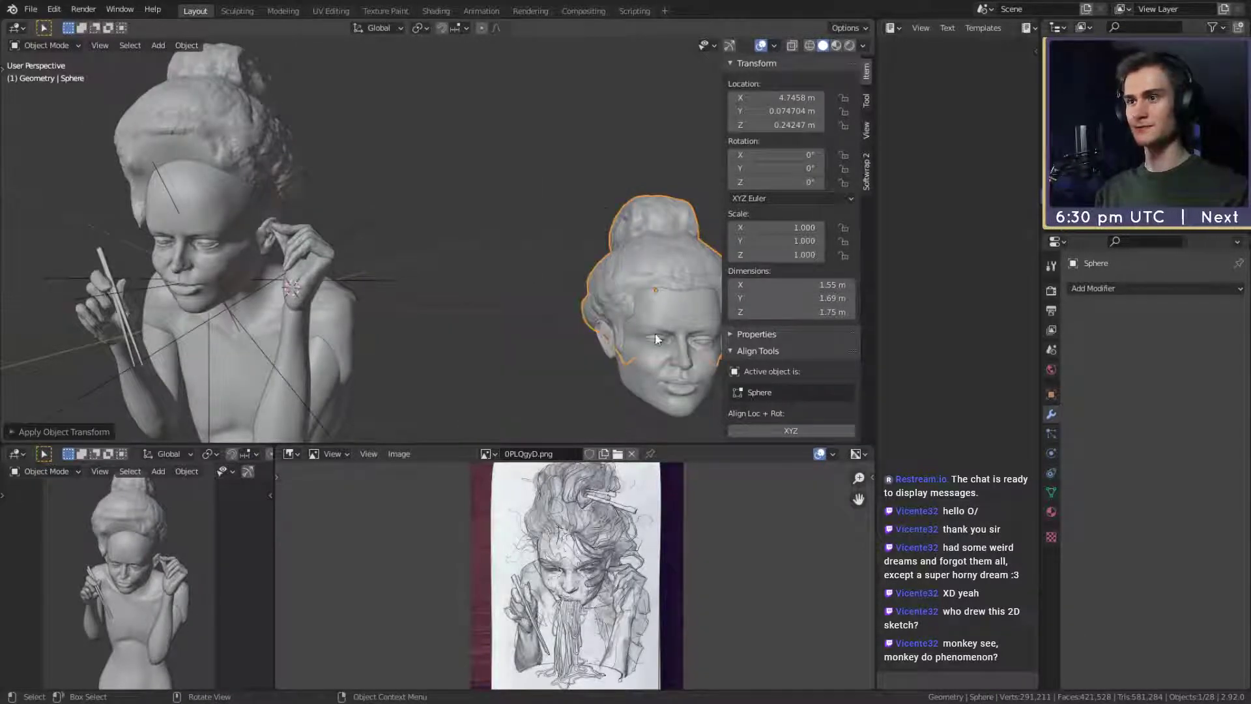
key(Delete)
click(659, 272)
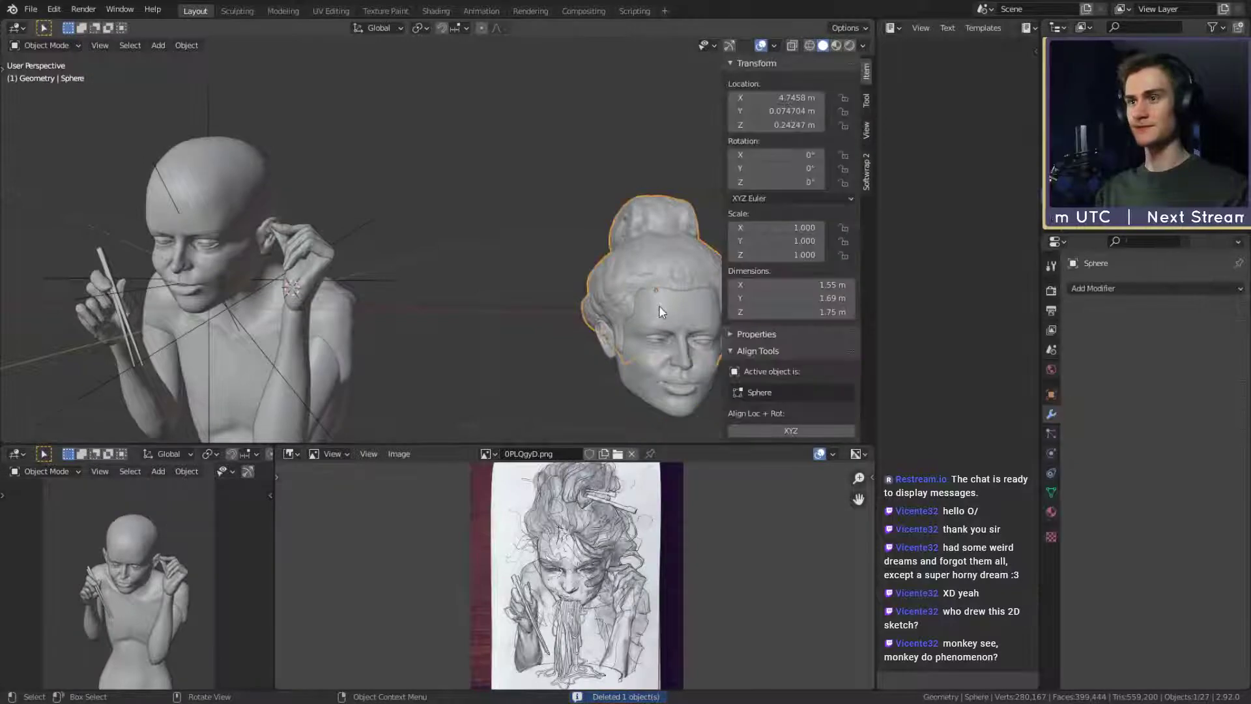
key(shift+d)
right_click(475, 268)
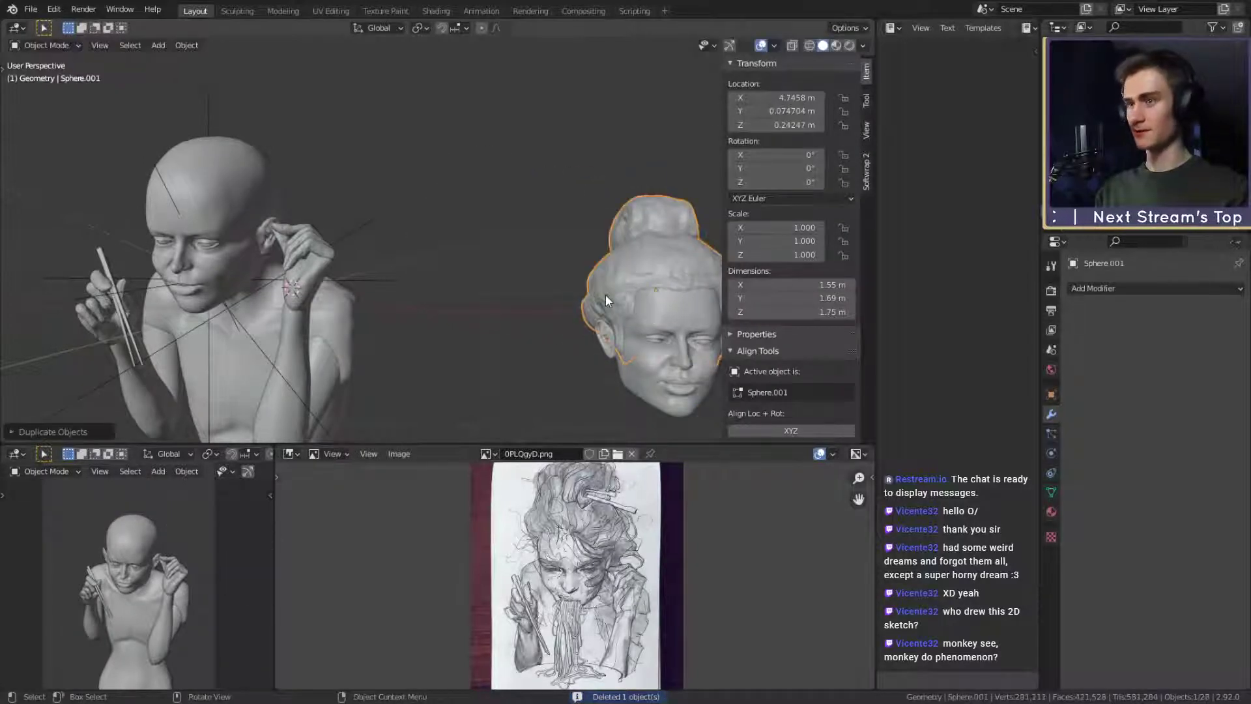
key(Delete)
Create a linked duplicate of the original hair and place it beside the posed head.
click(703, 300)
key(alt+d)
click(445, 252)
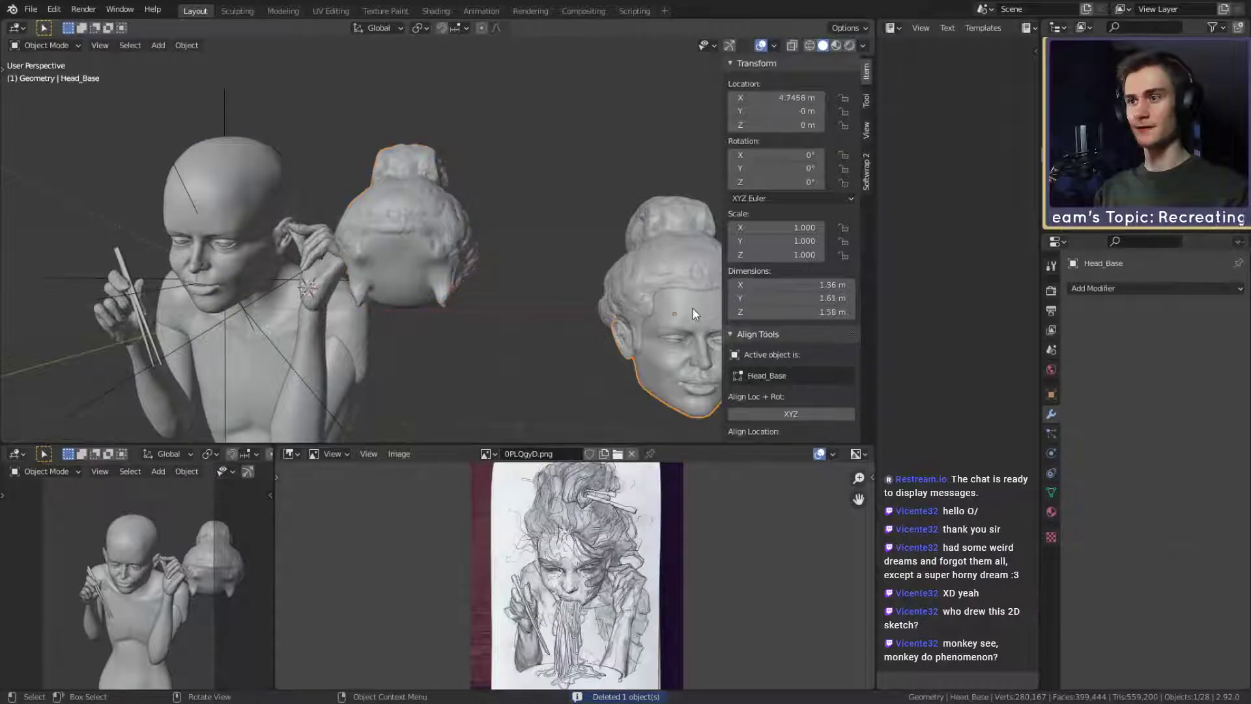
Set the linked hair duplicate's scale to 1.098 on all axes to match the posed head.
click(266, 186)
middle_drag(411, 251, 537, 284)
click(537, 283)
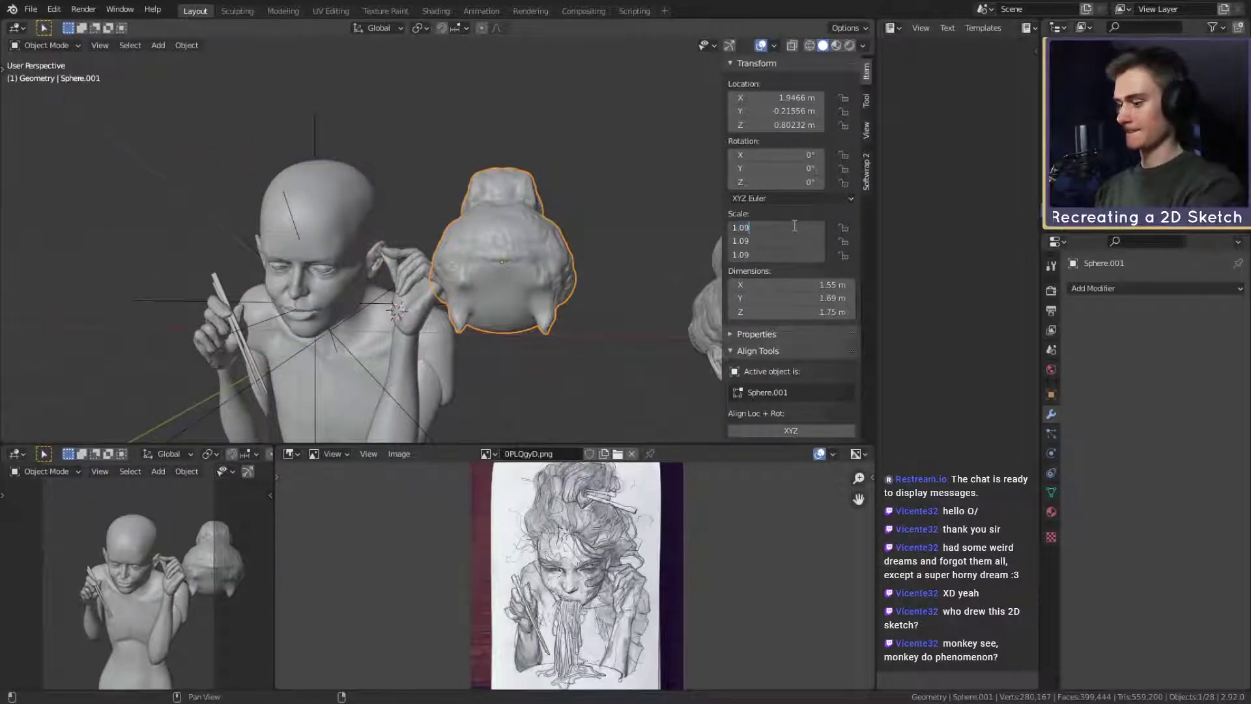
text(8)
key(Return)
middle_drag(433, 225, 600, 287)
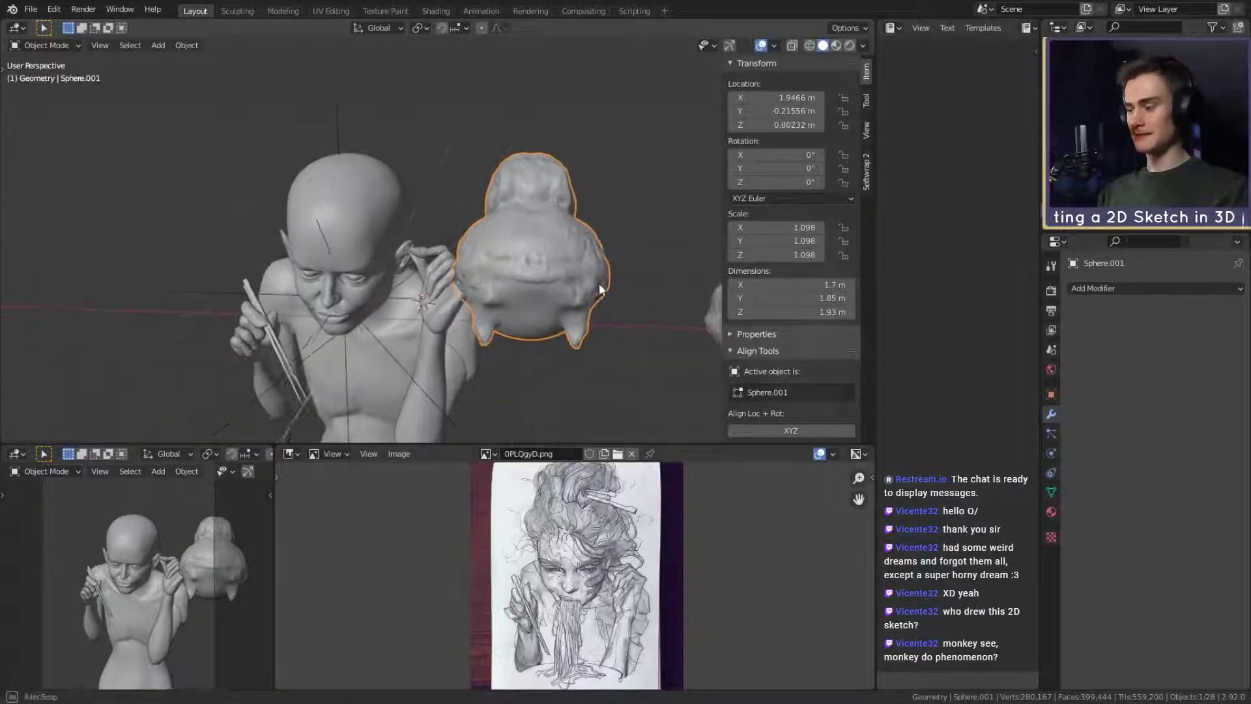
Move the linked hair duplicate onto the top of the posed head.
key(g)
click(389, 193)
middle_drag(389, 193, 480, 262)
key(g)
click(626, 211)
Rotate and reposition the linked hair duplicate to fit the tilt of the posed head.
middle_drag(545, 236, 630, 237)
key(r)
key(Escape)
key(r)
click(638, 260)
key(g)
click(557, 214)
key(g)
click(638, 240)
key(g)
click(631, 237)
key(r)
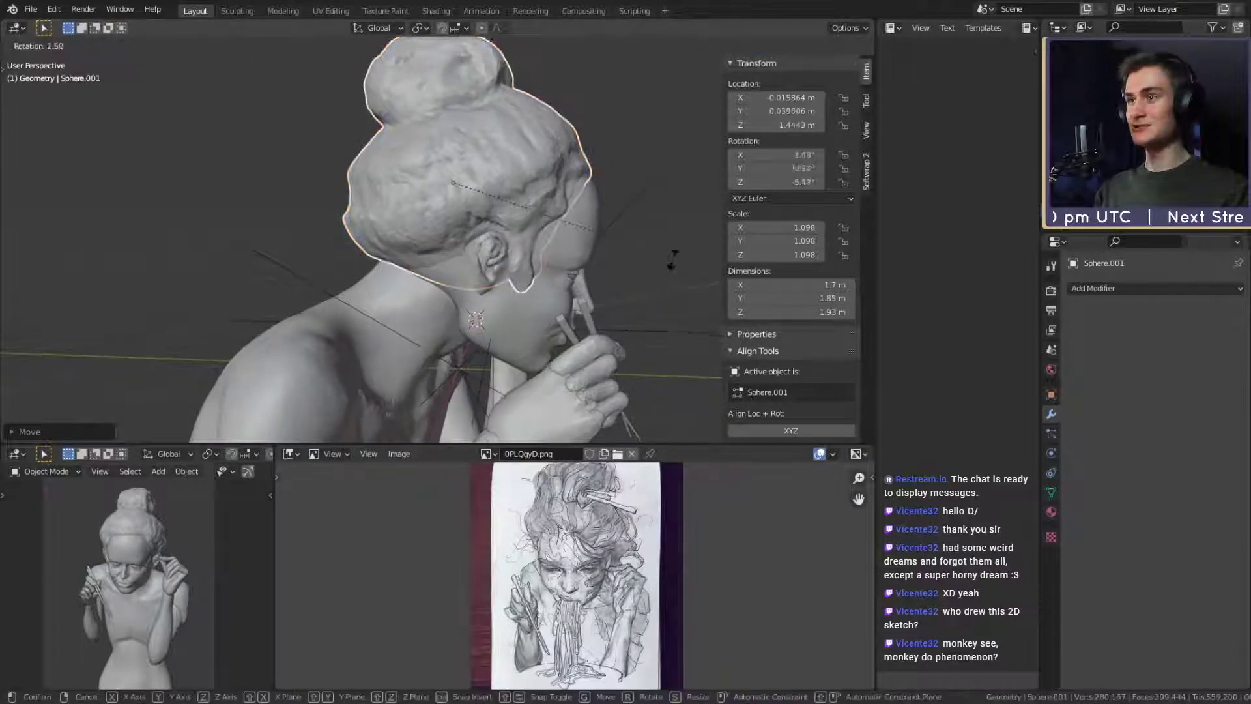